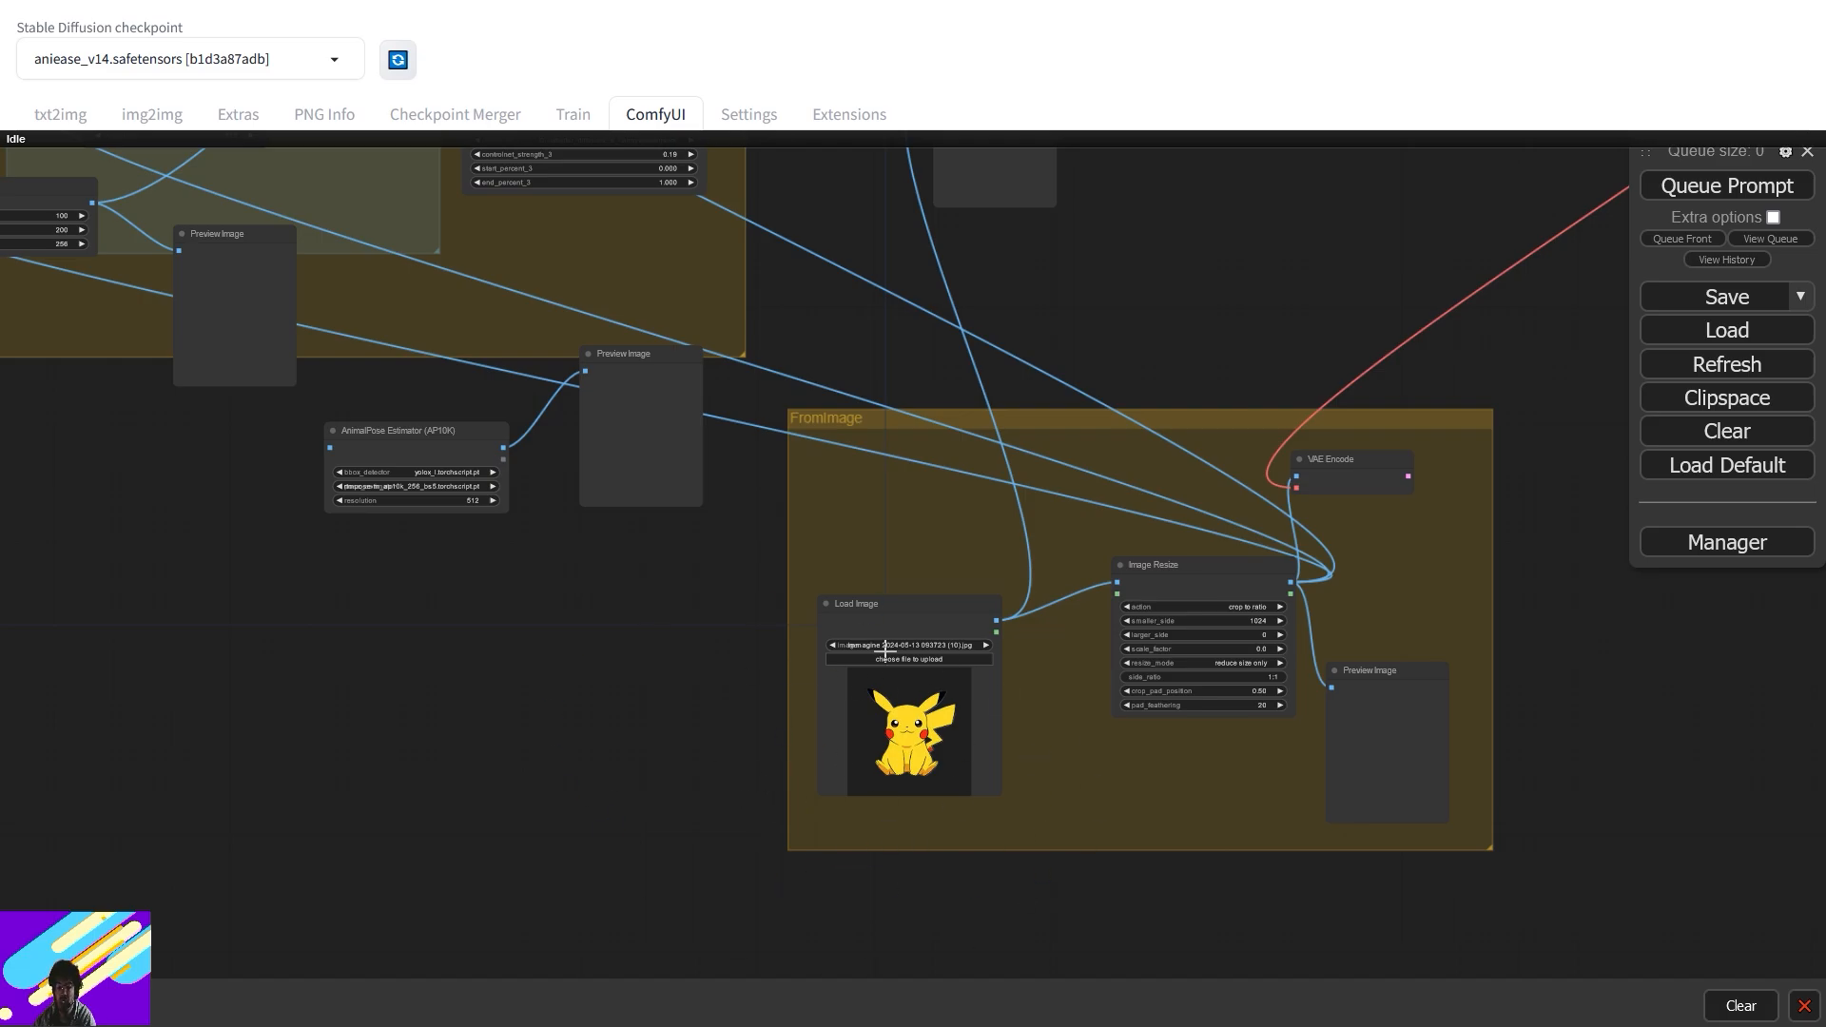
- Pan and zoom across the workflow until the green output group is in view
scroll(890, 651, "up", 4)
left_click_drag(1153, 716, 1223, 493)
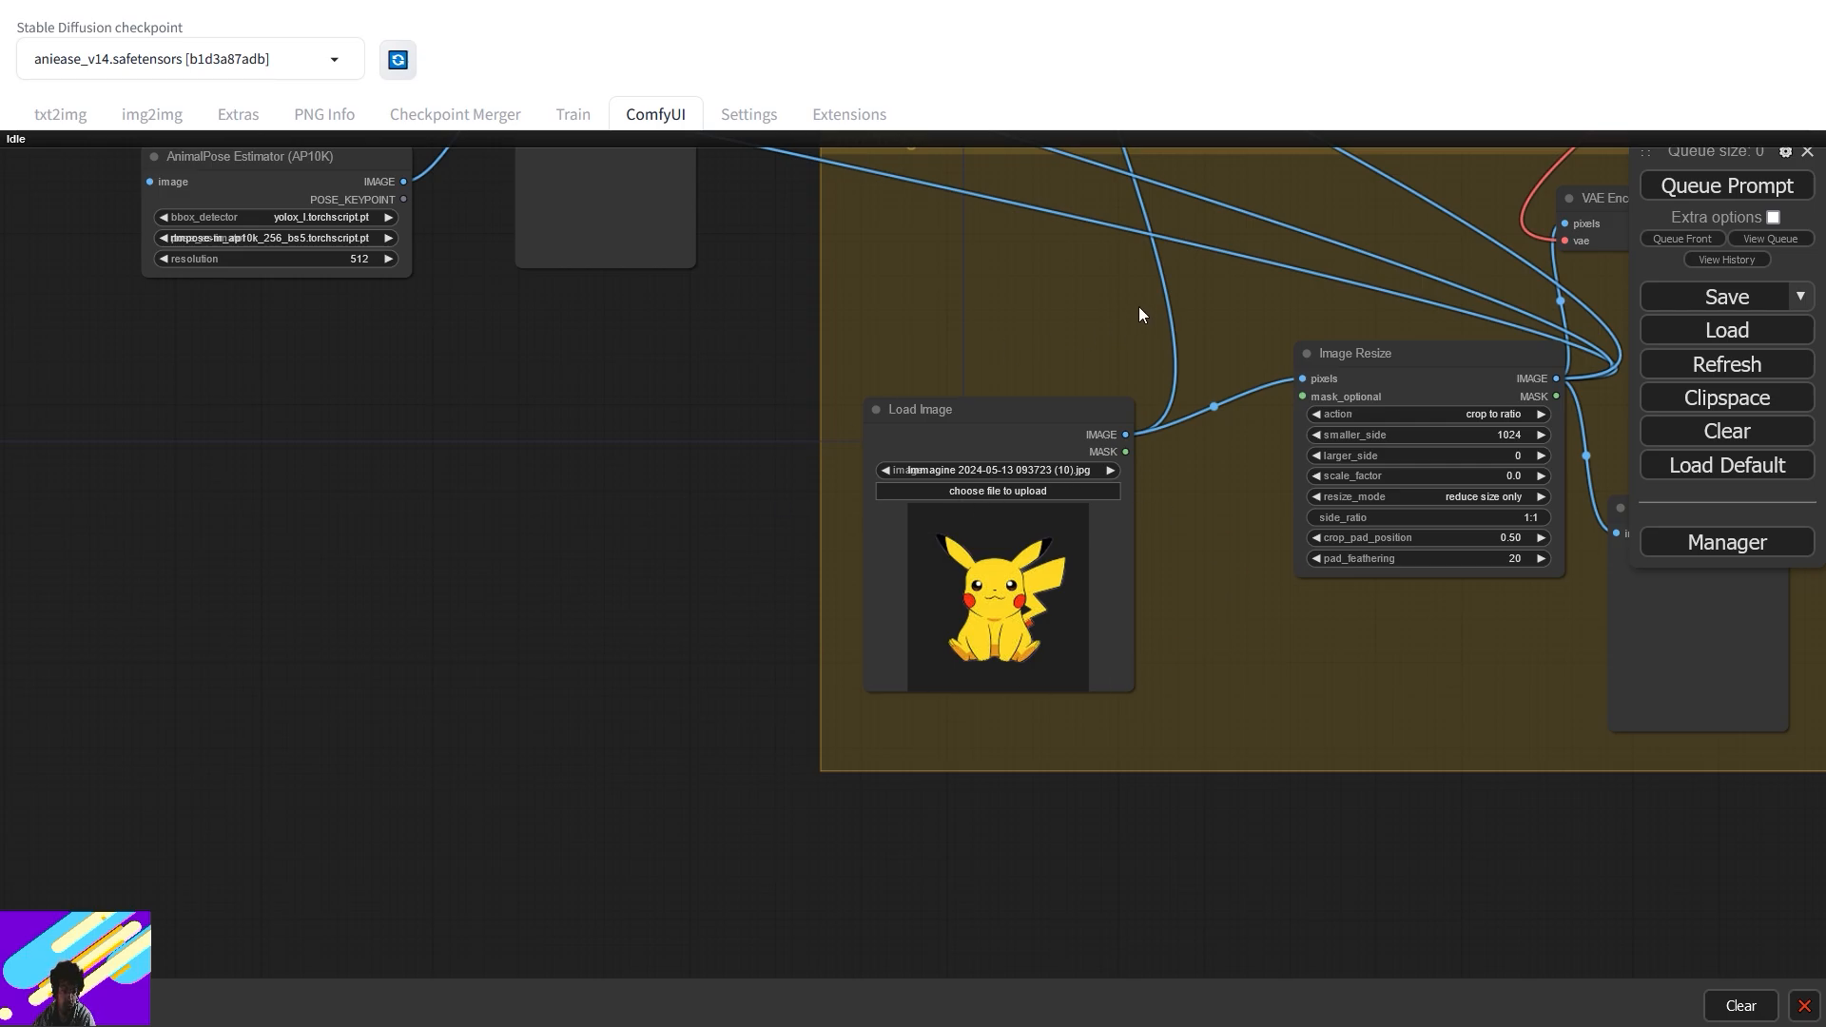
scroll(991, 365, "down", 7)
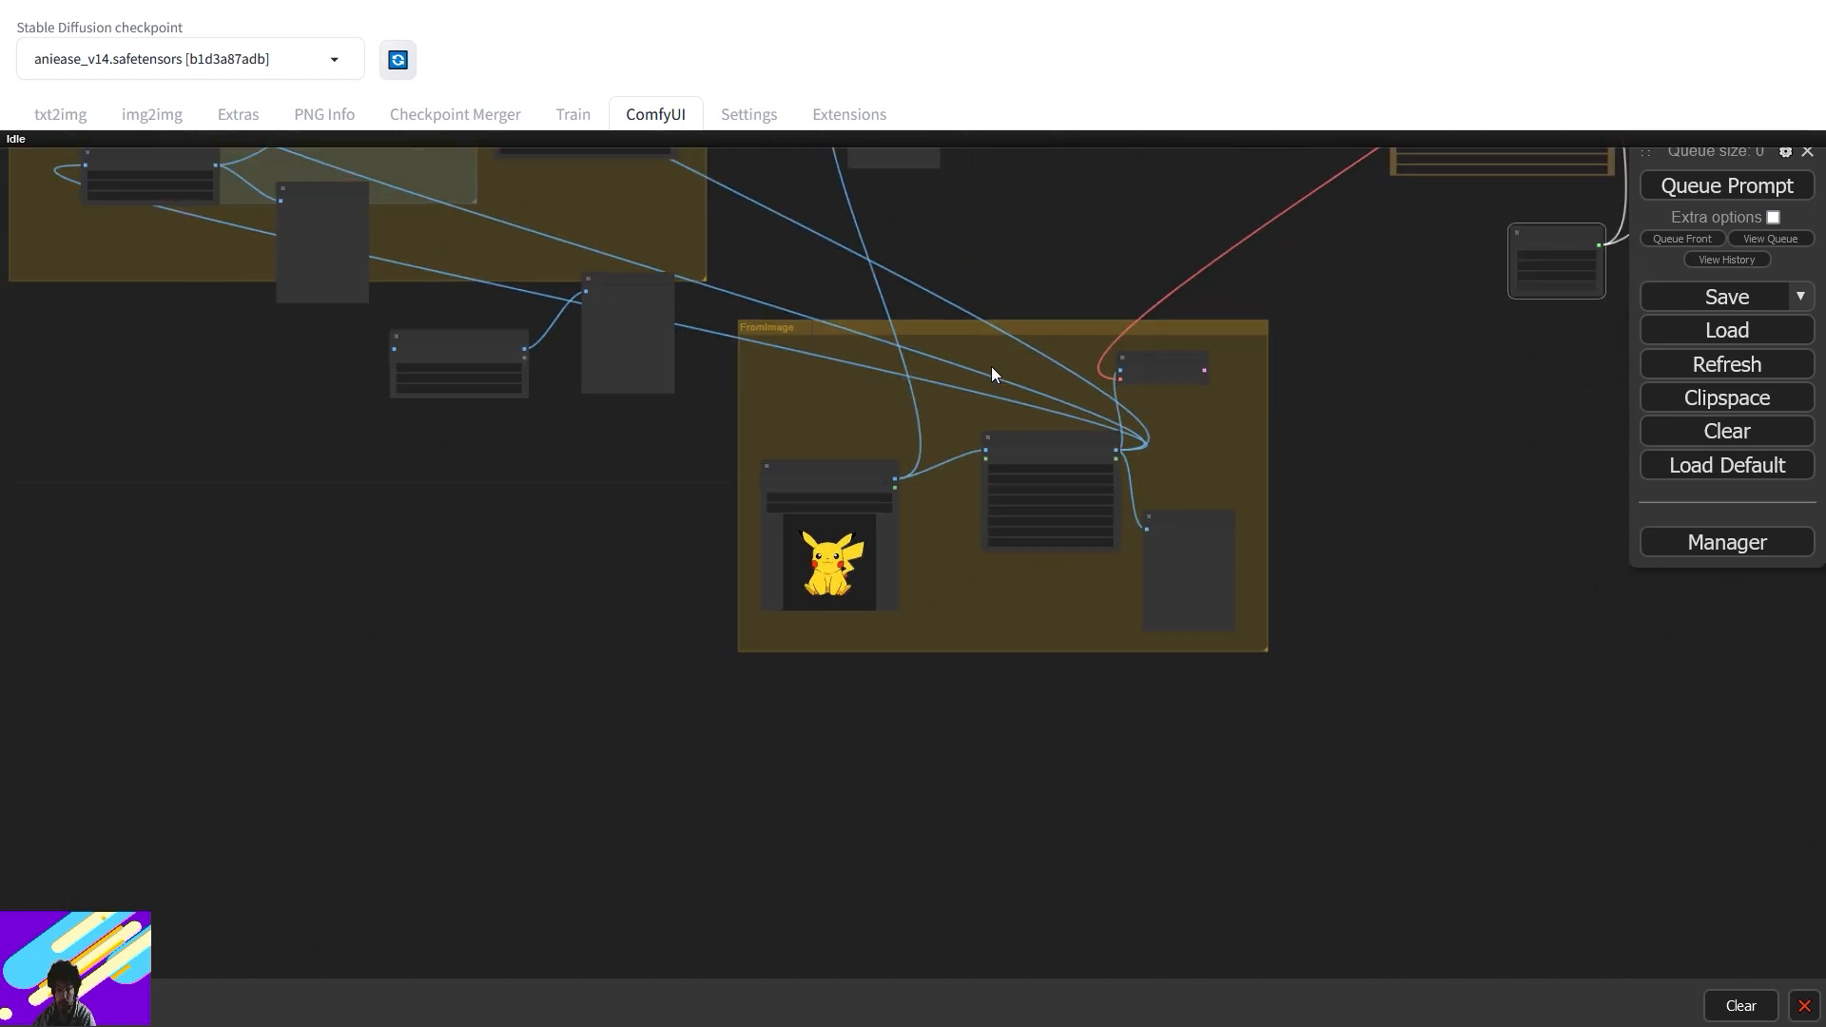
left_click_drag(991, 367, 967, 682)
scroll(910, 603, "down", 4)
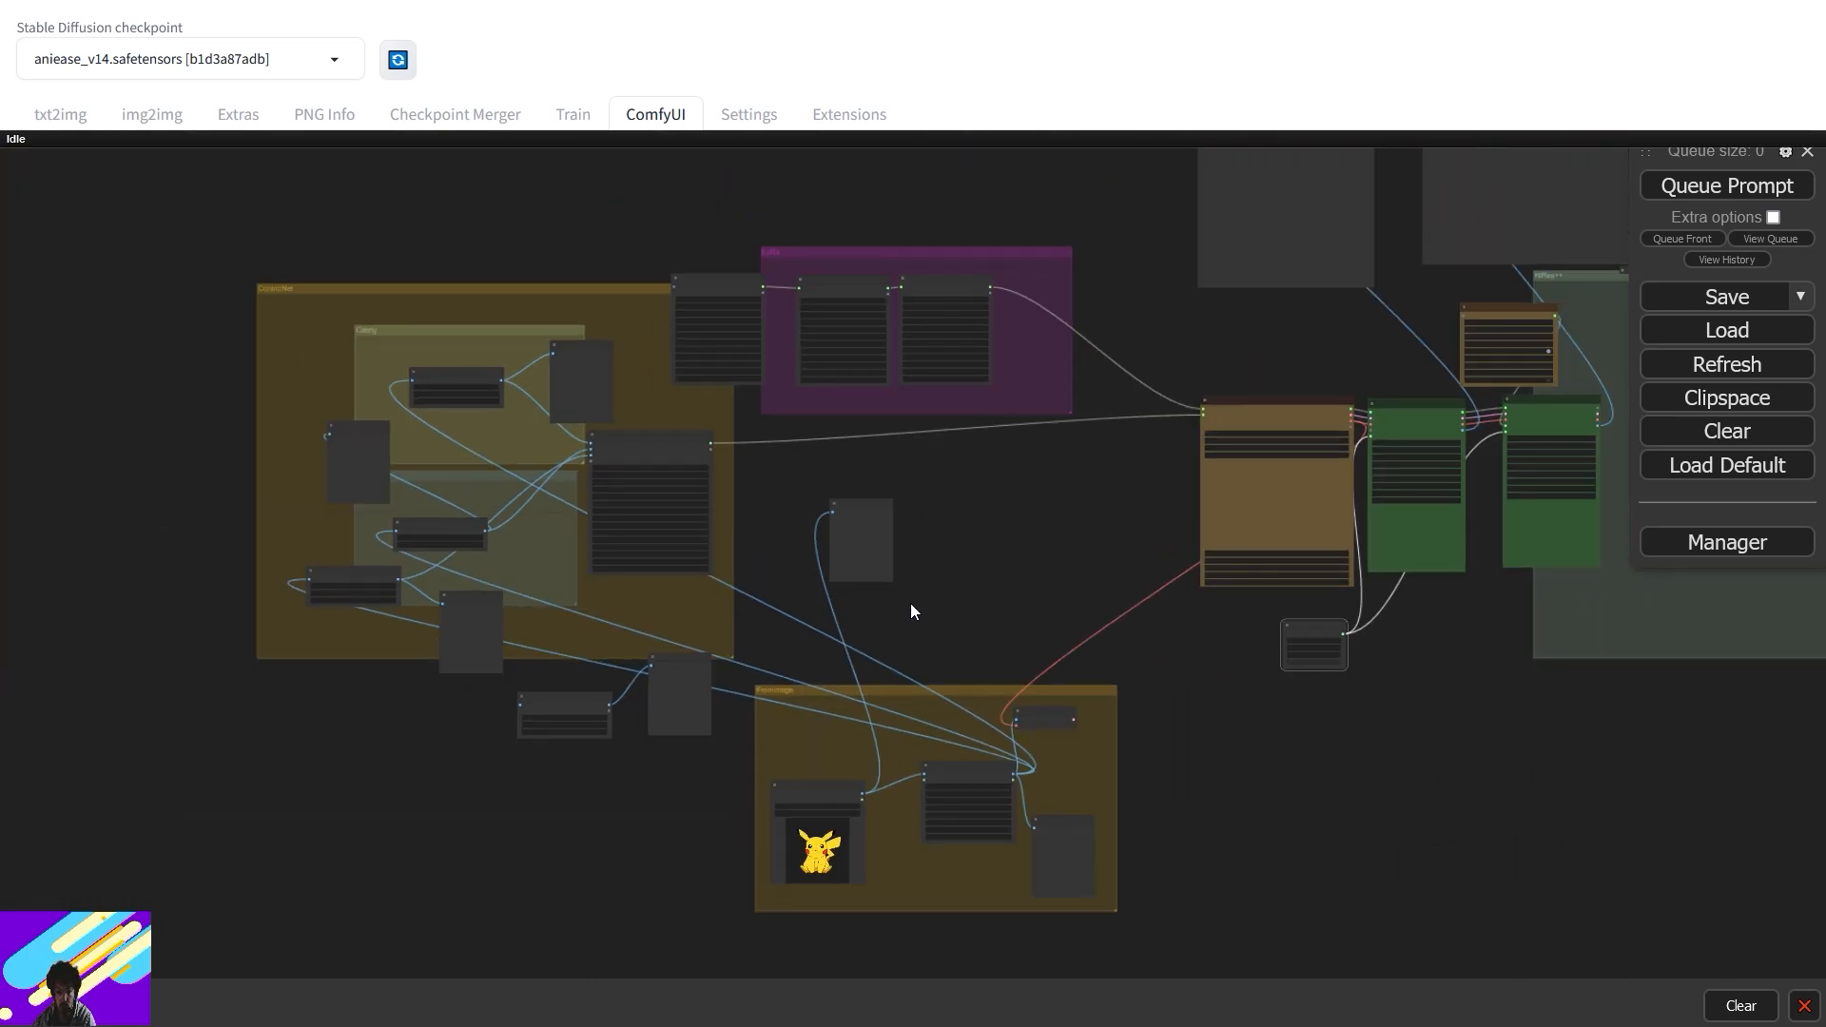
scroll(910, 608, "down", 2)
left_click_drag(911, 609, 681, 603)
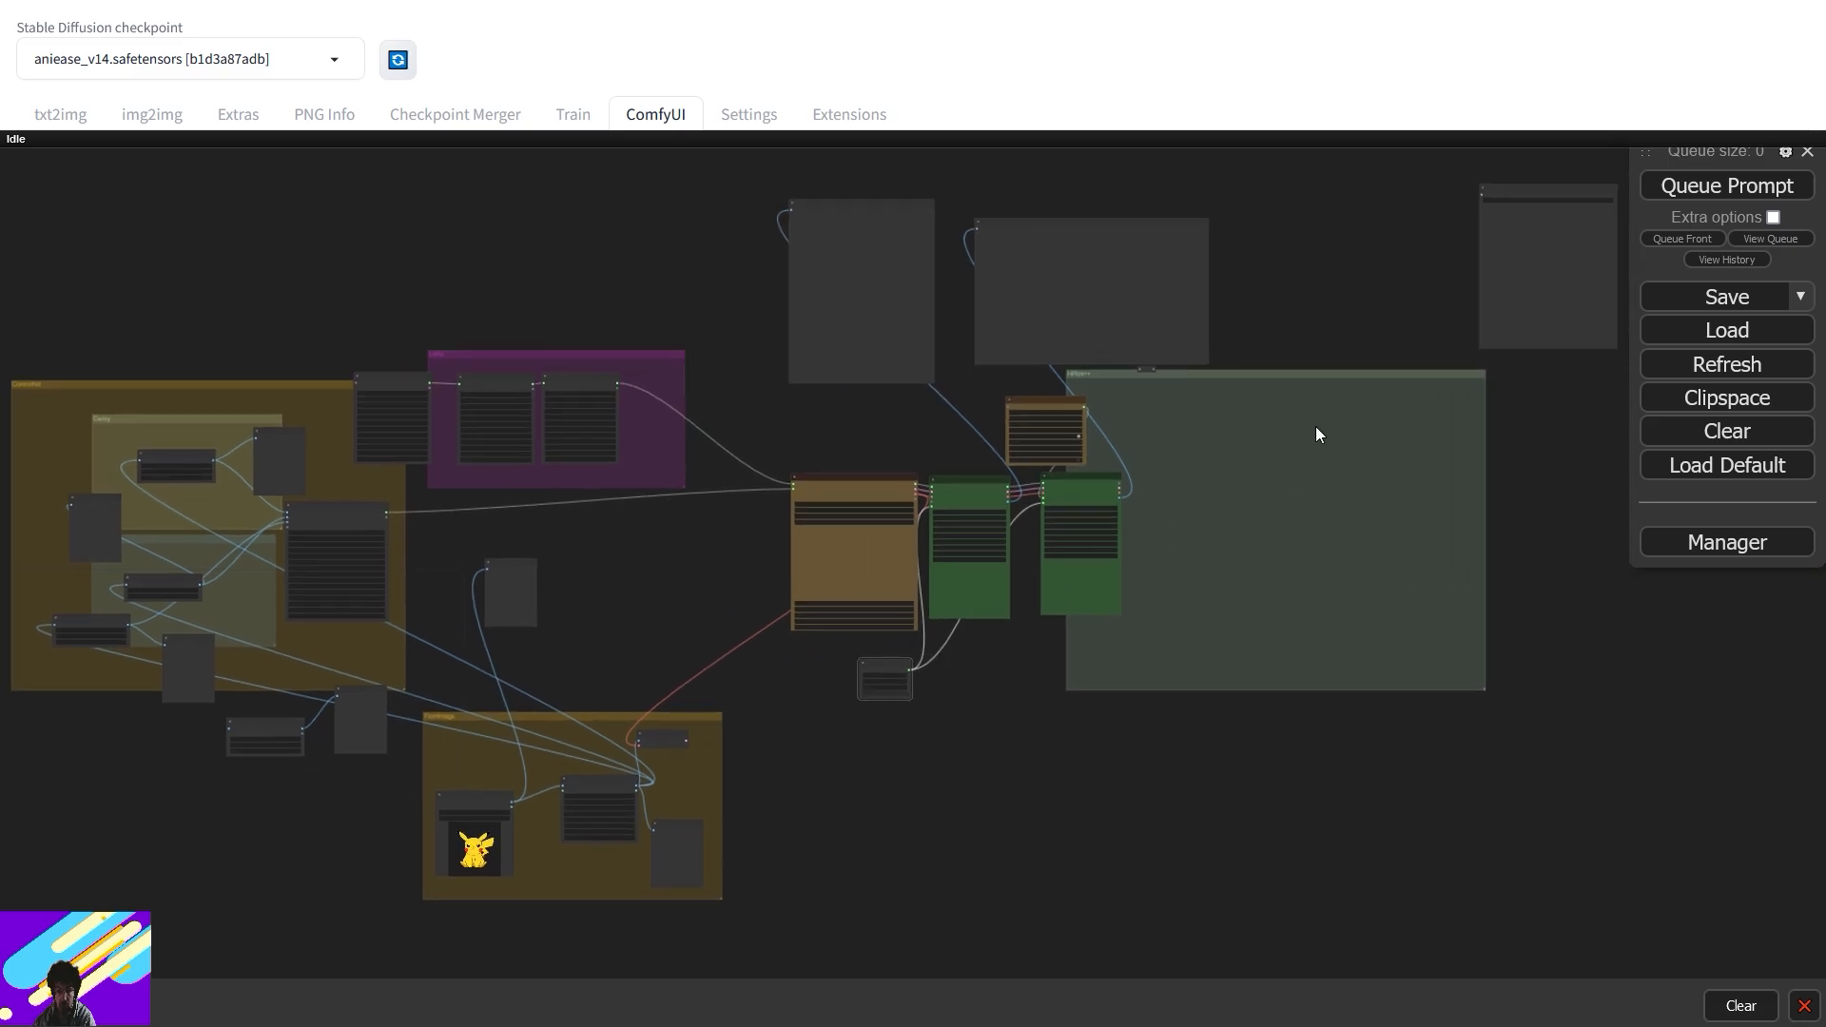
left_click(1148, 367)
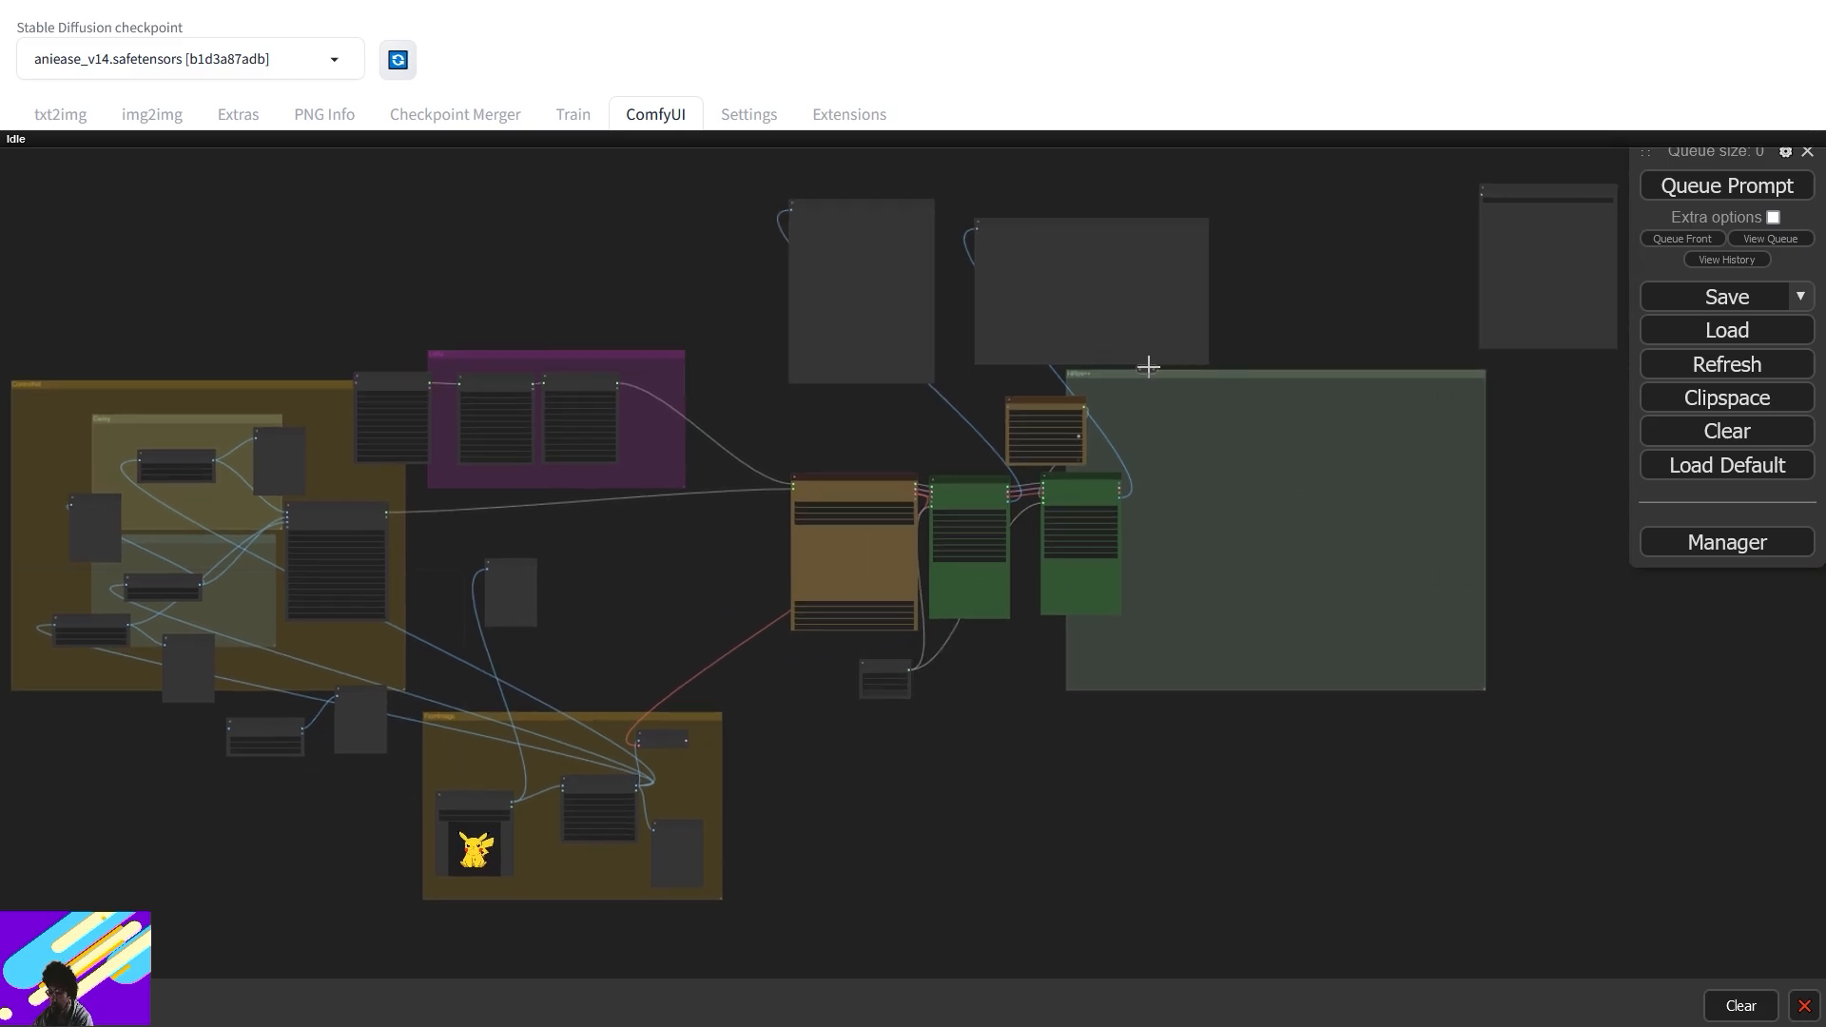
left_click_drag(1210, 398, 1010, 383)
- Shift the second sampler and HighRes-Fix Script nodes left and down into position
left_click_drag(867, 515, 828, 539)
left_click_drag(854, 417, 773, 398)
left_click_drag(847, 520, 808, 537)
left_click_drag(965, 453, 990, 453)
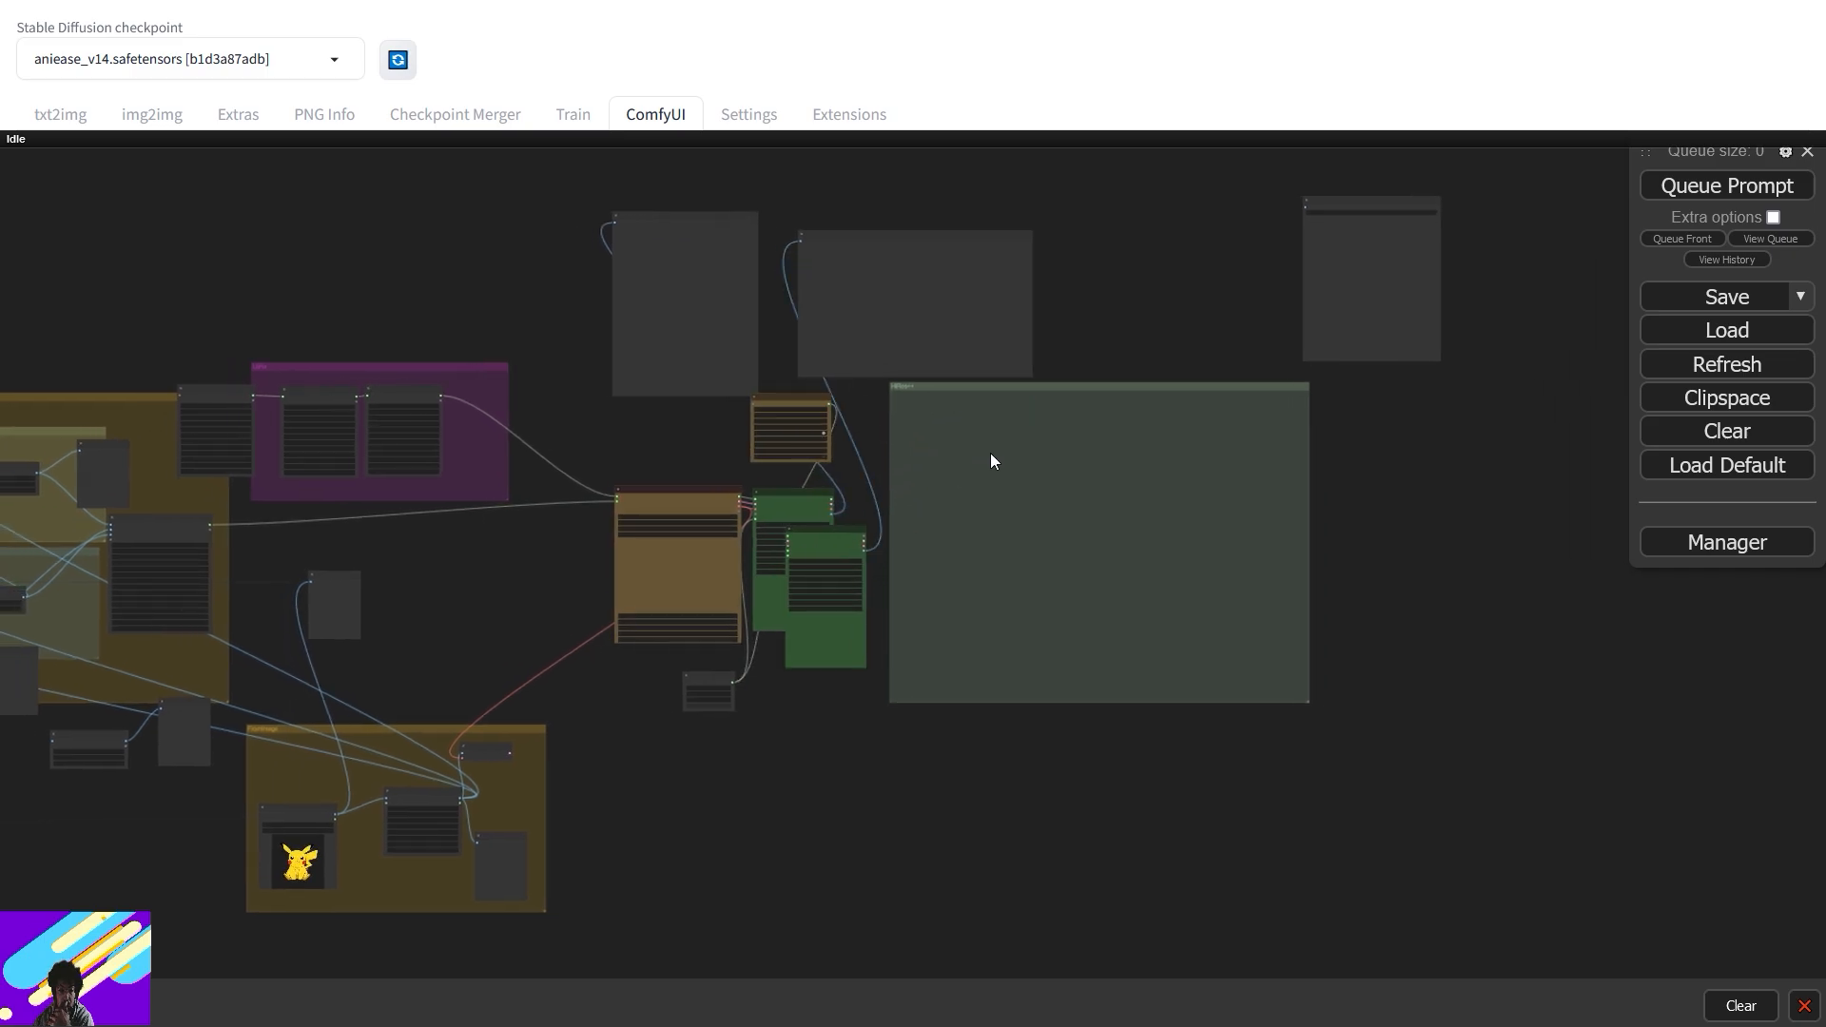
- Remove the green group box, place the second sampler right of the first, and move the preview node
right_click(990, 453)
left_click(1246, 939)
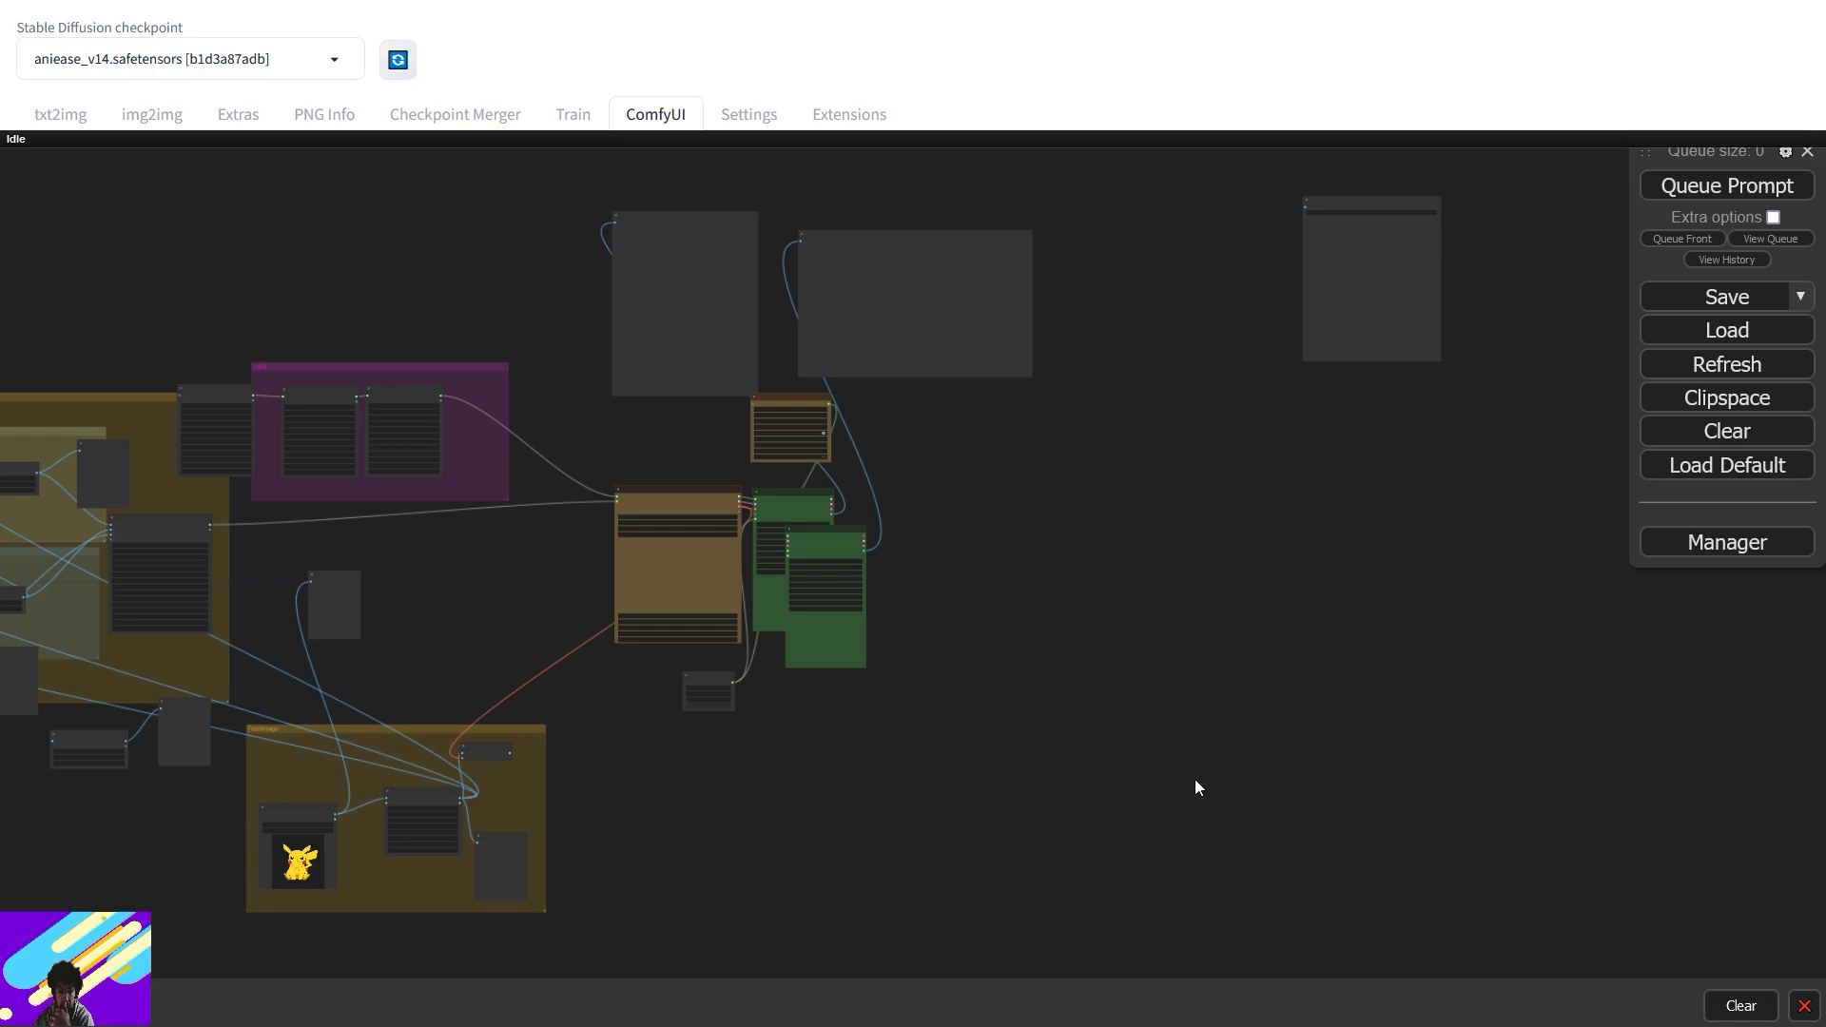
left_click_drag(833, 541, 974, 505)
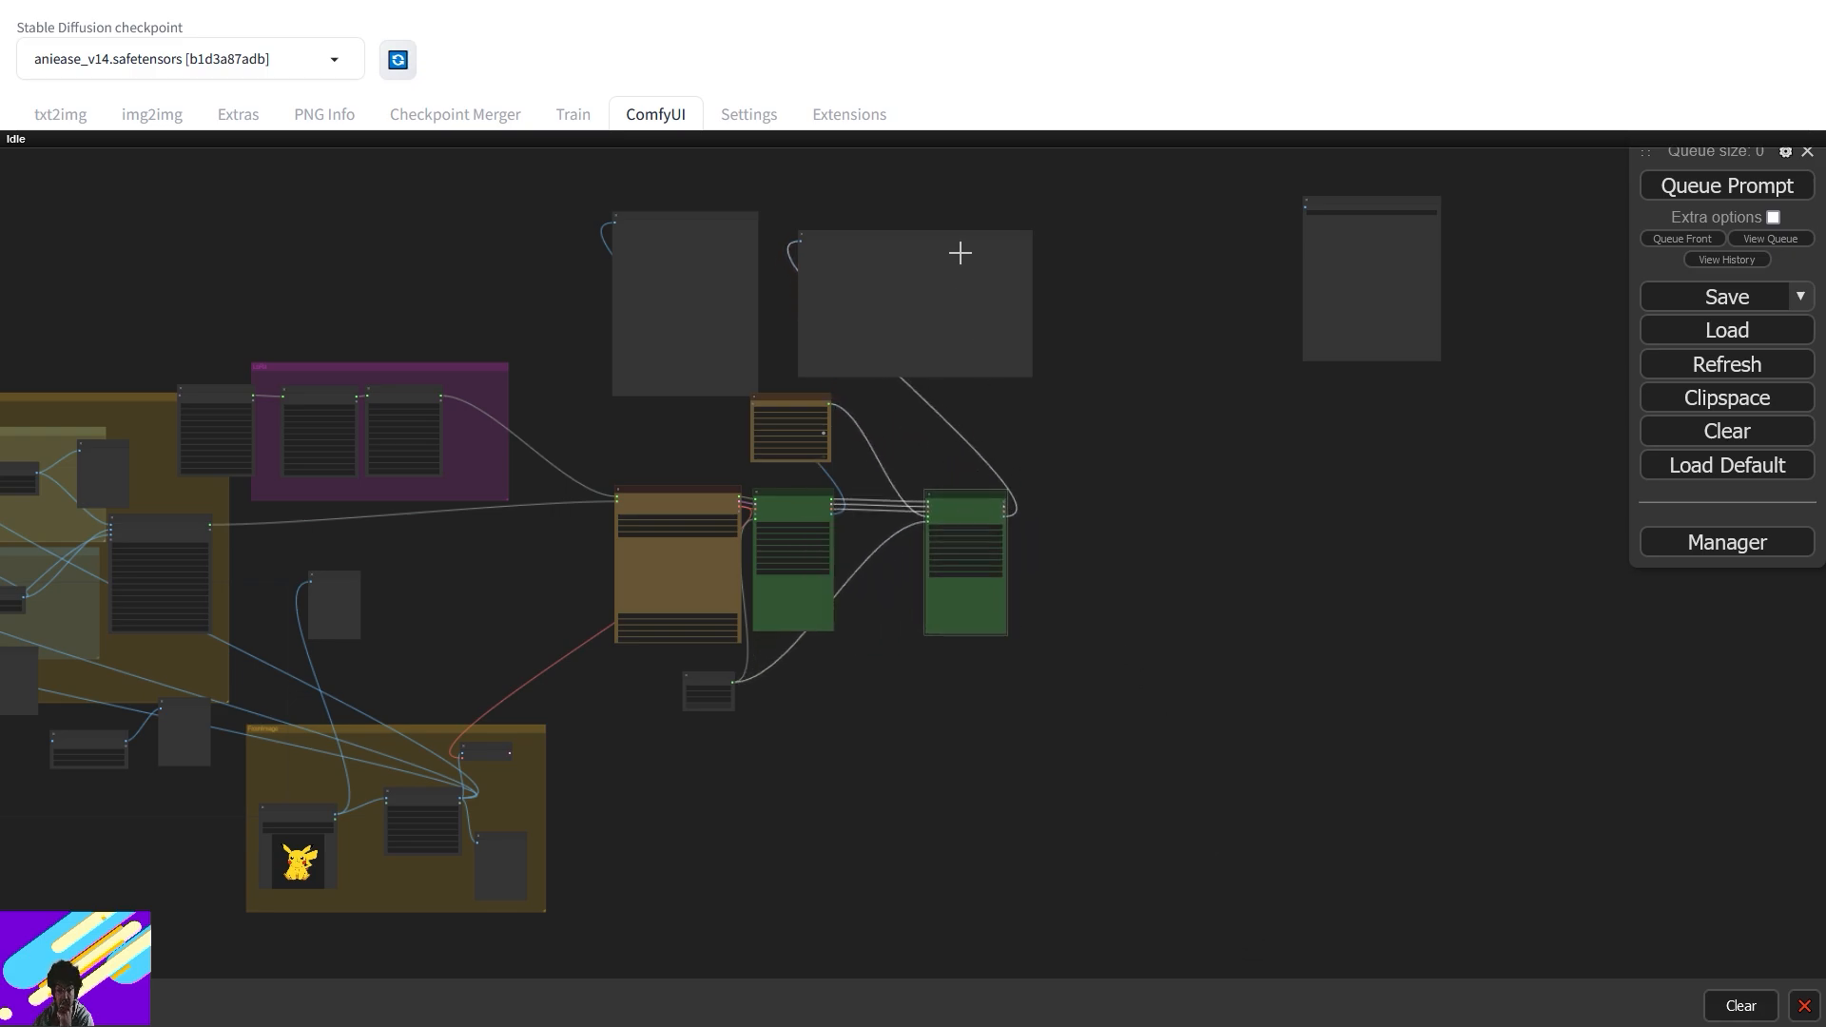
left_click_drag(961, 253, 1072, 272)
- Recentre the graph and zoom in on the CR Multi-ControlNet Stack node
left_click_drag(428, 644, 978, 590)
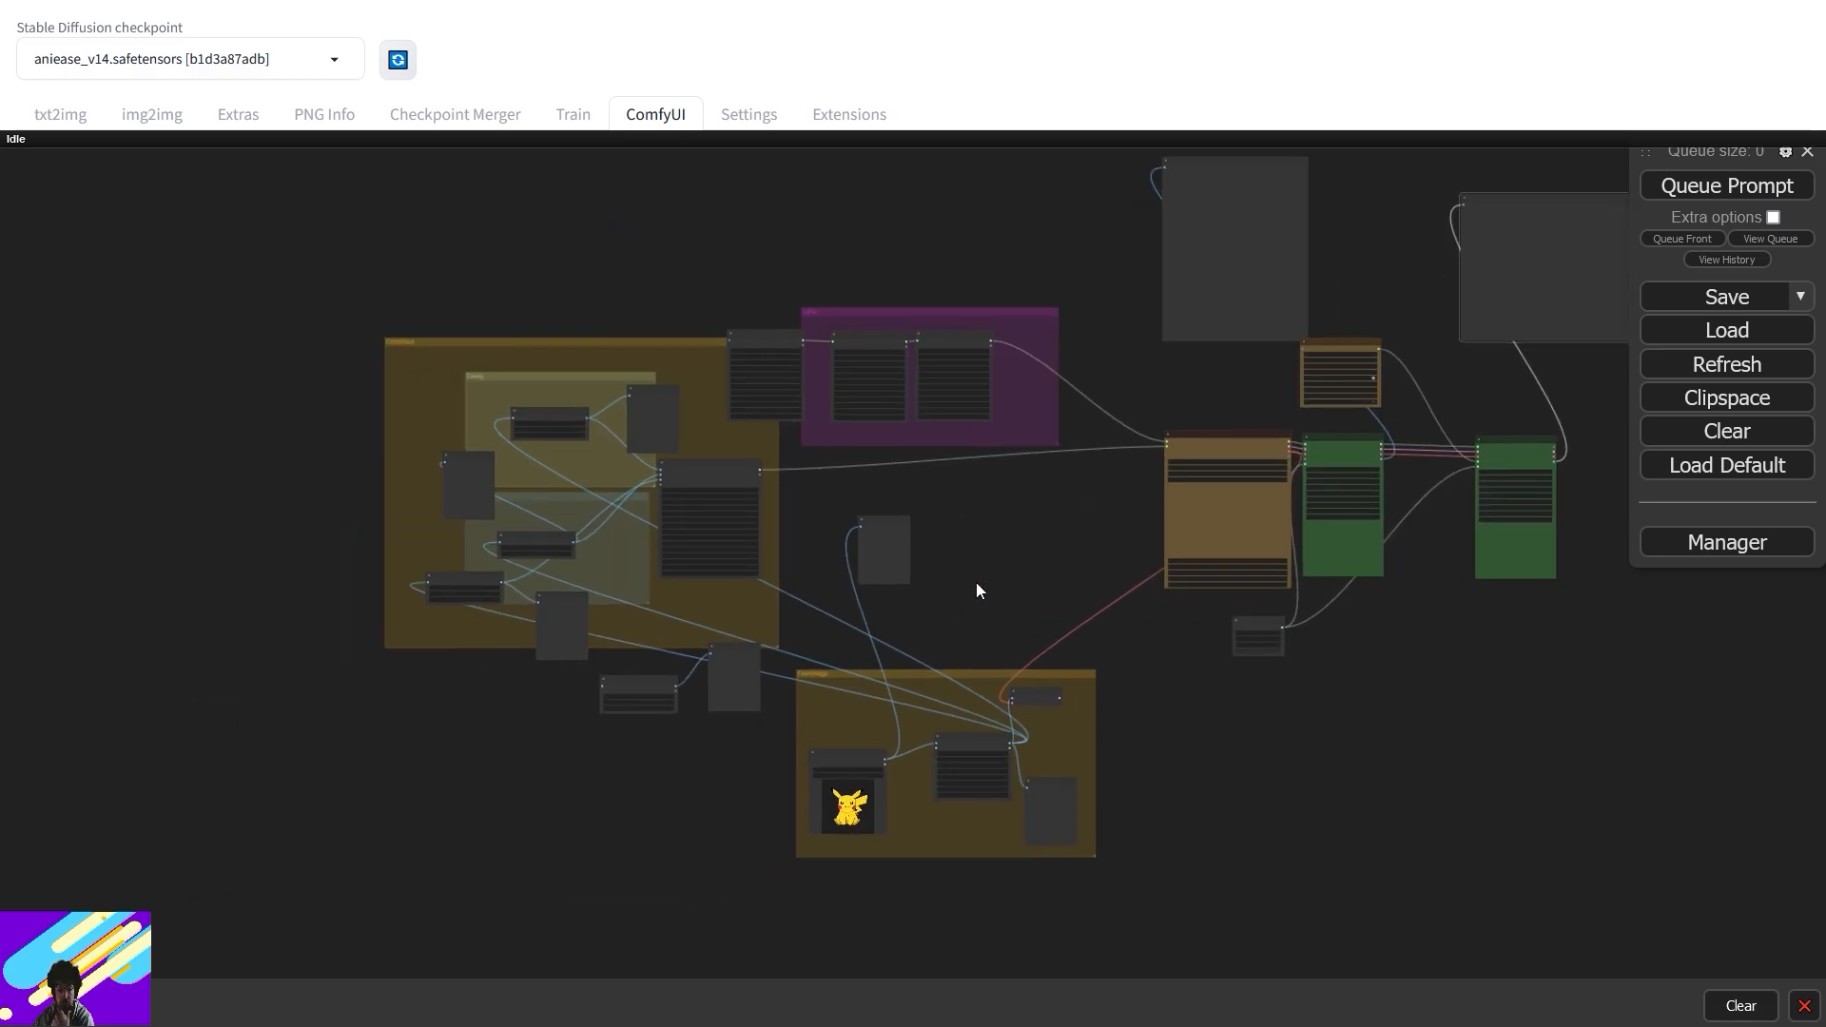
scroll(965, 636, "up", 6)
left_click_drag(965, 637, 1141, 430)
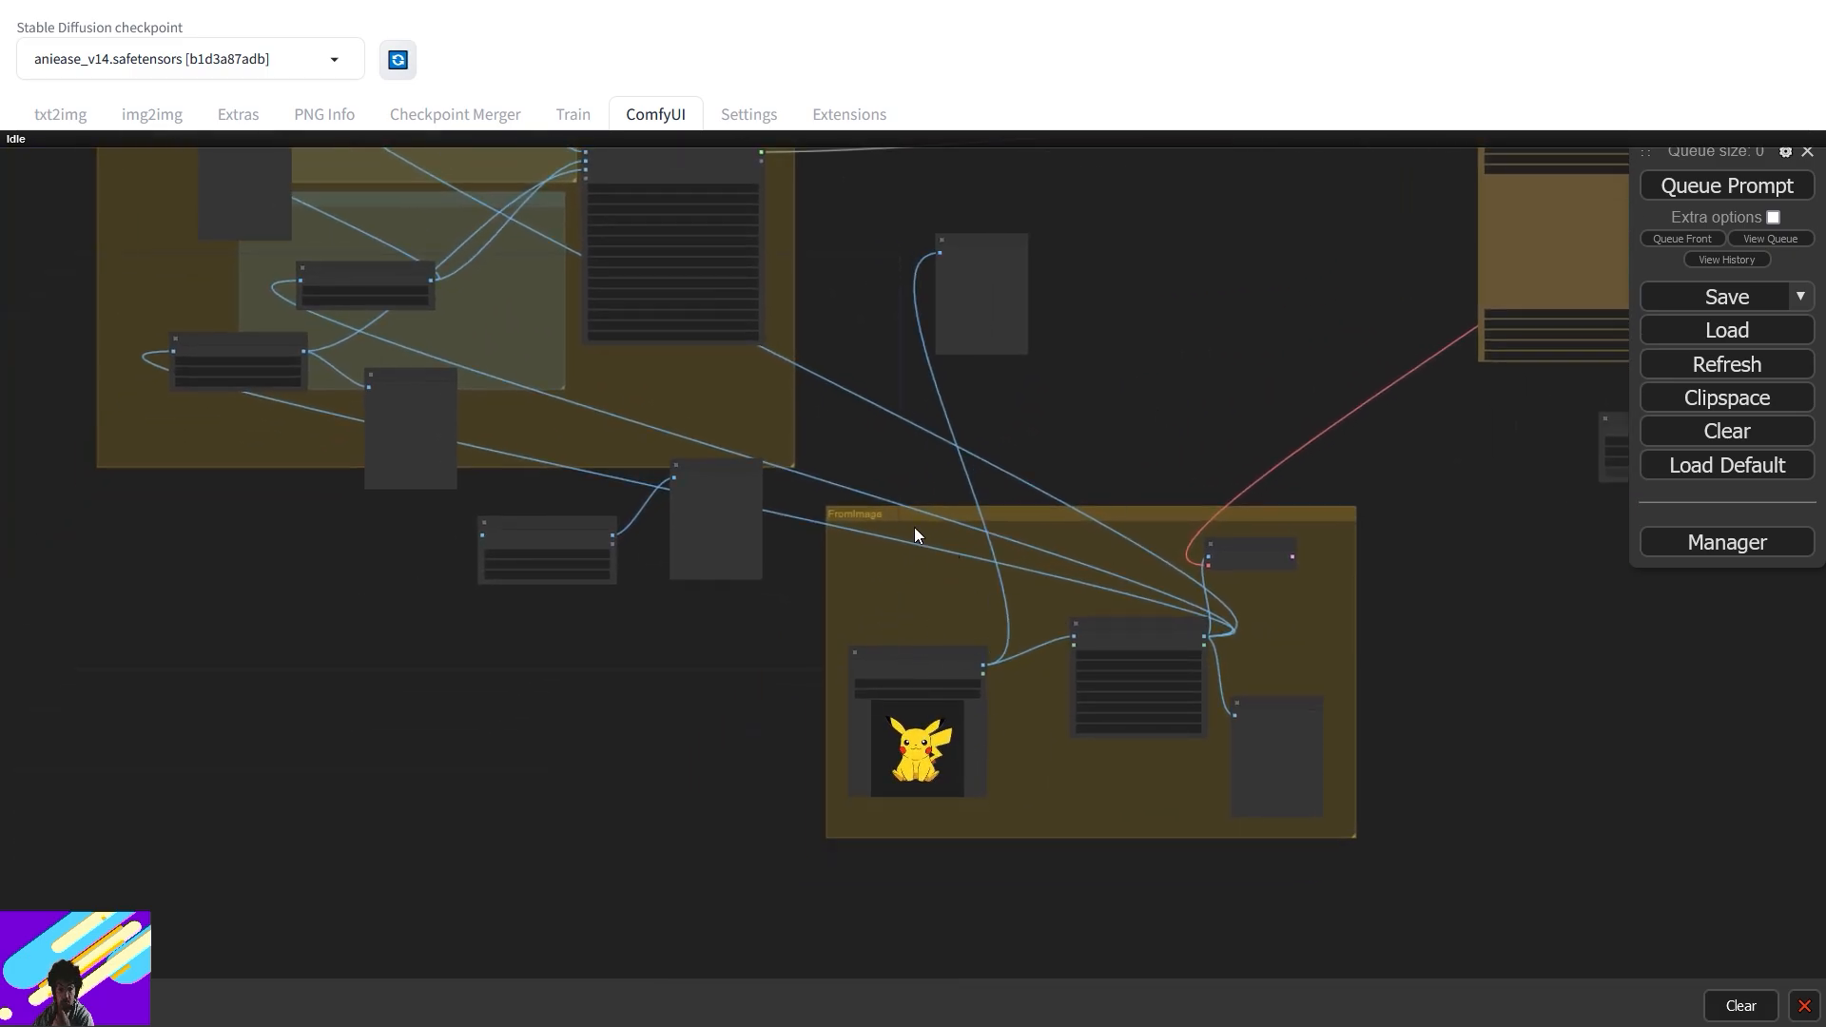
left_click_drag(915, 535, 1121, 571)
scroll(940, 603, "up", 4)
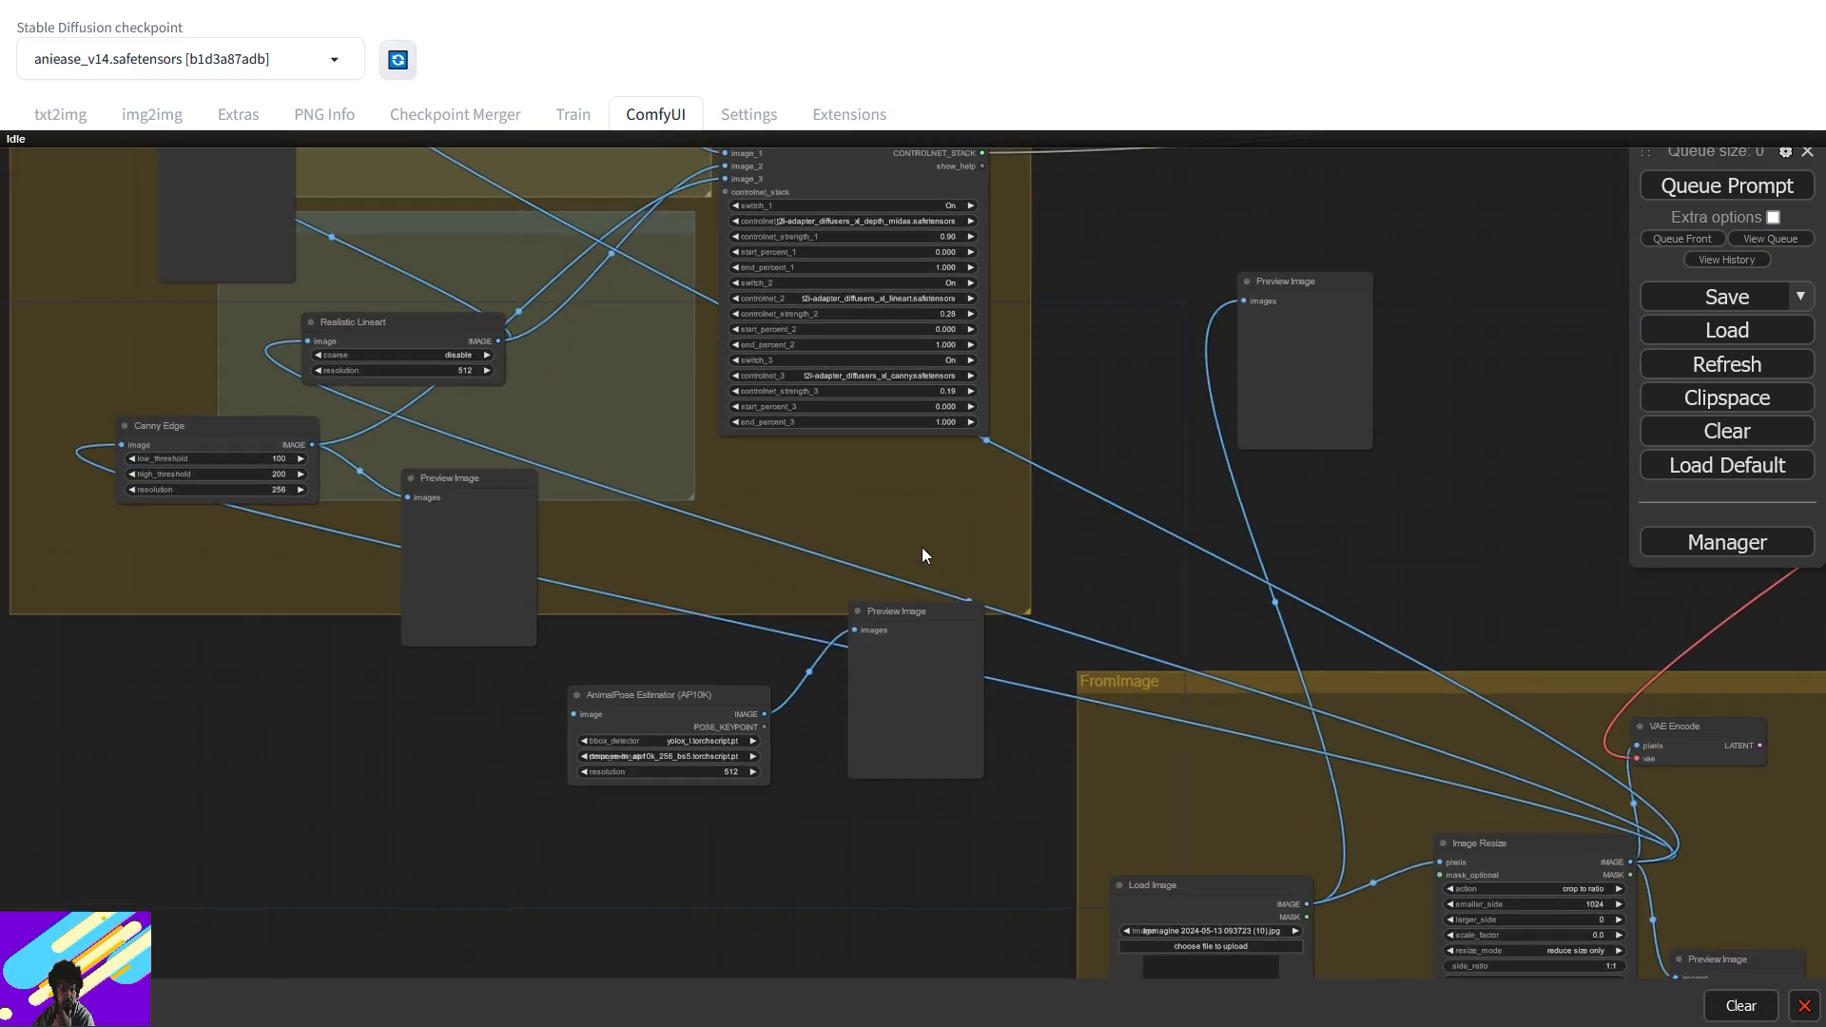
left_click_drag(923, 549, 1043, 846)
- Move the MiDaS Depth Map, Realistic Lineart, Canny Edge nodes and their Preview Image nodes into a tidier layout
left_click_drag(859, 265, 872, 196)
left_click_drag(622, 306, 661, 251)
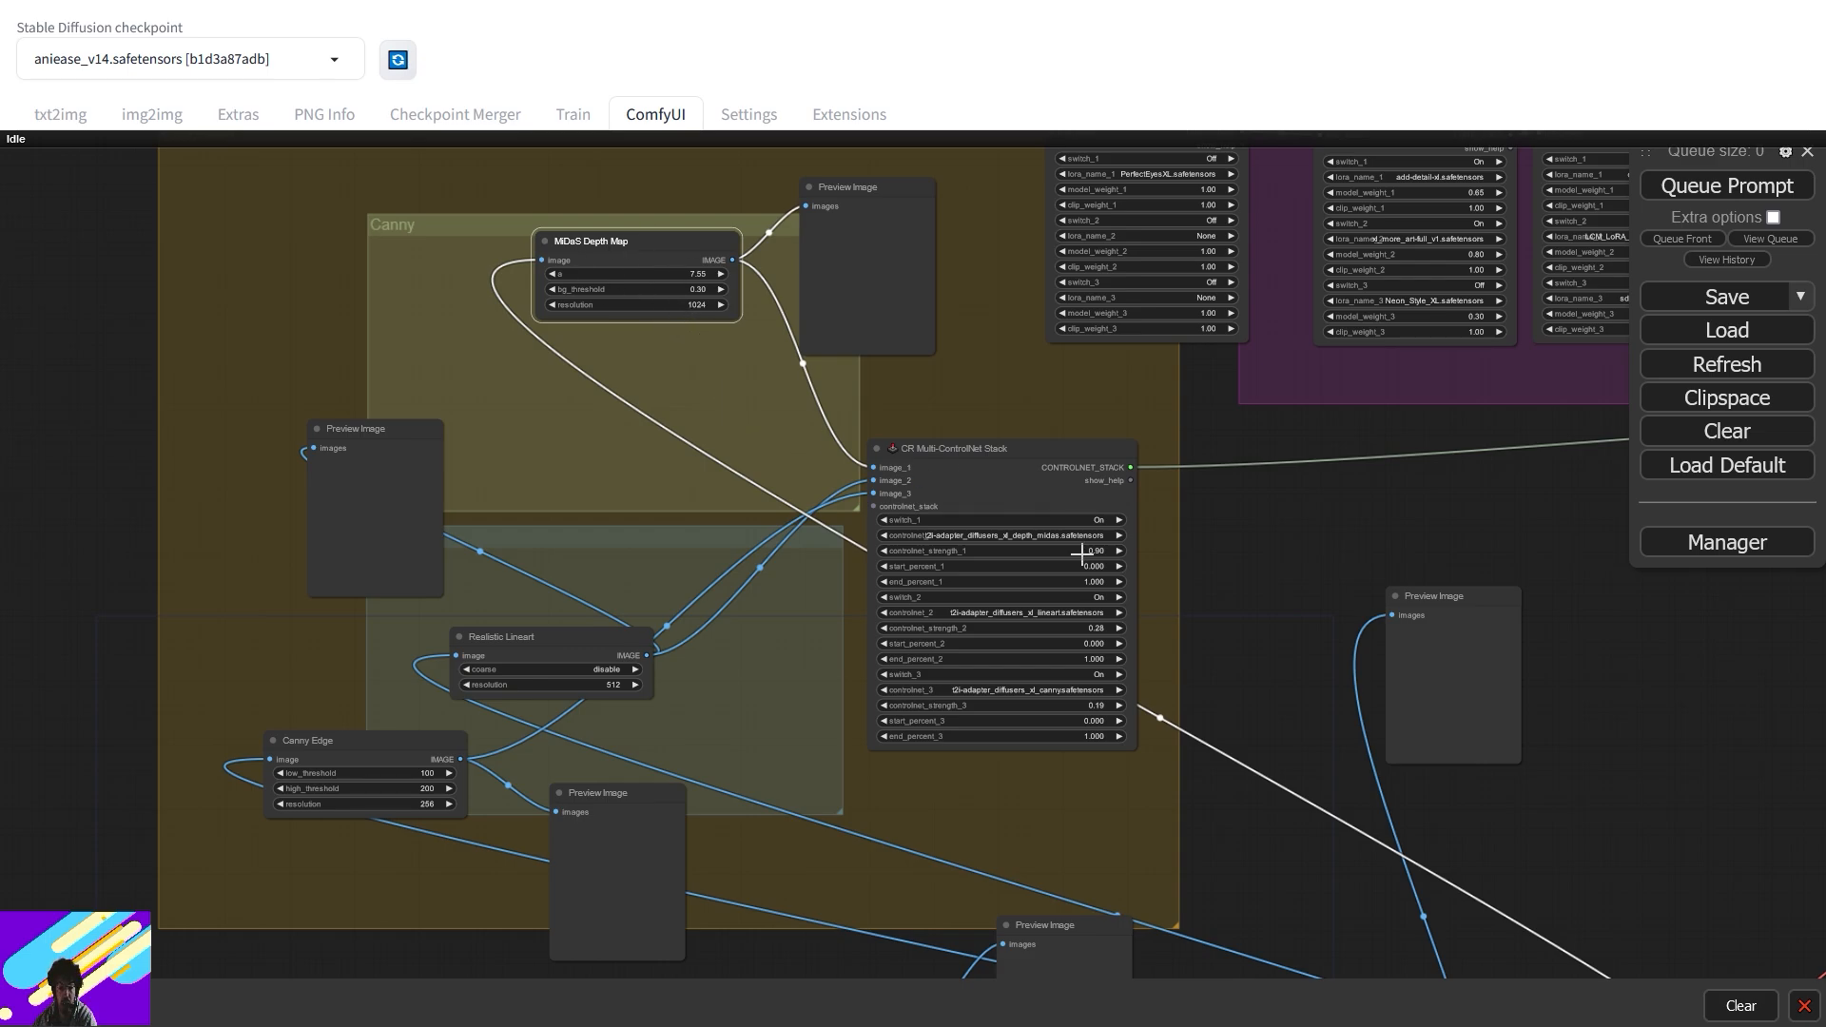
left_click(542, 659)
left_click_drag(542, 659, 556, 568)
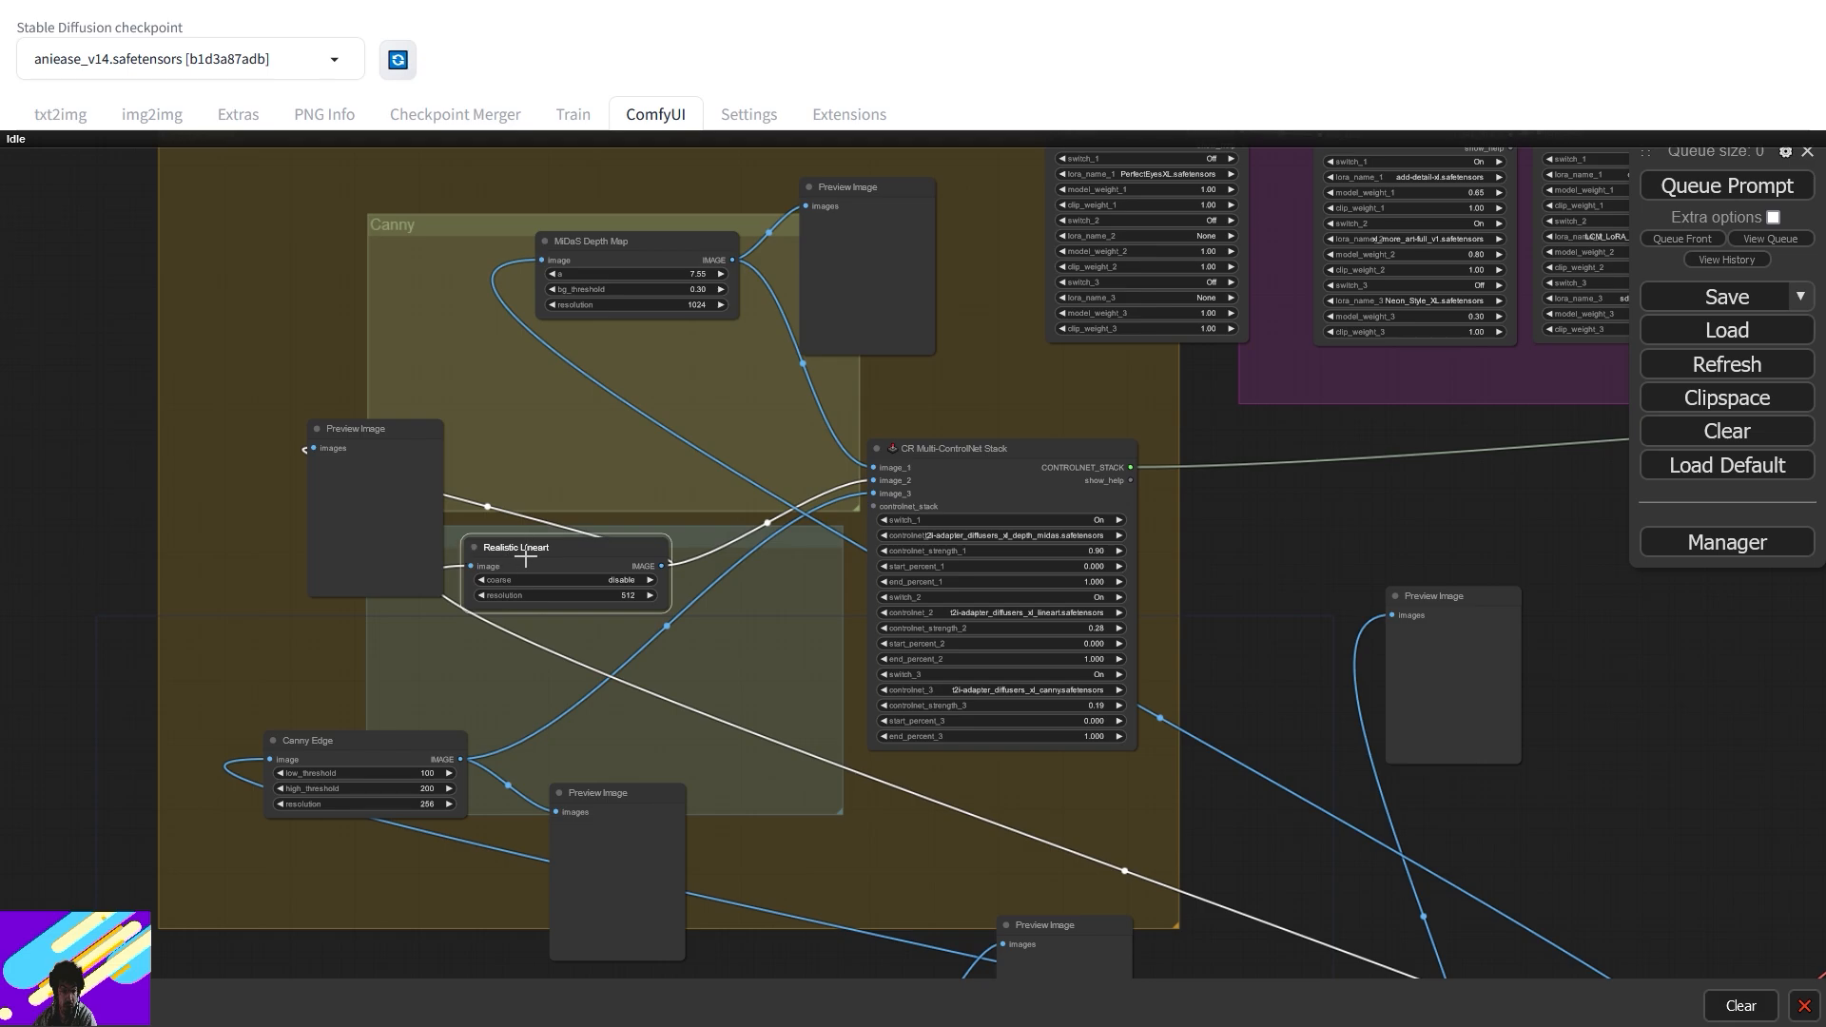
left_click_drag(388, 458, 423, 393)
left_click_drag(358, 745, 478, 726)
left_click_drag(596, 840, 658, 770)
- Pan past the LoRA stack nodes over to the Eff. Loader SDXL node
scroll(1098, 536, "up", 5)
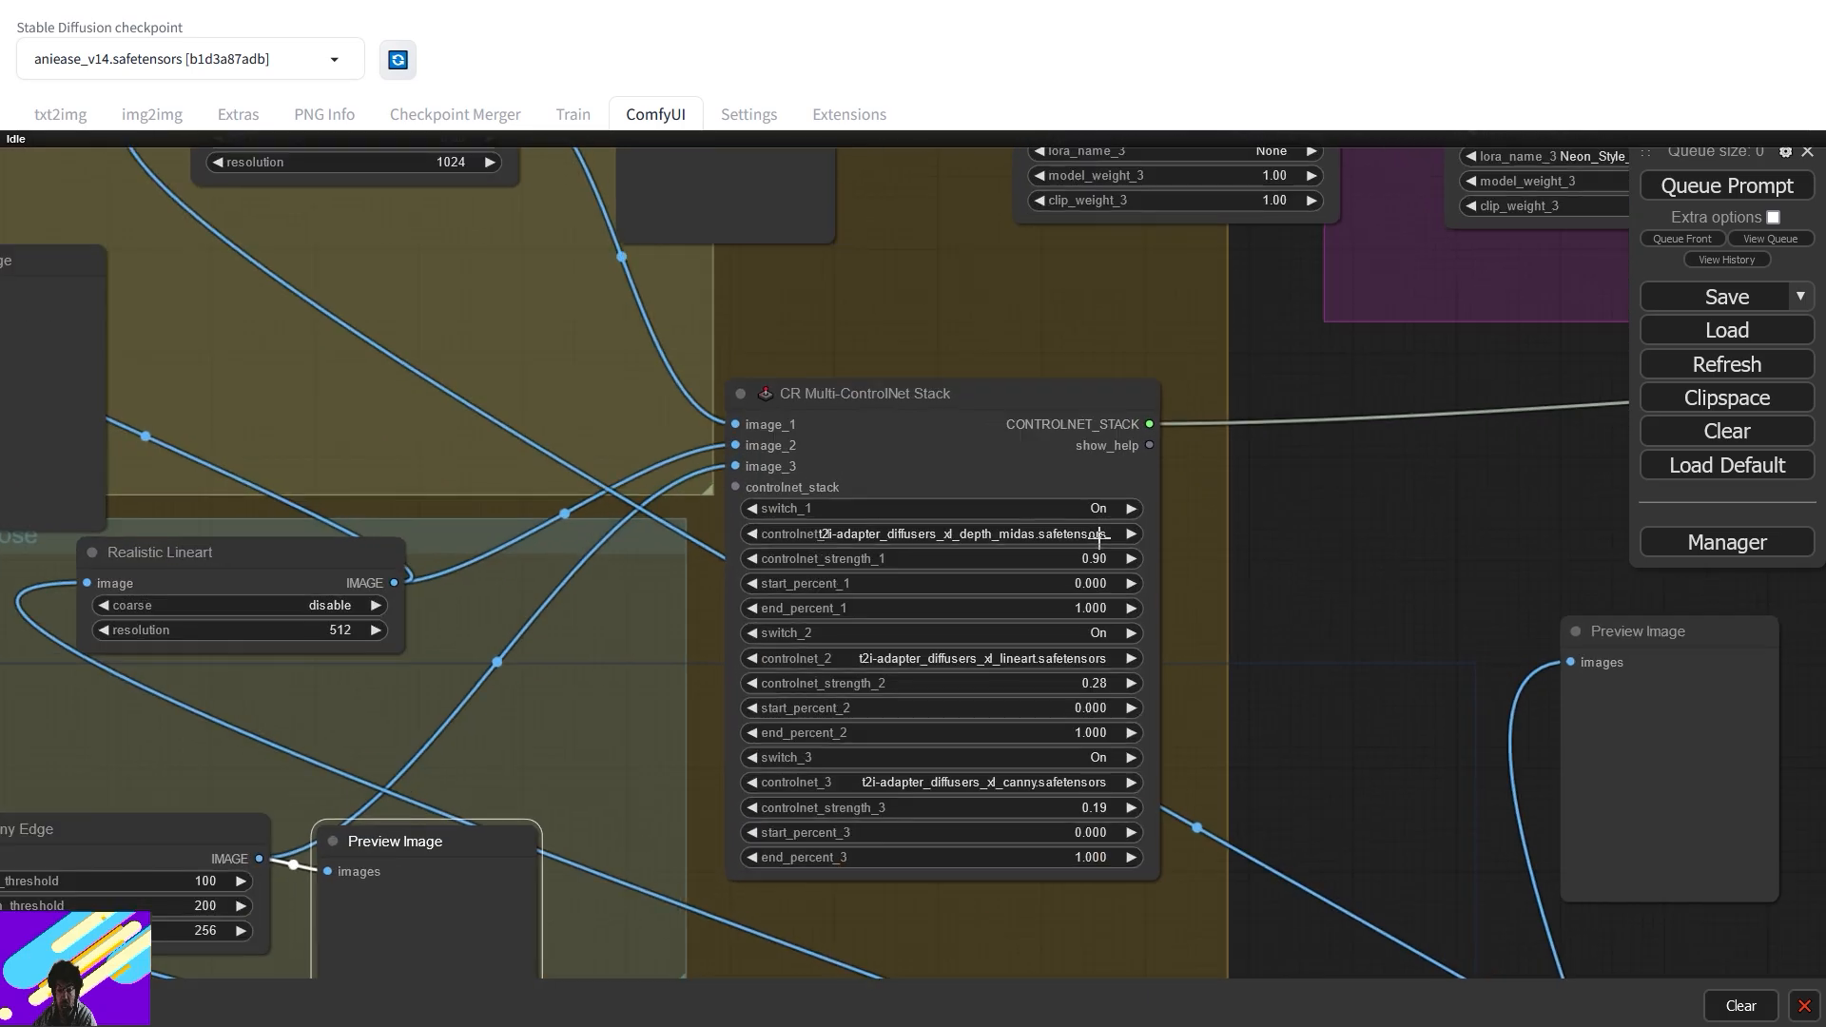
left_click_drag(1232, 525, 579, 513)
scroll(579, 514, "up", 2)
scroll(877, 420, "down", 6)
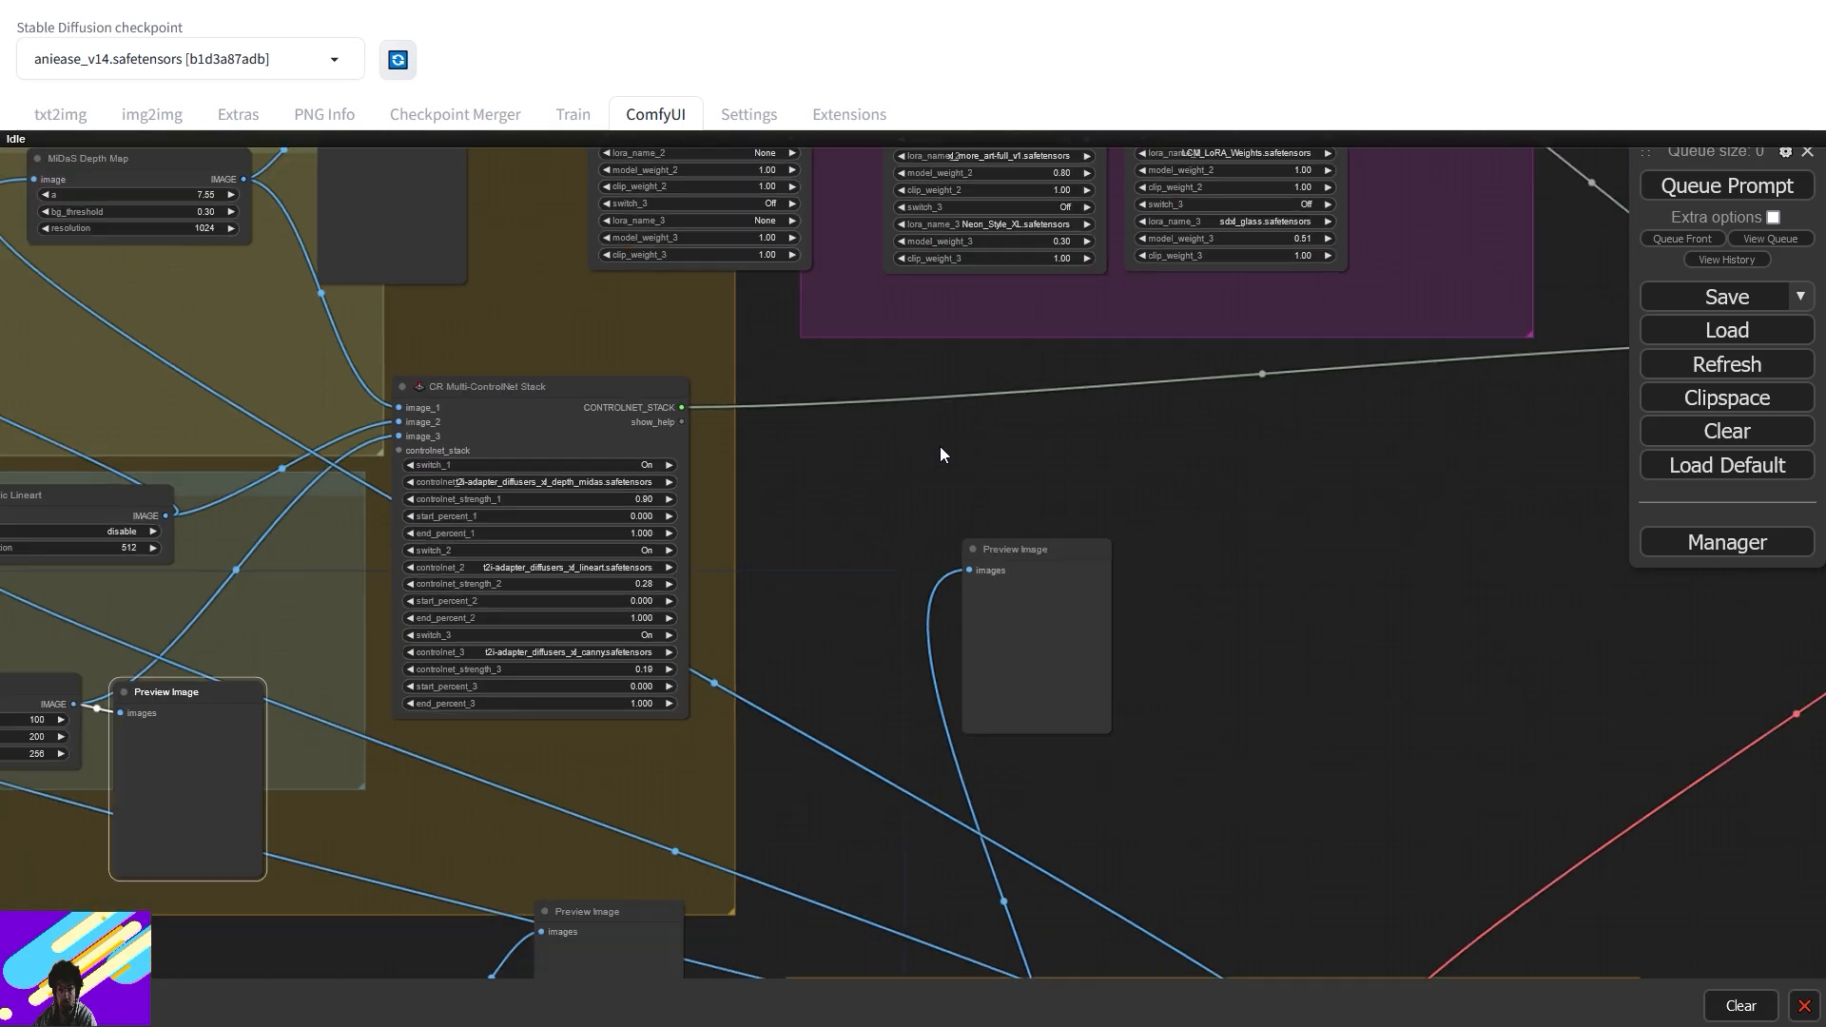
left_click_drag(1078, 396, 1021, 569)
scroll(1006, 425, "up", 5)
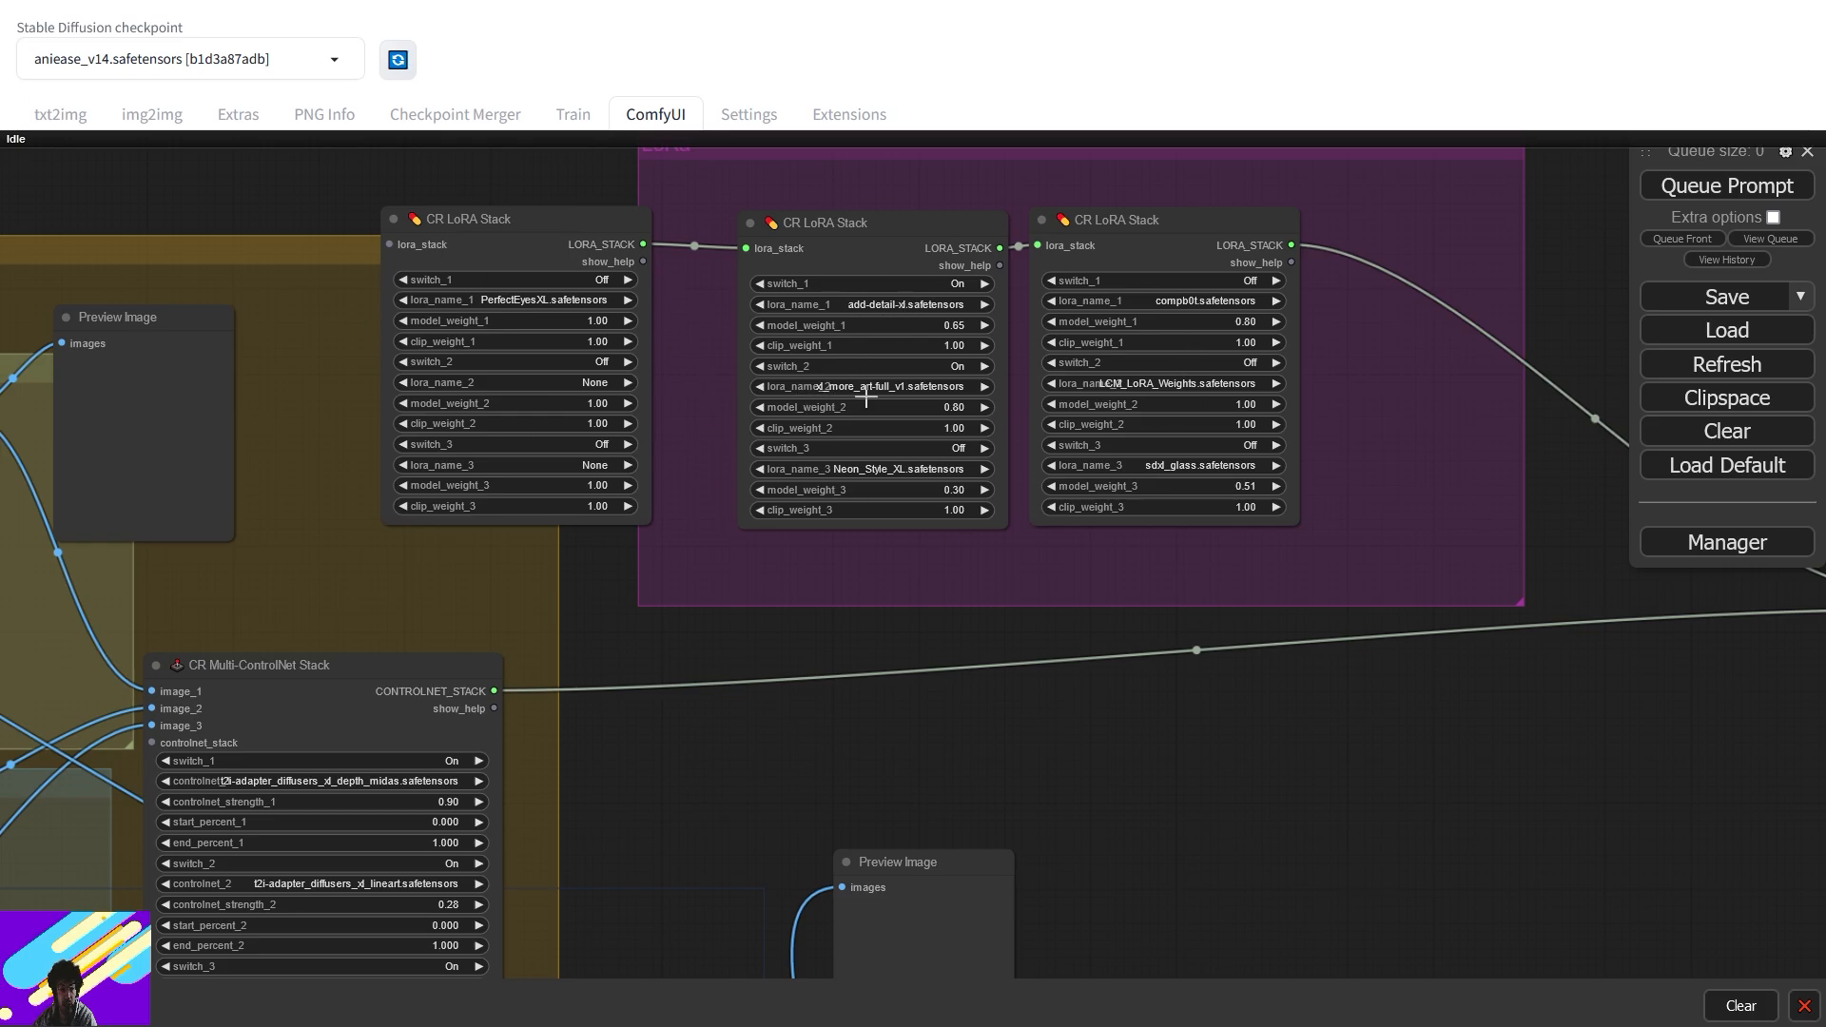
left_click_drag(1457, 537, 736, 474)
left_click_drag(908, 576, 349, 558)
mouse_move(859, 324)
left_mouse_down()
mouse_move(869, 762)
mouse_move(875, 317)
left_mouse_up()
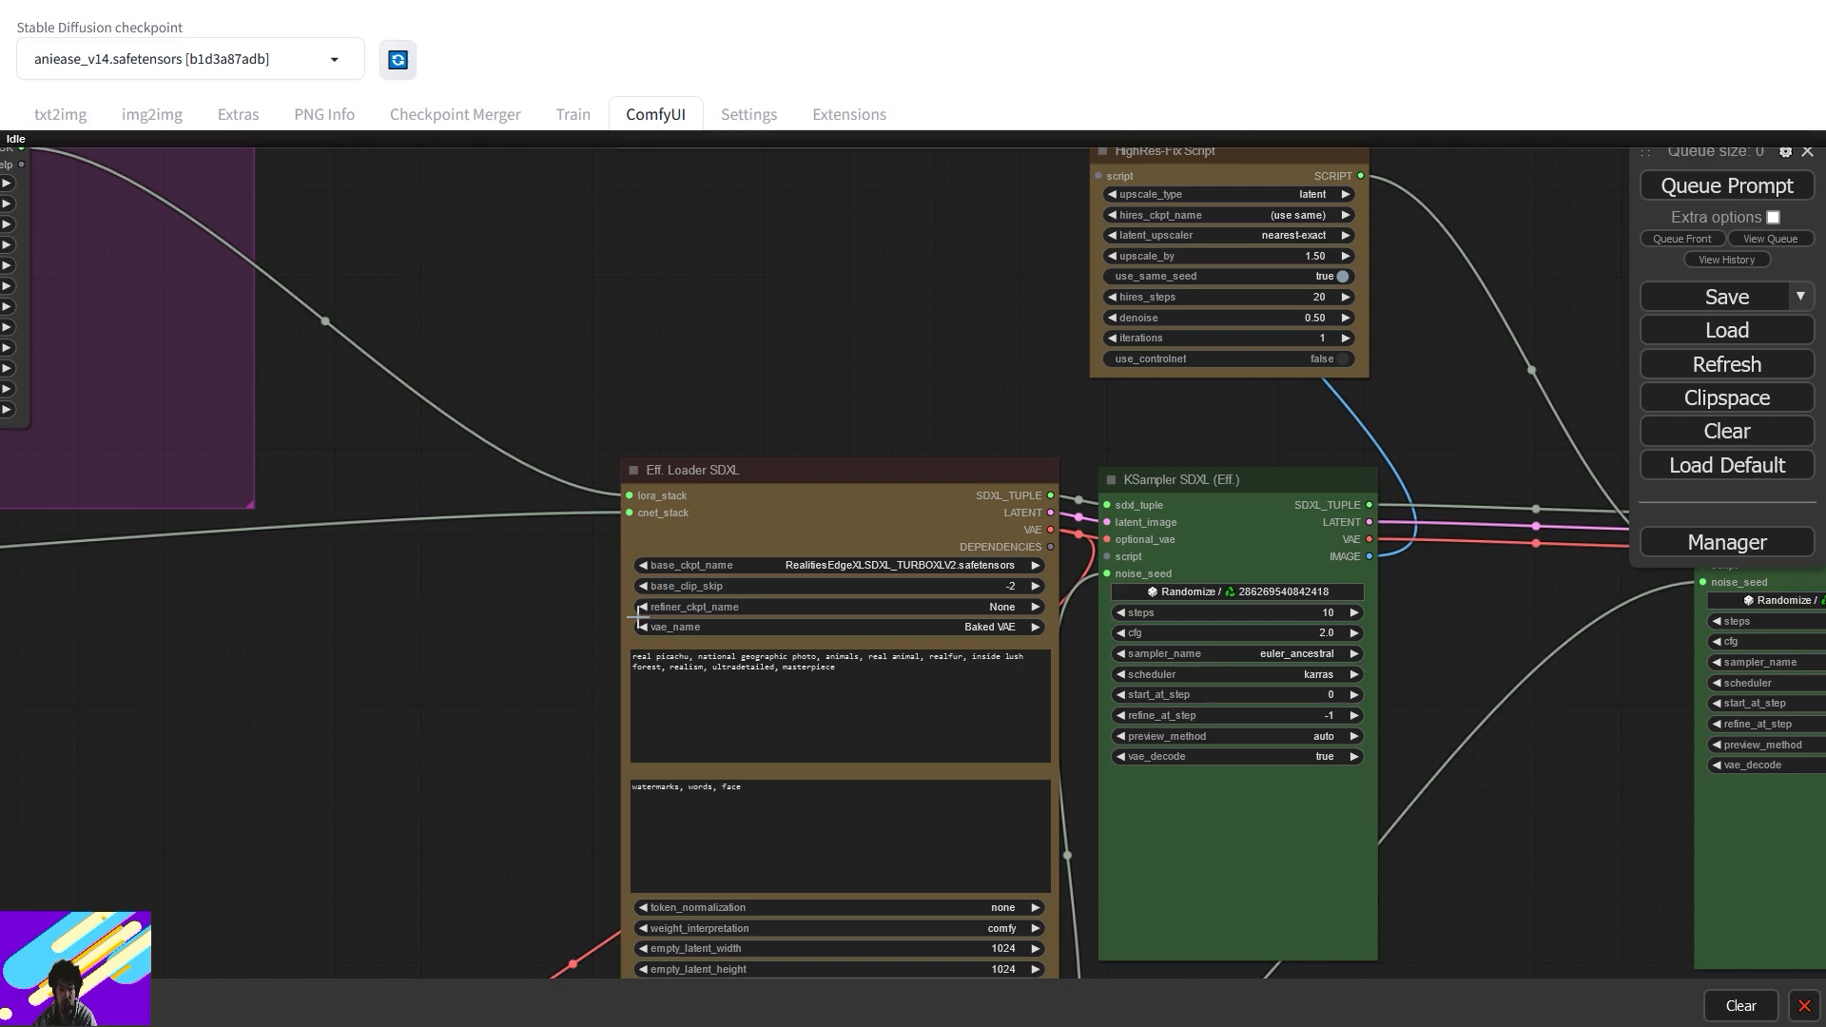
- Move the Seed node right, nudge the first KSampler SDXL, and place HighRes-Fix Script beside the second sampler
scroll(561, 661, "up", 2)
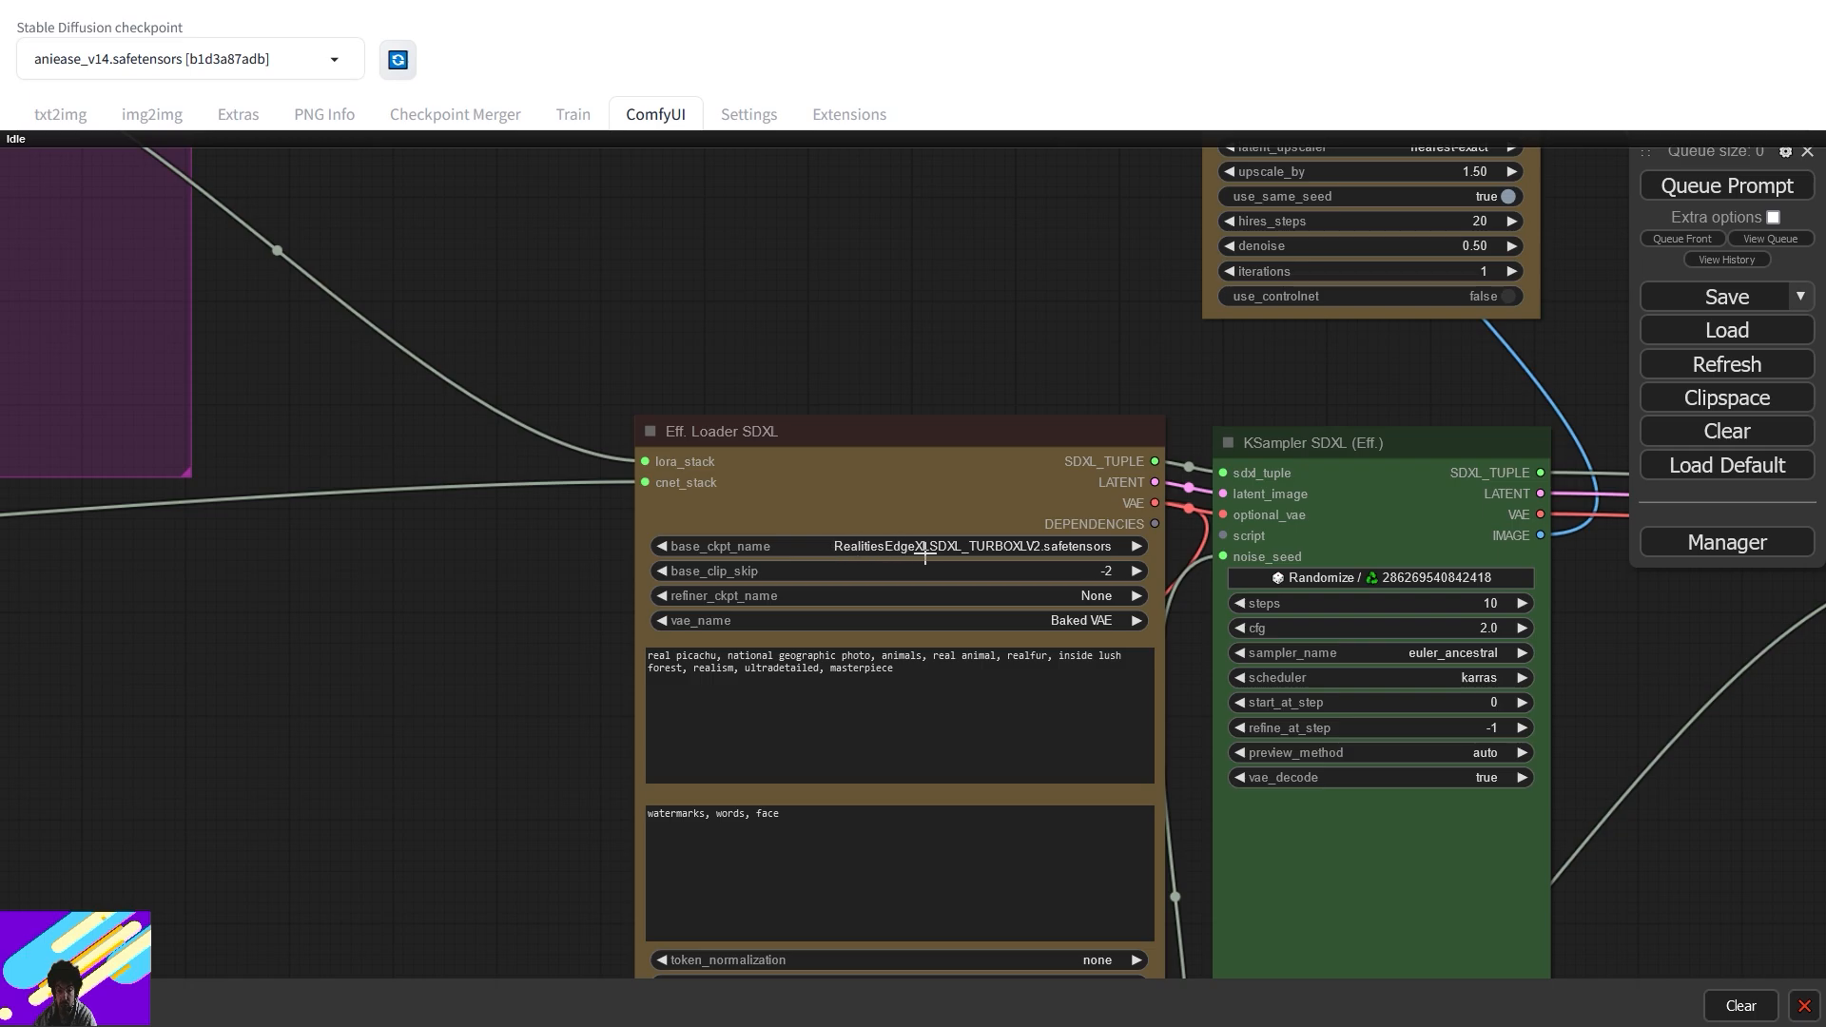
left_click_drag(1590, 653, 1223, 567)
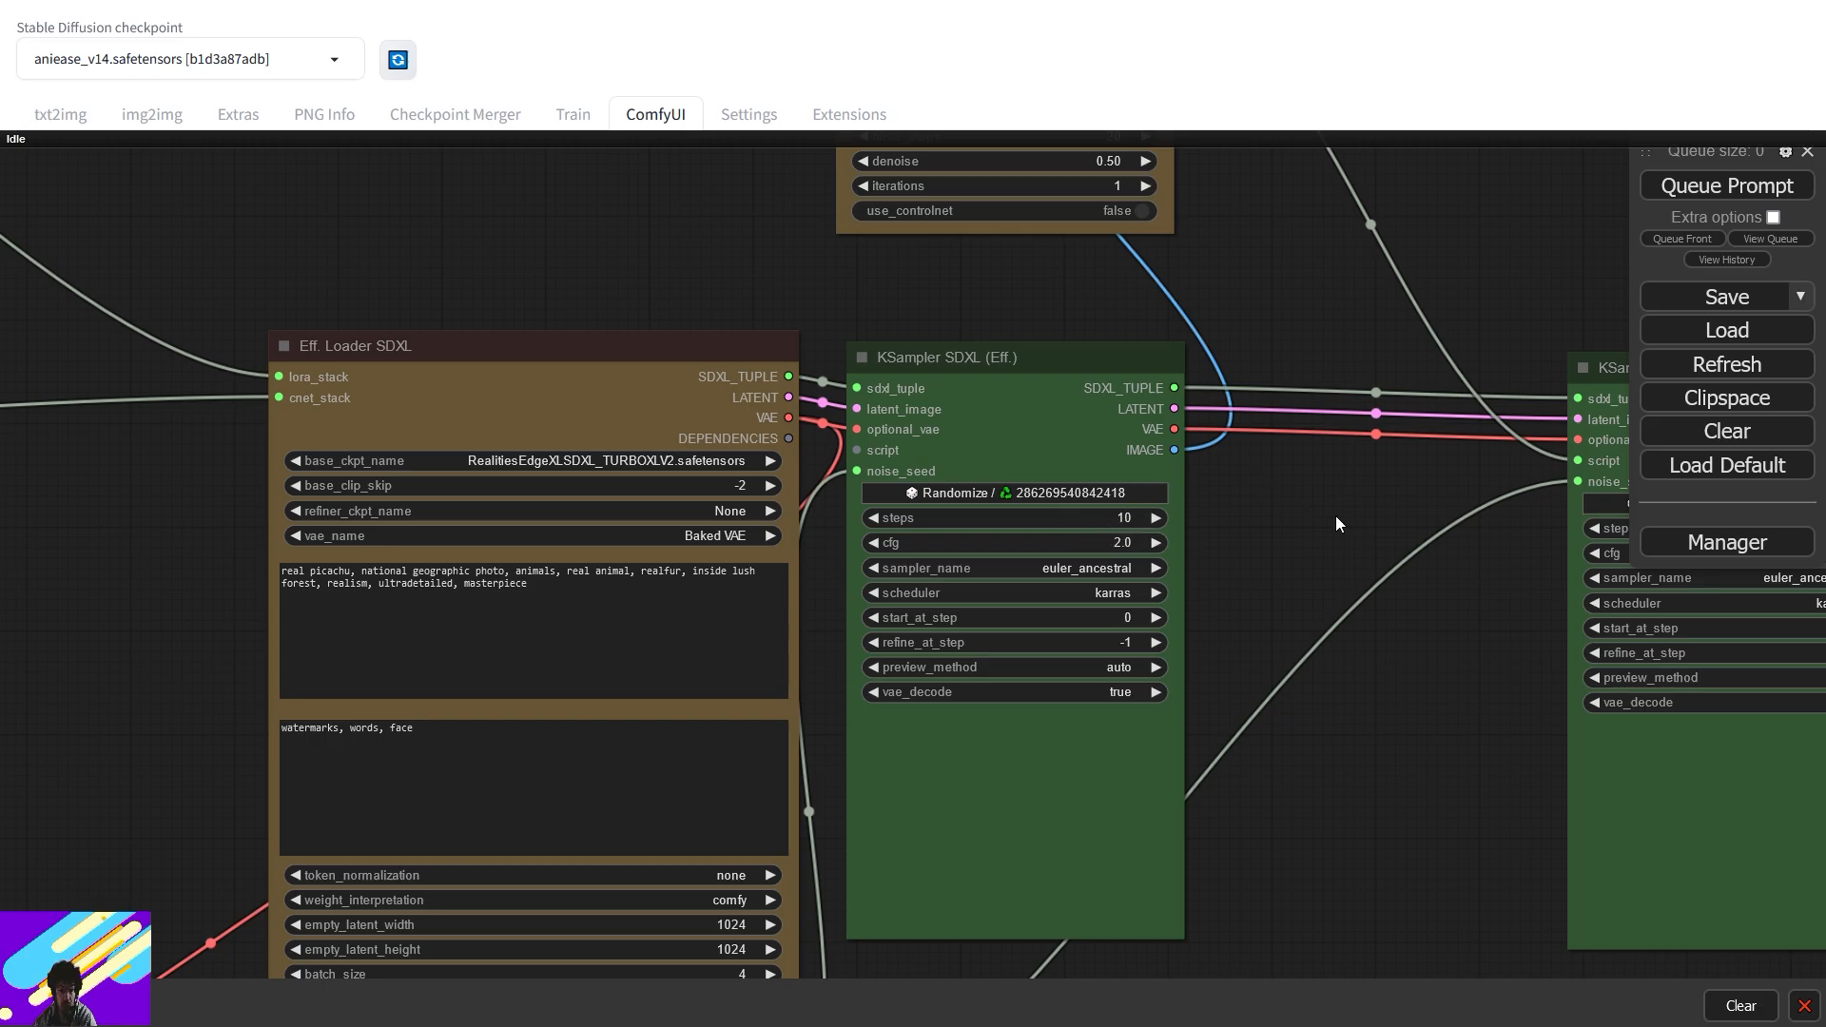
scroll(1047, 531, "down", 5)
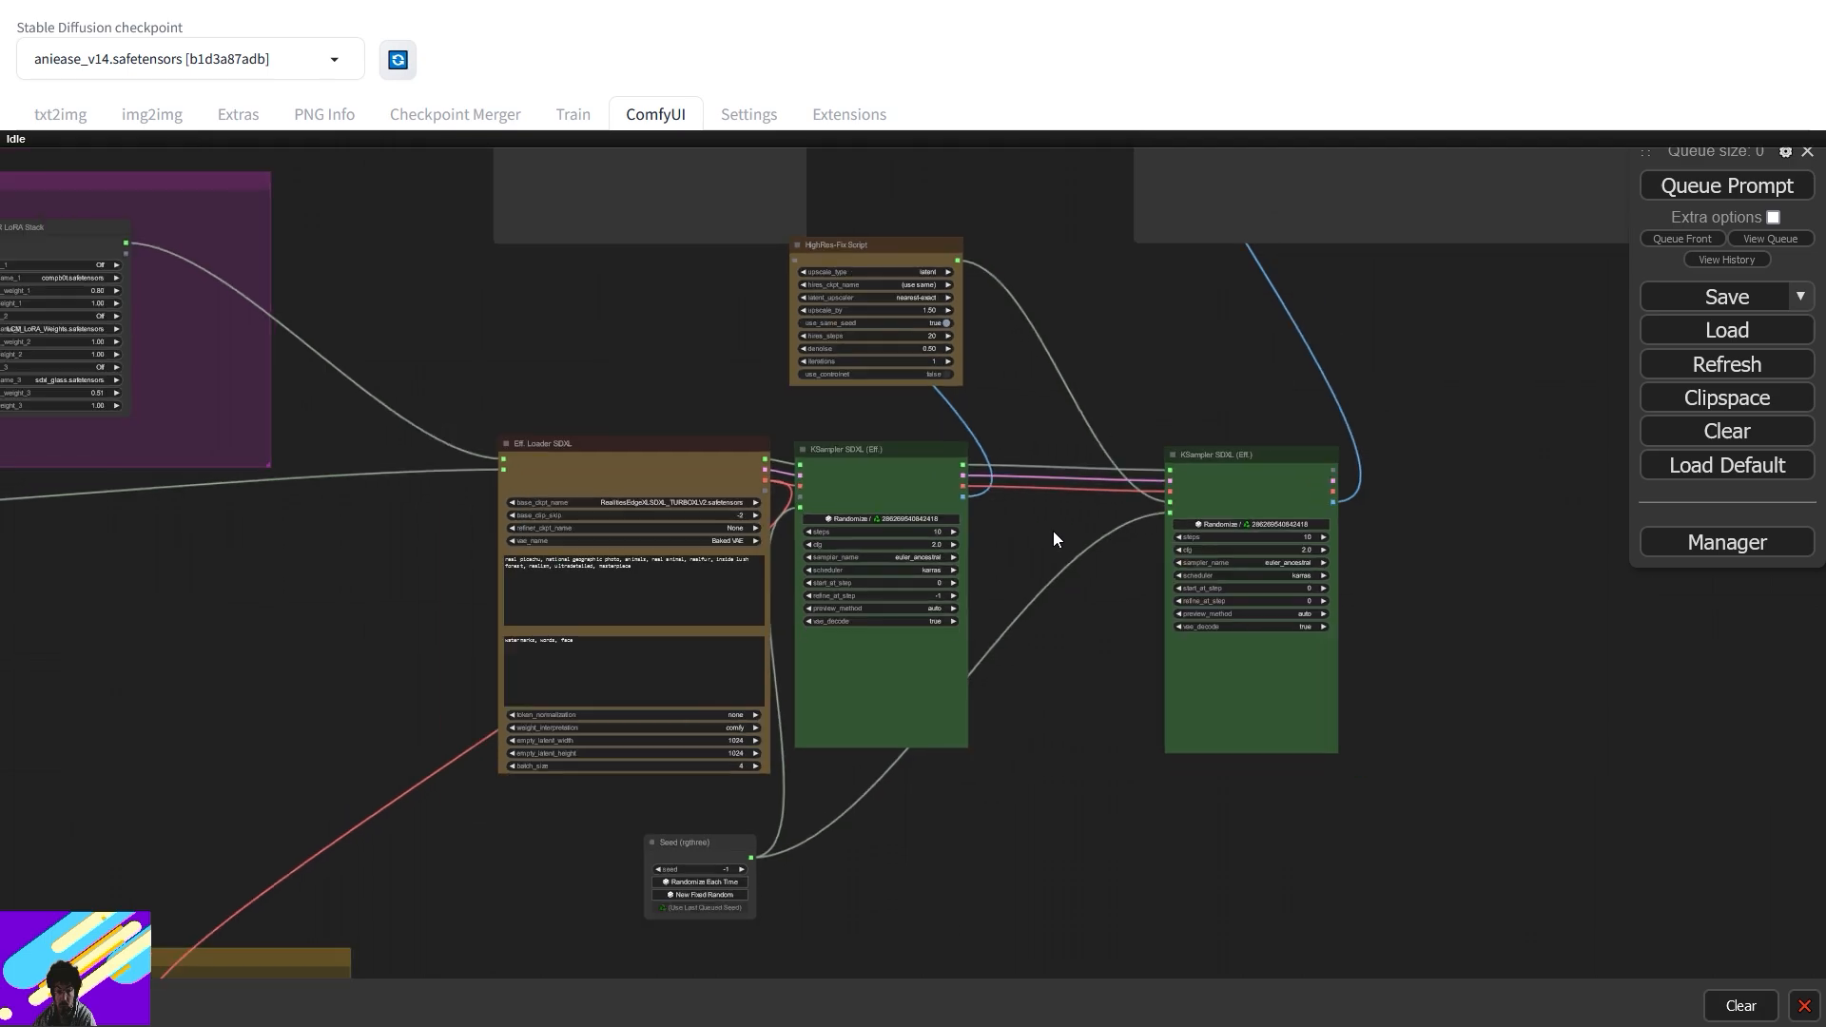
left_click_drag(705, 843, 842, 840)
left_click_drag(890, 497, 922, 497)
left_click_drag(907, 256, 1164, 291)
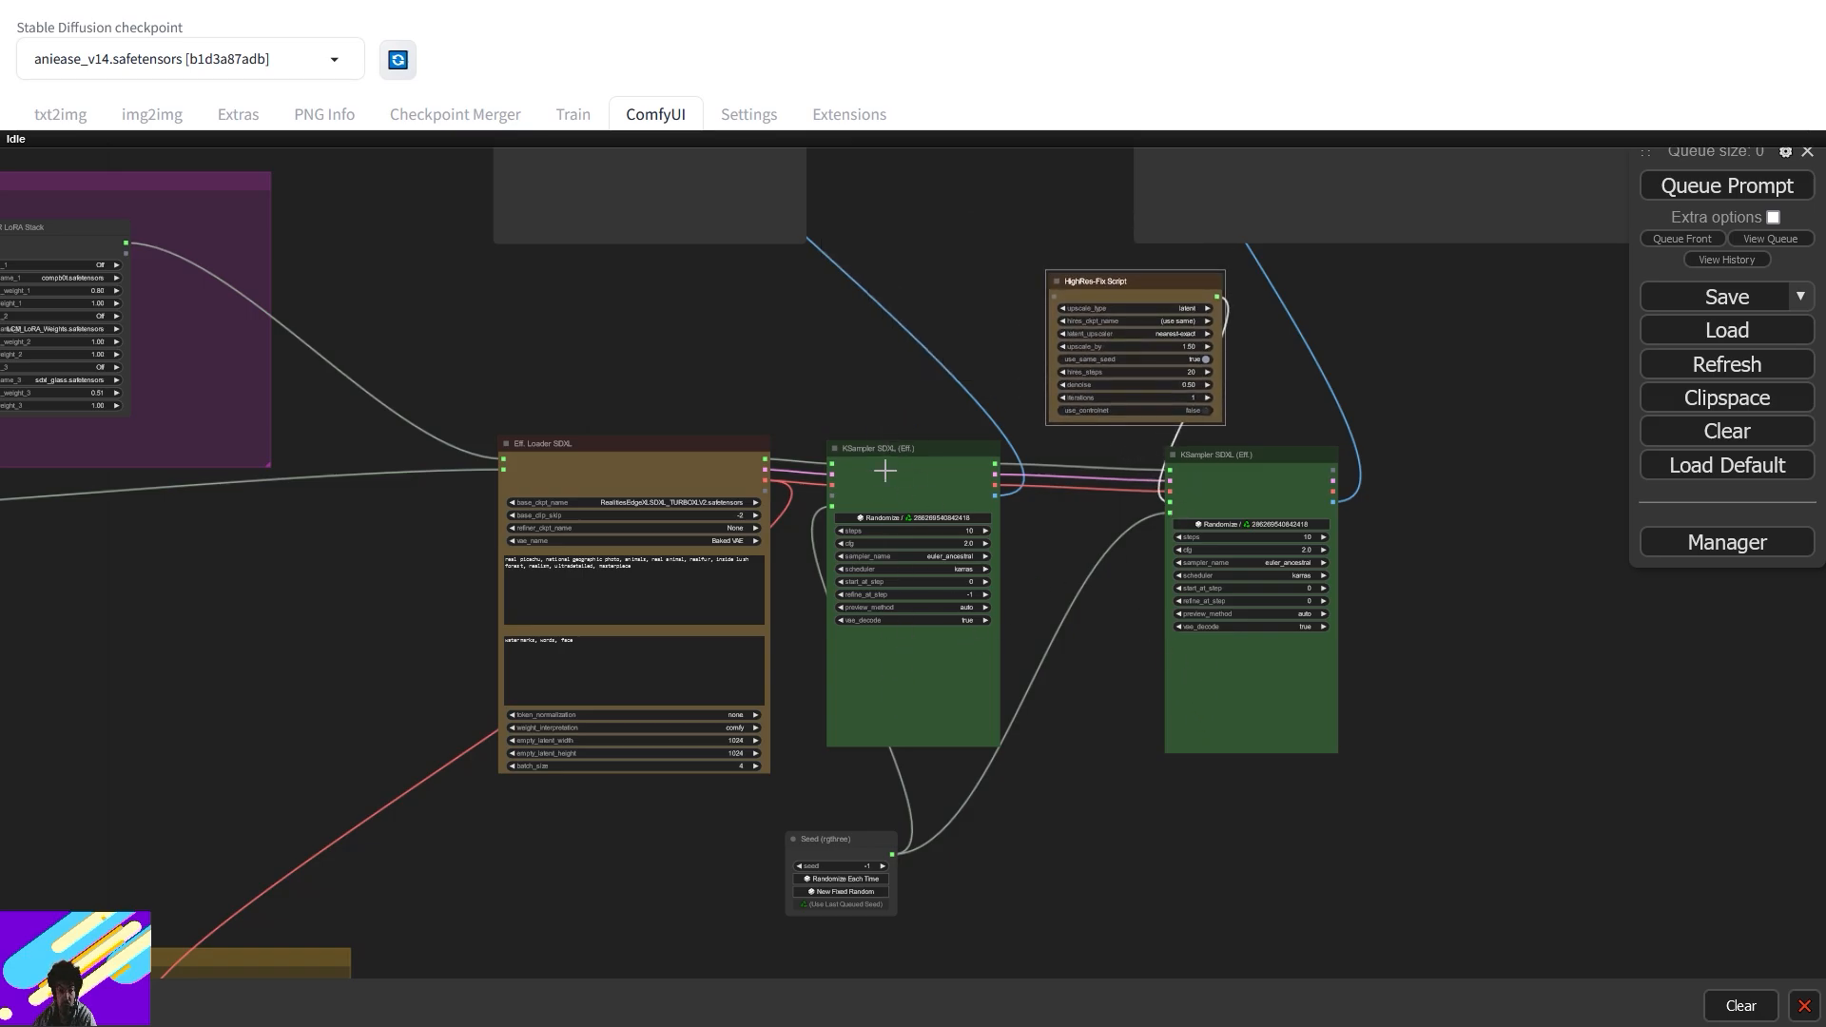
- Pan around to check the second KSampler, HighRes-Fix Script and both Preview Image nodes
scroll(914, 579, "up", 10)
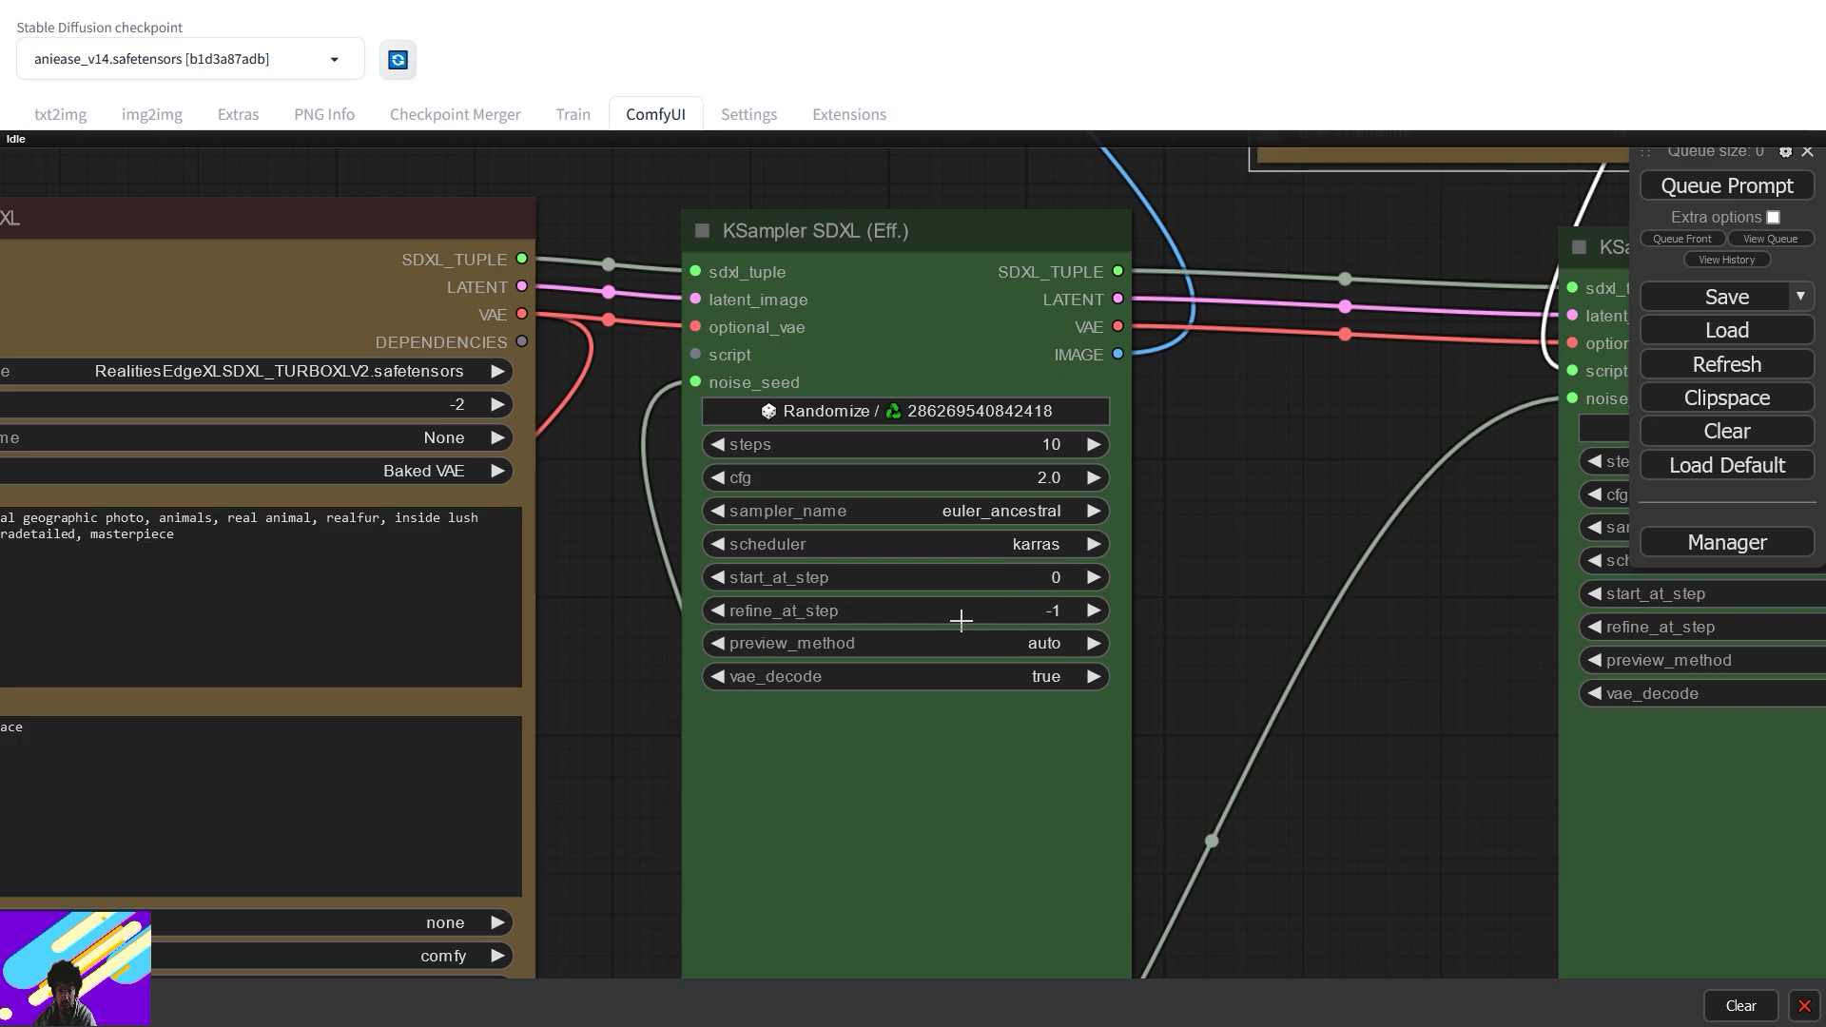
left_click_drag(1213, 591, 409, 654)
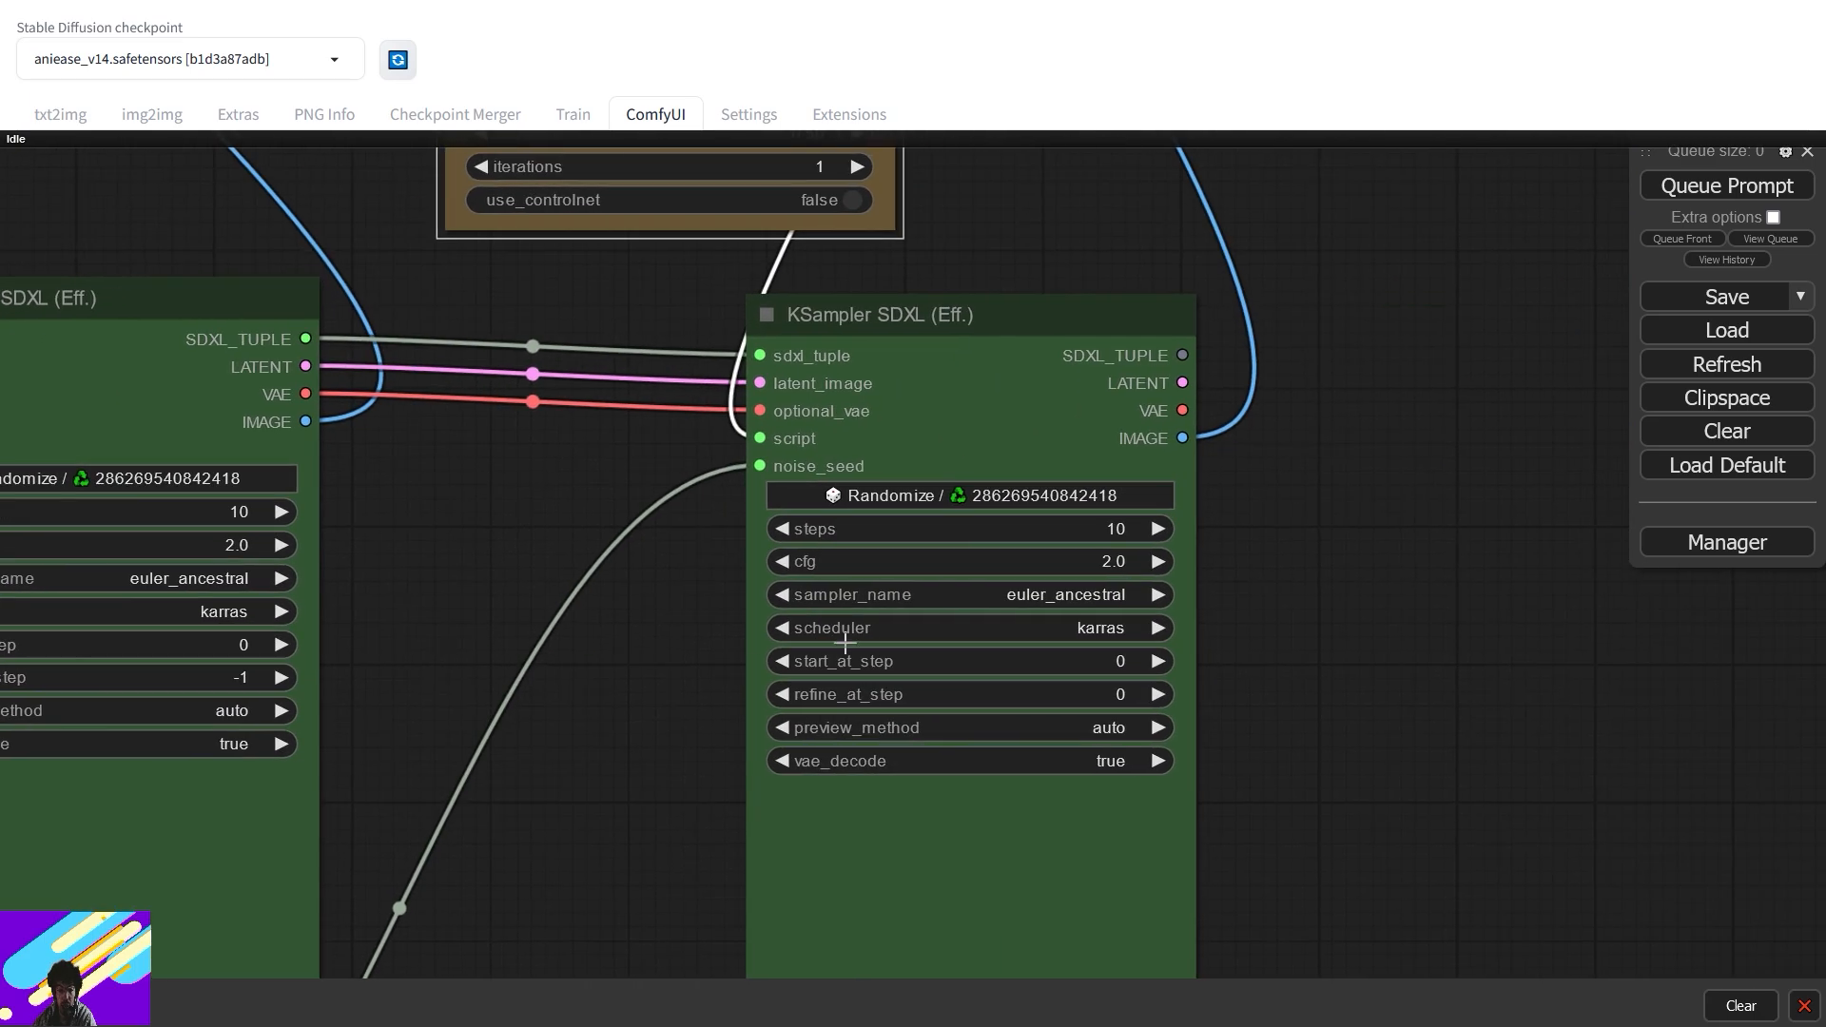
scroll(557, 620, "up", 1)
scroll(557, 620, "down", 1)
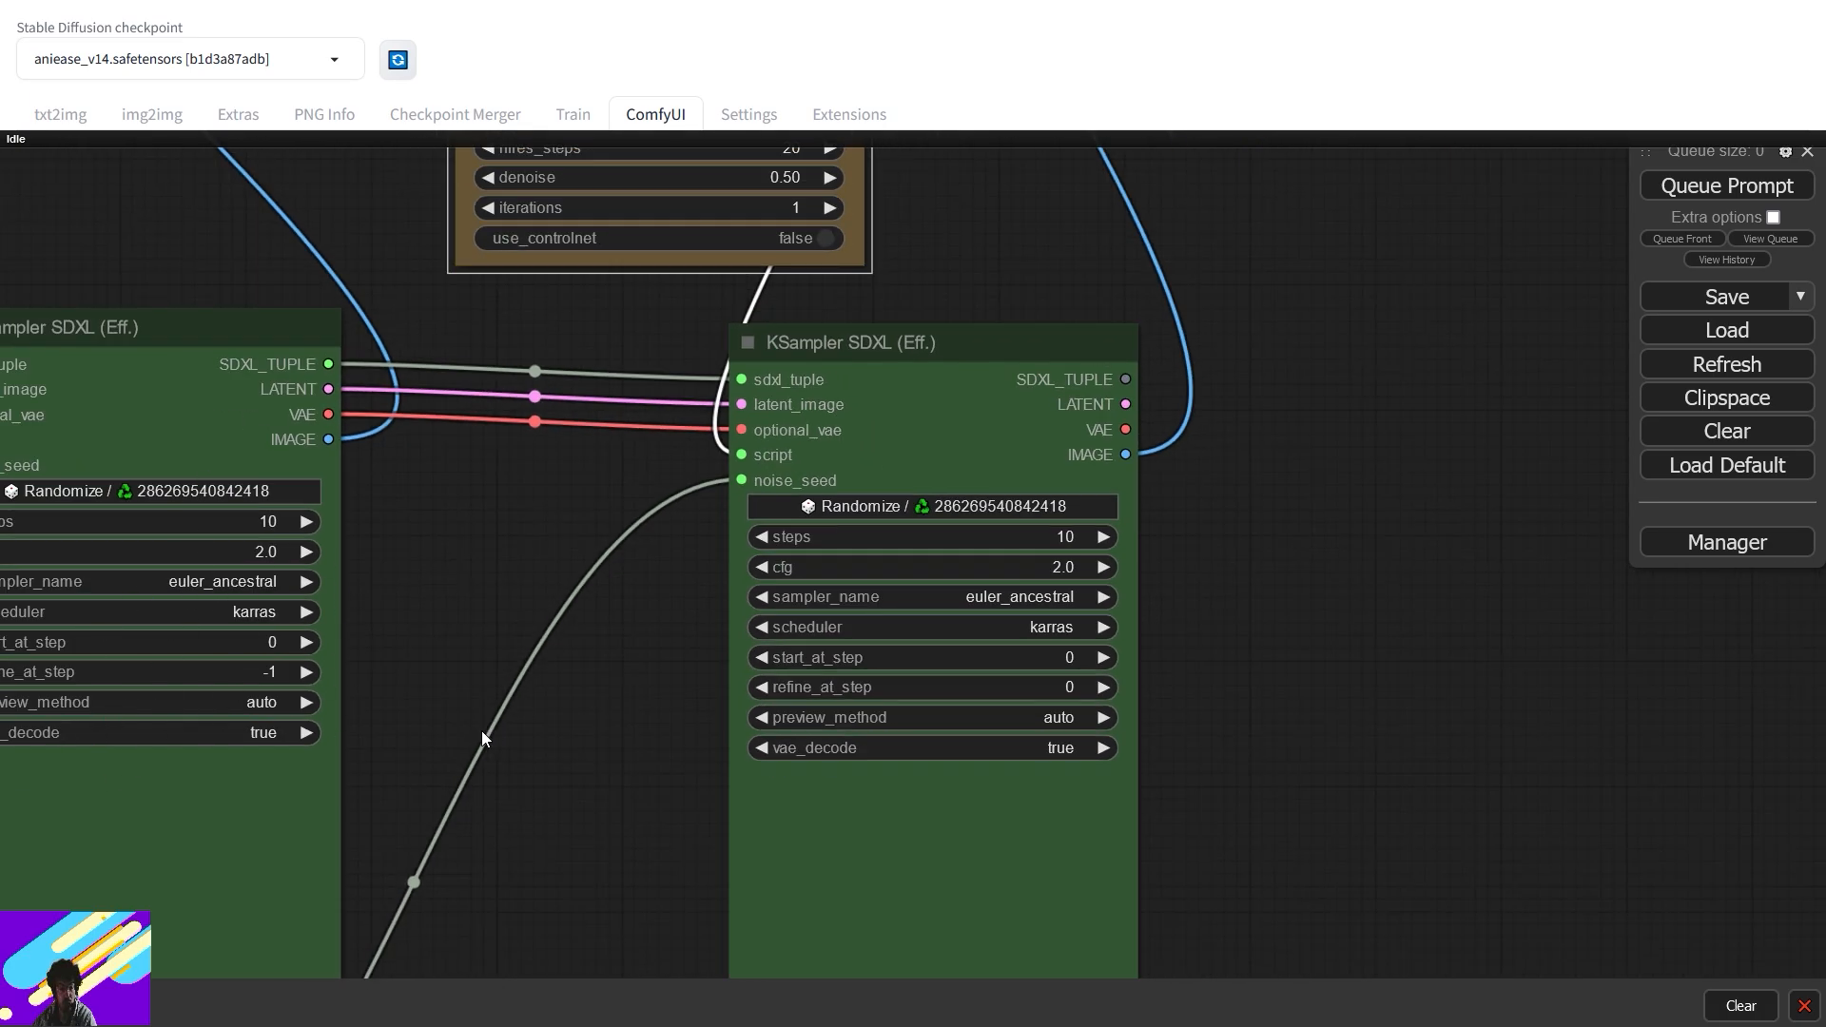
scroll(631, 670, "down", 4)
left_click_drag(946, 560, 1128, 802)
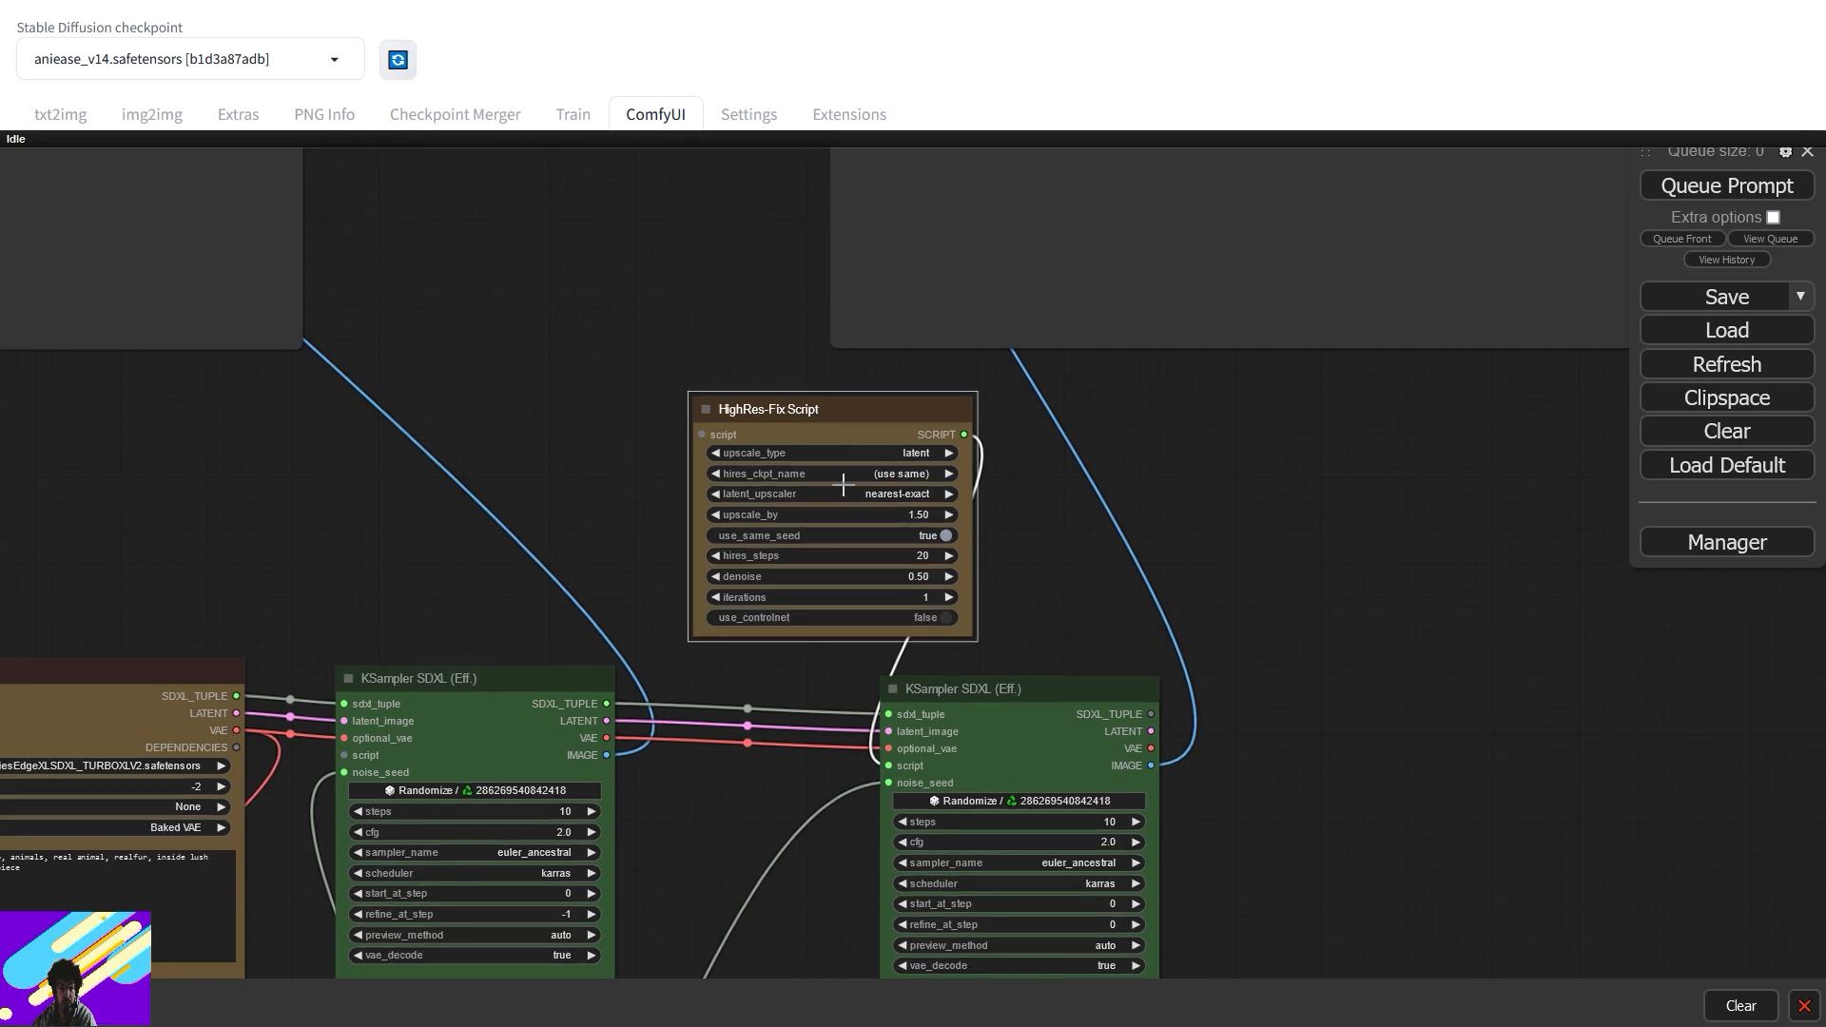
scroll(529, 355, "down", 4)
left_click_drag(529, 355, 735, 599)
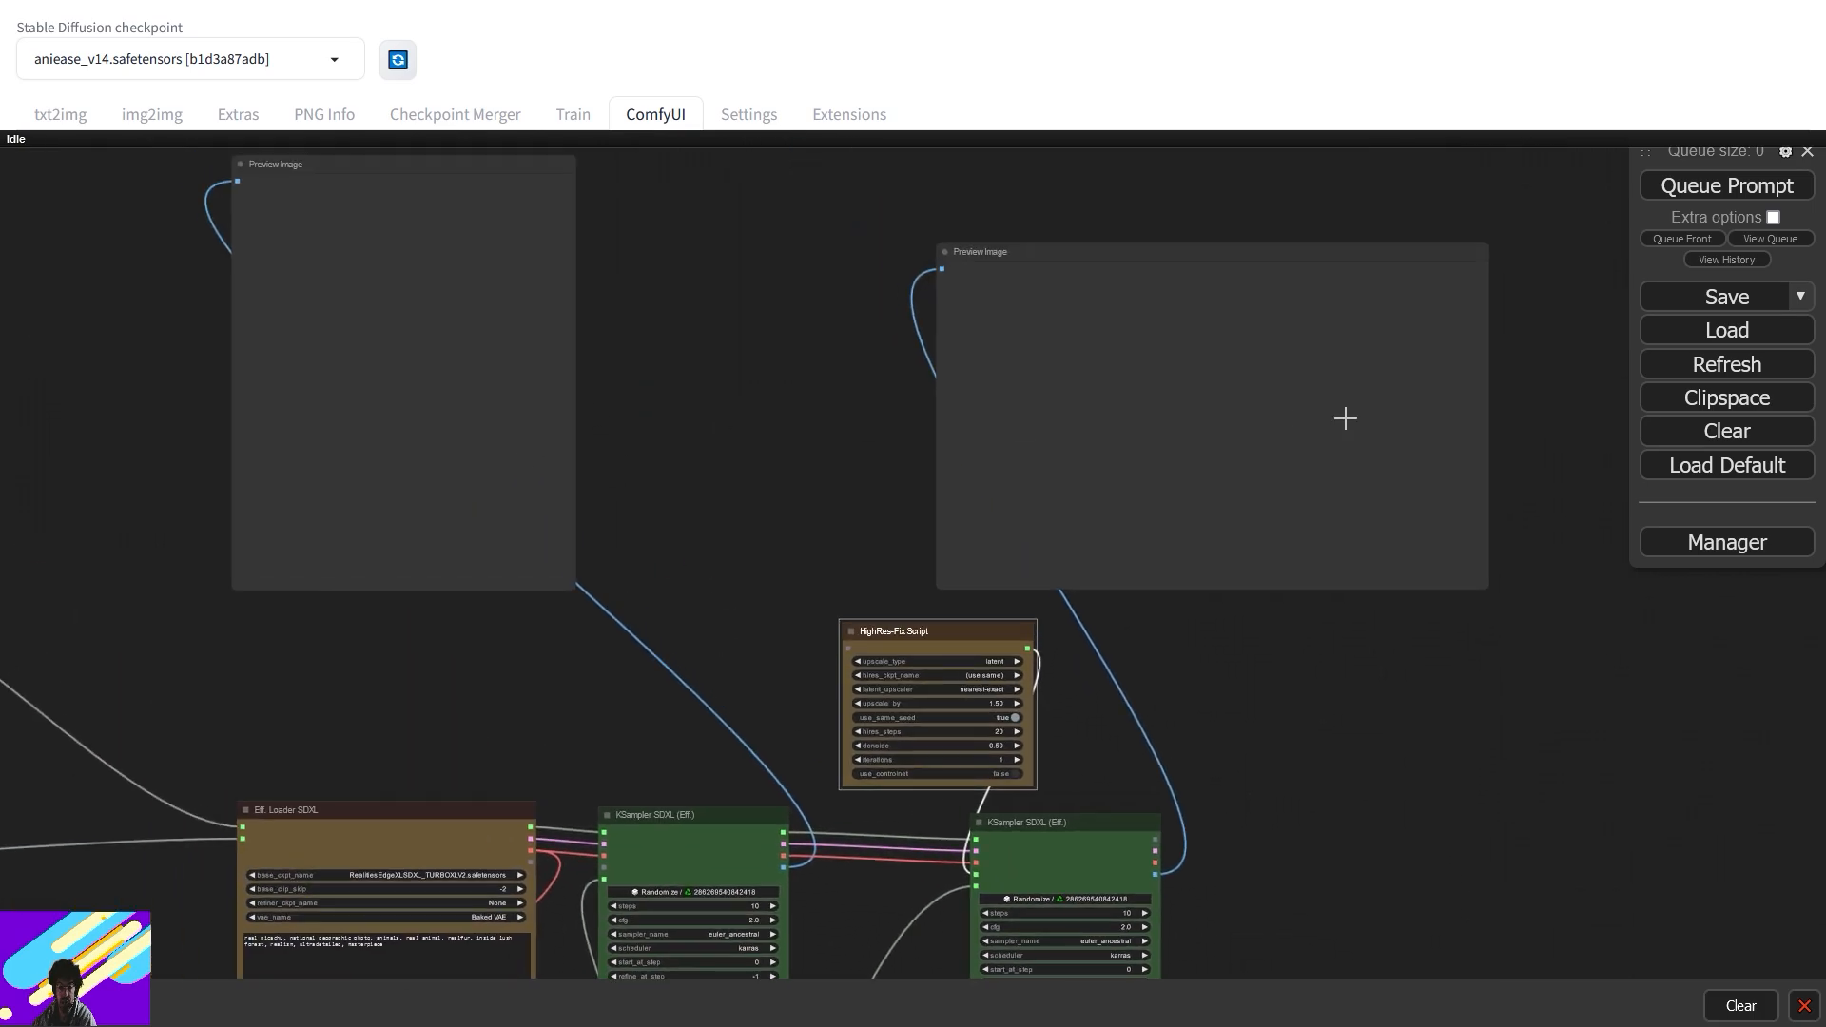
left_click_drag(616, 710, 1568, 476)
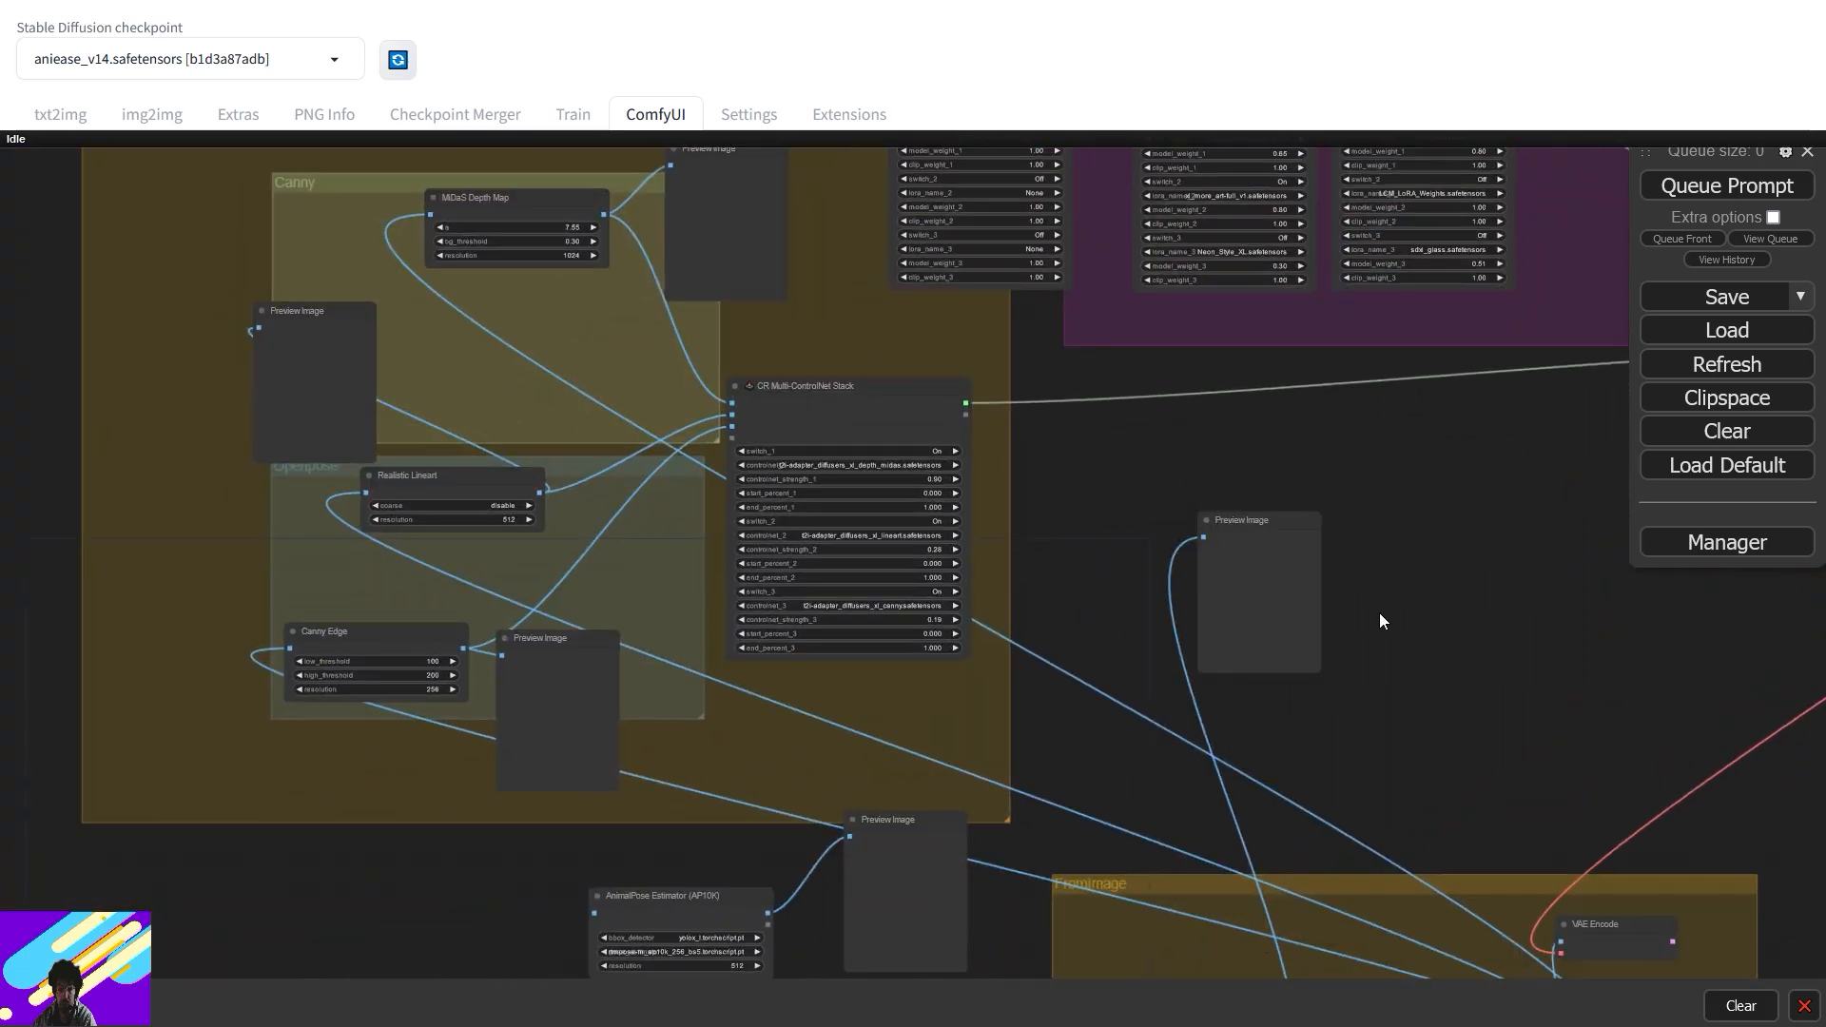
- Centre the view on the Pikachu Load Image node and bring the Photos window showing Ai_poke_02.png on screen
left_click_drag(1392, 693, 1016, 371)
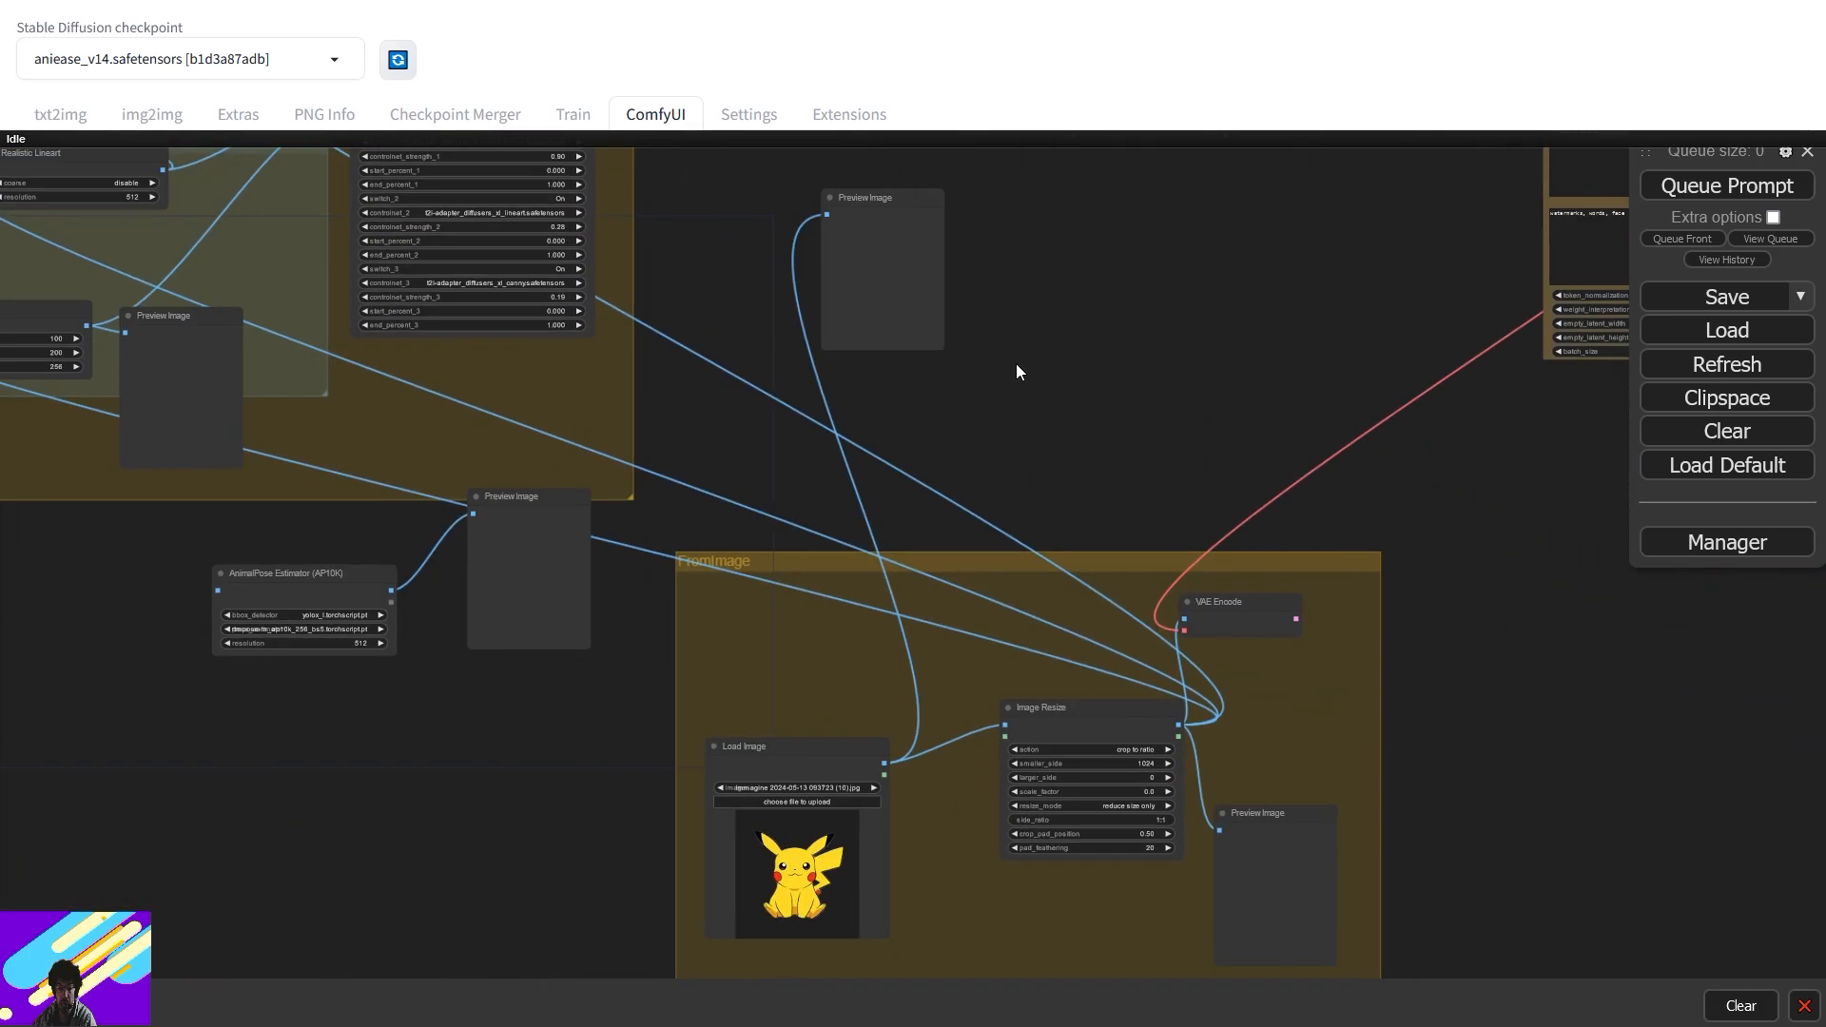
left_click_drag(913, 829, 1159, 570)
scroll(1073, 627, "up", 3)
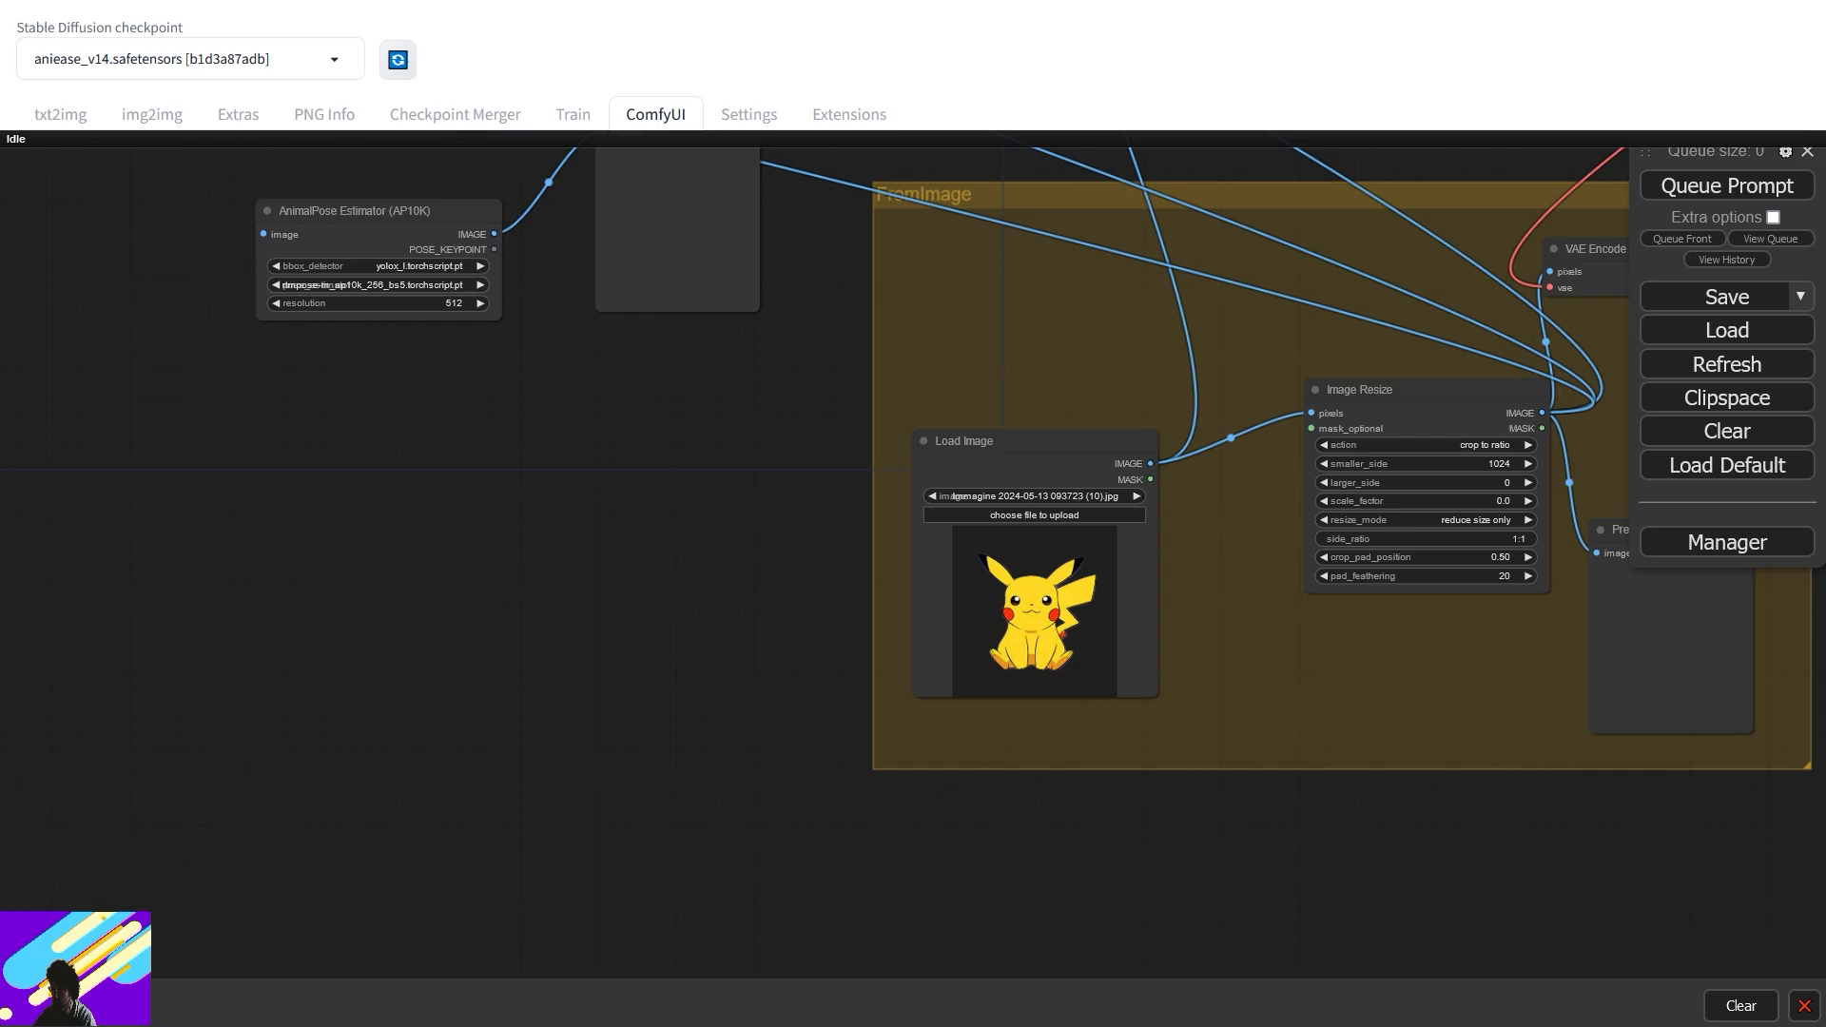
left_click_drag(1825, 187, 358, 199)
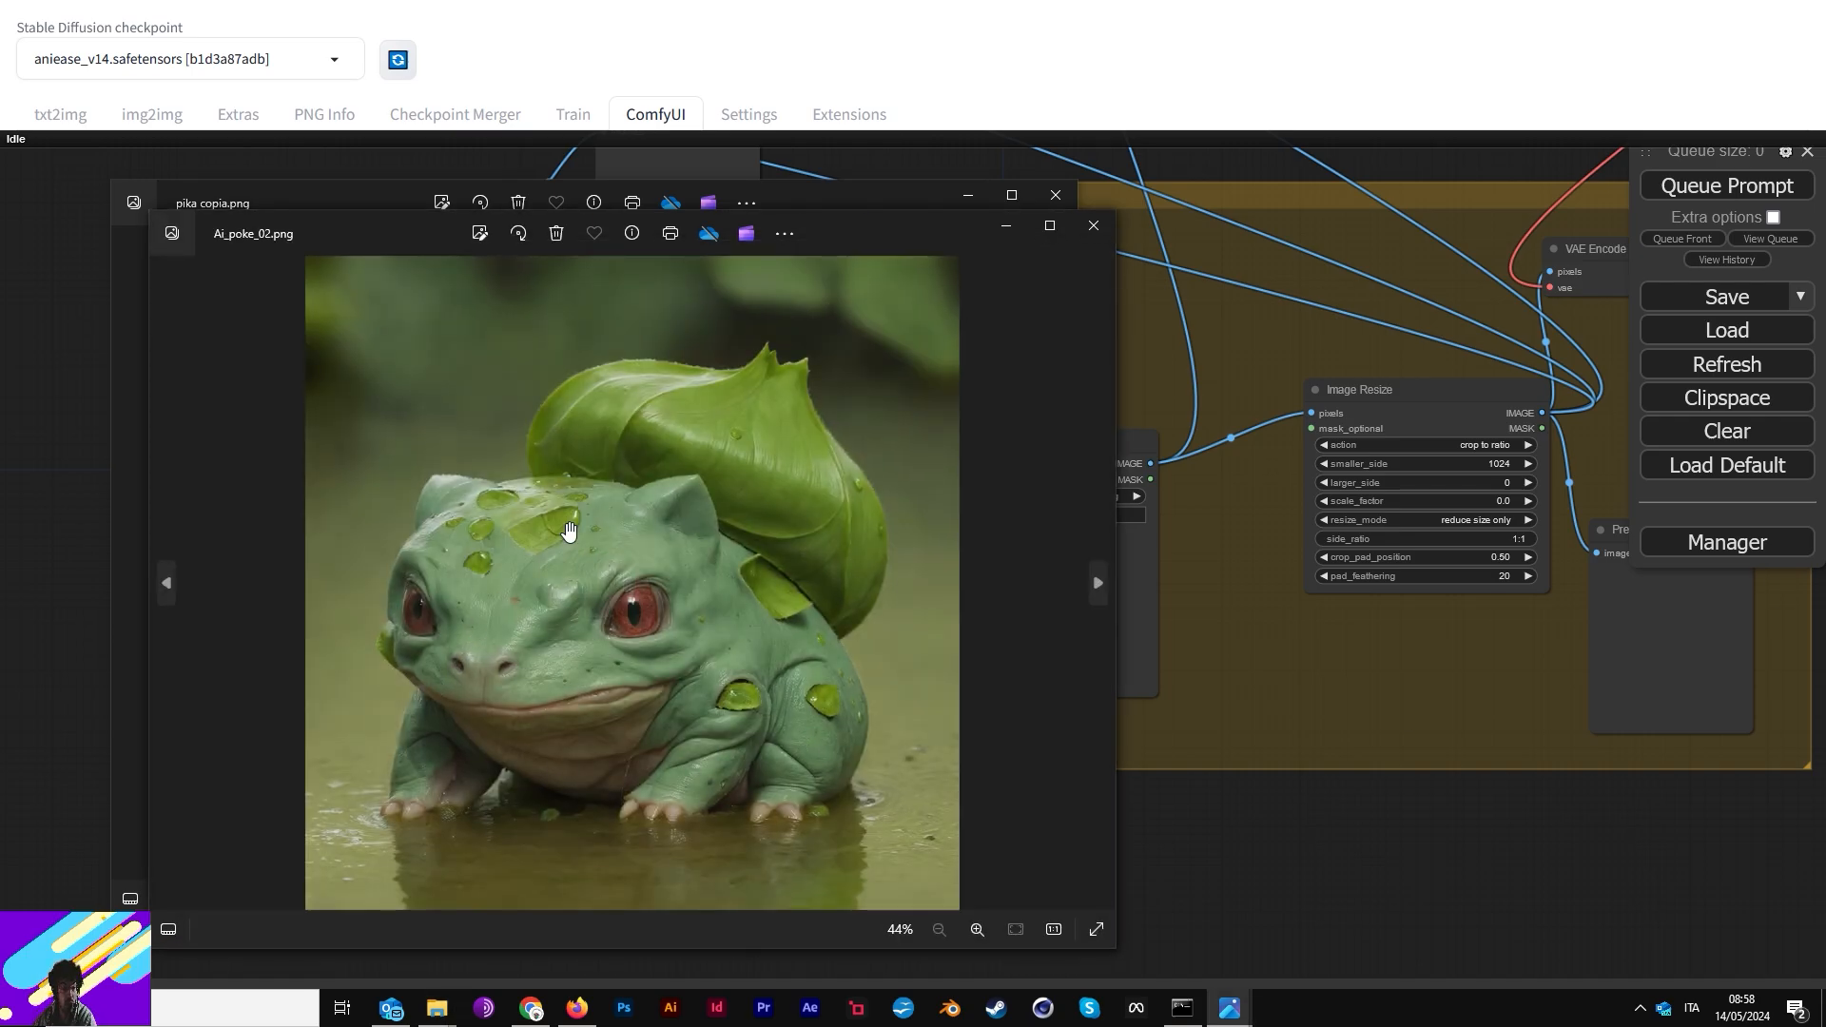
- Zoom and pan around the enlarged Bulbasaur photo to inspect its details
scroll(569, 531, "up", 2)
left_click_drag(652, 550, 703, 493)
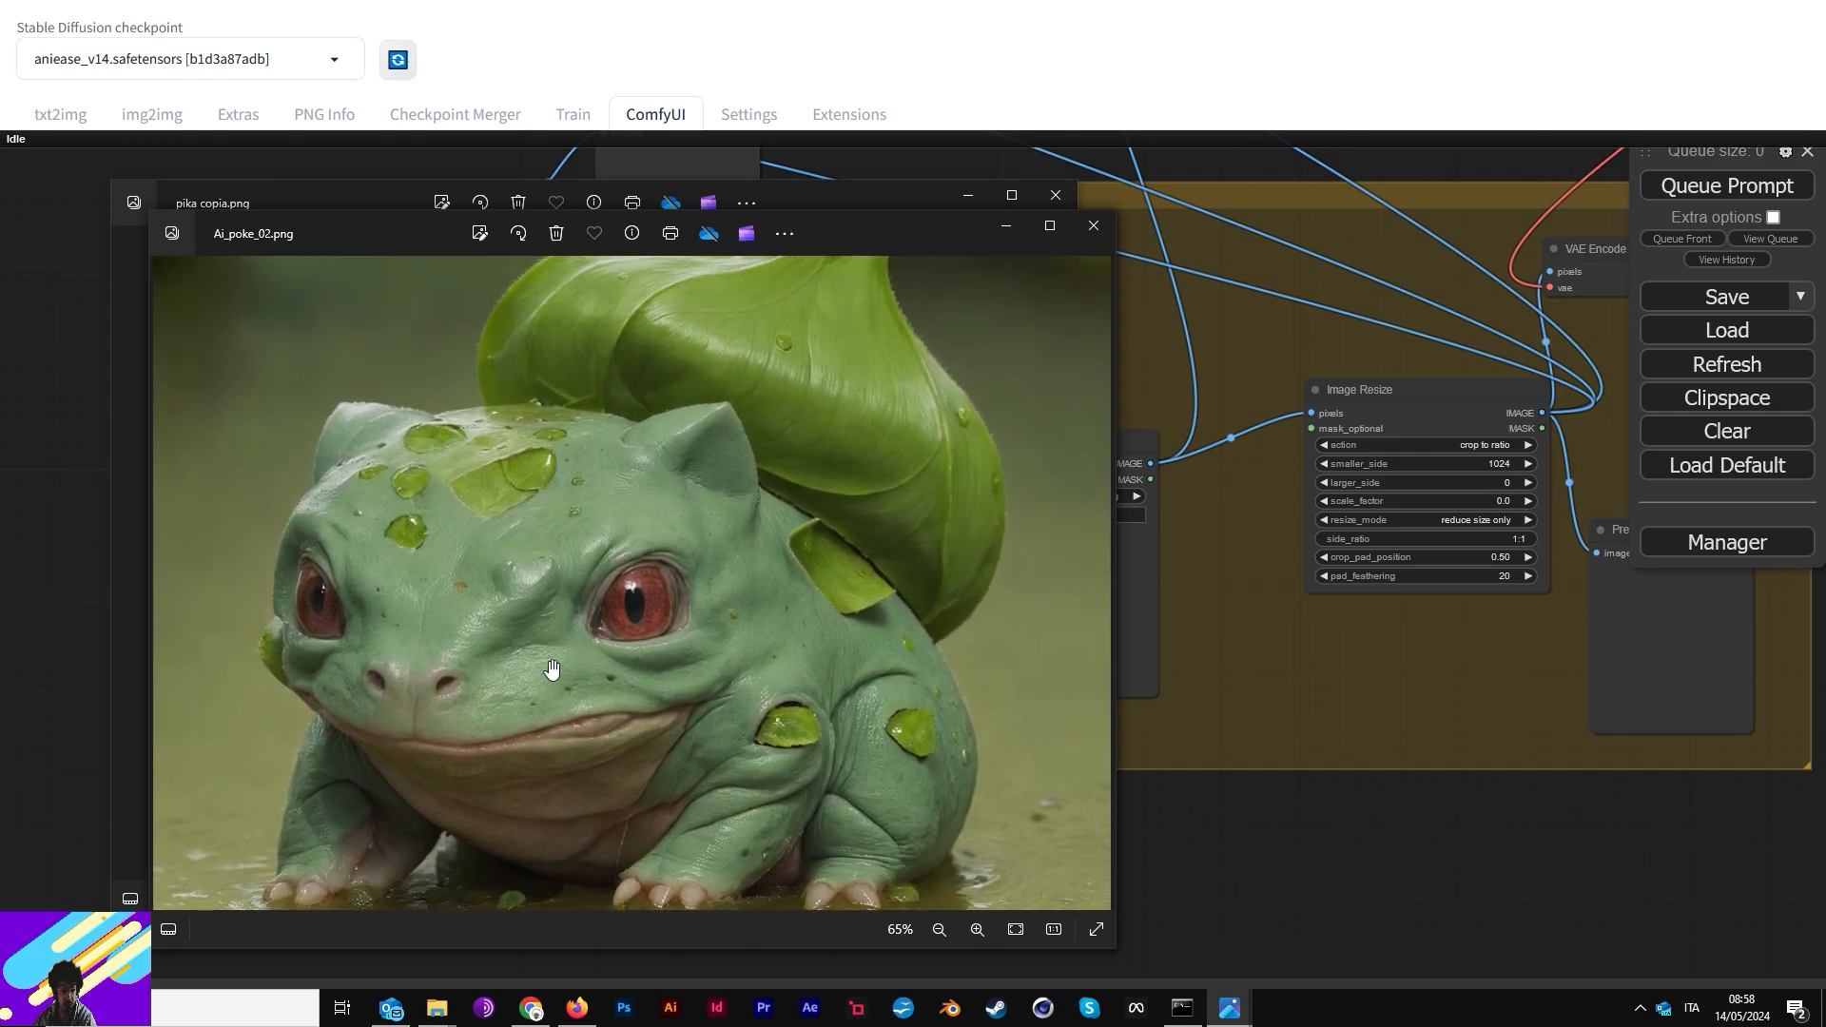
scroll(512, 652, "up", 1)
left_click_drag(407, 538, 478, 636)
- Close the four stacked Photos windows: Ai_poke_02, pika copia, Bulbasaur and Ai_poke_01
left_click(1094, 226)
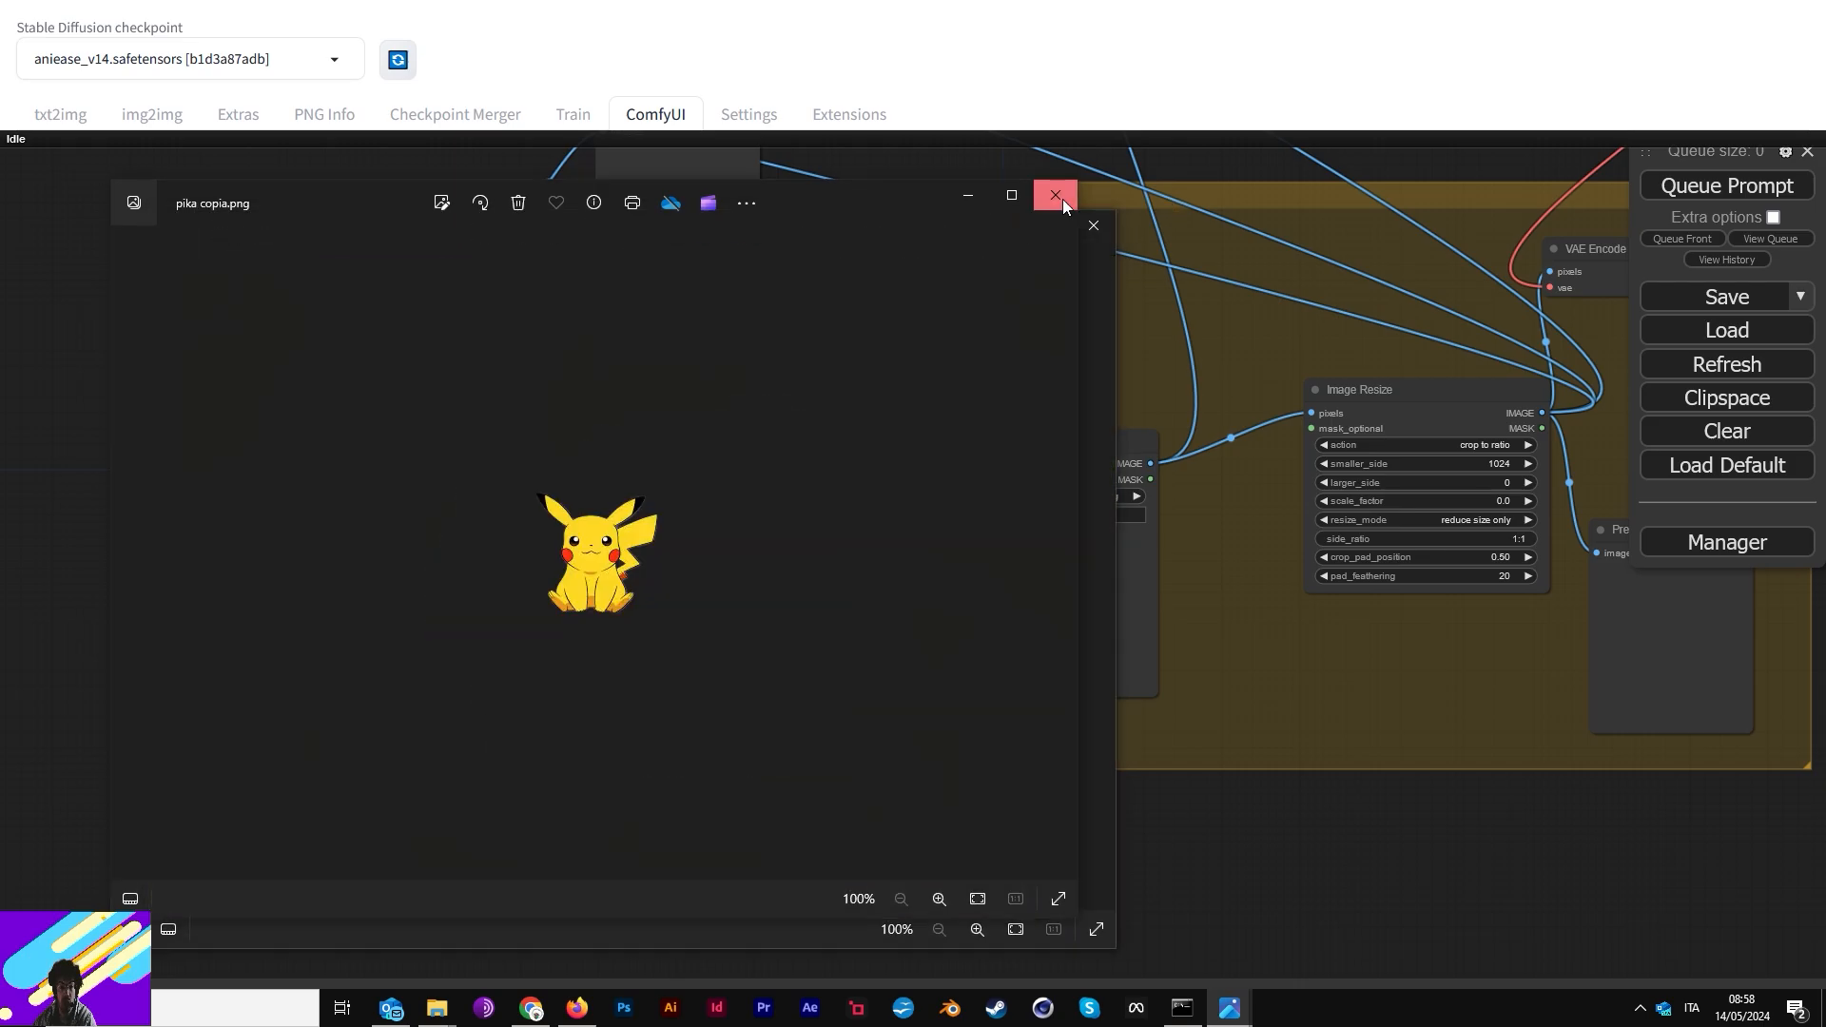
left_click(1058, 196)
left_click(1090, 229)
left_click(1089, 233)
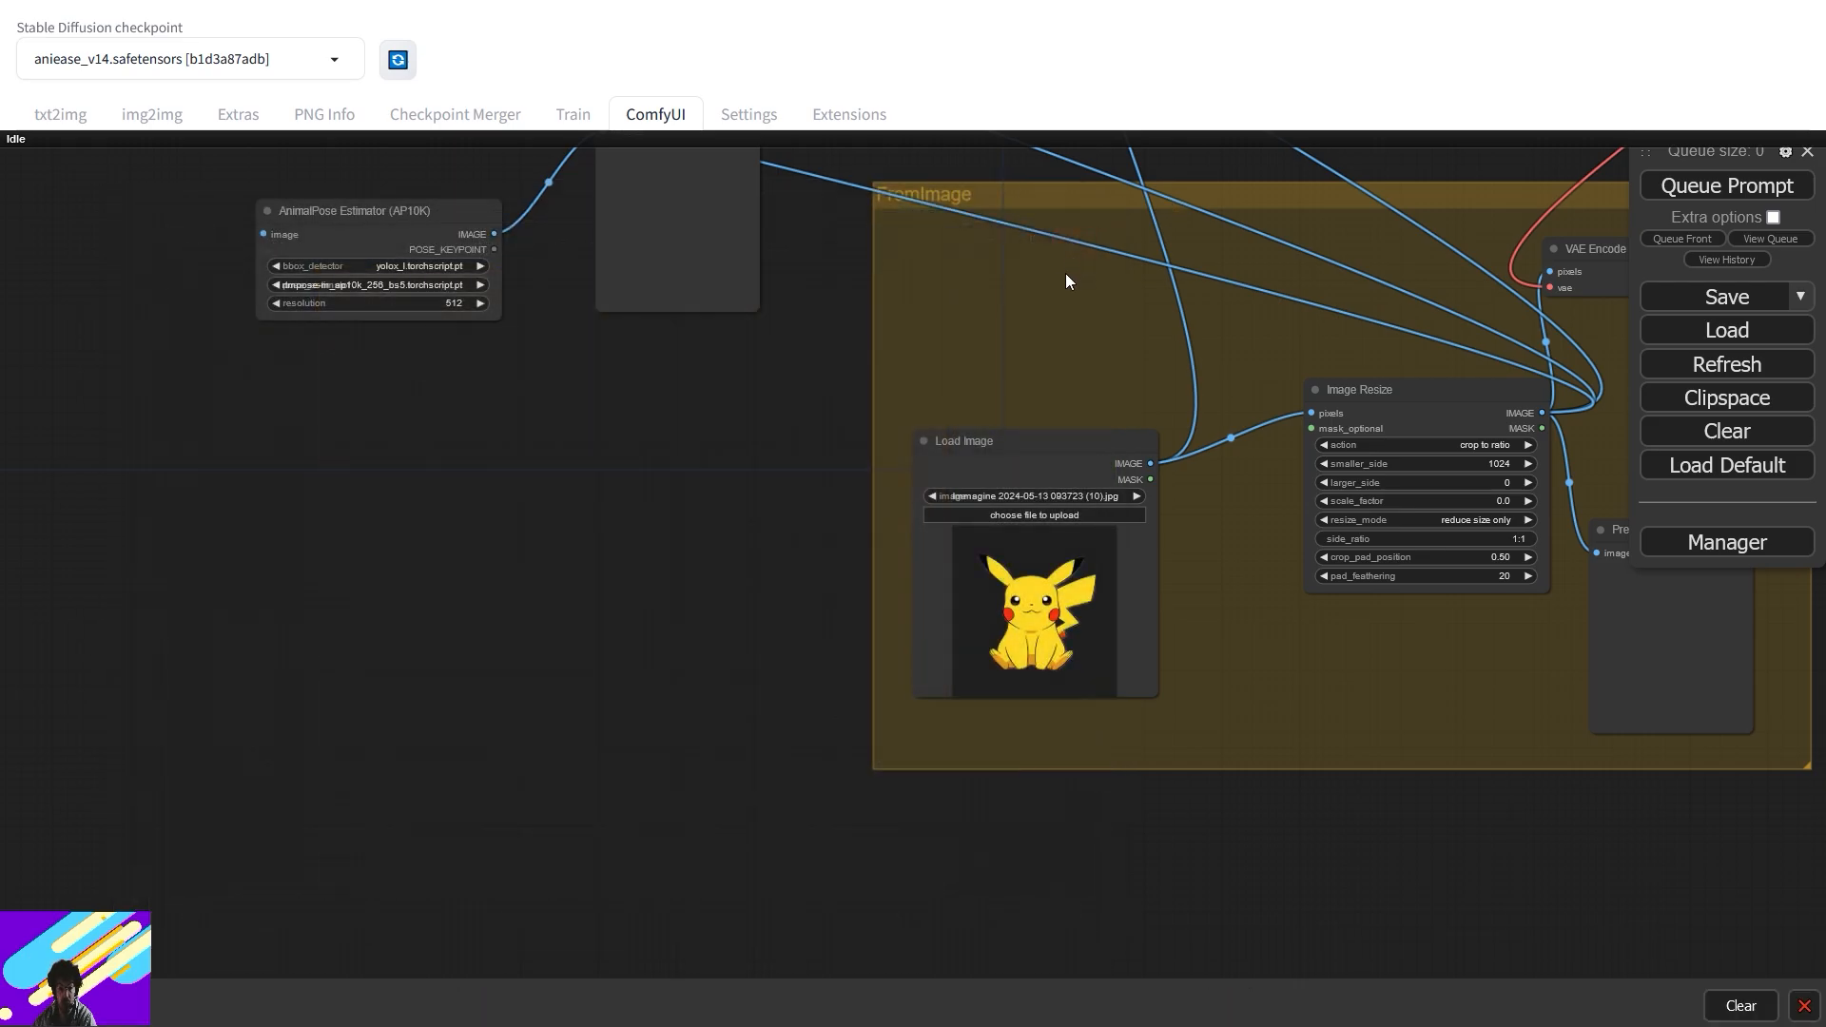
- Centre the FromImage group and nudge the Image Resize node slightly
left_click_drag(1163, 710, 959, 807)
scroll(1046, 534, "down", 5)
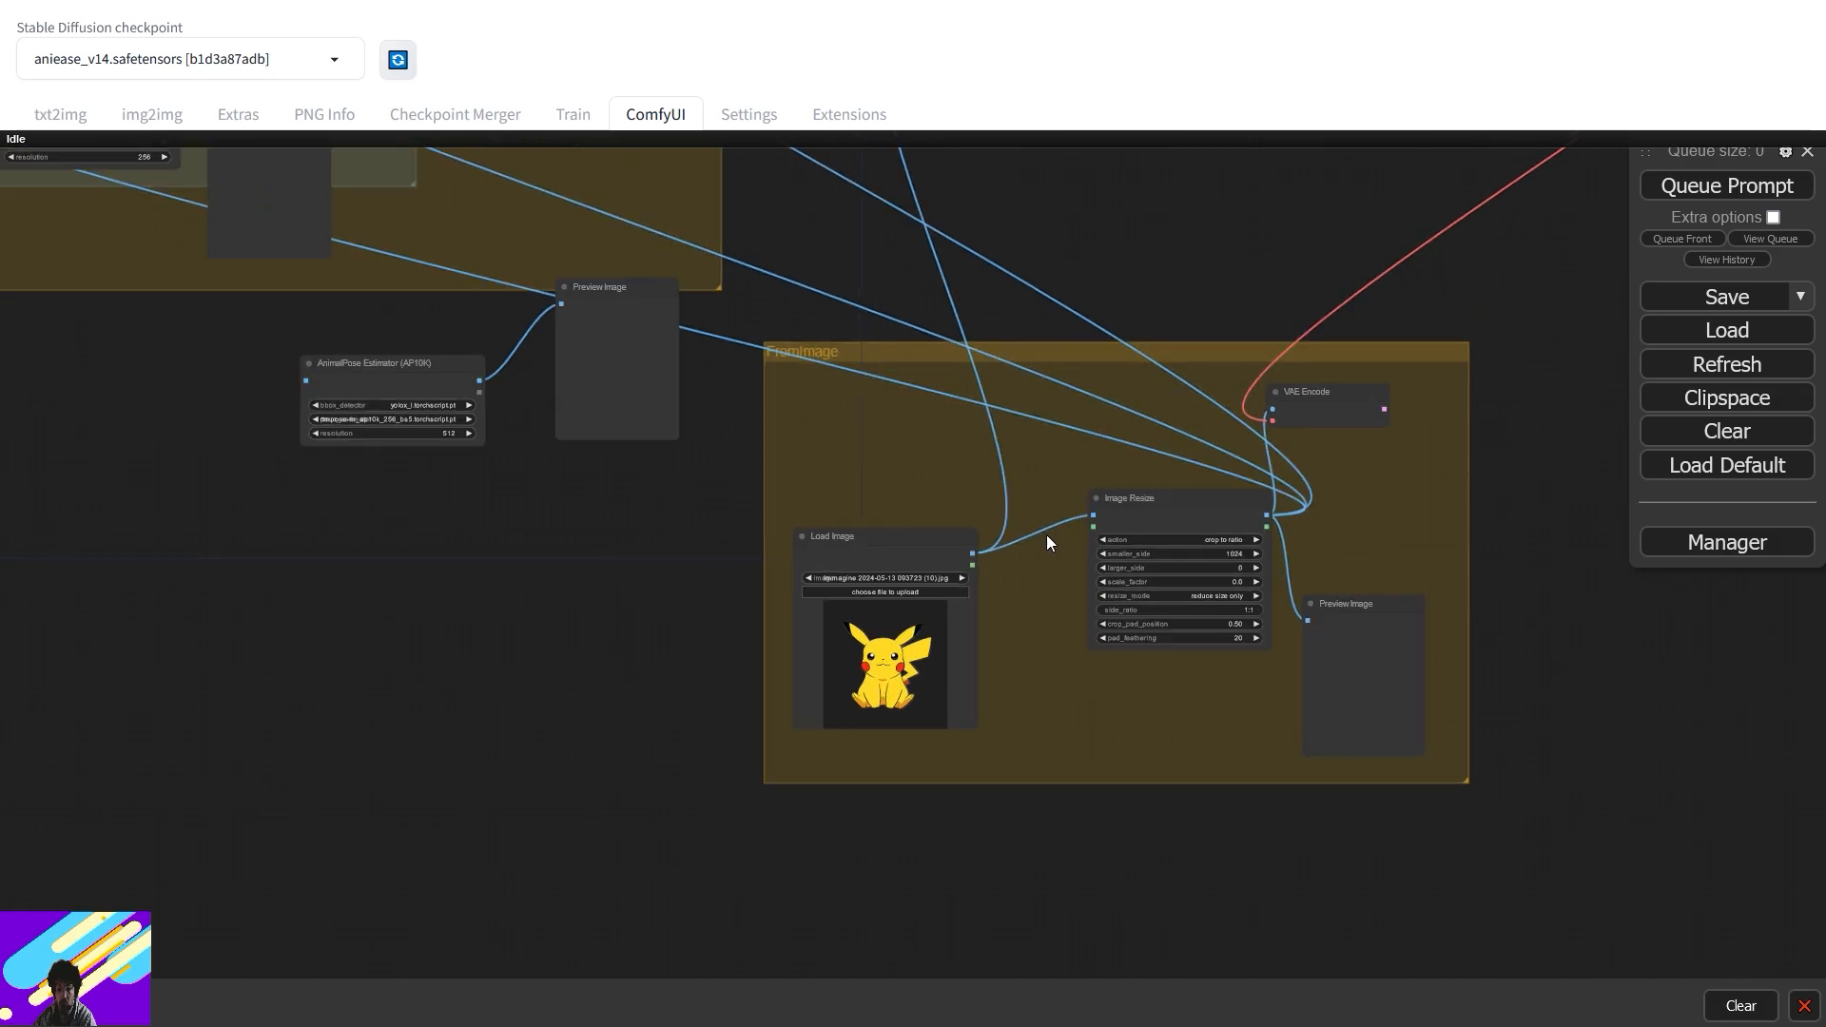
left_click_drag(1072, 384, 987, 459)
scroll(987, 460, "up", 3)
left_click_drag(1111, 430, 1223, 295)
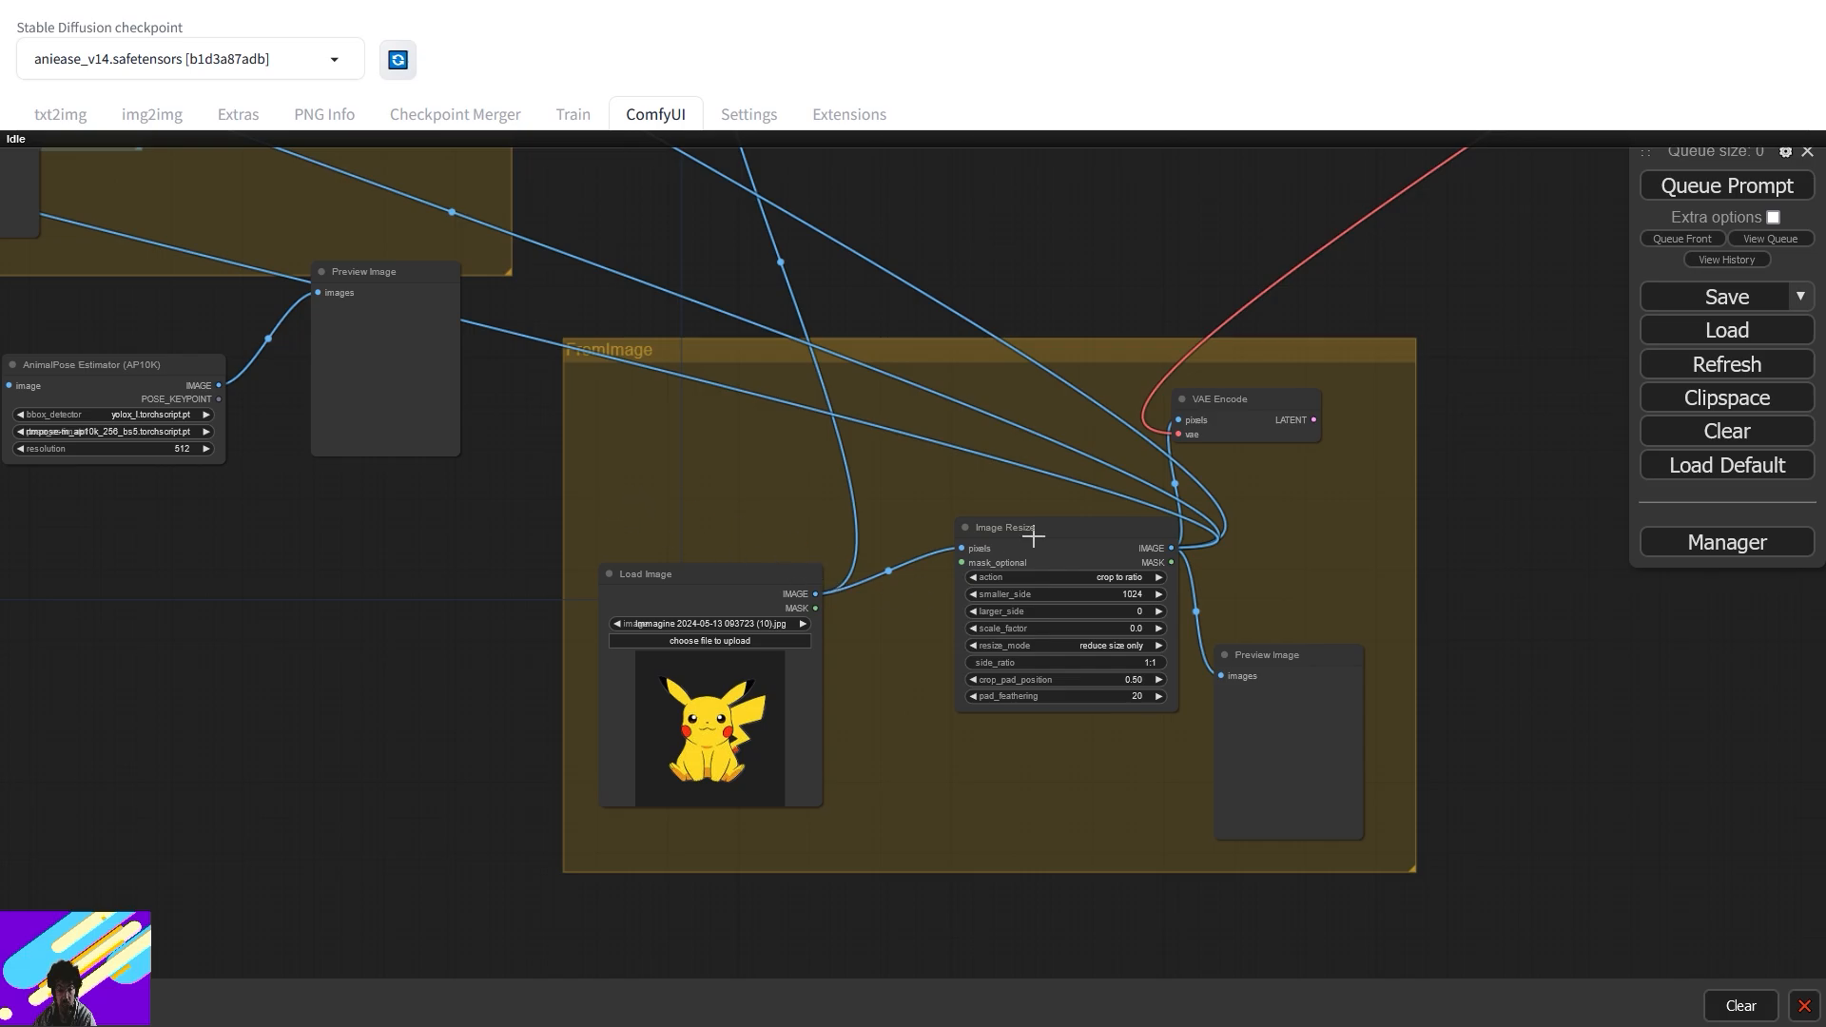
left_click_drag(1033, 536, 974, 573)
- Pan down to the ControlNet group and bring the Multi-ControlNet stack into view
scroll(995, 390, "down", 4)
left_click_drag(589, 257, 839, 540)
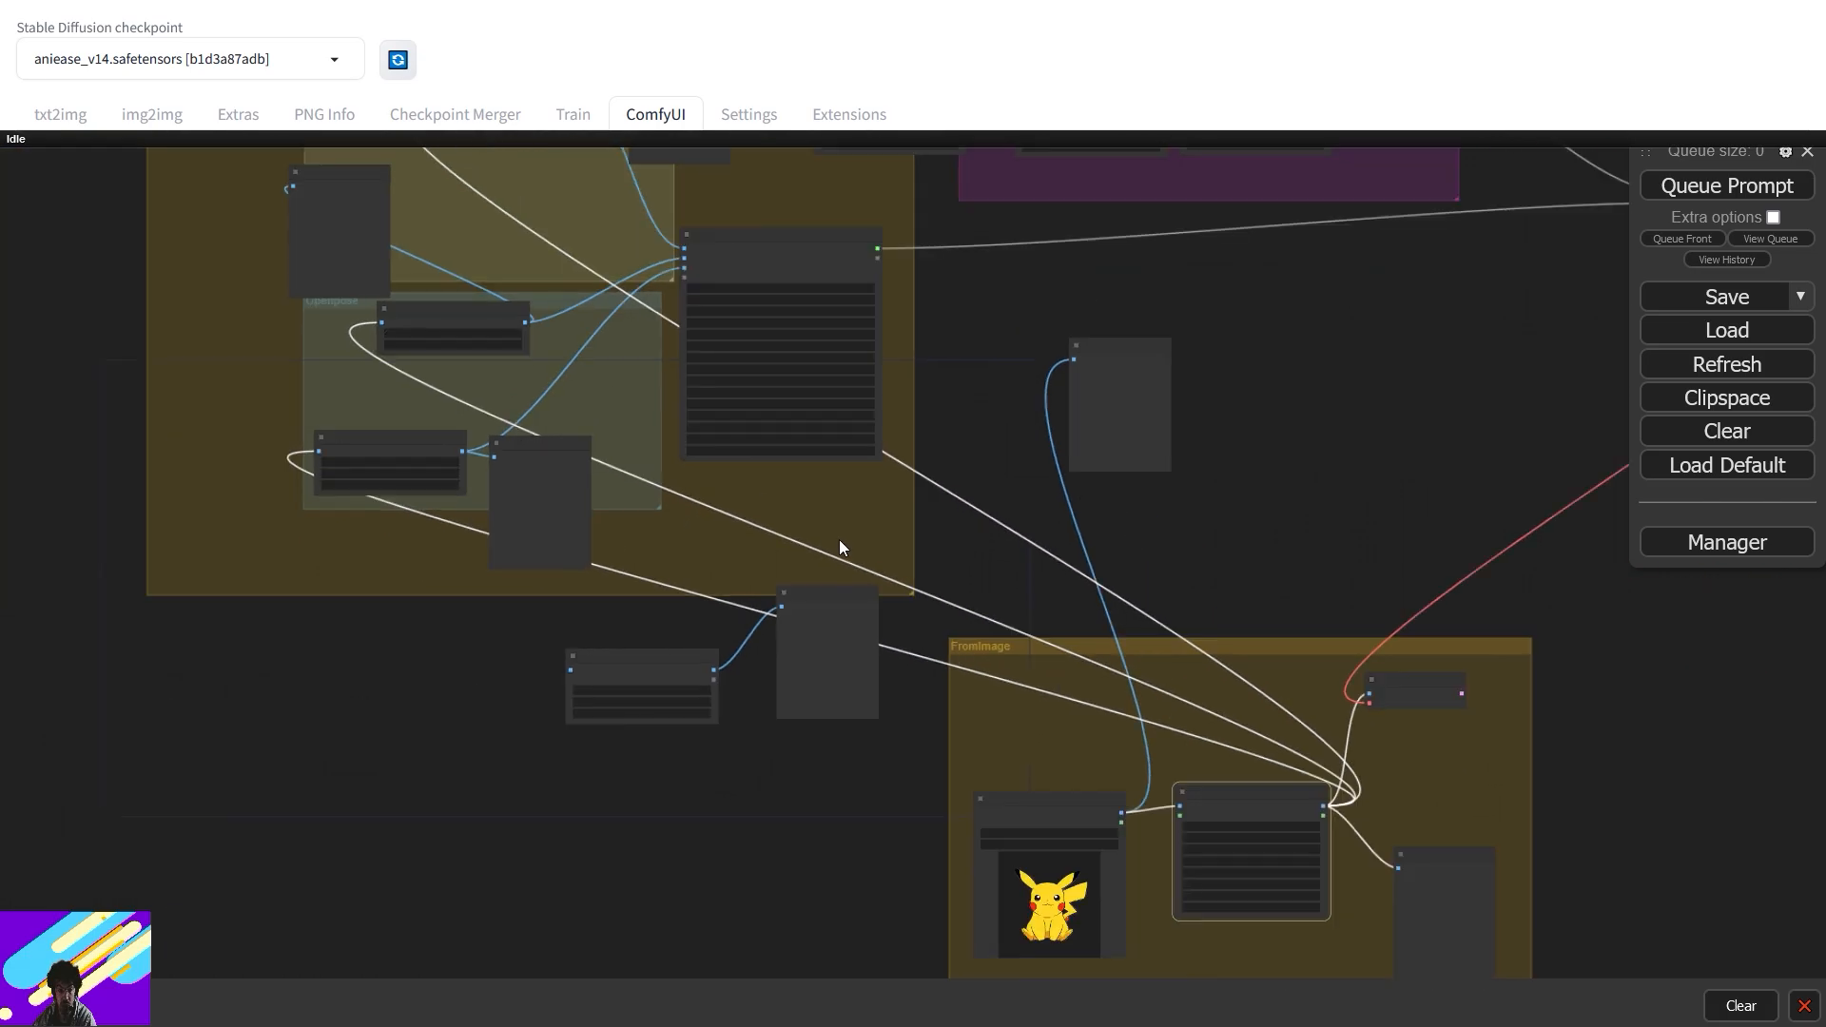
scroll(839, 540, "down", 1)
left_click_drag(1063, 512, 1202, 684)
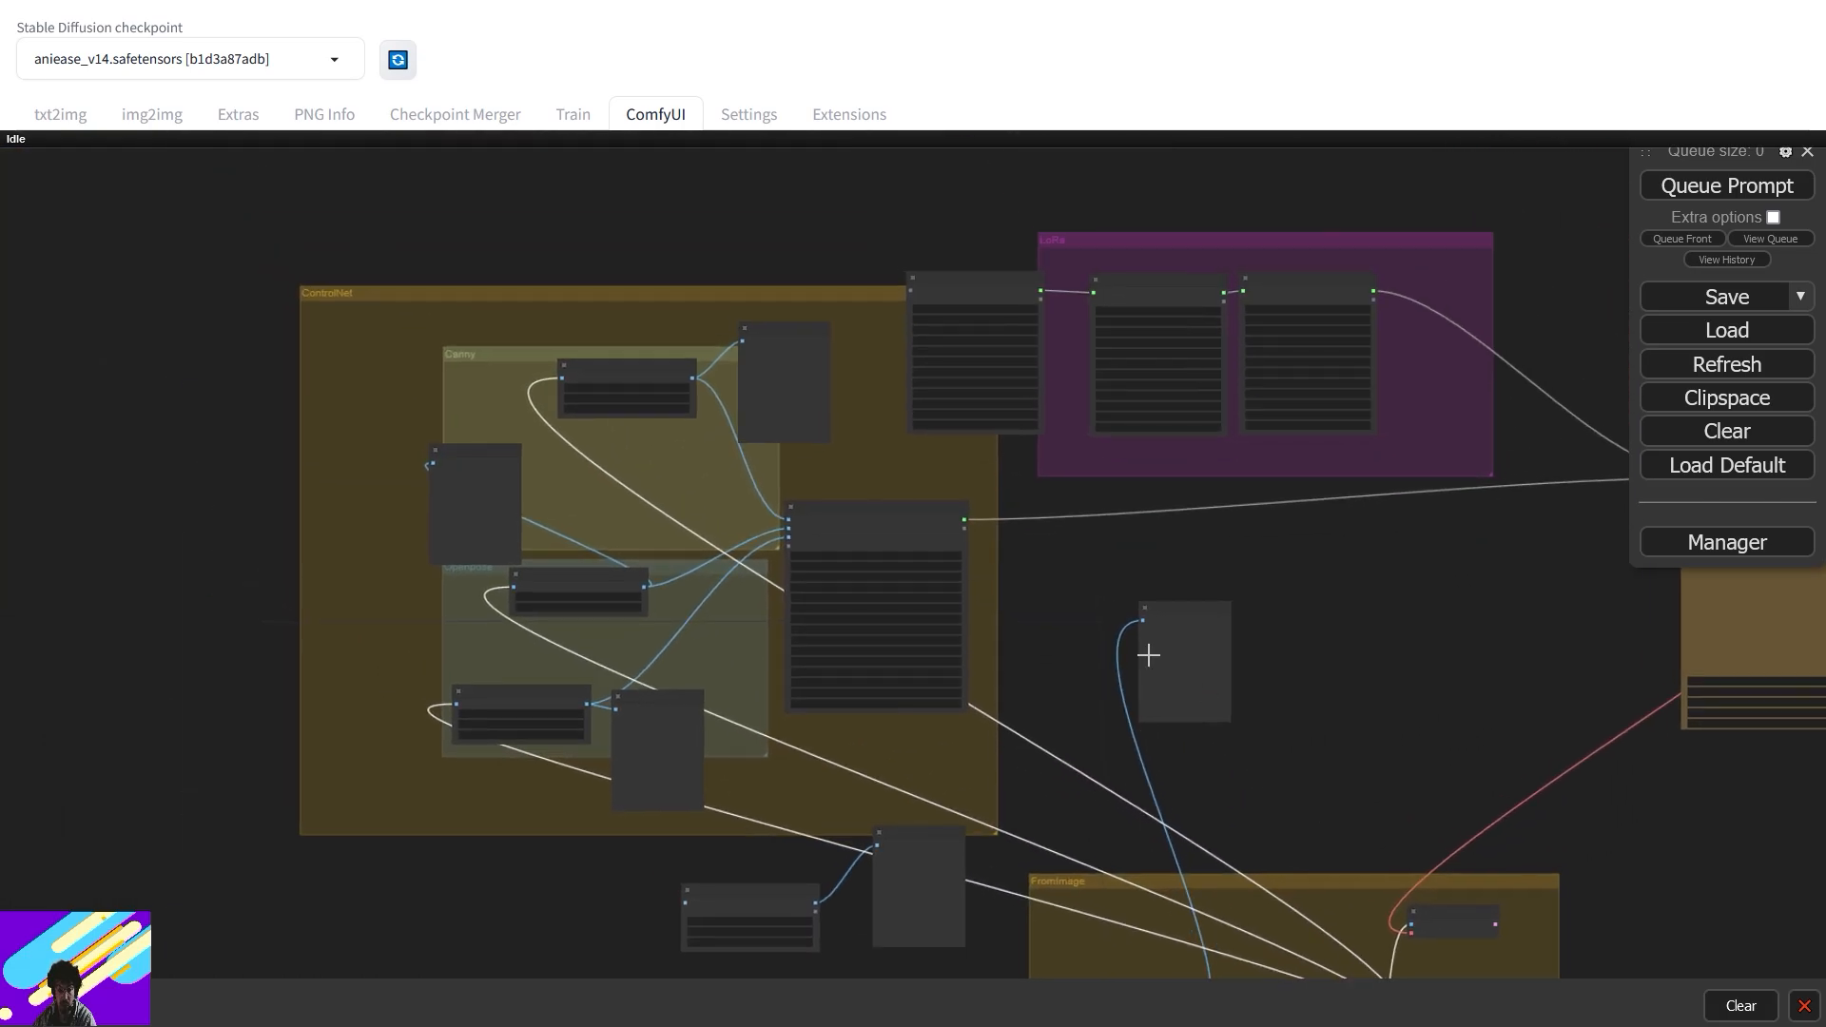
scroll(1089, 596, "up", 7)
scroll(1086, 588, "up", 2)
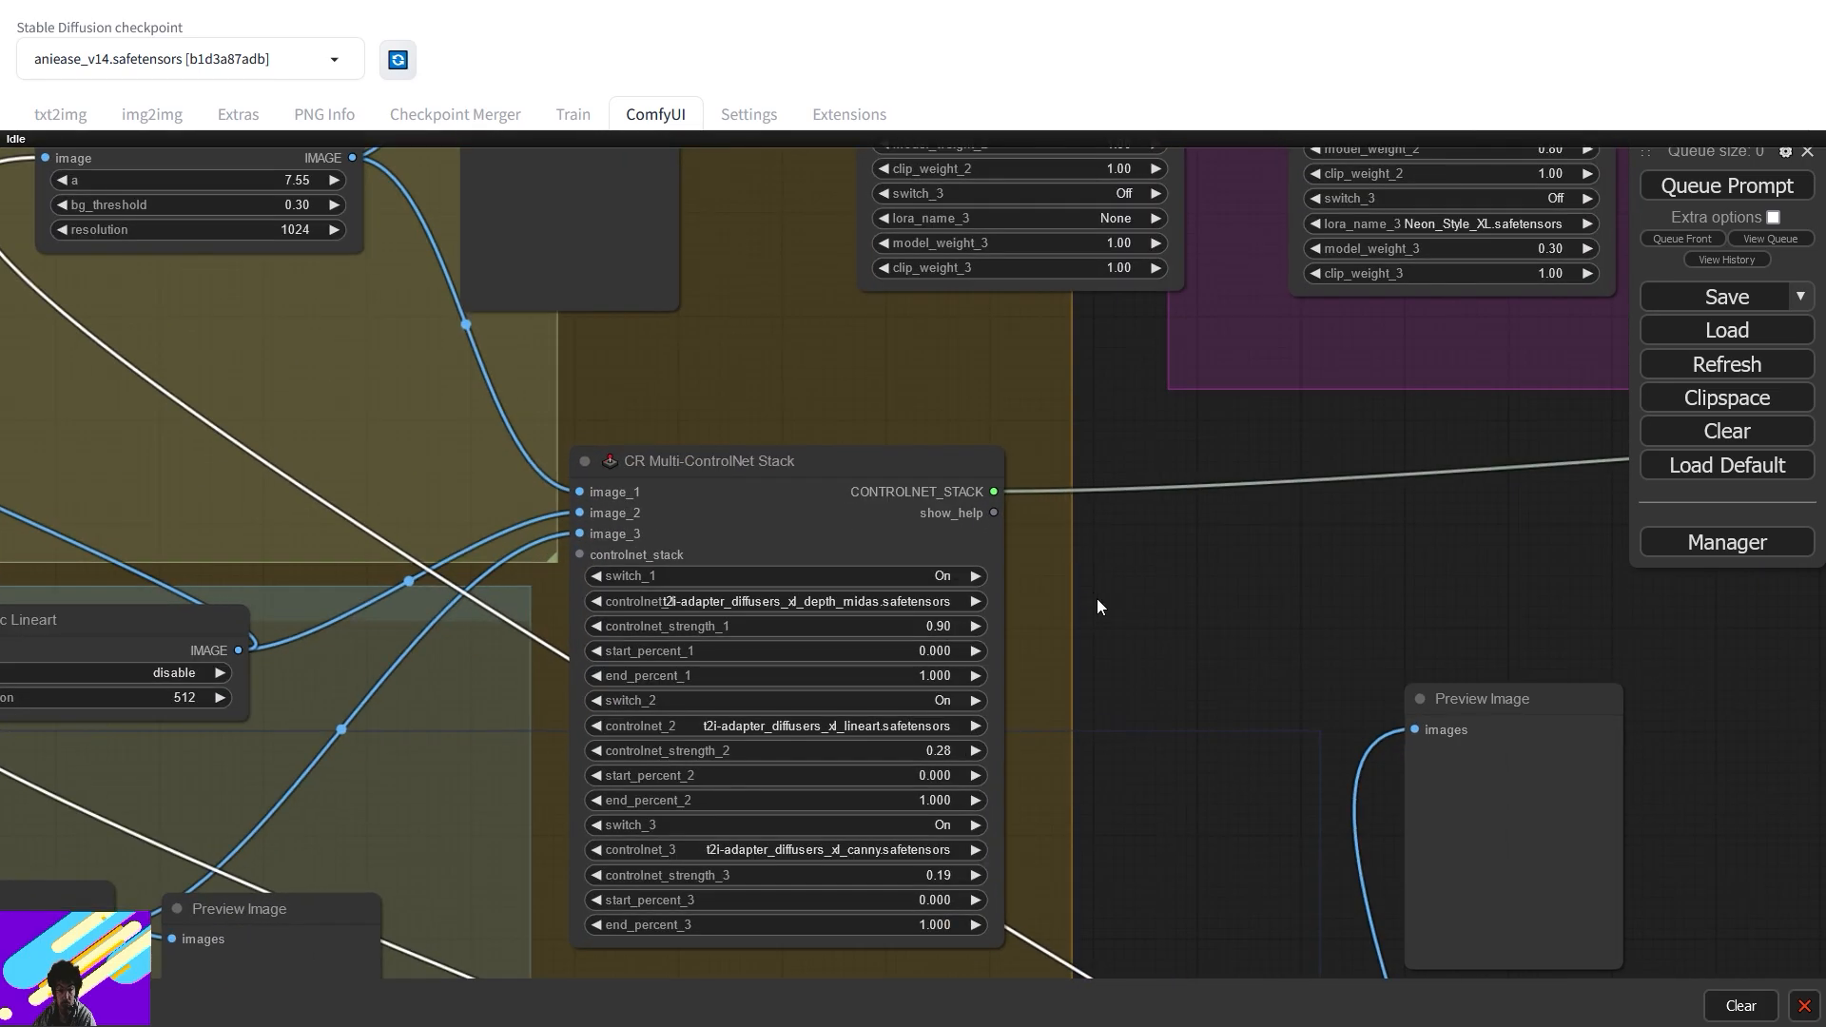
left_click_drag(1097, 597, 1218, 435)
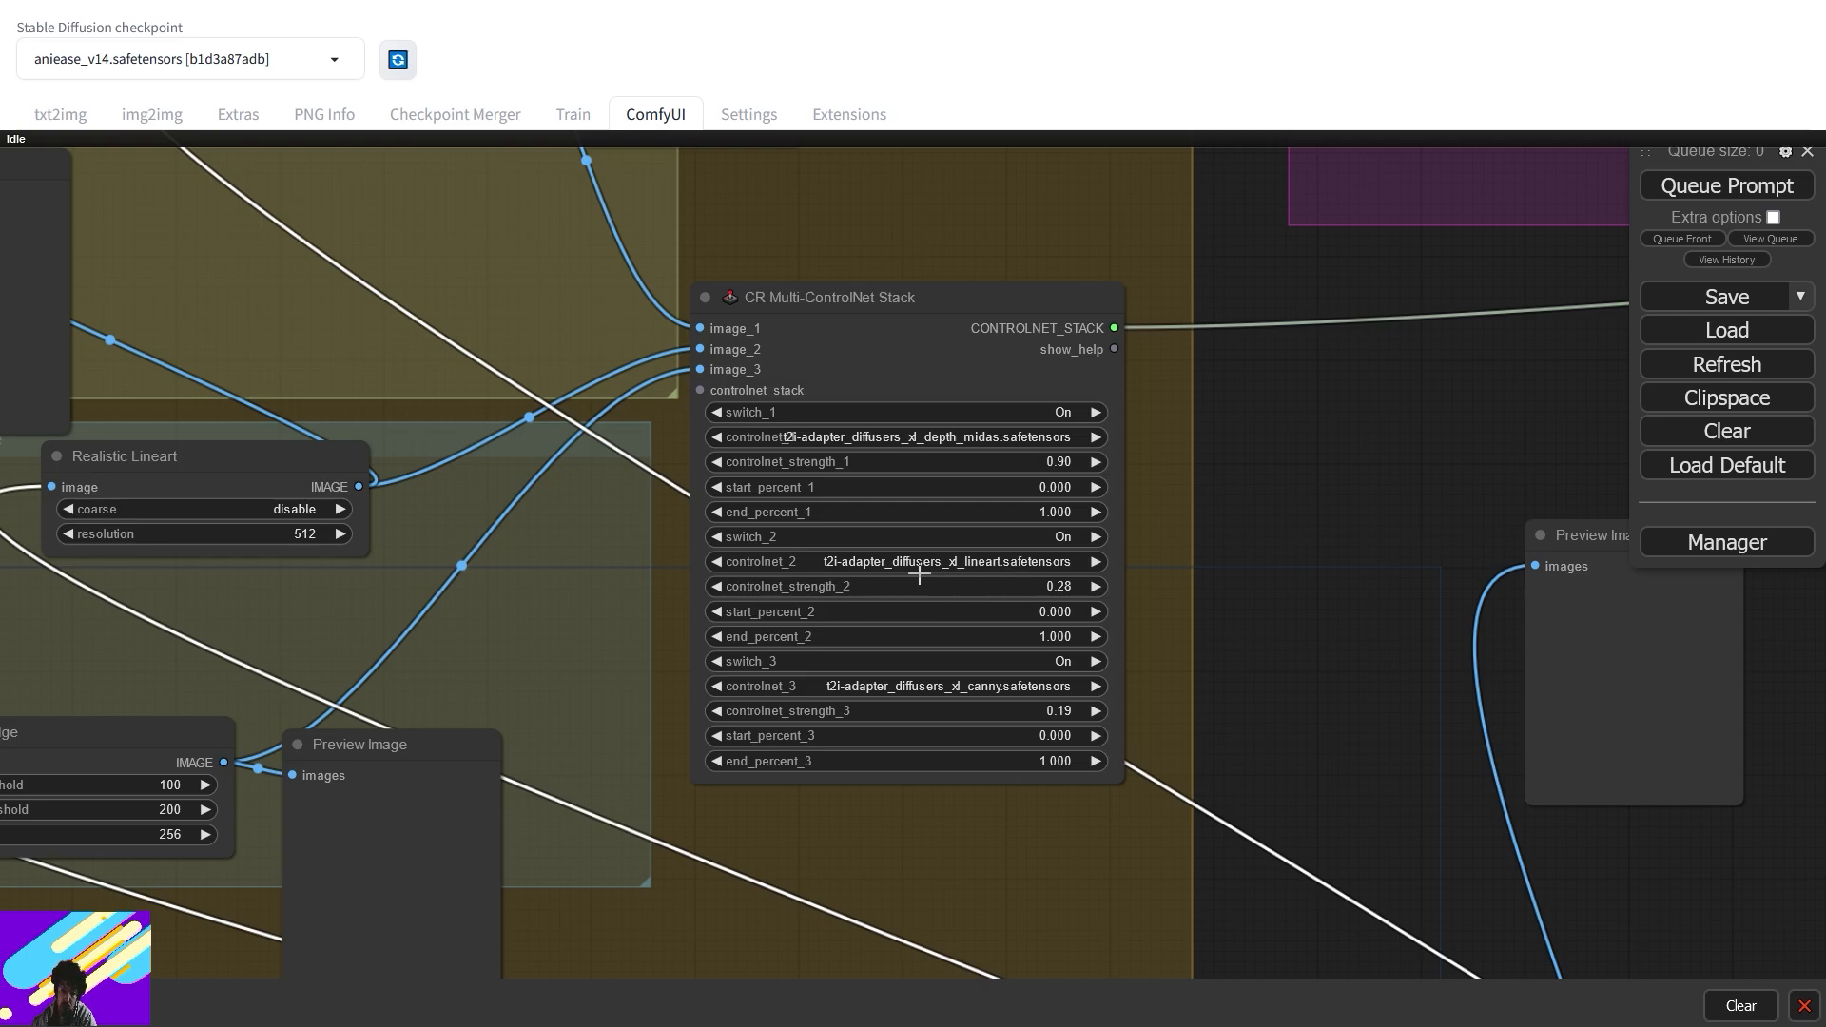
- Set controlnet_strength_2 and controlnet_strength_3 to 0.20, leaving depth at 0.90
left_click(1033, 587)
type("0.")
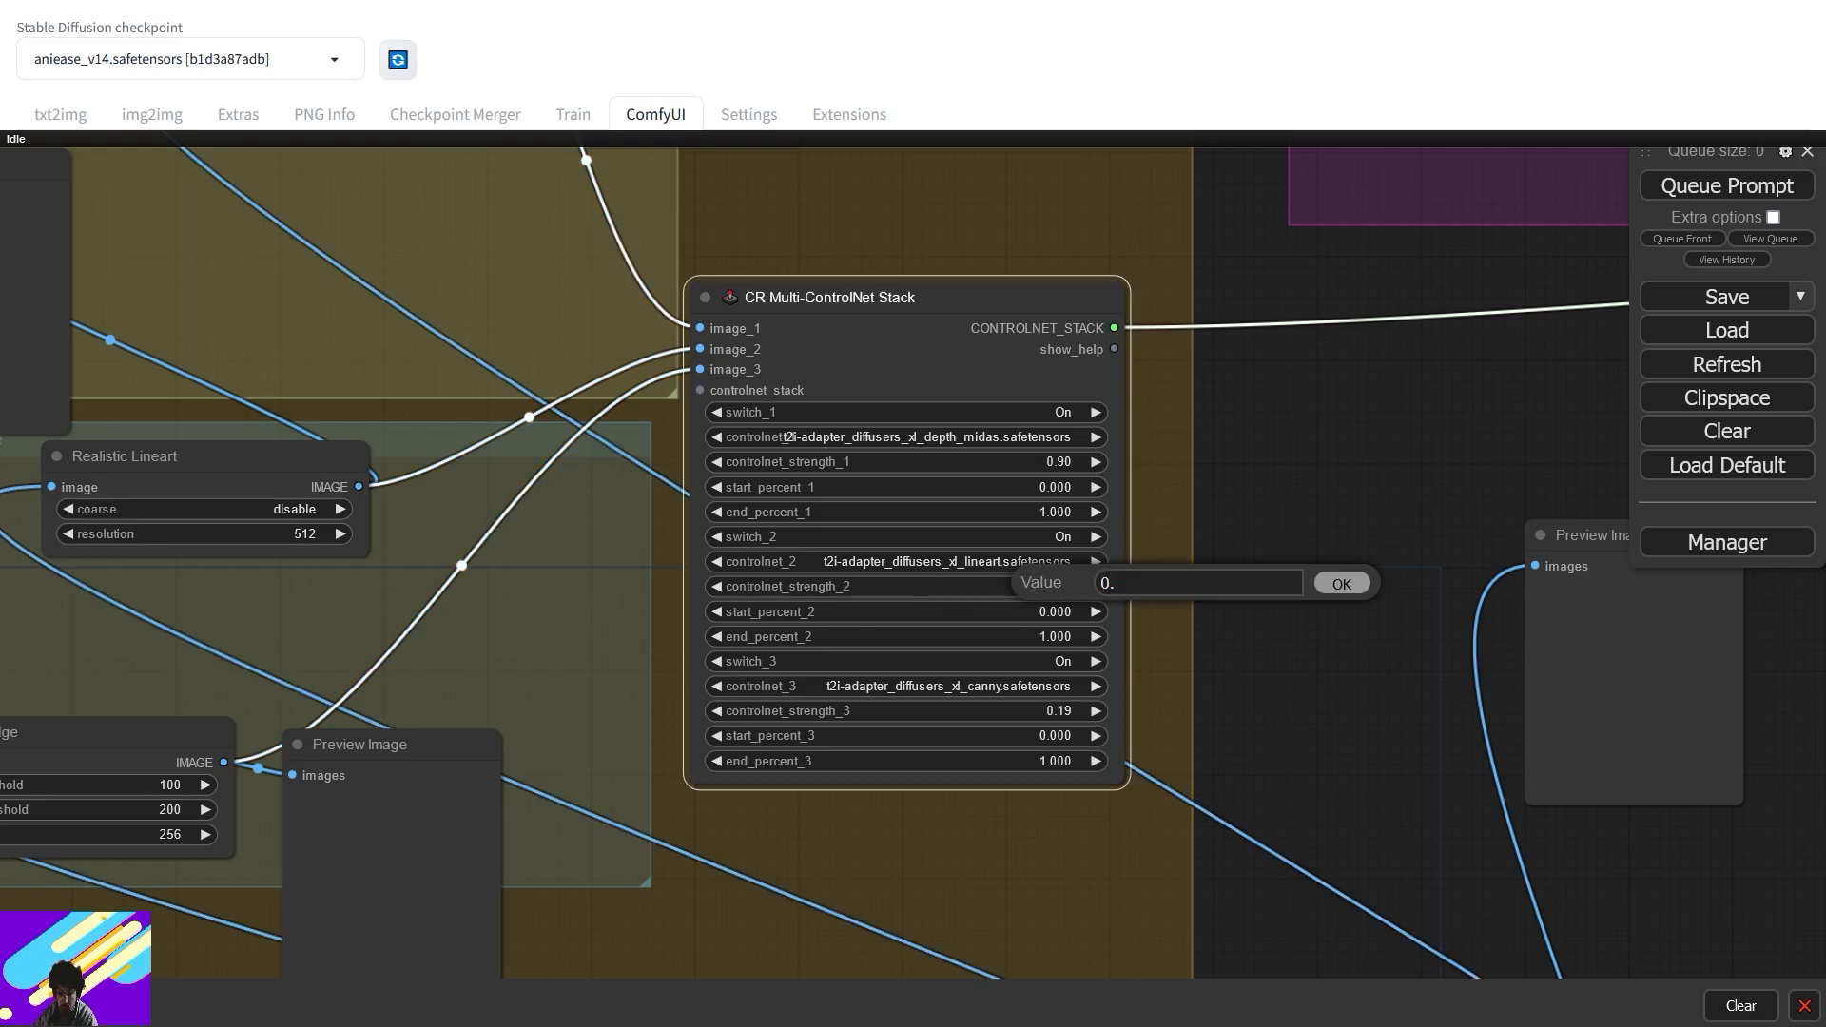
type("2")
key("Return")
left_click(1058, 712)
type("0")
key("Escape")
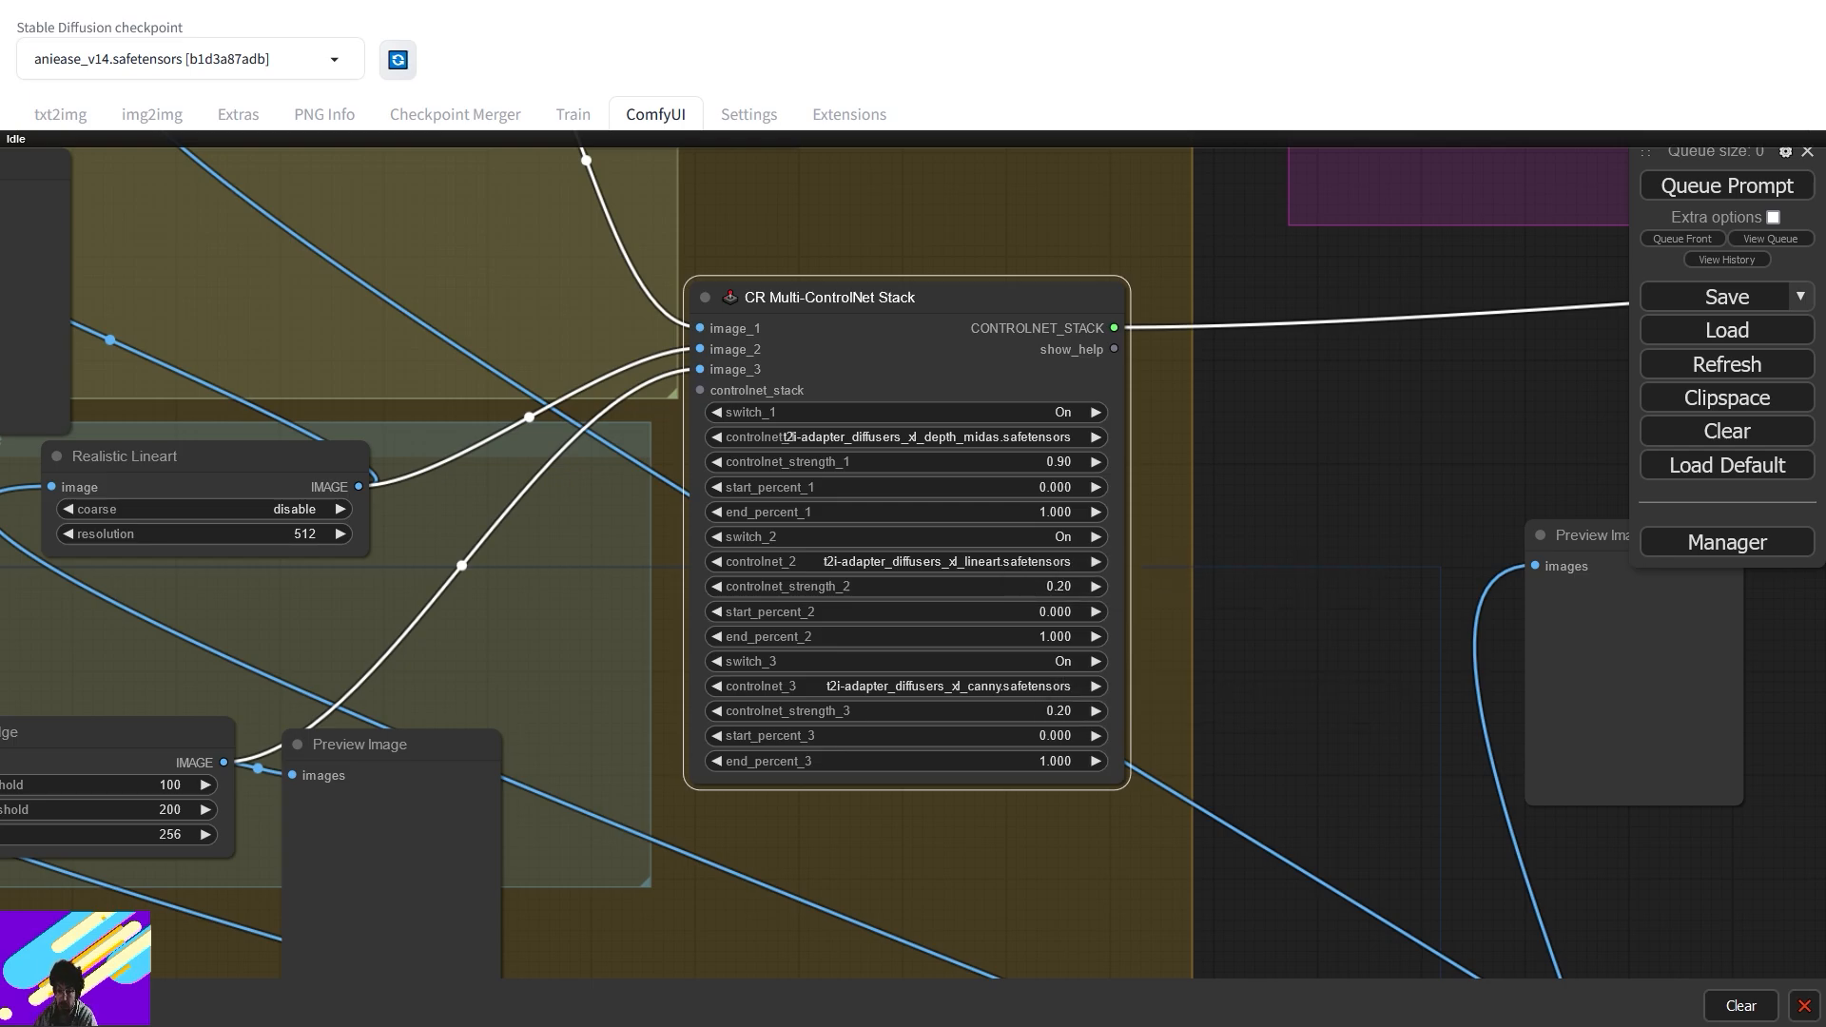
left_click_drag(1476, 412, 394, 551)
left_click_drag(968, 435, 14, 460)
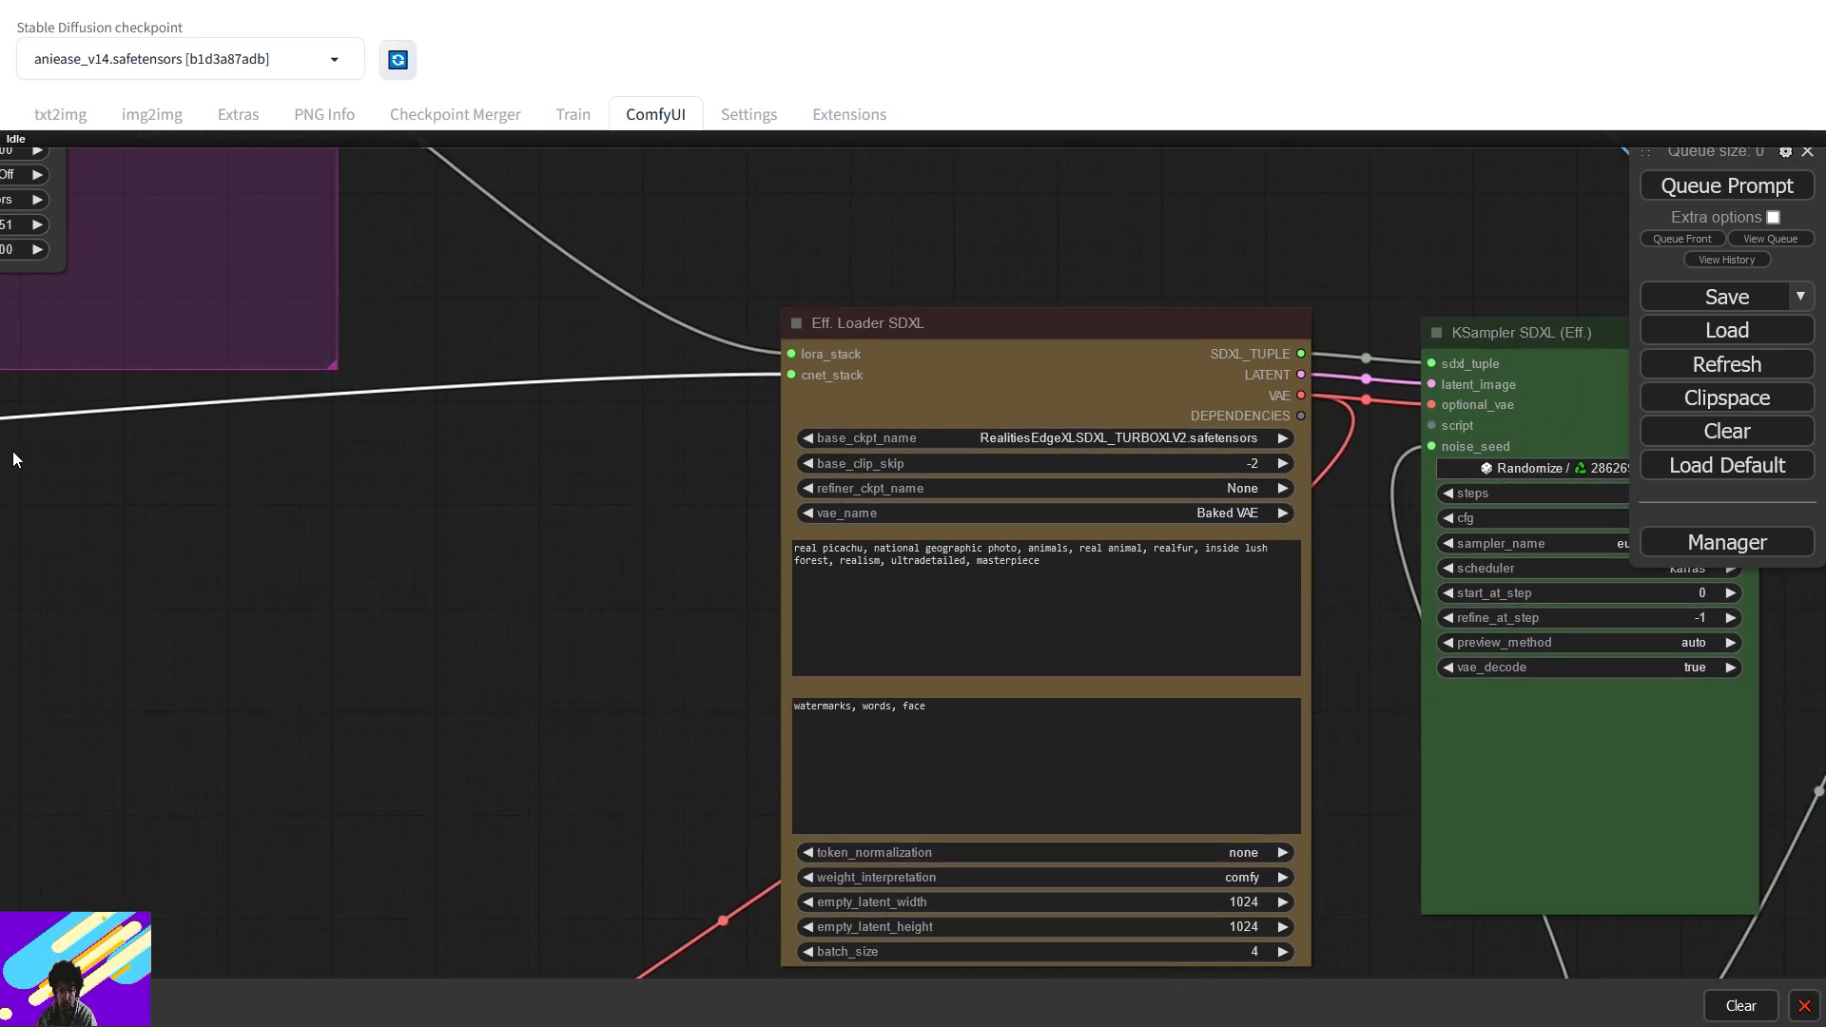
- Correct 'picachu' to 'pikachu' and 'realfur' to 'real fur' in the positive prompt, shifting the loader slightly
left_click(837, 551)
key("BackSpace")
type("k")
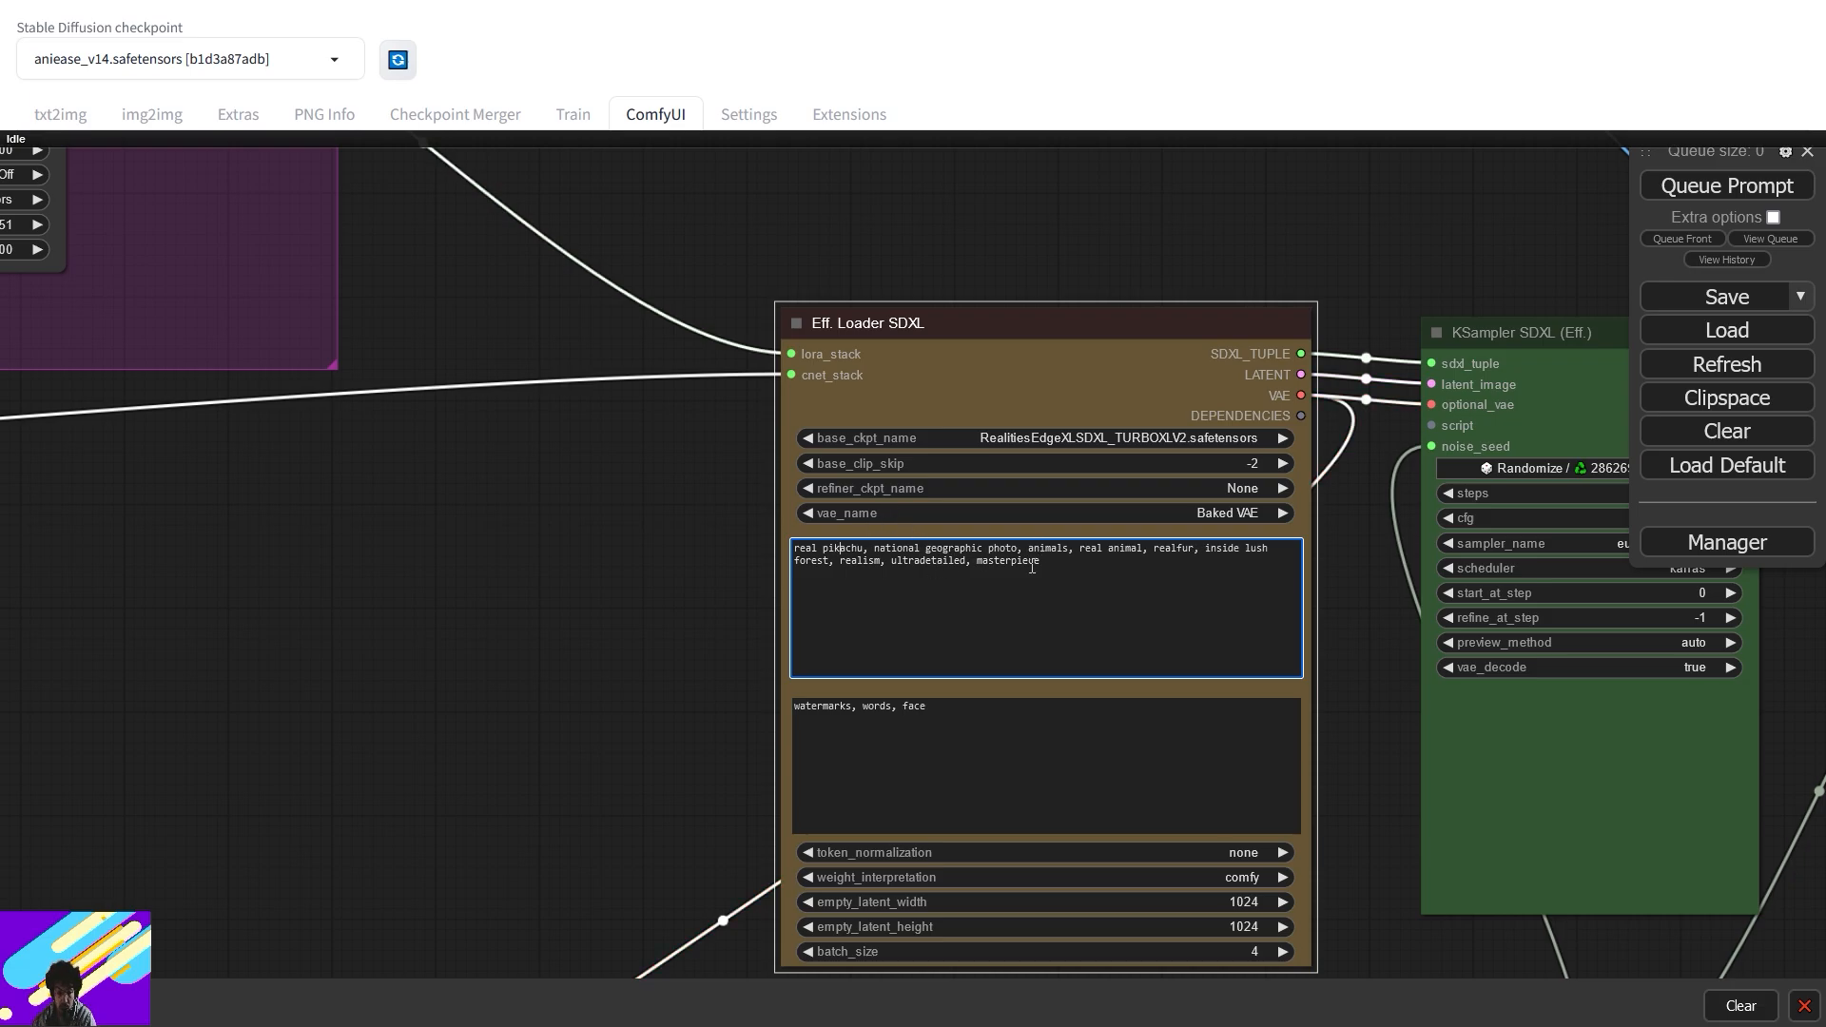
left_click(1179, 552)
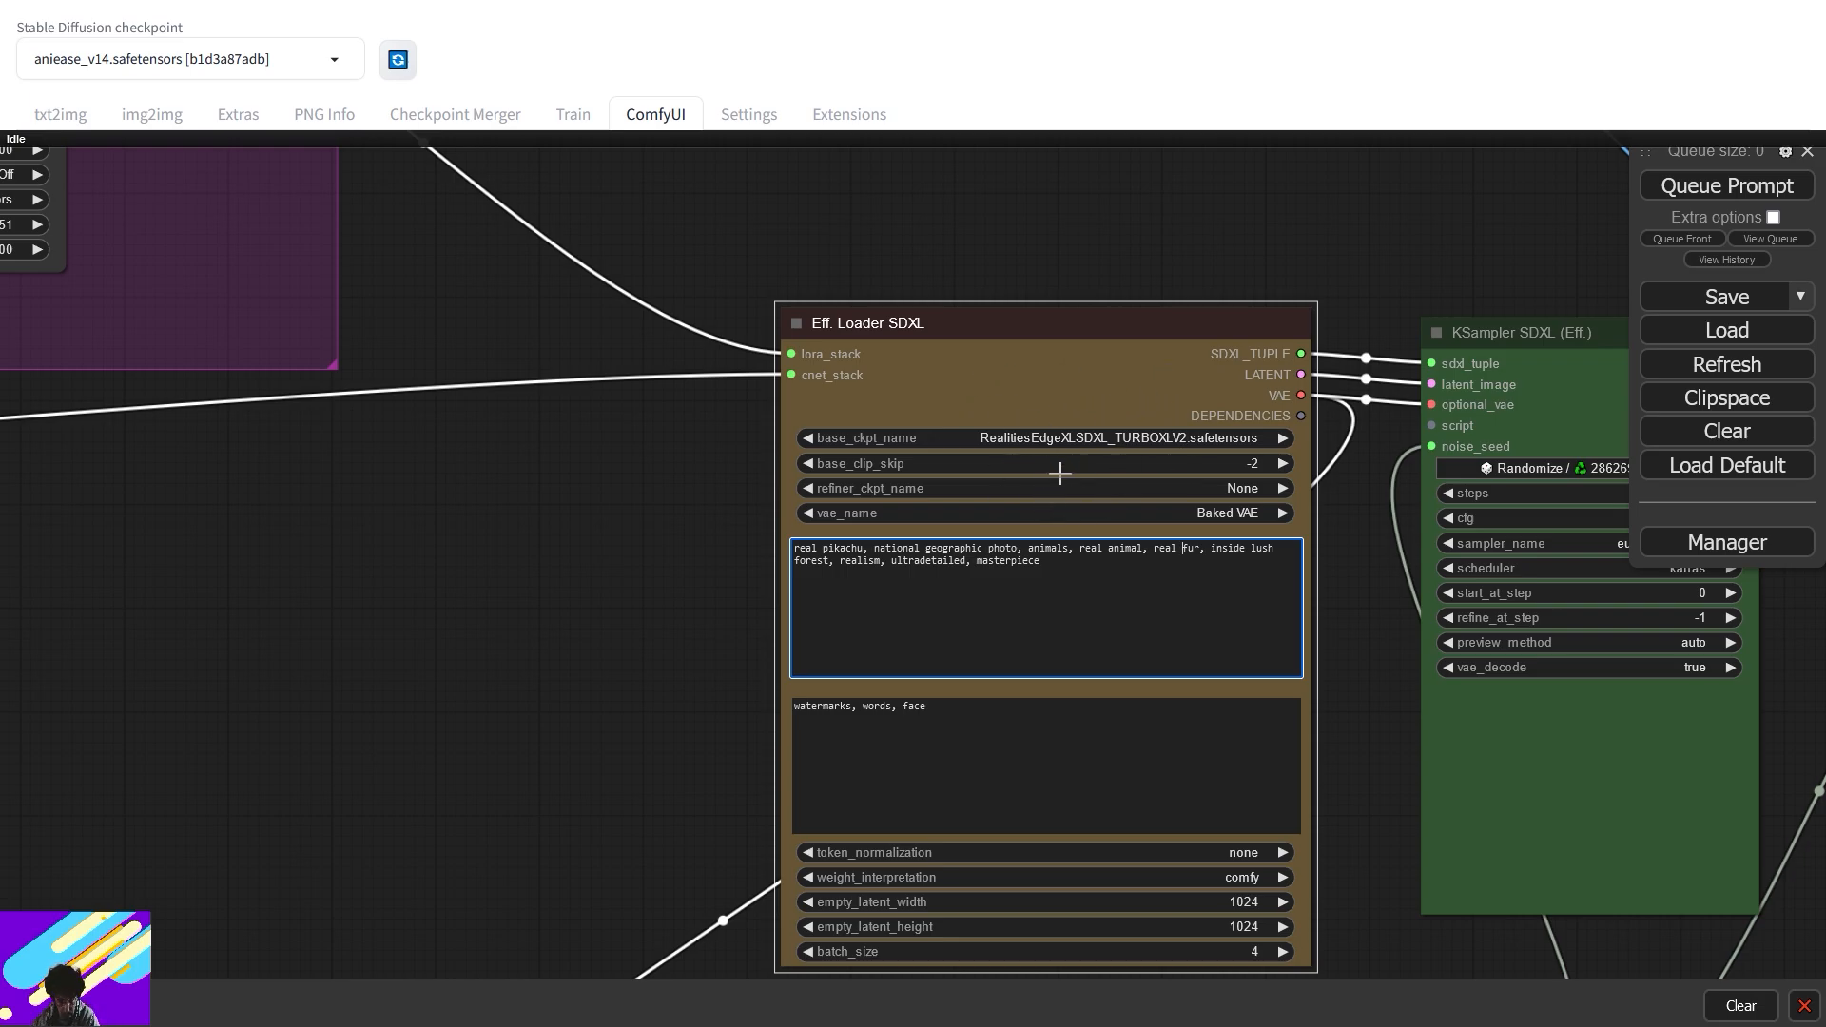
left_click_drag(1057, 333, 981, 336)
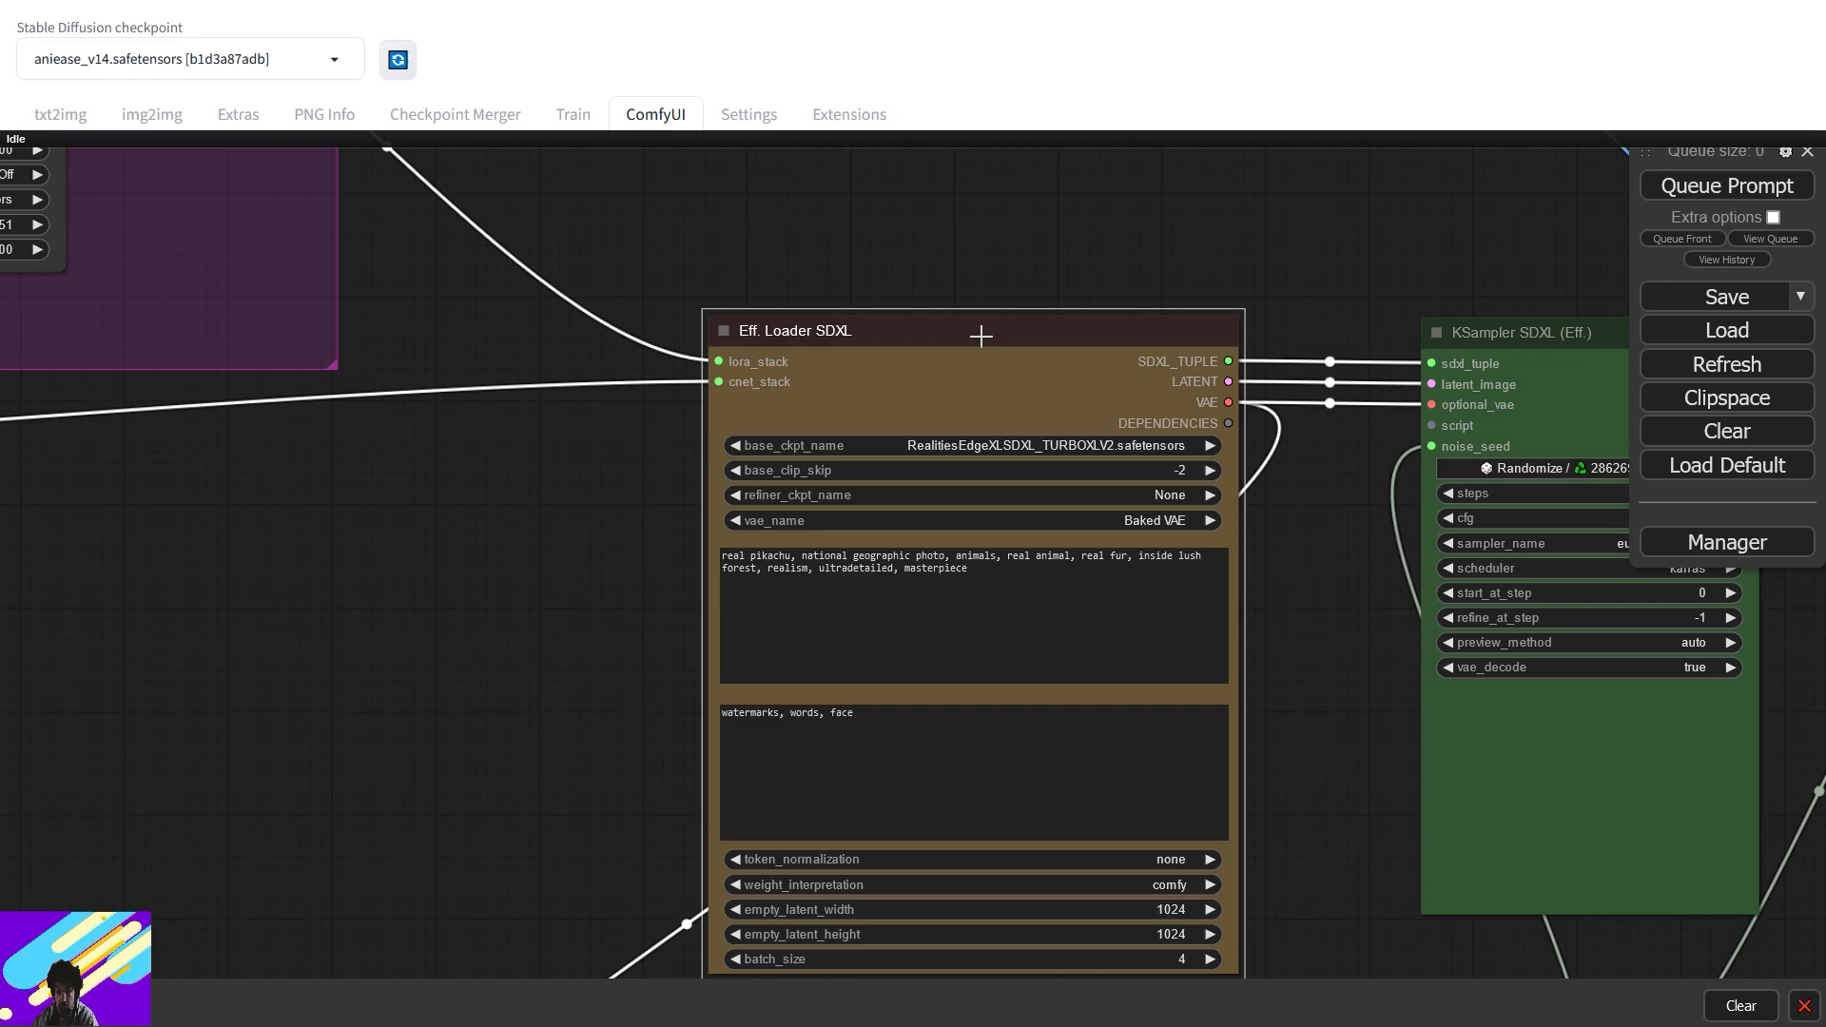
left_click_drag(980, 335, 979, 350)
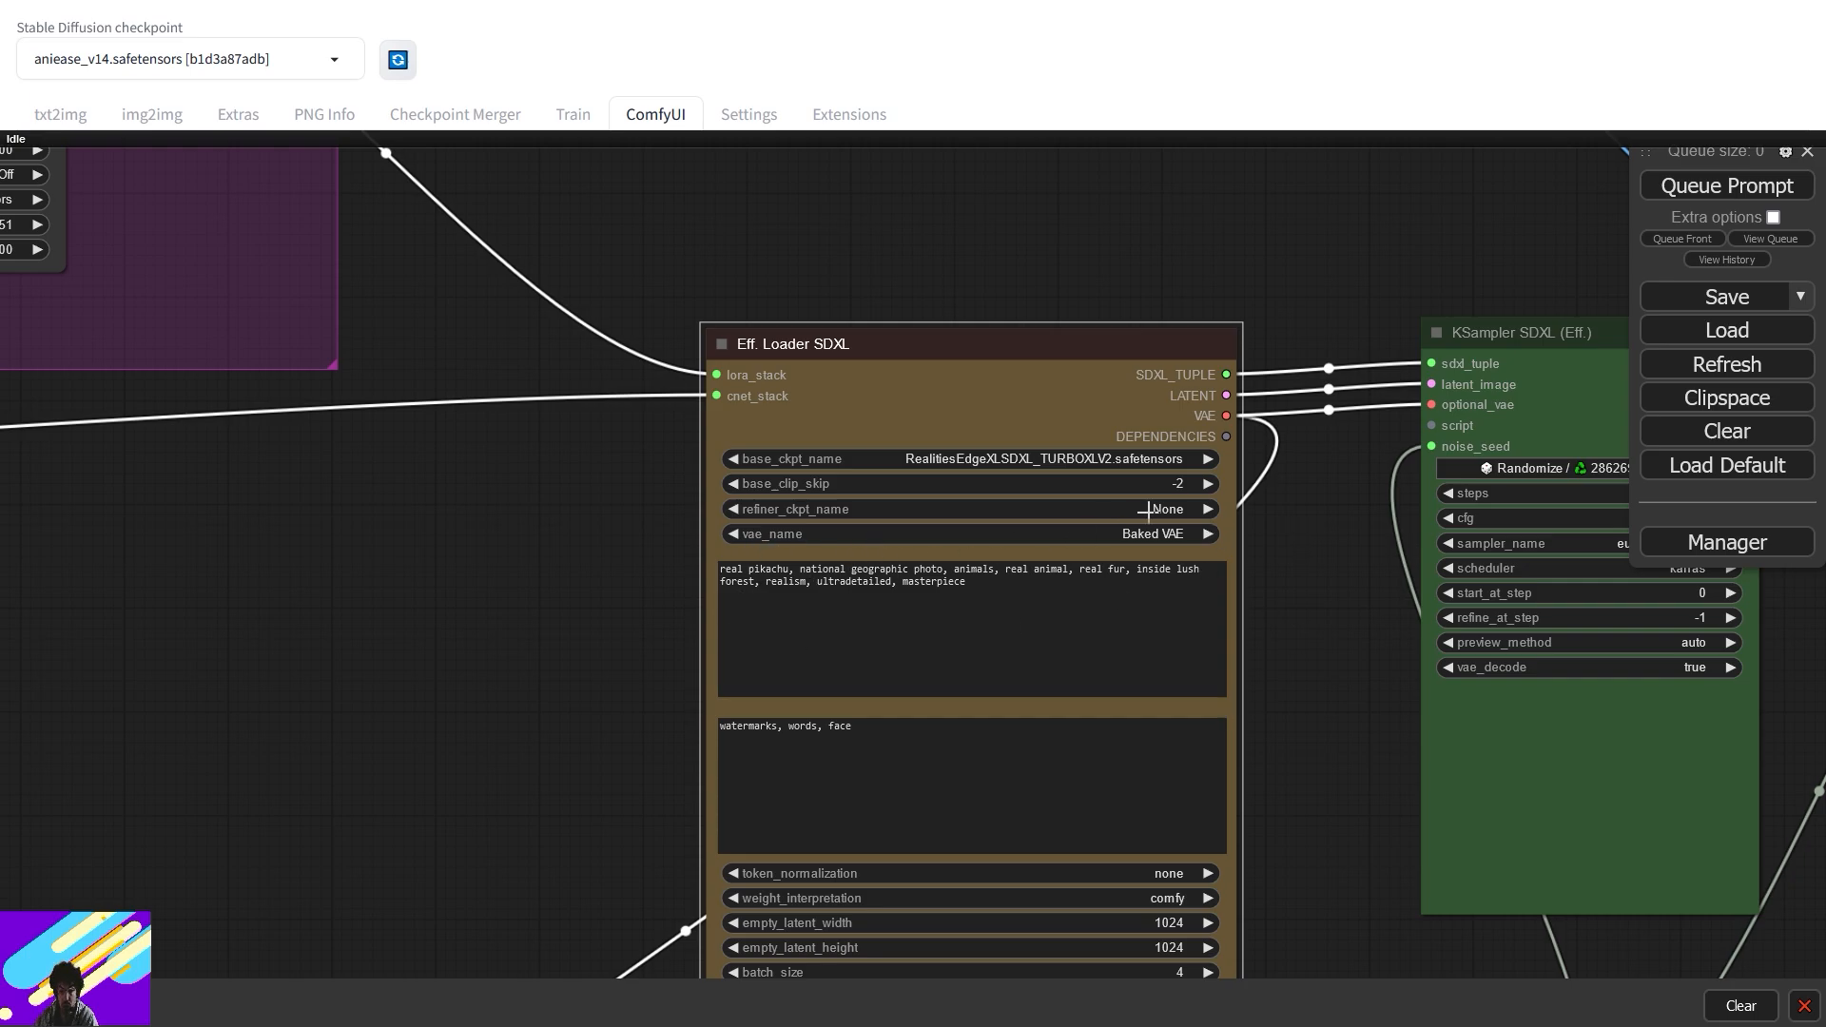
- Look over the samplers and FromImage group, then queue the workflow to start generating
left_click_drag(1313, 445, 480, 773)
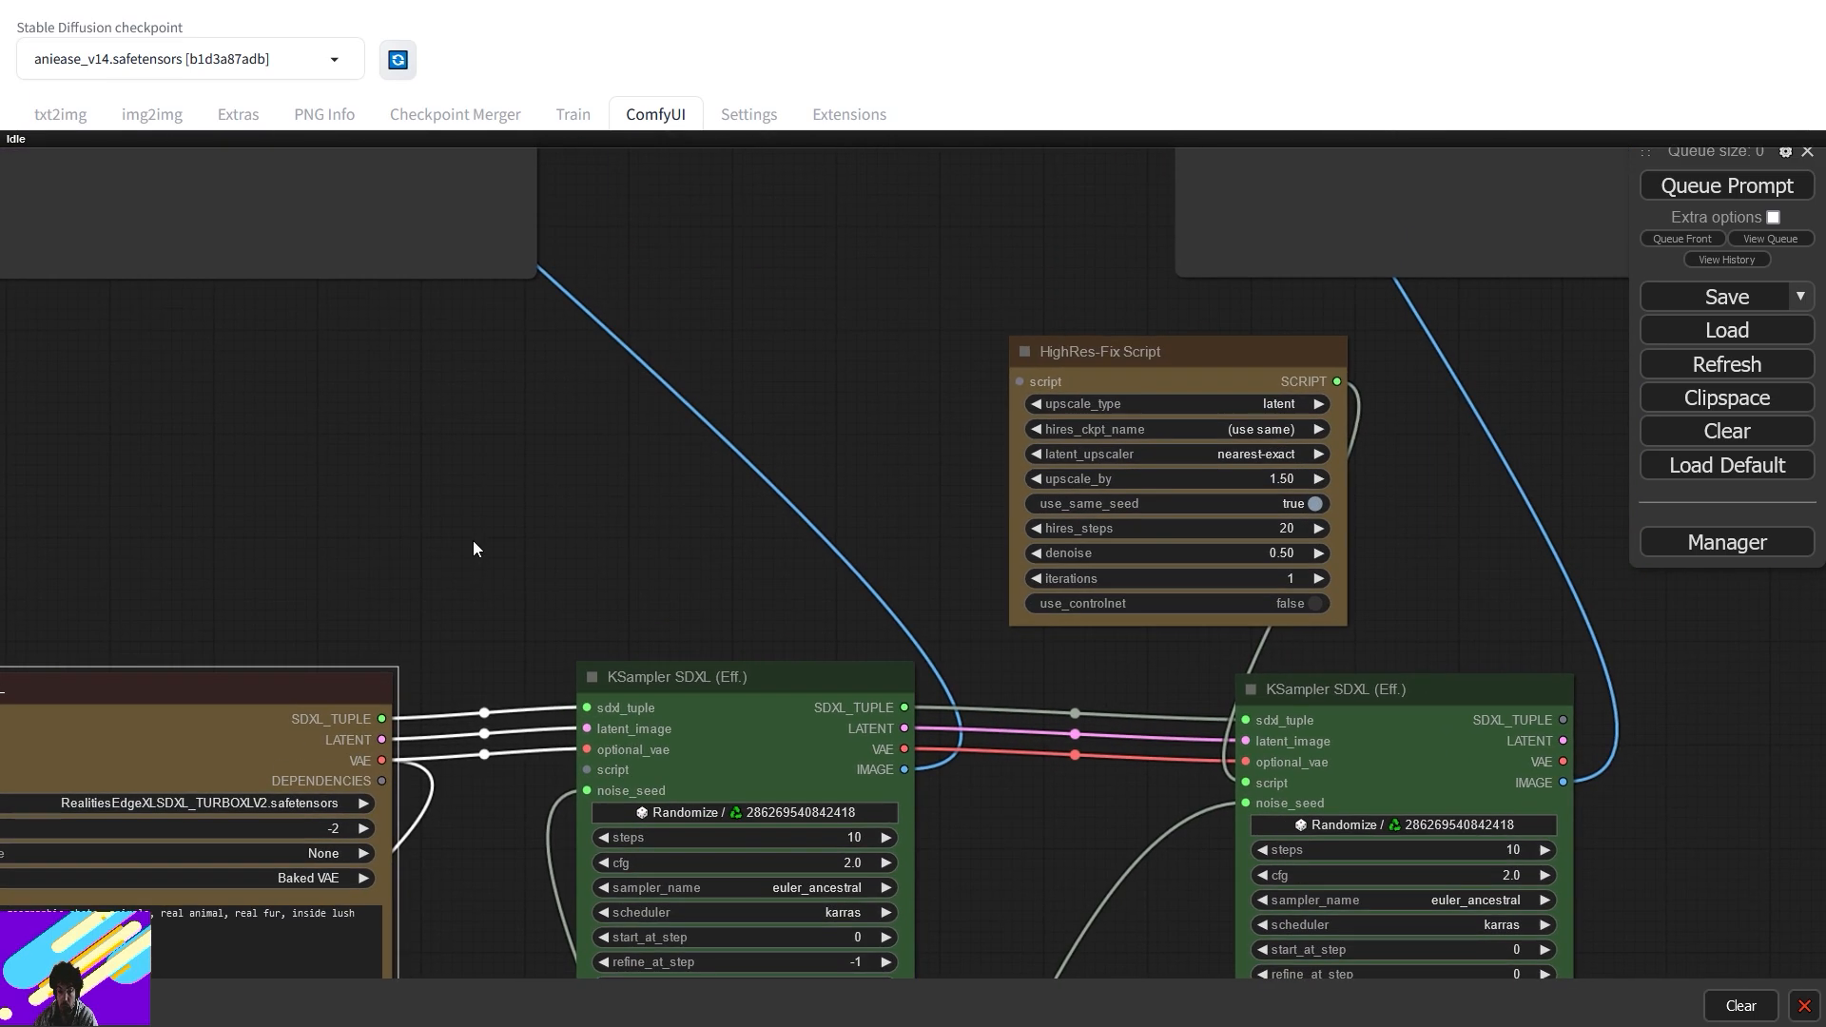
scroll(473, 549, "down", 3)
left_click_drag(469, 534, 693, 652)
left_click_drag(559, 697, 972, 390)
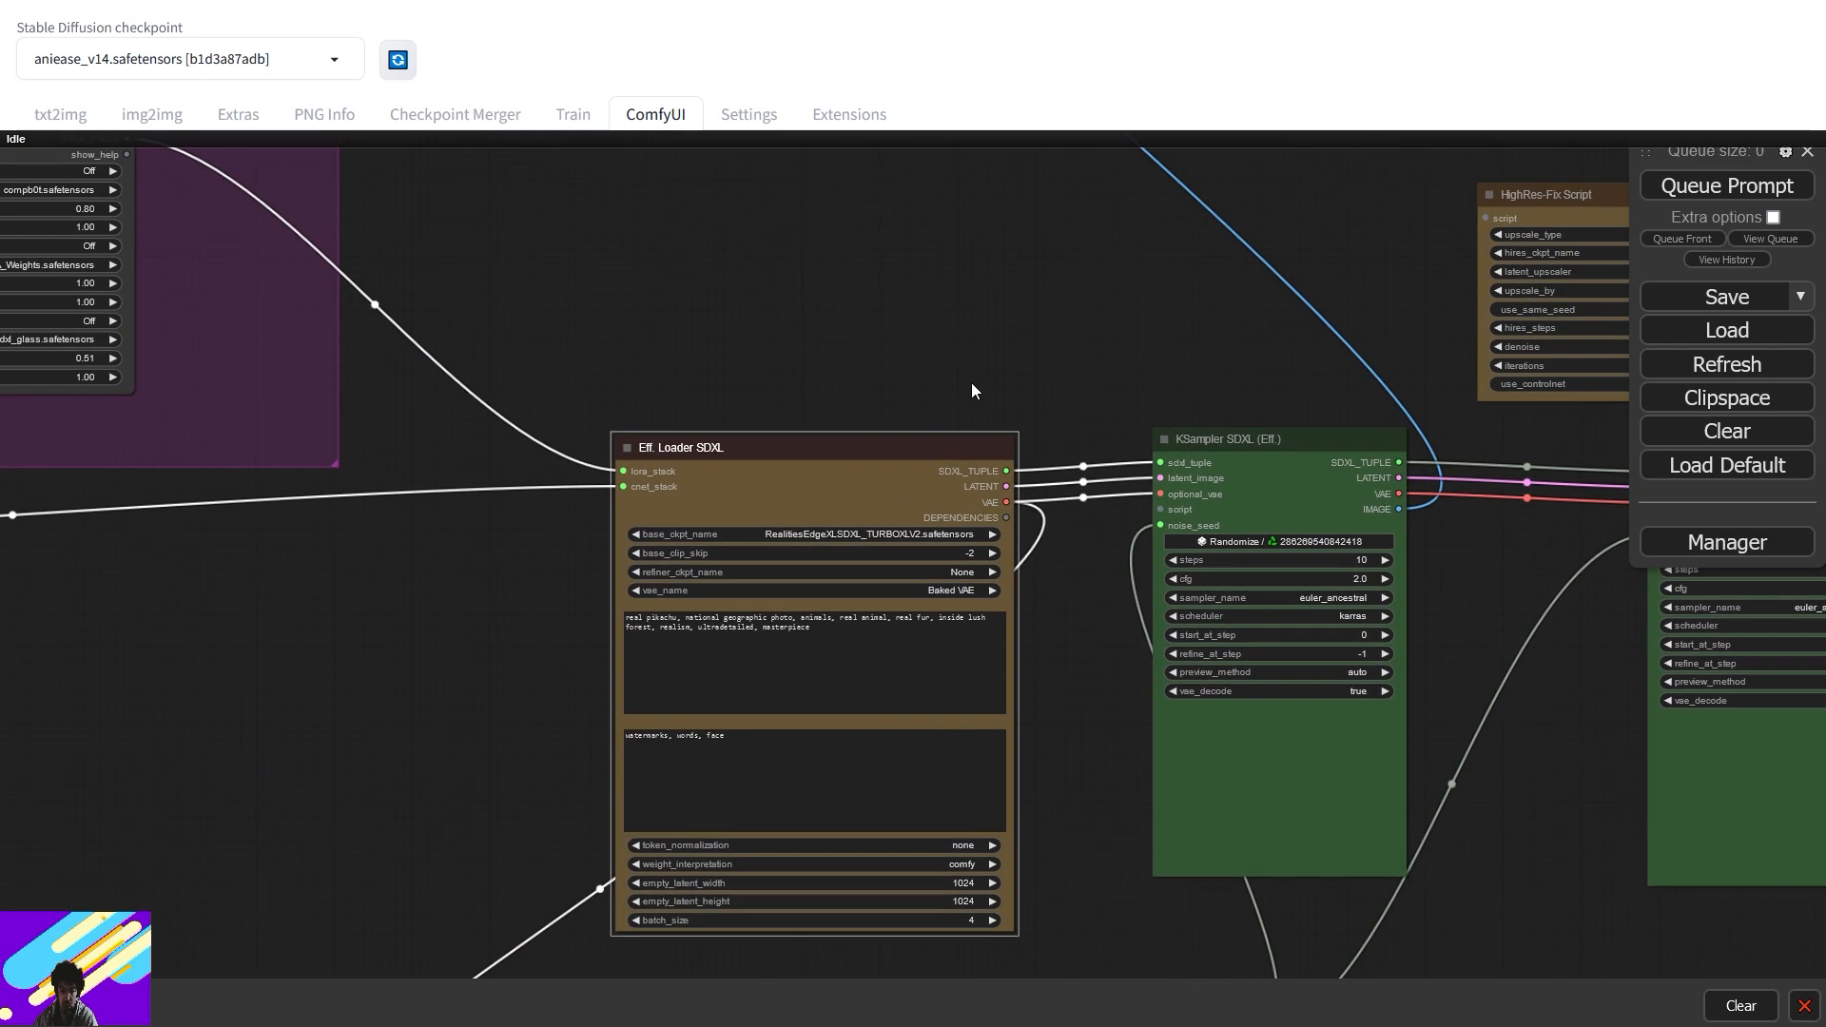
scroll(960, 417, "down", 4)
left_click_drag(585, 769, 1372, 231)
scroll(1339, 411, "up", 5)
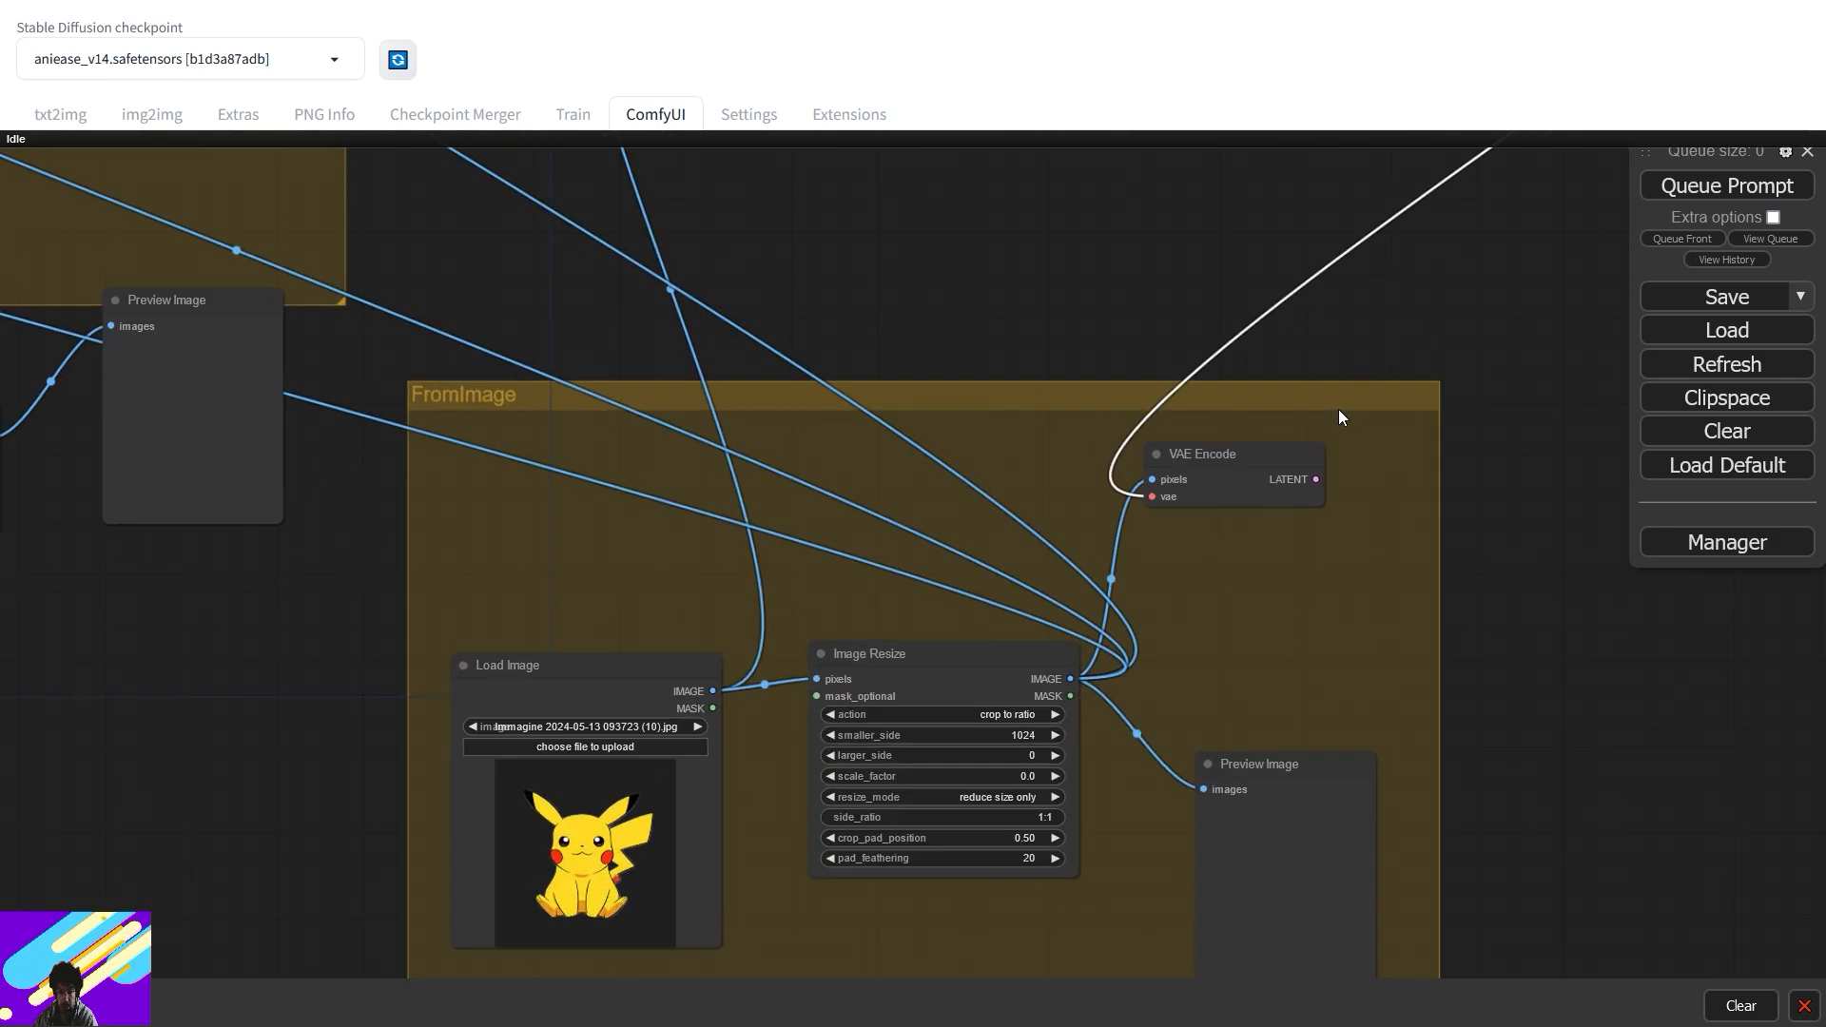
left_click_drag(1343, 405, 952, 514)
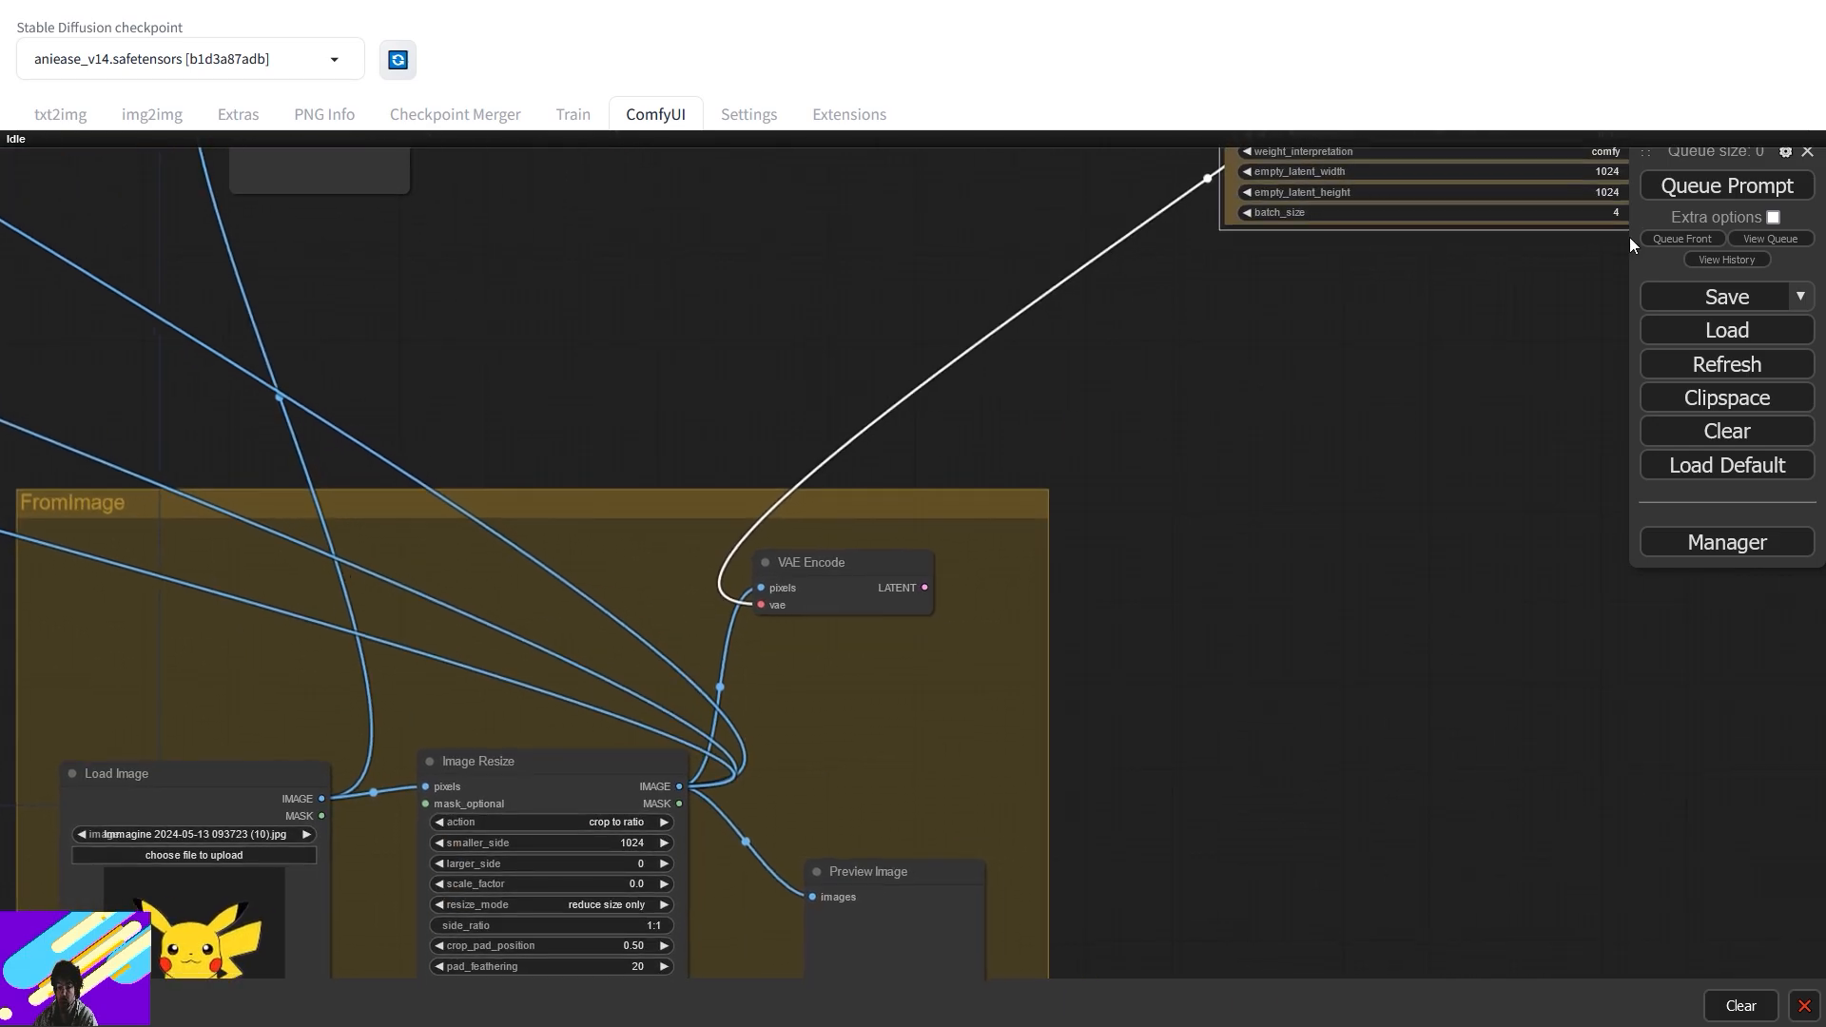
left_click(1725, 188)
- Show the queue, move the menu panel lower, and reposition the red-bordered and preview nodes
scroll(1236, 360, "down", 5)
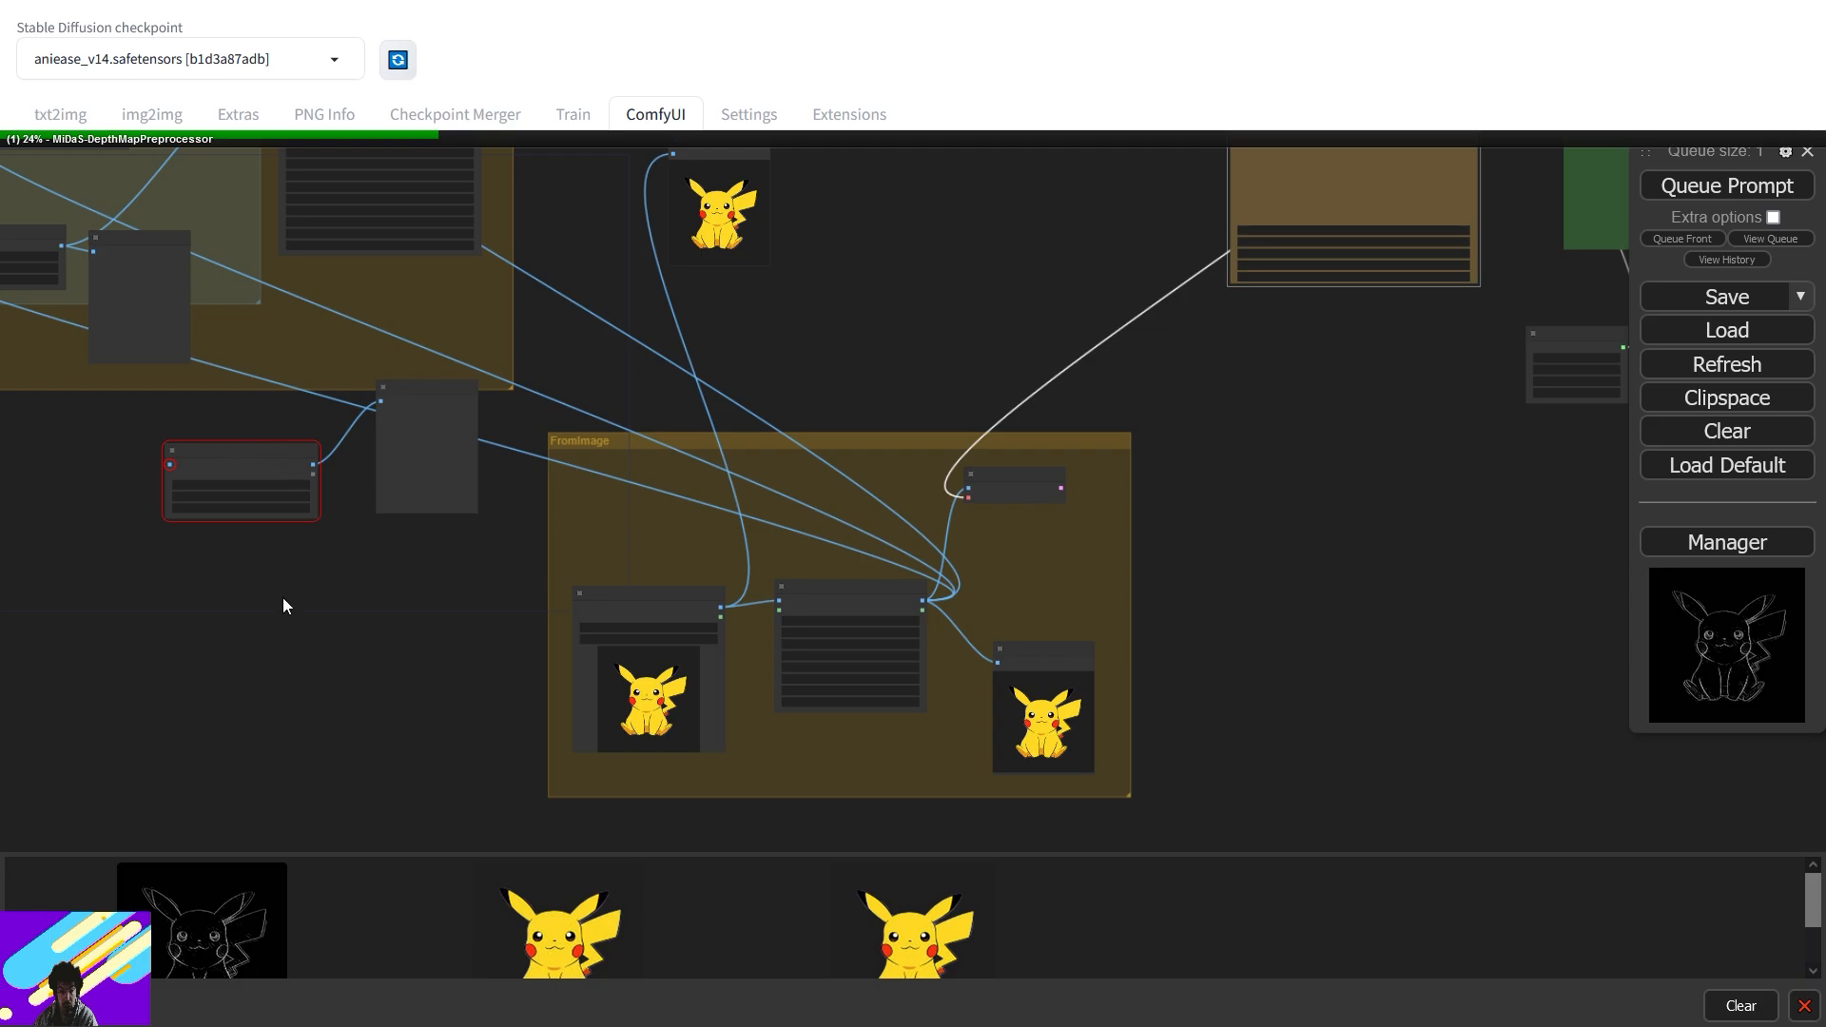
left_click(1788, 239)
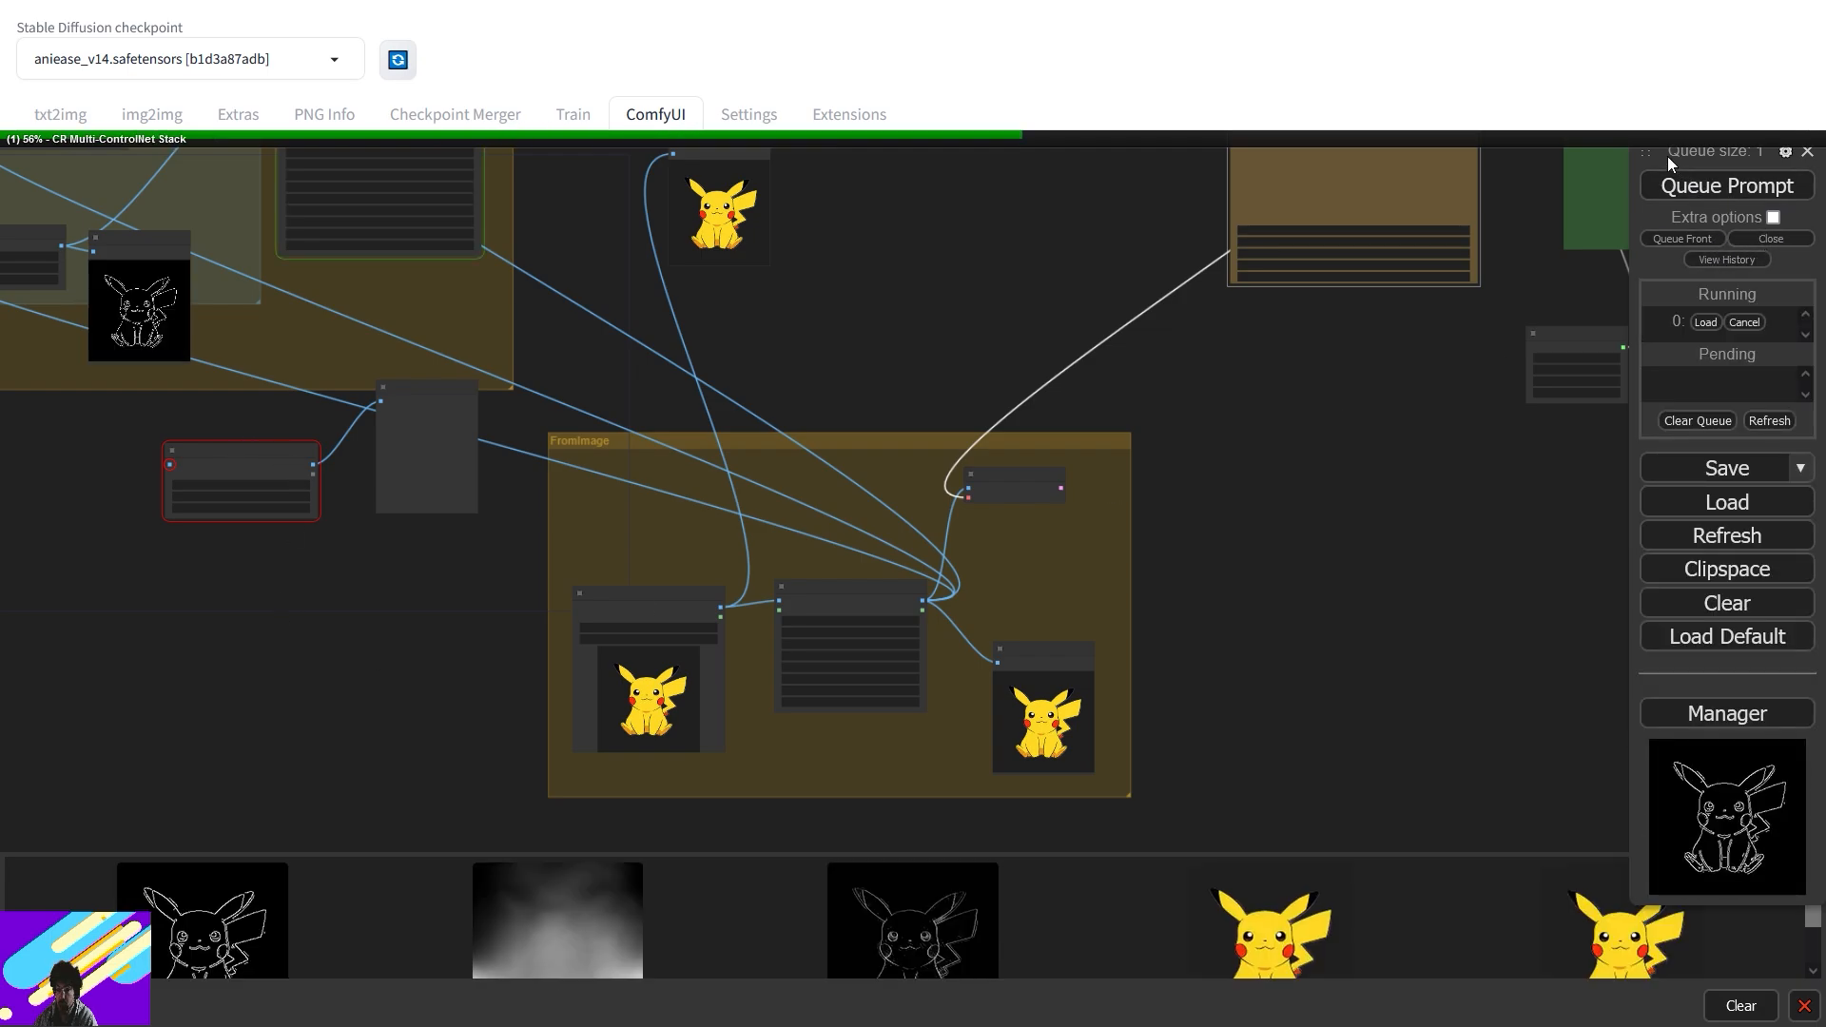
left_click_drag(1647, 159, 1626, 561)
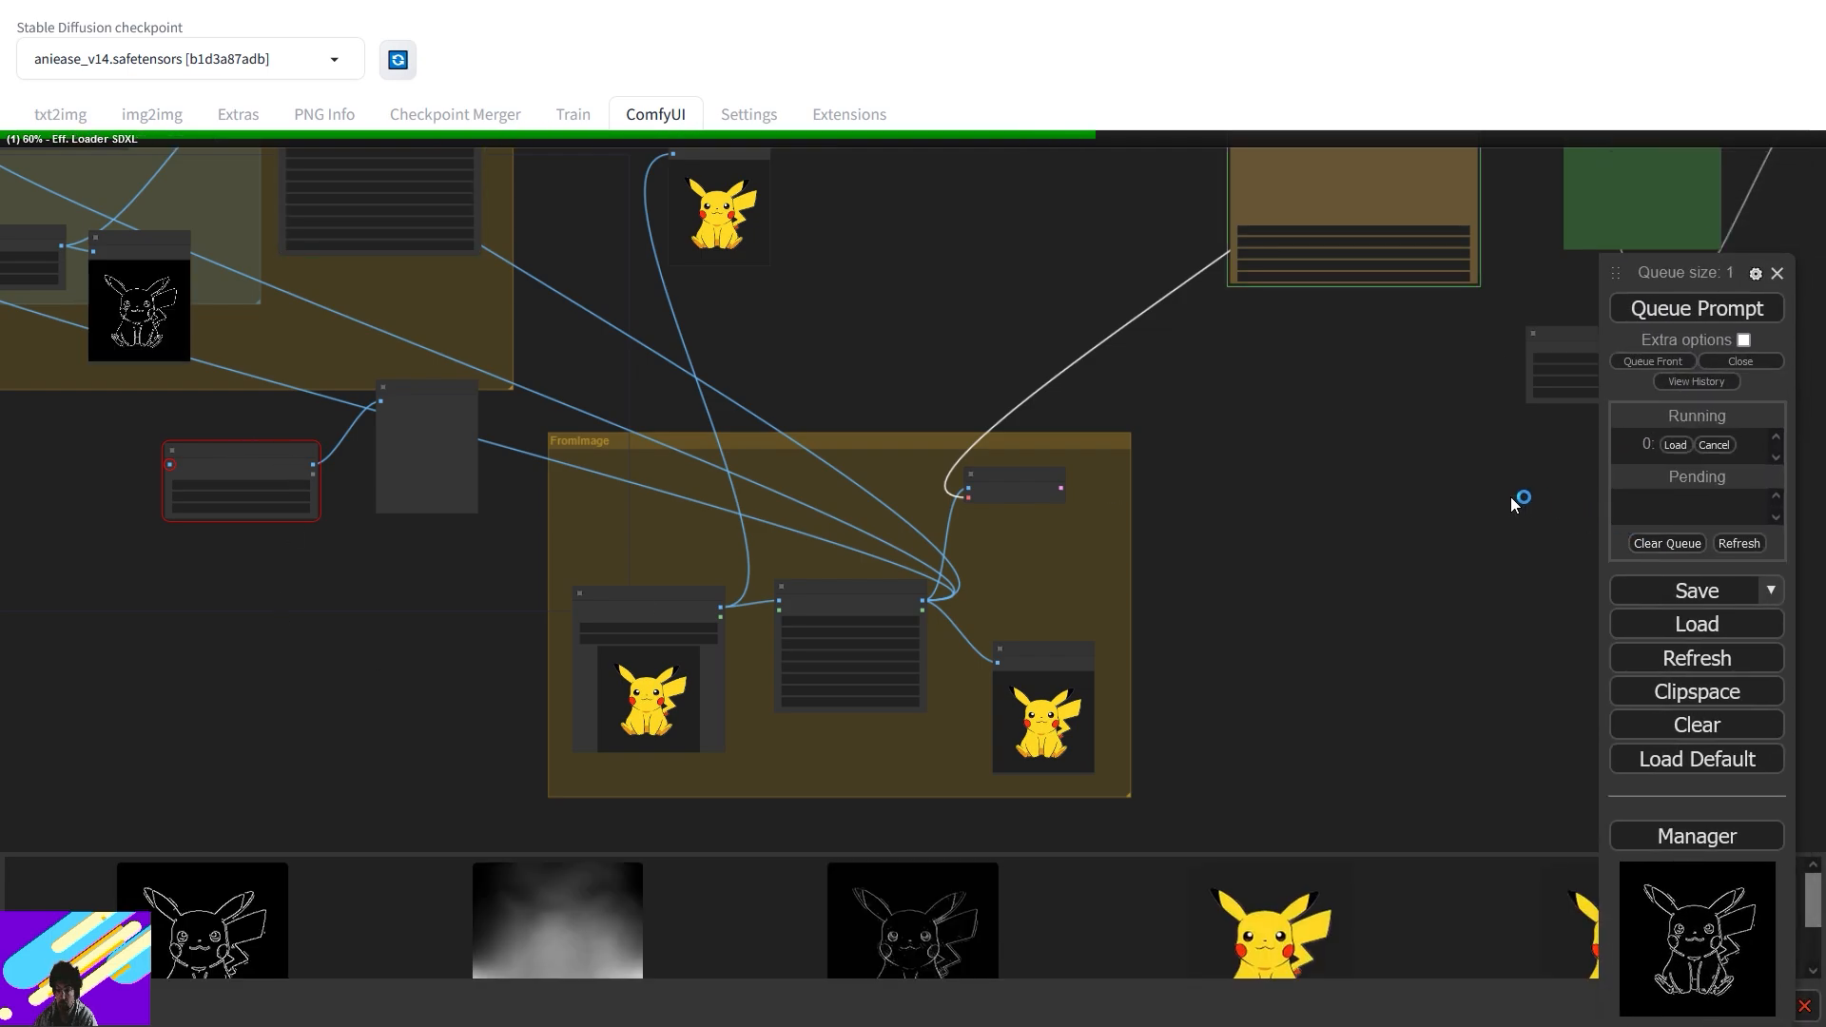
left_click_drag(1442, 466, 1085, 705)
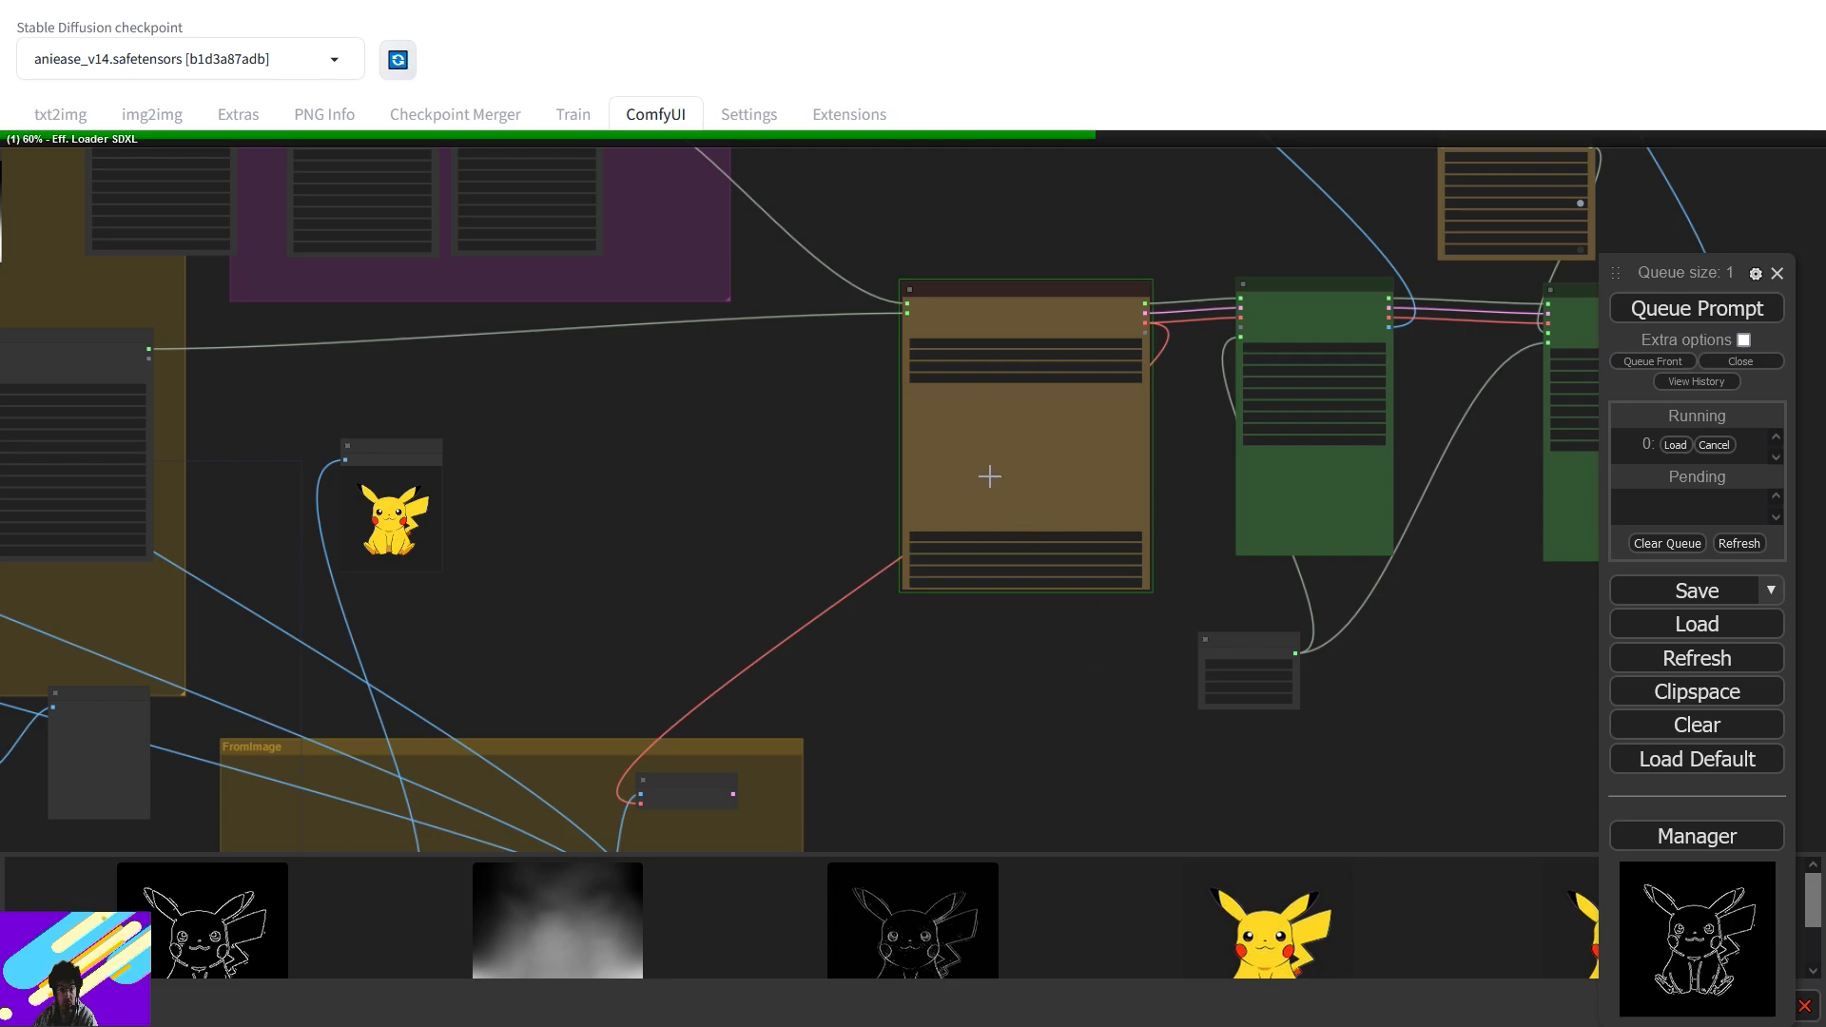
left_click_drag(603, 626, 809, 496)
left_click_drag(430, 529, 702, 458)
left_click_drag(433, 569, 367, 628)
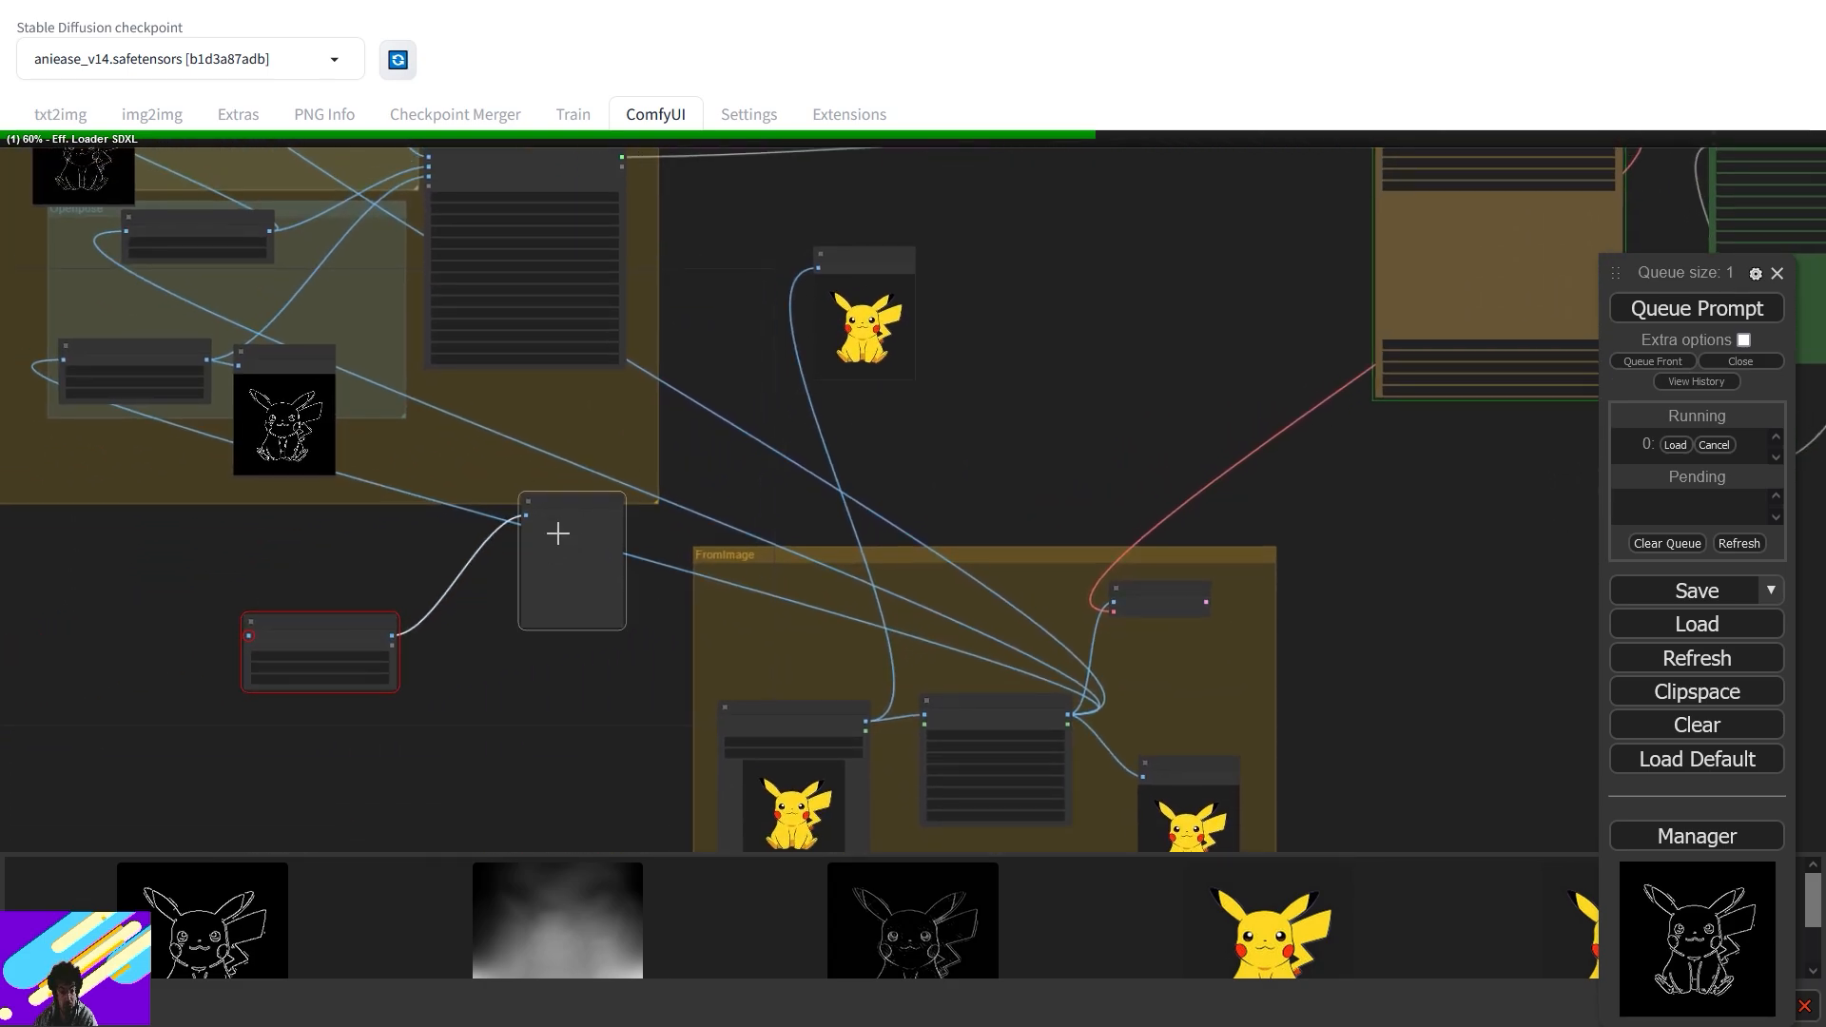
left_click_drag(565, 521, 497, 627)
- Pan over the loader, prompt boxes, KSampler and Seed nodes while the Pikachu renders
left_click_drag(1041, 392, 766, 556)
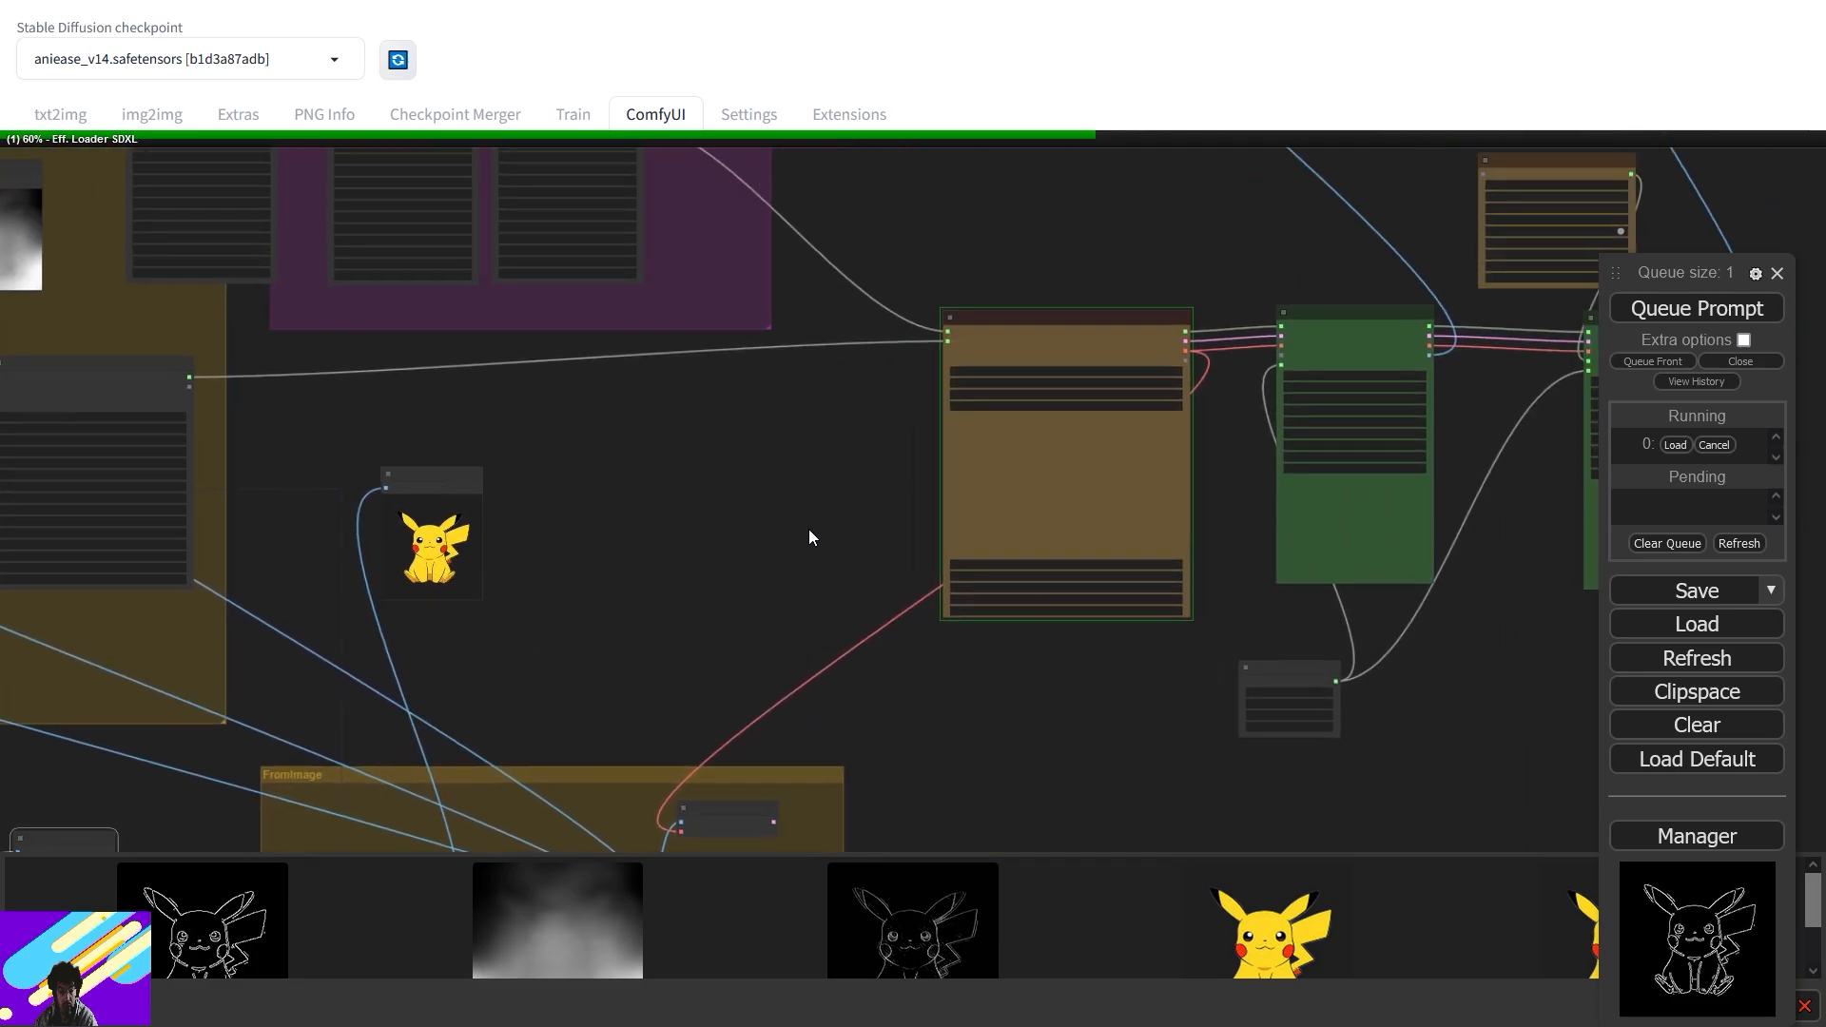
scroll(1105, 412, "up", 5)
left_click_drag(1270, 482, 849, 526)
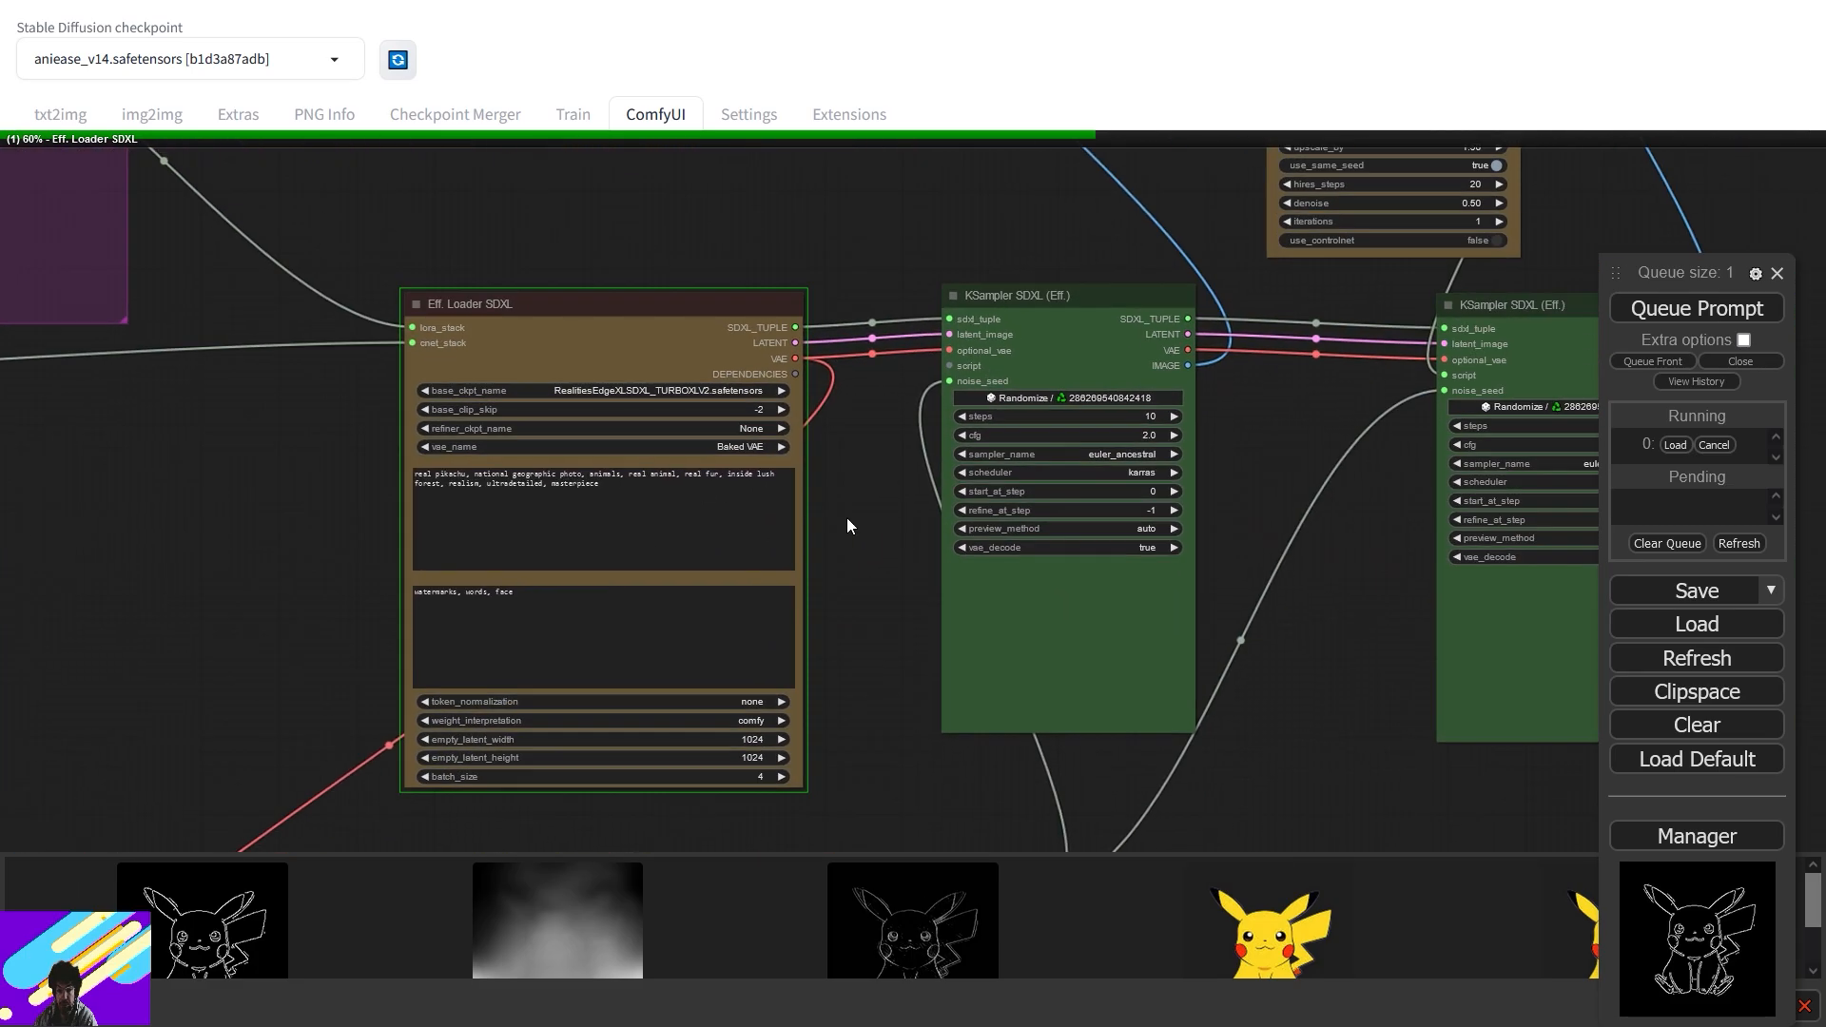
scroll(849, 528, "up", 10)
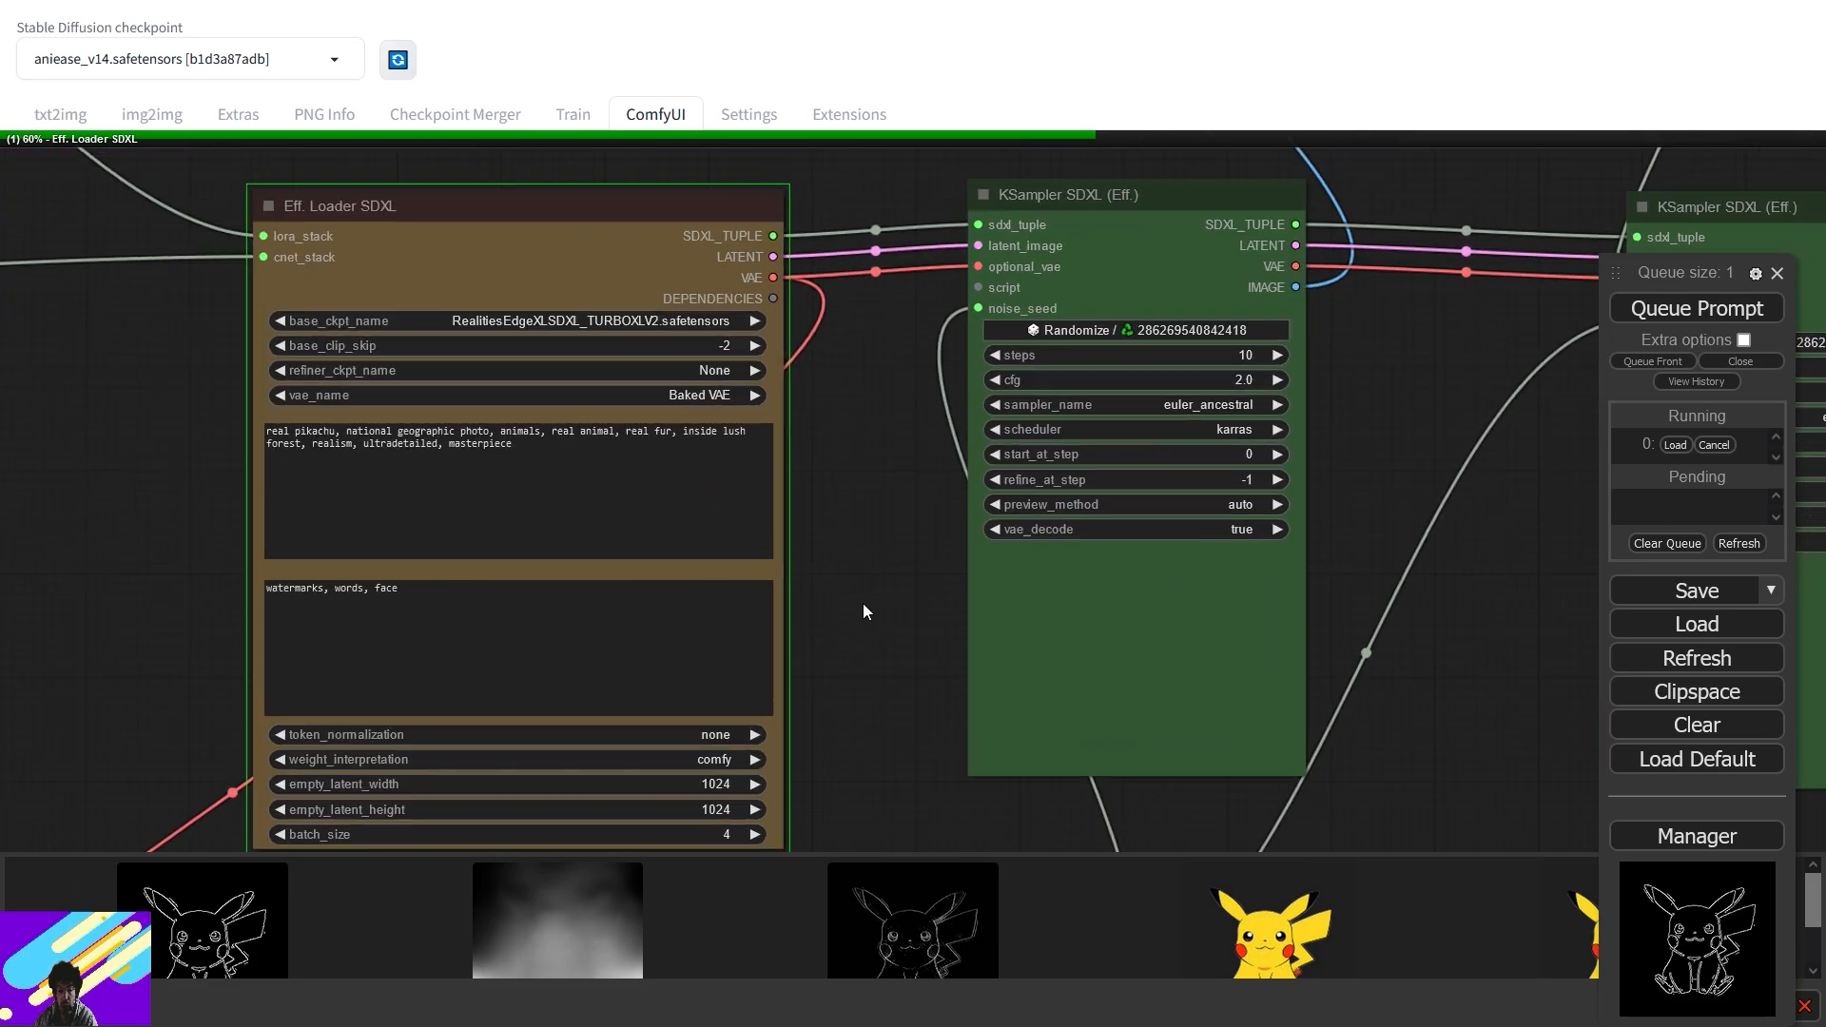
left_click_drag(1278, 559, 1559, 548)
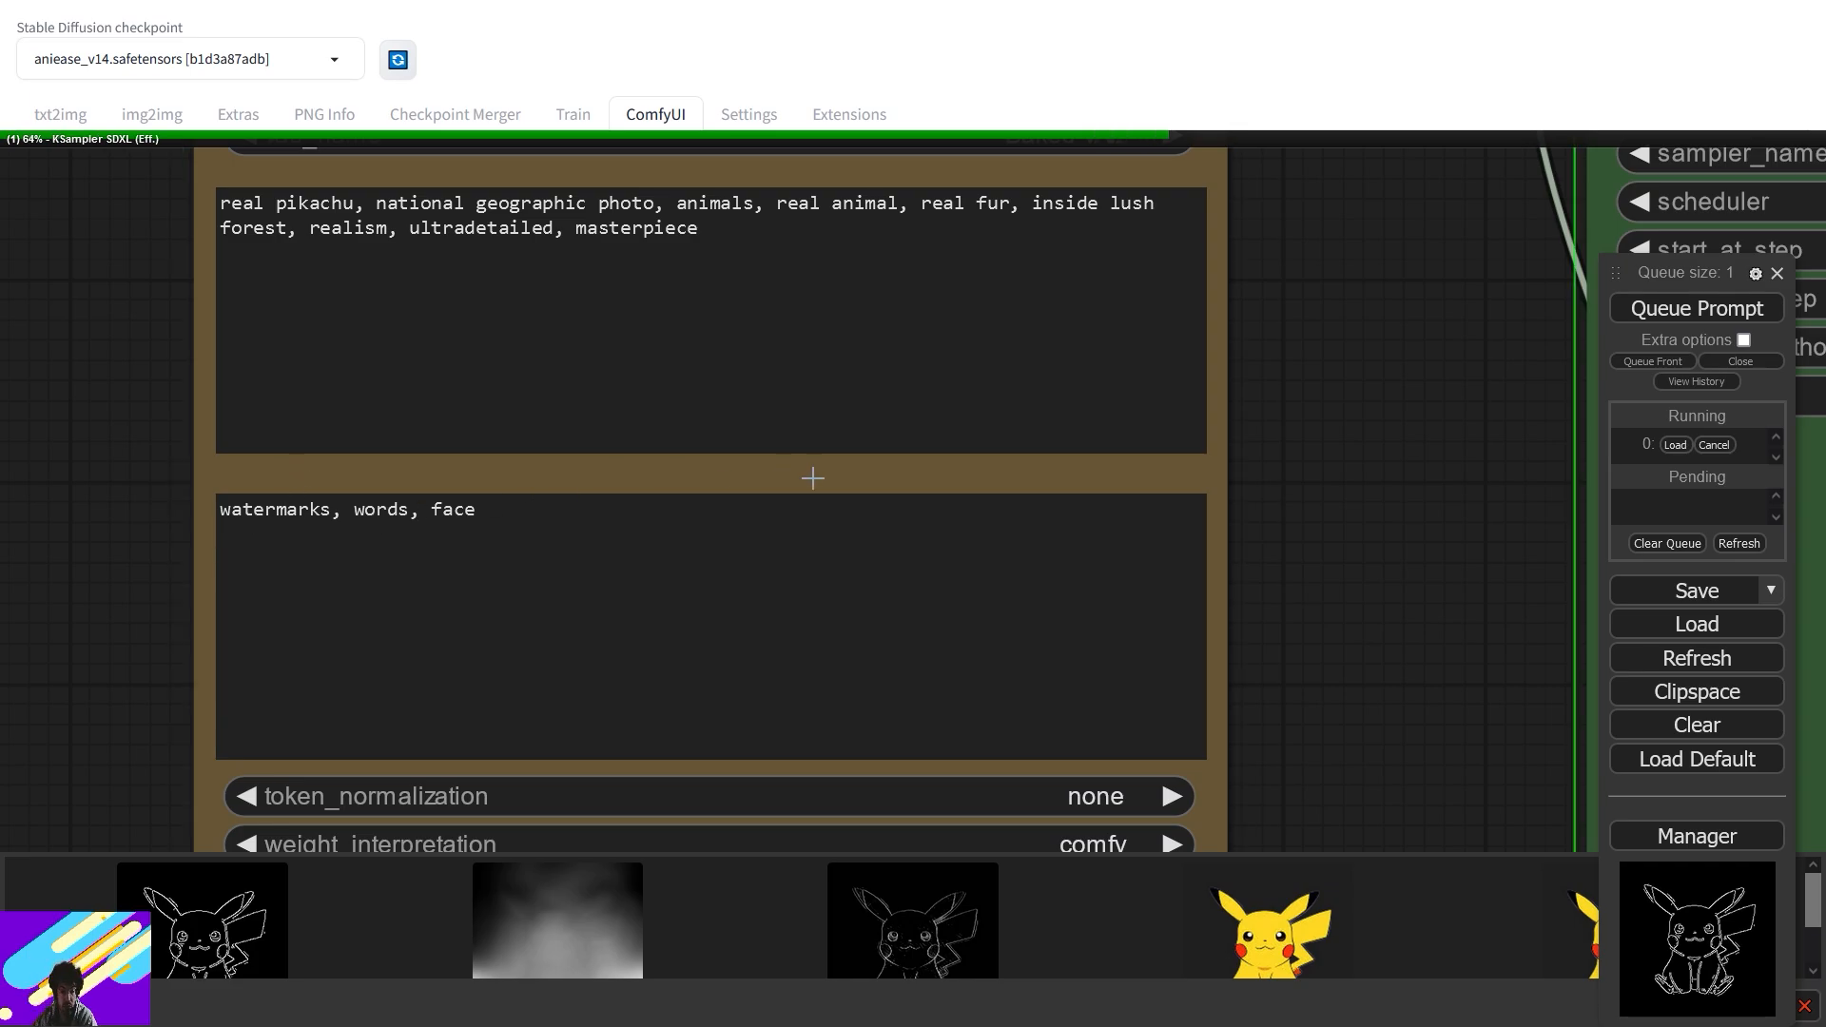
scroll(1310, 565, "down", 3)
left_click_drag(1376, 547, 651, 612)
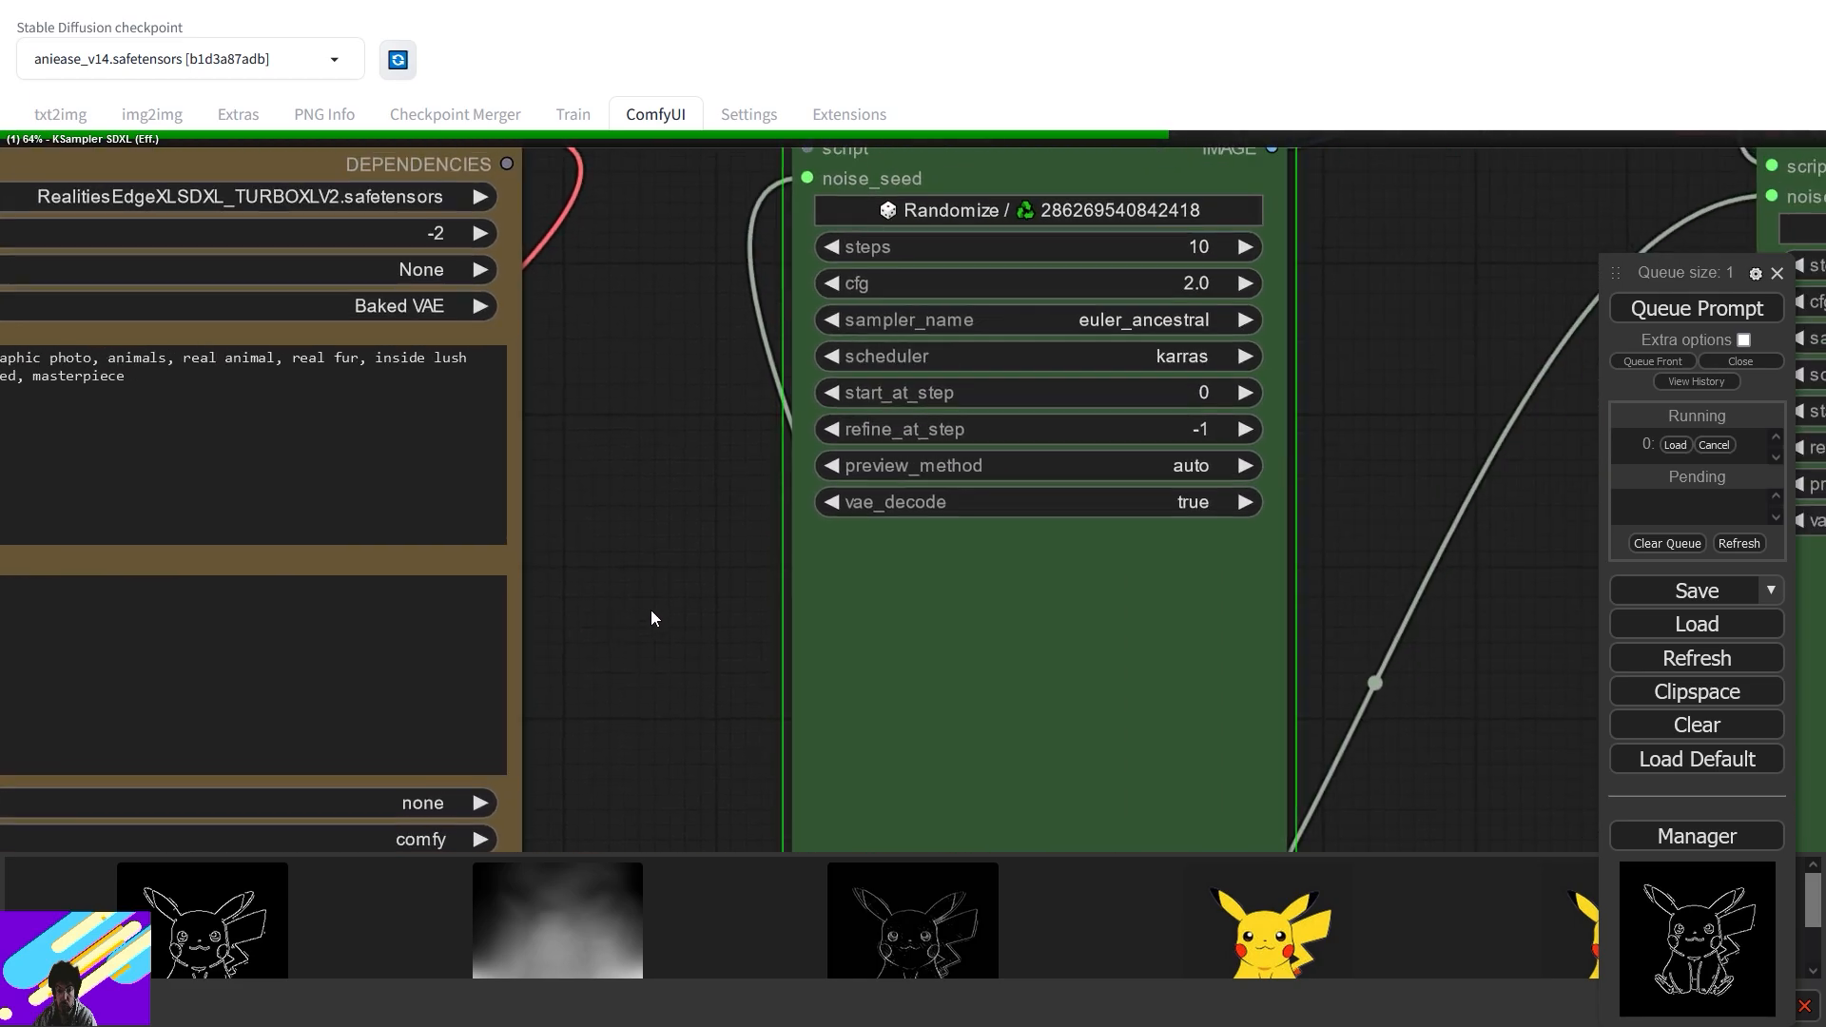
scroll(655, 608, "down", 7)
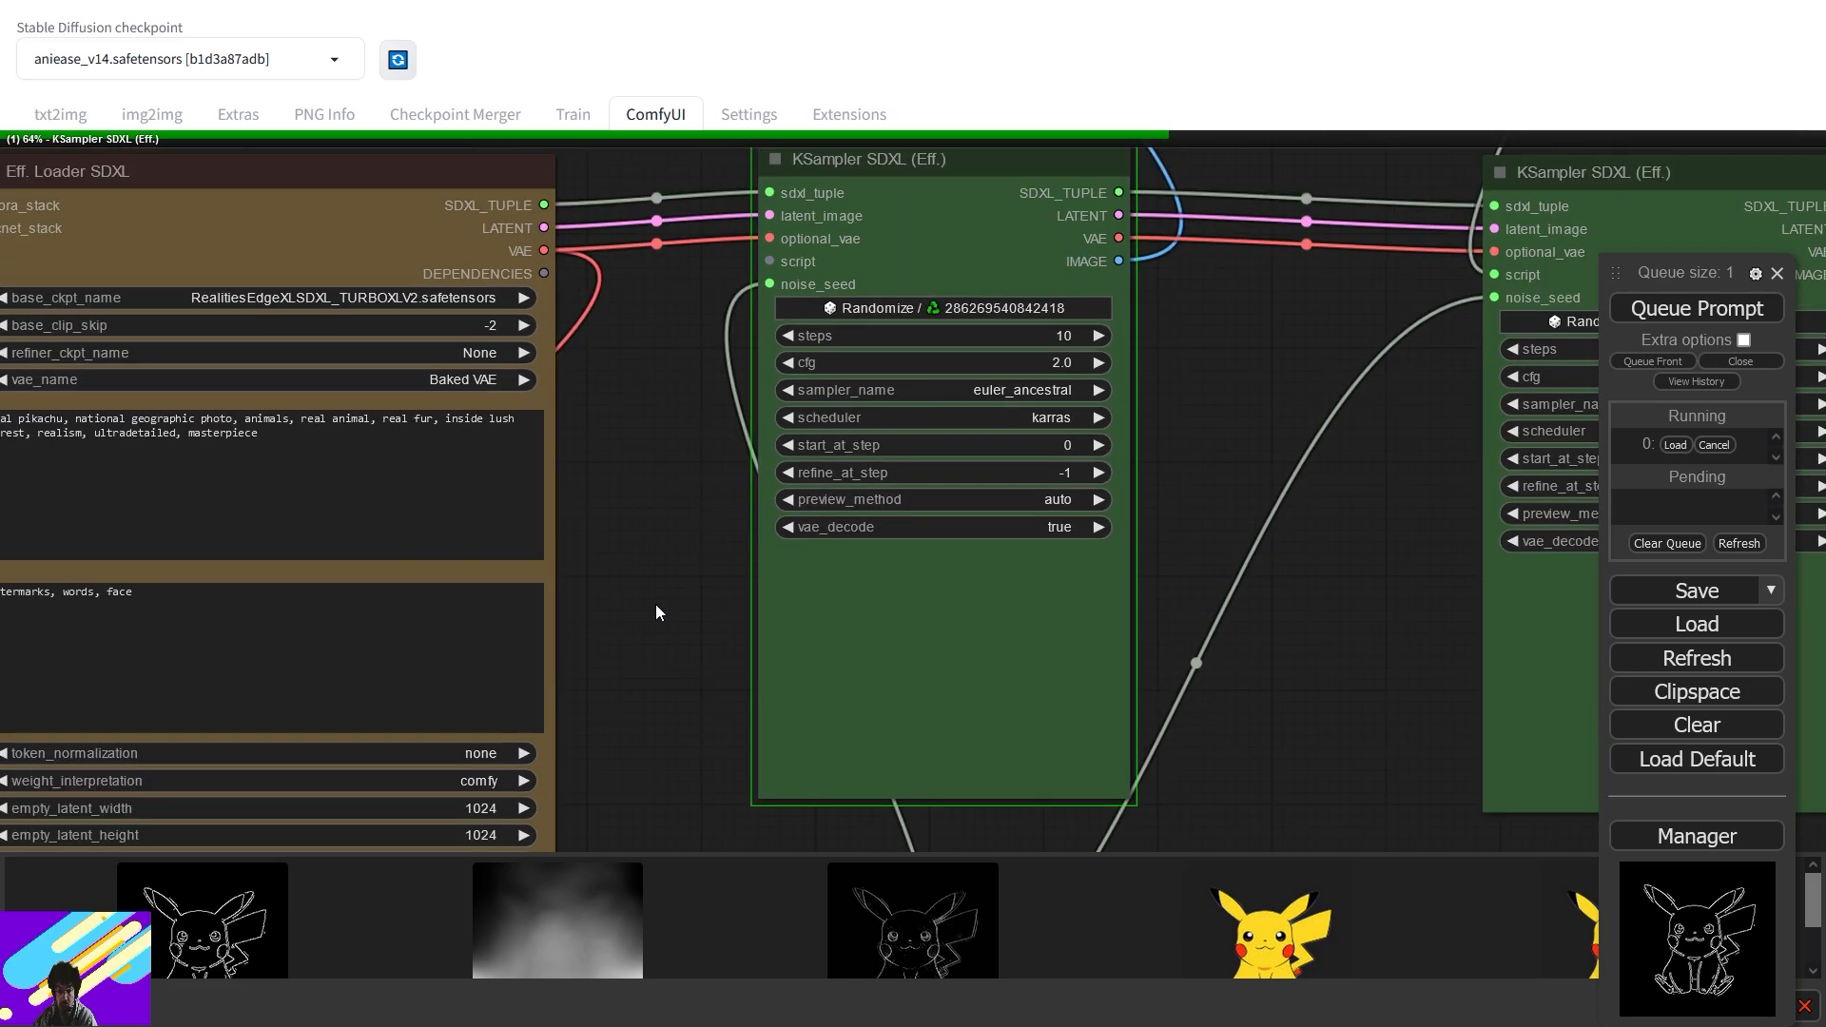
scroll(683, 676, "up", 1)
left_click_drag(683, 676, 830, 391)
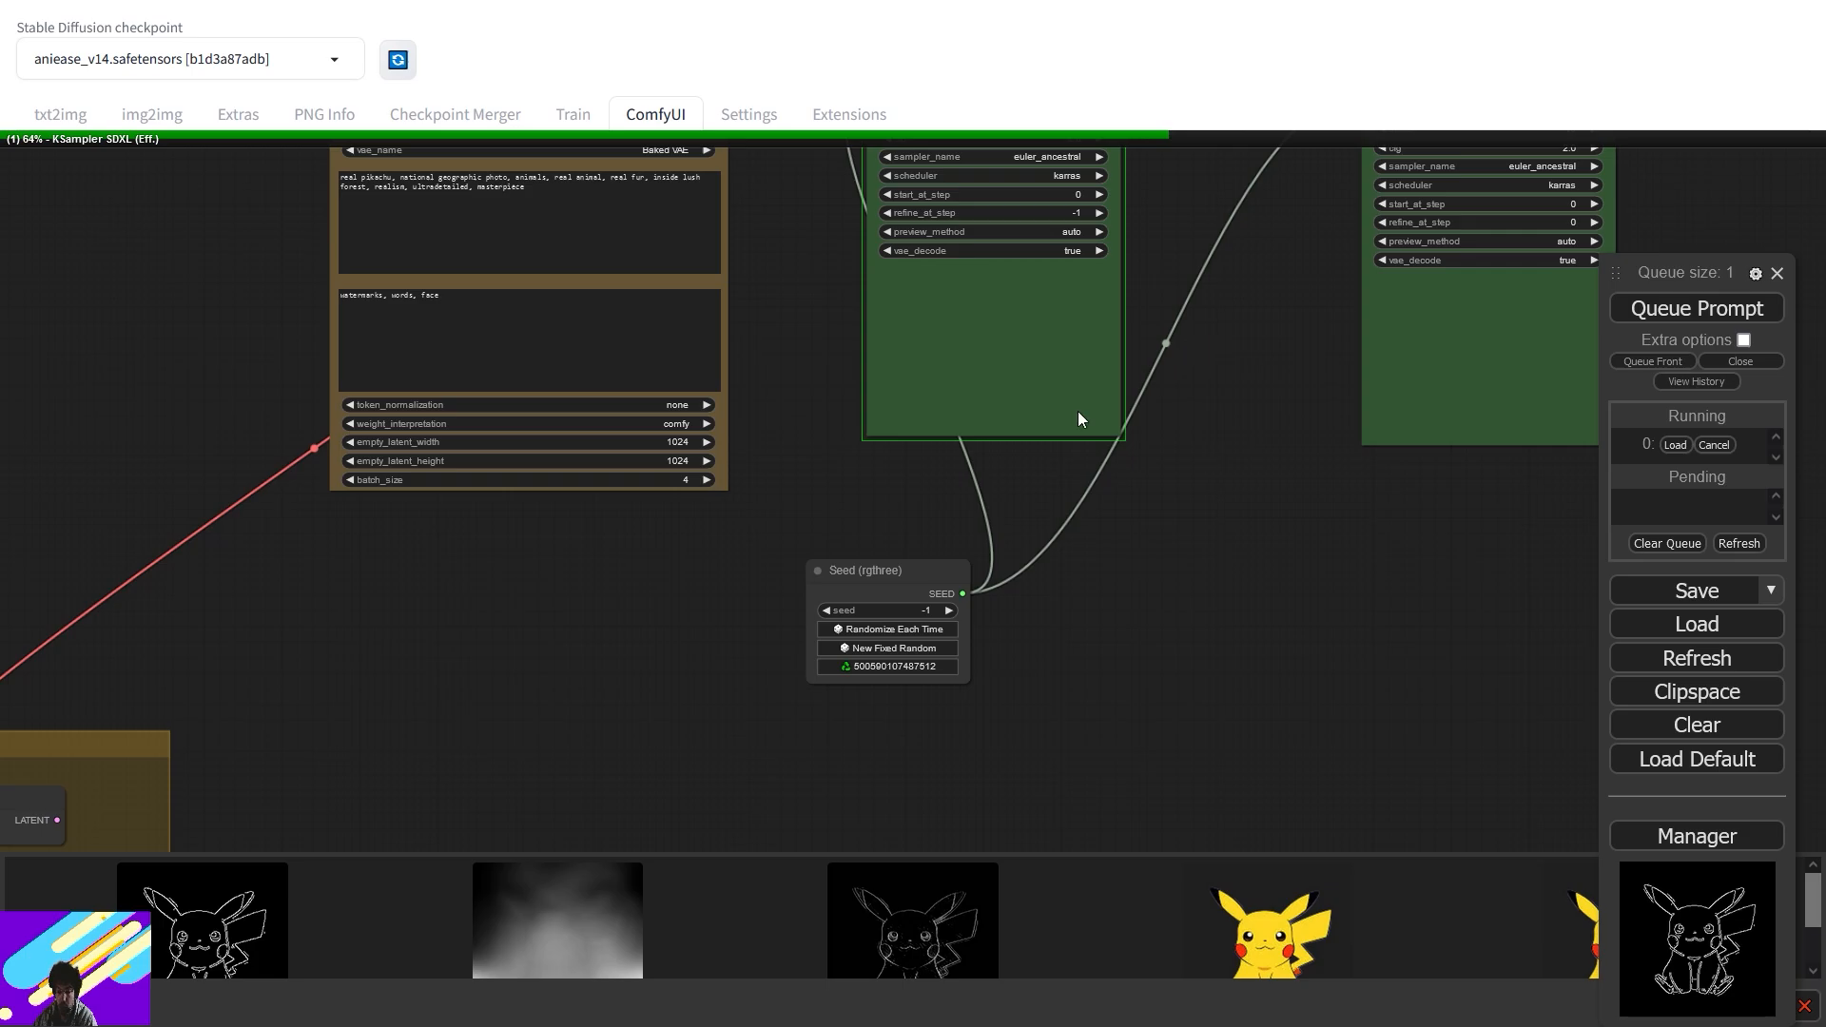
- Pan over to the ControlNet group to check the control previews
left_click_drag(418, 649, 1096, 824)
left_click_drag(470, 525, 1253, 725)
scroll(713, 532, "down", 1)
left_click_drag(767, 558, 1479, 677)
scroll(1124, 445, "up", 4)
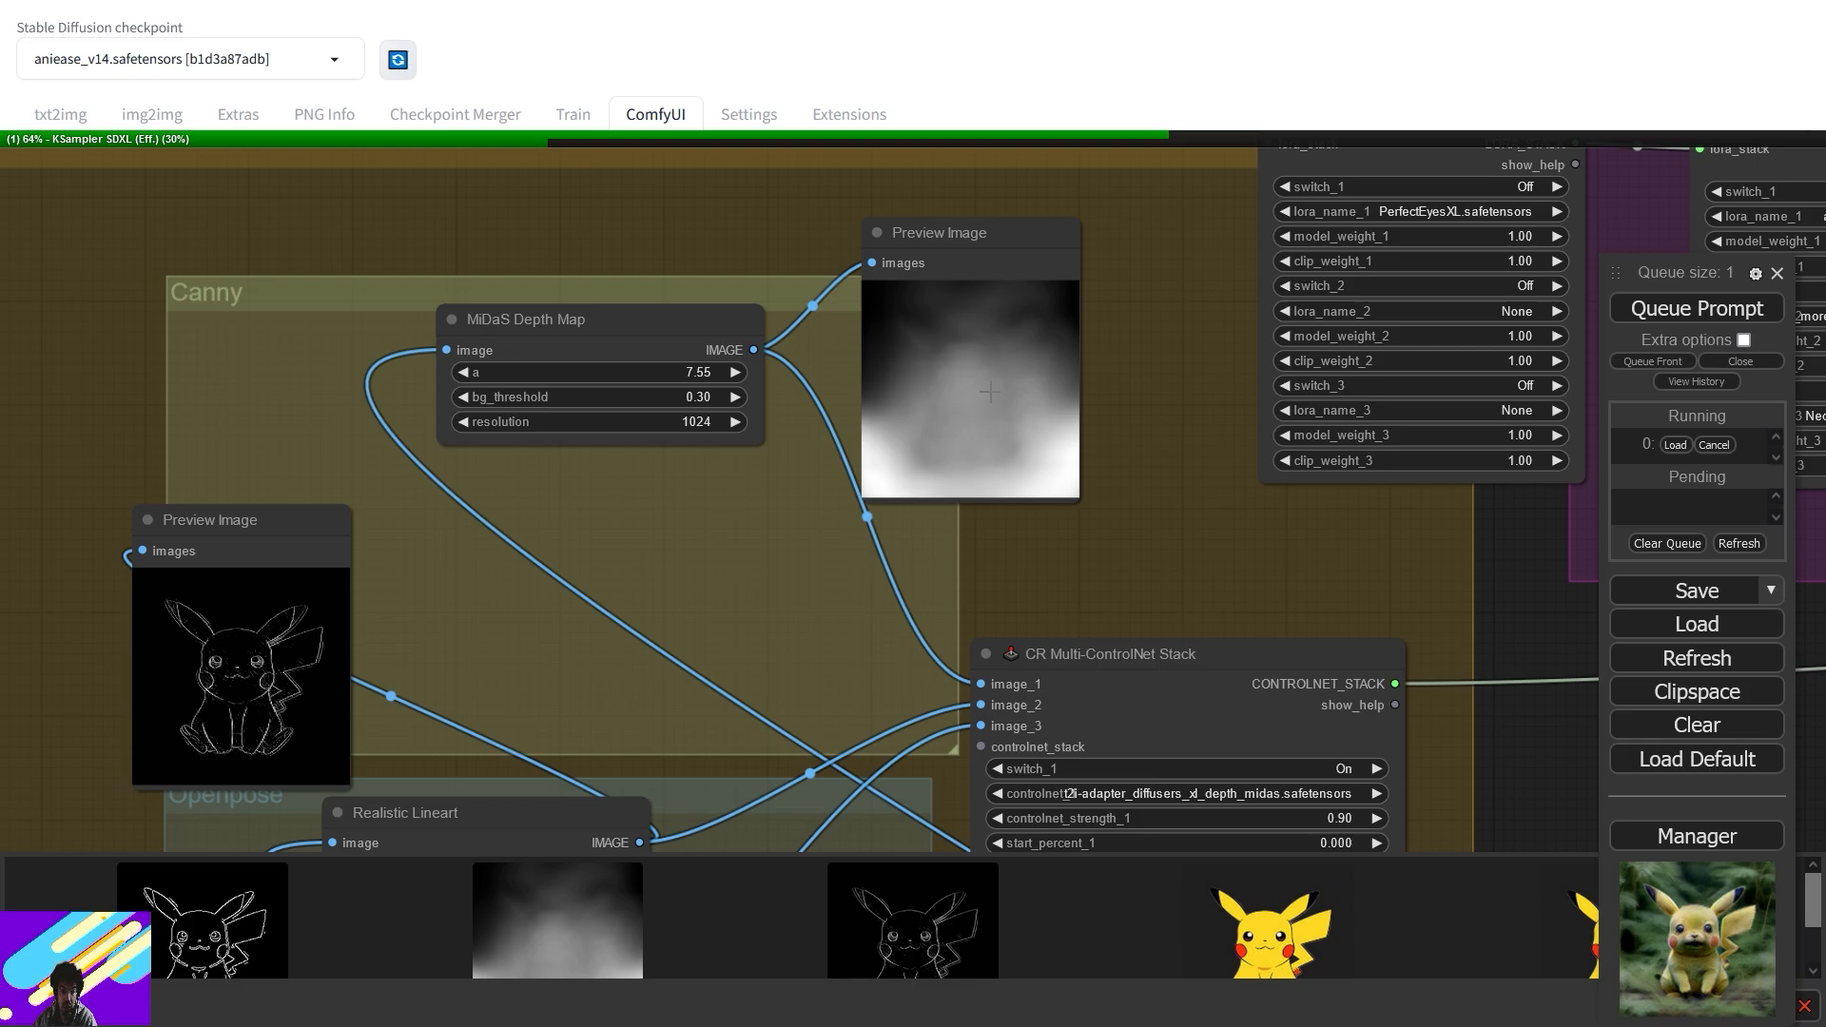
- Pan past the ControlNet stack, lineart and Canny previews to the loader and sampler nodes
scroll(991, 392, "up", 4)
scroll(1003, 542, "down", 2)
left_click_drag(914, 844, 901, 391)
left_click_drag(873, 505, 1294, 430)
left_click_drag(931, 323, 961, 458)
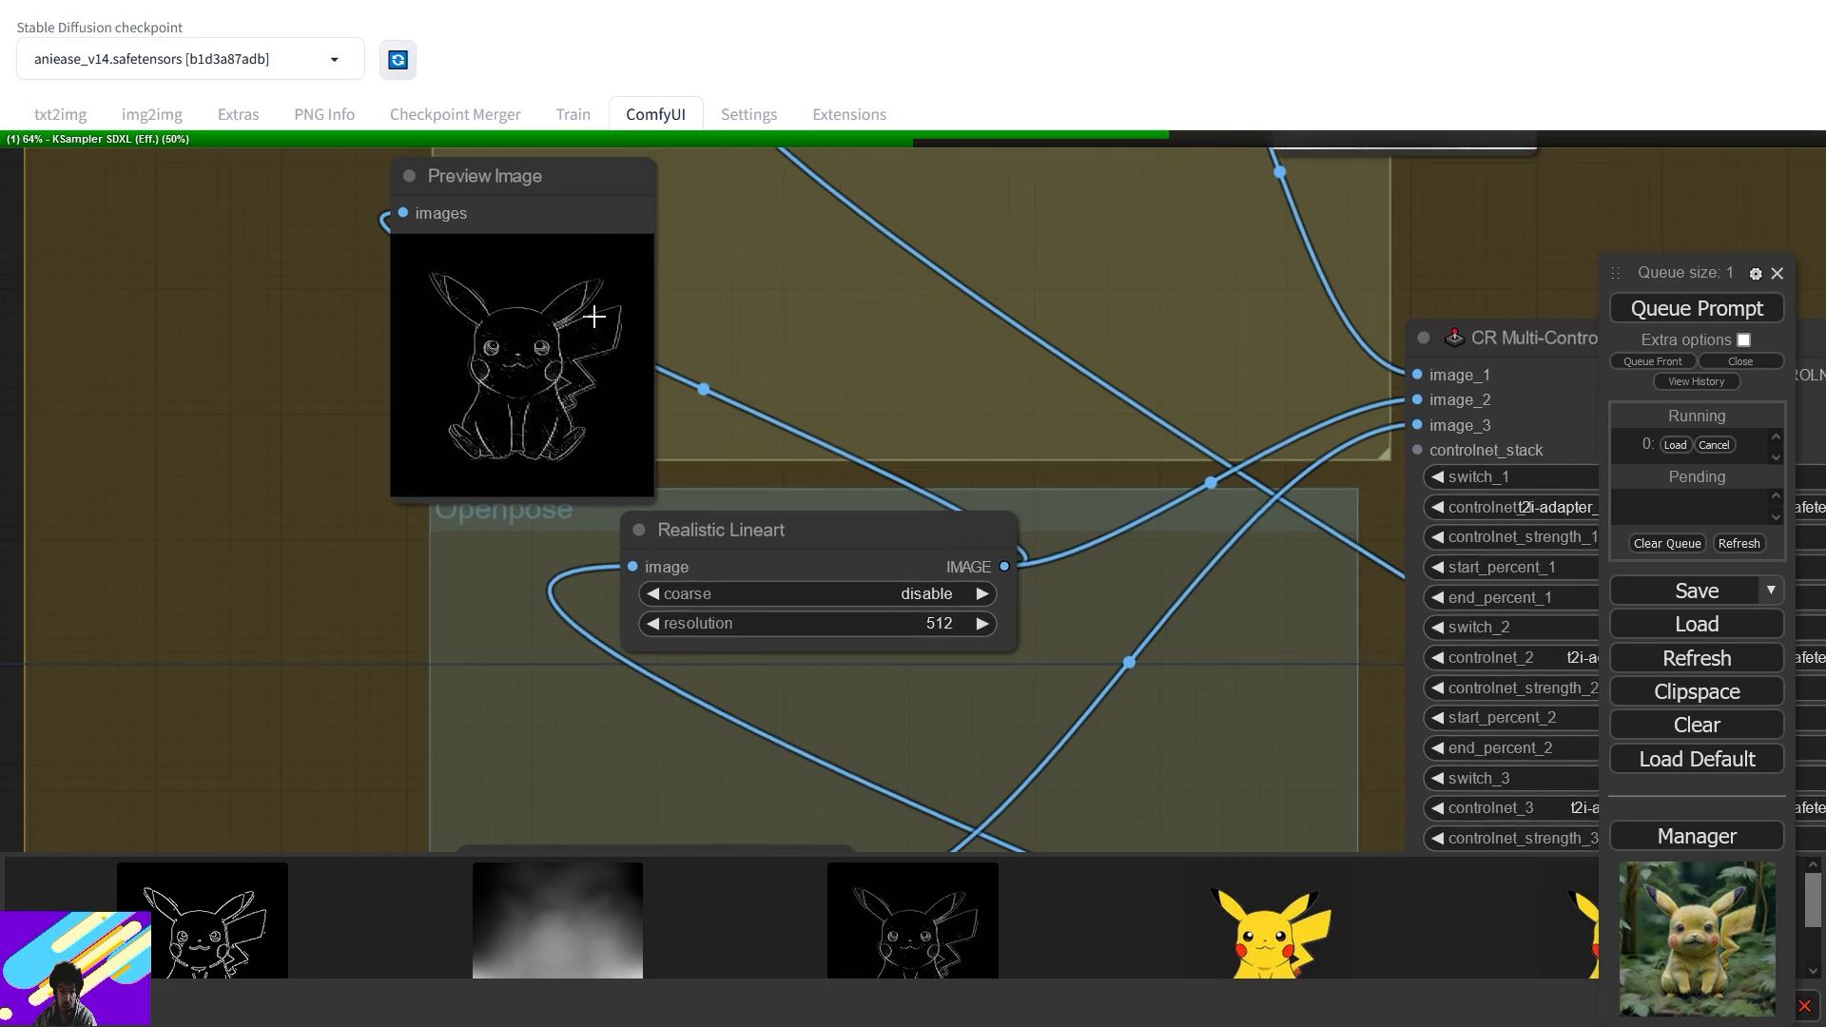
left_click_drag(981, 634, 894, 197)
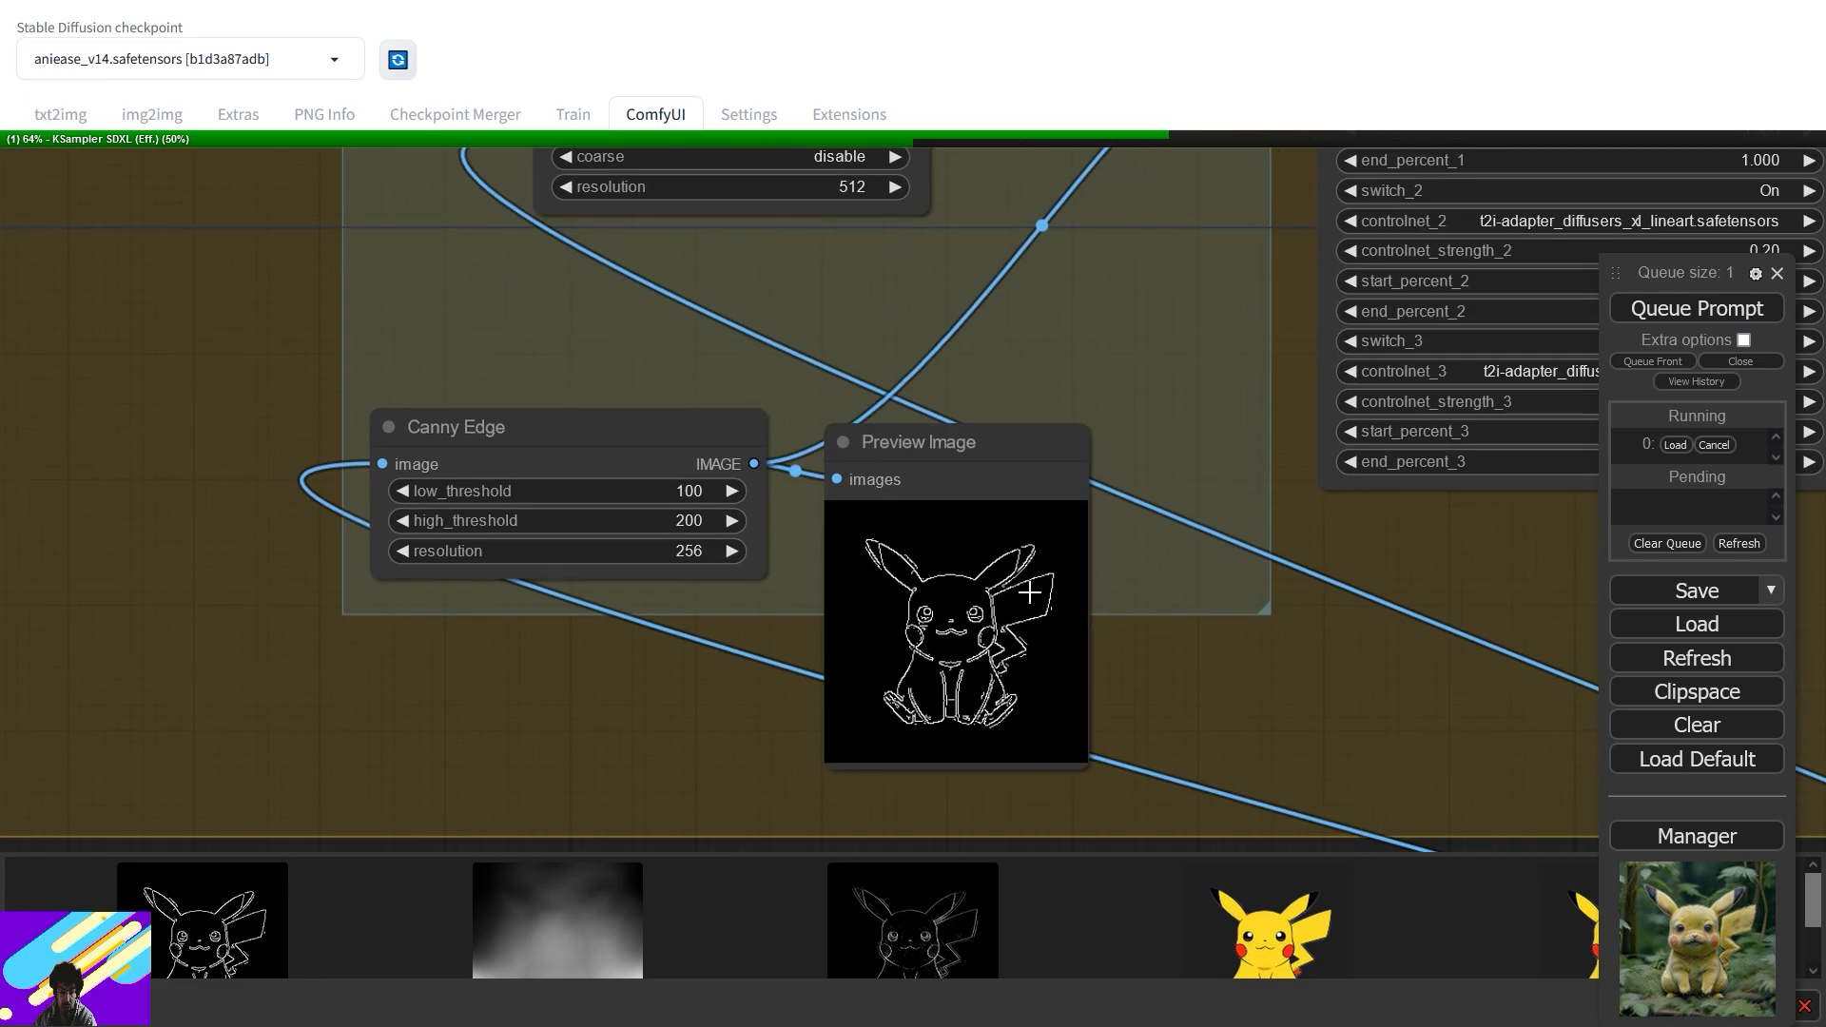
left_click_drag(1282, 469, 406, 554)
left_click_drag(1131, 555, 481, 720)
left_click_drag(1190, 503, 217, 753)
scroll(738, 532, "down", 4)
left_click_drag(950, 335, 139, 565)
left_click_drag(1015, 478, 1028, 799)
- Move the first Preview Image node up and right and enlarge it
left_click_drag(966, 562, 1109, 715)
scroll(1101, 632, "down", 4)
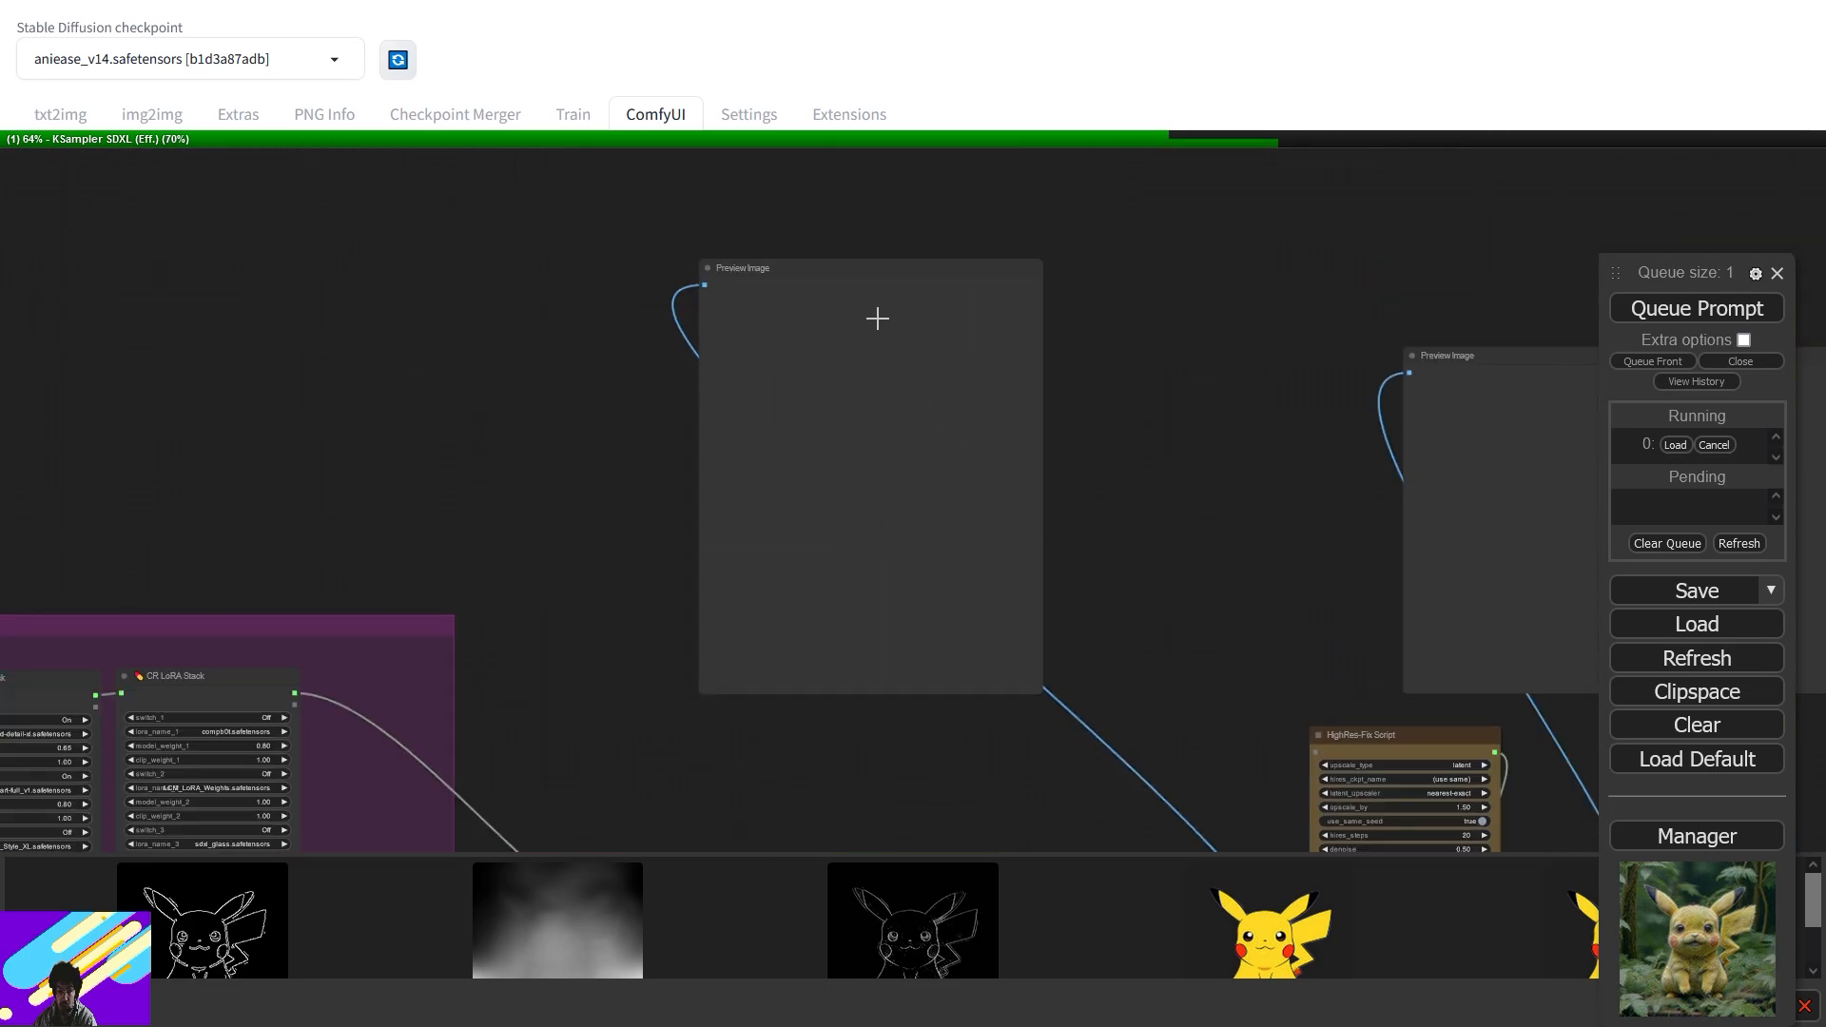
left_click_drag(876, 262, 1056, 237)
left_click_drag(1215, 669, 1286, 697)
- Move the second Preview Image node up and left, resize it, and pan to Save Image
left_click_drag(1304, 583, 783, 608)
left_click_drag(1199, 384, 1121, 267)
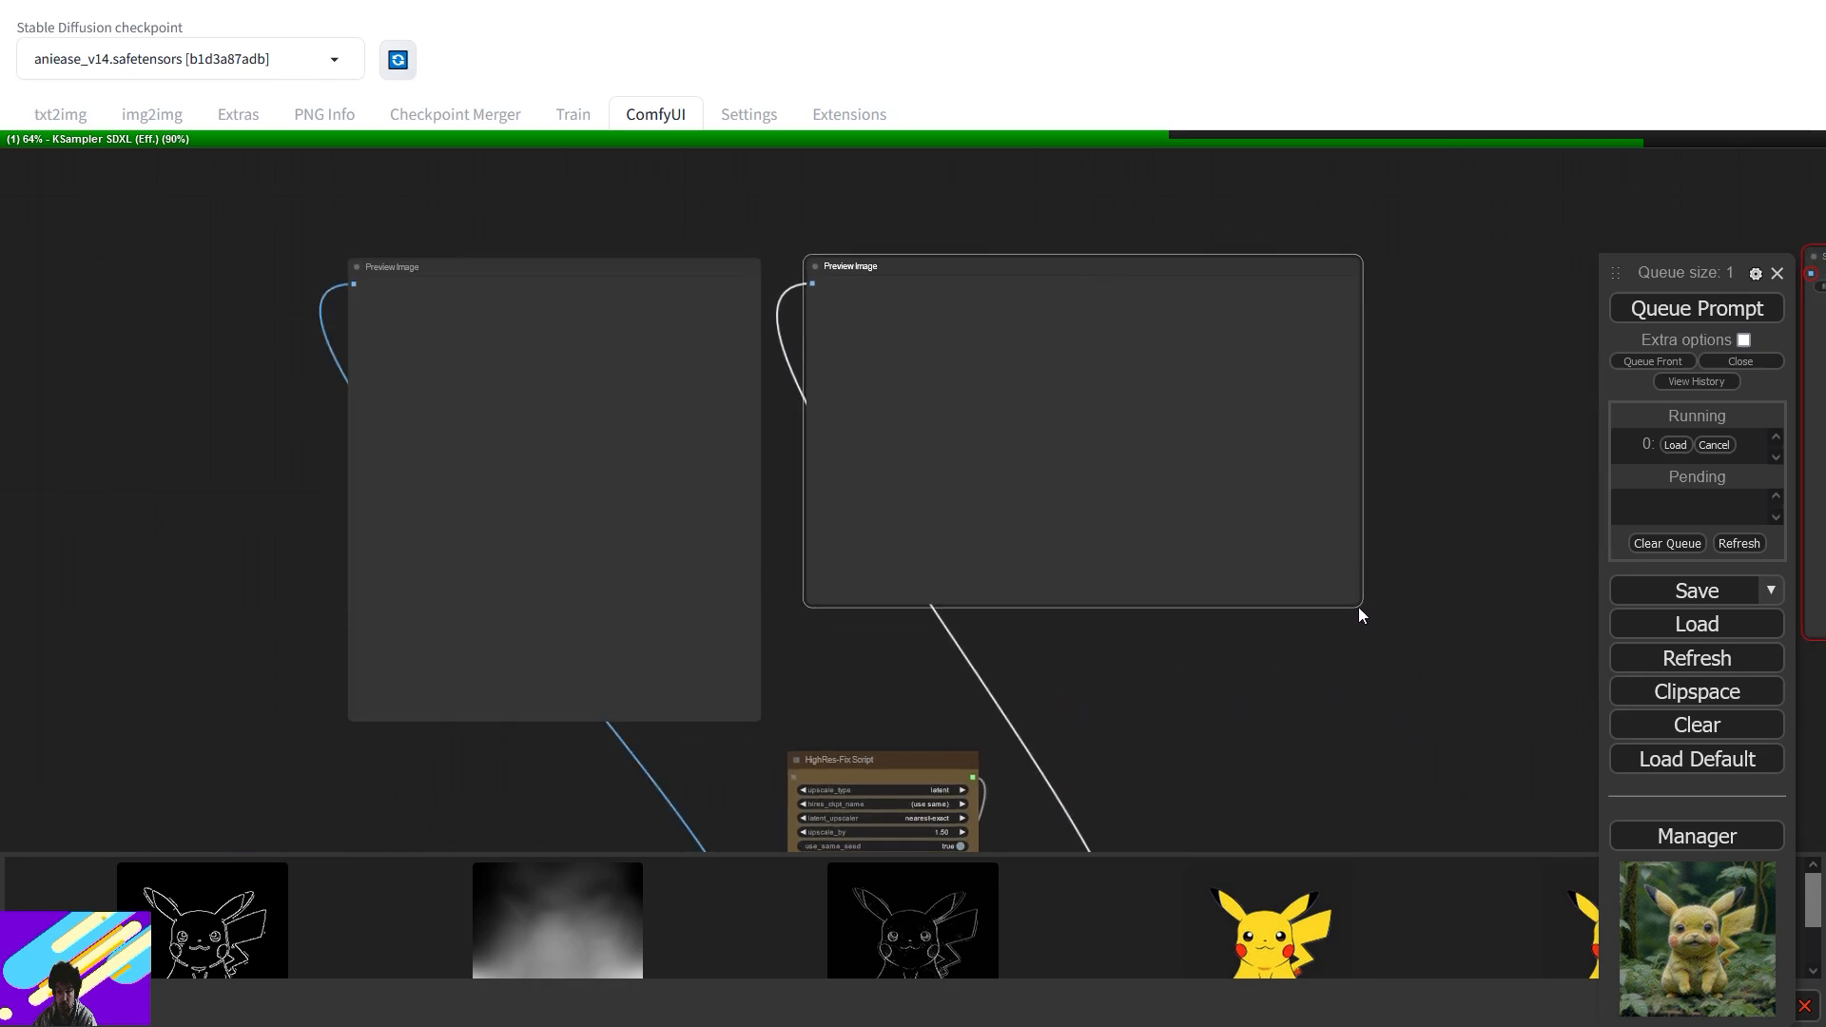
left_click_drag(1358, 609, 1207, 714)
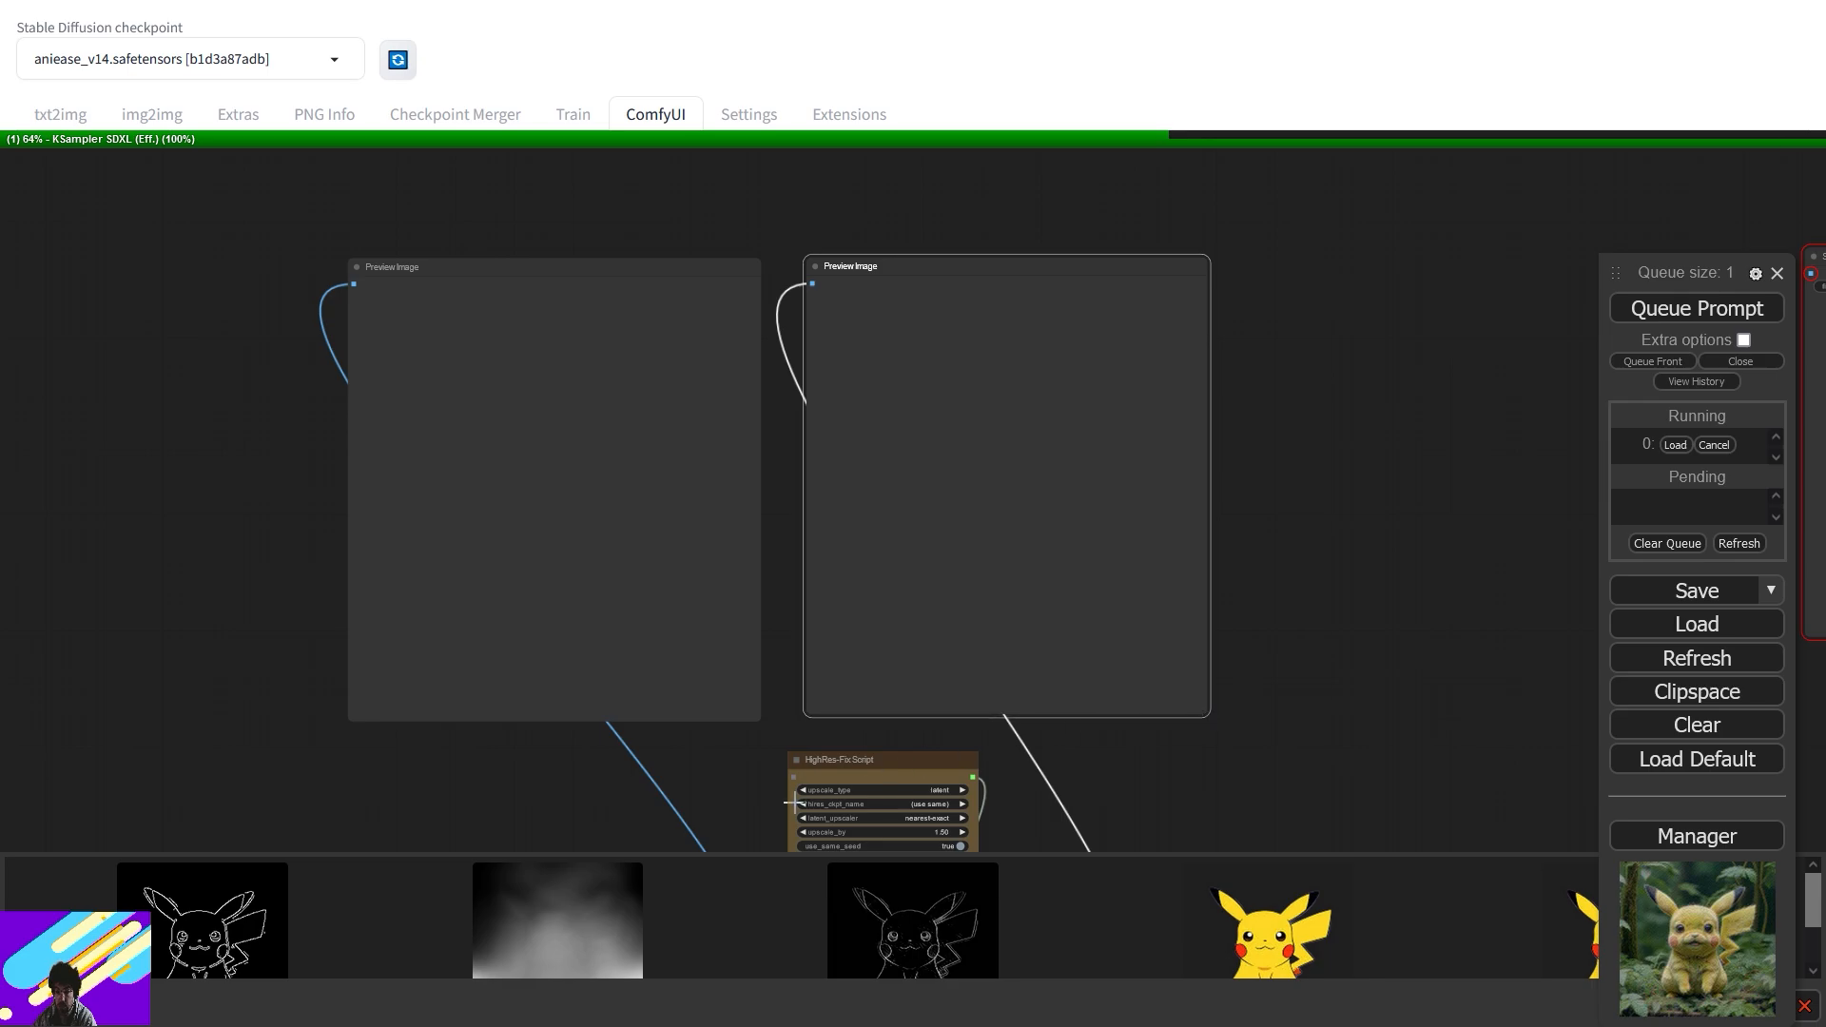
left_click_drag(1548, 415, 340, 378)
- Delete the Save Image node from the workflow
left_click(815, 385)
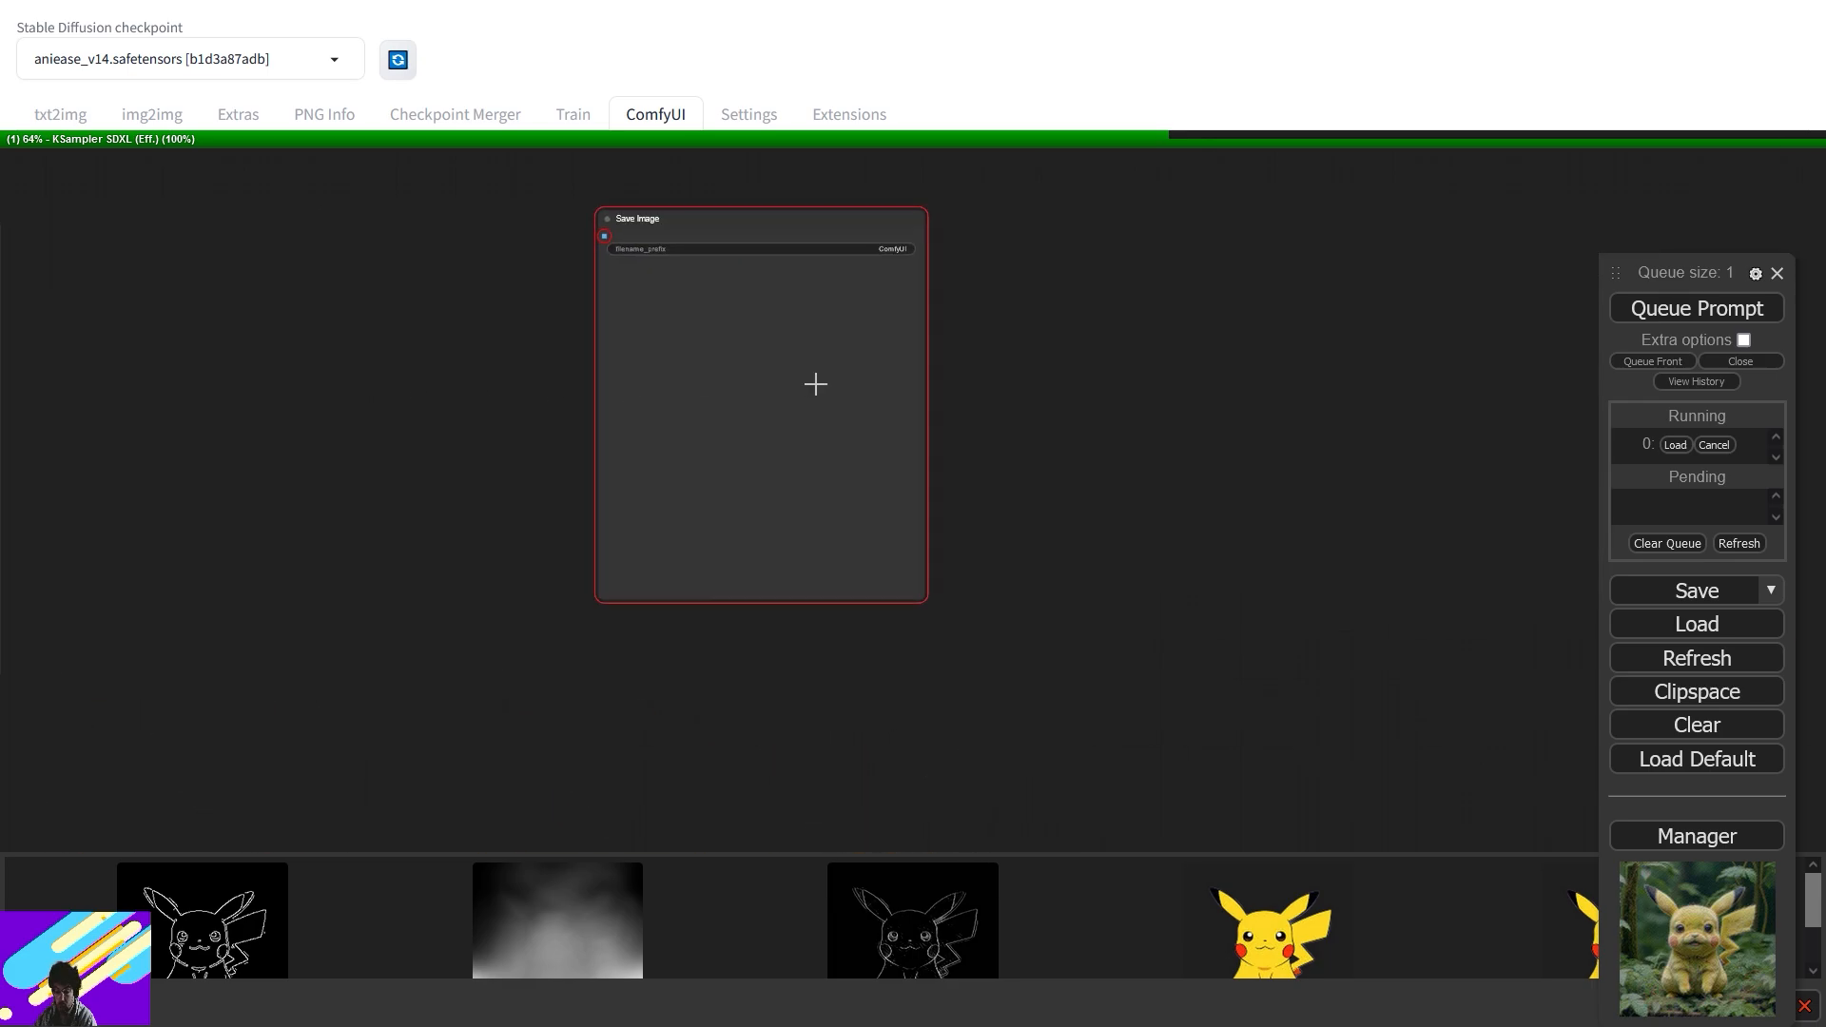
key("Delete")
left_click_drag(407, 539, 1087, 396)
left_click_drag(716, 551, 1223, 522)
- Lower the Eff. Loader SDXL batch_size from 4 to 1
left_click_drag(1117, 682, 1147, 356)
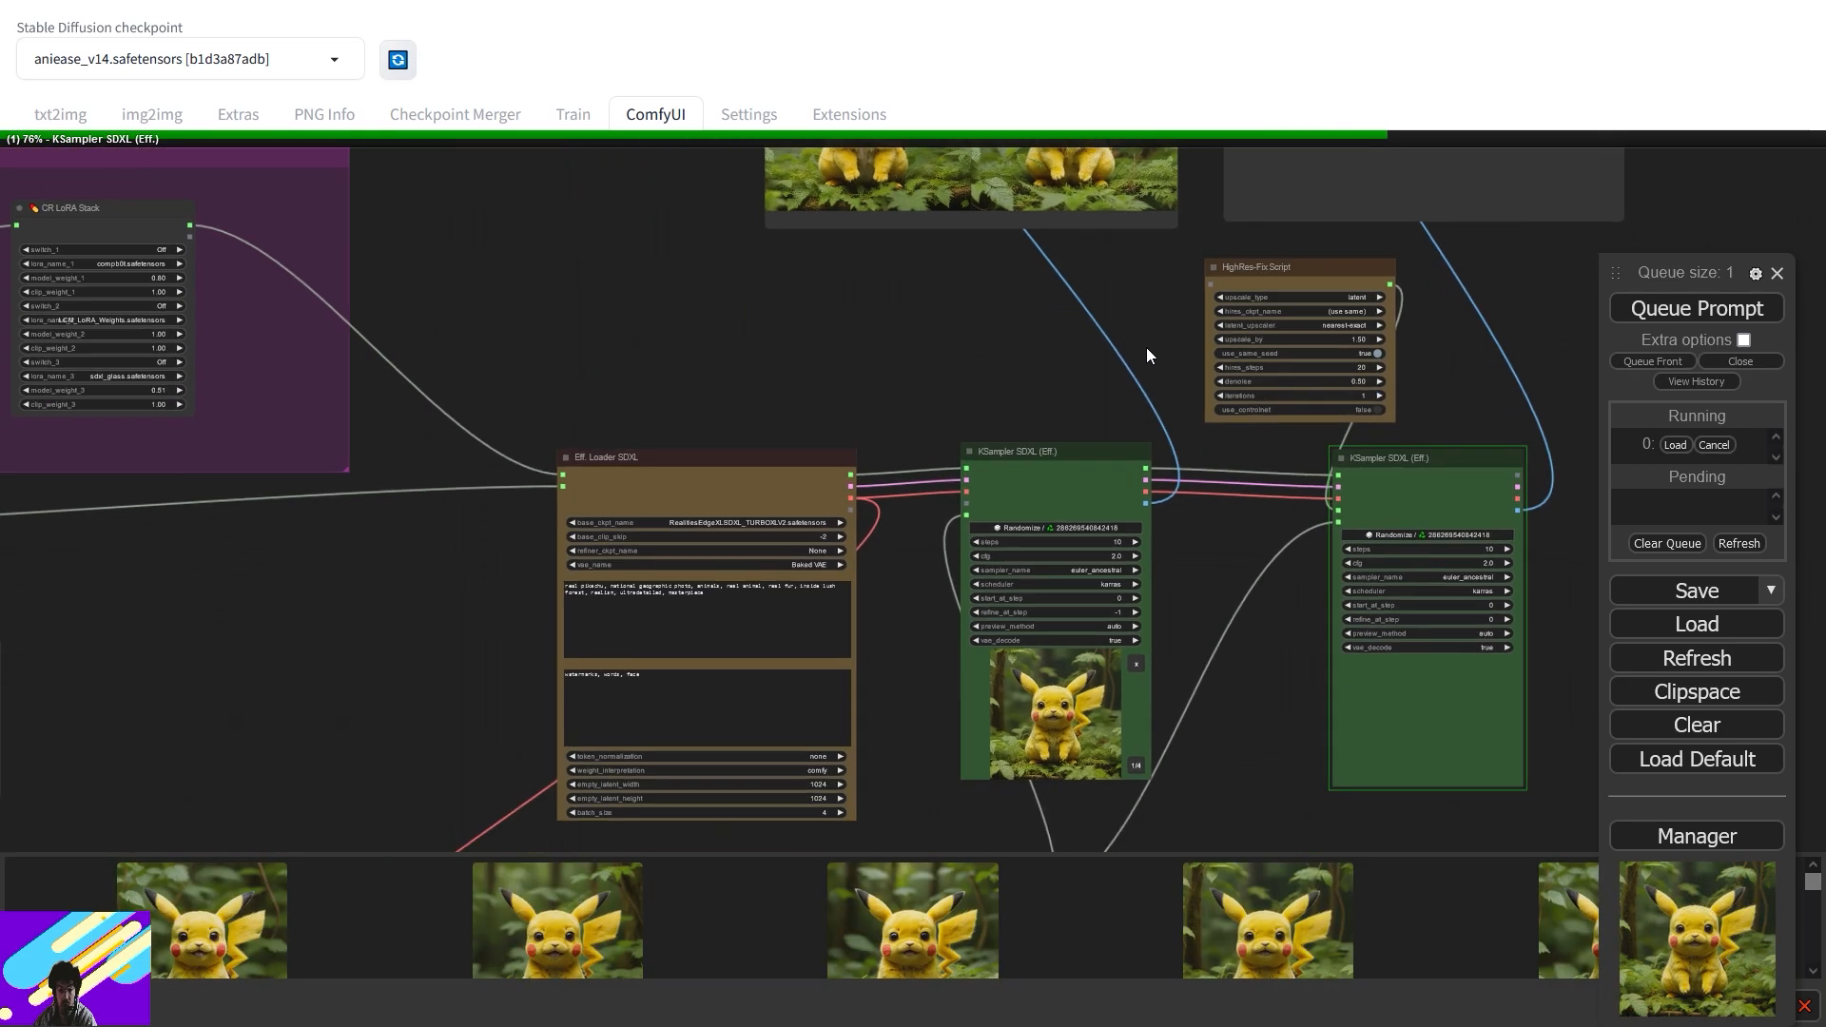
scroll(1144, 677, "up", 5)
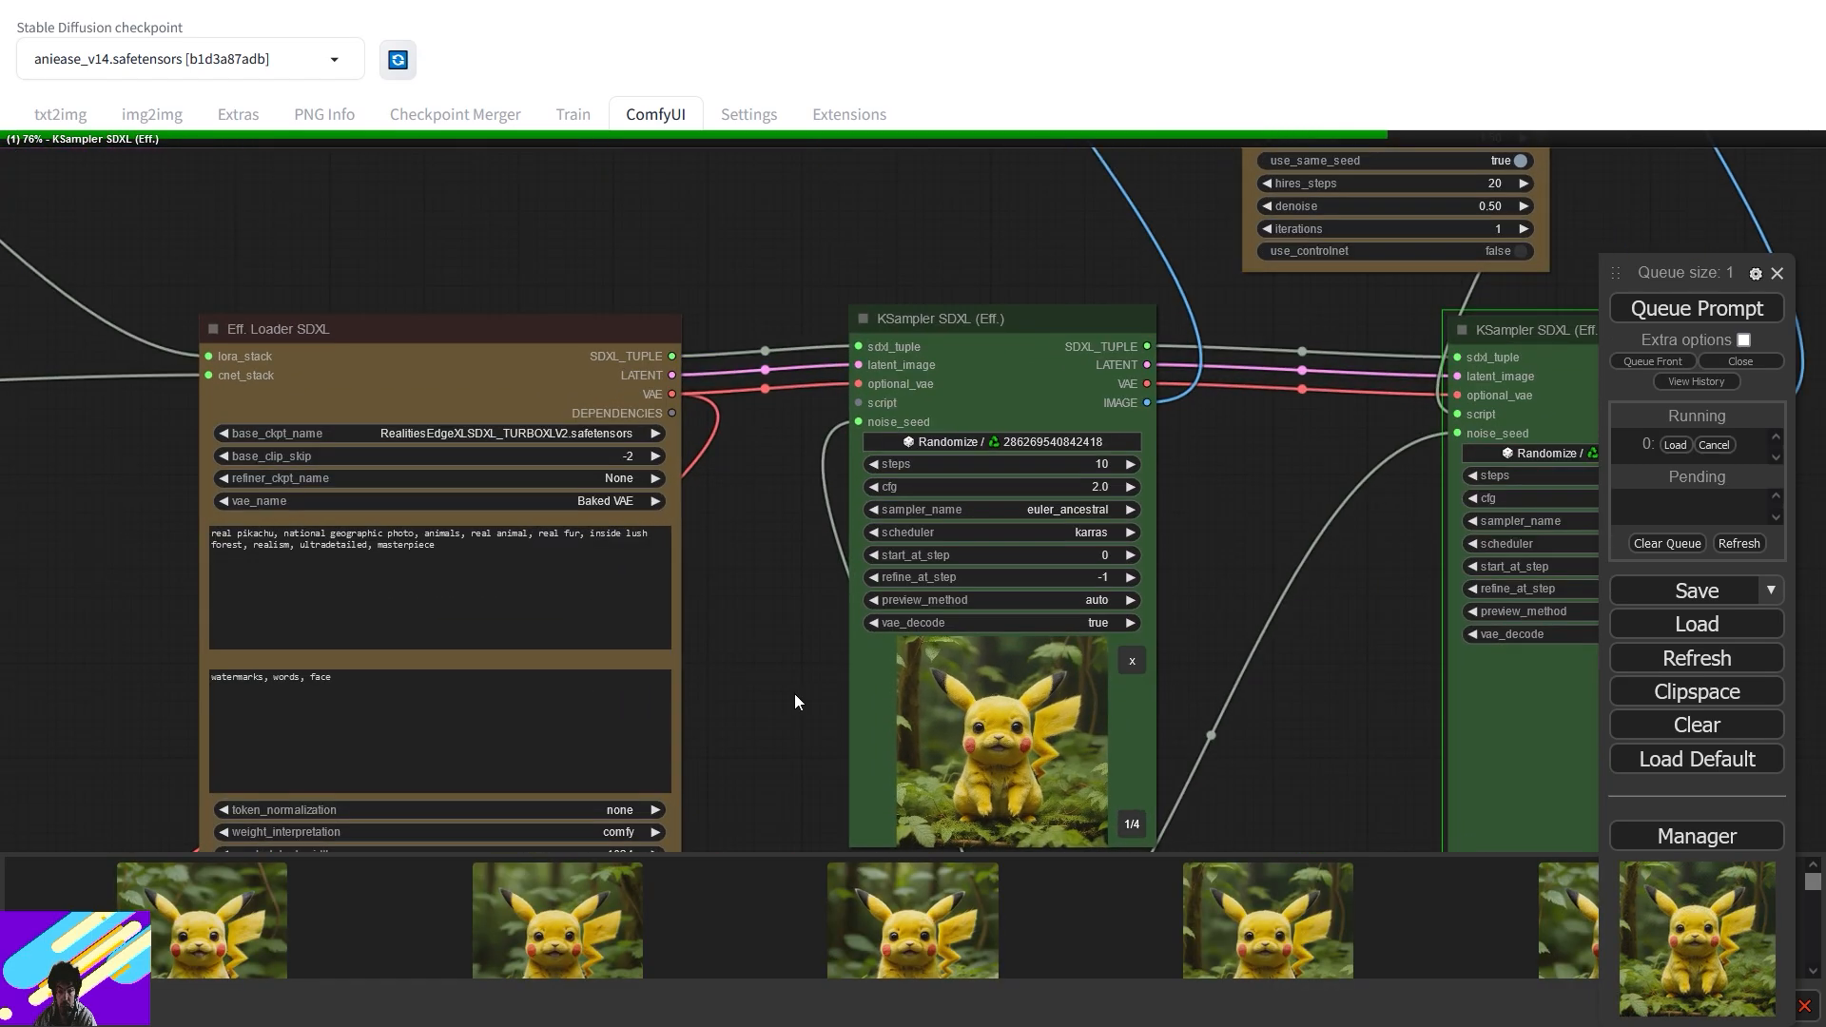
left_click_drag(818, 693, 1164, 494)
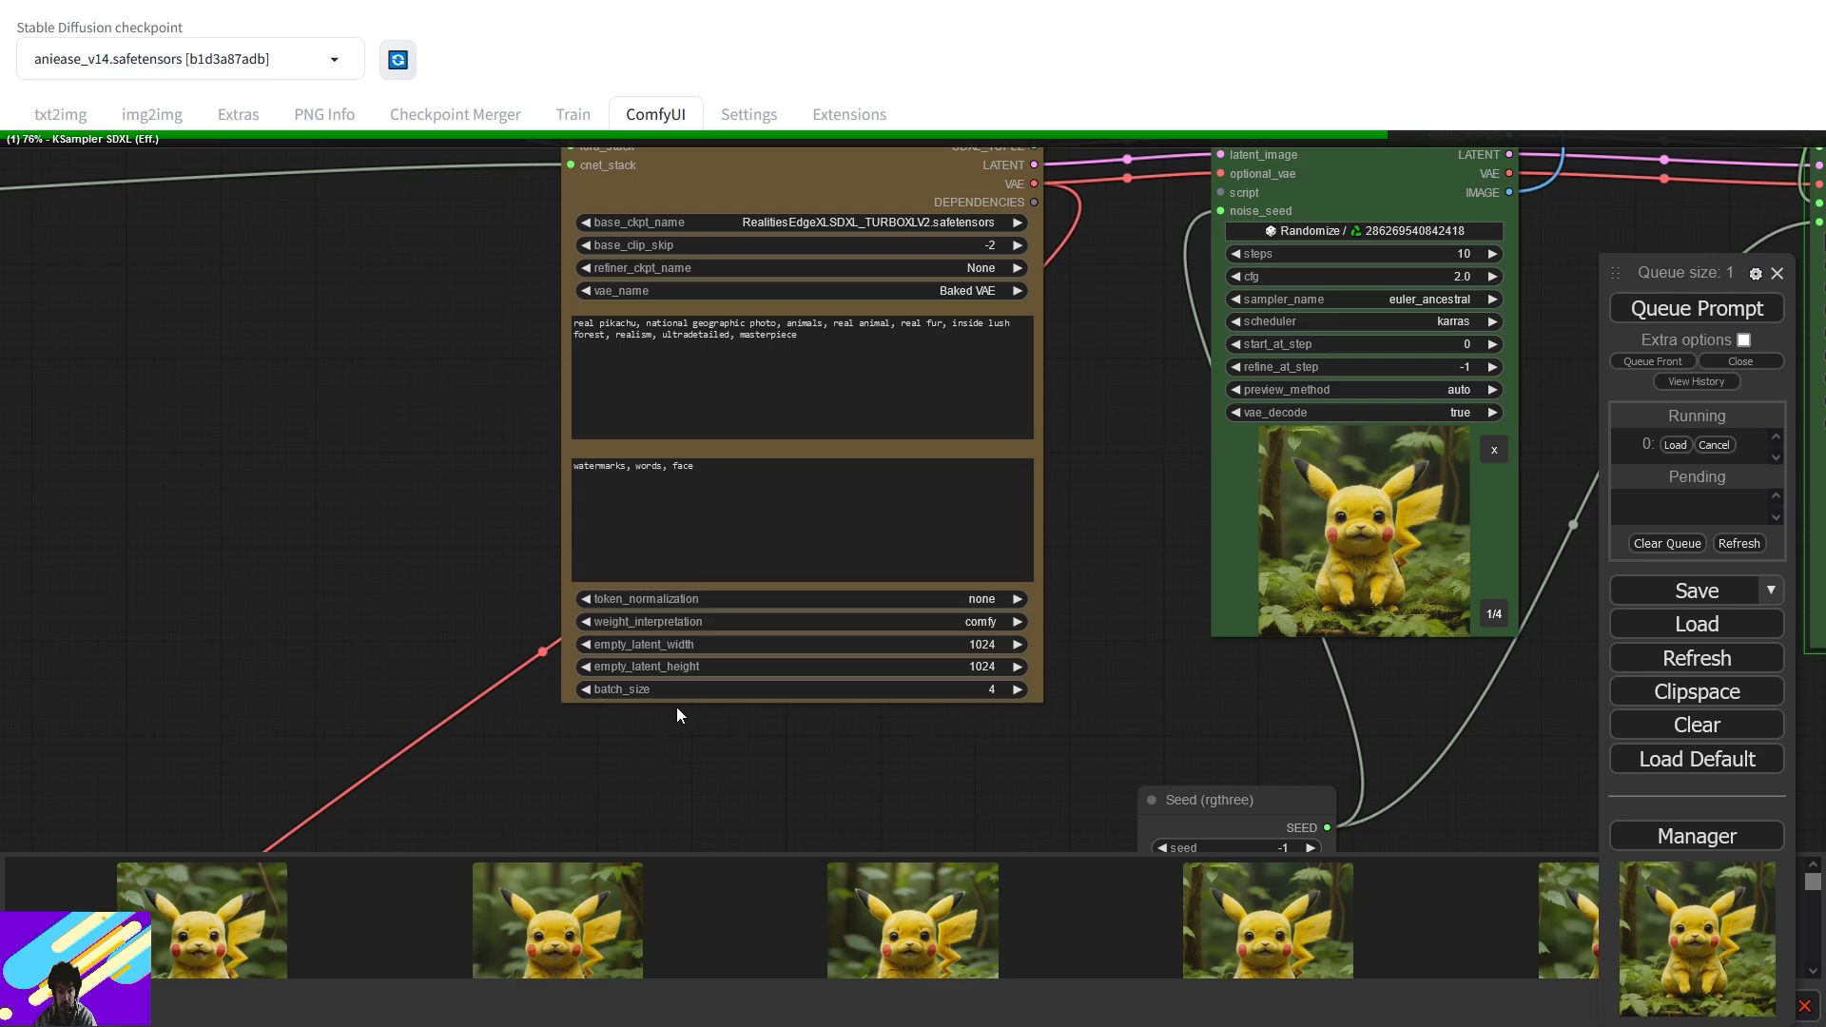
left_click(585, 690)
left_click(586, 691)
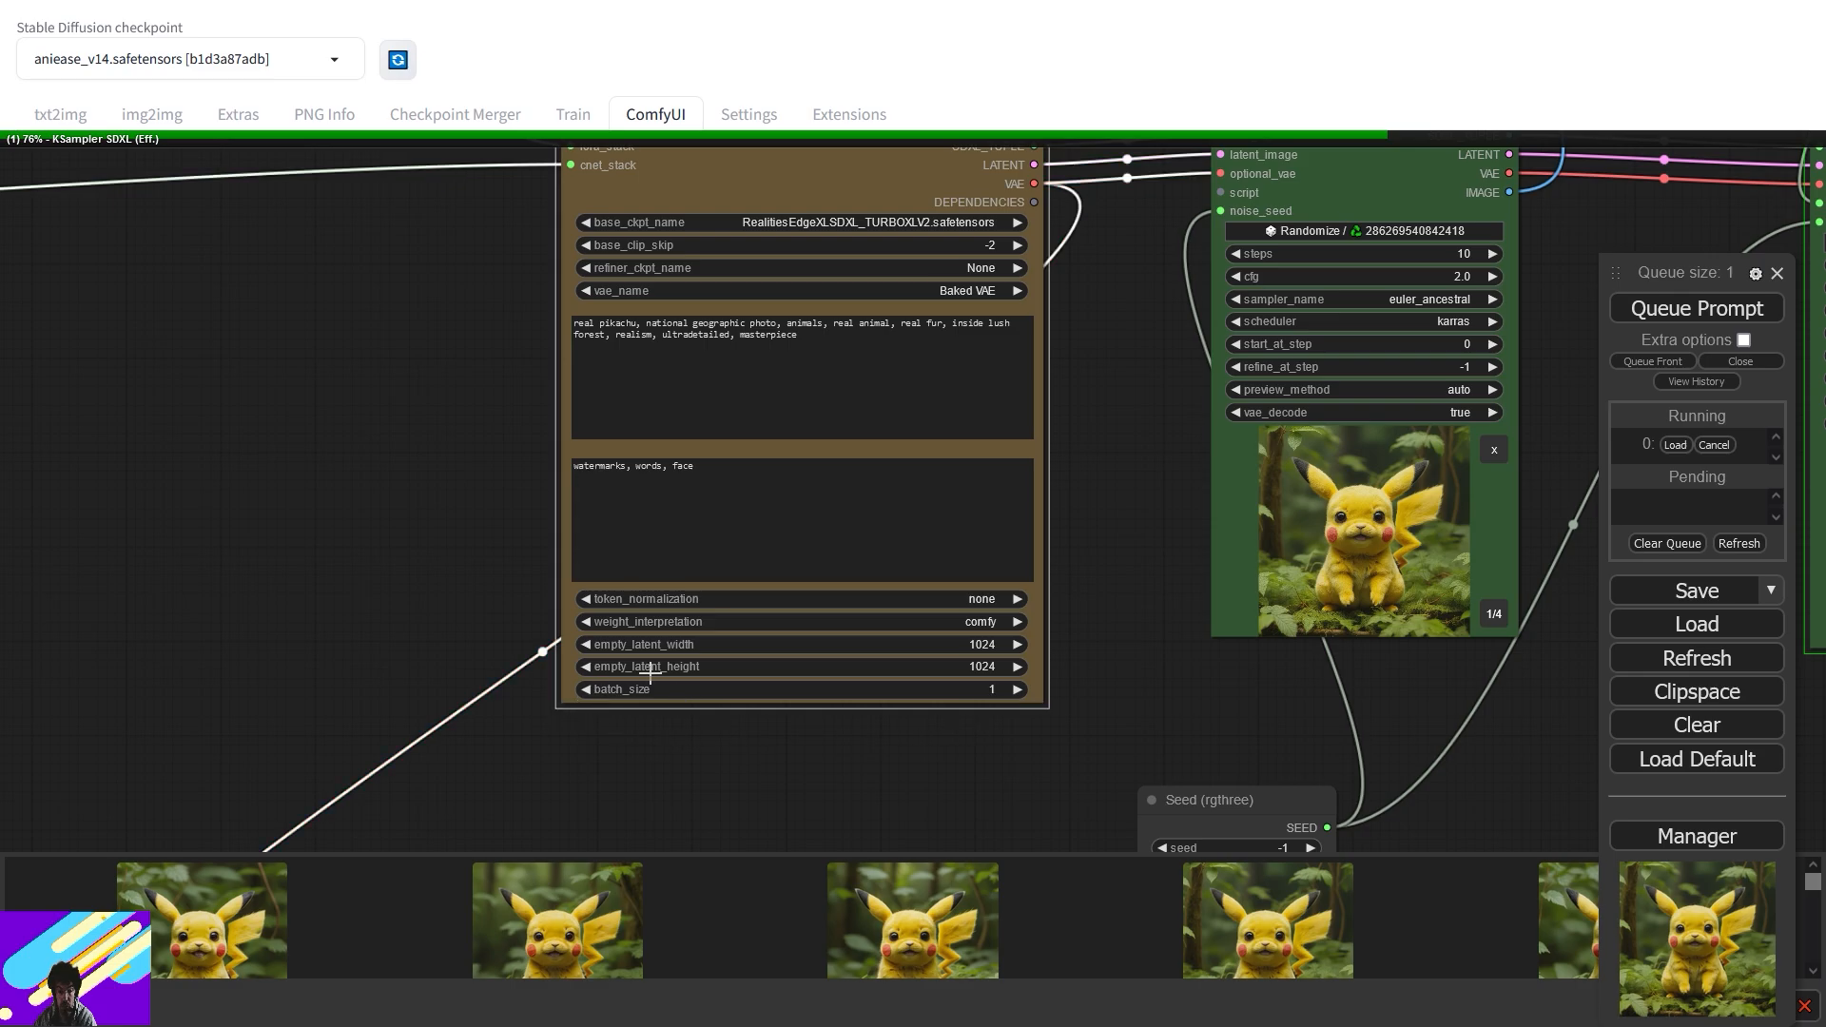
left_click_drag(1098, 495, 1028, 837)
left_click_drag(1174, 173, 1037, 814)
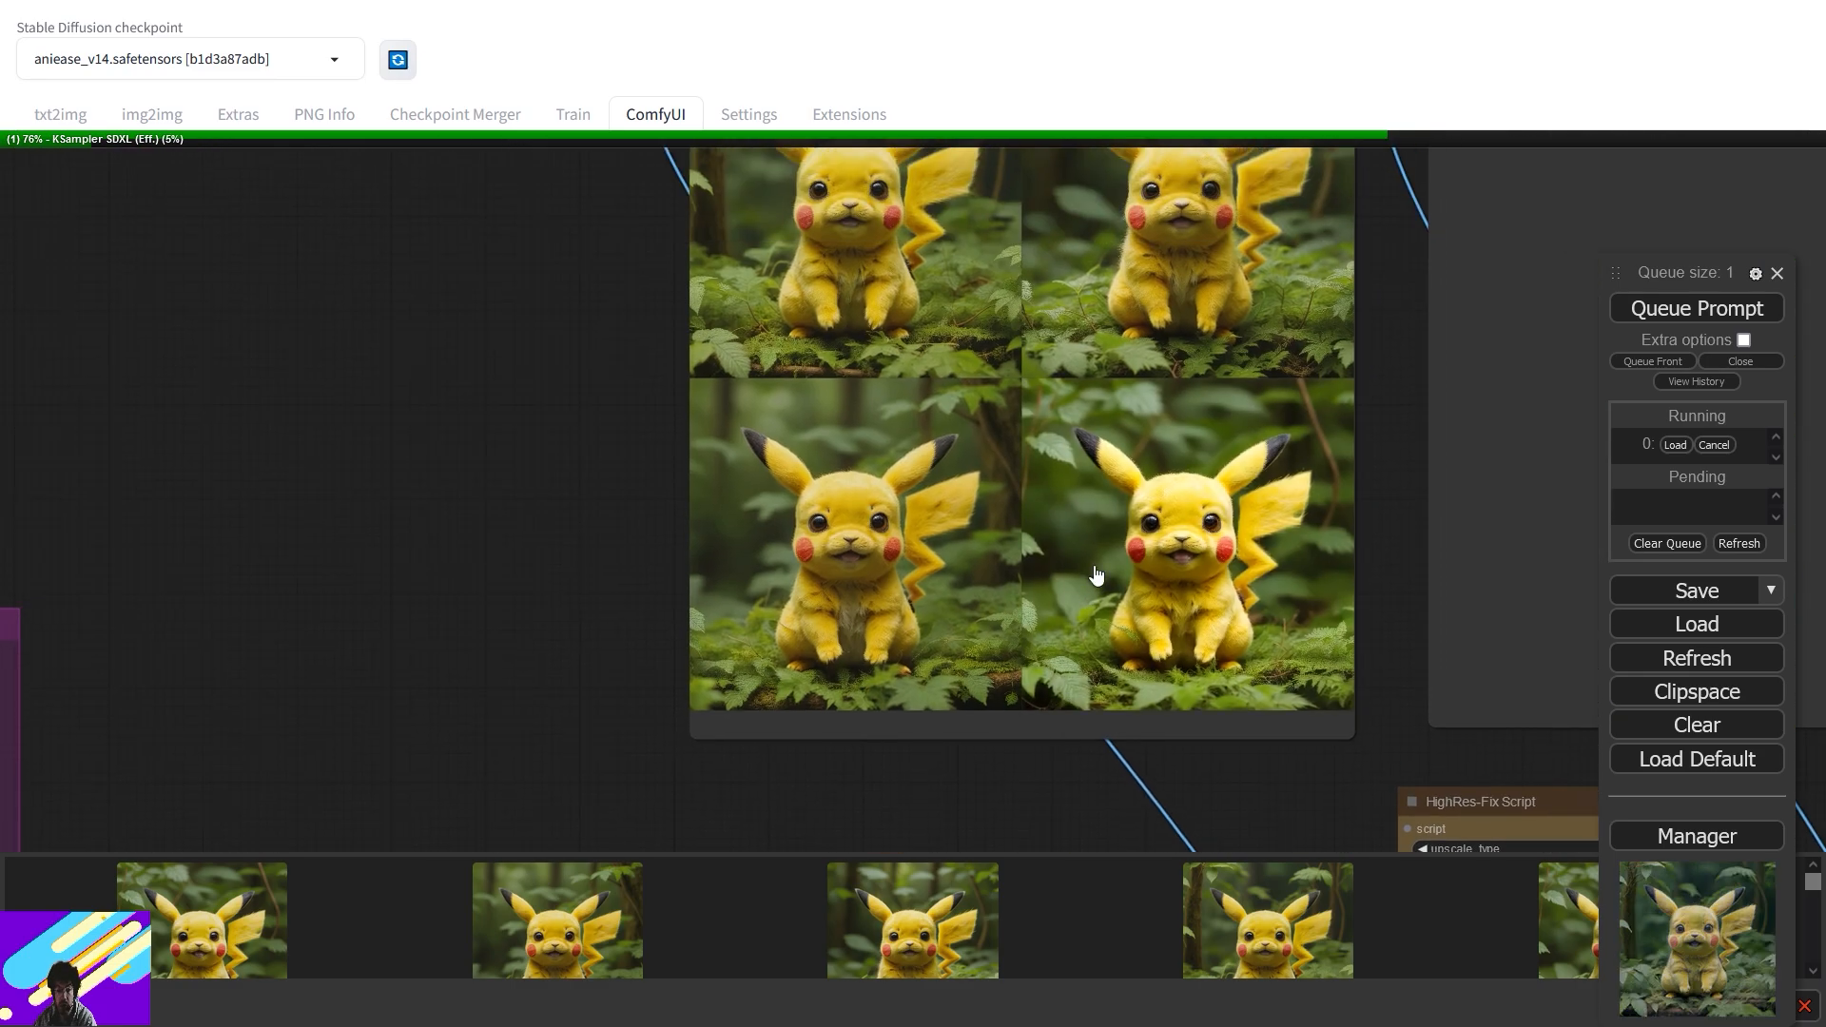
left_click_drag(1116, 480, 1147, 744)
scroll(584, 481, "up", 4)
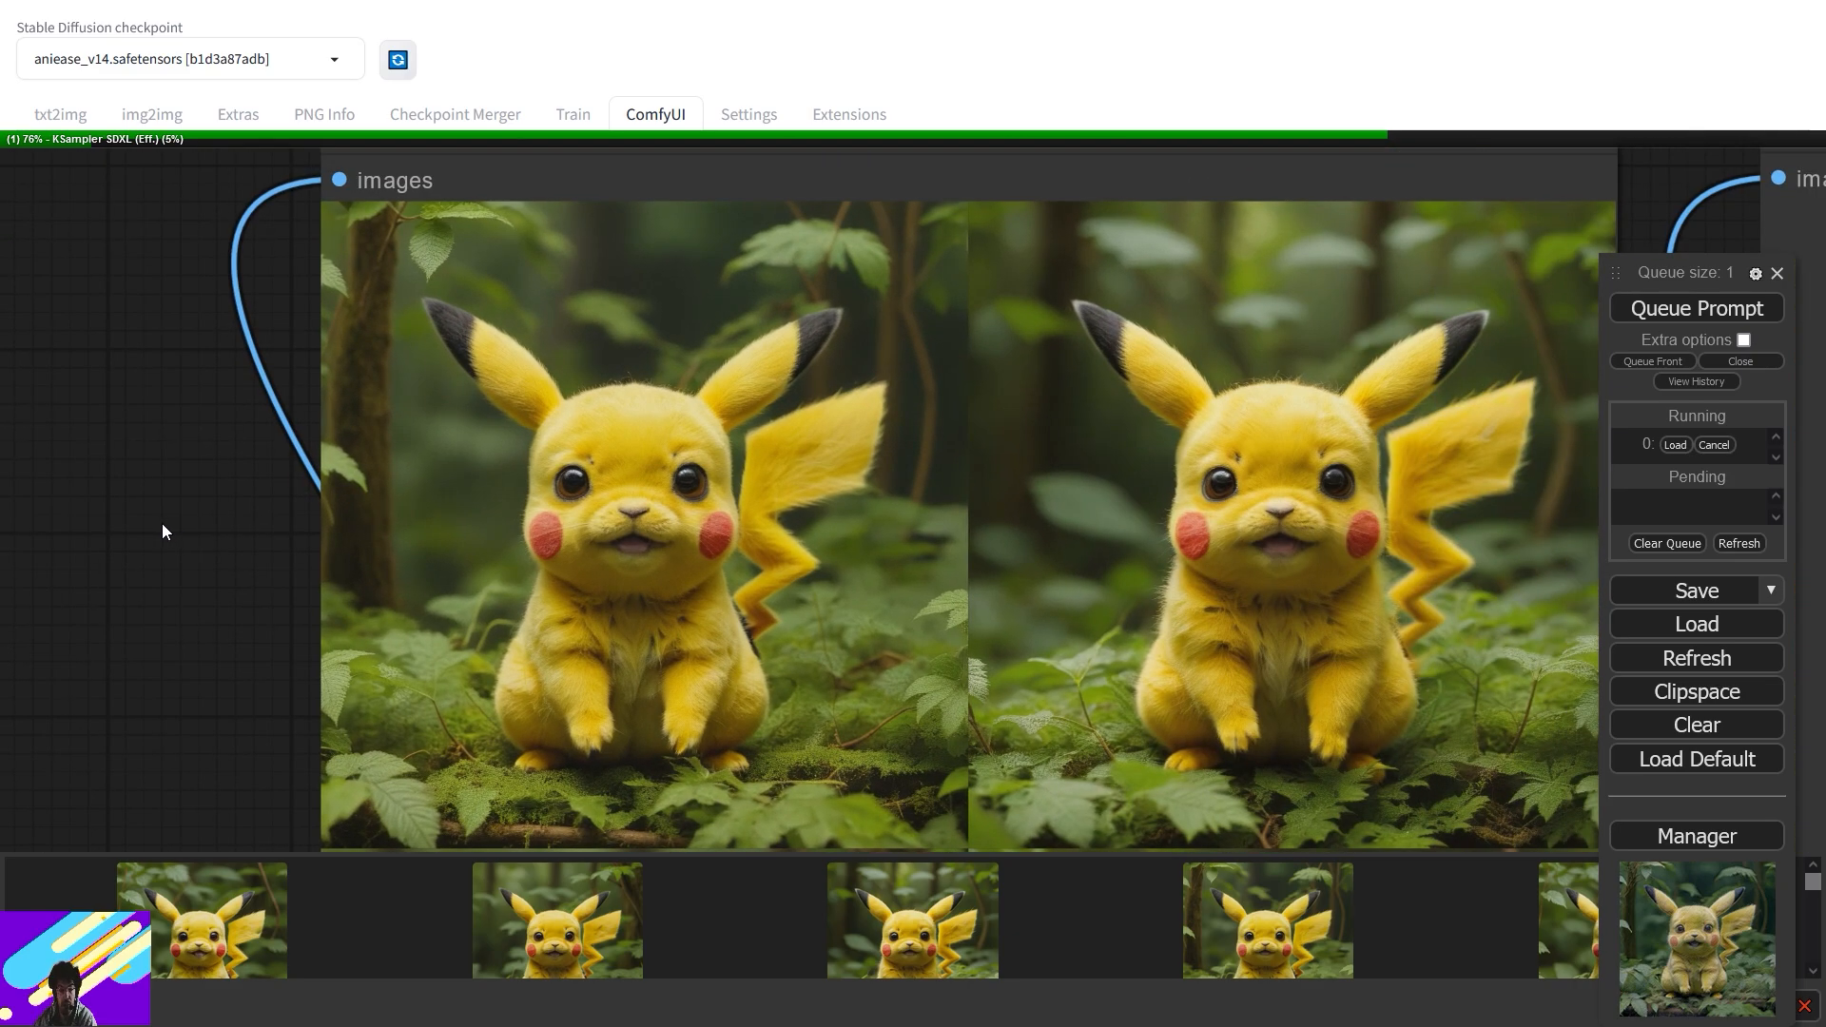
left_click_drag(209, 618, 245, 393)
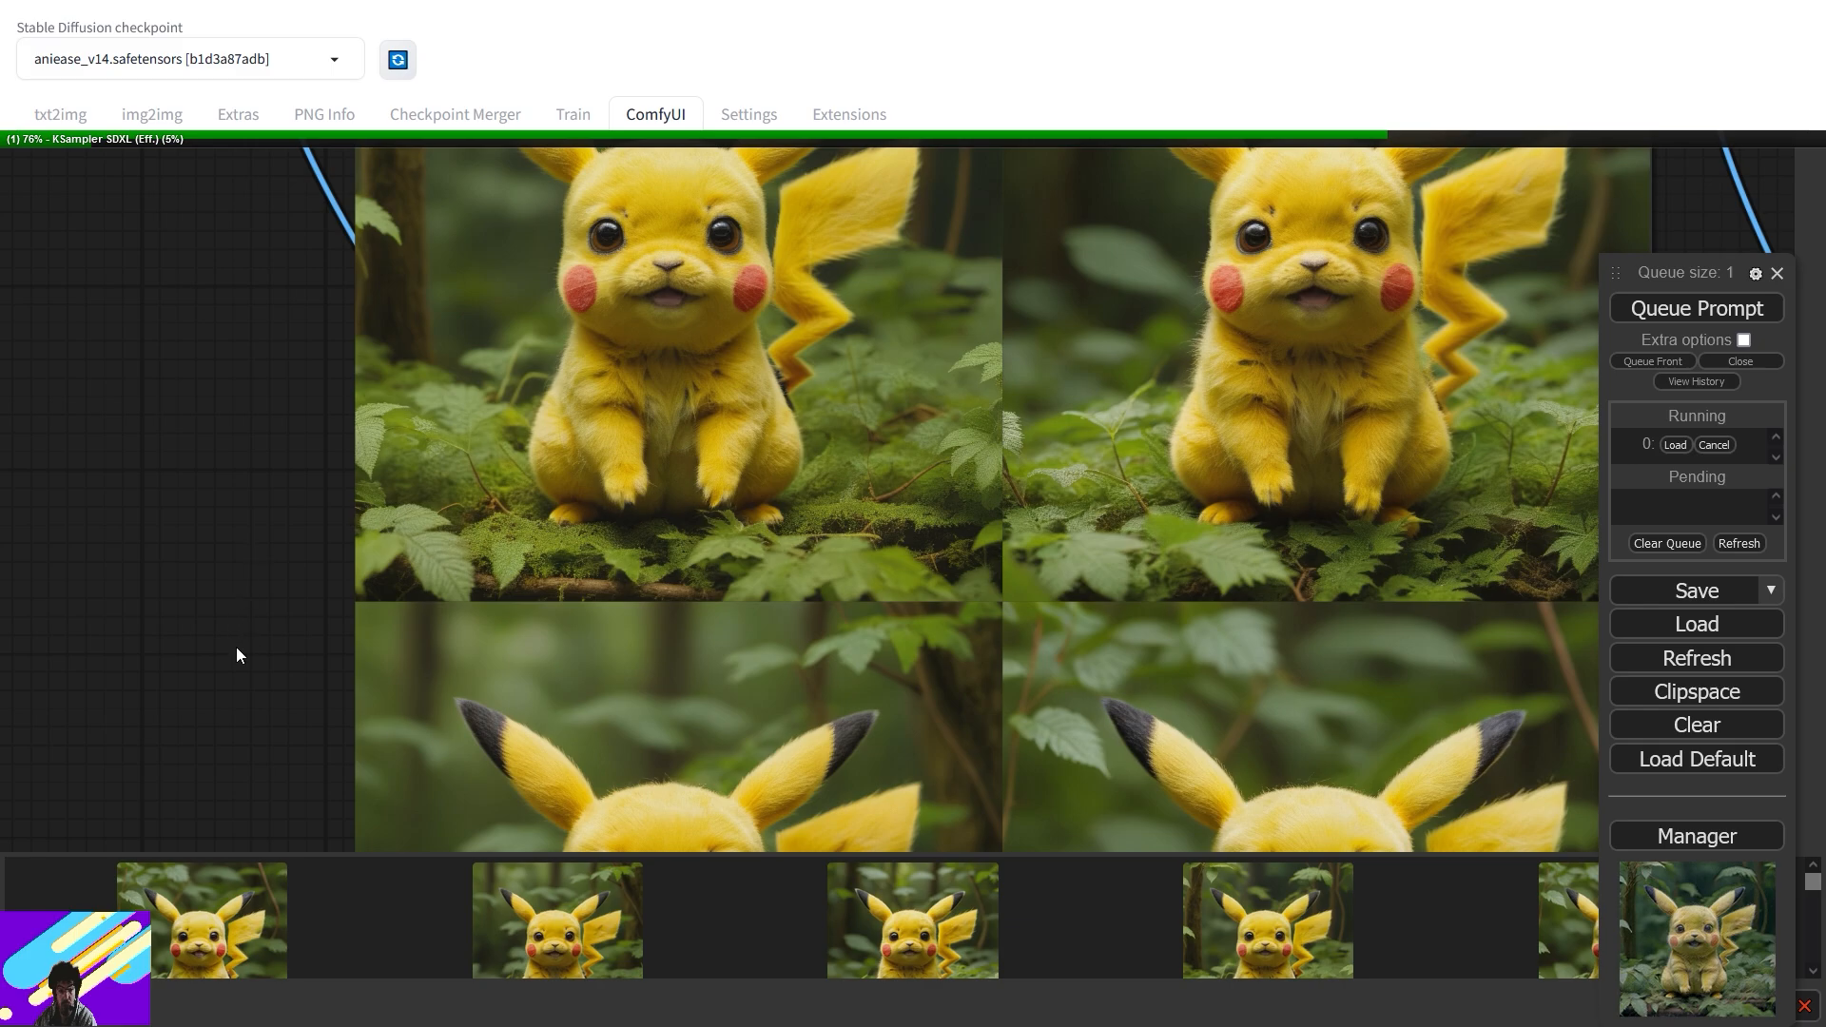
left_click_drag(236, 648, 302, 180)
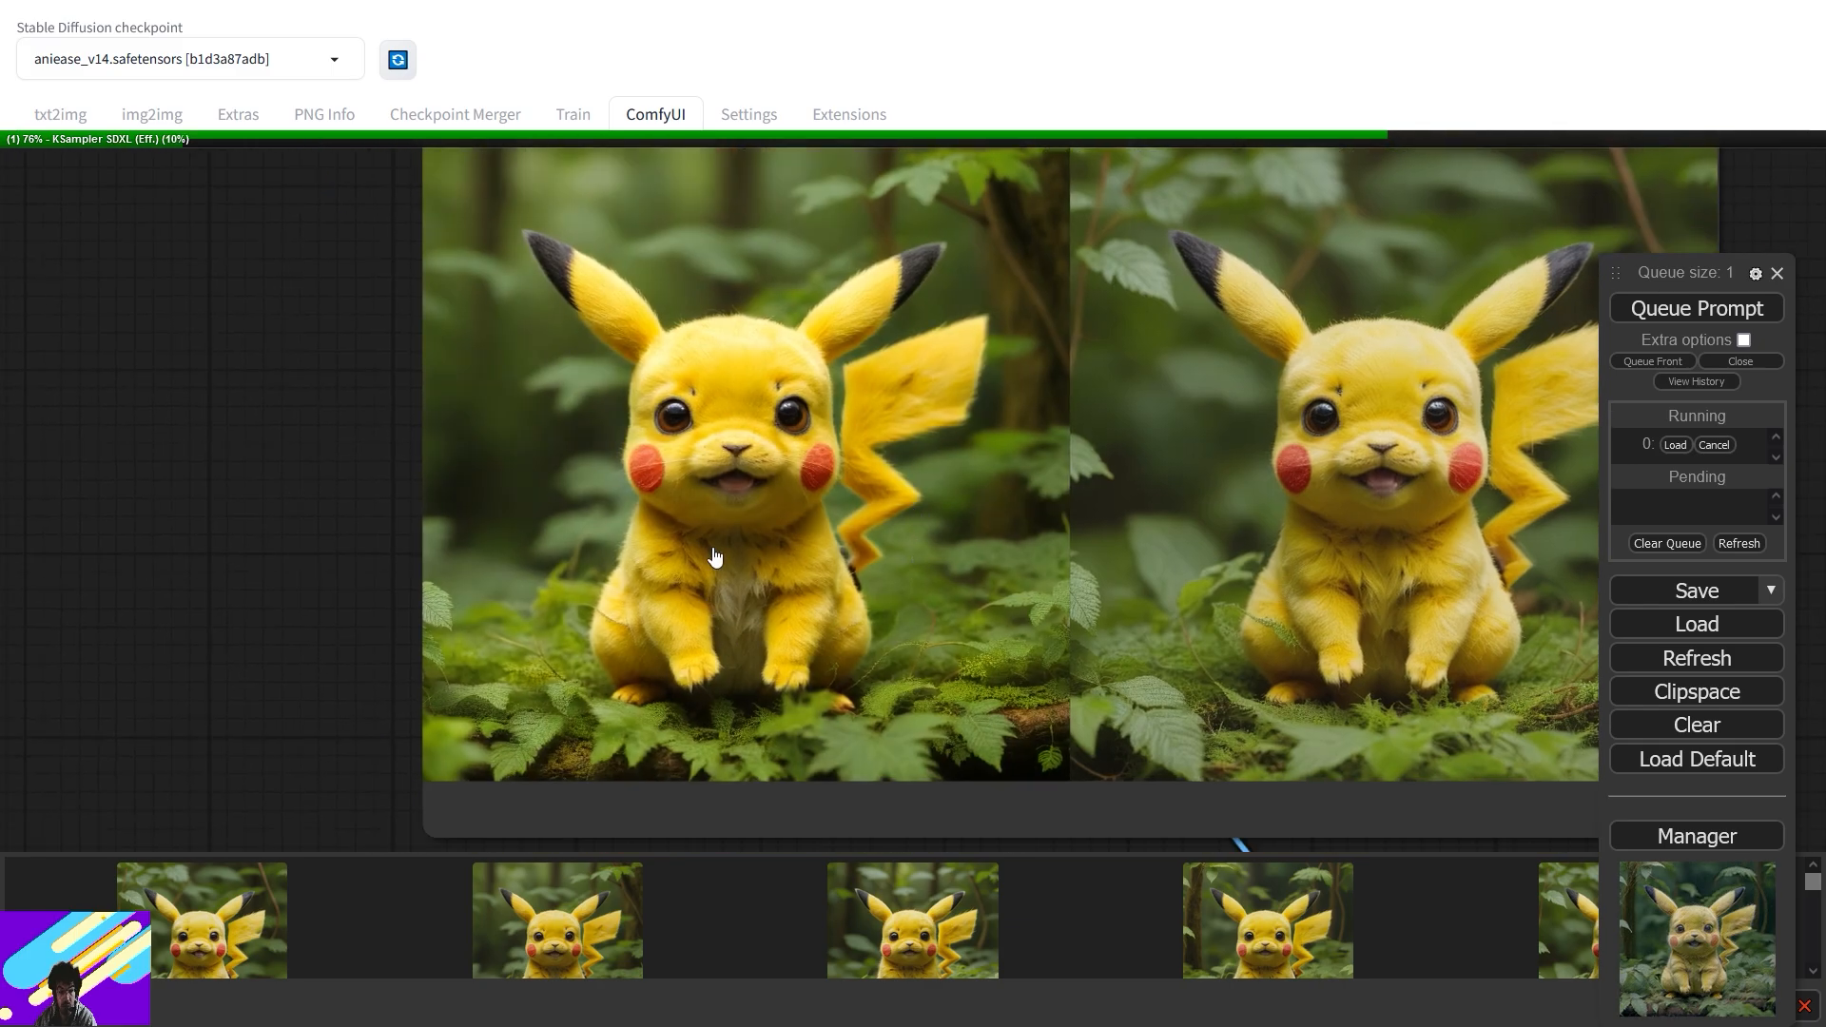
scroll(715, 556, "up", 3)
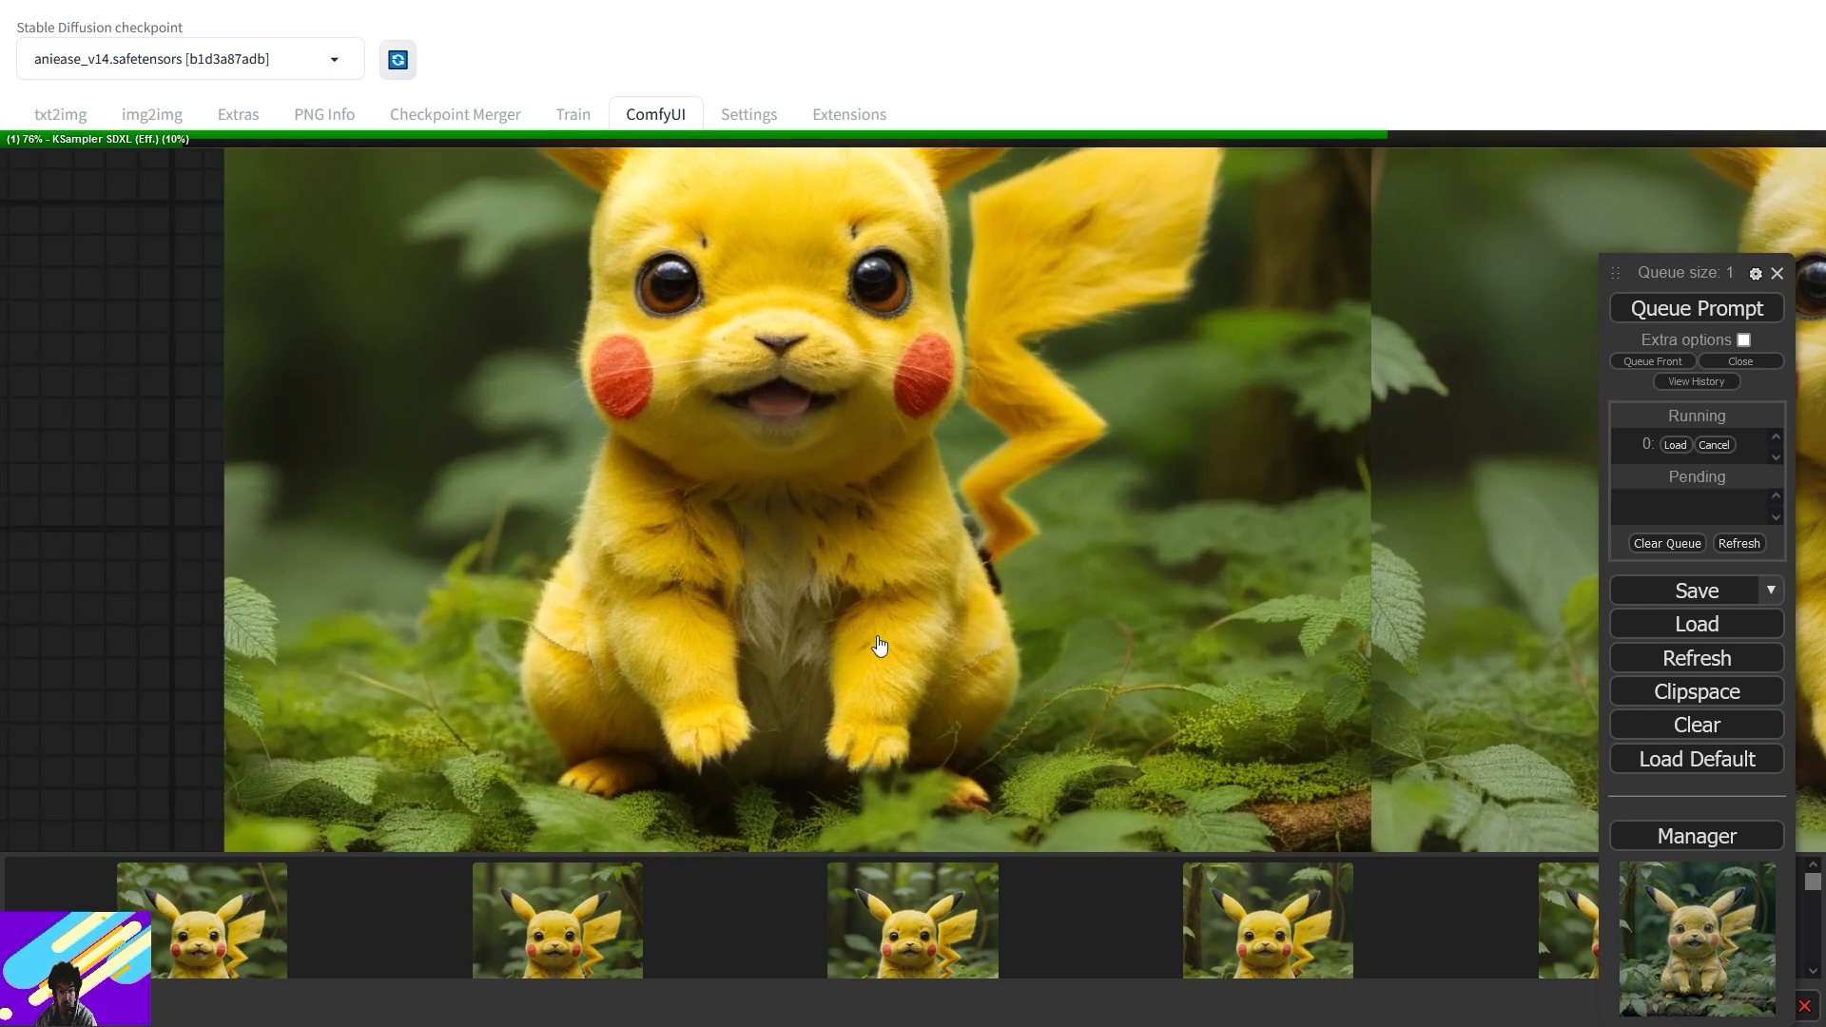
left_click_drag(1092, 477, 694, 482)
left_click_drag(1074, 541, 712, 597)
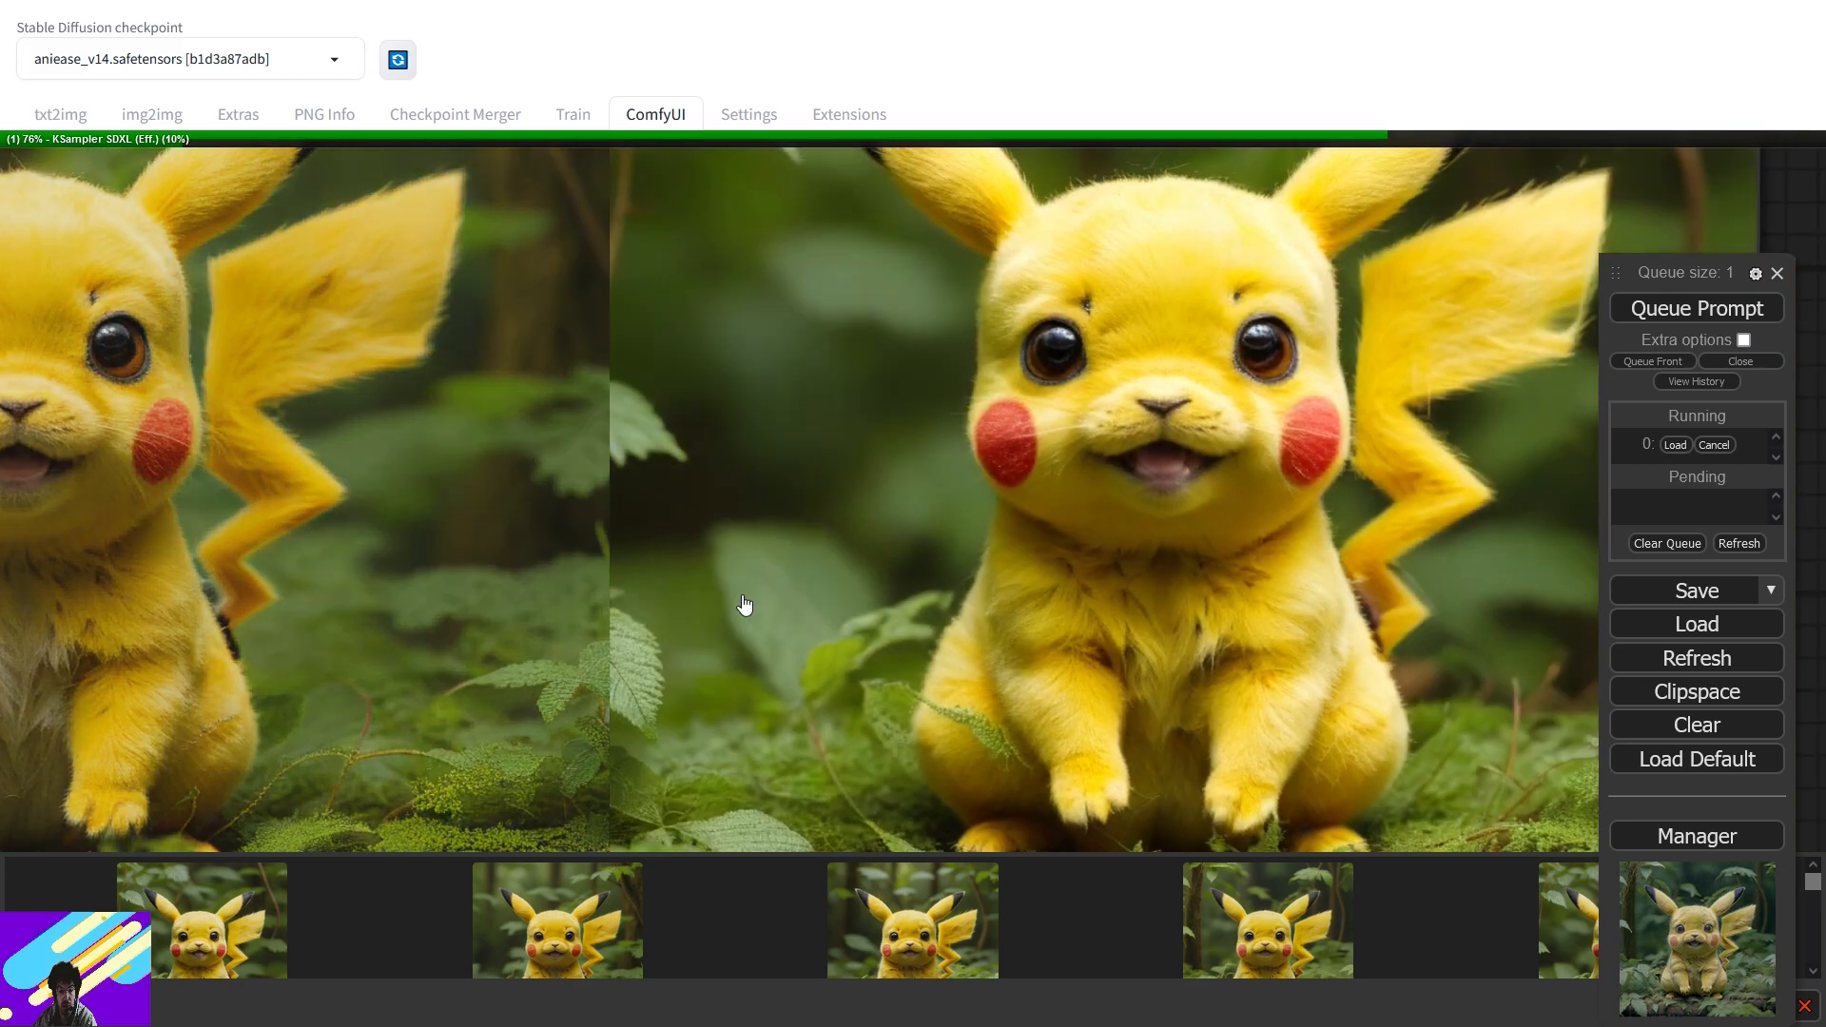
scroll(1244, 584, "down", 11)
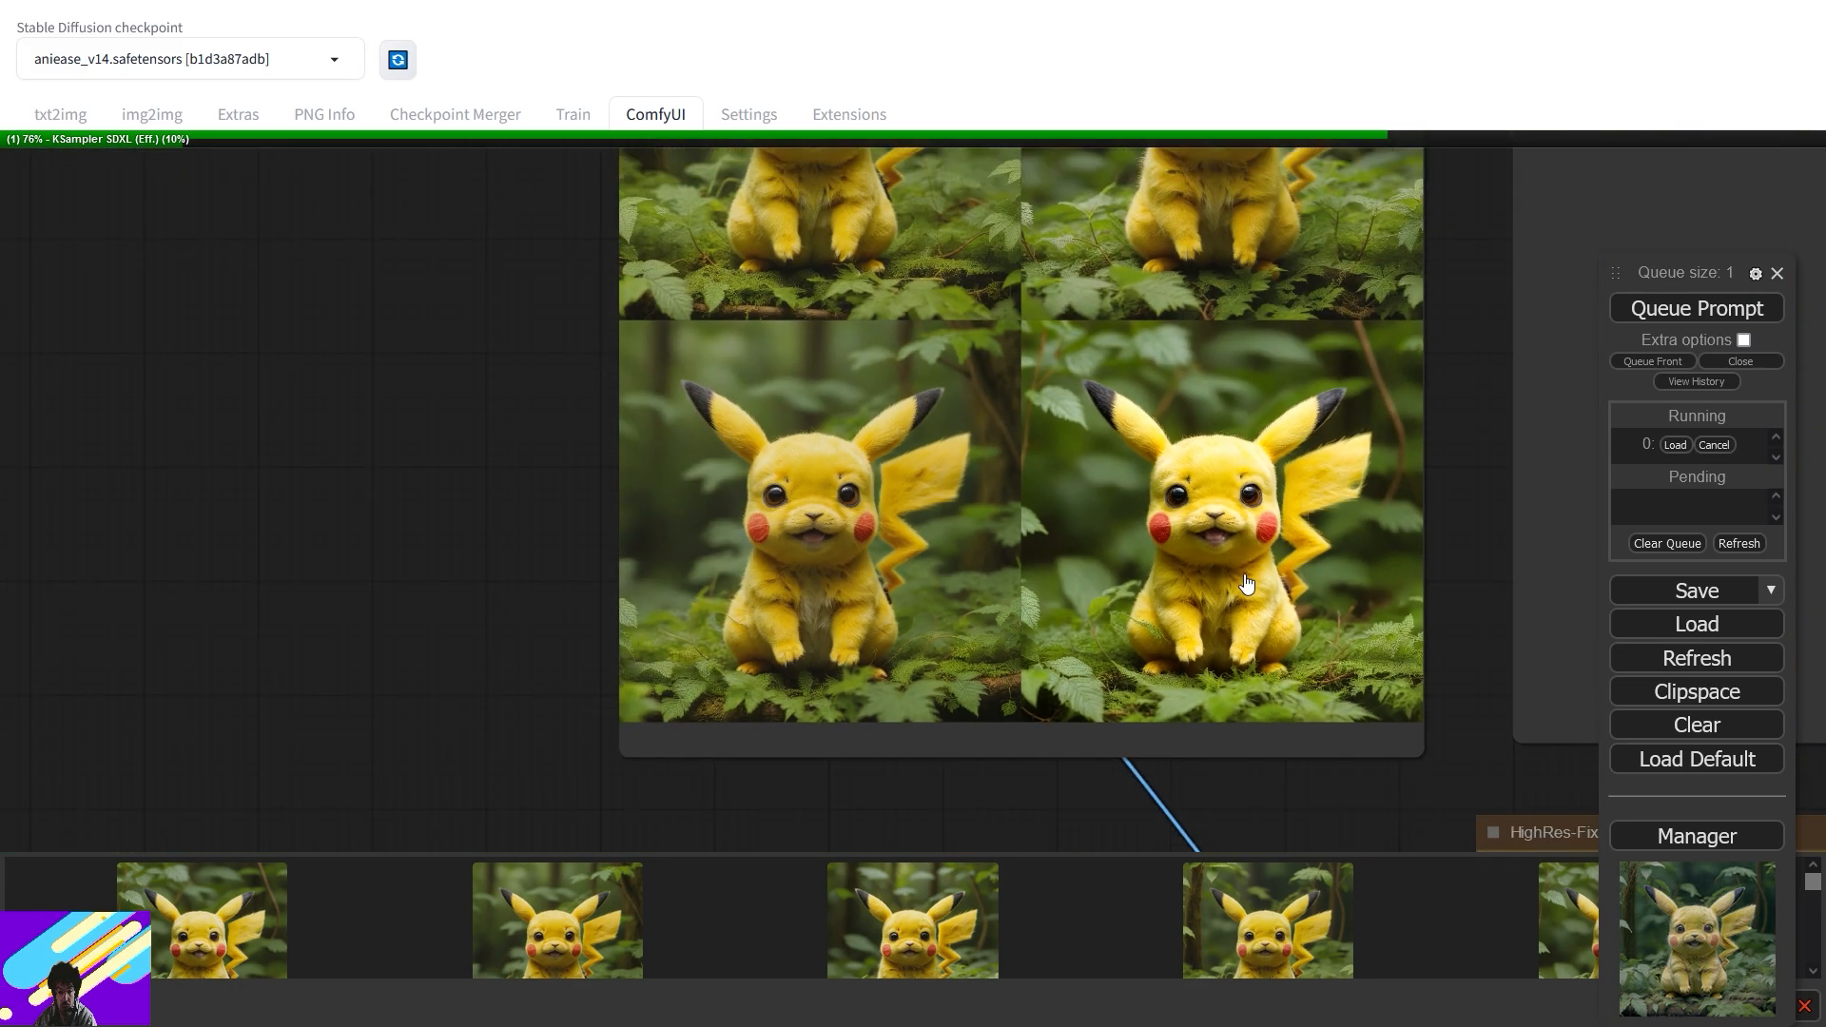
scroll(1246, 583, "down", 5)
left_click_drag(828, 734, 1414, 352)
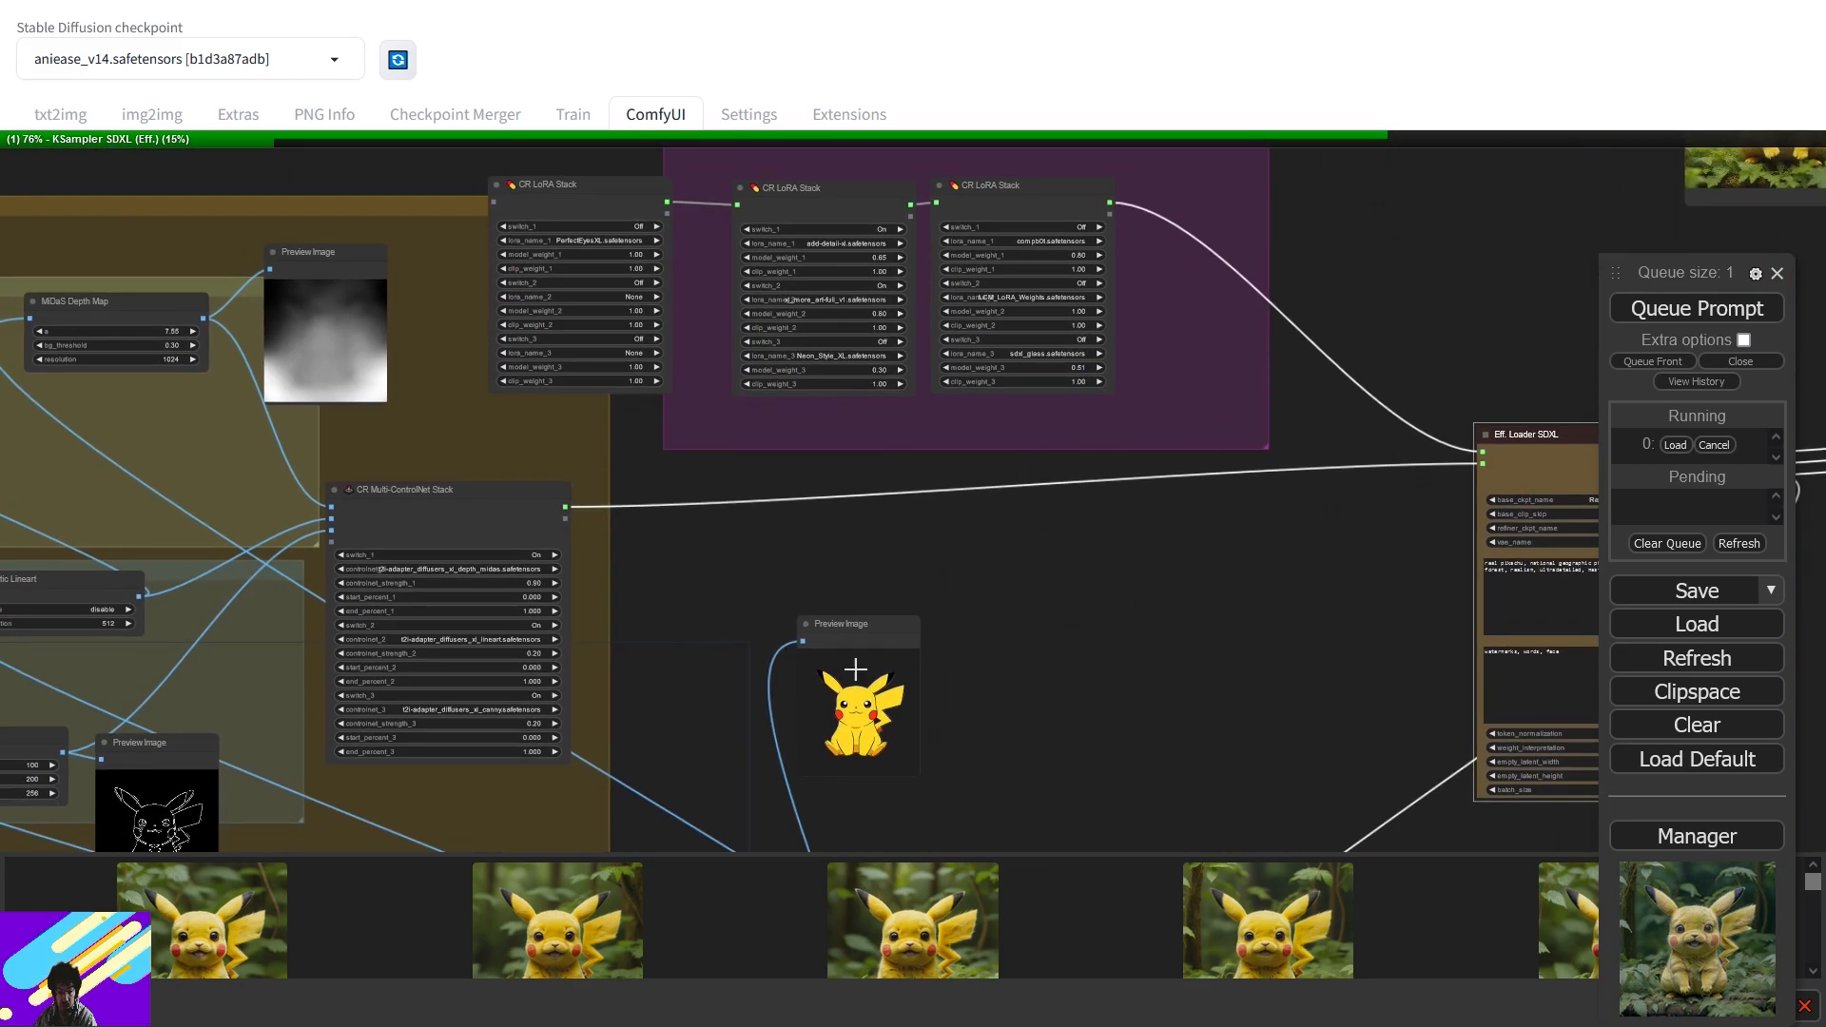
left_click_drag(628, 556, 778, 425)
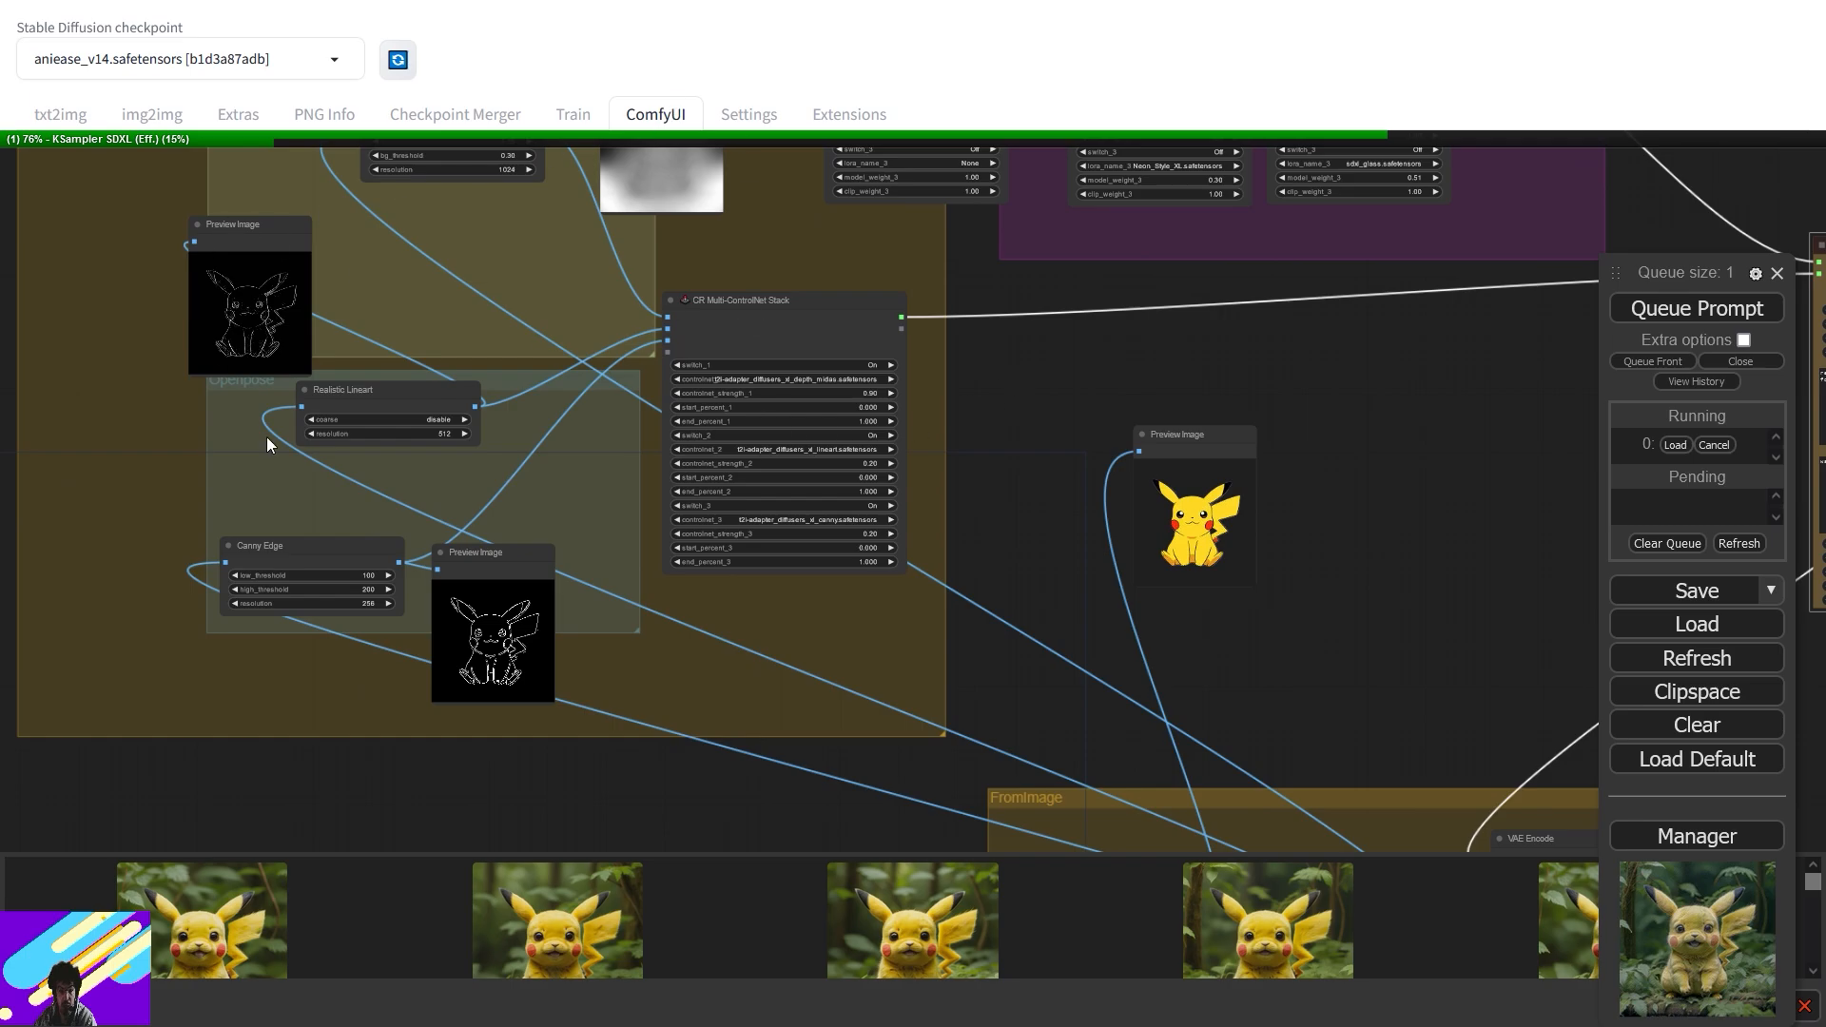
left_click_drag(1440, 335, 595, 687)
left_click_drag(1230, 459, 960, 302)
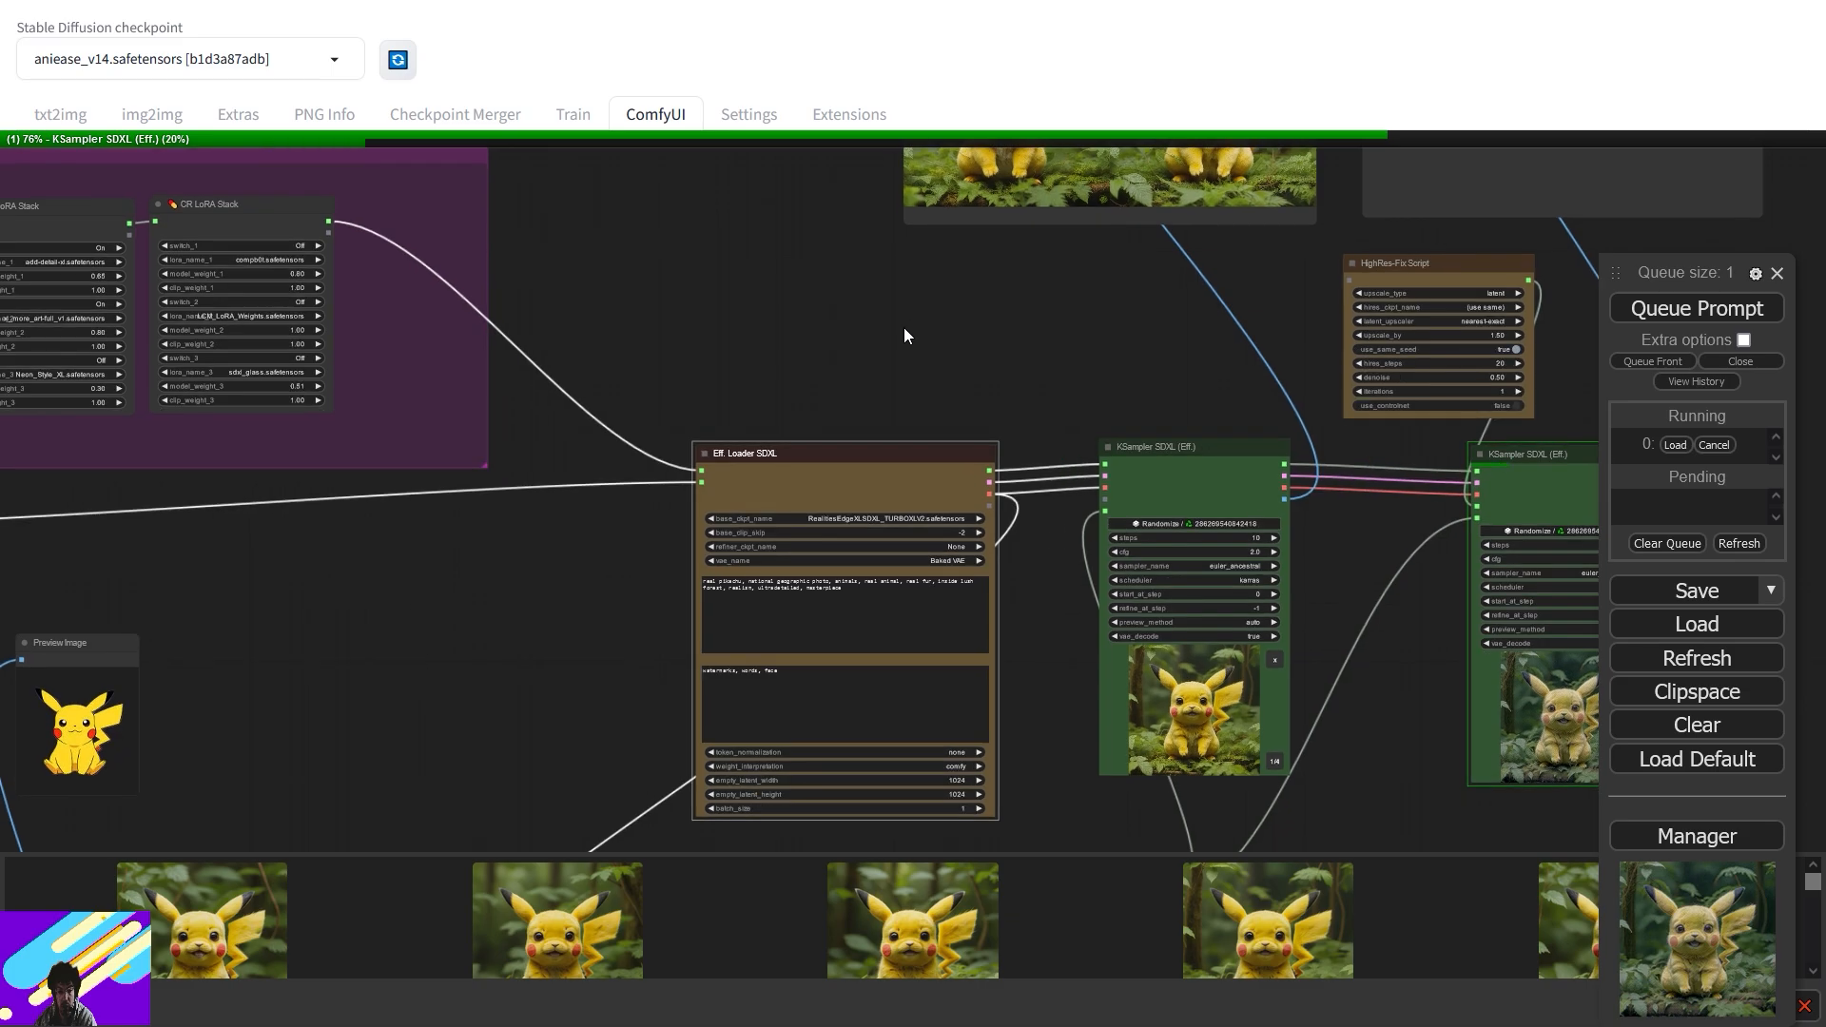
left_click_drag(854, 347, 1214, 162)
left_click_drag(746, 607, 1010, 247)
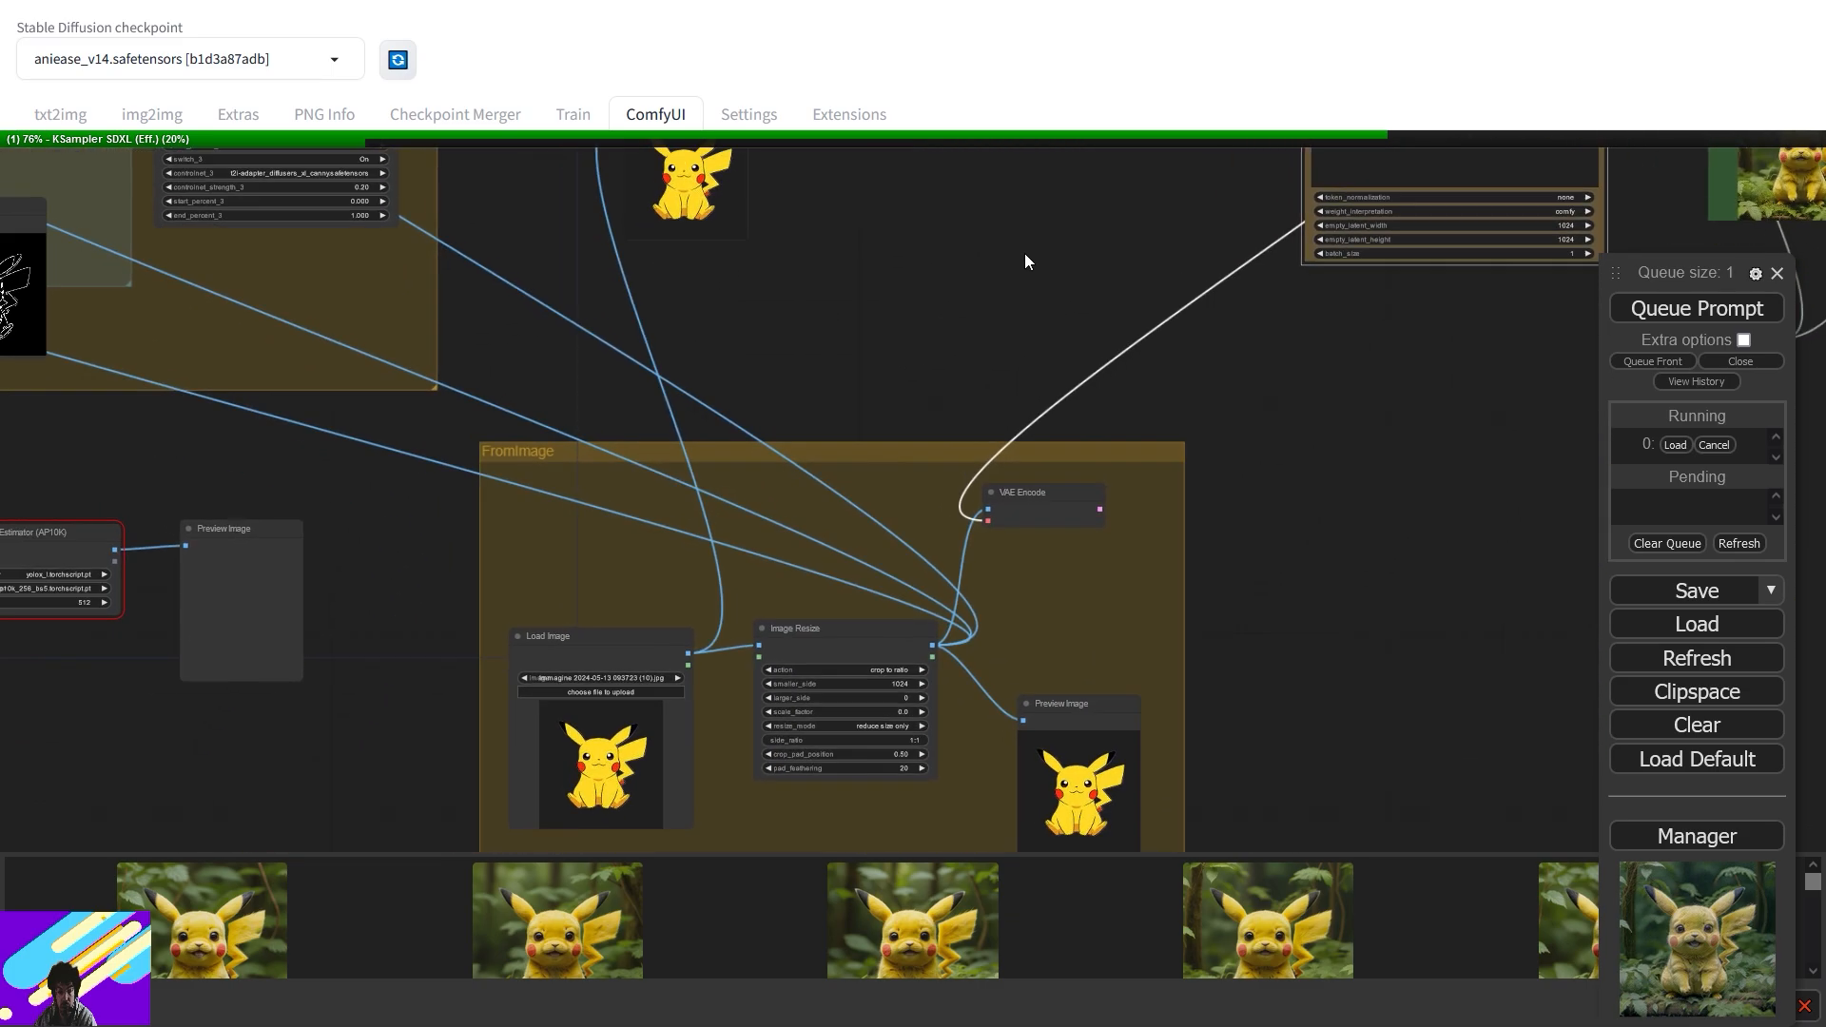
left_click_drag(715, 358, 1037, 361)
left_click_drag(925, 327, 1131, 732)
left_click_drag(1276, 485, 638, 685)
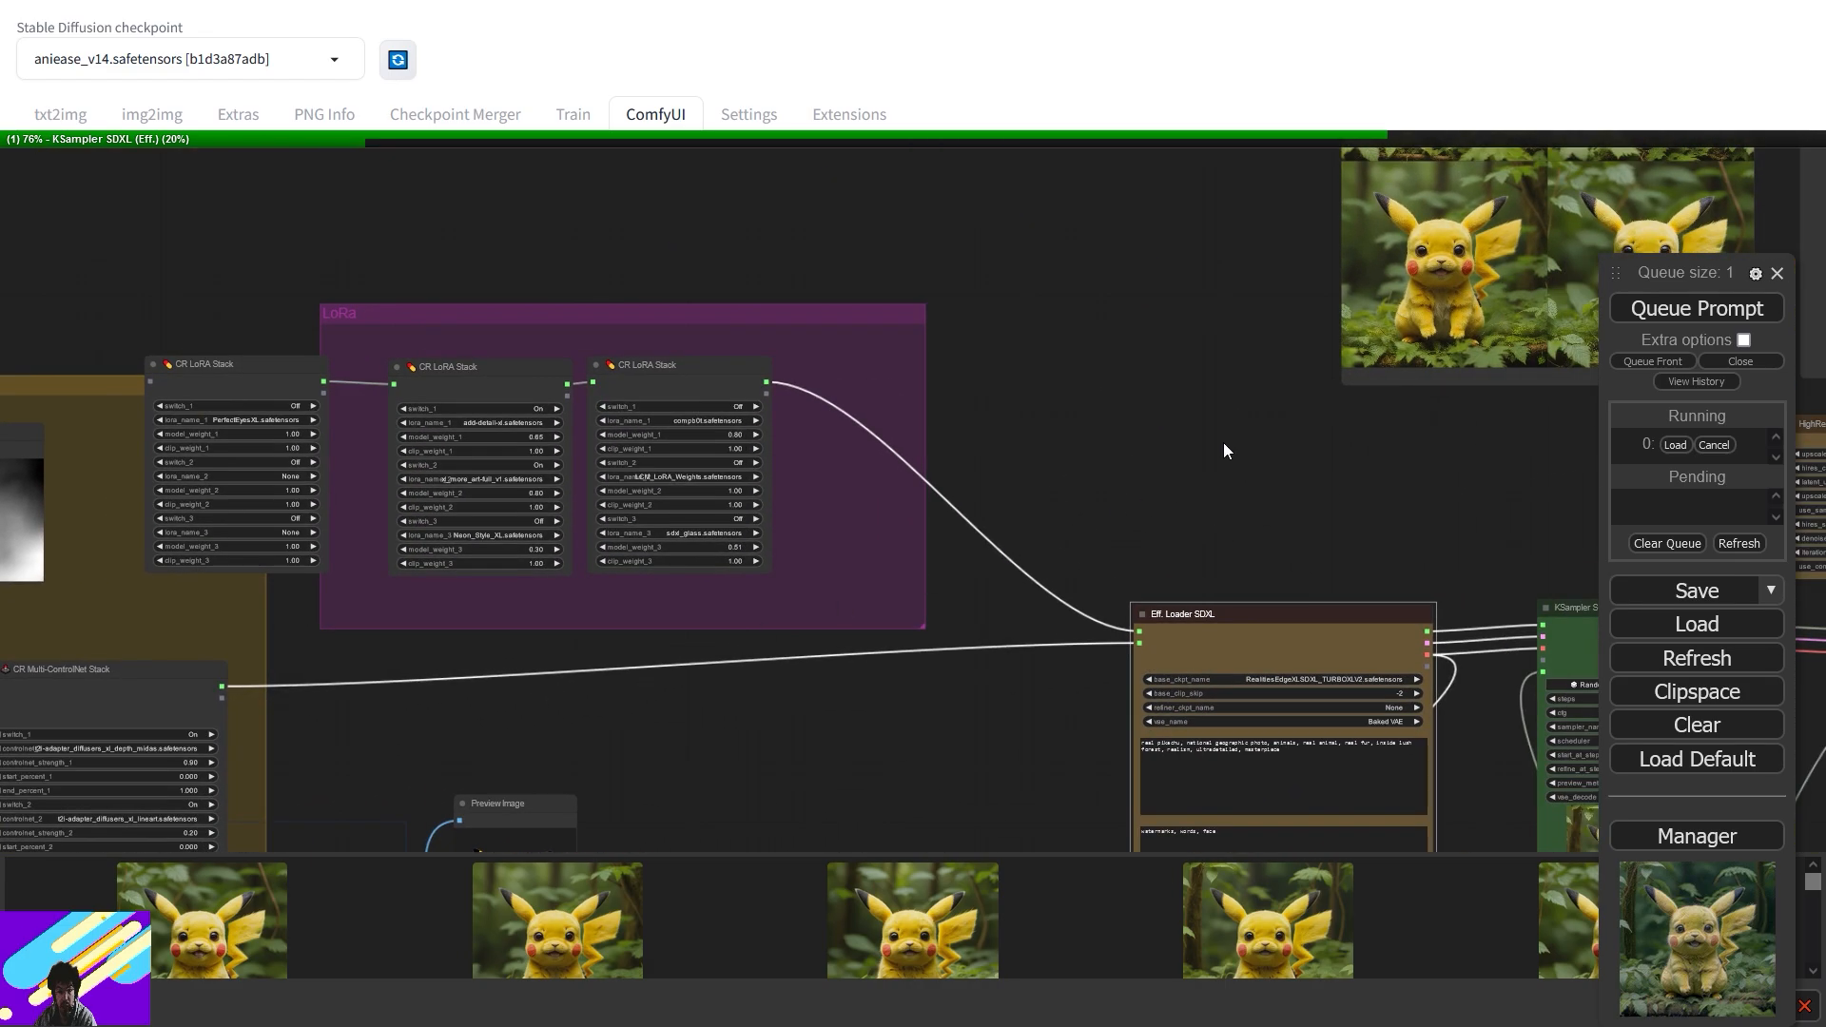
left_click_drag(1281, 414, 1043, 386)
scroll(996, 508, "up", 7)
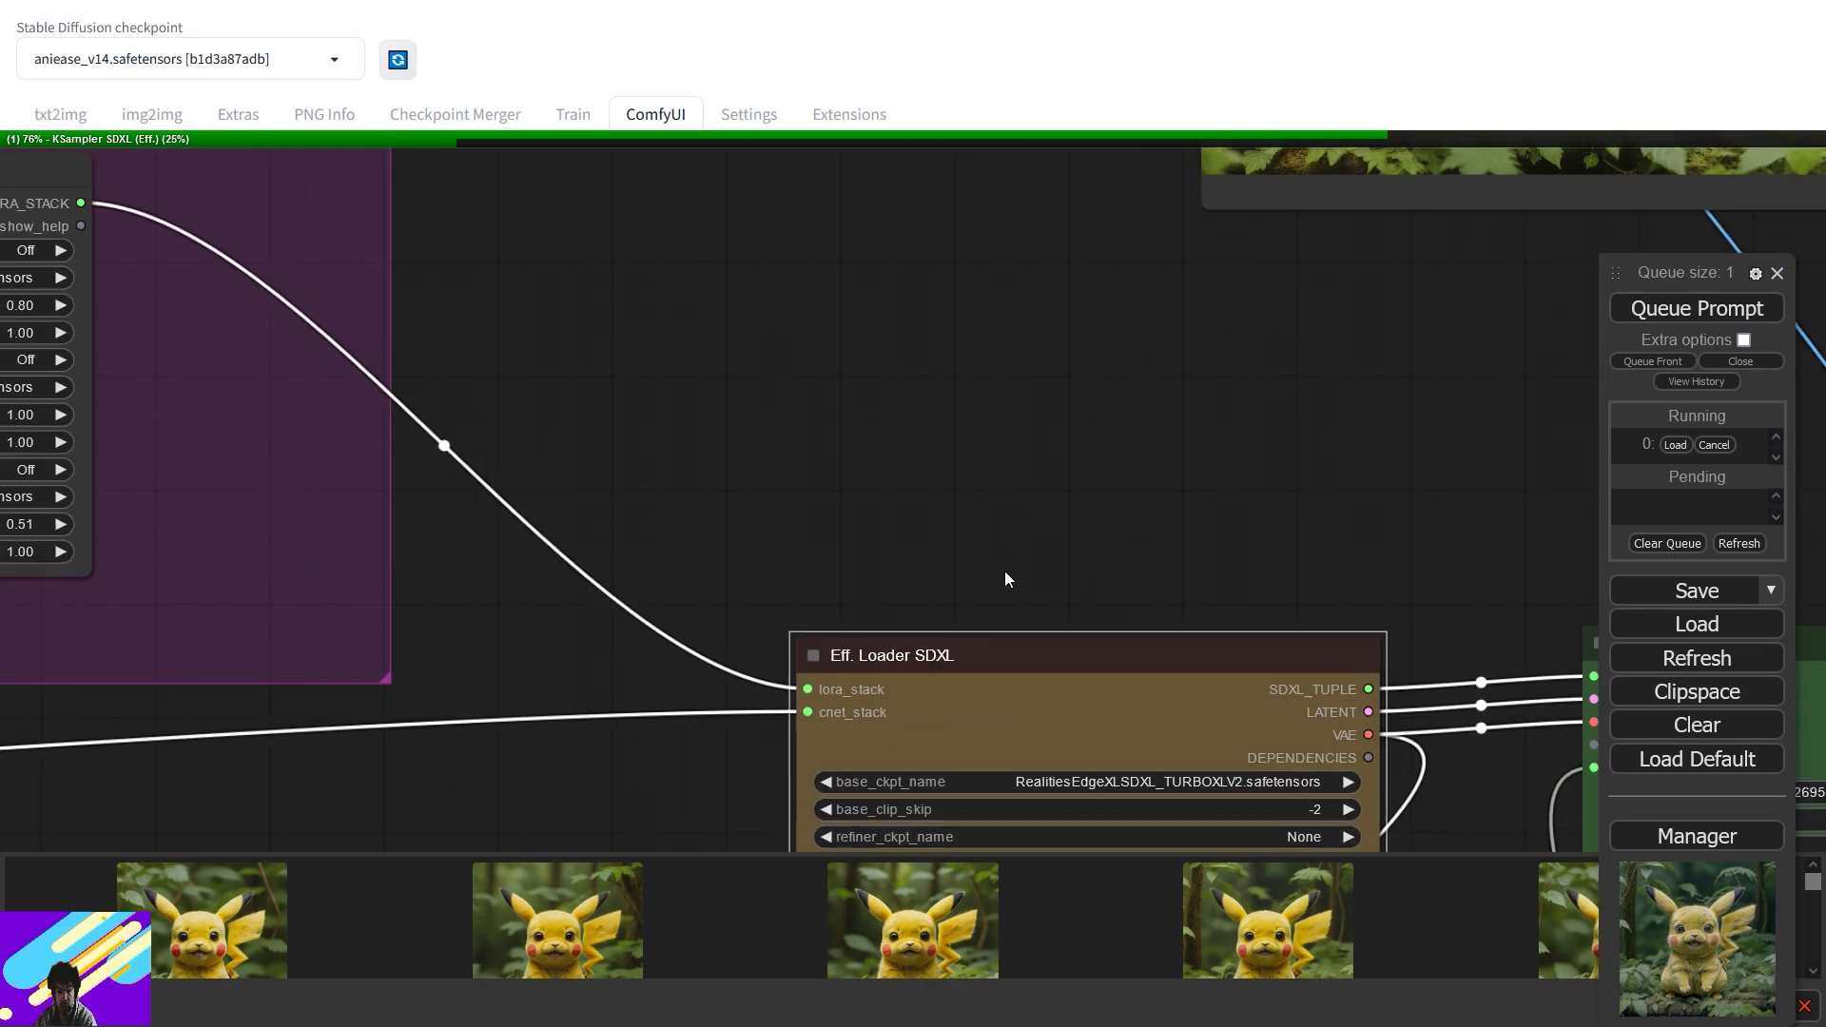
left_click_drag(1005, 573, 1065, 332)
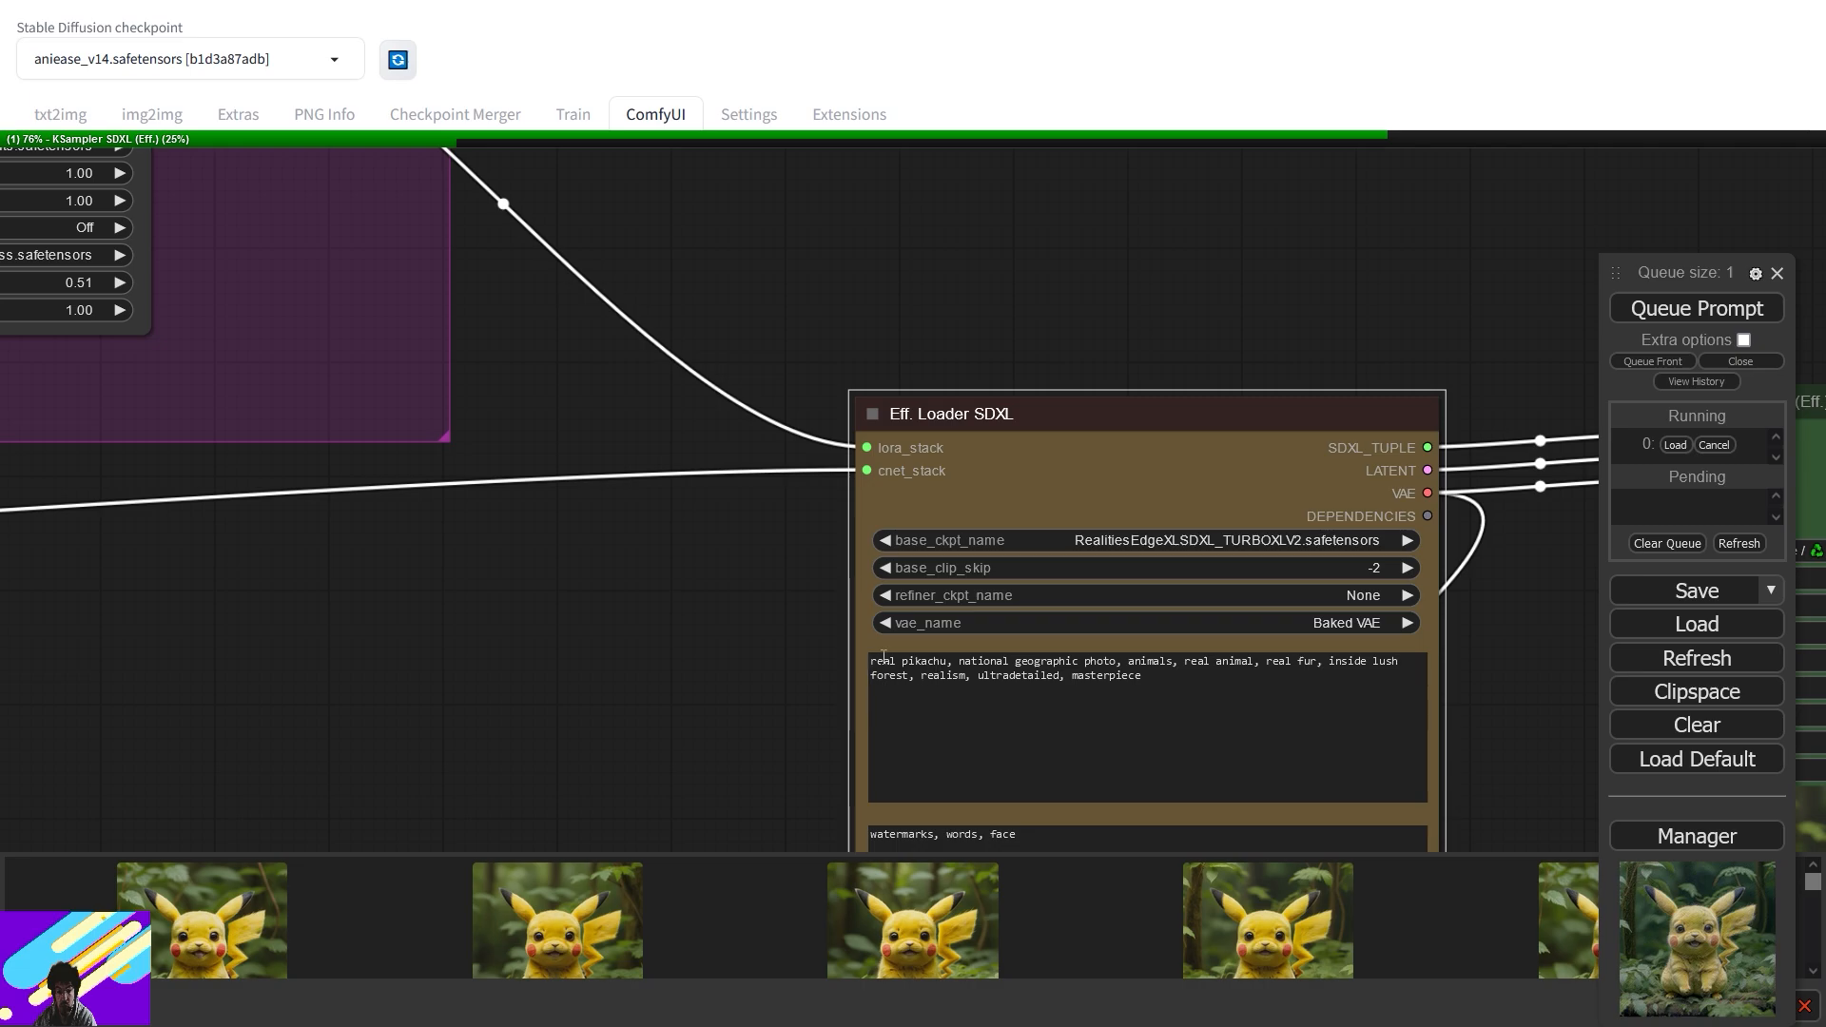
left_click_drag(425, 377, 1333, 523)
left_click_drag(680, 590, 1683, 551)
left_click_drag(1139, 578, 200, 363)
left_click_drag(1367, 430, 722, 281)
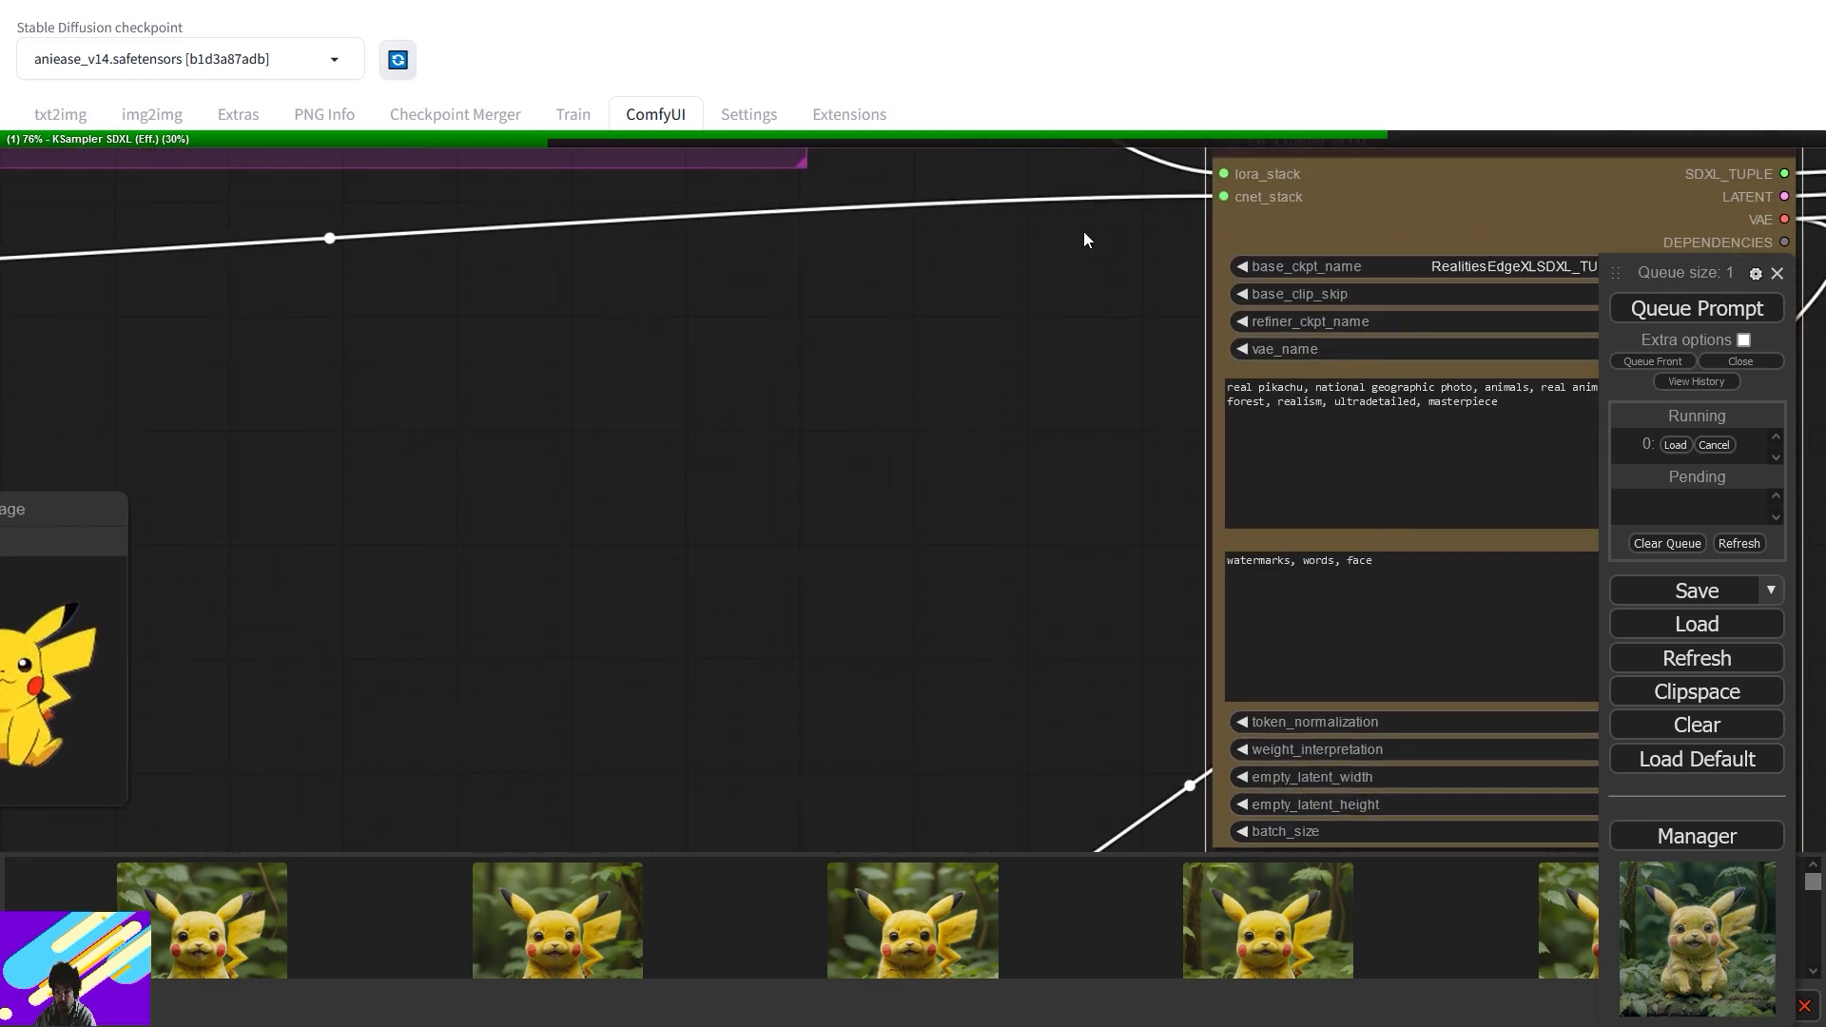
left_click_drag(1122, 231, 514, 391)
left_click_drag(1246, 521, 700, 268)
left_click_drag(1328, 368, 854, 610)
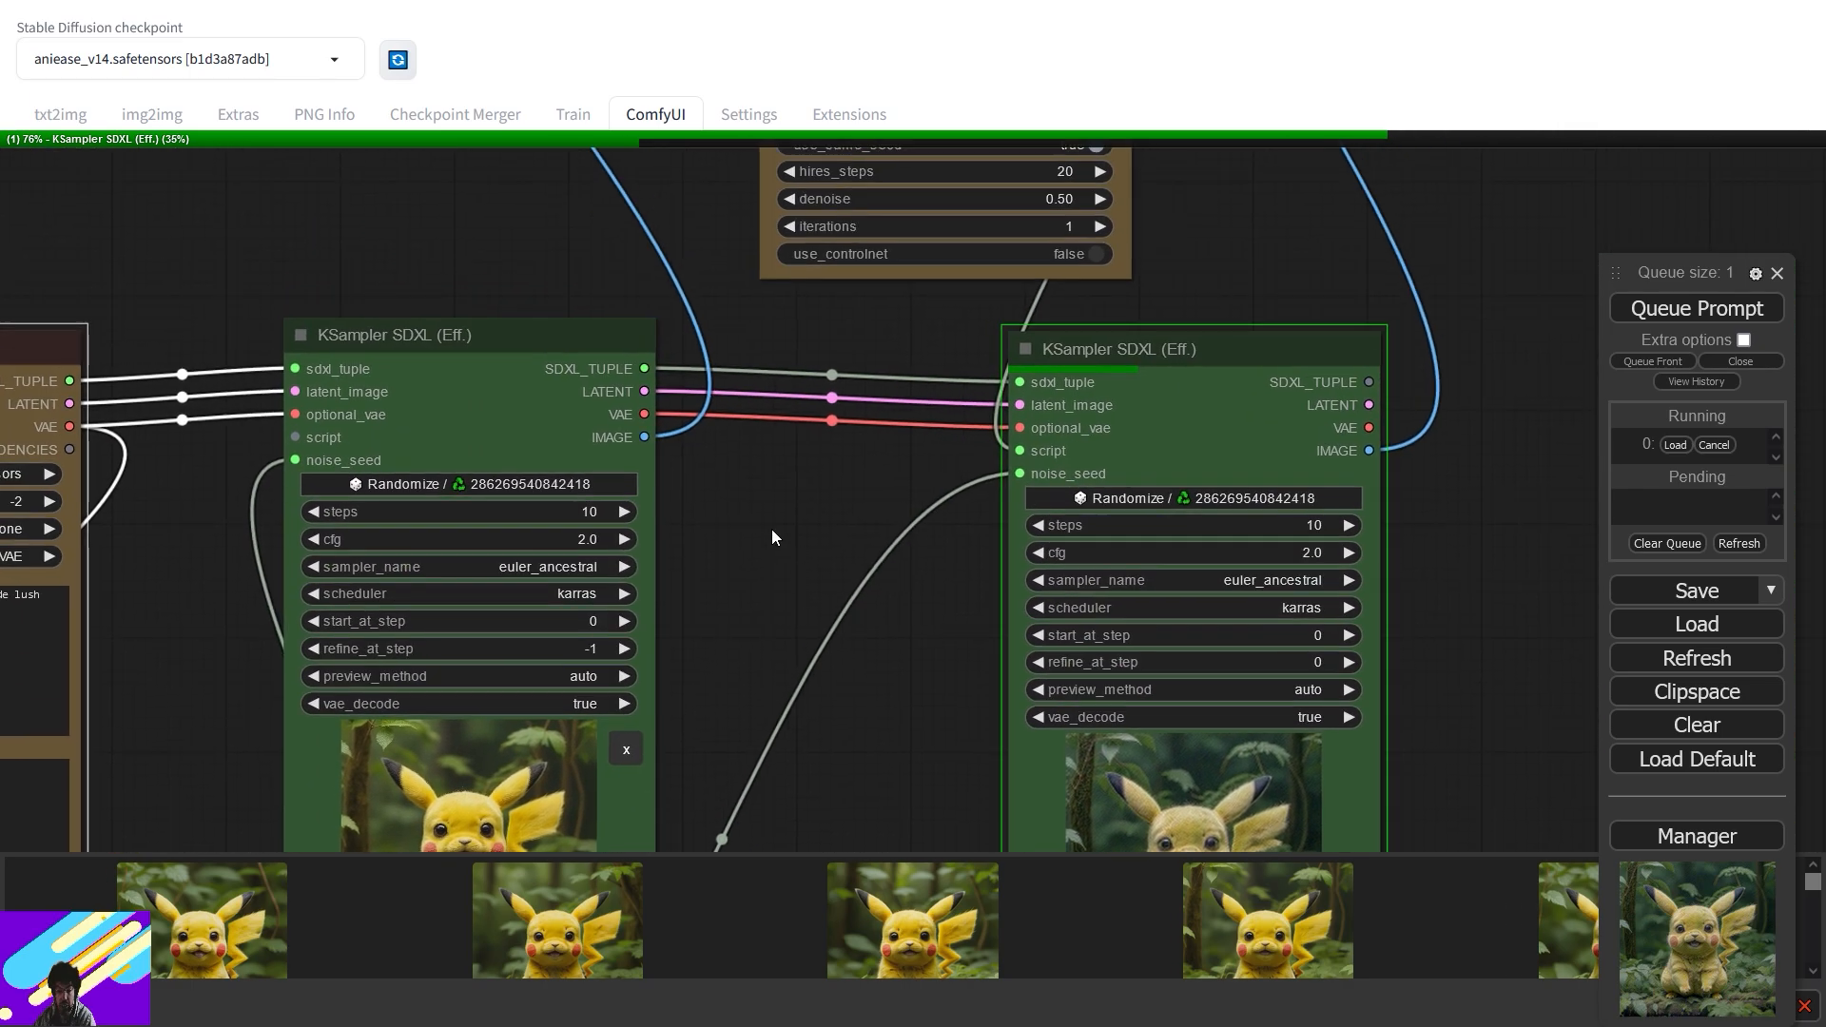
left_click_drag(887, 358, 967, 638)
scroll(825, 501, "down", 1)
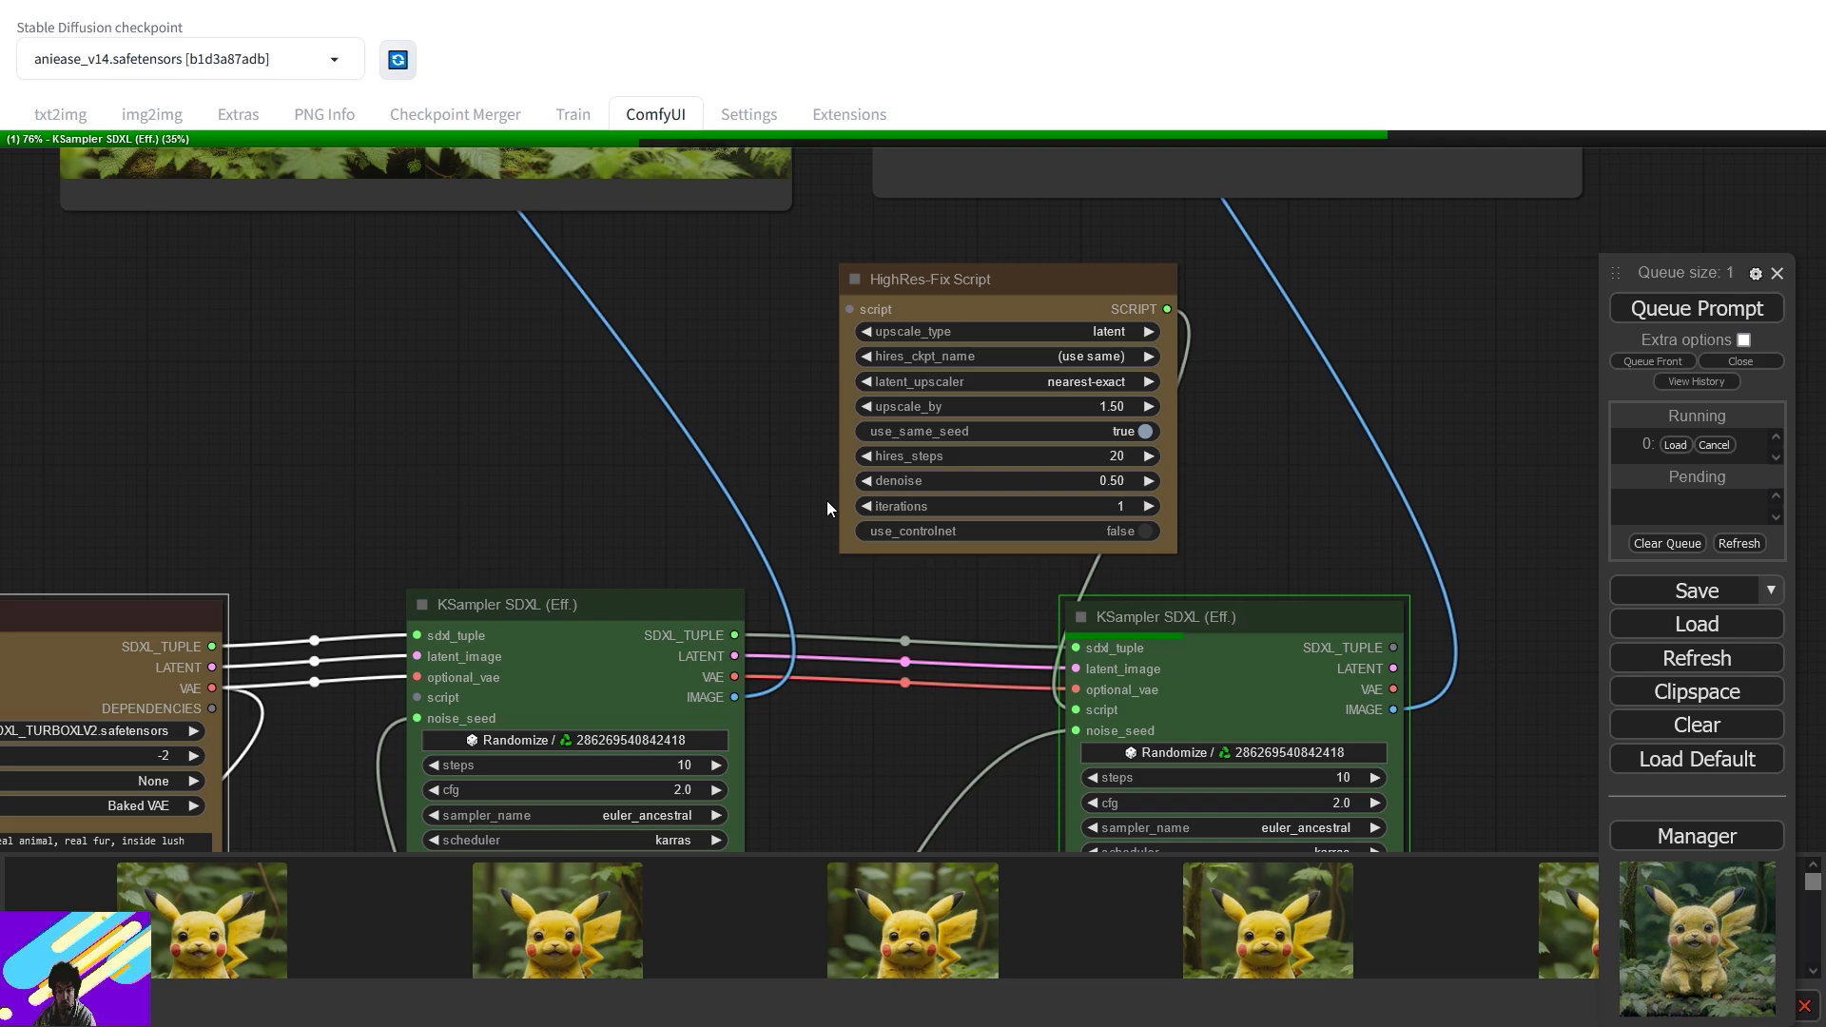
left_click_drag(924, 735, 983, 447)
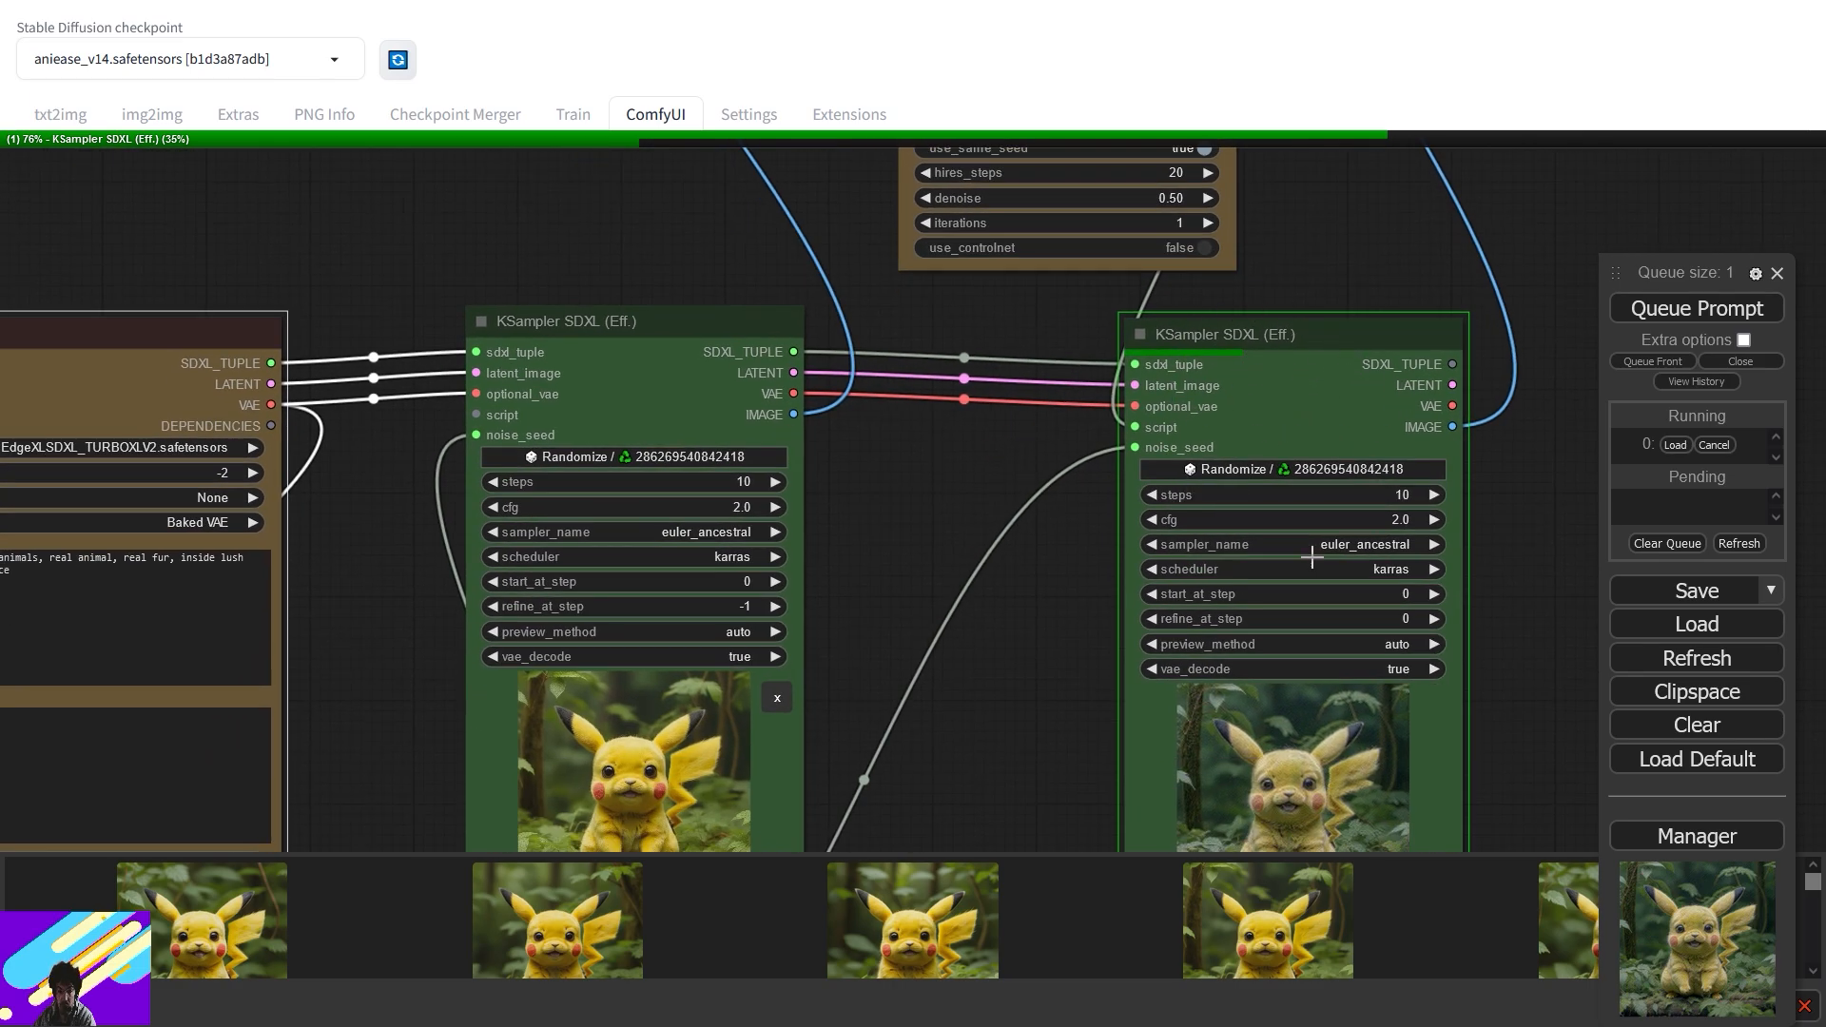
left_click_drag(1114, 761, 1173, 502)
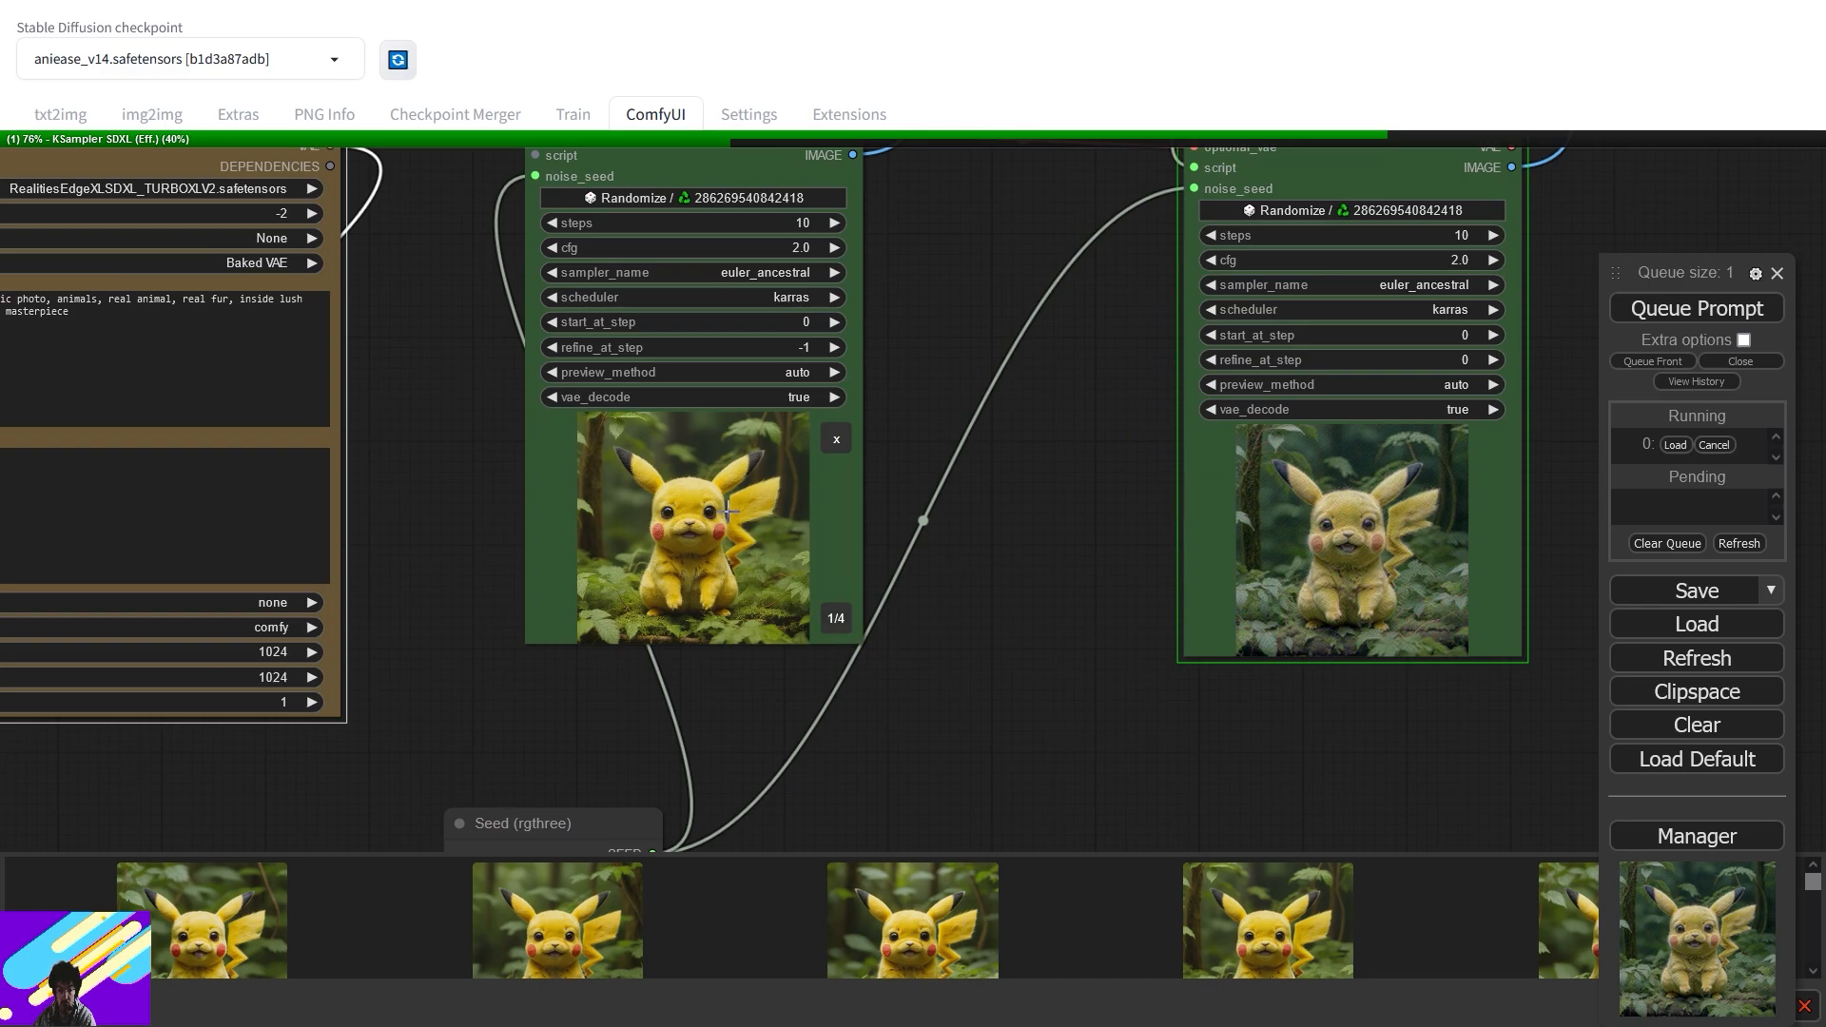
left_click_drag(967, 333, 991, 763)
left_click_drag(913, 306, 902, 637)
left_click_drag(976, 419, 957, 718)
left_click_drag(964, 454, 980, 643)
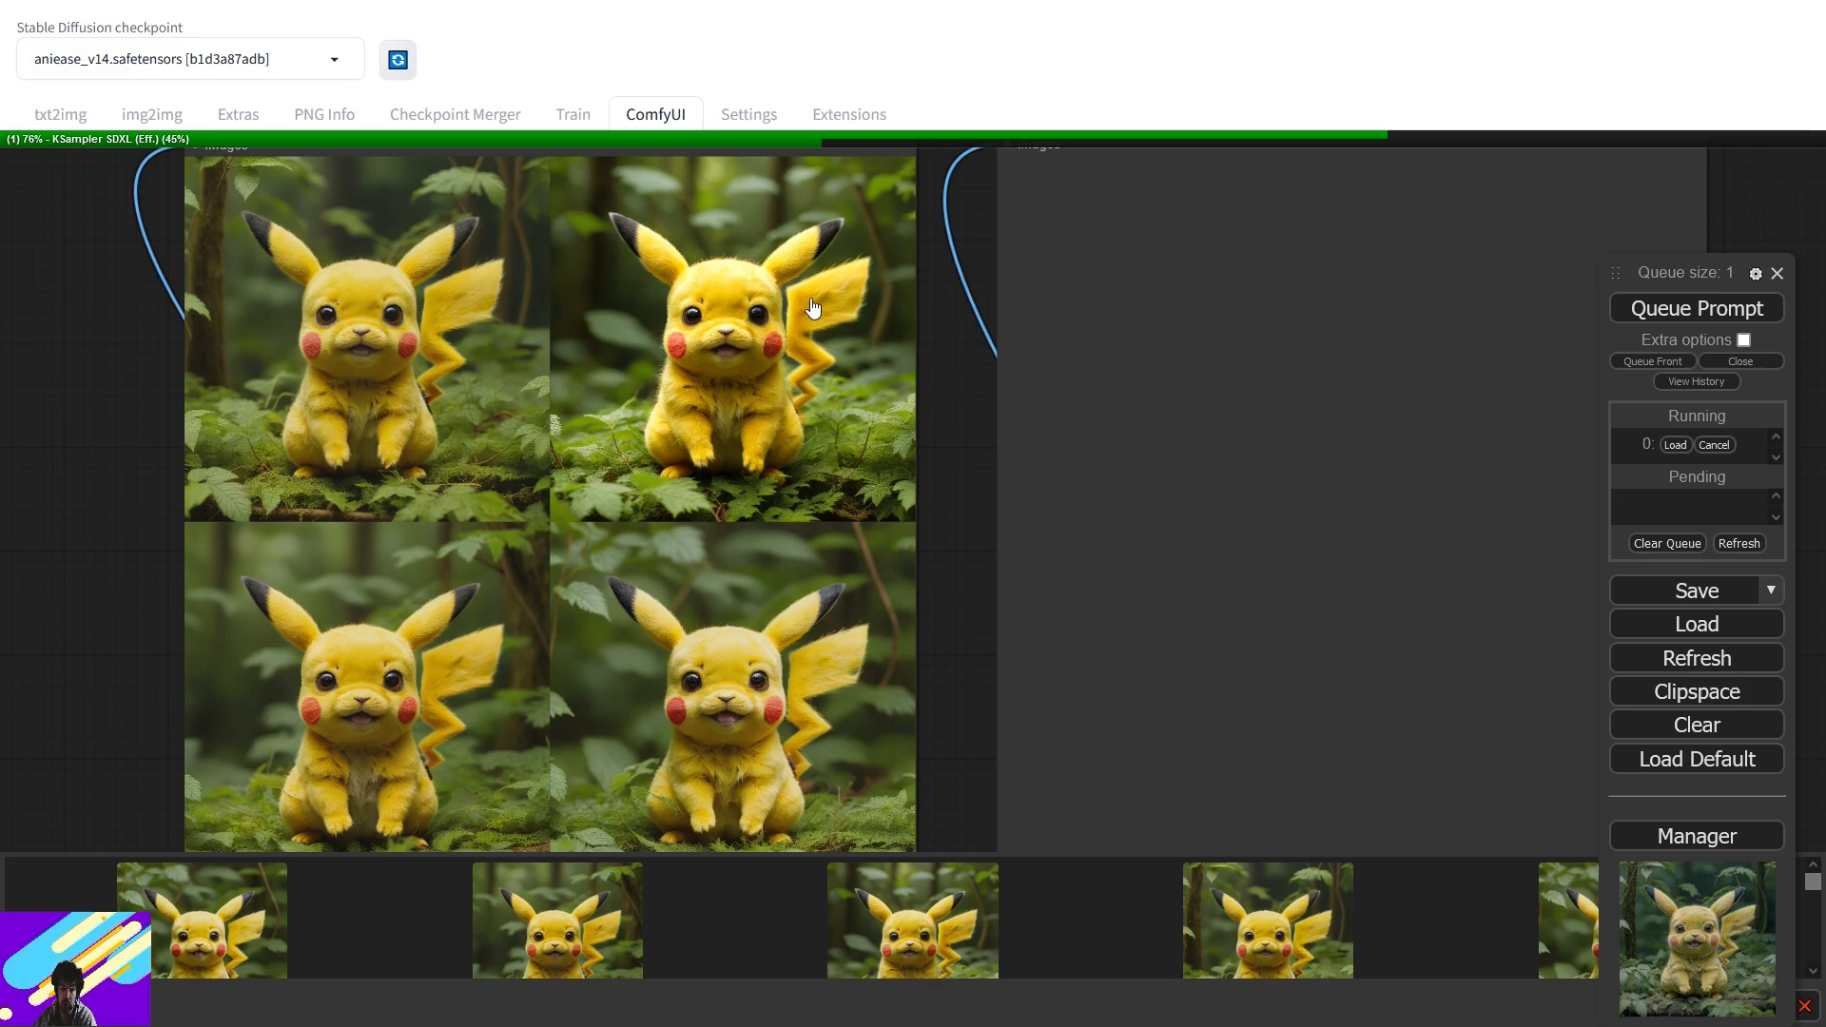
scroll(968, 537, "down", 7)
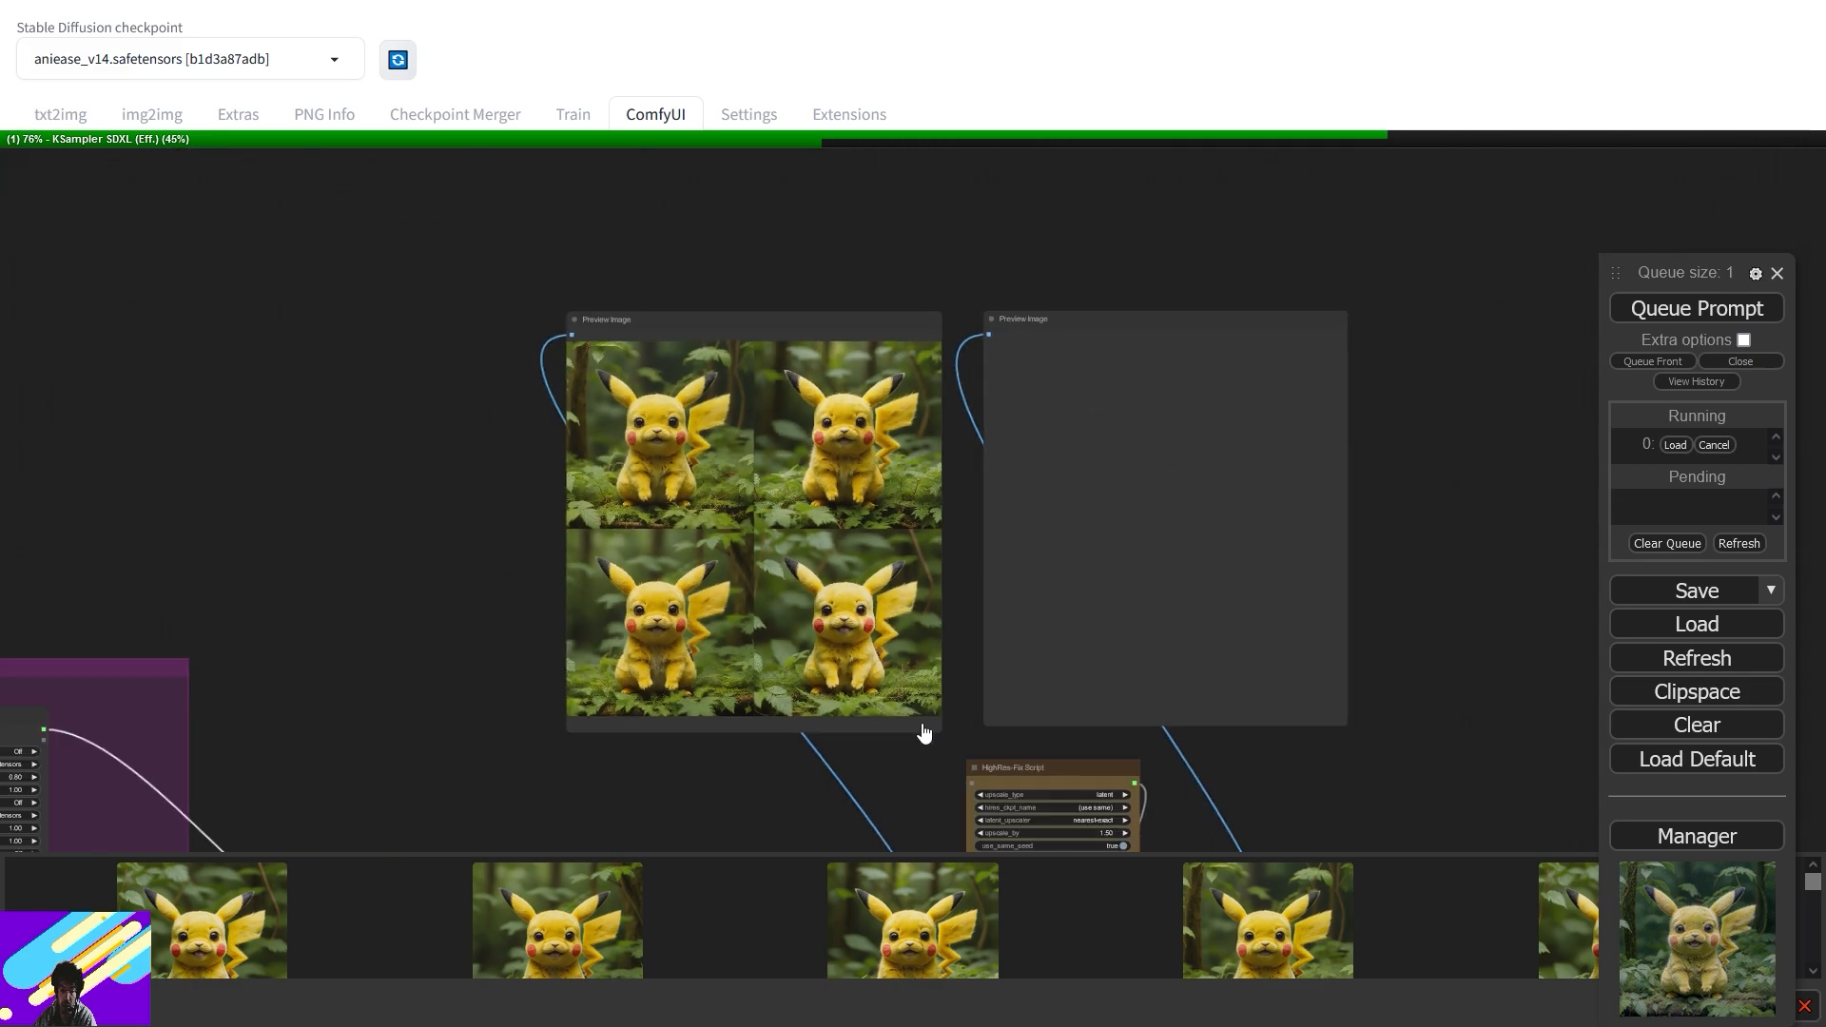
left_click_drag(923, 733, 1113, 374)
scroll(1111, 406, "up", 5)
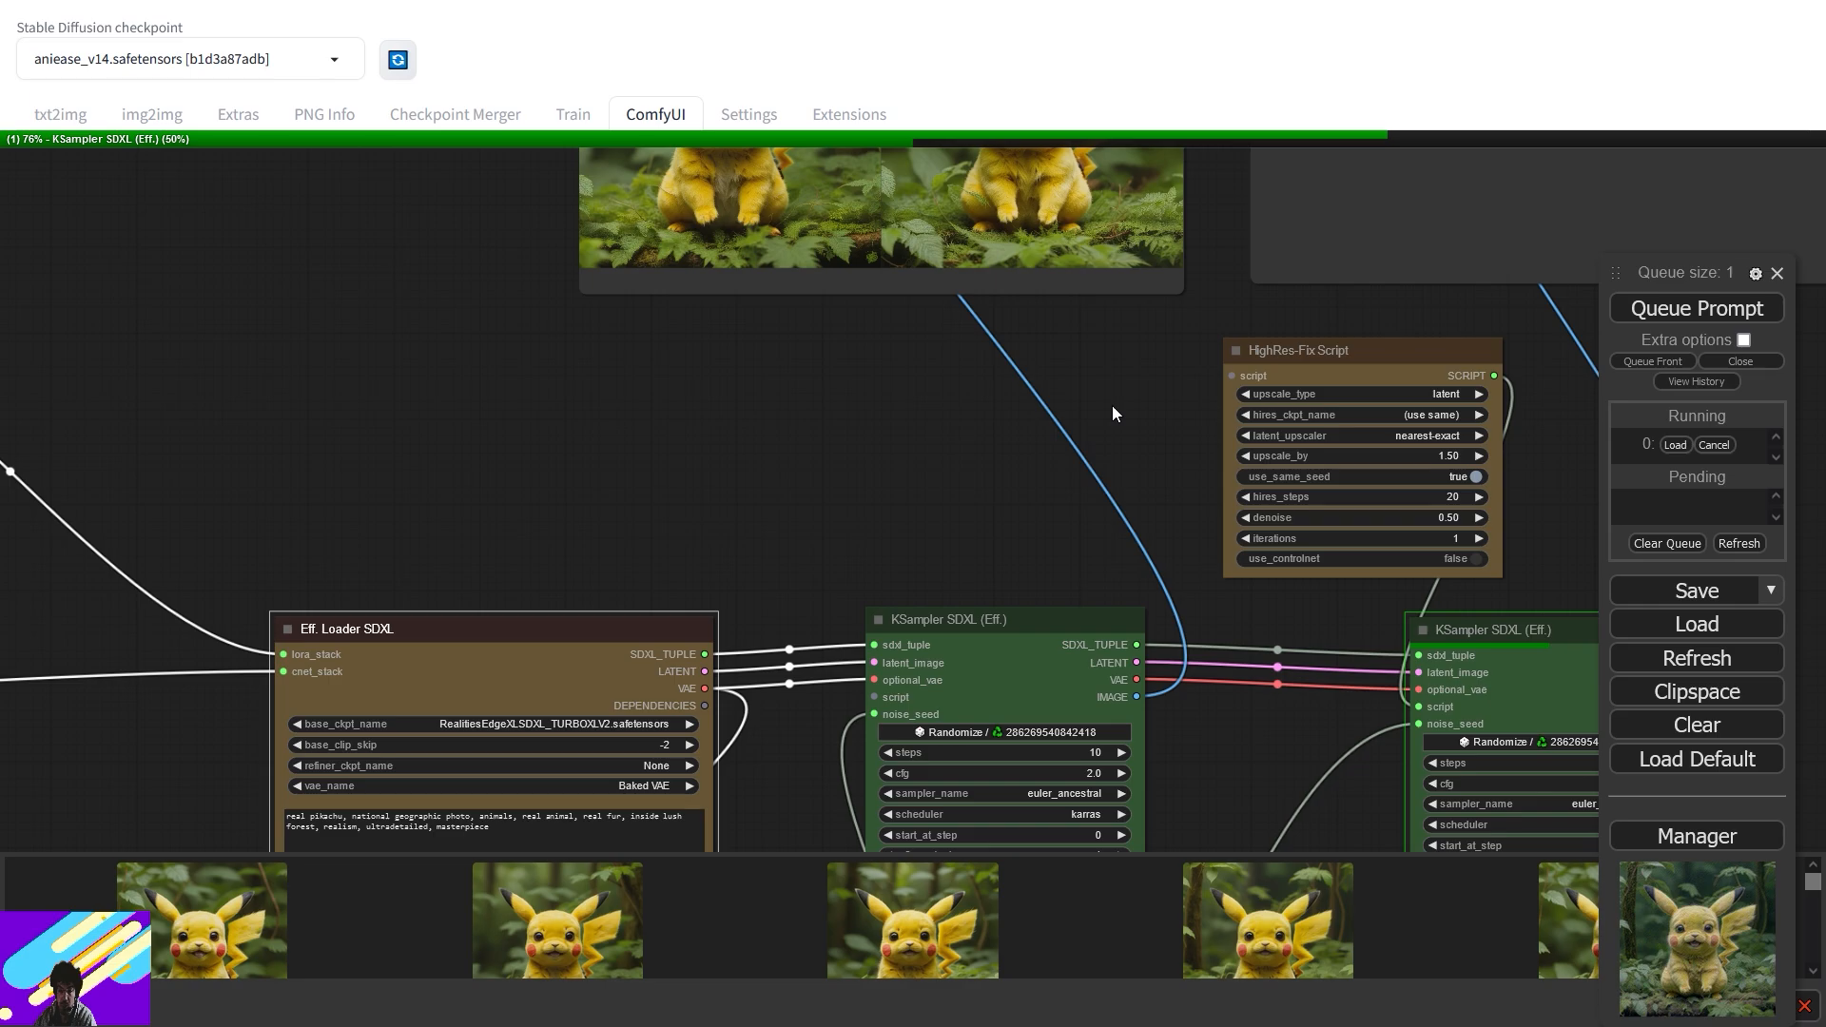
scroll(1115, 405, "up", 5)
left_click_drag(1115, 403, 483, 420)
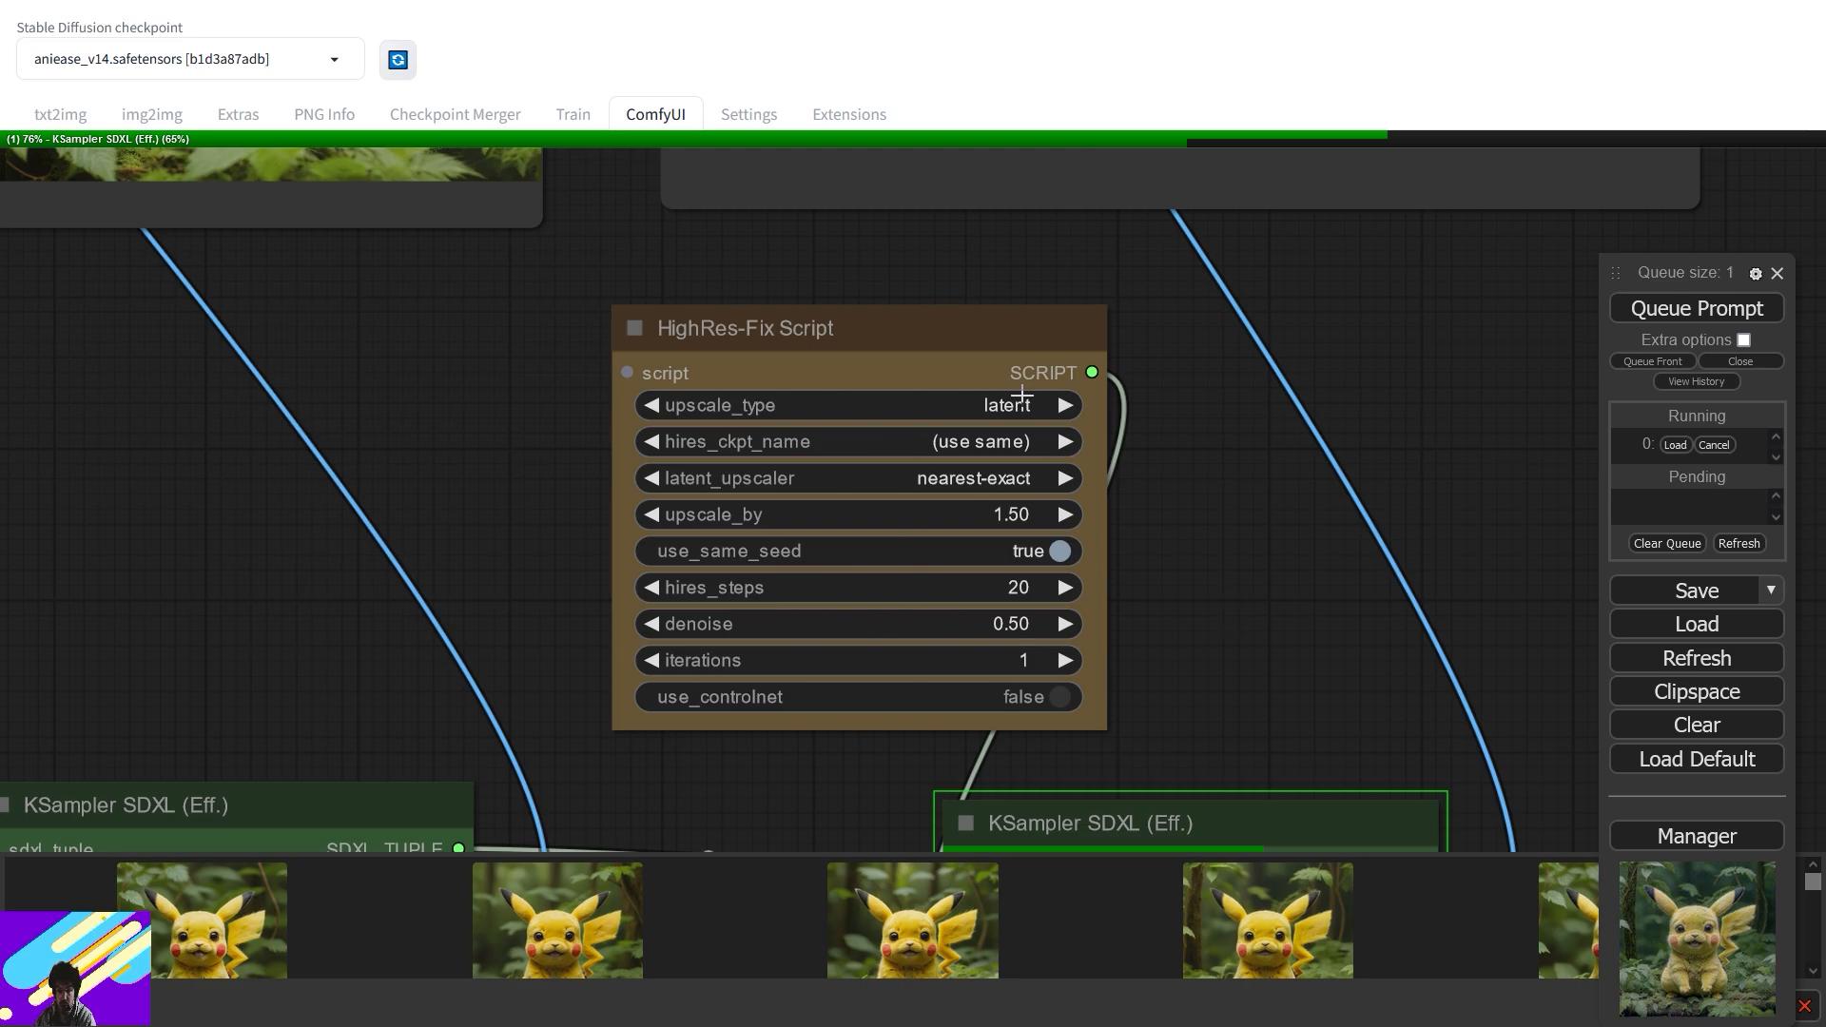
left_click_drag(1329, 645, 1279, 274)
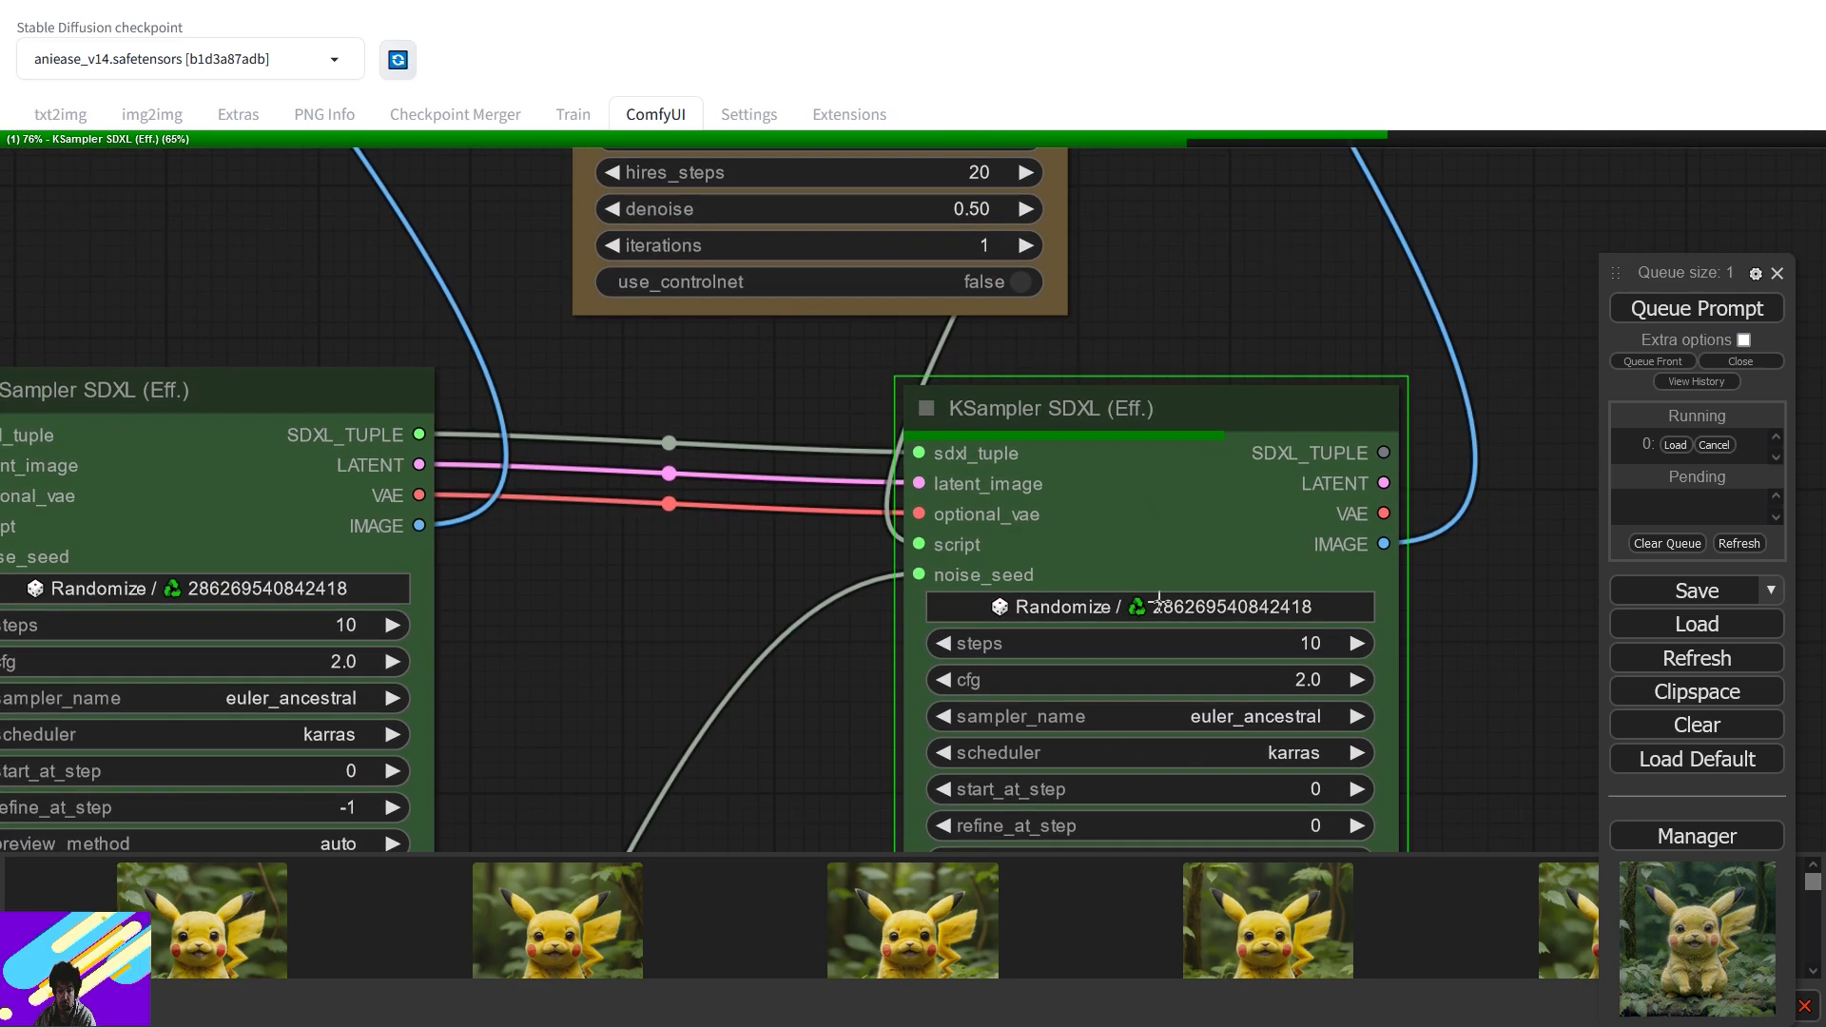
scroll(1293, 605, "down", 6)
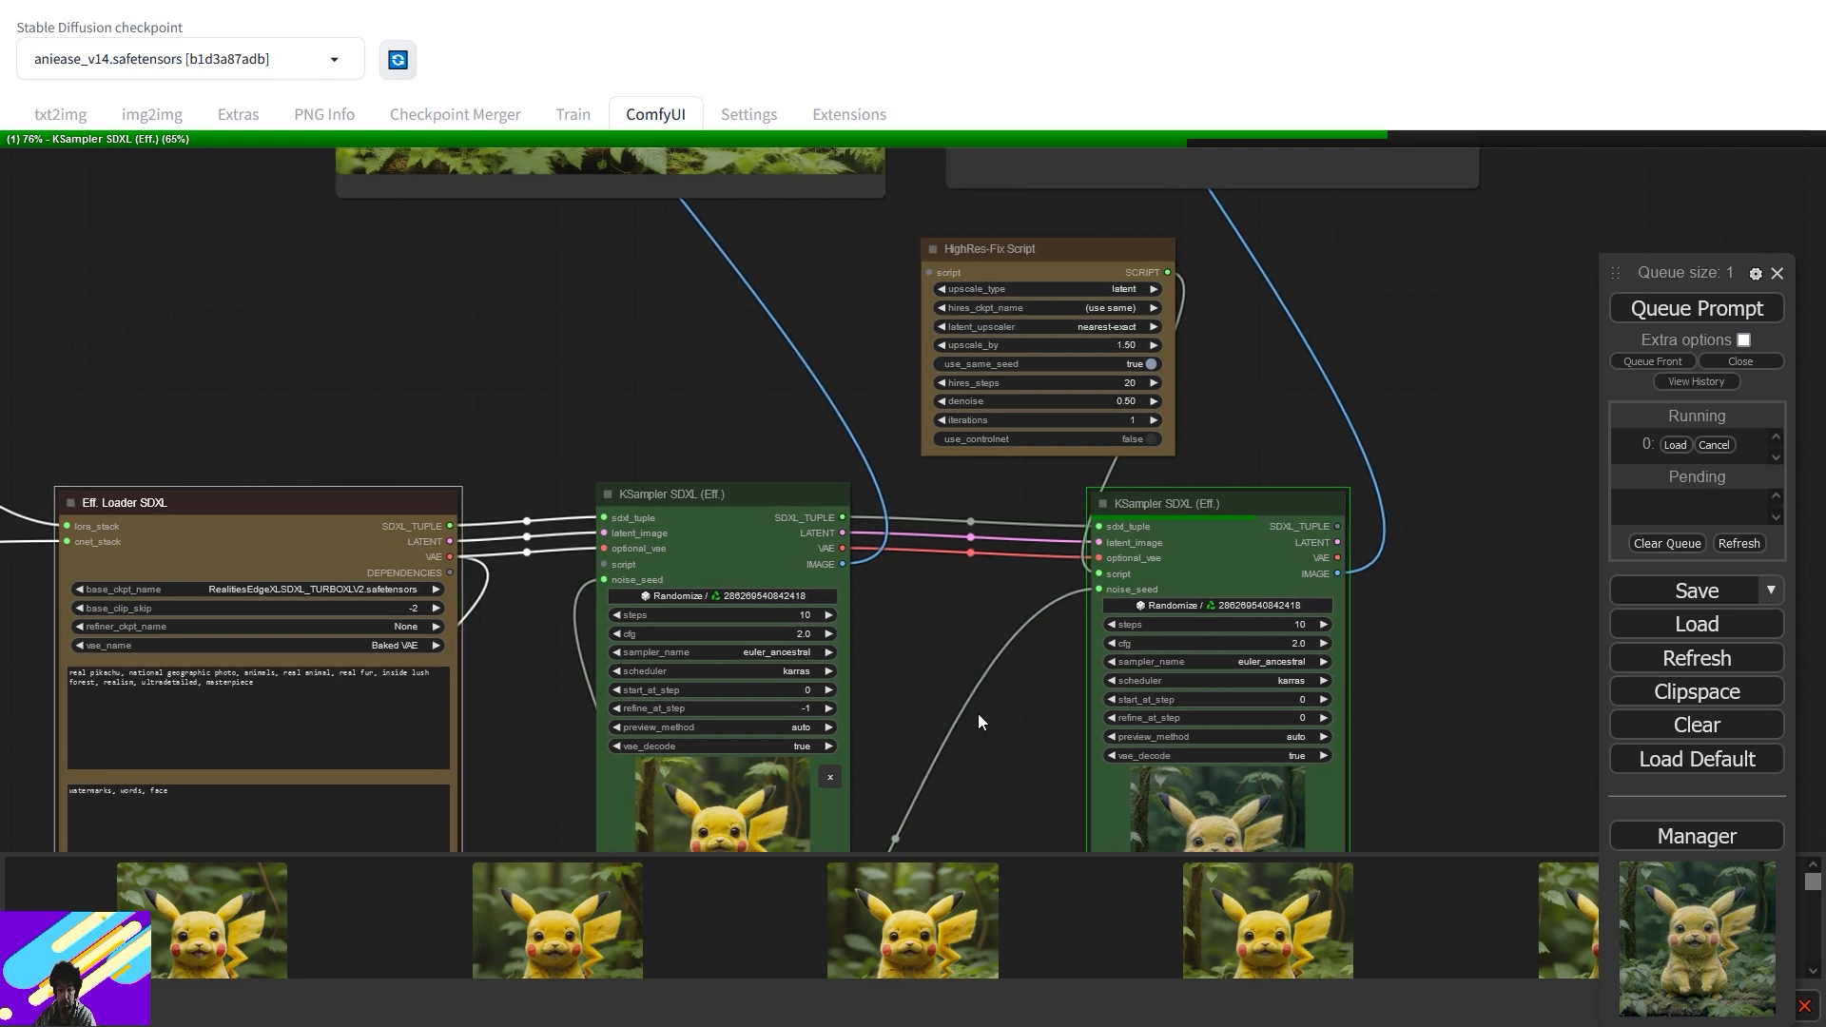
left_click_drag(978, 709, 796, 381)
scroll(943, 419, "up", 7)
left_click_drag(789, 568, 662, 406)
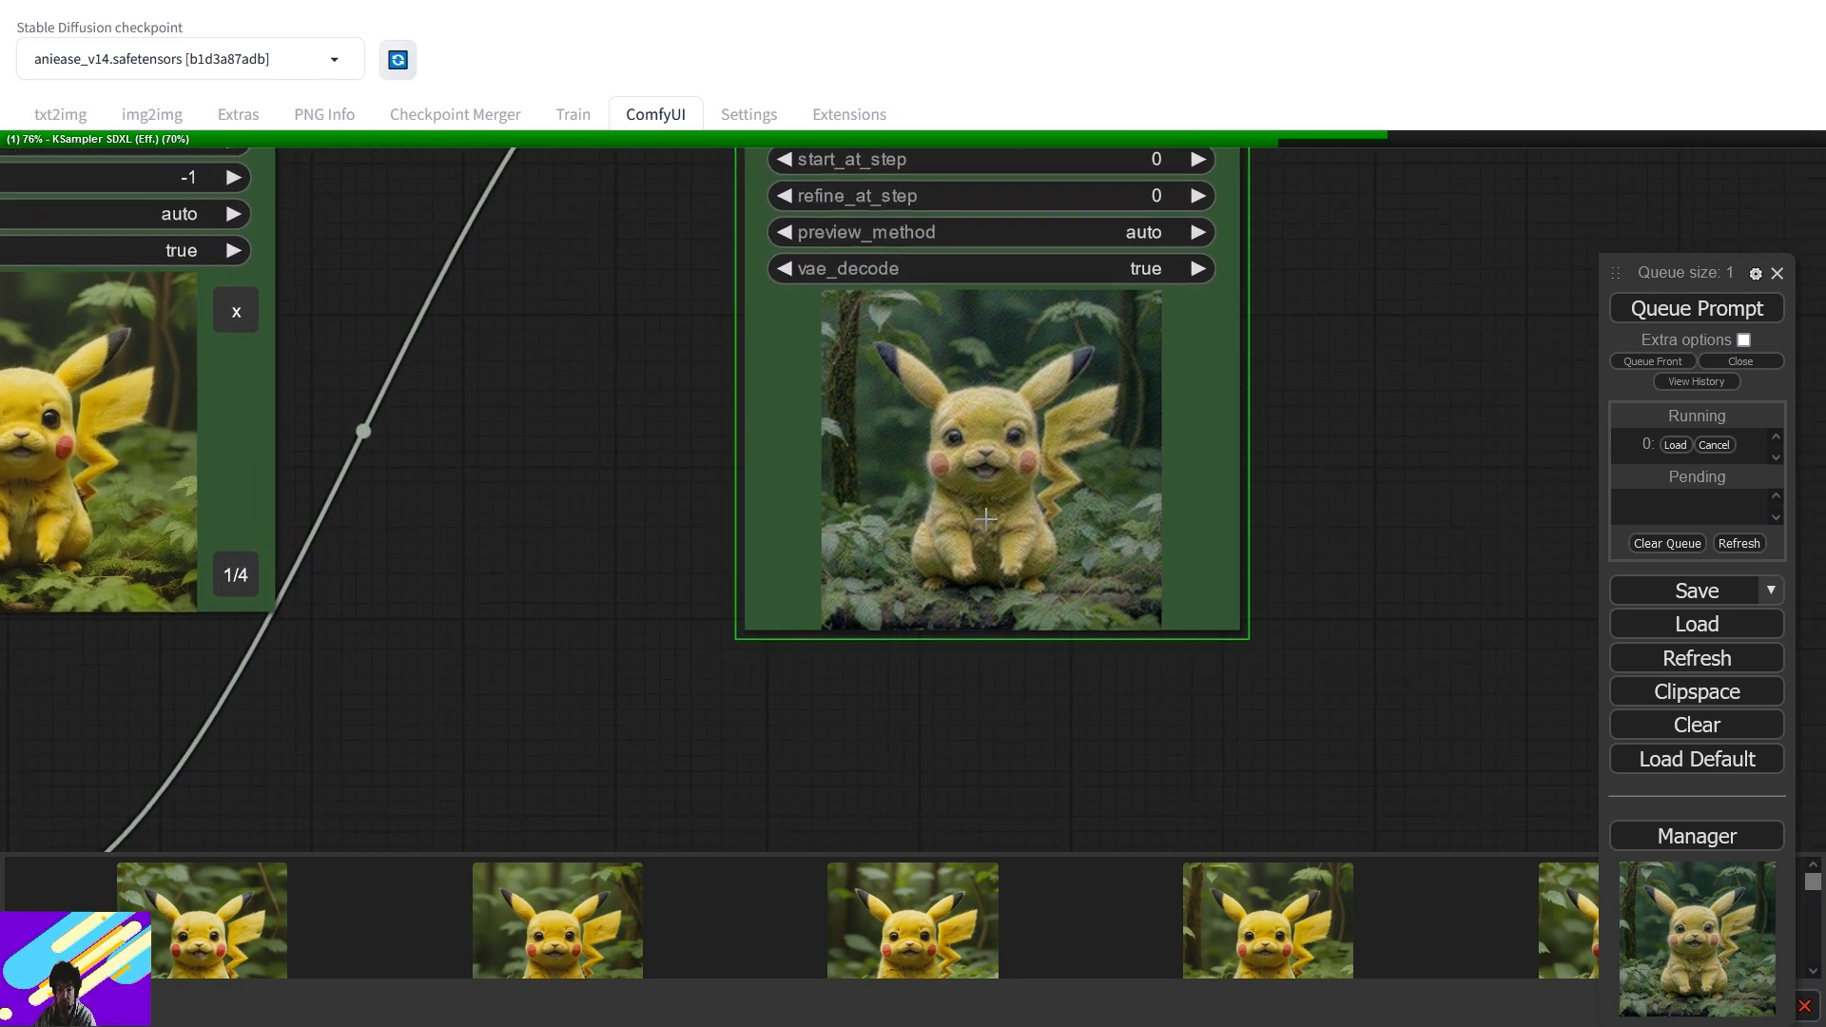
left_click_drag(615, 440, 926, 405)
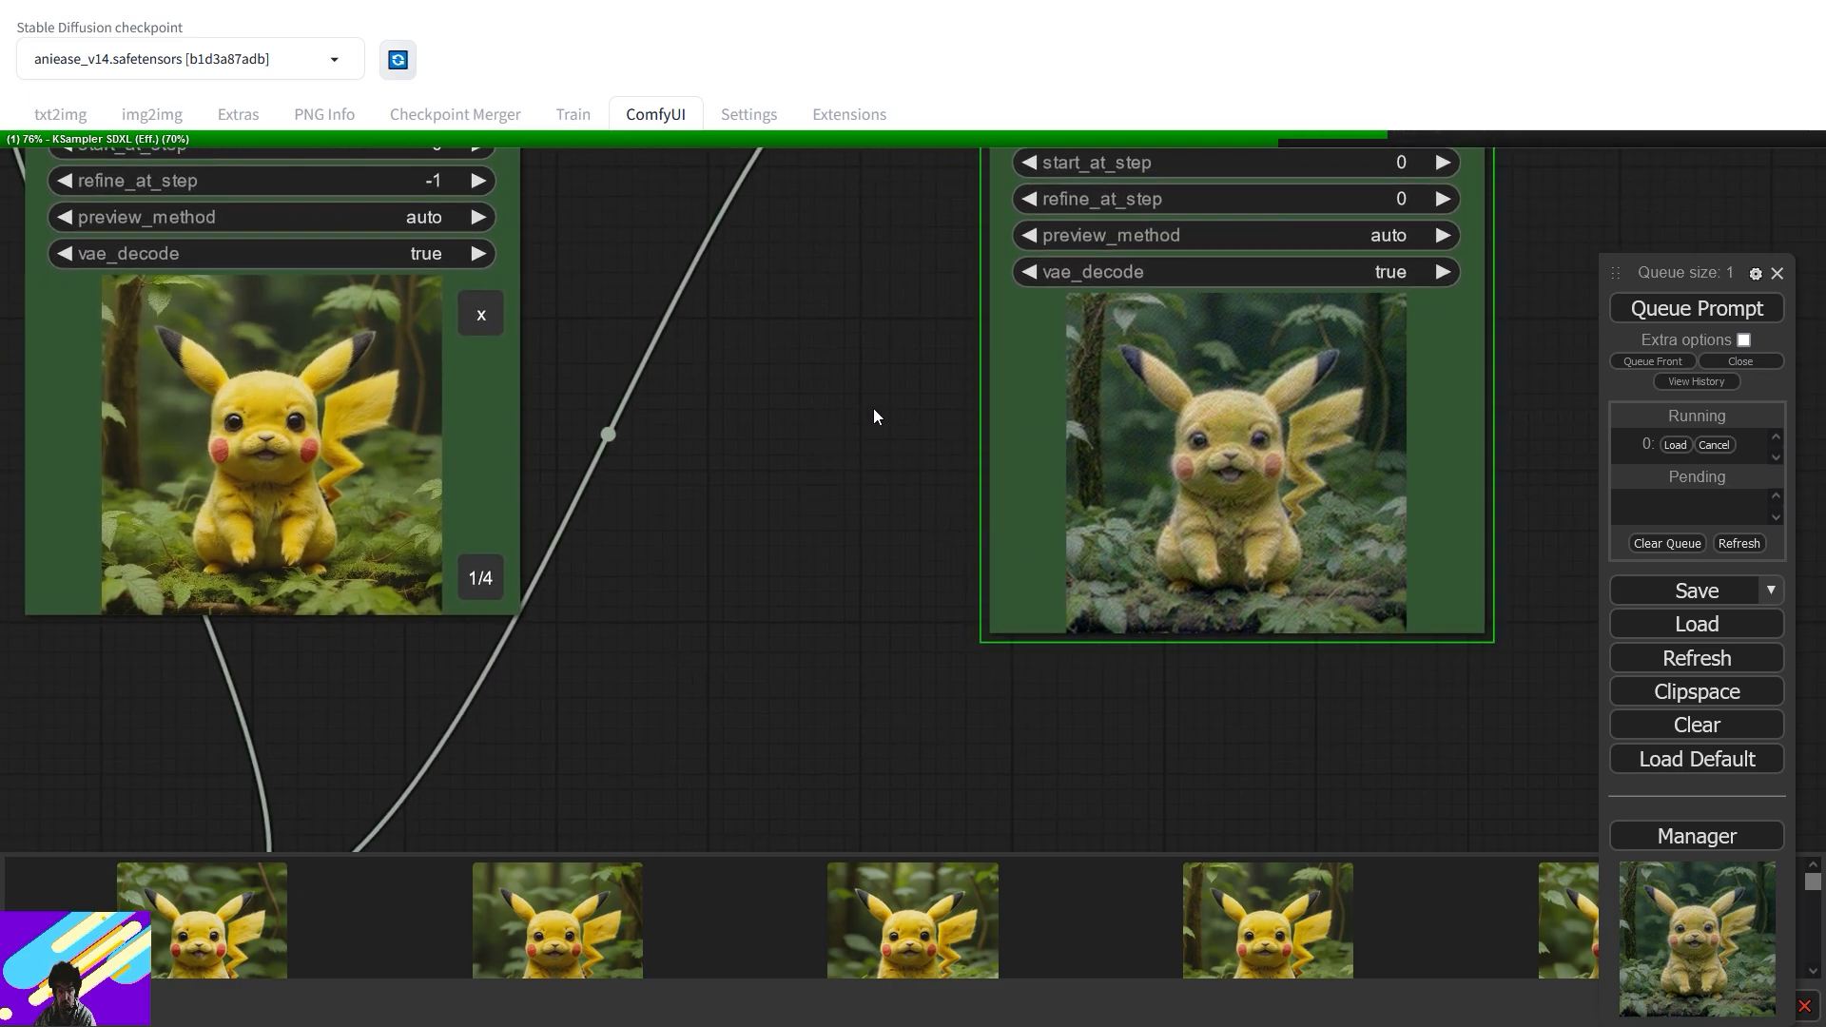
scroll(902, 426, "down", 10)
left_click_drag(902, 415, 935, 752)
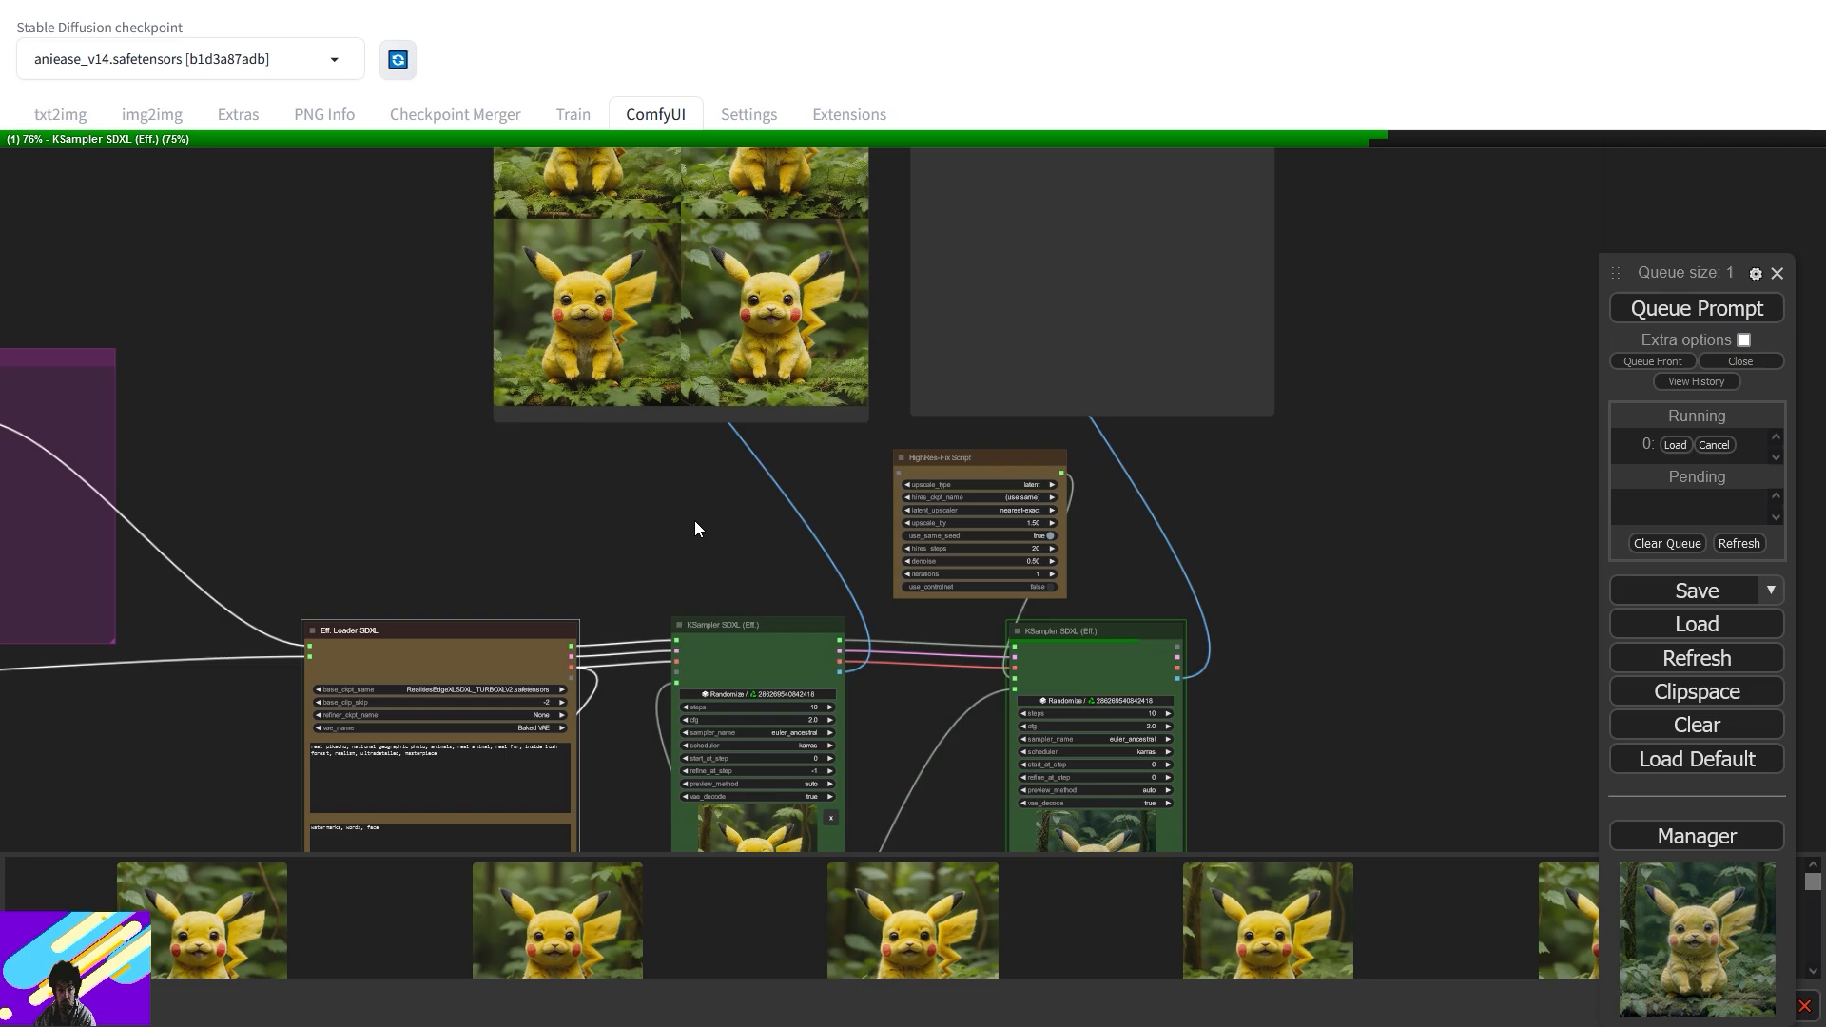
- Survey the LoRA, ControlNet and FromImage groups, moving a Preview Image node further down
left_click_drag(701, 530, 1351, 369)
left_click_drag(823, 677, 1318, 332)
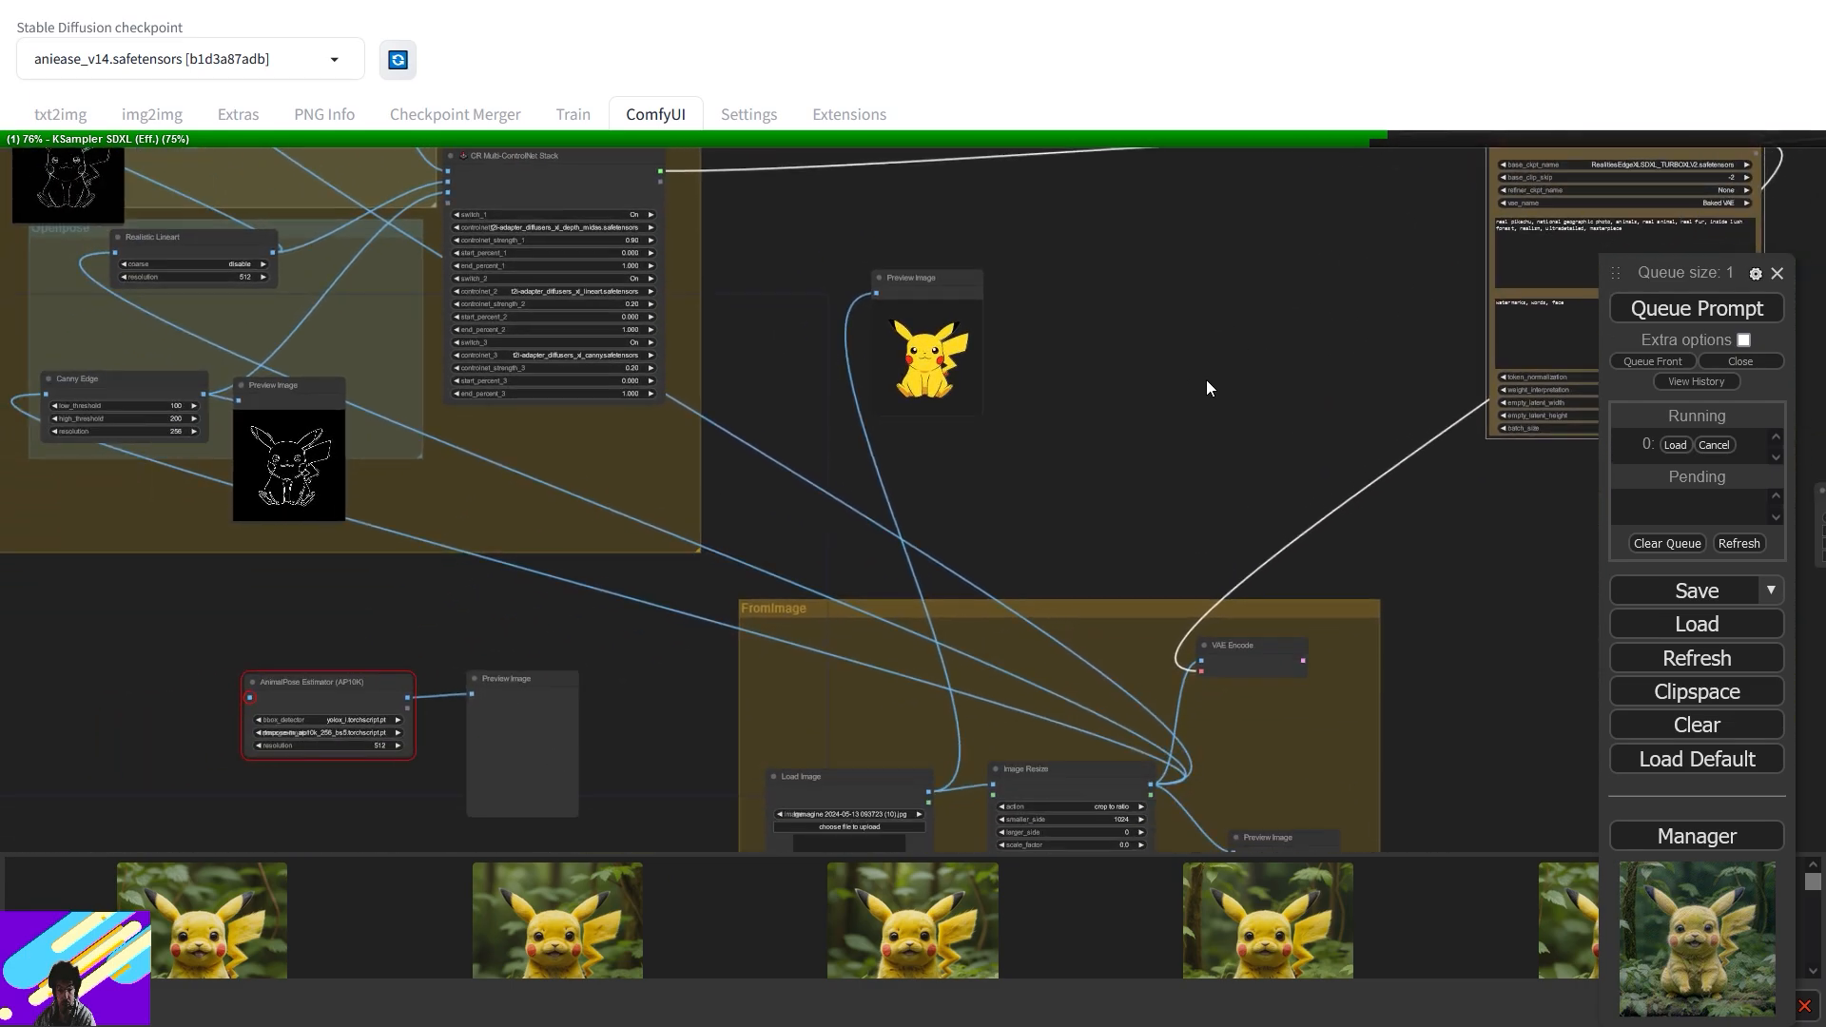
left_click_drag(776, 438, 751, 342)
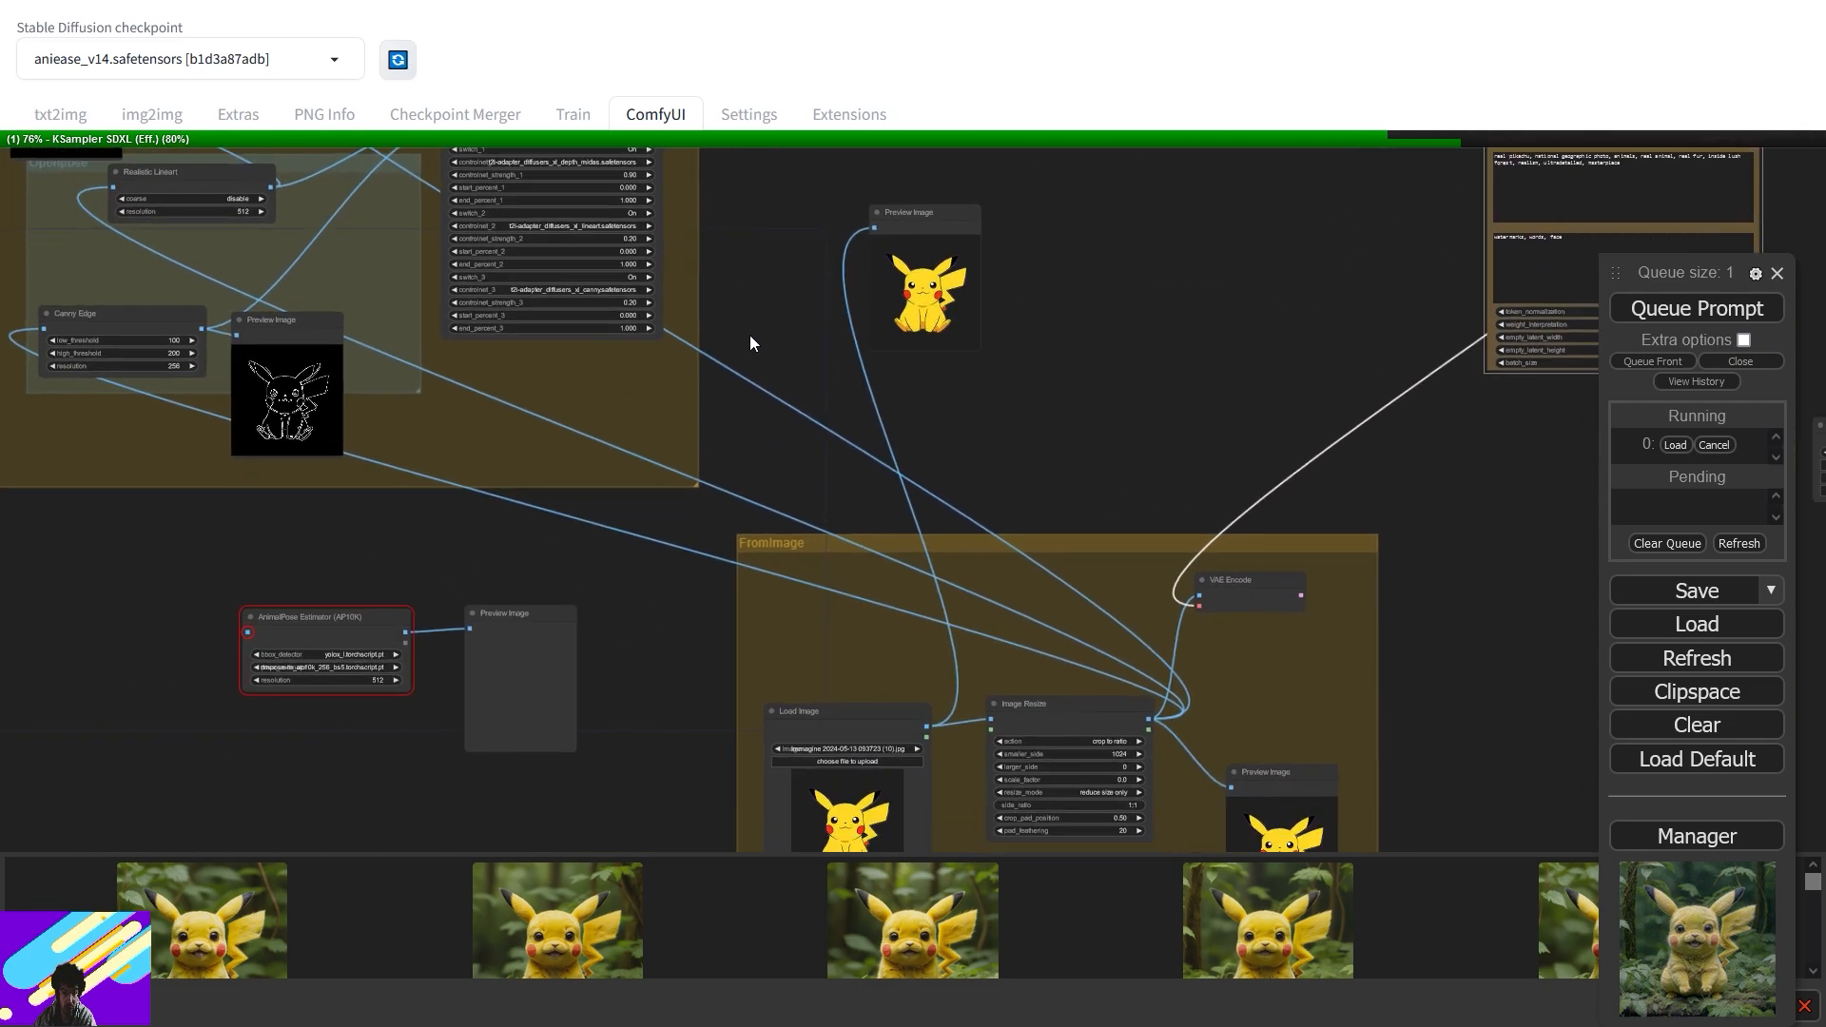
left_click_drag(933, 209, 919, 494)
left_click_drag(1224, 293, 509, 578)
left_click_drag(1129, 245, 642, 336)
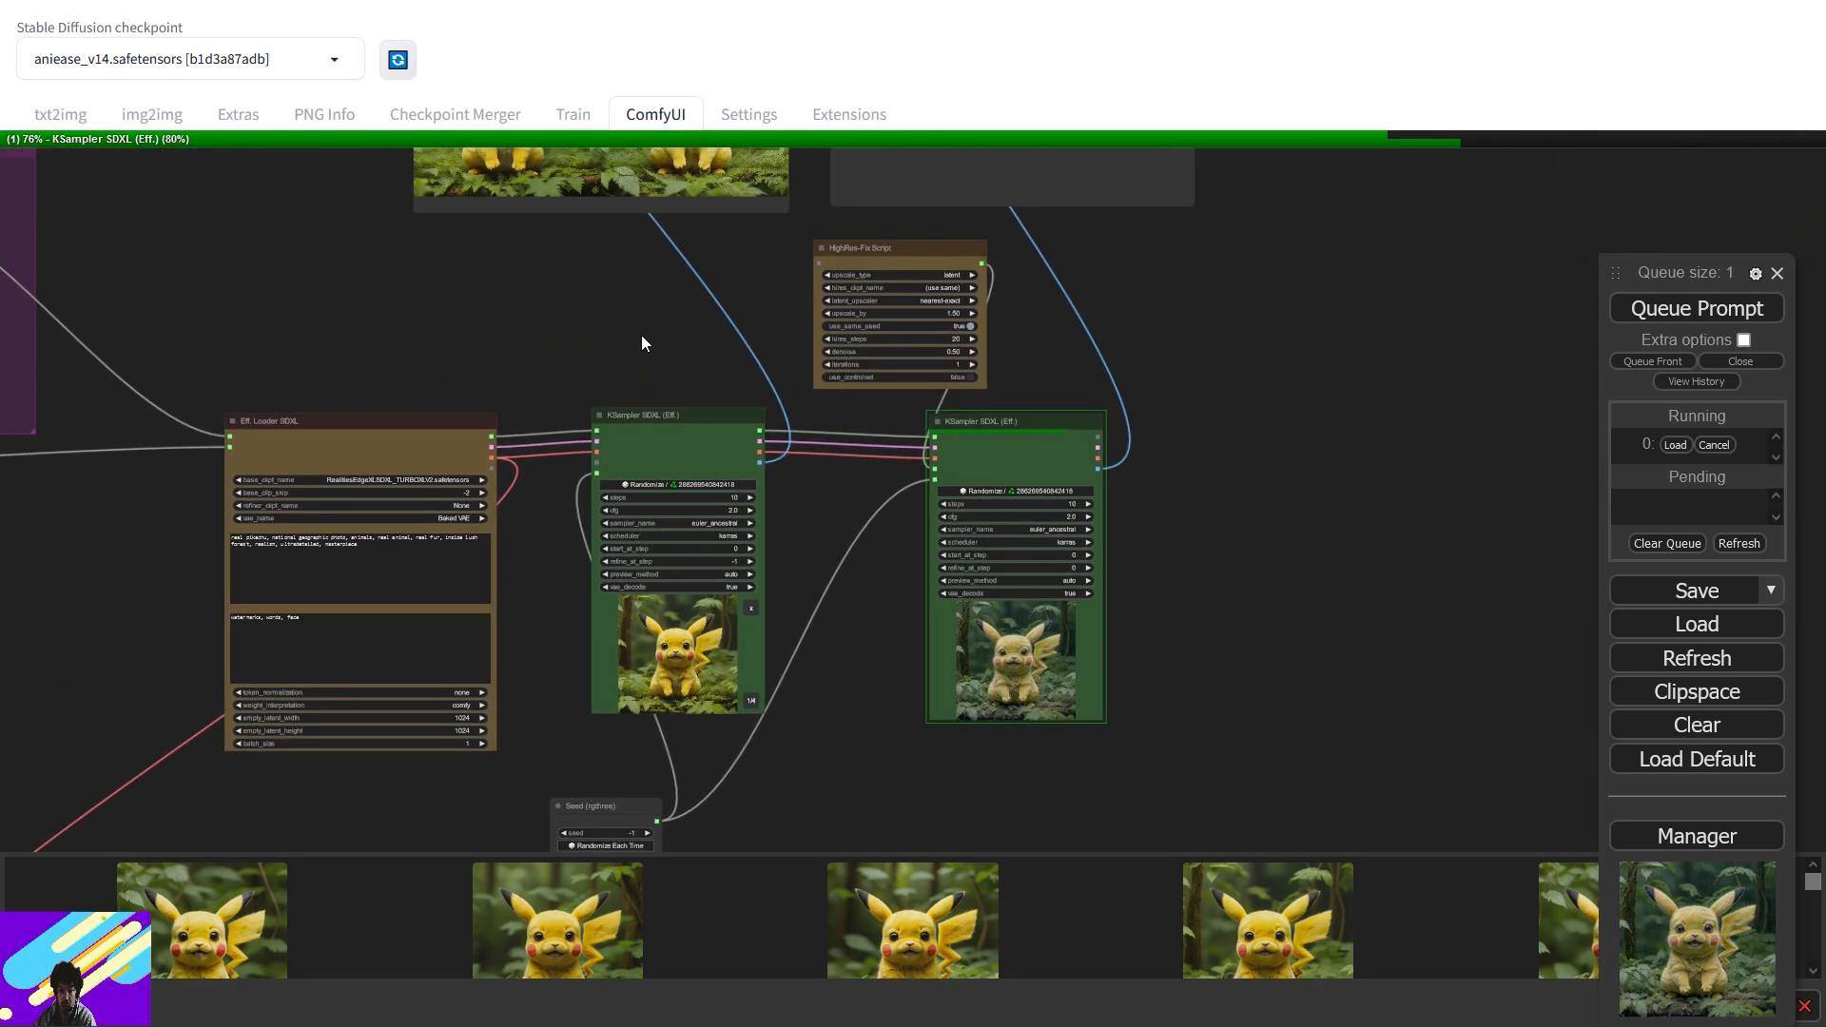
left_click_drag(1052, 324, 1281, 571)
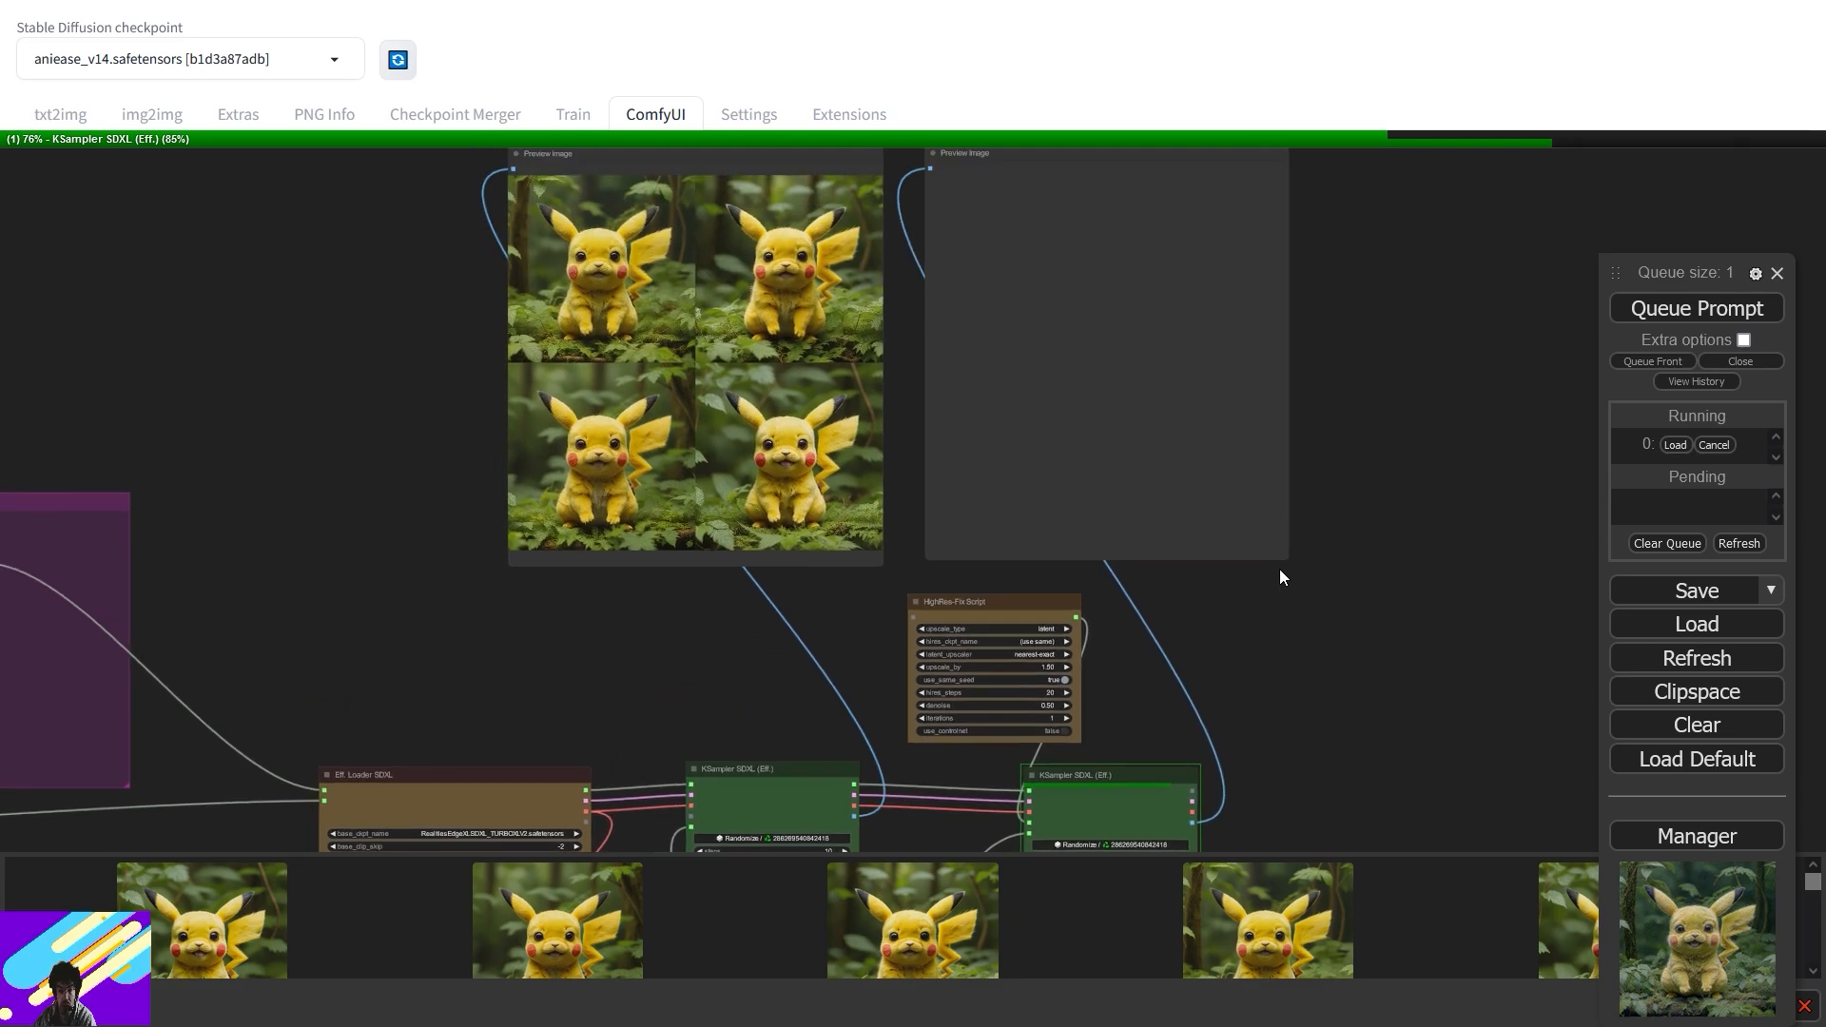
- Nudge the MiDaS Depth Map and Preview Image nodes, then watch the previews as hi-res fix finishes
left_click_drag(529, 644, 1330, 507)
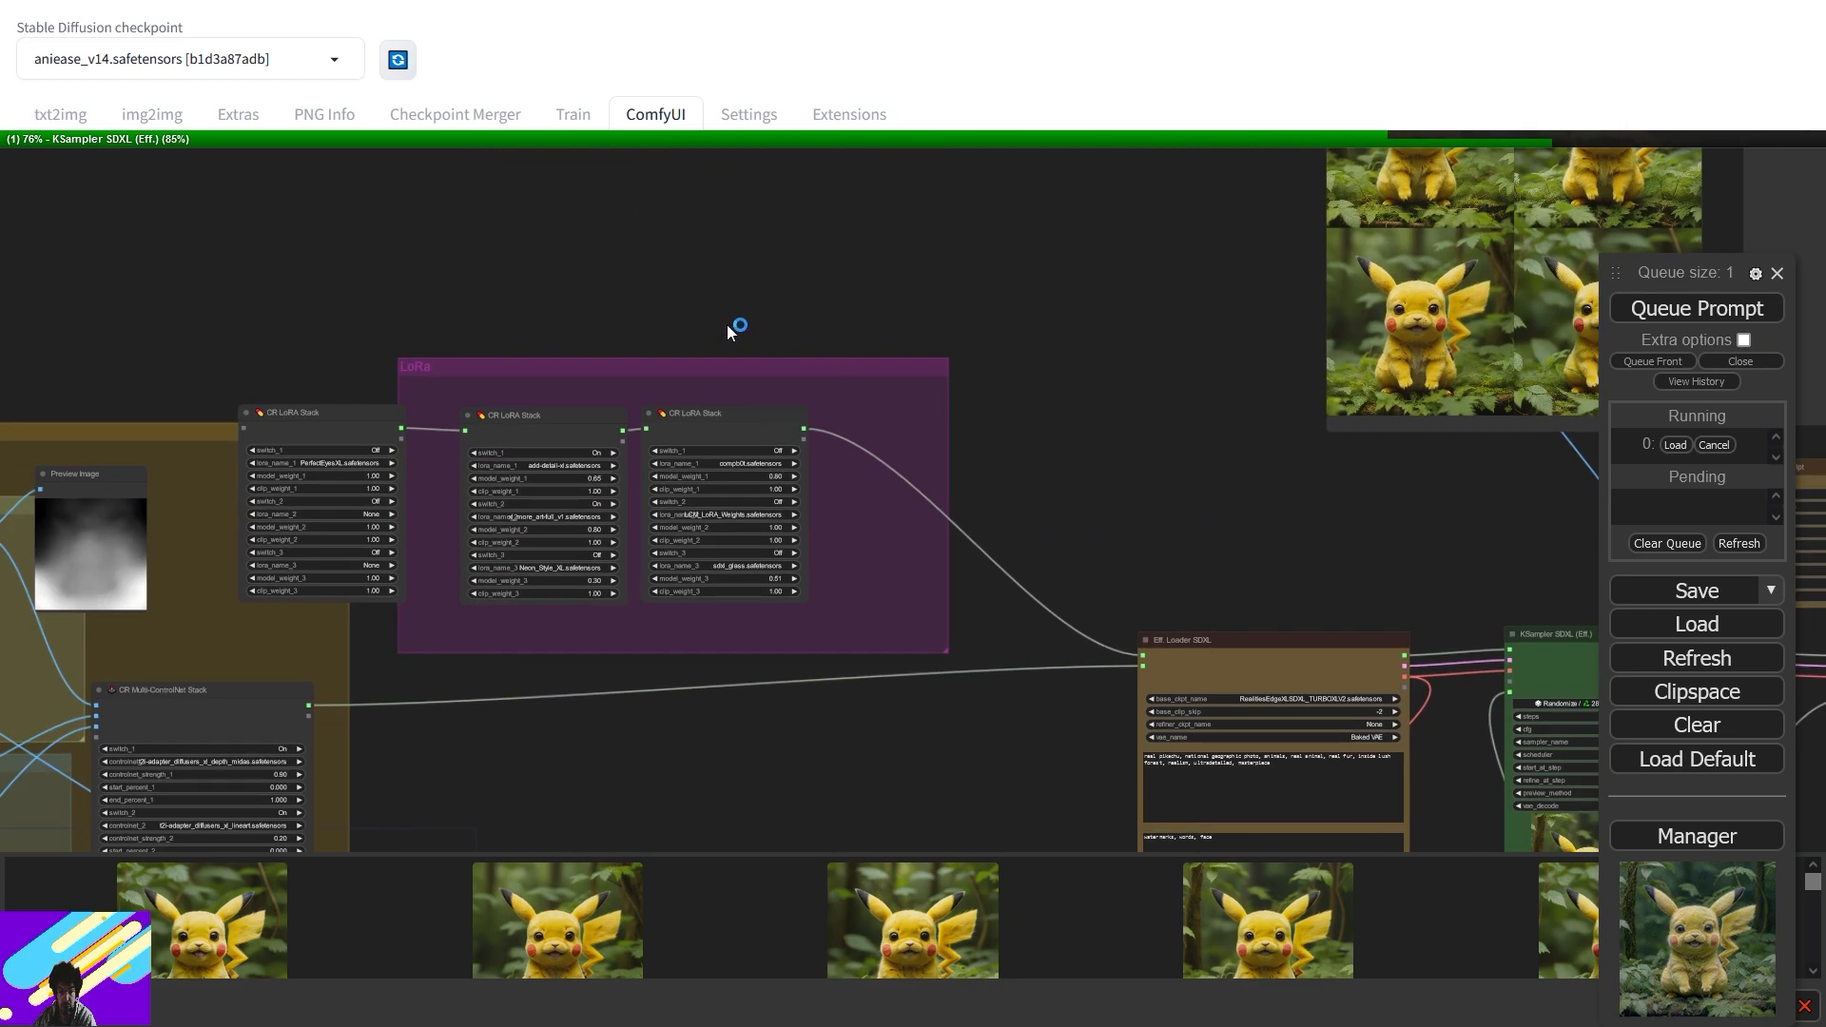
left_click_drag(751, 334, 1109, 270)
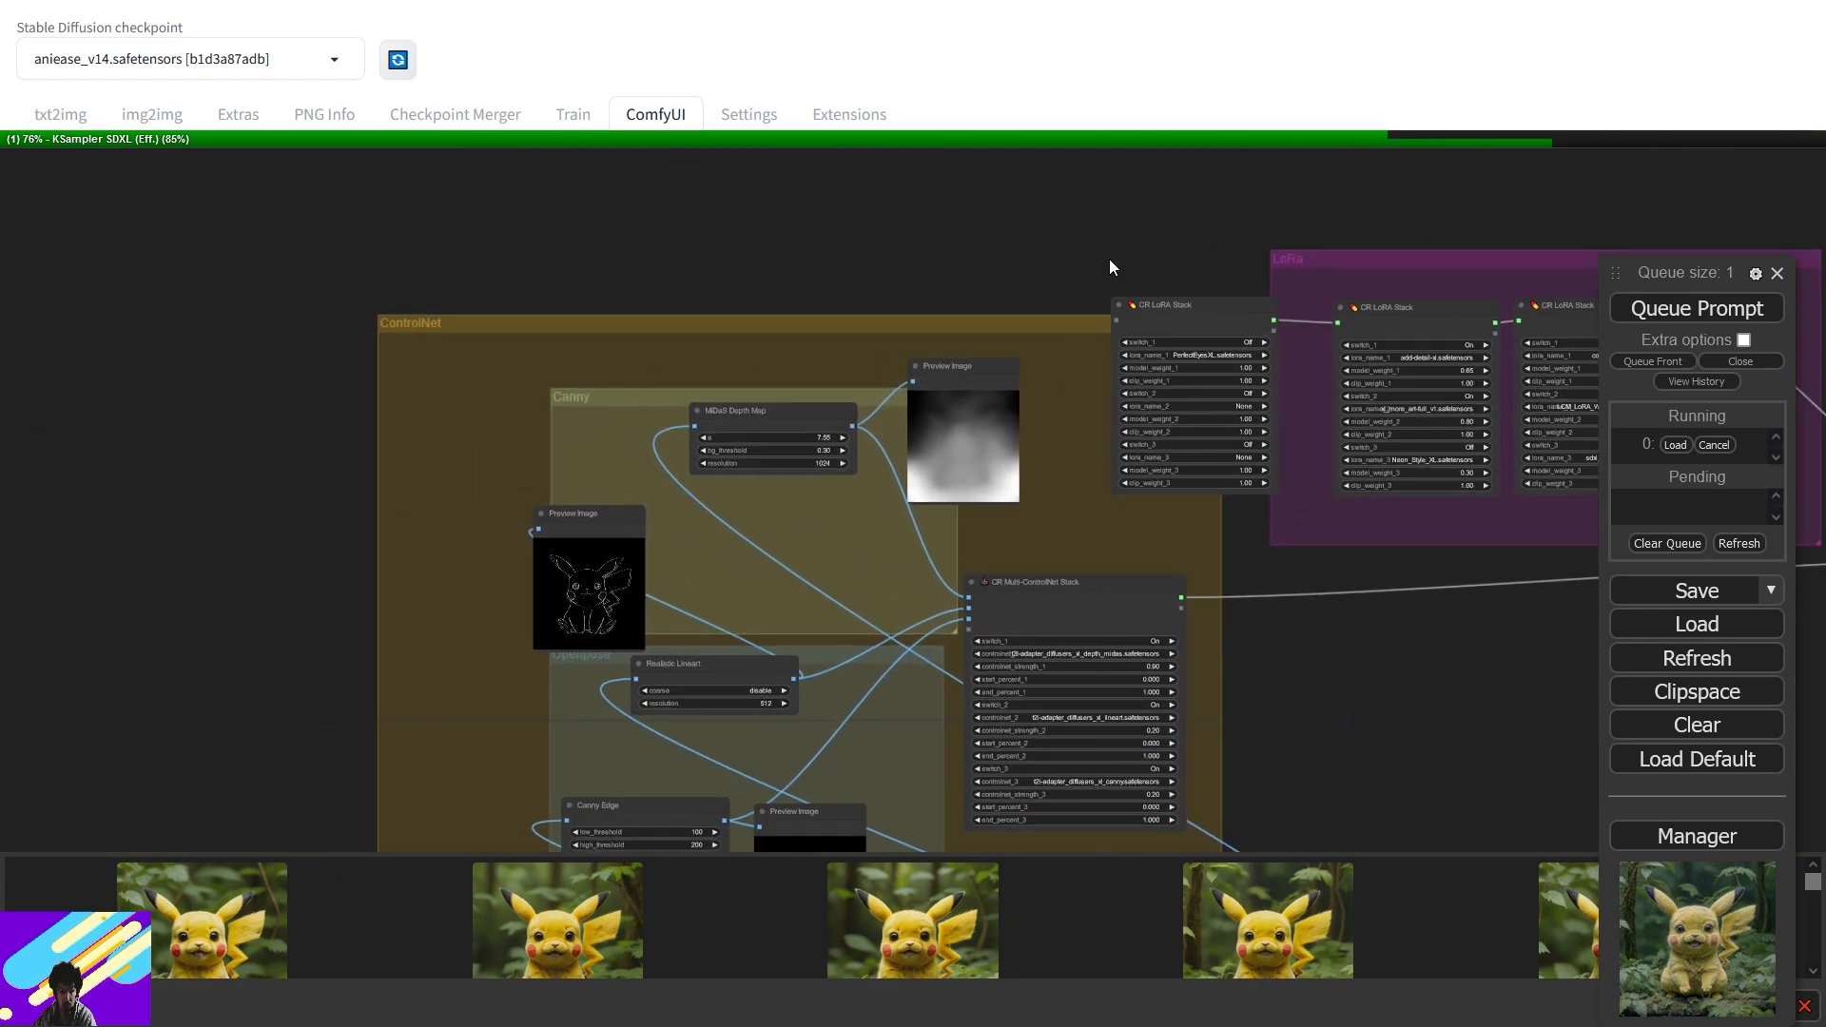
mouse_move(771, 408)
left_mouse_down()
mouse_move(766, 488)
mouse_move(764, 437)
left_mouse_up()
left_click_drag(981, 360, 1007, 361)
left_click_drag(1381, 547, 621, 550)
left_click_drag(1312, 377, 532, 534)
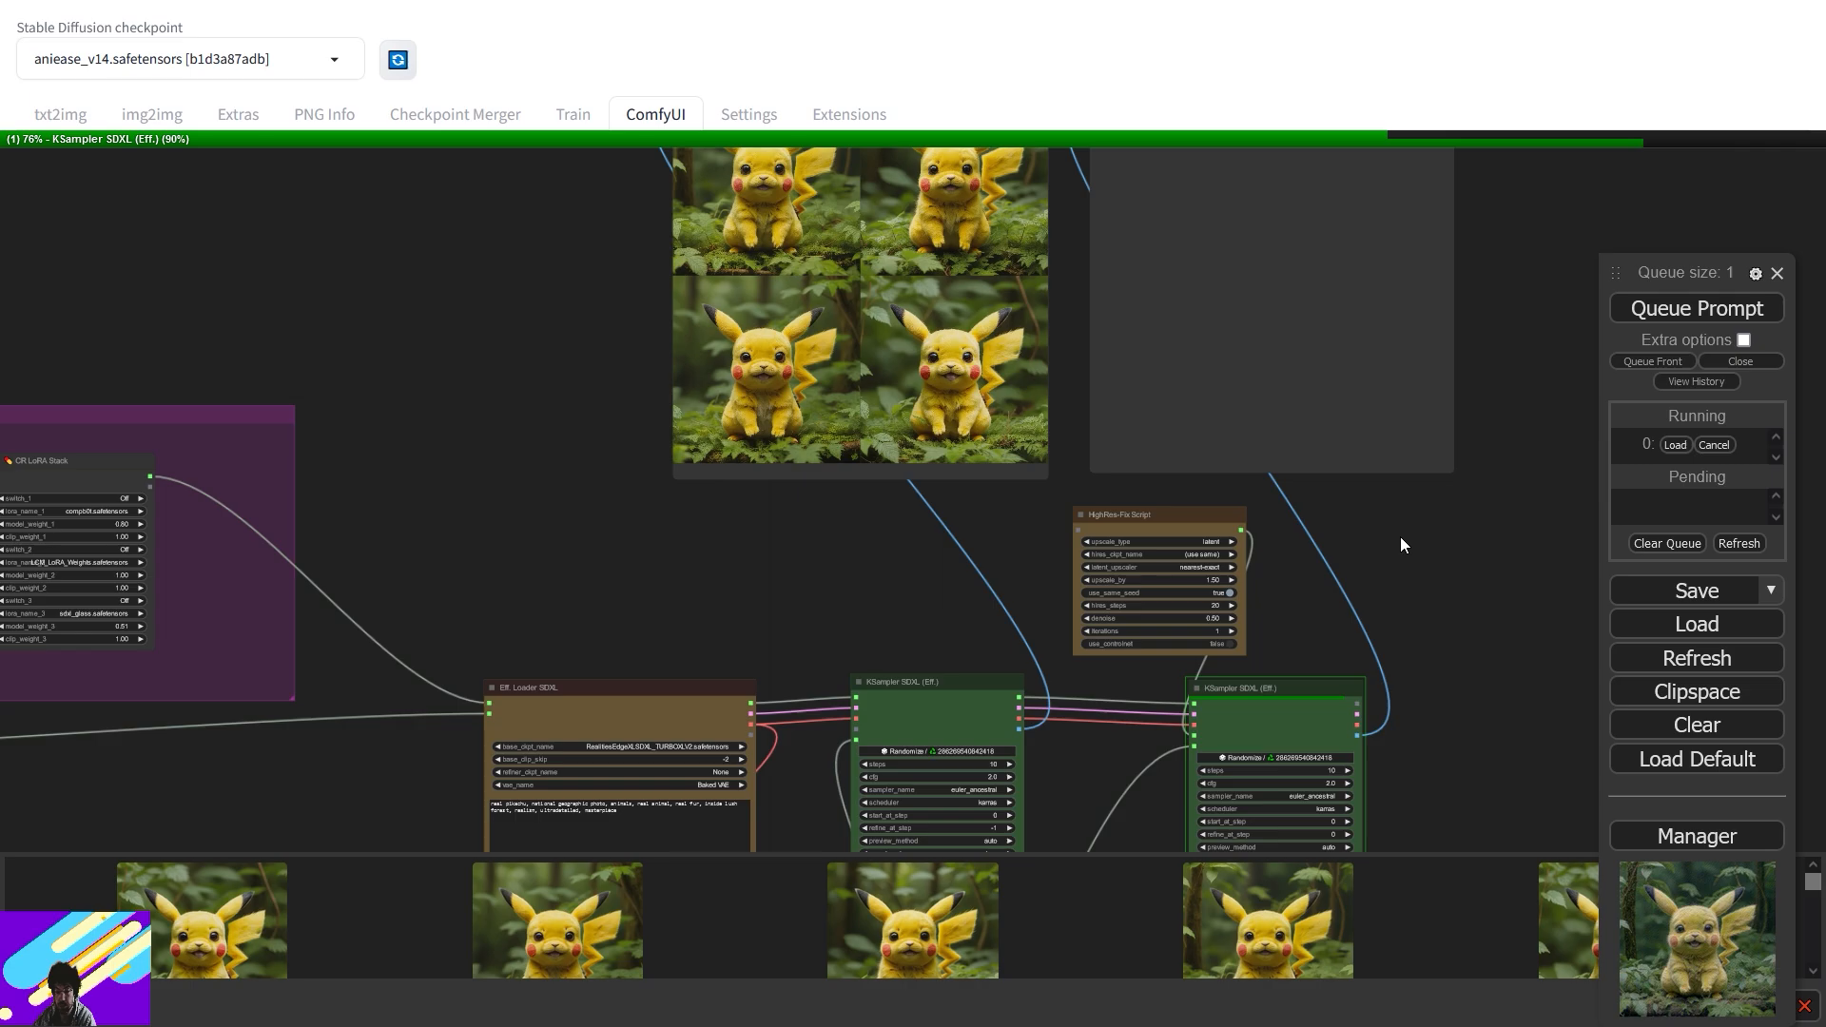
left_click_drag(690, 701, 559, 851)
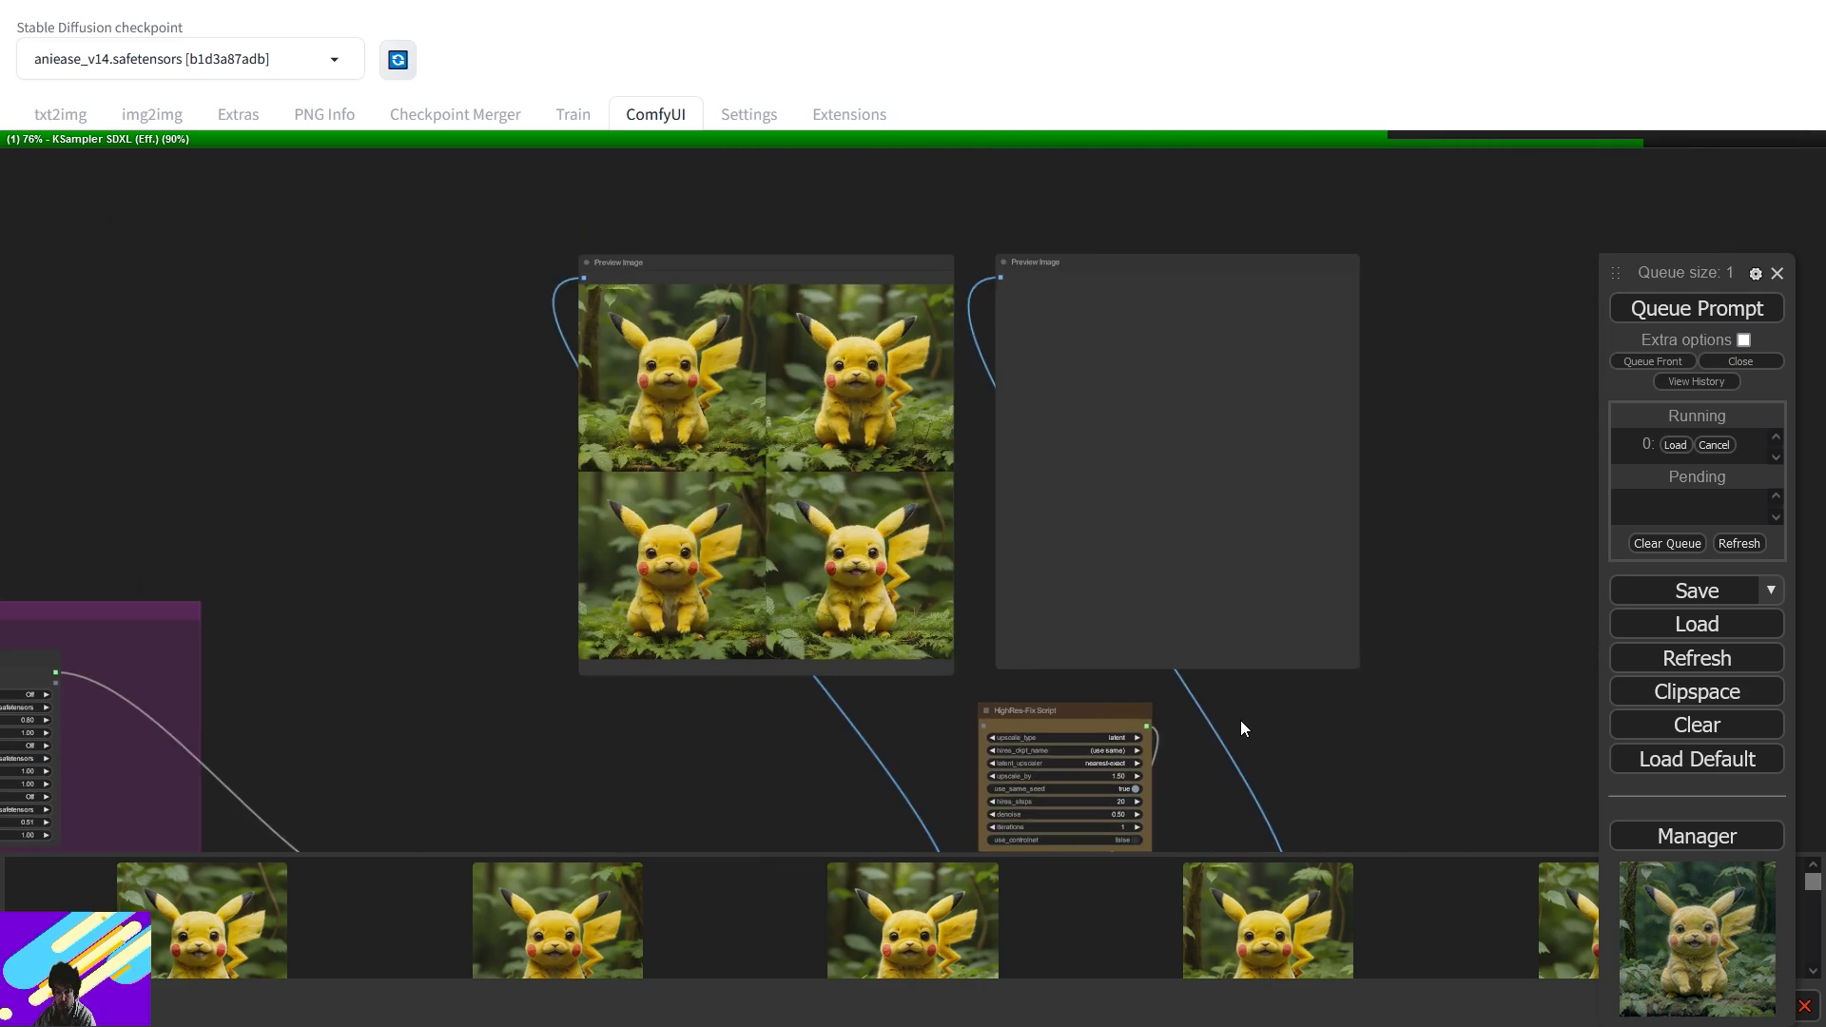
left_click_drag(1240, 721, 1098, 341)
left_click_drag(1244, 340, 1358, 475)
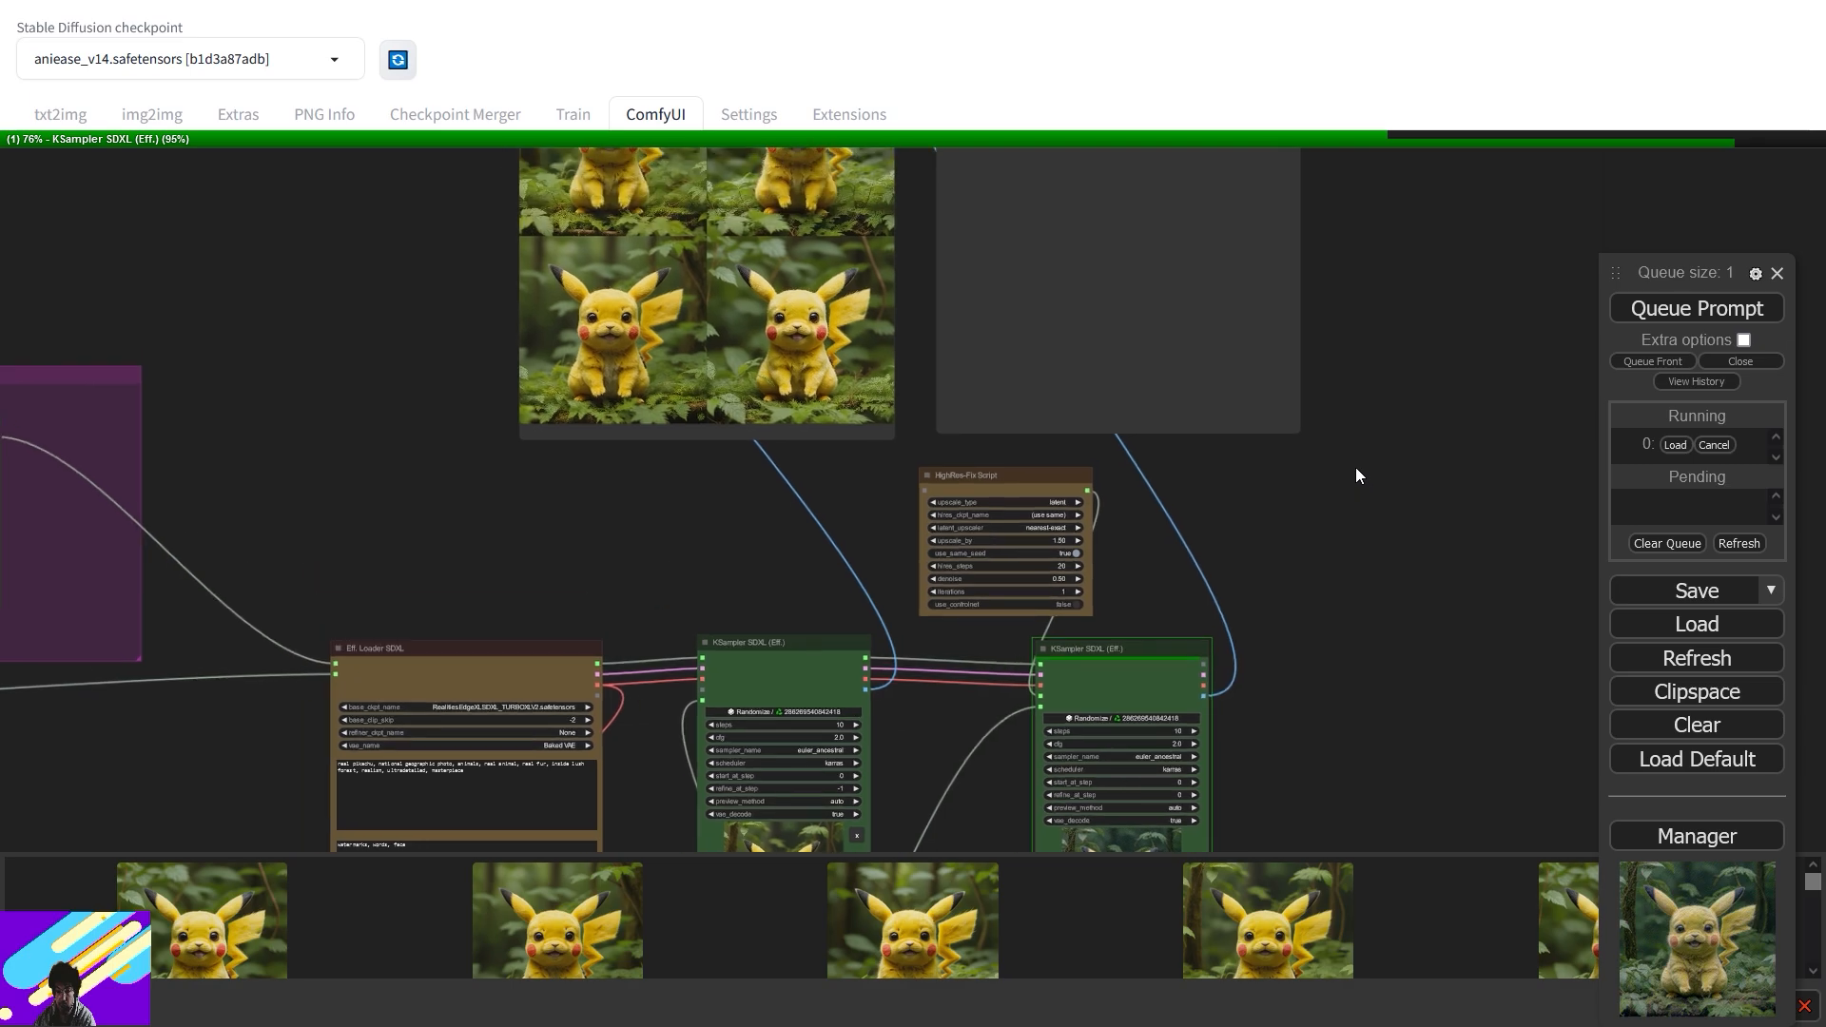
left_click_drag(1423, 530, 991, 499)
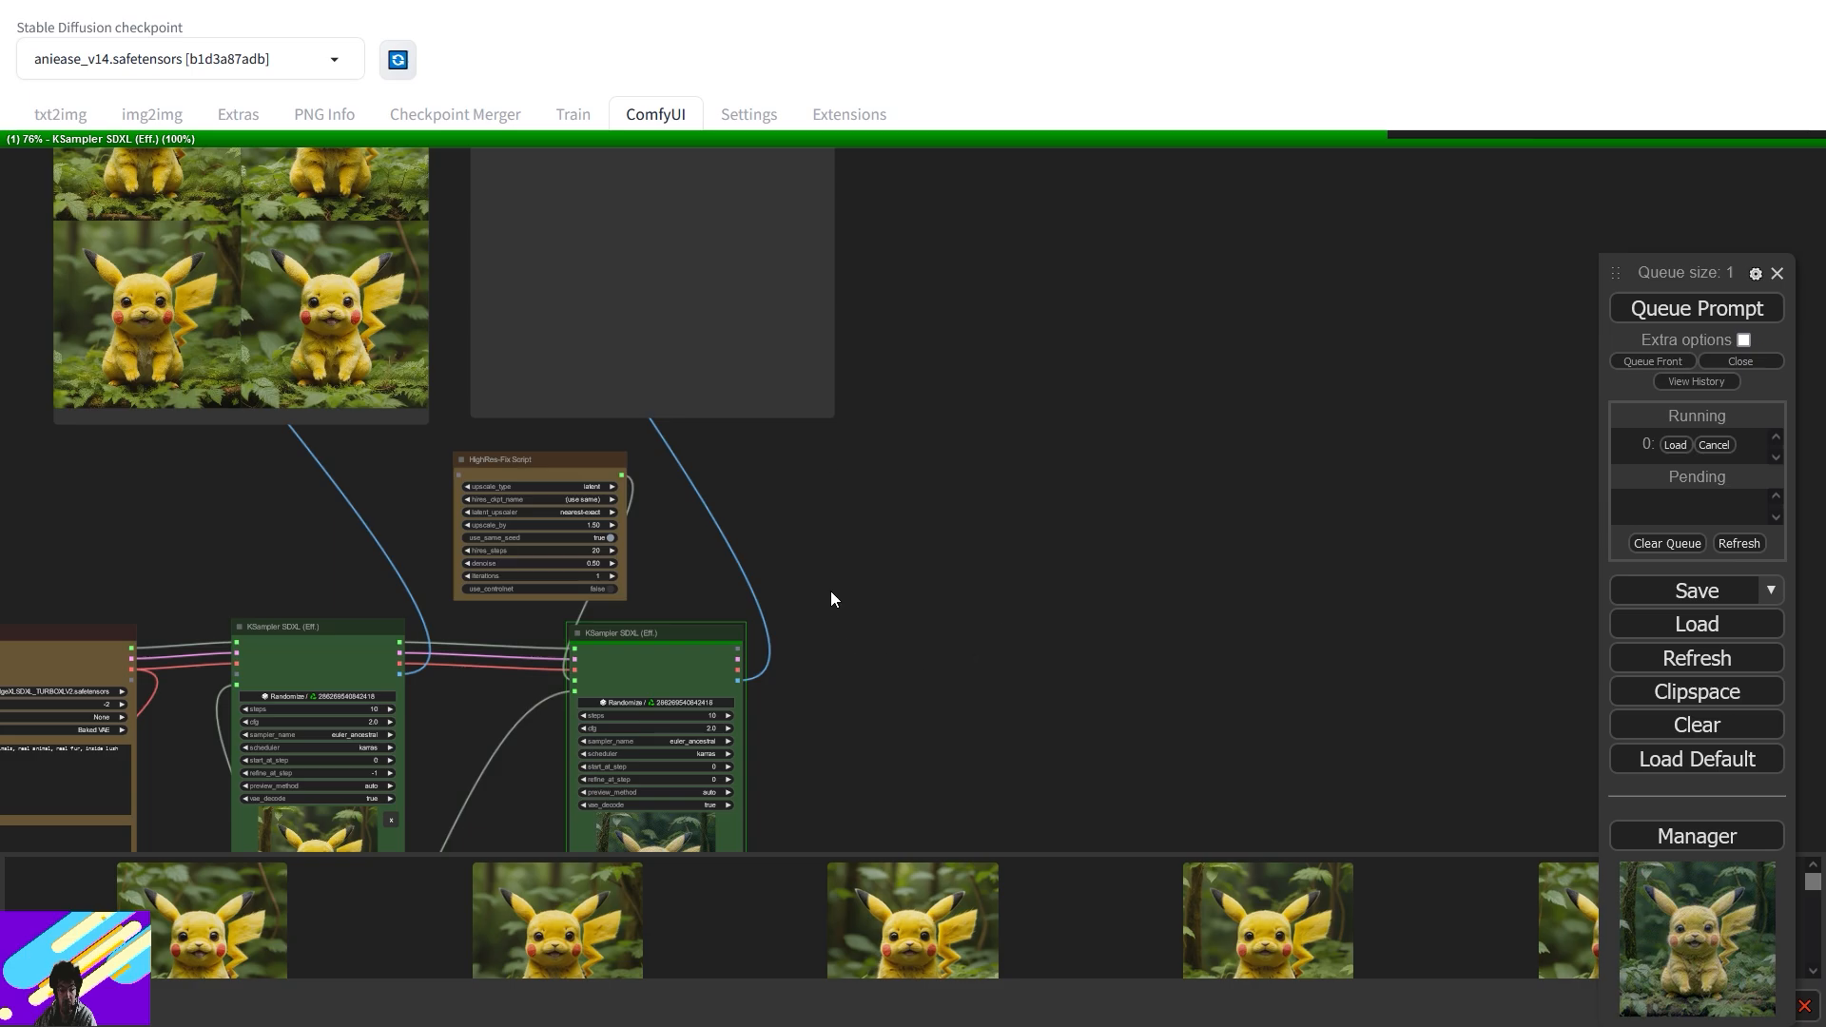
left_click_drag(830, 591, 1121, 403)
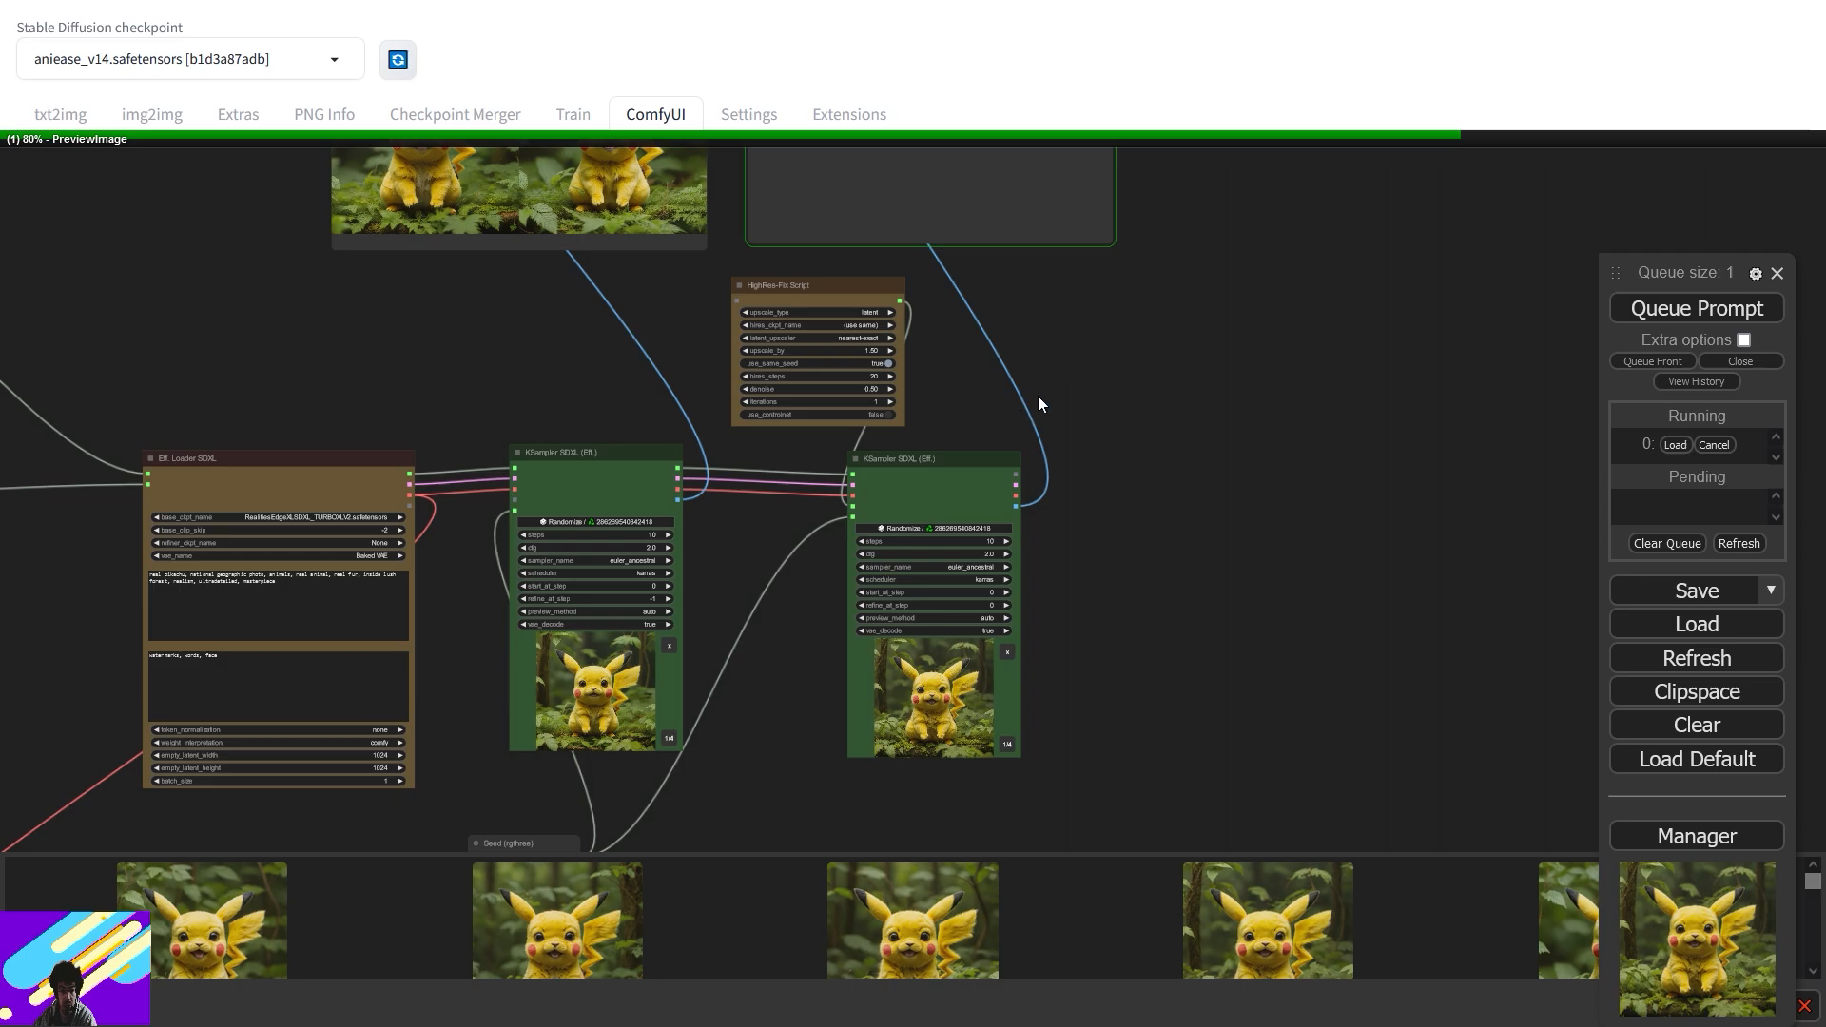
left_click_drag(1117, 399, 1222, 697)
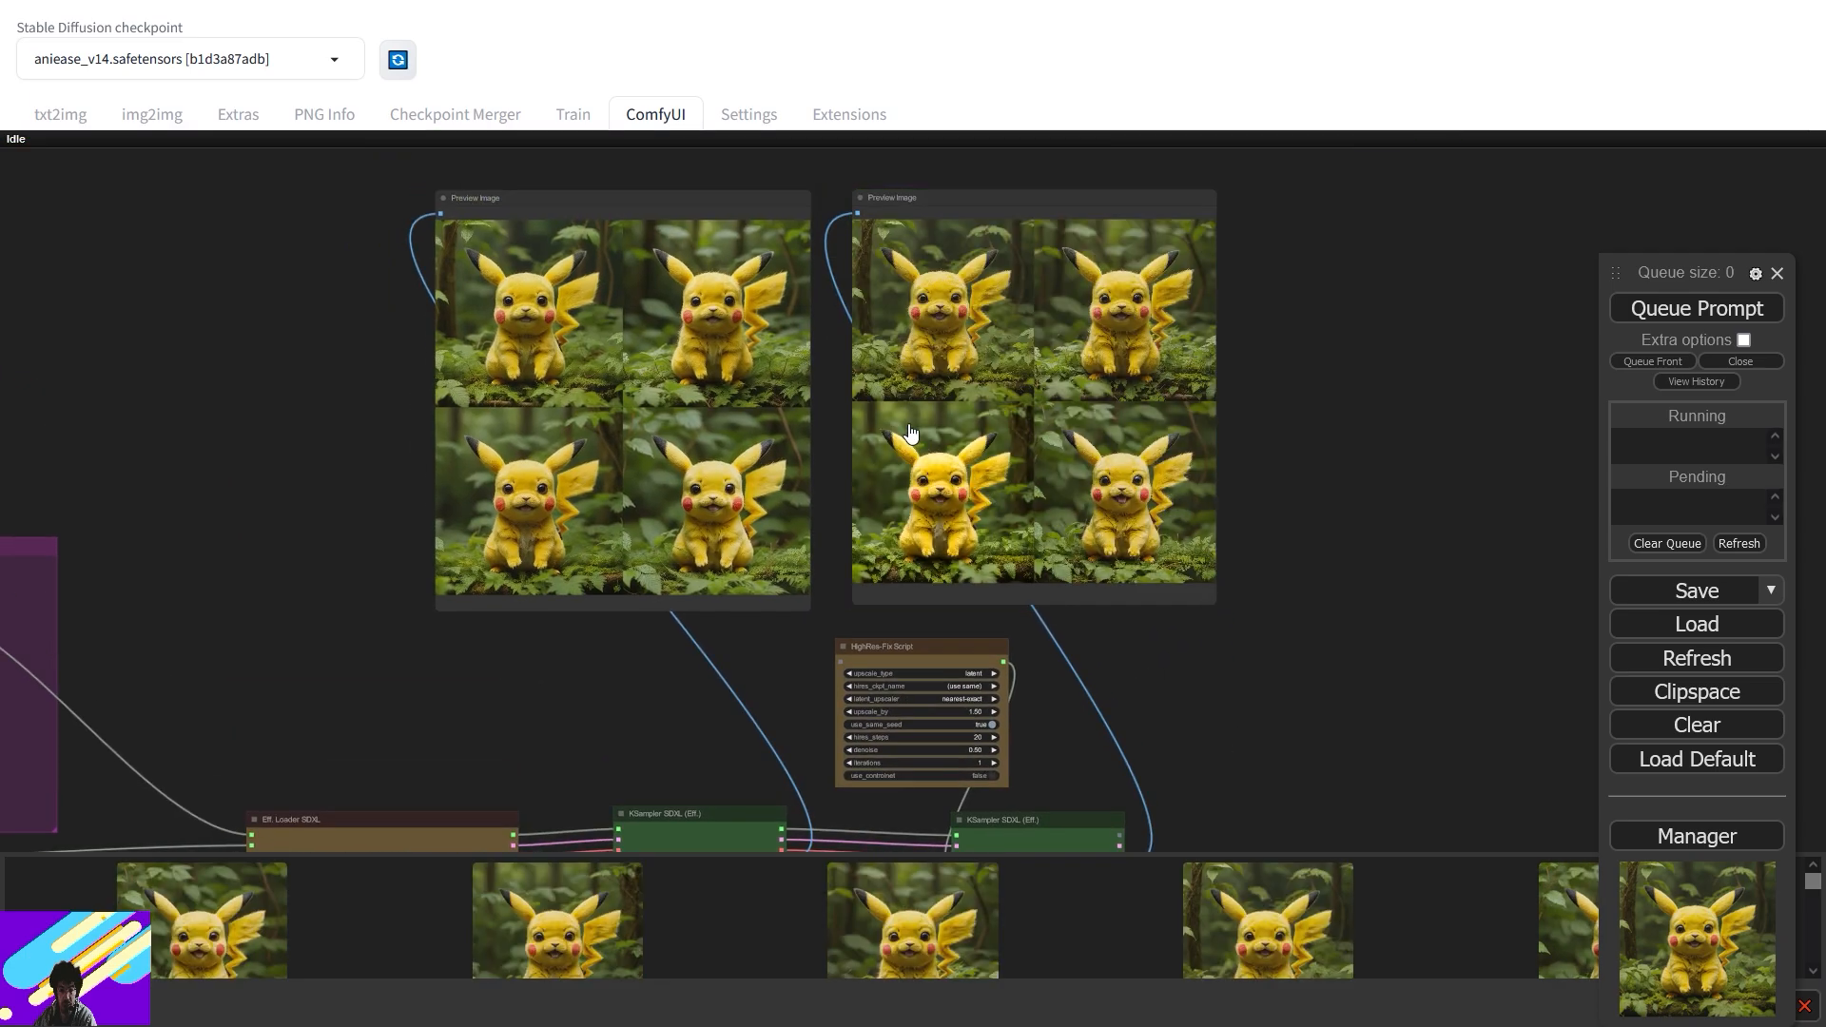
- Zoom in close on the hi-res Pikachu preview images
scroll(910, 434, "up", 7)
scroll(1532, 717, "up", 3)
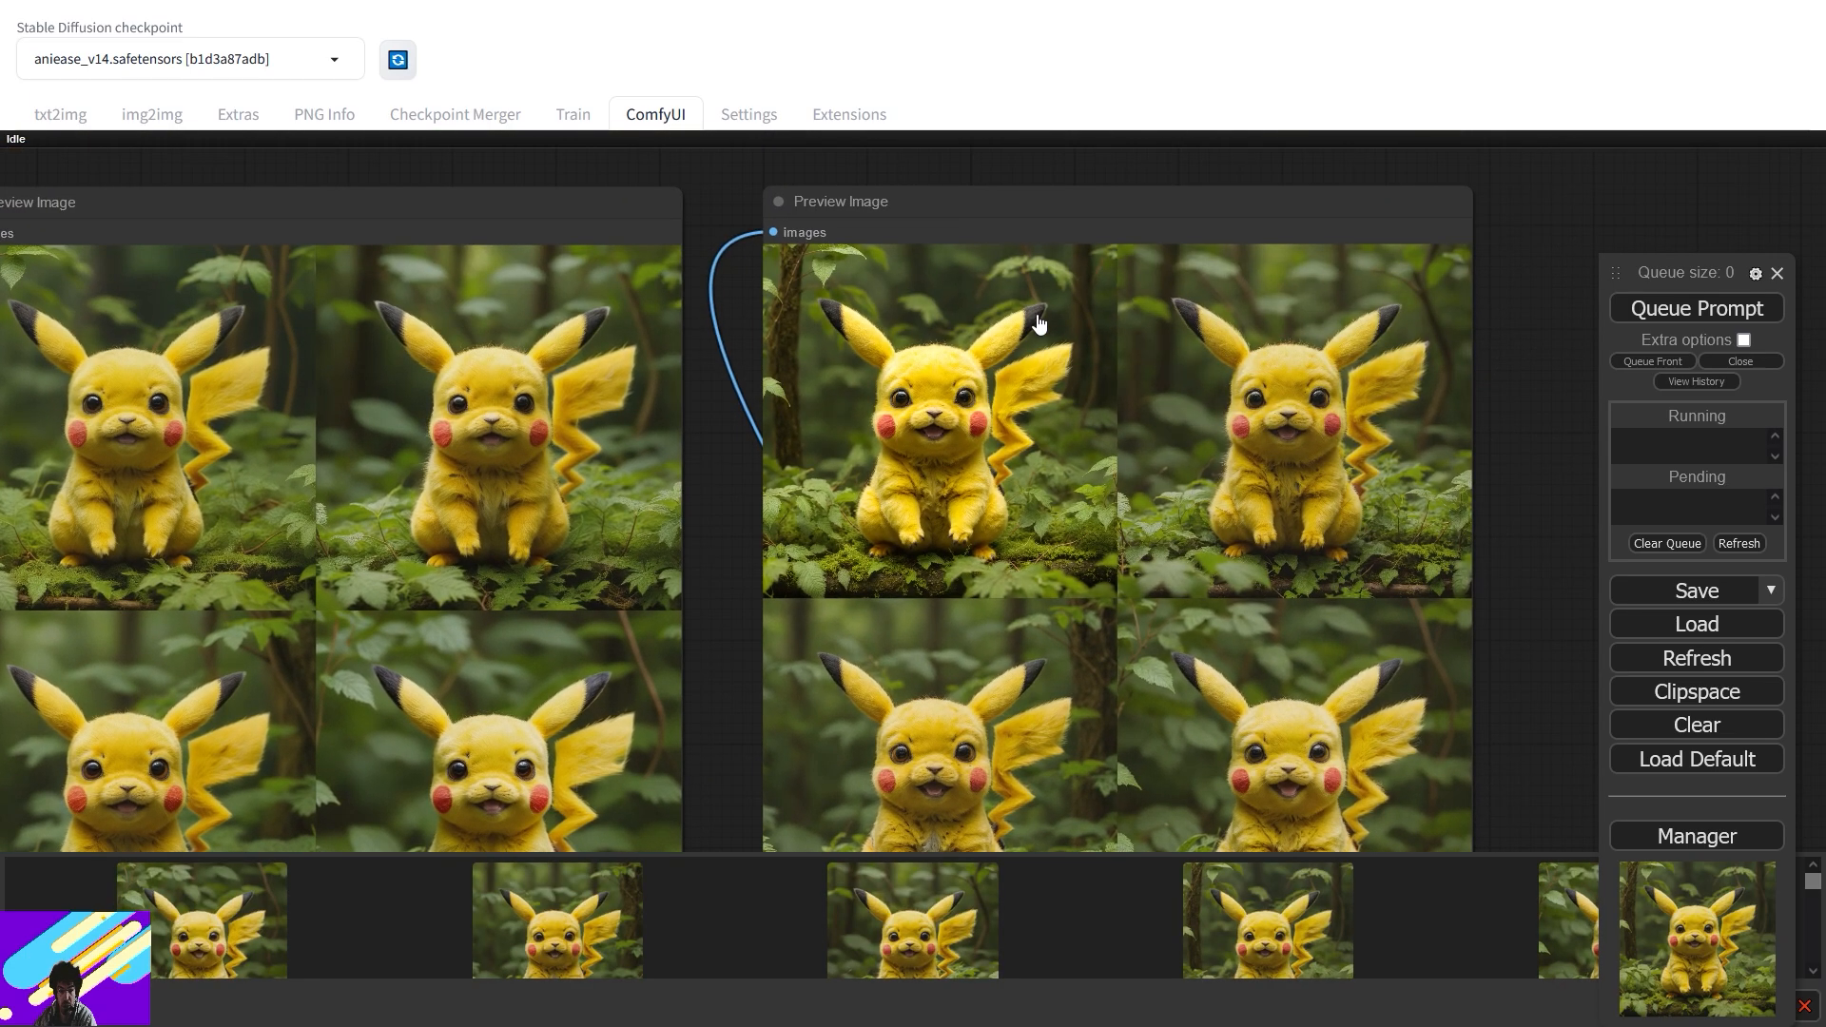
scroll(1037, 324, "up", 4)
left_click_drag(476, 522, 710, 481)
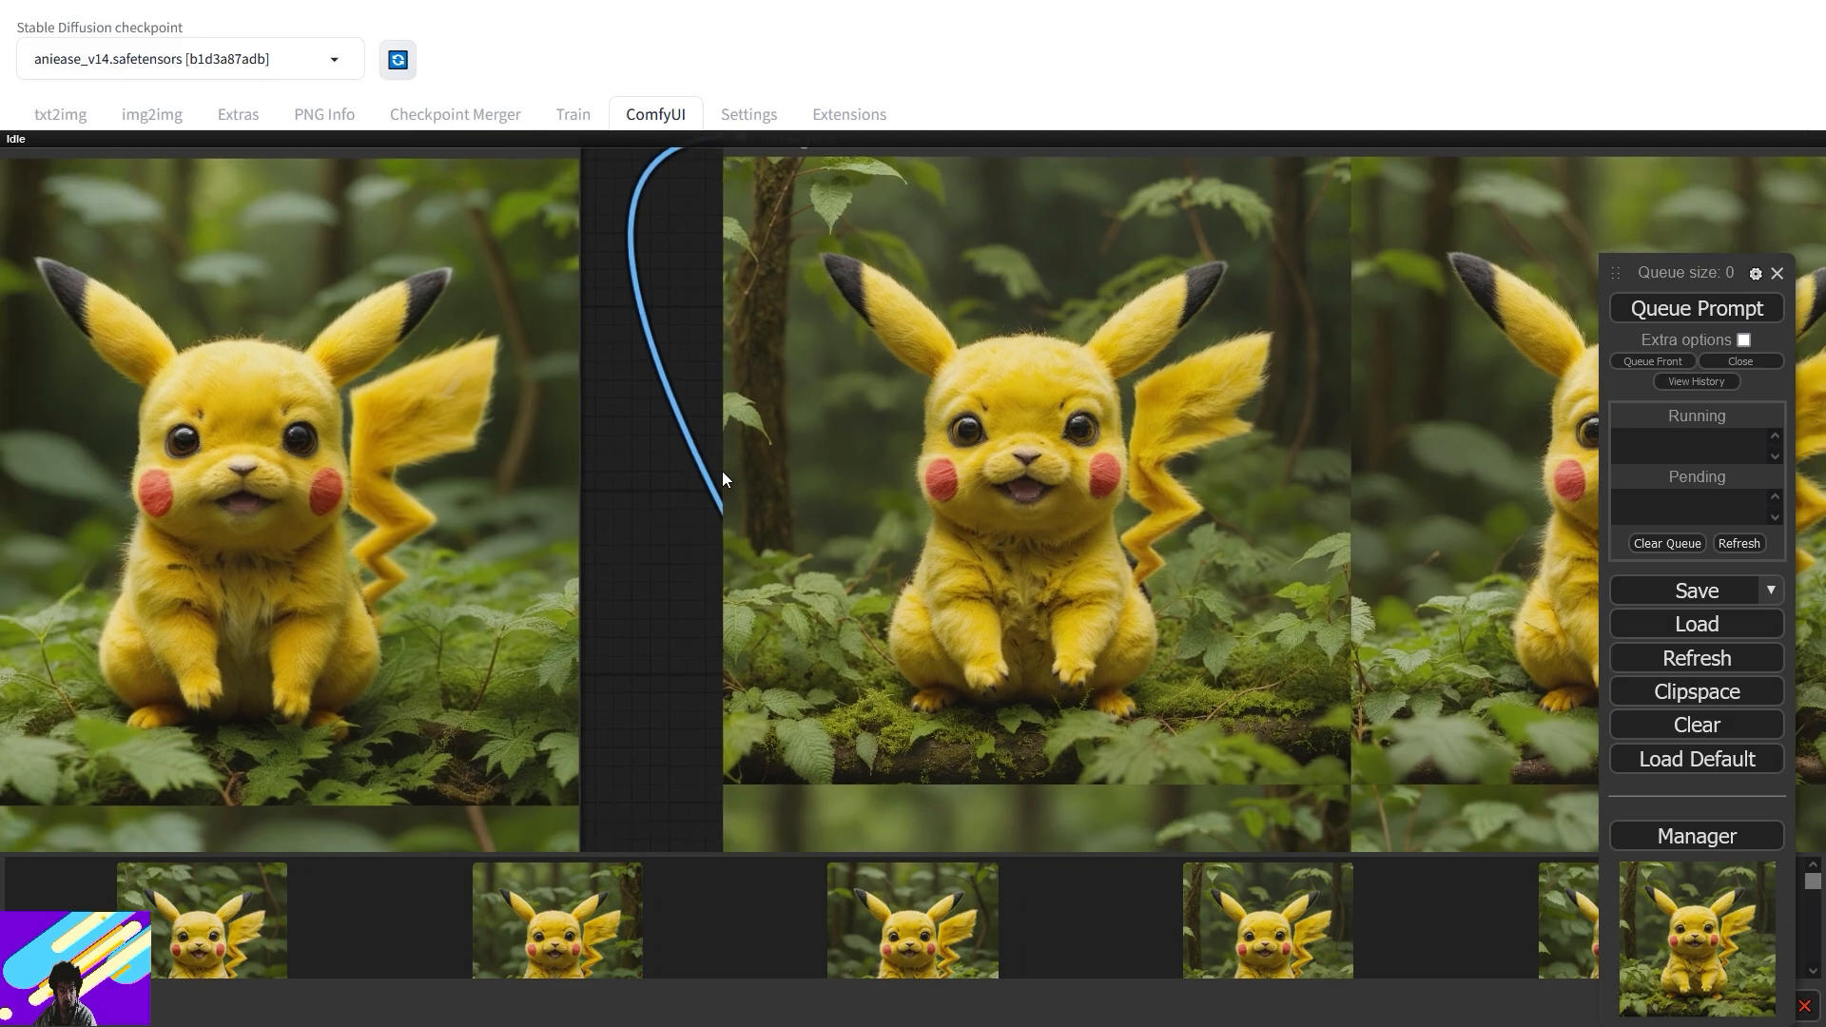
scroll(934, 421, "up", 3)
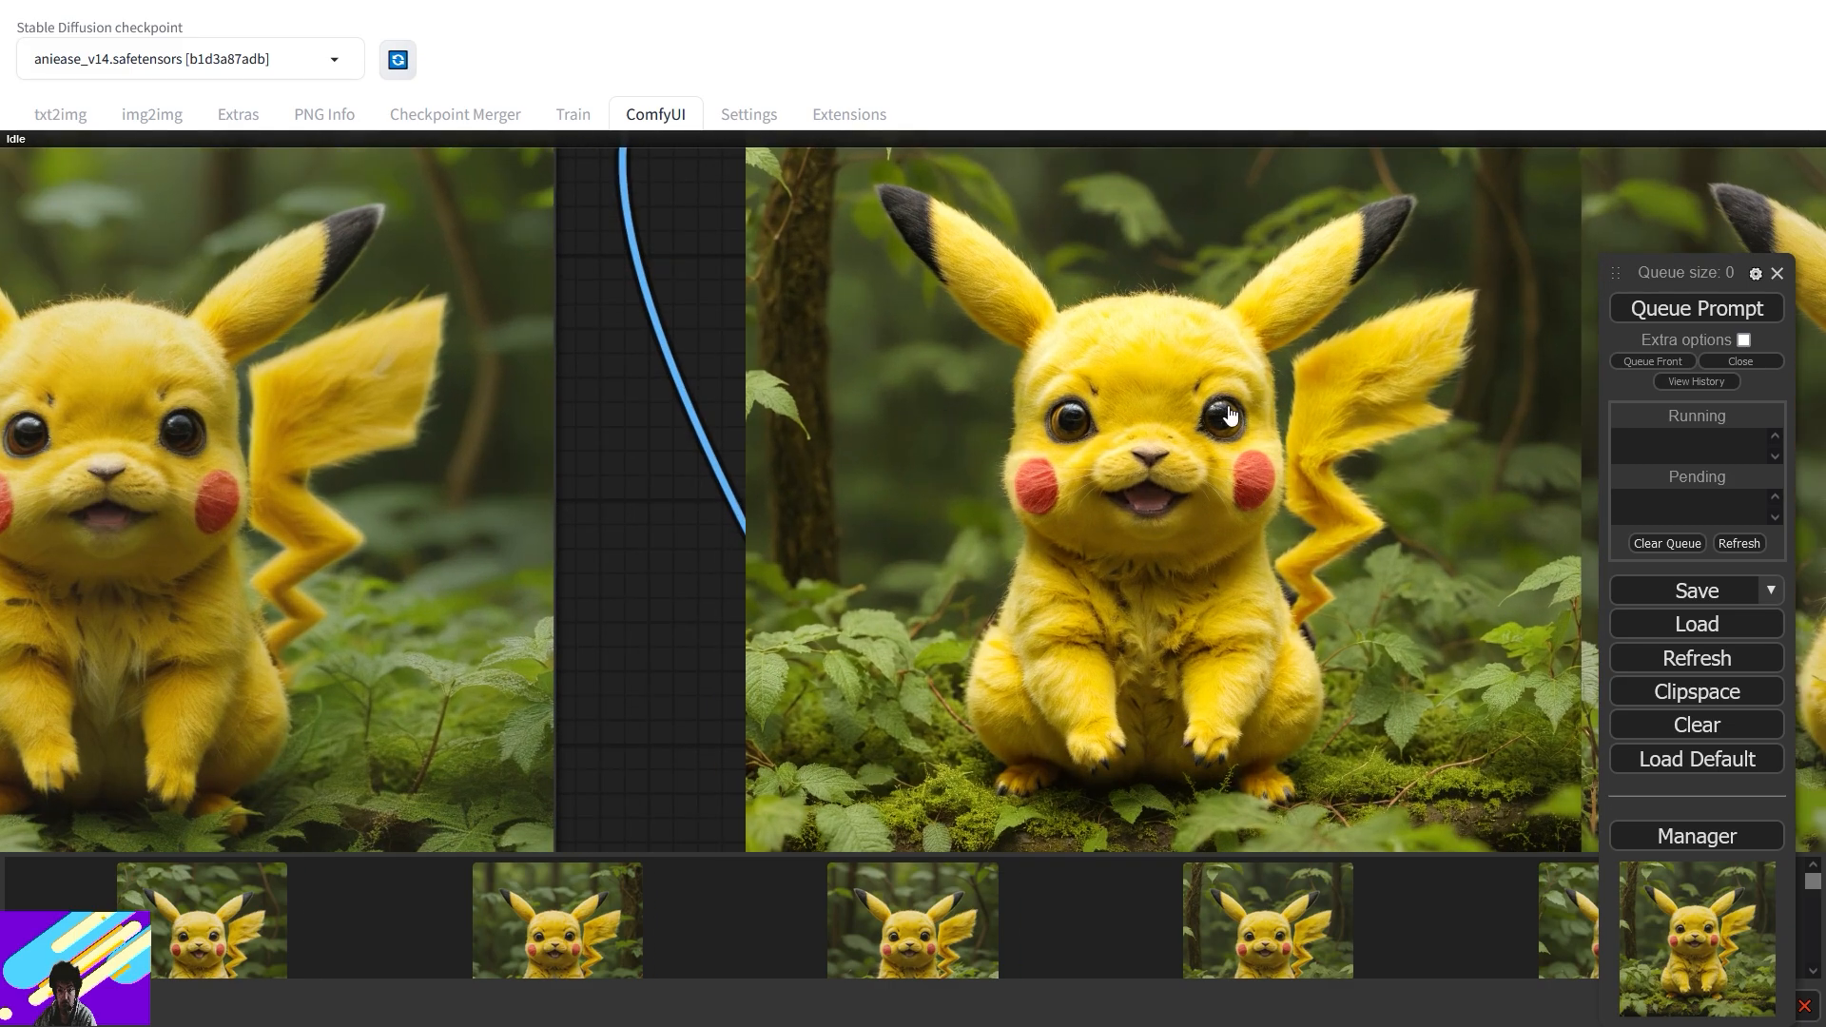
scroll(663, 574, "down", 5)
- Lay the first-pass and hi-res Preview Image nodes side by side to compare them
left_click_drag(396, 231, 672, 168)
left_click_drag(1051, 167, 1133, 163)
scroll(1122, 491, "up", 4)
left_click_drag(992, 497, 1415, 498)
left_click_drag(1338, 419, 1489, 719)
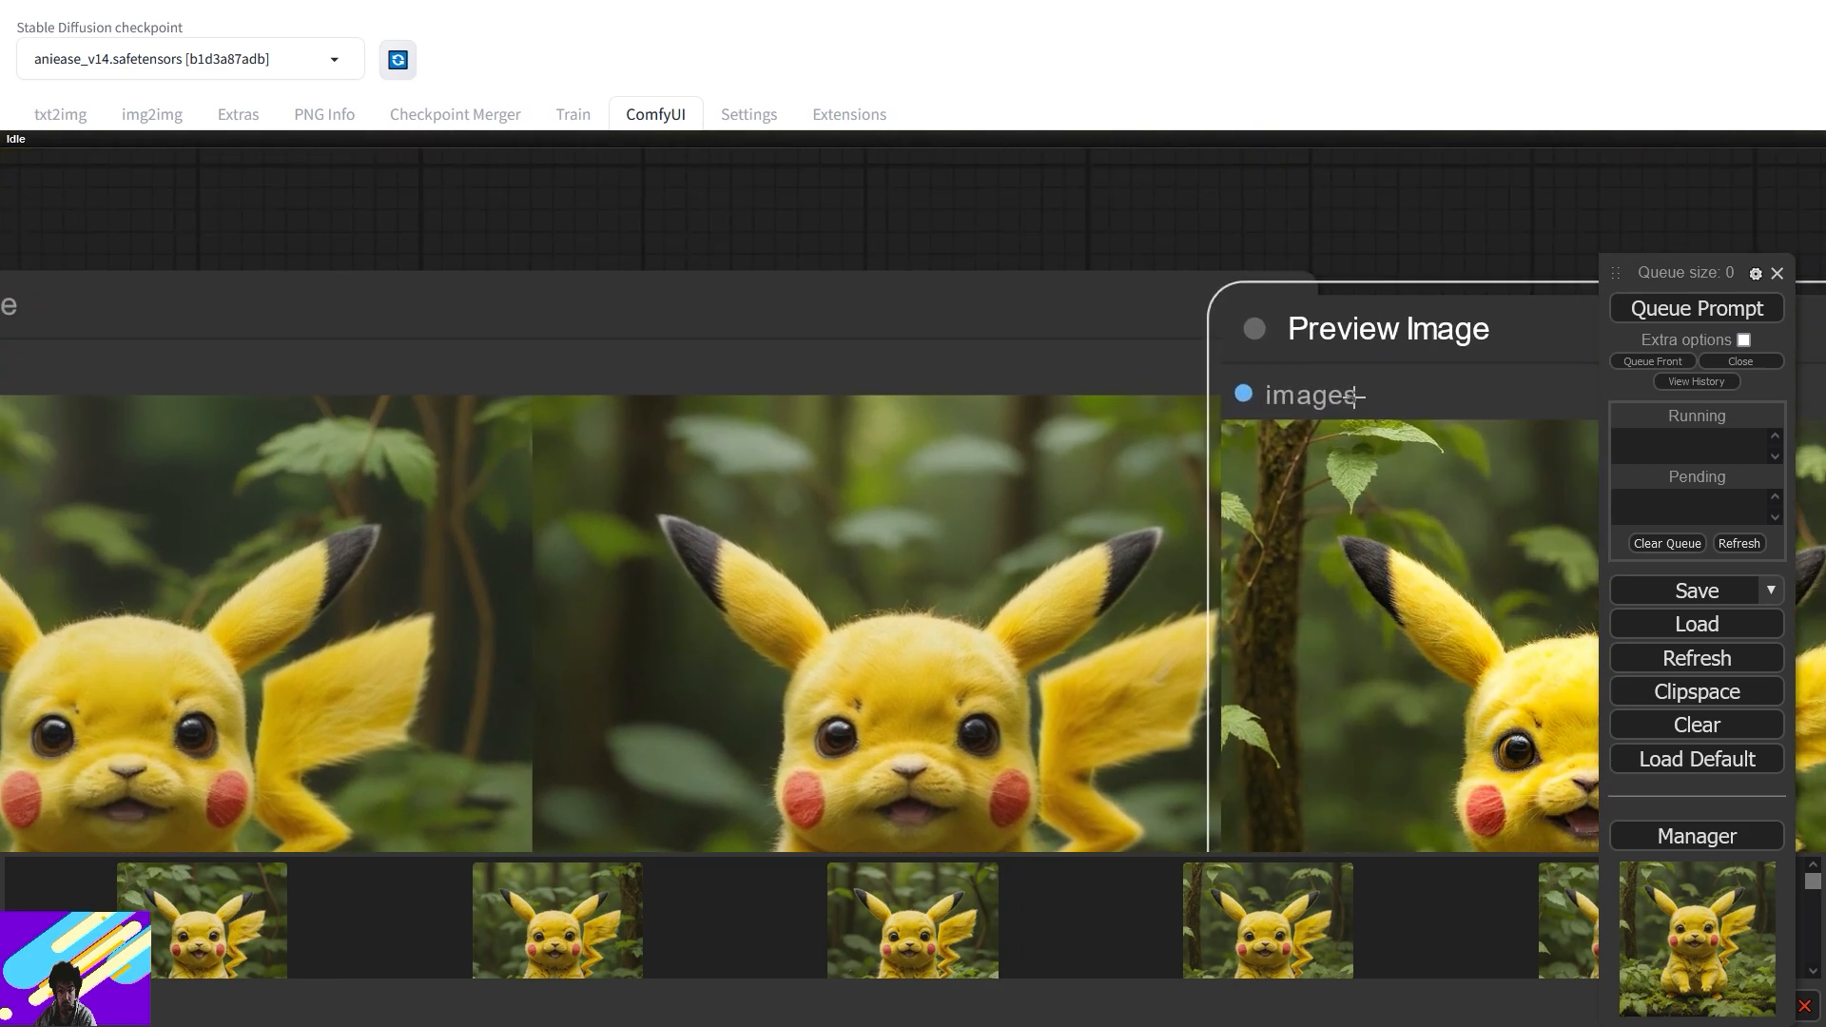
left_click_drag(1351, 343, 660, 355)
left_click_drag(354, 569, 700, 242)
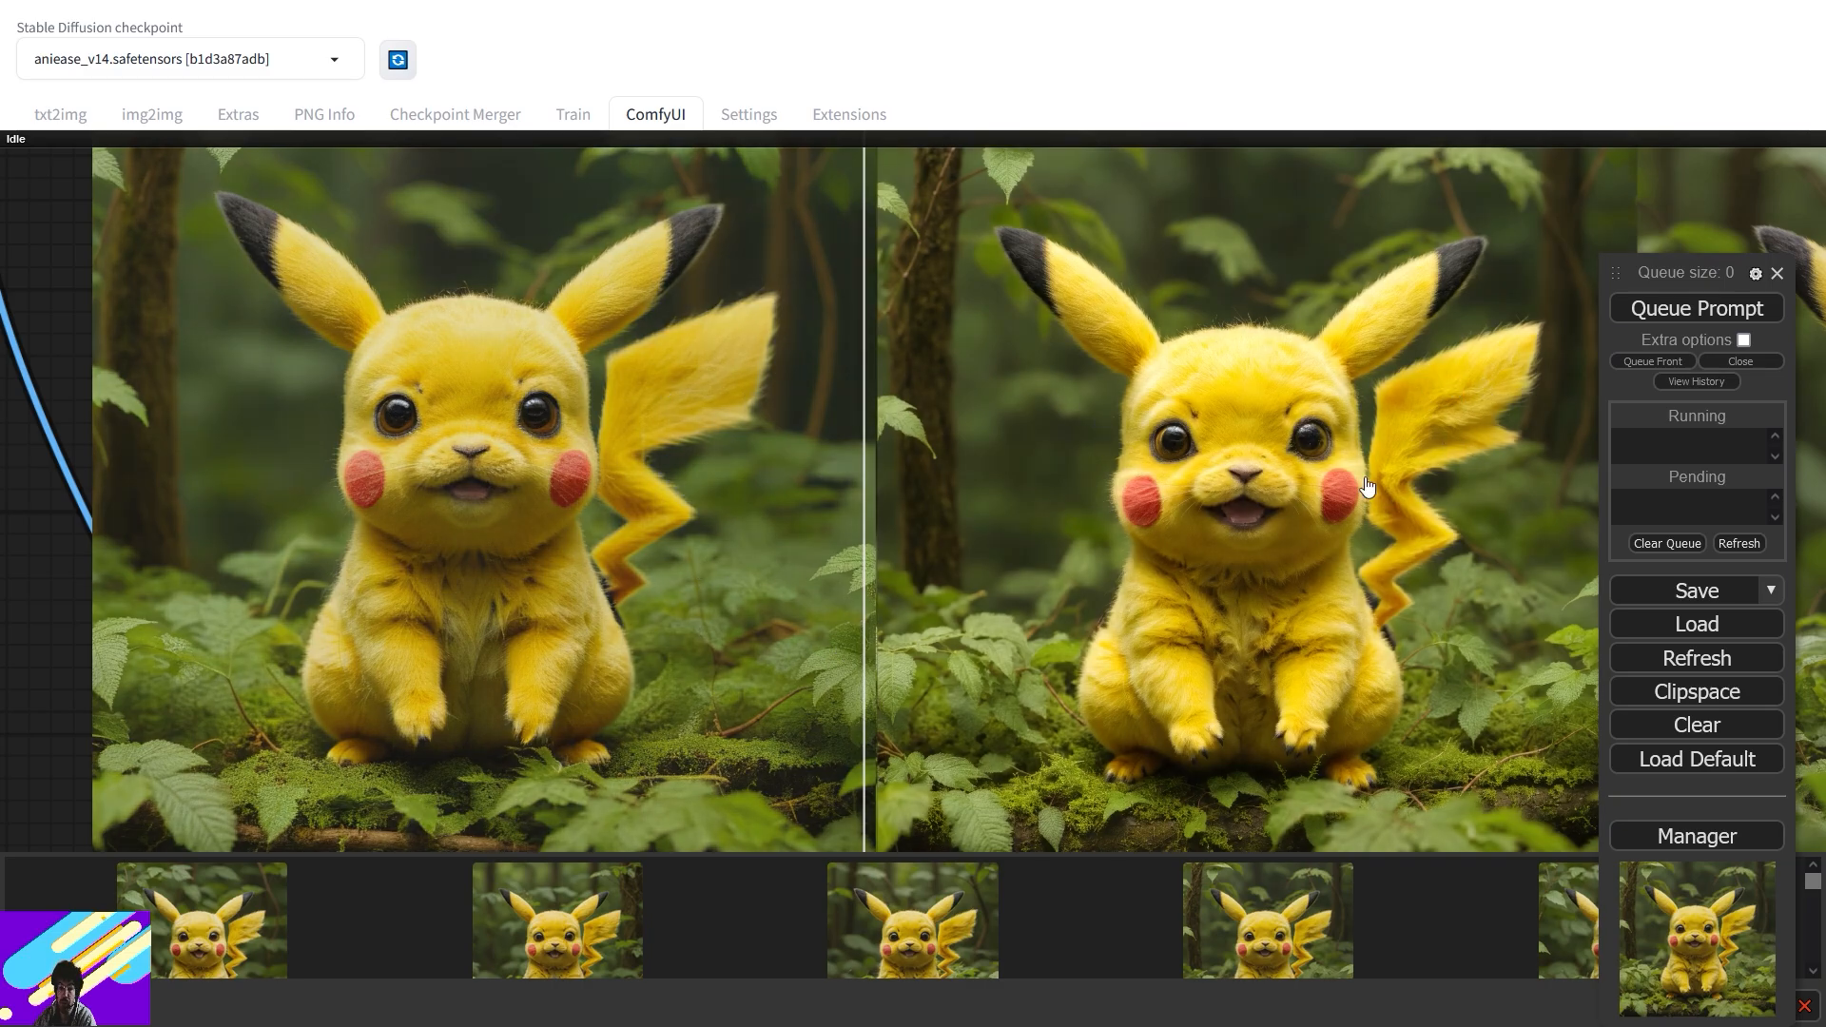
scroll(1367, 487, "down", 6)
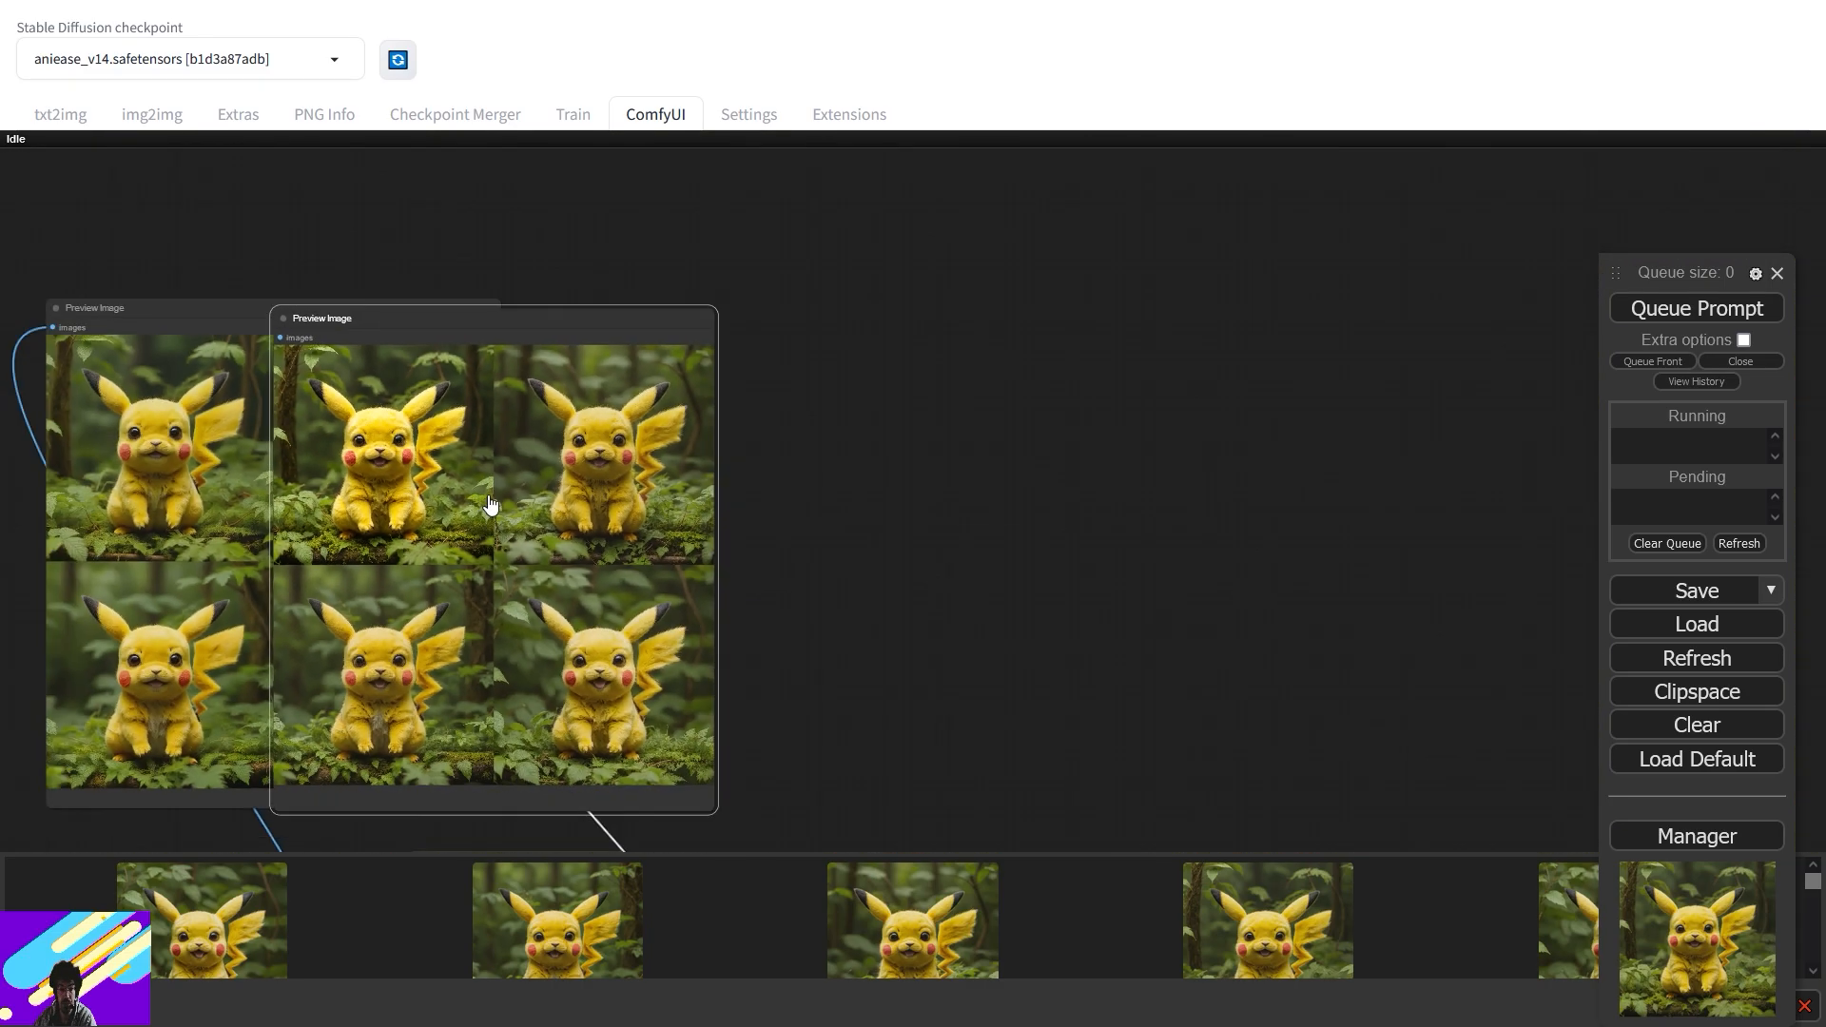
- Move the hi-res preview back to the right and pan to the FromImage group
left_click_drag(513, 321, 847, 291)
left_click_drag(1382, 457, 1434, 244)
left_click_drag(1016, 667, 1582, 155)
left_click_drag(738, 649, 1421, 208)
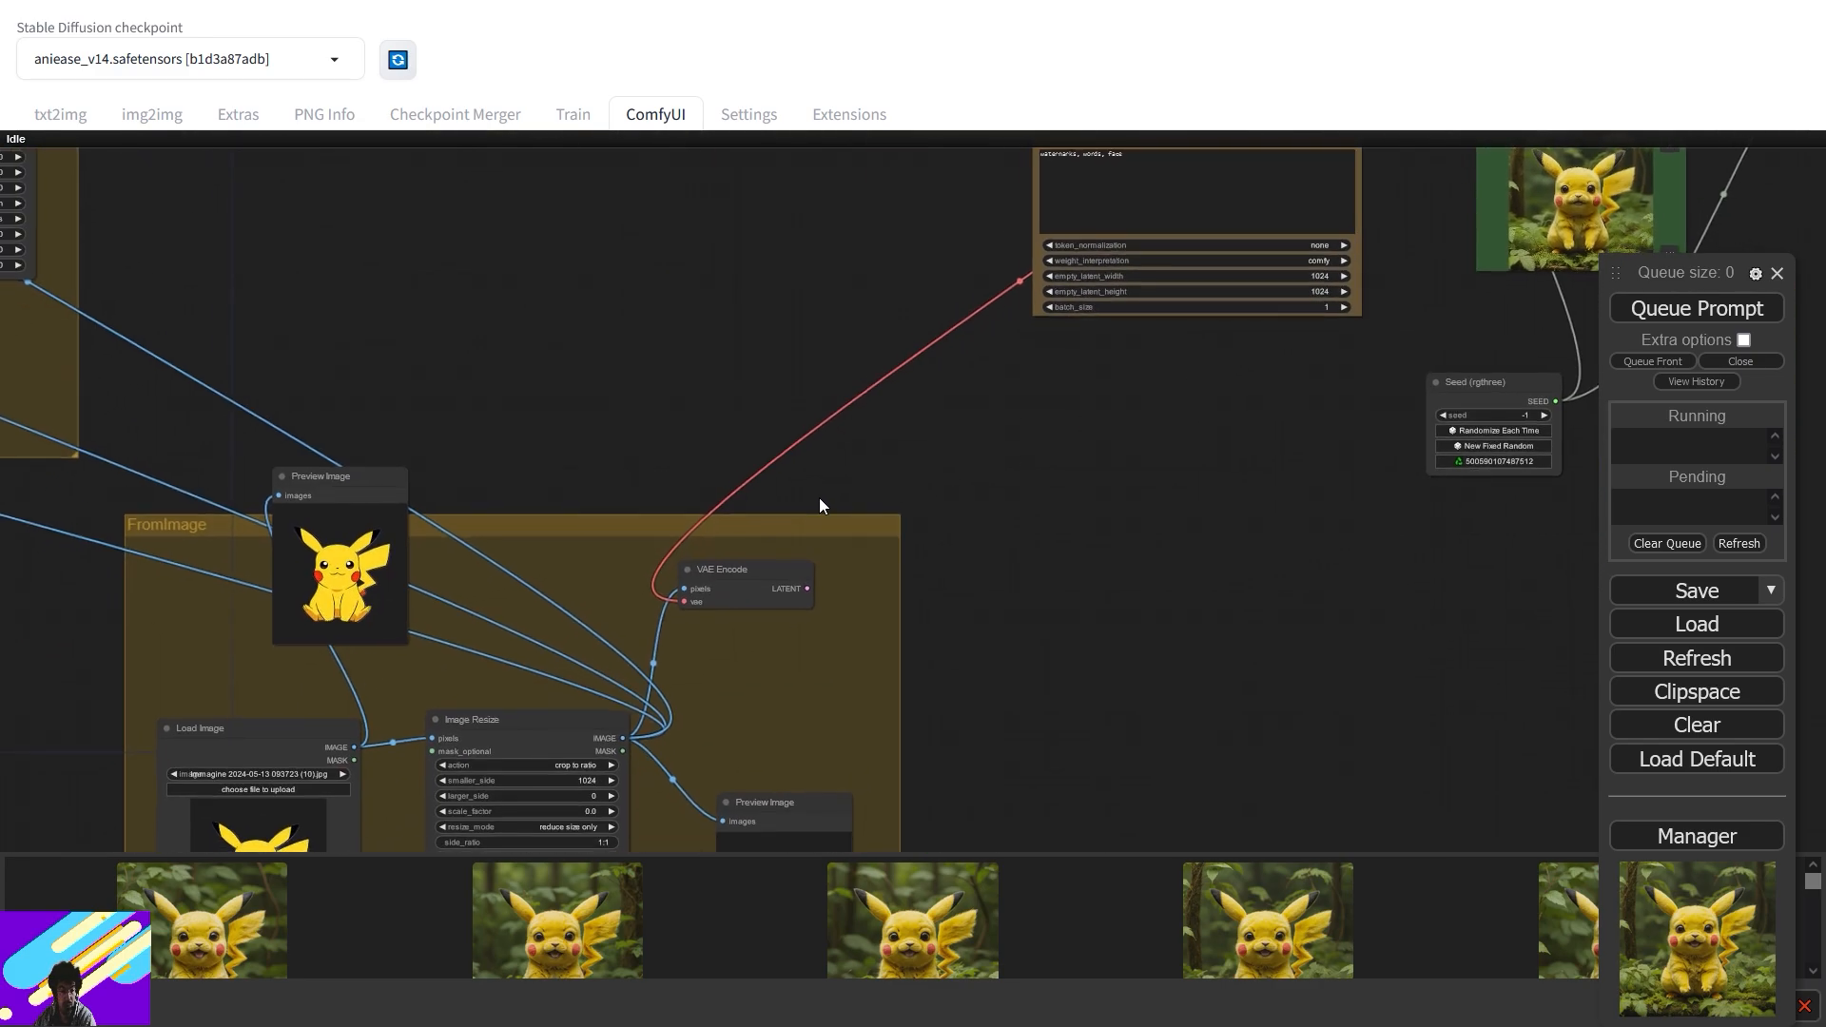
- Load 041.png from 2024 > Creatività > Ai > Pokemon into the Load Image node
left_click_drag(820, 499, 1037, 338)
left_click(534, 620)
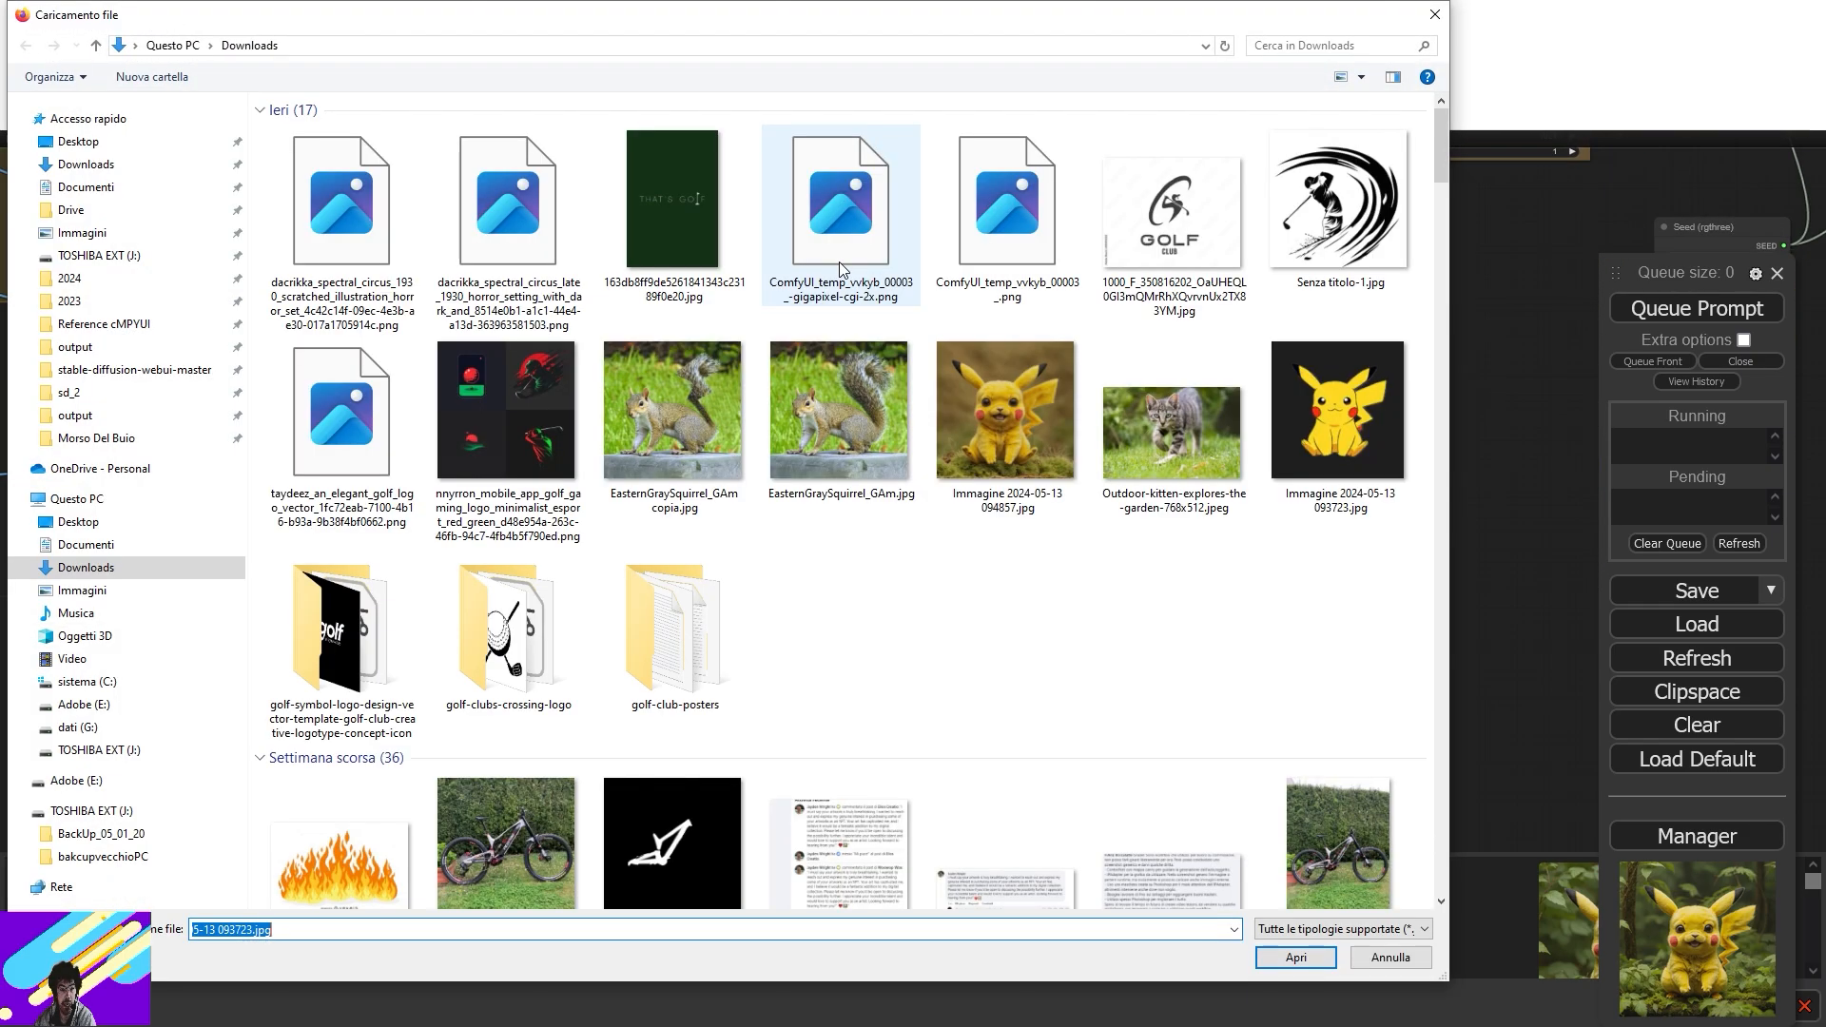
left_click(99, 255)
left_click(69, 278)
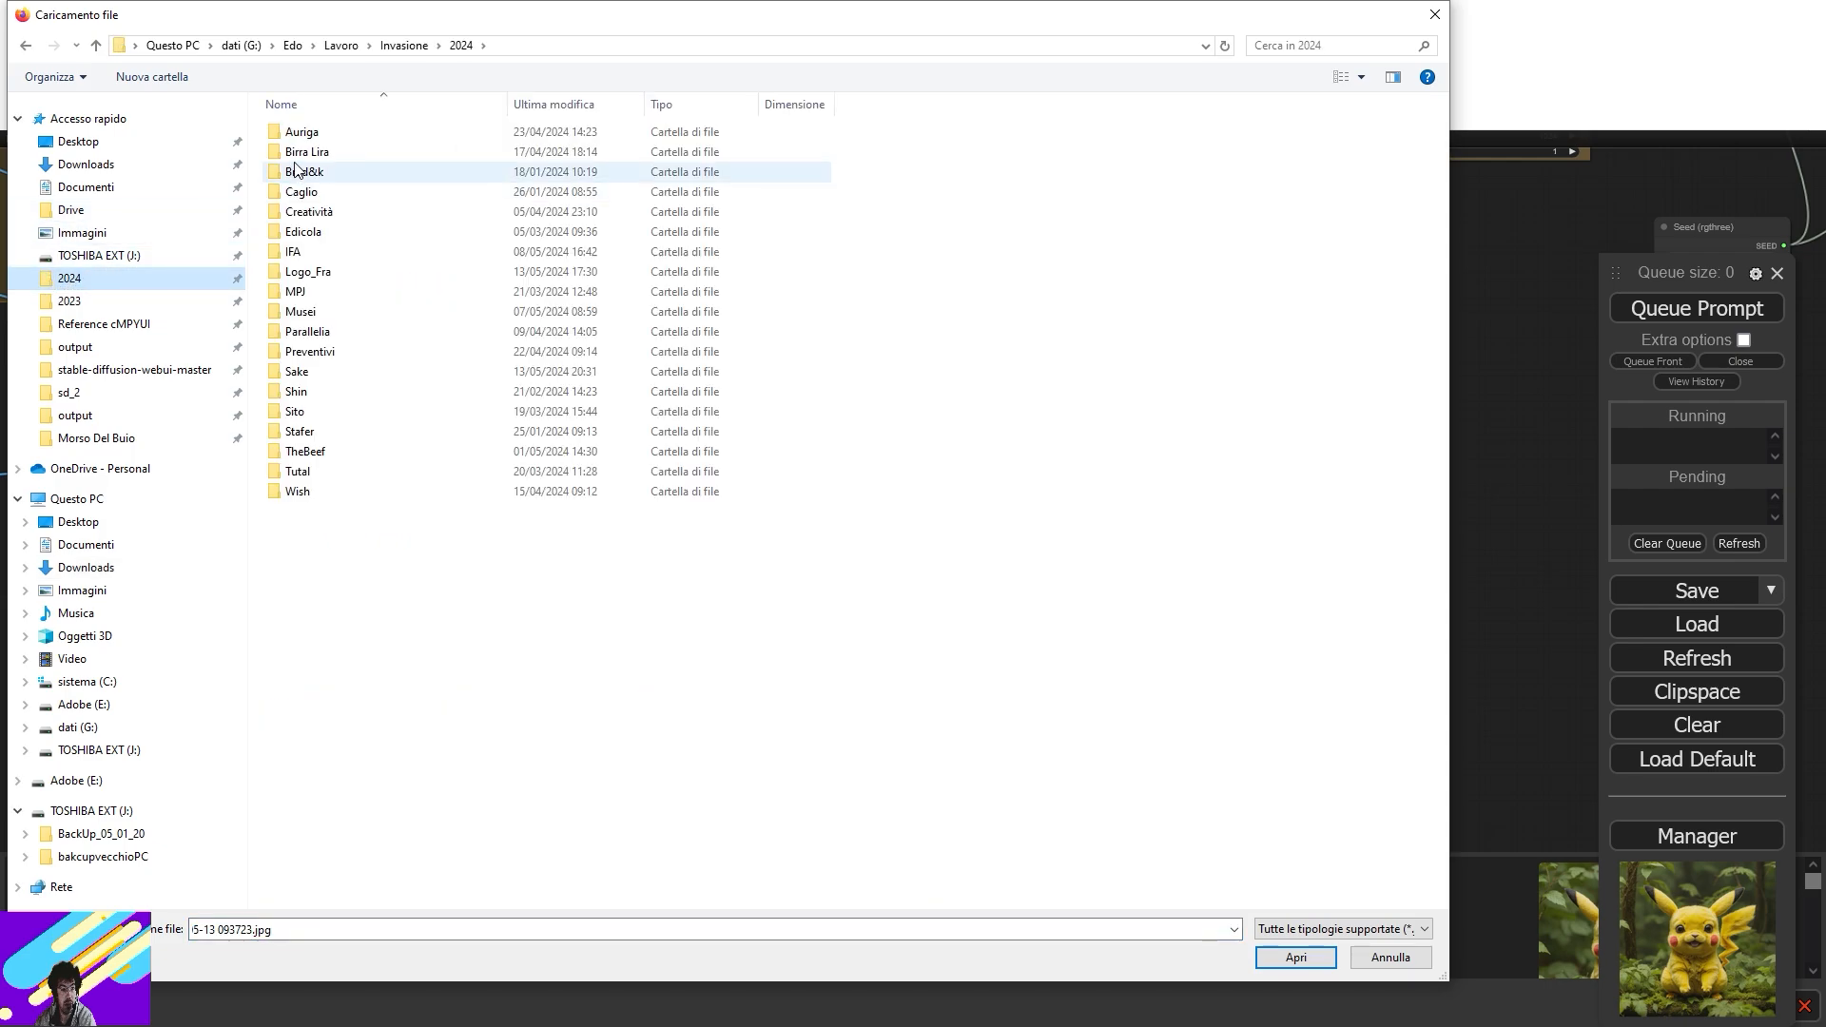
double_click(309, 211)
double_click(324, 133)
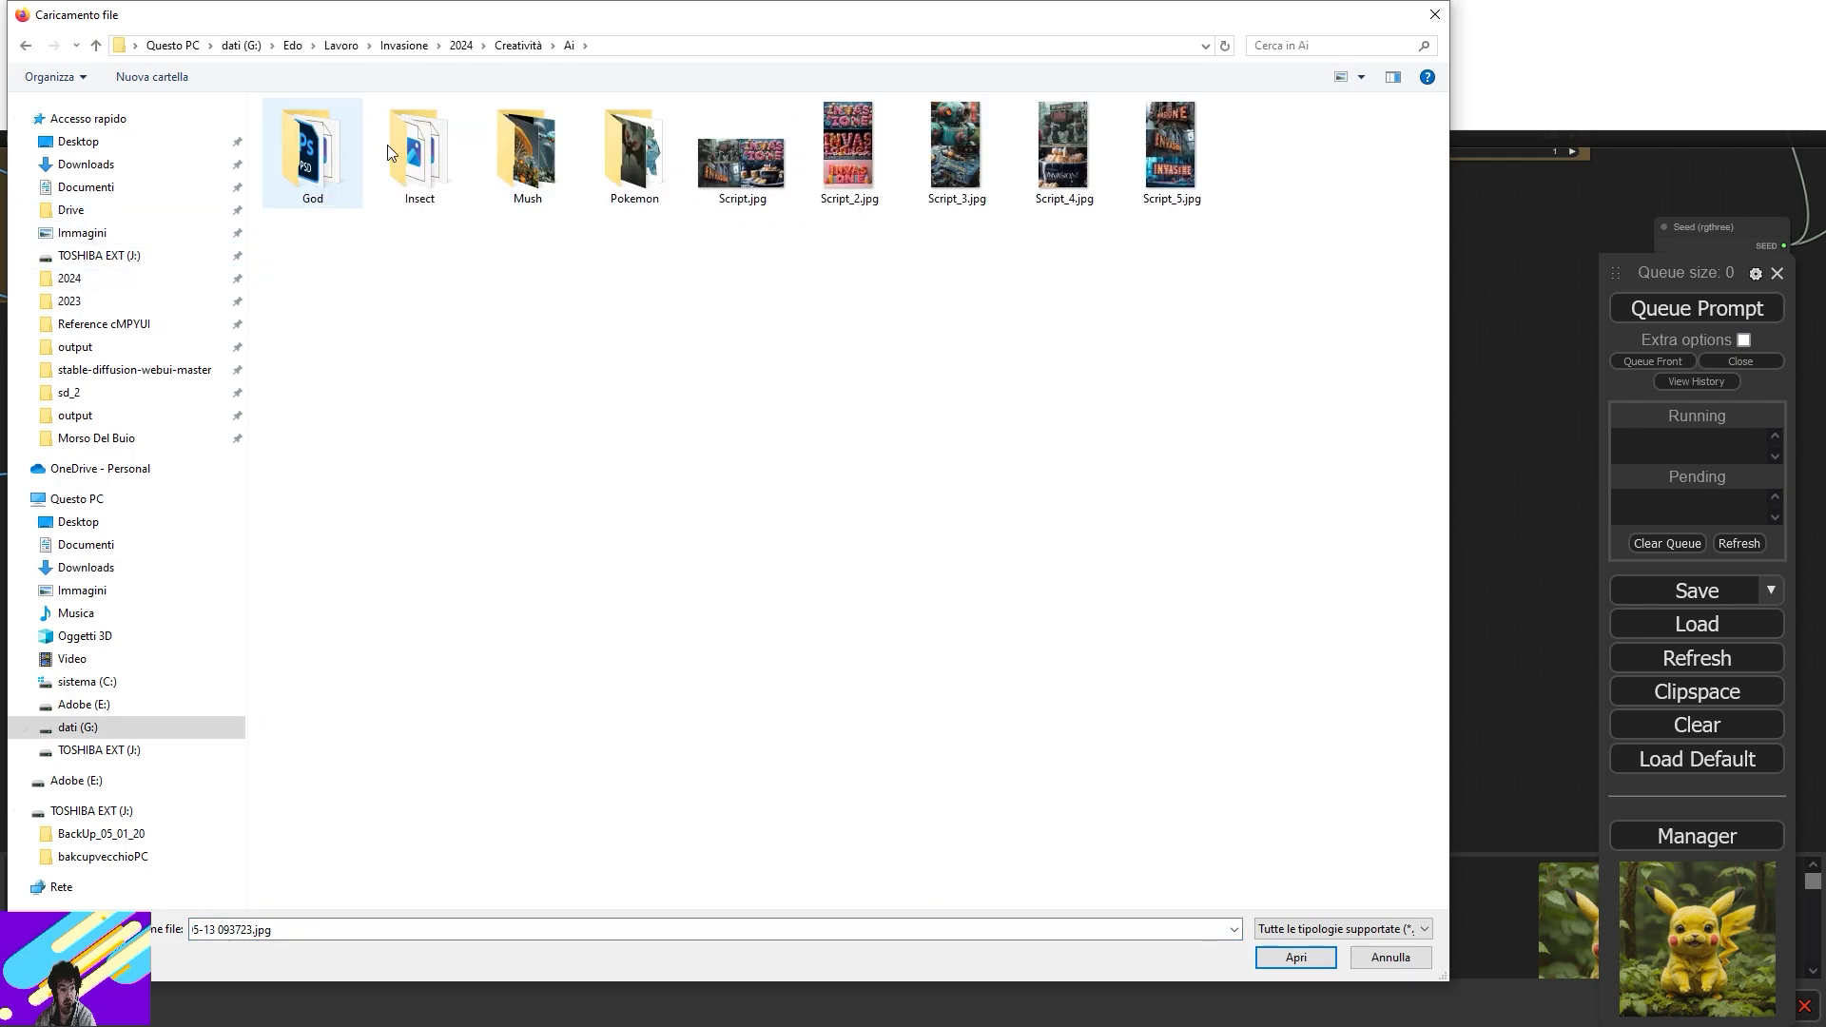
double_click(624, 148)
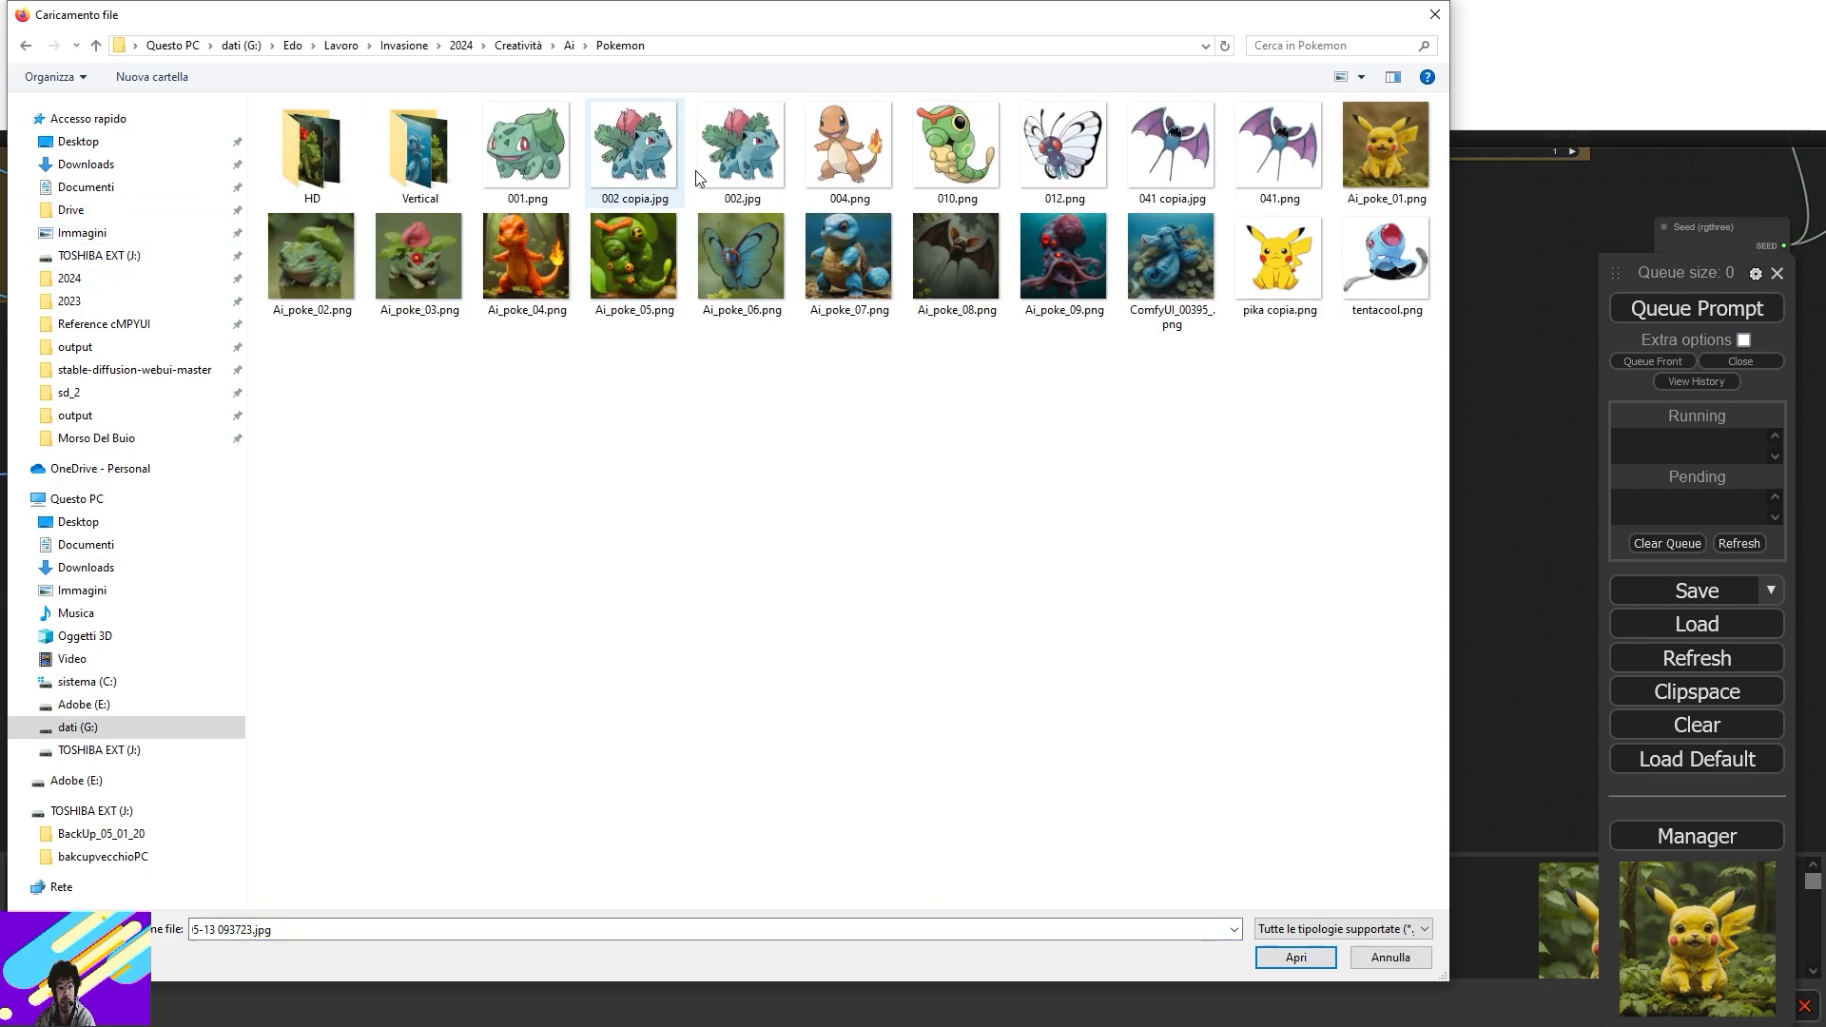
double_click(1244, 152)
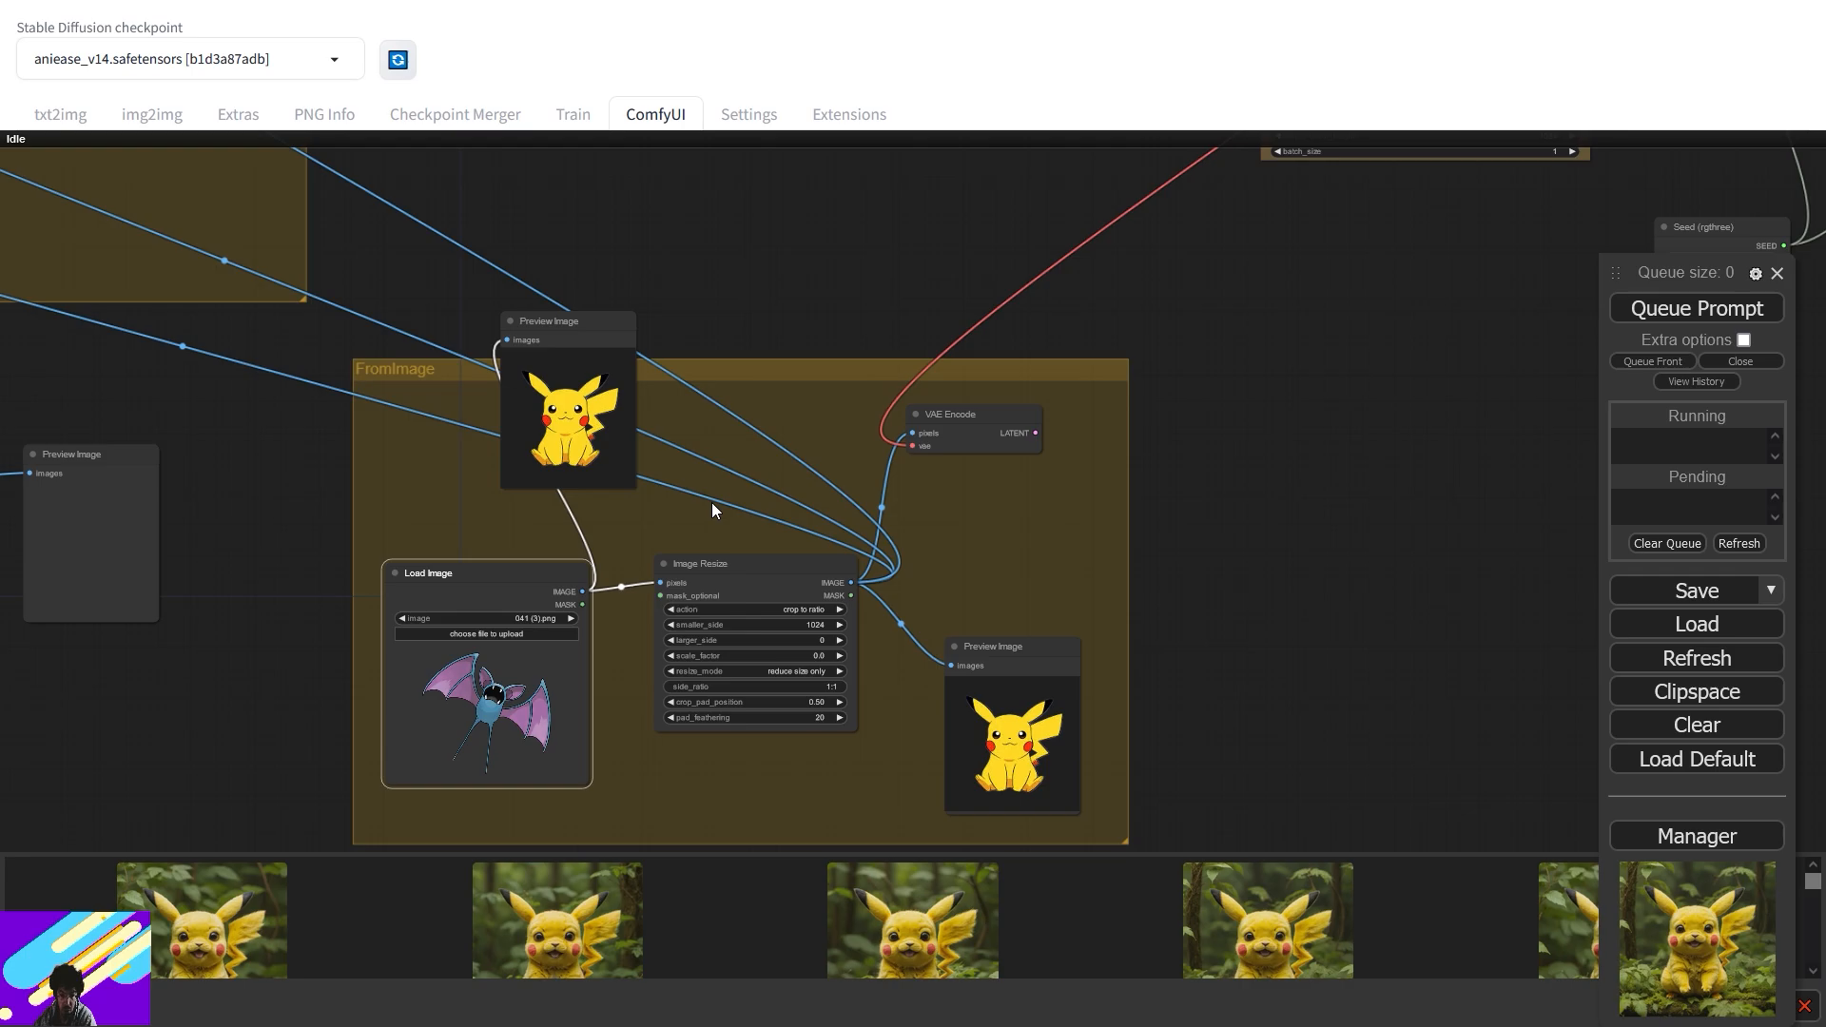
- Replace 'pikachu' with 'zumbat' in the Eff. Loader SDXL positive prompt
left_click_drag(843, 295, 881, 751)
left_click_drag(1015, 481, 397, 733)
scroll(820, 535, "up", 7)
double_click(639, 648)
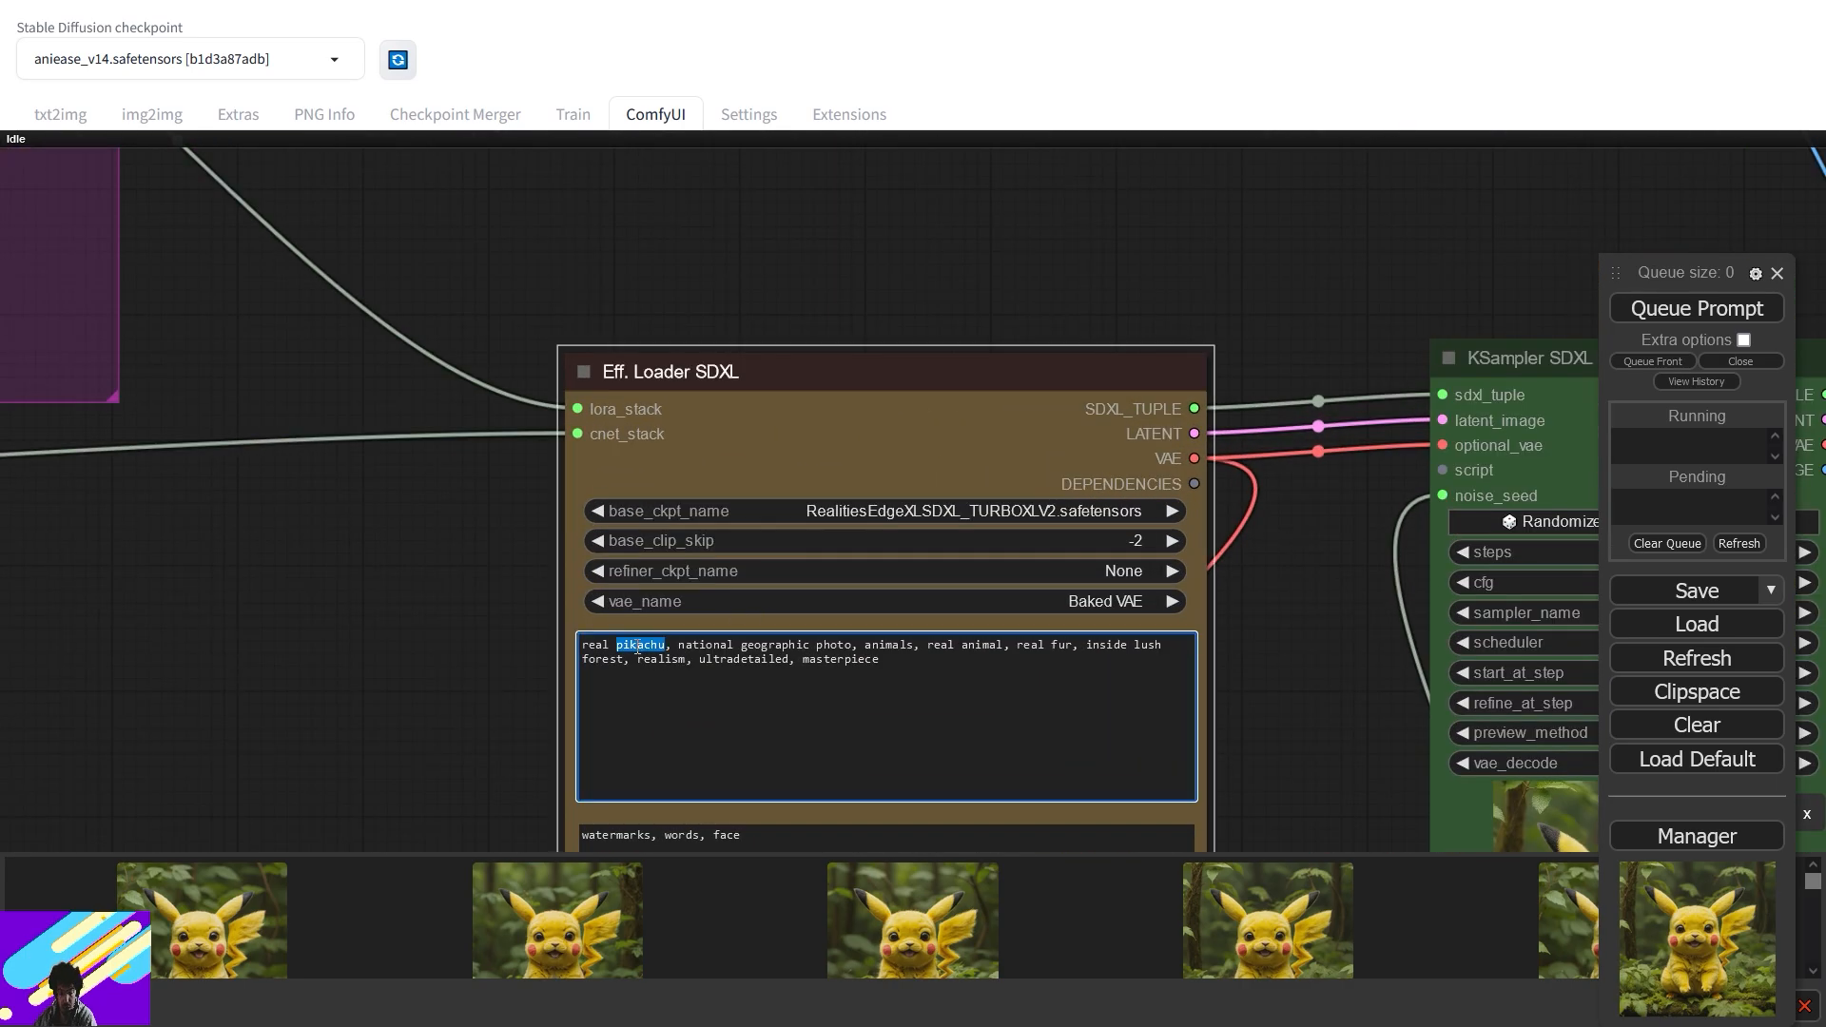
type("zumbat")
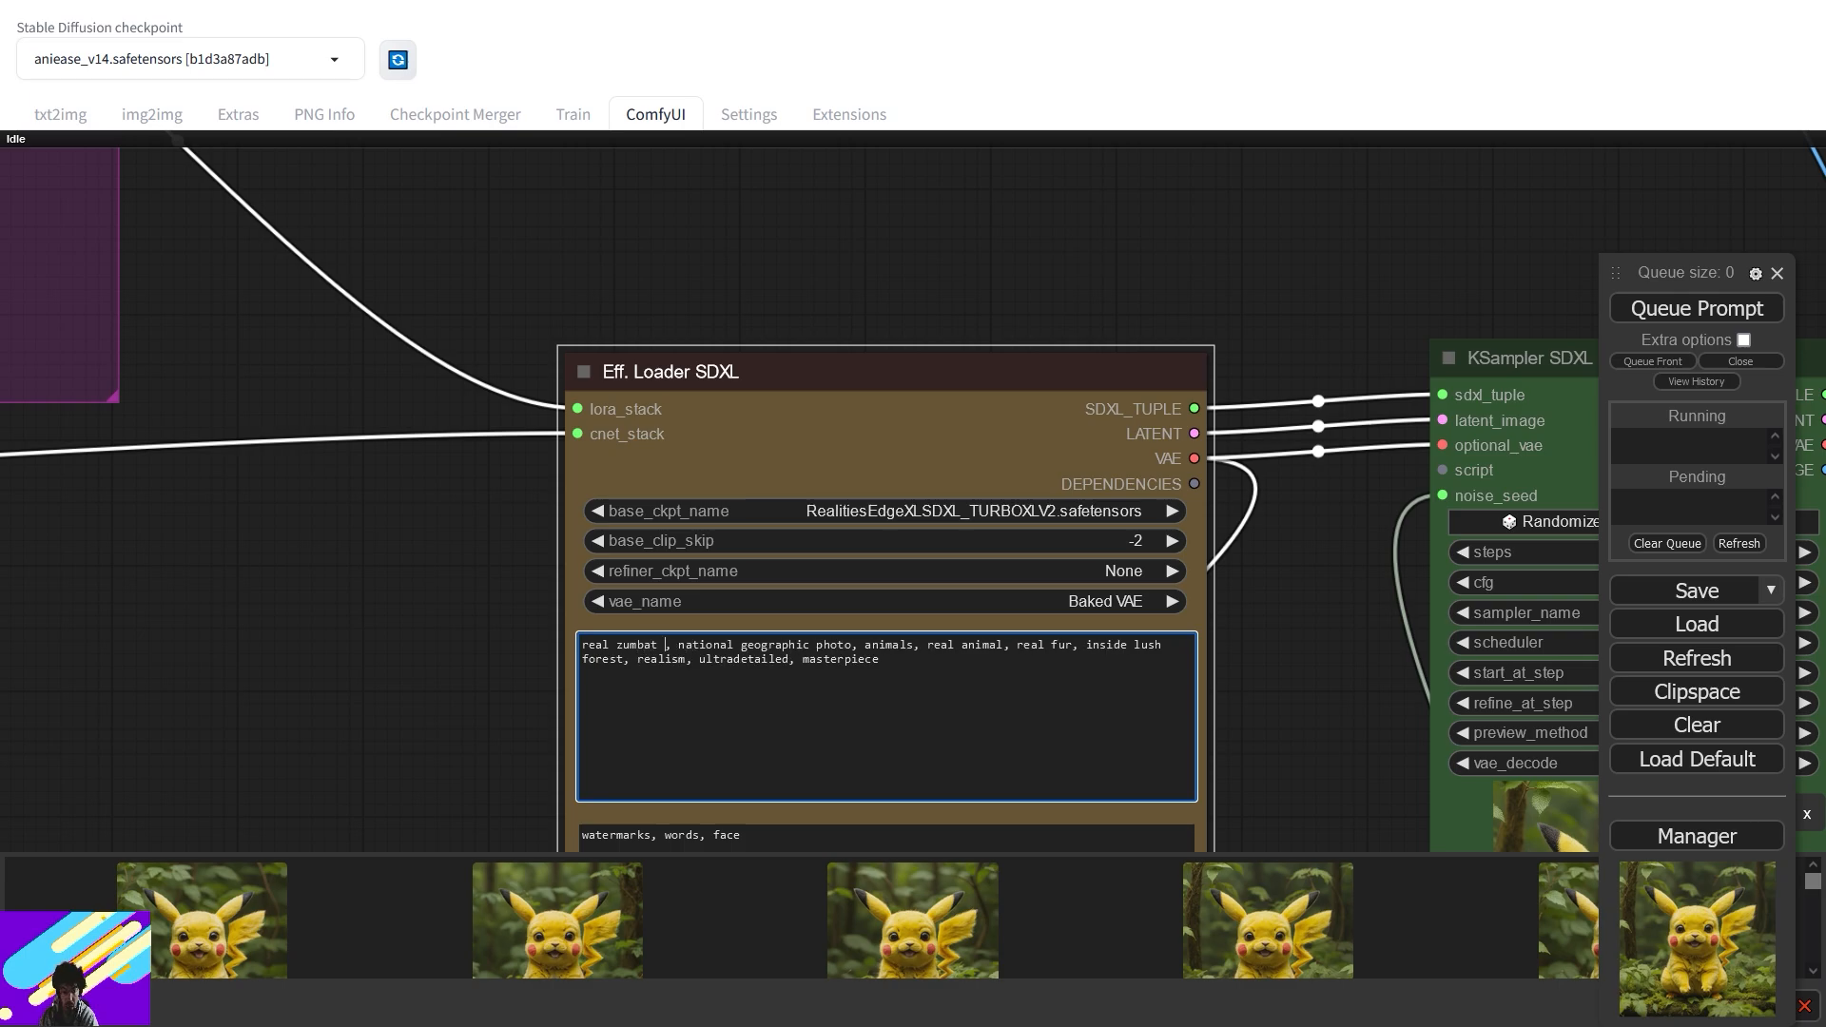
key("BackSpace")
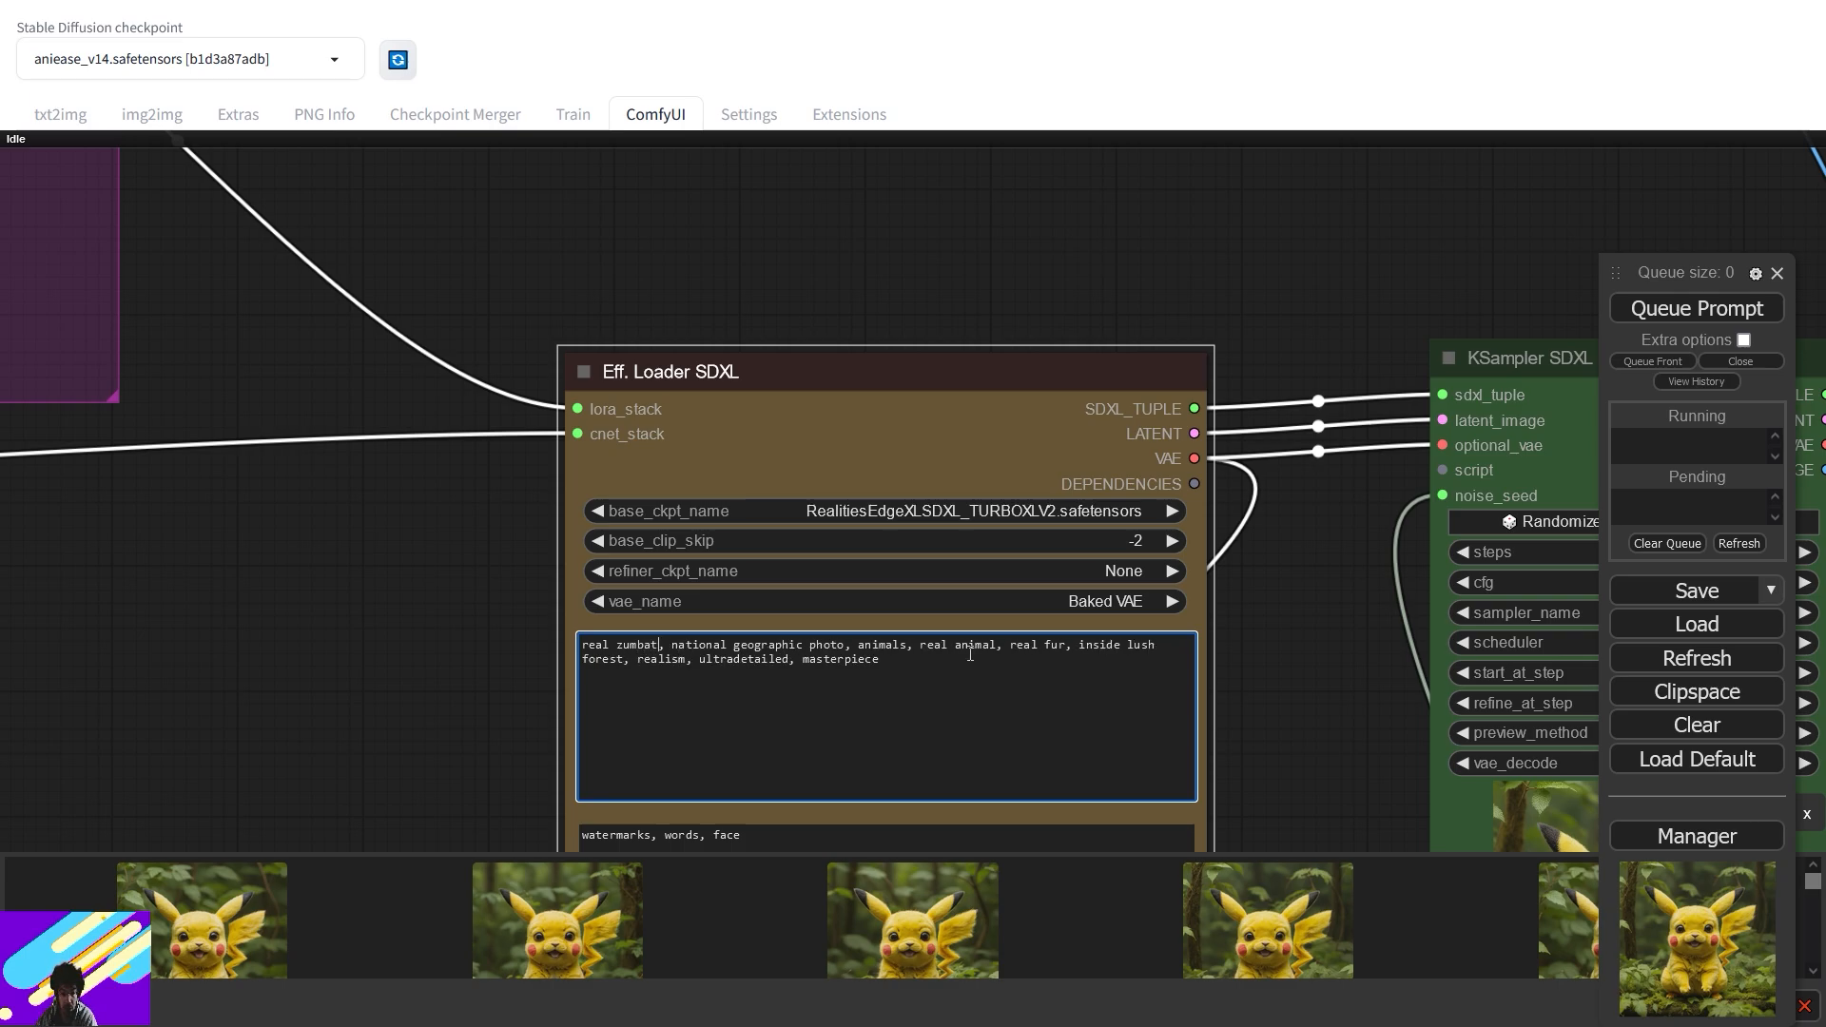
- Change 'fur' to 'bat' and 'lush' to 'night' in the positive prompt
double_click(1053, 646)
type("bat")
double_click(1138, 646)
type("night")
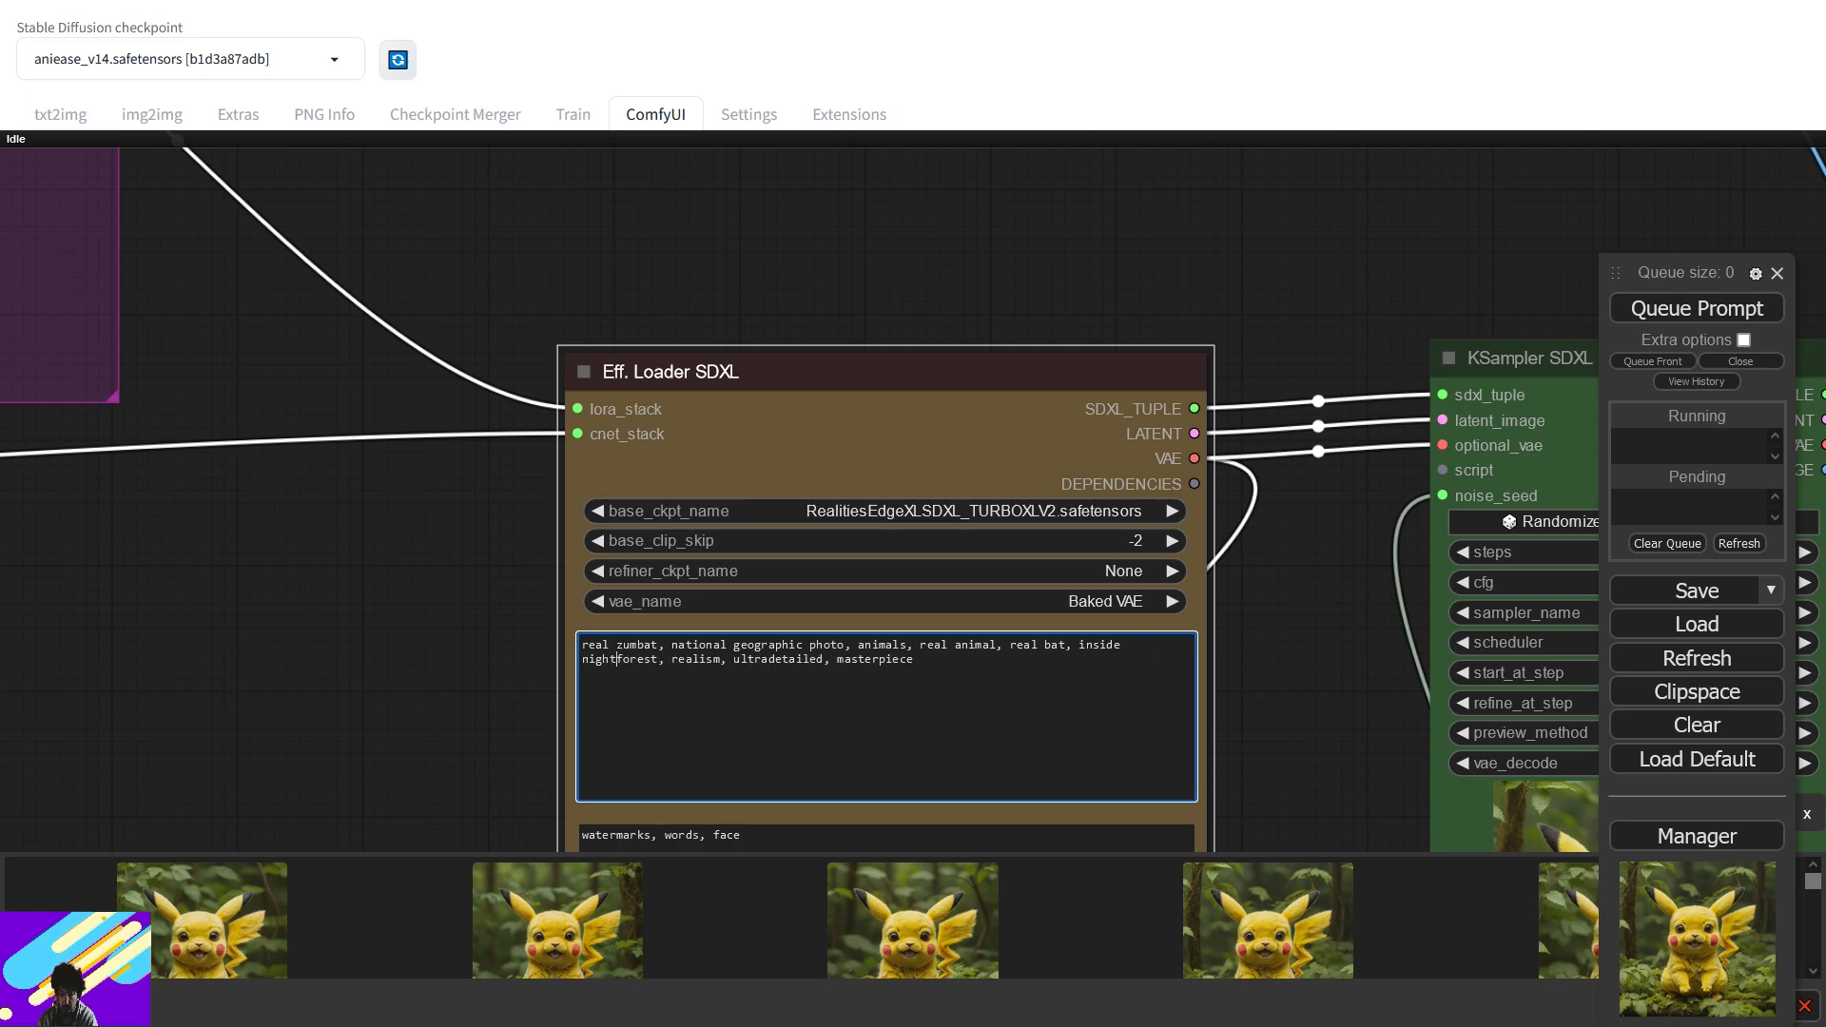
left_click_drag(388, 658, 808, 129)
left_click_drag(794, 495, 1140, 20)
left_click_drag(867, 525, 1446, 149)
scroll(815, 476, "down", 8)
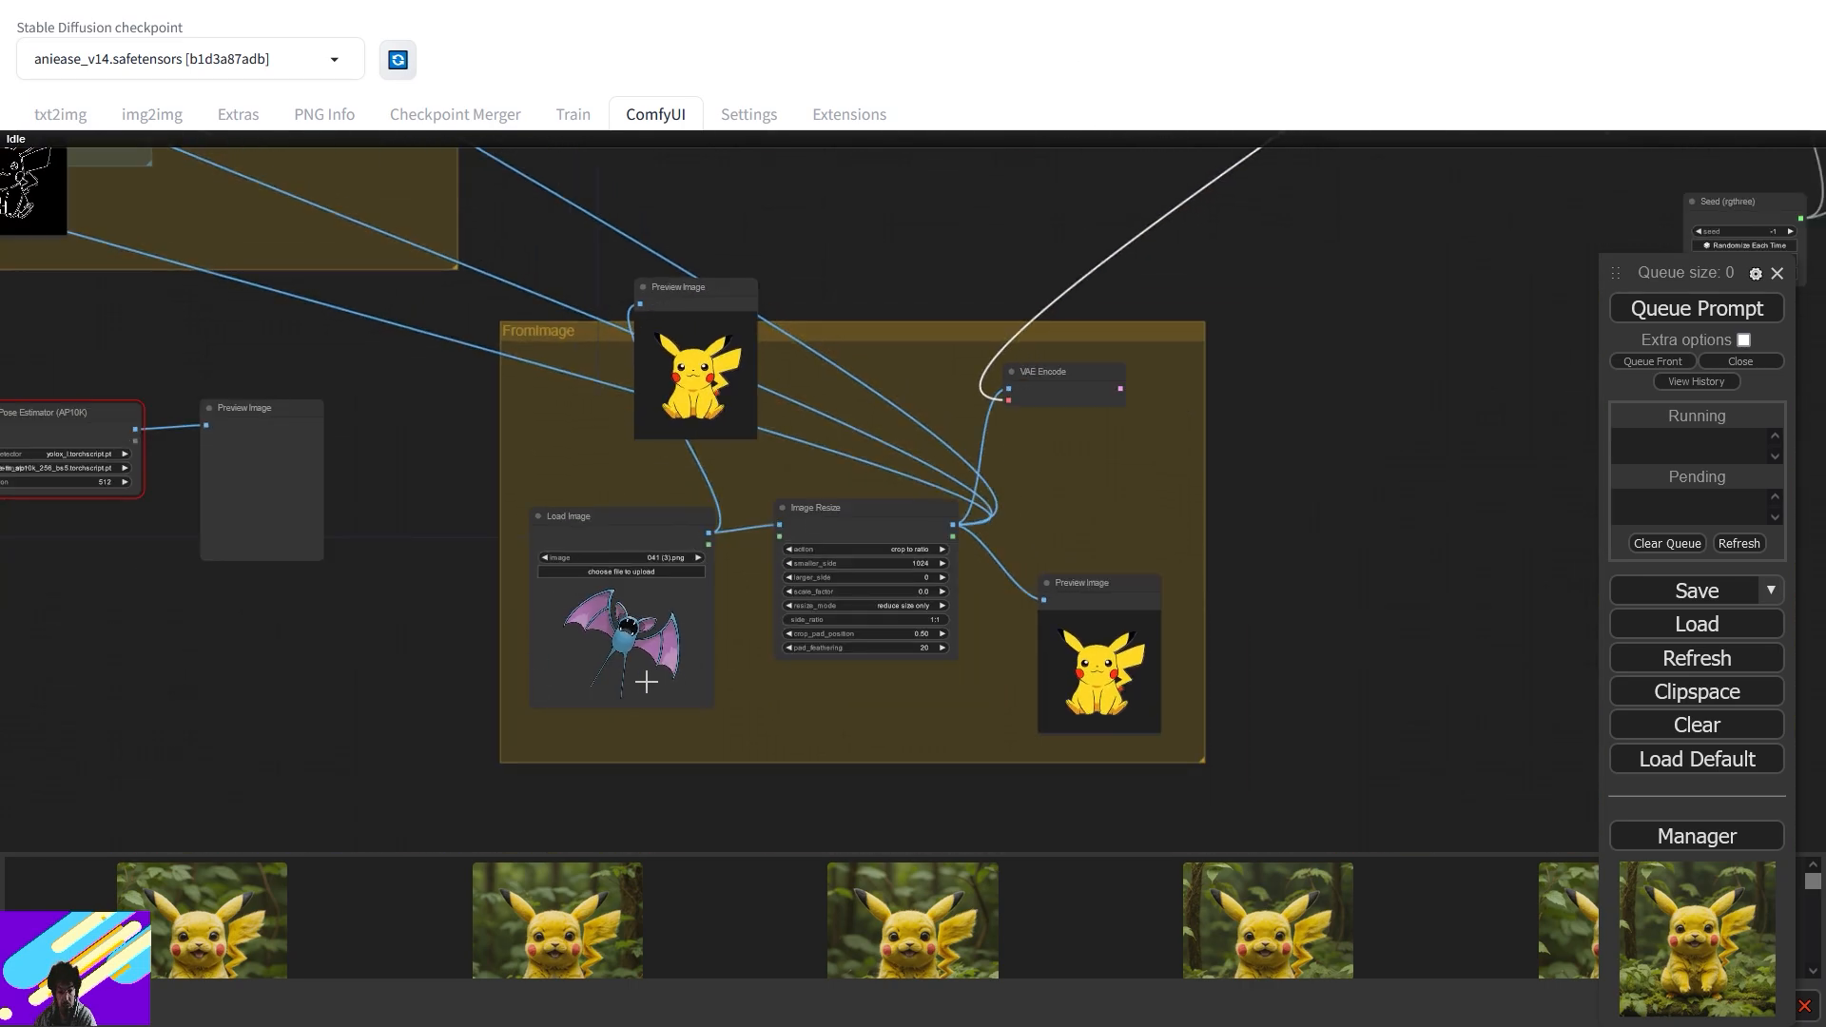
- Queue the workflow to run on the Zubat image
left_click_drag(574, 399, 1055, 766)
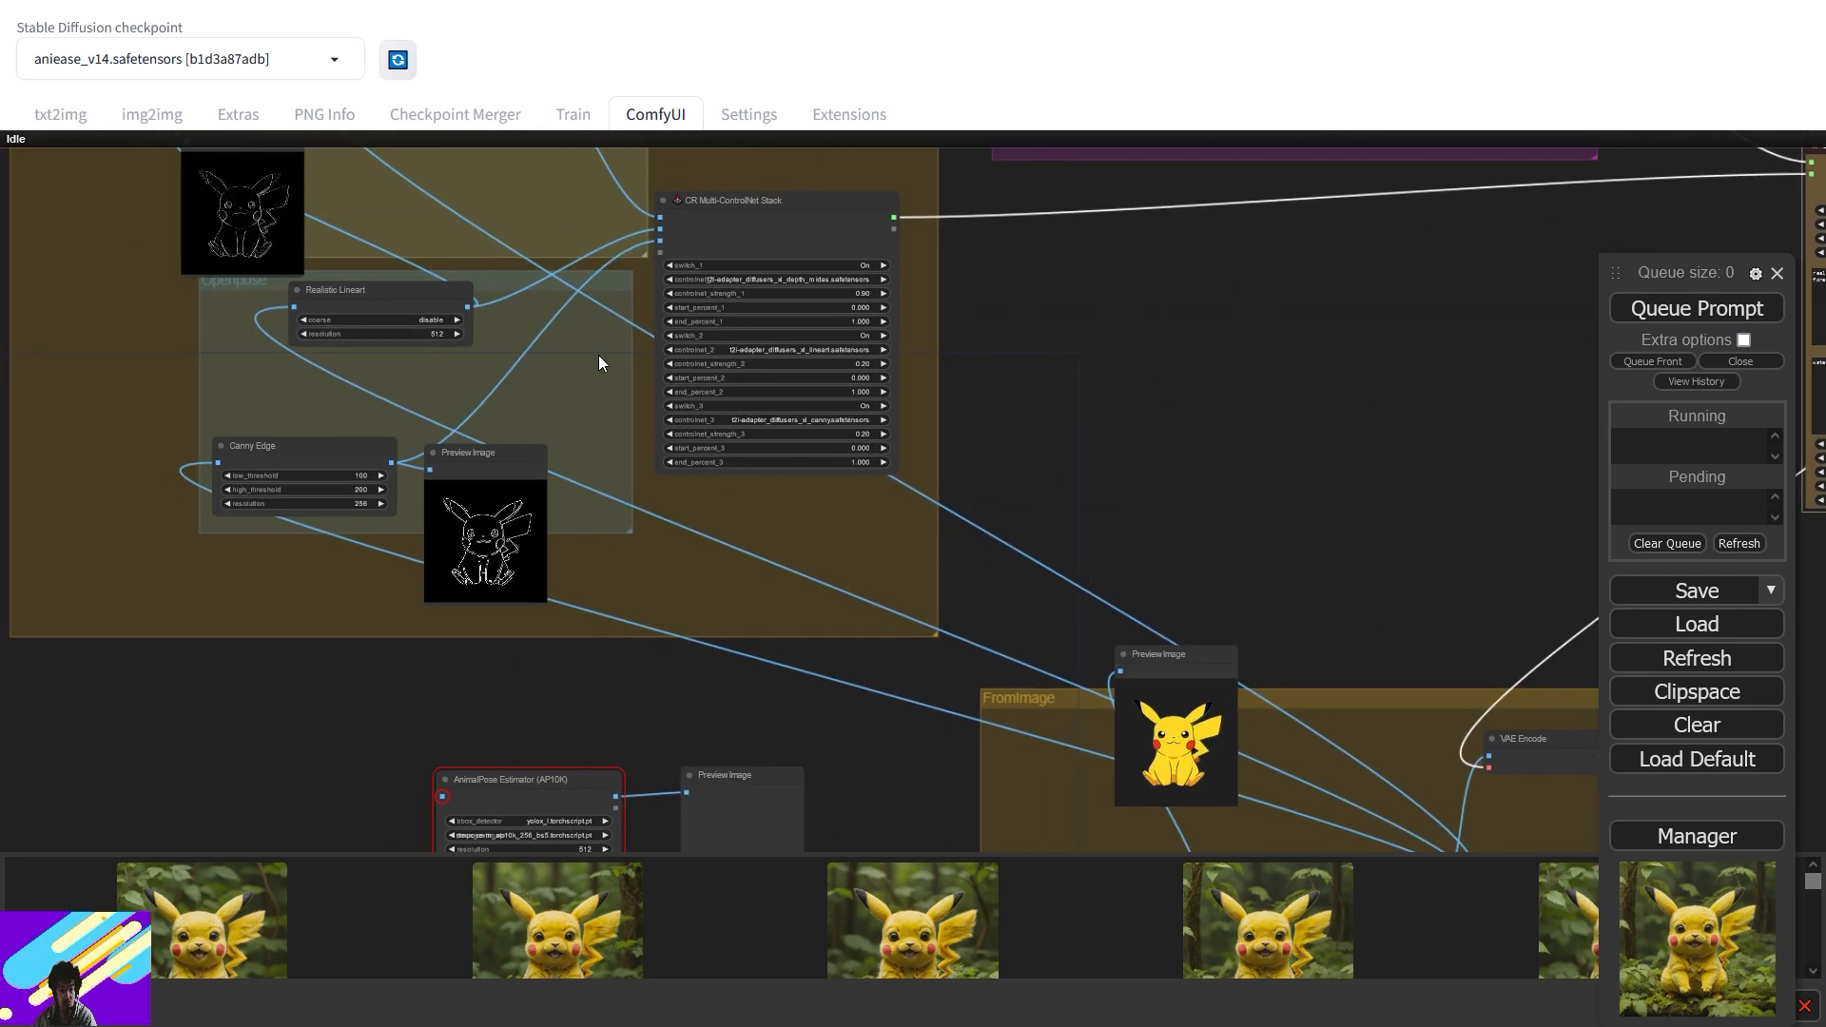
left_click_drag(987, 540, 465, 379)
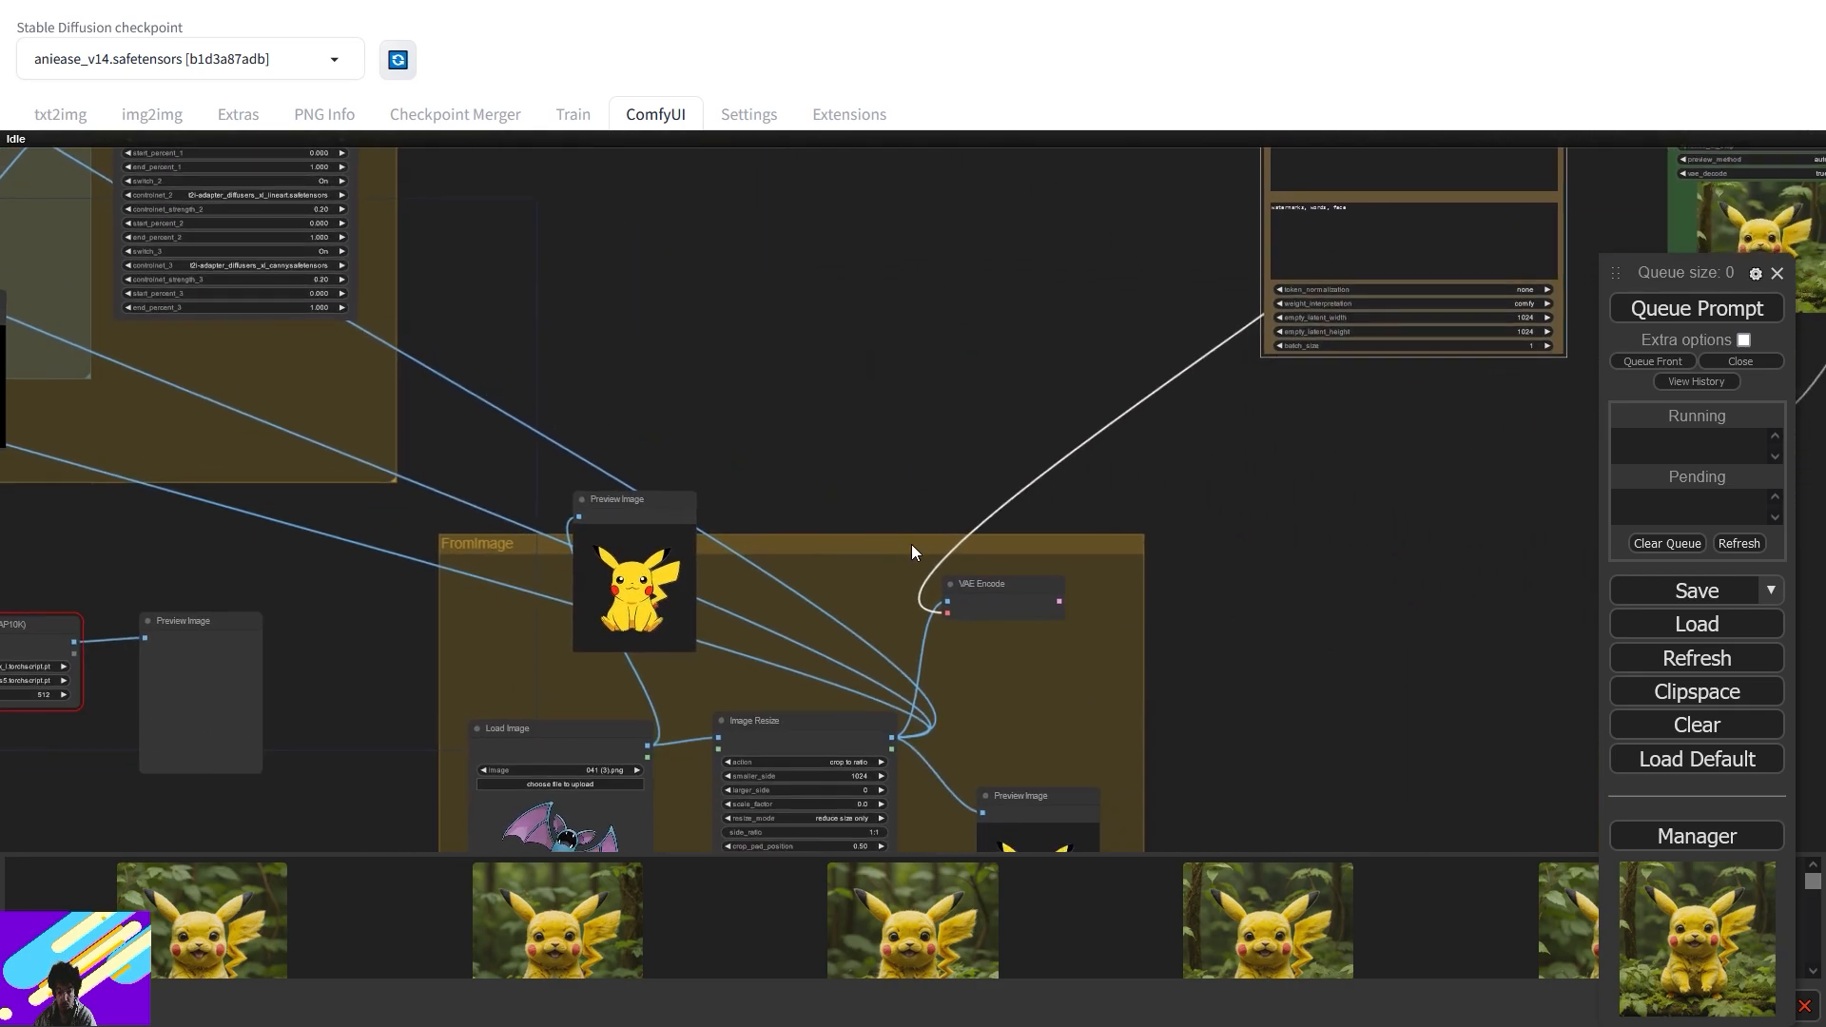
left_click(1632, 314)
- Inspect the FromImage and ControlNet preprocessor previews, nudging the Canny preview node up
left_click_drag(1378, 666, 1397, 361)
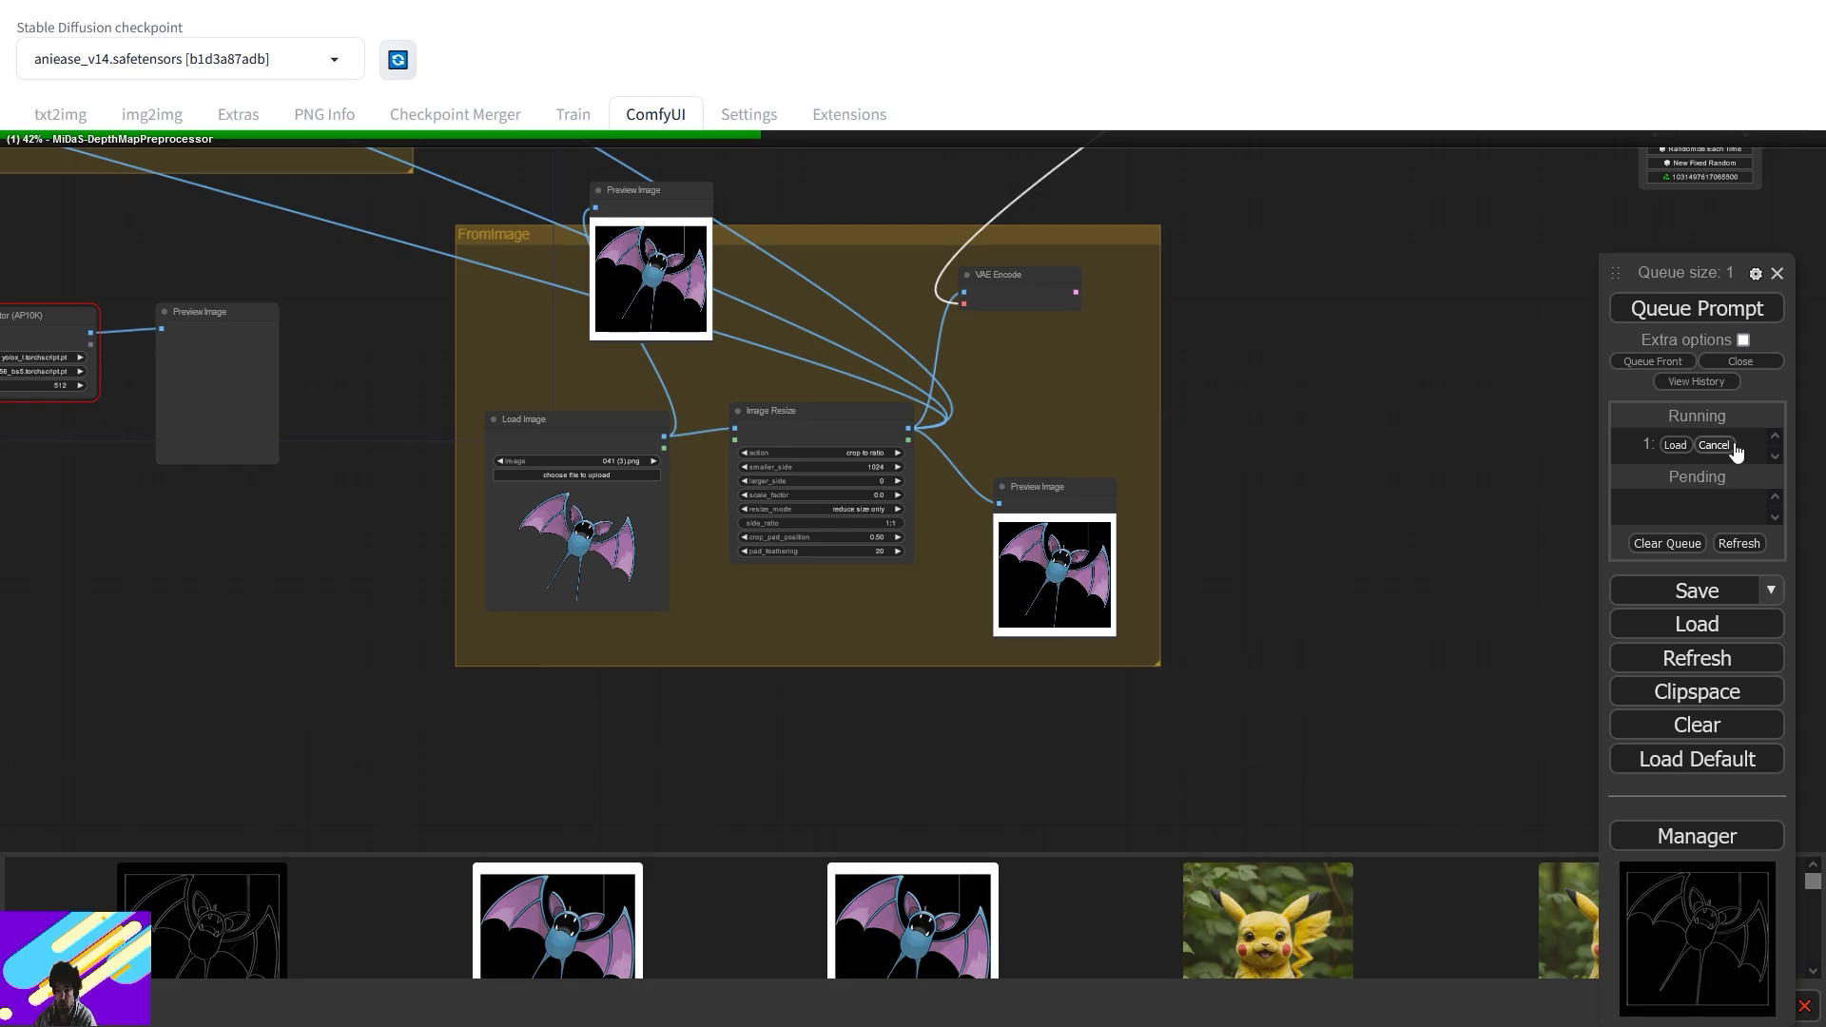
scroll(755, 627, "up", 2)
scroll(1033, 619, "up", 2)
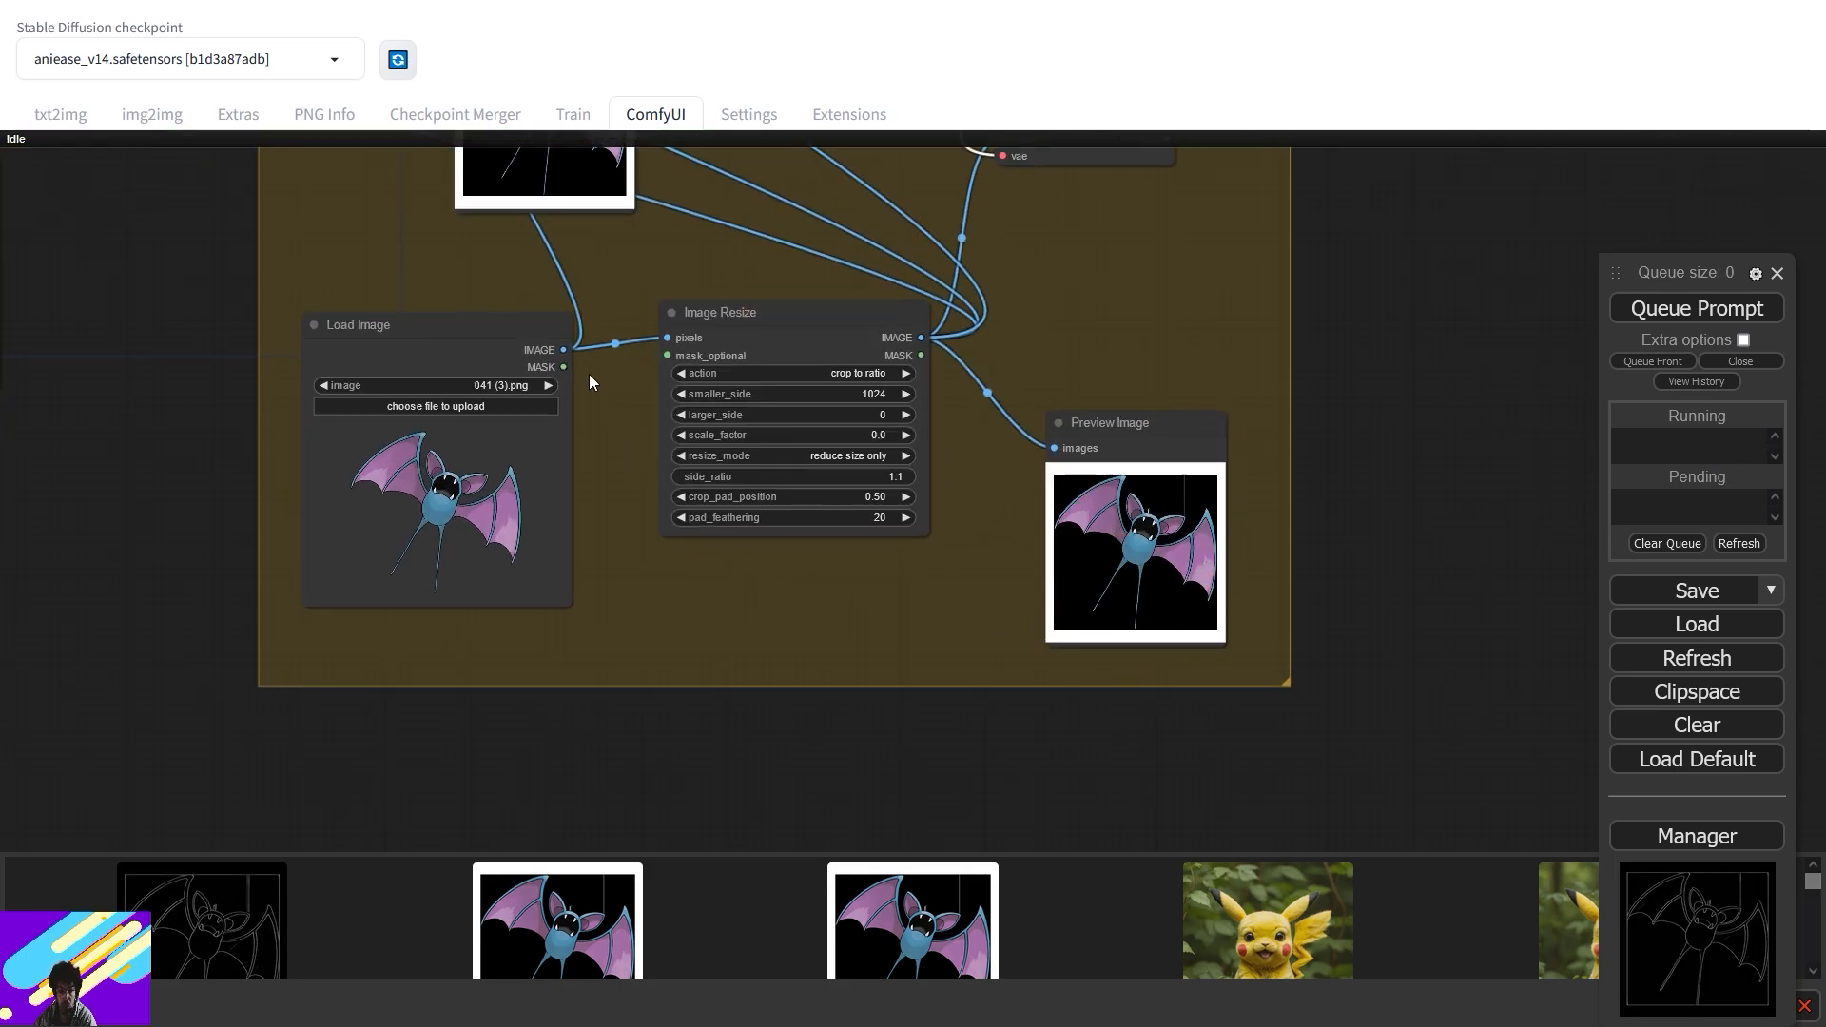
left_click_drag(590, 382, 750, 534)
left_click_drag(419, 565, 1142, 948)
scroll(788, 572, "down", 1)
left_click_drag(788, 566, 994, 978)
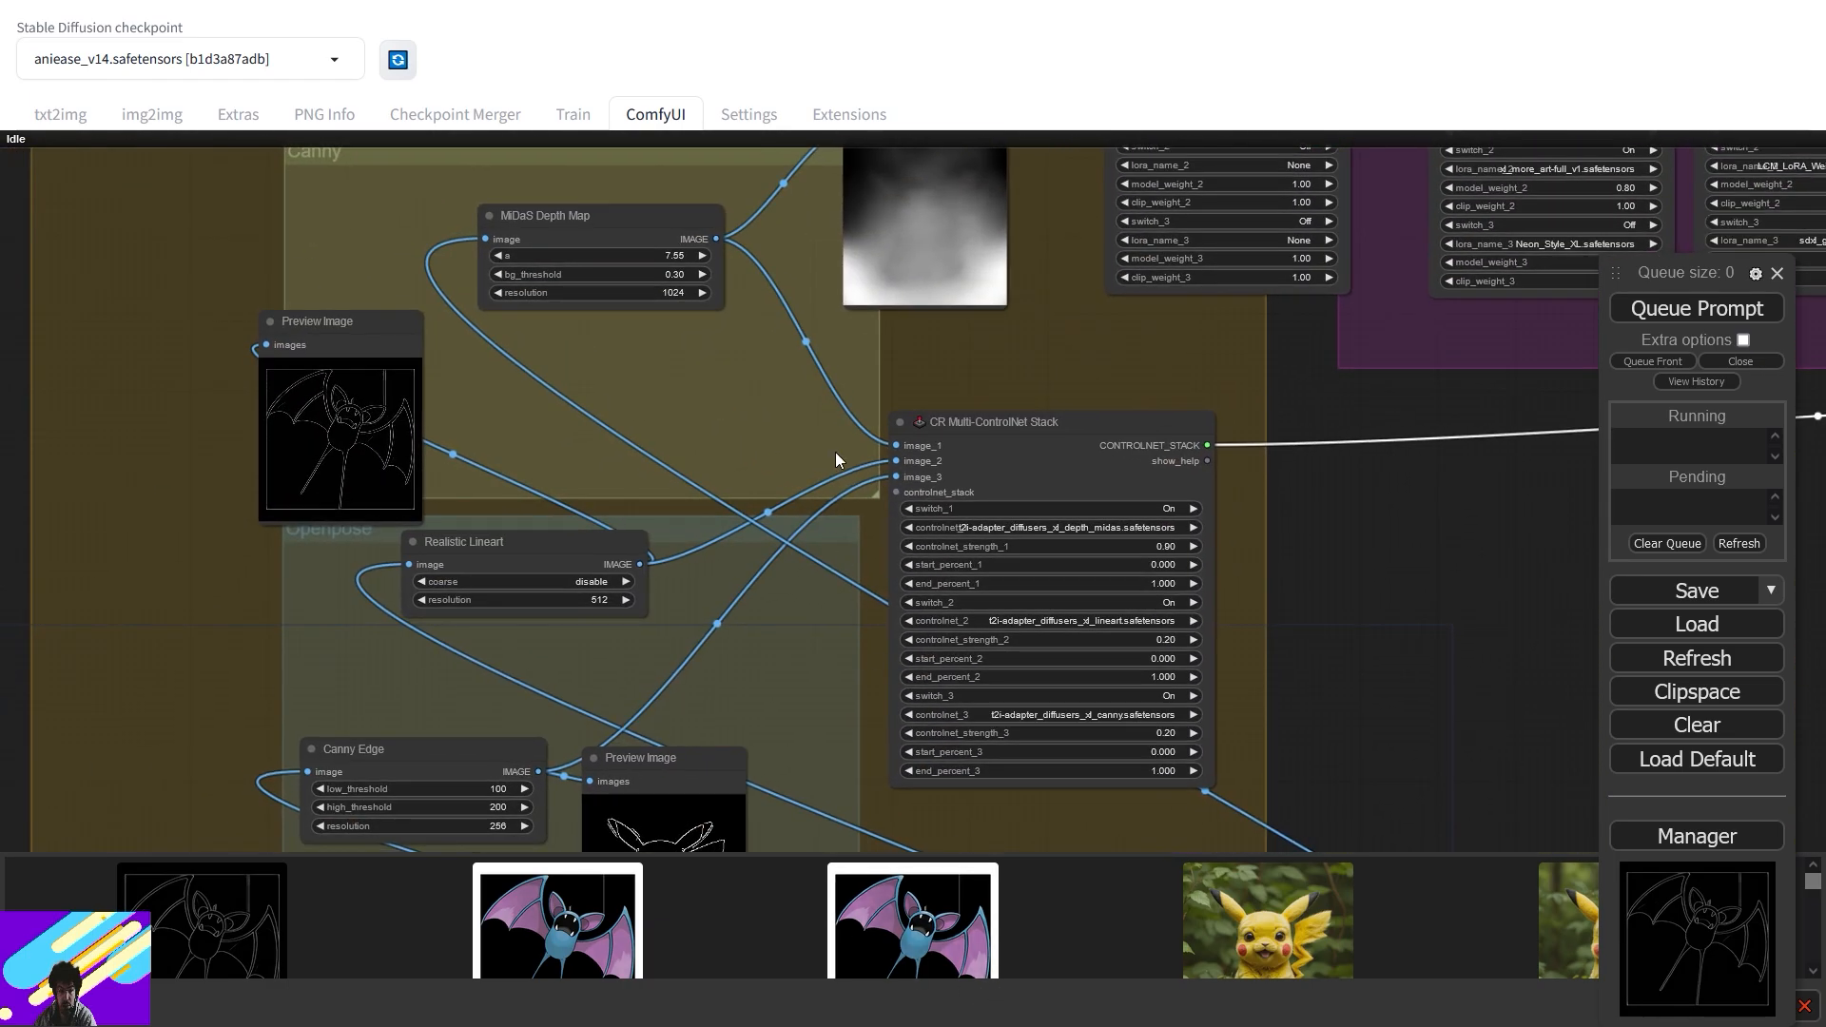
left_click_drag(836, 460, 881, 674)
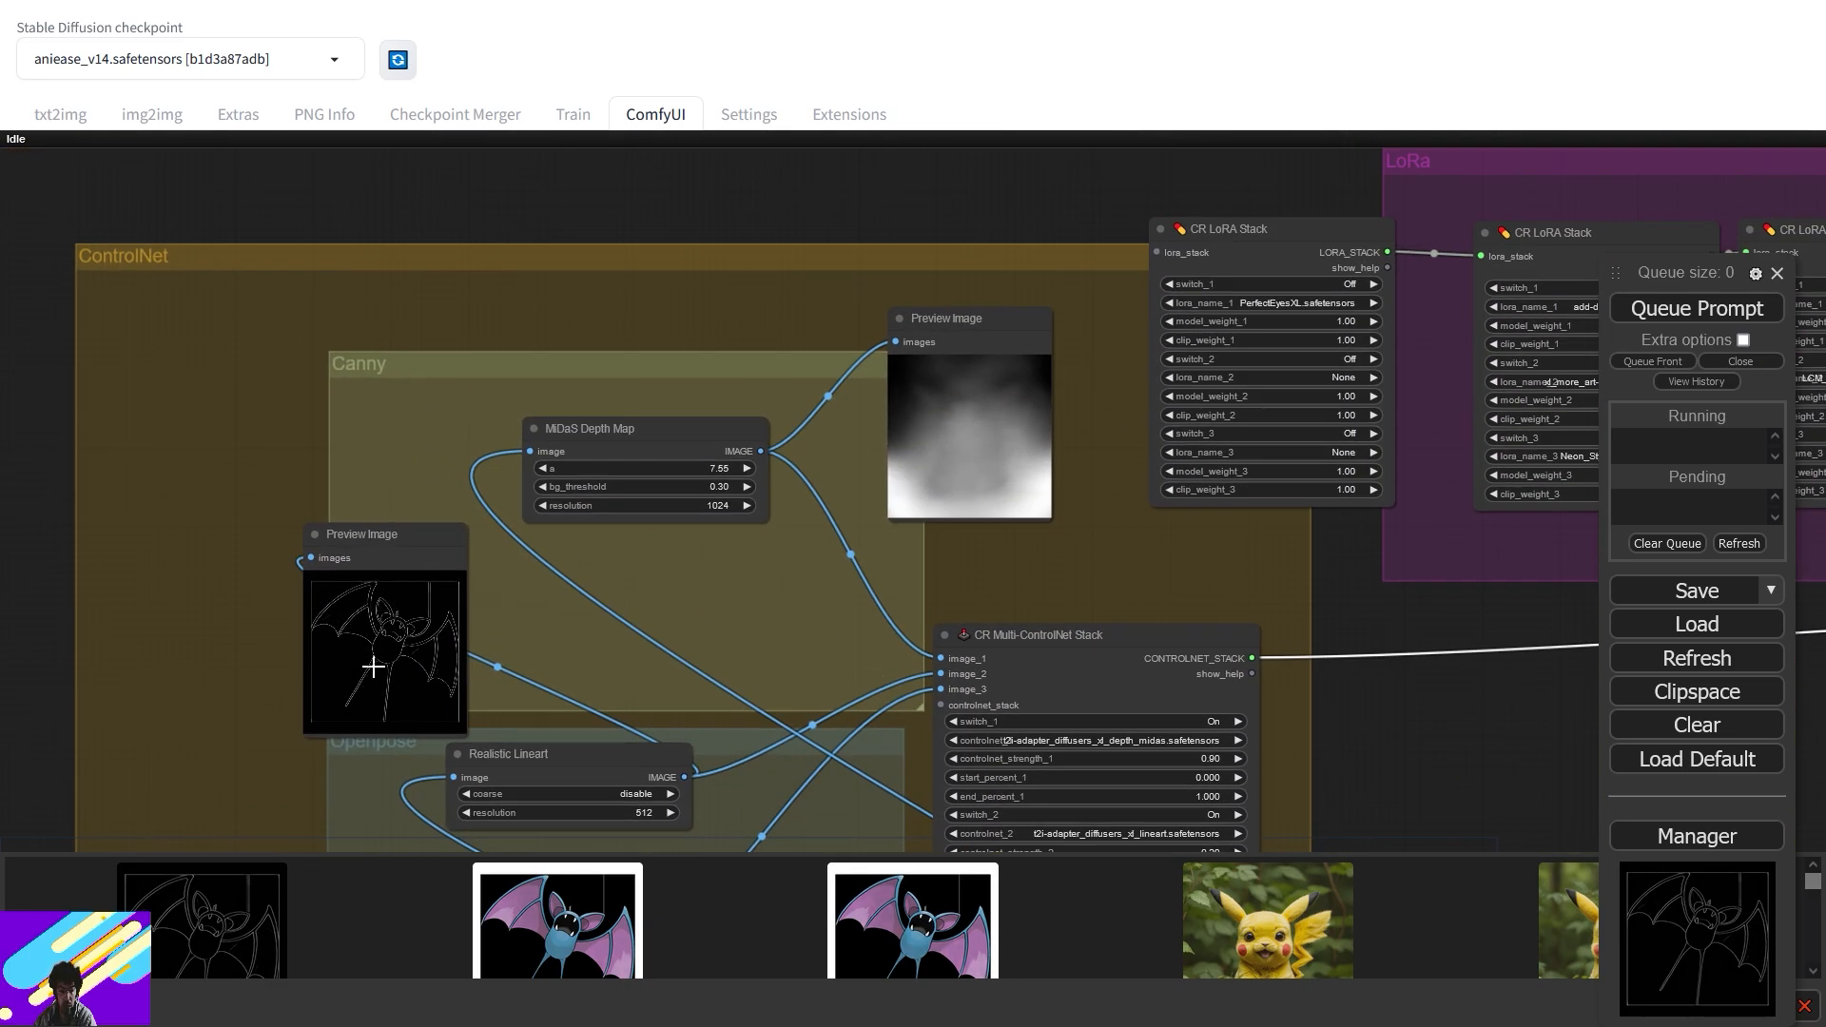
left_click_drag(379, 534, 397, 492)
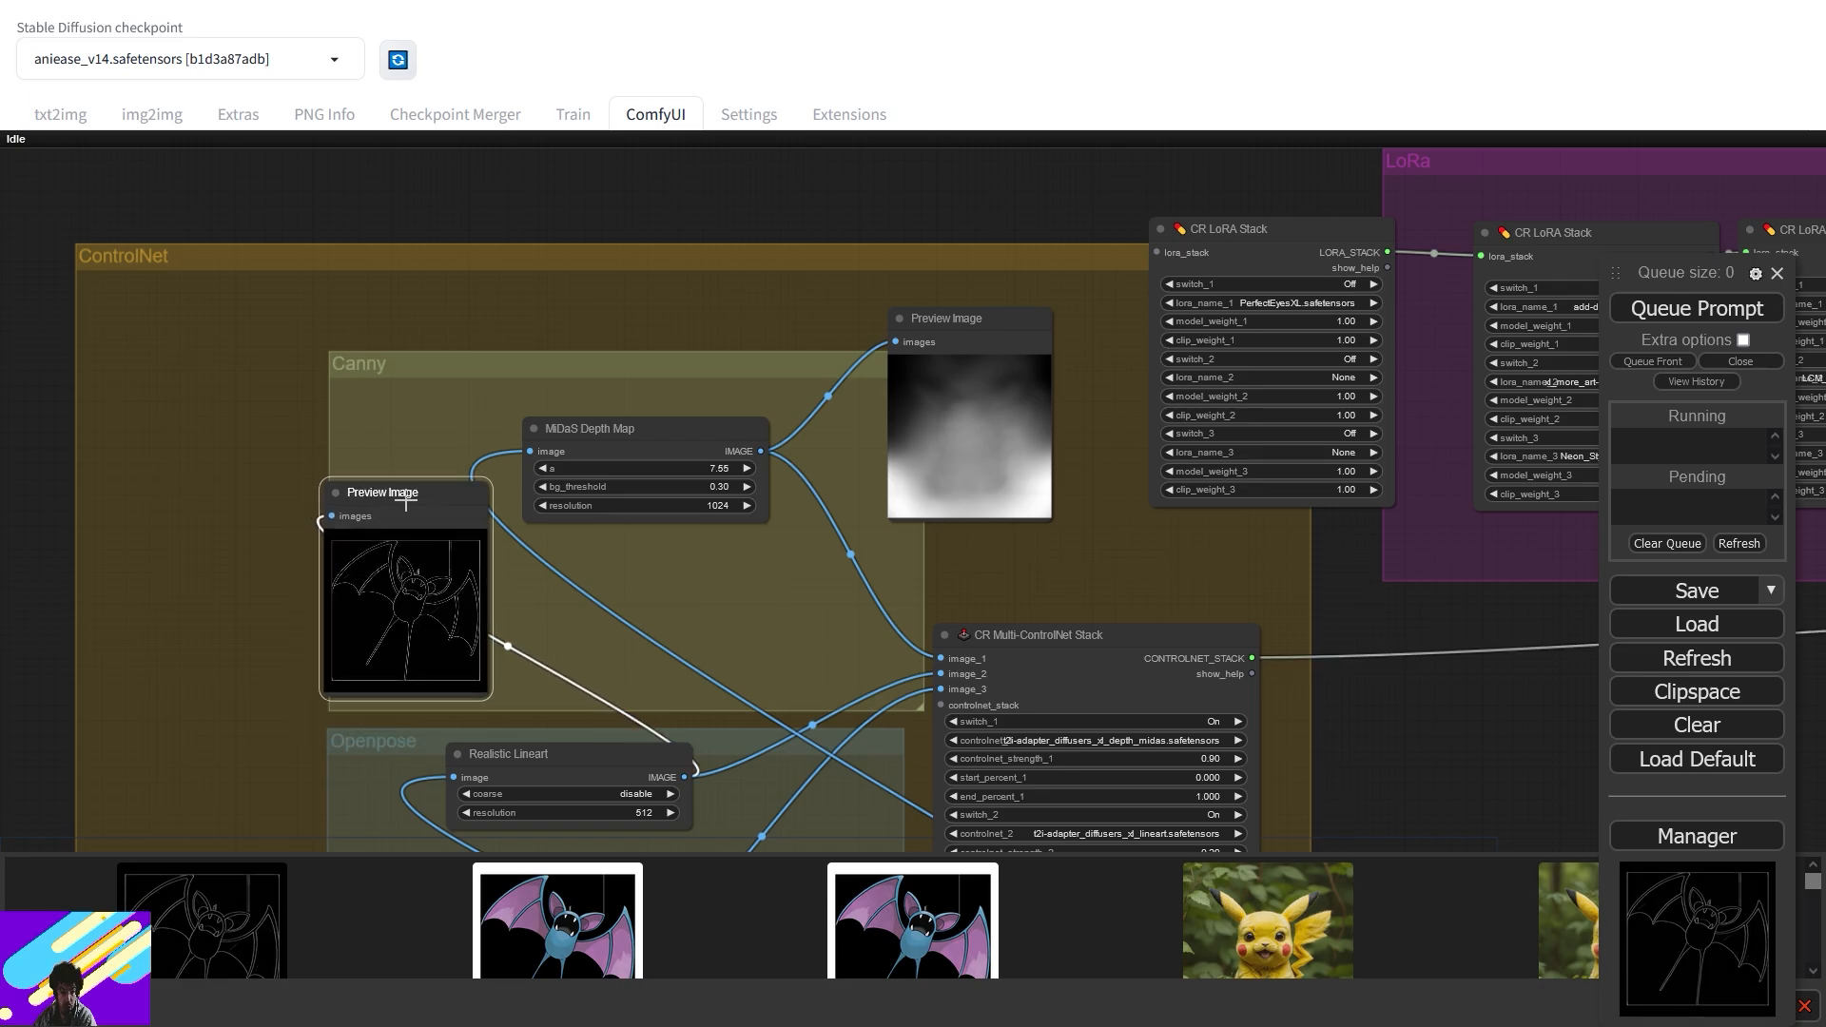
- Pan back past the loader and centre the view on the Load Image node
left_click_drag(1465, 772, 846, 469)
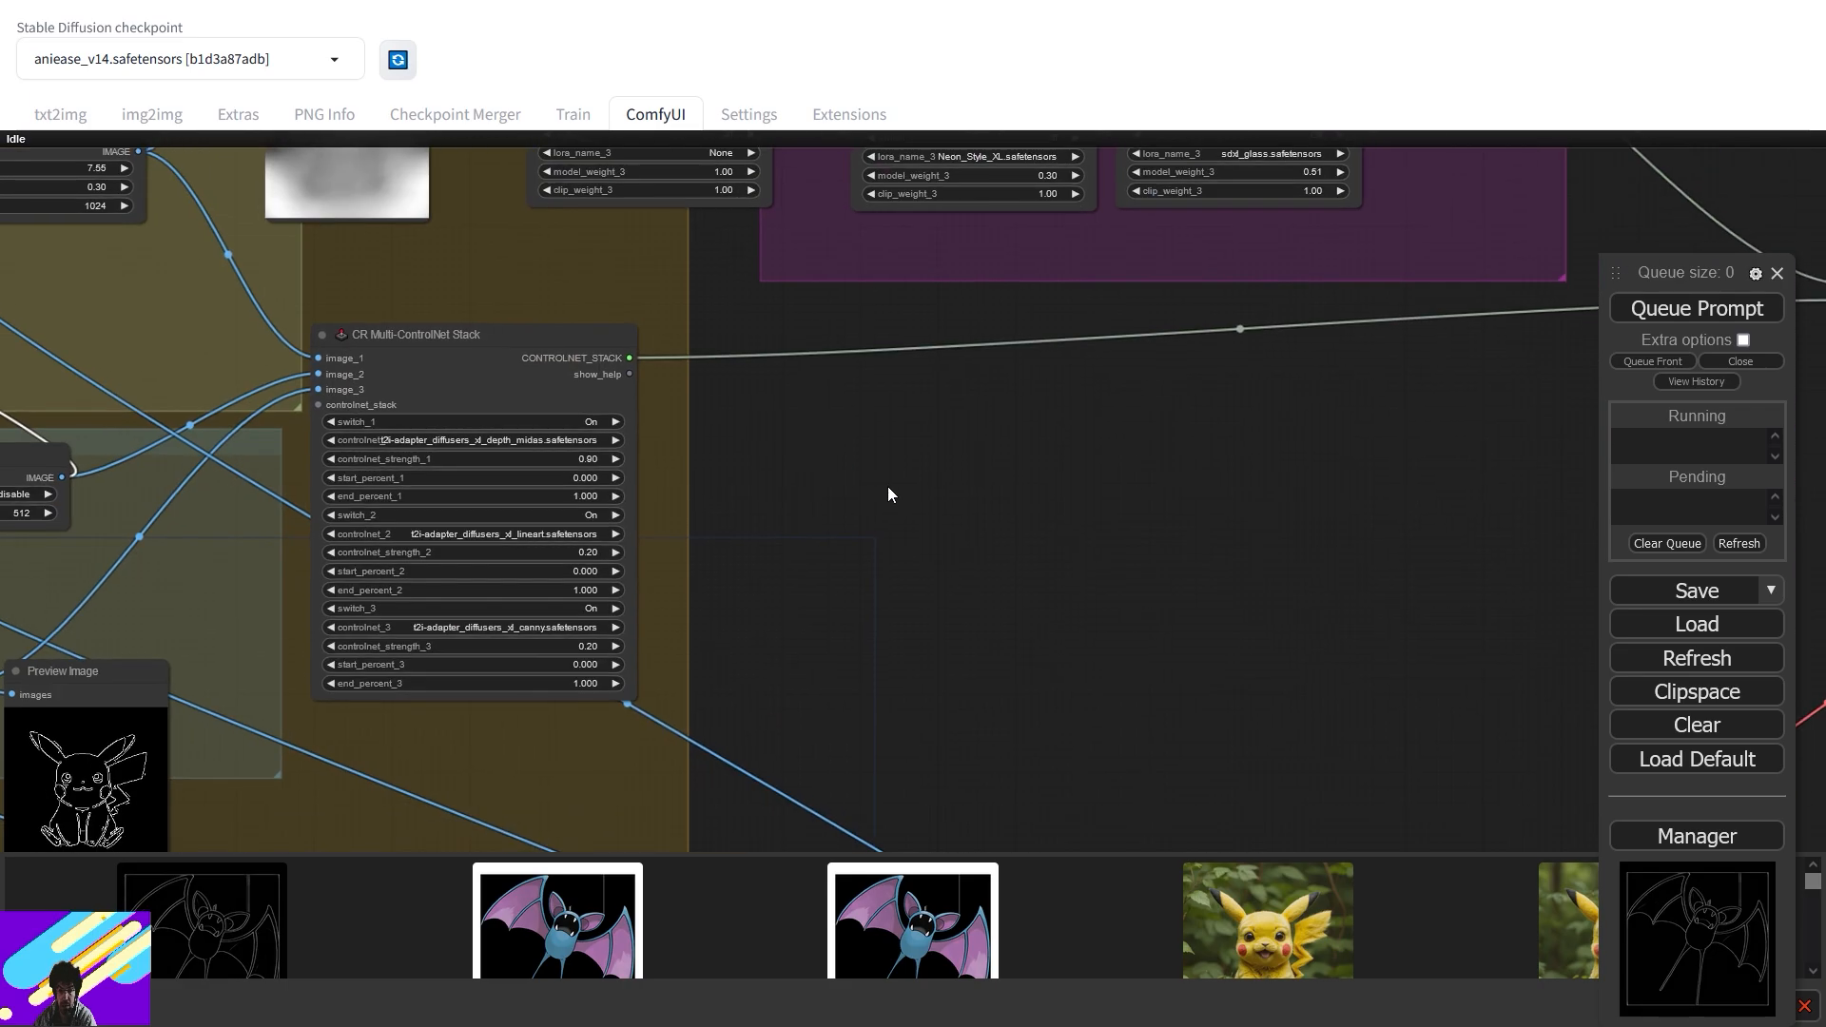
left_click_drag(1247, 620, 486, 431)
left_click_drag(1272, 659, 1423, 281)
left_click_drag(1324, 476, 1499, 233)
left_click_drag(597, 493, 1010, 460)
scroll(910, 517, "up", 4)
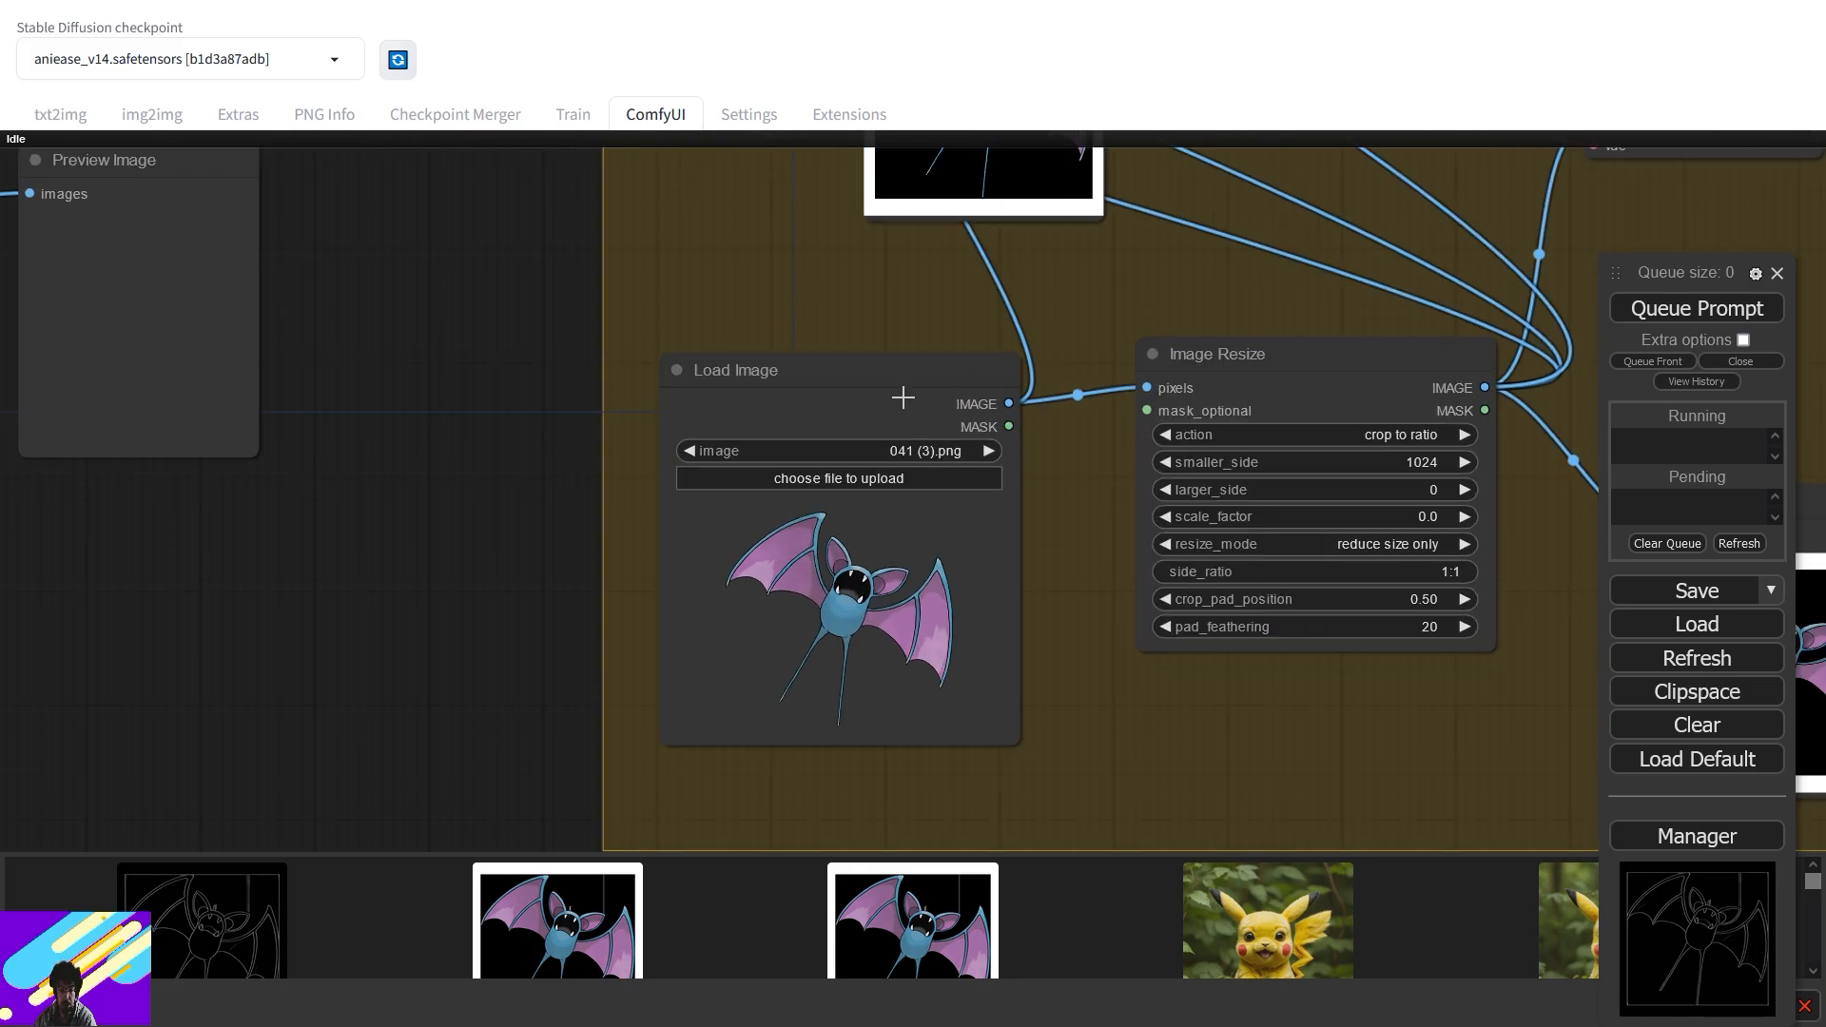
- Load 041 copia.jpg into the Load Image node and view the resized bat previews
left_click(782, 479)
double_click(1193, 142)
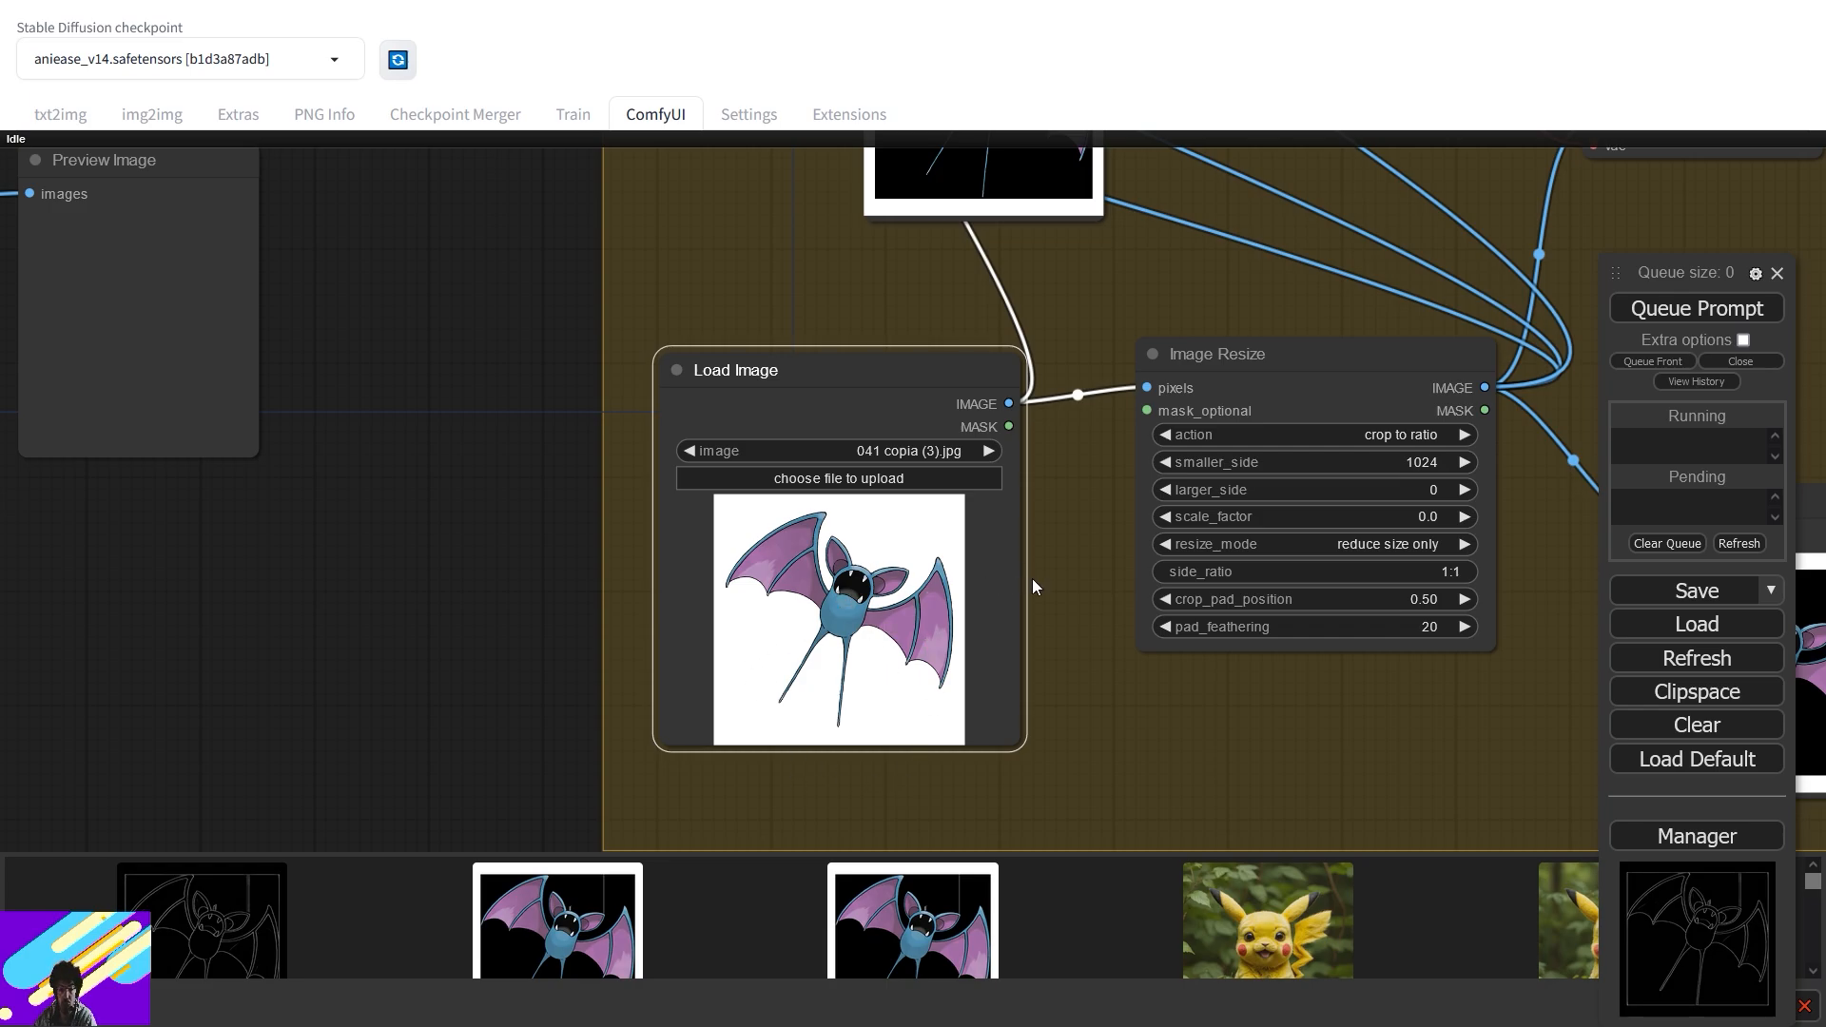
scroll(1031, 578, "down", 5)
left_click_drag(1234, 340, 1132, 305)
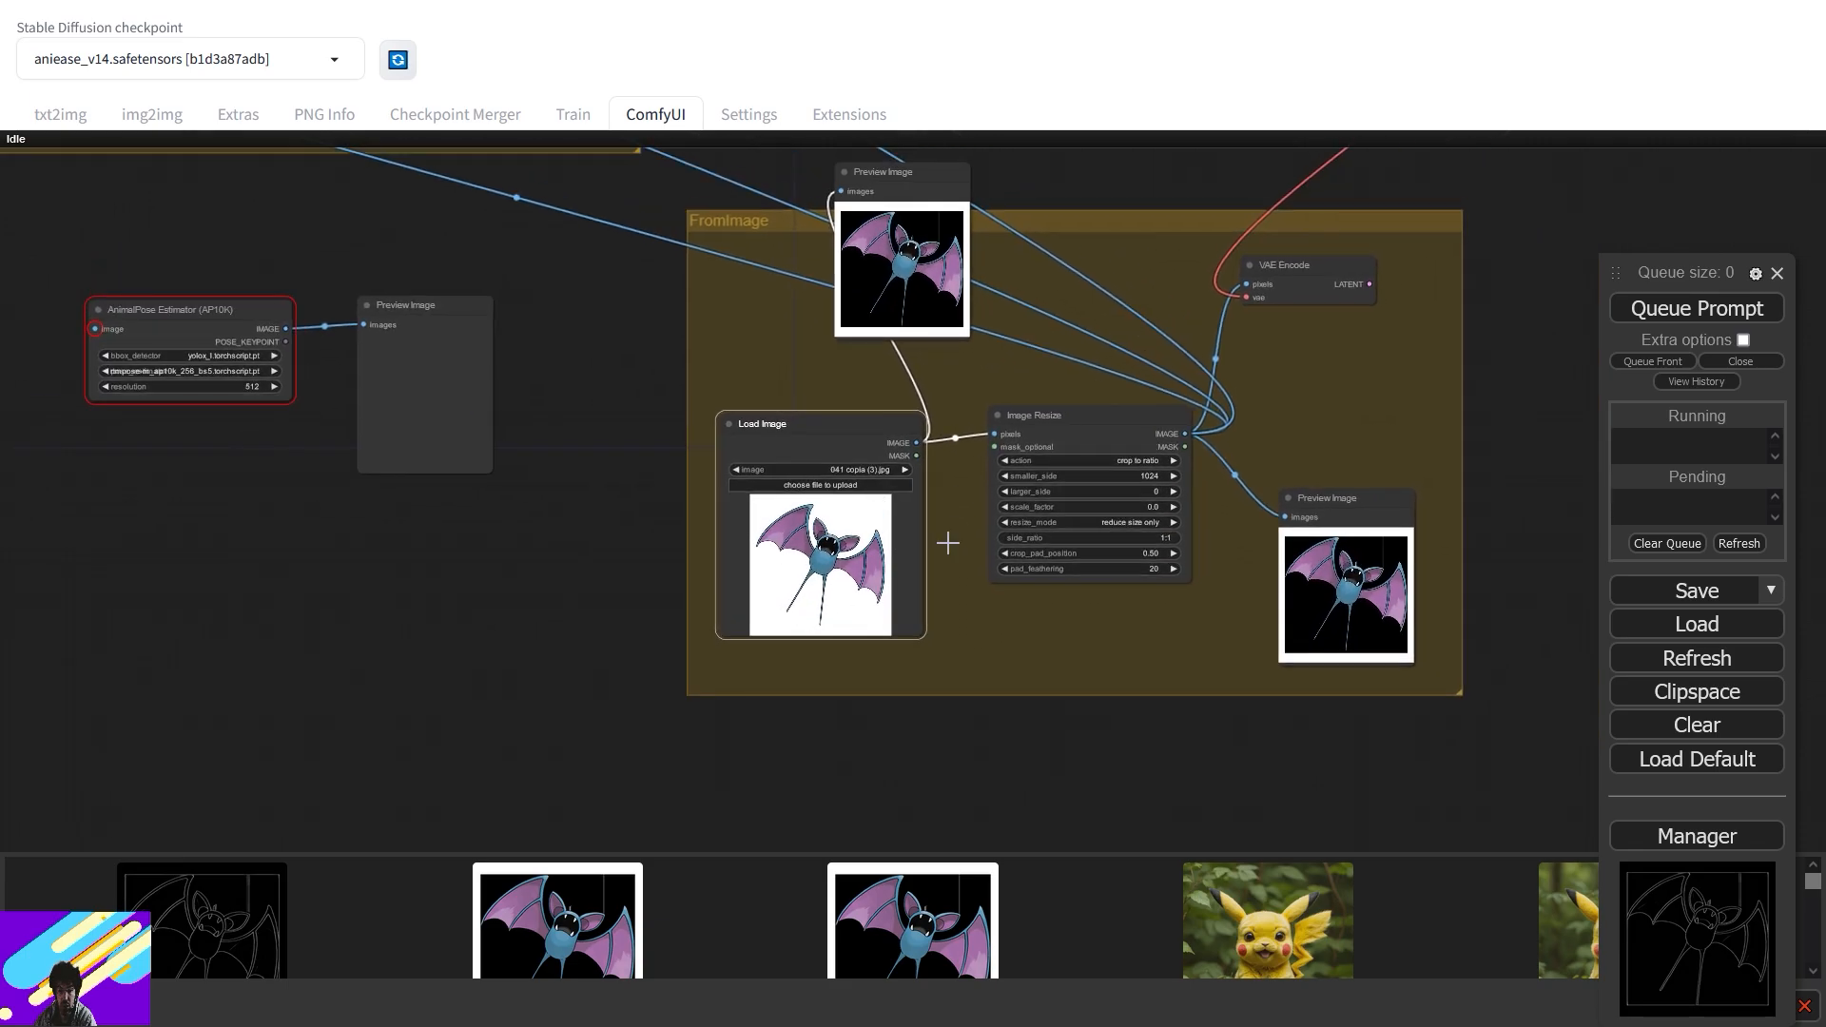
left_click_drag(1088, 263, 978, 378)
scroll(978, 378, "down", 4)
left_click_drag(1103, 238, 1116, 500)
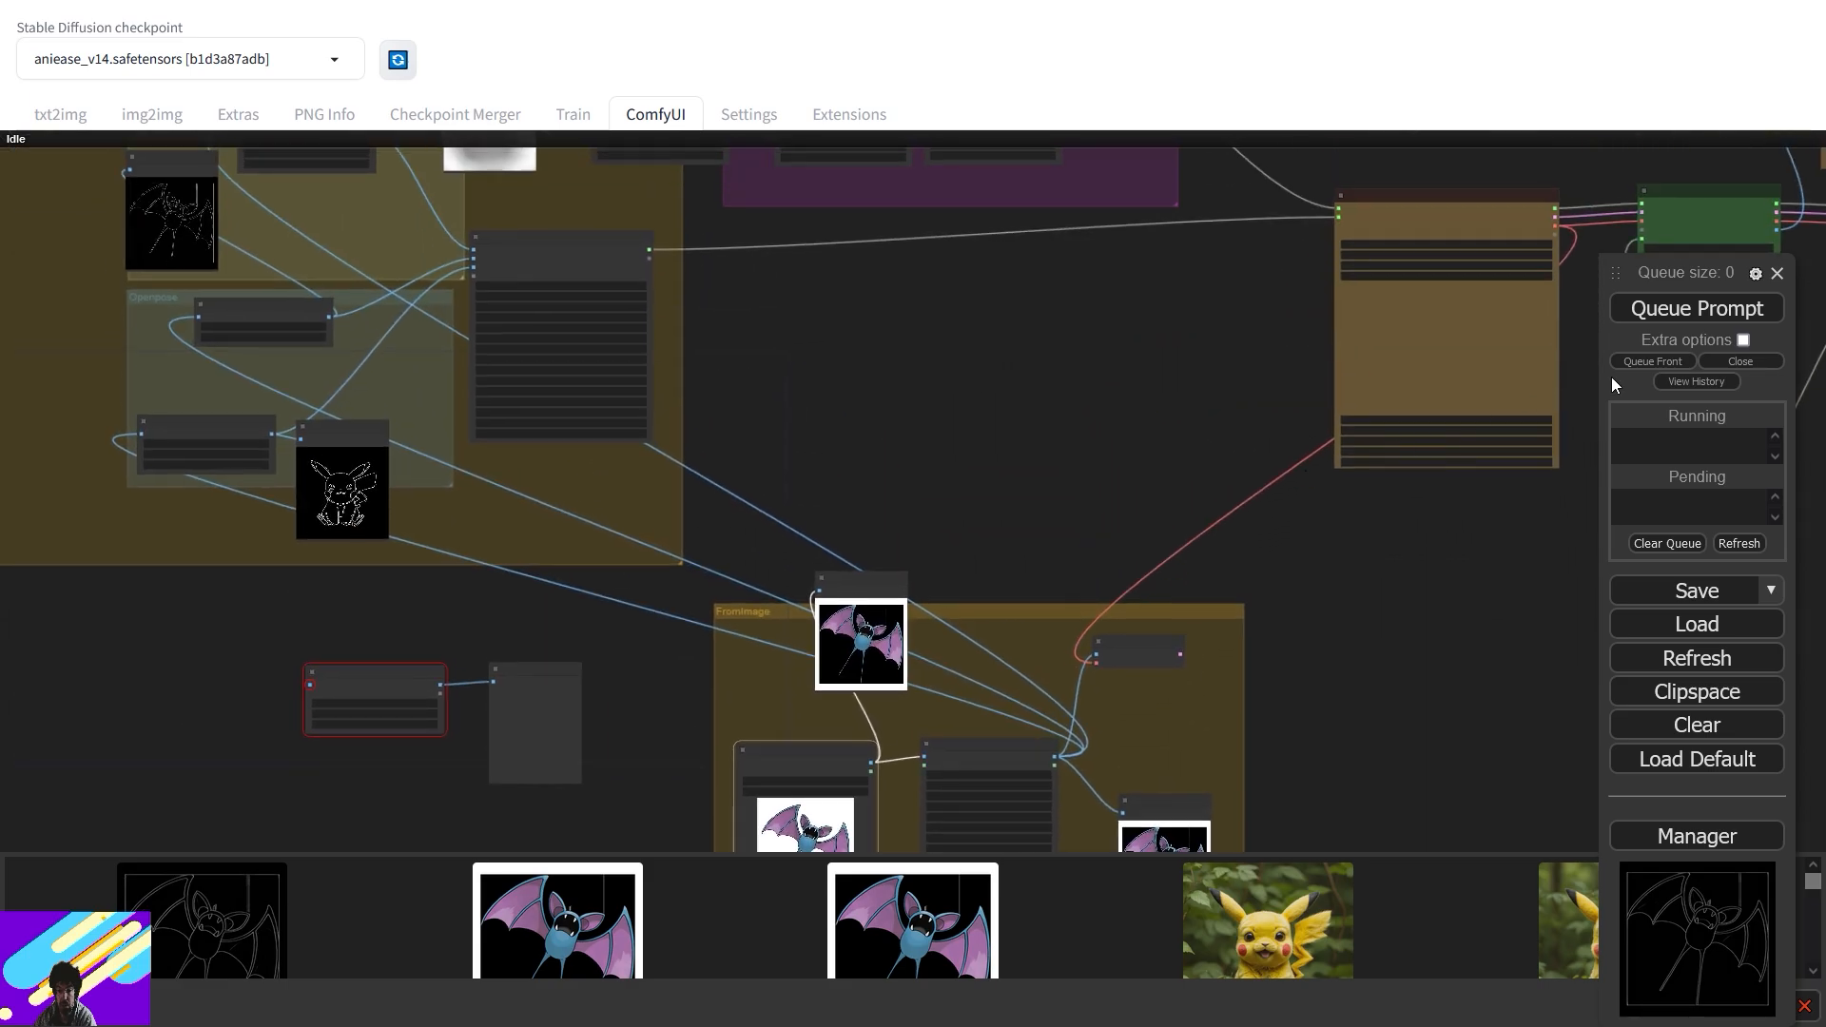
- Queue the prompt and pan to the generated realistic bat preview
left_click(1721, 314)
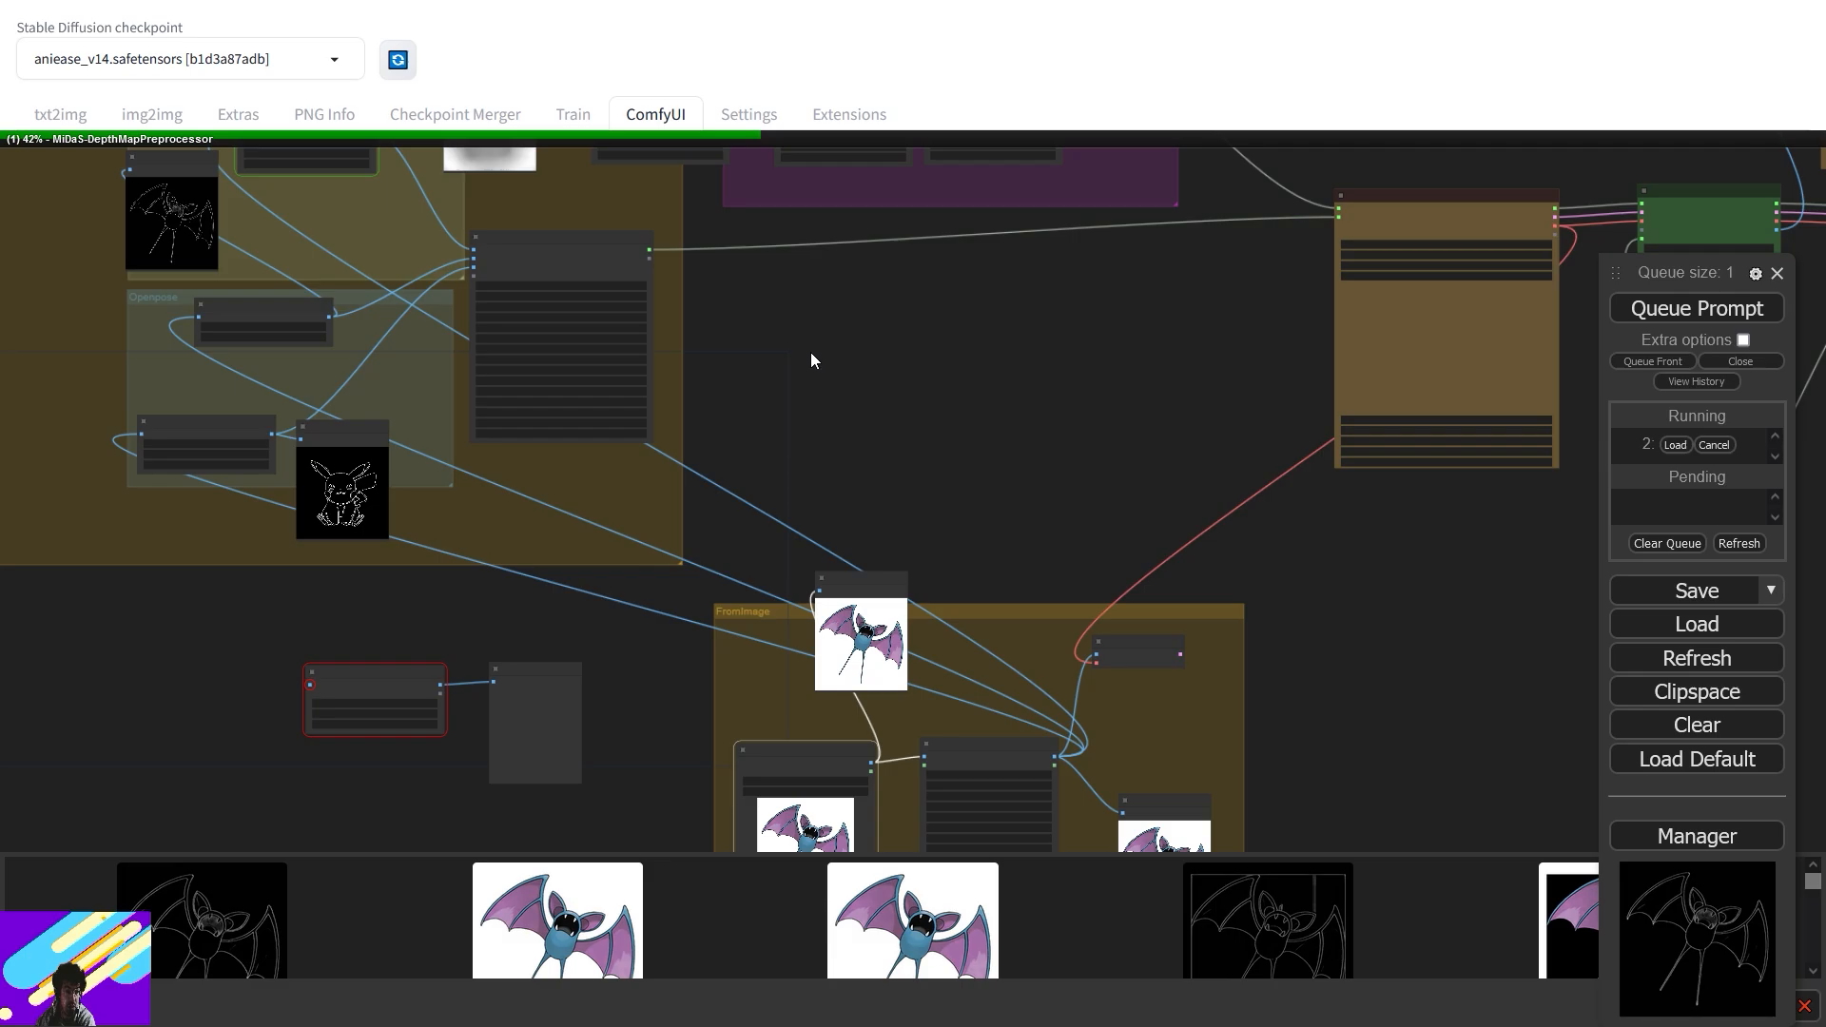
left_click_drag(810, 360, 1131, 559)
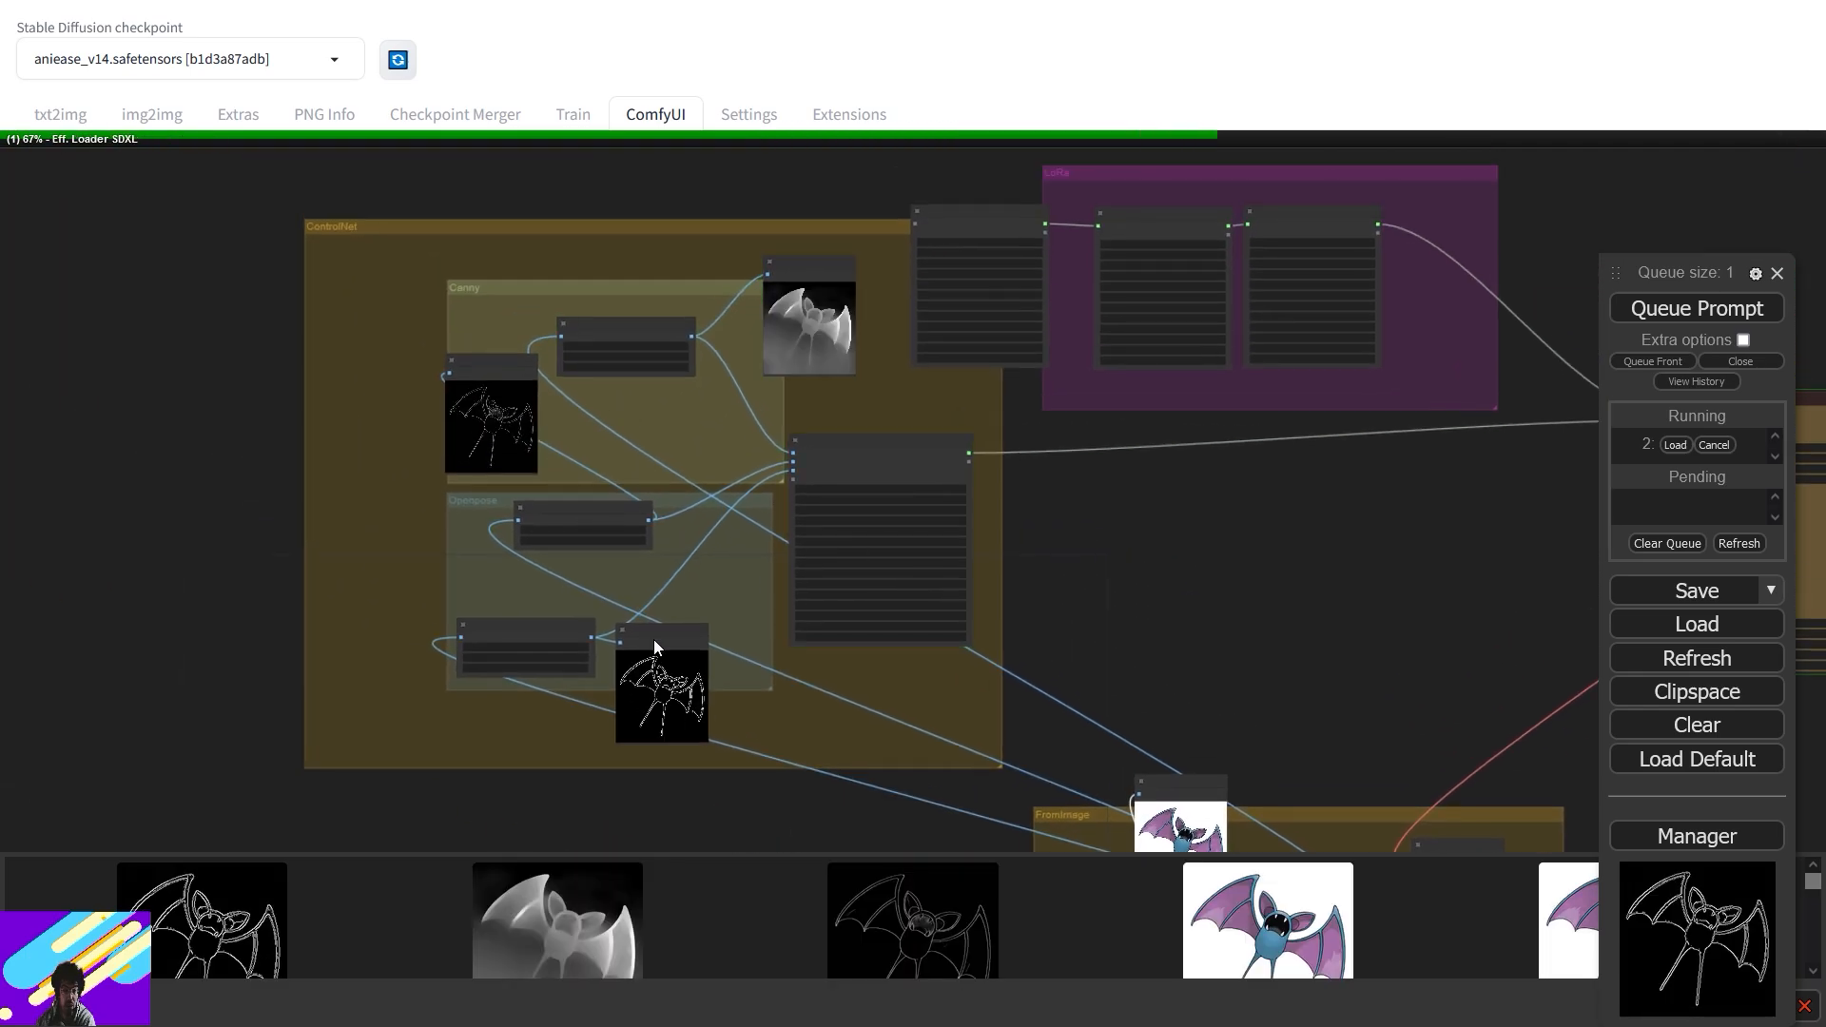
scroll(804, 301, "up", 10)
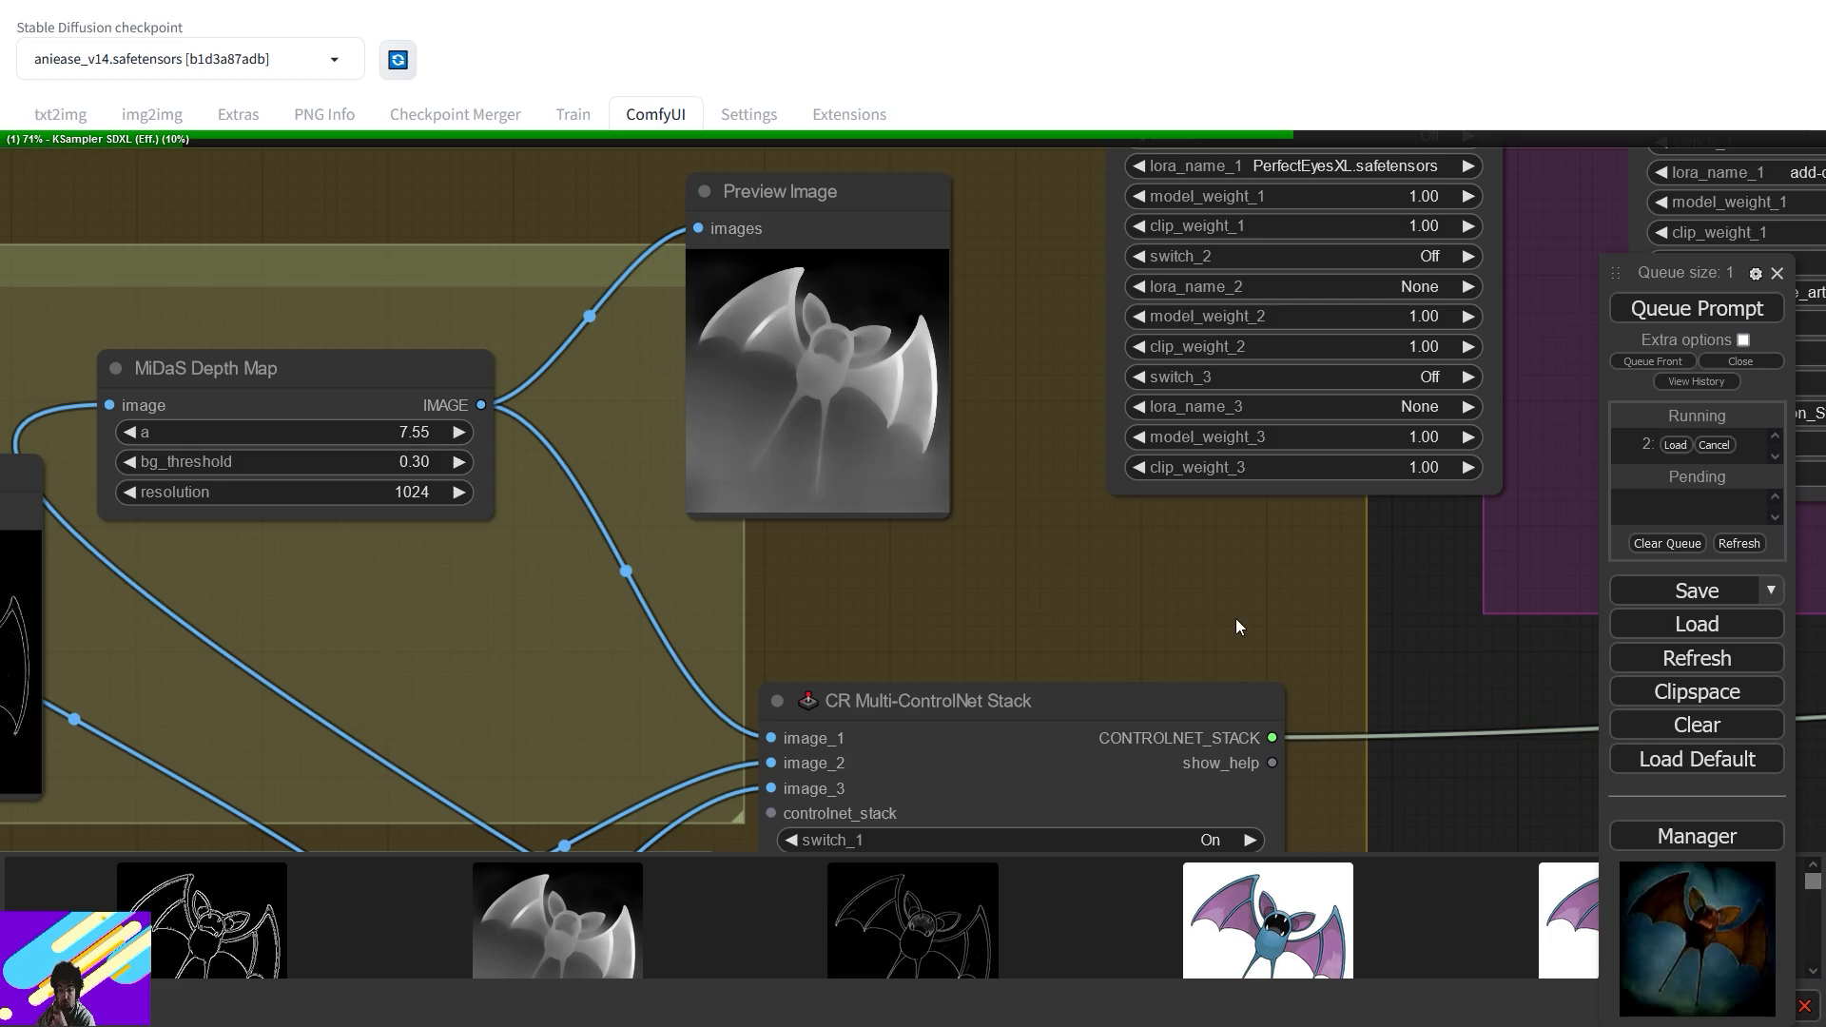
left_click_drag(1195, 617, 406, 512)
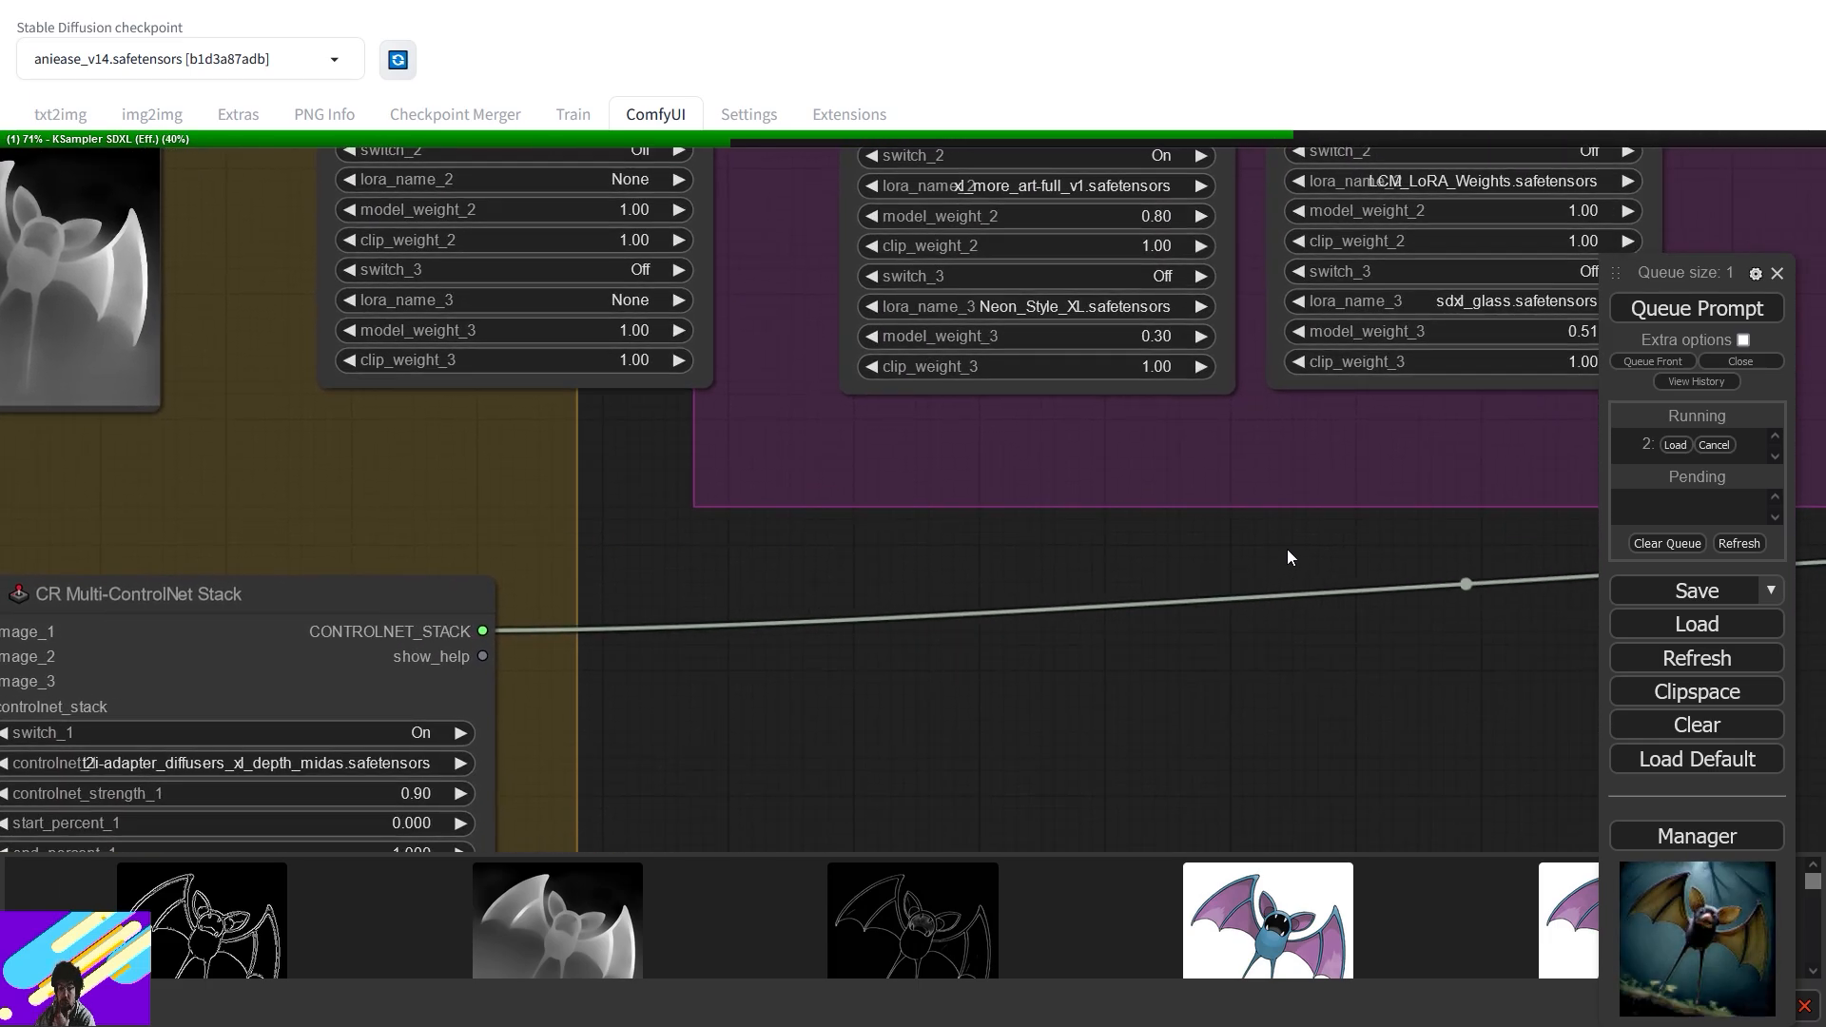
left_click_drag(1371, 516, 543, 522)
left_click_drag(1296, 498, 374, 466)
scroll(704, 406, "down", 4)
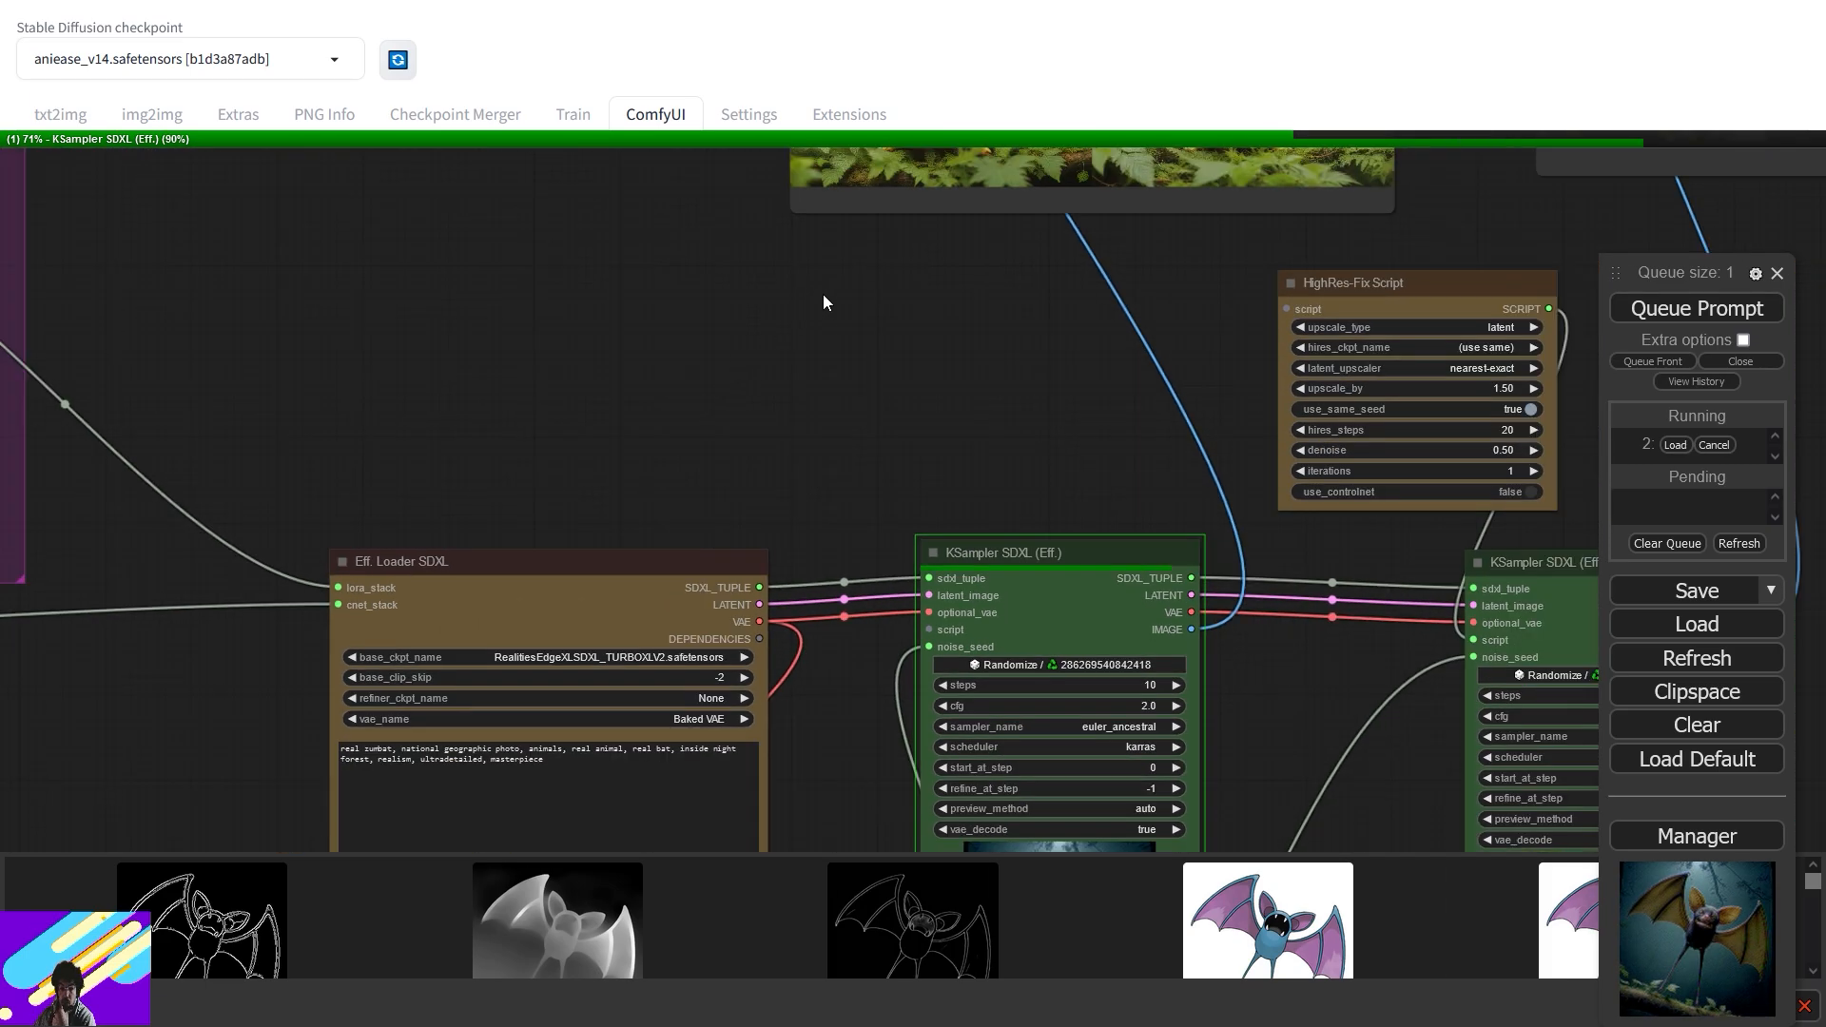
left_click_drag(951, 249, 865, 708)
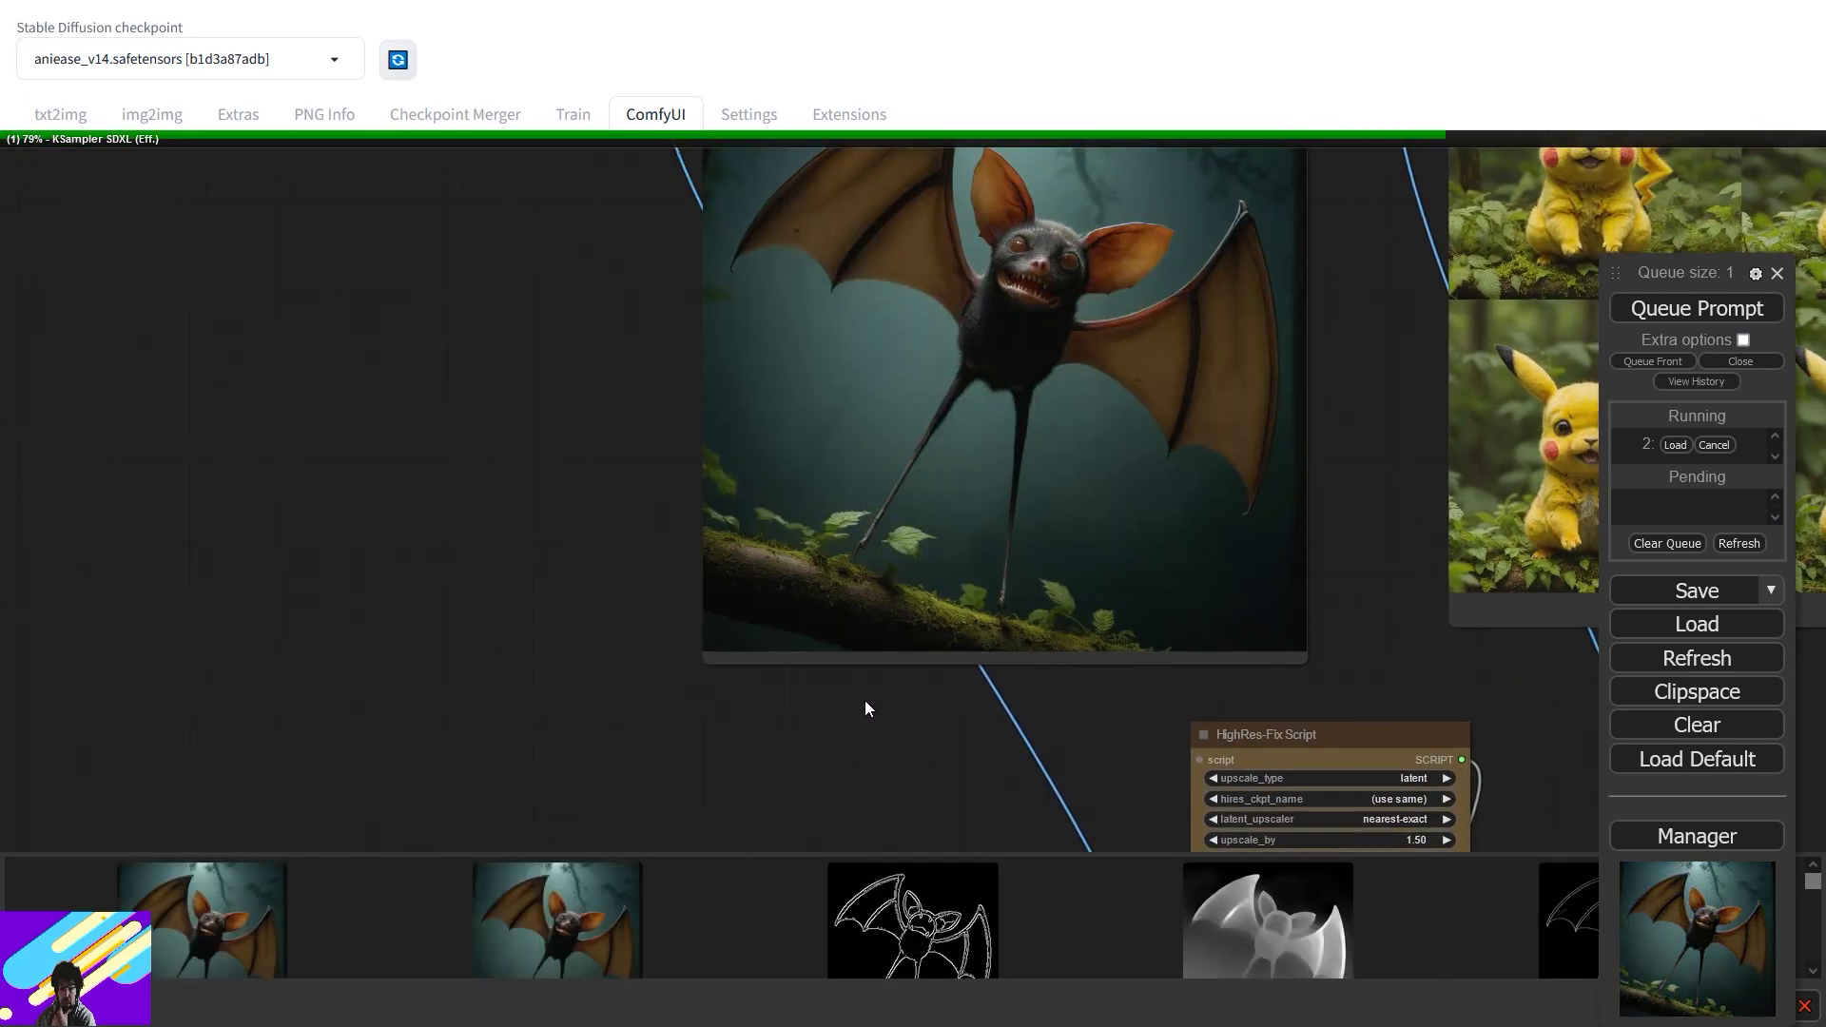
left_click_drag(1363, 501, 1194, 677)
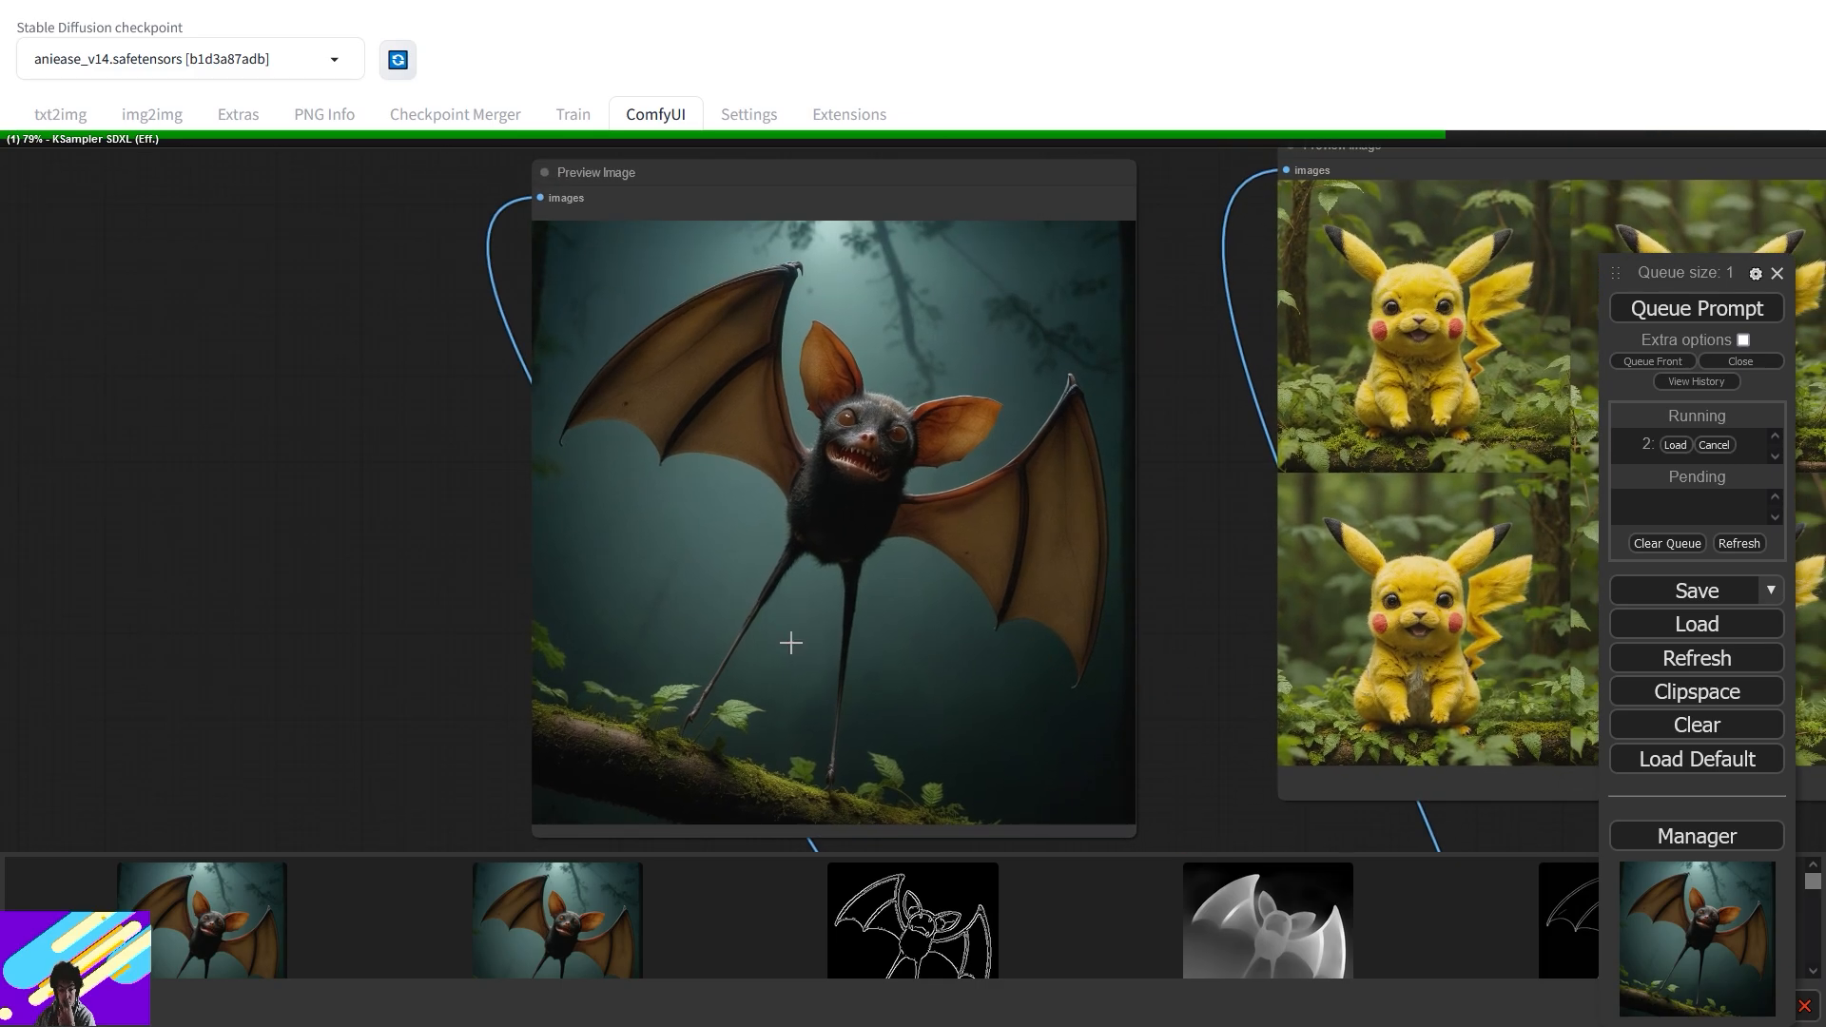
scroll(790, 642, "down", 10)
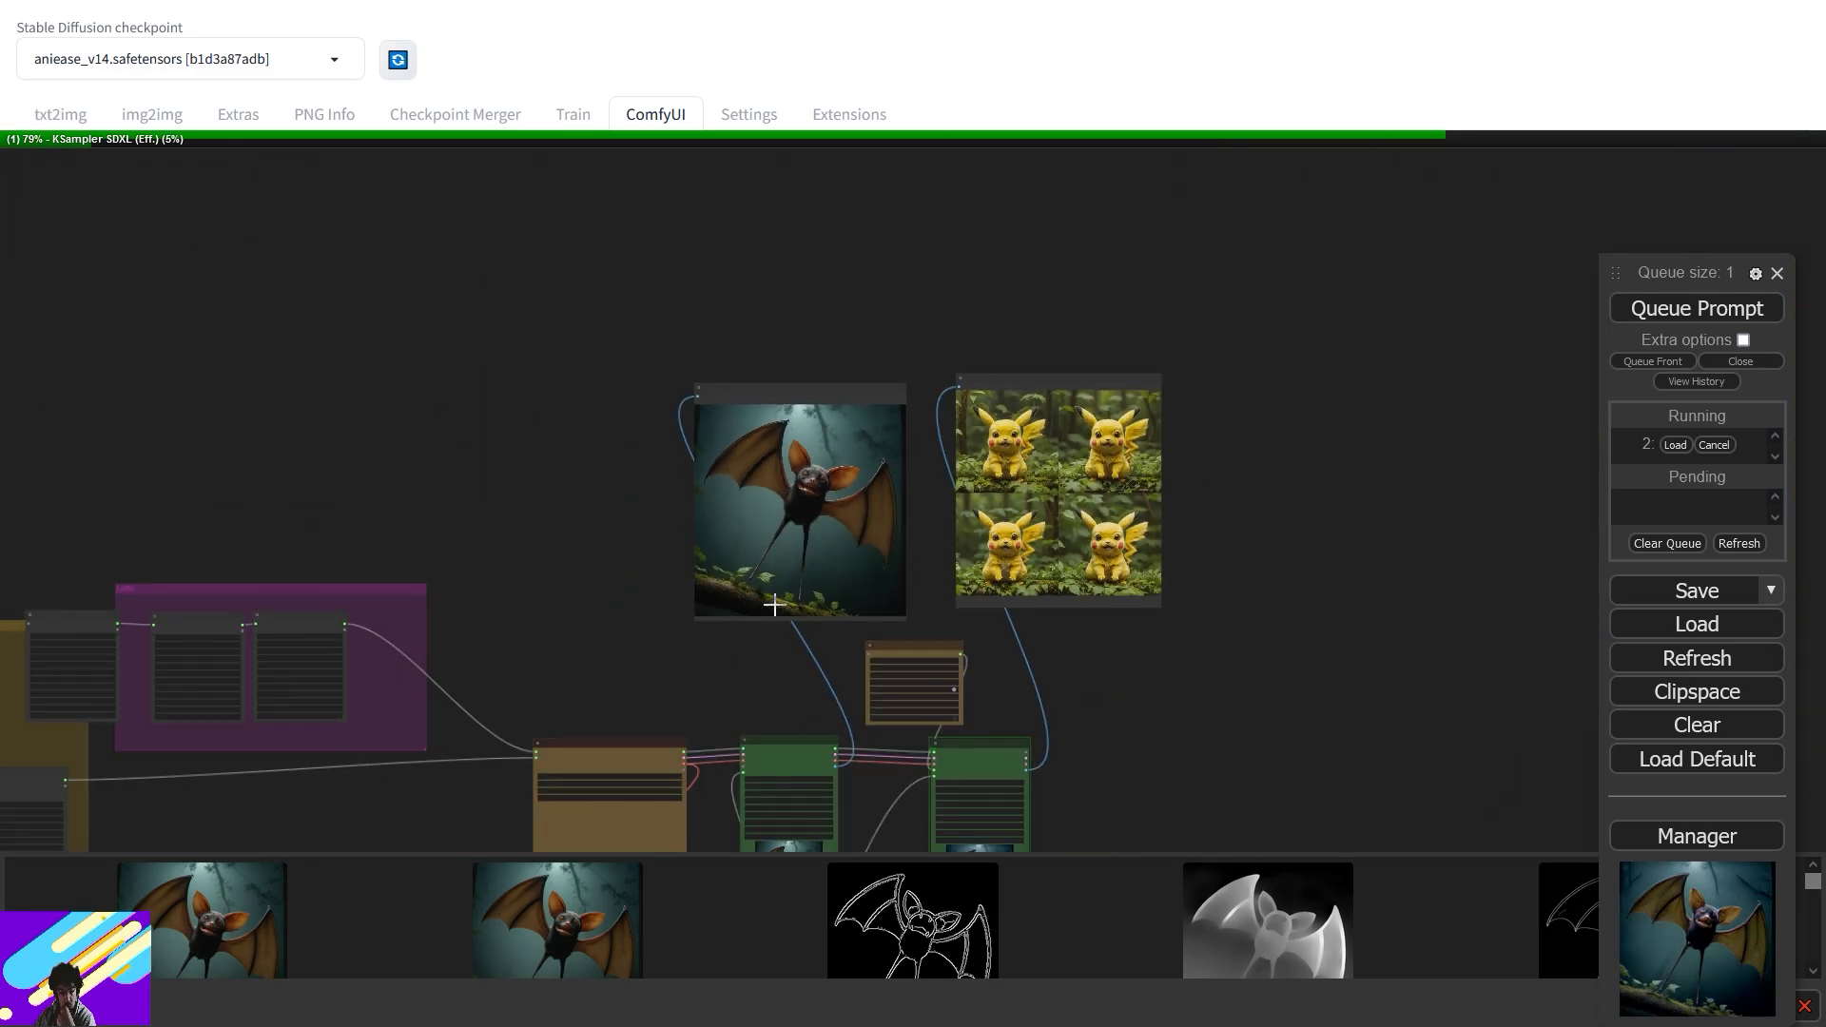
- Move the small Zubat Preview Image beside the bat result and enlarge it
left_click_drag(695, 633, 1185, 337)
left_click_drag(725, 719, 1135, 199)
left_click_drag(1149, 318, 848, 740)
left_click_drag(801, 600, 764, 471)
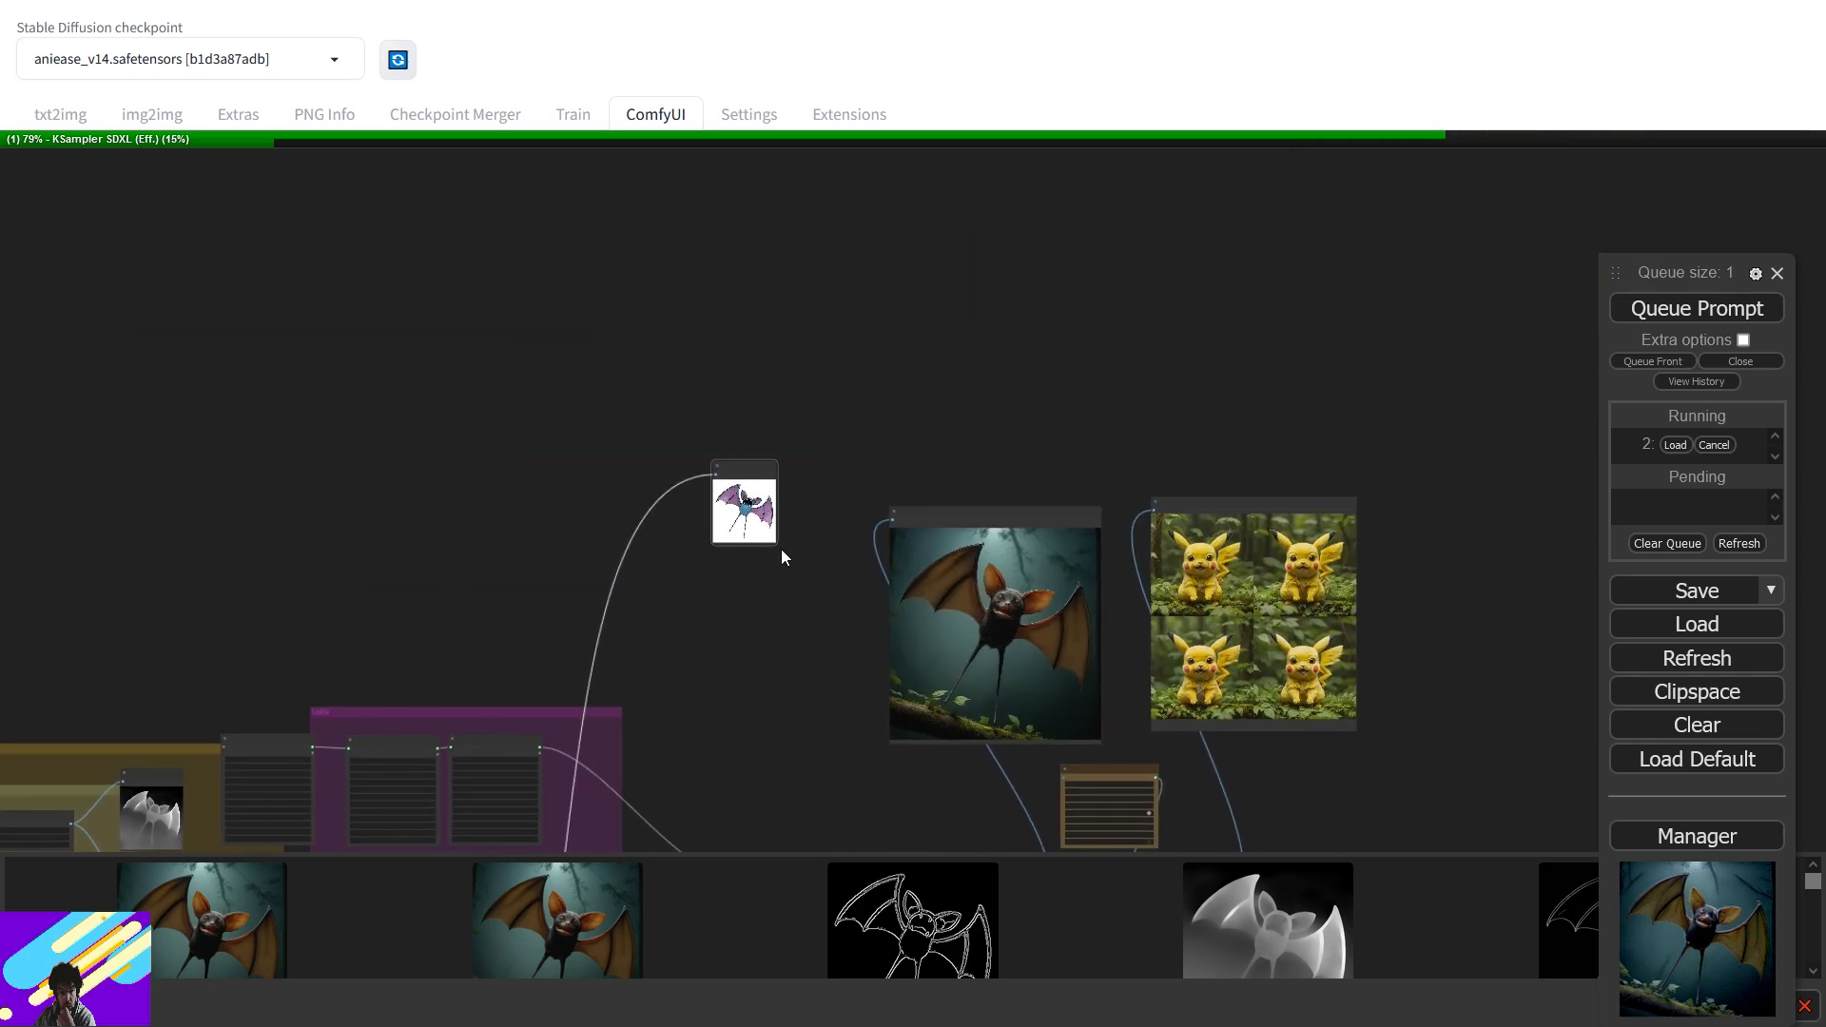
left_click_drag(775, 543, 911, 733)
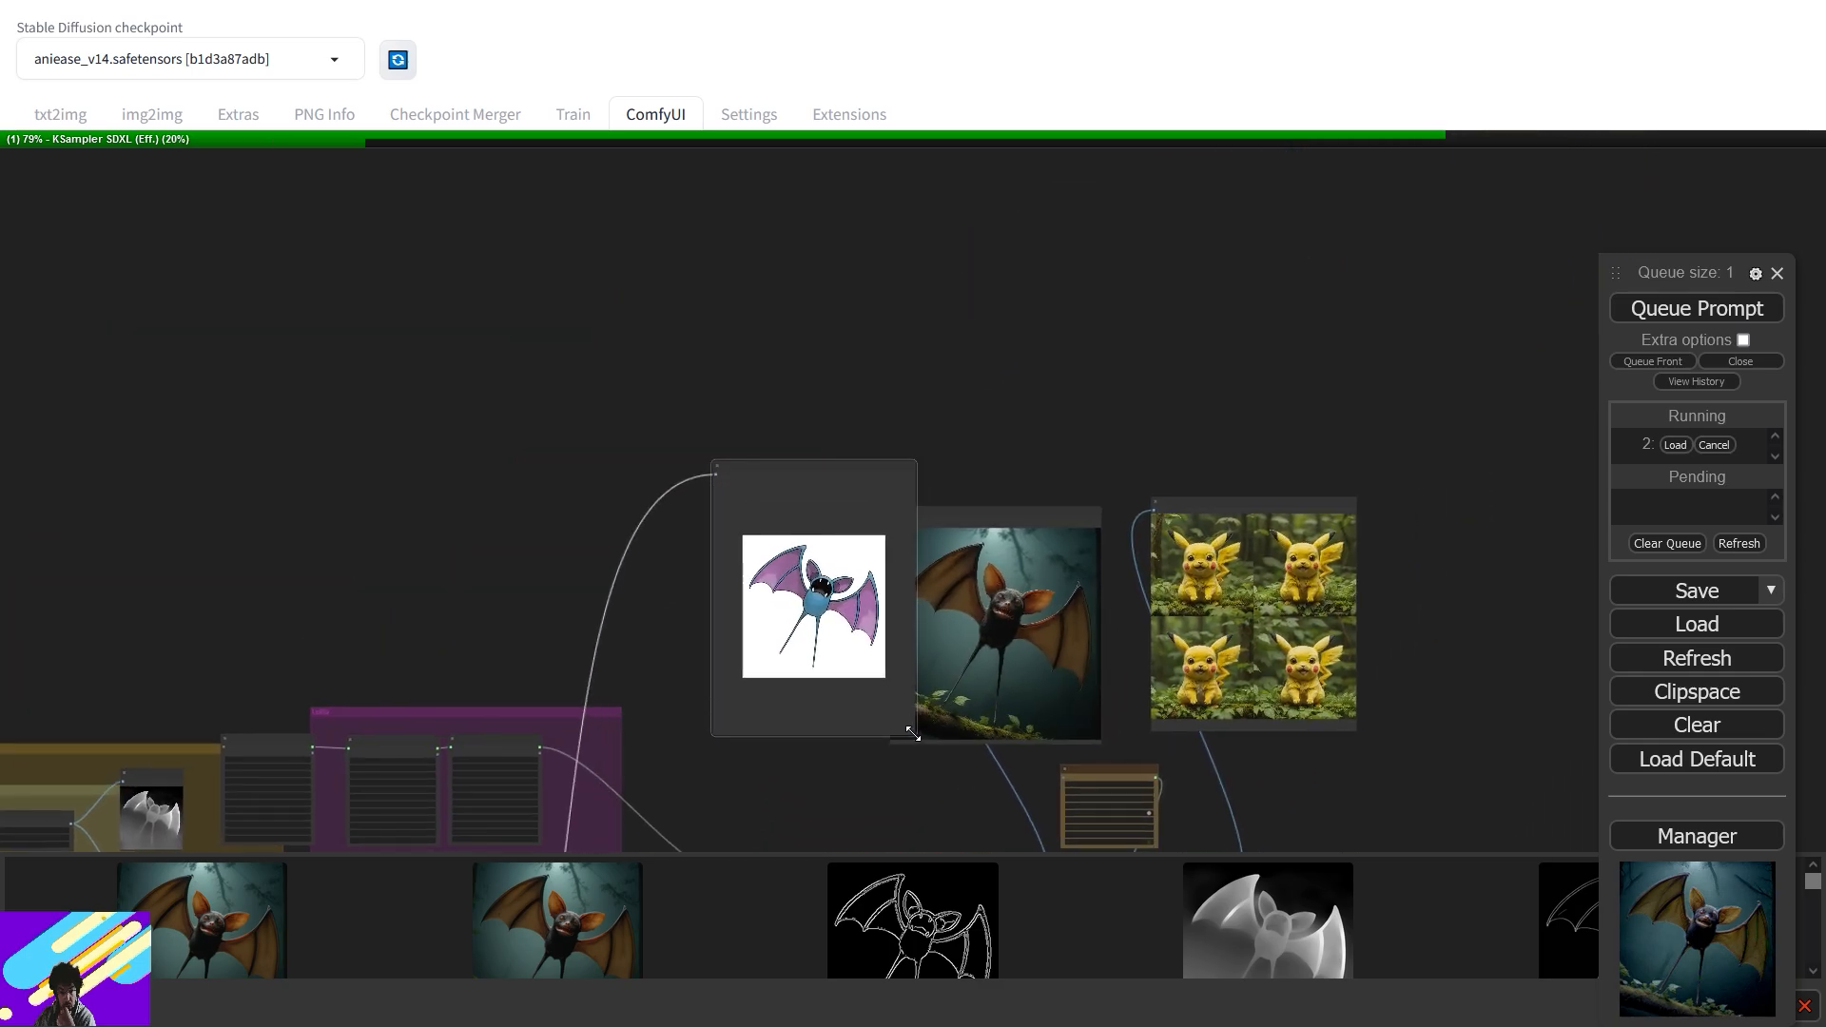
left_click_drag(867, 477, 839, 504)
scroll(902, 576, "up", 3)
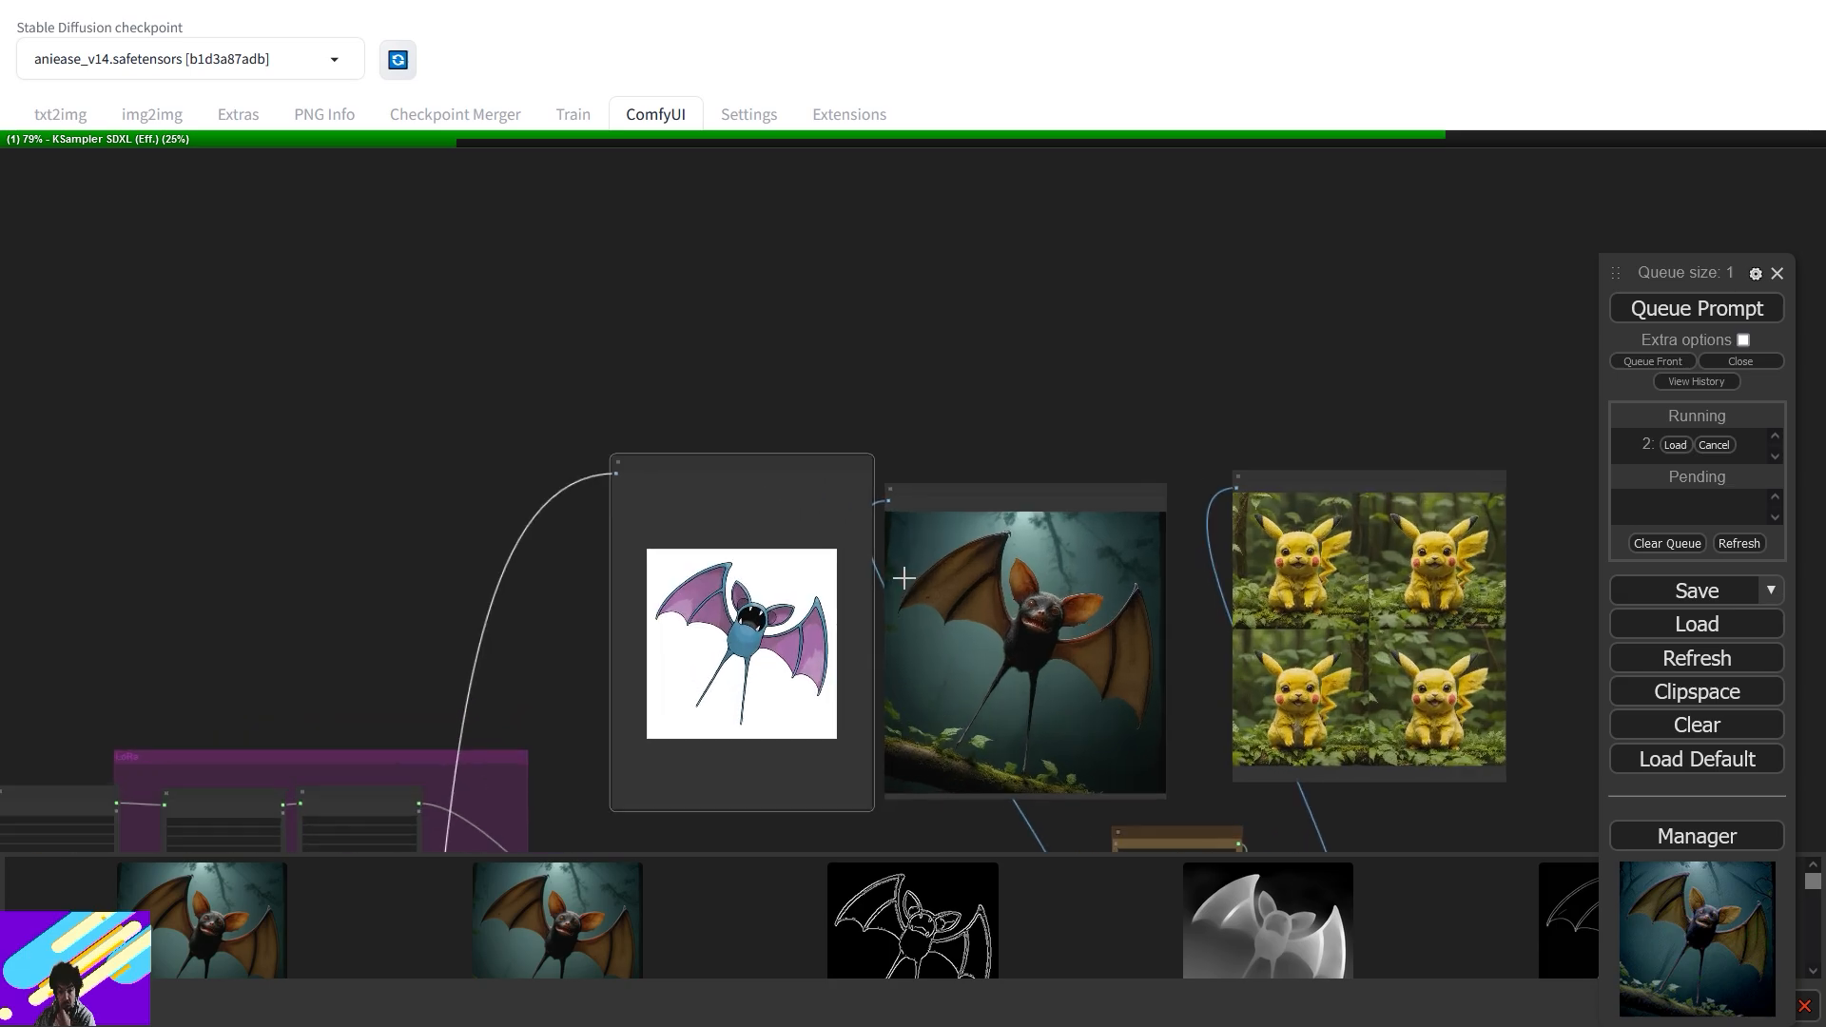
scroll(903, 576, "up", 7)
left_click_drag(1240, 365, 704, 195)
left_click_drag(976, 487, 1149, 487)
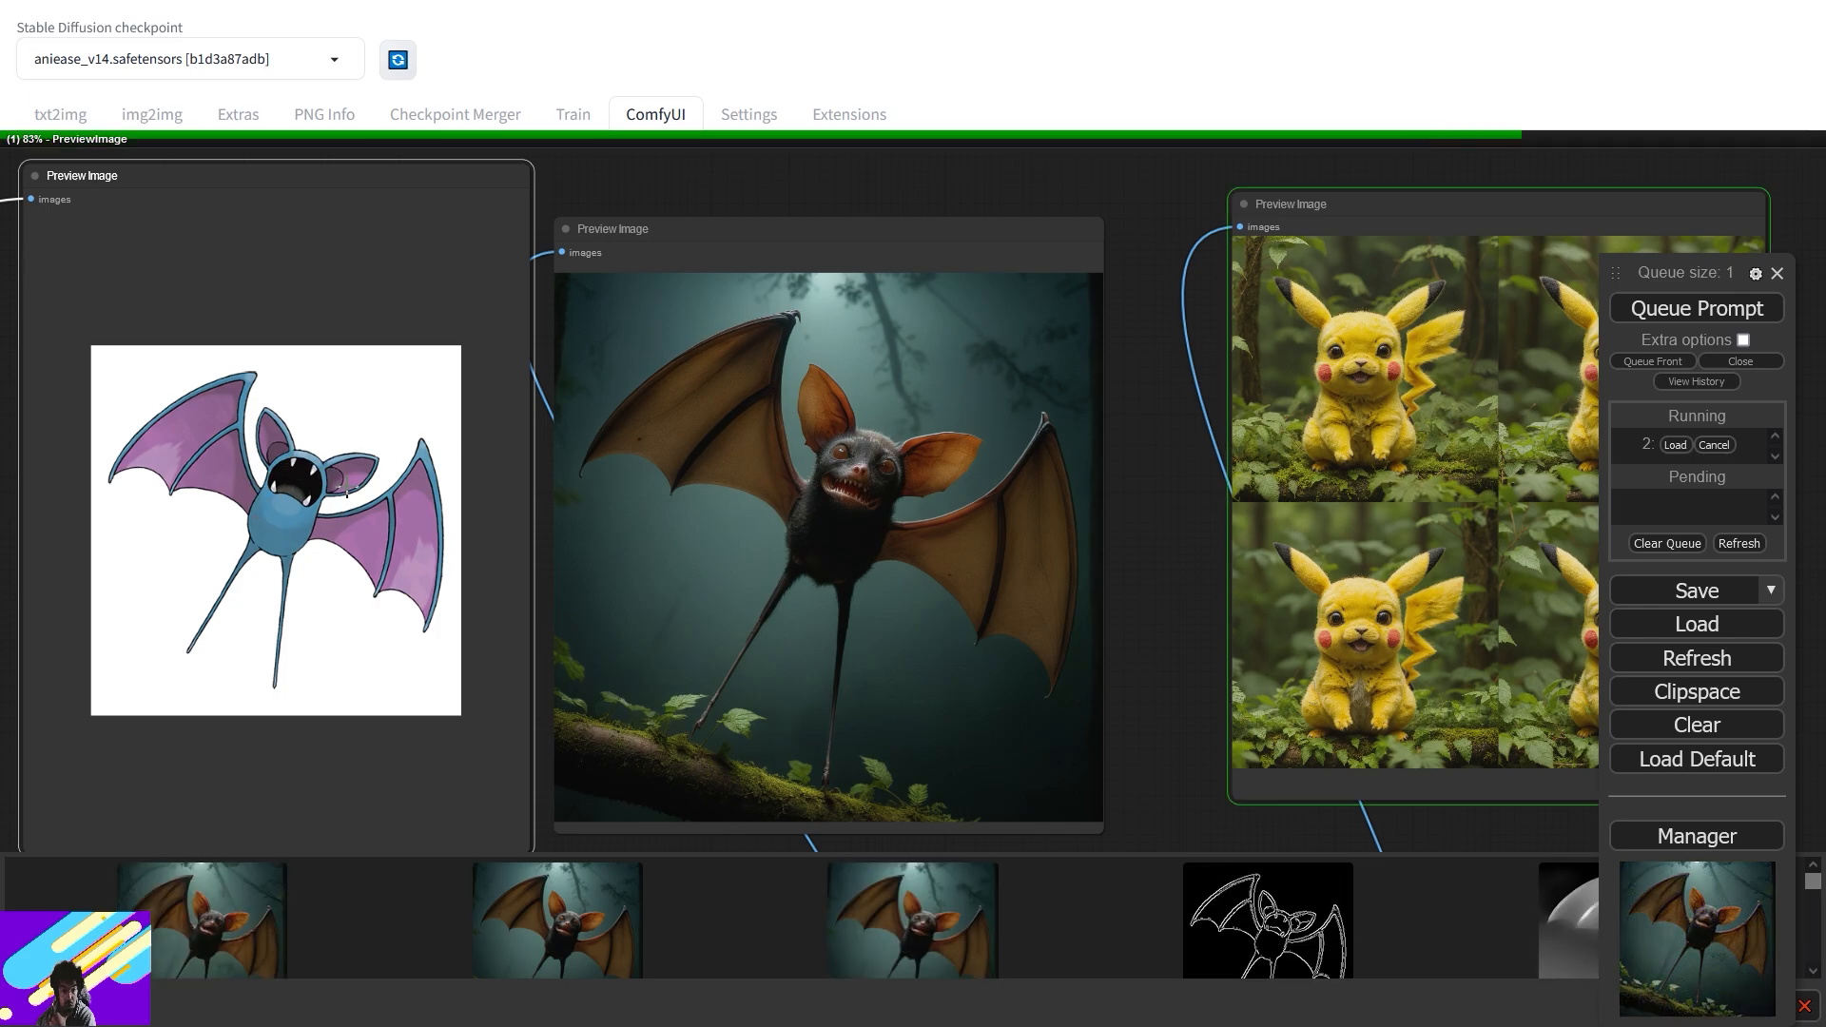
- Arrange the view to compare both bat results alongside the Zubat preview
left_click_drag(953, 605, 588, 607)
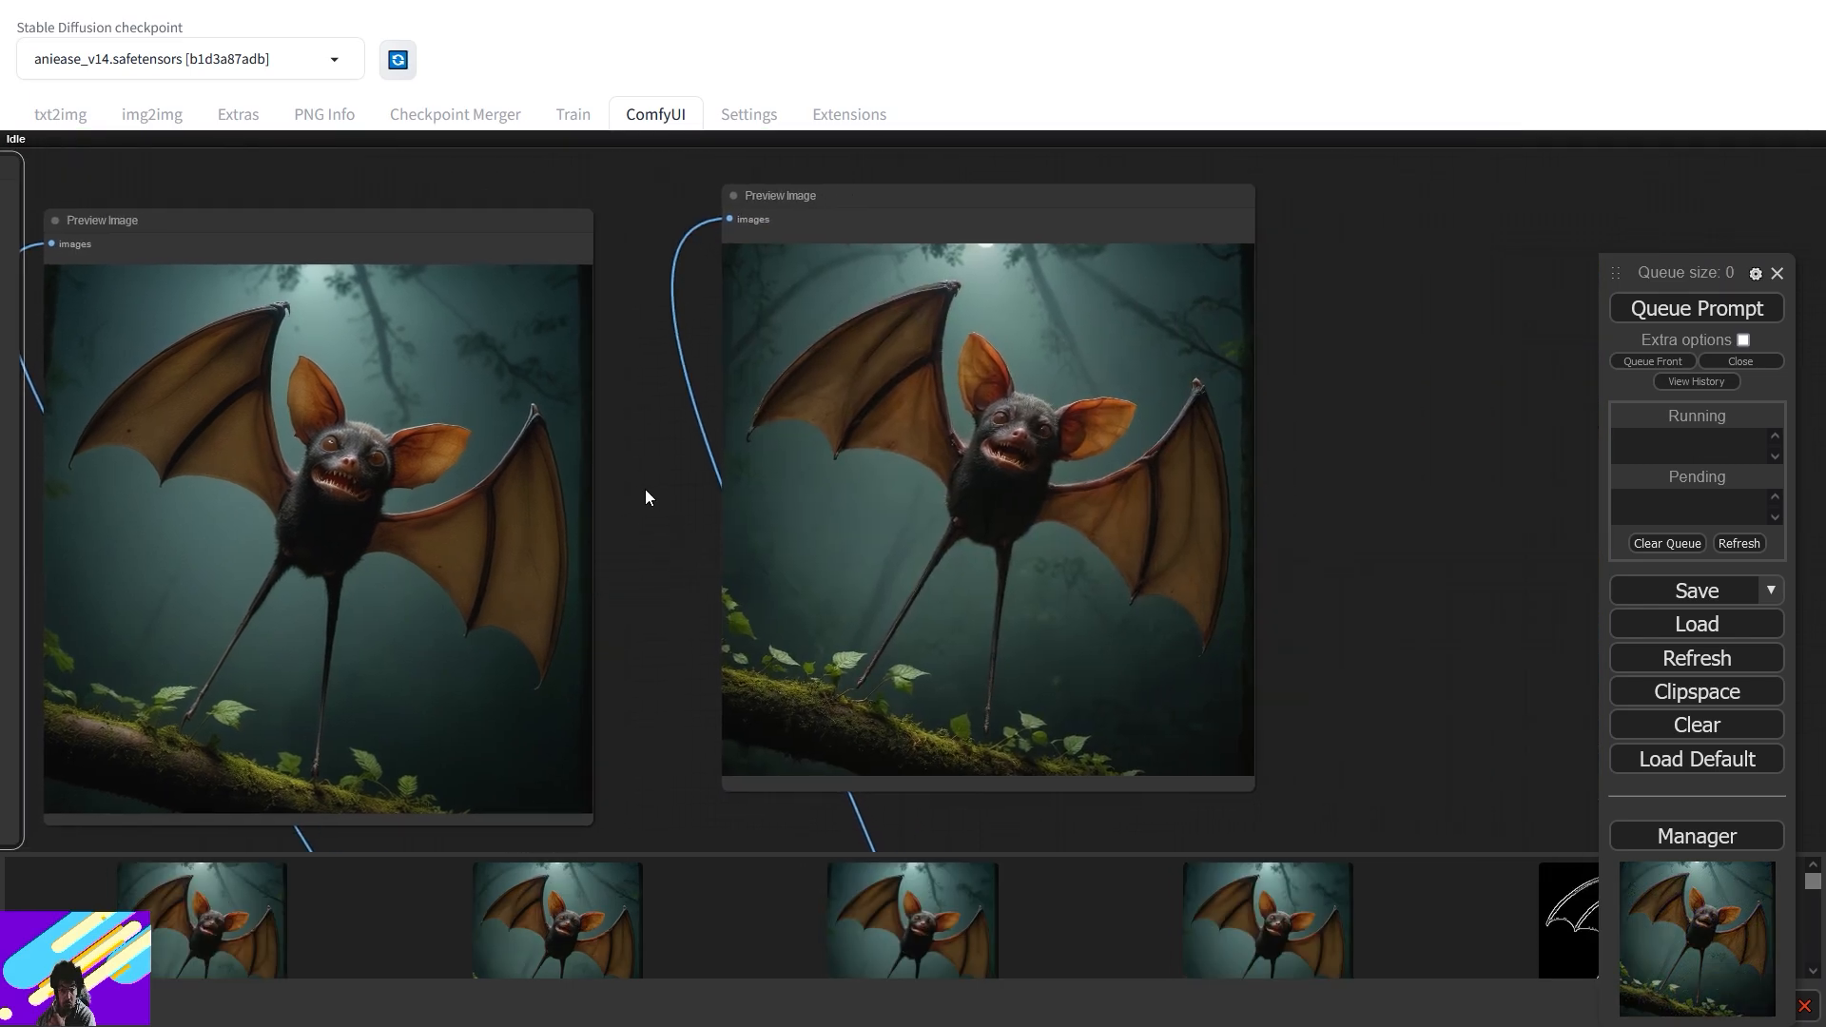
scroll(739, 449, "up", 4)
left_click_drag(815, 465, 429, 580)
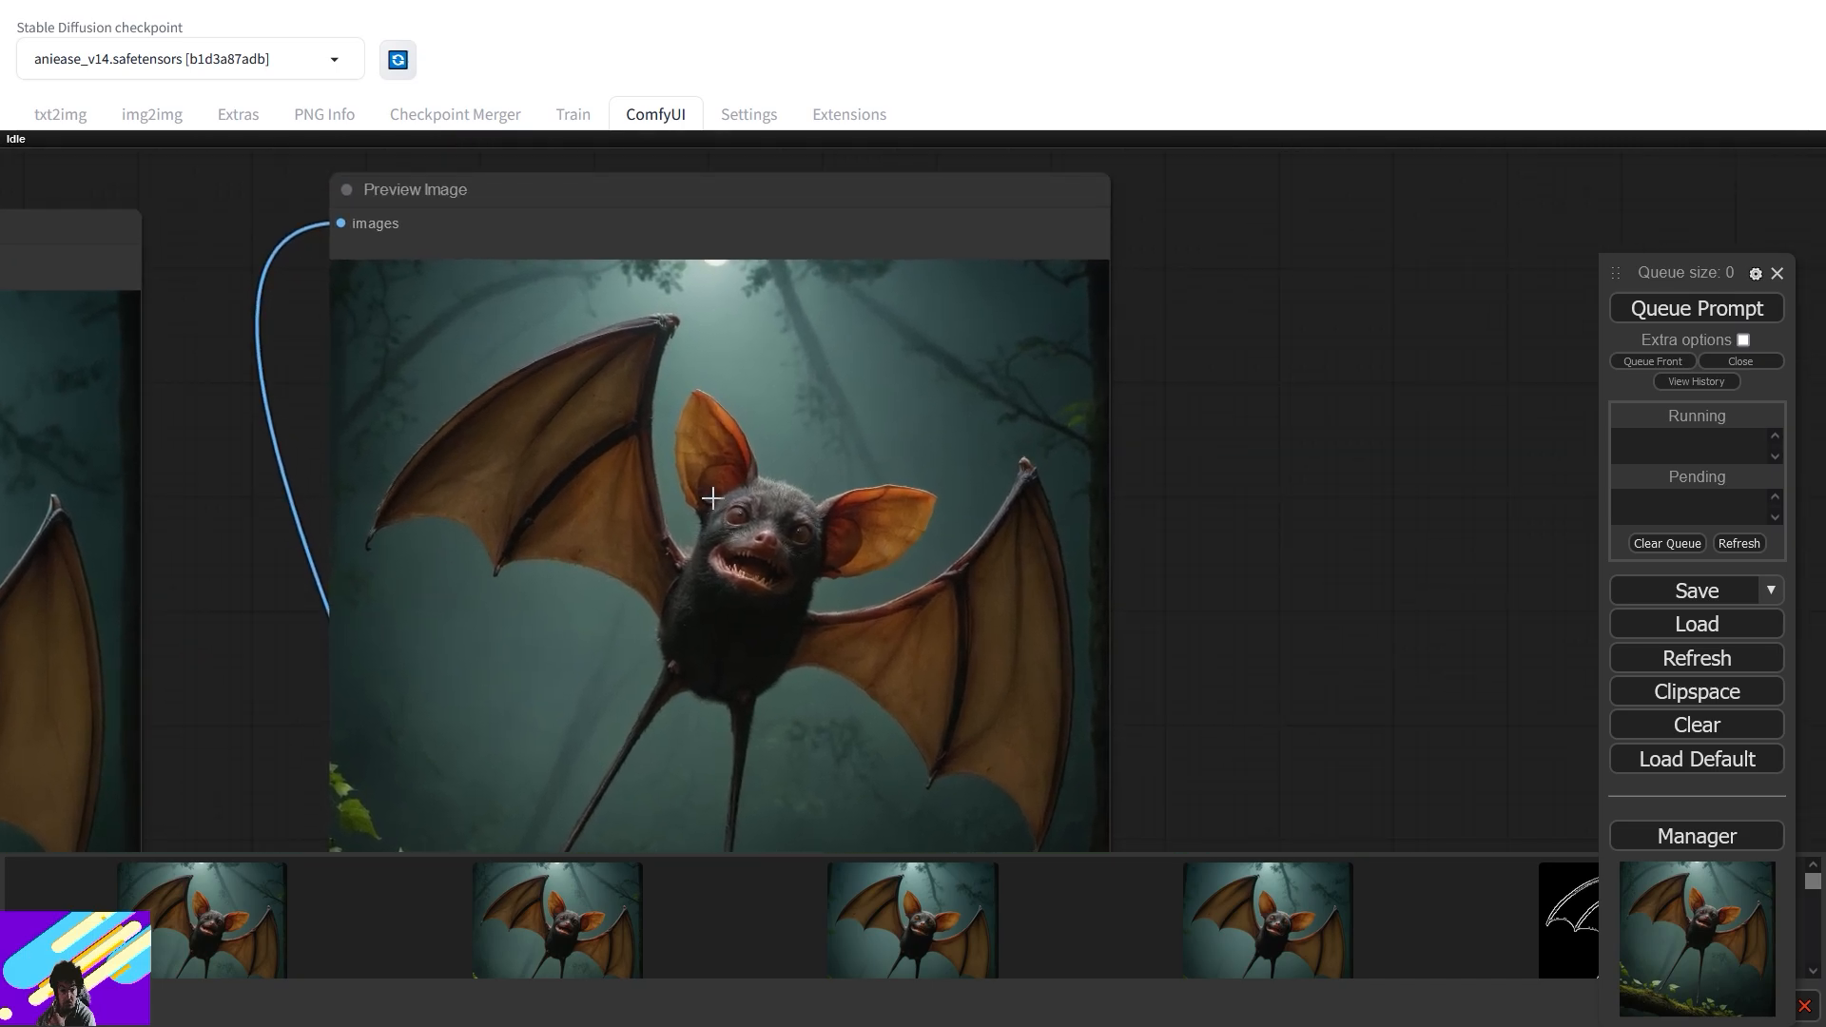
scroll(714, 497, "up", 5)
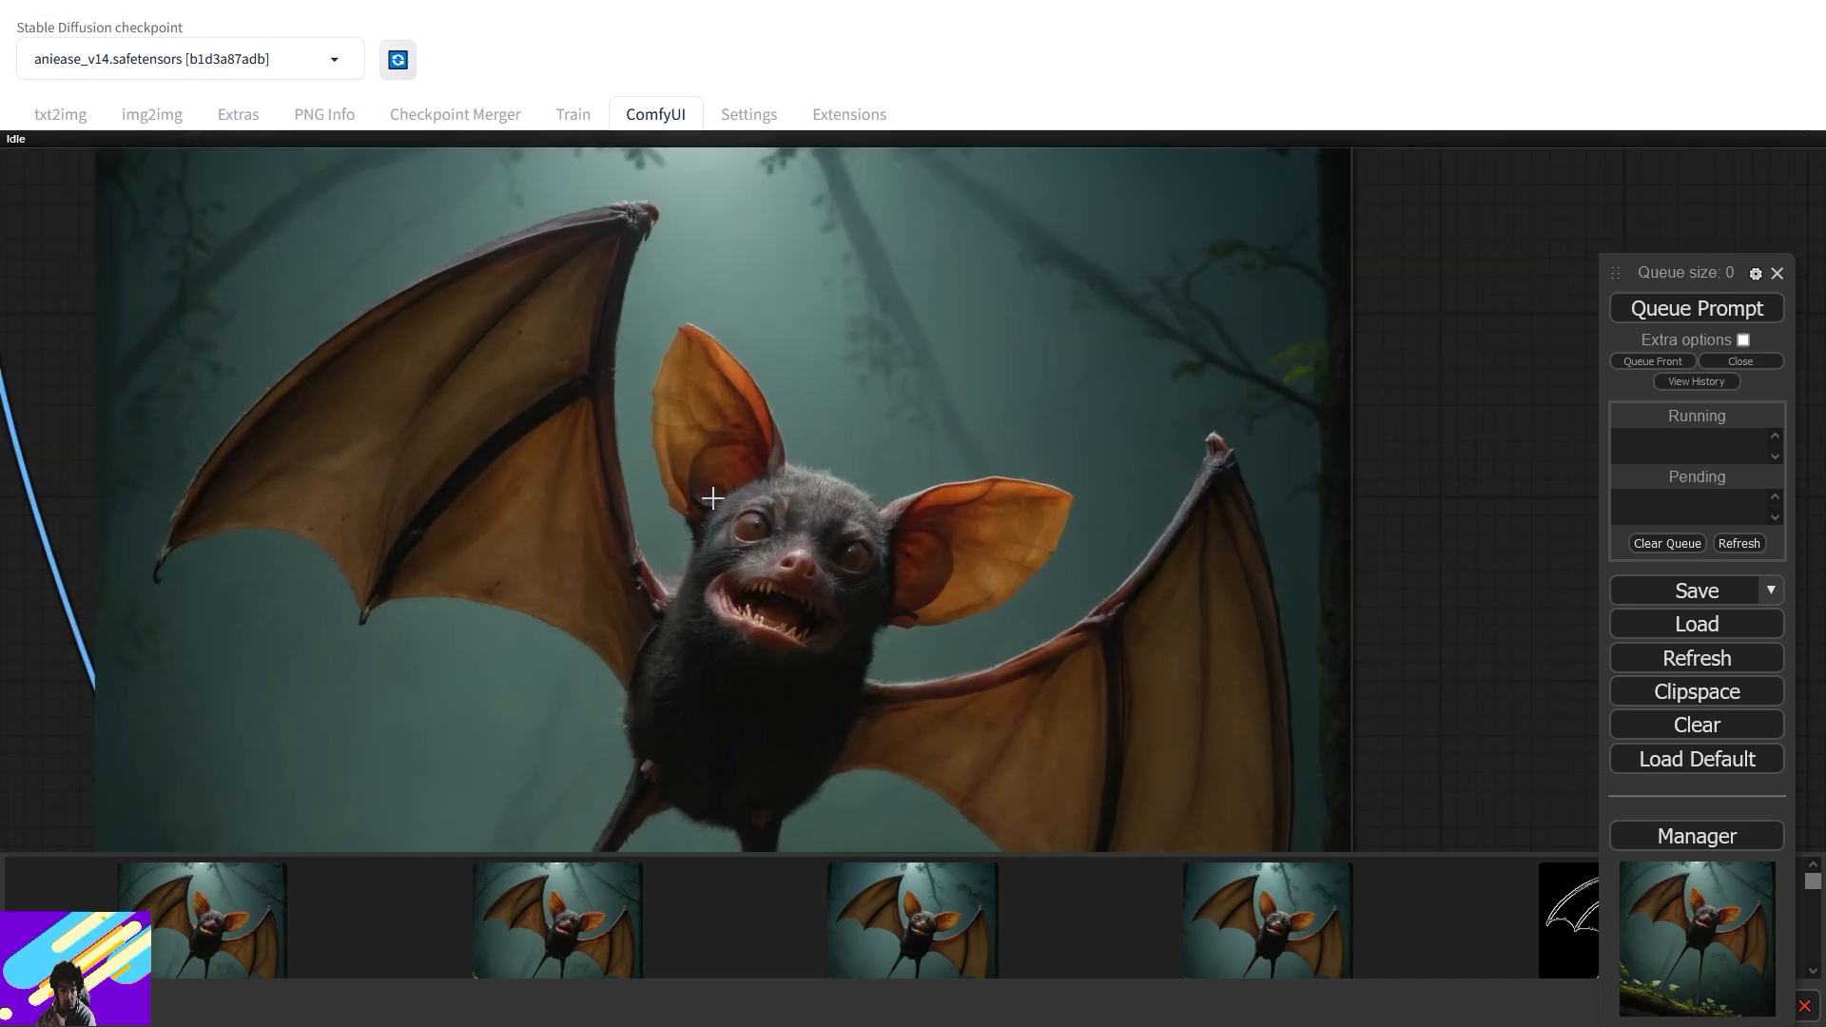
scroll(571, 556, "down", 10)
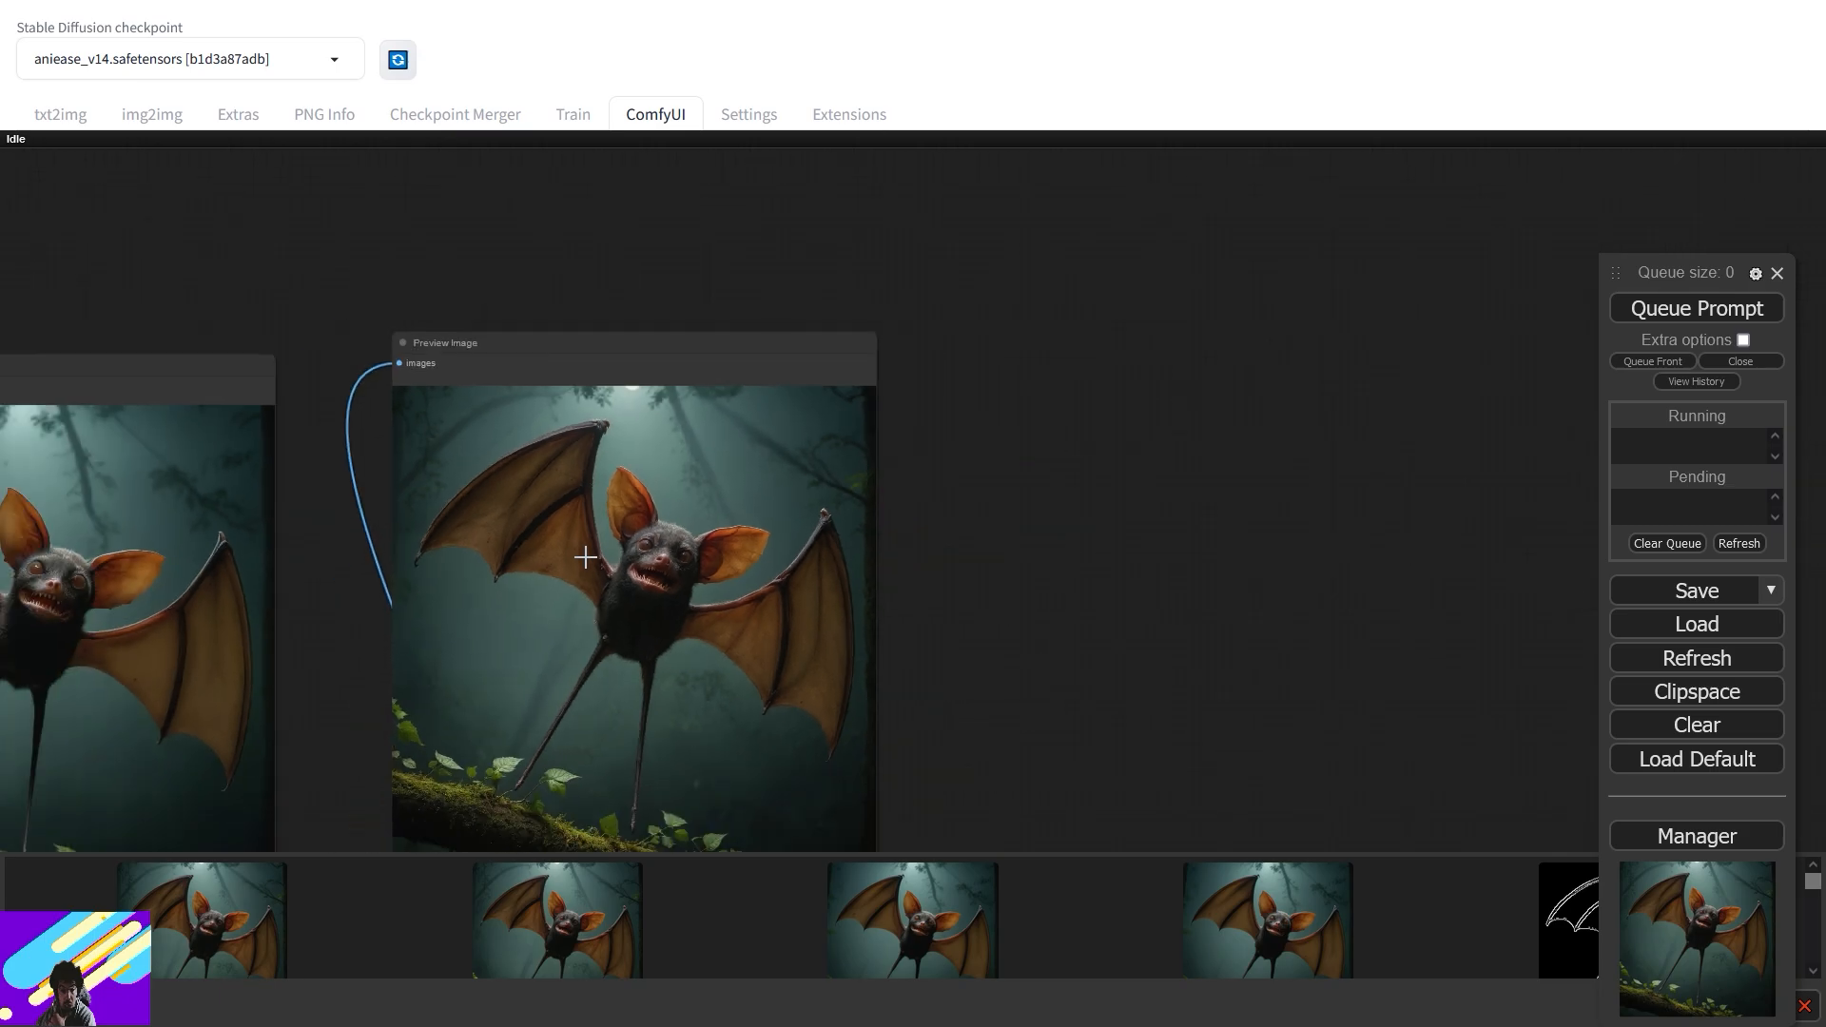
scroll(585, 557, "down", 2)
left_click_drag(395, 590, 1156, 447)
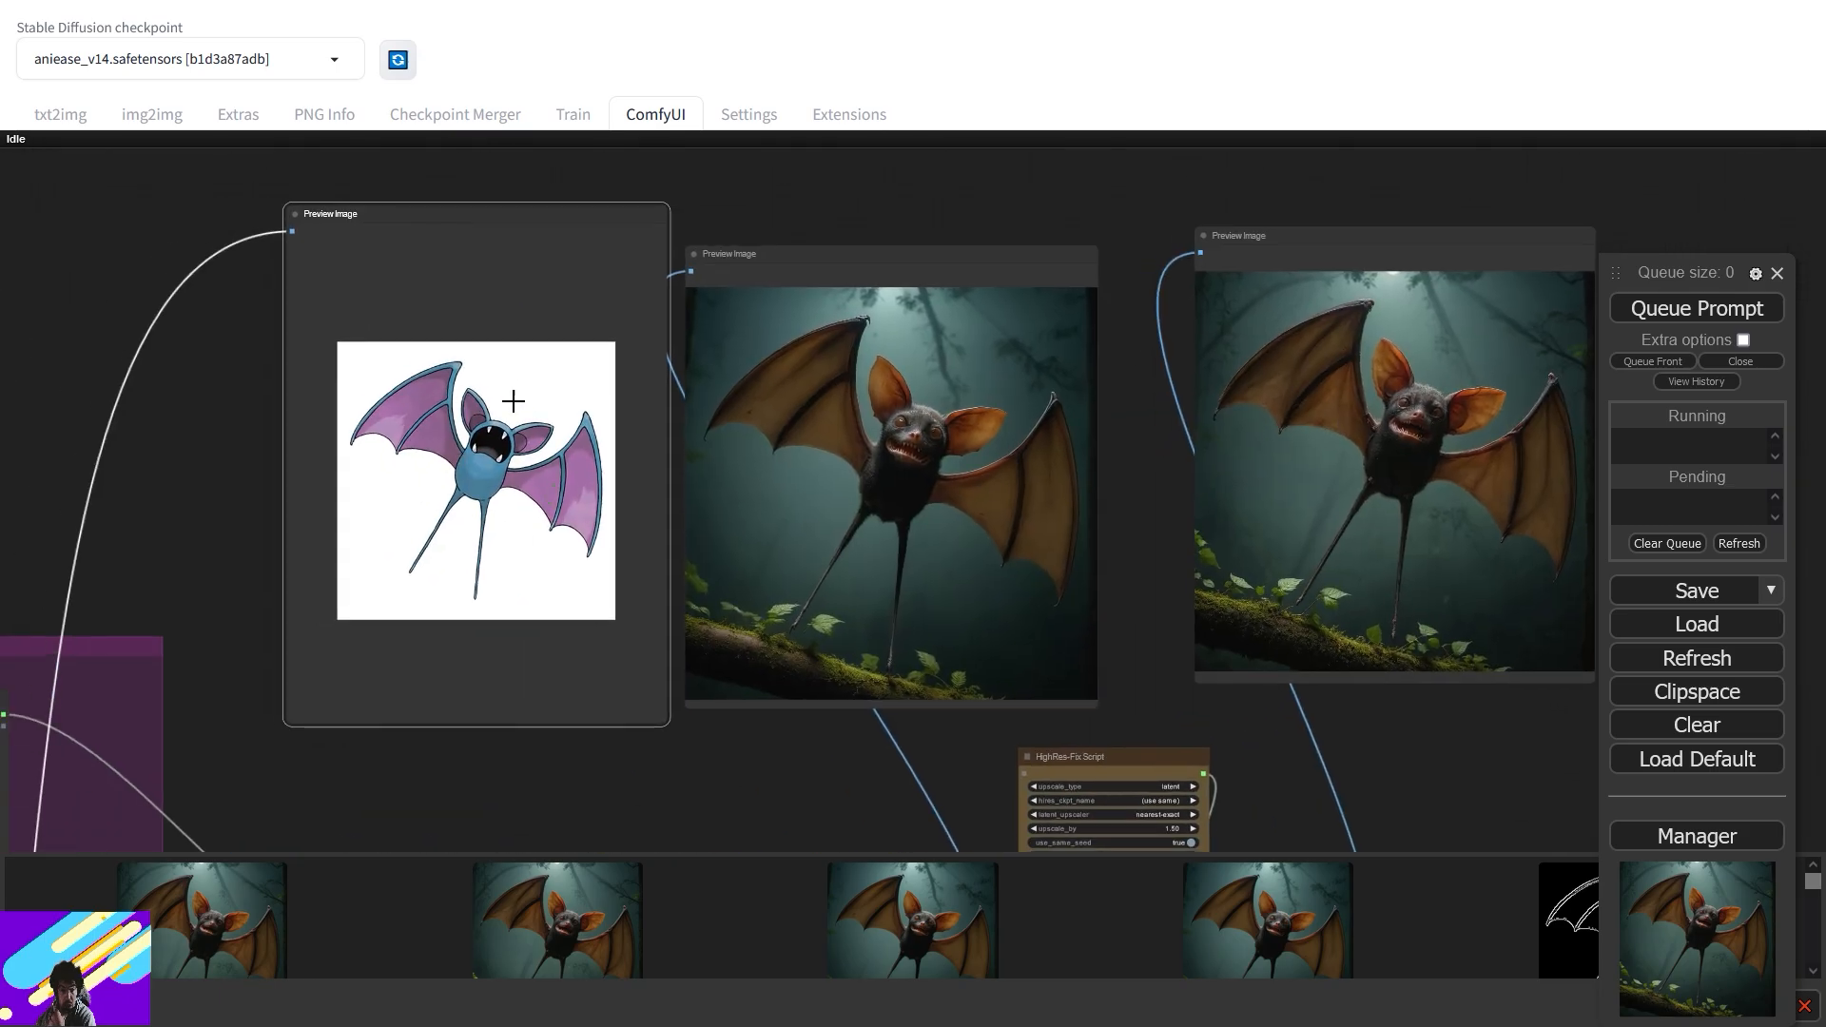
- Pan down through the lower nodes to the CR Multi-ControlNet Stack node
left_click_drag(537, 775, 1083, 364)
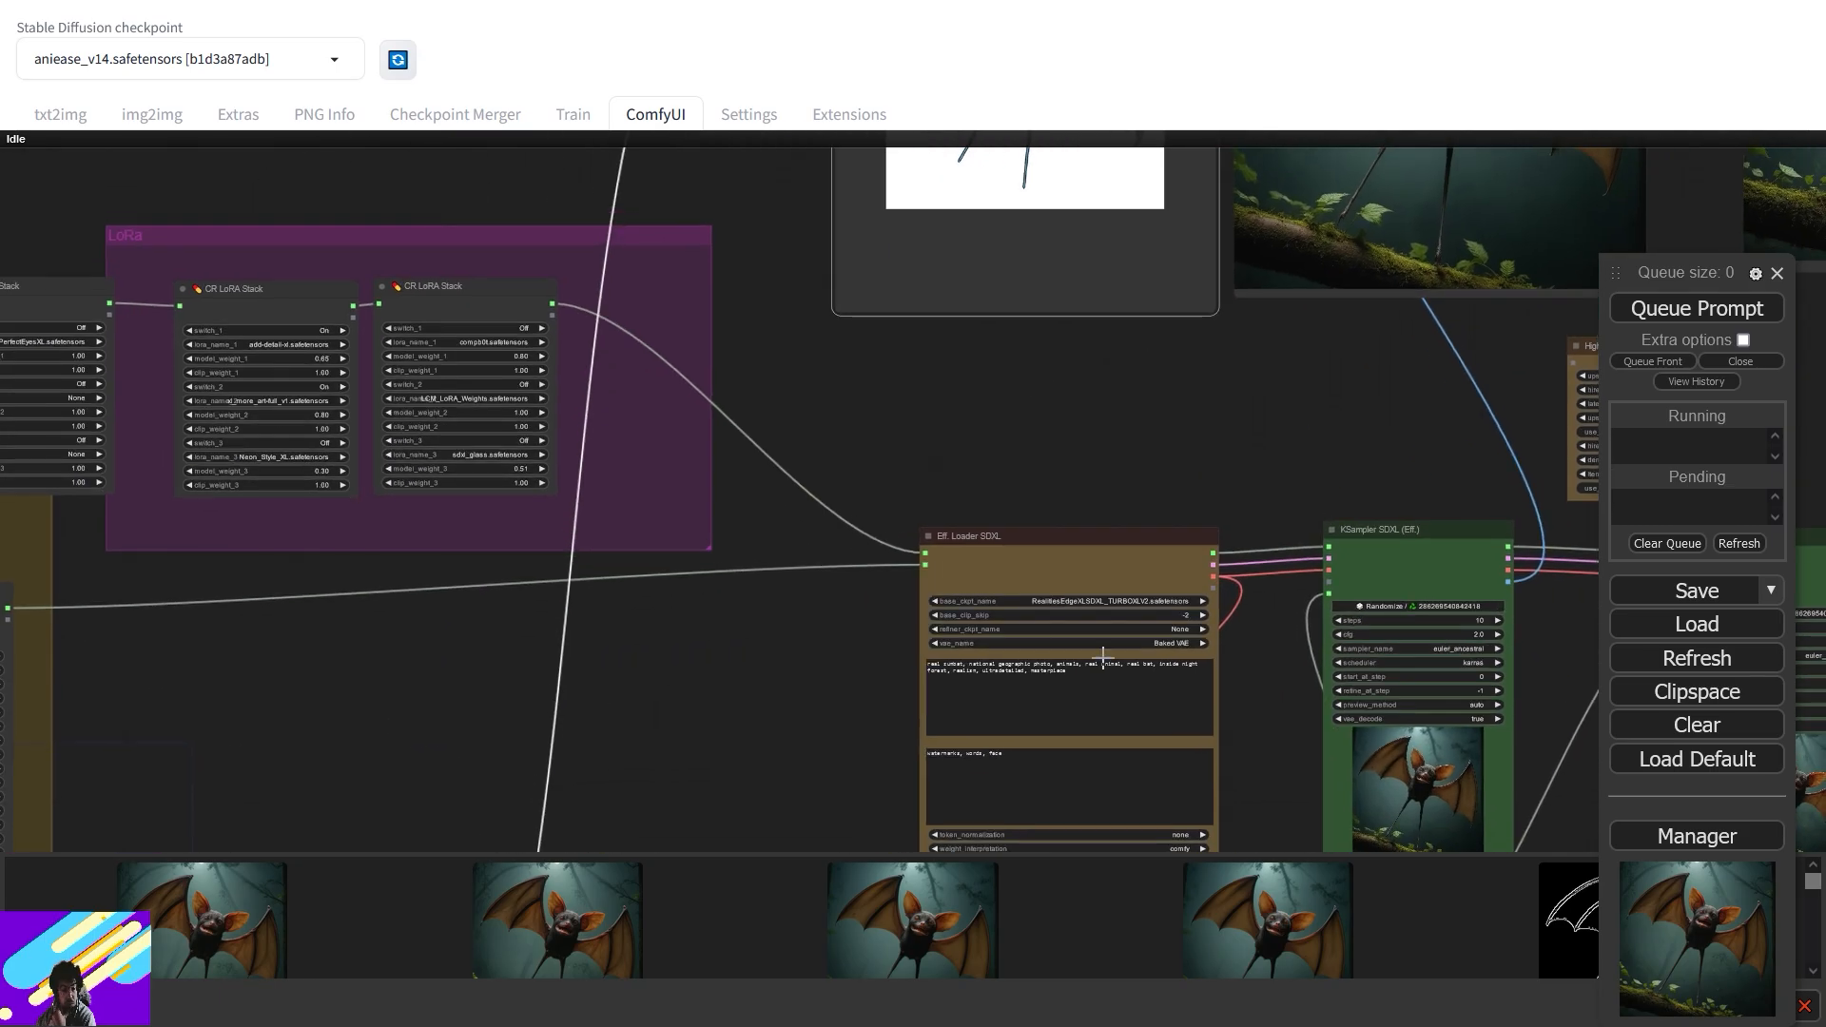
left_click_drag(1222, 394, 1415, 578)
left_click_drag(583, 766, 1265, 399)
left_click_drag(930, 597, 1244, 257)
scroll(722, 342, "up", 5)
- Set controlnet_strength_2 and controlnet_strength_3 to 0.5 and queue a new generation
scroll(722, 343, "up", 3)
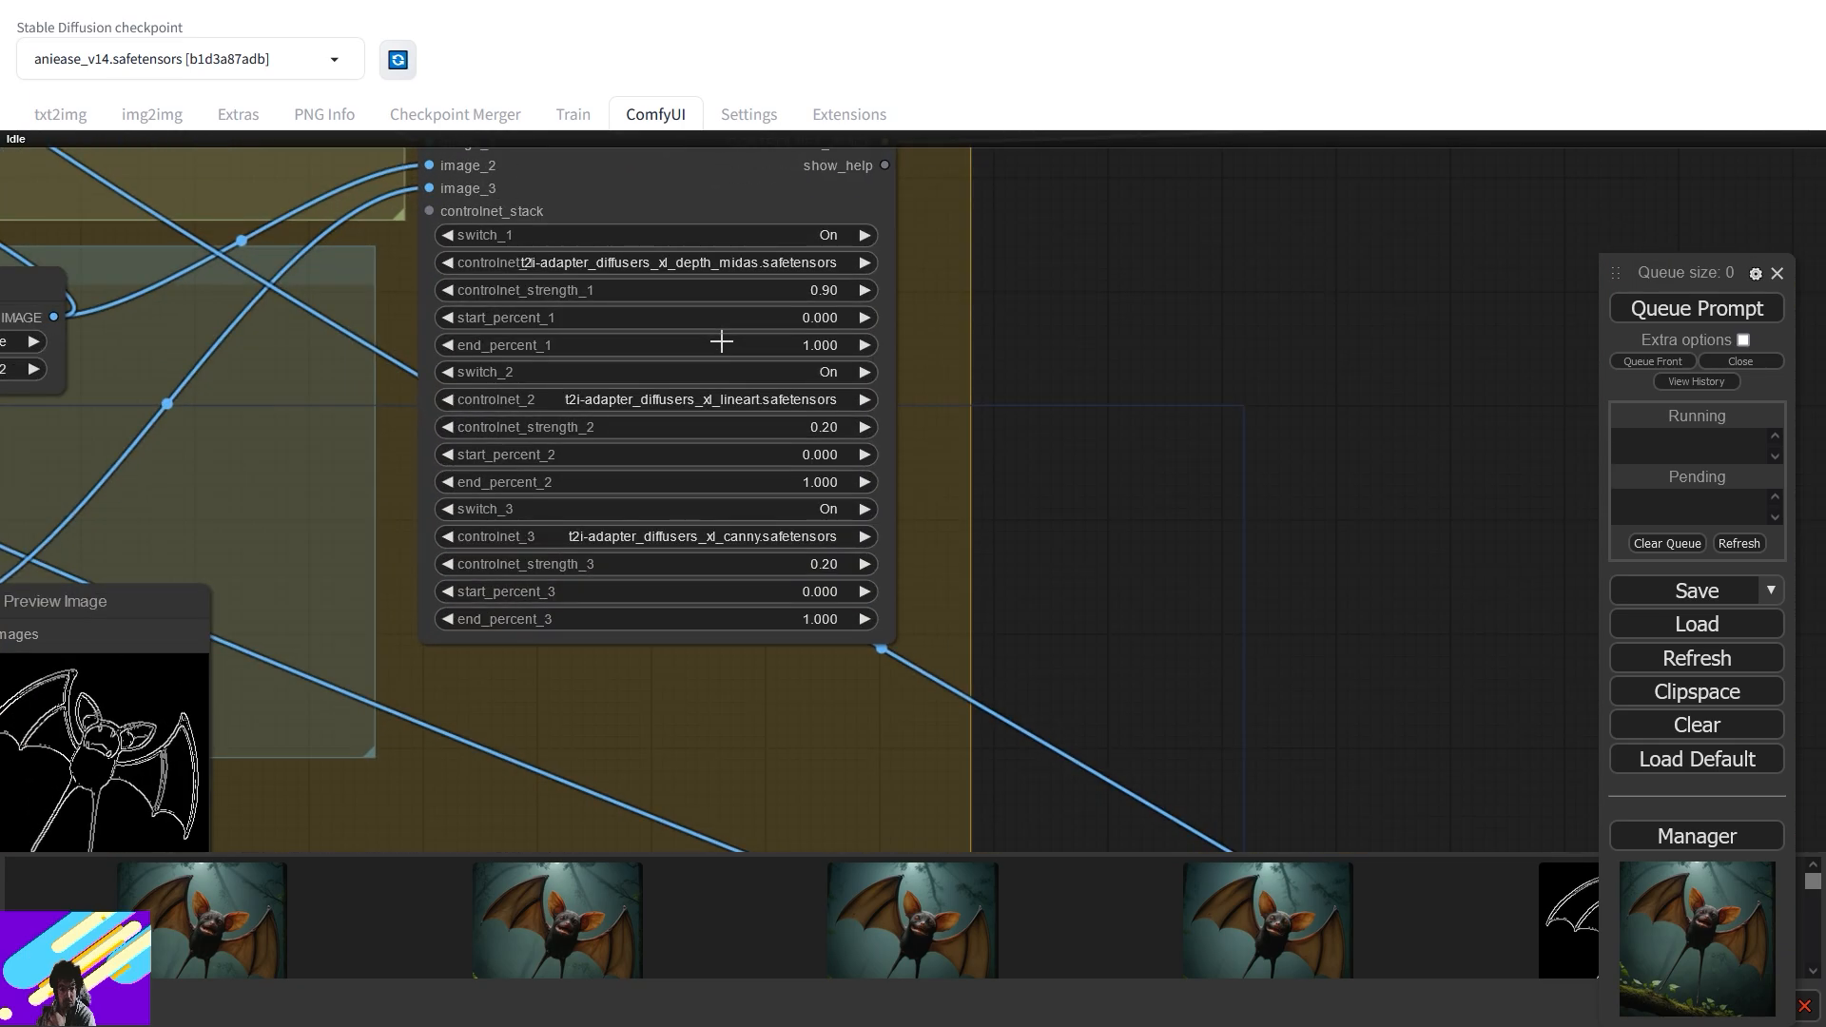
left_click(875, 477)
left_click(873, 466)
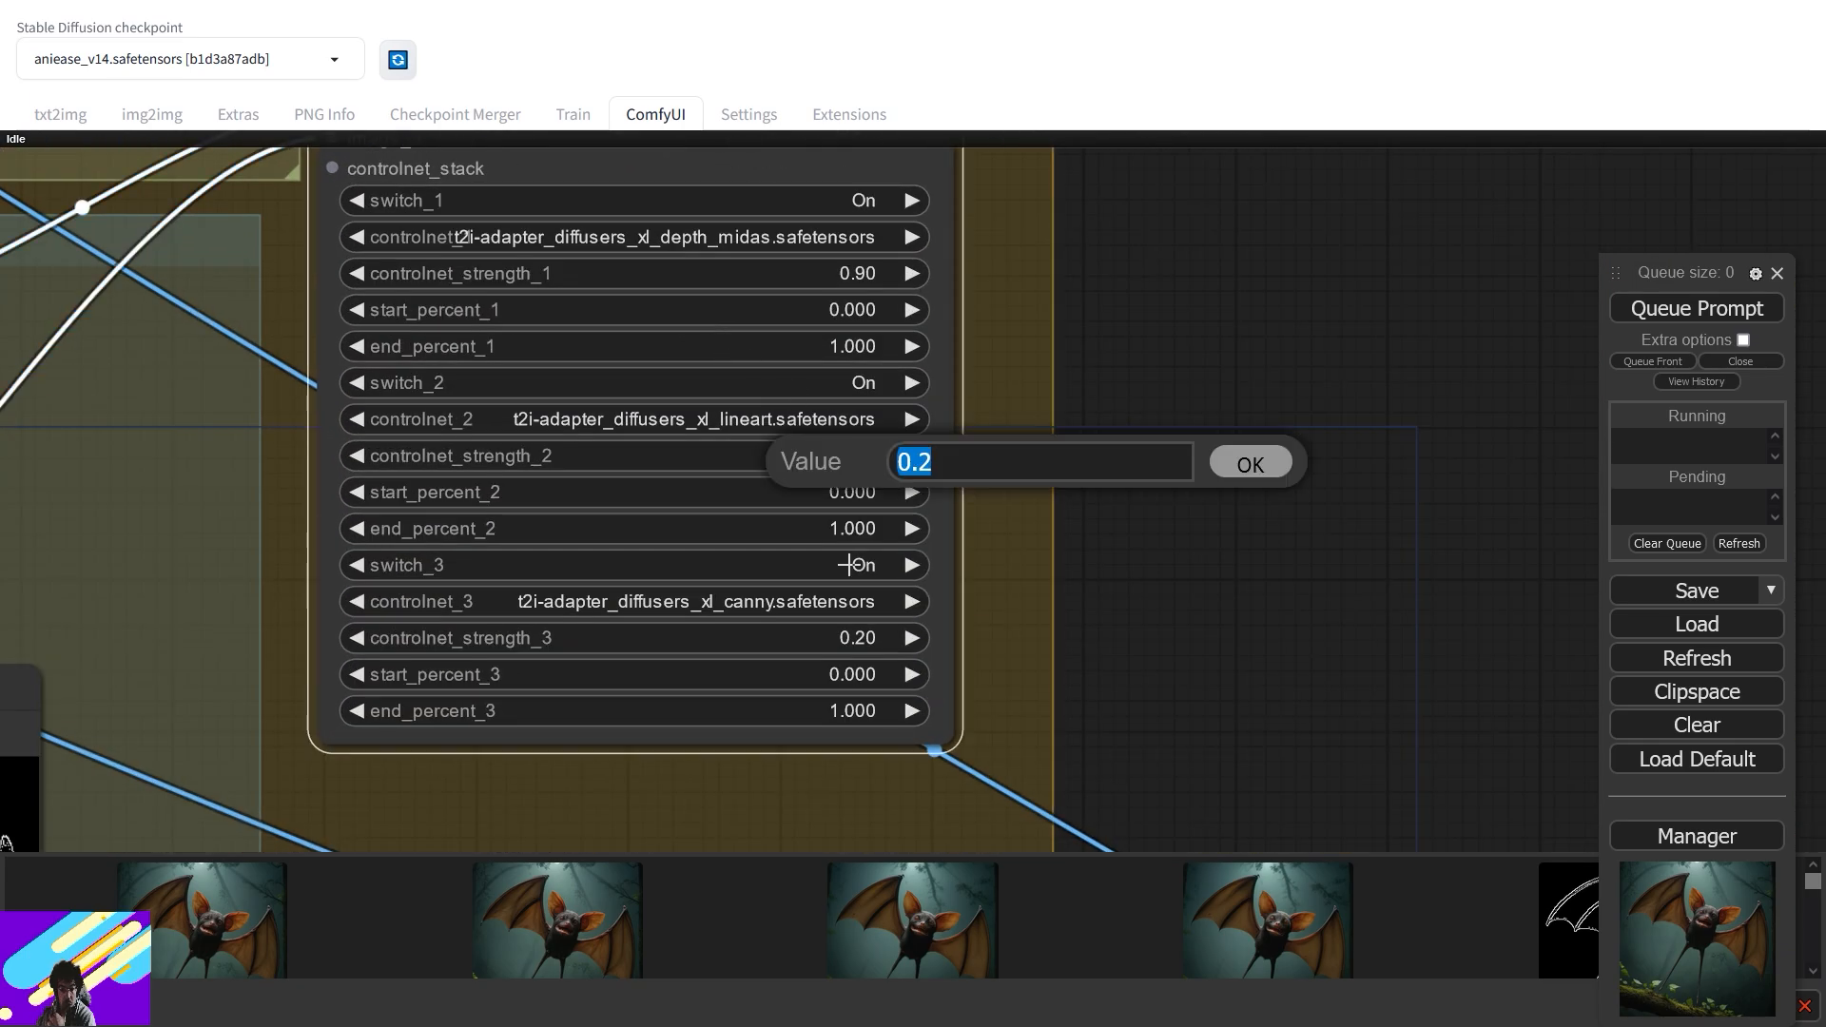
type("0.5")
key("Return")
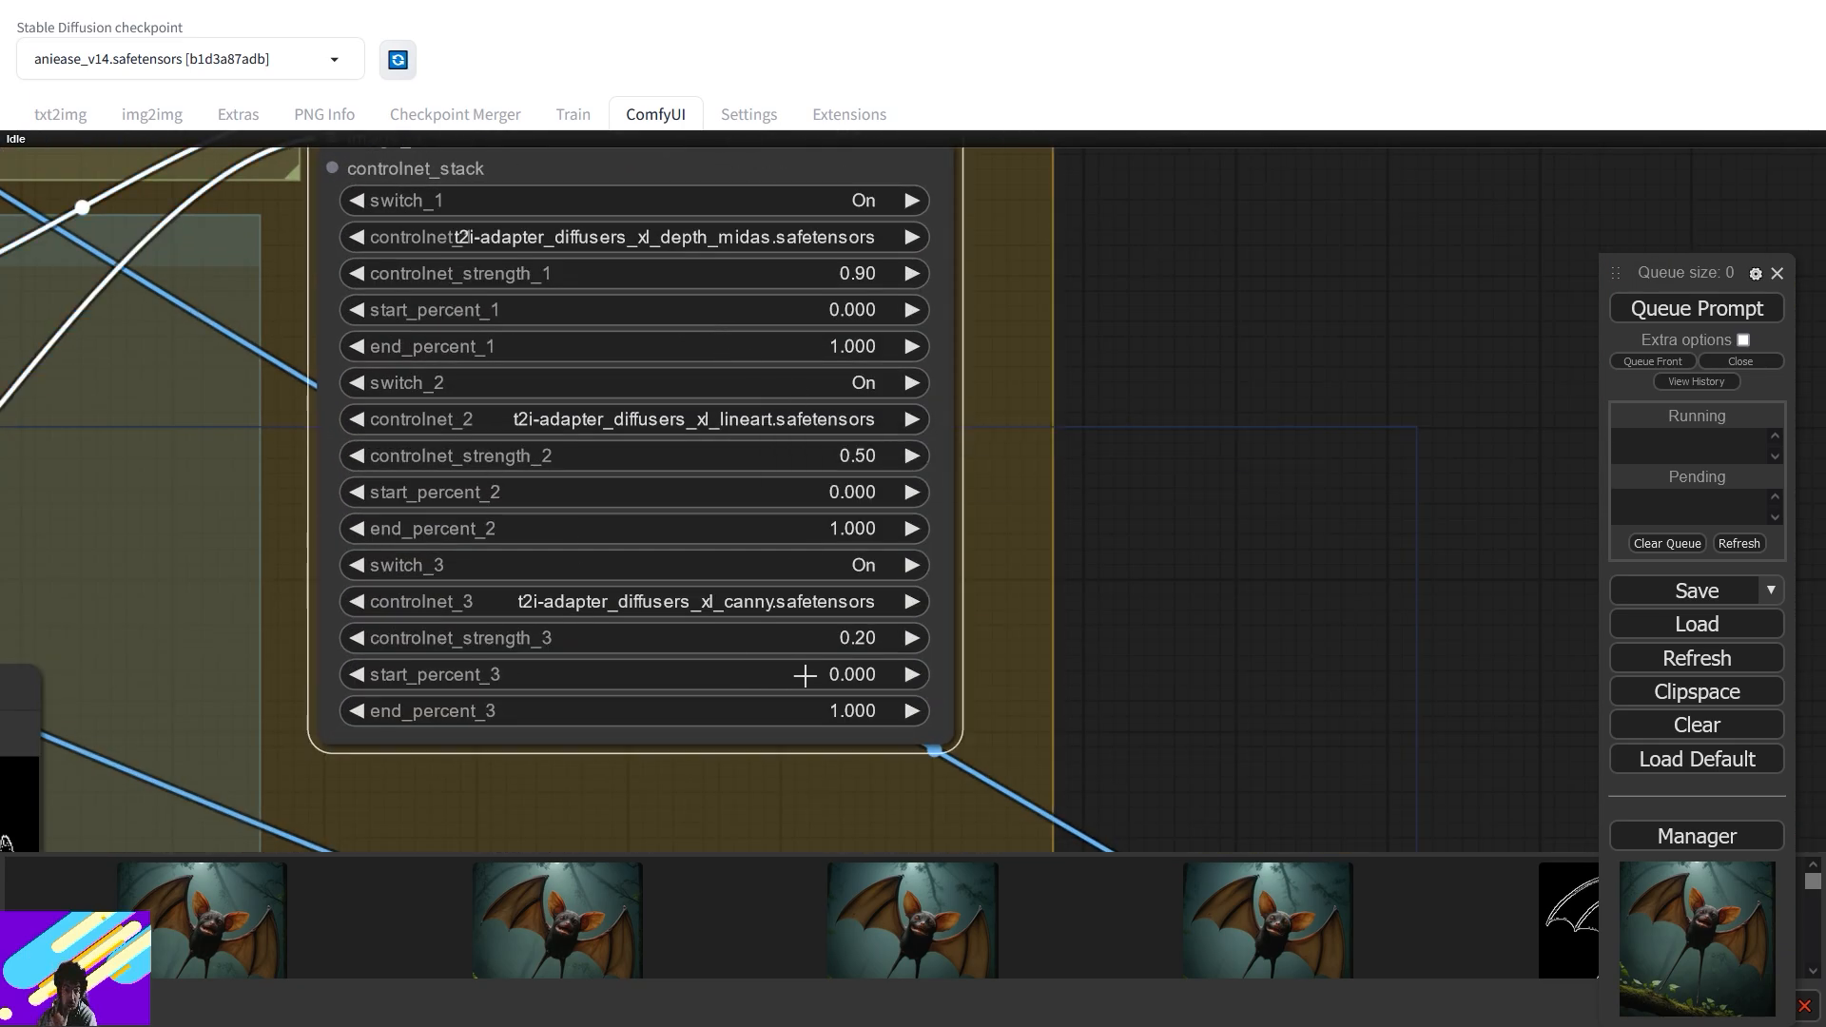
left_click(866, 648)
type("0.5")
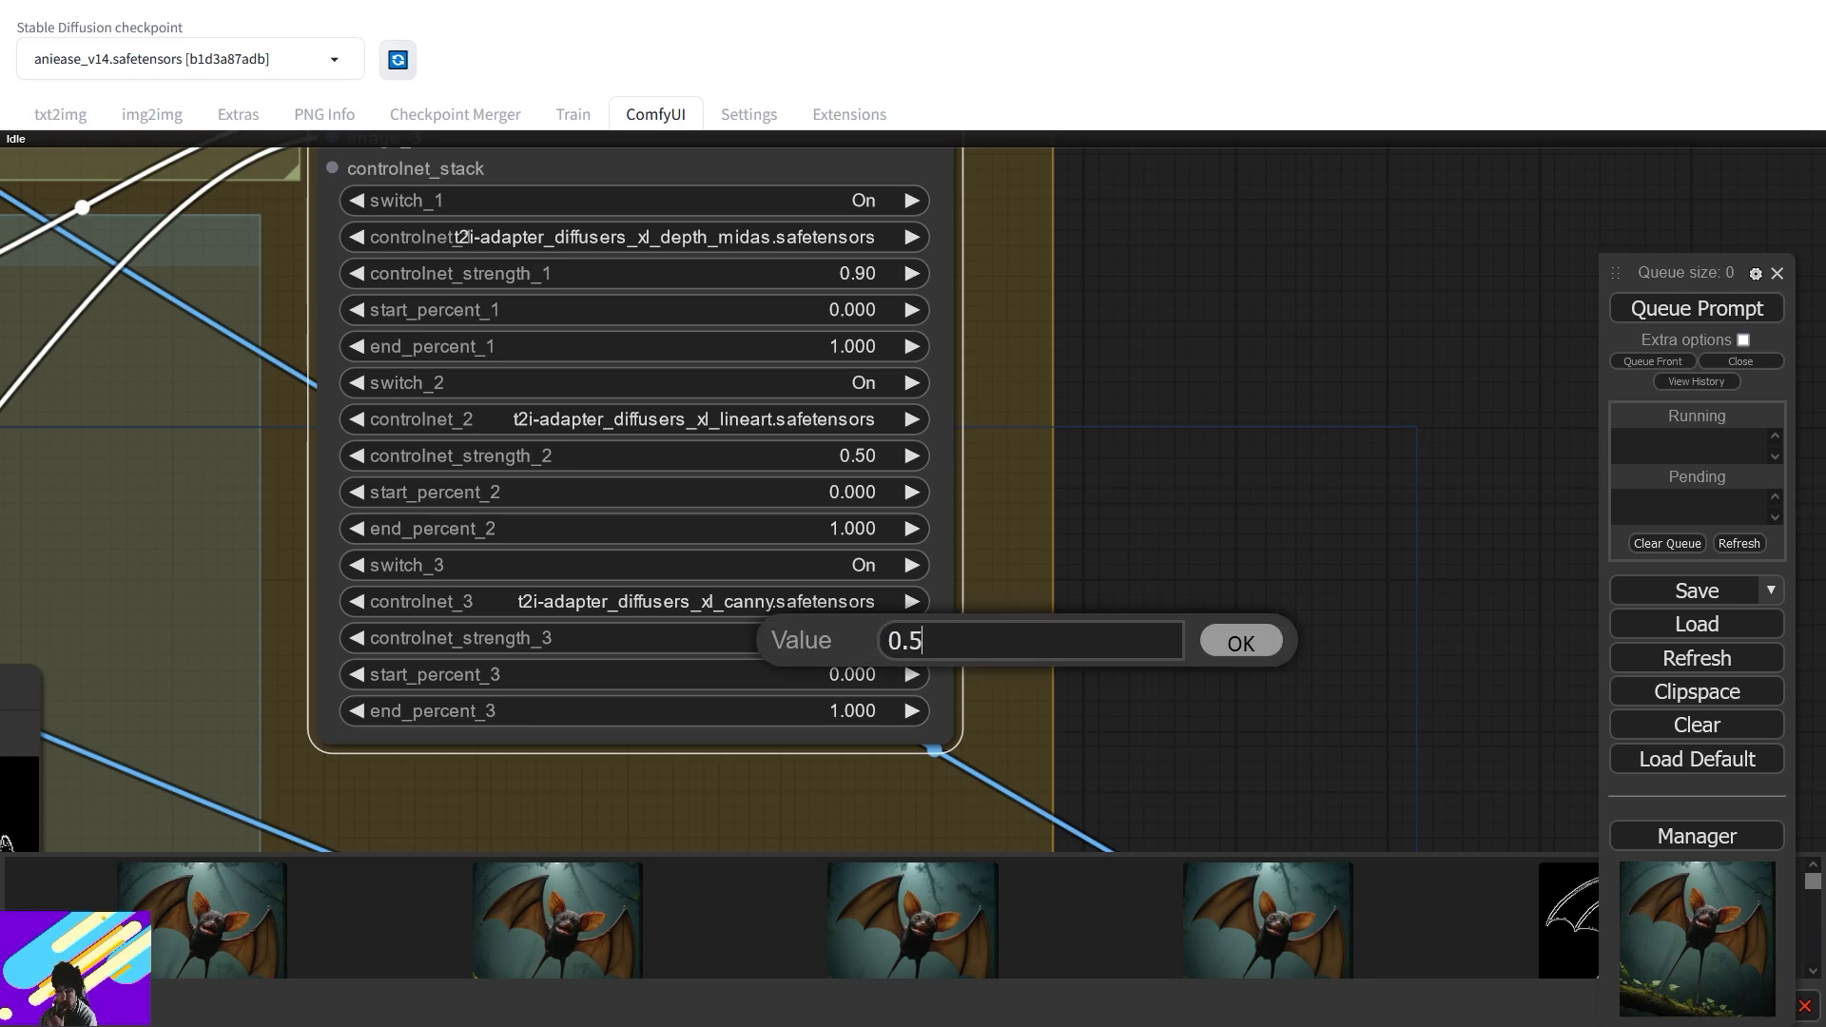
key("Return")
left_click_drag(1615, 273, 1645, 151)
left_click(1693, 200)
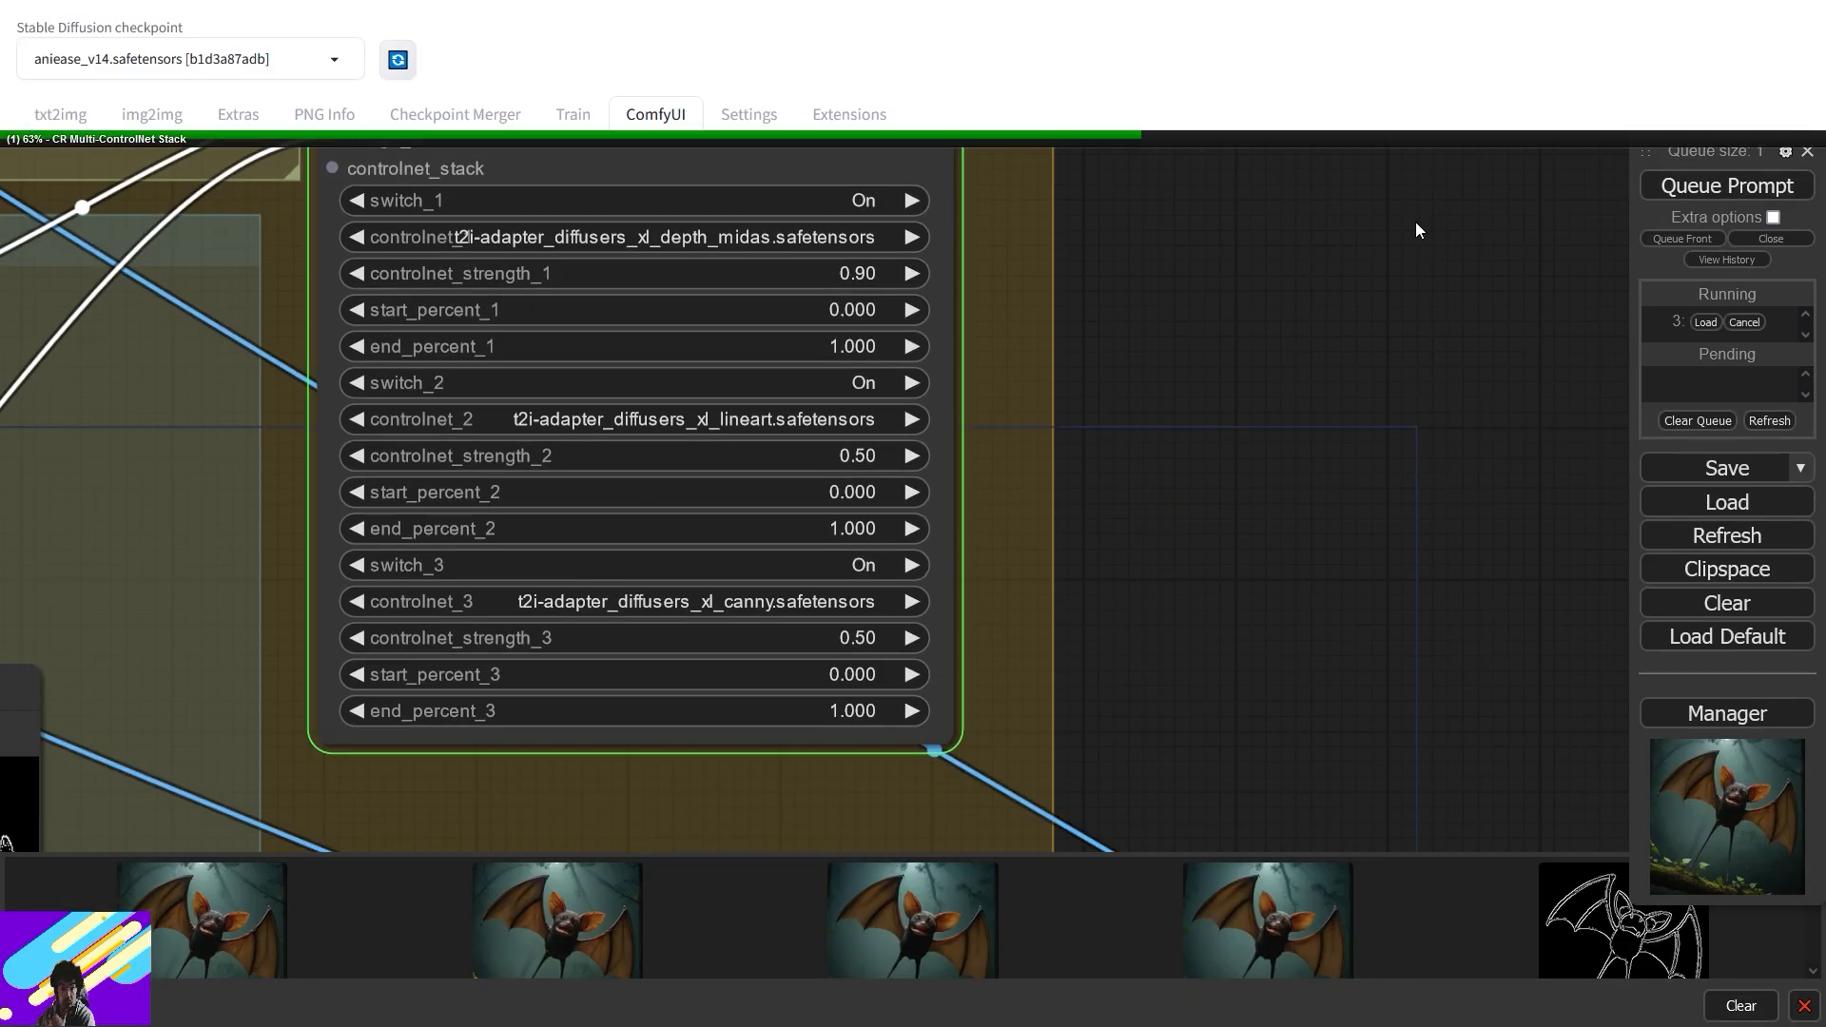
- Pan past the Eff. Loader SDXL and HighRes-Fix Script to the bat preview images
left_click_drag(1164, 416, 890, 460)
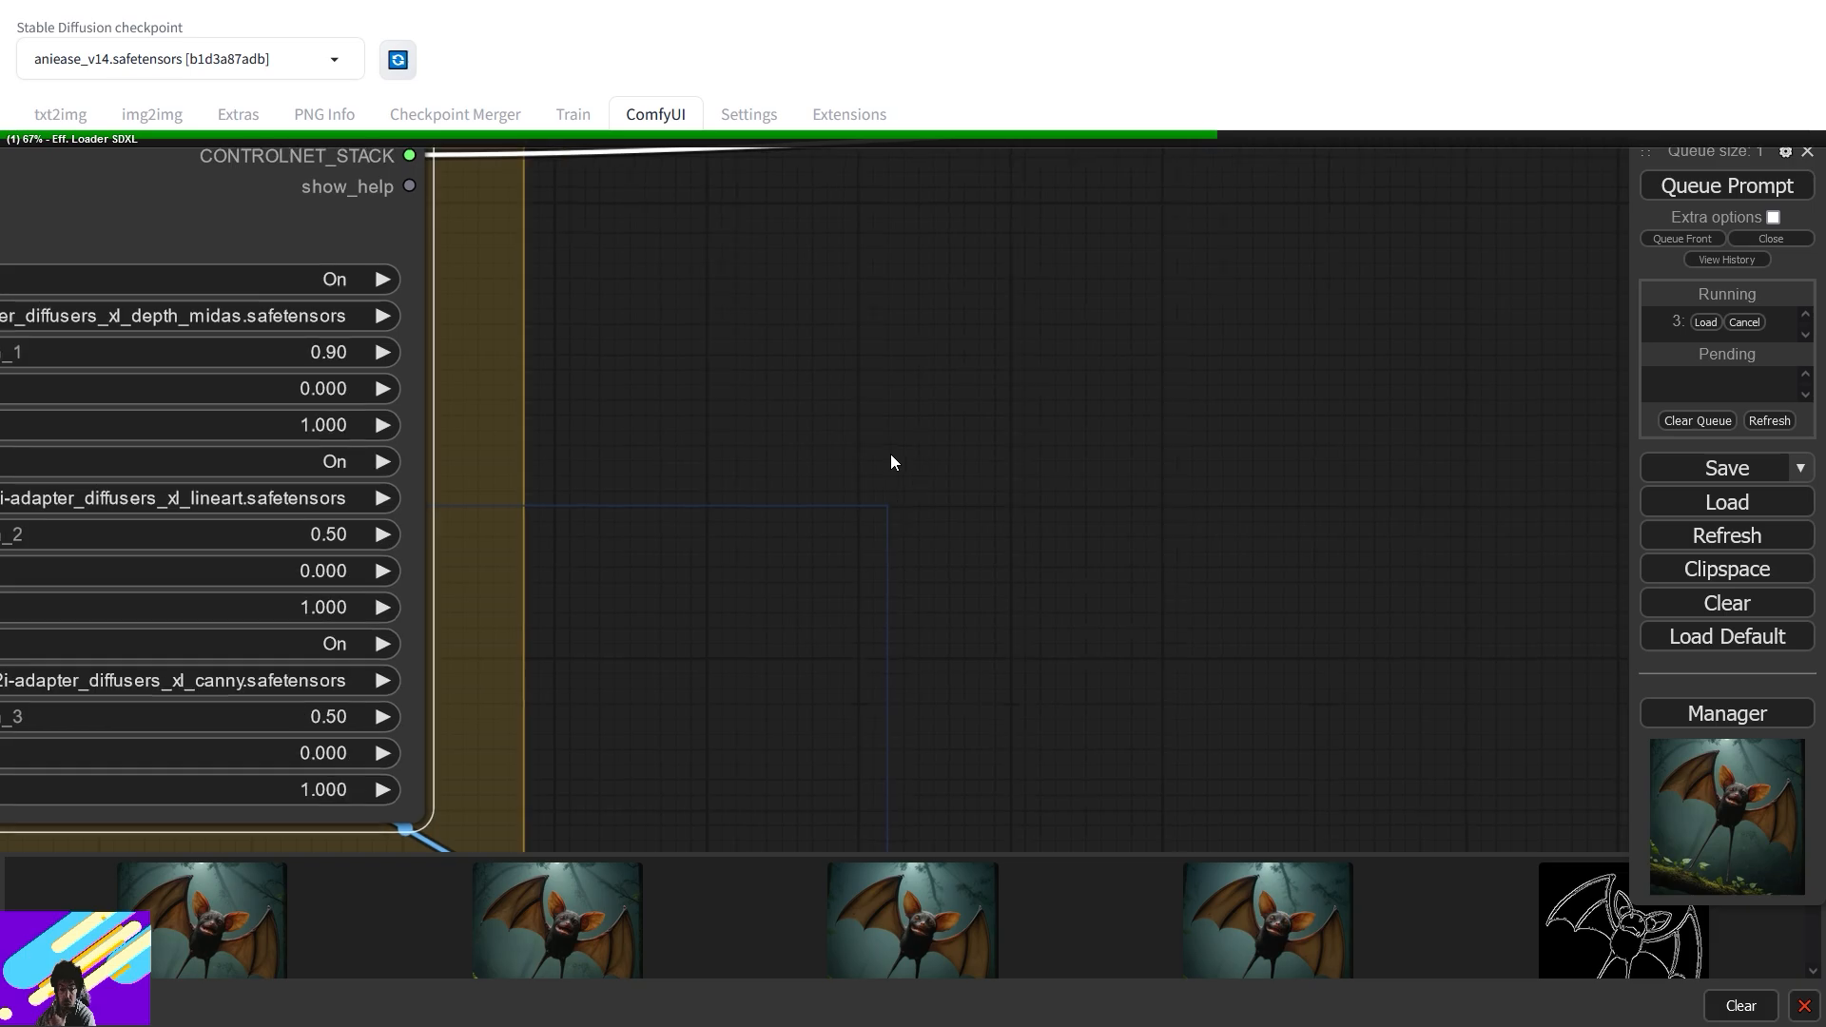
scroll(890, 460, "down", 4)
left_click_drag(1465, 285, 935, 435)
left_click_drag(1210, 321, 462, 681)
left_click_drag(1031, 478, 592, 671)
scroll(746, 609, "down", 2)
scroll(747, 614, "down", 2)
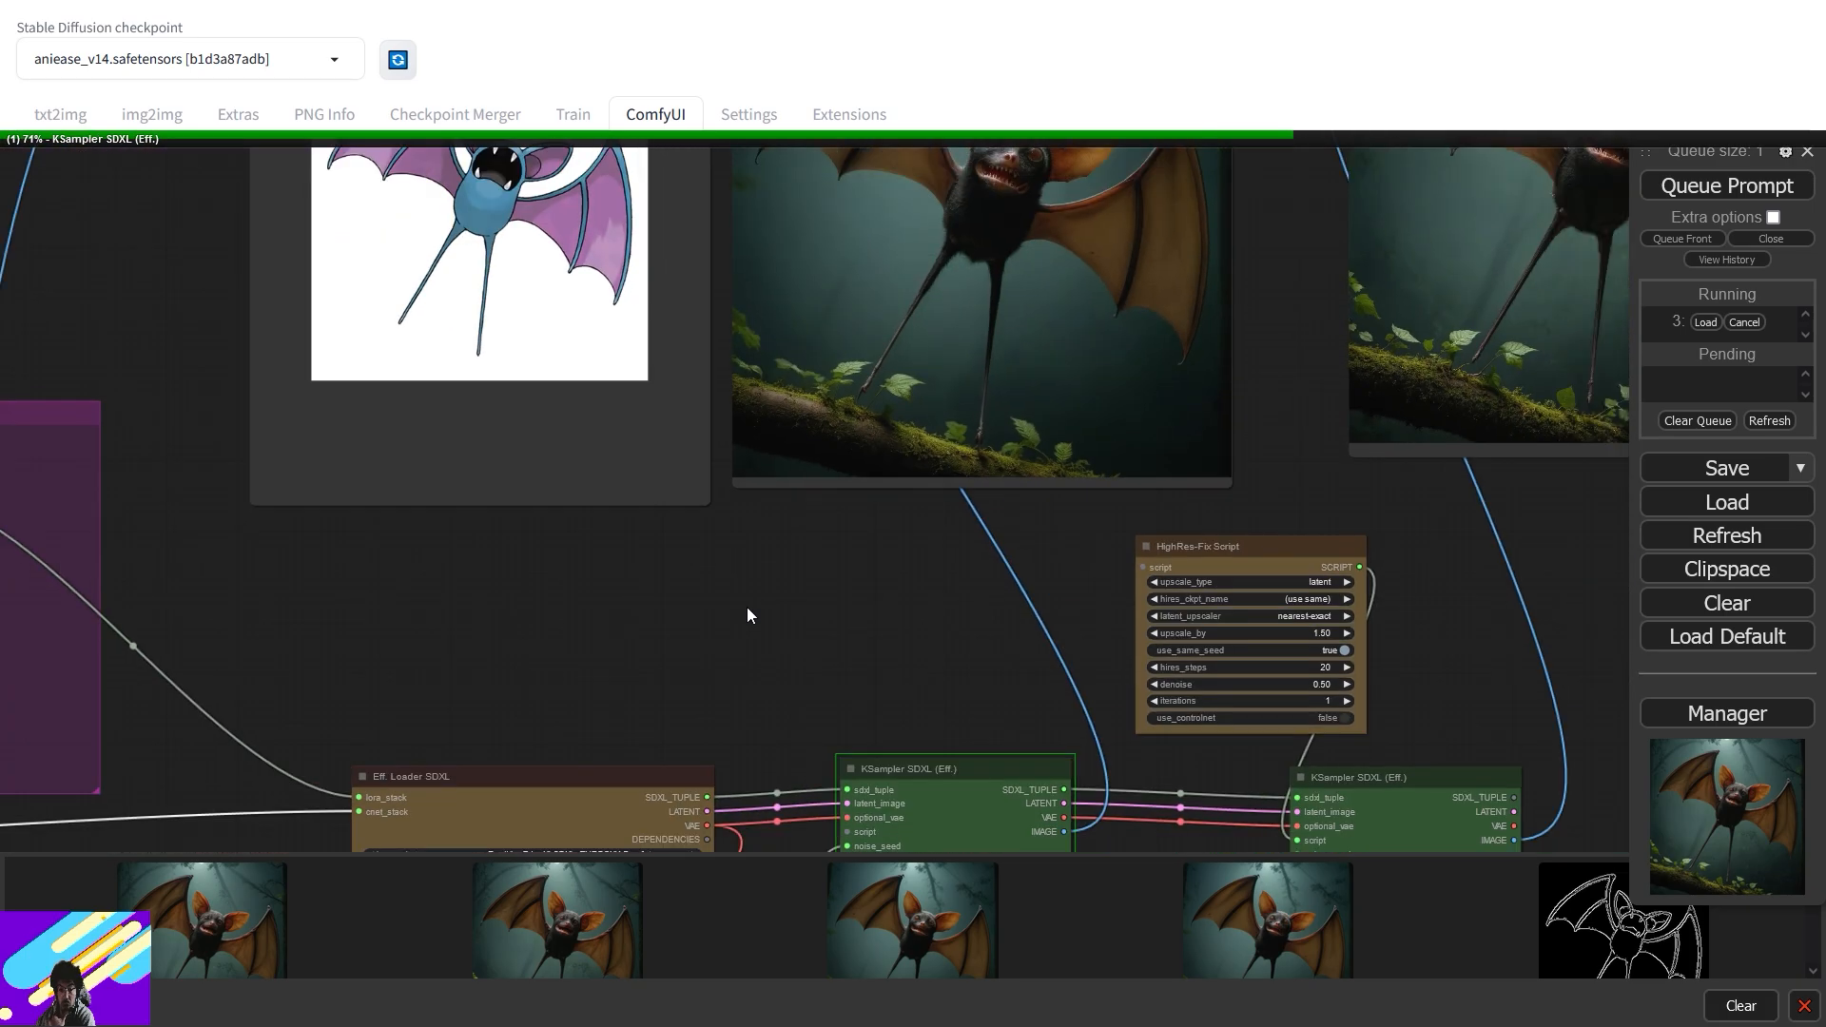
scroll(847, 570, "down", 1)
left_click_drag(848, 571, 838, 715)
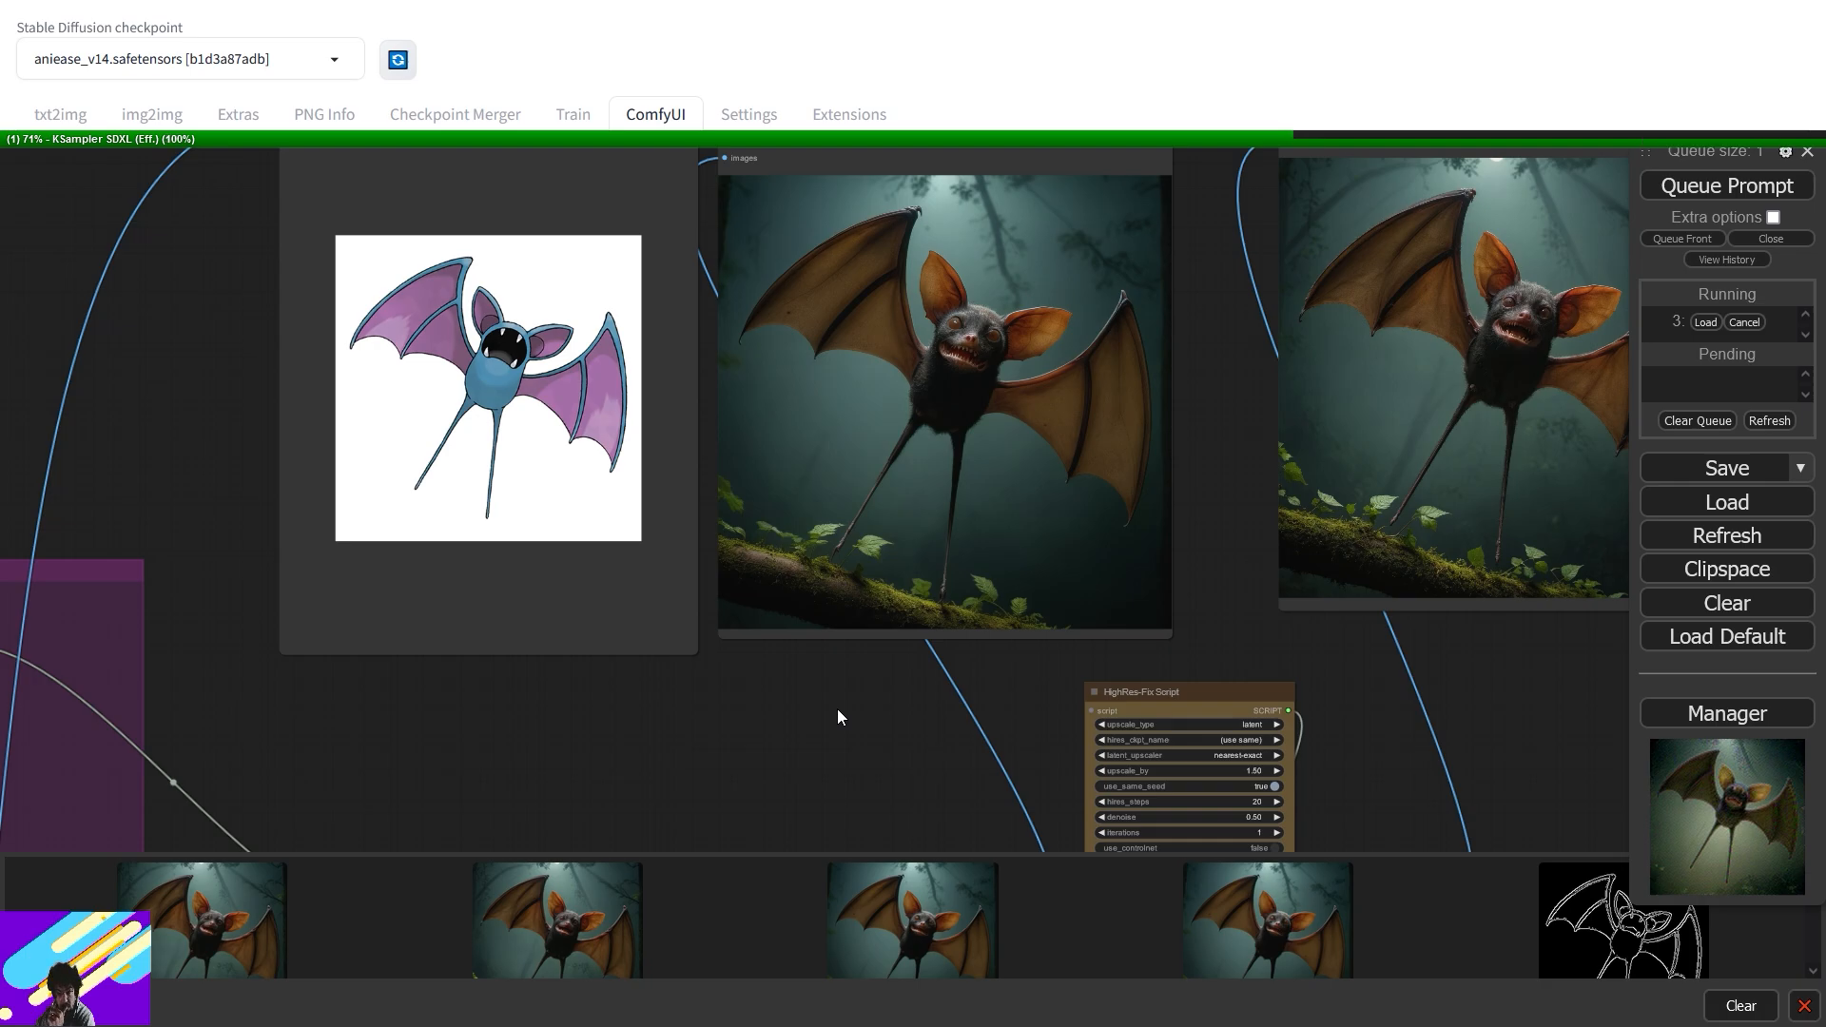
- Compare the lighter-toned bat with the earlier forest bat, then return to the loader's prompt
scroll(1189, 518, "up", 5)
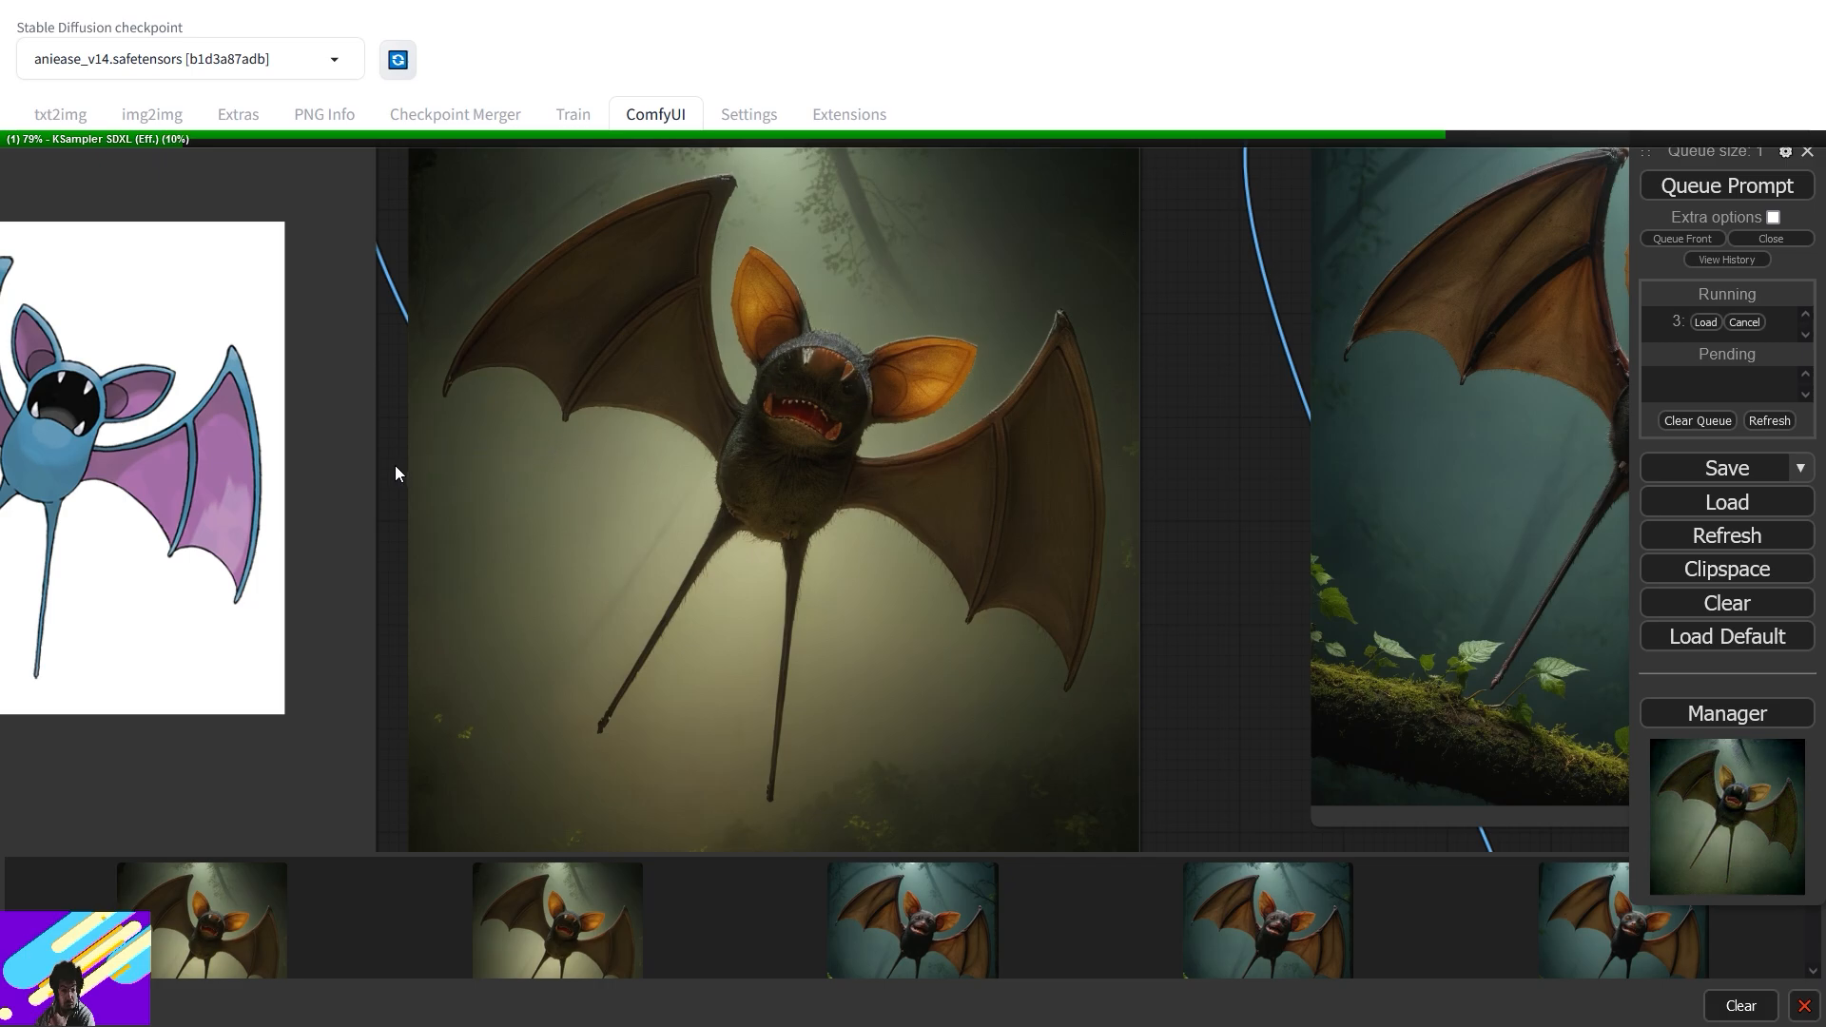
left_click_drag(395, 465, 529, 488)
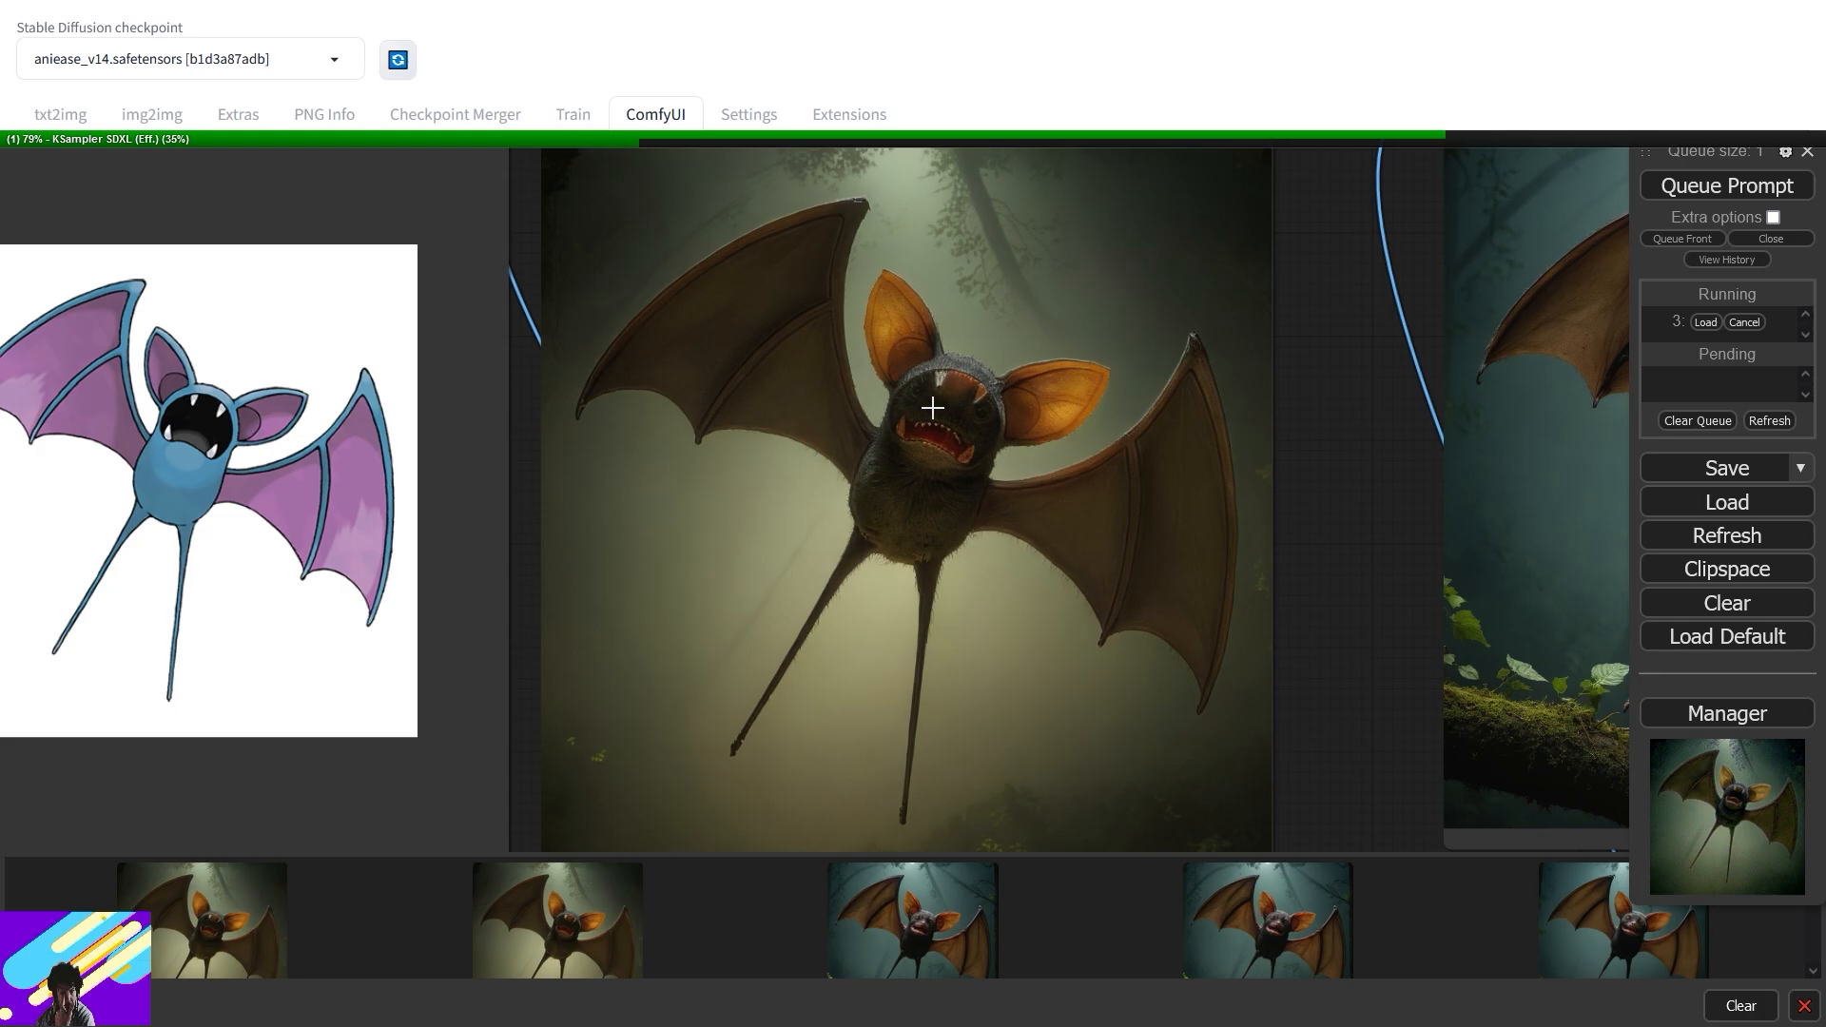
left_click_drag(1419, 498, 879, 586)
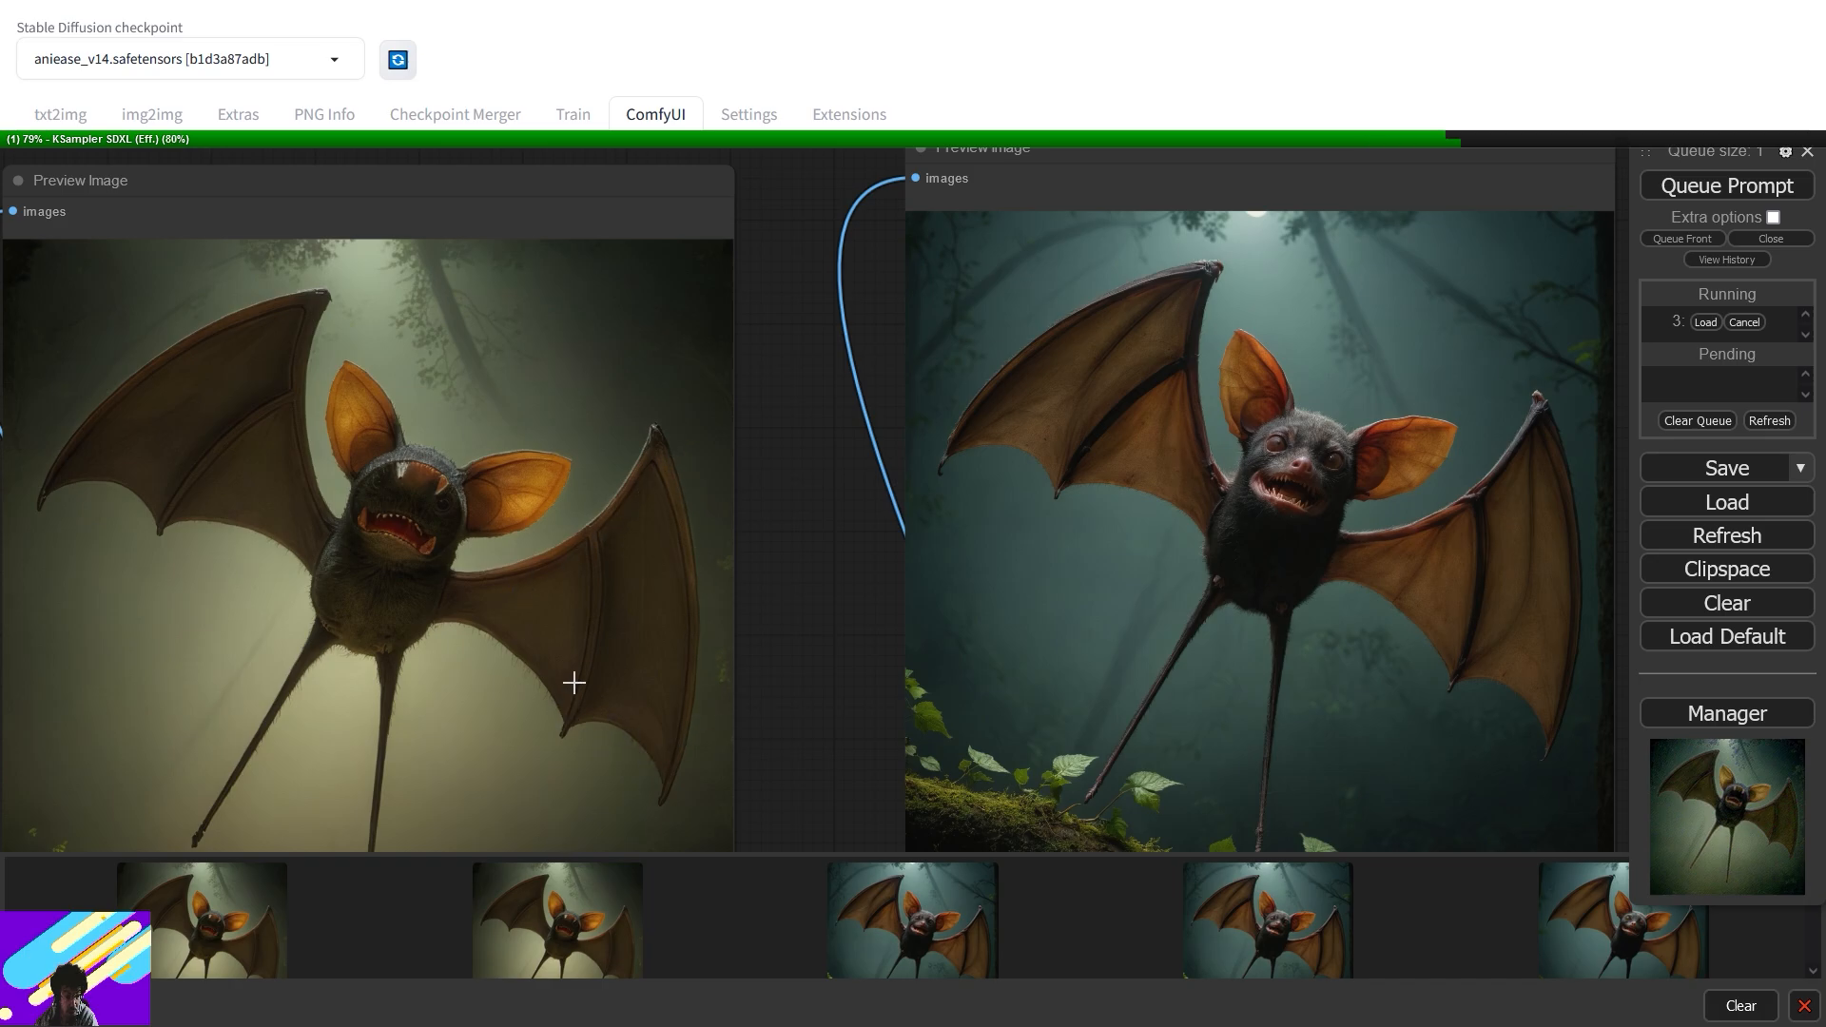
scroll(850, 715, "down", 3)
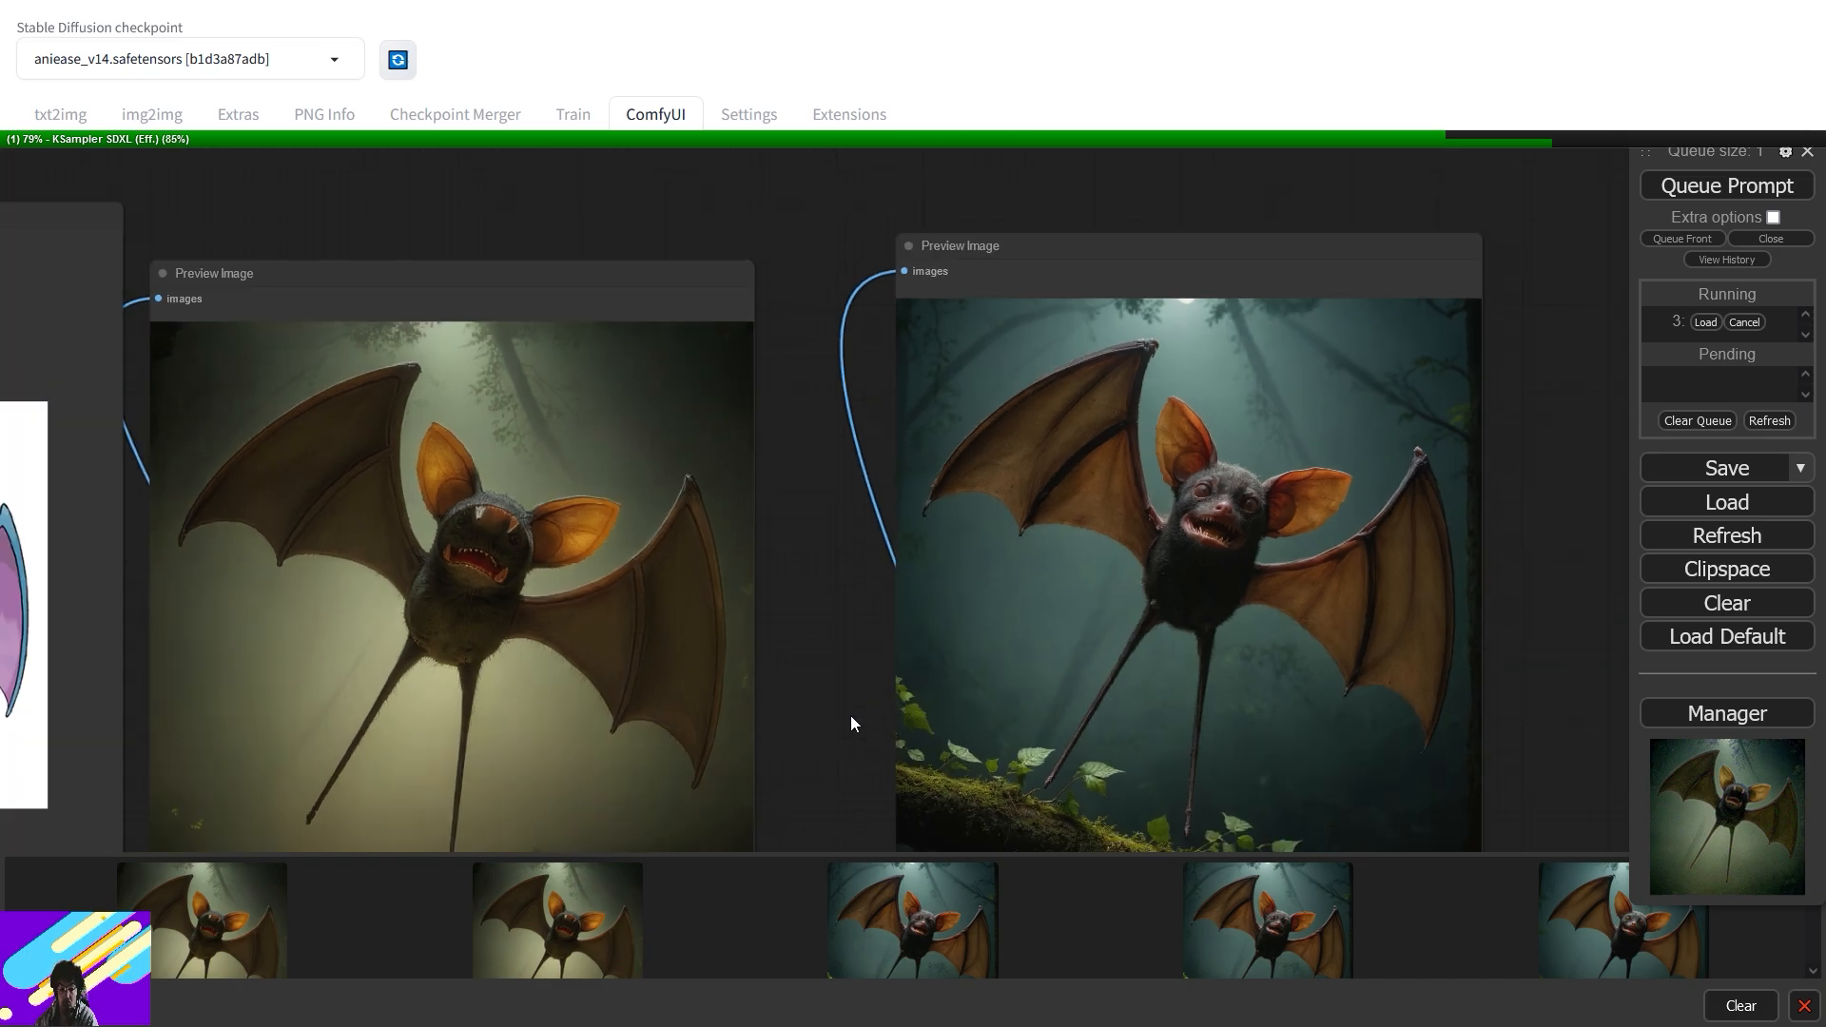
left_click_drag(847, 779, 1664, 234)
left_click_drag(887, 584, 1000, 409)
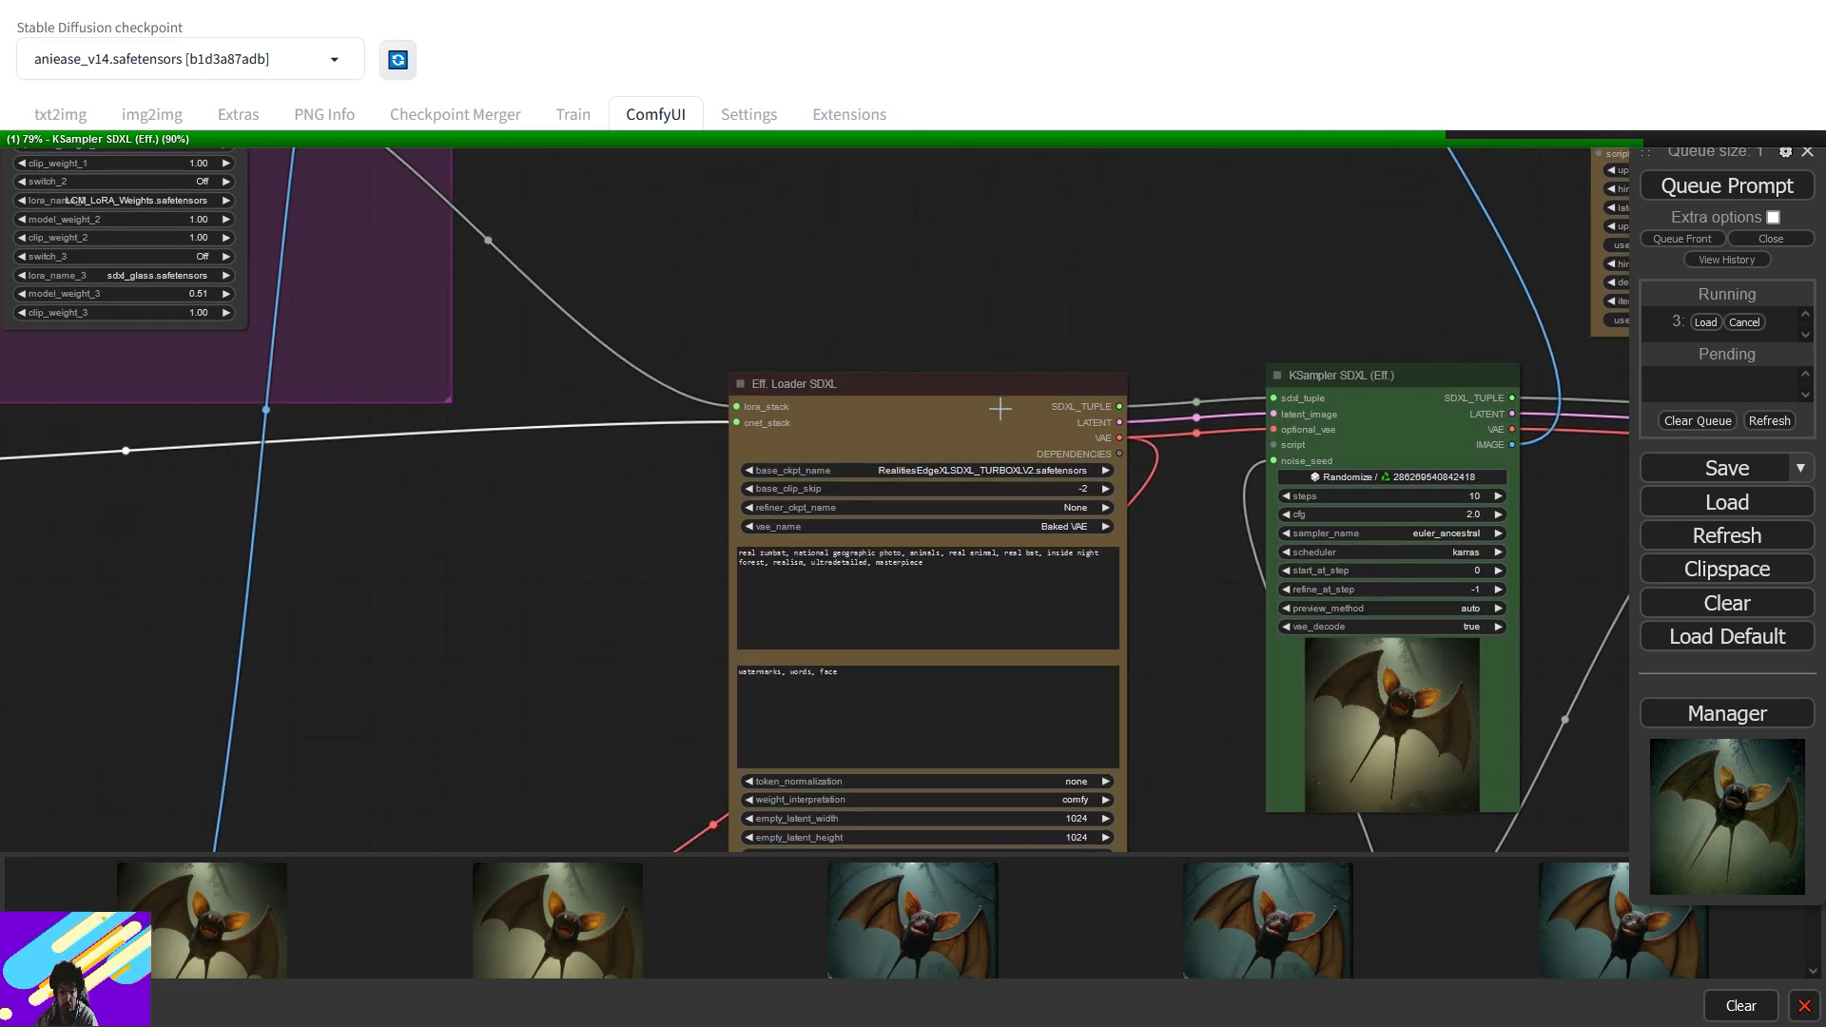
- Insert 'fangs,' after 'real bat,' in the Eff. Loader SDXL prompt
scroll(1000, 415, "up", 5)
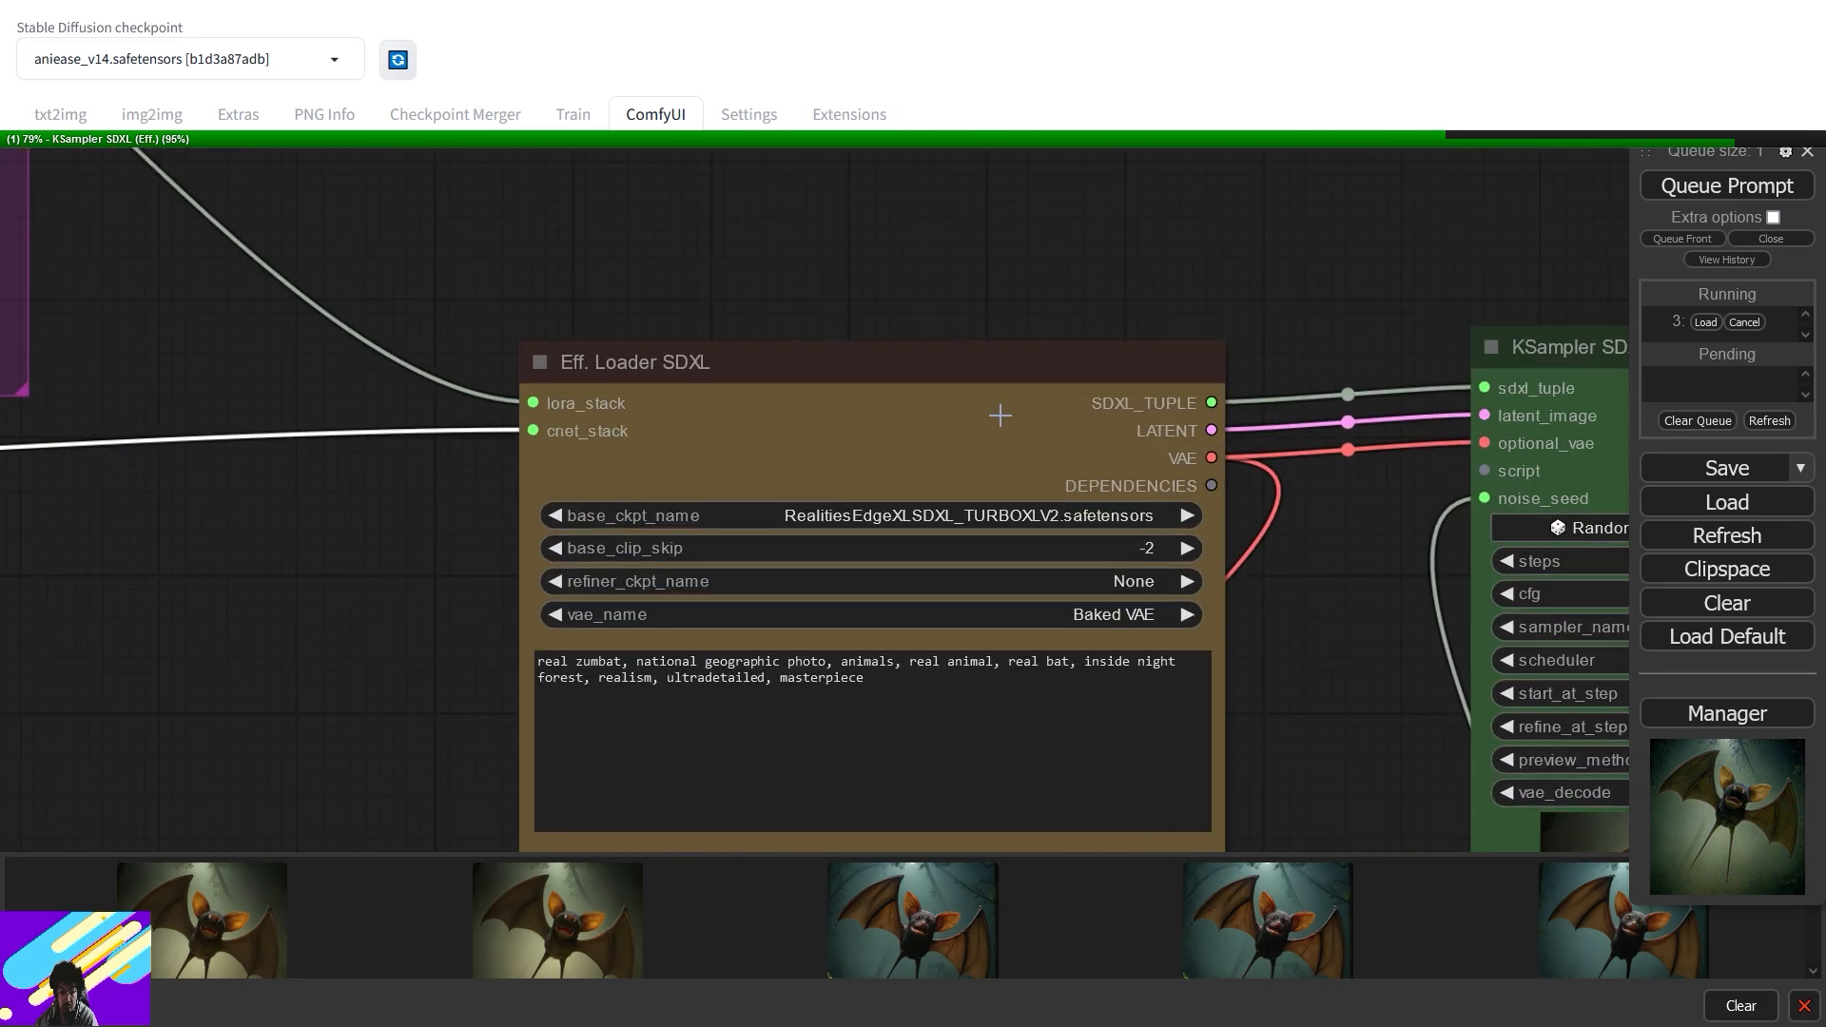
left_click(1072, 665)
type("fangs,")
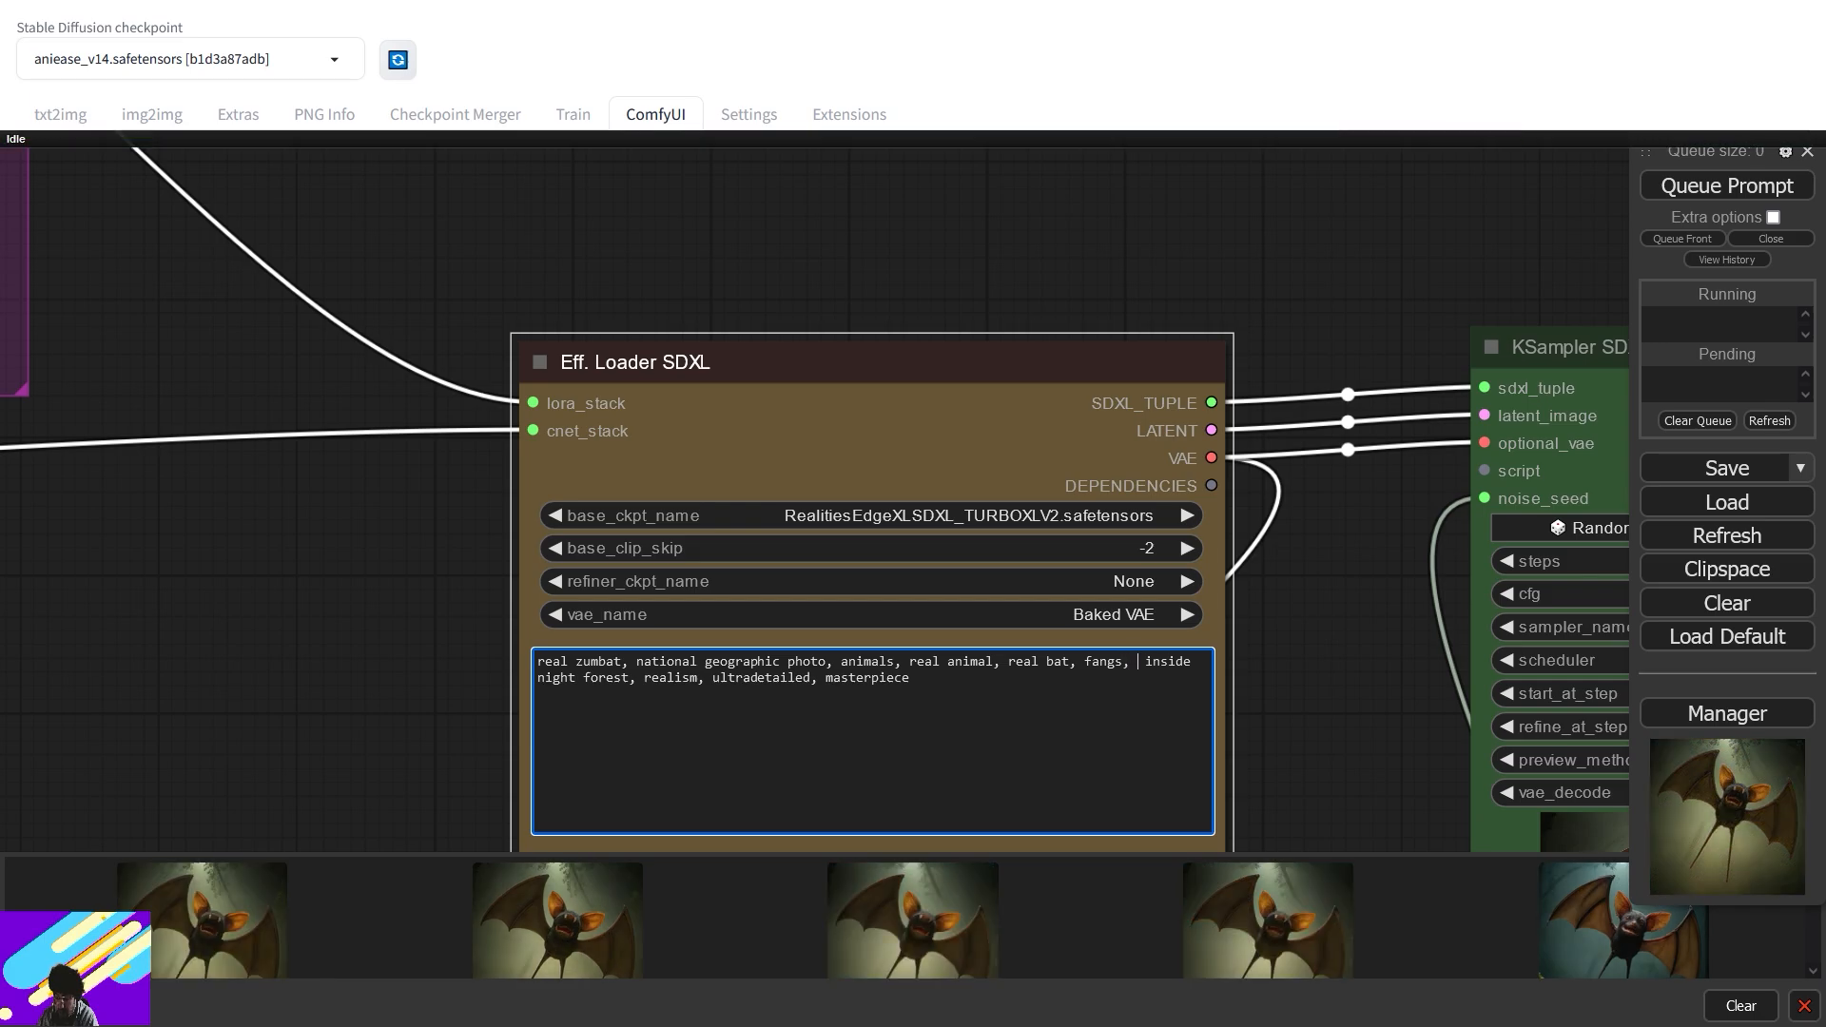
key("BackSpace")
- Lower controlnet_strength_2 and controlnet_strength_3 on the Multi-ControlNet Stack to 0.4
left_click_drag(1299, 287, 741, 492)
left_click_drag(1286, 255, 907, 633)
scroll(911, 630, "down", 6)
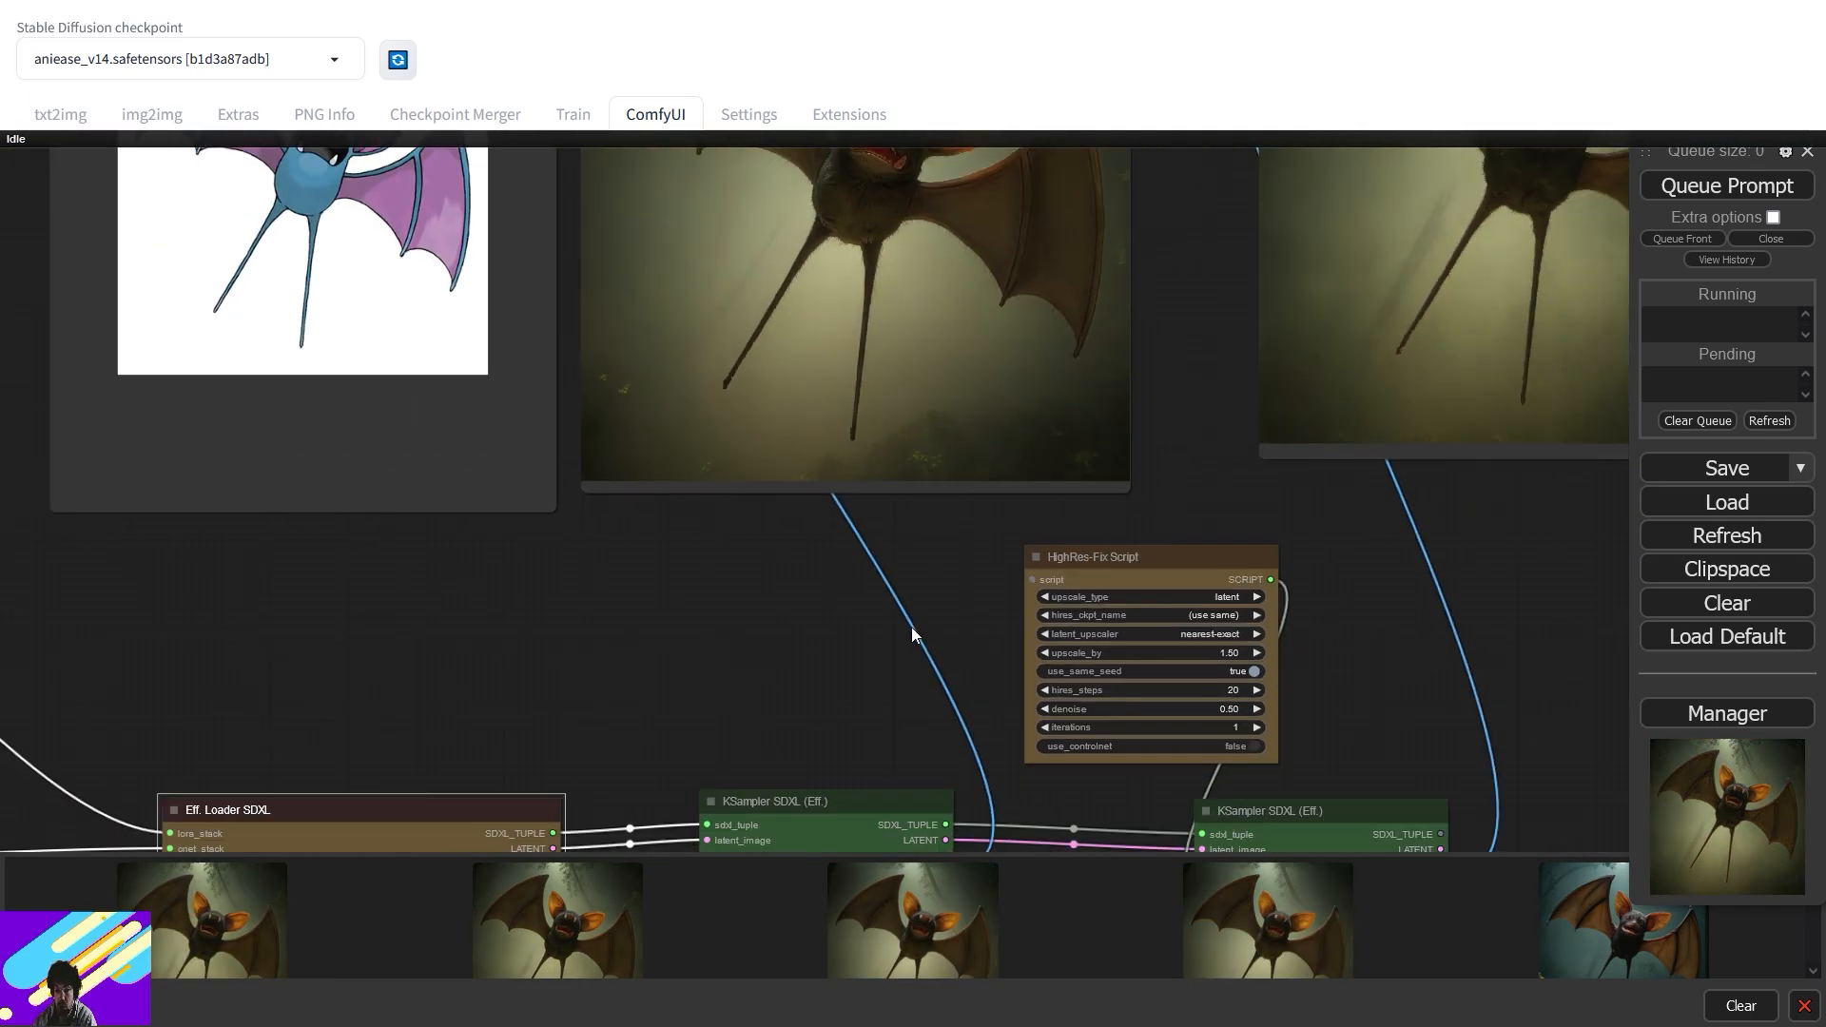
left_click_drag(312, 678, 1348, 463)
left_click_drag(771, 593, 1657, 356)
scroll(858, 574, "up", 4)
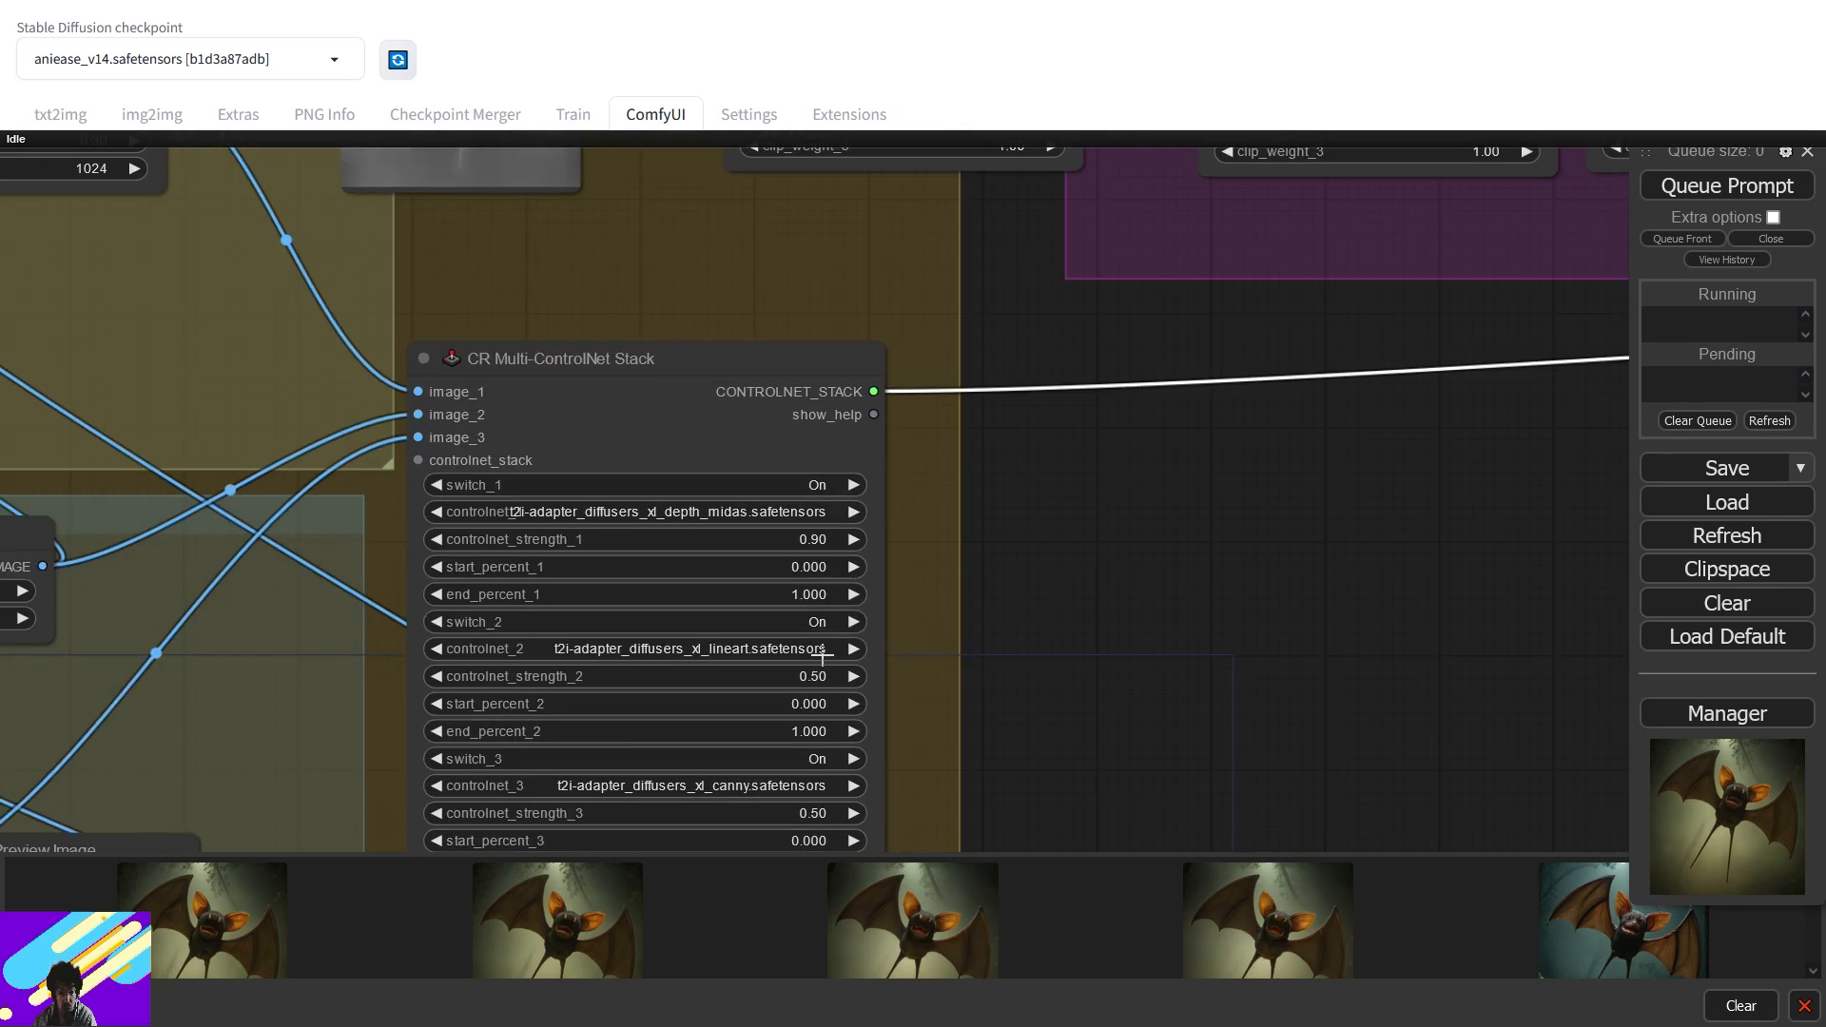
left_click(818, 681)
type("0.4")
key("Return")
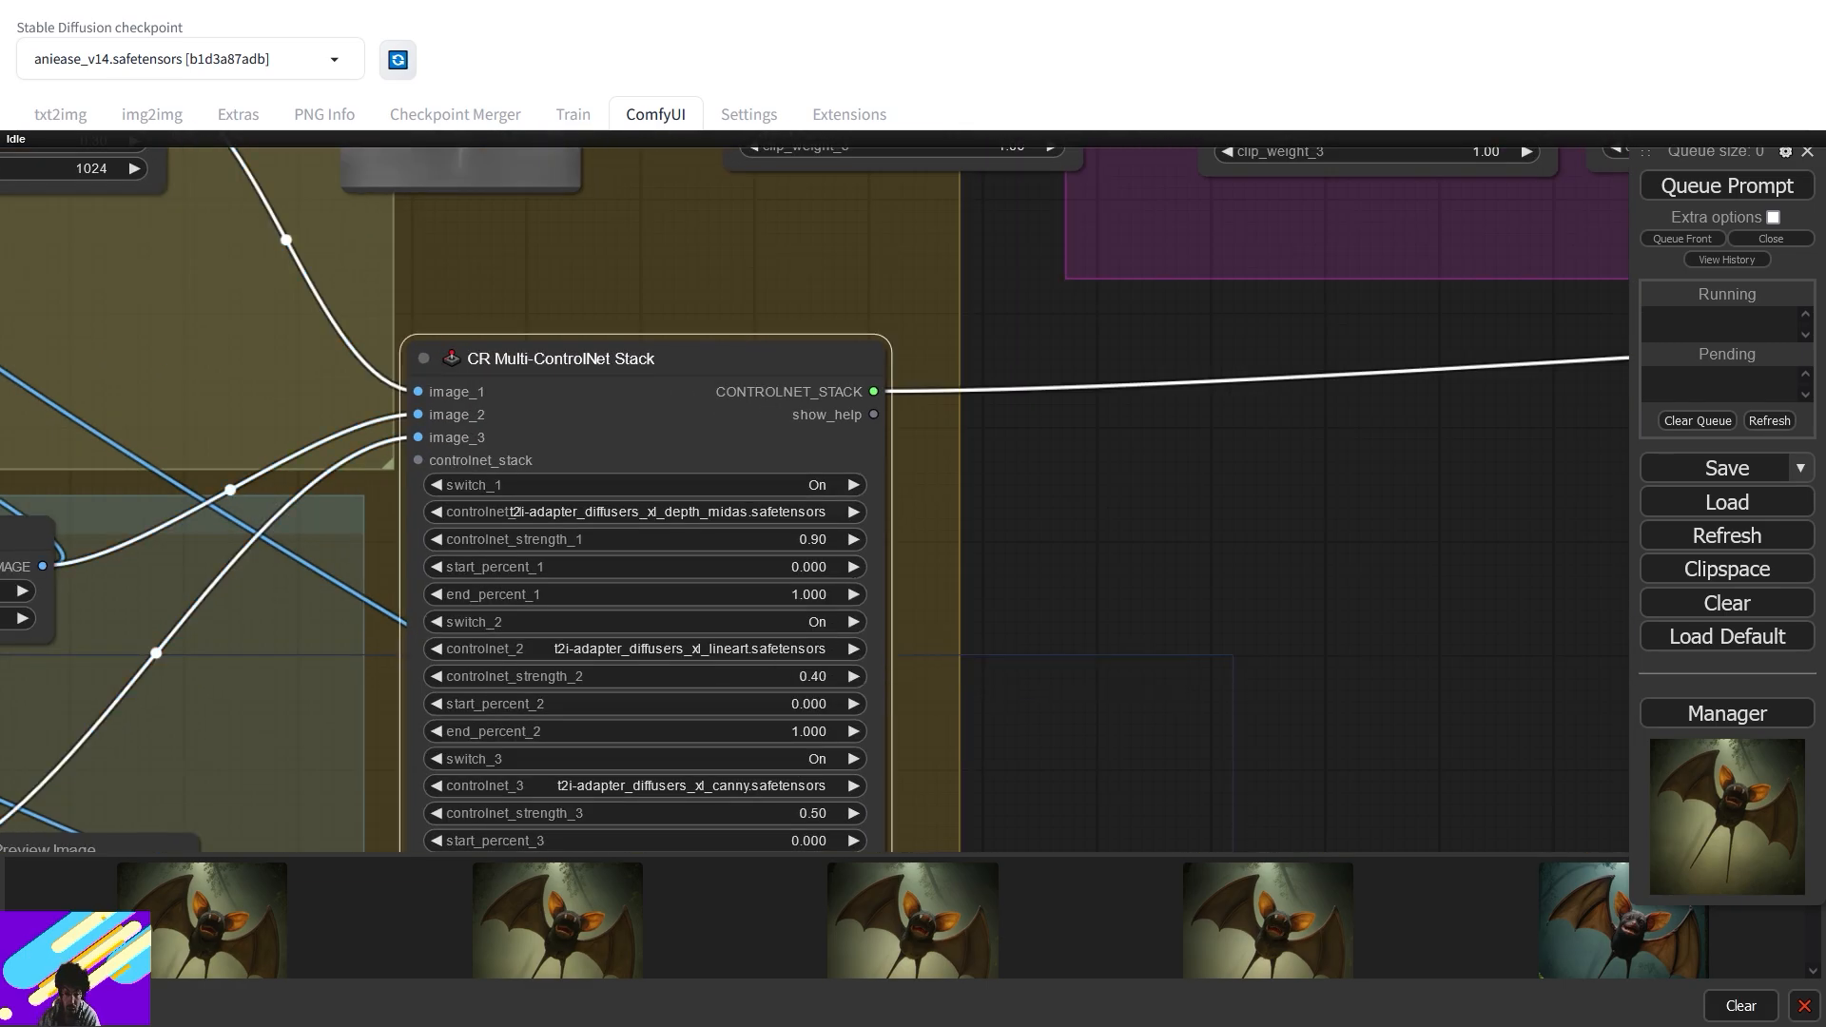
left_click(810, 816)
type("0.4")
key("Return")
- Queue the new generation and pan toward the bat preview images
left_click(1676, 194)
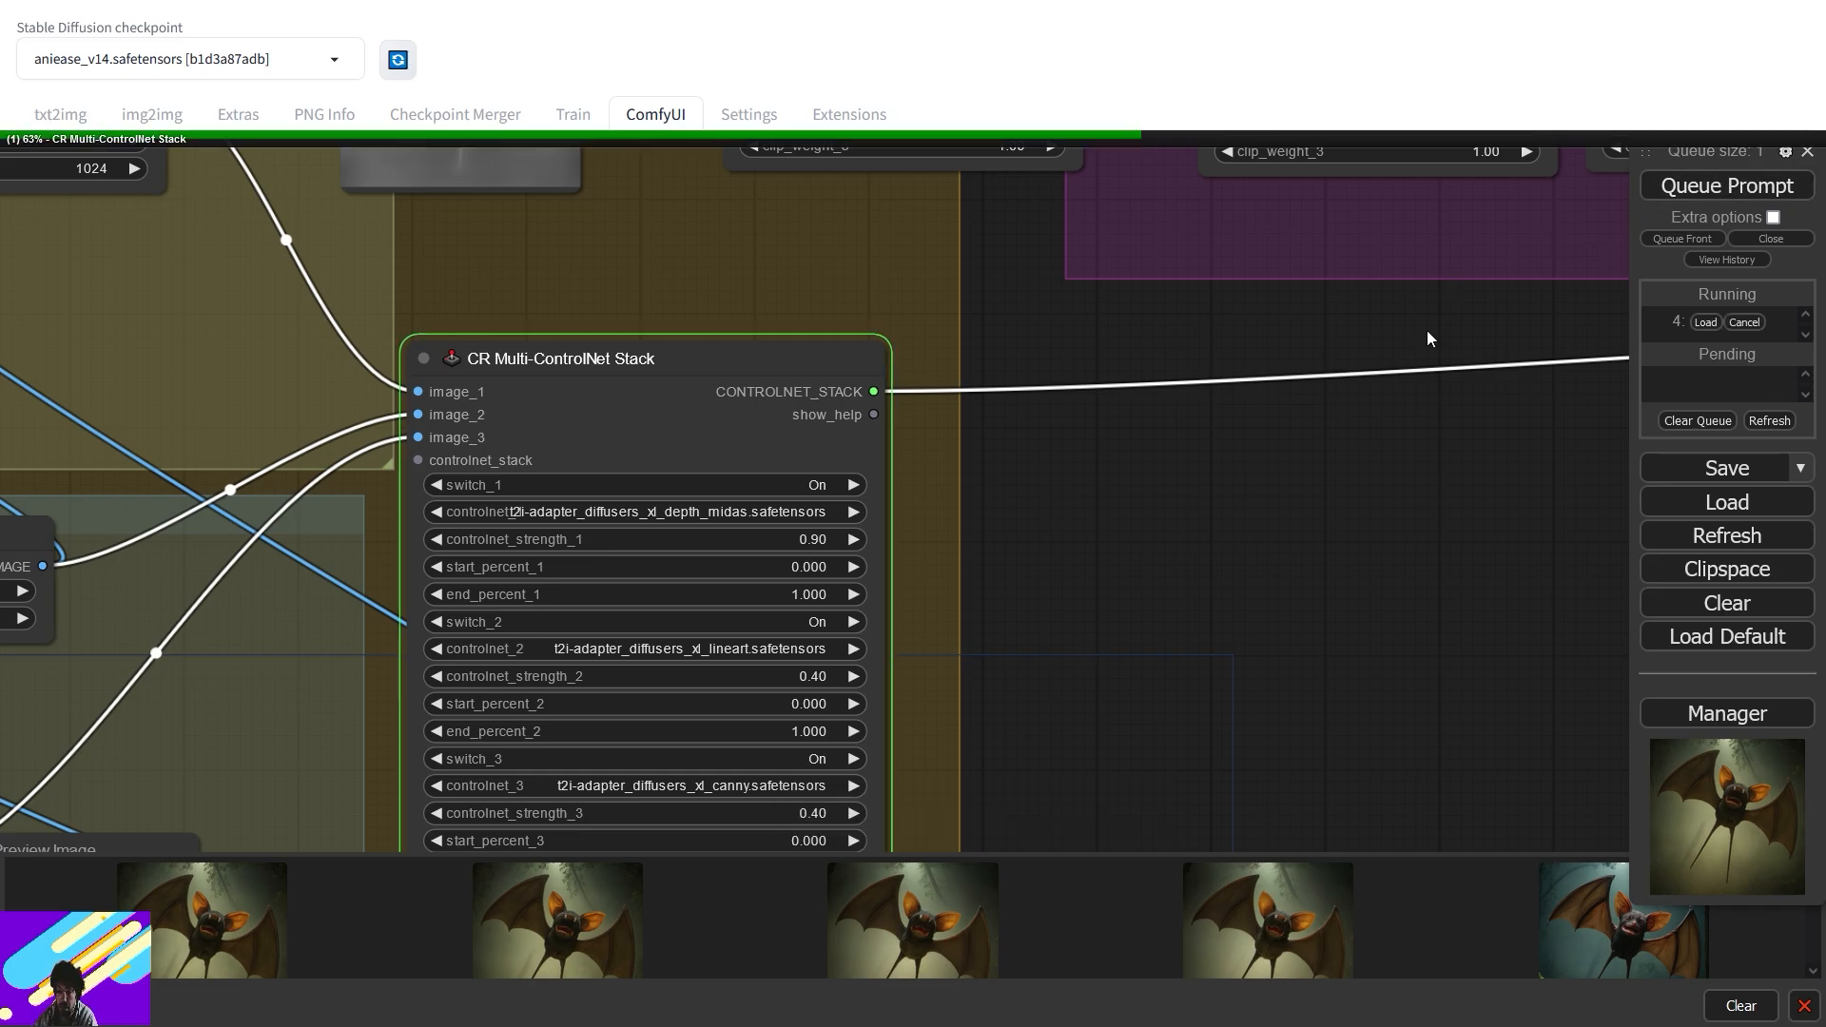
left_click_drag(1417, 334, 803, 473)
left_click_drag(1453, 365, 823, 680)
left_click_drag(1192, 497, 362, 949)
scroll(897, 742, "down", 4)
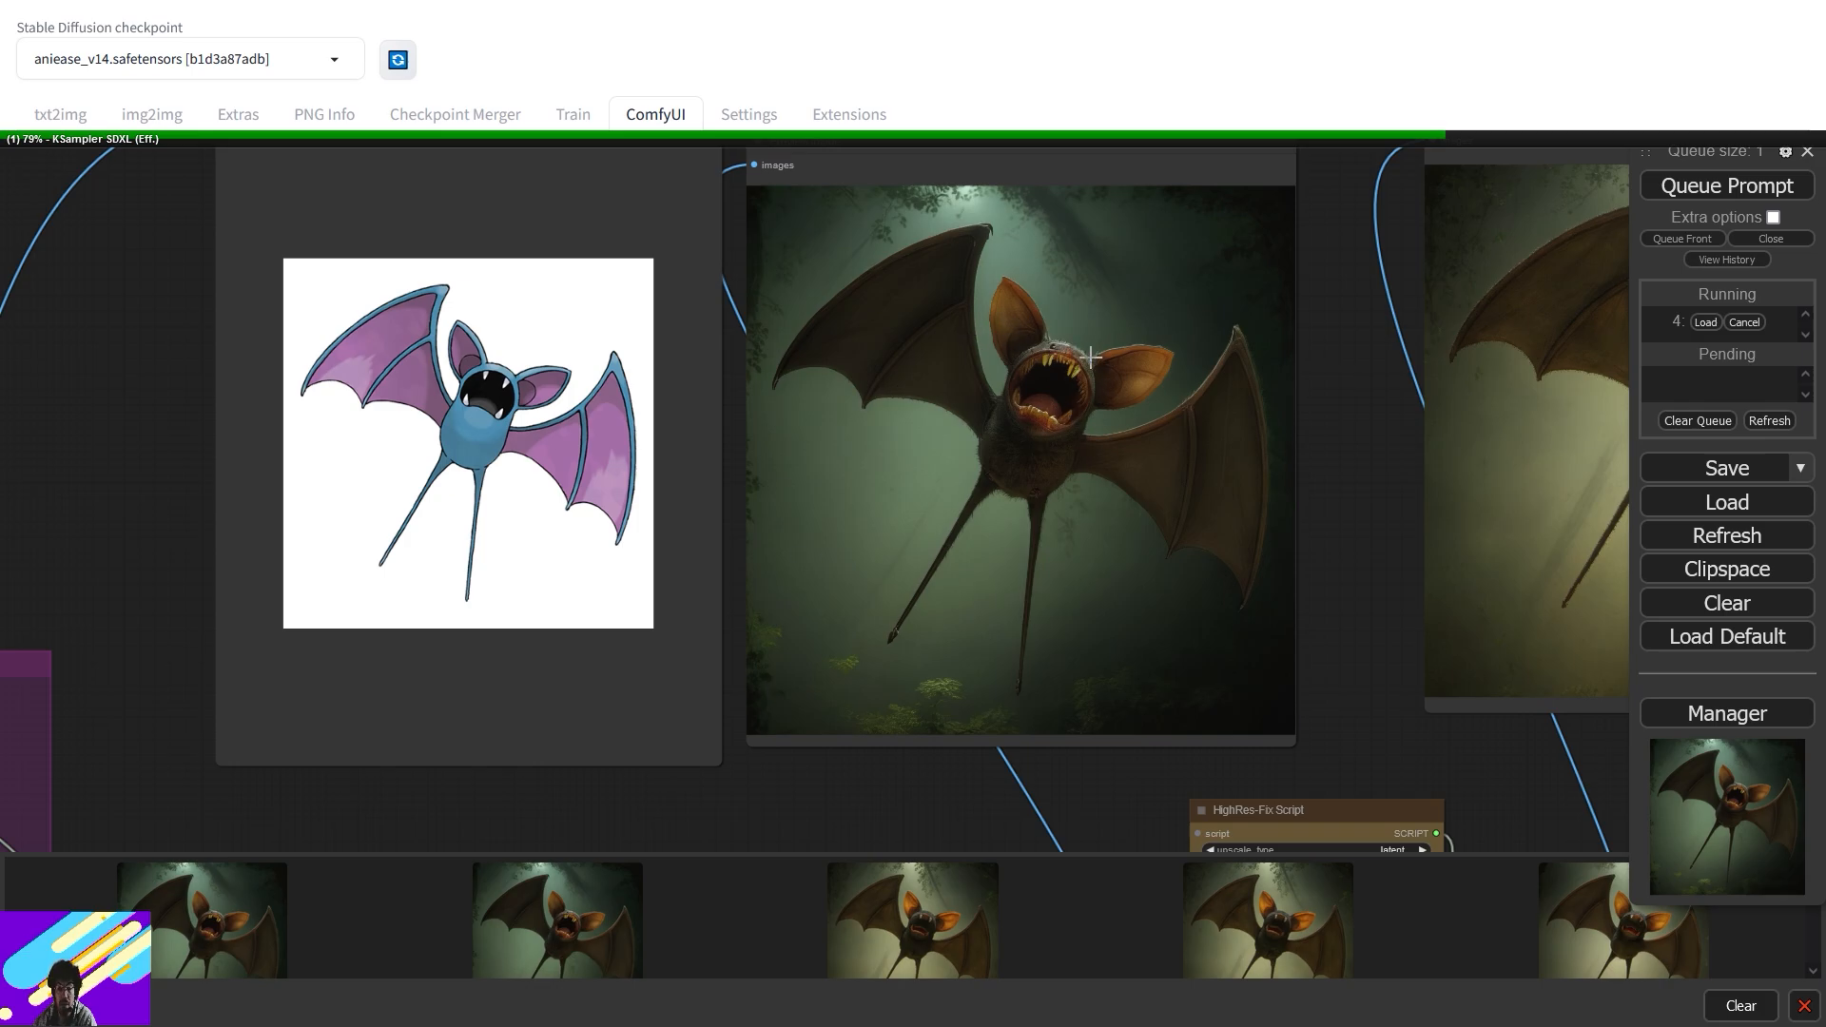
- Look over the loader, ControlNet group and the three bat preview images
left_click_drag(1433, 708, 1138, 779)
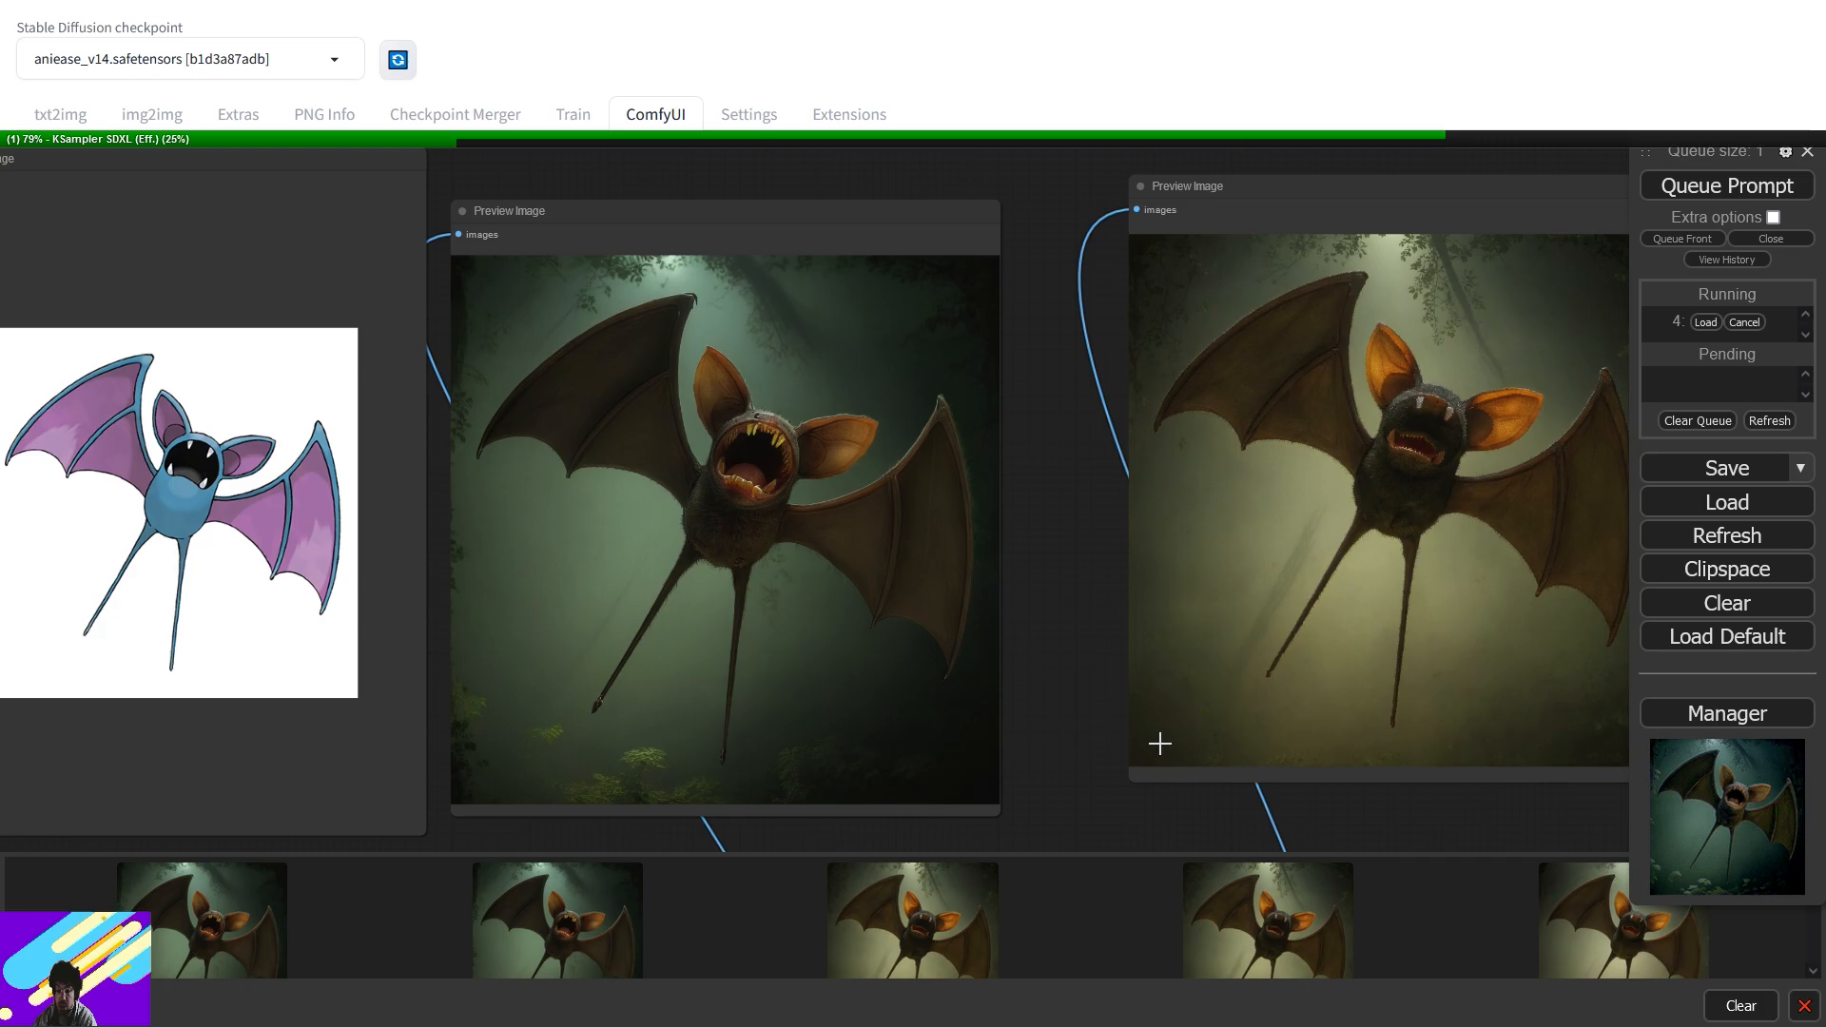
scroll(1159, 743, "down", 4)
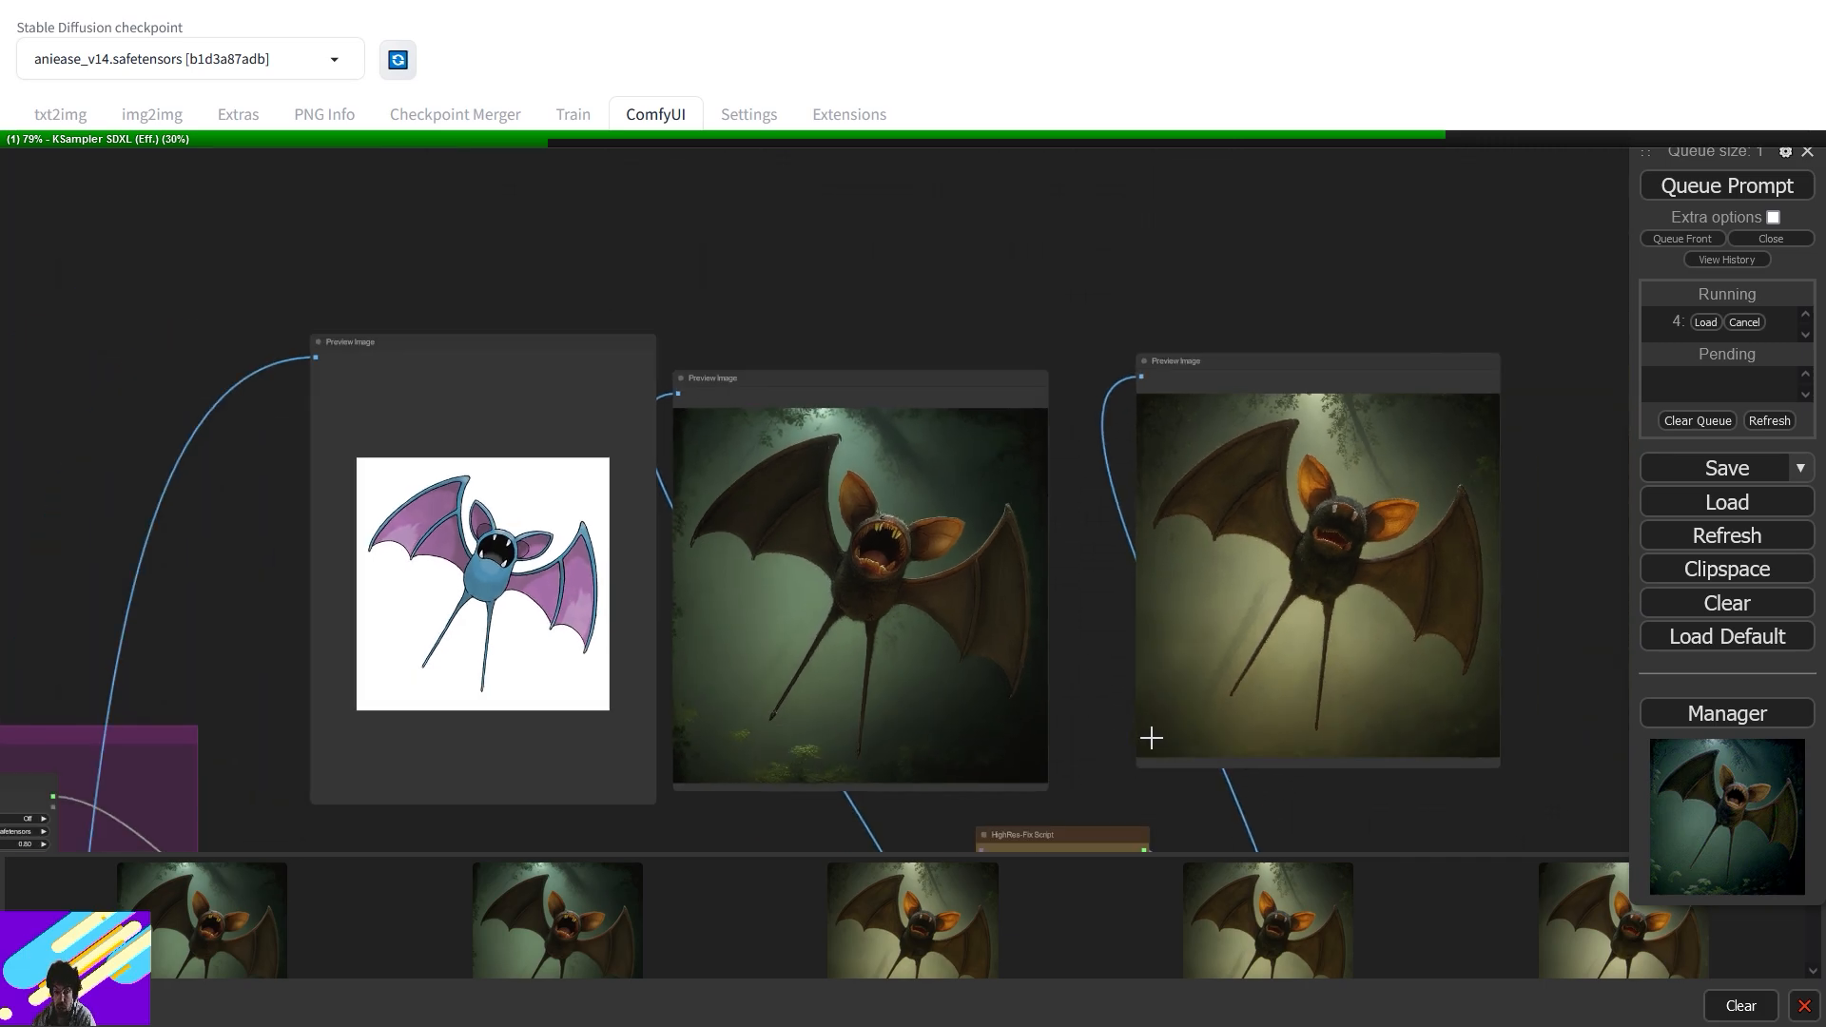
left_click_drag(869, 803, 962, 500)
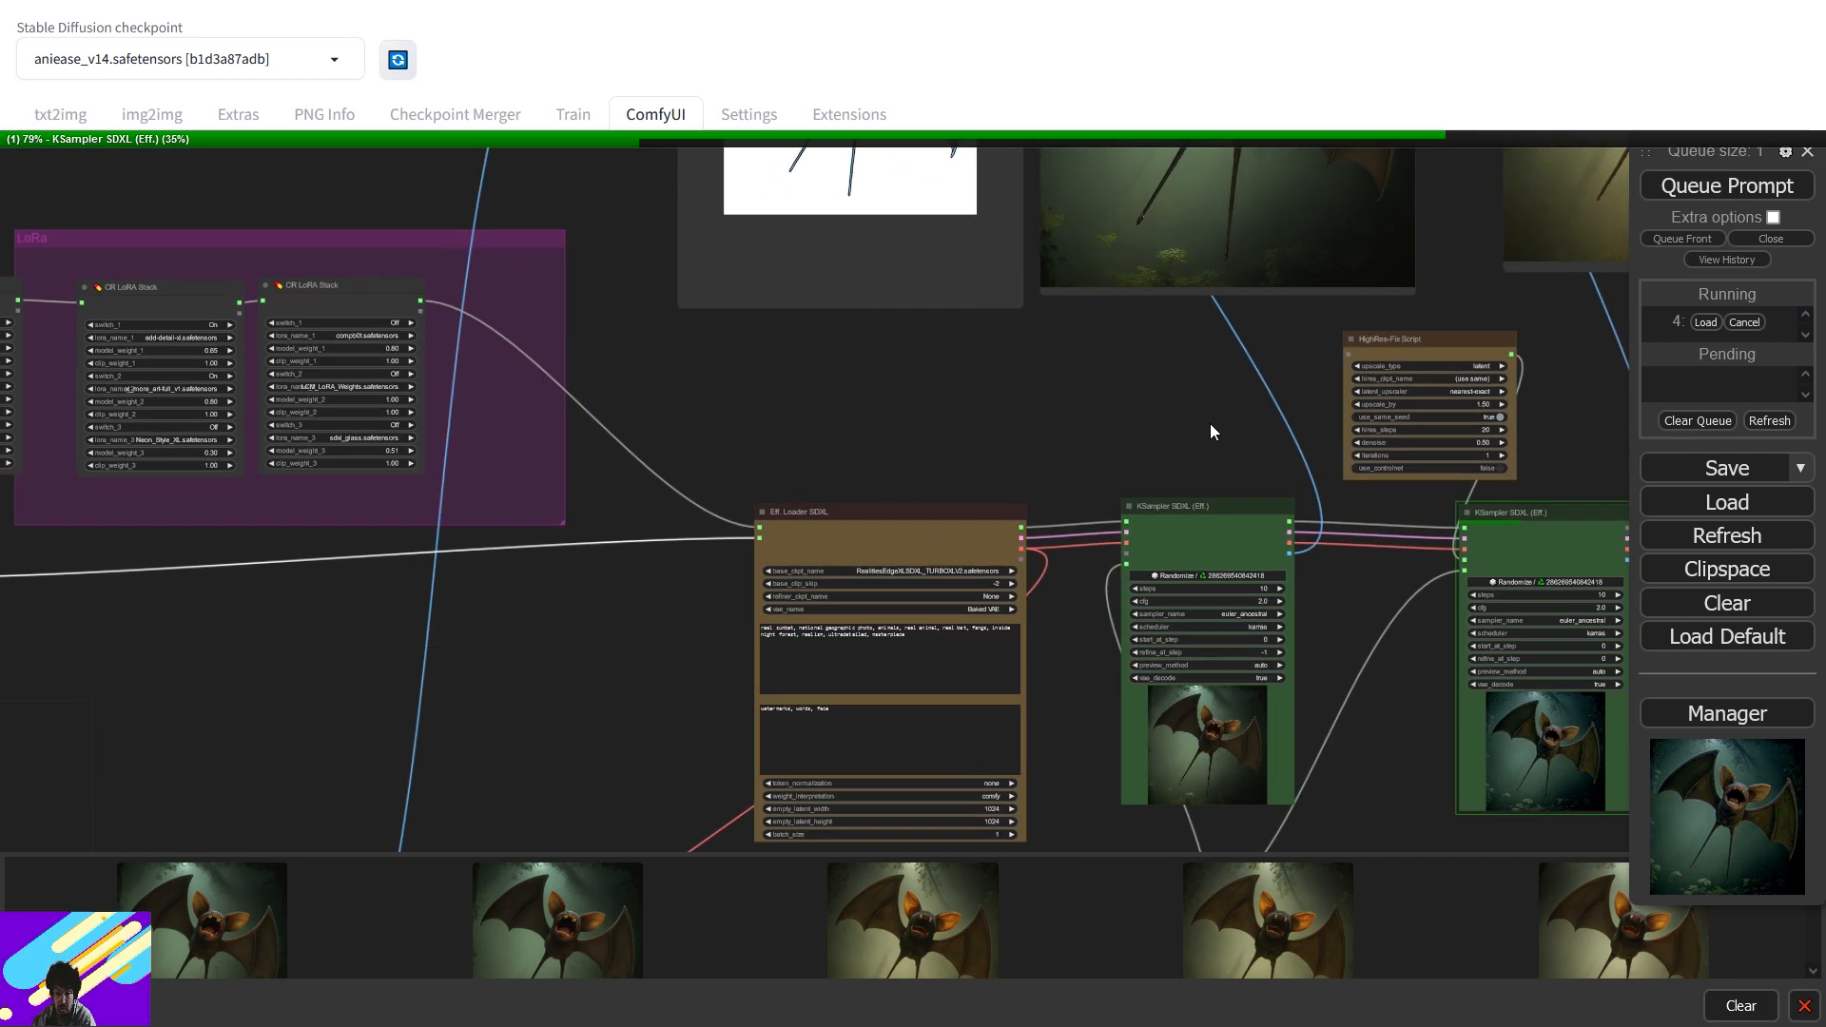
left_click_drag(1198, 434, 859, 412)
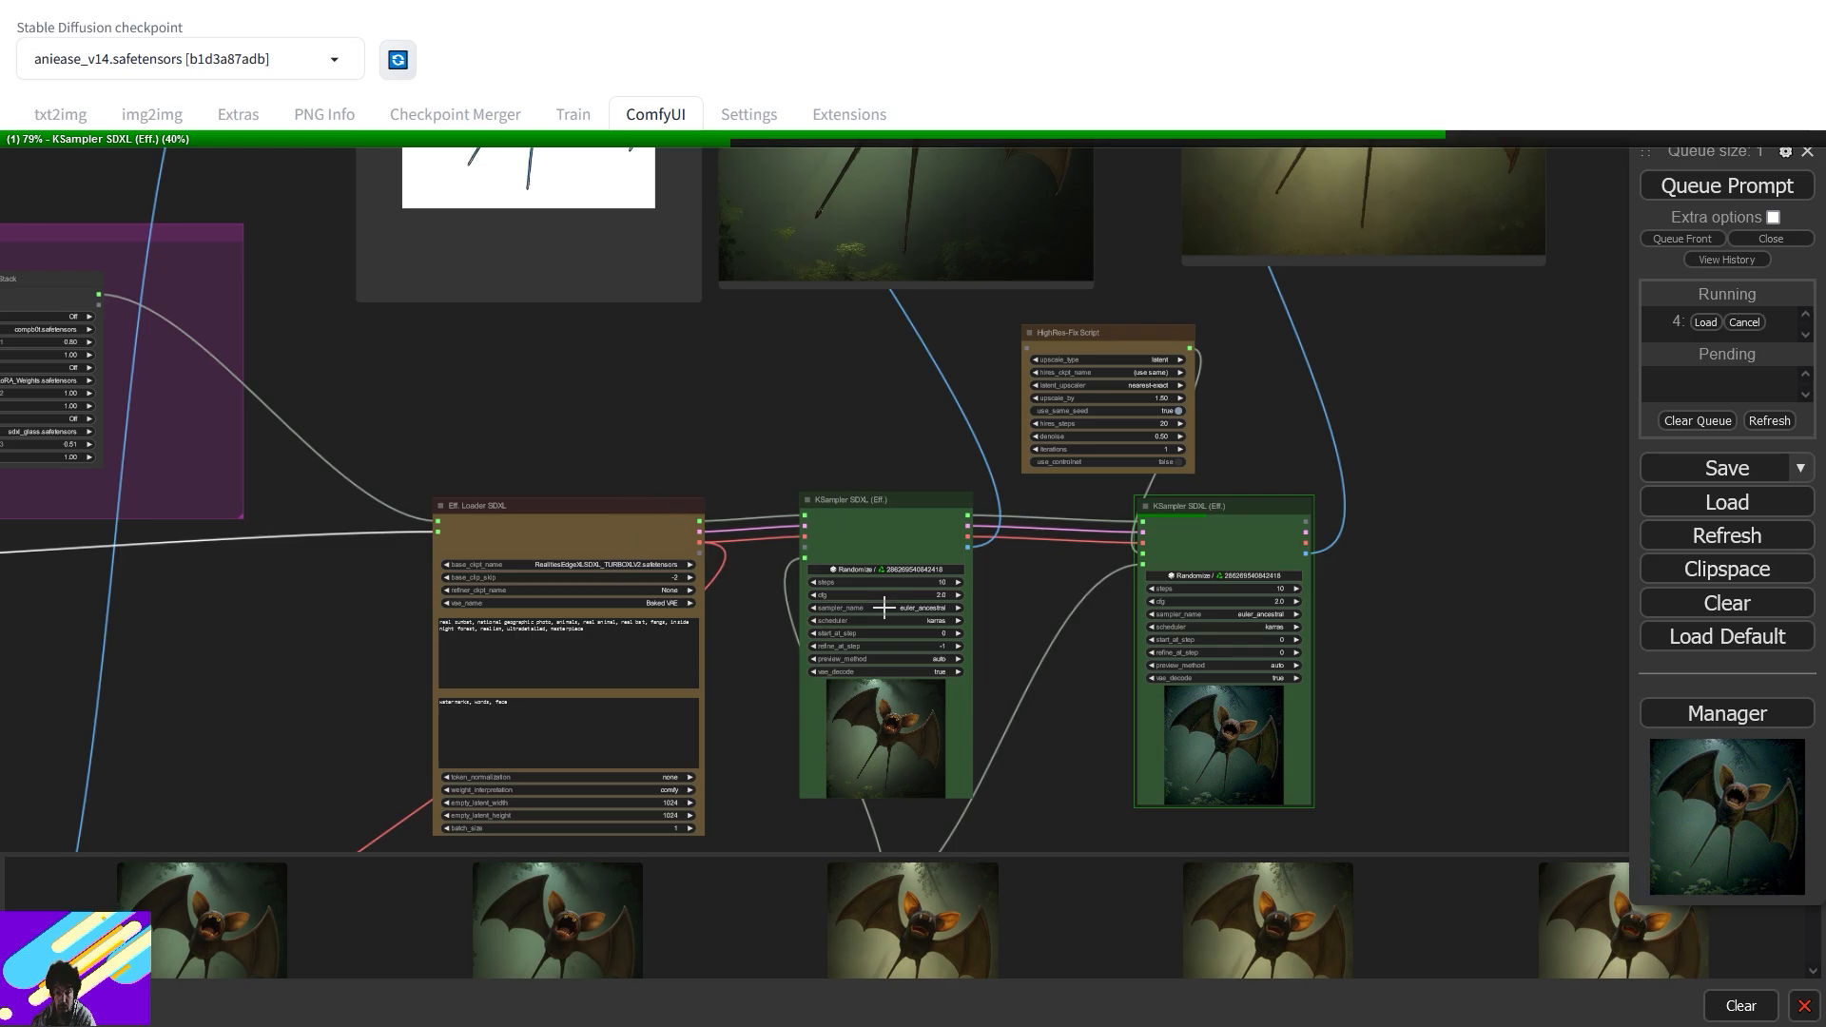
left_click_drag(1308, 344, 1219, 646)
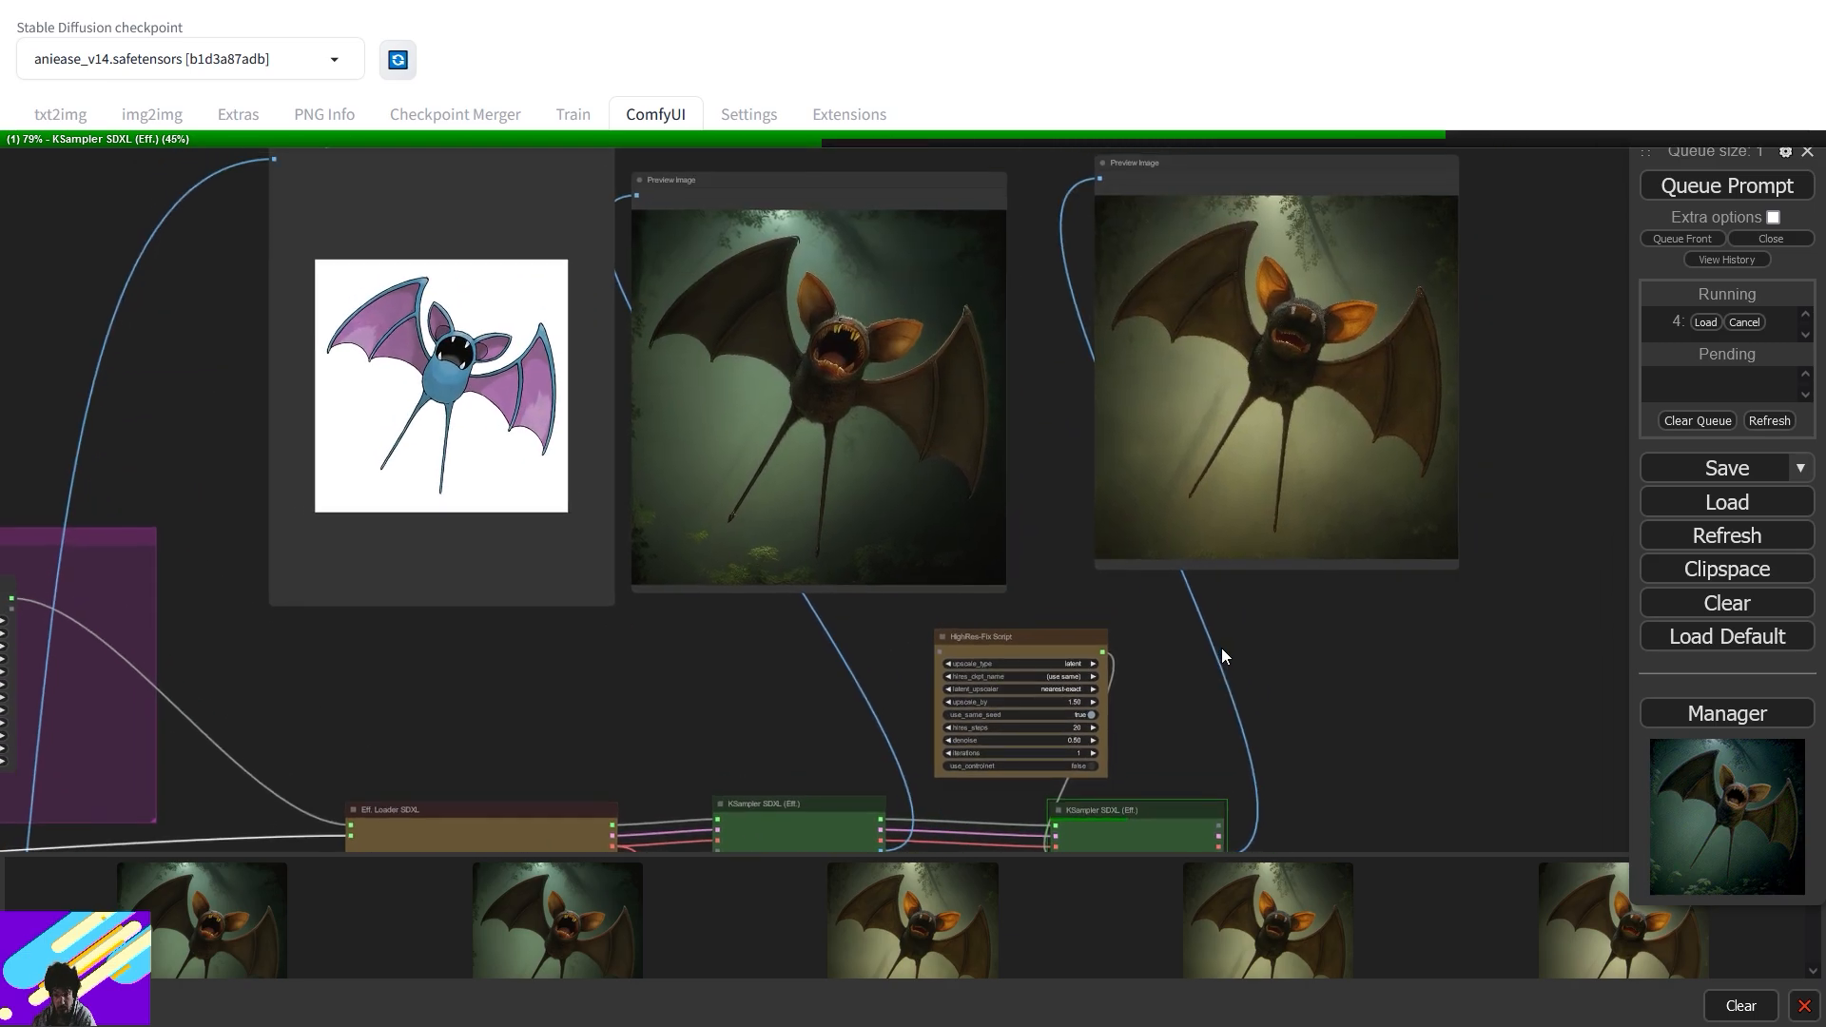
left_click_drag(1102, 641, 1210, 657)
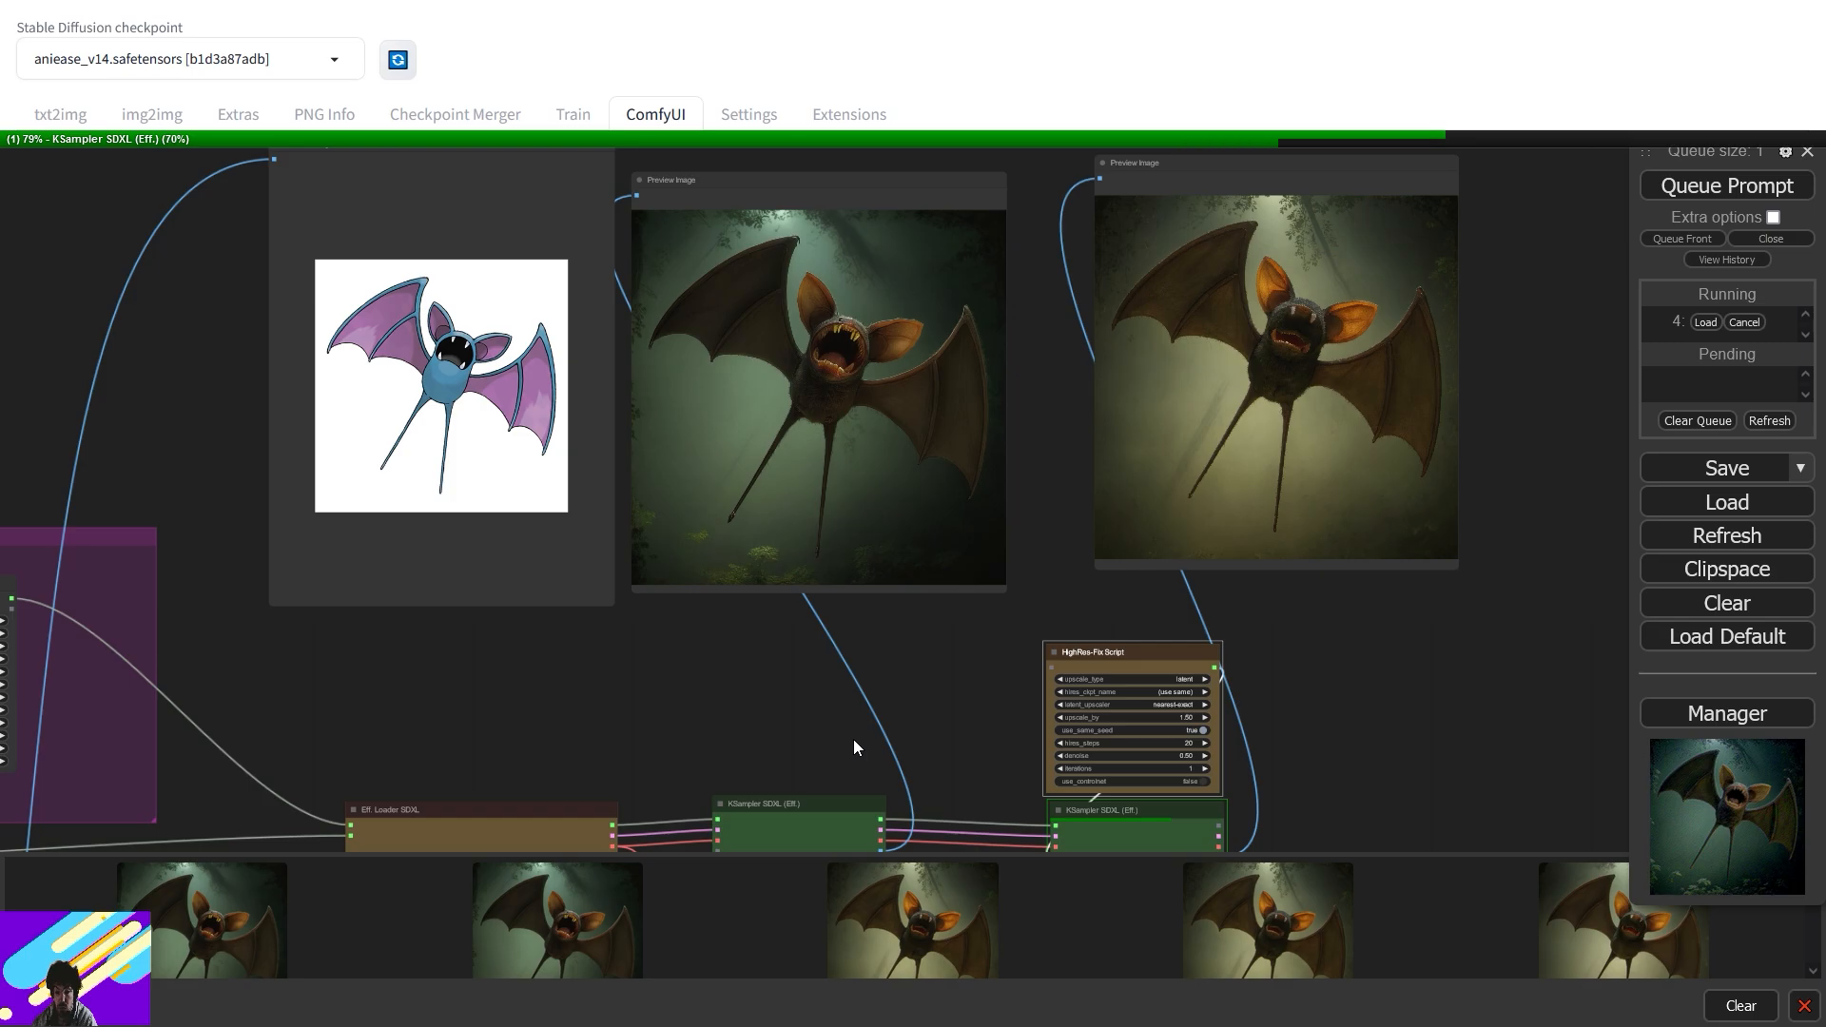
left_click_drag(508, 670, 1119, 484)
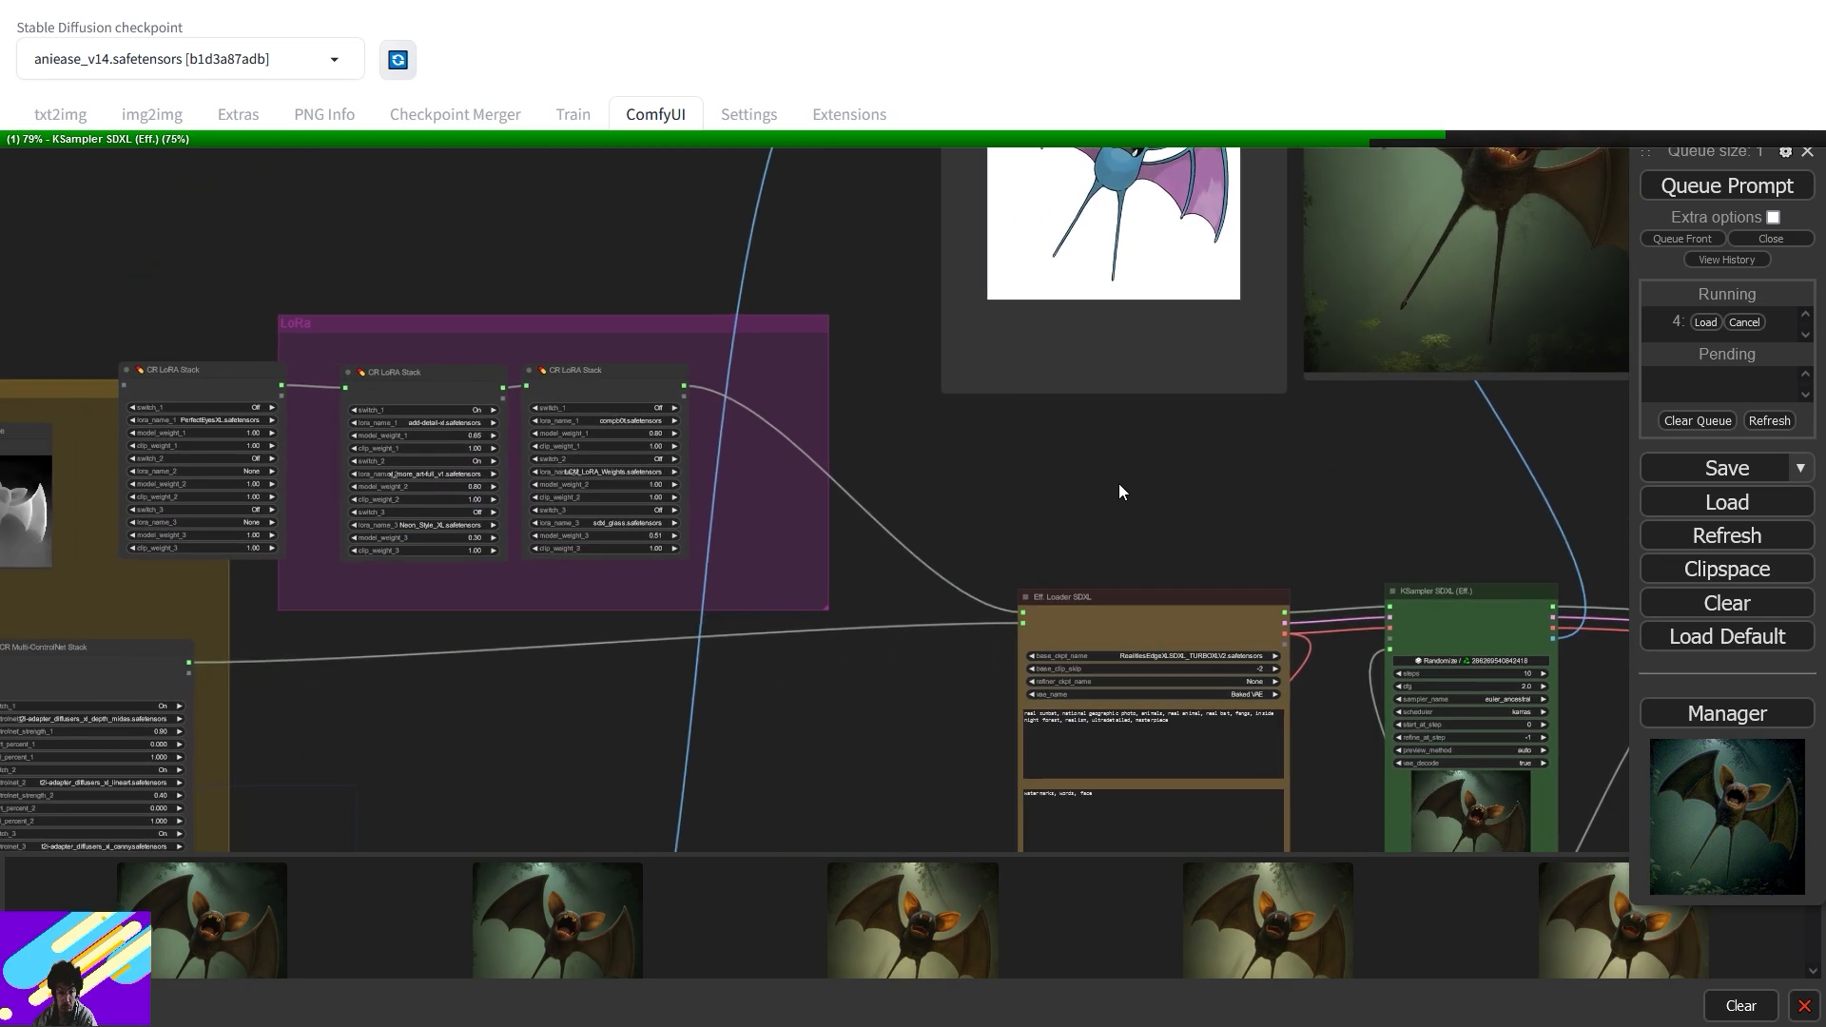
left_click_drag(270, 700, 1120, 479)
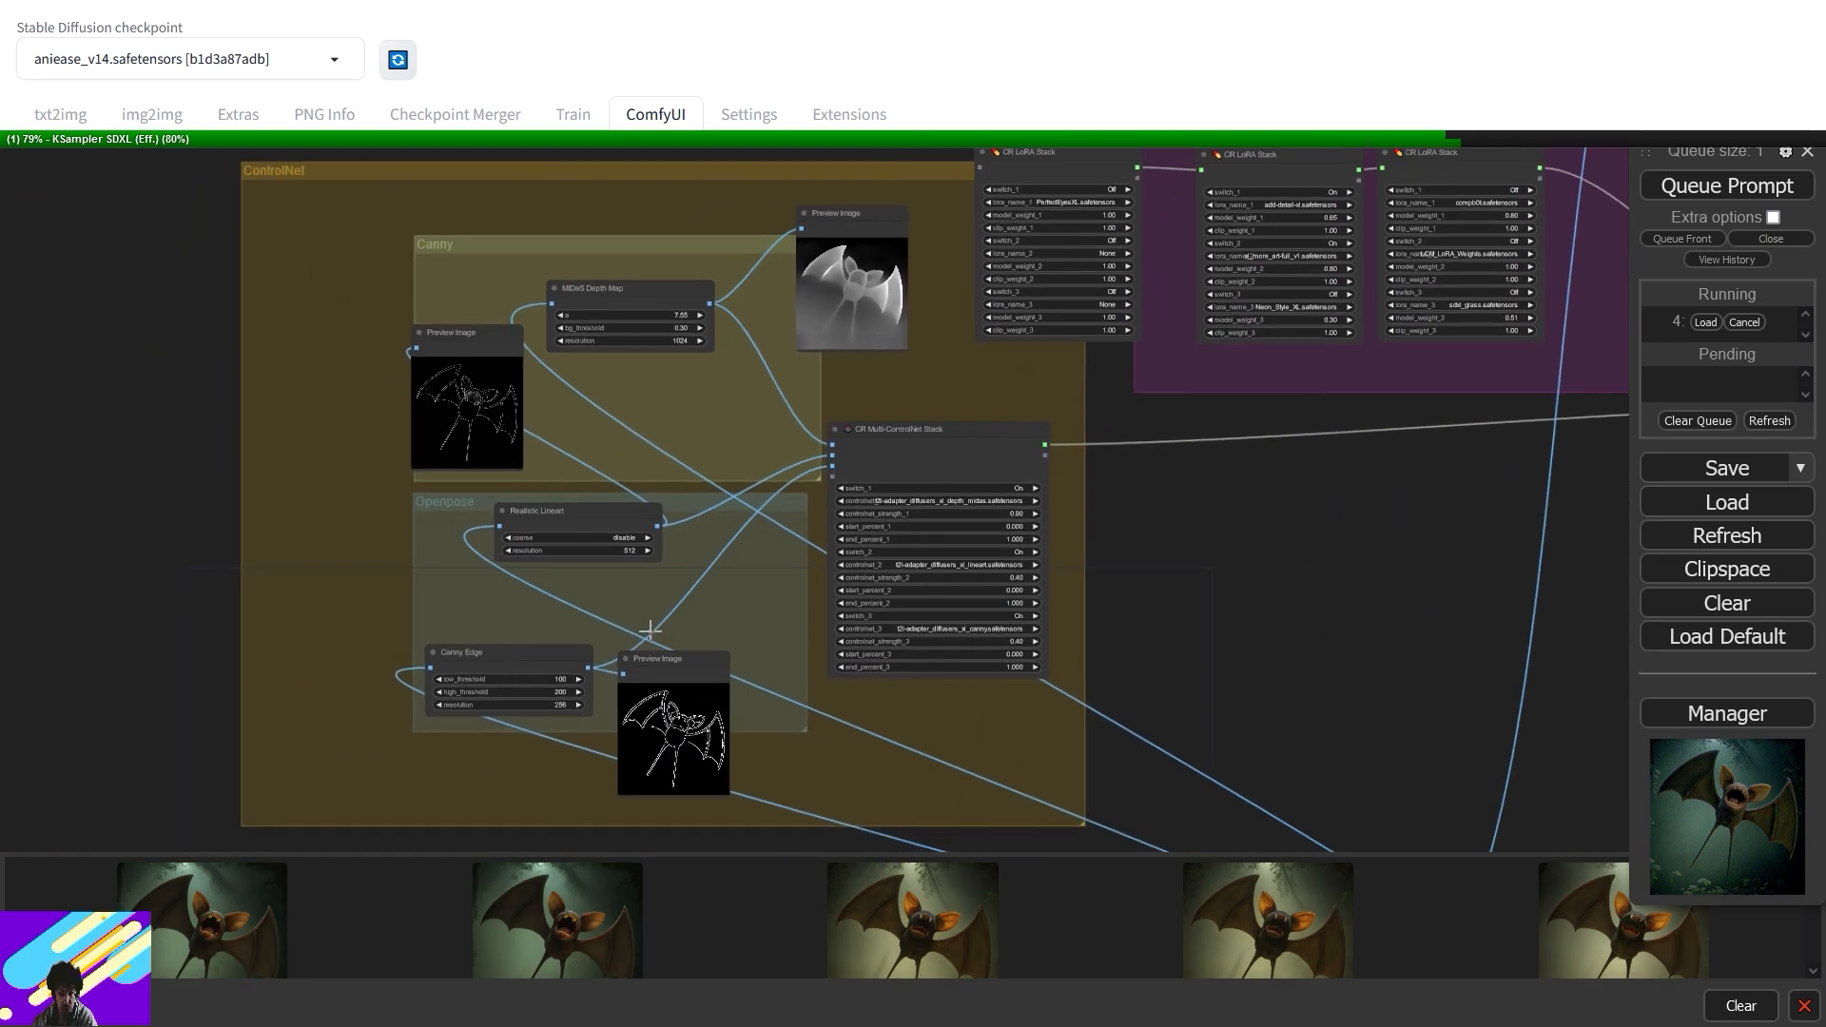
left_click_drag(1409, 451, 459, 629)
left_click_drag(1200, 397, 754, 738)
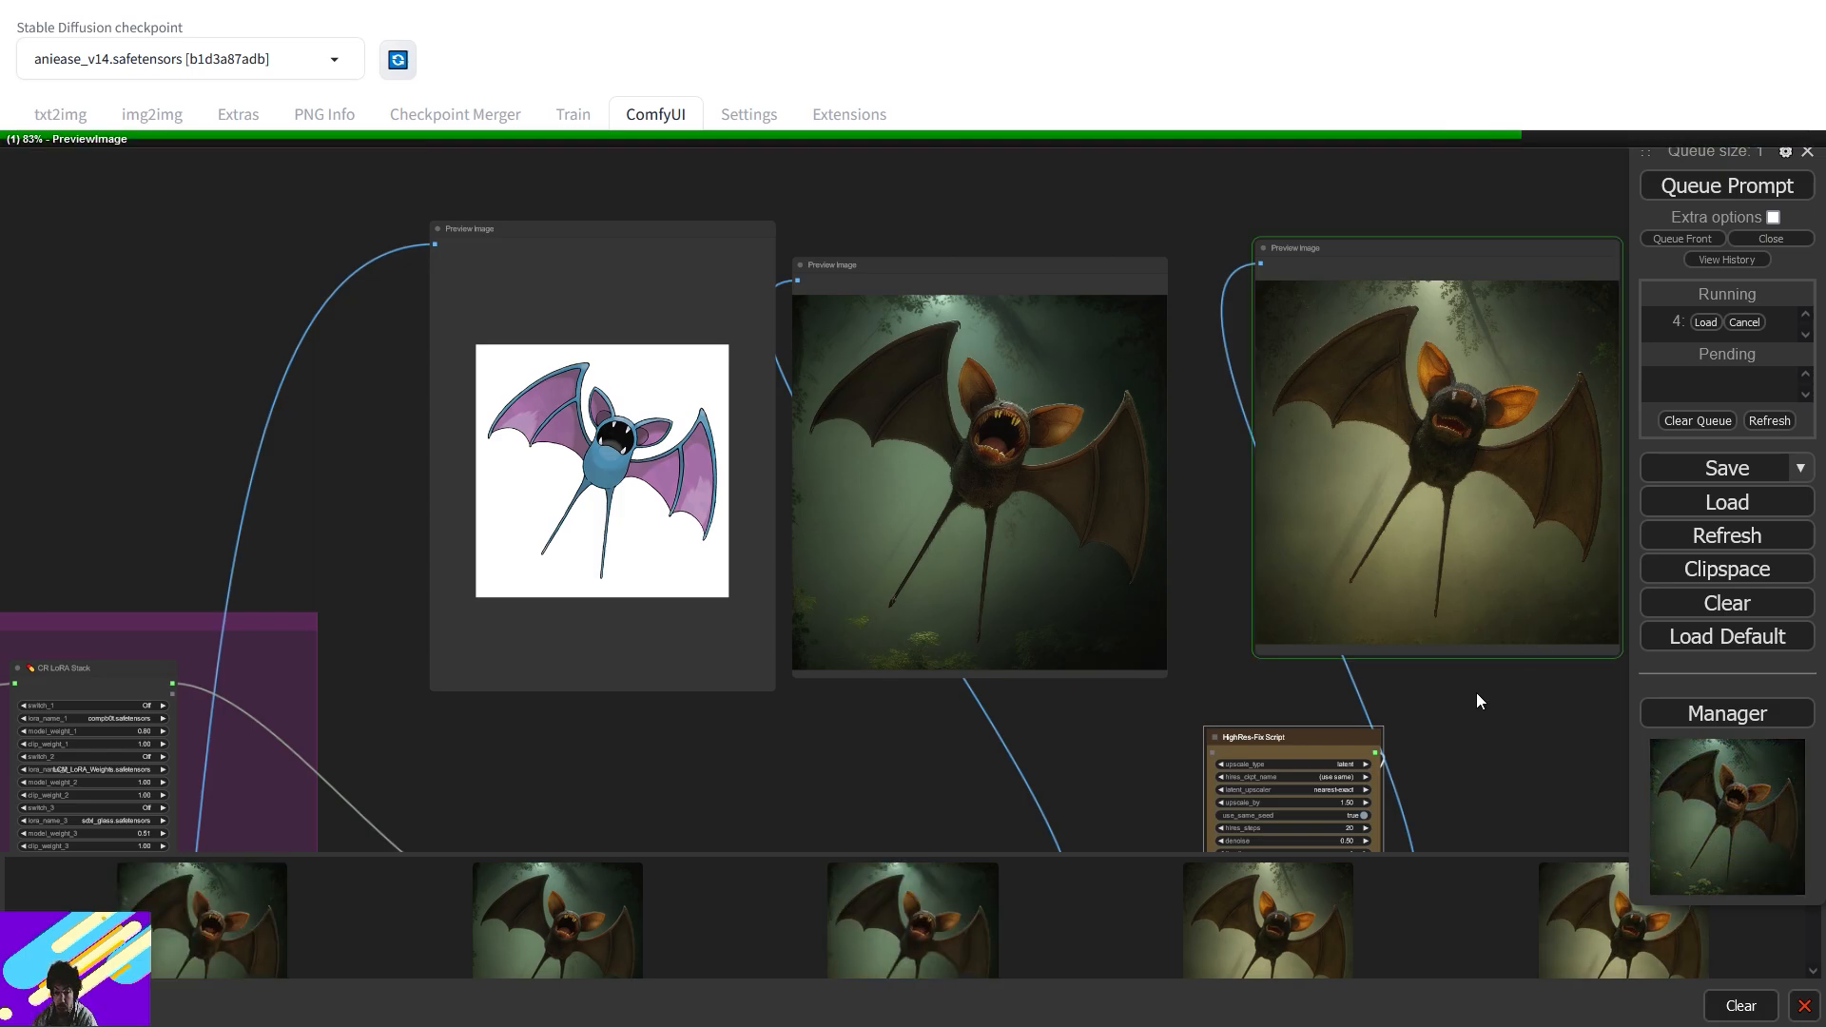
- Zoom in on the FromImage group's Load Image and Image Resize nodes
scroll(1072, 624, "up", 8)
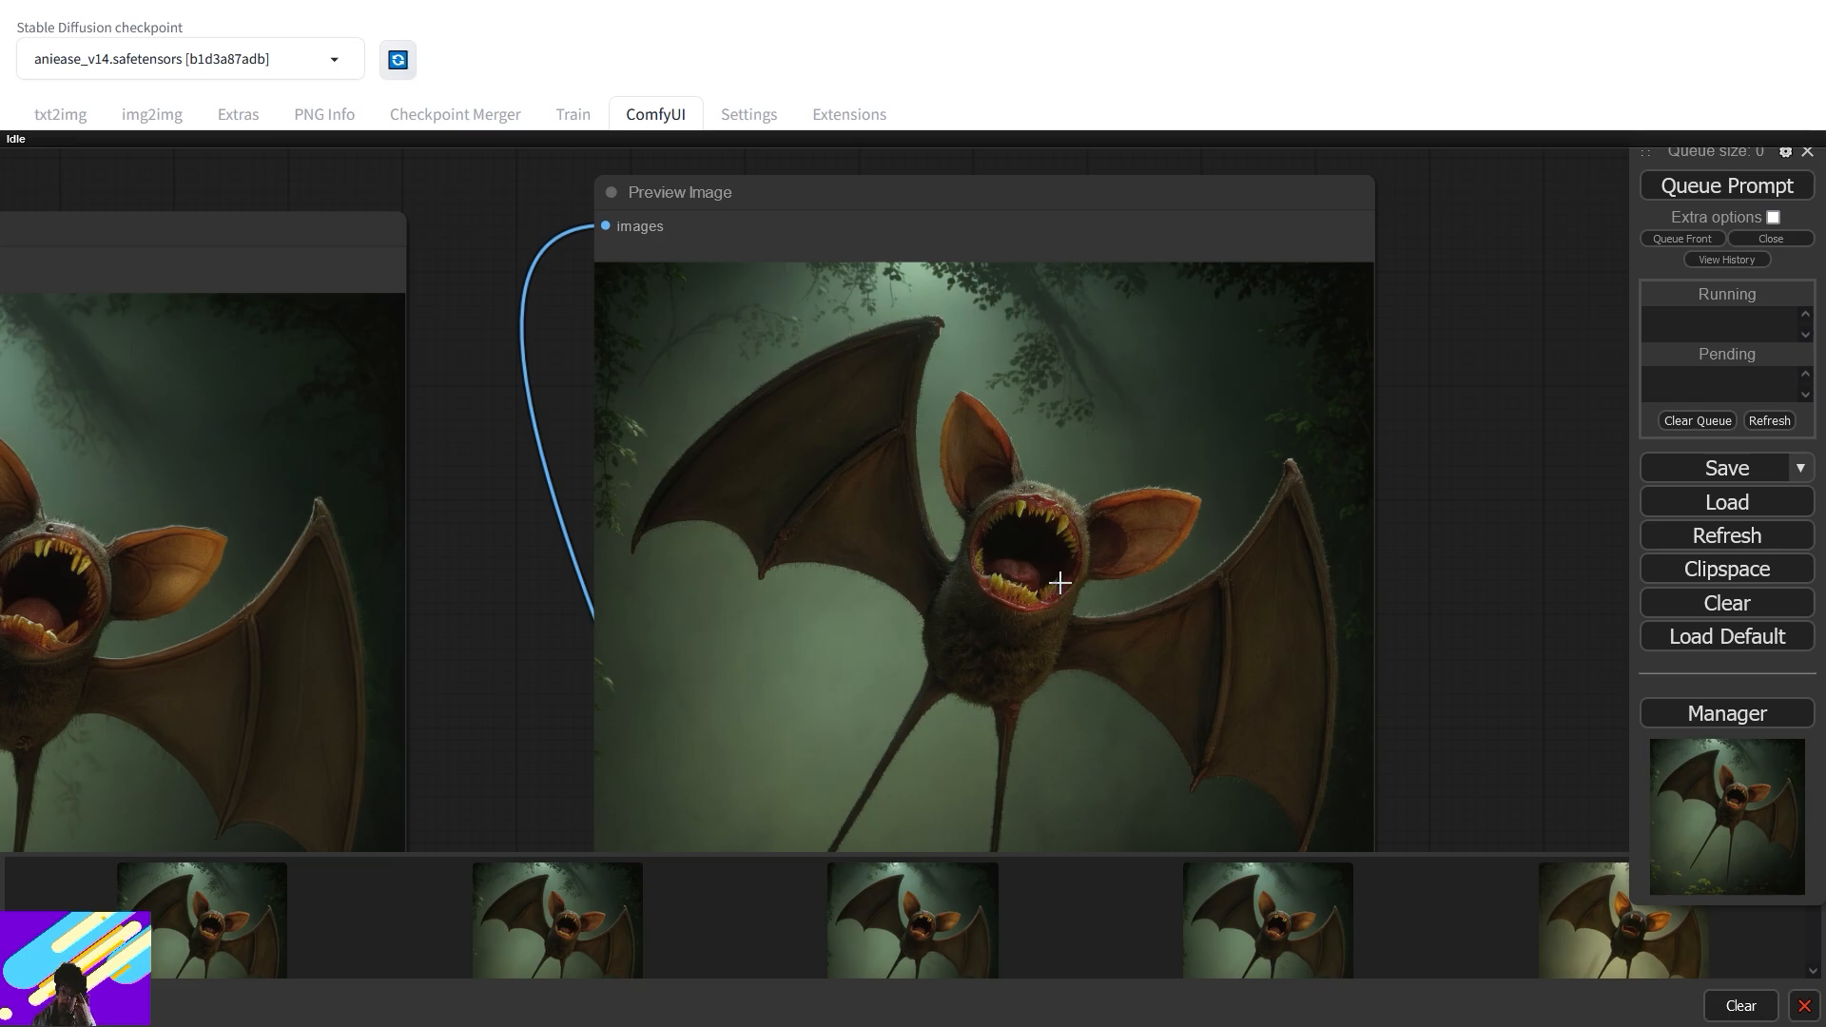
left_click_drag(608, 664, 1516, 432)
scroll(1277, 485, "down", 4)
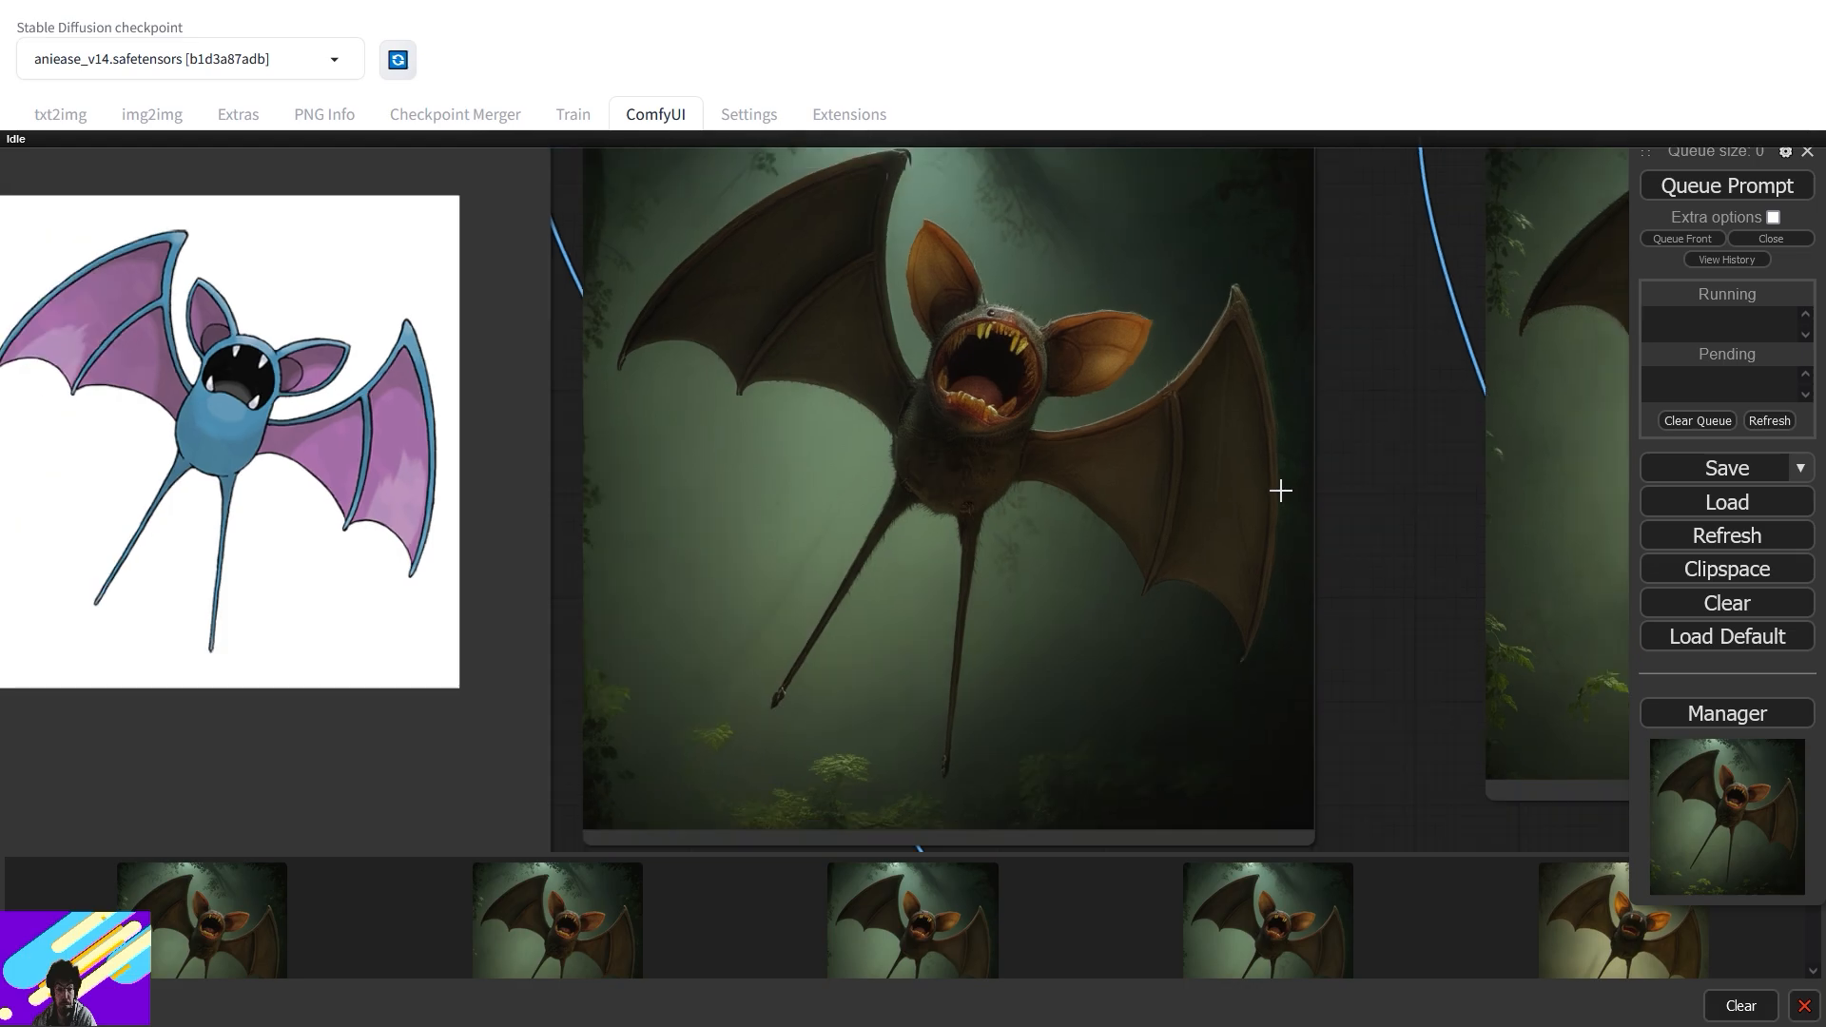
scroll(1273, 483, "down", 12)
left_click_drag(1129, 626, 1304, 377)
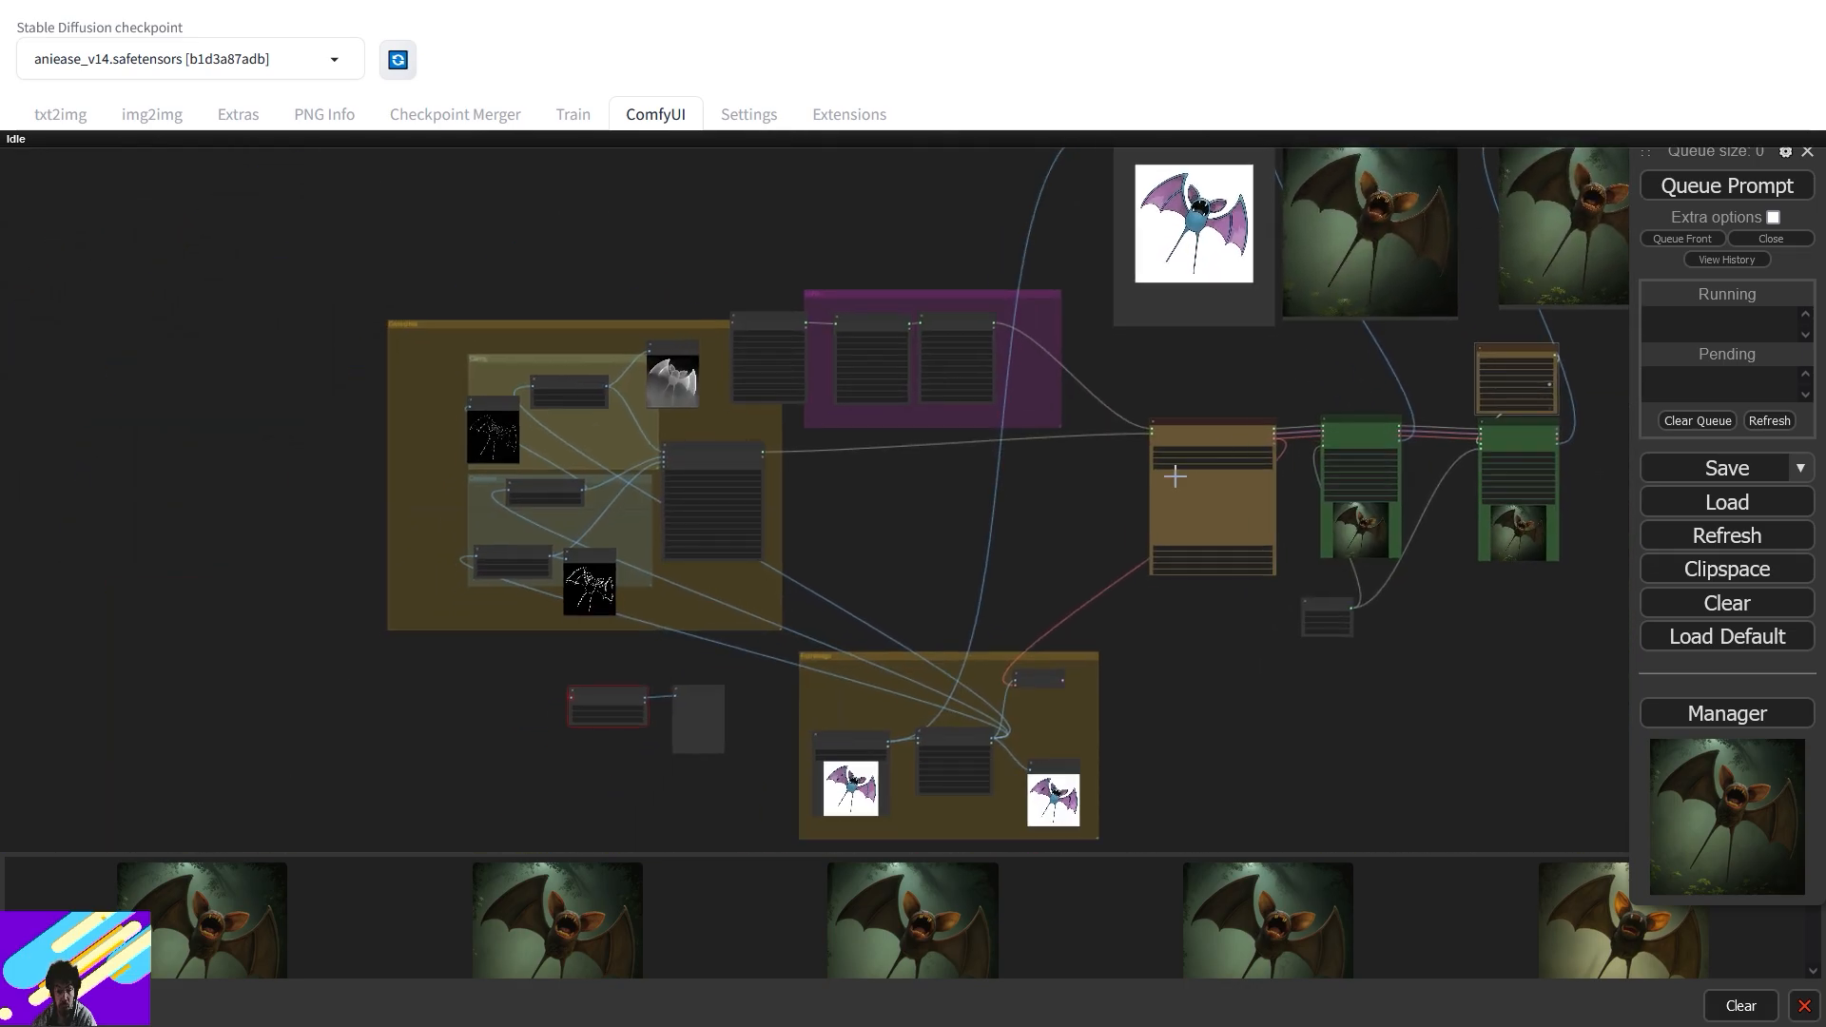
scroll(1140, 487, "up", 6)
left_click_drag(1079, 691, 1186, 448)
scroll(1186, 448, "up", 5)
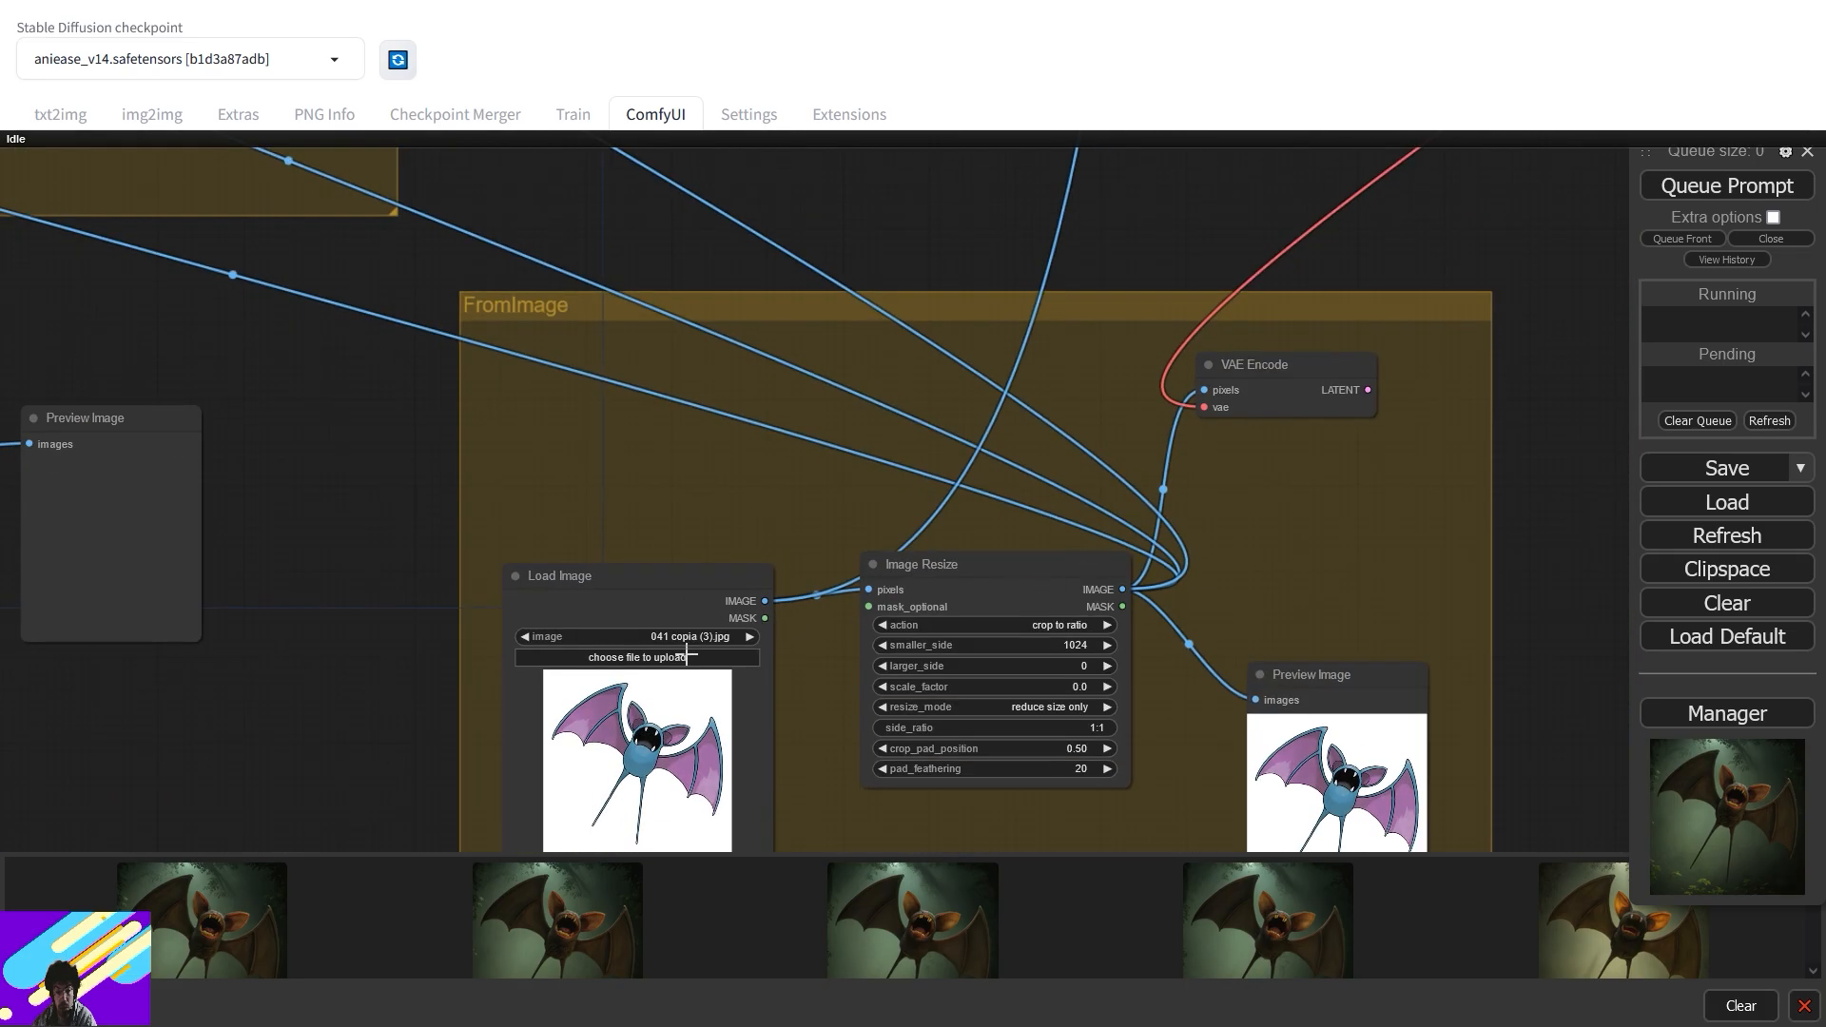
- Load the cartoon Pikachu jpg from Downloads into the Load Image node
left_click(637, 658)
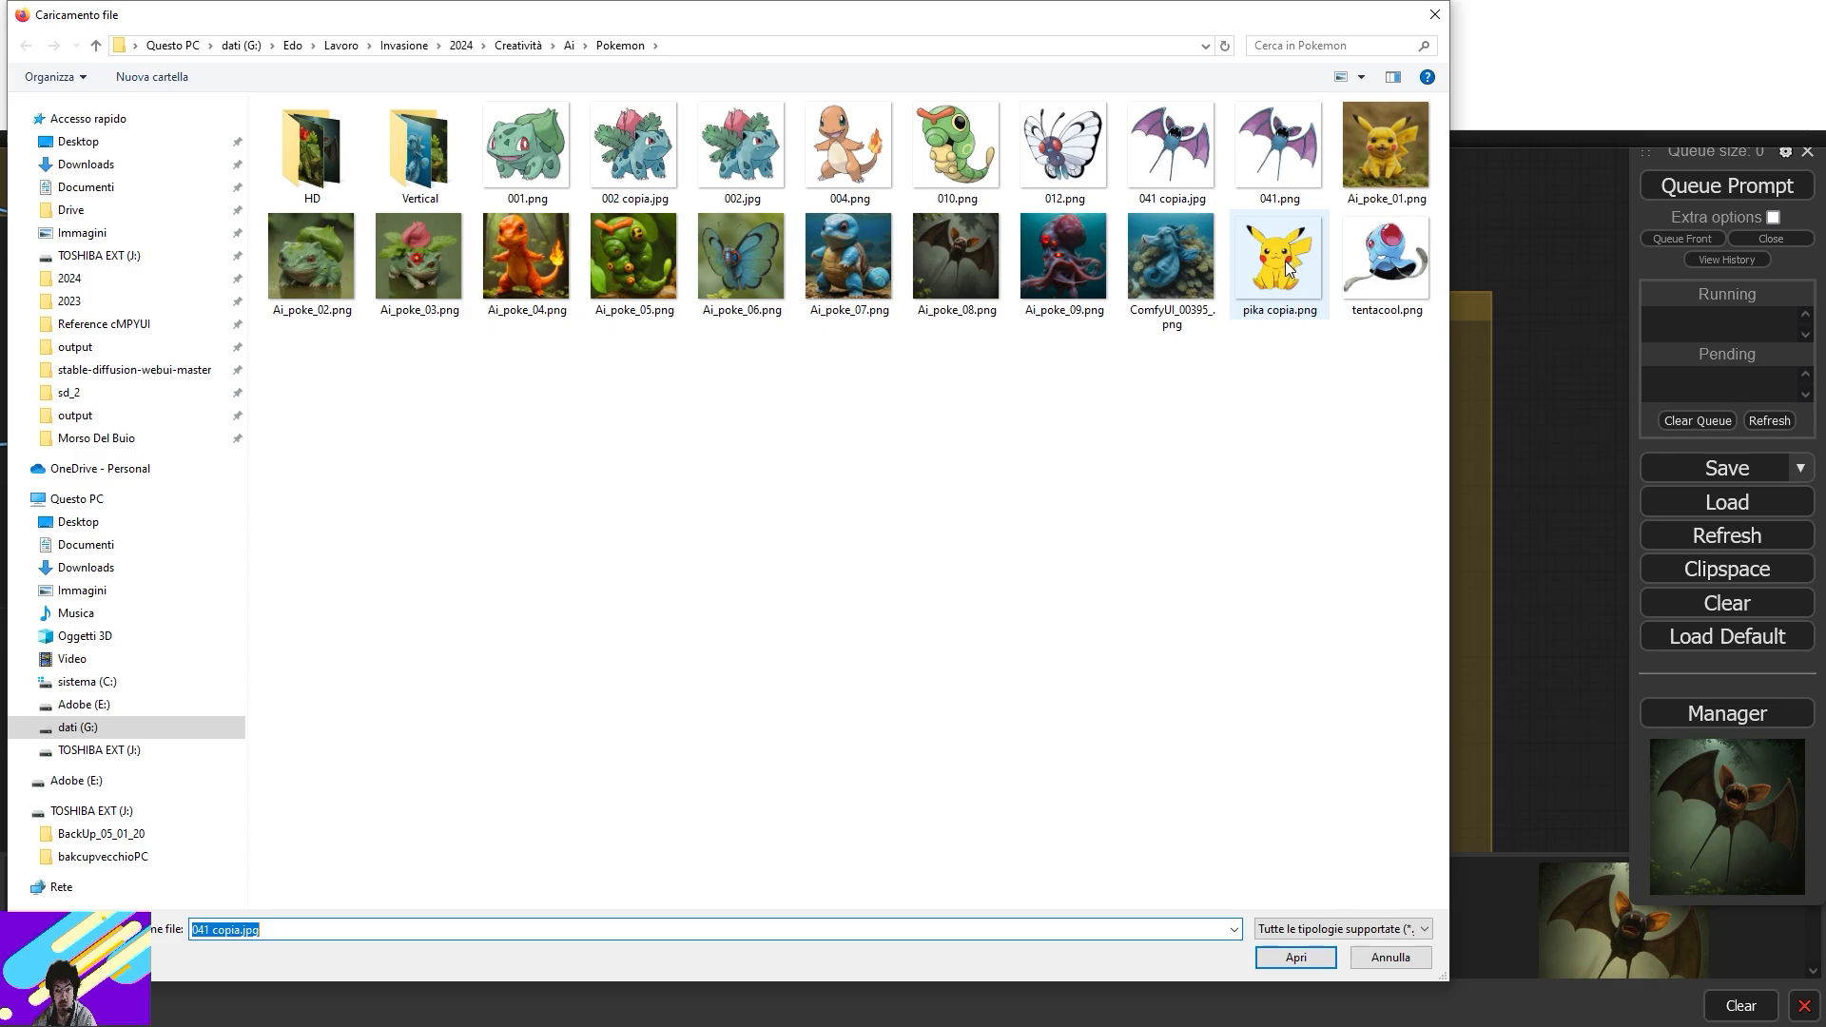
left_click(92, 167)
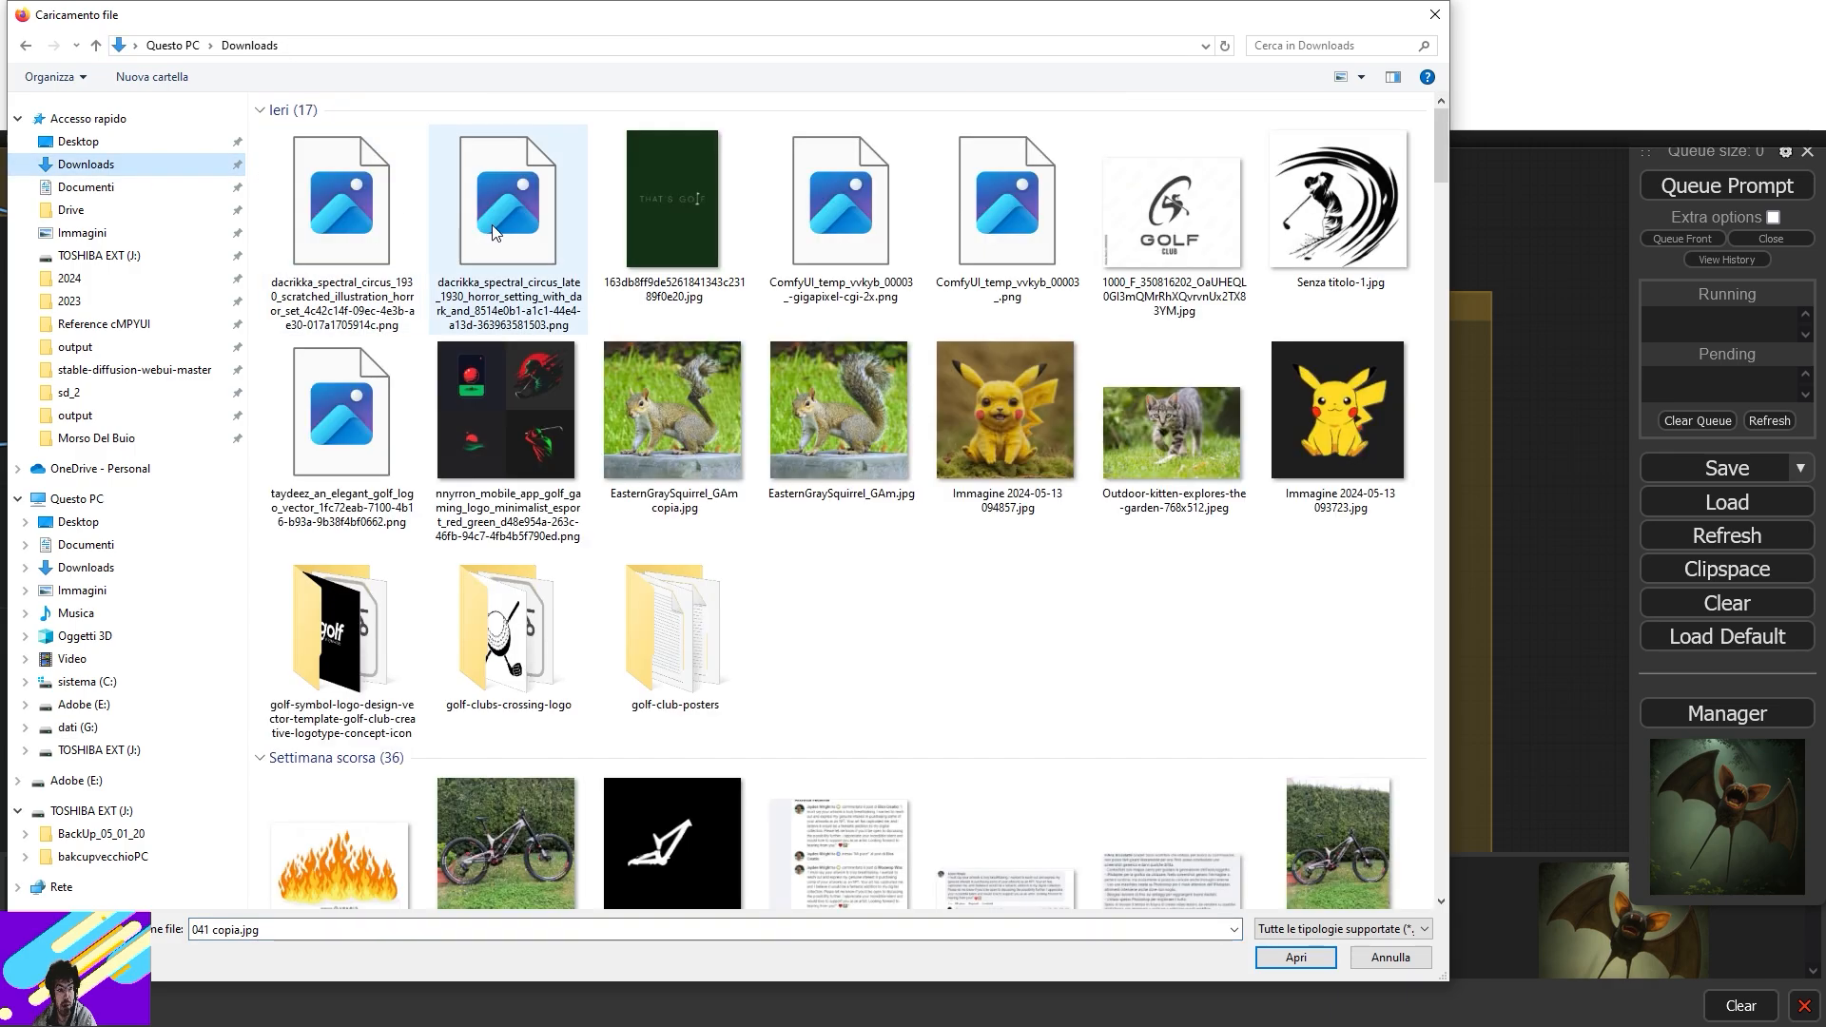
double_click(1047, 438)
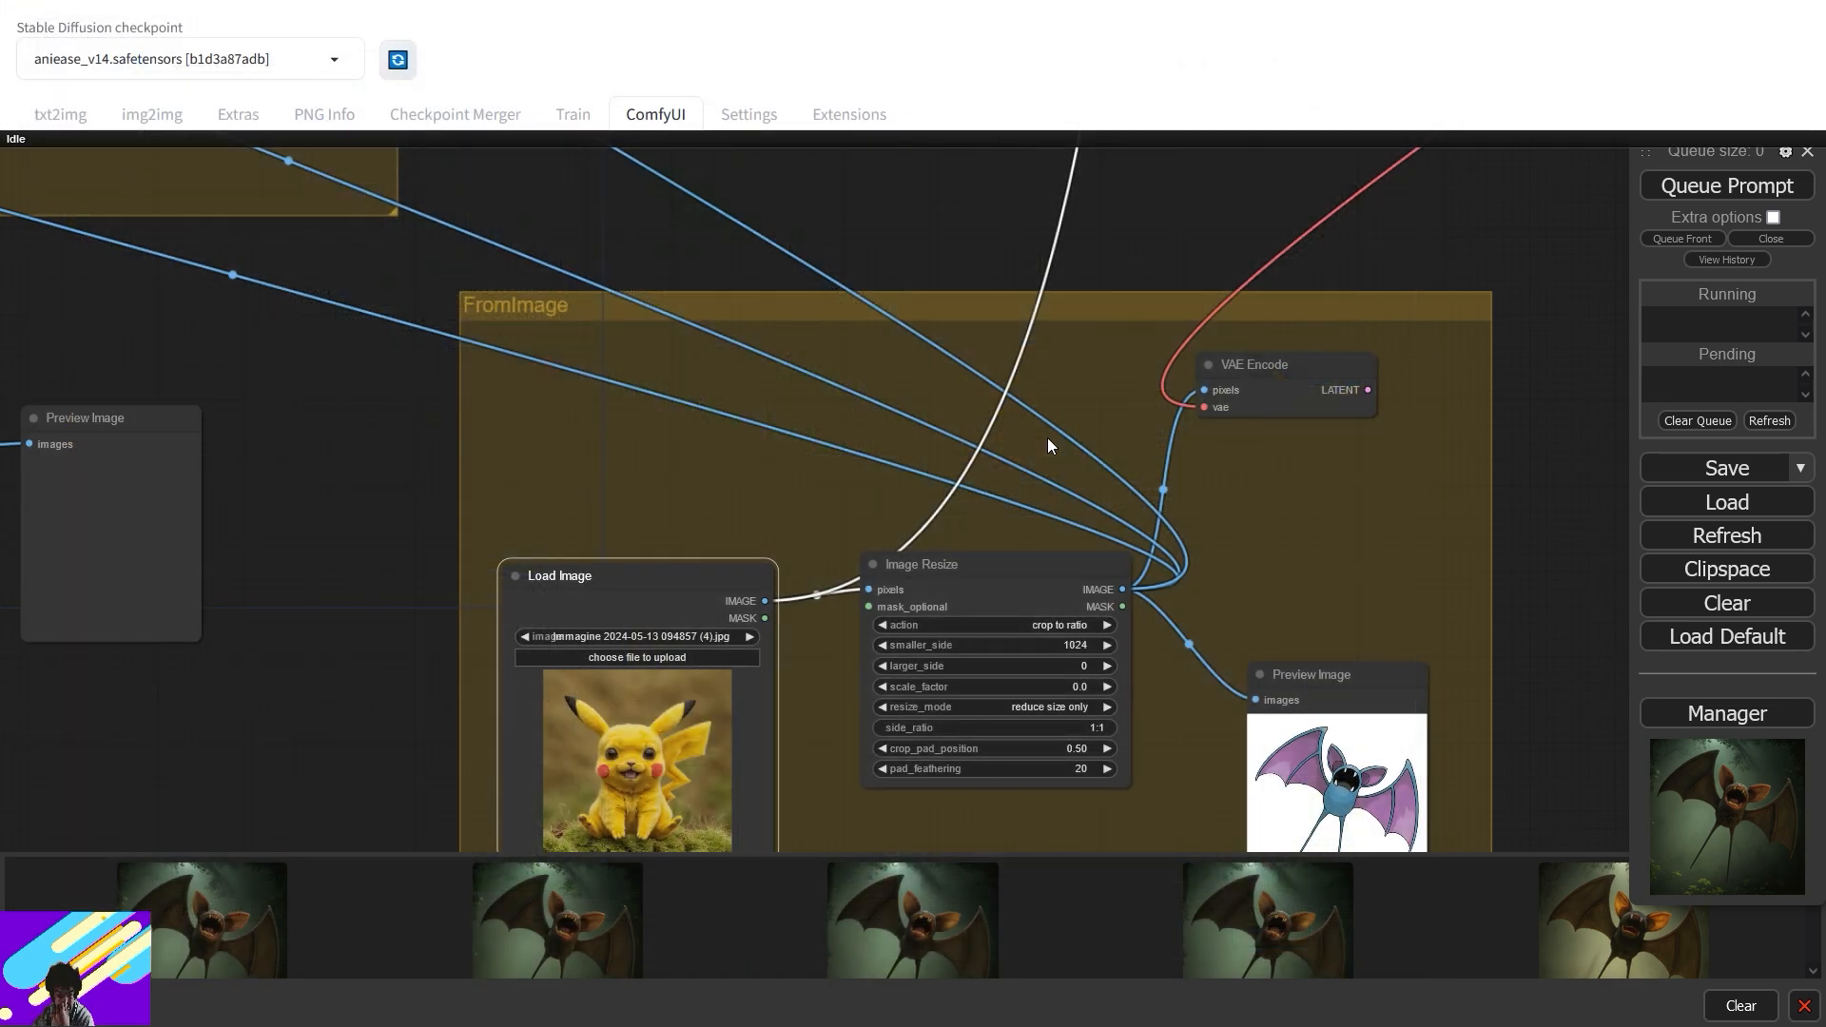
left_click(660, 654)
double_click(1310, 365)
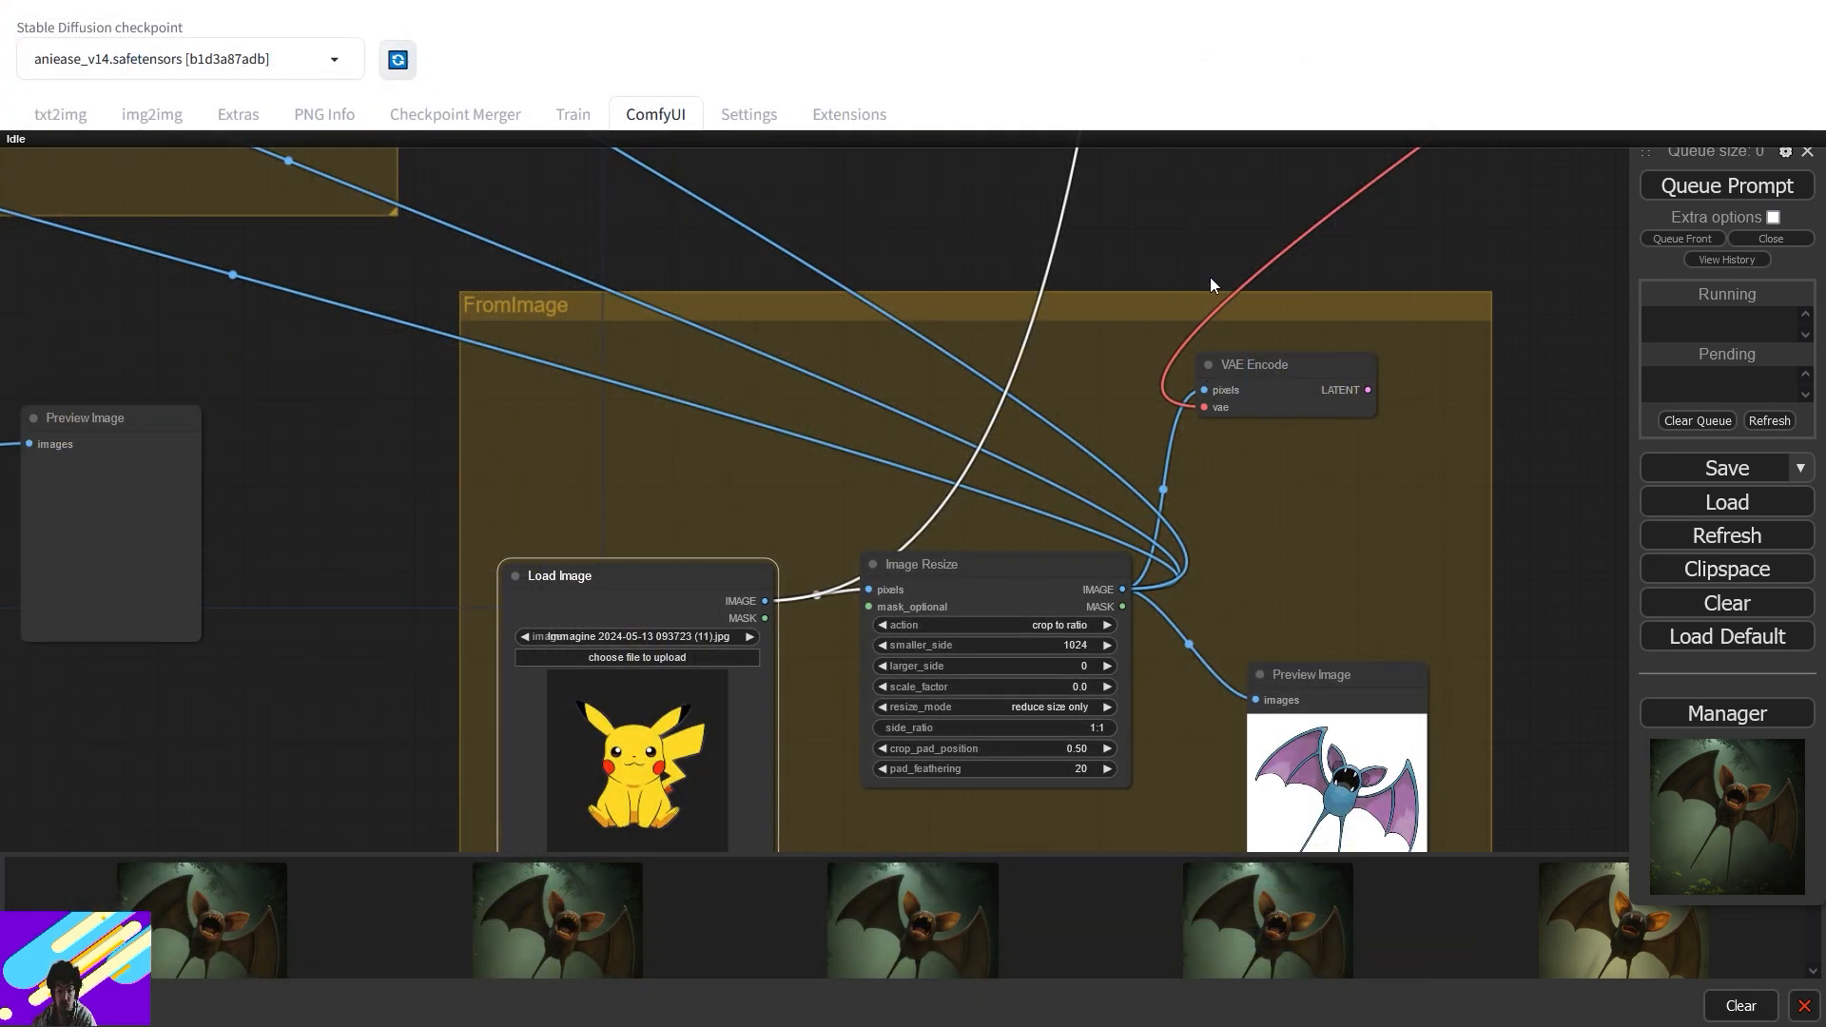
- Replace the Pokémon name in the Eff. Loader SDXL positive prompt with 'pikachu'
left_click_drag(1171, 210, 635, 641)
left_click_drag(818, 276, 875, 570)
scroll(876, 459, "down", 6)
left_click_drag(453, 435, 250, 532)
scroll(1208, 426, "up", 5)
left_click(1219, 560)
double_click(1206, 545)
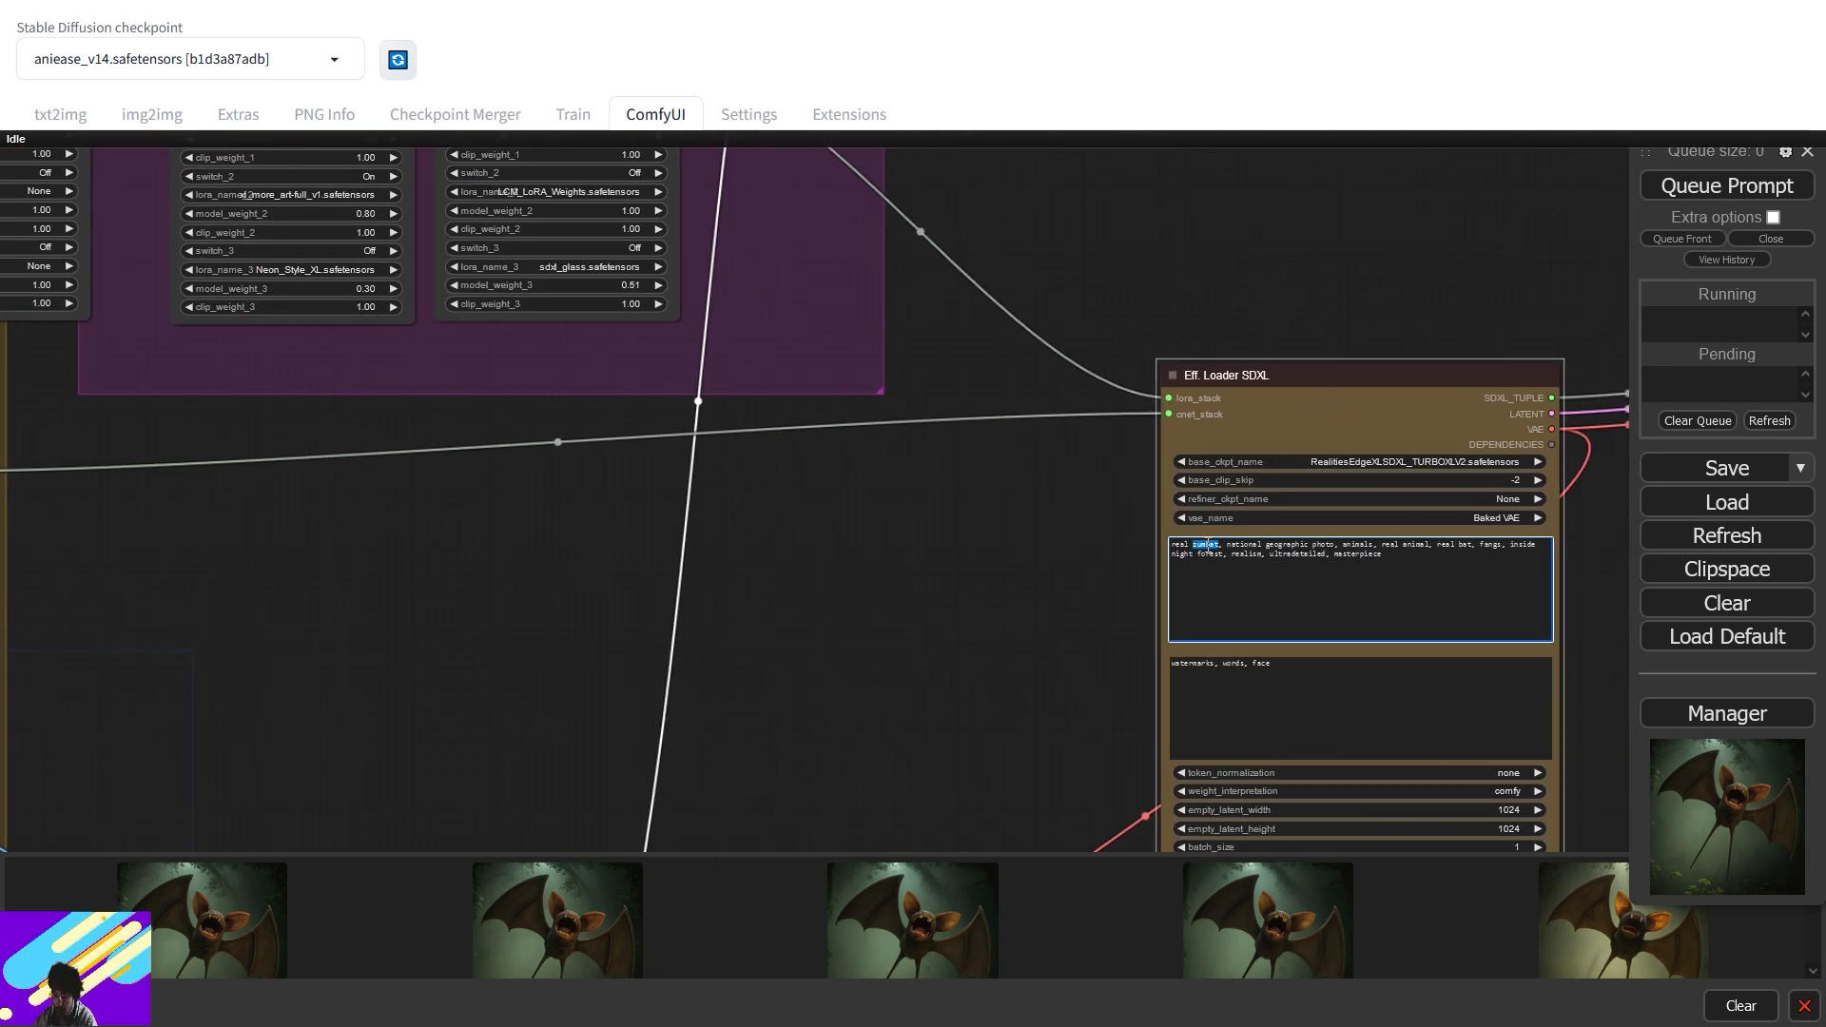
type("pikachu")
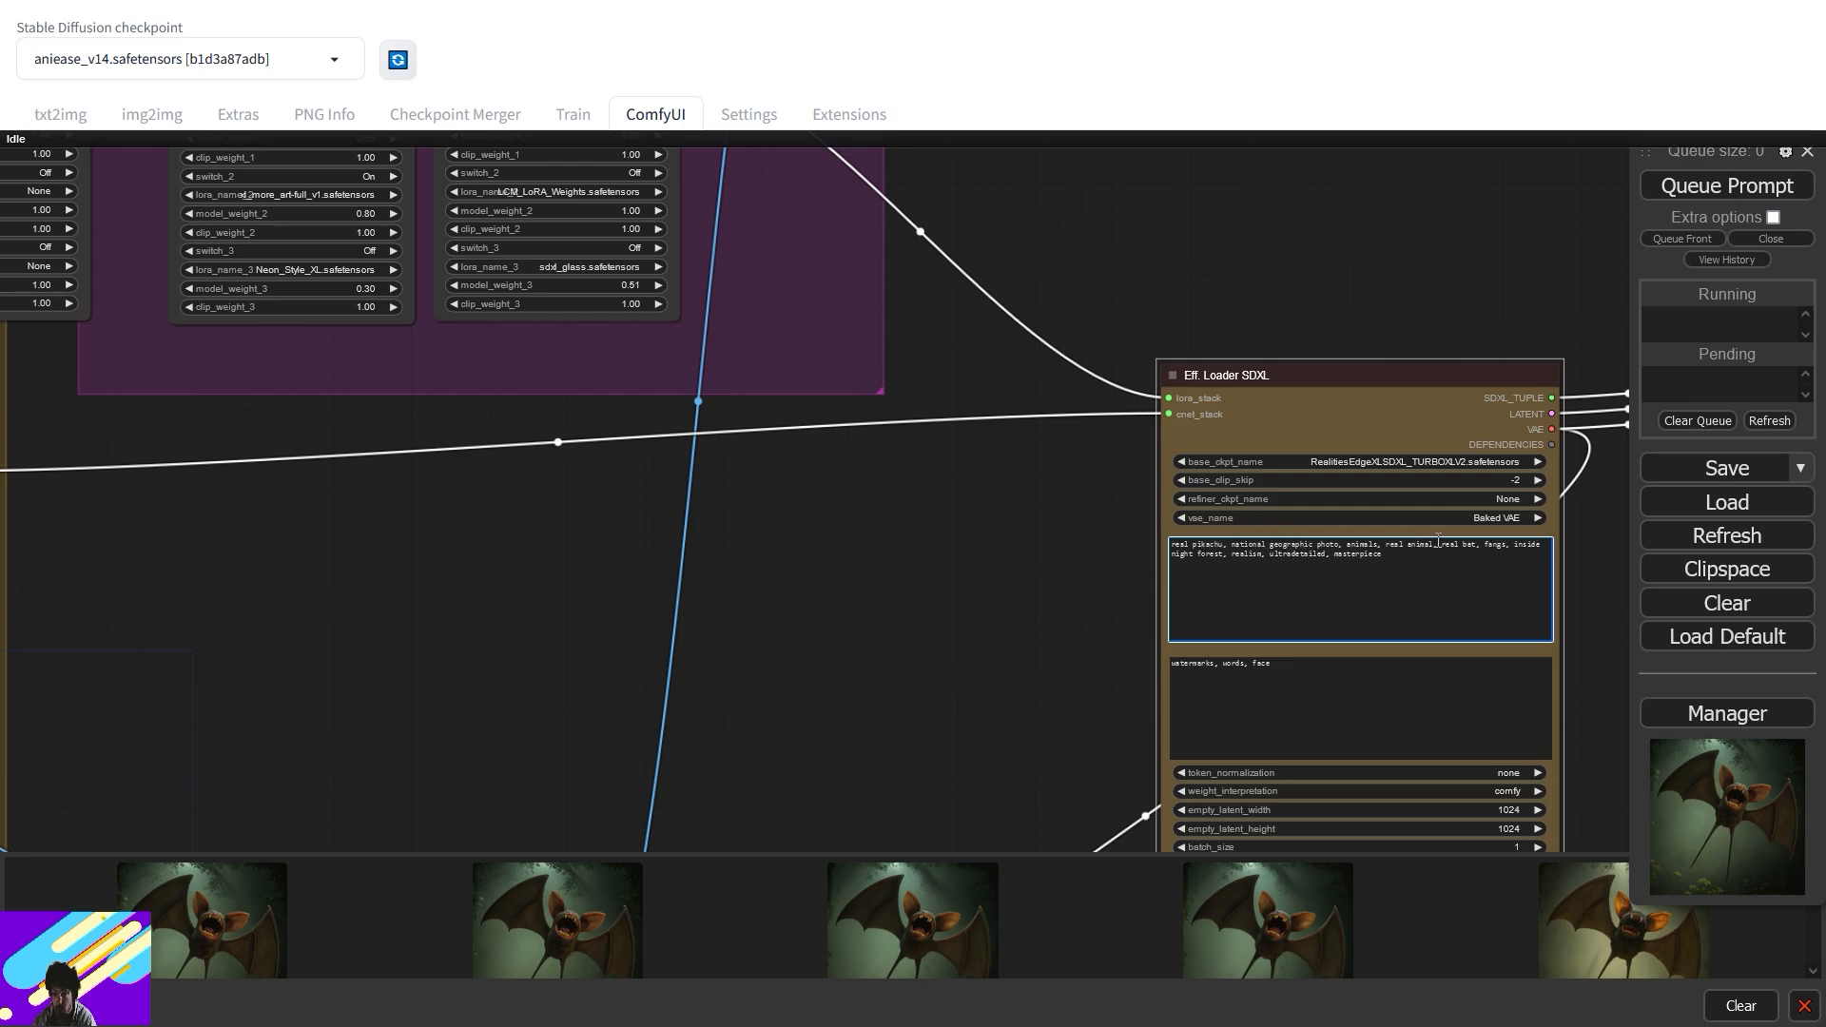
- Change 'bat' to 'fur', delete 'fangs', and change 'night' to 'lush' in the prompt
left_click(1465, 536)
double_click(1467, 545)
type("fur")
double_click(1498, 543)
key("BackSpace")
key("BackSpace")
key("BackSpace")
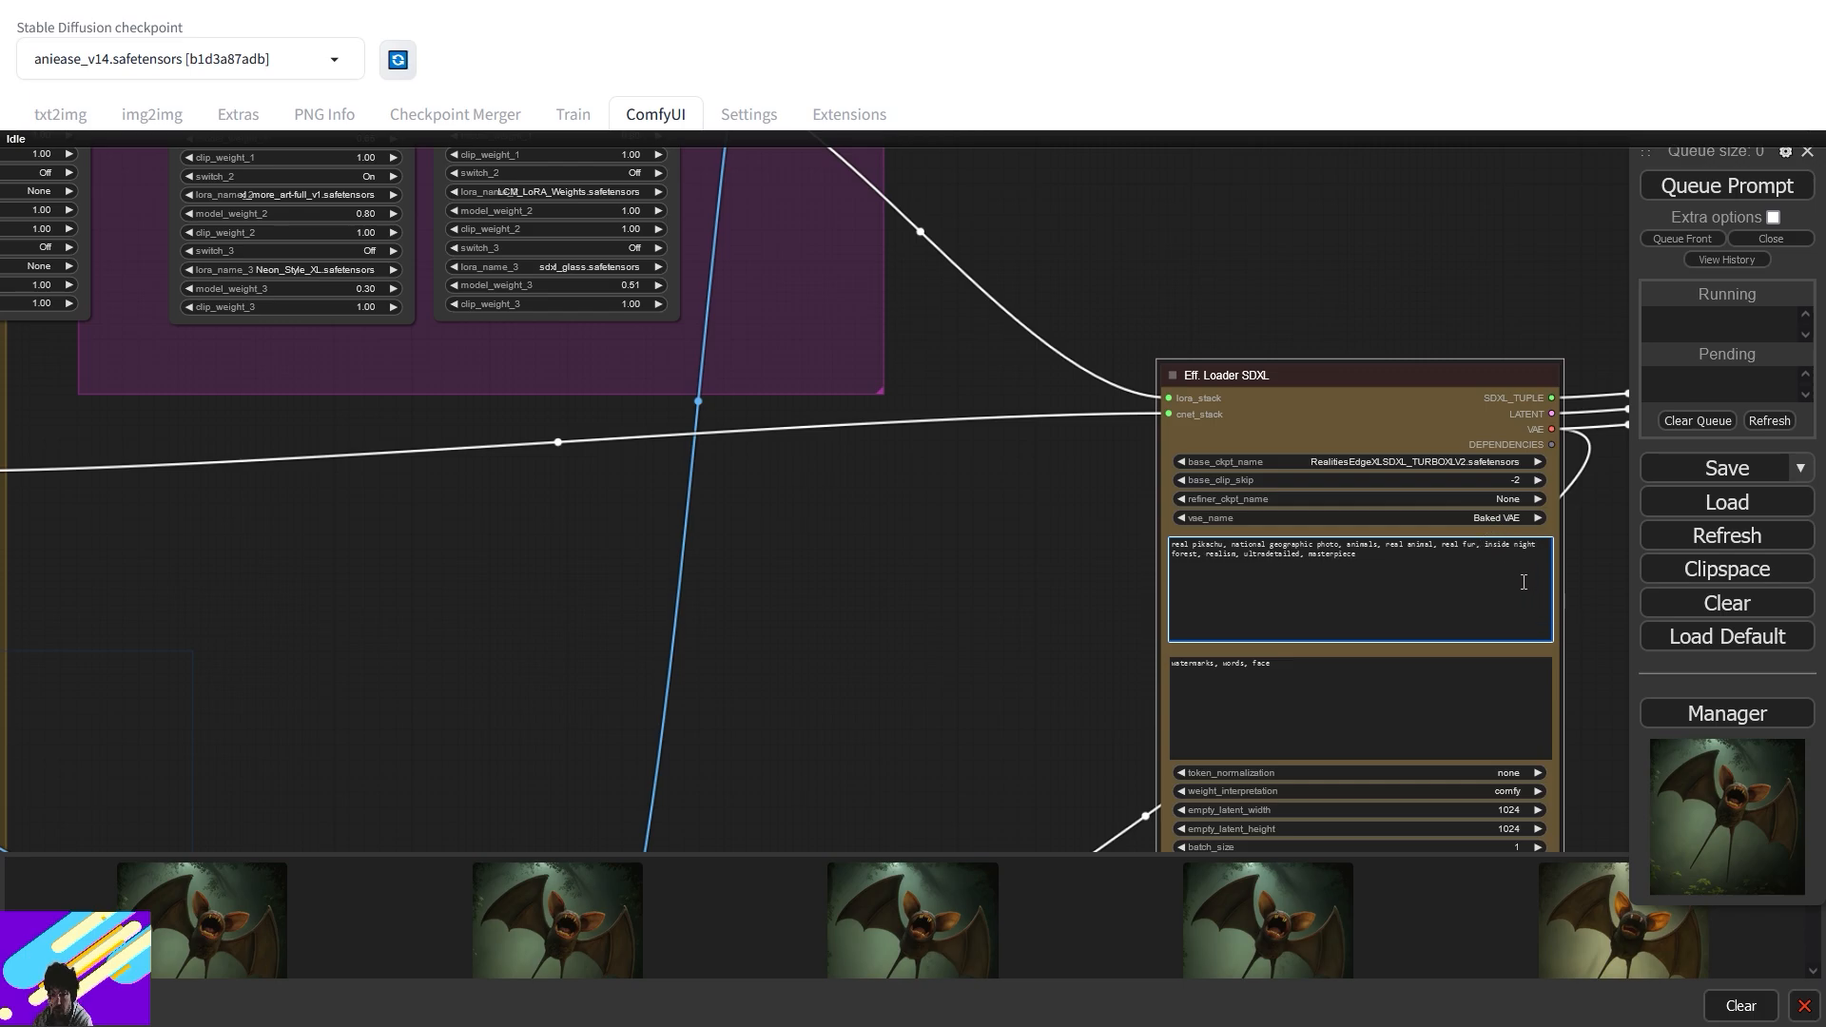
double_click(1519, 544)
type("lush")
left_click_drag(1059, 611, 718, 482)
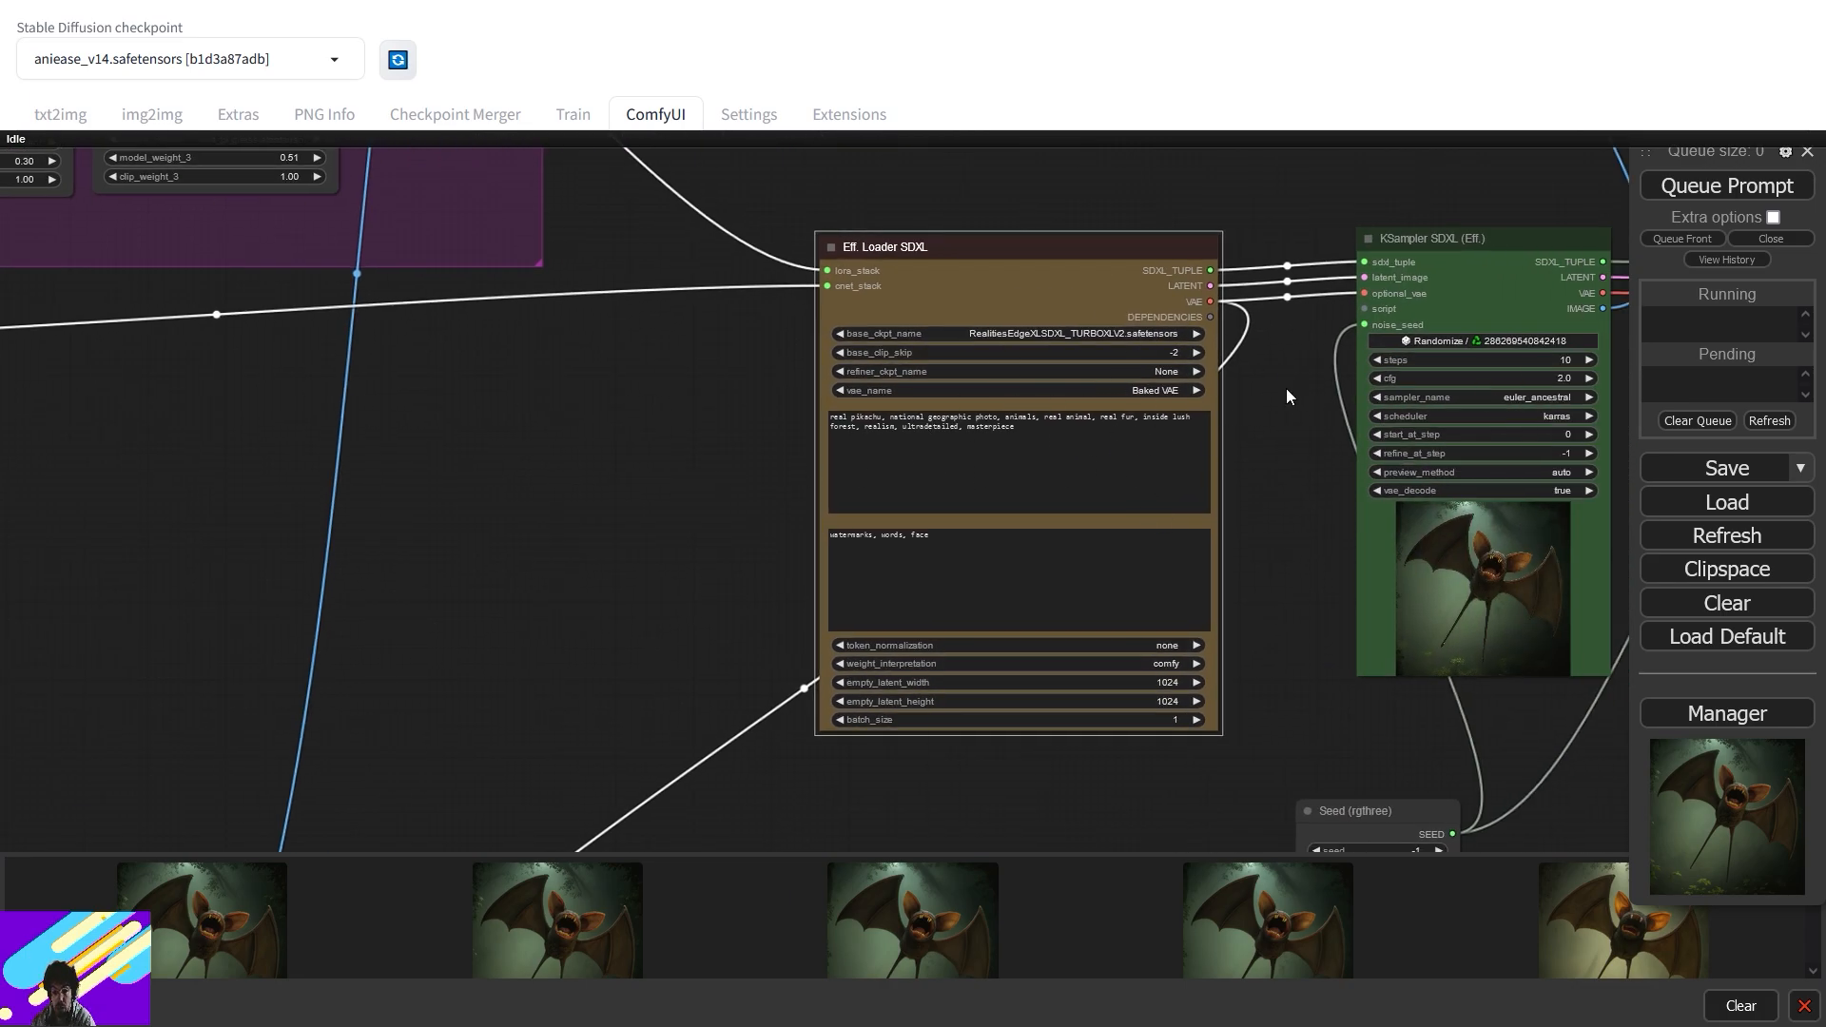
- Bring the AnimalPose Estimator and the ControlNet group into view
scroll(1292, 388, "down", 6)
left_click_drag(1019, 672, 1622, 306)
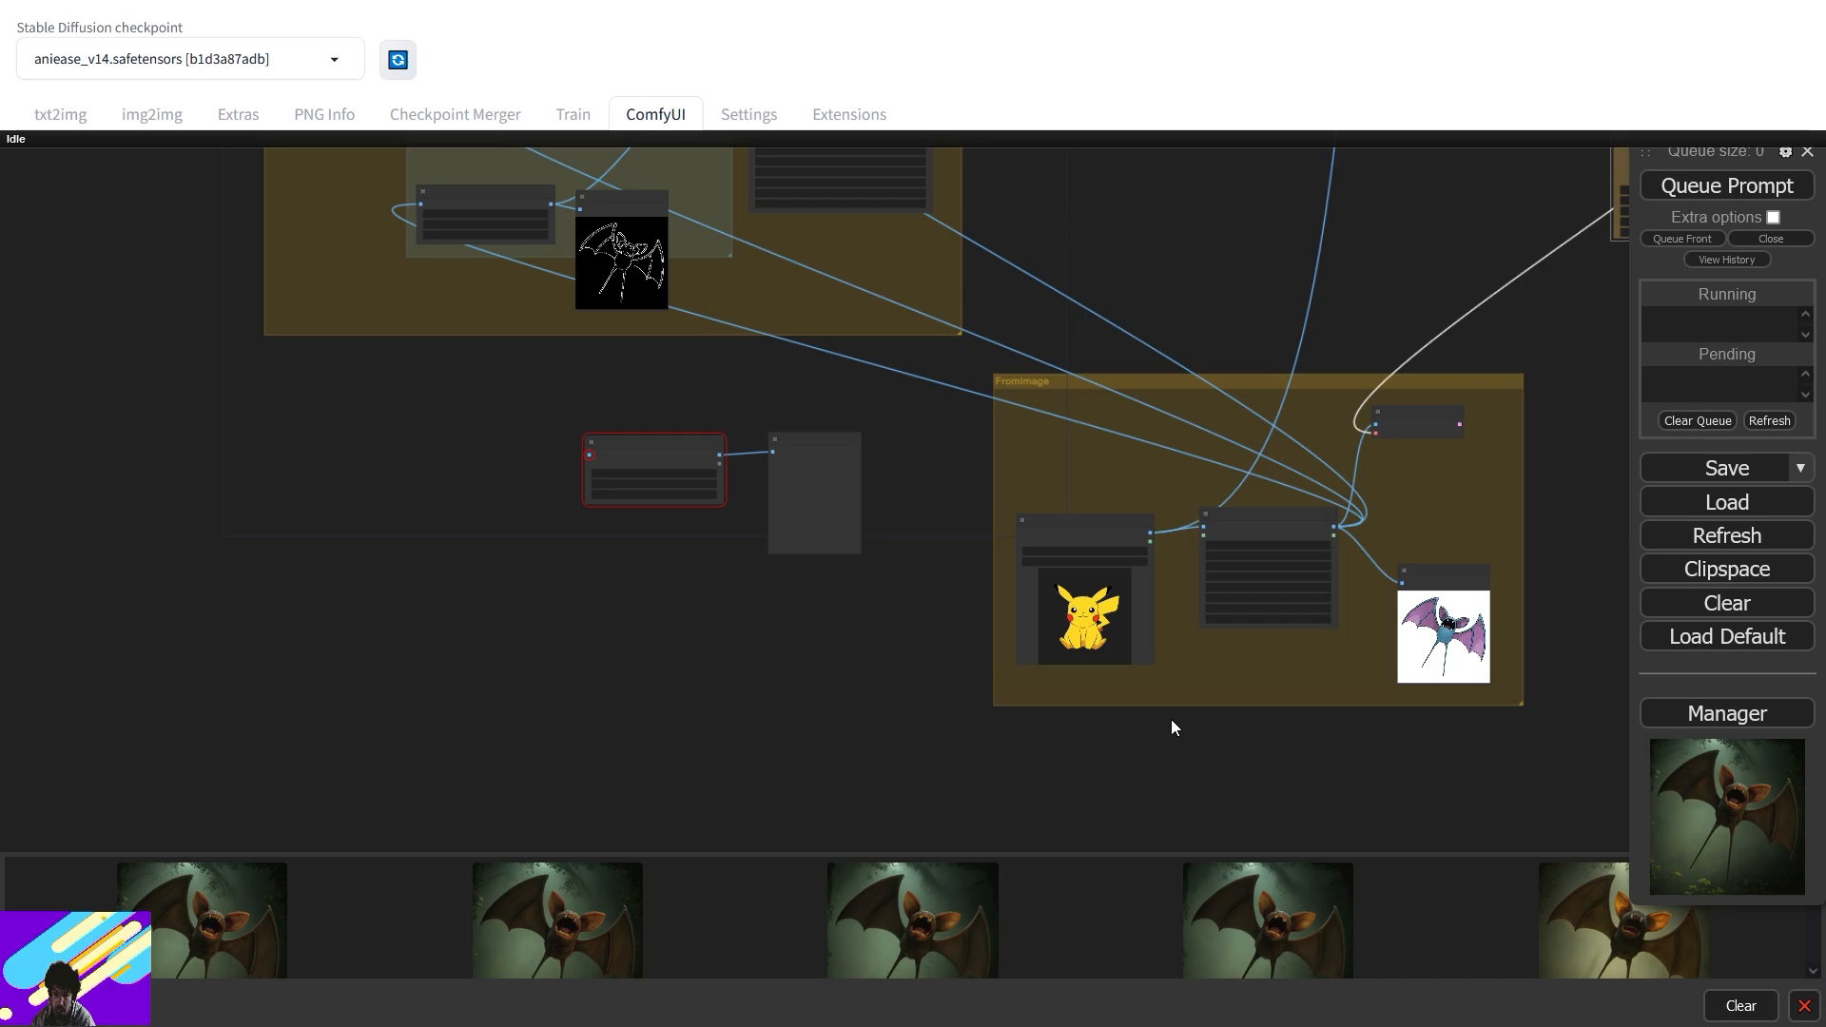
scroll(1103, 709, "up", 5)
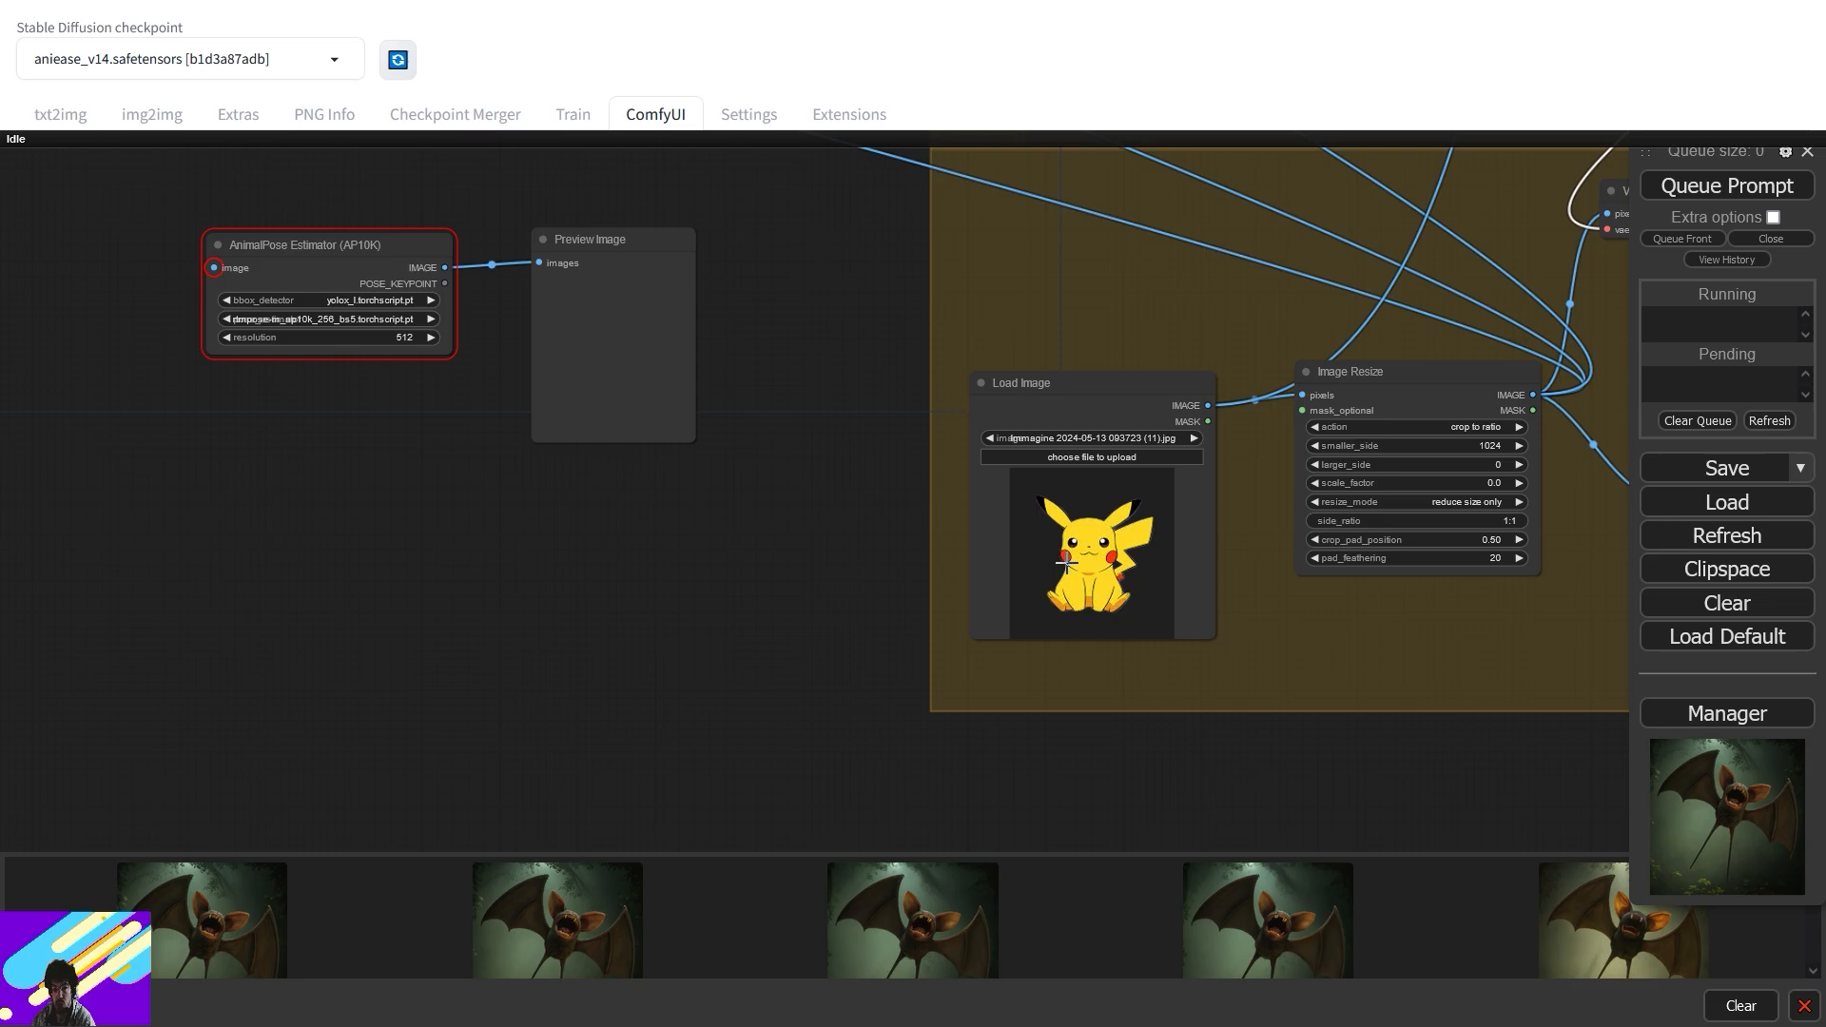
left_click_drag(829, 287, 1098, 458)
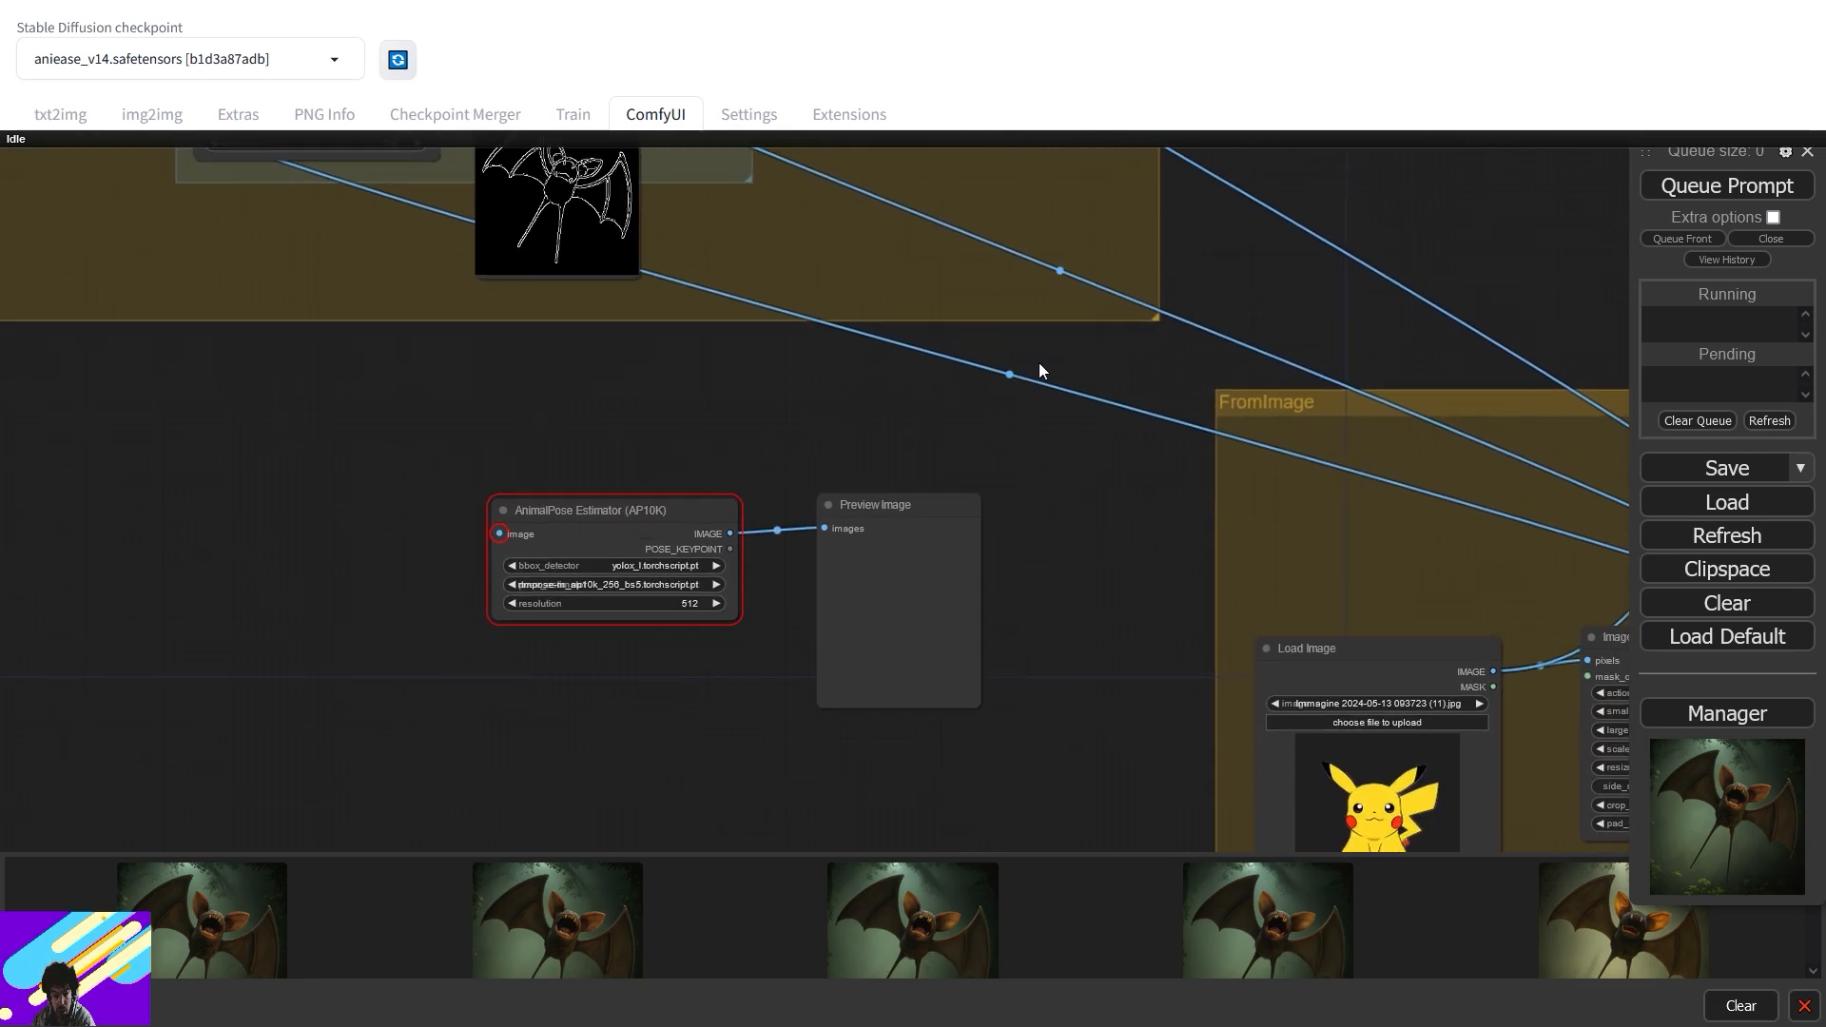
left_click_drag(1067, 362, 897, 394)
scroll(773, 367, "down", 5)
left_click_drag(773, 367, 1051, 619)
left_click_drag(1072, 346, 1252, 358)
scroll(1126, 373, "up", 3)
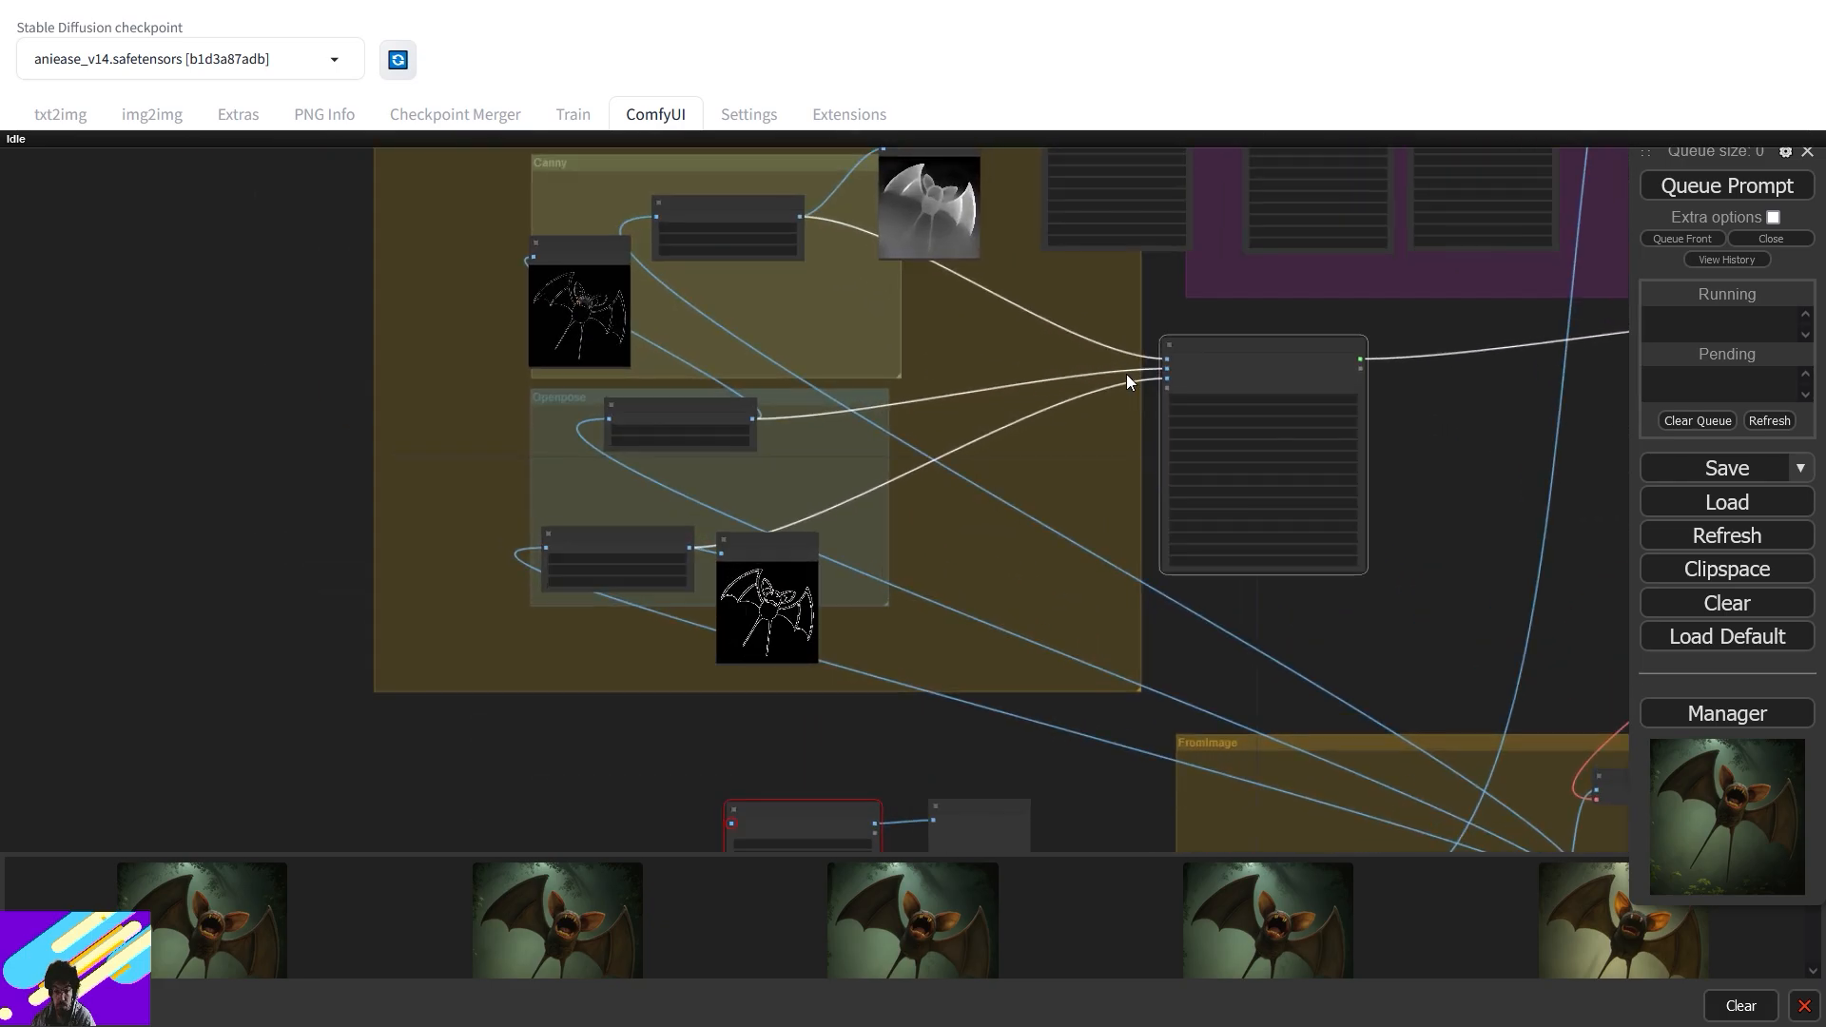
scroll(1126, 374, "up", 1)
- Chain a new CR Multi-ControlNet Stack off the existing stack's controlnet_stack input
left_click_drag(1170, 389, 979, 616)
left_click(1064, 728)
left_click_drag(1103, 650, 1047, 703)
left_click_drag(985, 630, 1380, 323)
- Rearrange the nodes and wire the AnimalPose Estimator's IMAGE output into the new stack's image_1
left_click_drag(1331, 649, 1079, 805)
left_click_drag(1165, 556, 1060, 562)
left_click_drag(1272, 514, 893, 510)
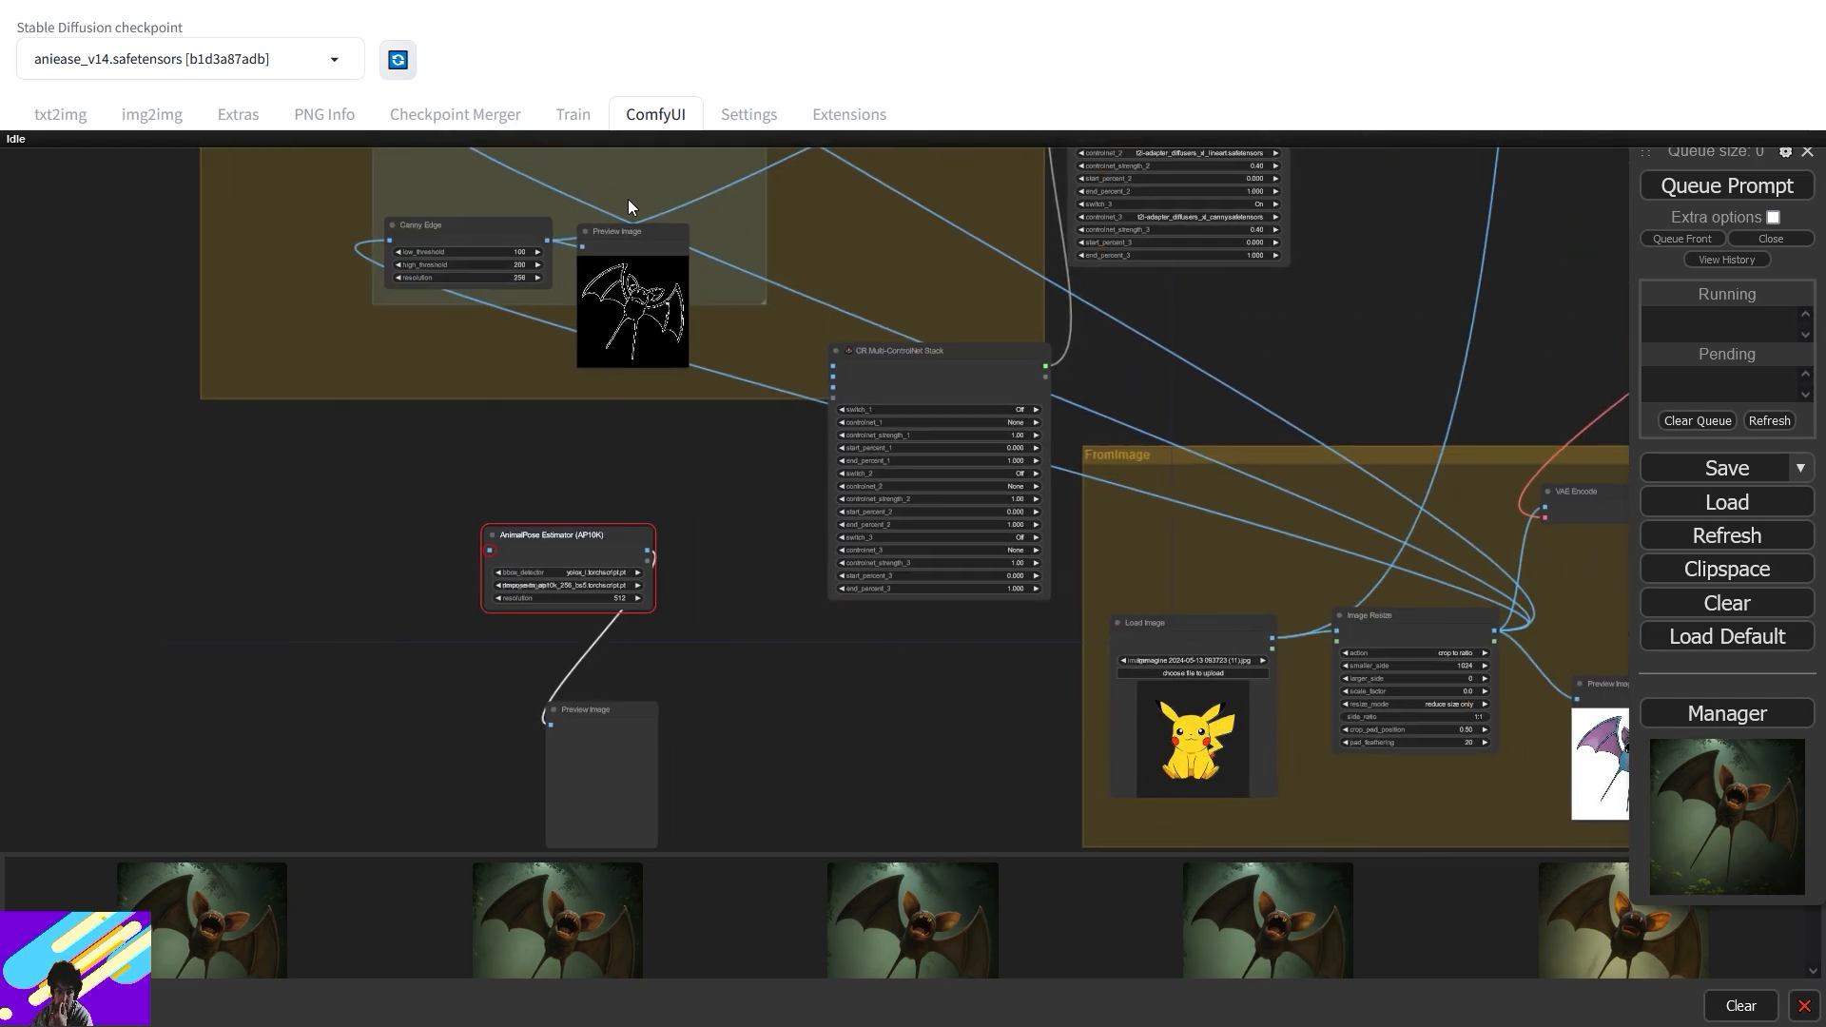
scroll(738, 238, "up", 4)
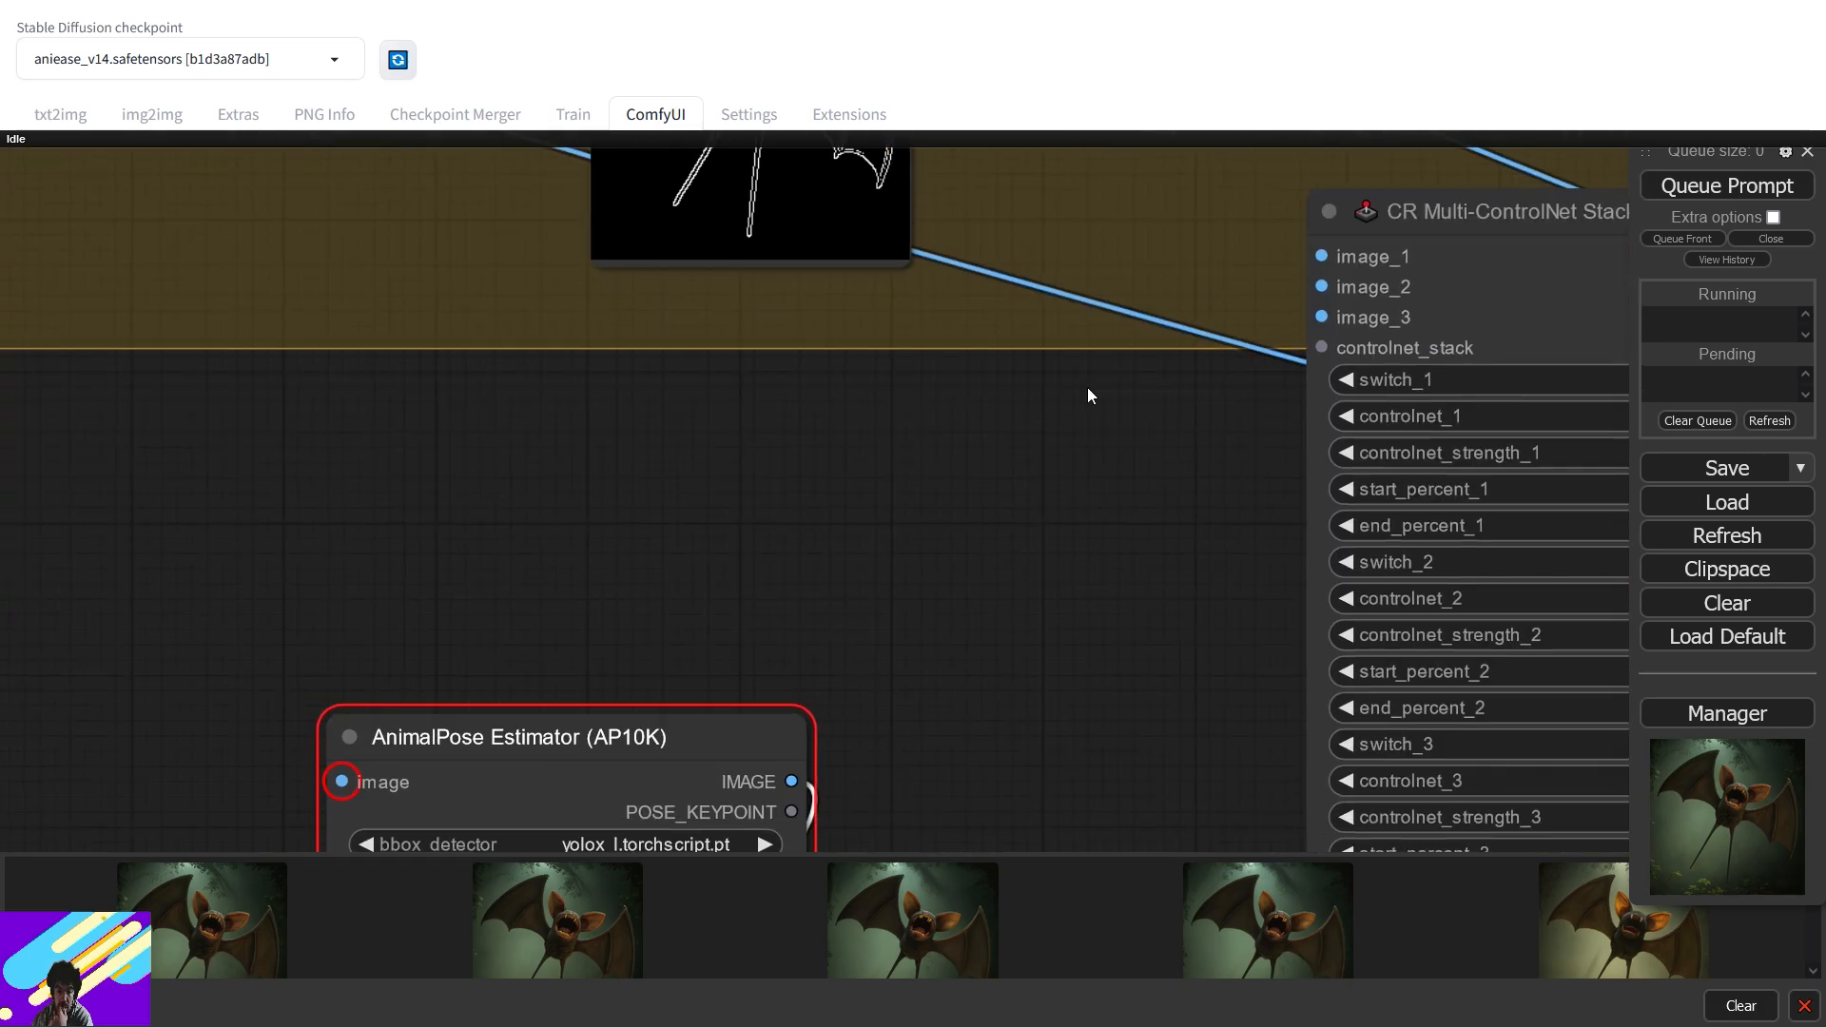
scroll(1088, 396, "down", 3)
left_click_drag(1247, 298, 346, 562)
left_click_drag(495, 522, 630, 712)
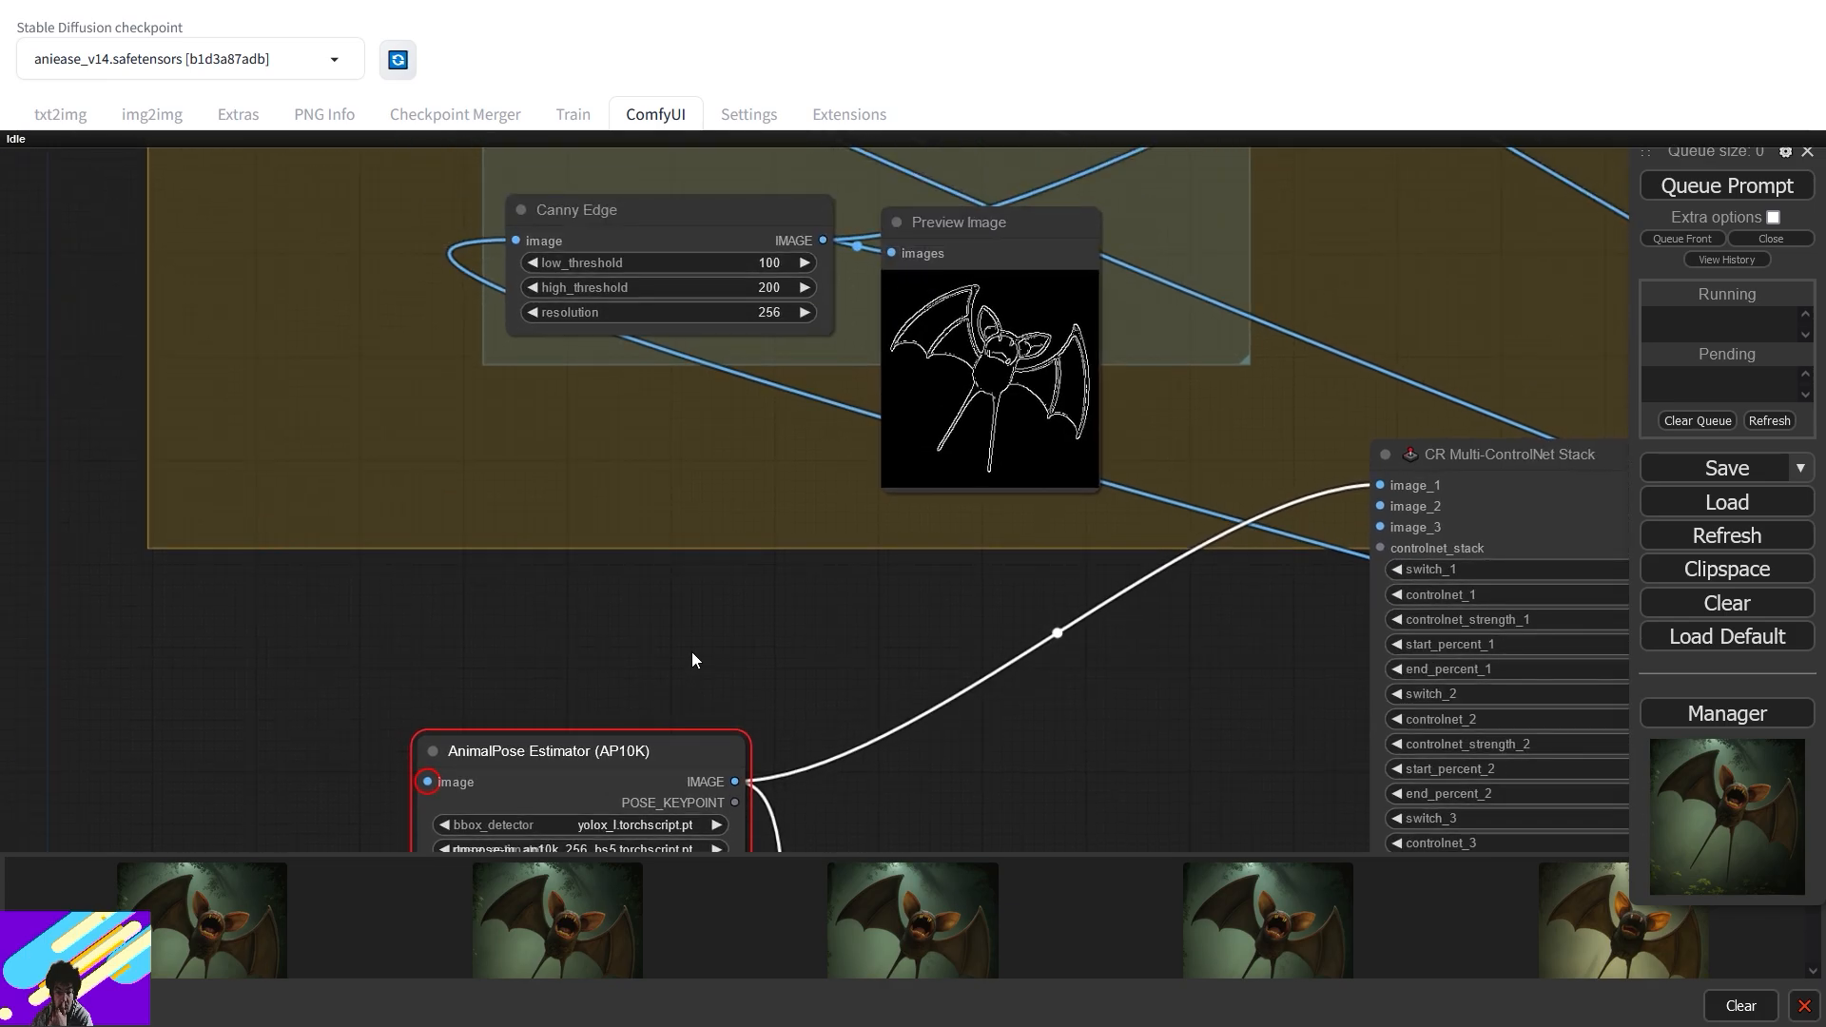
scroll(693, 653, "down", 5)
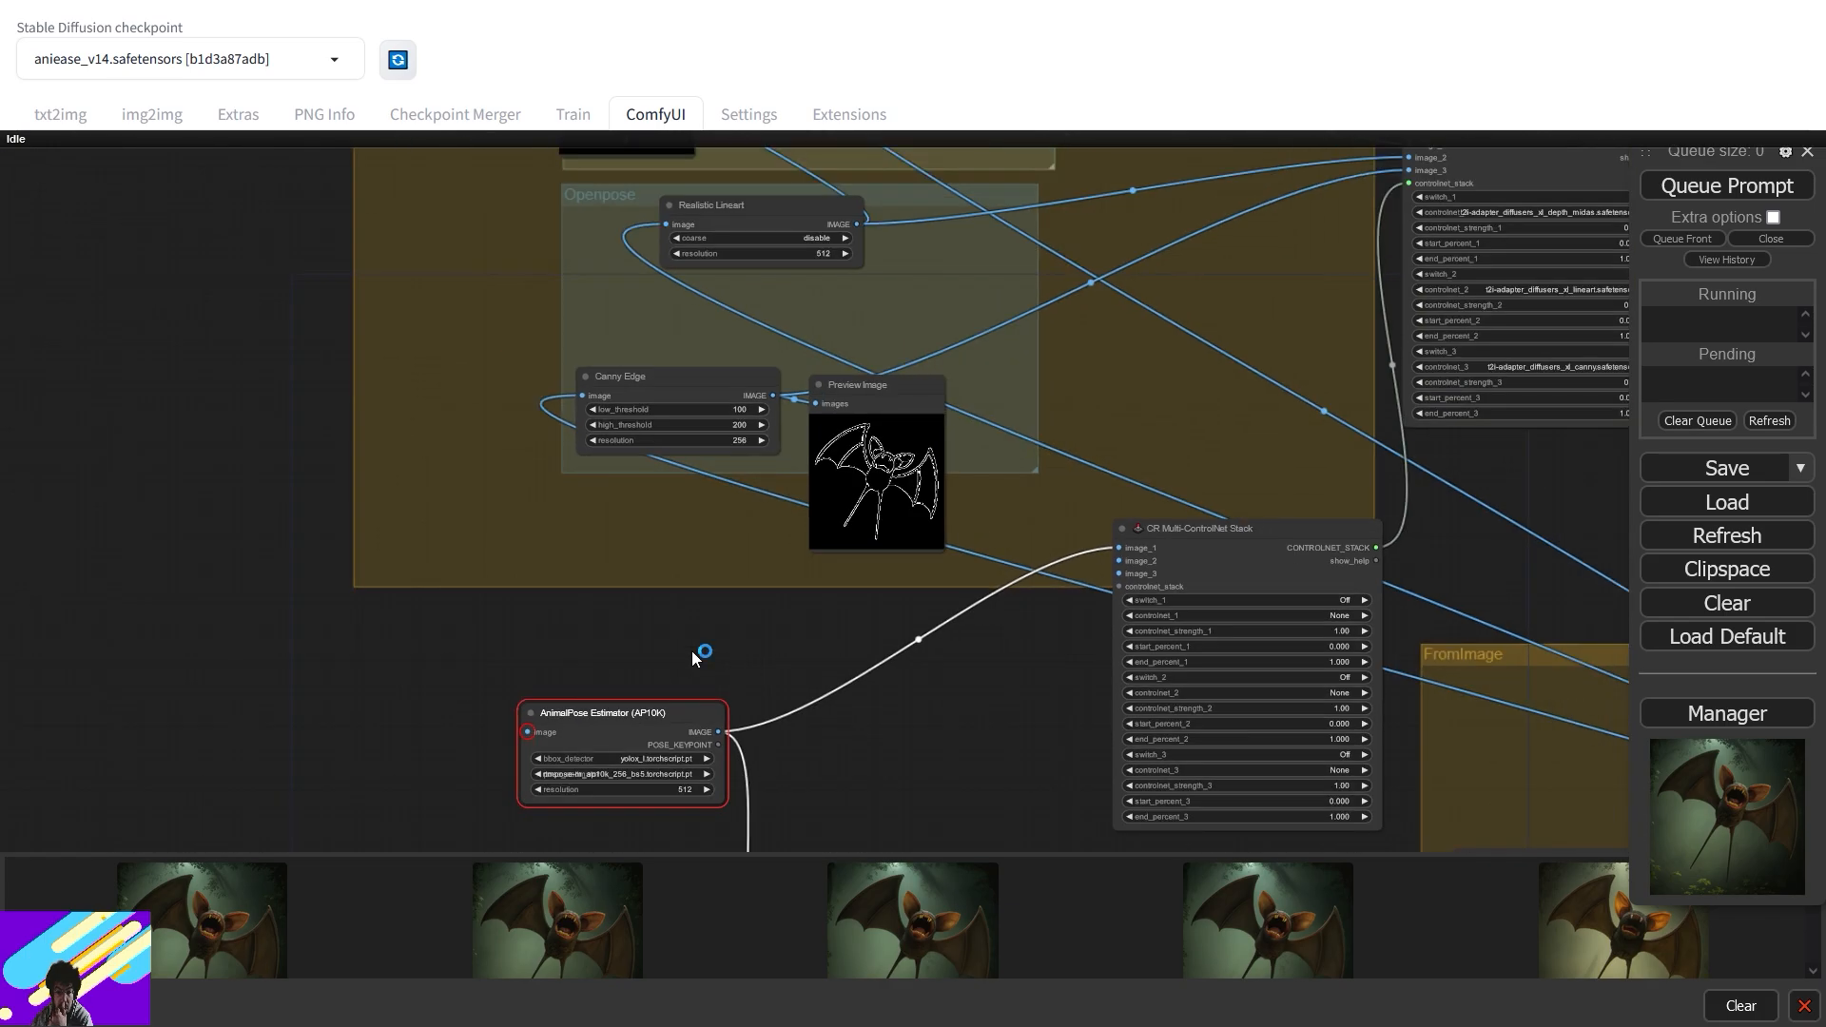
left_click_drag(847, 708, 740, 618)
left_click_drag(417, 640, 215, 574)
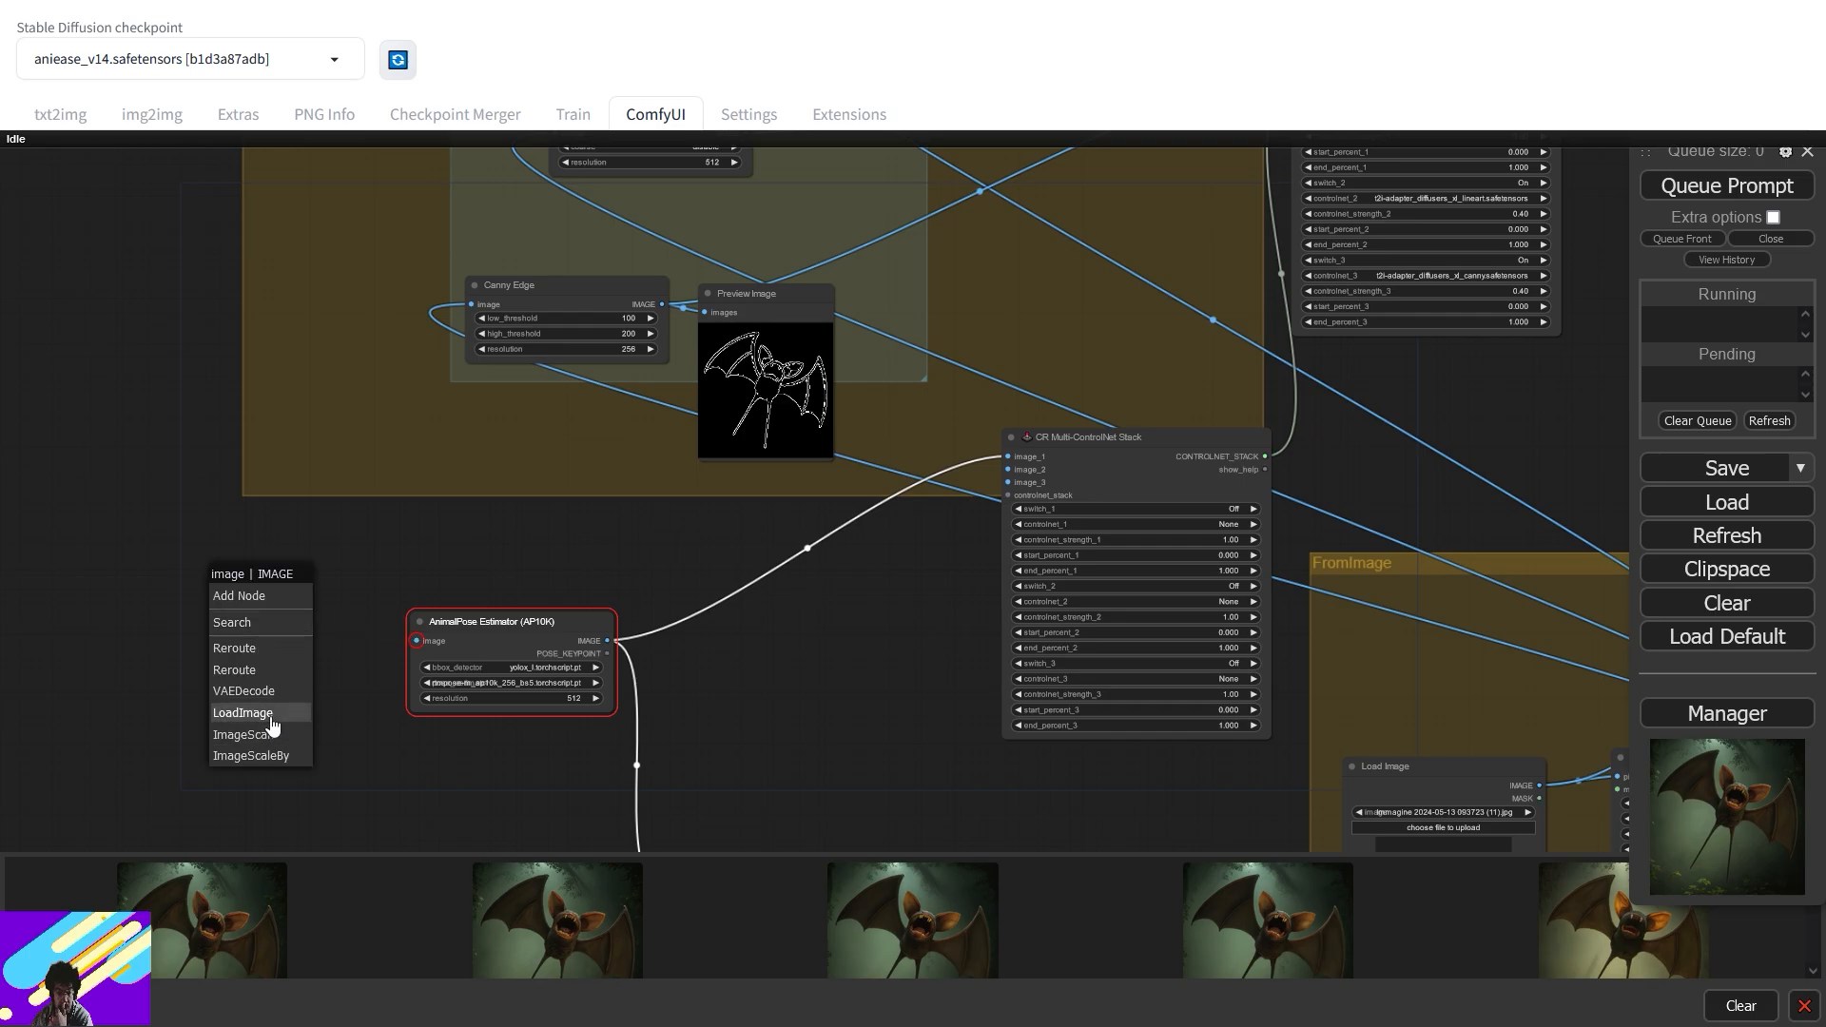
- Feed a Load Image with the gray squirrel photo into AnimalPose Estimator at resolution 1024
left_click(271, 723)
left_click_drag(412, 559, 791, 465)
left_click_drag(1027, 623, 1132, 554)
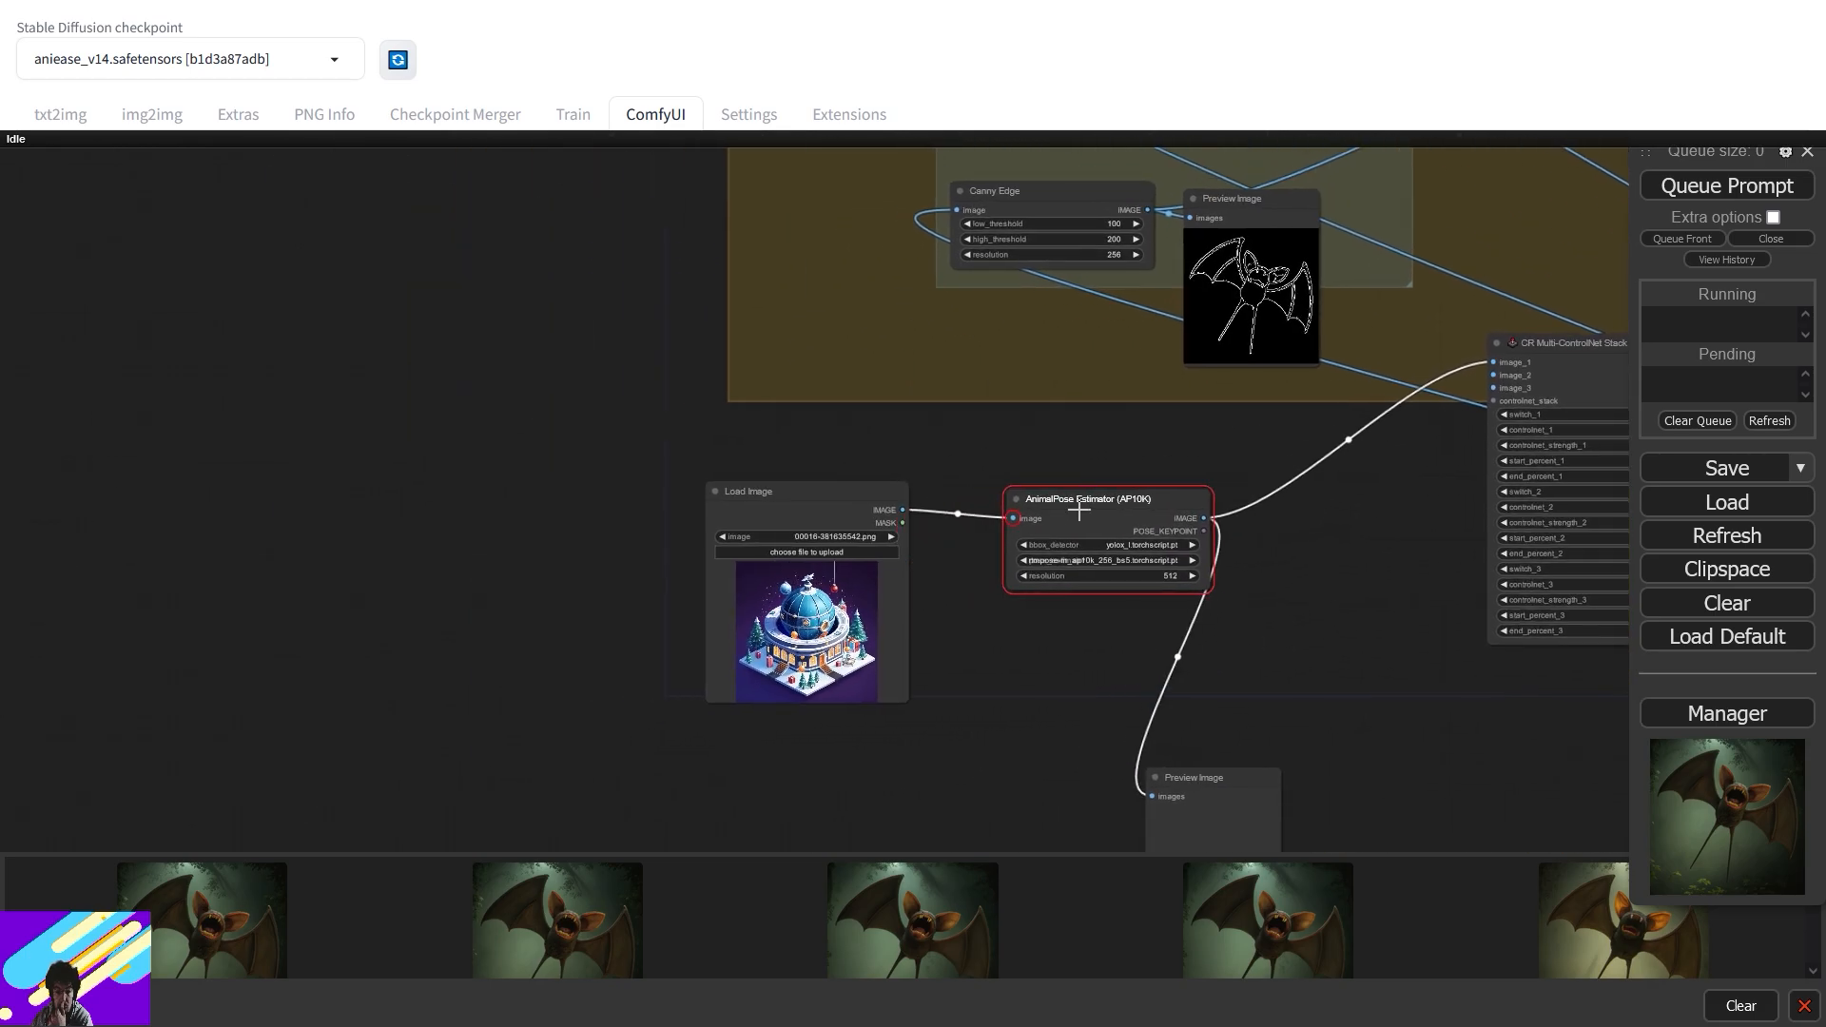
left_click(1137, 577)
type("1024")
key("Return")
left_click_drag(1213, 518, 1257, 446)
left_click(1248, 732)
left_click_drag(1160, 516, 1096, 515)
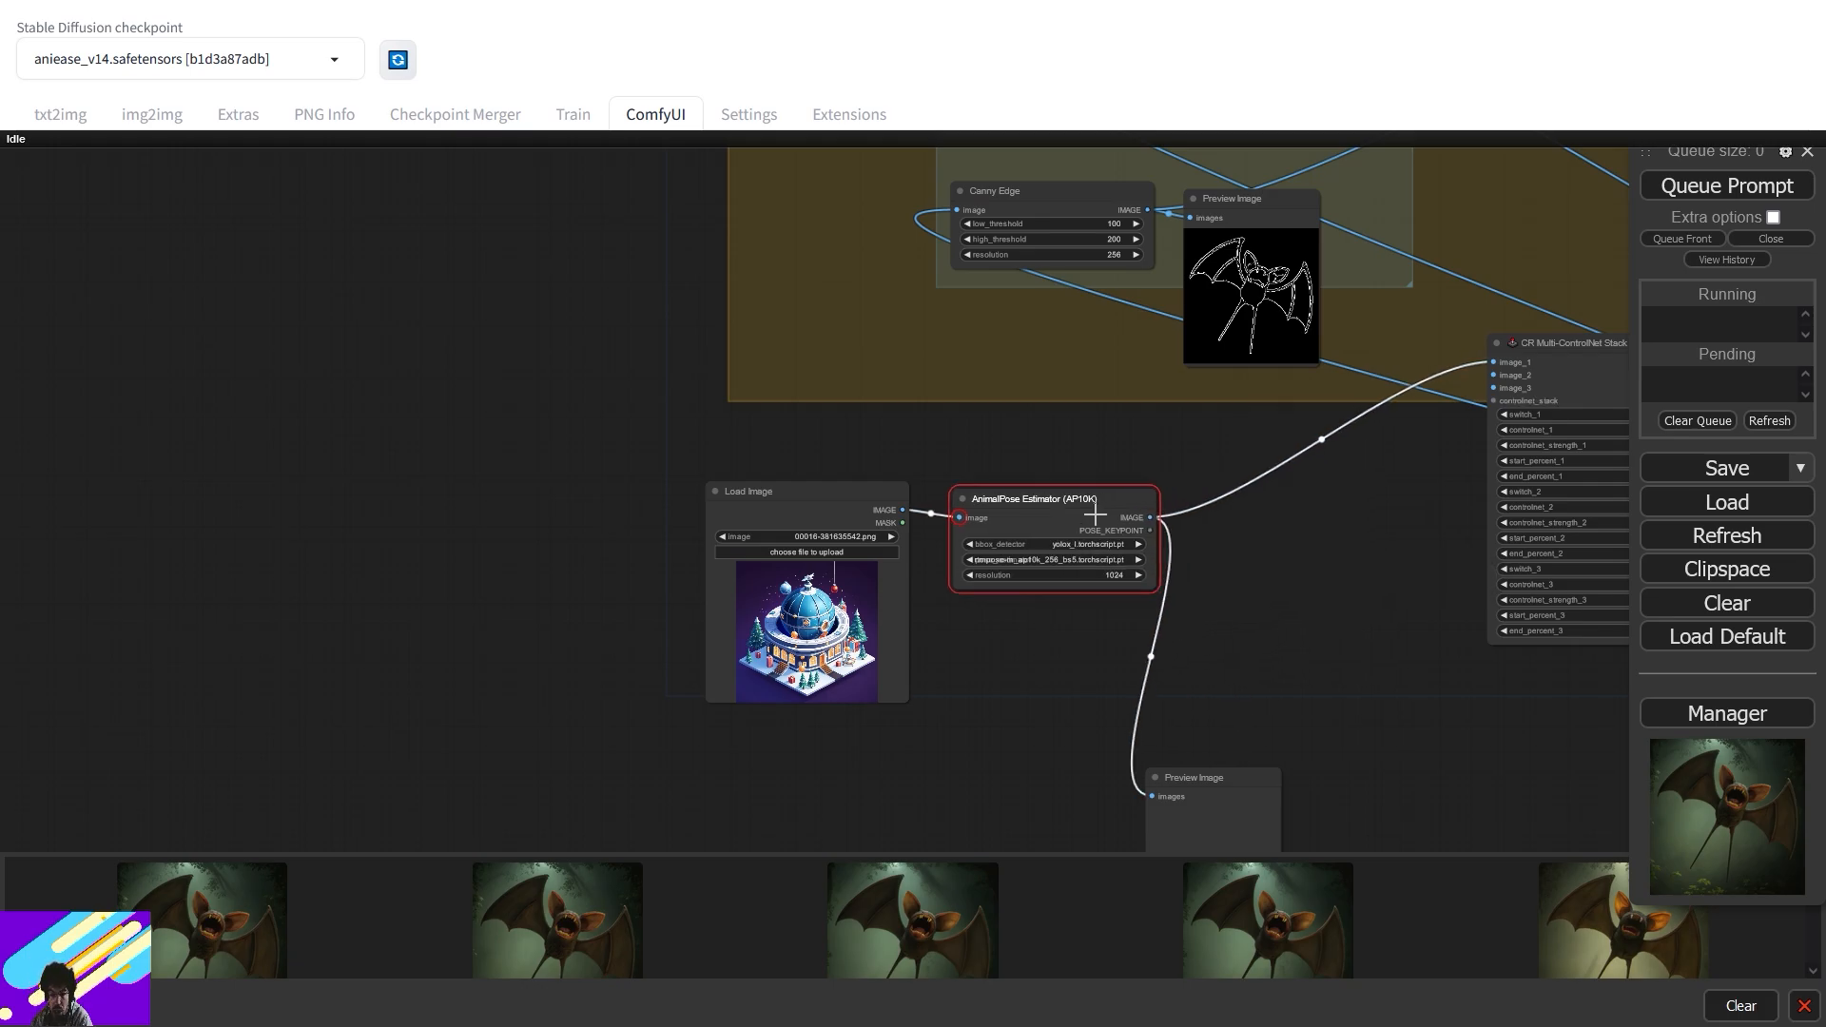
left_click(806, 552)
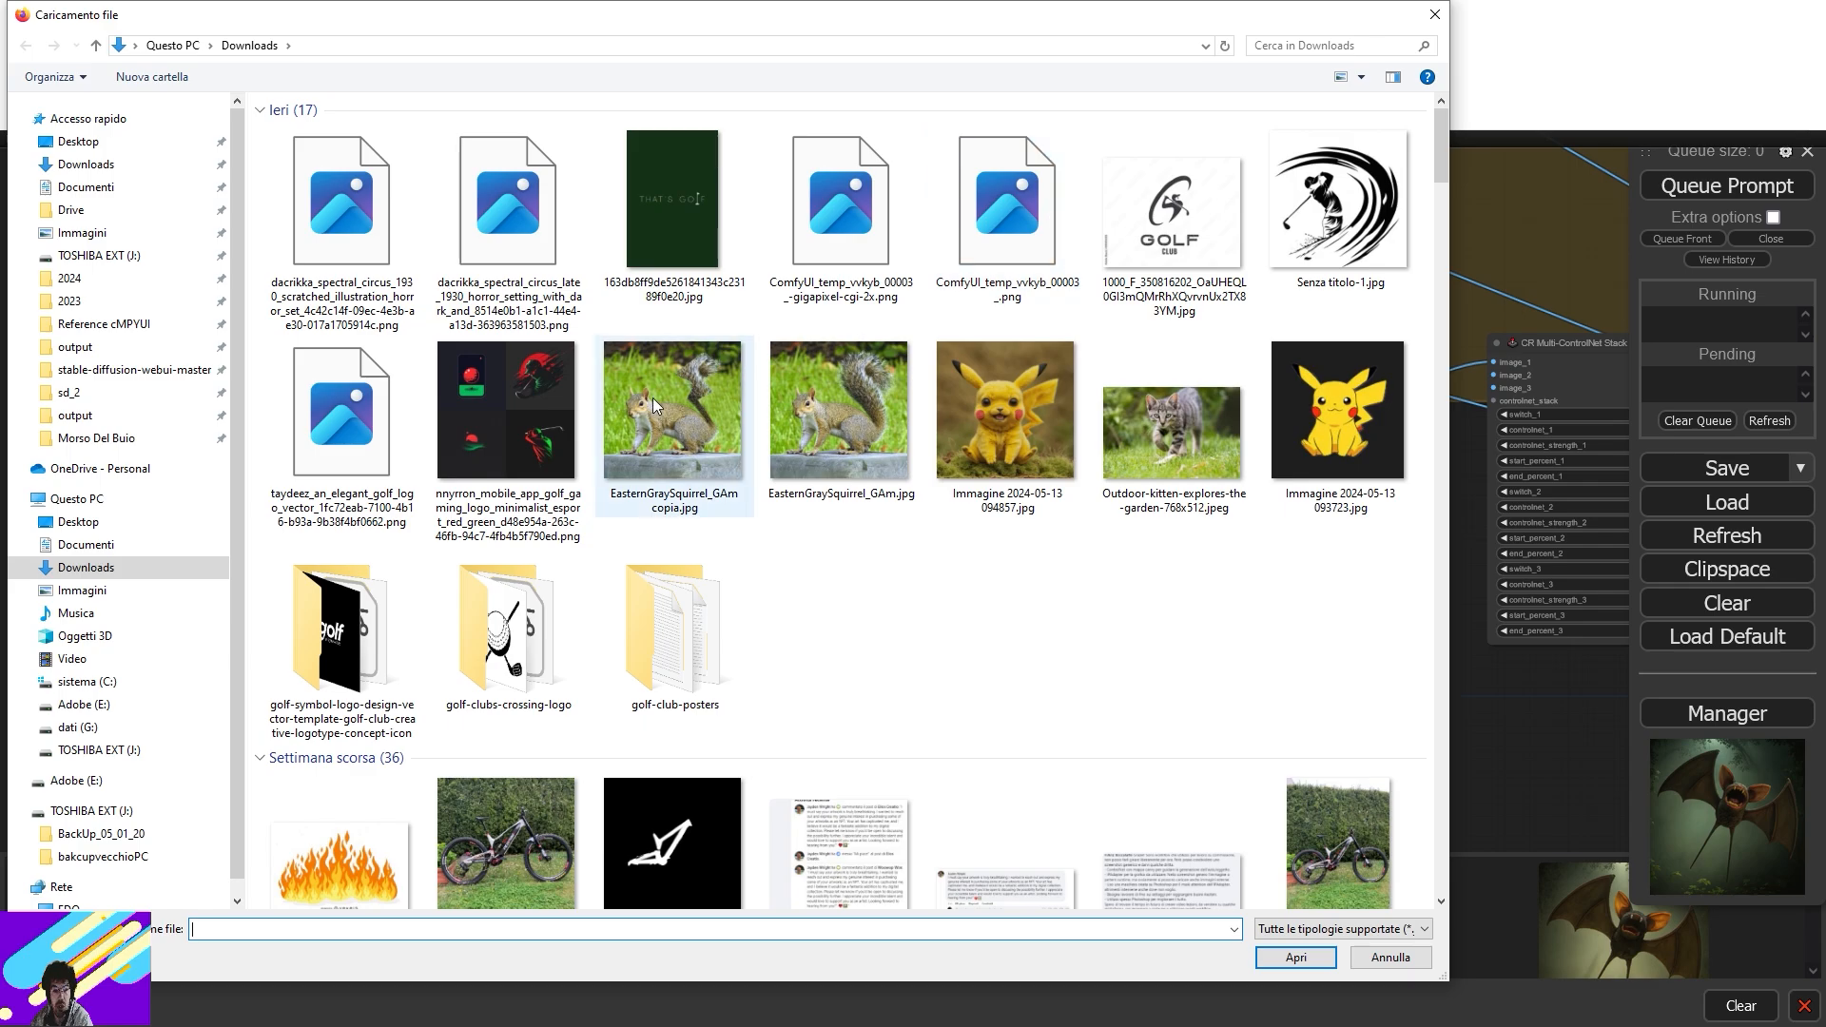
double_click(833, 411)
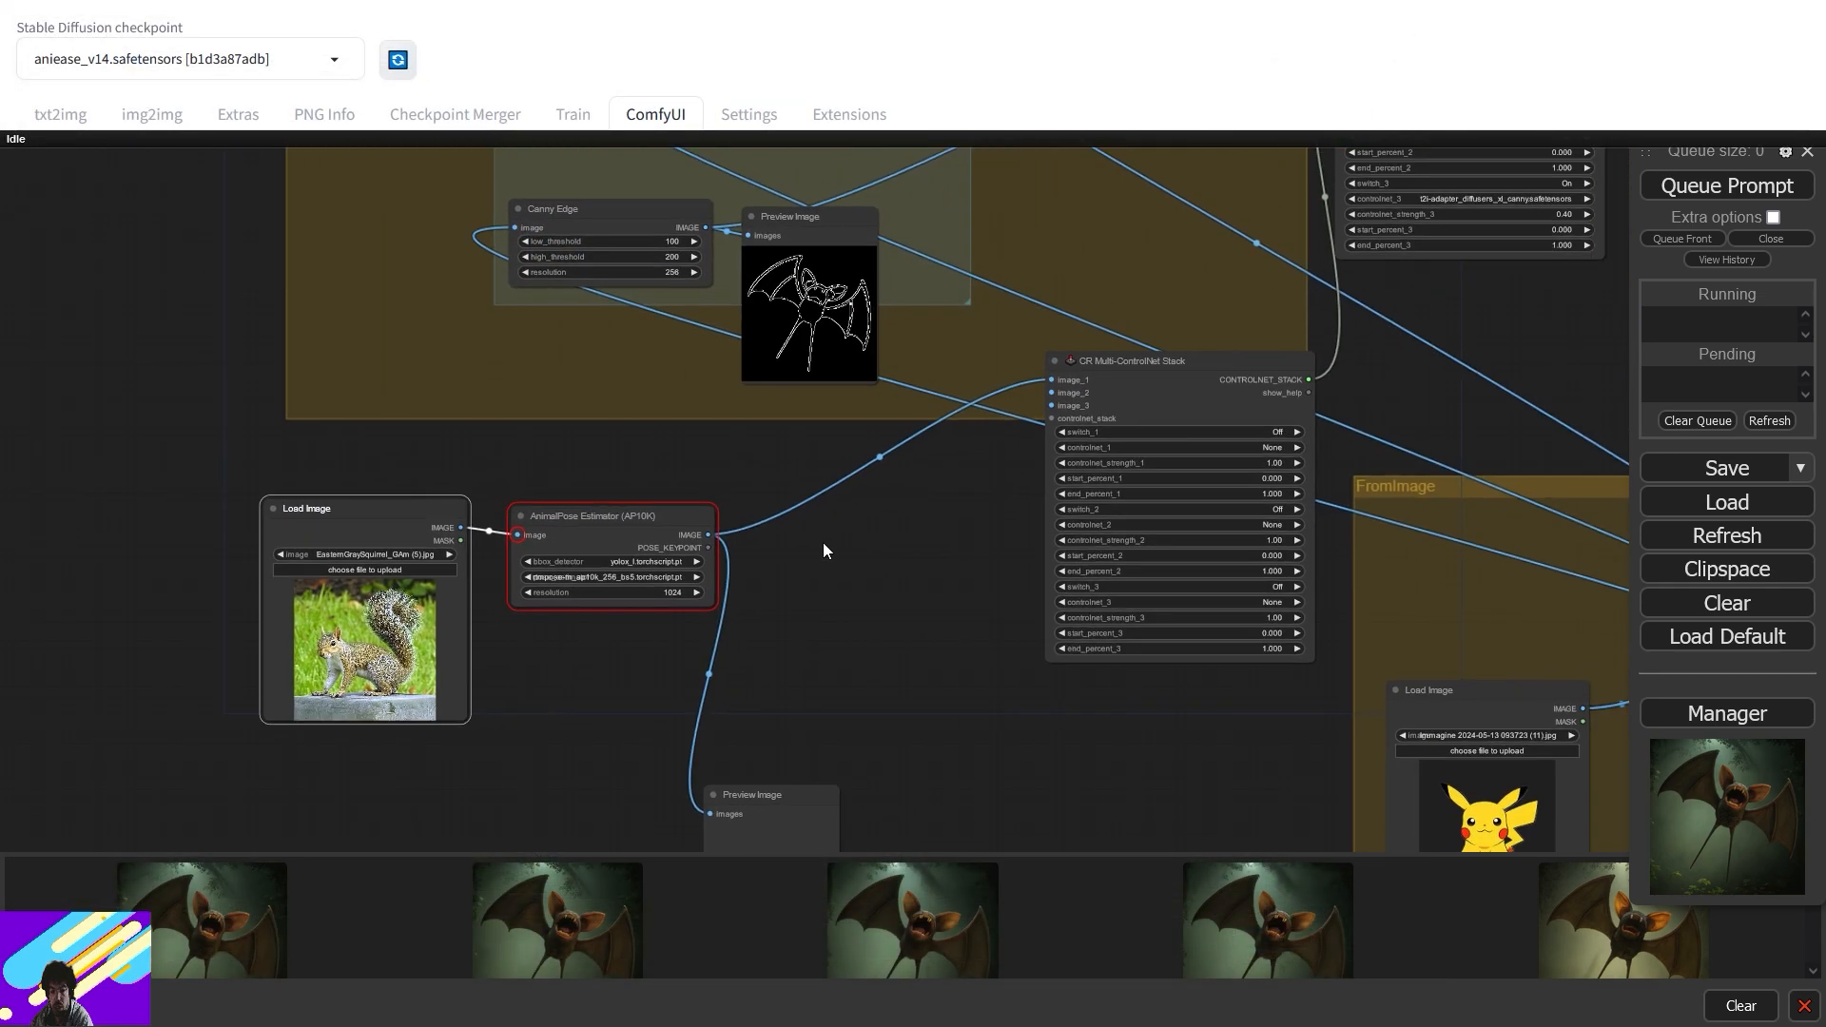
- Turn switch_1 On with t2i-adapter_diffusers_xl_openpose as controlnet_1, then queue the workflow
left_click(1295, 432)
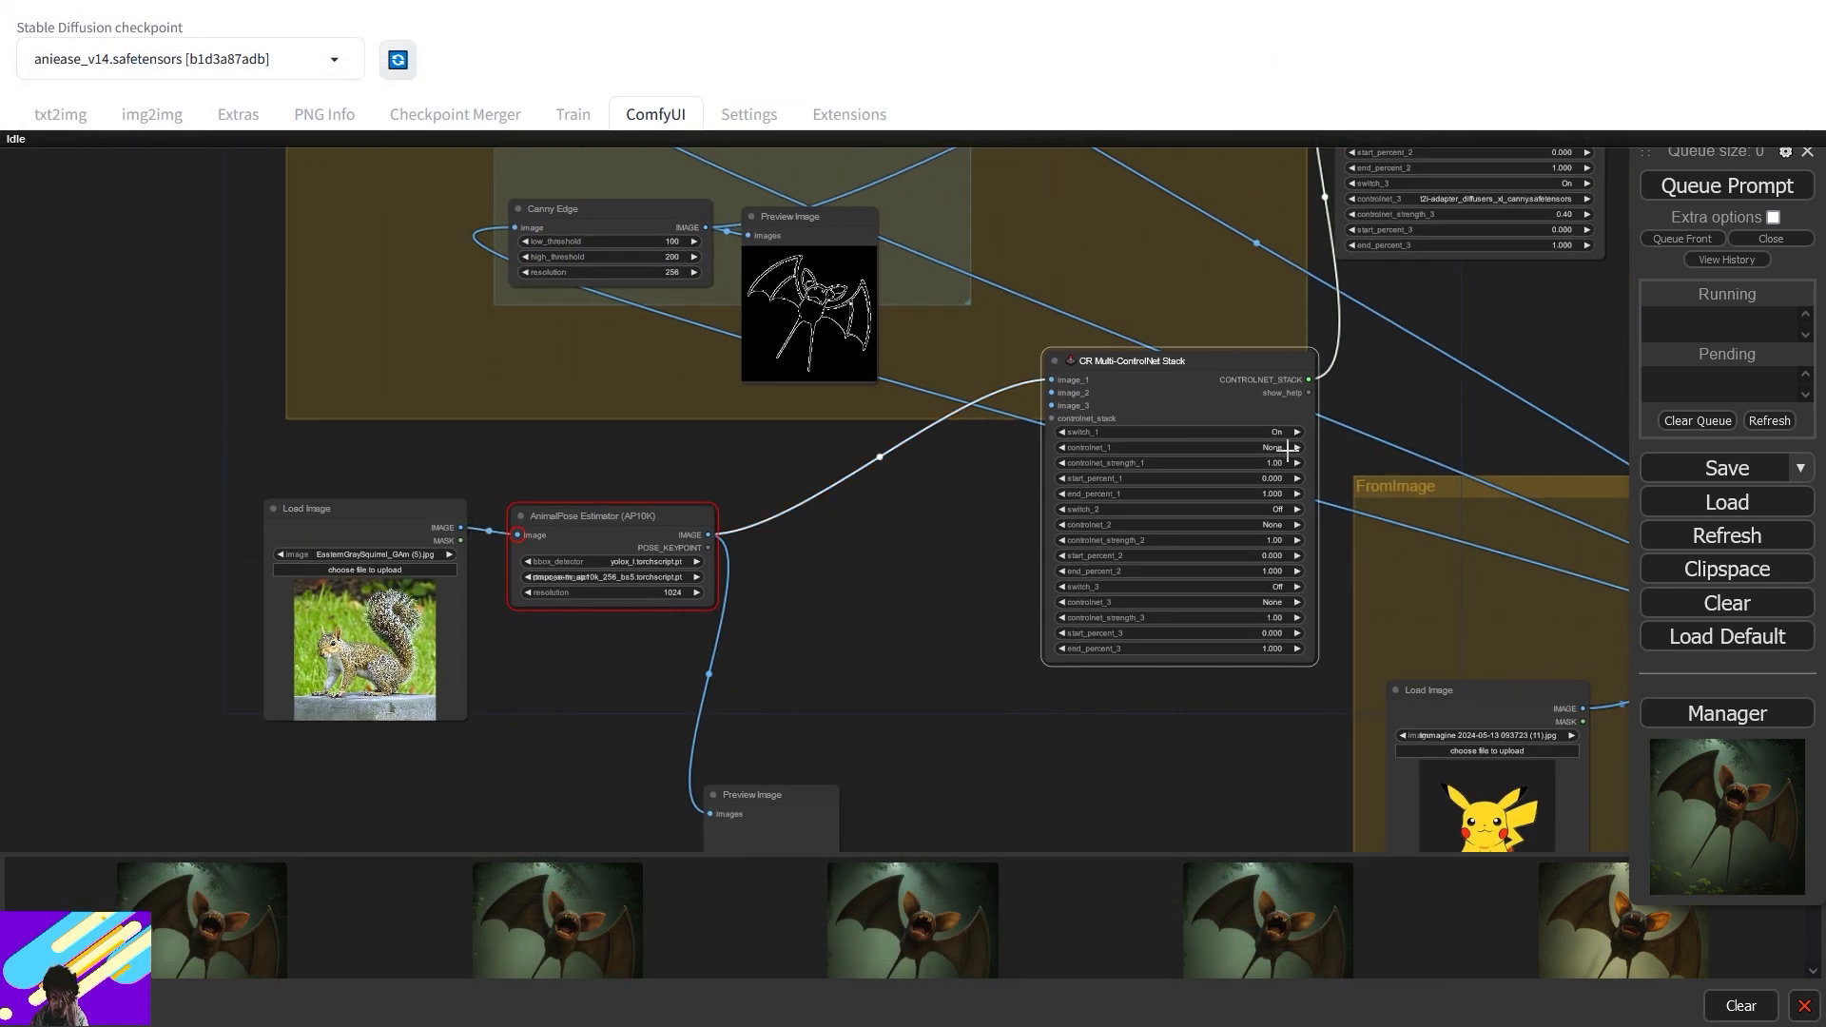
left_click(1289, 447)
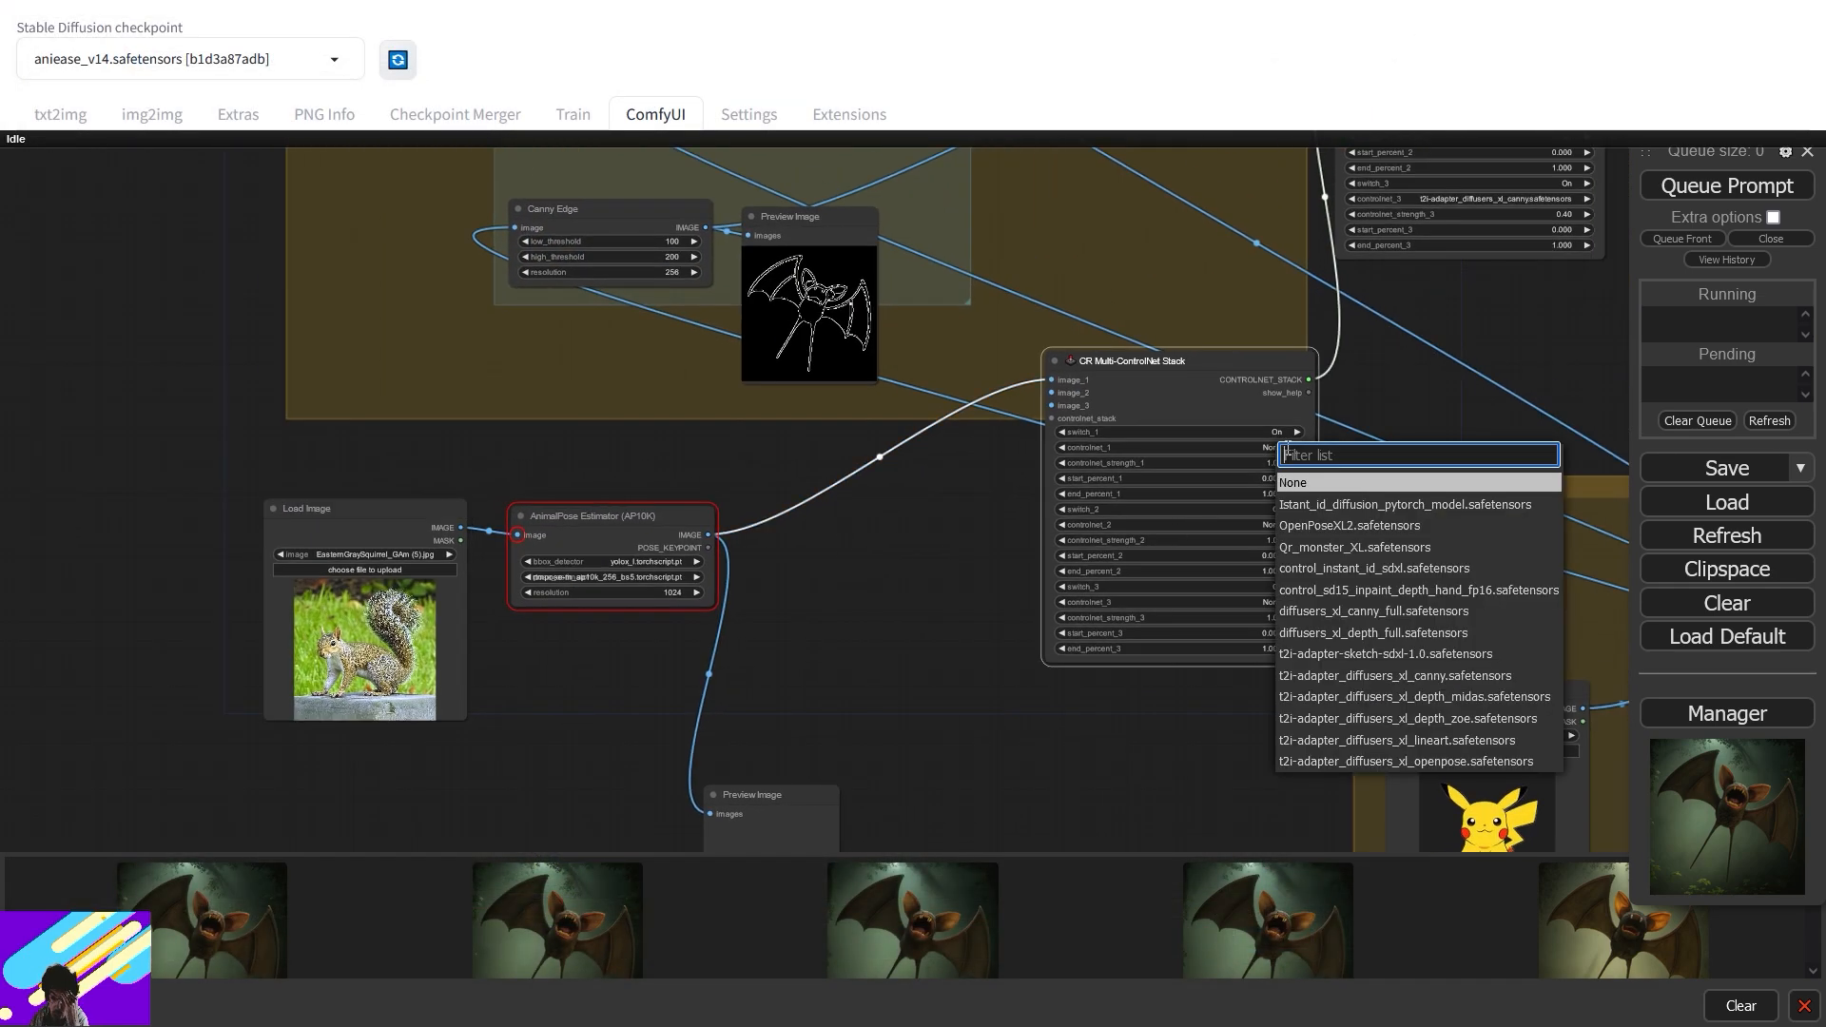
left_click(1423, 766)
left_click_drag(955, 565, 777, 612)
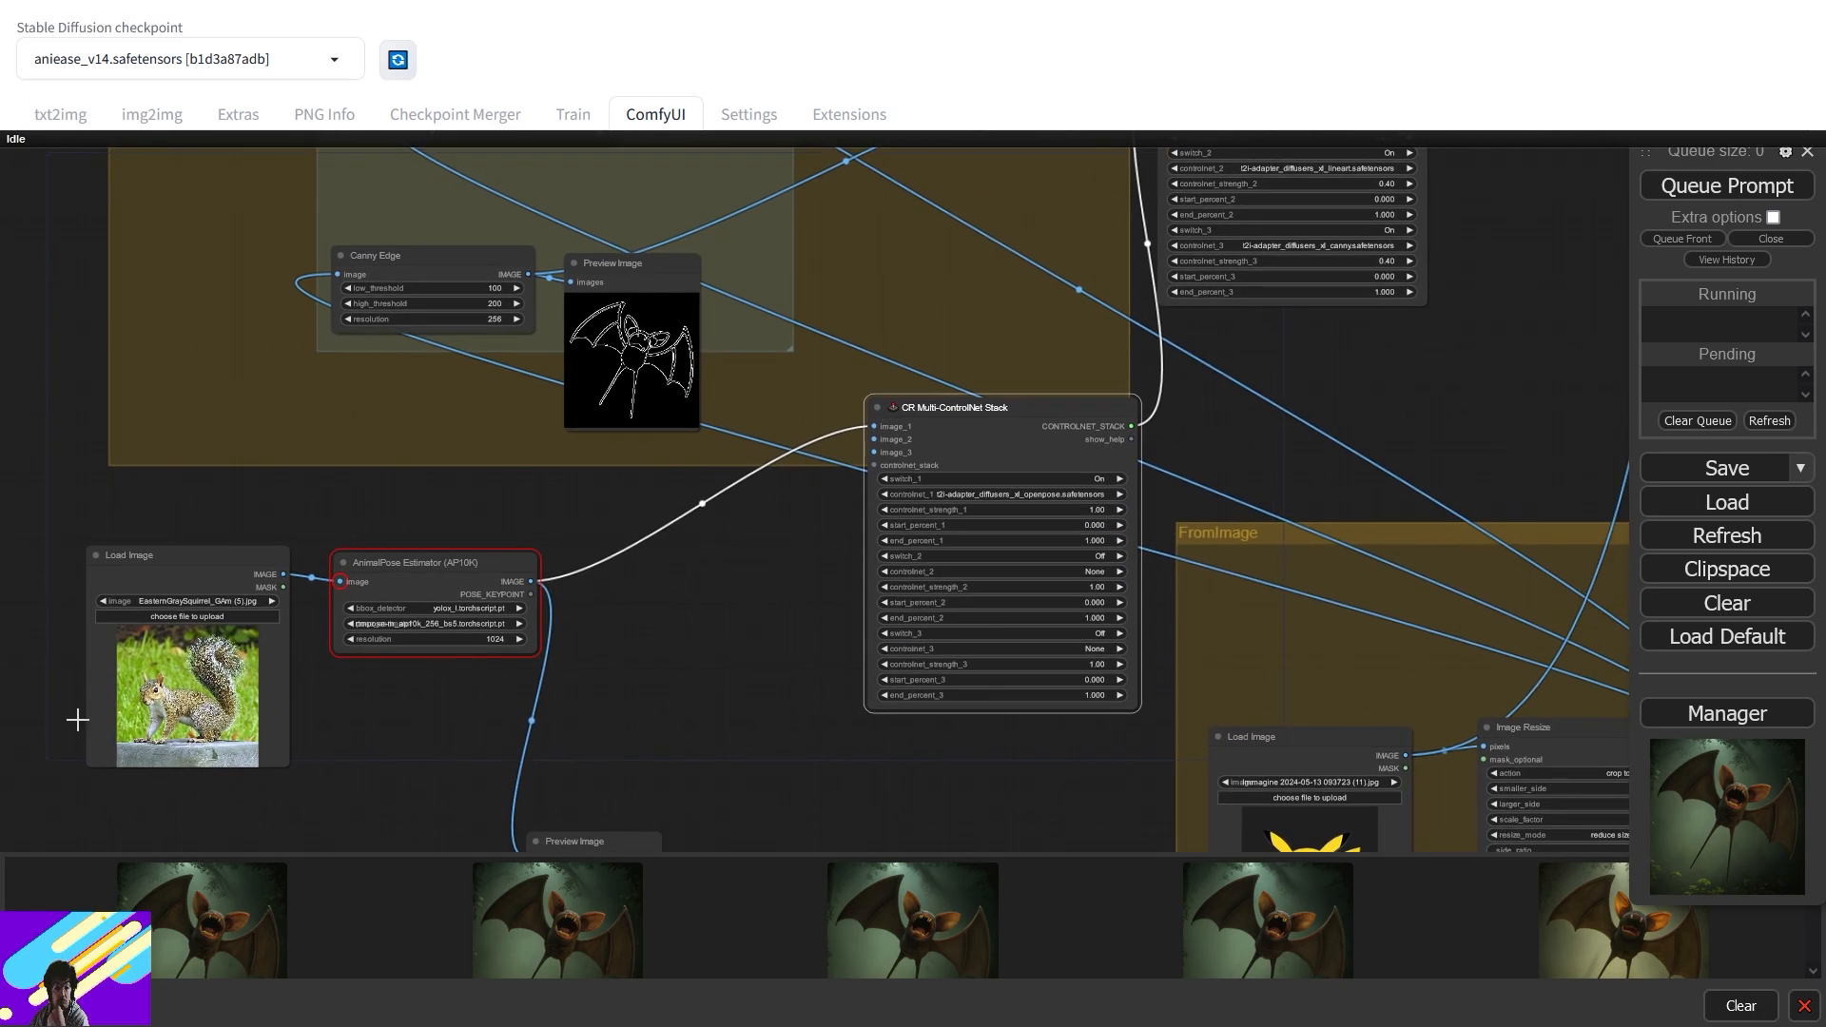
left_click_drag(1425, 541, 1103, 410)
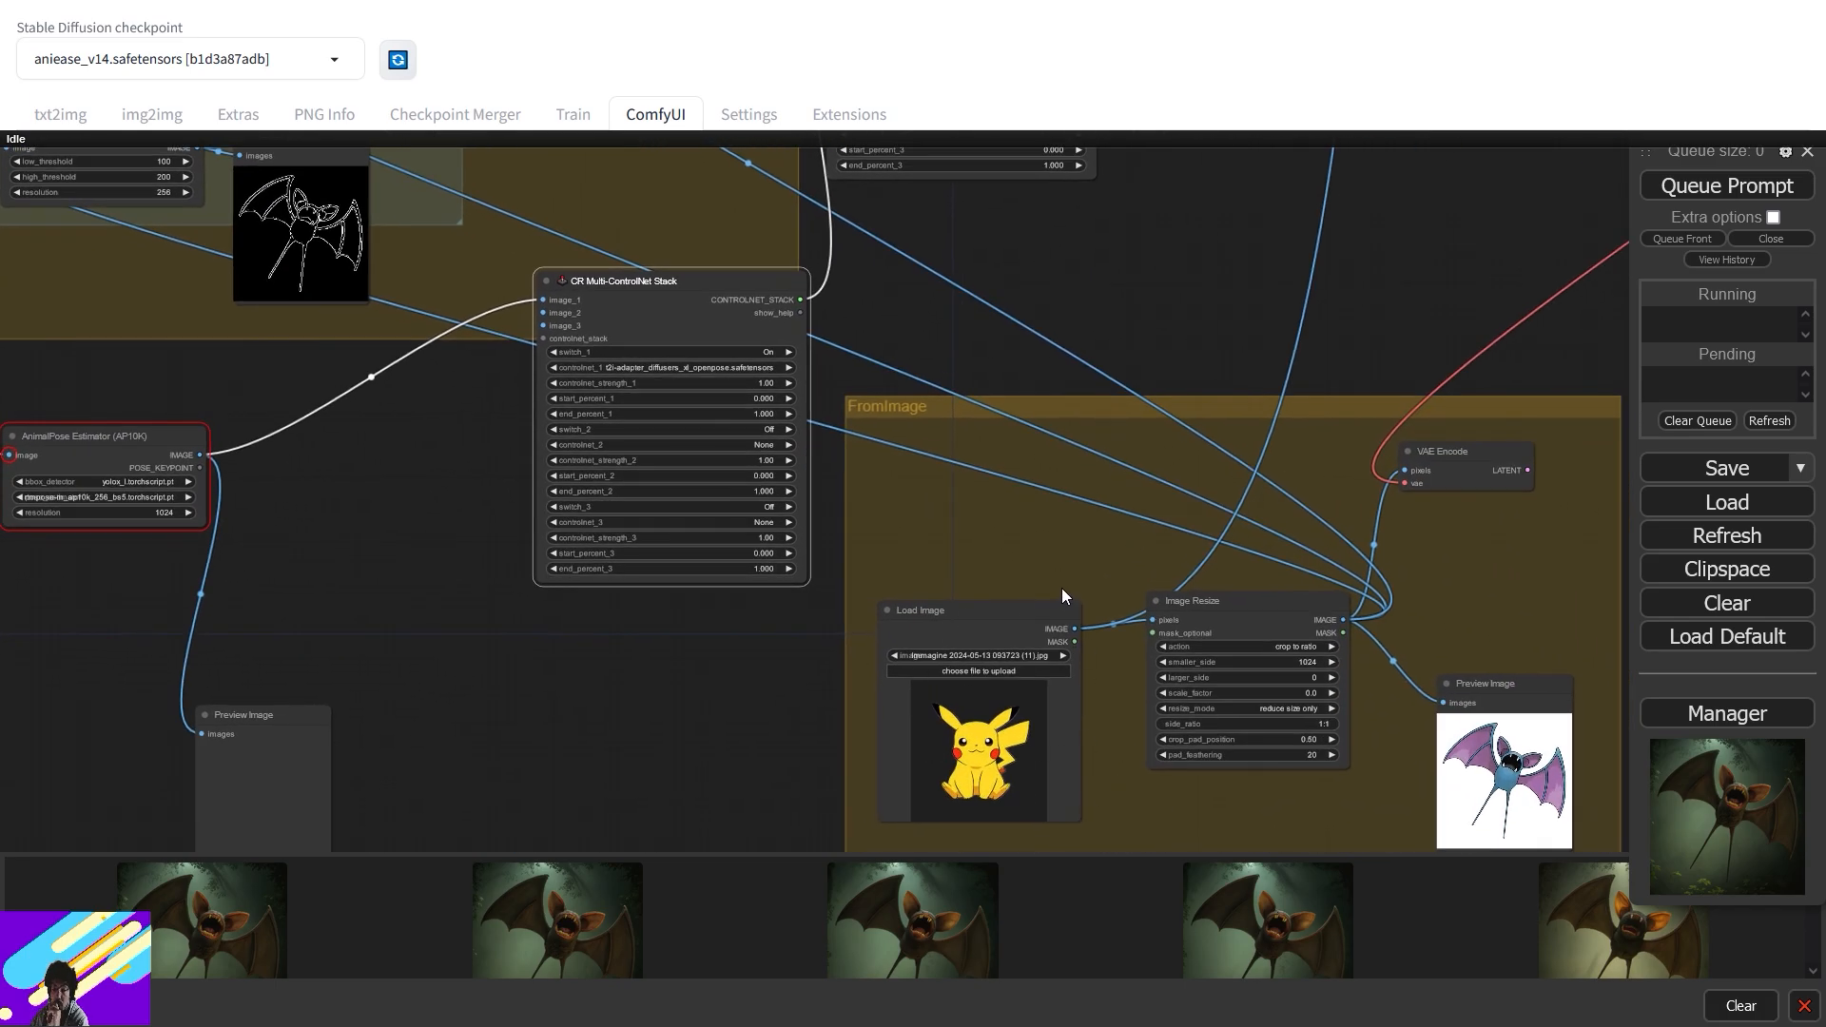
scroll(1384, 313, "down", 6)
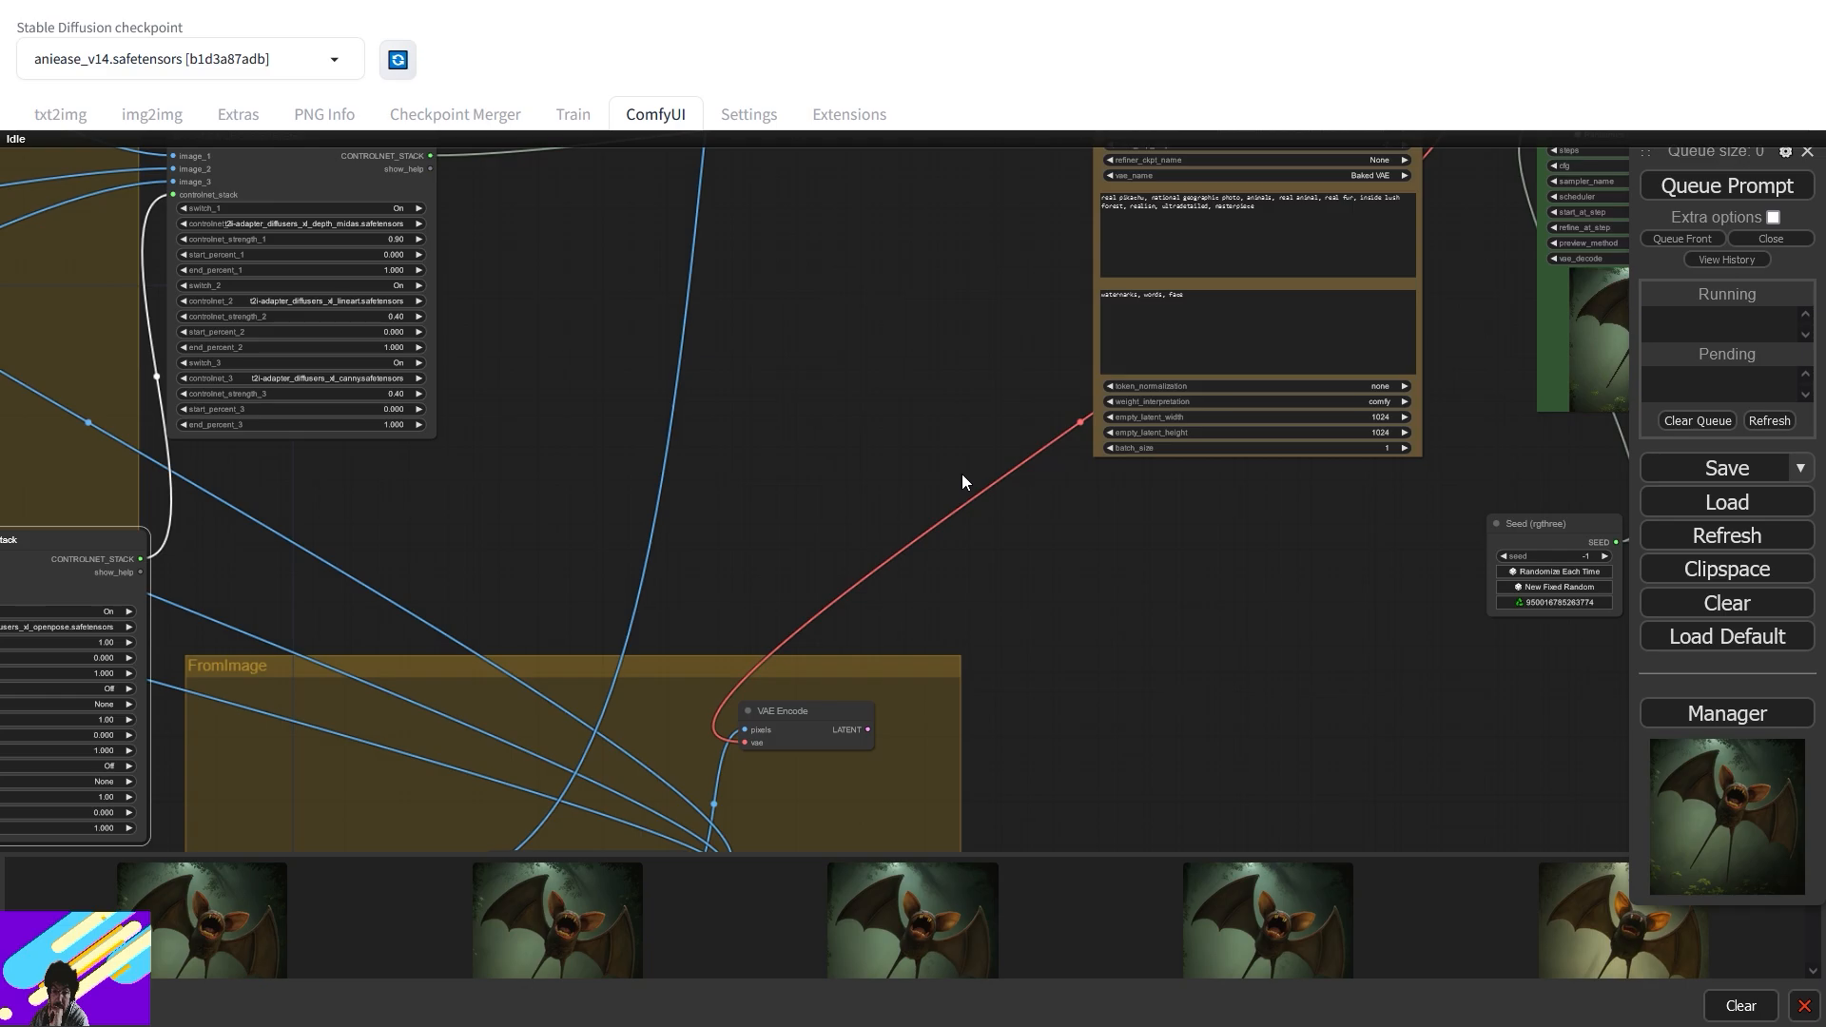
key("ctrl+Return")
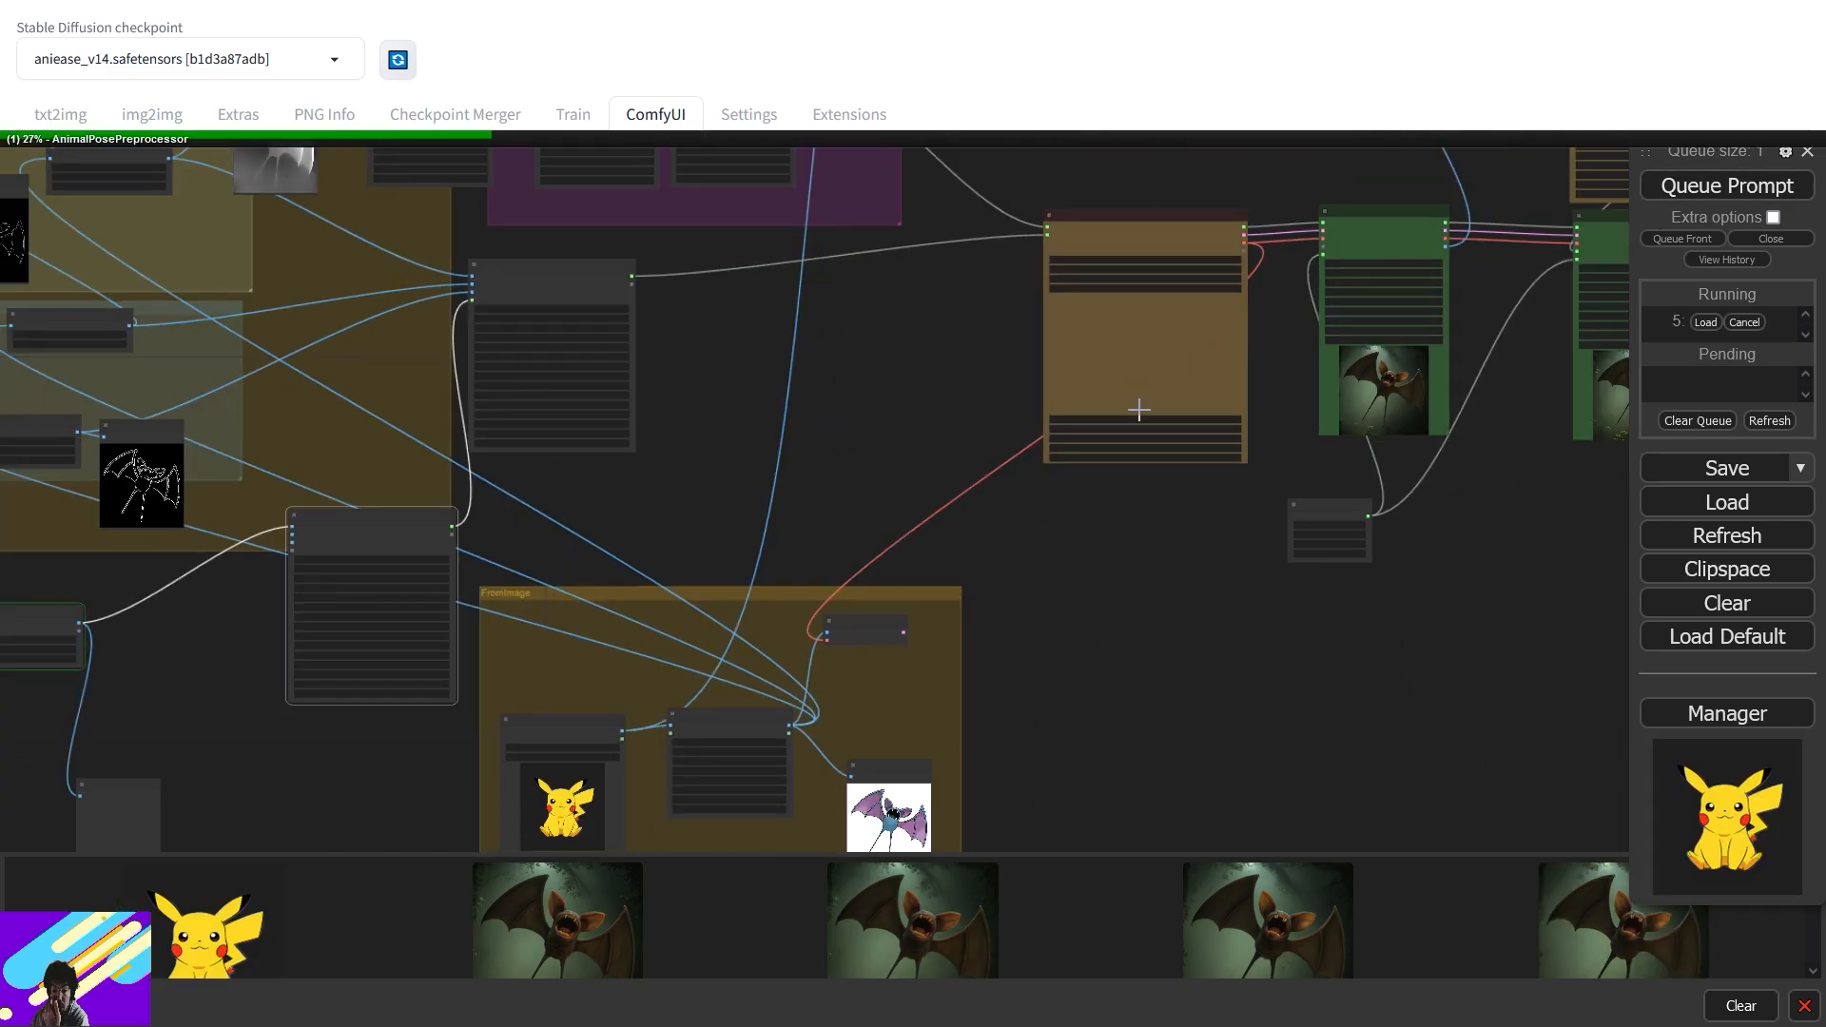
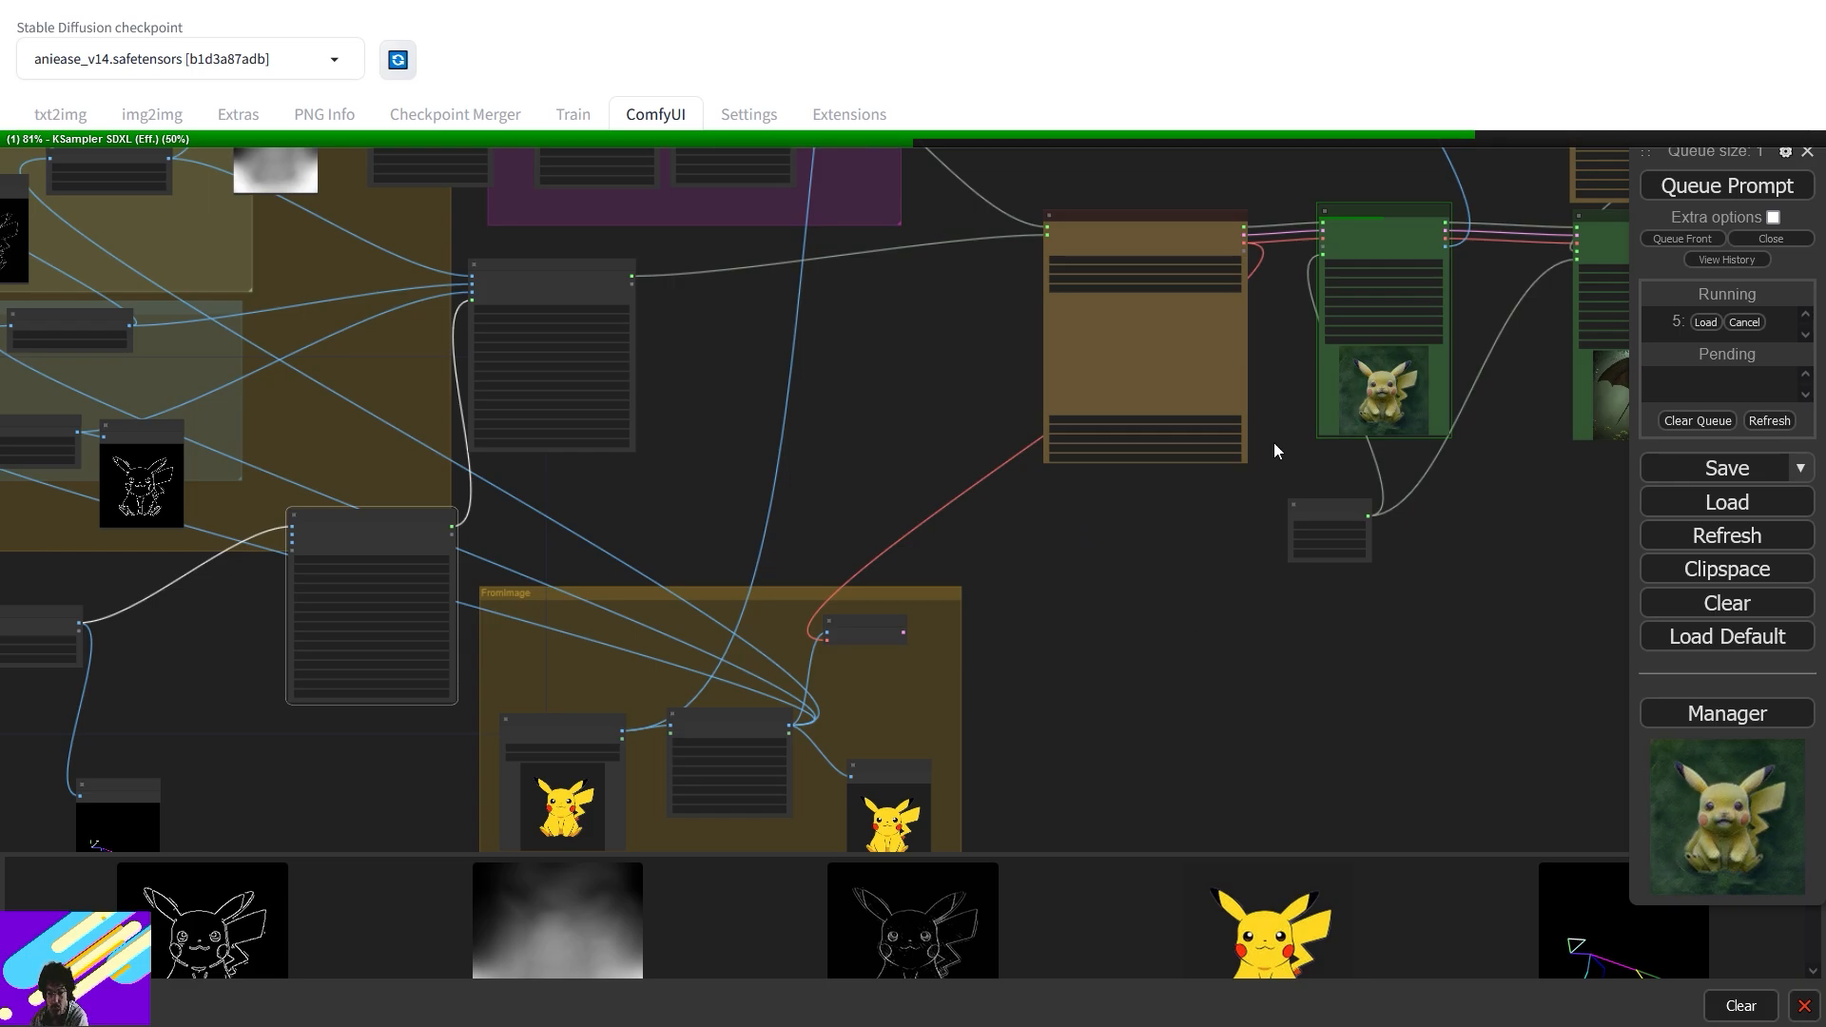
- Pan around the workflow to review the Multi-ControlNet, FromImage, Openpose and LoRA groups
scroll(1279, 418, "up", 7)
left_click_drag(1314, 394, 818, 521)
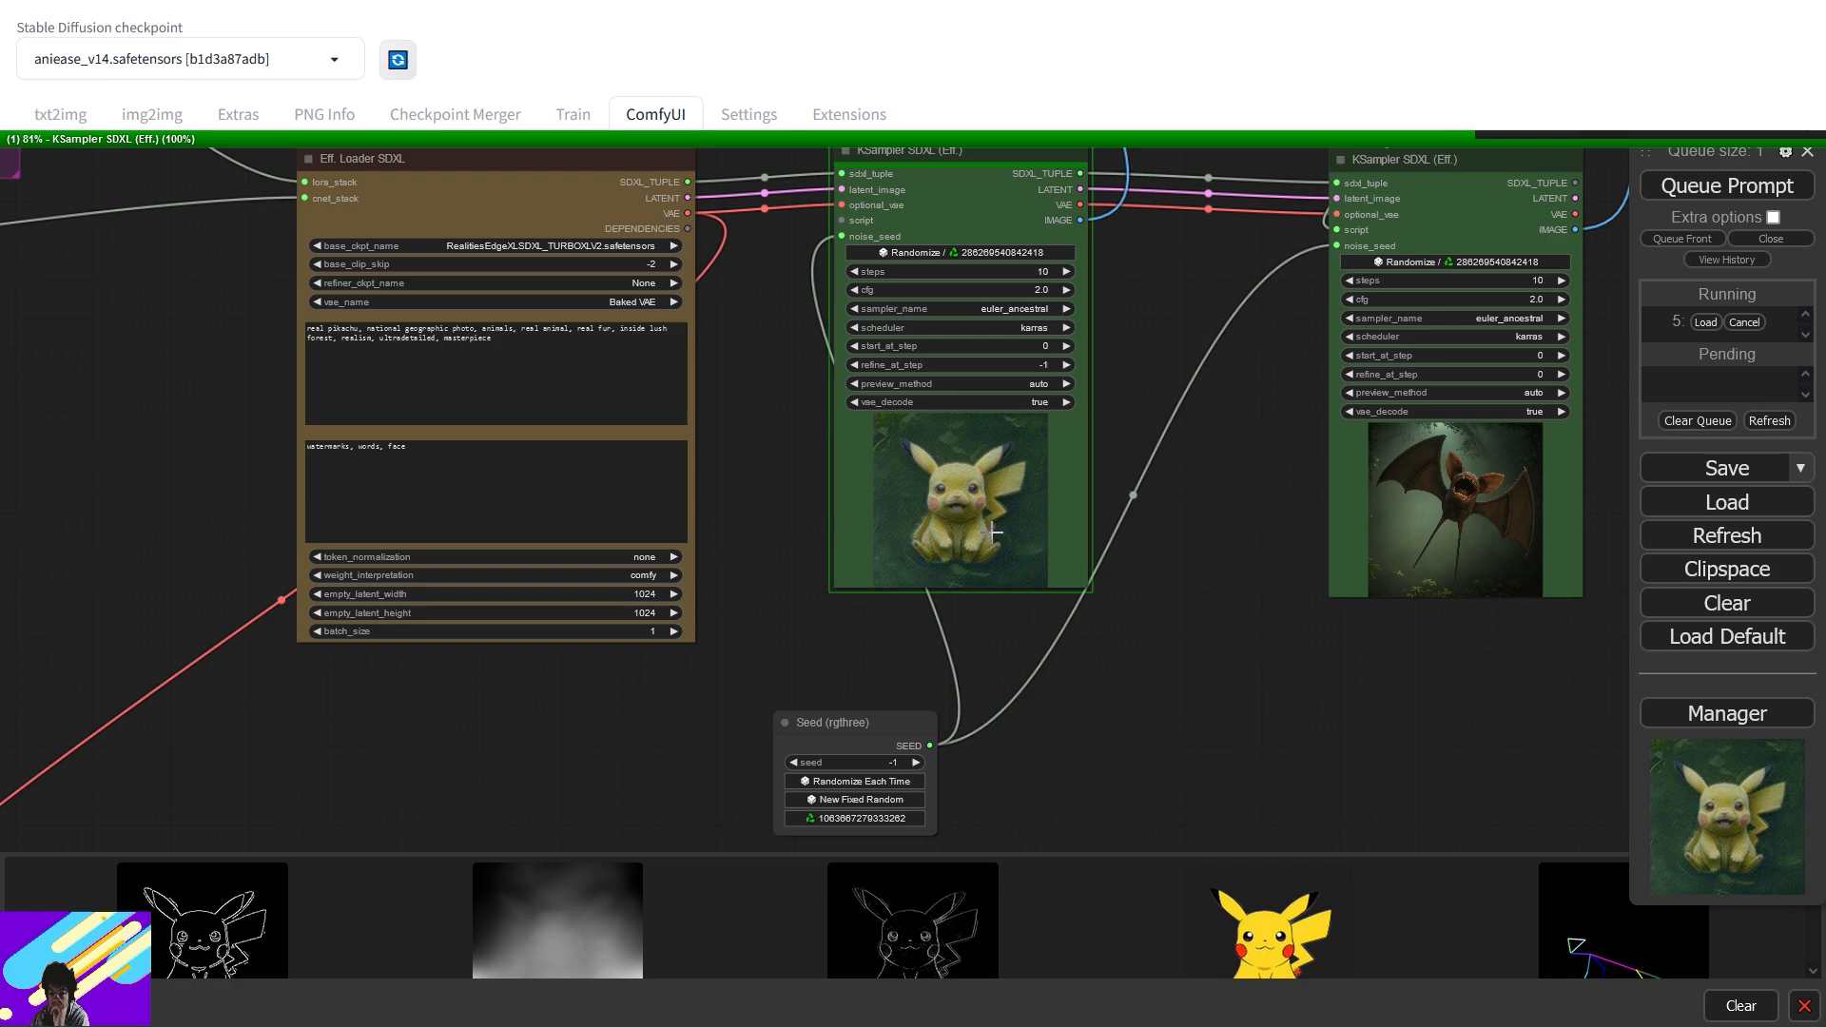
scroll(927, 471, "up", 6)
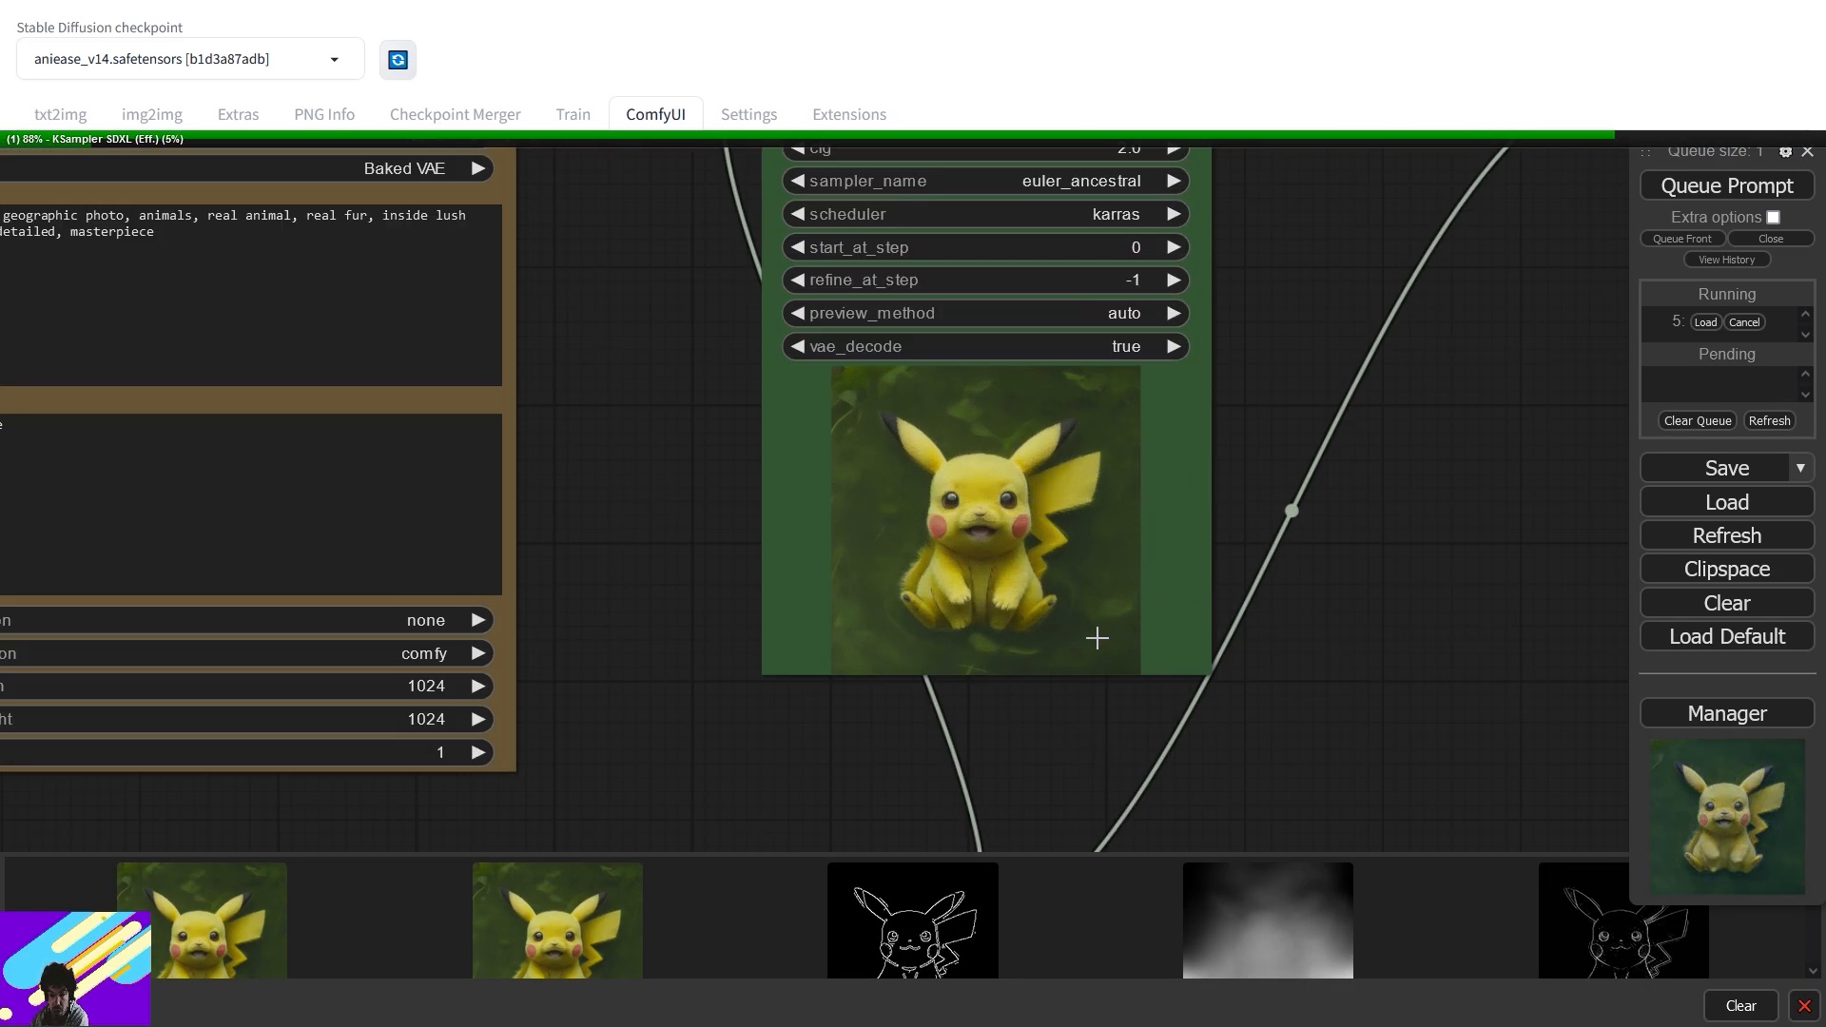
scroll(640, 420, "down", 6)
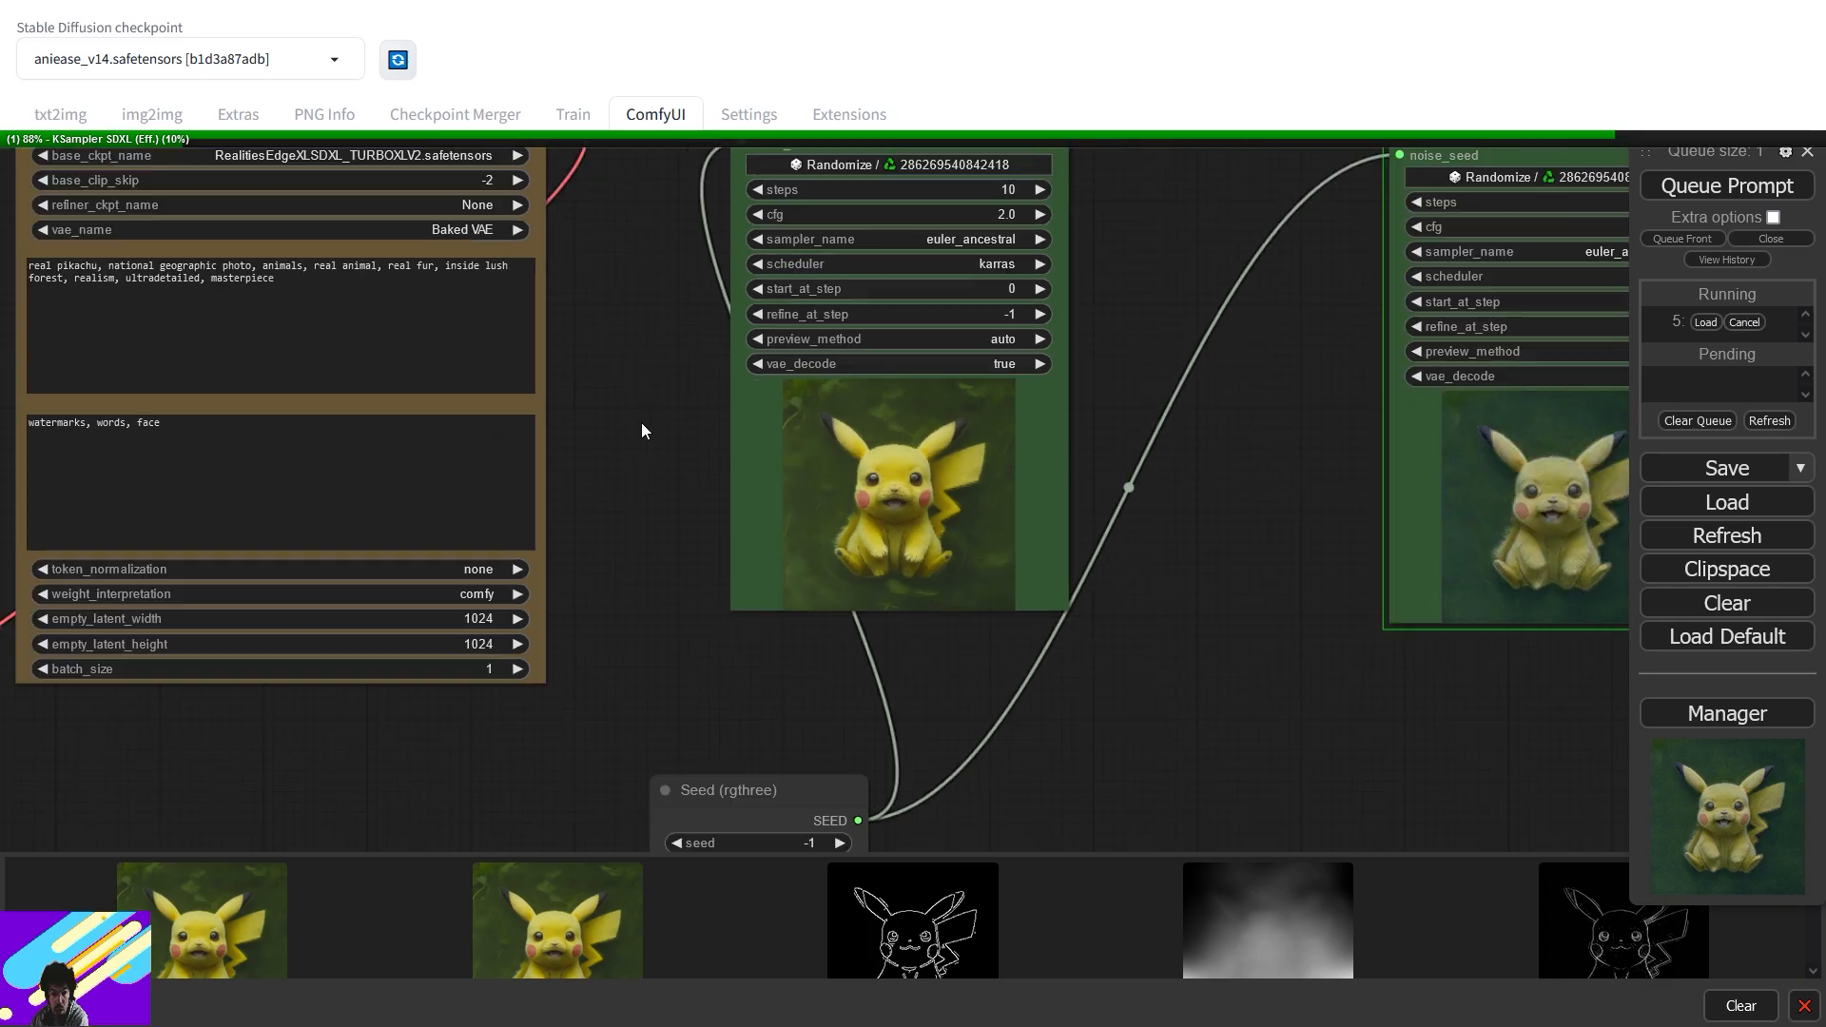
scroll(648, 435, "up", 2)
left_click_drag(518, 653, 1513, 533)
scroll(998, 459, "down", 4)
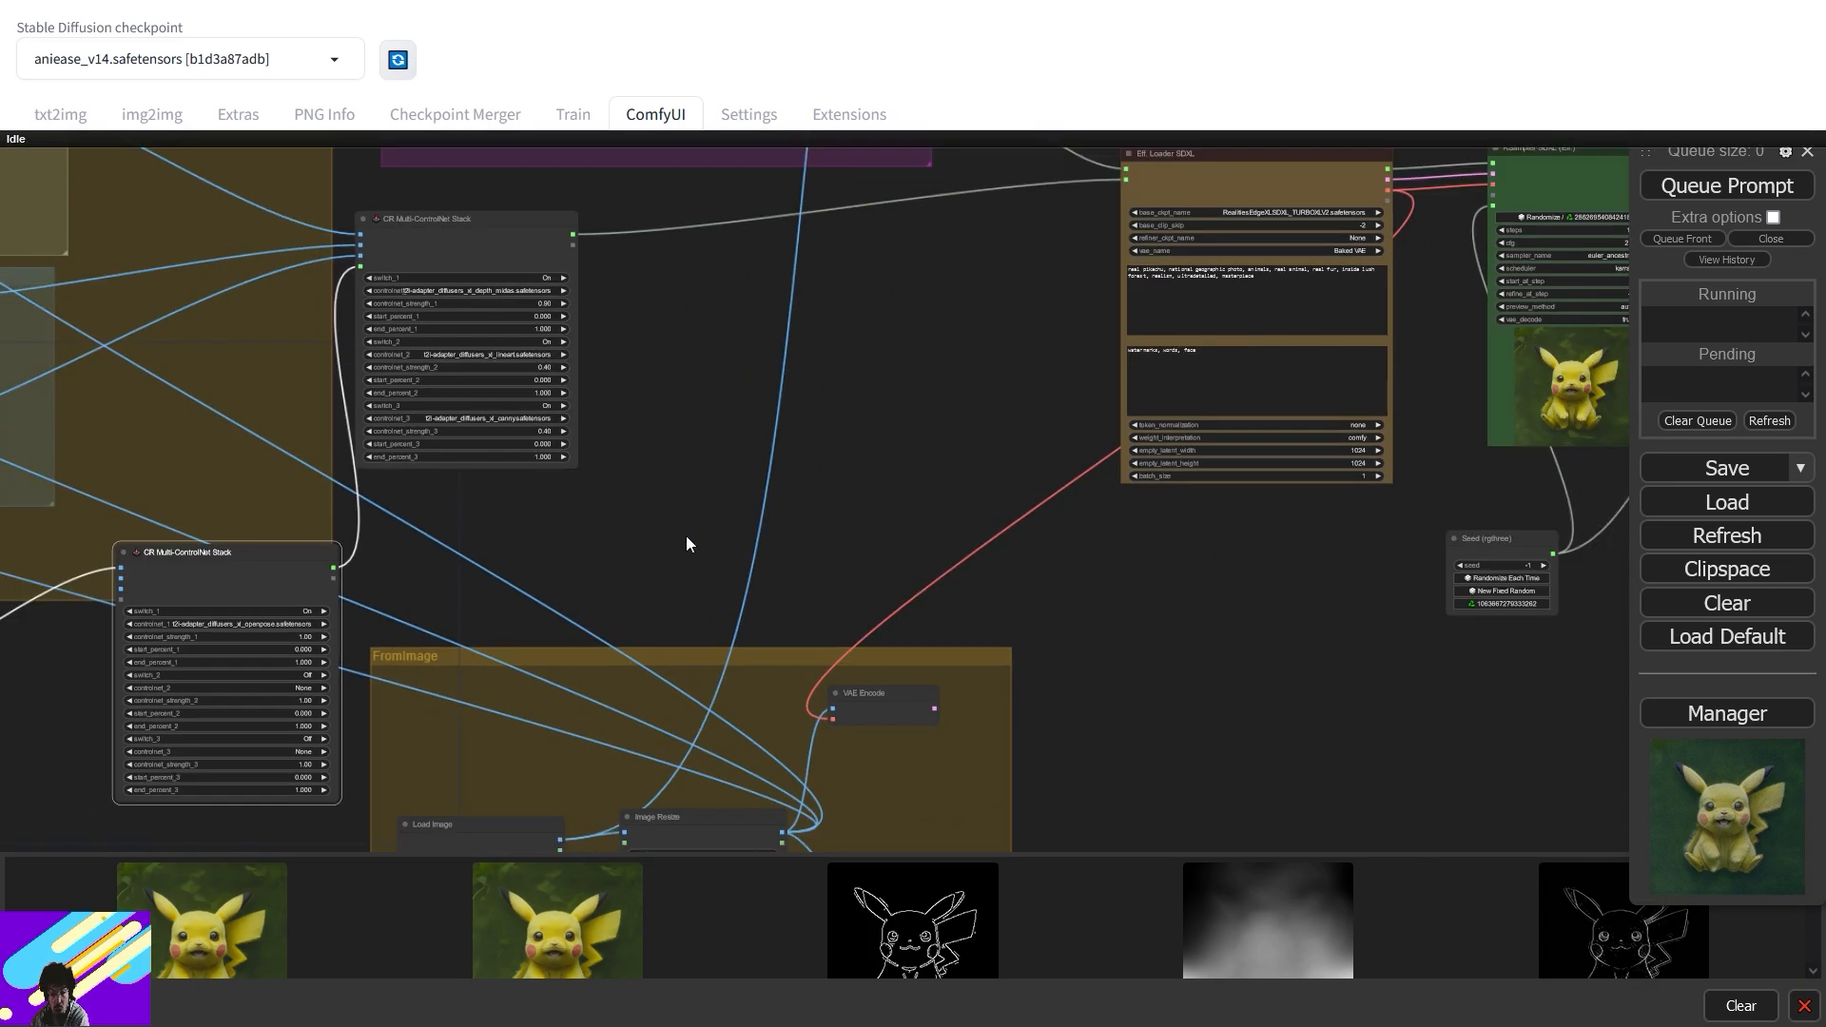
left_click_drag(586, 582, 1263, 349)
left_click_drag(1331, 417, 1070, 419)
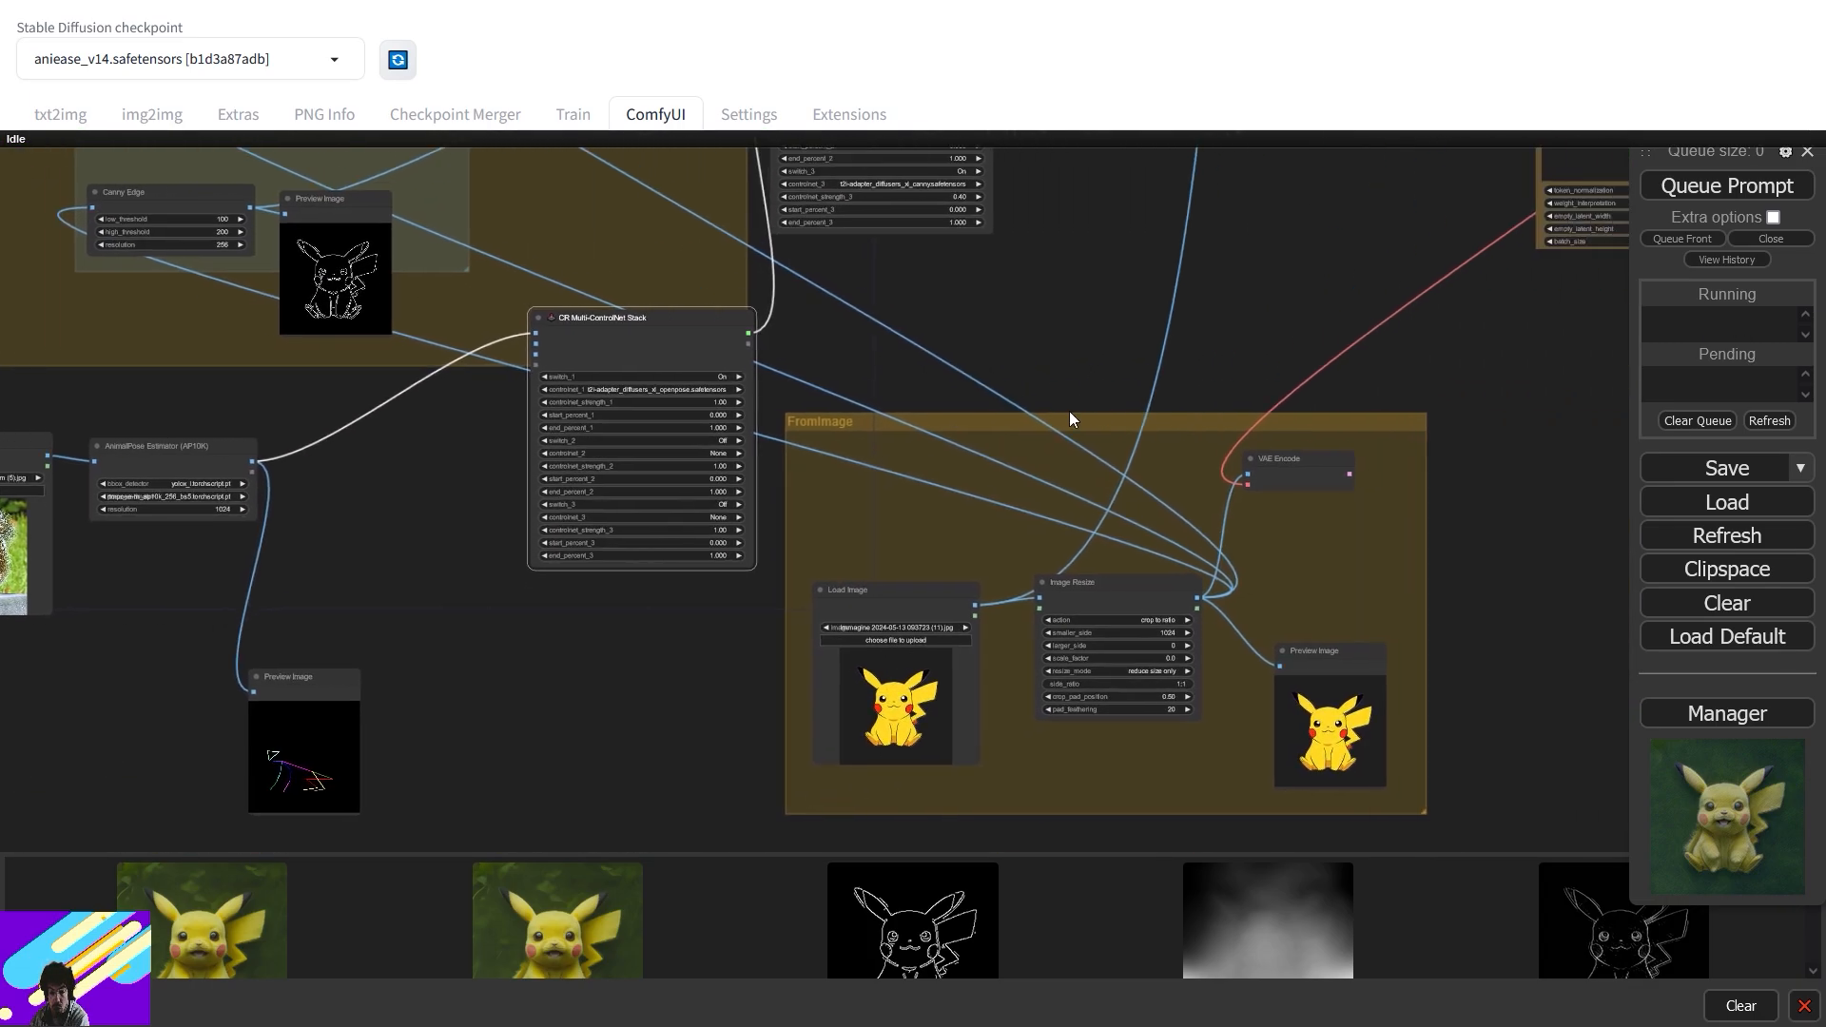
left_click_drag(746, 430, 1182, 569)
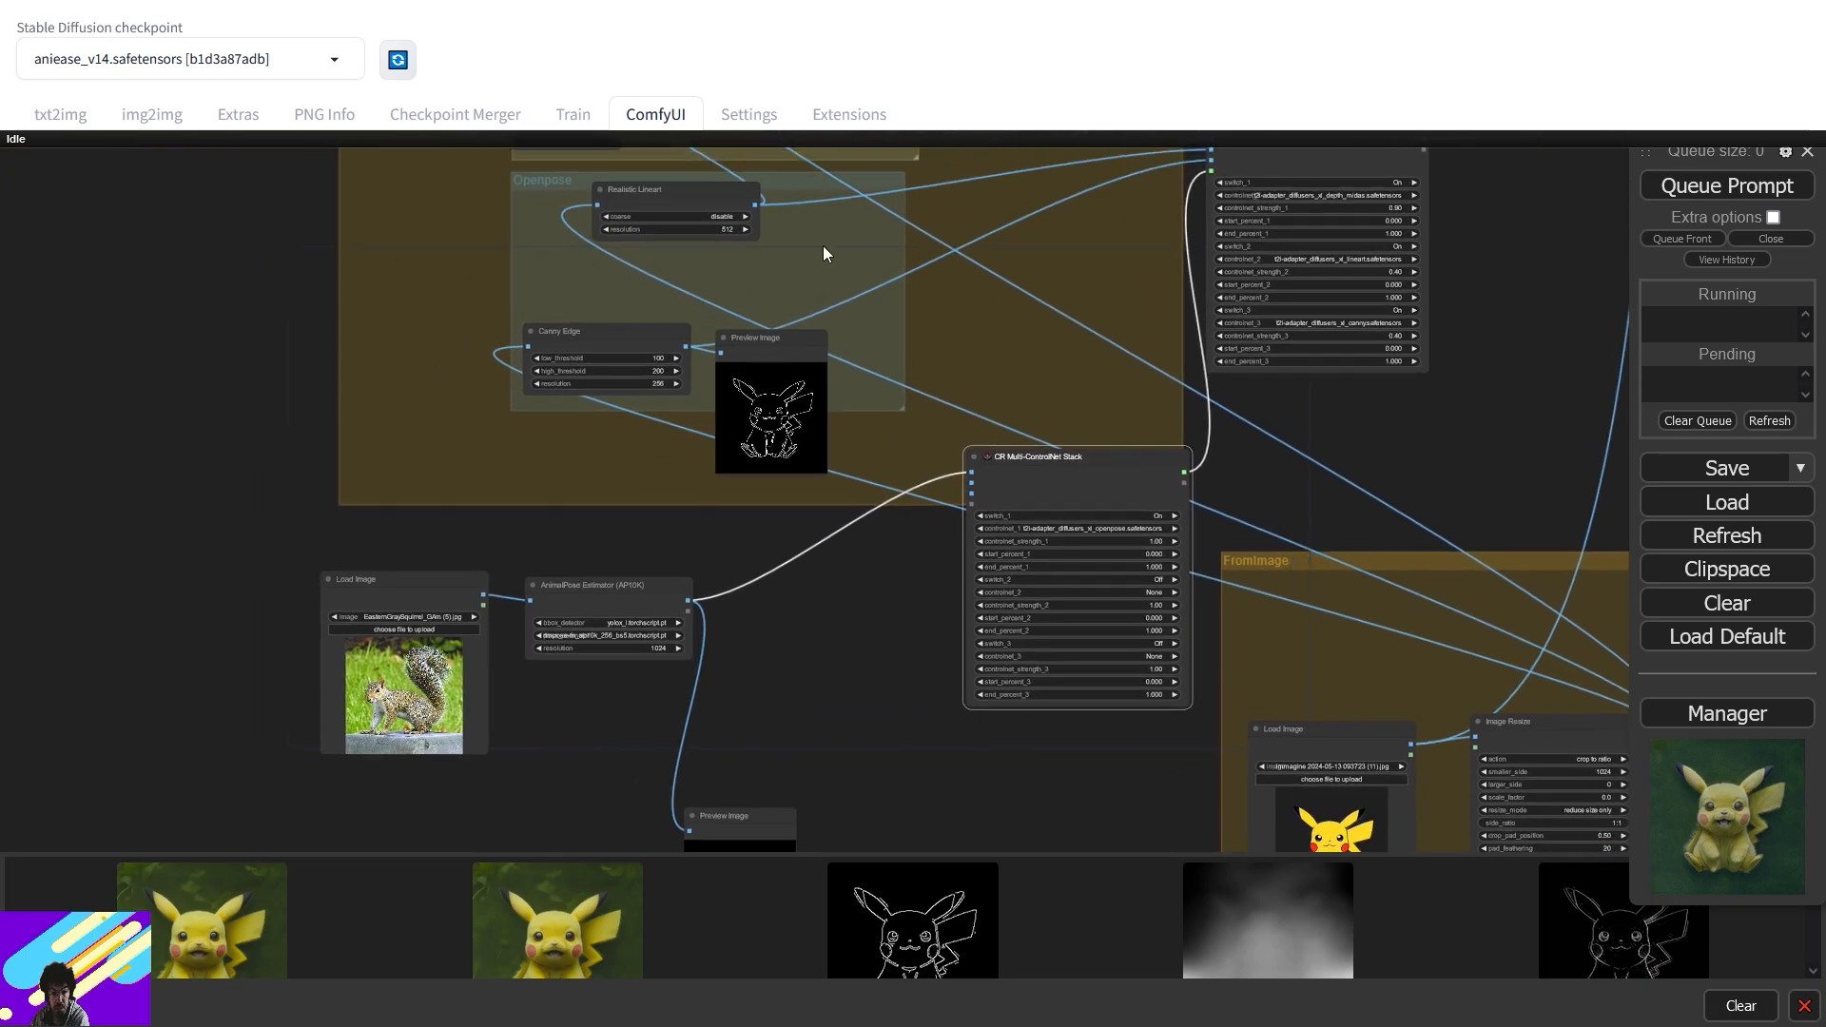
left_click_drag(972, 255, 751, 578)
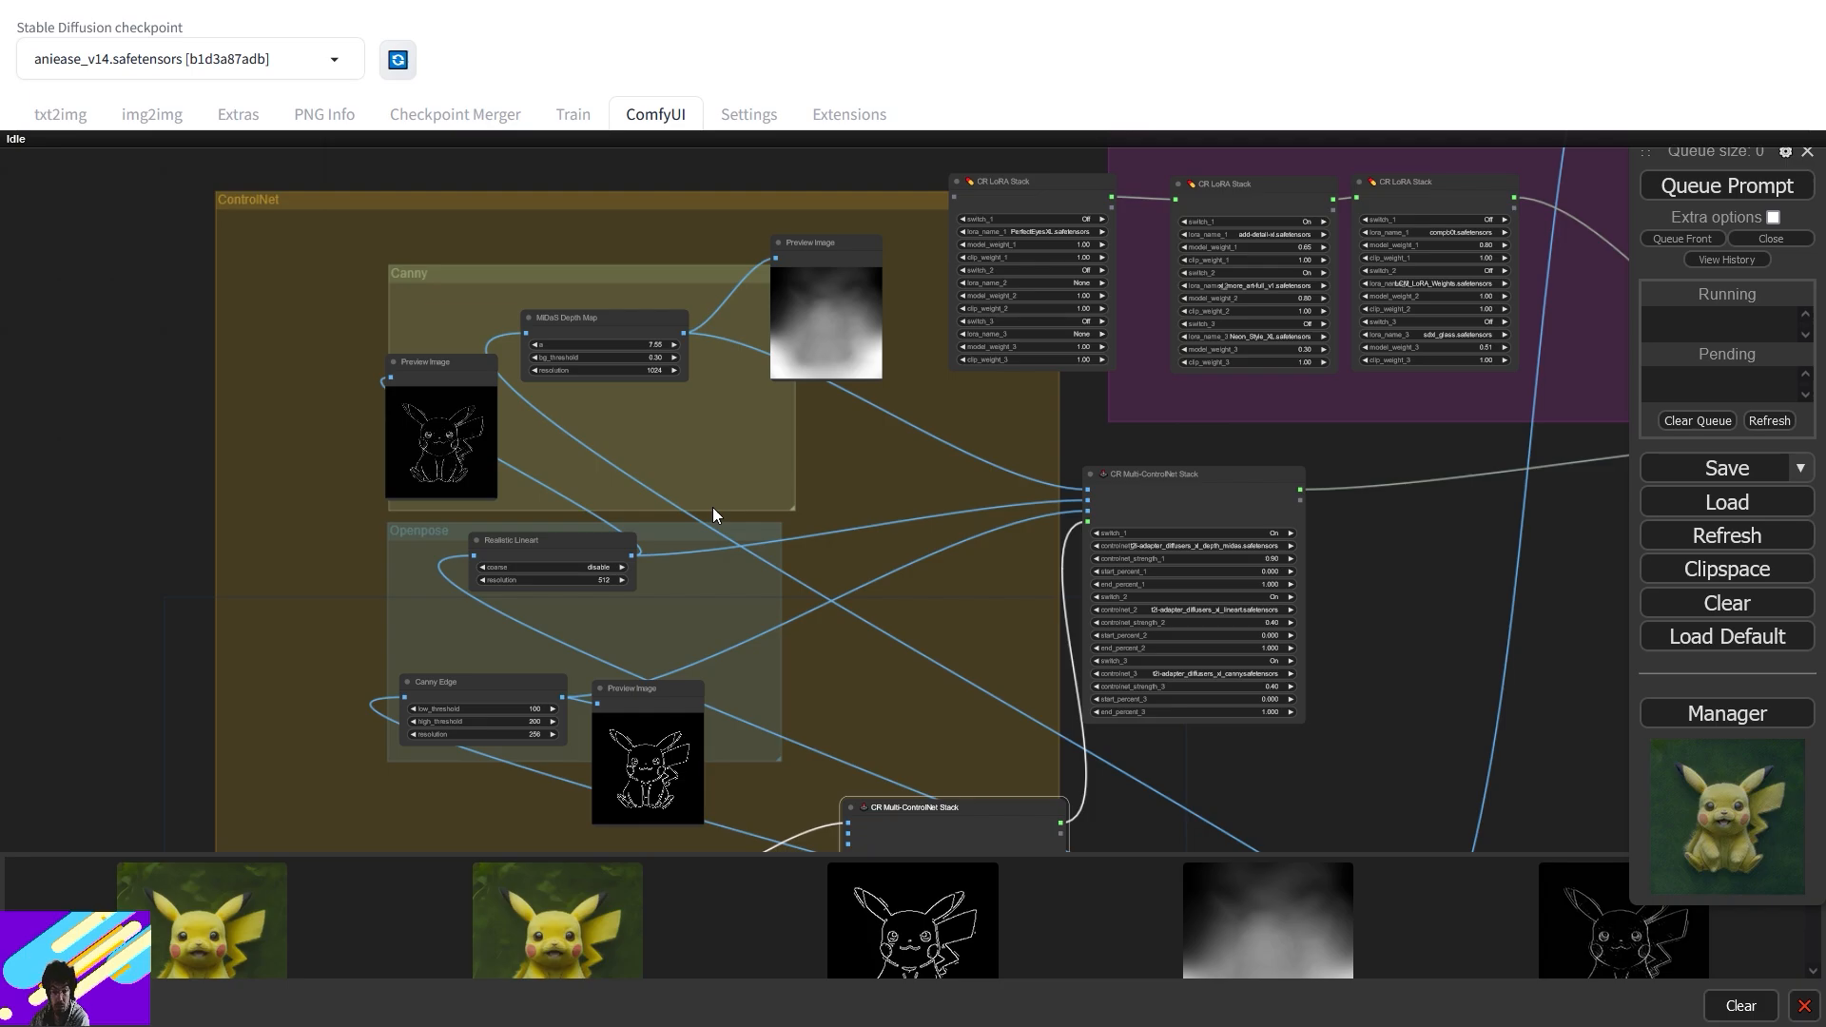
- Place the Eff. Loader SDXL beside the LoRA group and shift KSampler SDXL further right
left_click_drag(890, 632, 1007, 306)
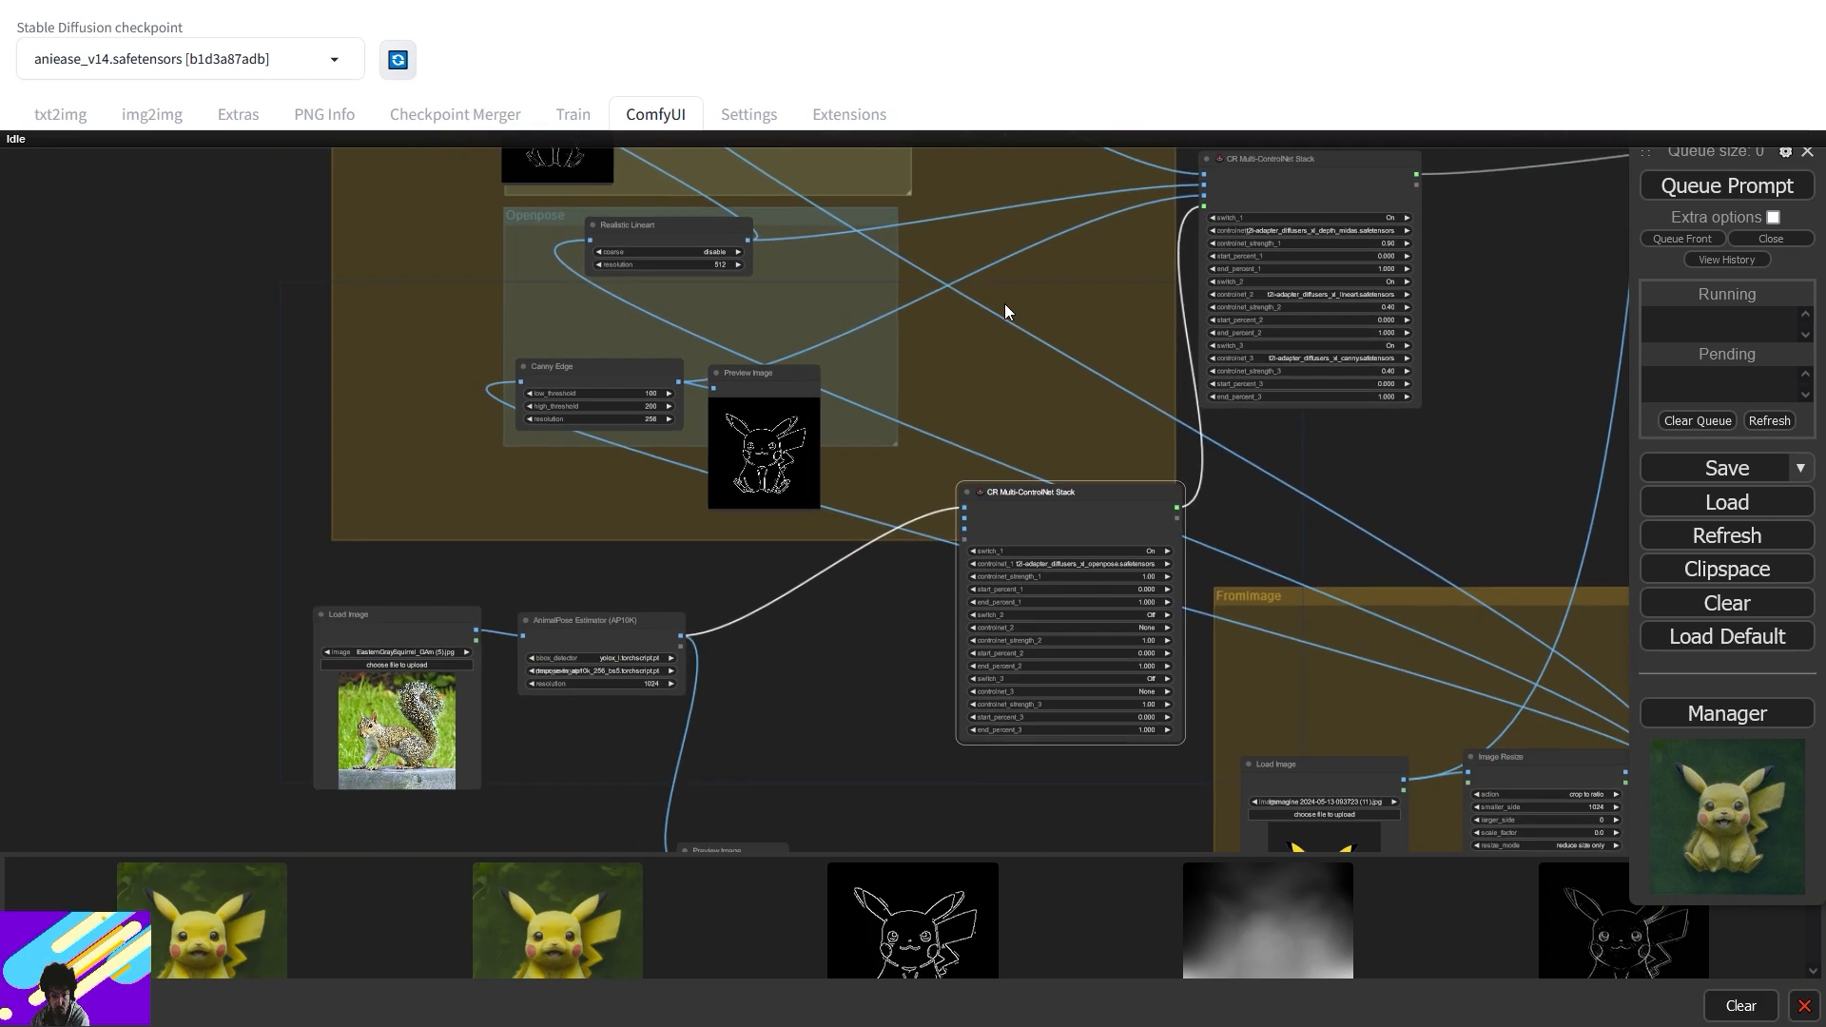
left_click_drag(1227, 501, 1175, 340)
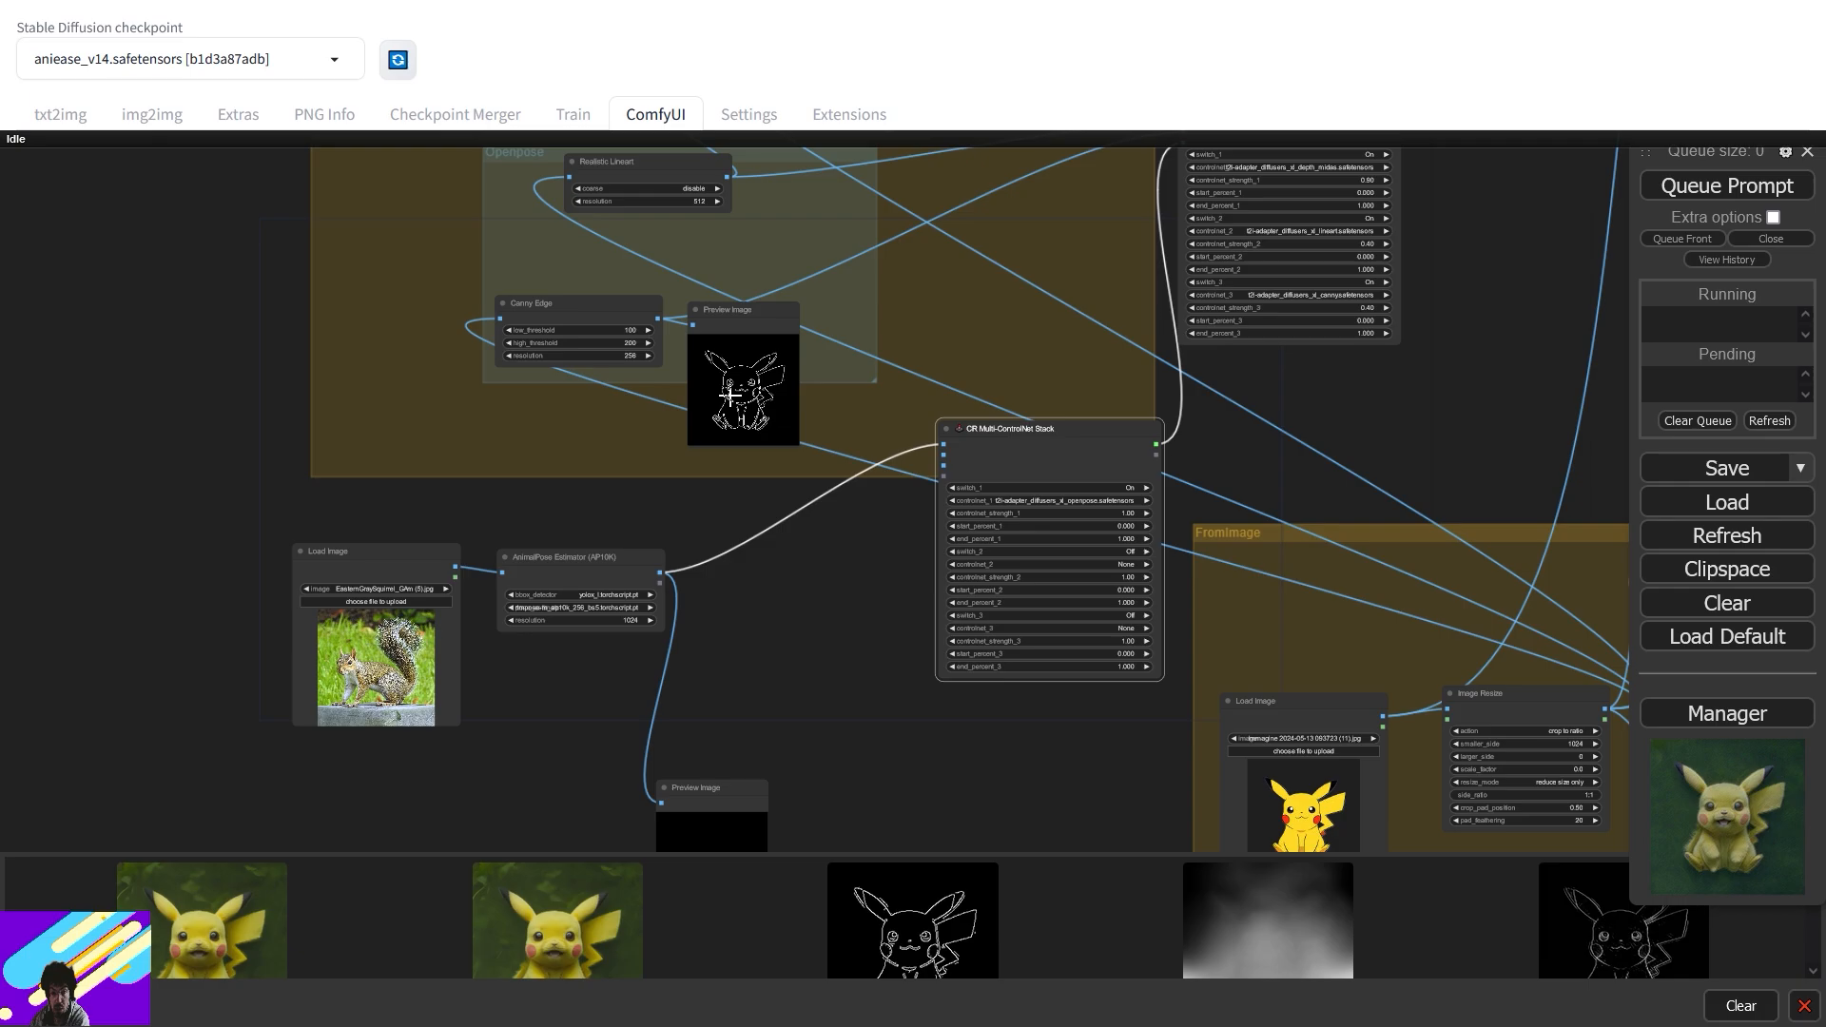
left_click_drag(706, 214, 791, 623)
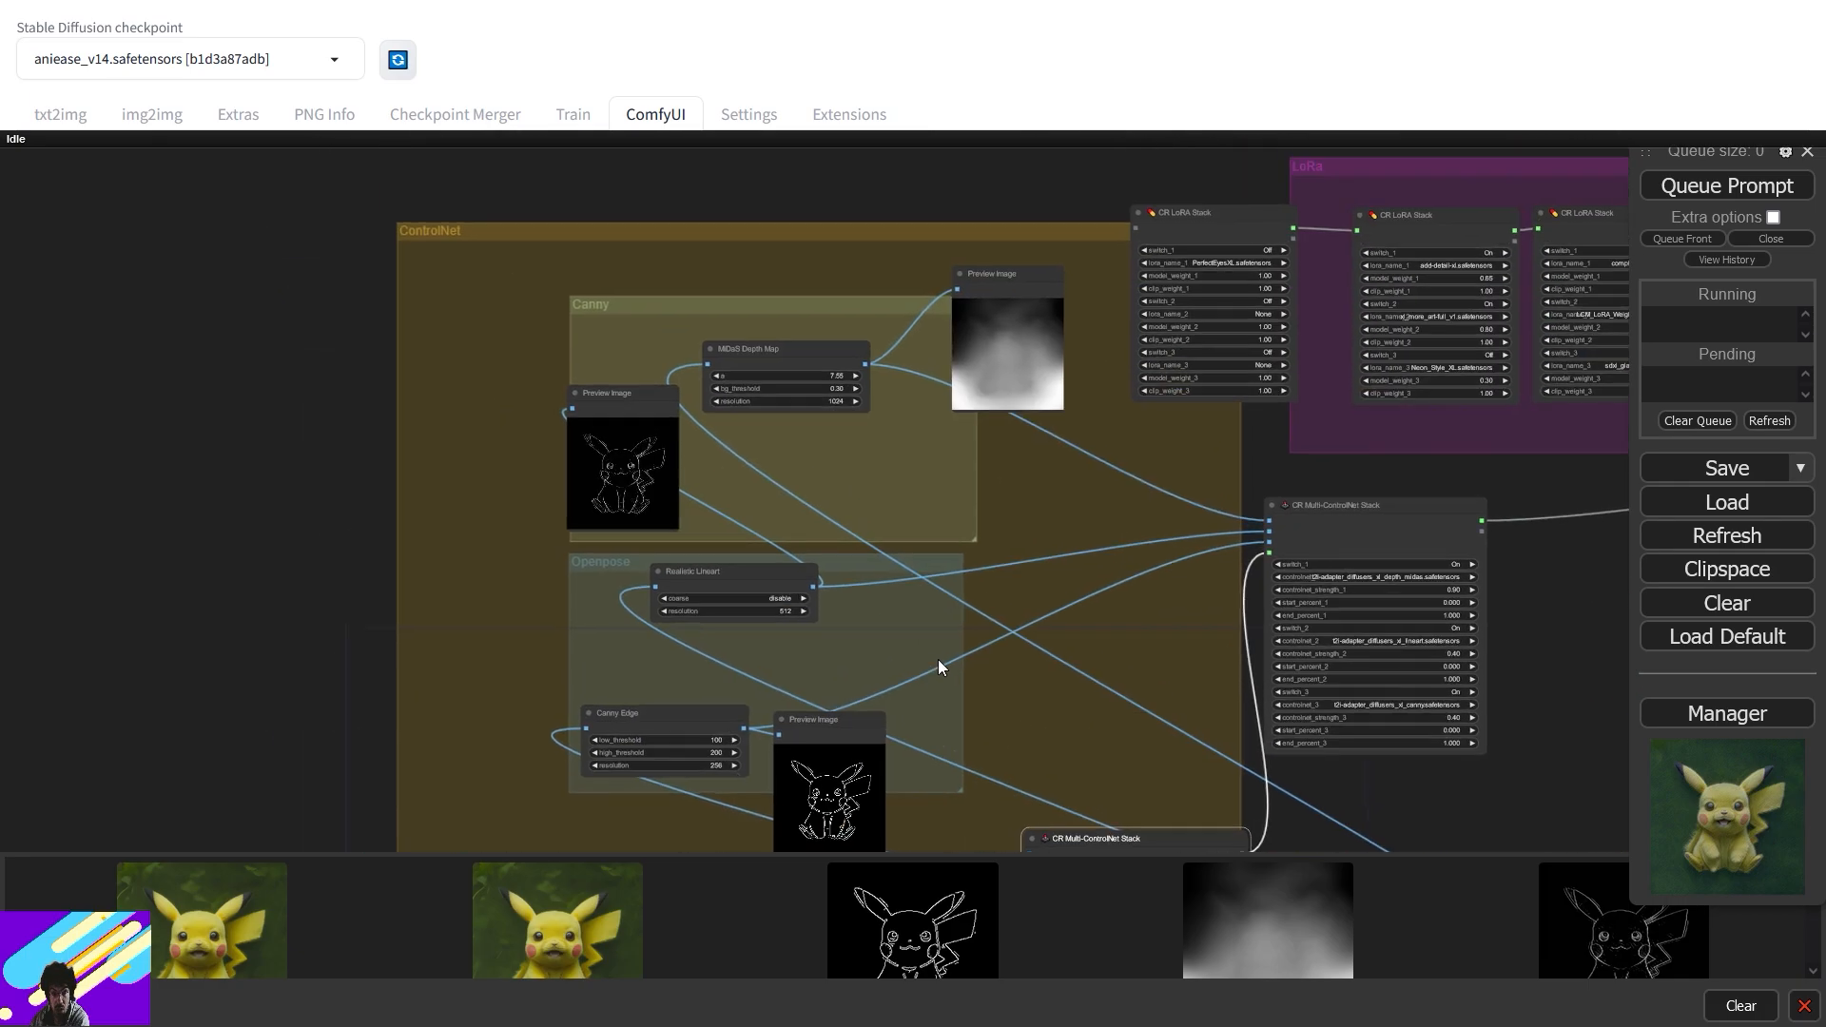
left_click_drag(1032, 528, 1266, 95)
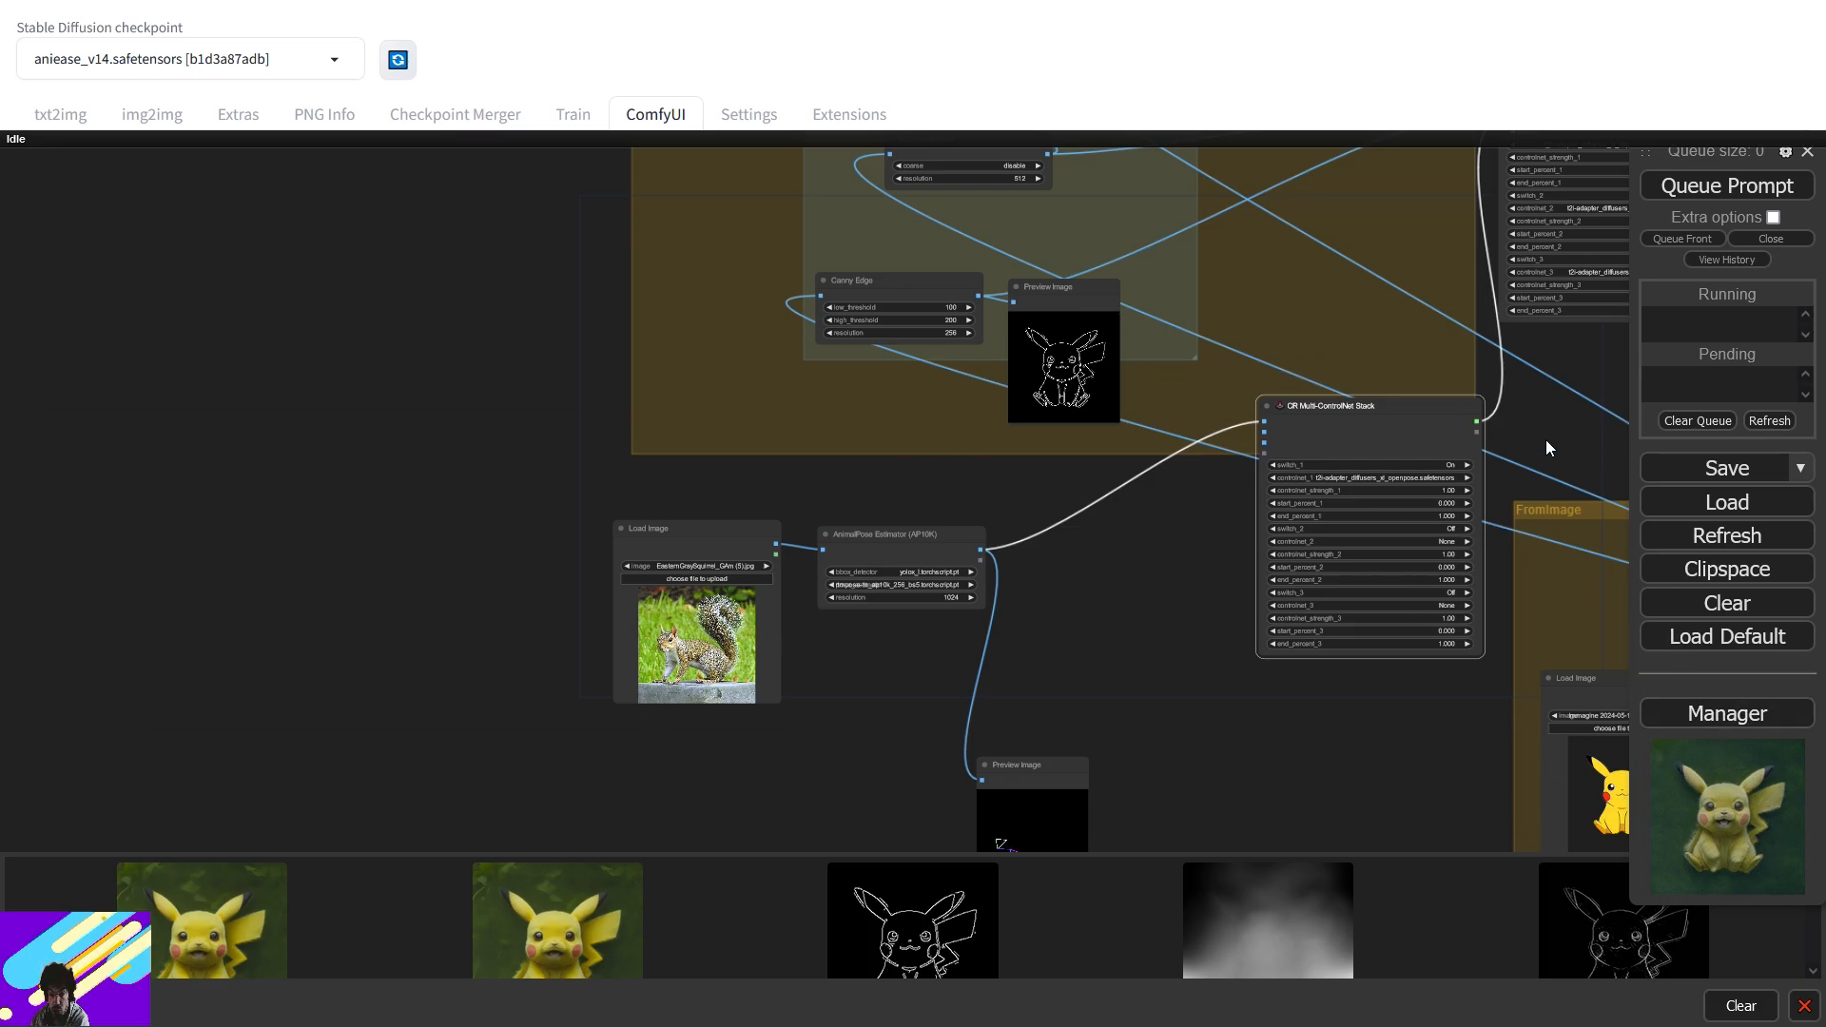
left_click_drag(1555, 414, 801, 415)
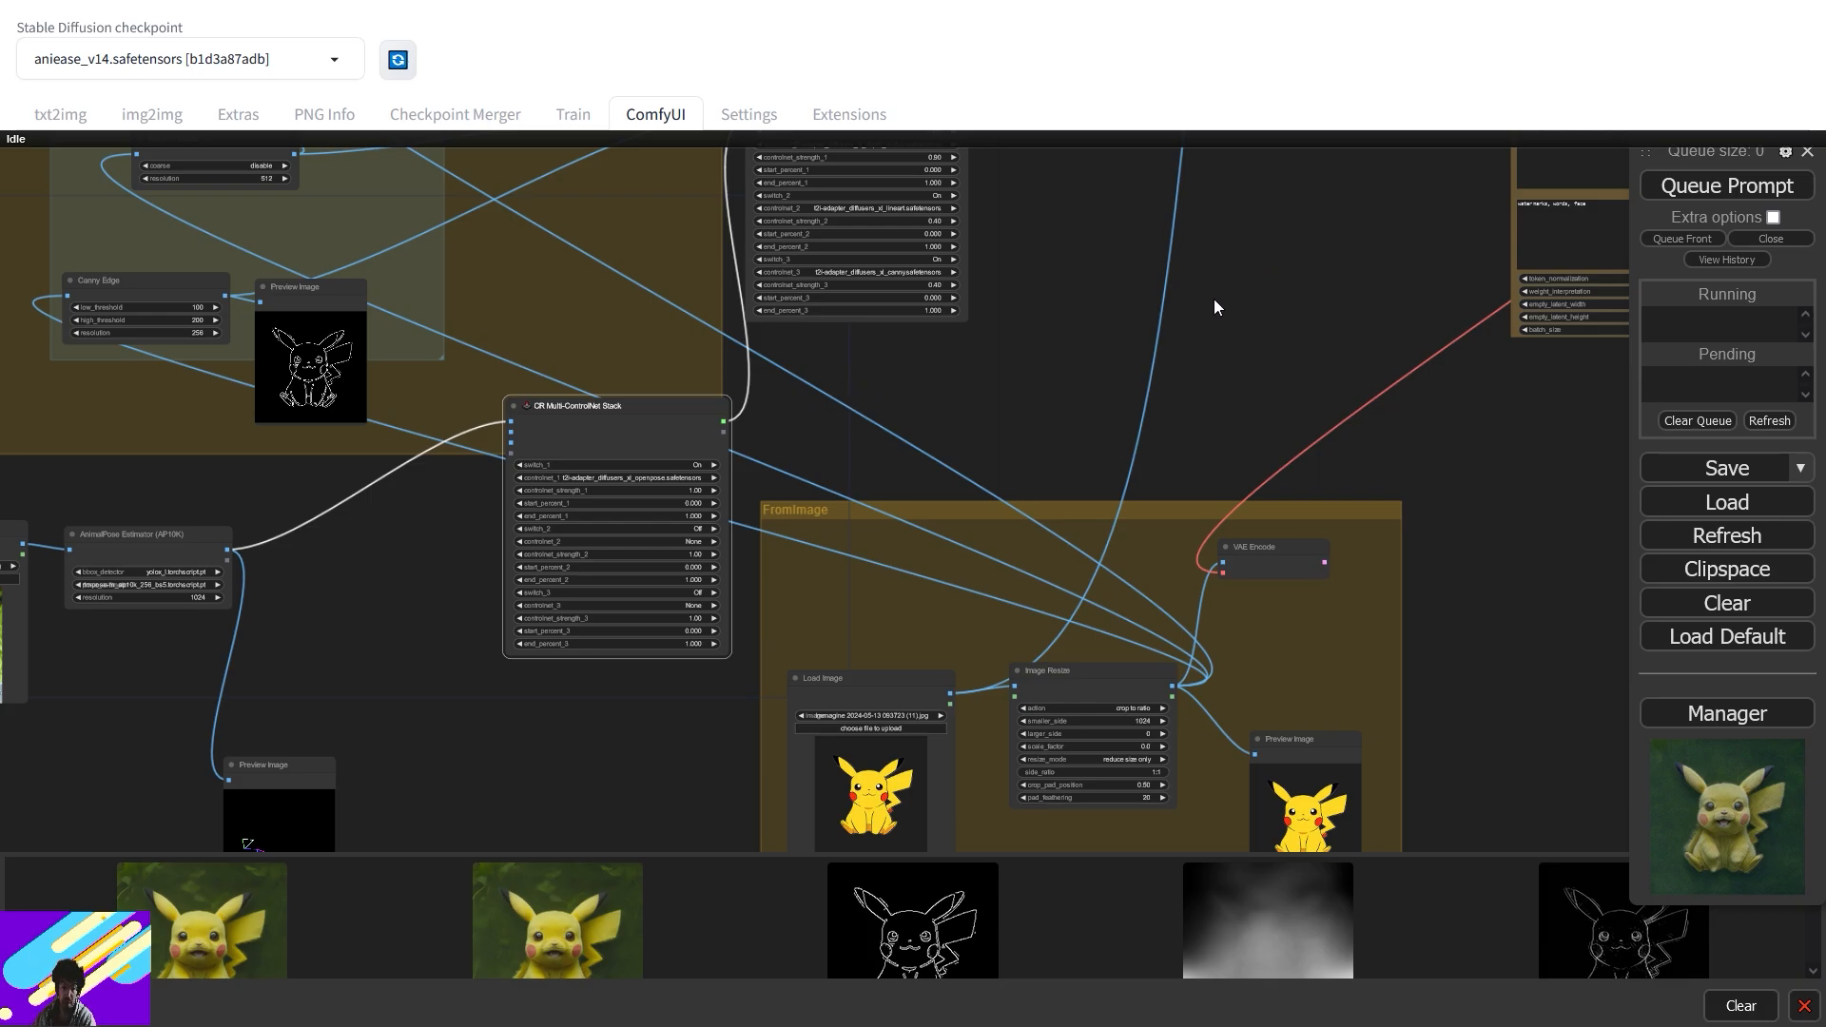
left_click_drag(1248, 264, 470, 717)
left_click_drag(995, 513, 639, 498)
left_click_drag(1231, 510, 1316, 521)
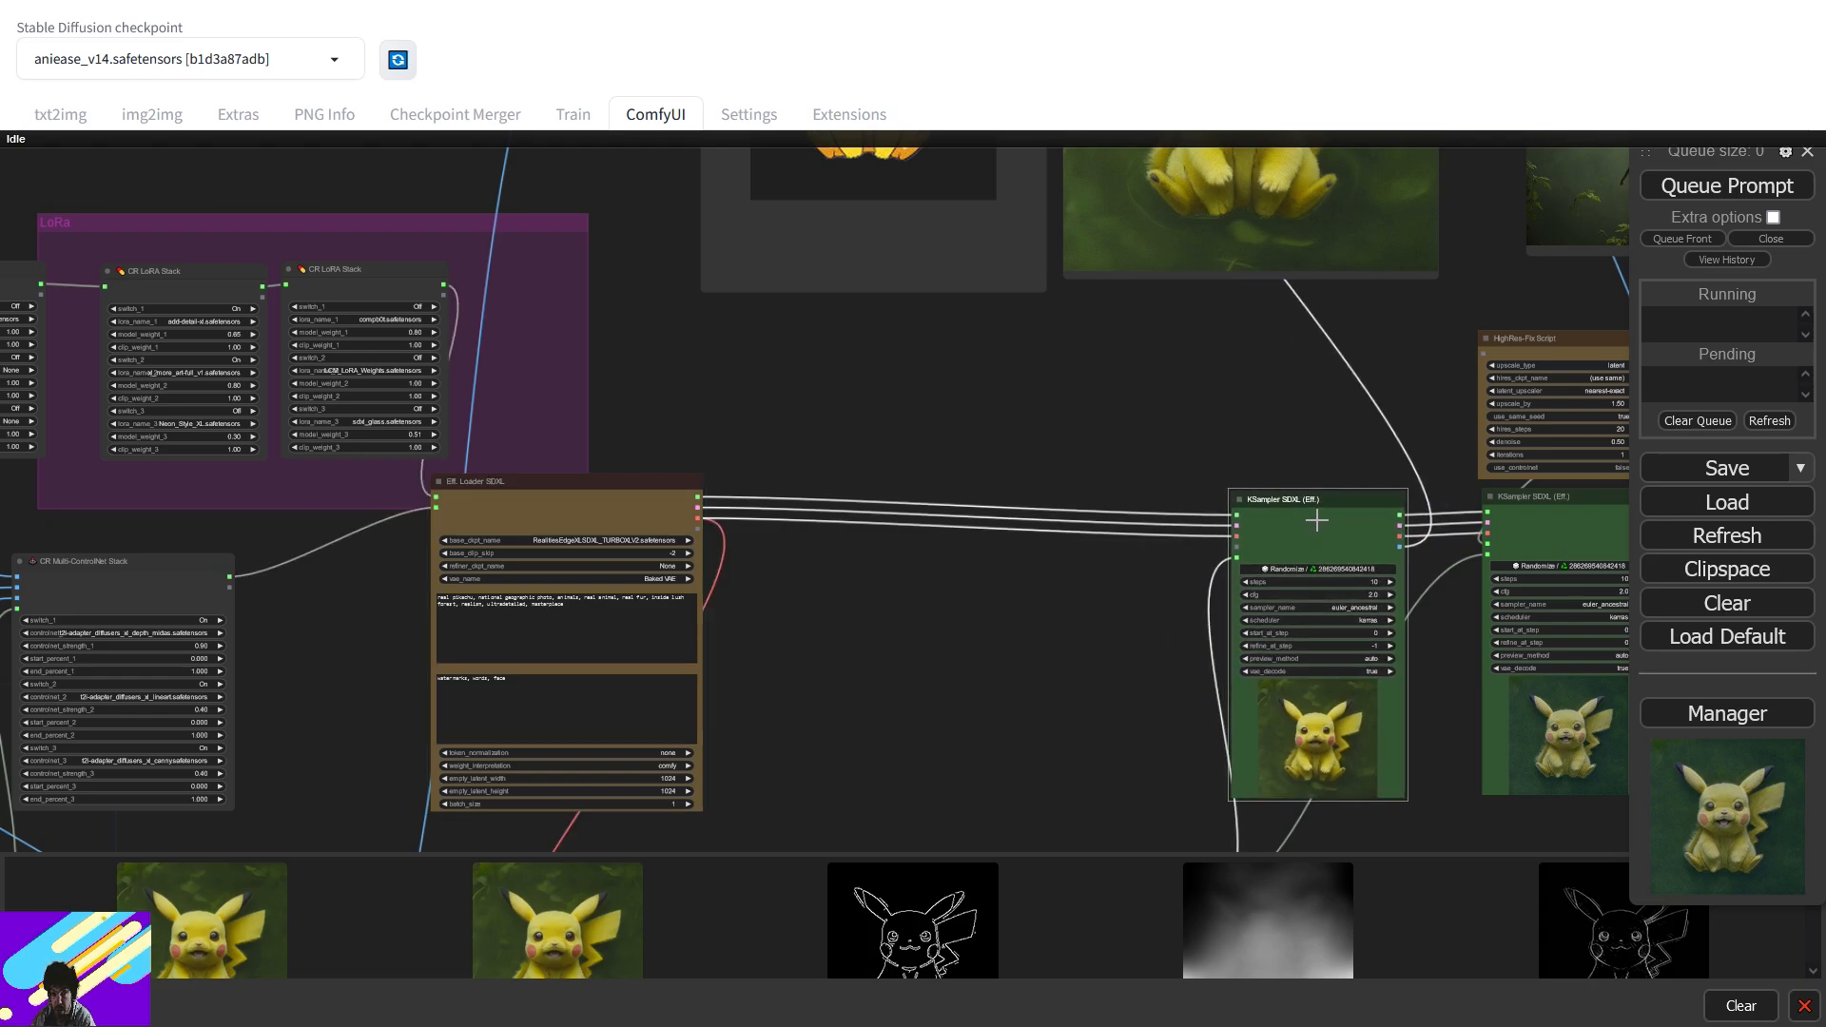
- Raise both Preview Image nodes higher in the graph
left_click_drag(1150, 431, 1237, 748)
left_click_drag(1304, 677, 1295, 946)
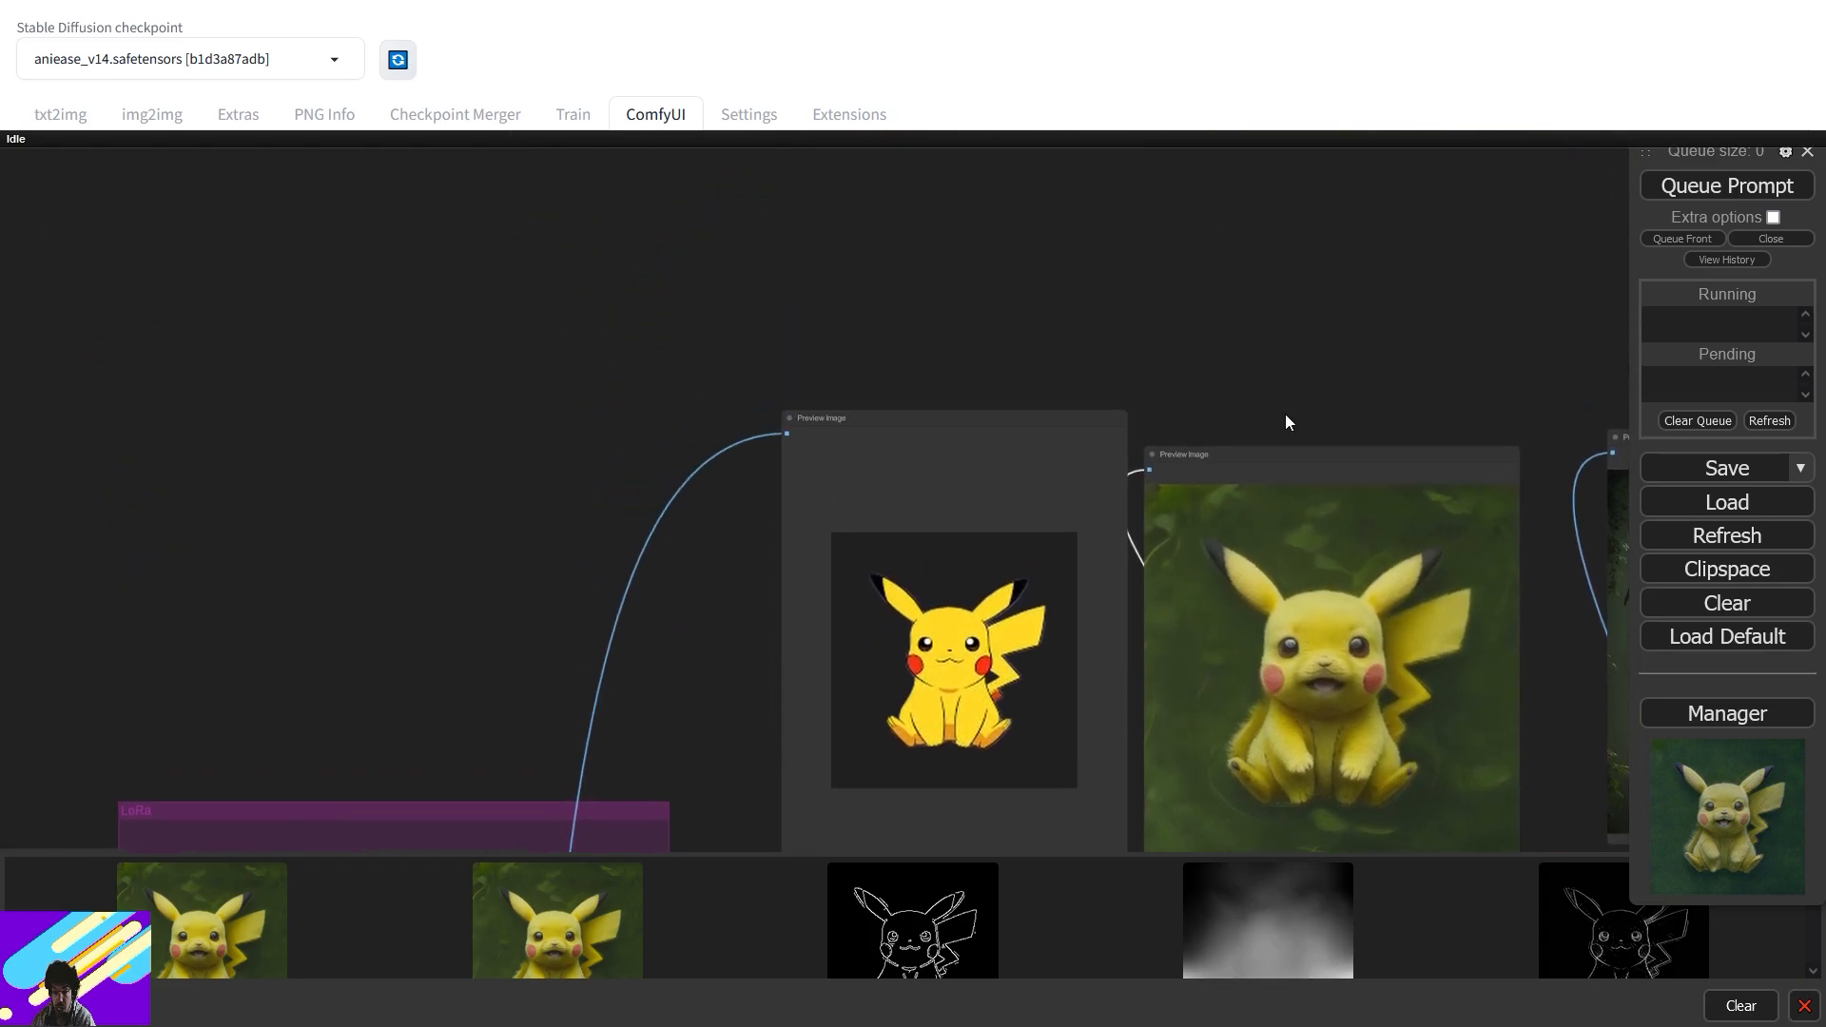
left_click_drag(1284, 455, 1288, 283)
left_click_drag(1065, 418, 1059, 228)
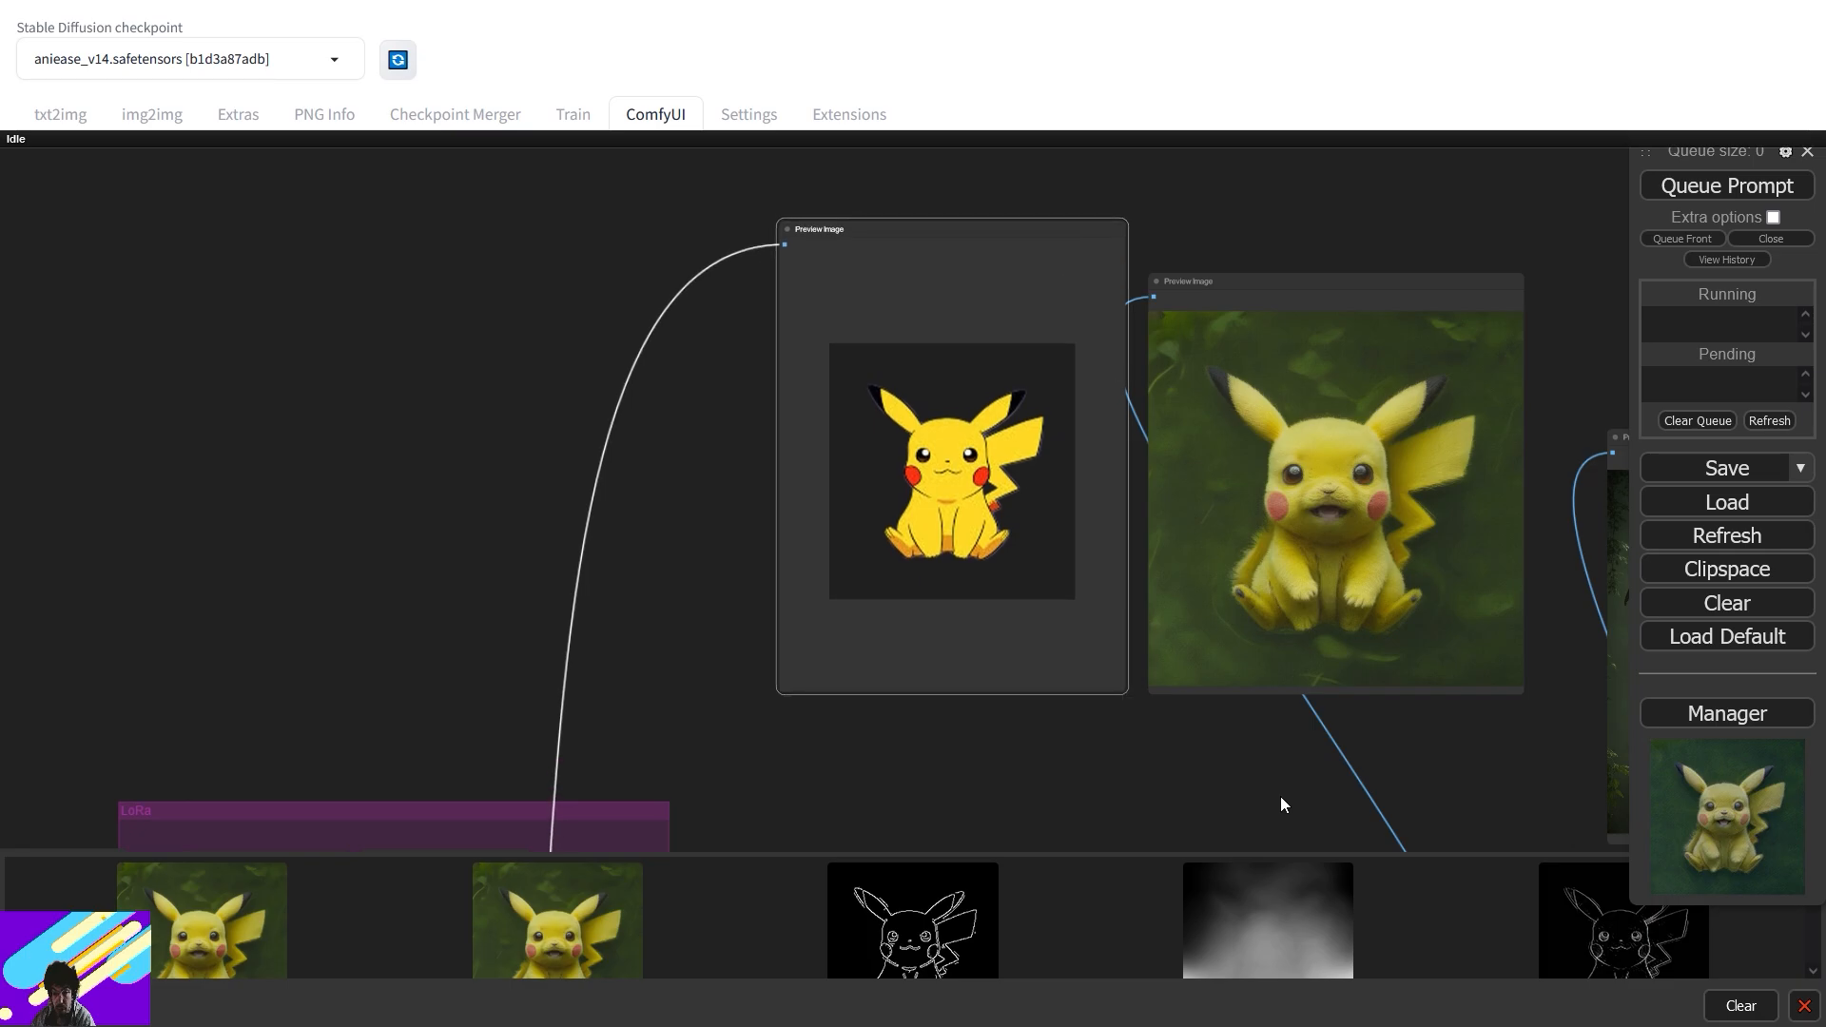
left_click_drag(1280, 820, 1219, 266)
- Move the Eff. Loader SDXL and KSampler SDXL nodes lower
left_click_drag(1152, 474, 1139, 280)
scroll(1109, 326, "up", 5)
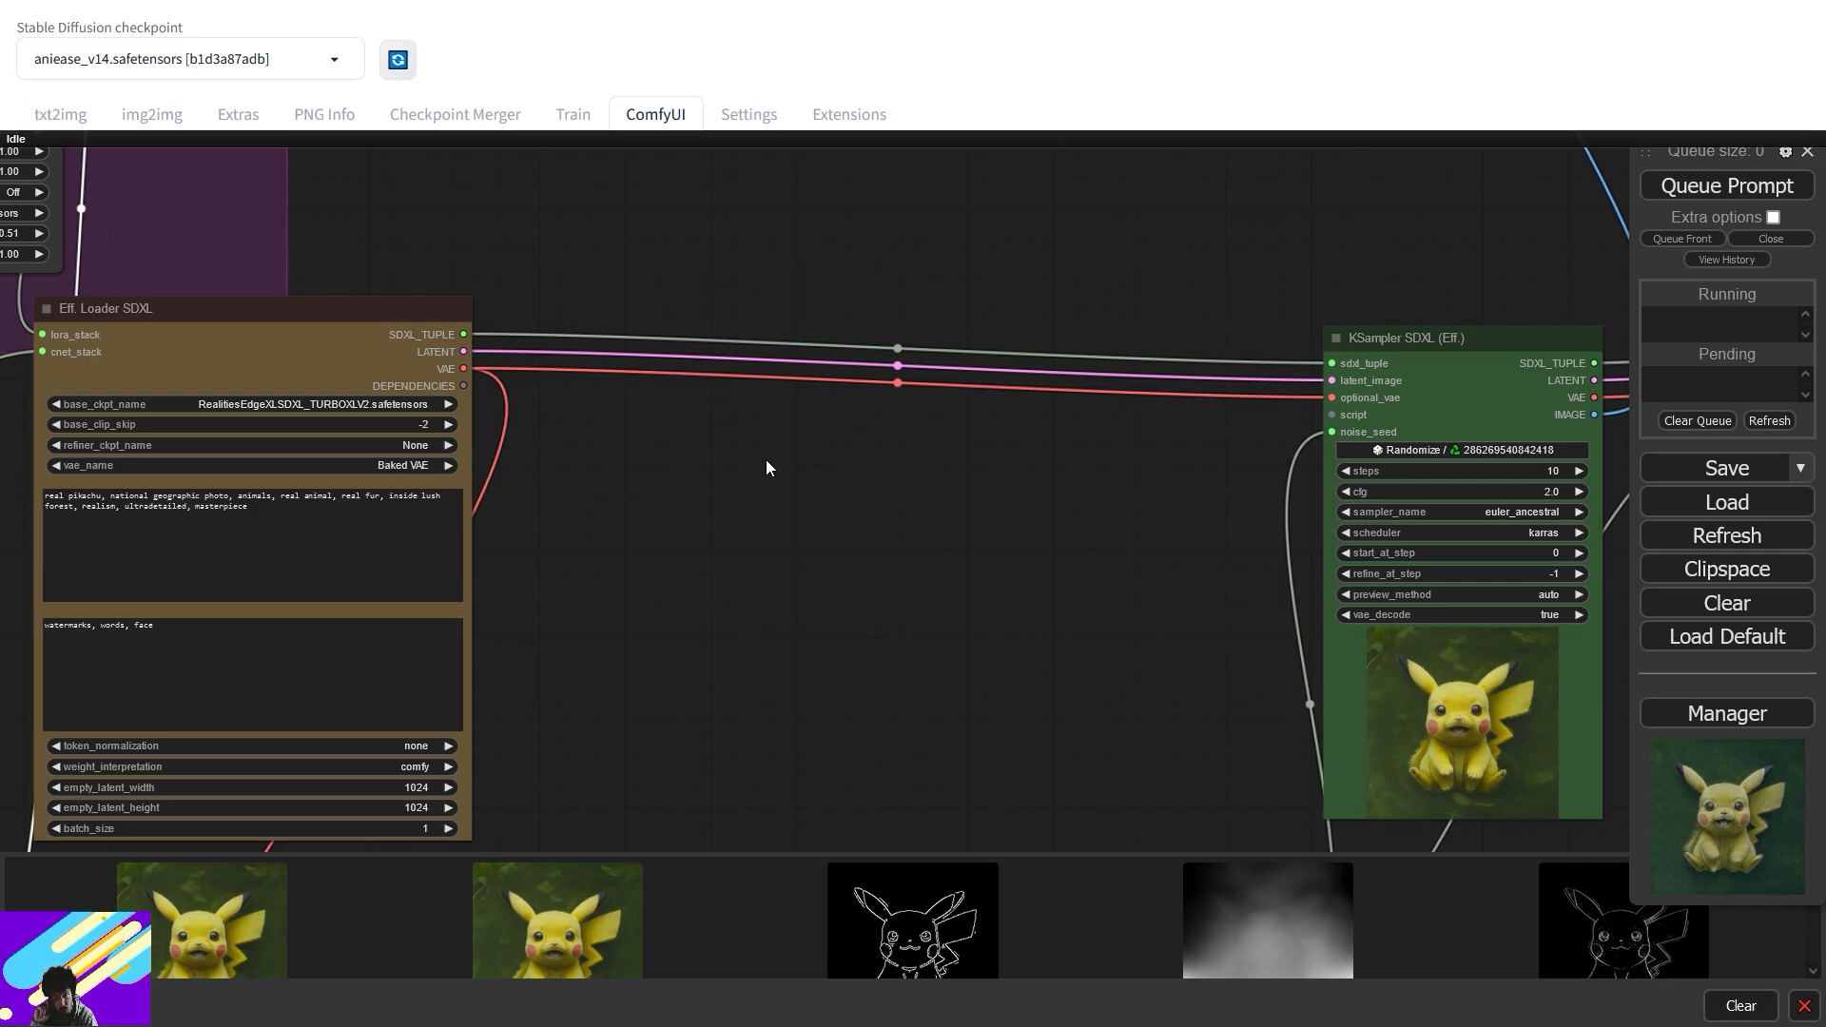
left_click_drag(428, 318, 428, 481)
left_click_drag(1404, 337, 618, 300)
- Add an Unpack SDXL Tuple node and a Pack SDXL Tuple node to the canvas
double_click(465, 324)
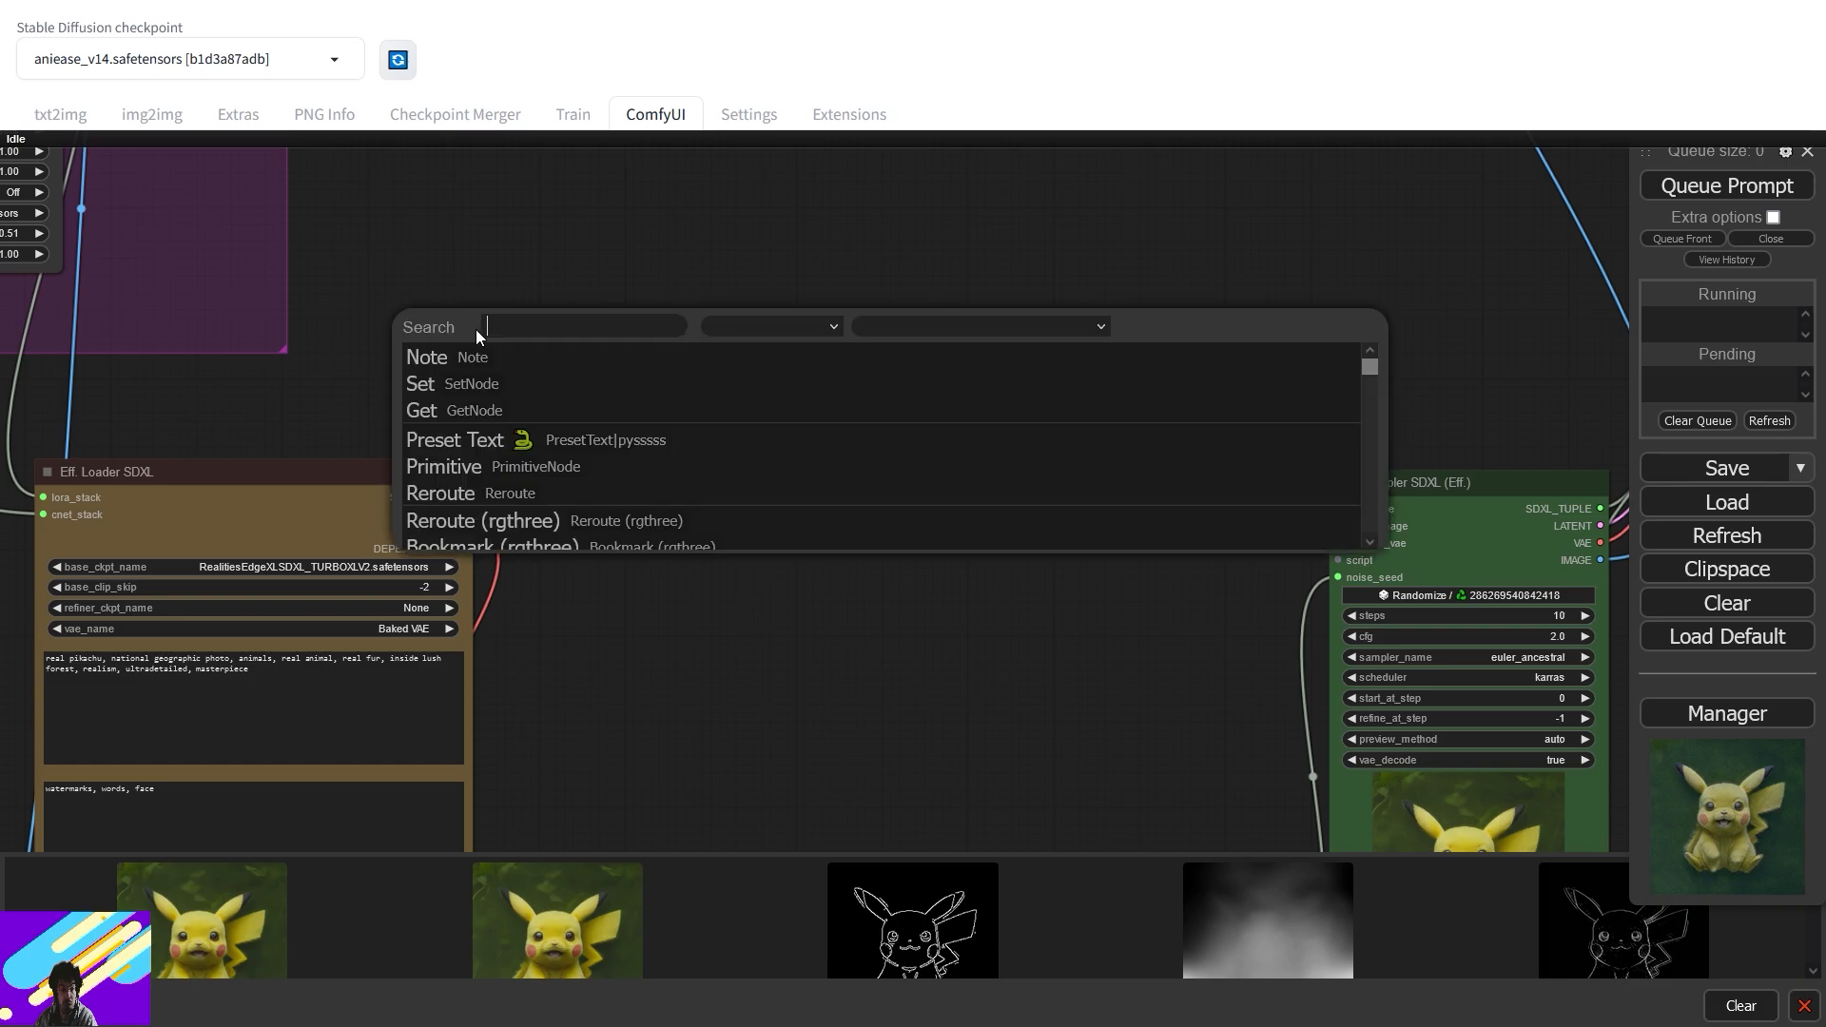
type("unp")
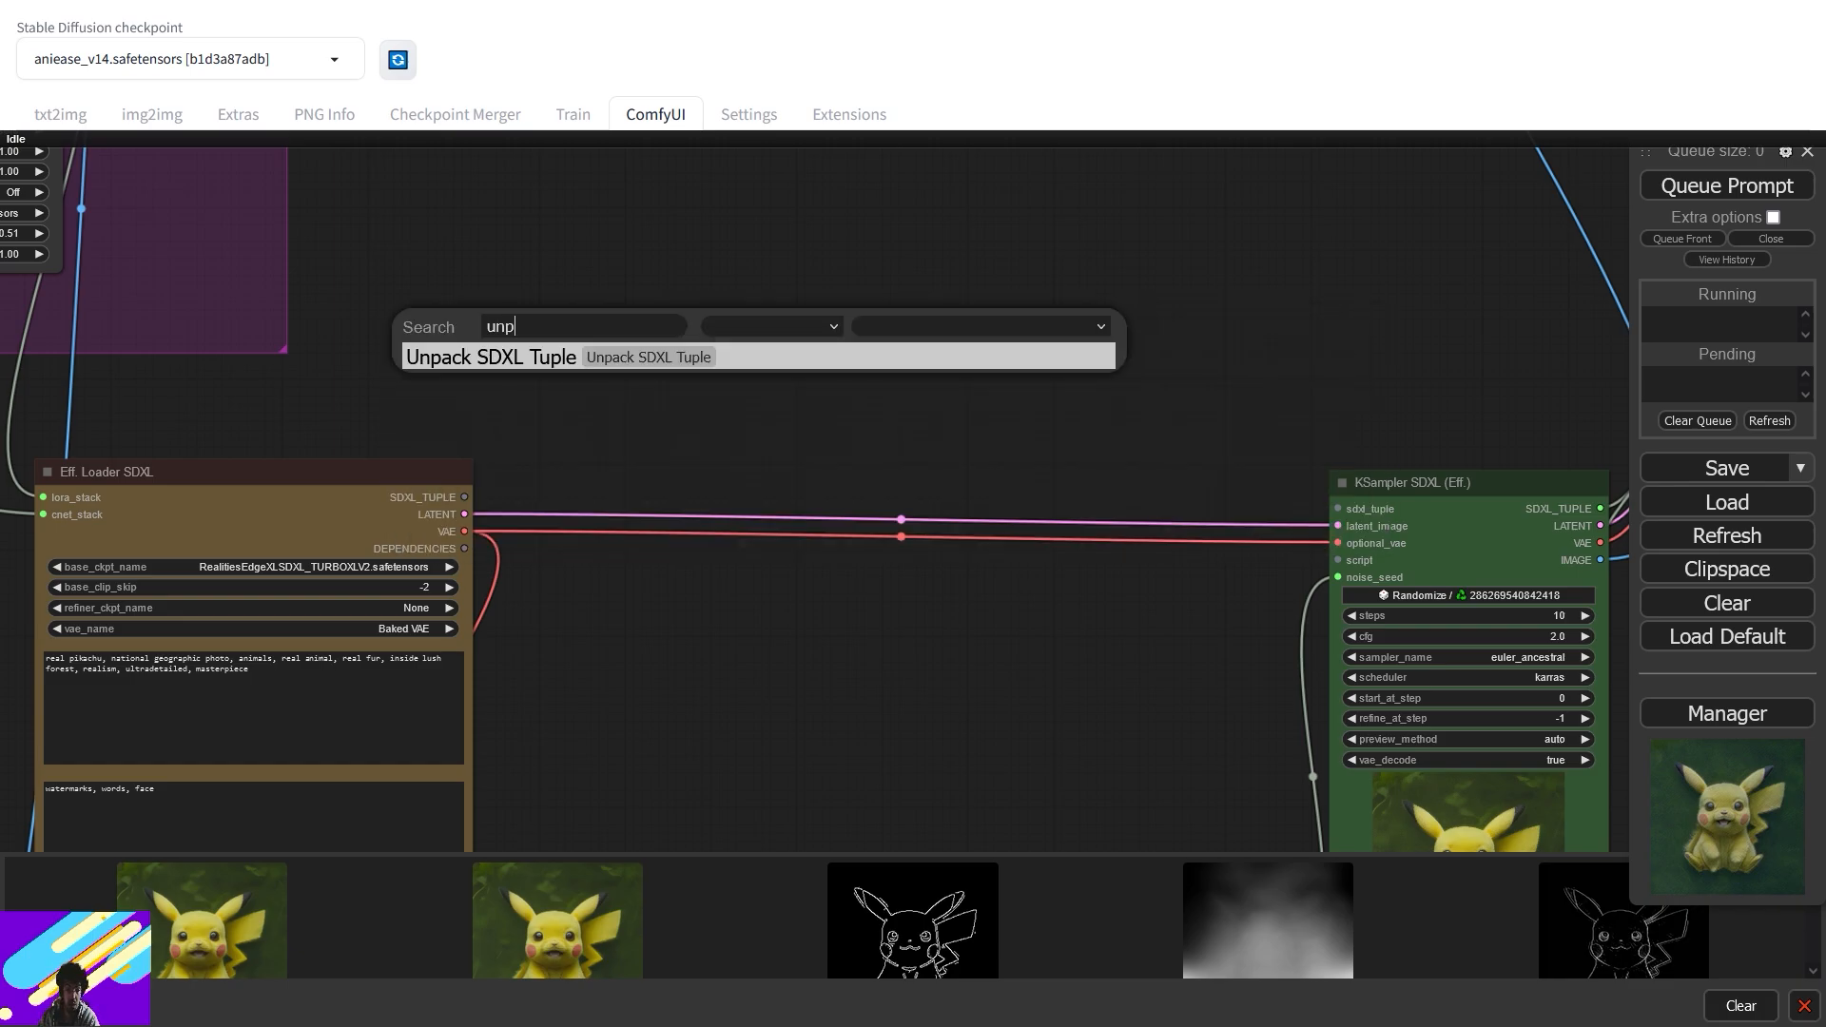
key("Return")
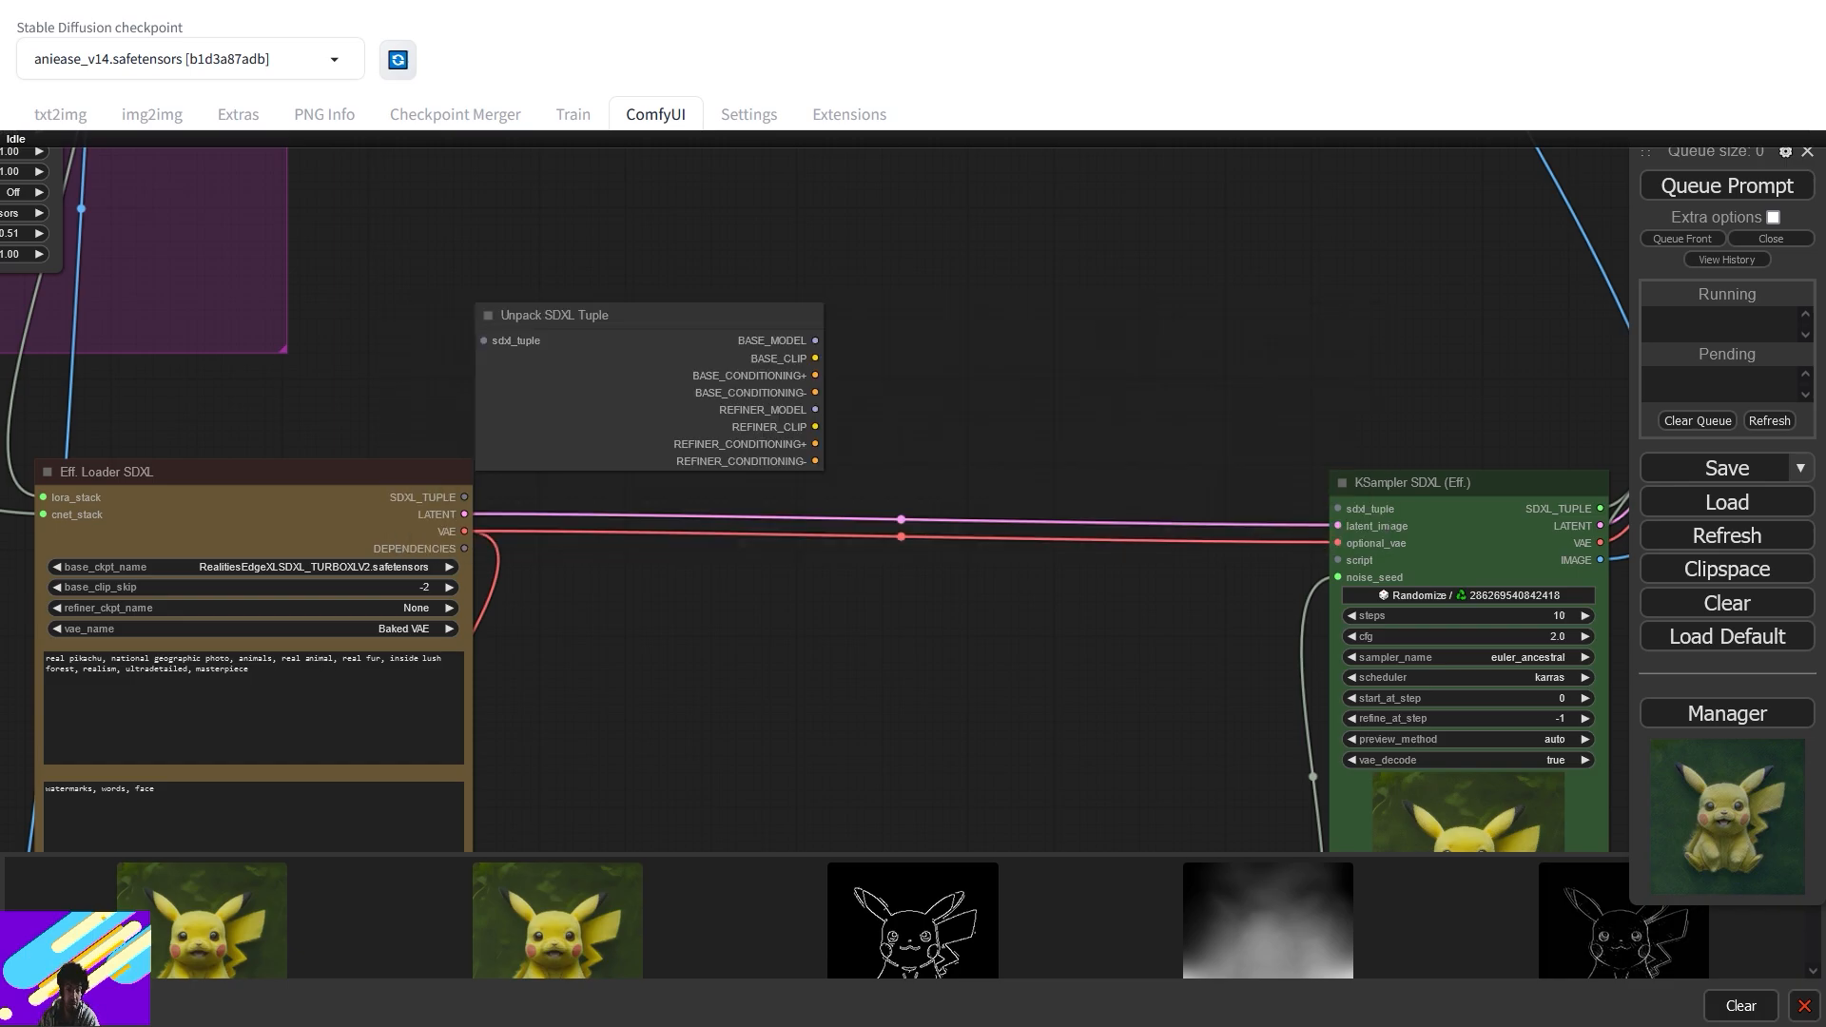
double_click(966, 356)
type("pack")
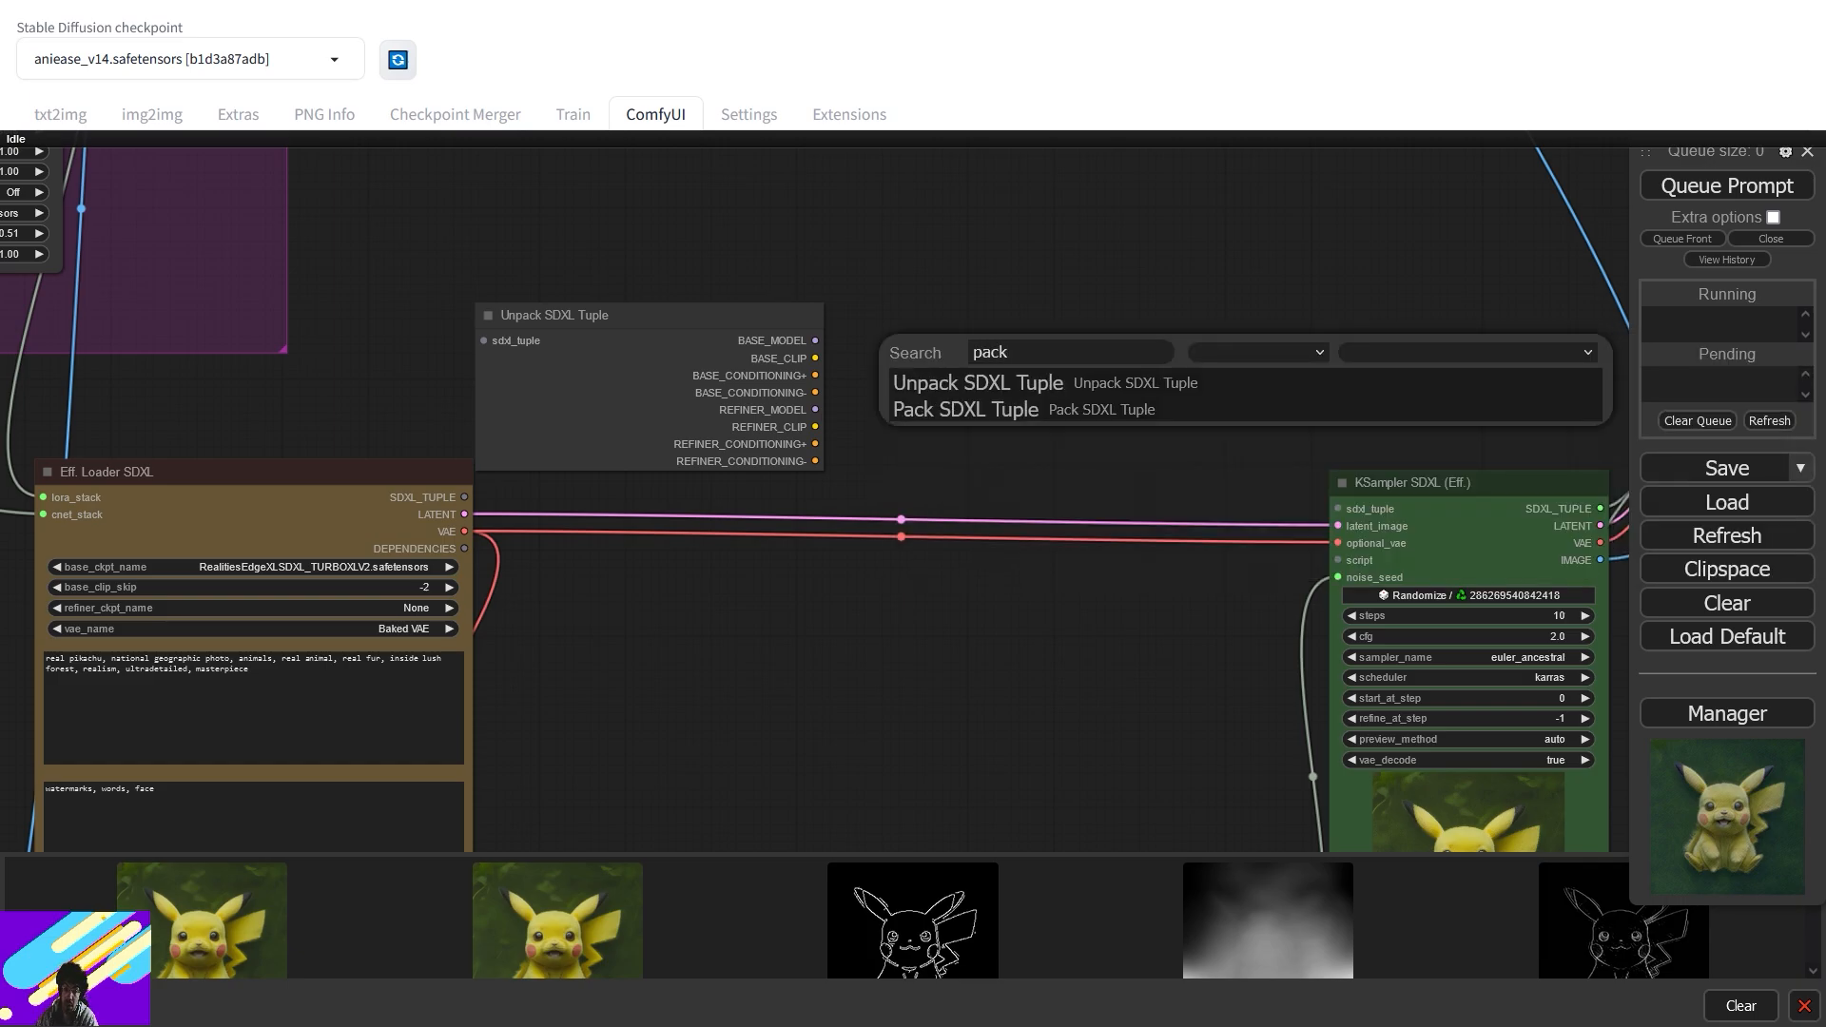
left_click(942, 409)
left_click_drag(1188, 380, 1225, 347)
- Wire loader into Unpack, Pack into KSampler's sdxl_tuple, and each unpacked output into Pack
left_click_drag(464, 496, 484, 340)
left_click_drag(1300, 328, 1348, 535)
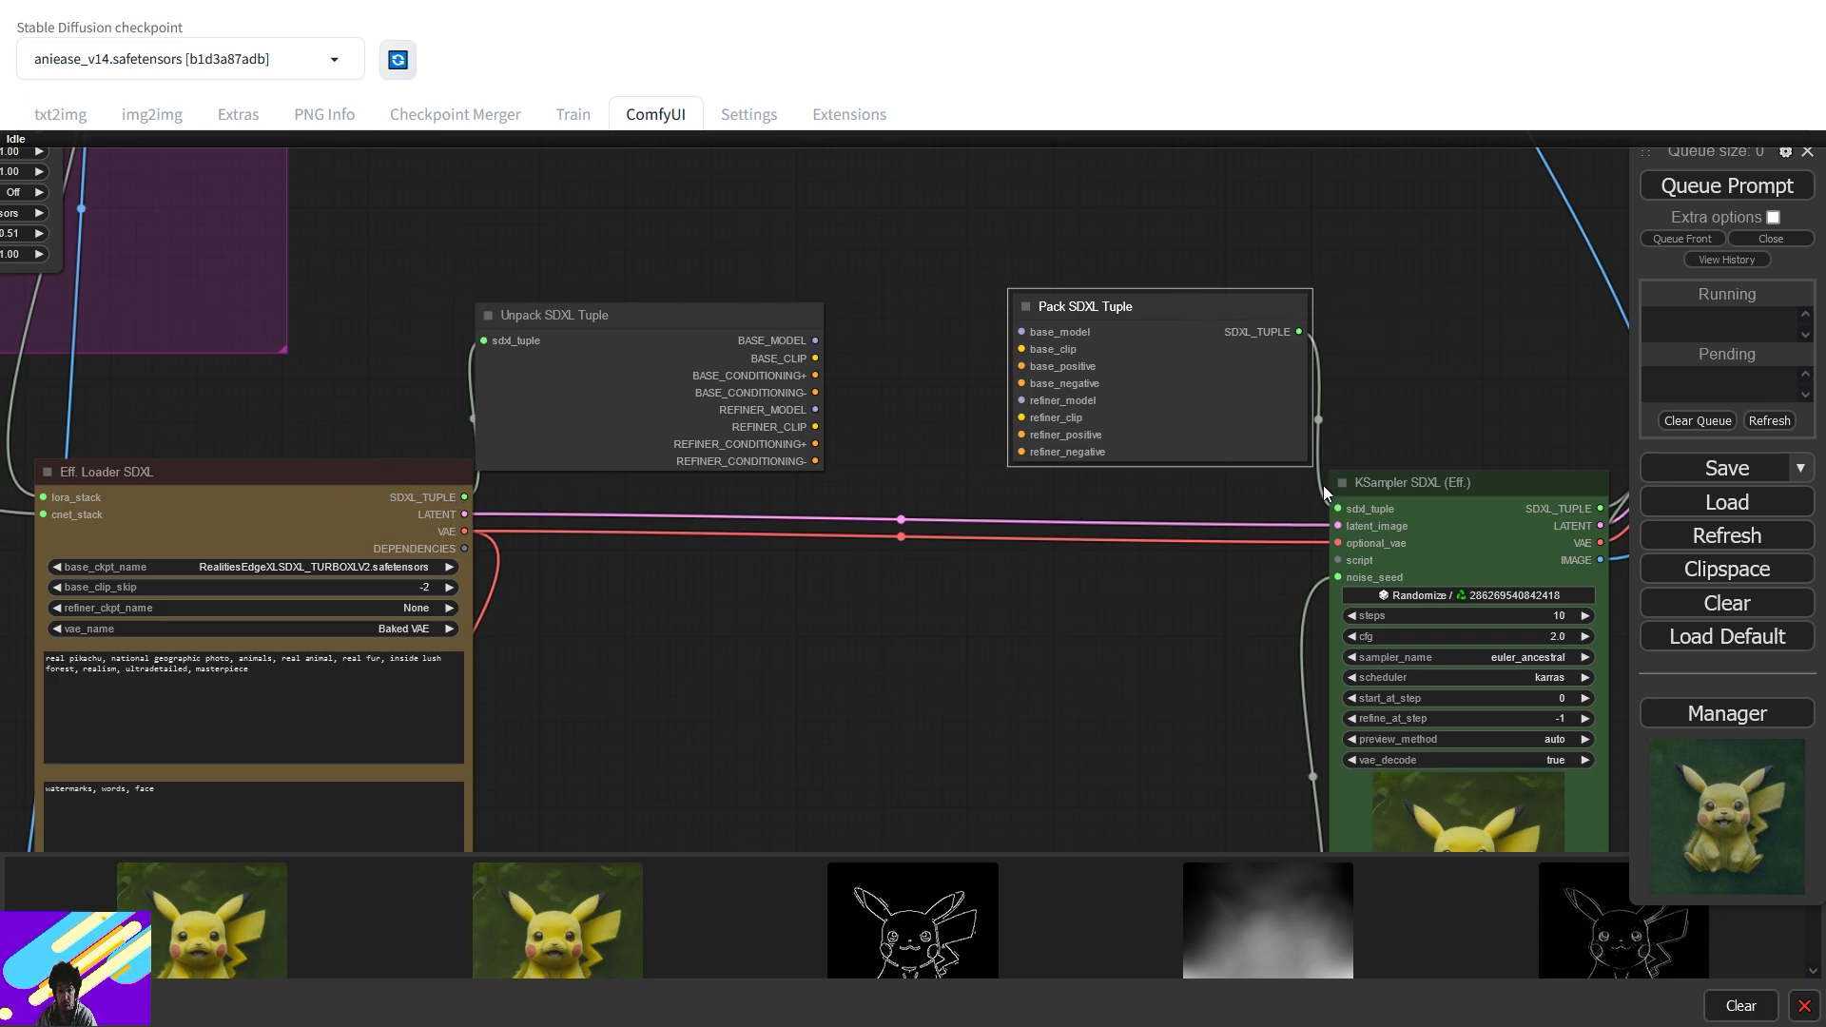
left_click_drag(815, 461, 1021, 452)
left_click_drag(816, 441, 1035, 436)
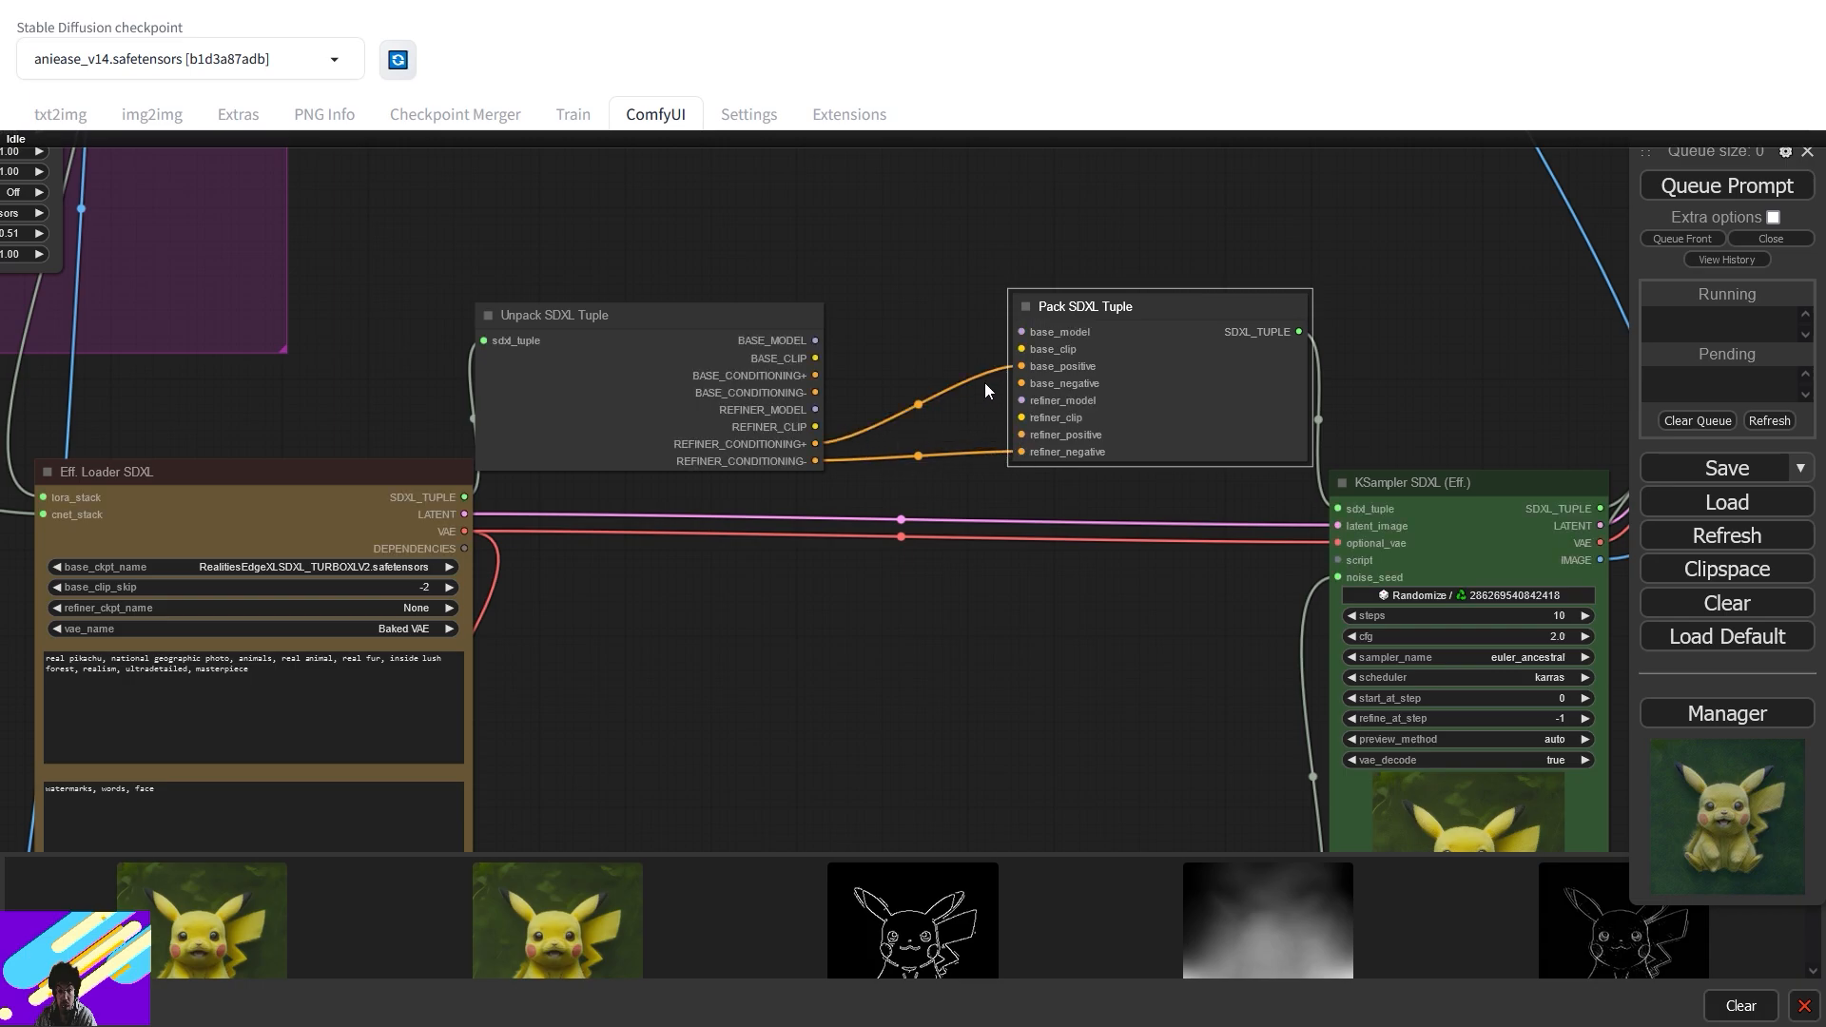
left_click_drag(1022, 366, 1022, 435)
left_click_drag(815, 427, 1023, 418)
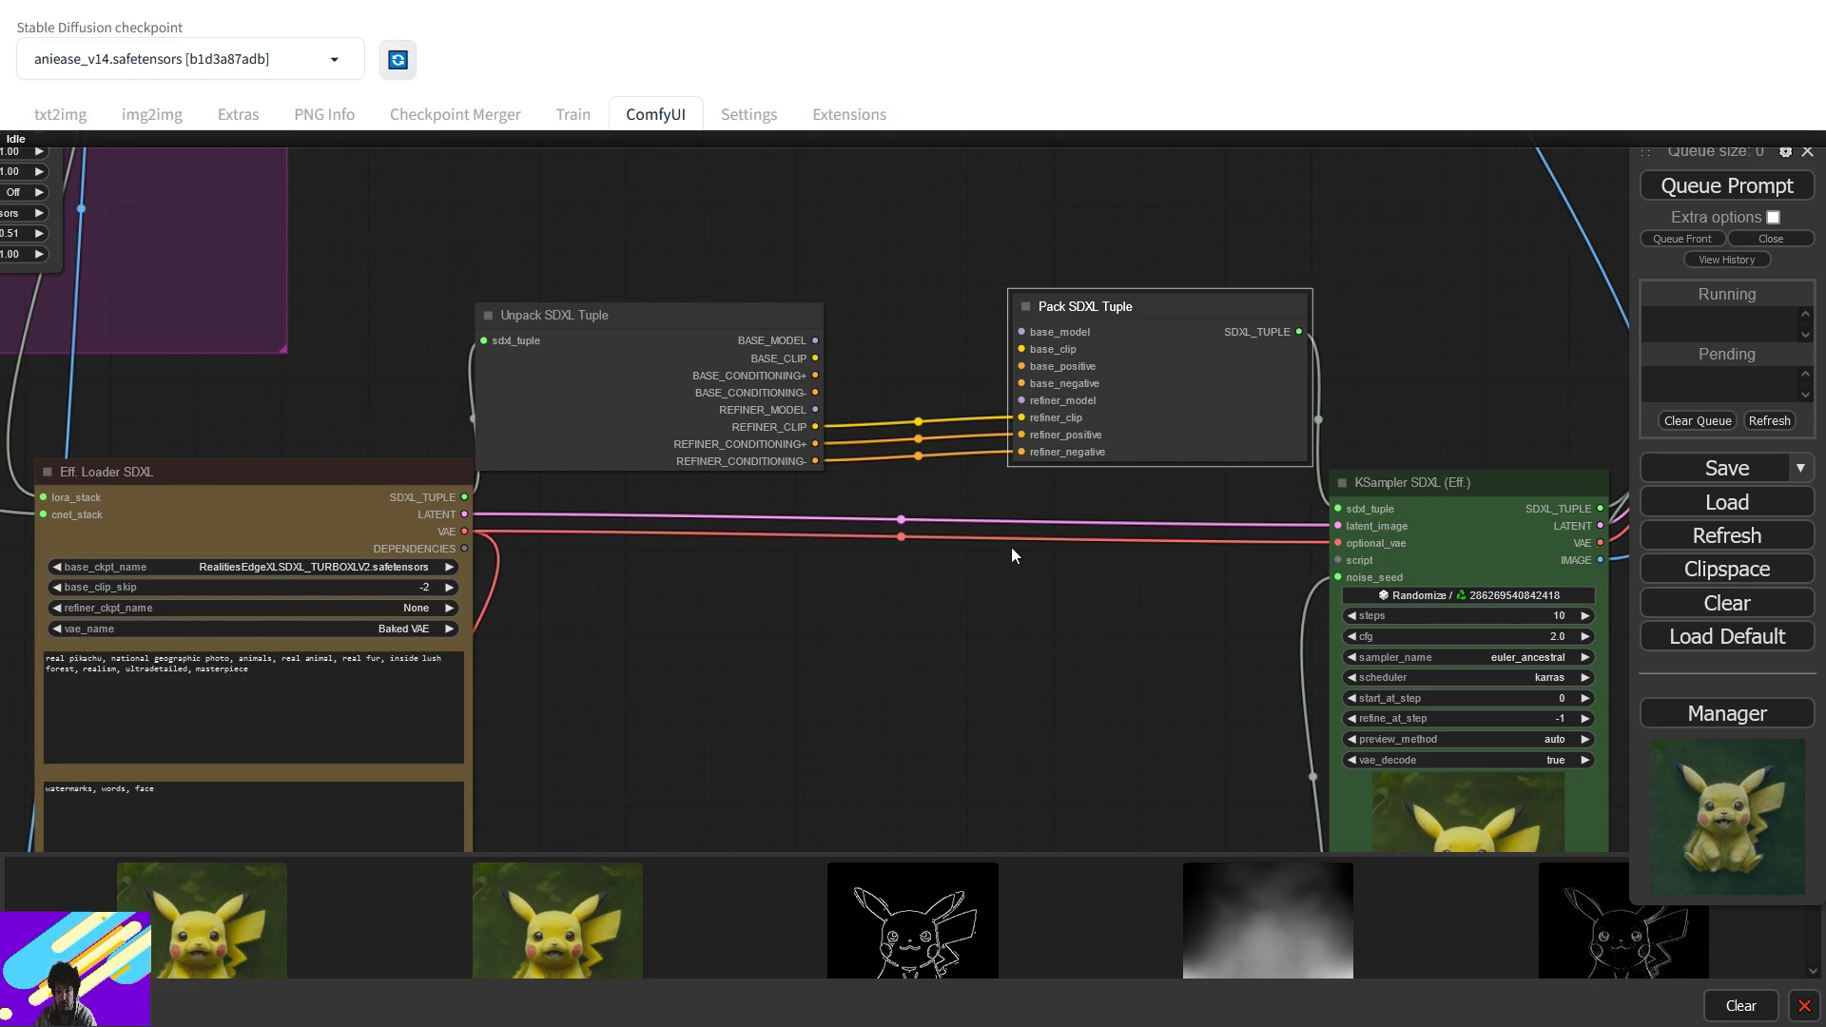
left_click_drag(815, 410, 1022, 401)
left_click_drag(815, 392, 1022, 366)
left_click_drag(816, 358, 1098, 326)
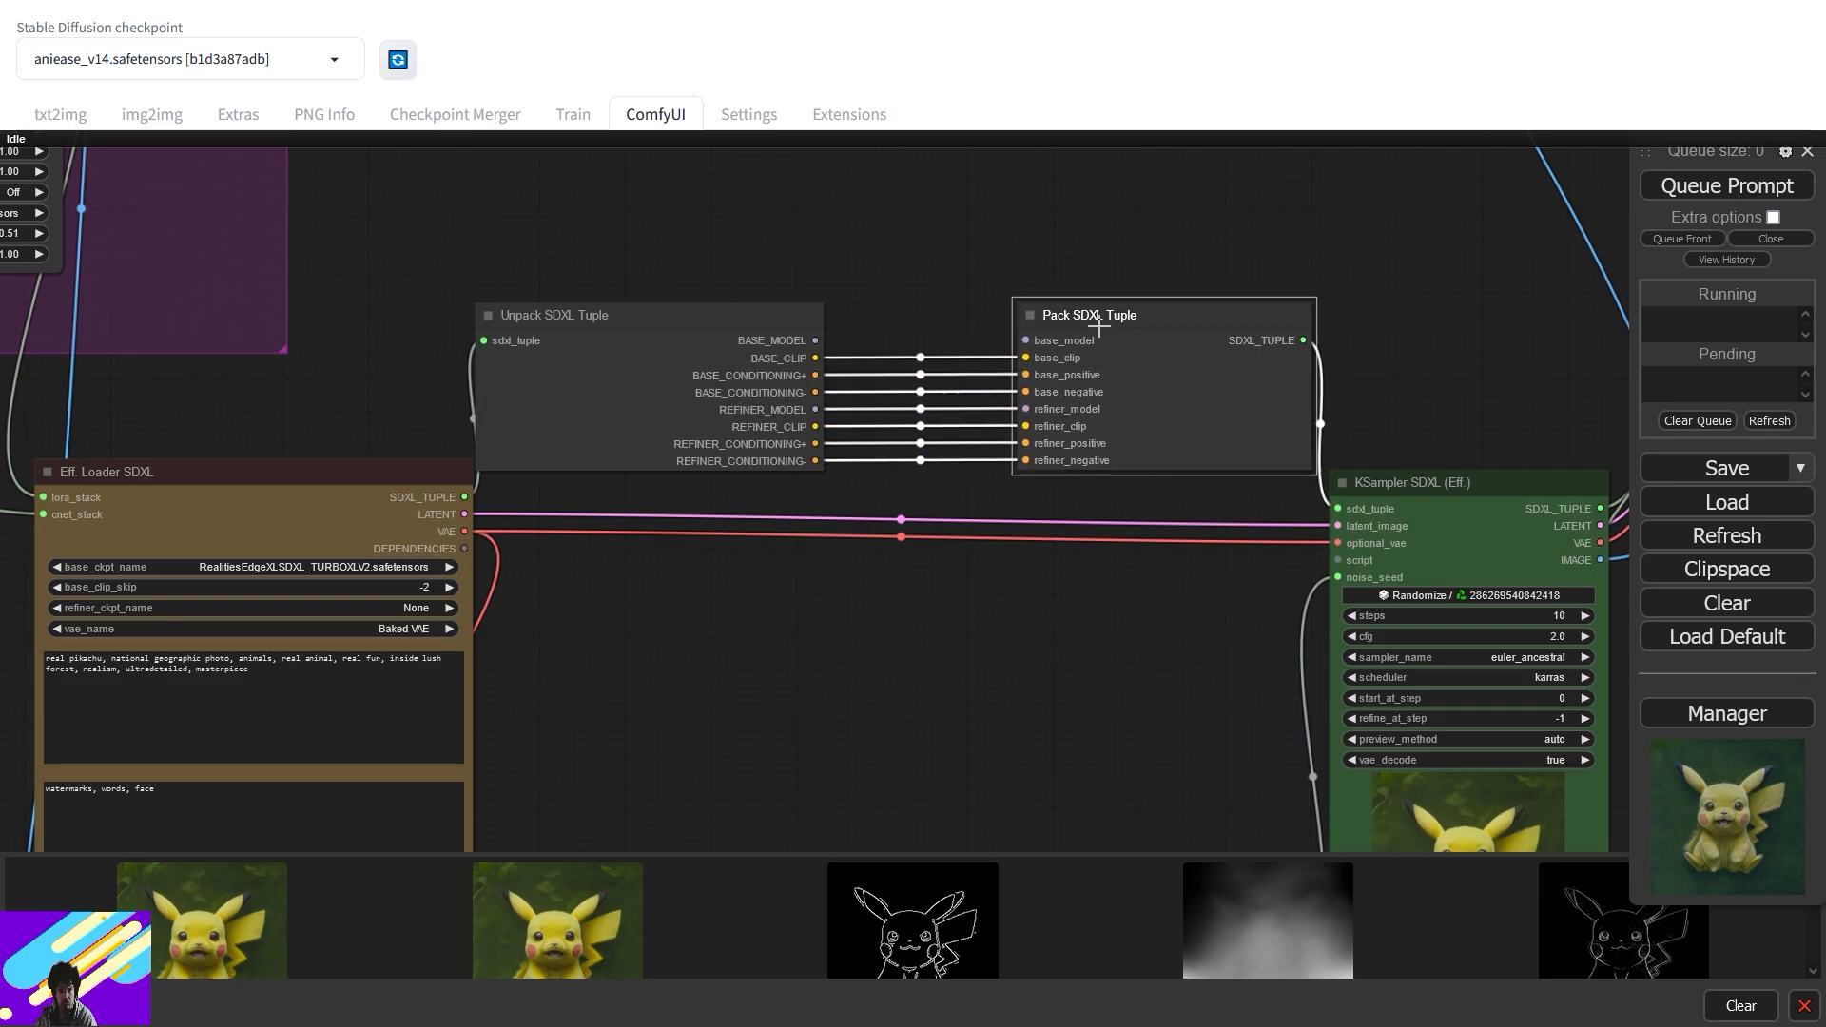
left_click_drag(988, 284, 1105, 630)
- Add an IPAdapter Tiled node between the Unpack and Pack SDXL Tuple nodes
double_click(1088, 529)
type("ip")
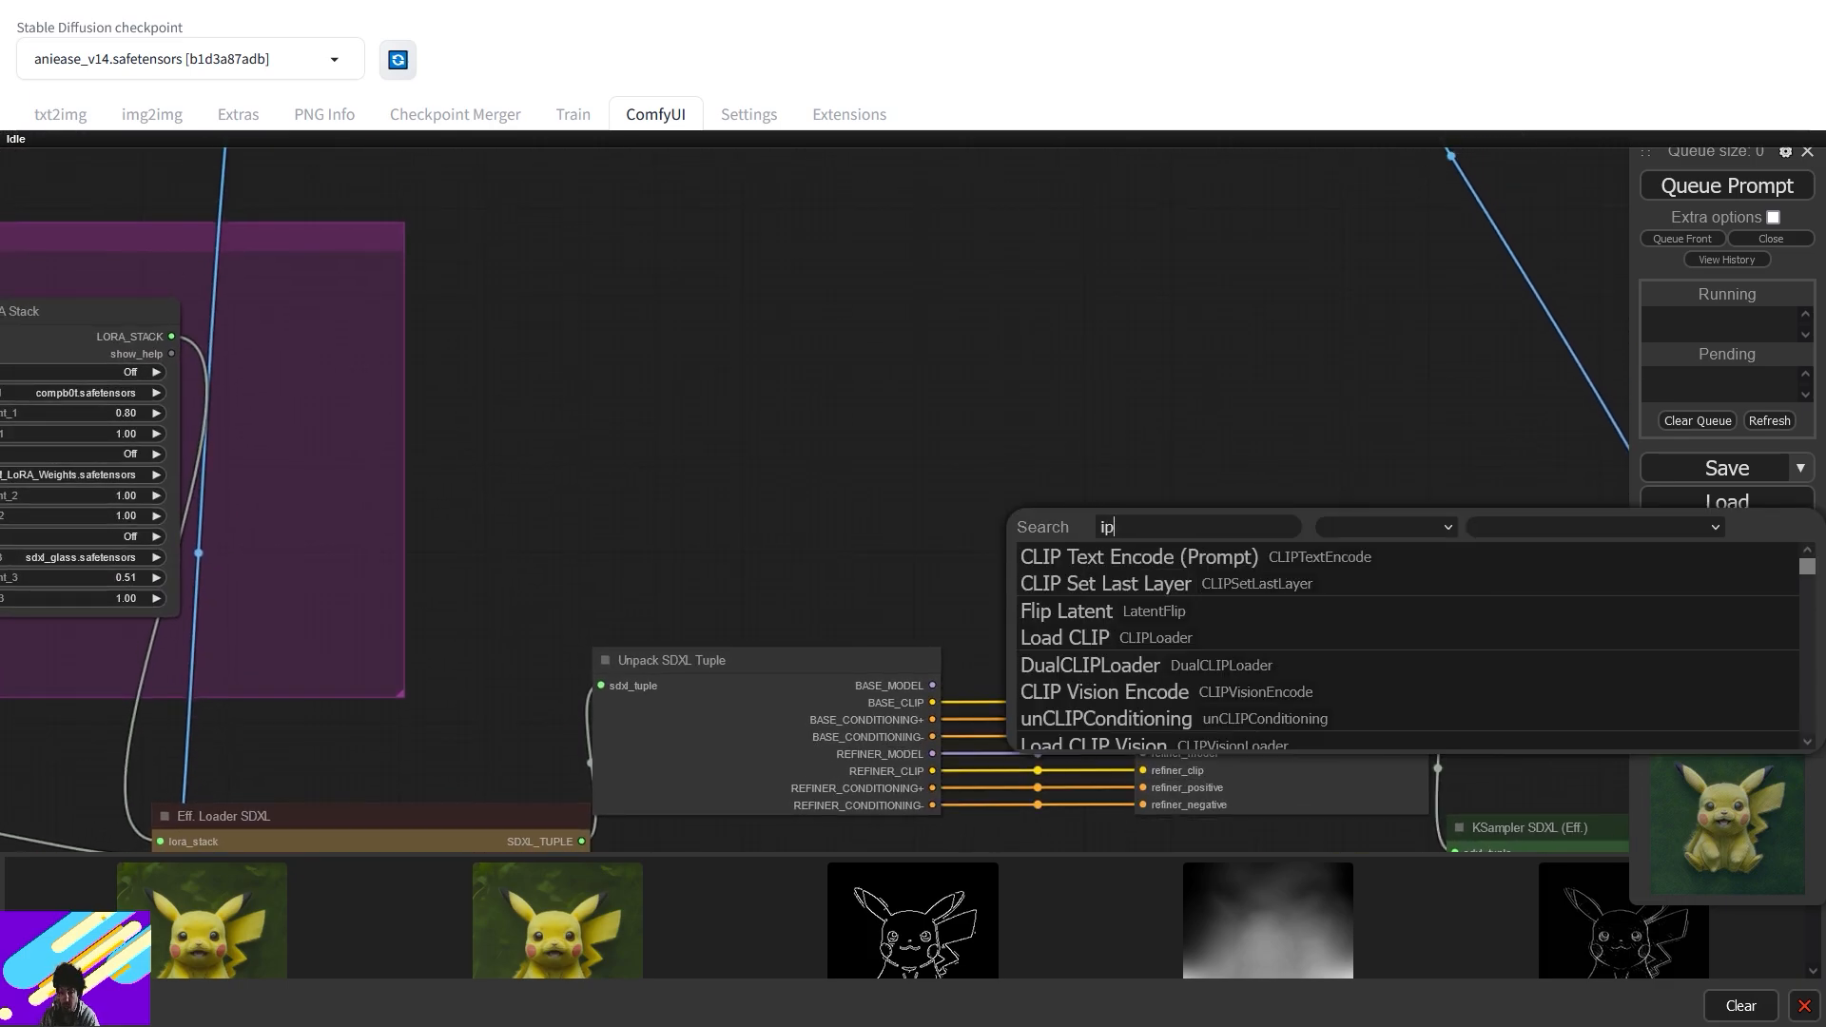
type("a")
scroll(1163, 619, "down", 2)
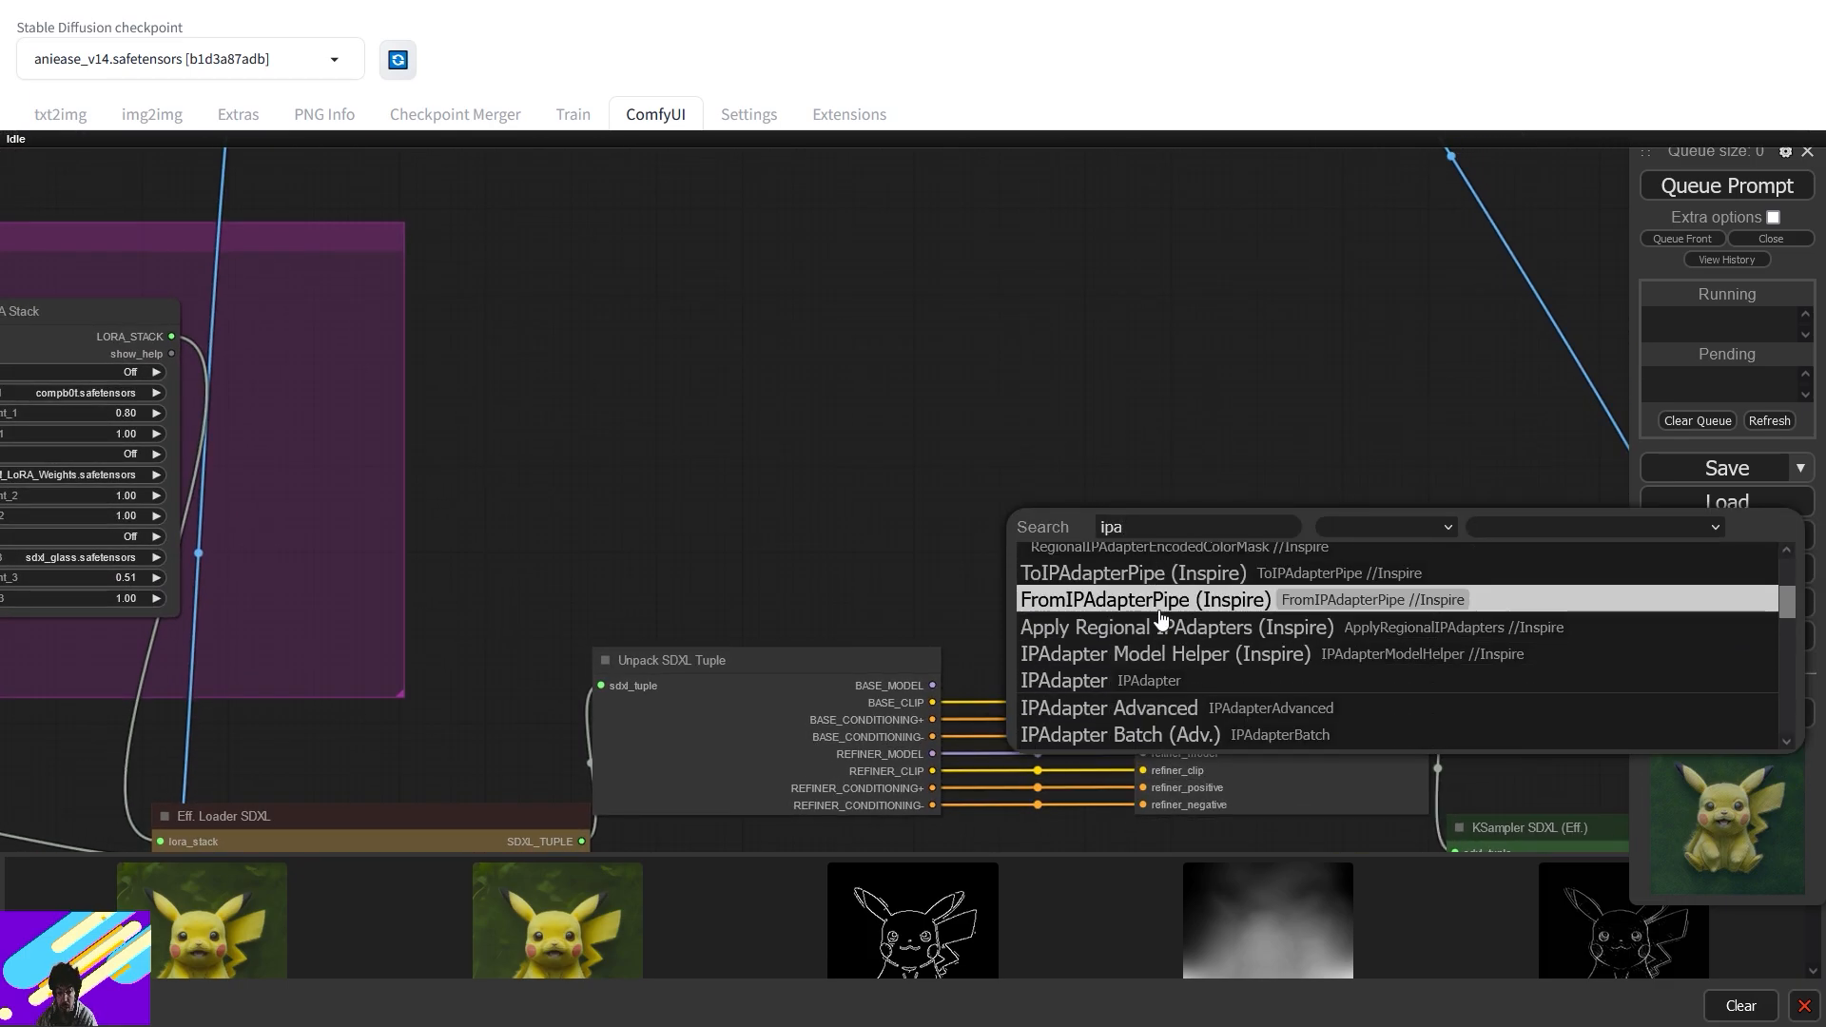
scroll(1170, 713, "down", 3)
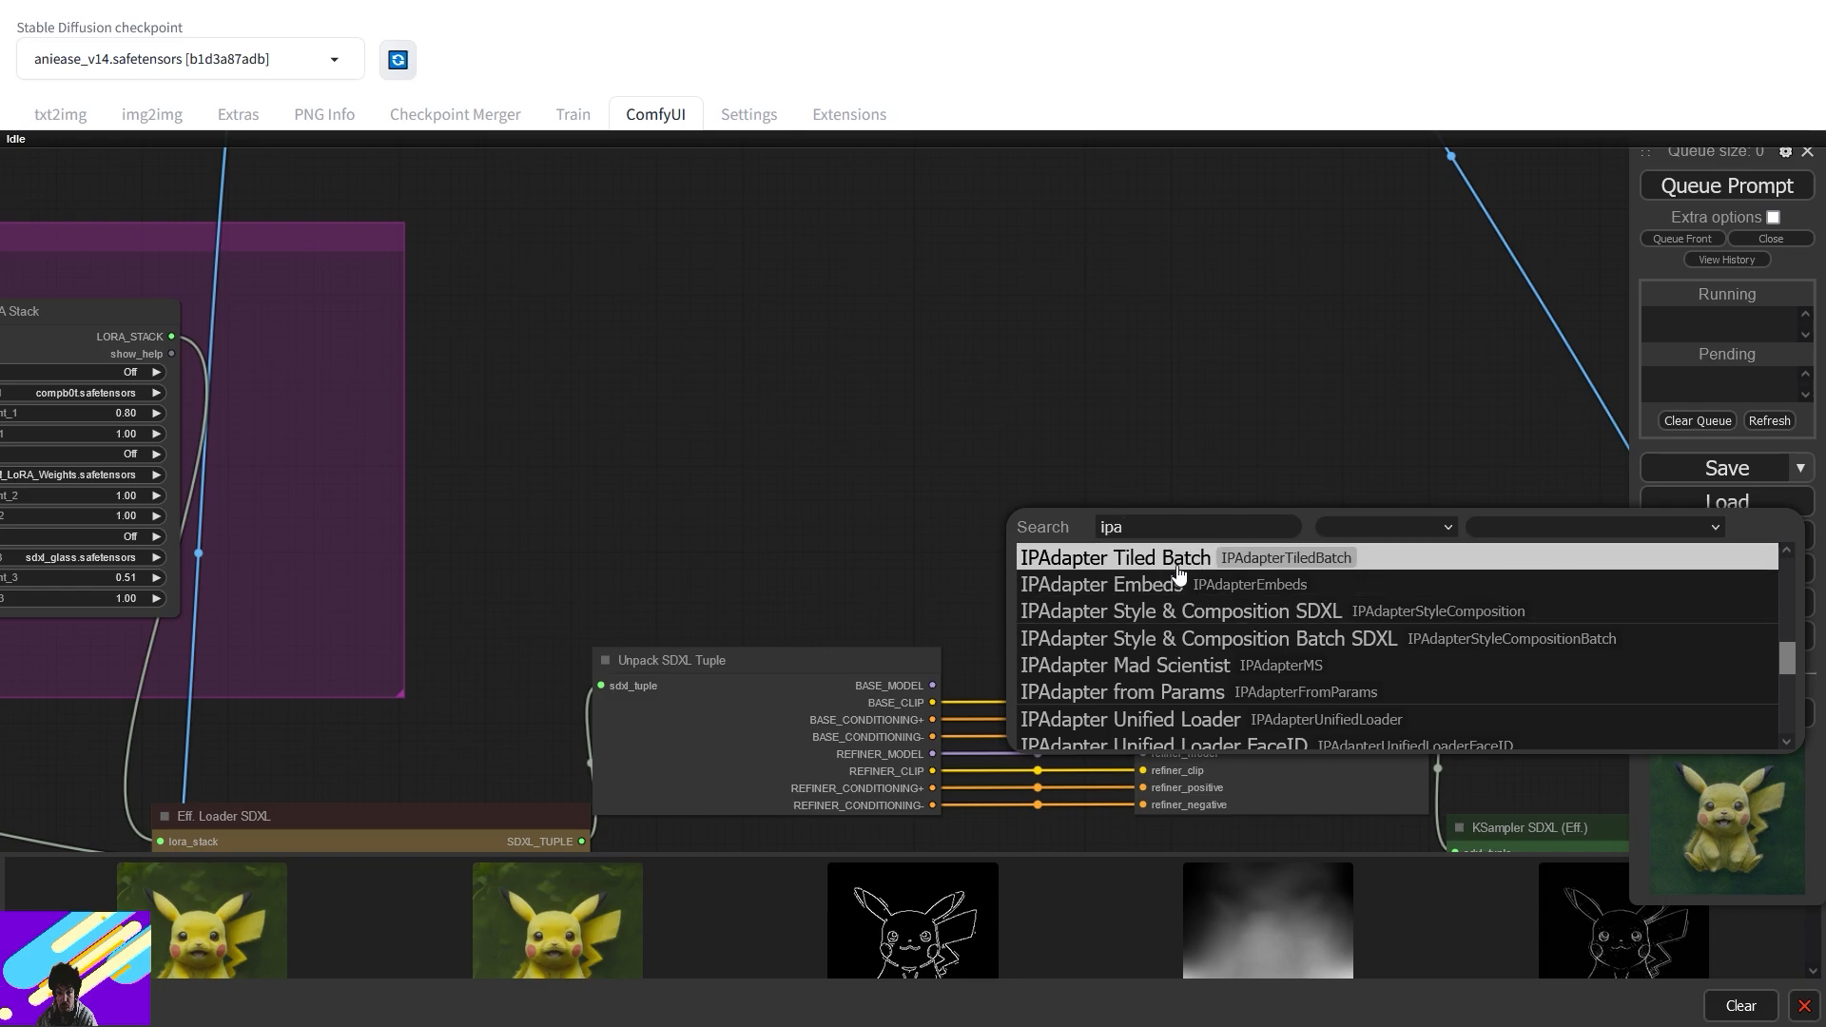
scroll(1178, 618, "up", 1)
left_click(1162, 668)
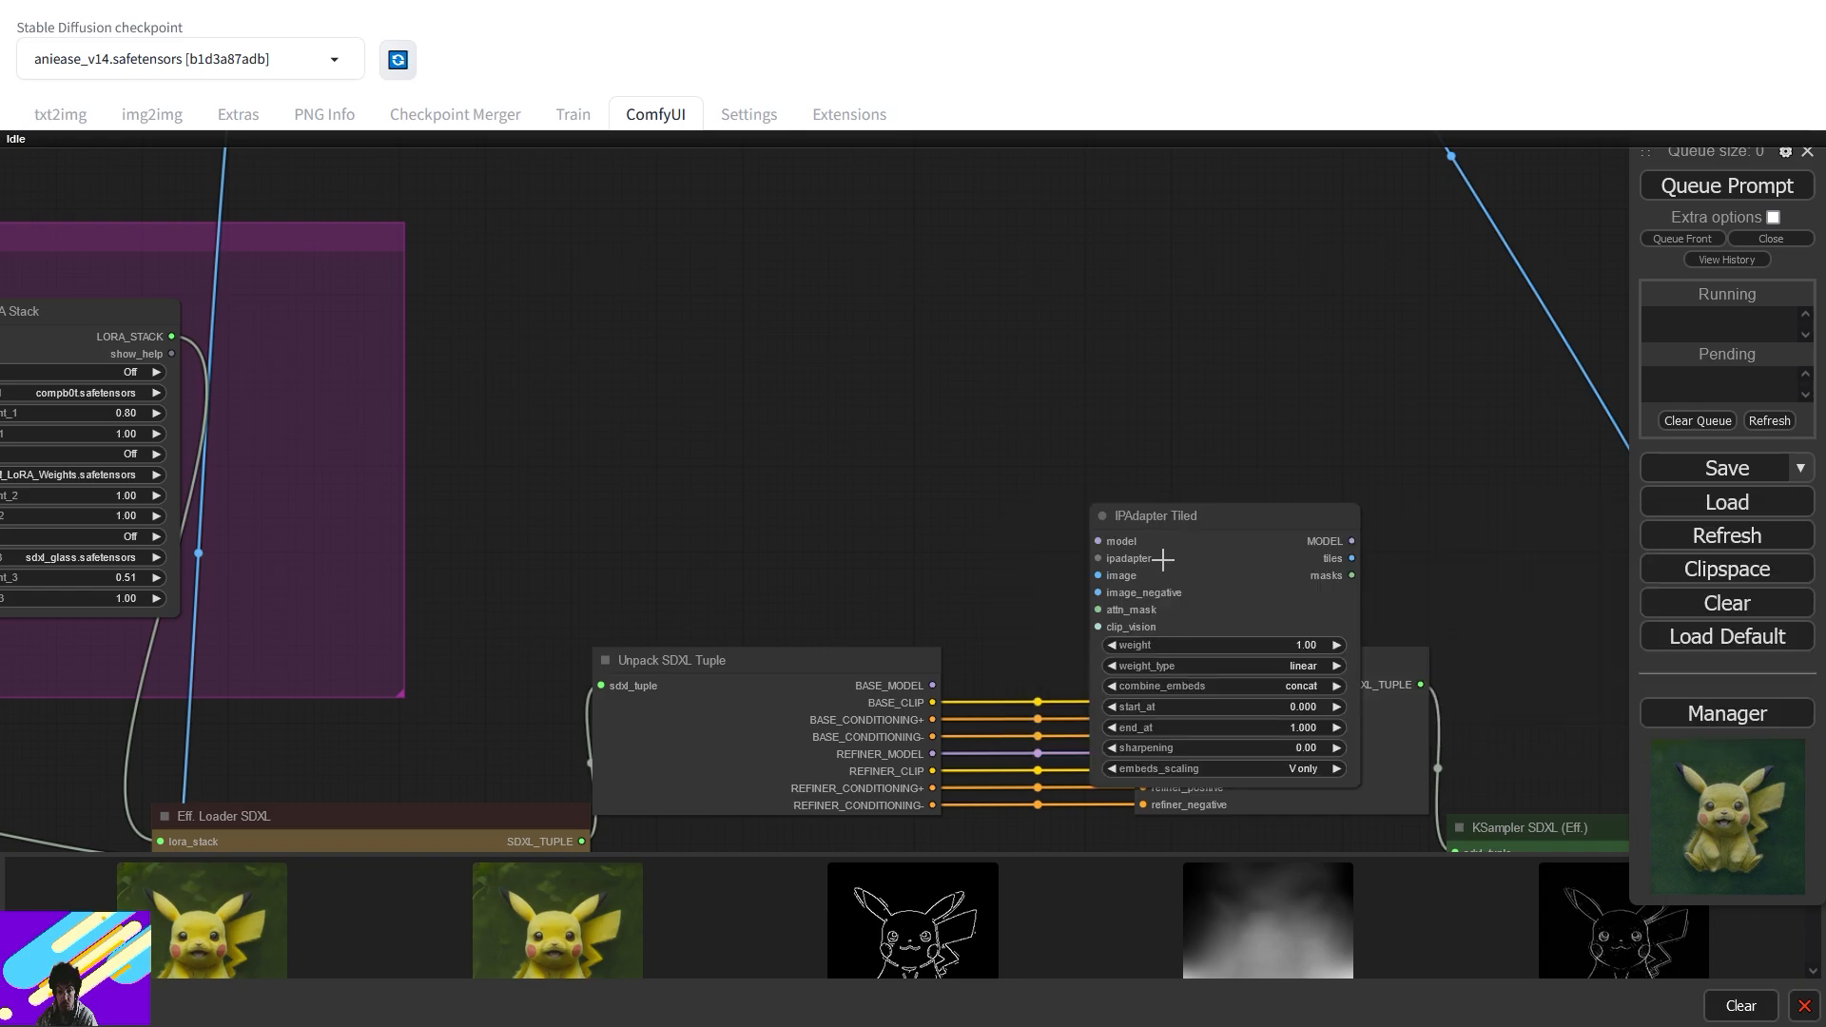
left_click_drag(1163, 567, 1054, 293)
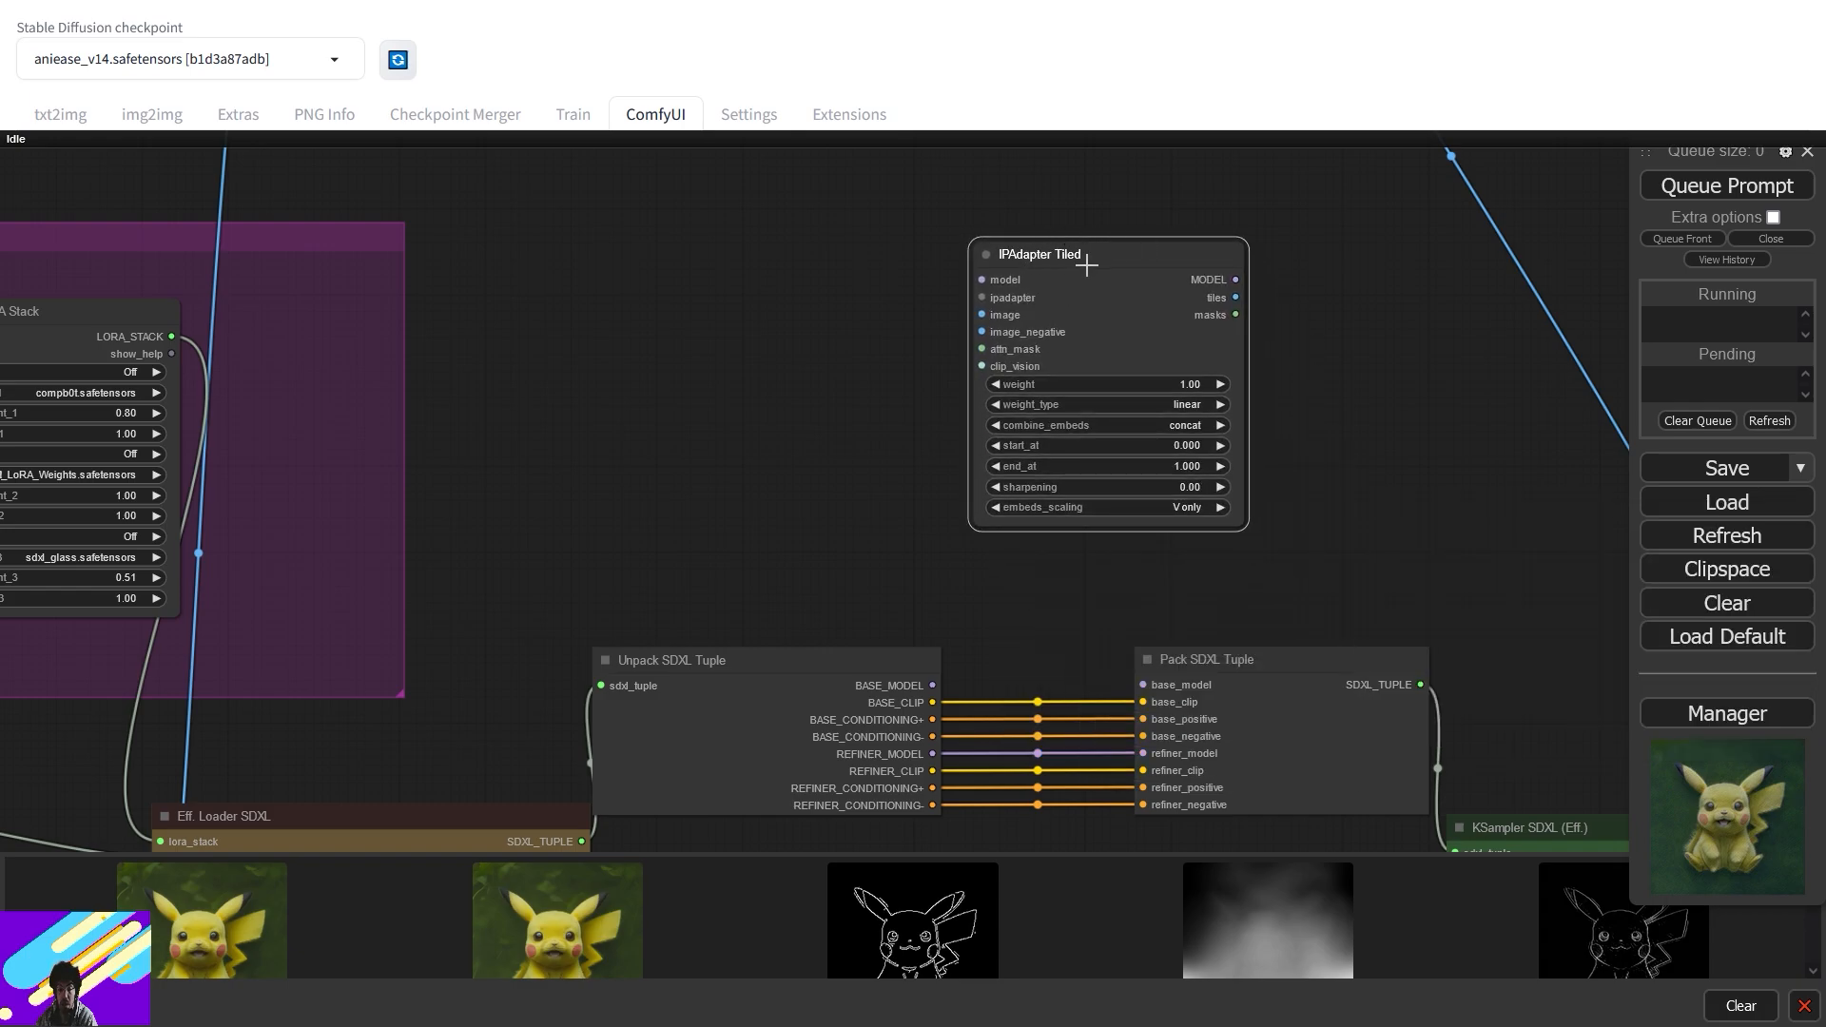
left_click_drag(1076, 263, 1043, 276)
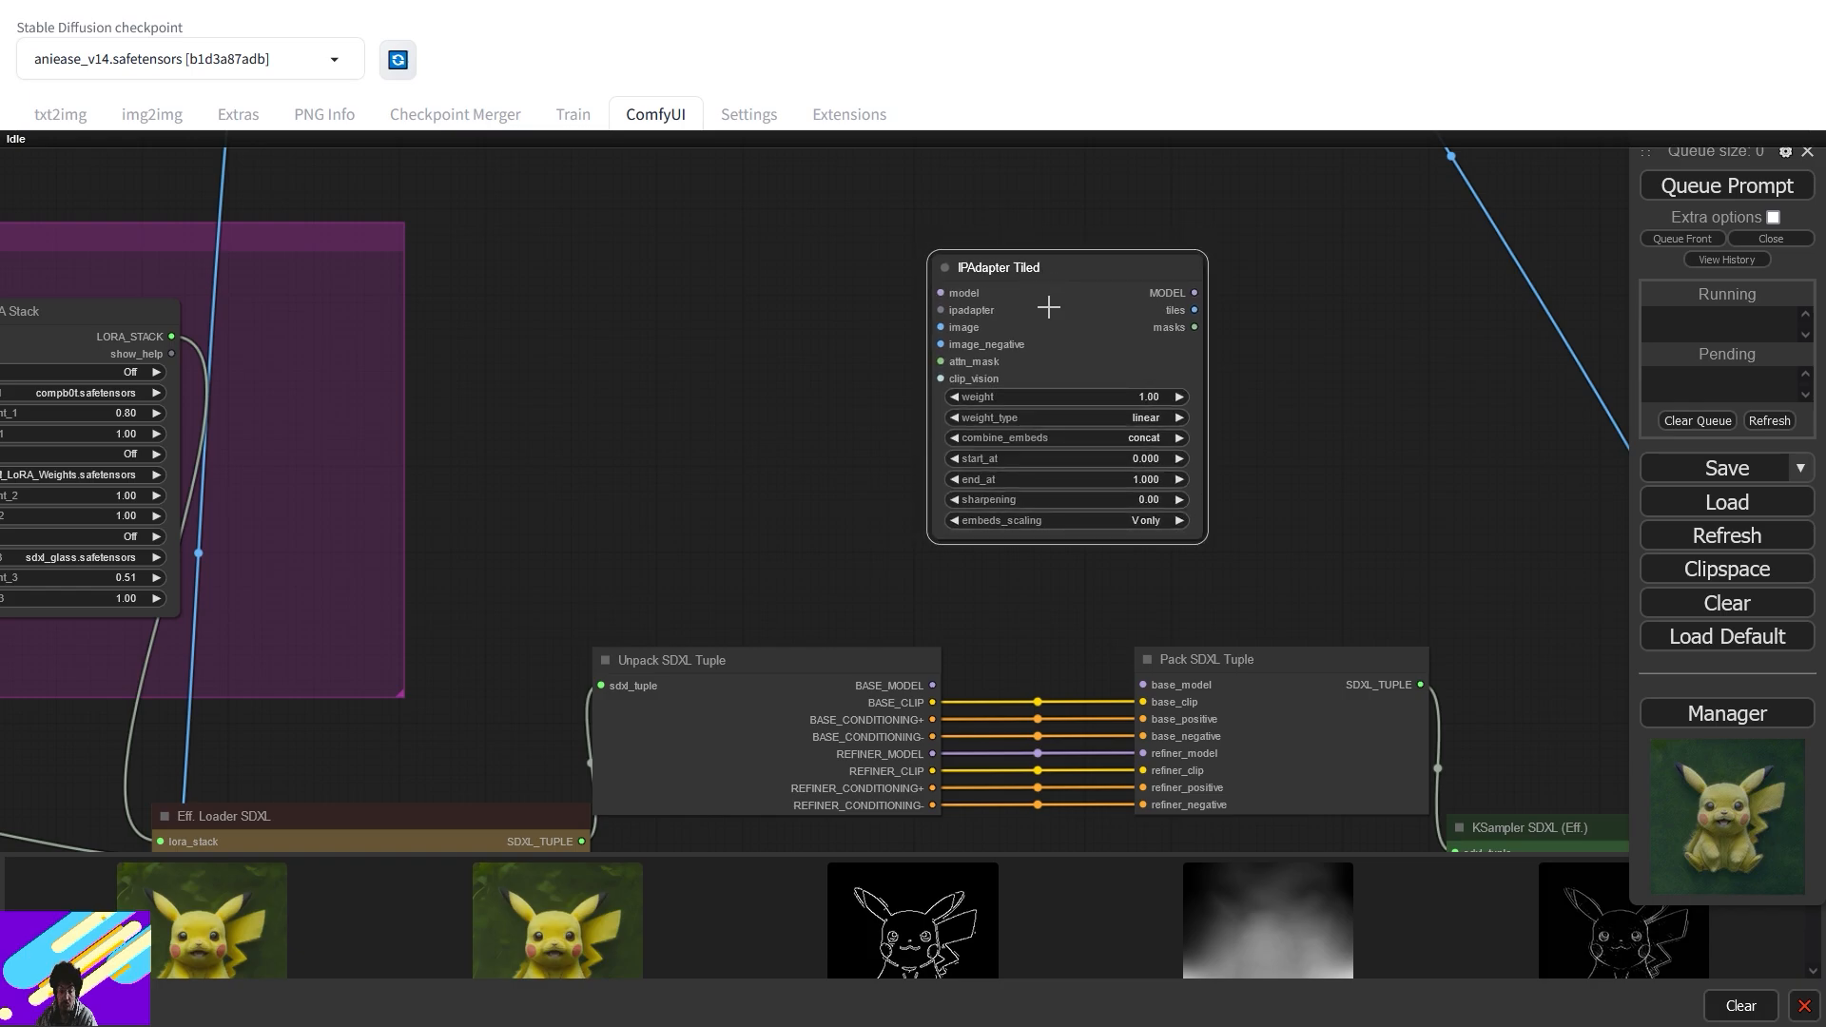
- Route Unpack's BASE_MODEL through IPAdapter Tiled into Pack SDXL Tuple's base_model
left_click_drag(934, 683, 955, 287)
left_click_drag(1195, 293, 1144, 684)
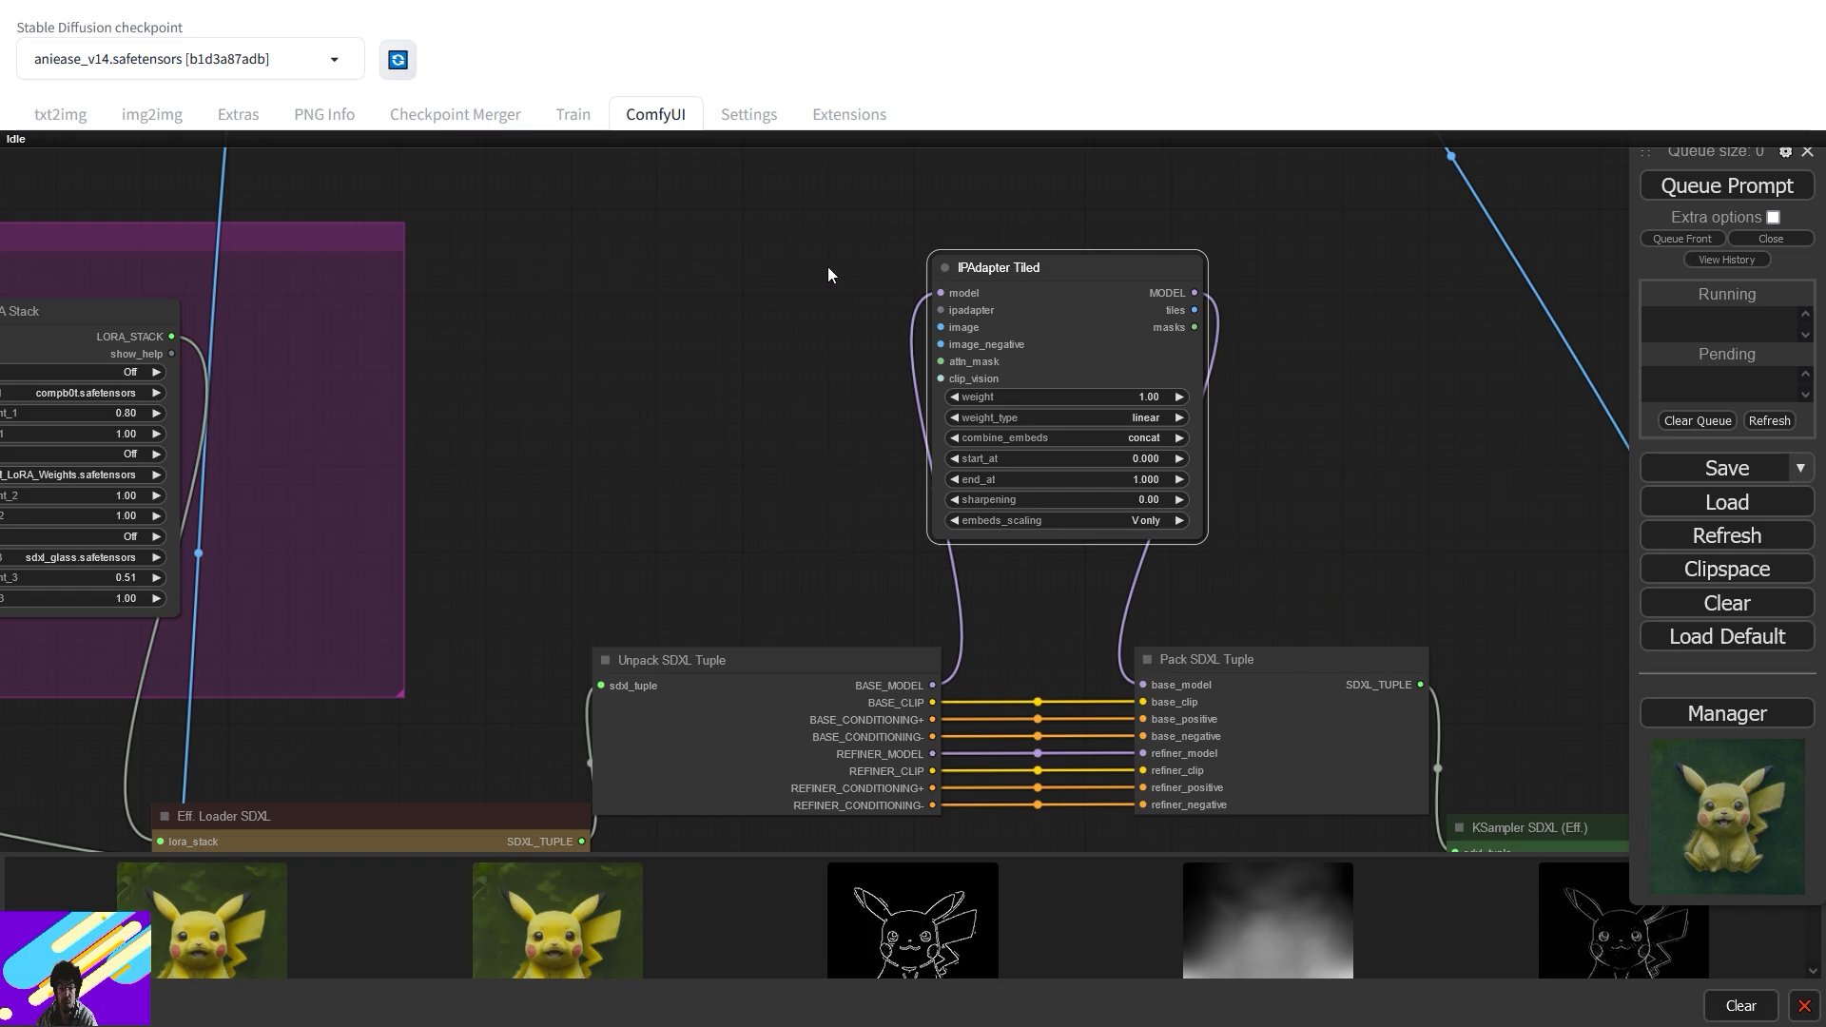
scroll(829, 273, "up", 2)
left_click_drag(835, 286, 984, 521)
double_click(894, 489)
- Connect an IPAdapter Model Loader to ipadapter and a Load CLIP Vision to clip_vision
type("ipa")
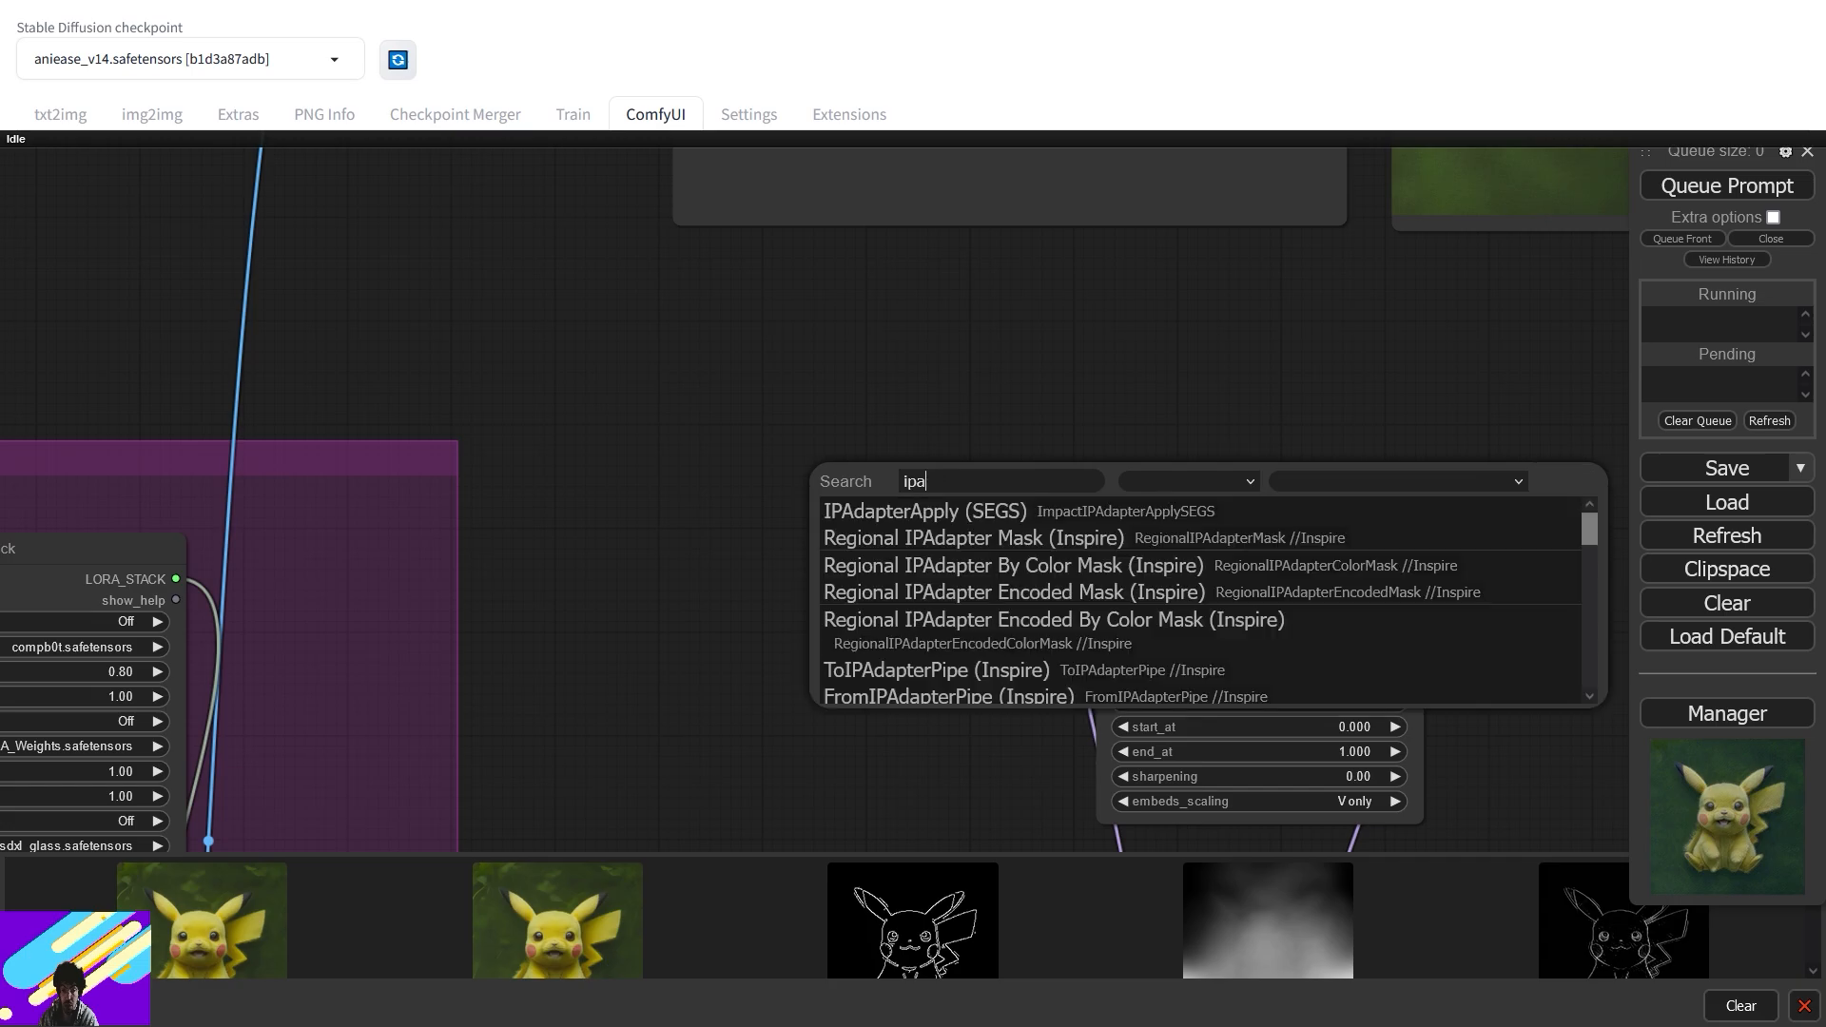
left_click_drag(1588, 529, 1588, 630)
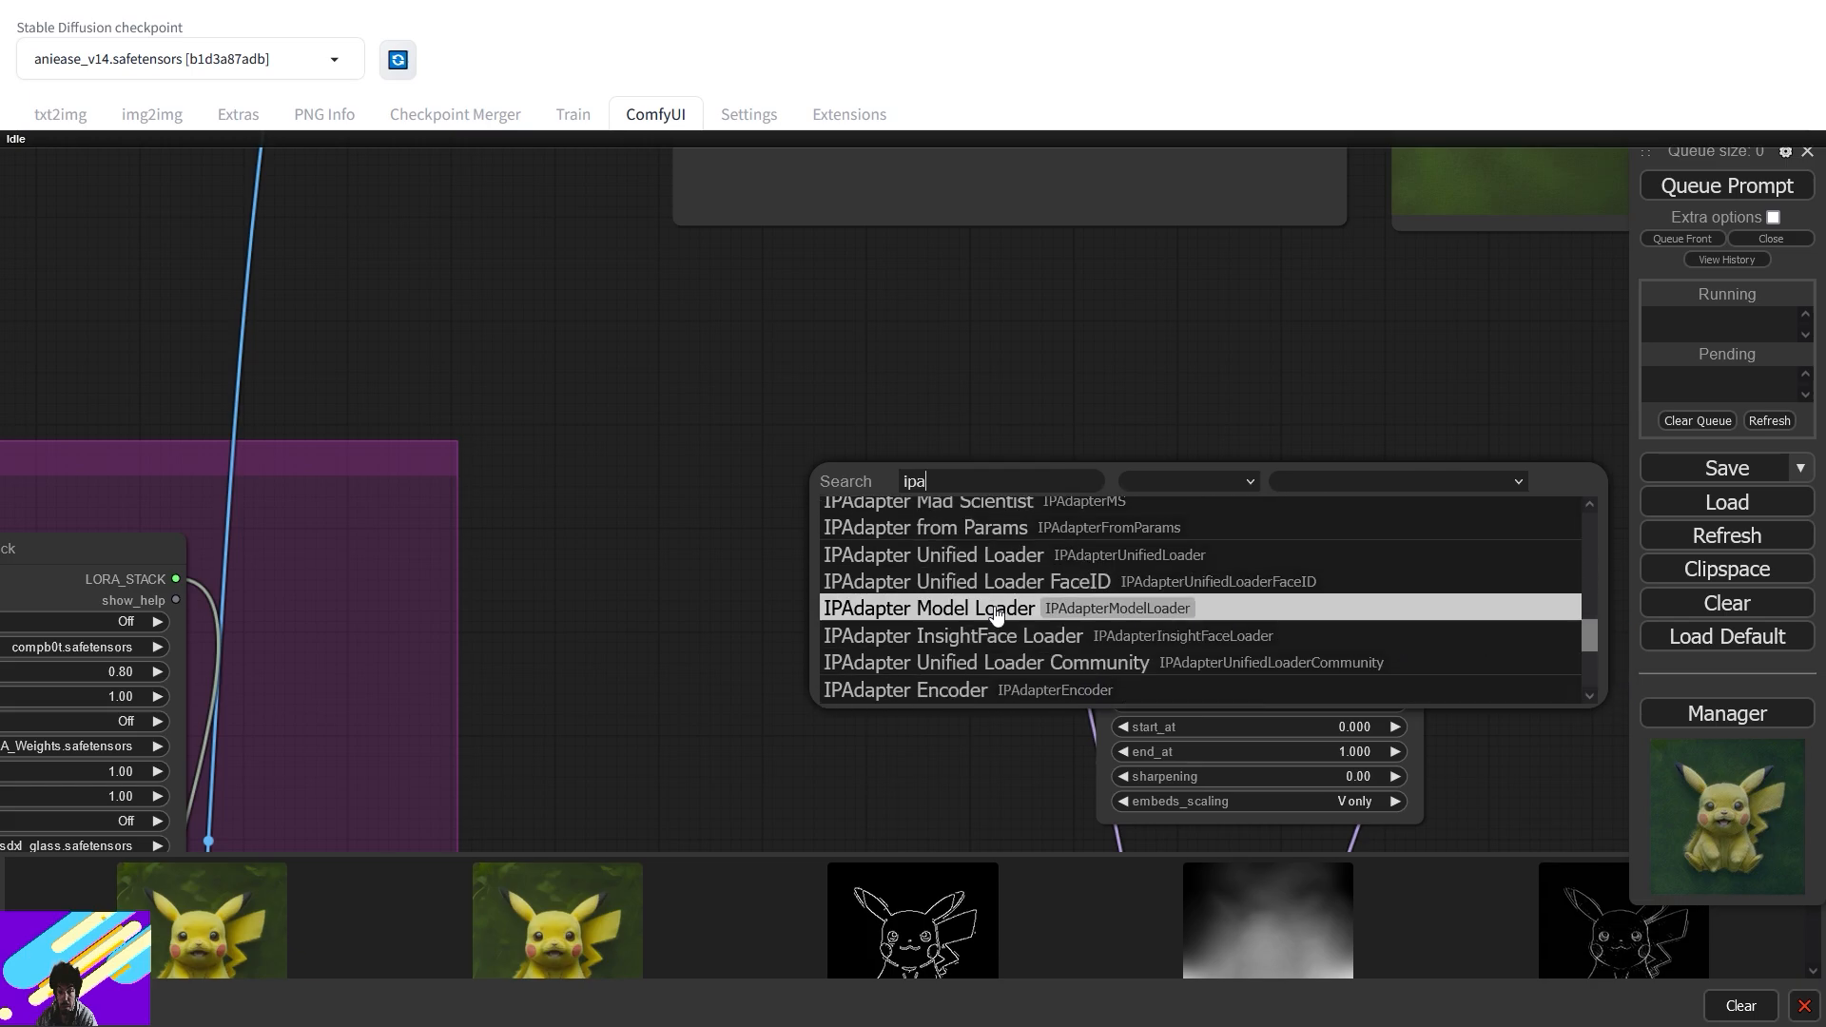
left_click(932, 605)
left_click_drag(1017, 469, 1107, 548)
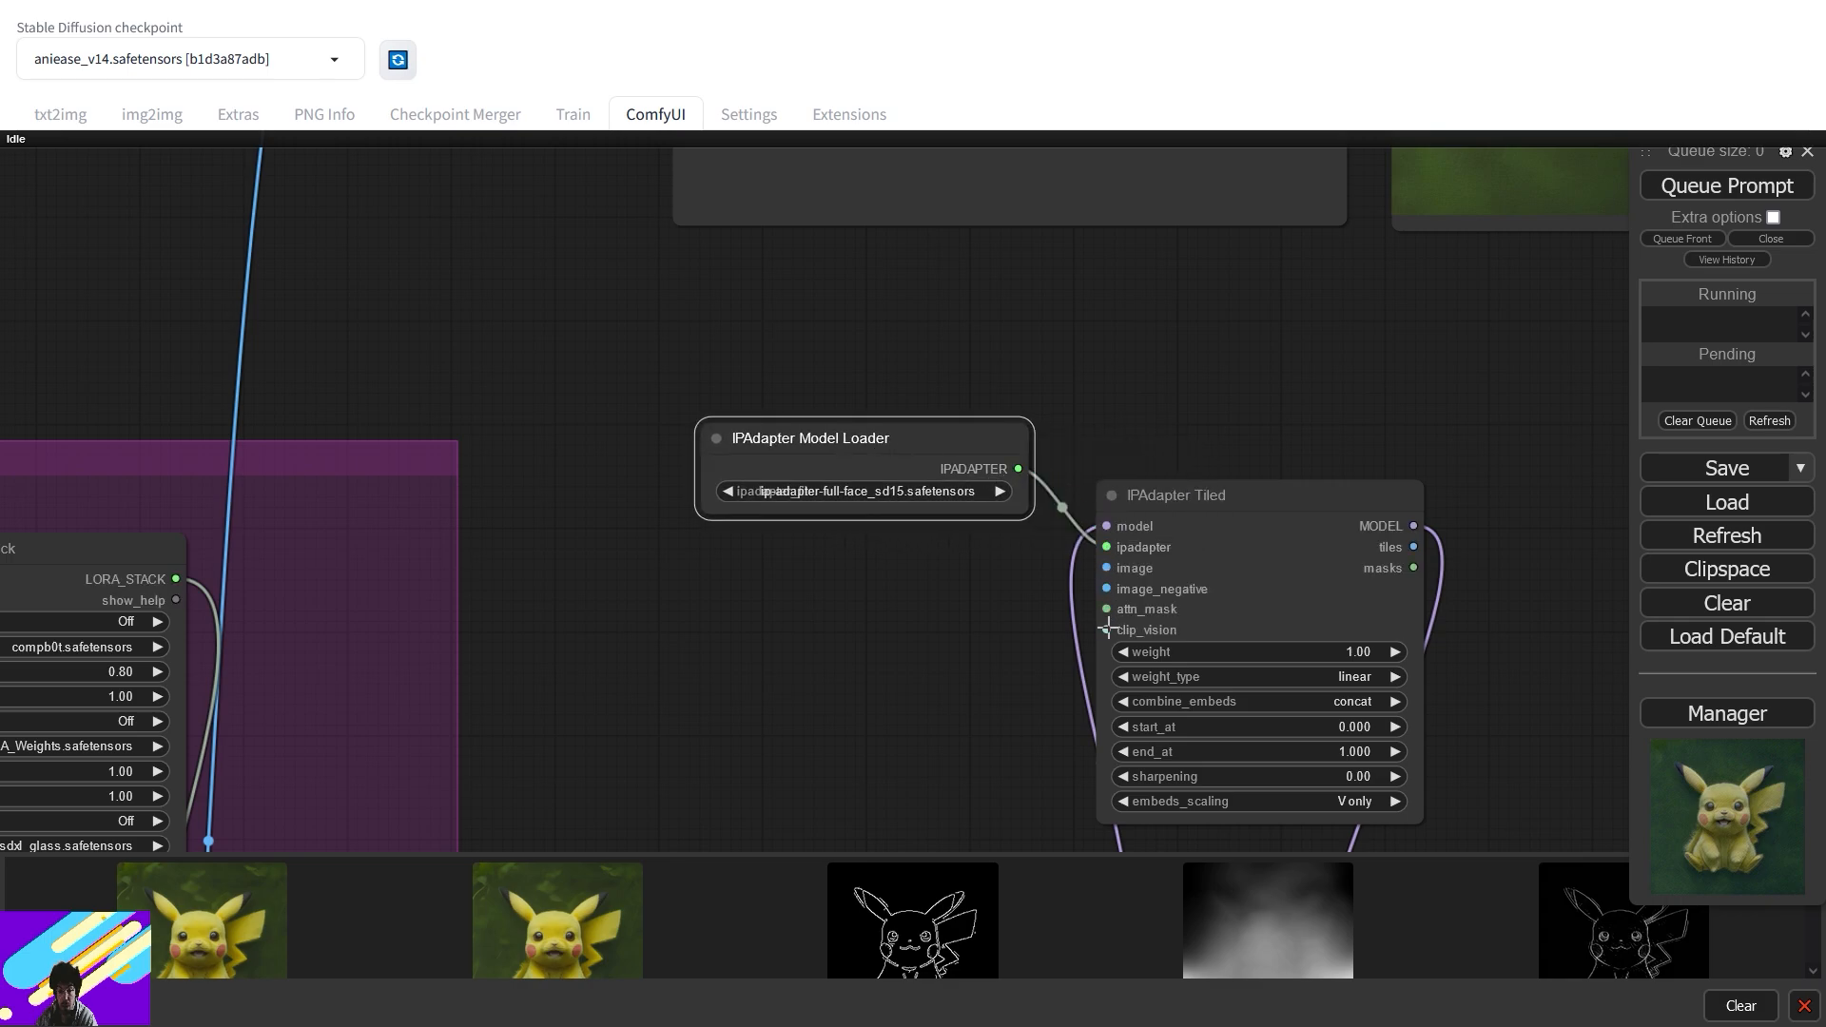
left_click_drag(1108, 628, 749, 591)
left_click(818, 721)
left_click_drag(892, 645, 789, 645)
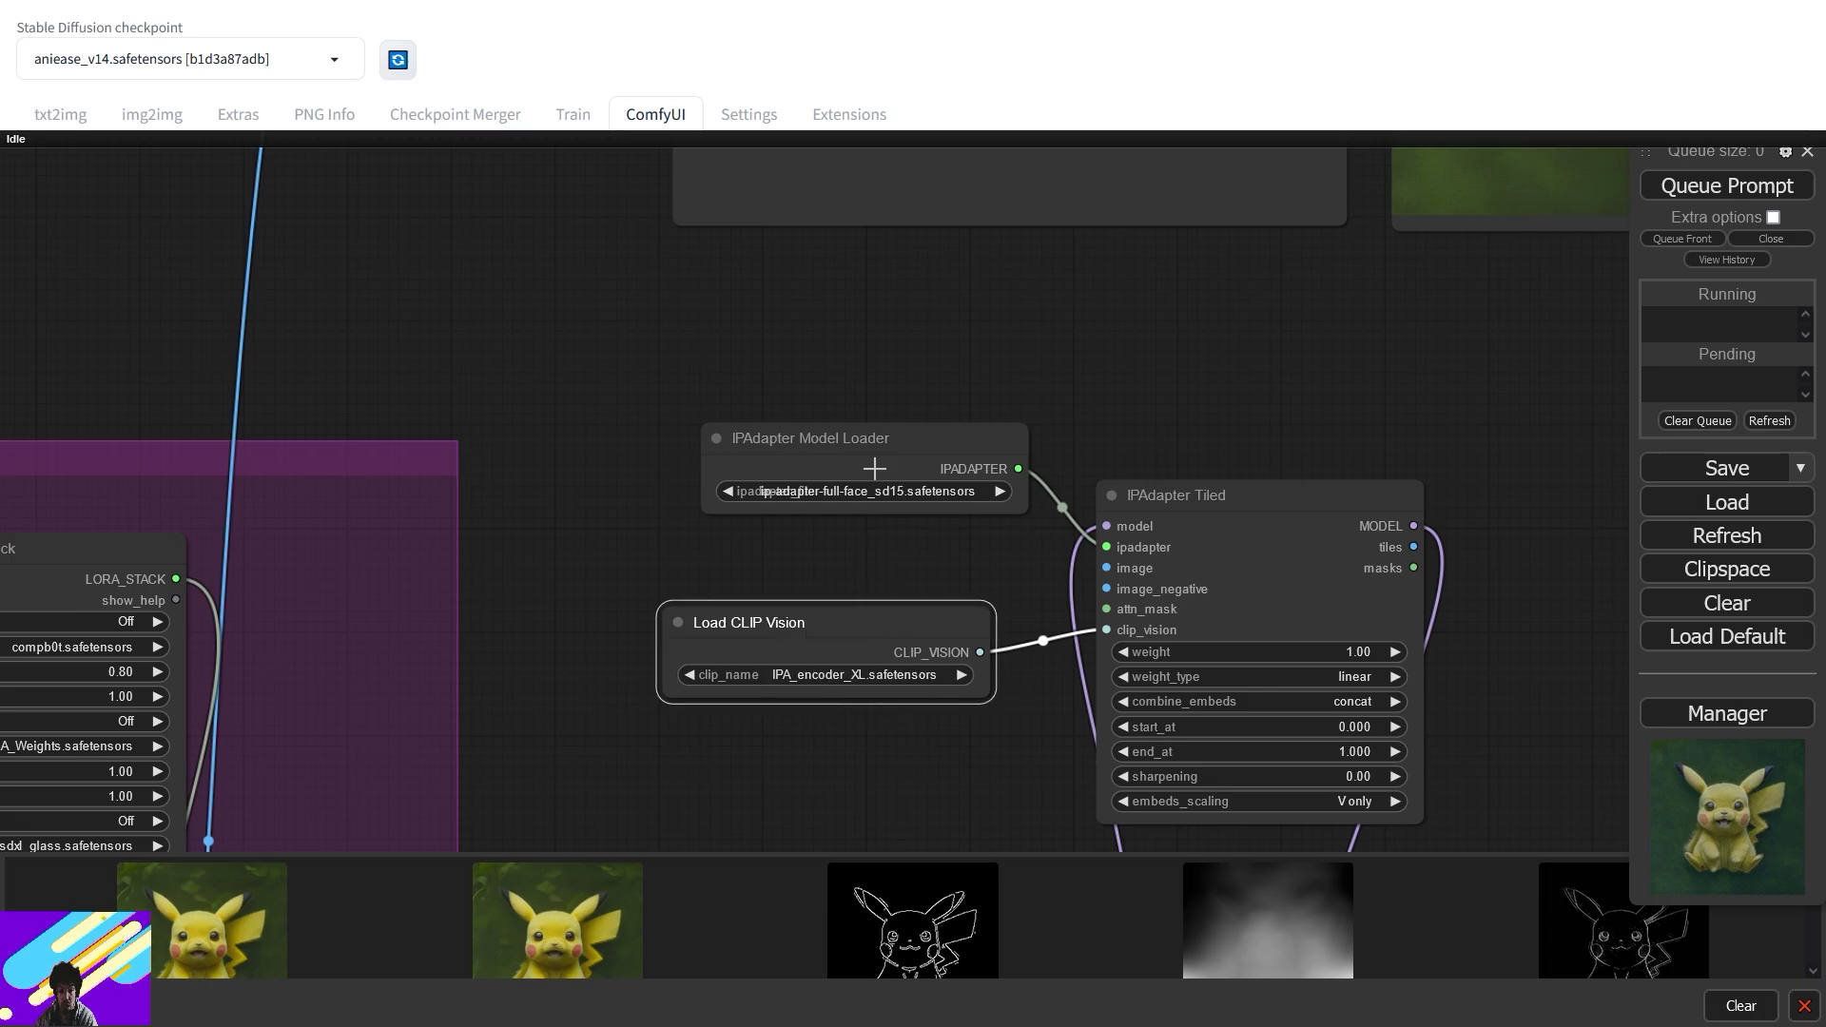
left_click_drag(874, 468, 811, 441)
- Set the IPAdapter Model Loader to ip-adapter-plus_sdxl_vit-h
left_click(805, 464)
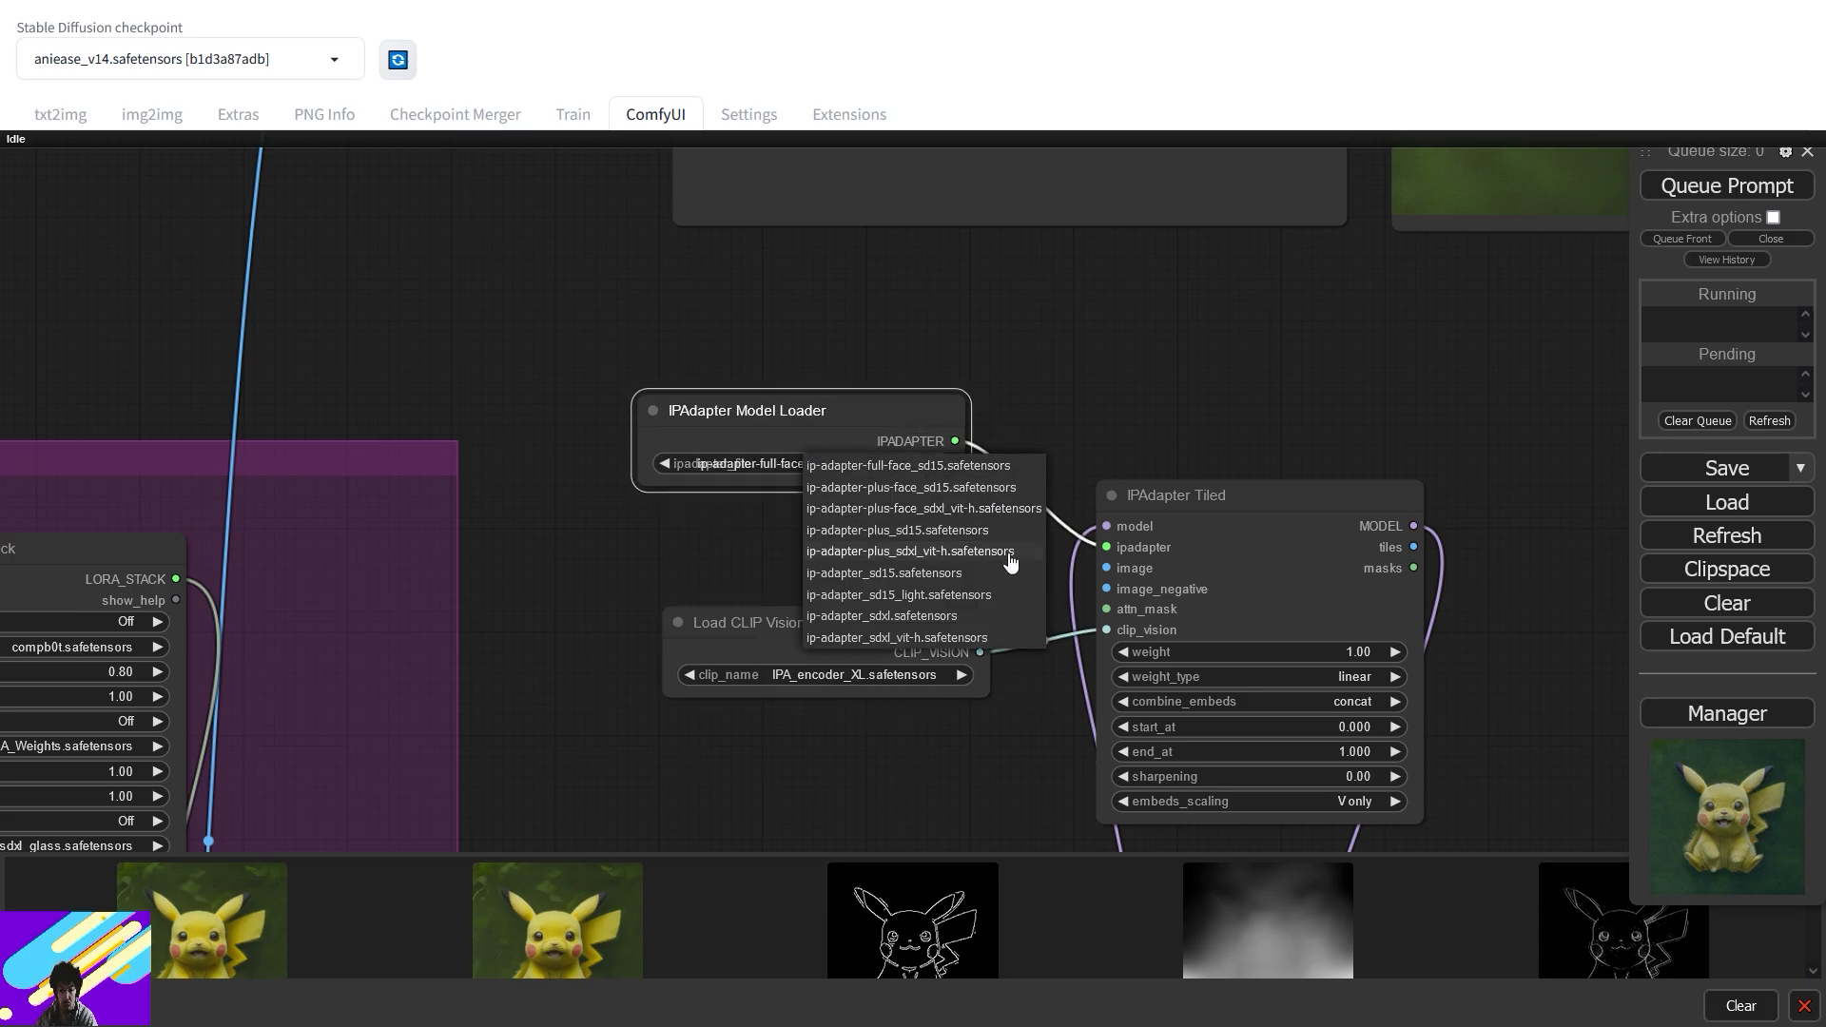
left_click(940, 555)
mouse_move(911, 438)
left_mouse_down()
mouse_move(925, 518)
mouse_move(911, 424)
mouse_move(914, 457)
left_mouse_up()
scroll(875, 546, "down", 5)
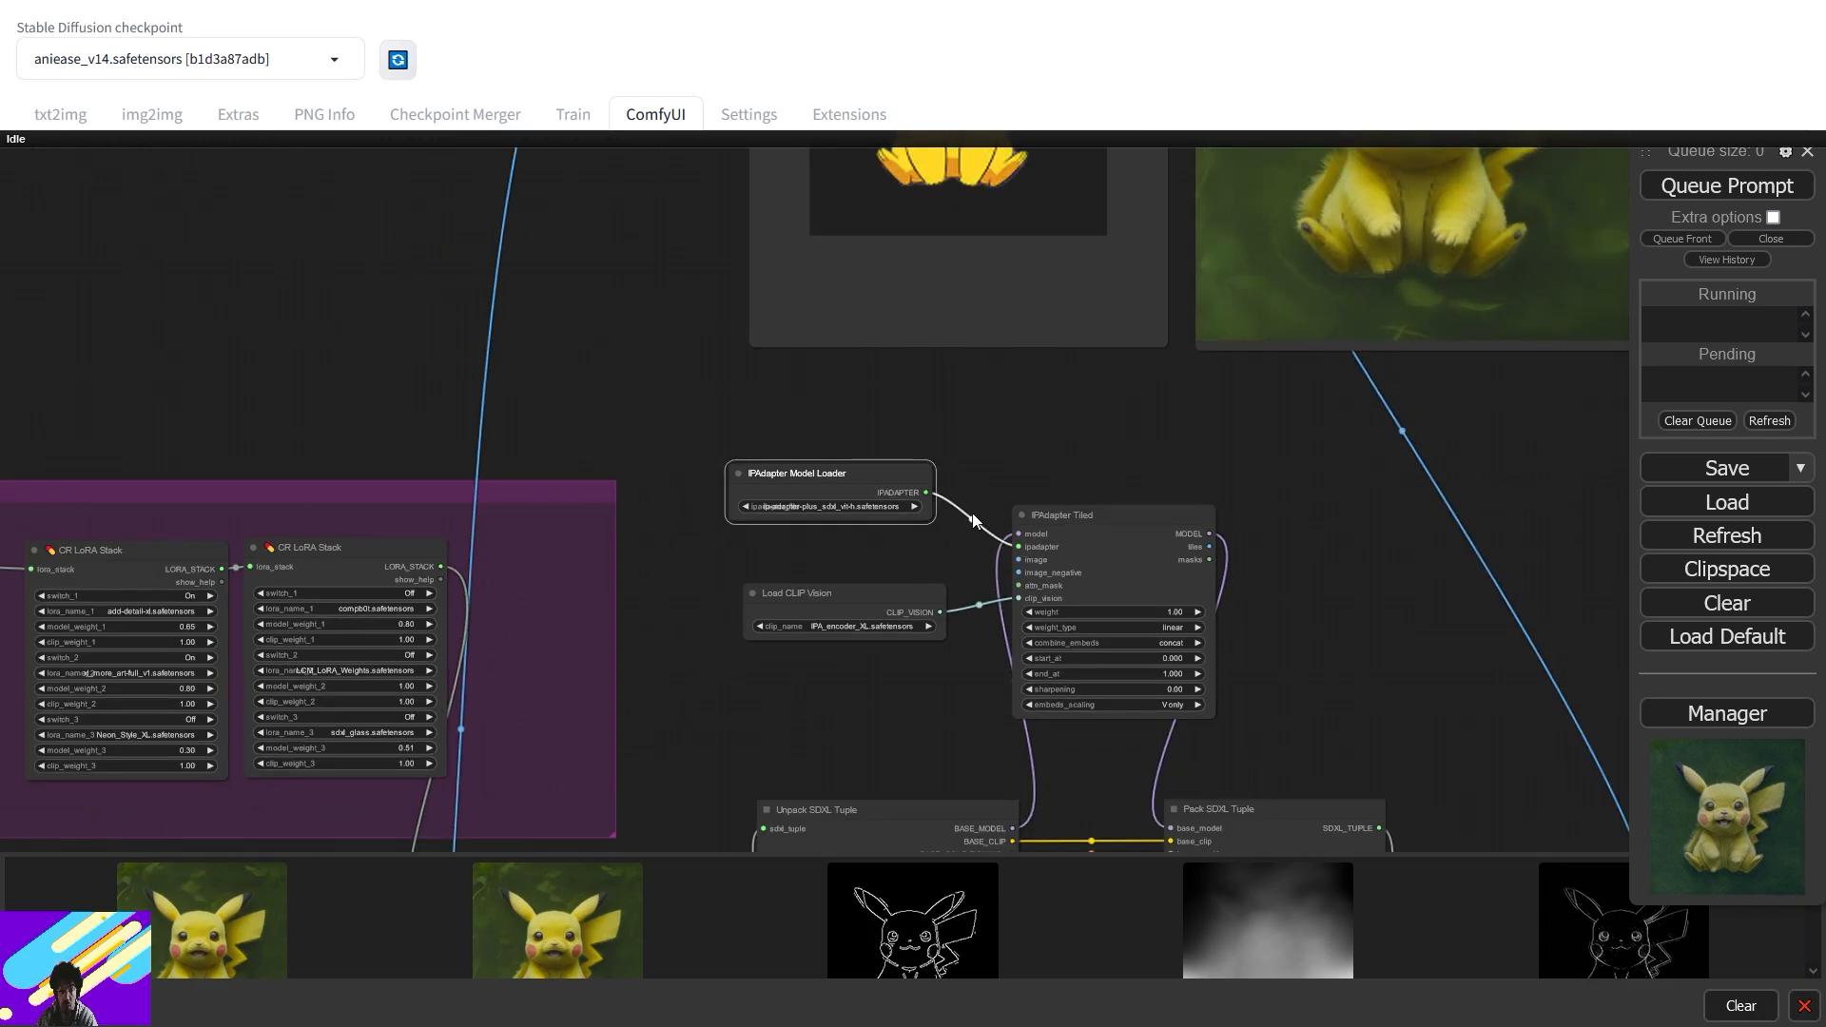
scroll(972, 411, "down", 3)
scroll(1014, 526, "up", 4)
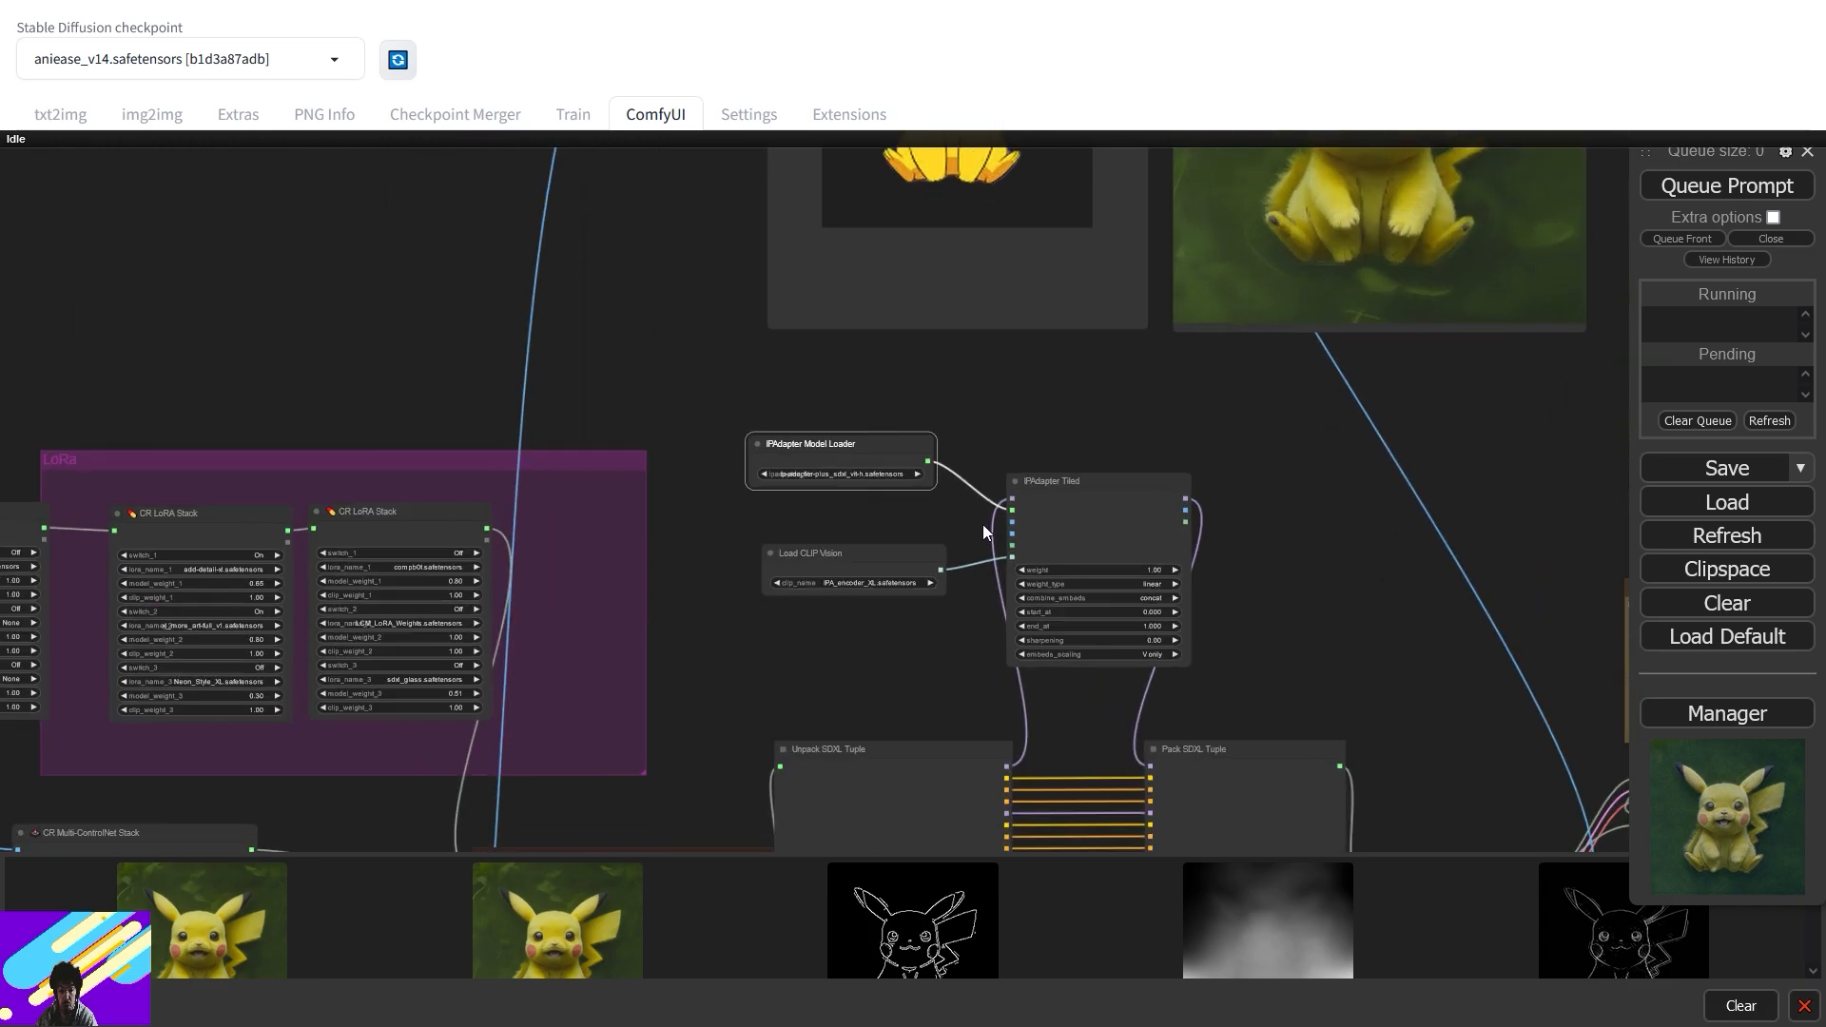
left_click_drag(1022, 523, 780, 514)
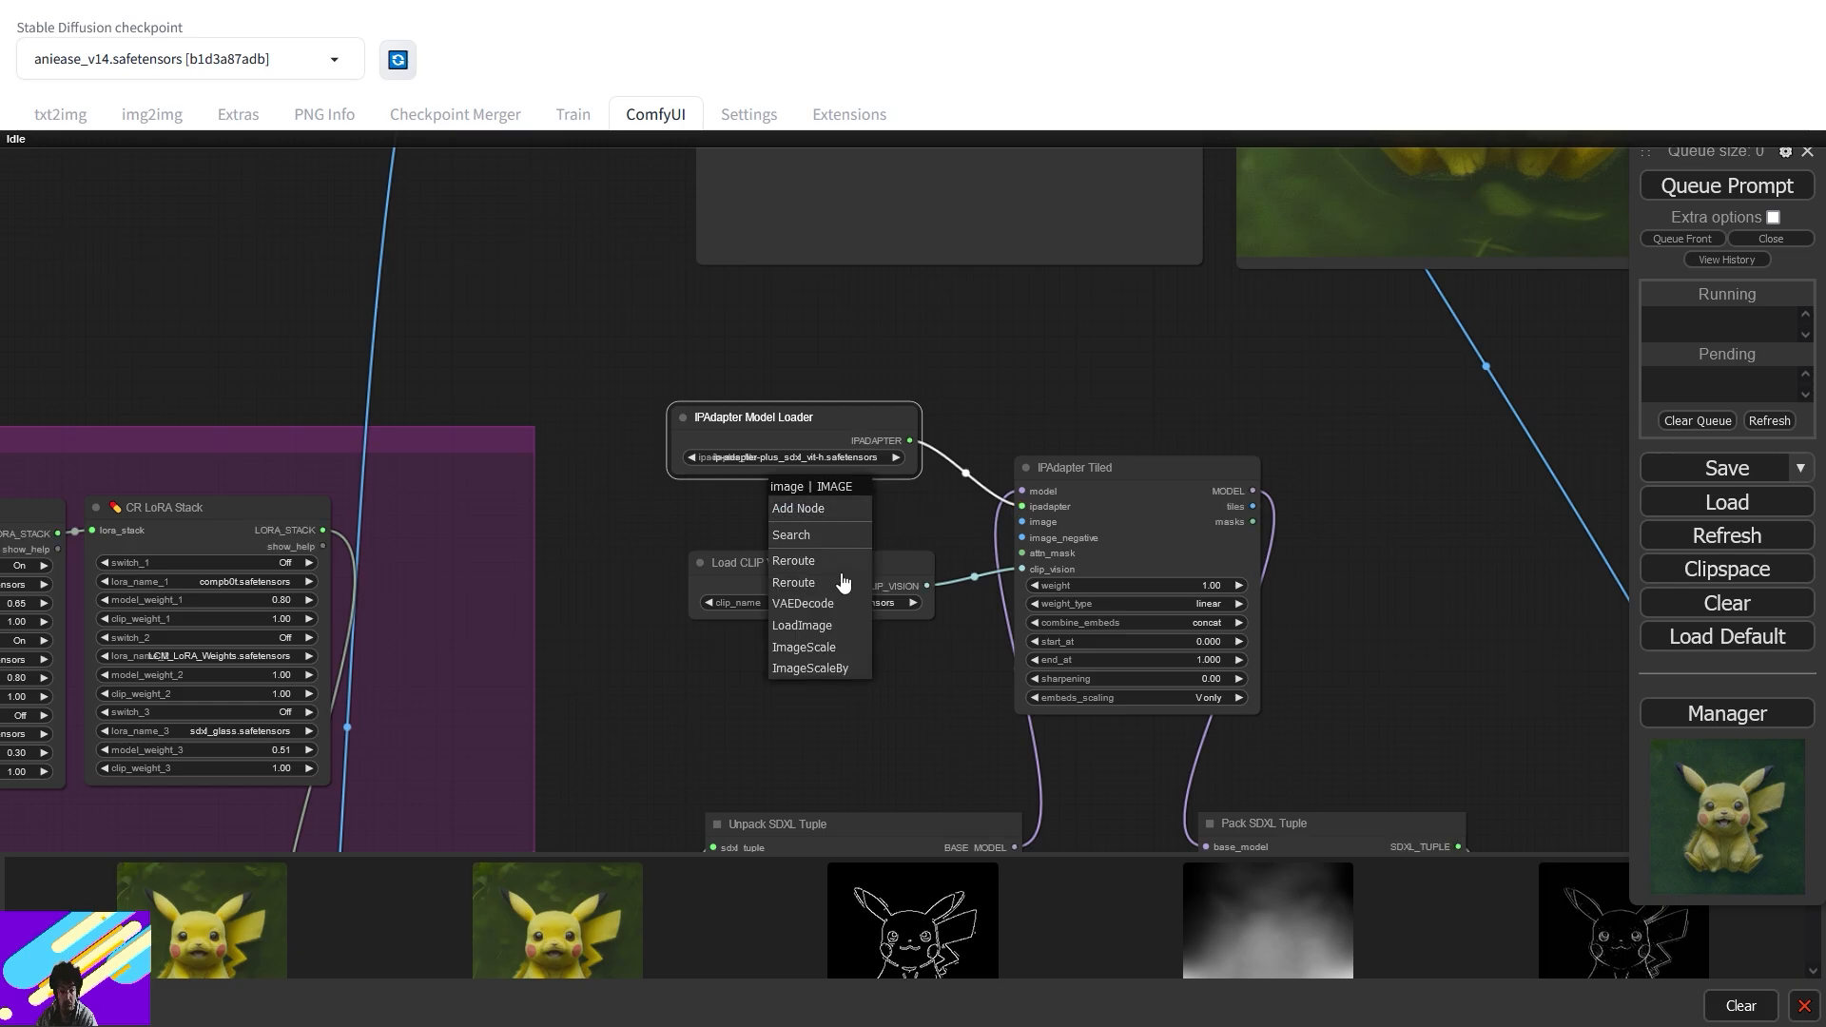
- Attach a Load Image node with the seated Pikachu picture to IPAdapter Tiled's image input
left_click(835, 628)
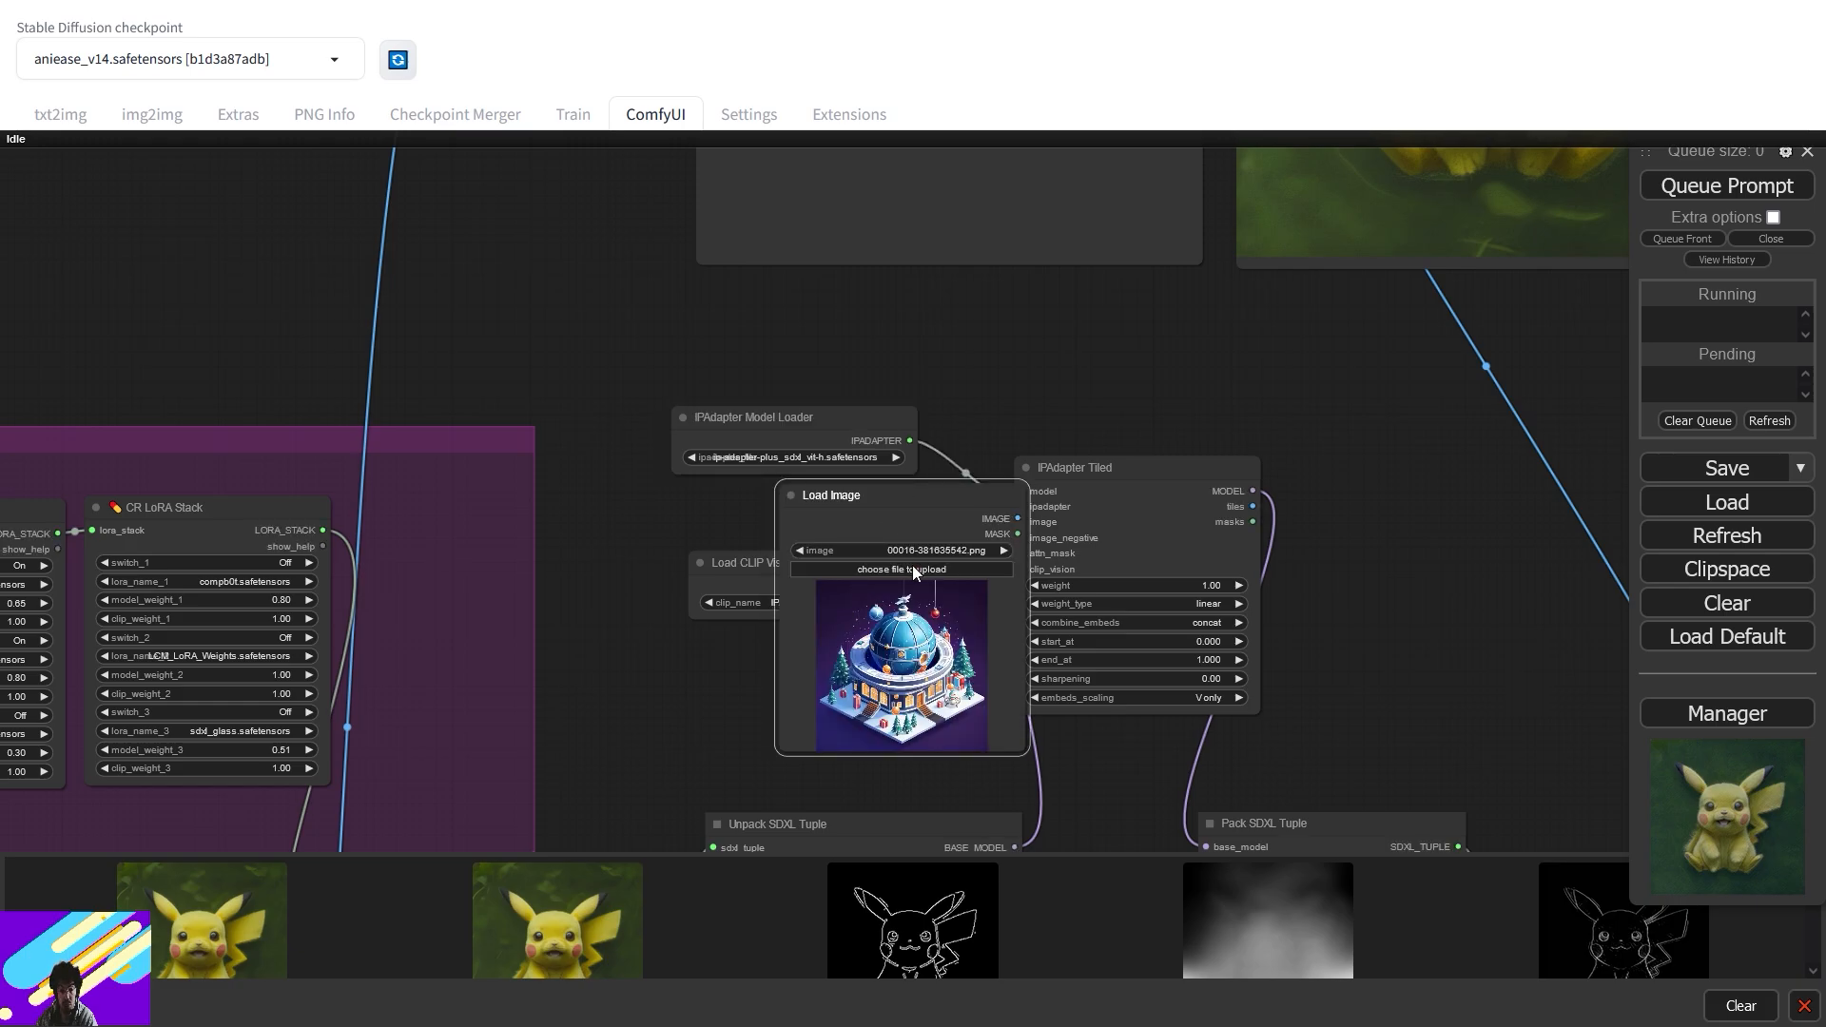
left_click(911, 568)
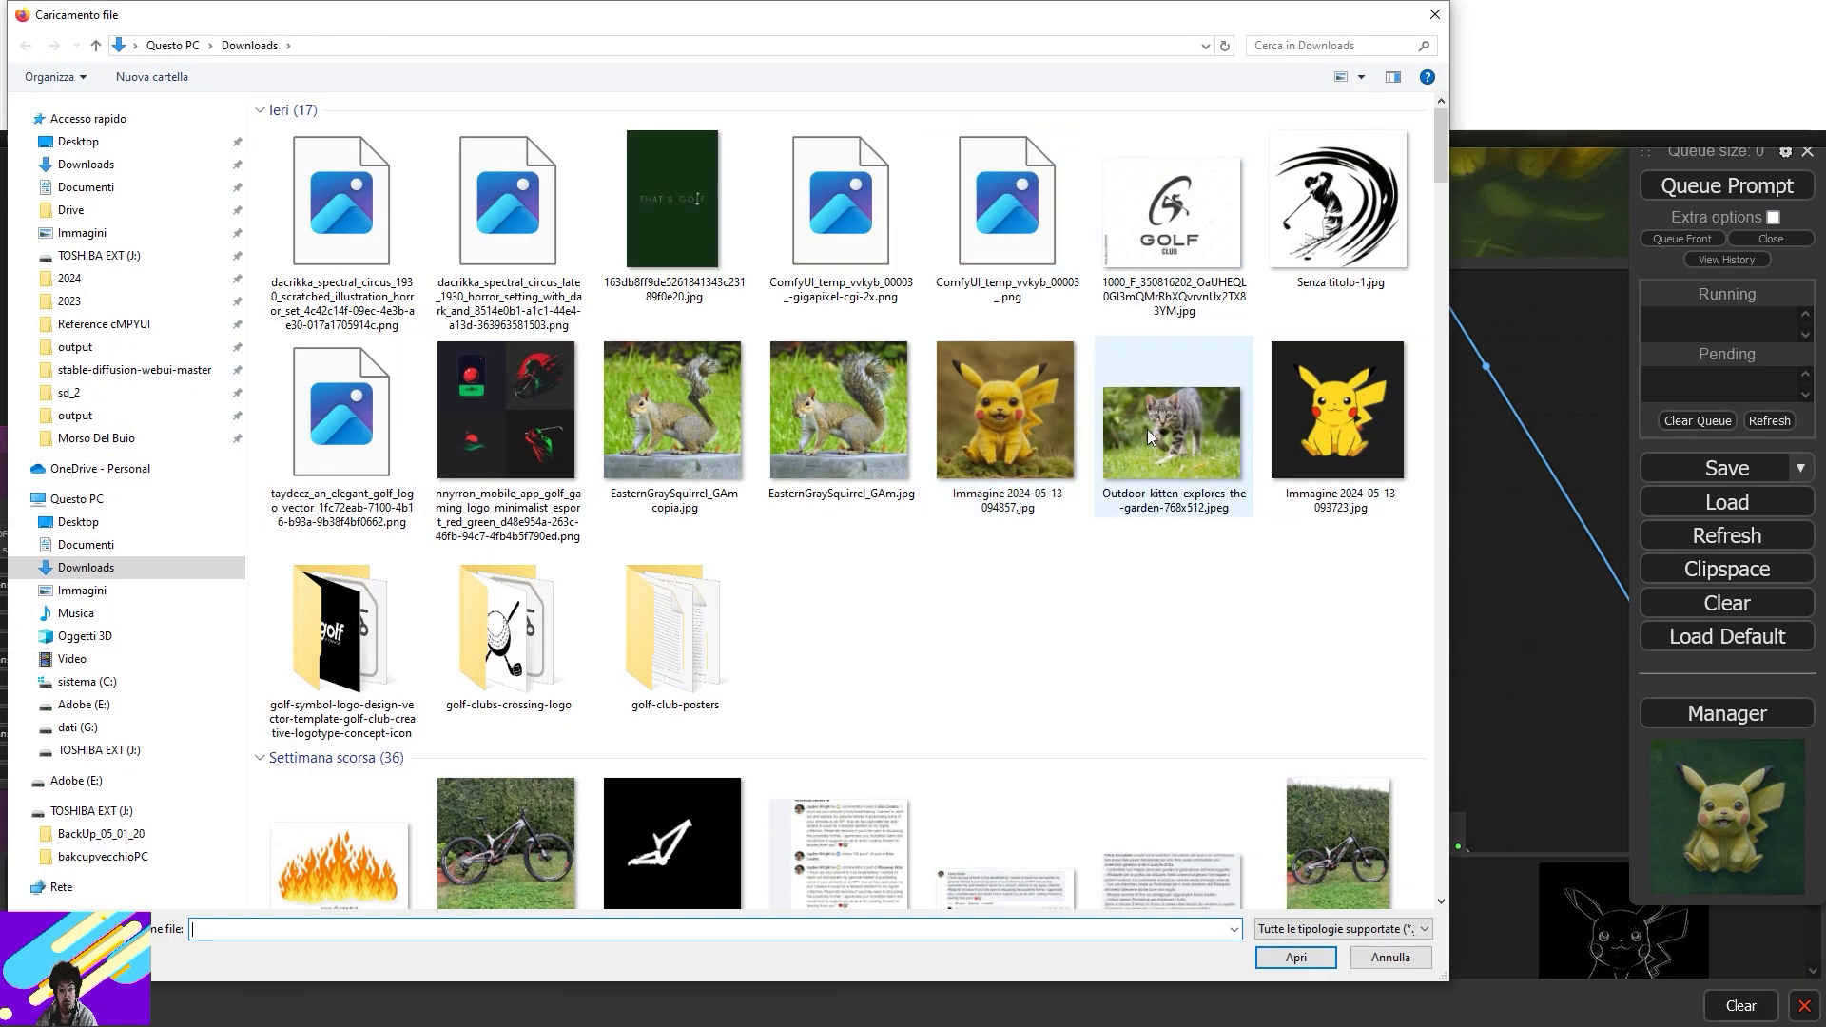
double_click(1351, 435)
left_click_drag(876, 526, 845, 431)
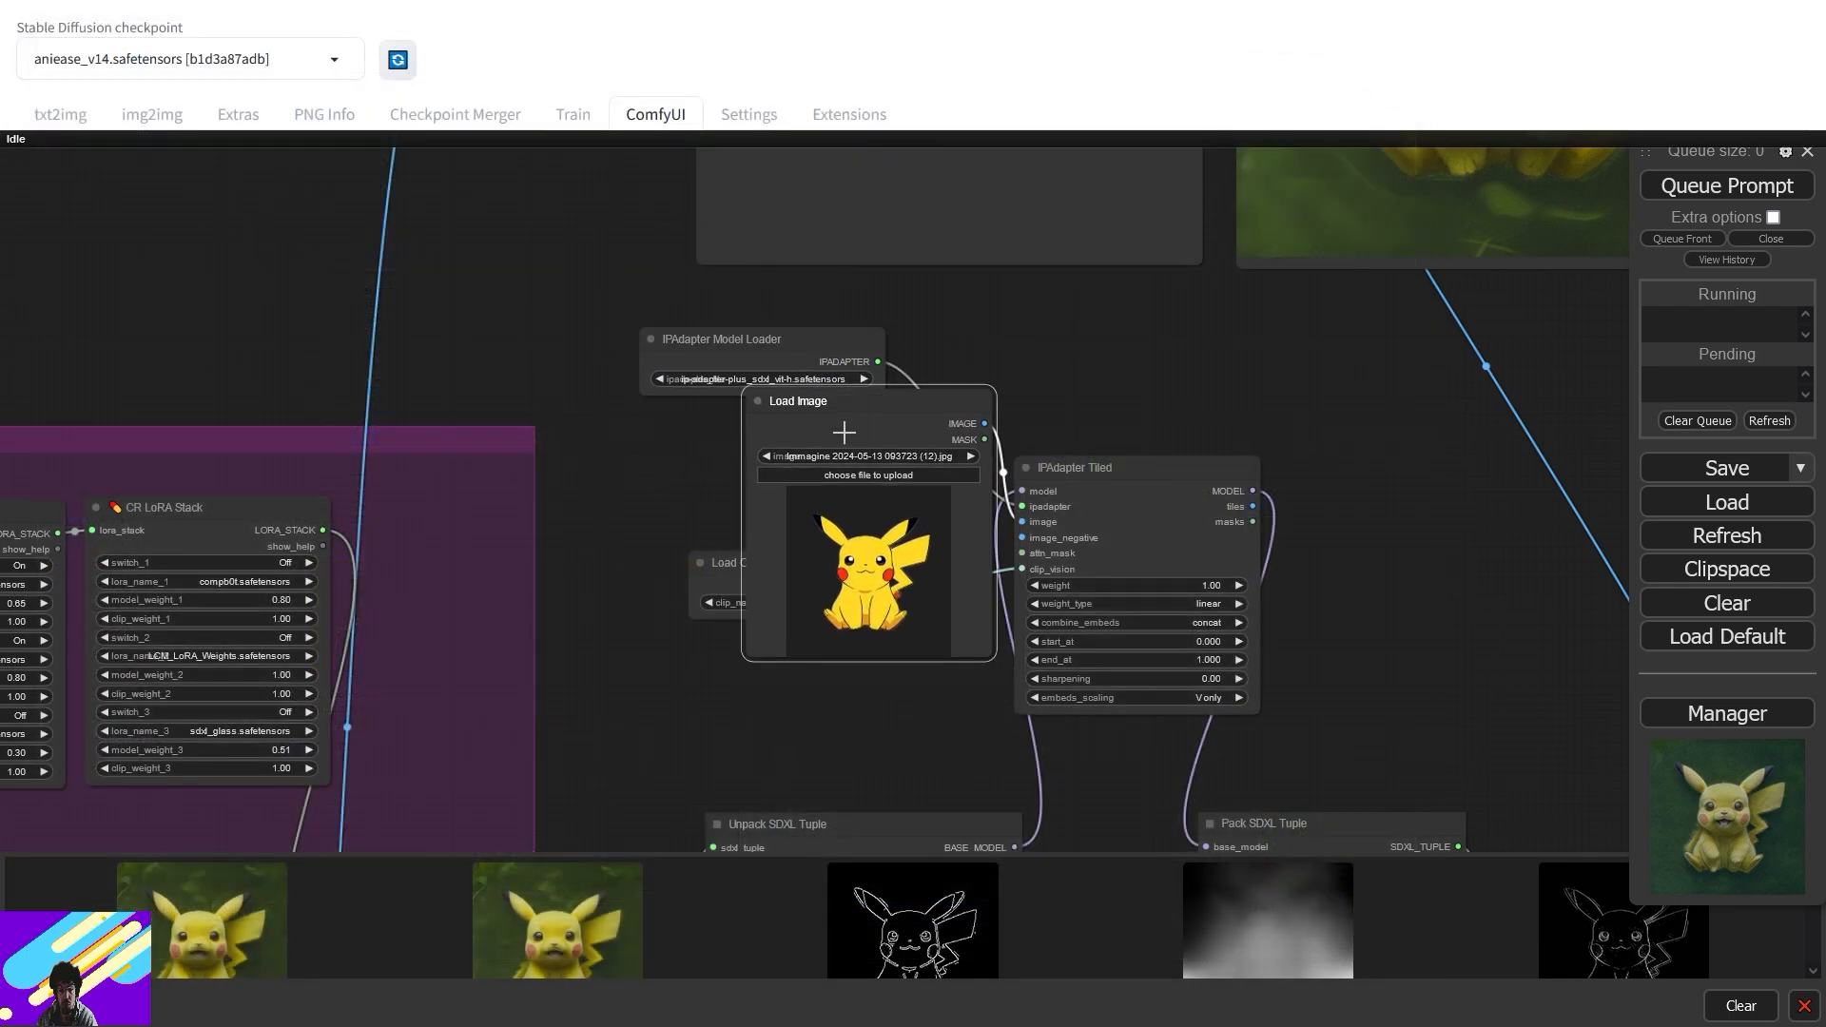
left_click_drag(711, 565, 691, 697)
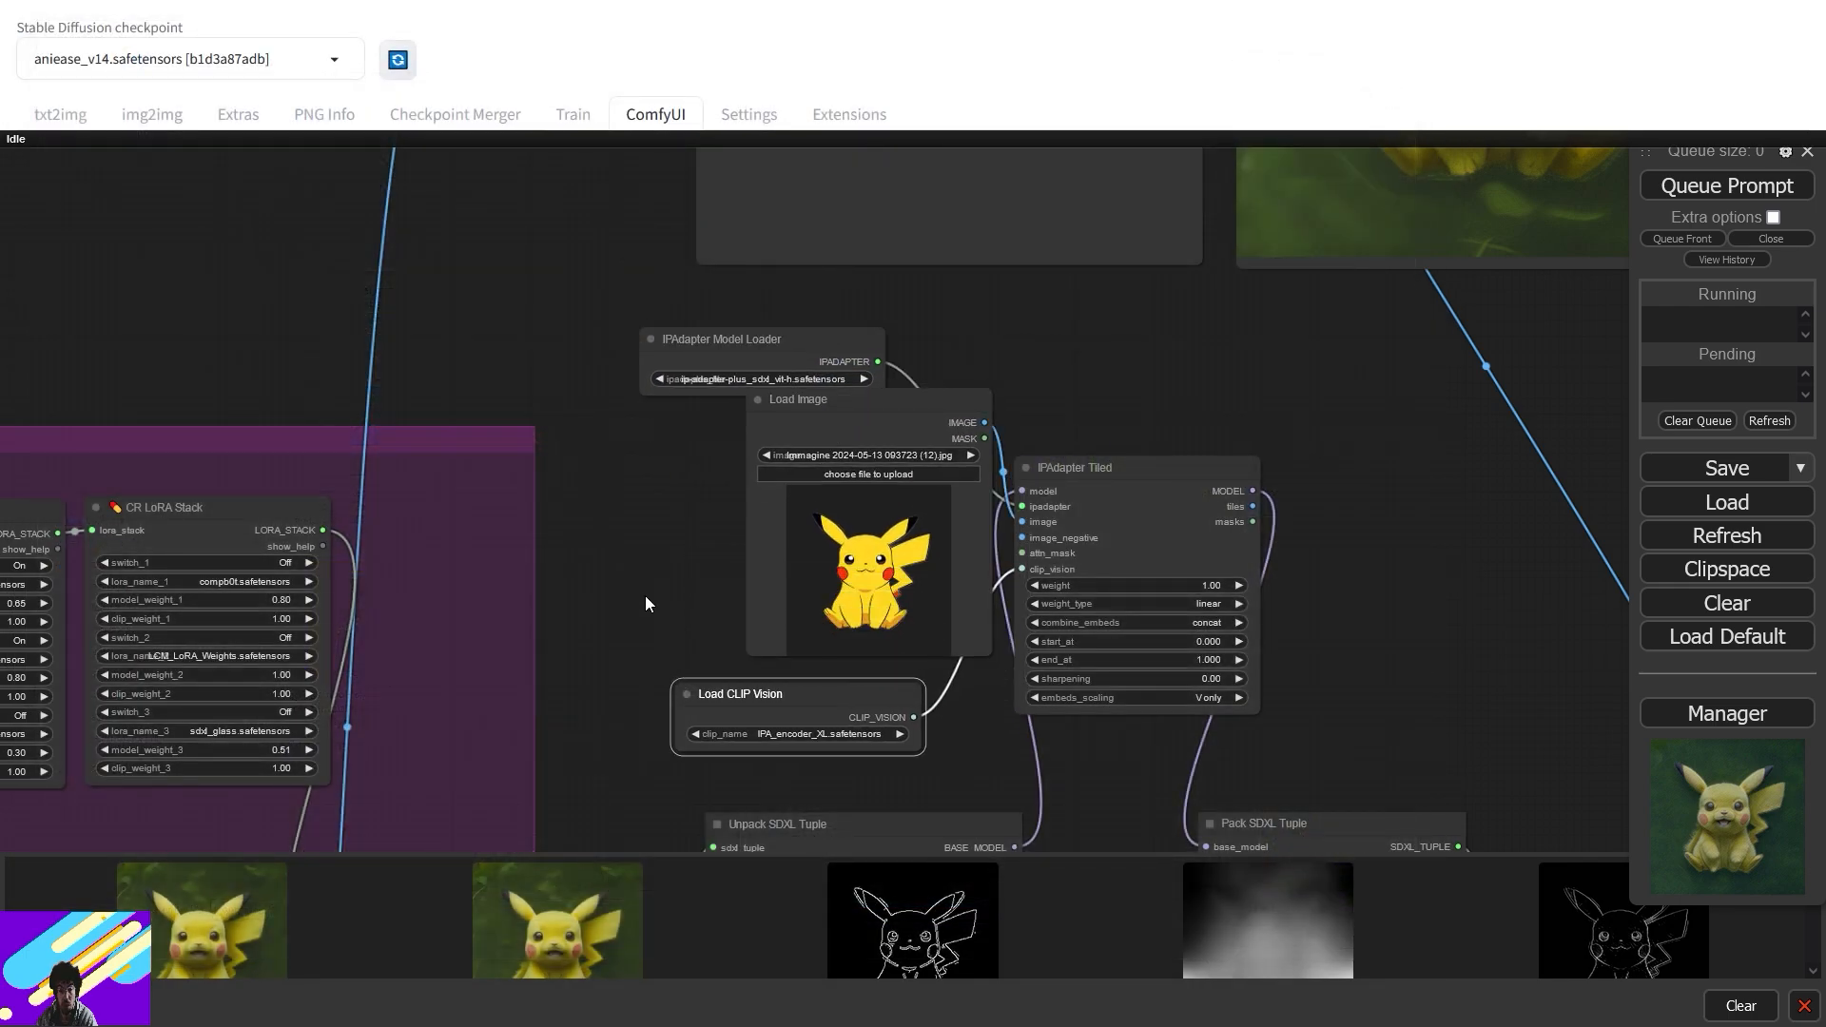
- Pan across the workflow to the FromImage group
scroll(644, 595, "down", 6)
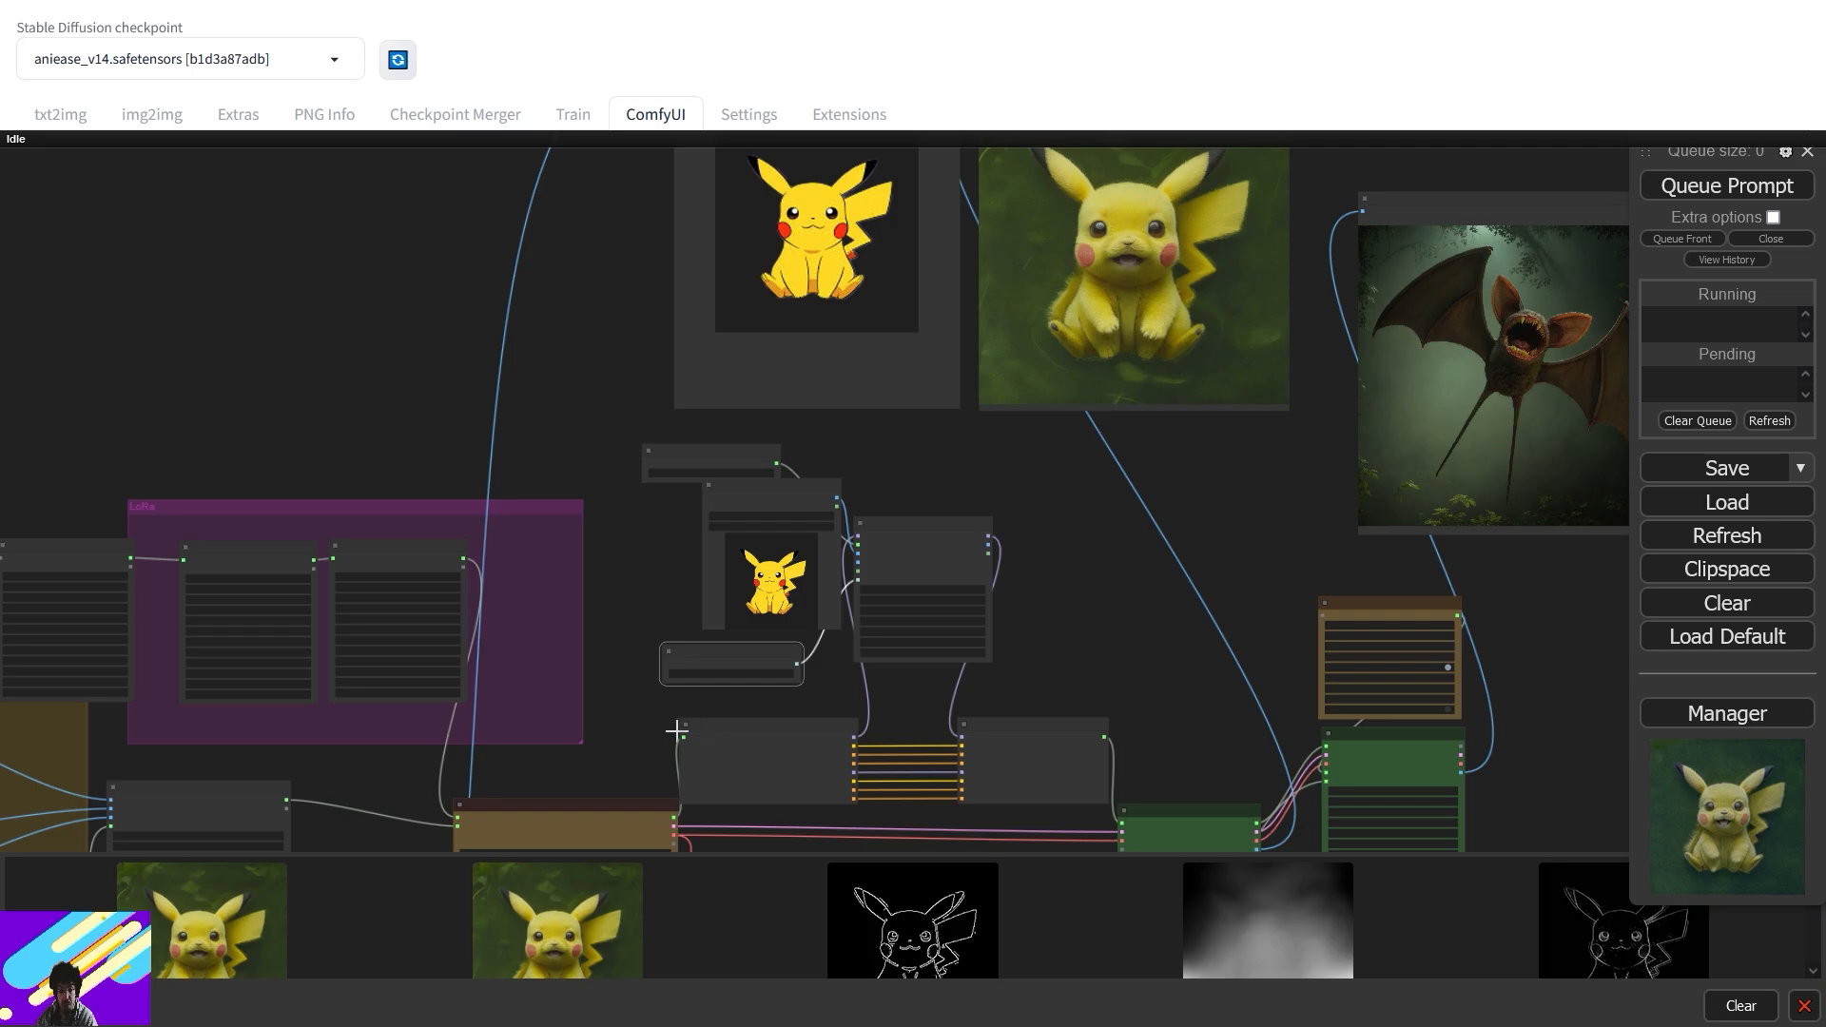
left_click_drag(672, 725, 1090, 398)
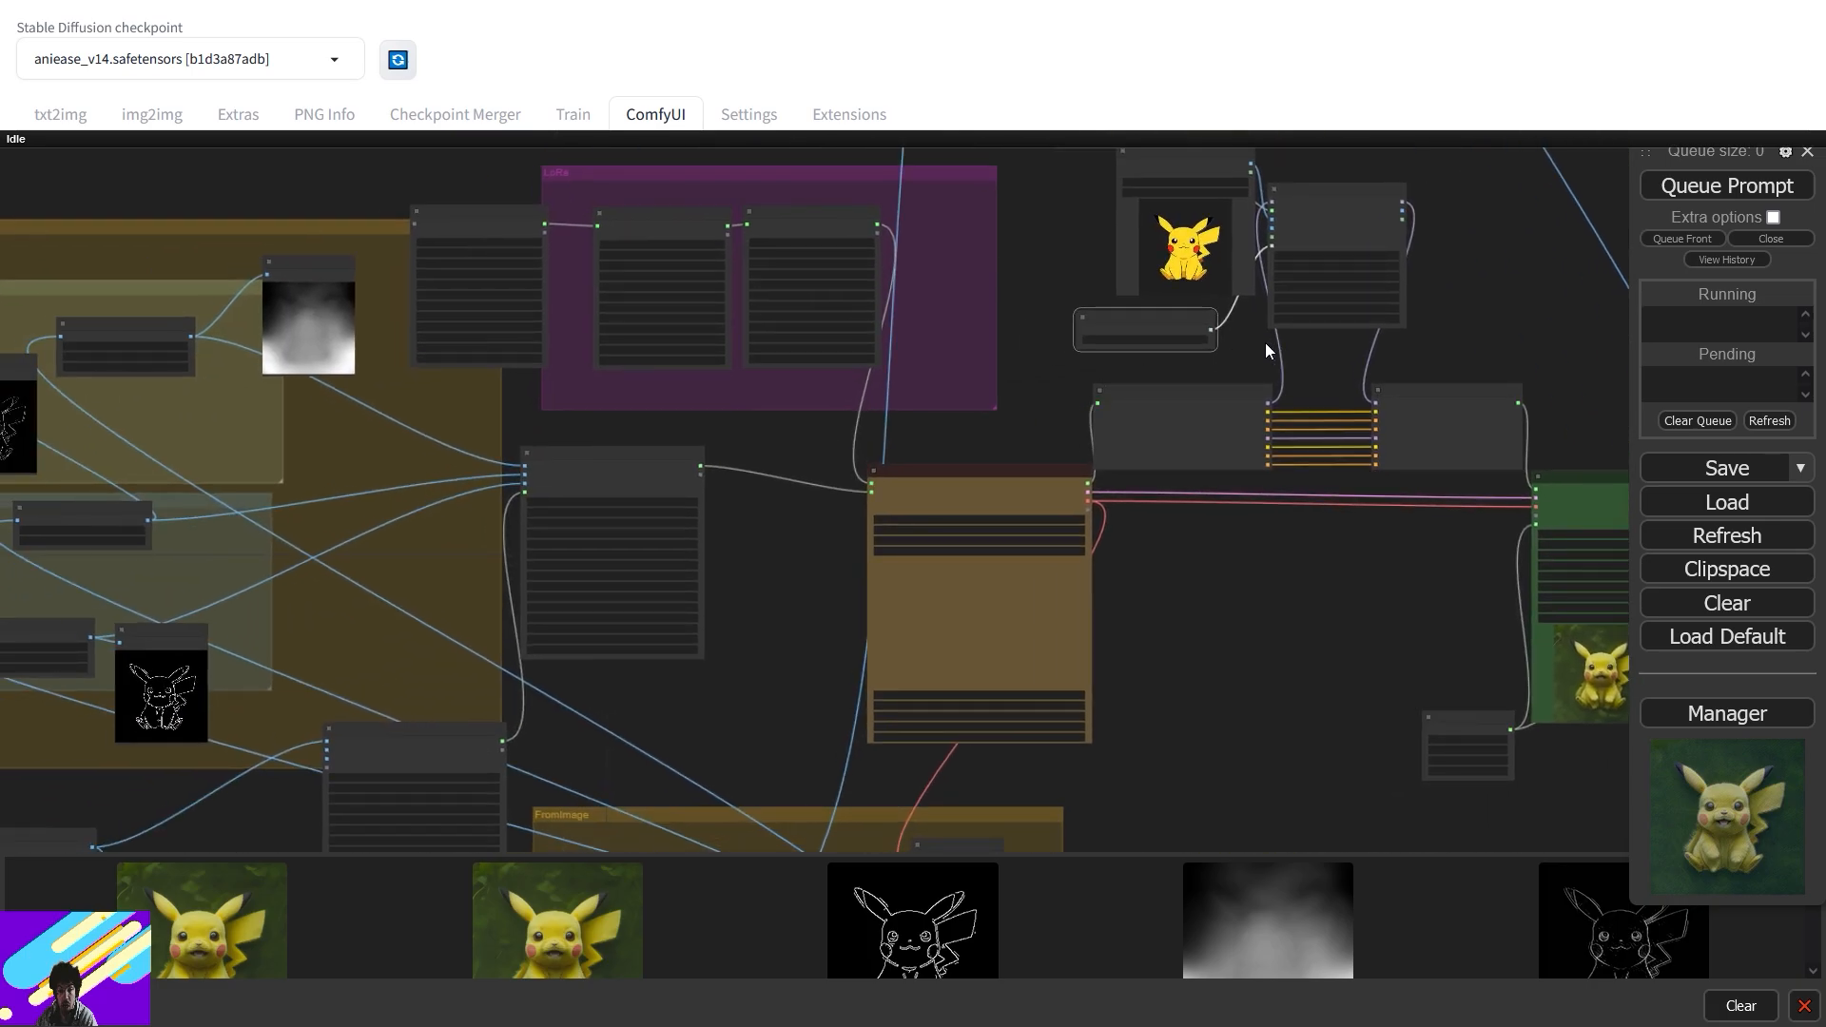
scroll(1002, 381, "up", 8)
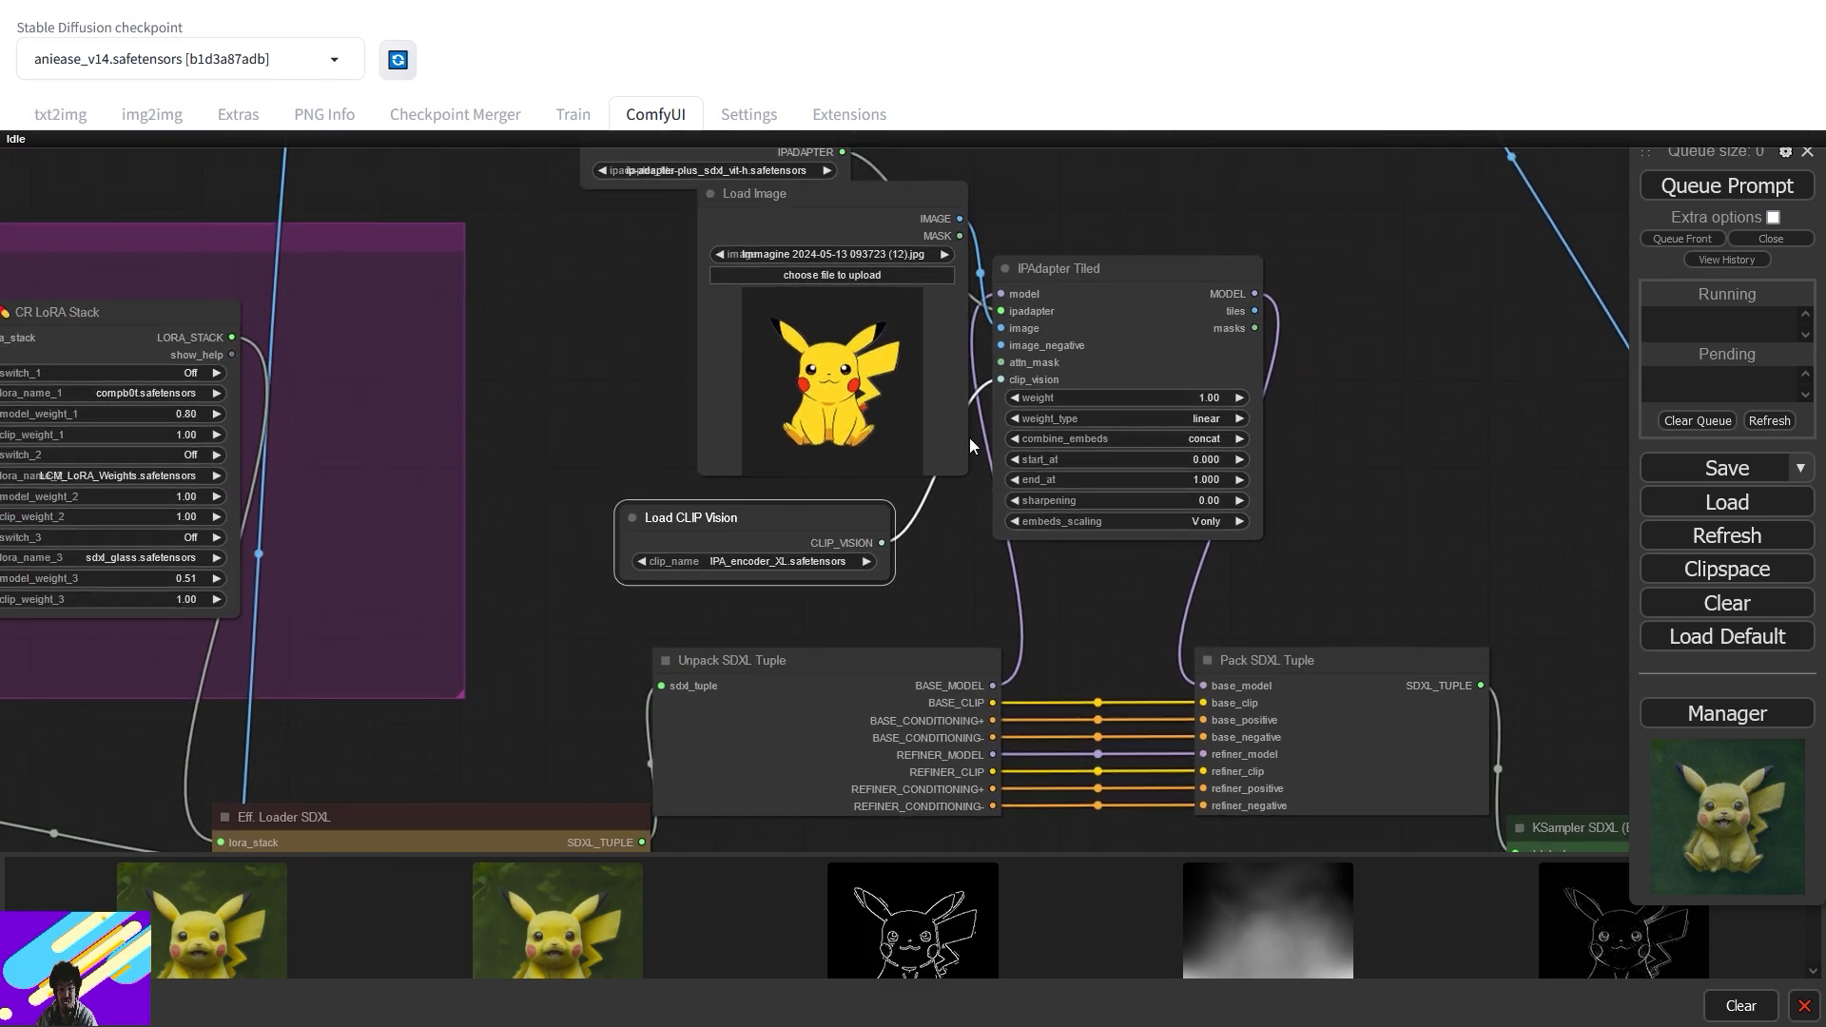
left_click_drag(498, 769, 1217, 369)
scroll(1090, 548, "down", 6)
left_click_drag(938, 697, 1035, 303)
- Load EasternGraySquirrel_GAm.jpg in the FromImage loader and feed it to the preprocessor input
left_click(844, 663)
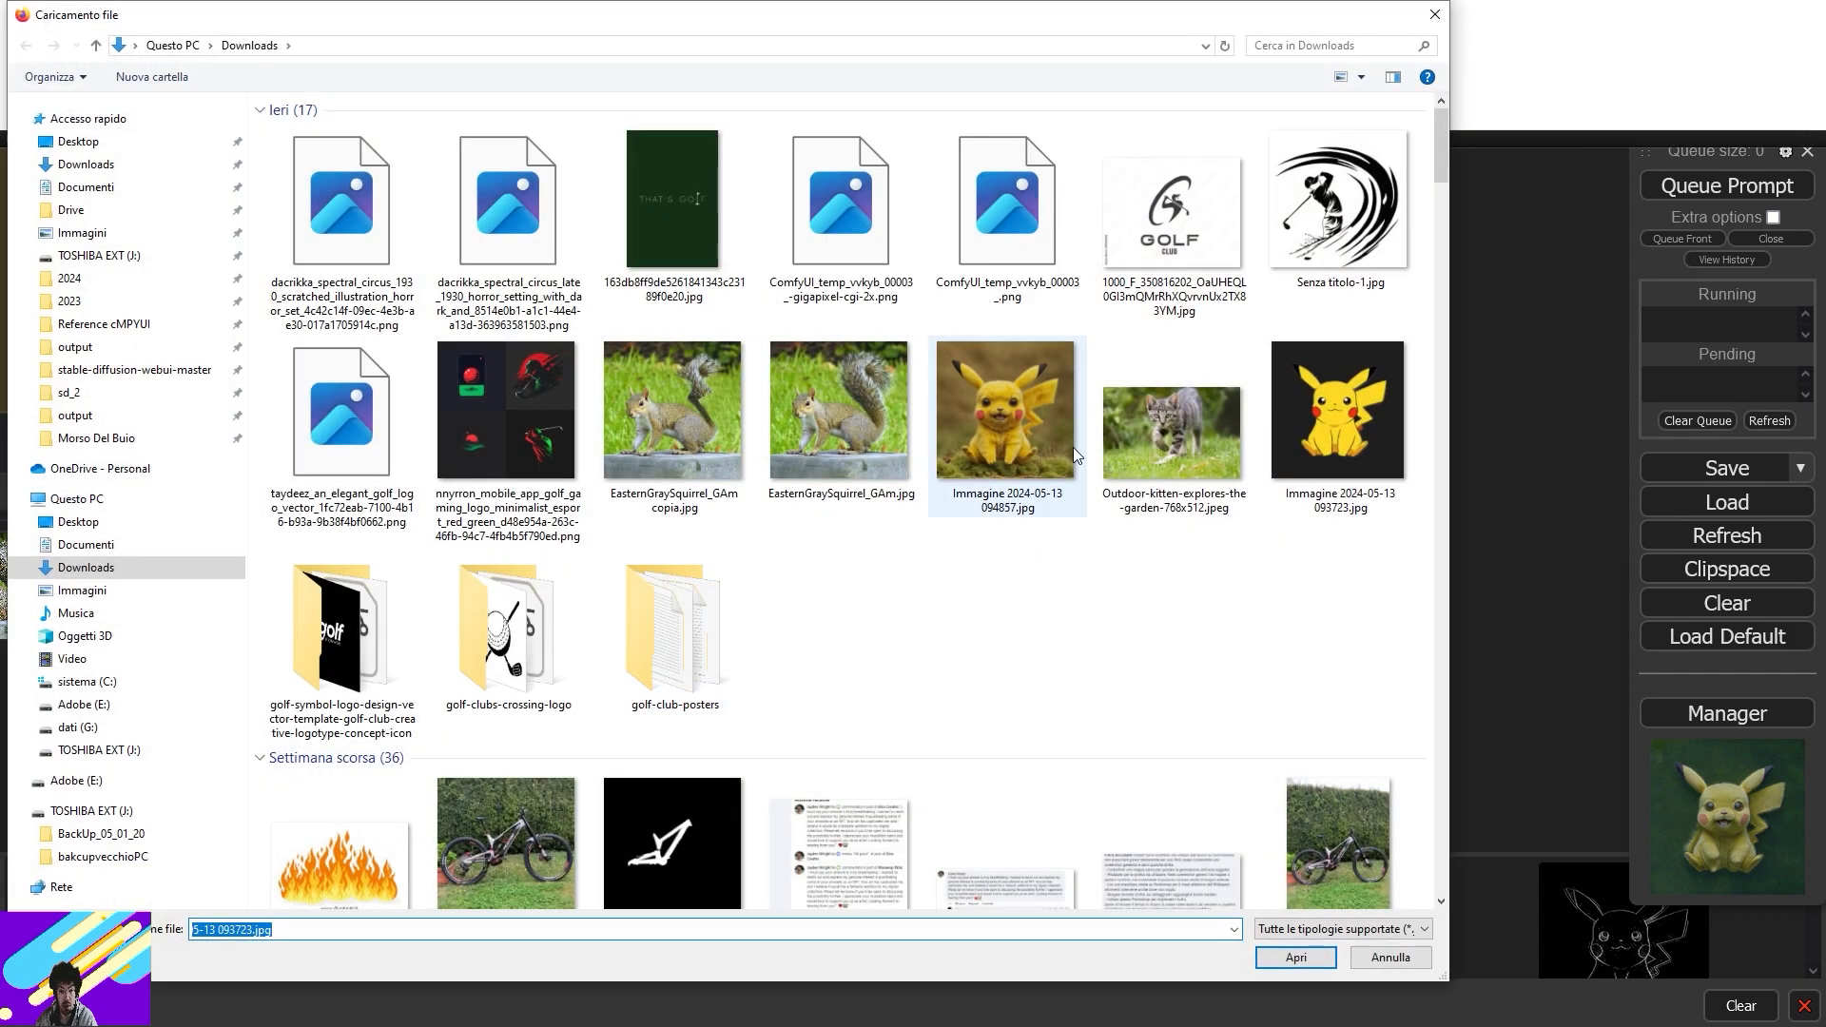
double_click(845, 438)
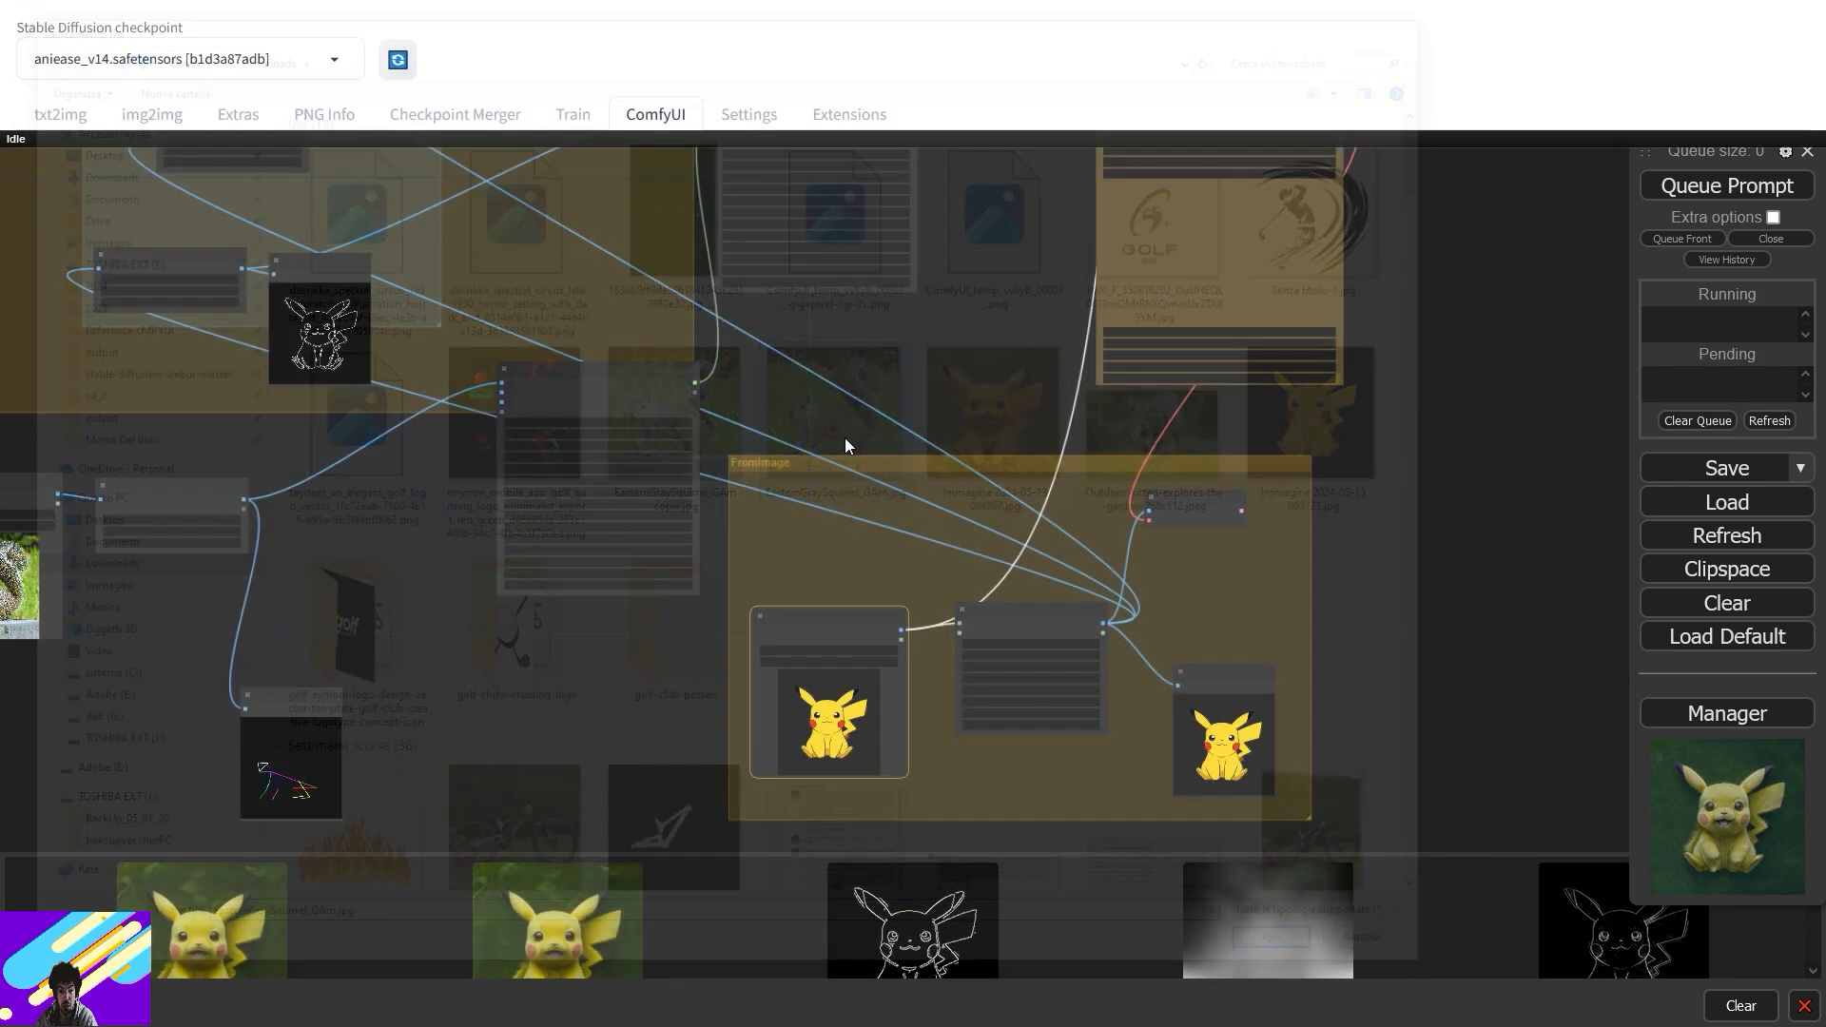
left_click_drag(931, 614, 1141, 474)
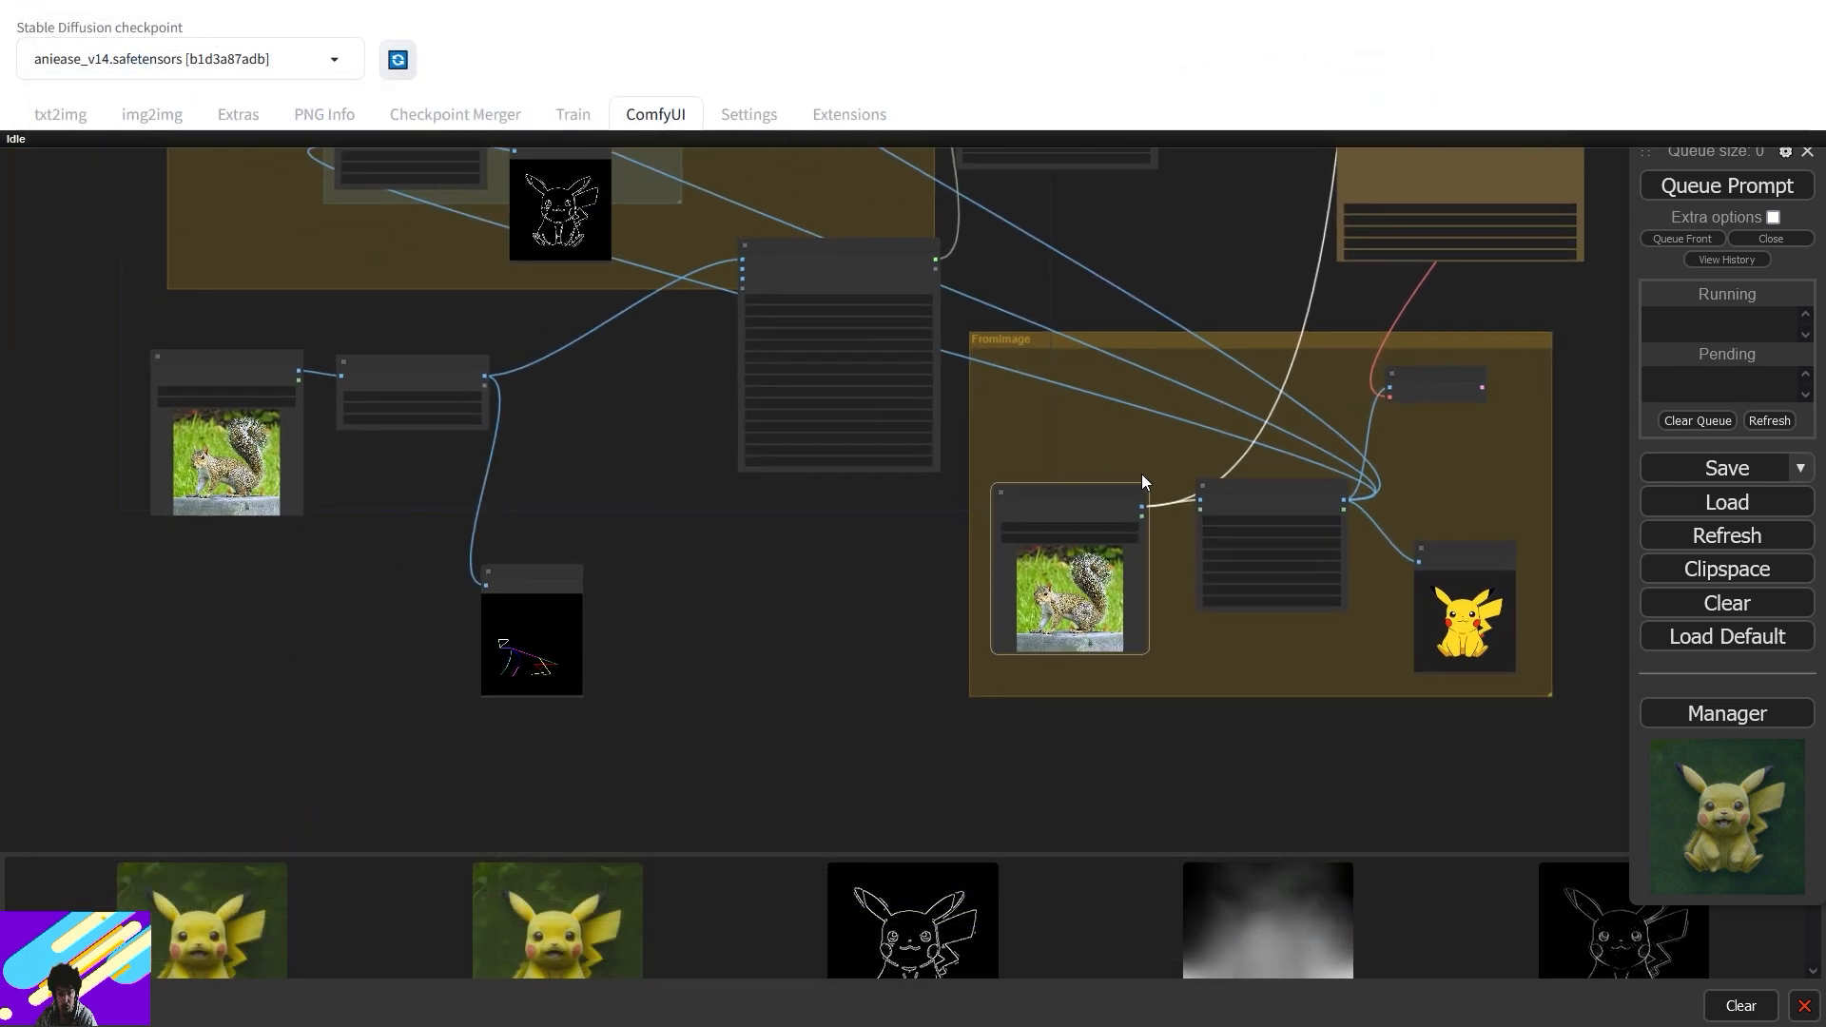
left_click_drag(690, 274, 926, 427)
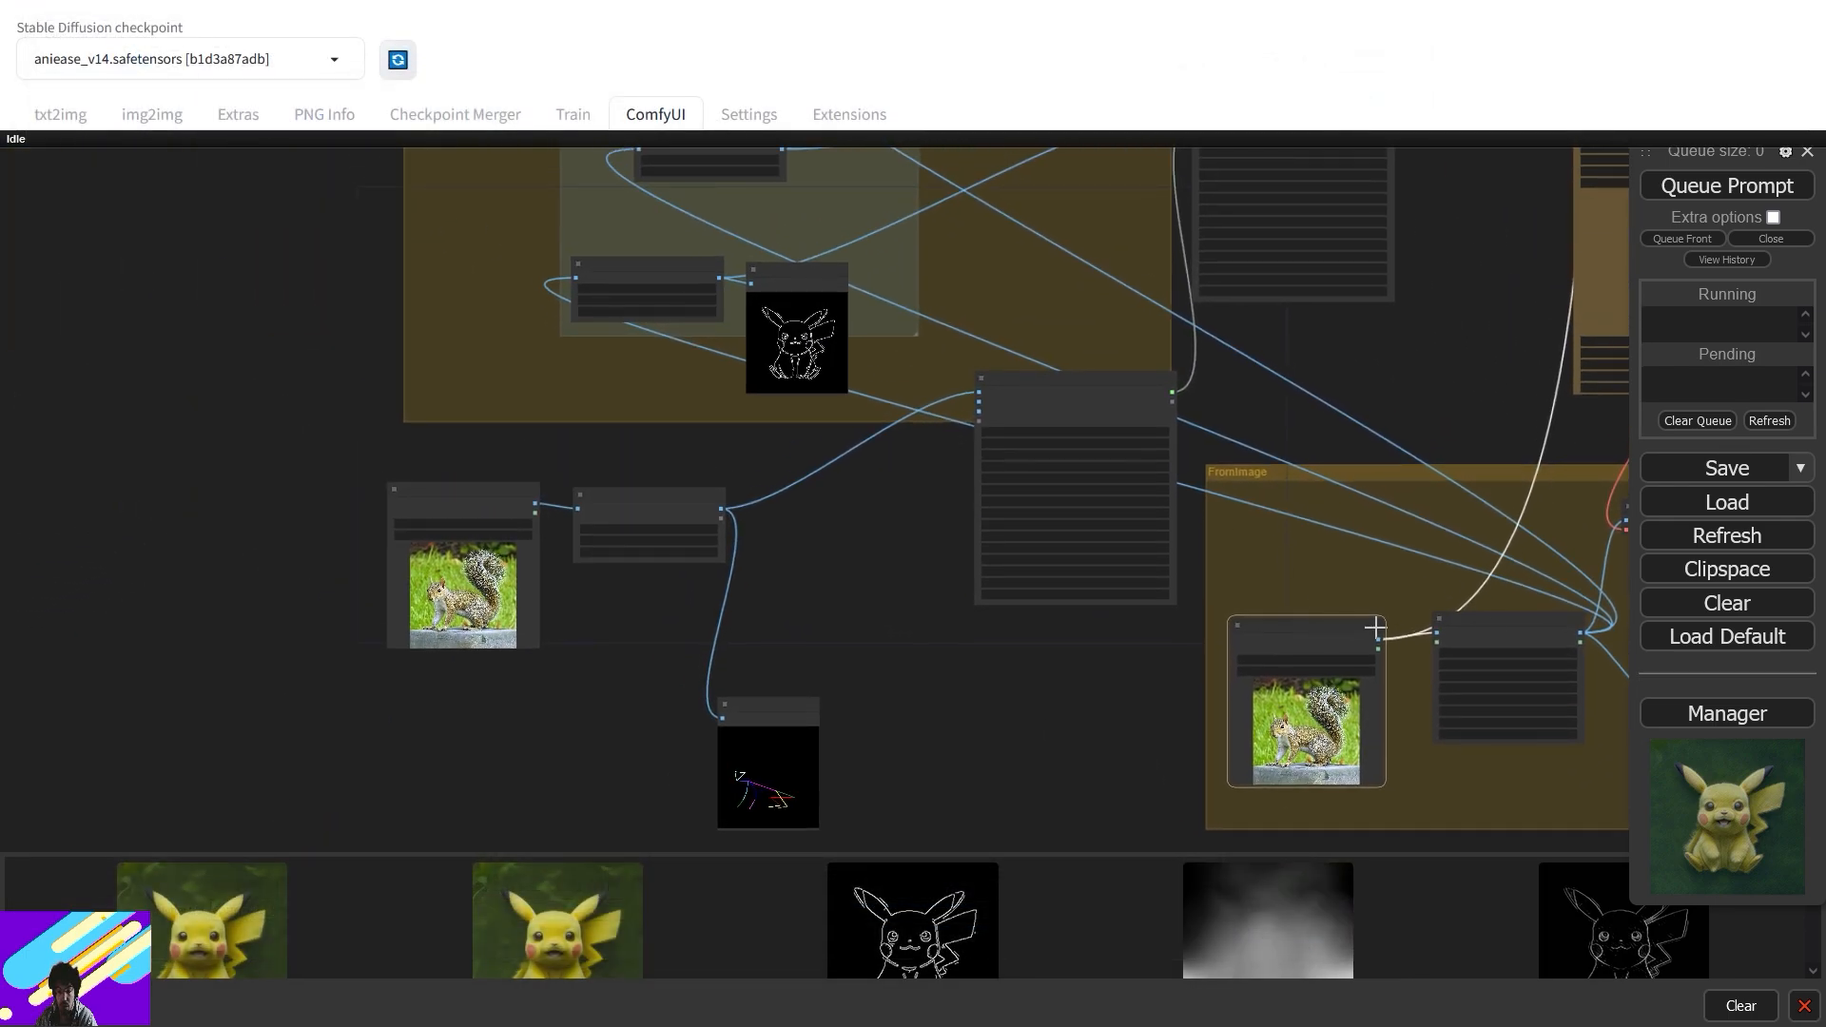
left_click_drag(1607, 628, 578, 511)
- Delete the old squirrel Load Image node and return to the IPAdapter nodes
left_click(483, 511)
key("Delete")
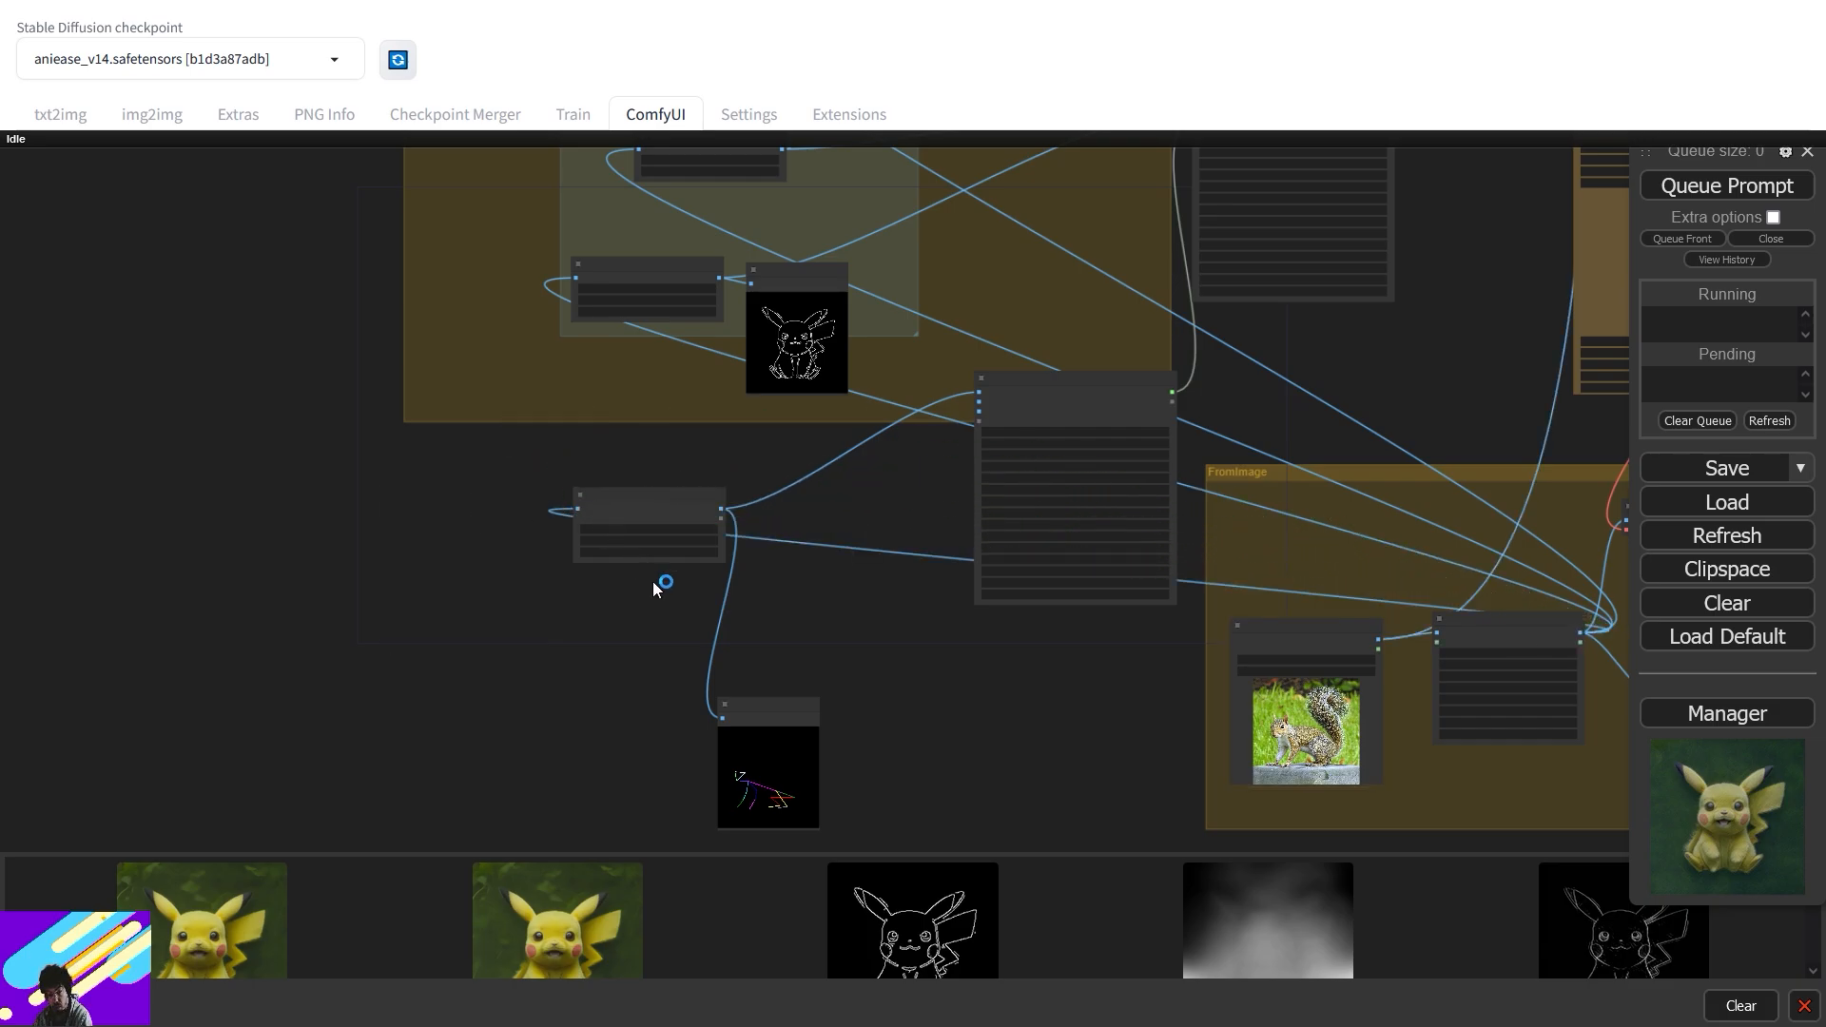
scroll(647, 576, "down", 4)
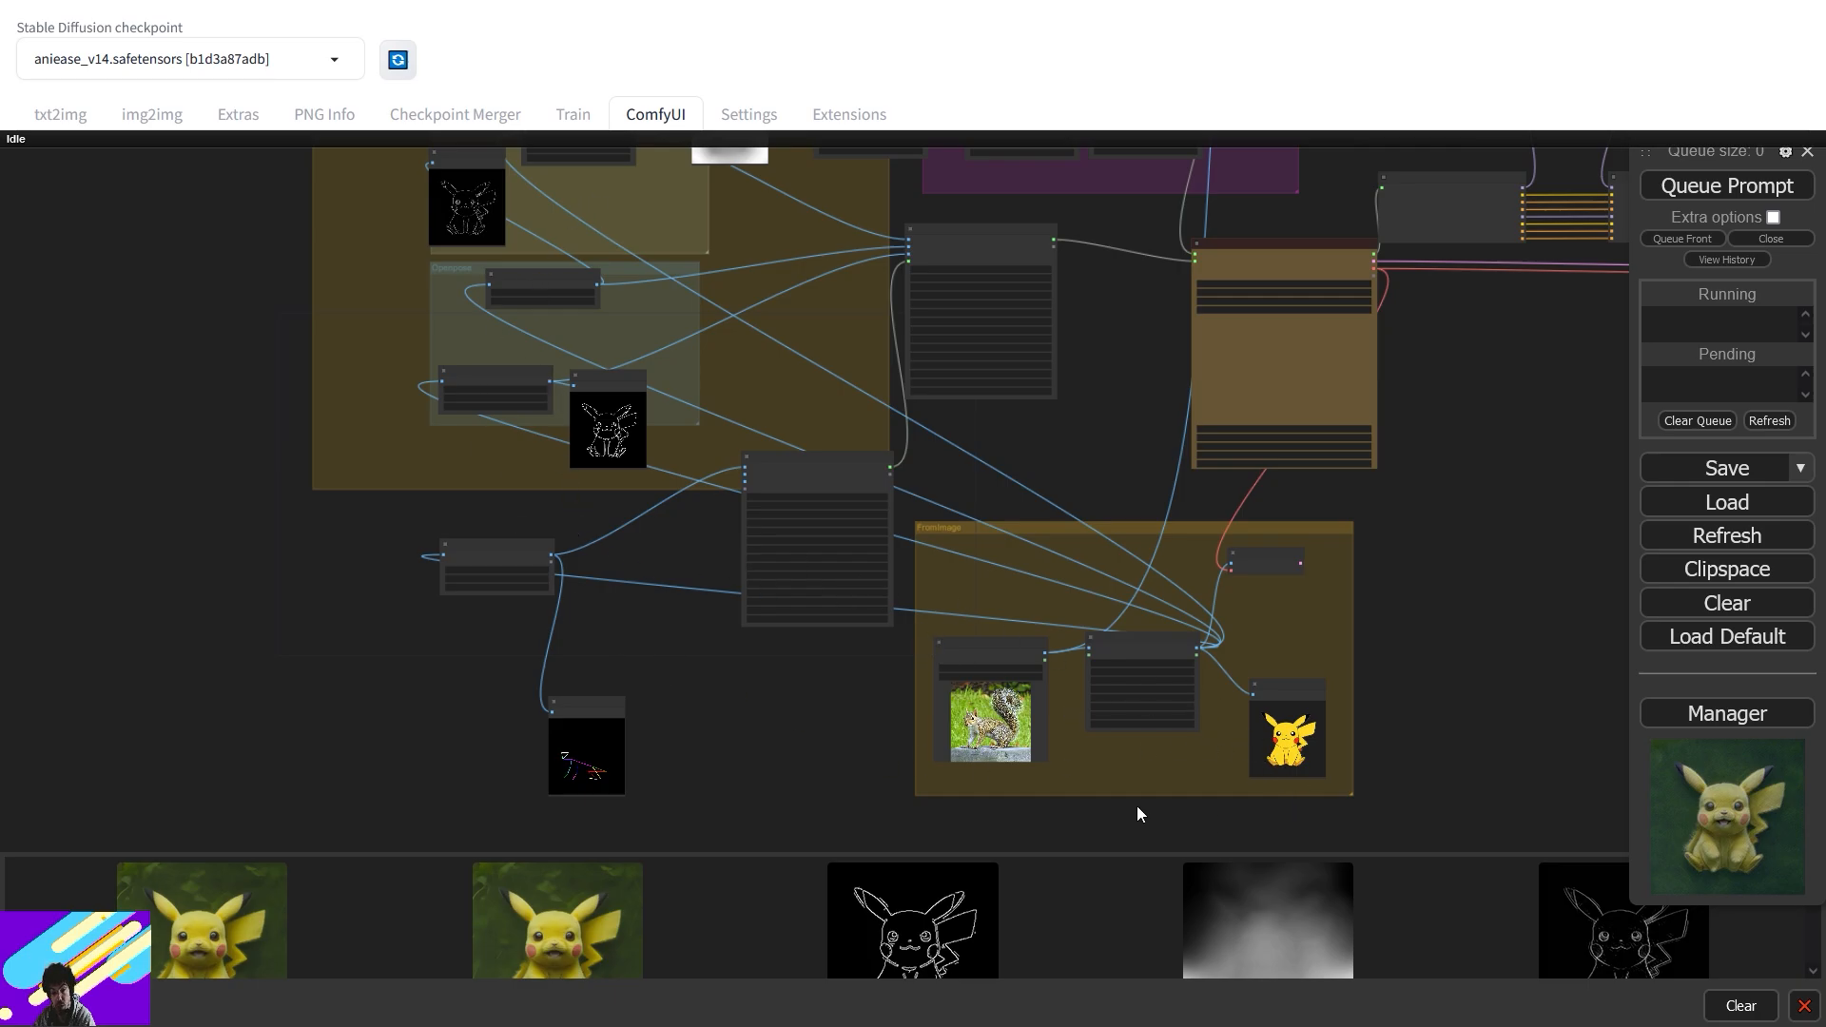
scroll(997, 624, "up", 5)
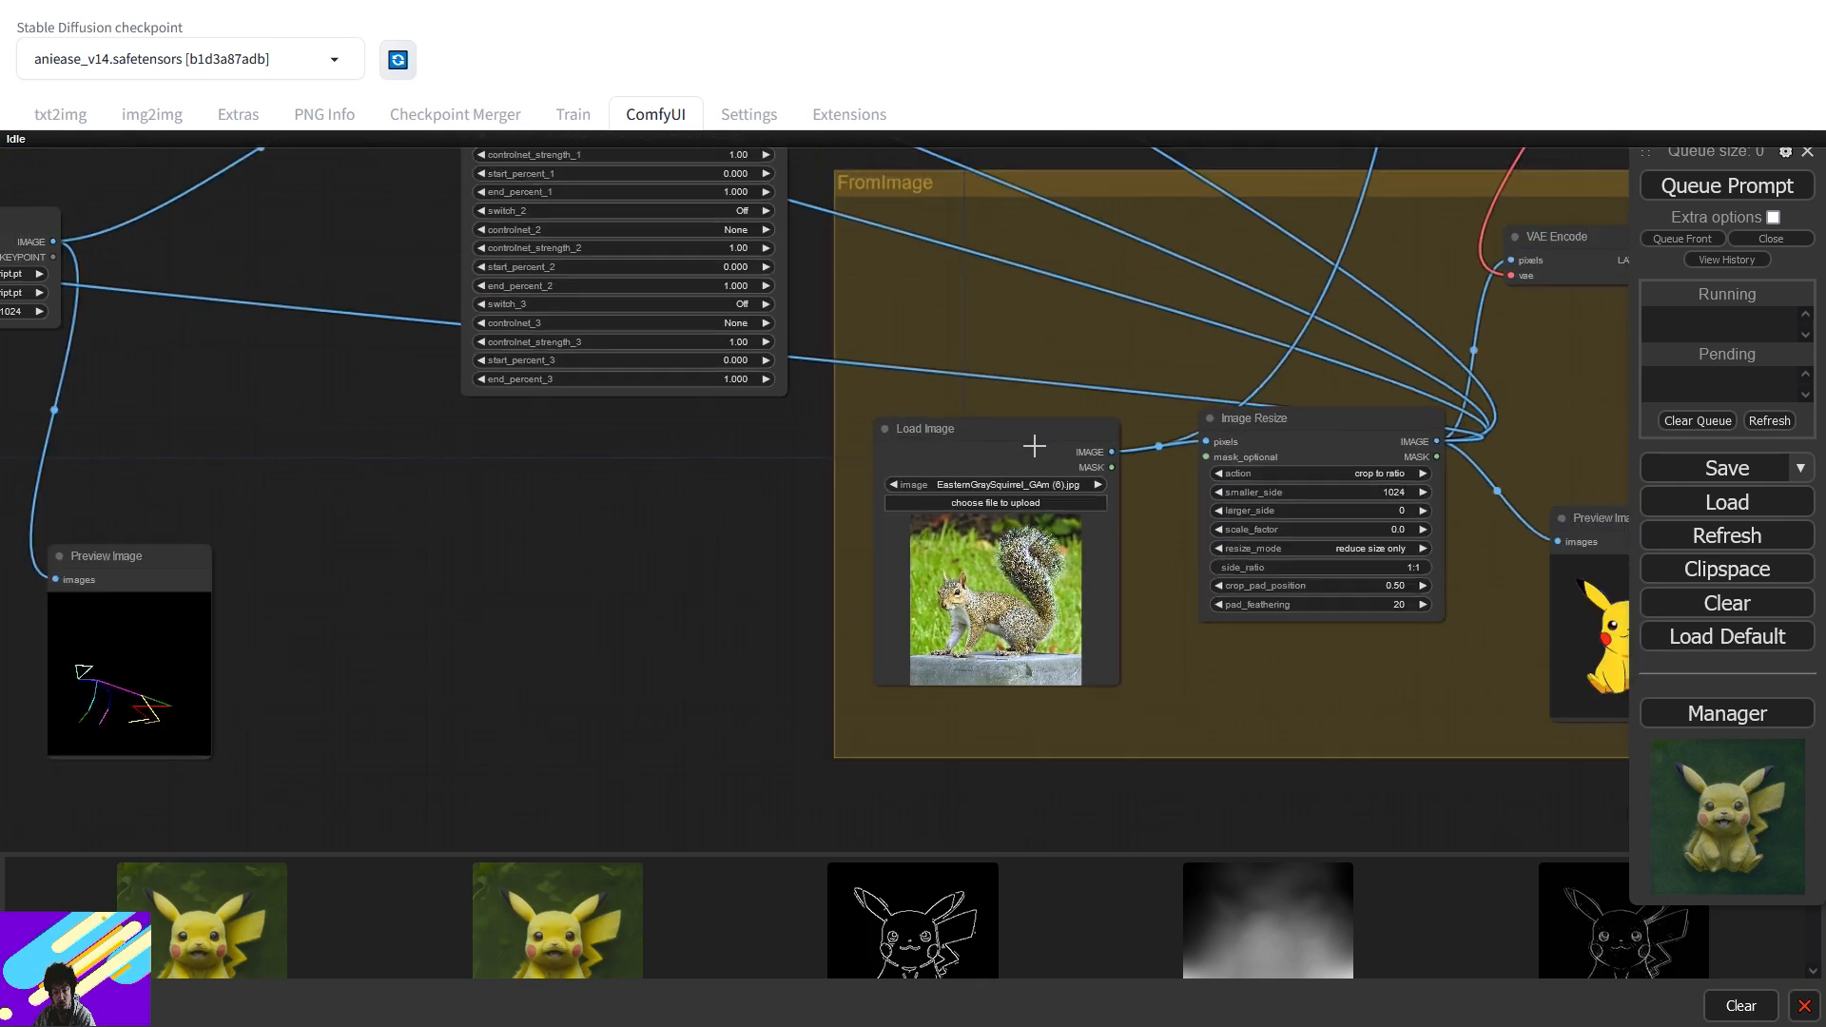
scroll(1109, 534, "up", 5)
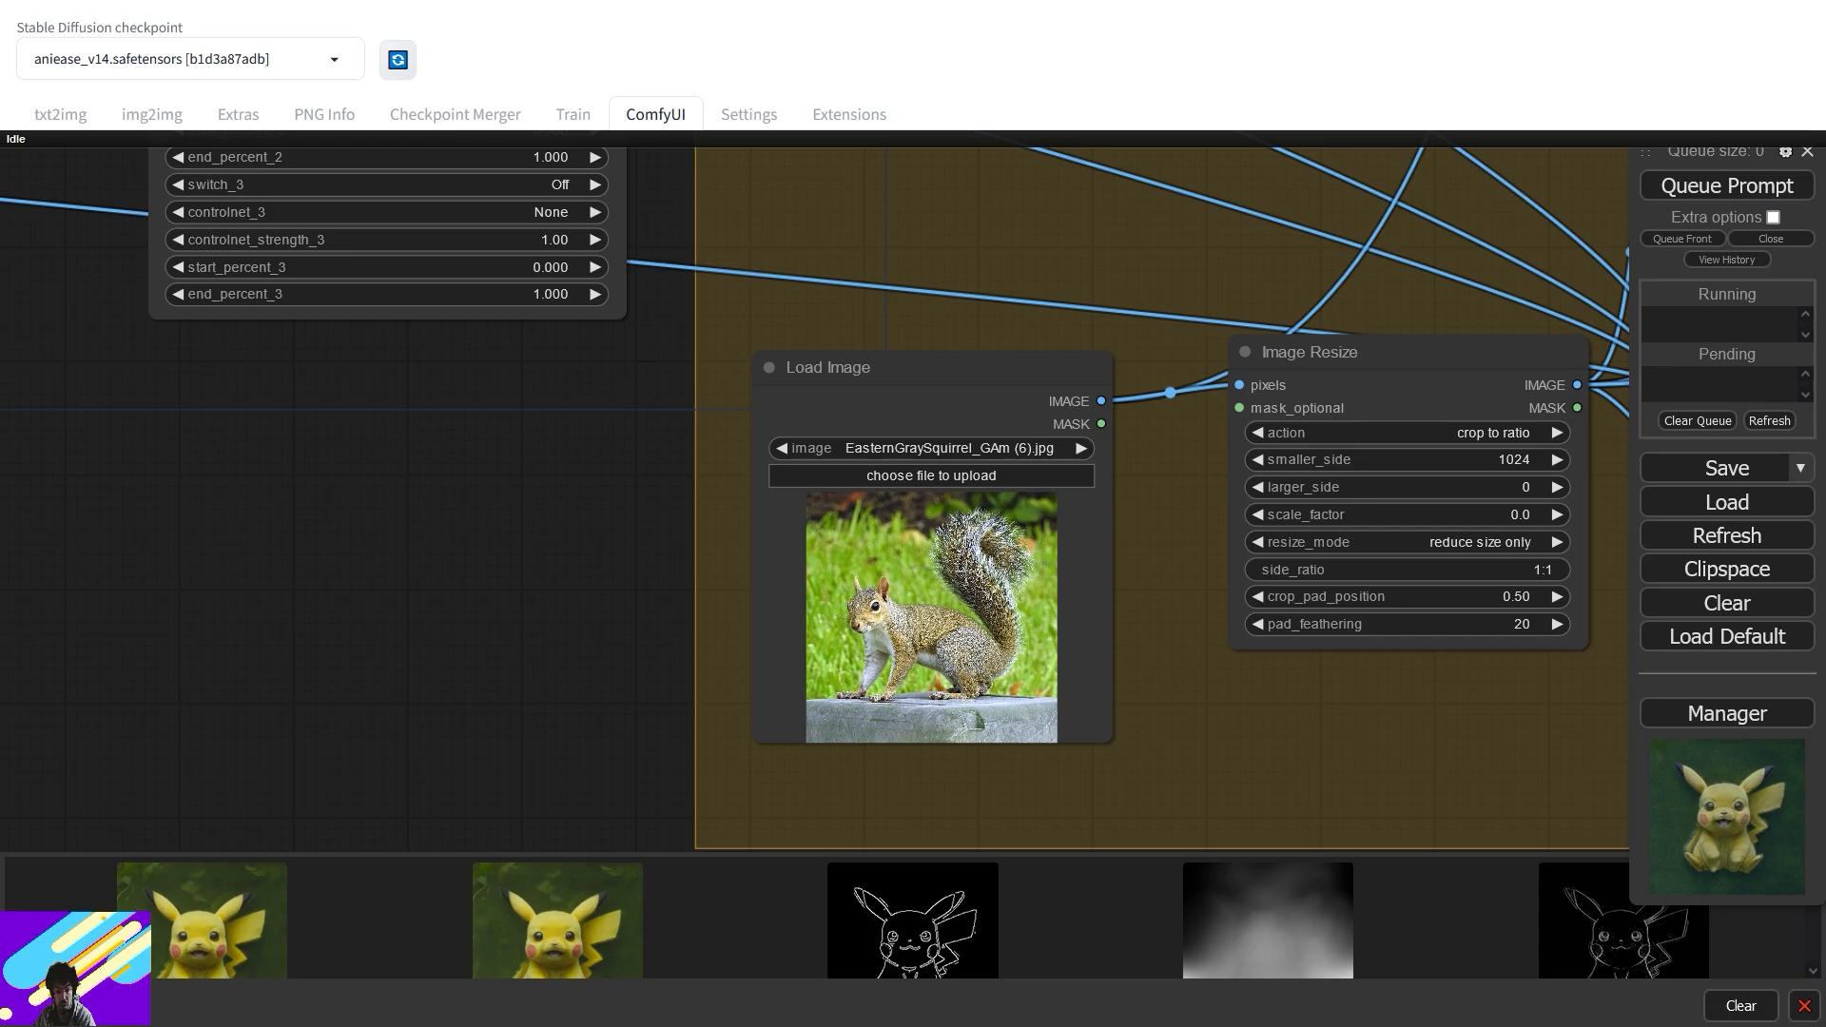
scroll(1101, 372, "down", 4)
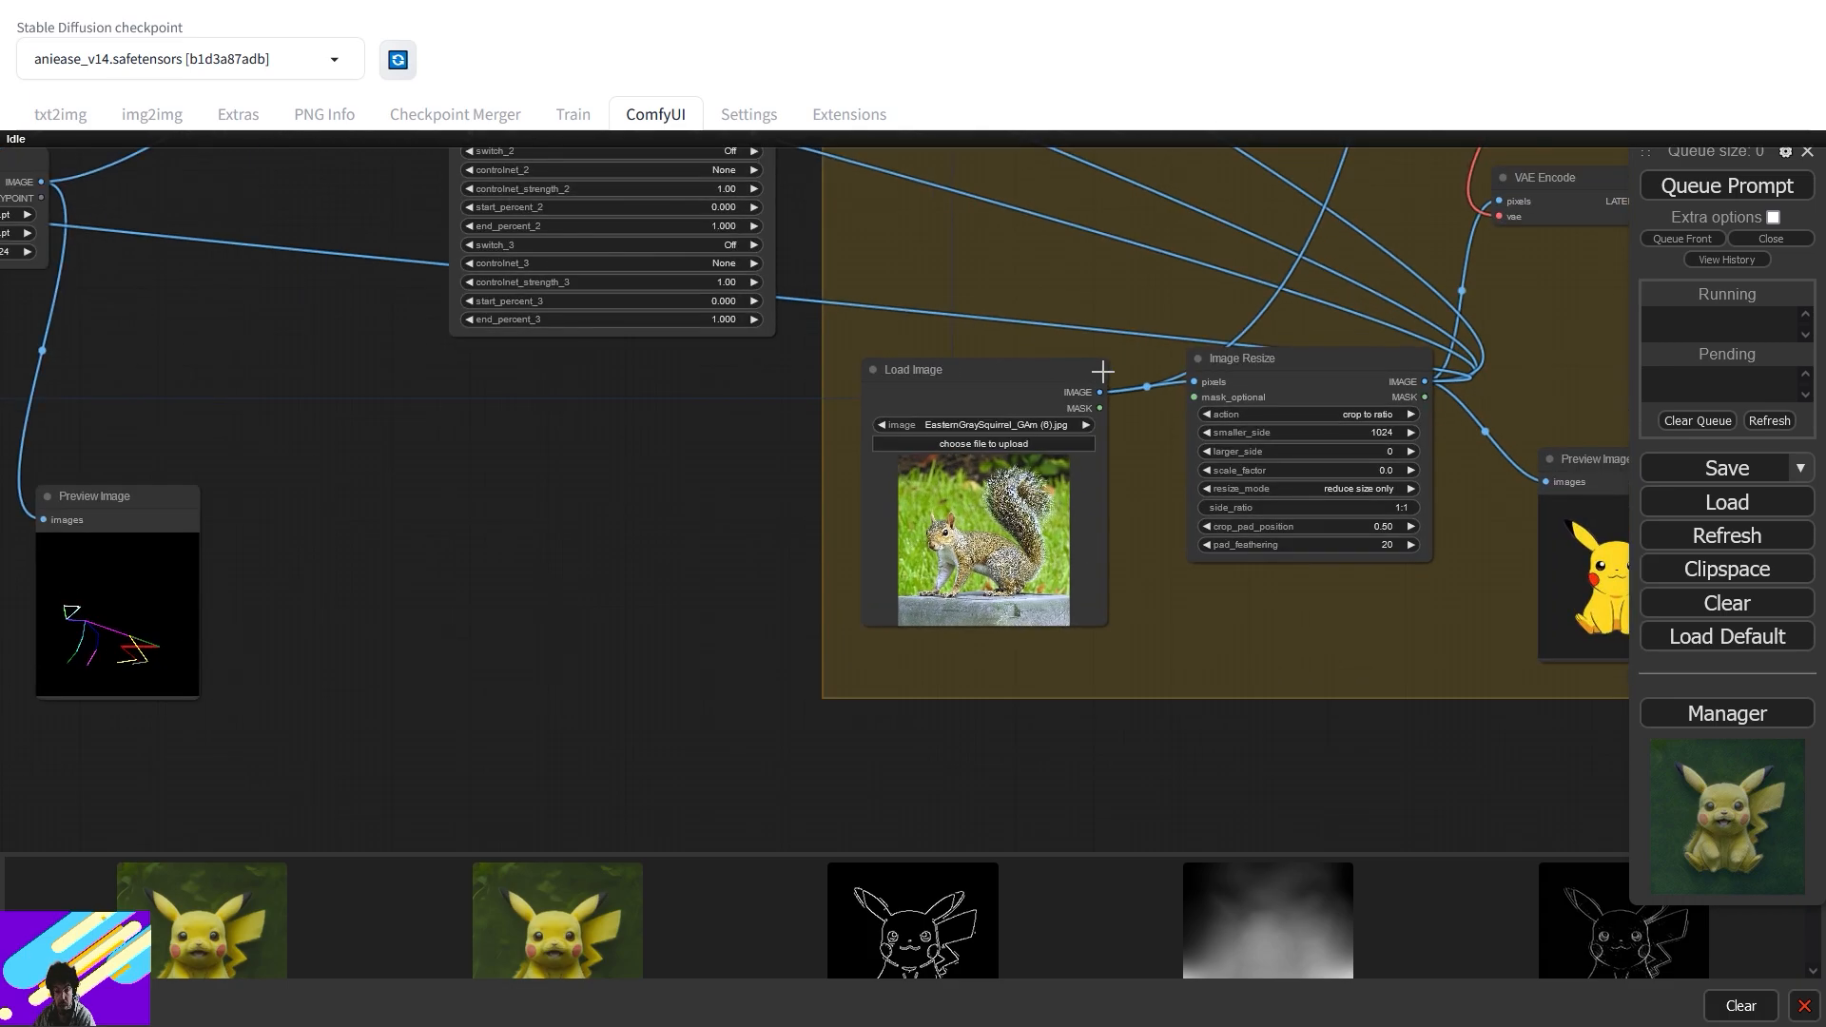
left_click_drag(1277, 181, 1050, 685)
left_click_drag(1132, 349, 962, 789)
left_click_drag(970, 407, 889, 829)
left_click_drag(1253, 408, 642, 499)
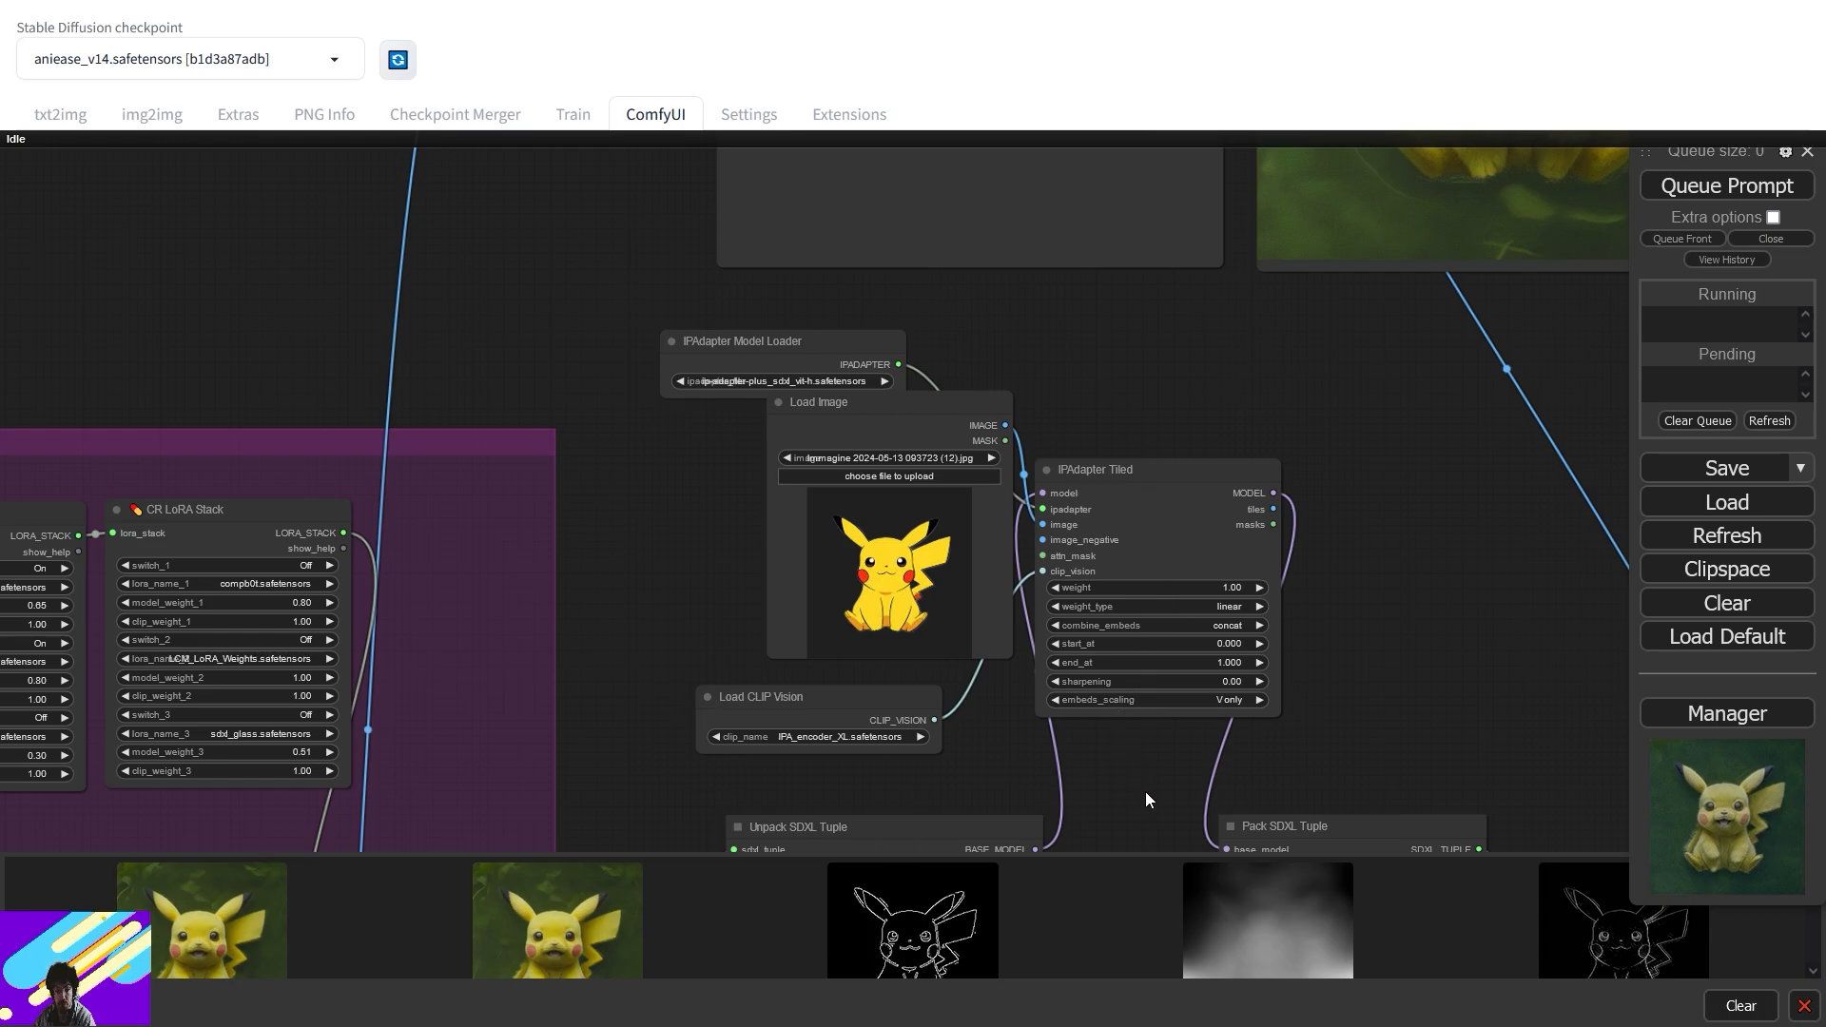
- Lower controlnet_strength_2 (lineart) and controlnet_strength_3 (canny) from 0.40 to 0.20
left_click_drag(1145, 803, 715, 205)
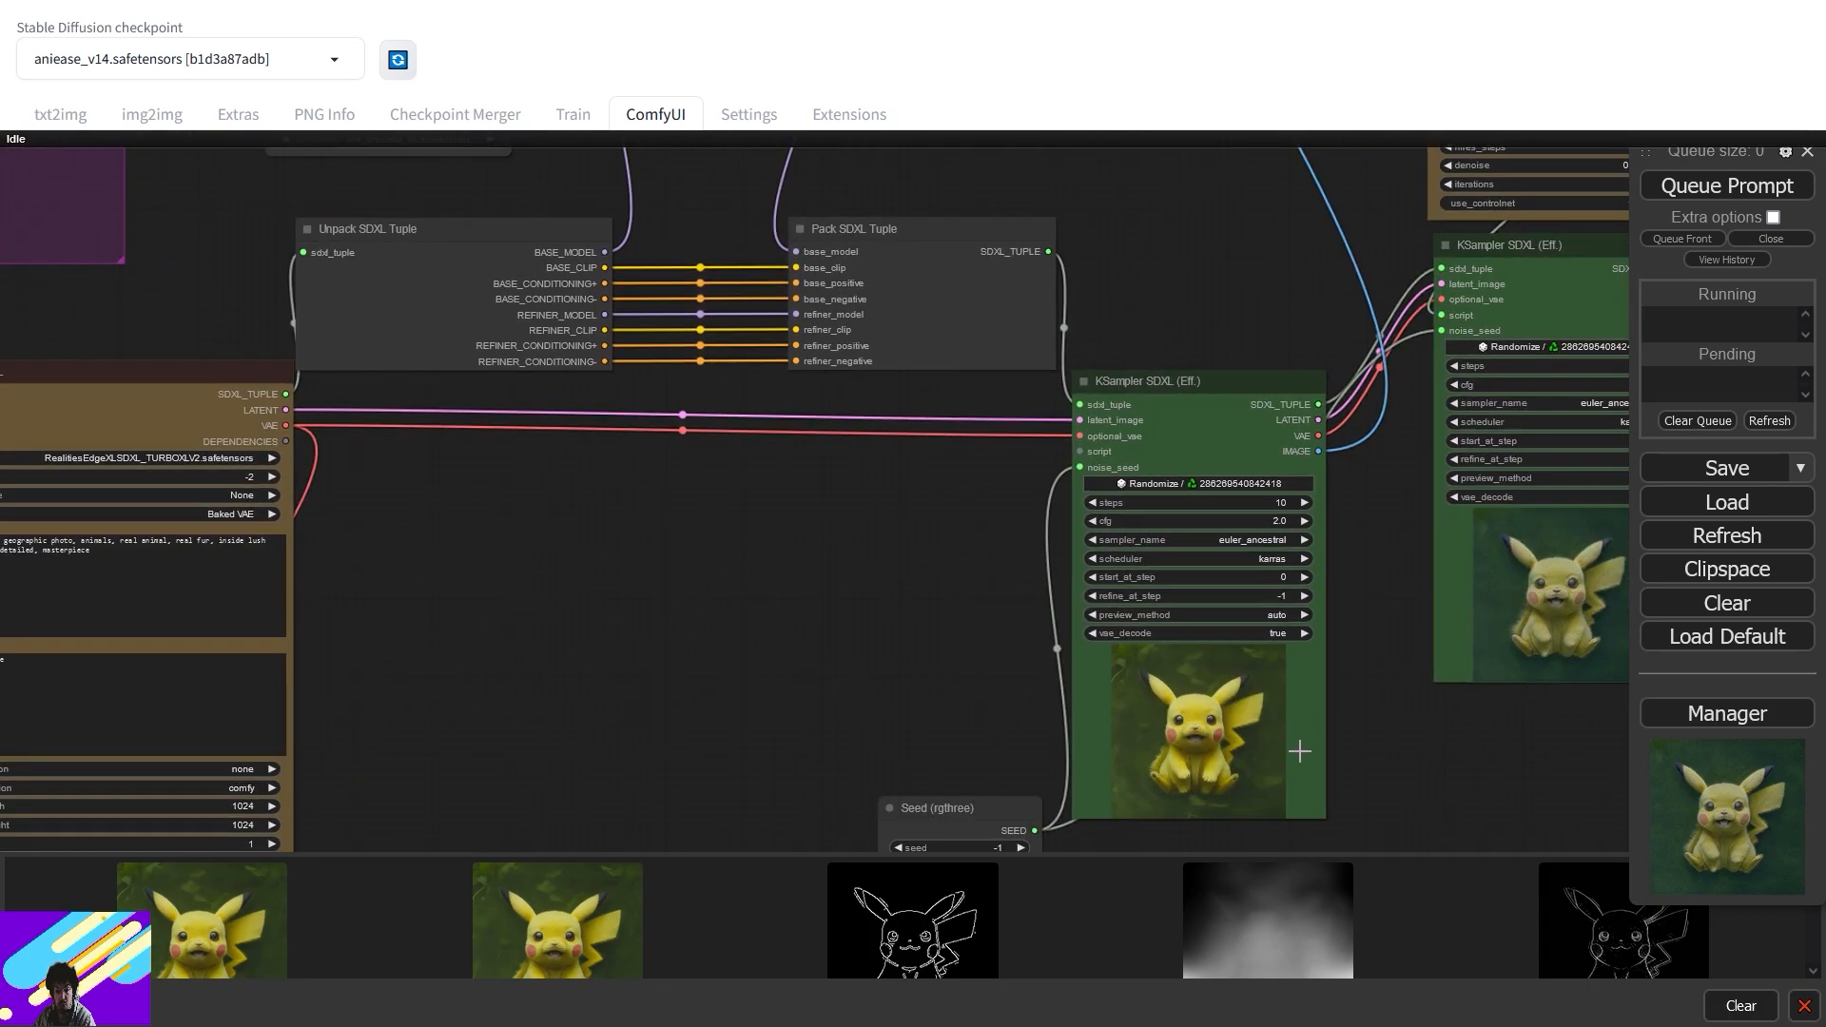
left_click_drag(441, 477, 784, 763)
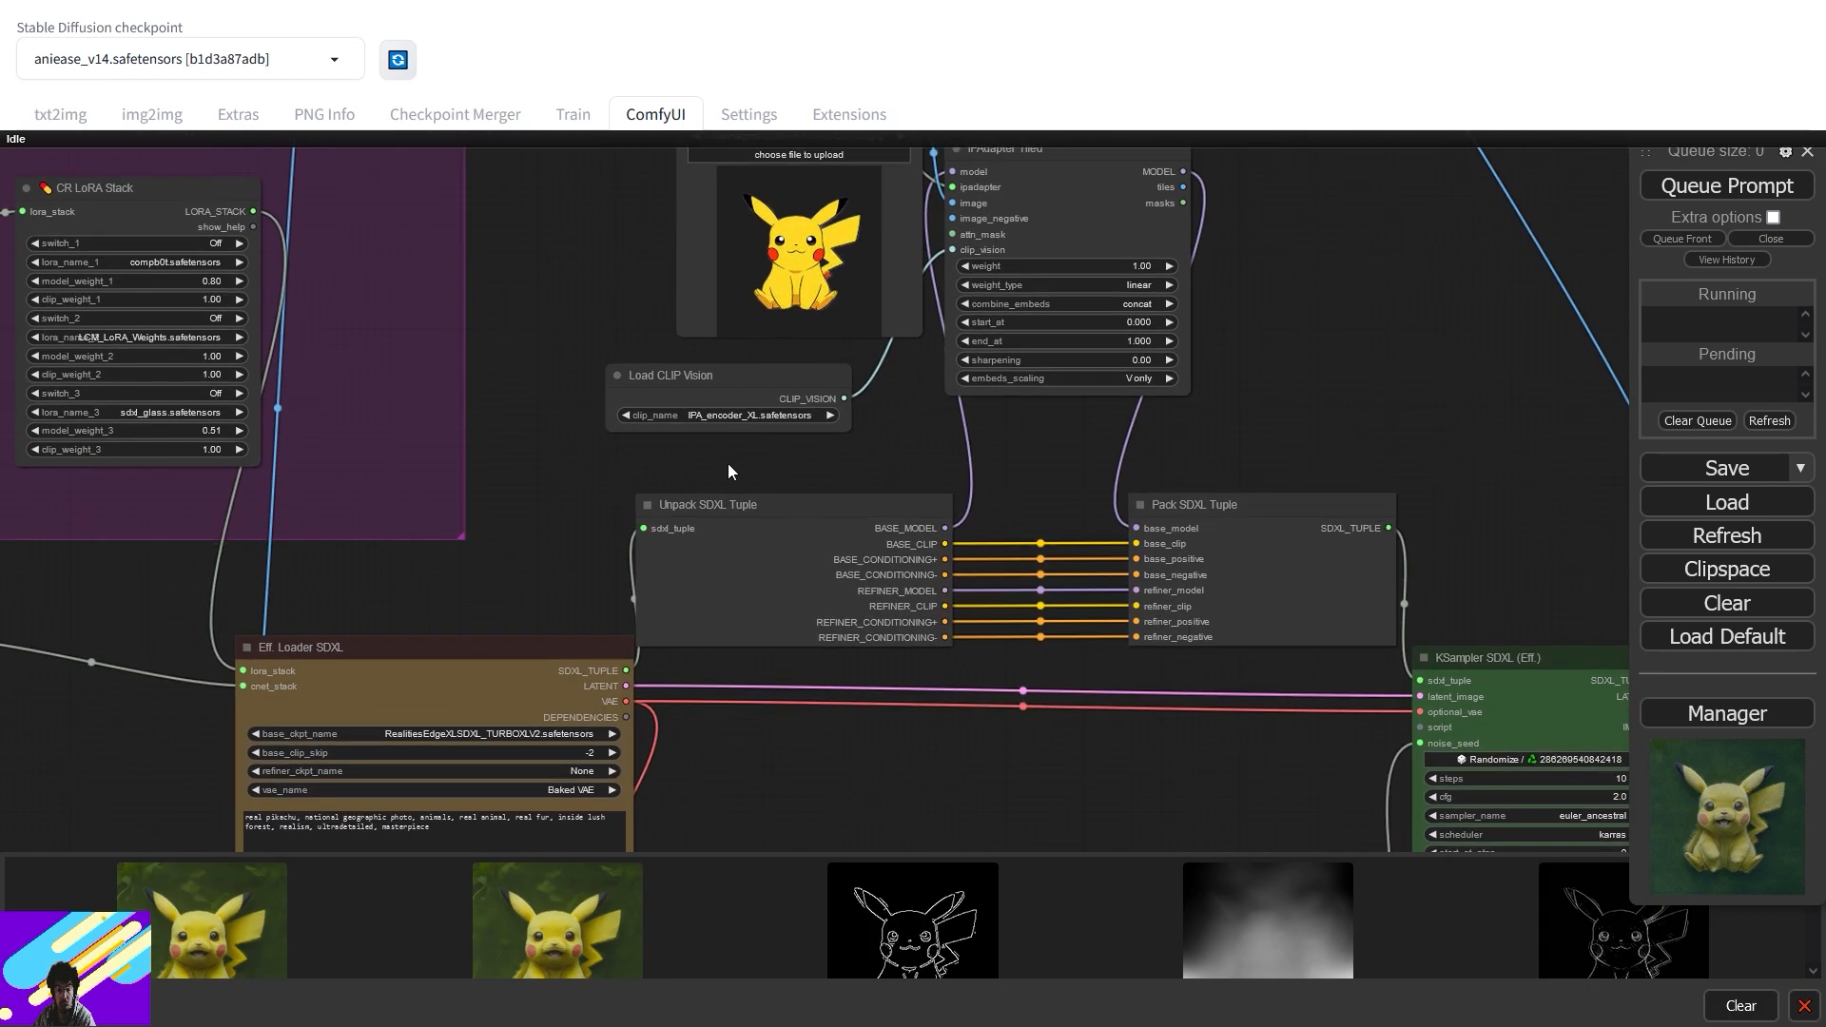
left_click_drag(344, 588, 1126, 493)
left_click_drag(791, 658, 1113, 471)
scroll(1113, 470, "up", 7)
left_click(827, 617)
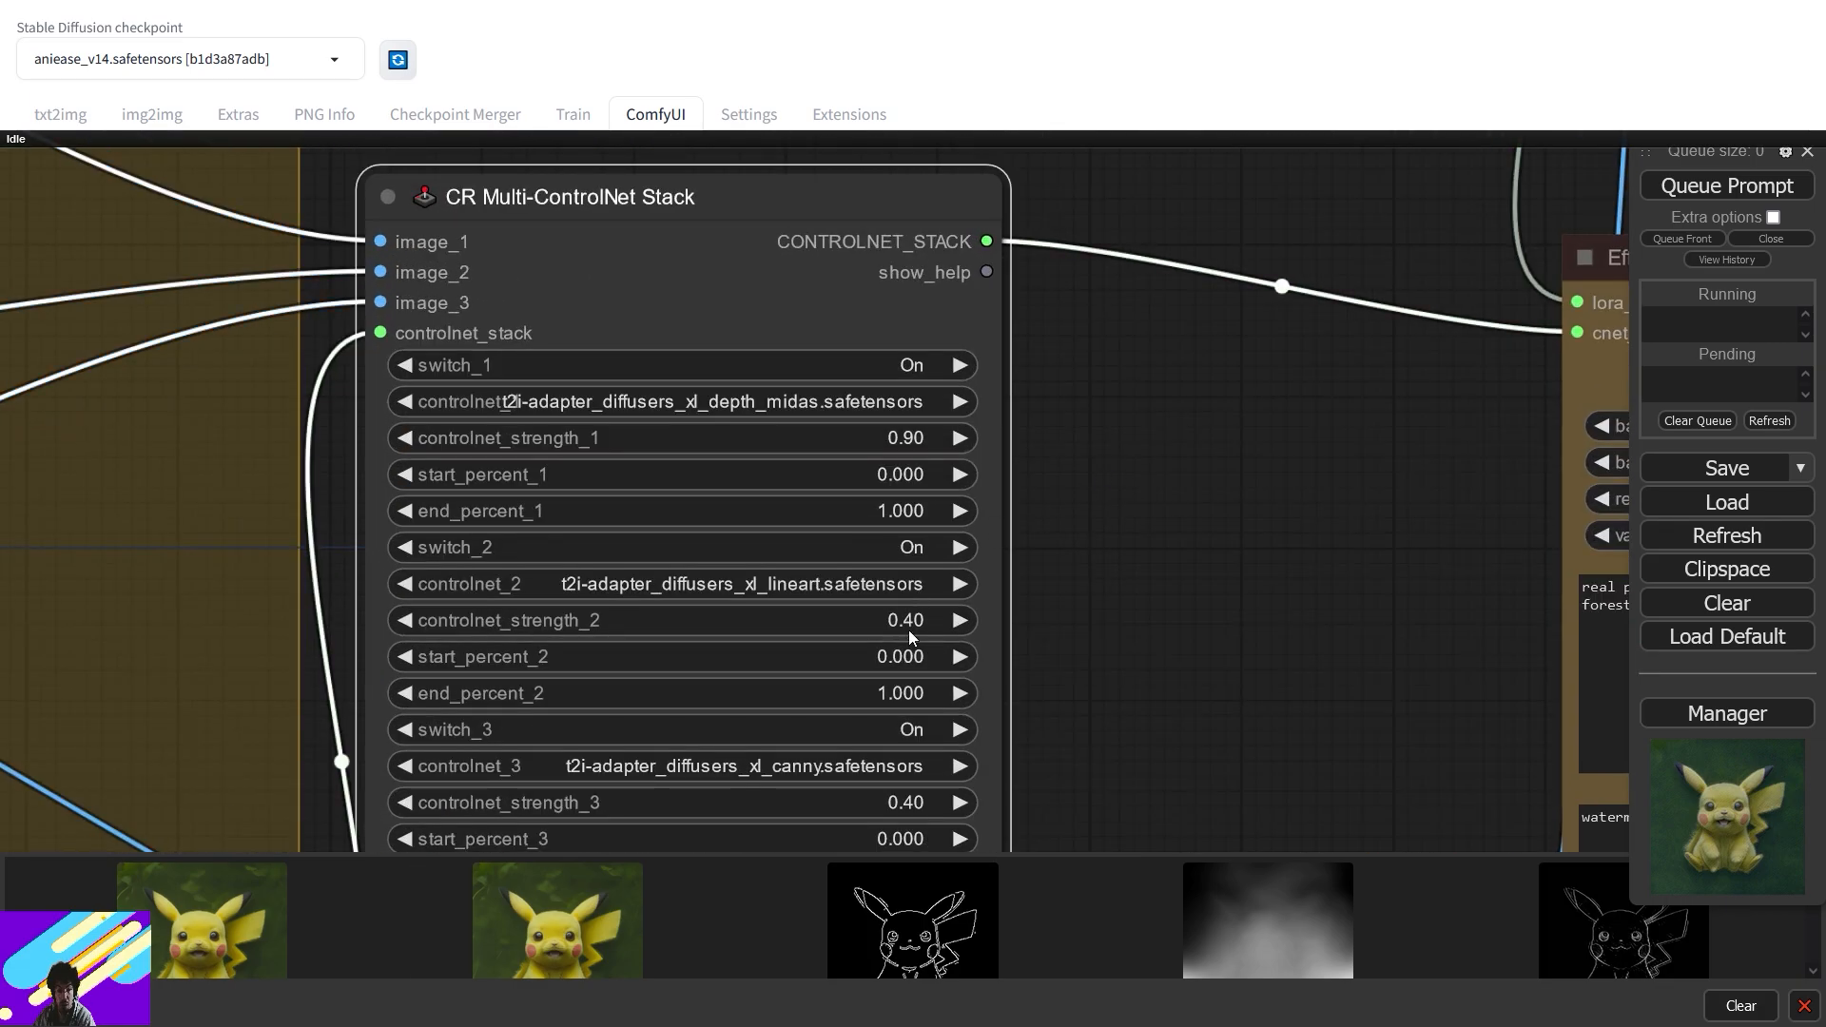
type("0.2")
key("Return")
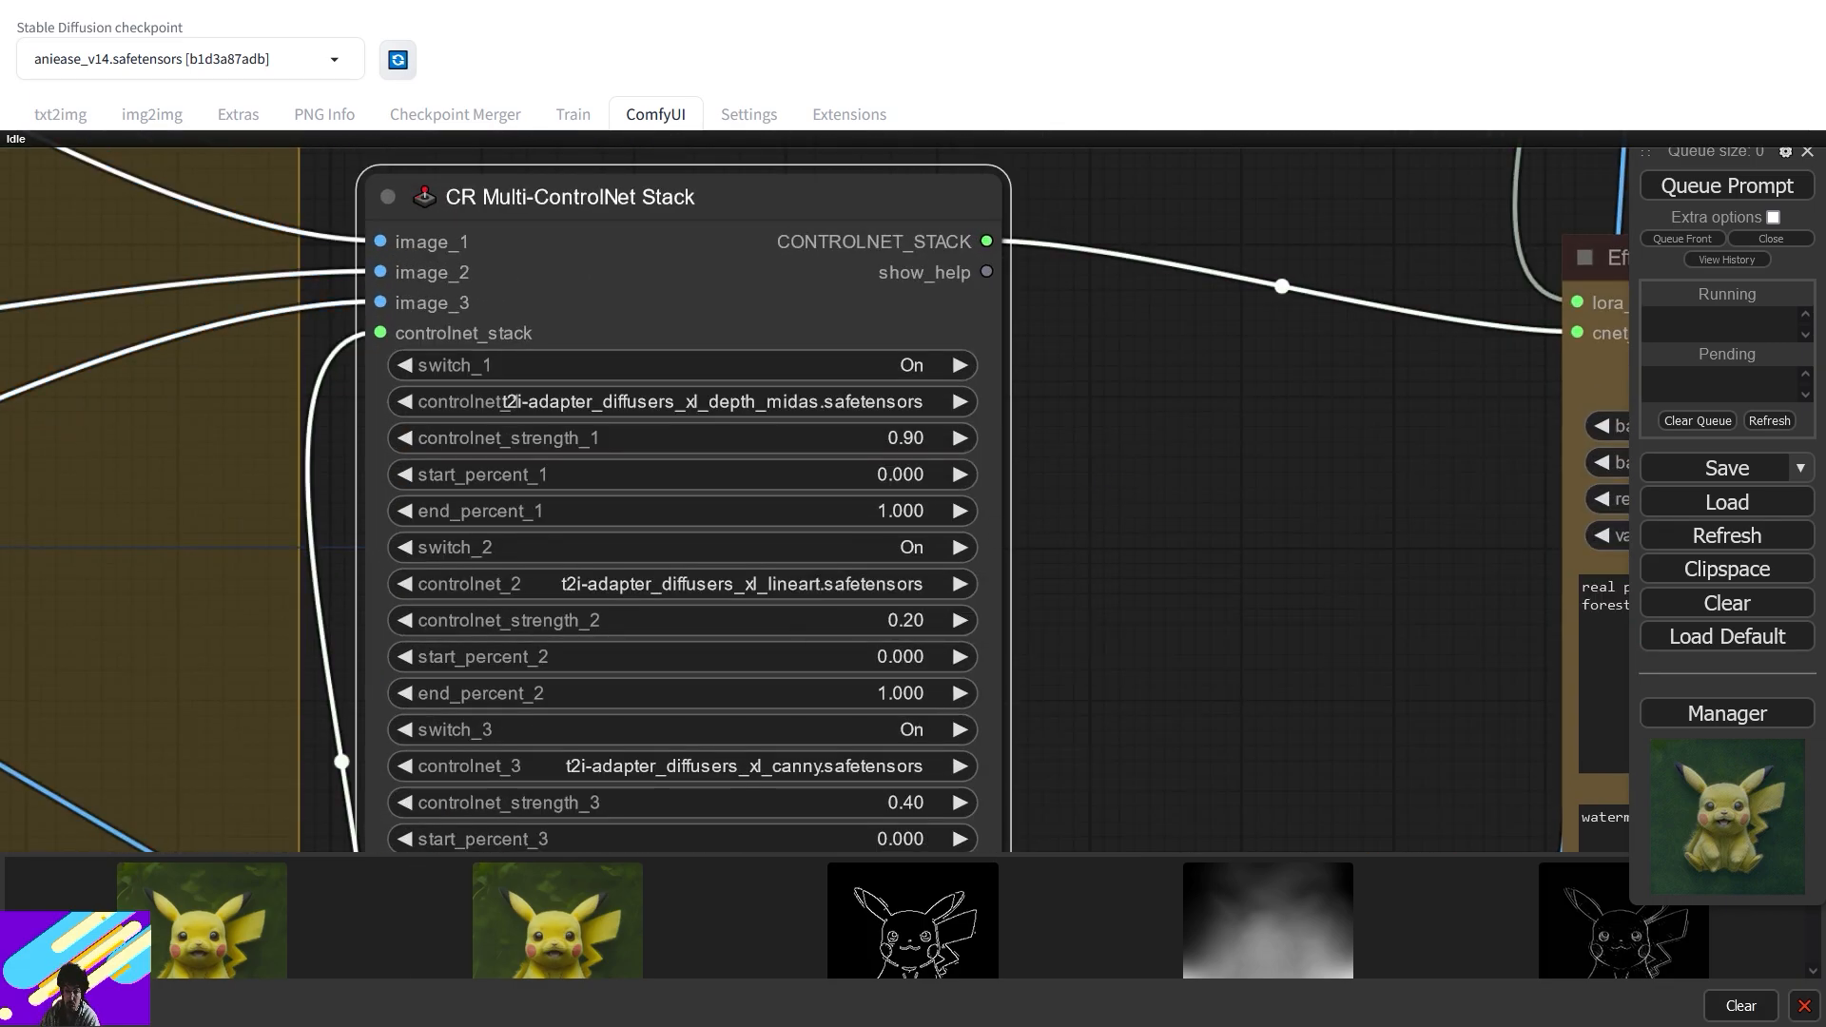
left_click(884, 816)
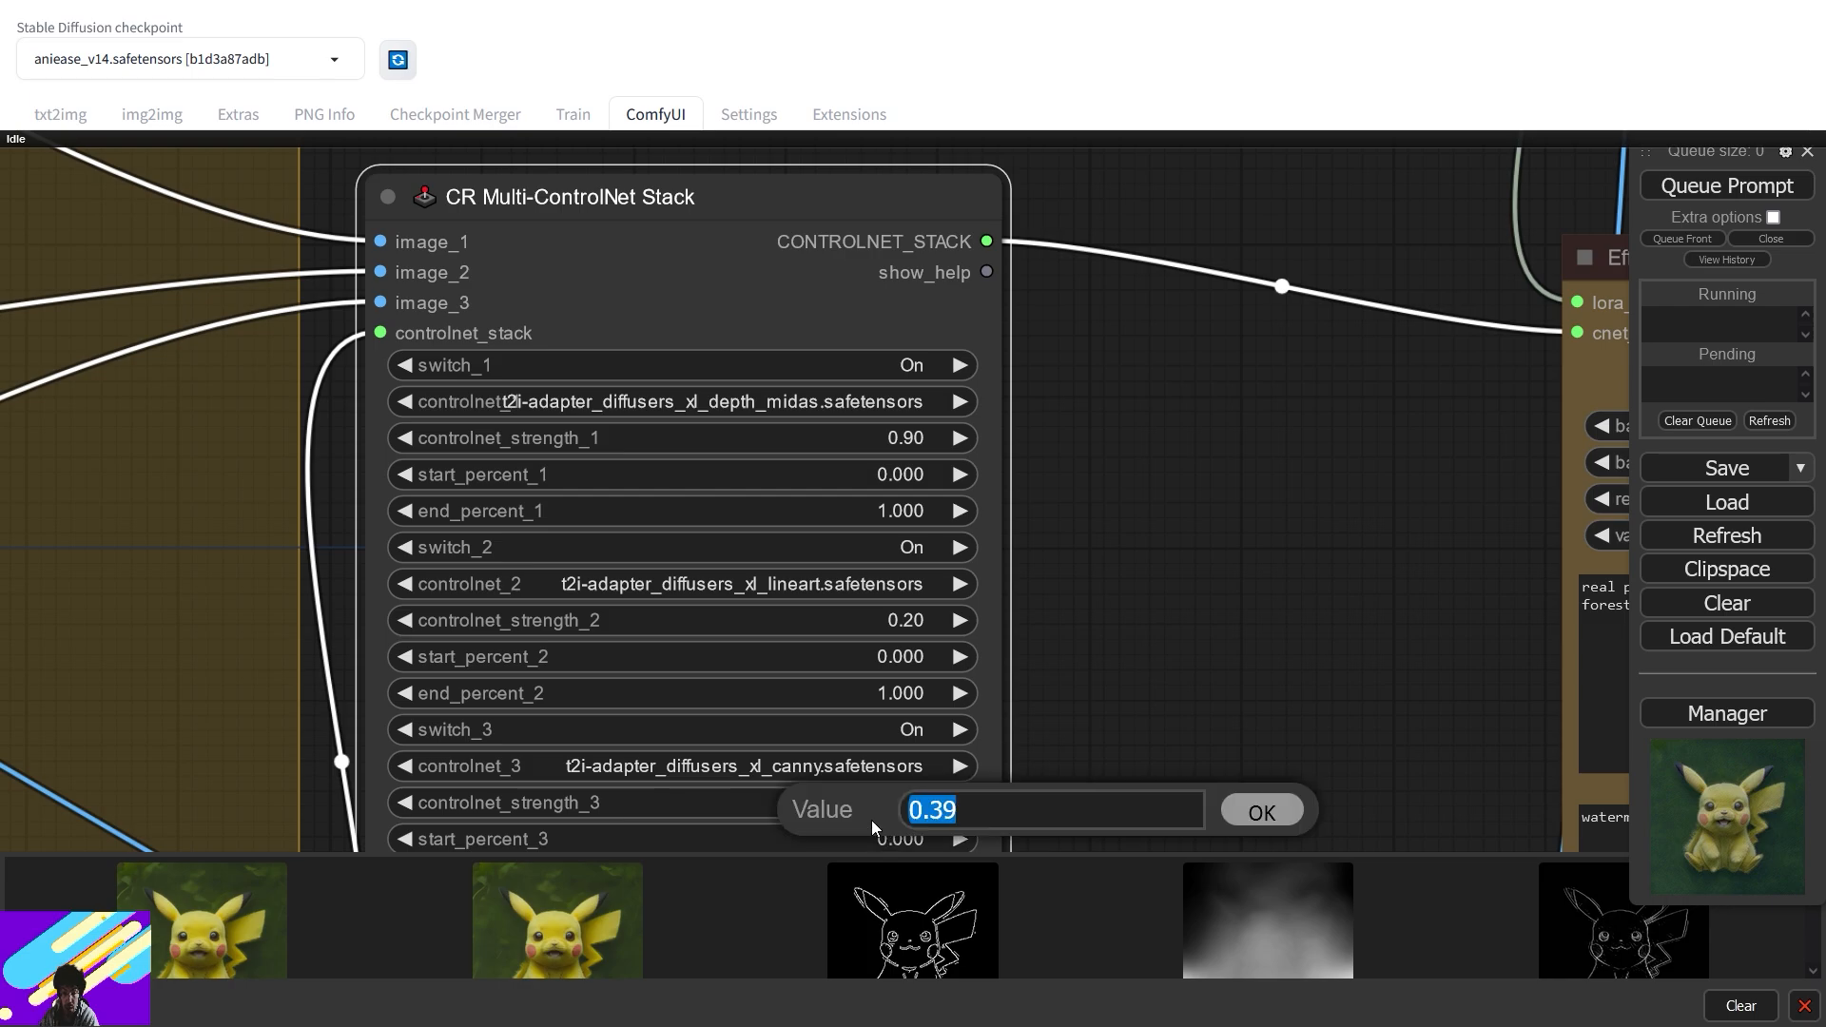
type("0.")
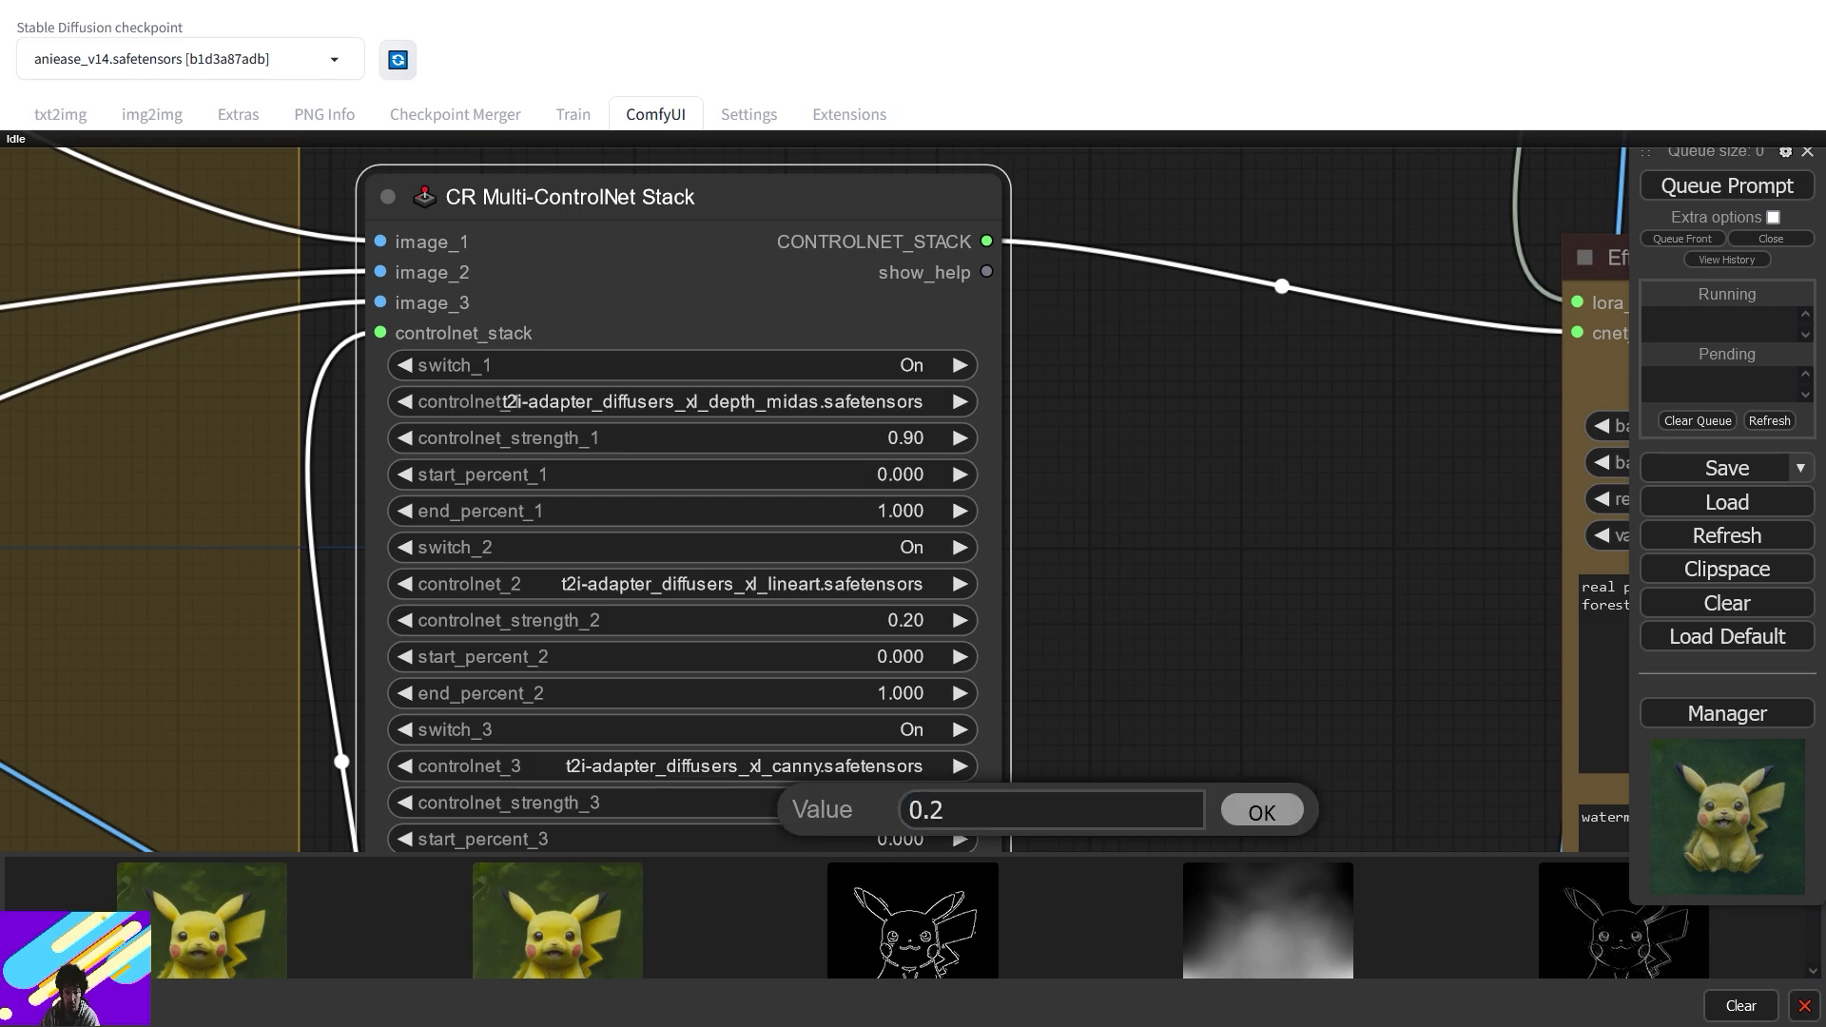
key("Return")
scroll(1058, 631, "down", 10)
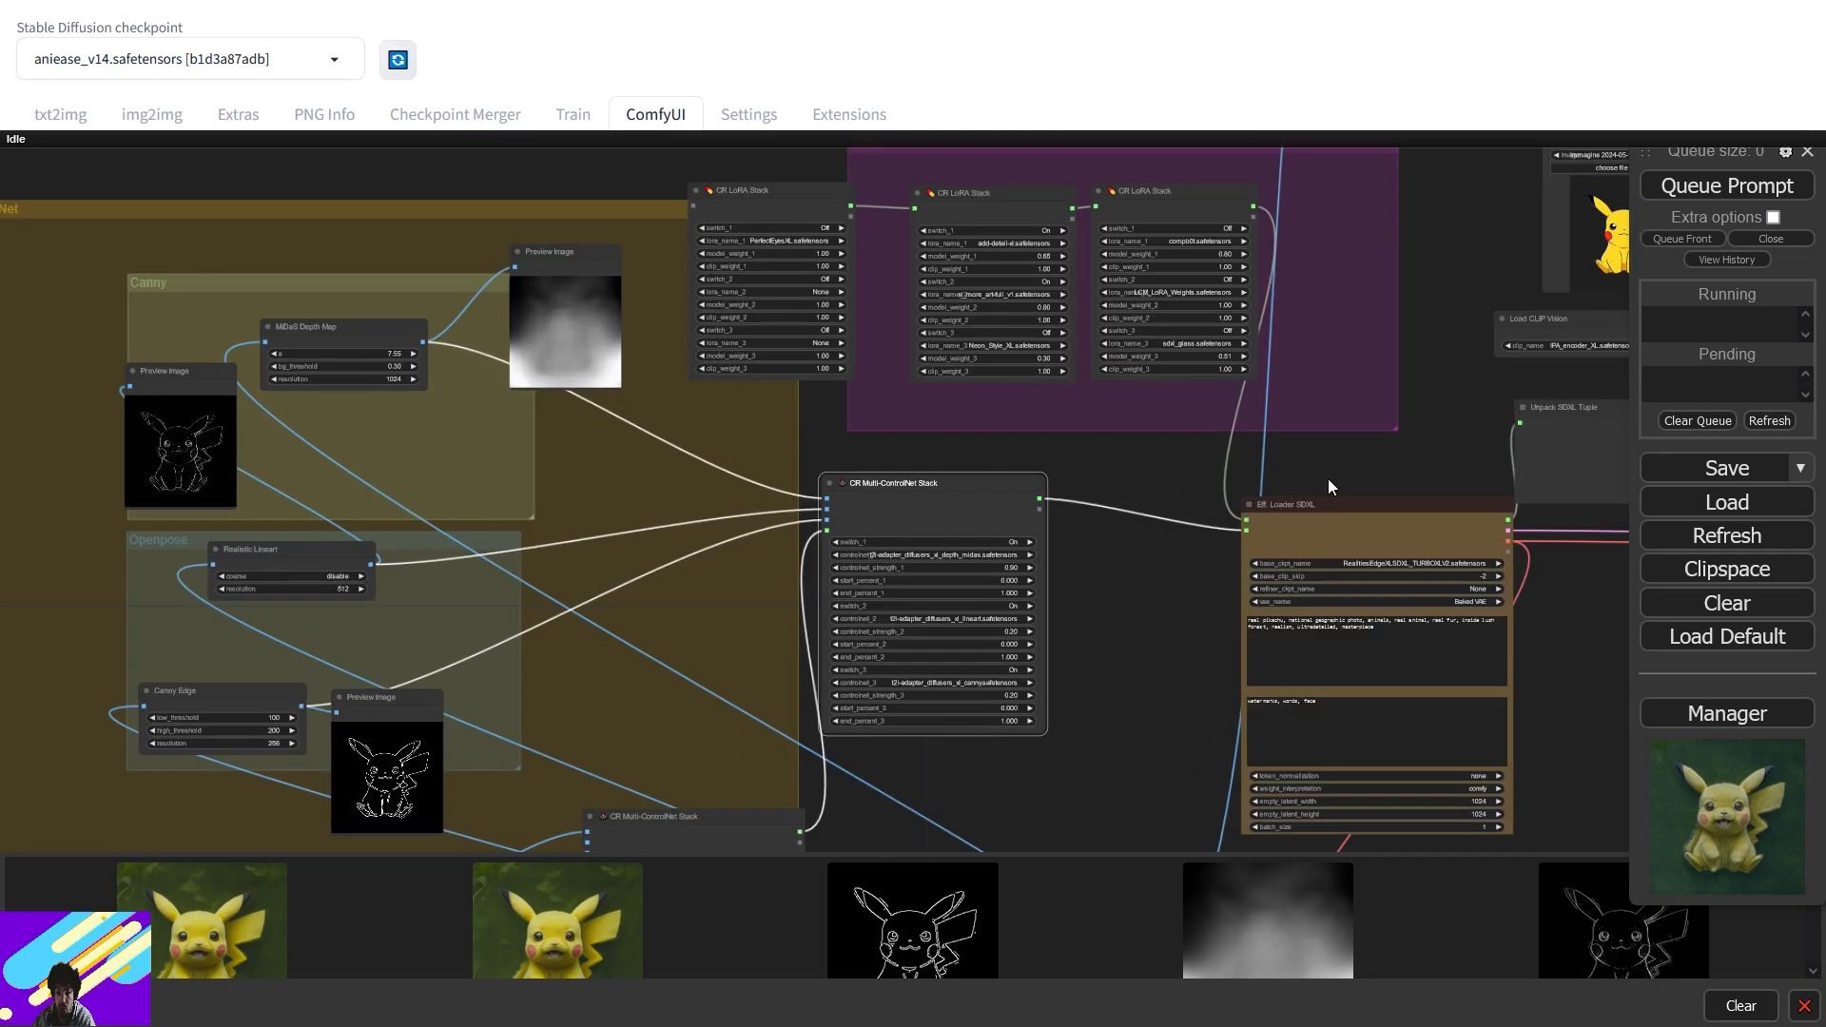
- Shift the Pikachu Load Image node left and nudge Load CLIP Vision down-left
left_click_drag(1328, 480, 796, 539)
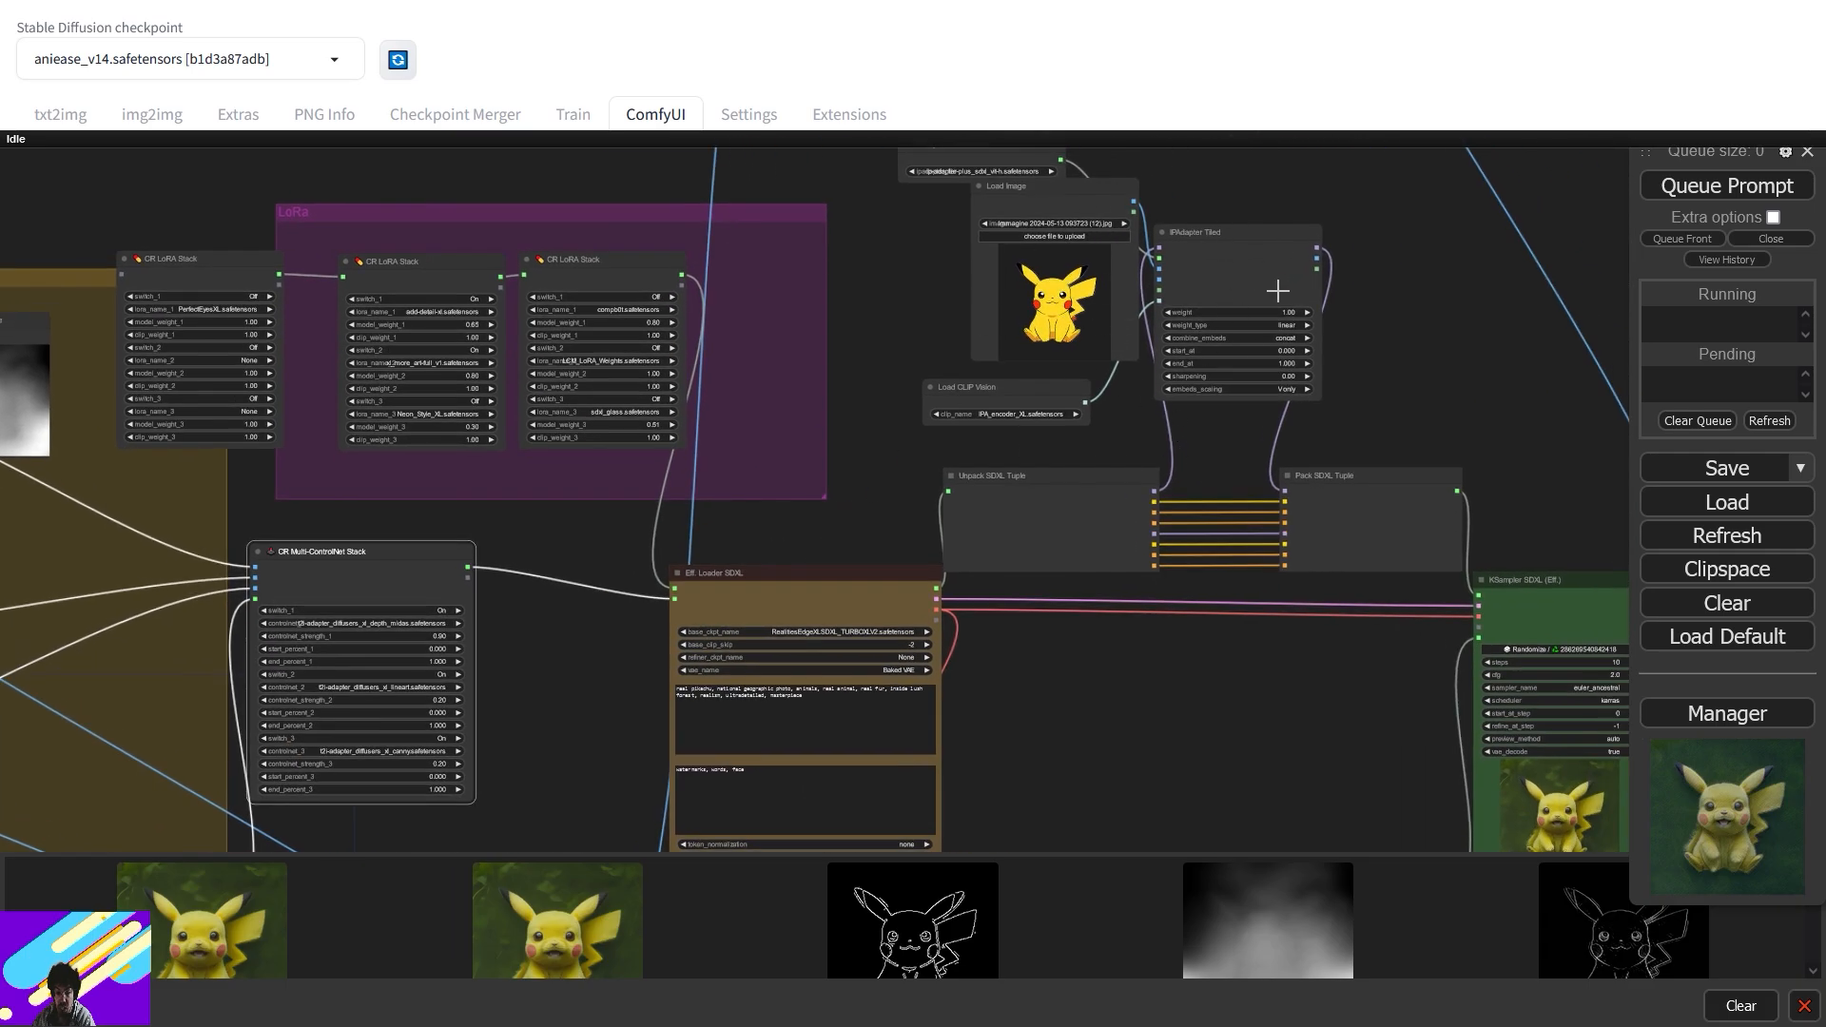
left_click_drag(1273, 217, 1202, 405)
left_click_drag(996, 390, 943, 402)
left_click_drag(978, 572, 961, 580)
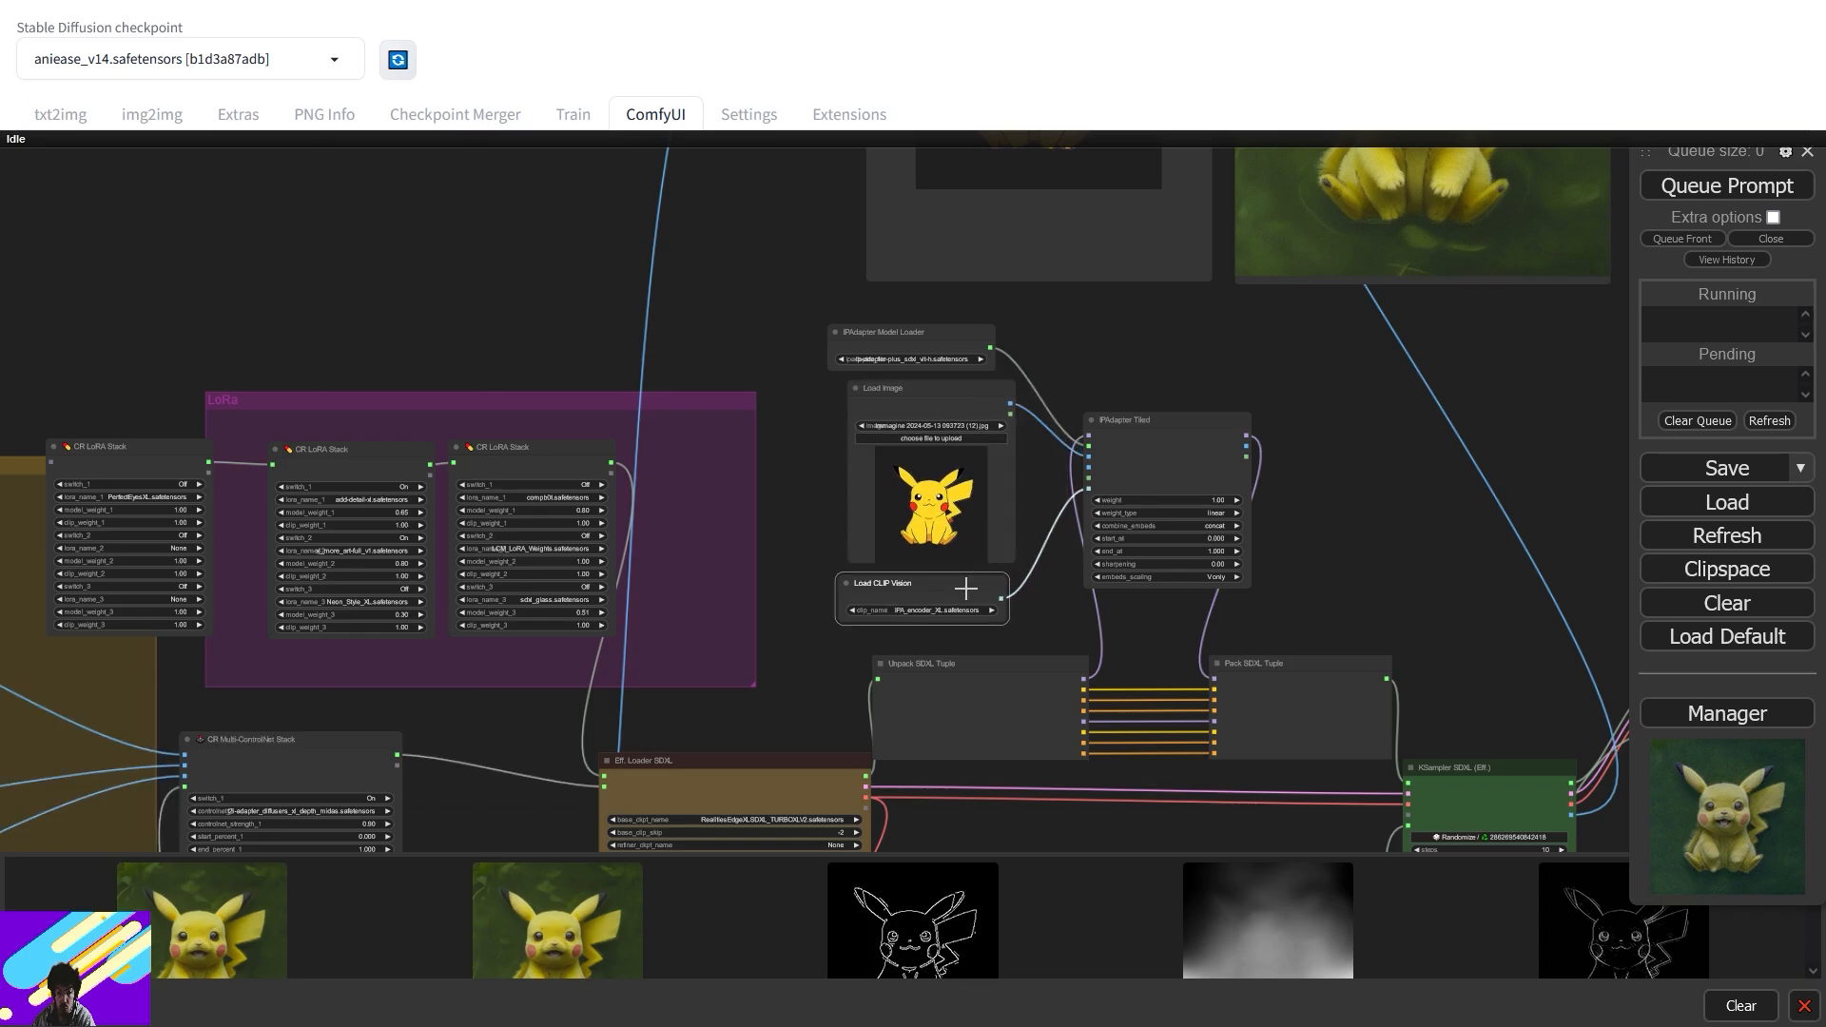
- Collapse the Unpack and Pack SDXL Tuple nodes and line them up level
left_click_drag(1312, 611, 1223, 456)
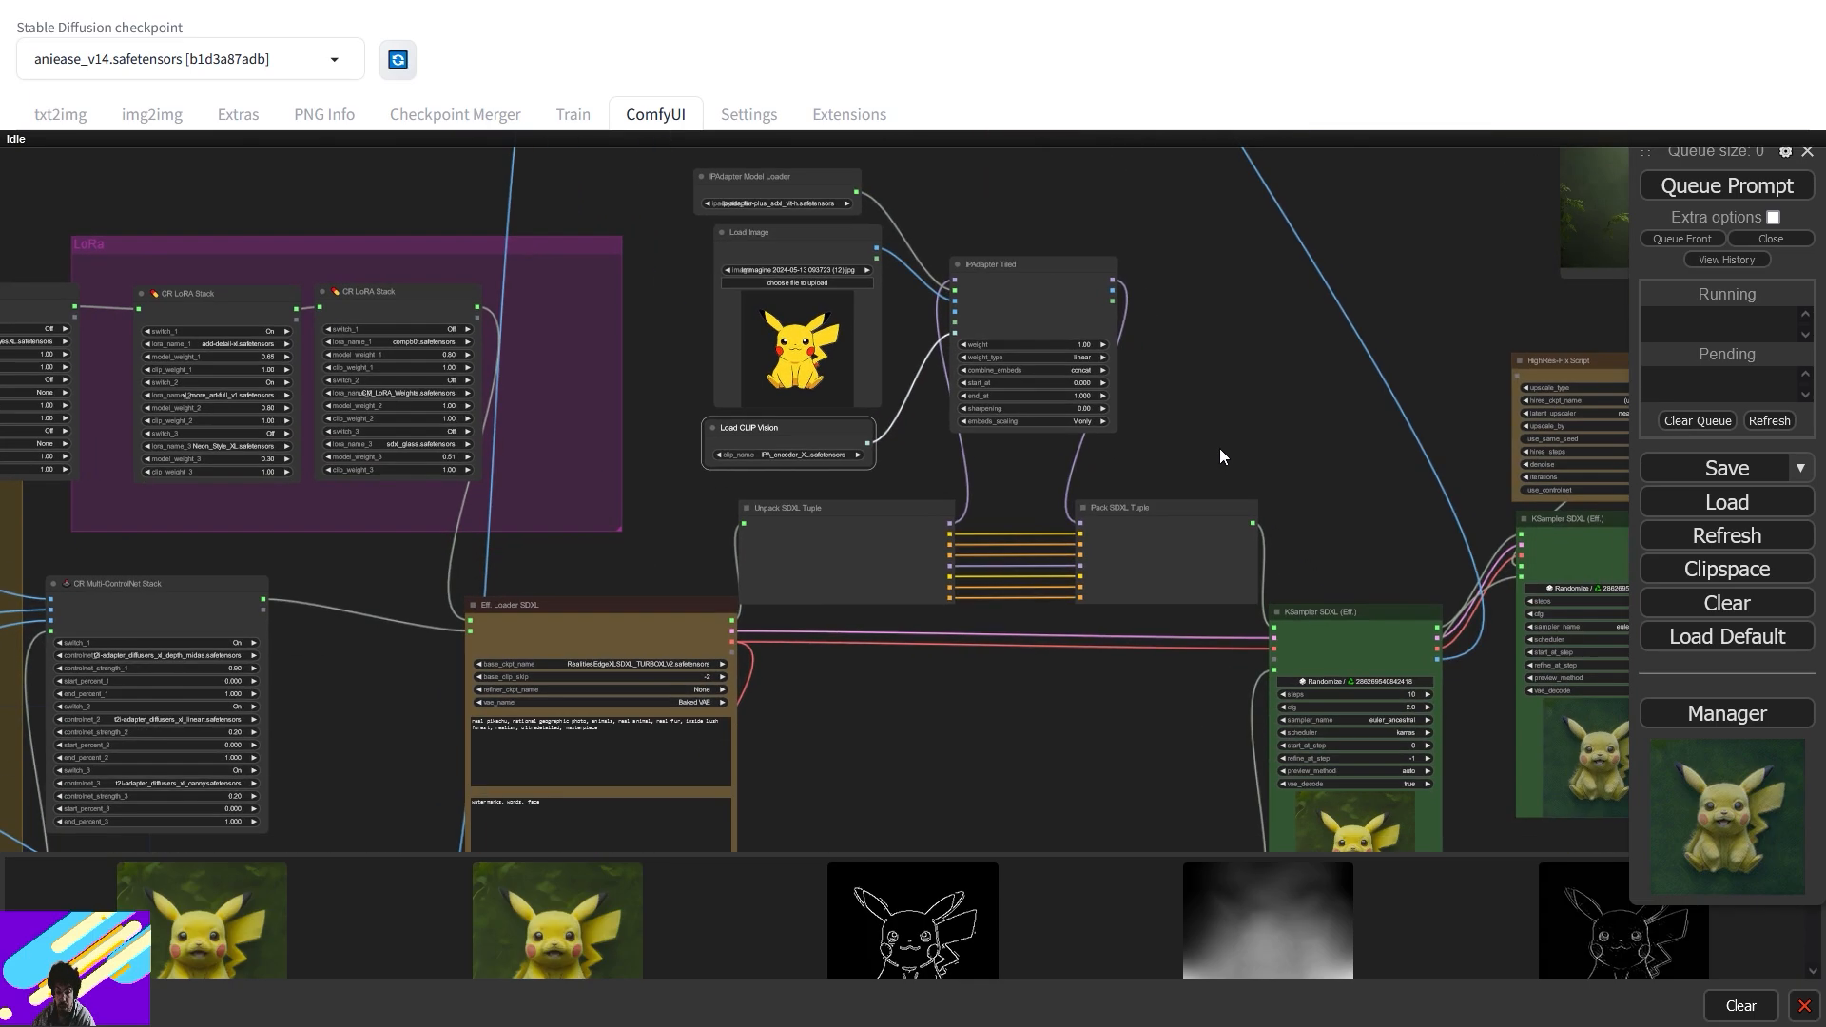
right_click(830, 580)
left_click(897, 855)
right_click(1174, 550)
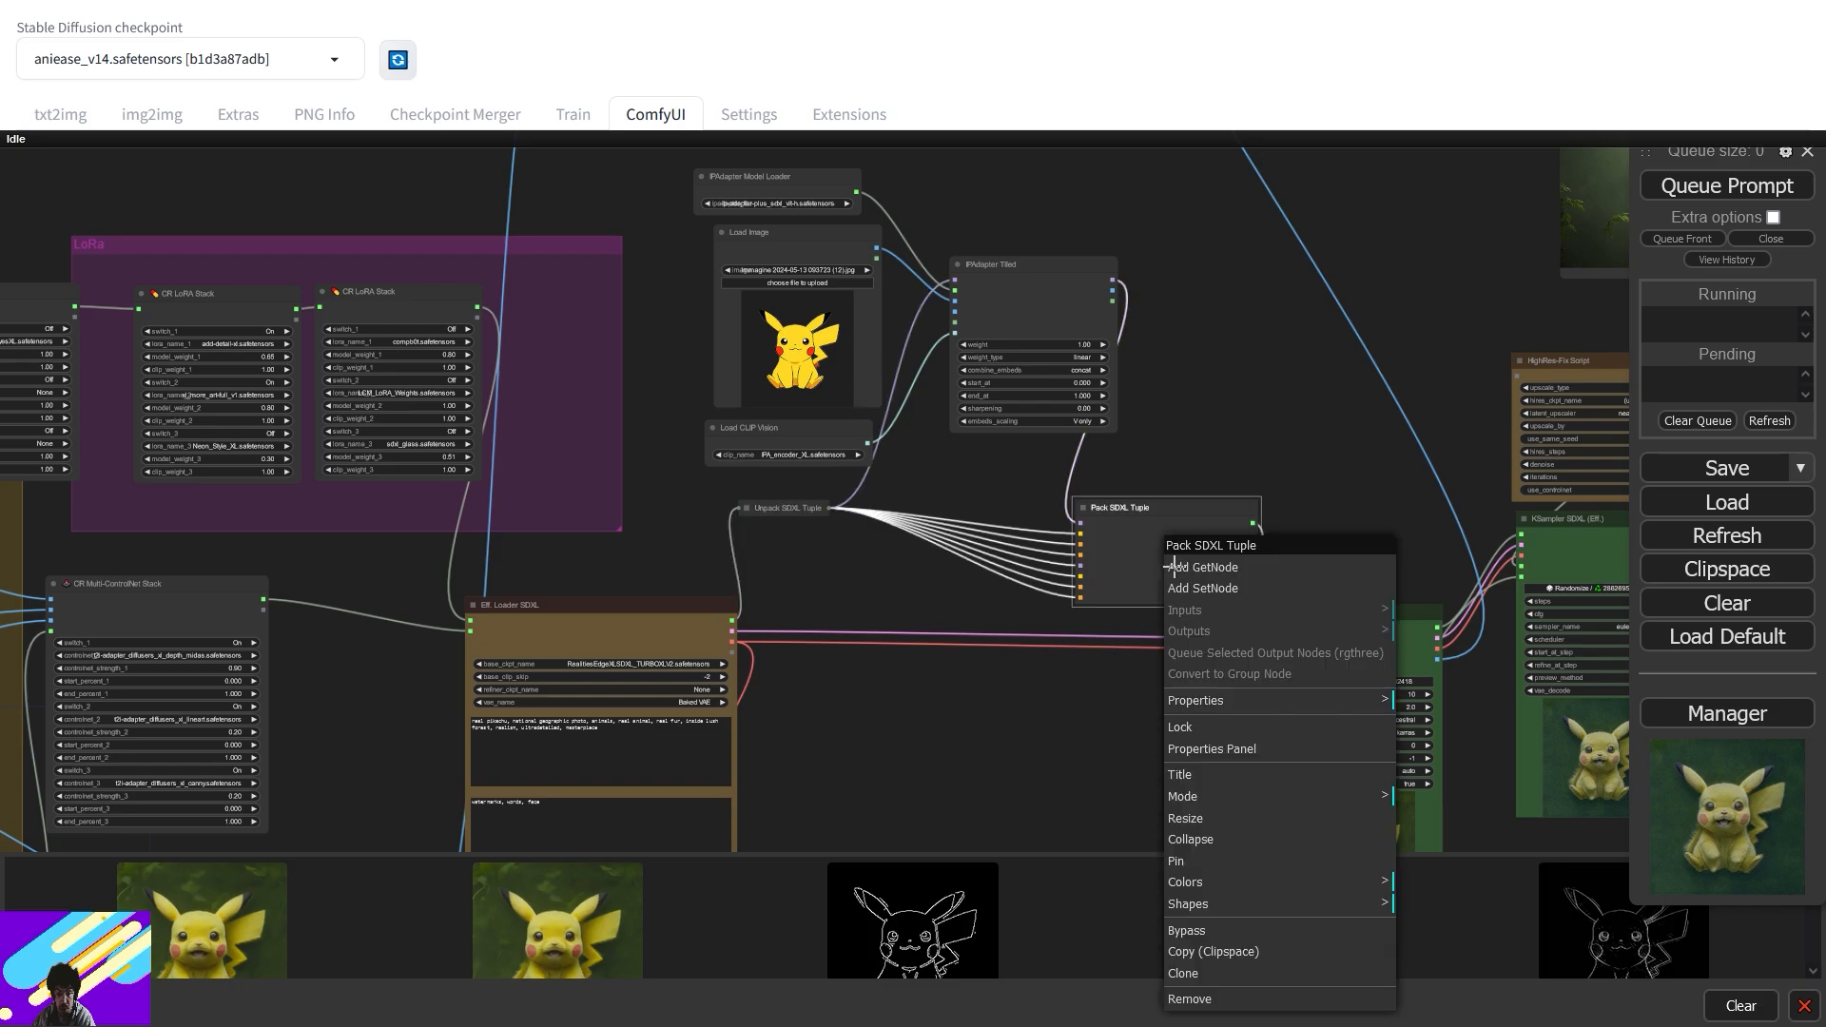
left_click(1211, 851)
left_click_drag(804, 508, 827, 583)
left_click(1108, 514)
left_click_drag(1108, 523, 1151, 585)
left_click_drag(1322, 483, 788, 486)
left_click_drag(742, 340, 1300, 592)
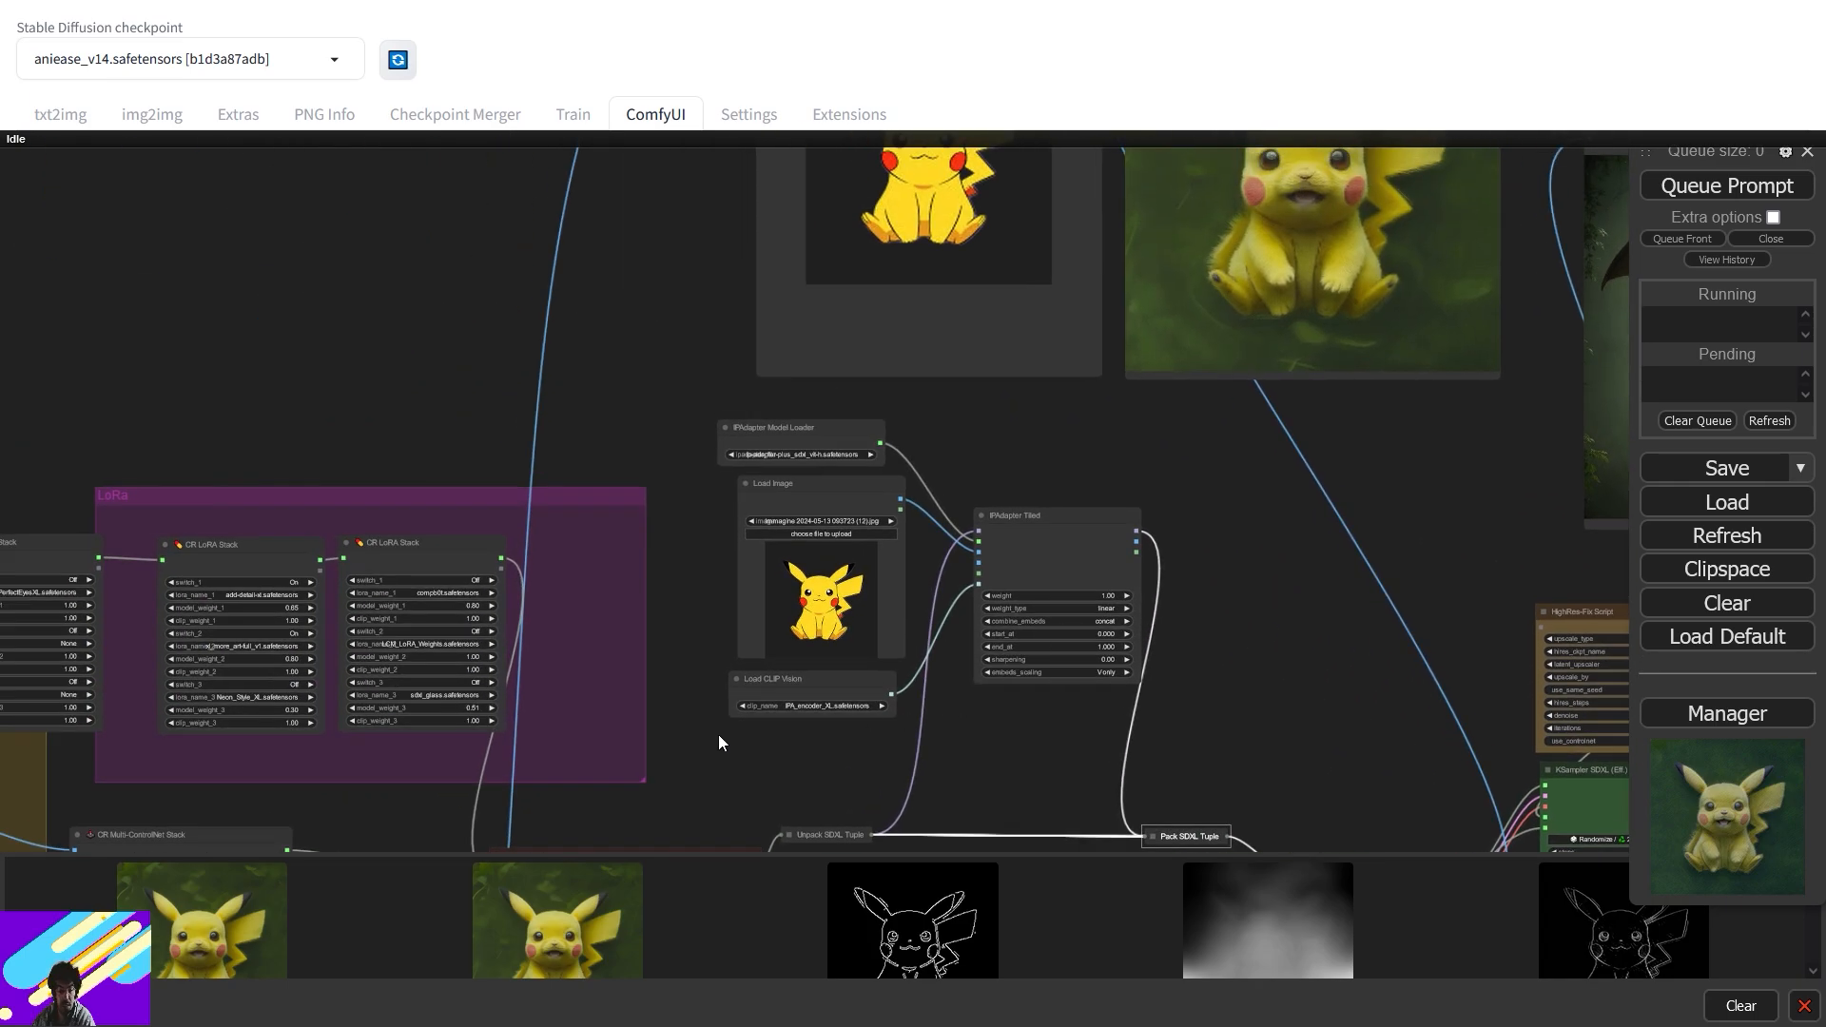
left_click_drag(1132, 779, 1459, 349)
- Queue the workflow, then pan across the FromImage, ControlNet, Canny and Openpose groups
left_click(1721, 195)
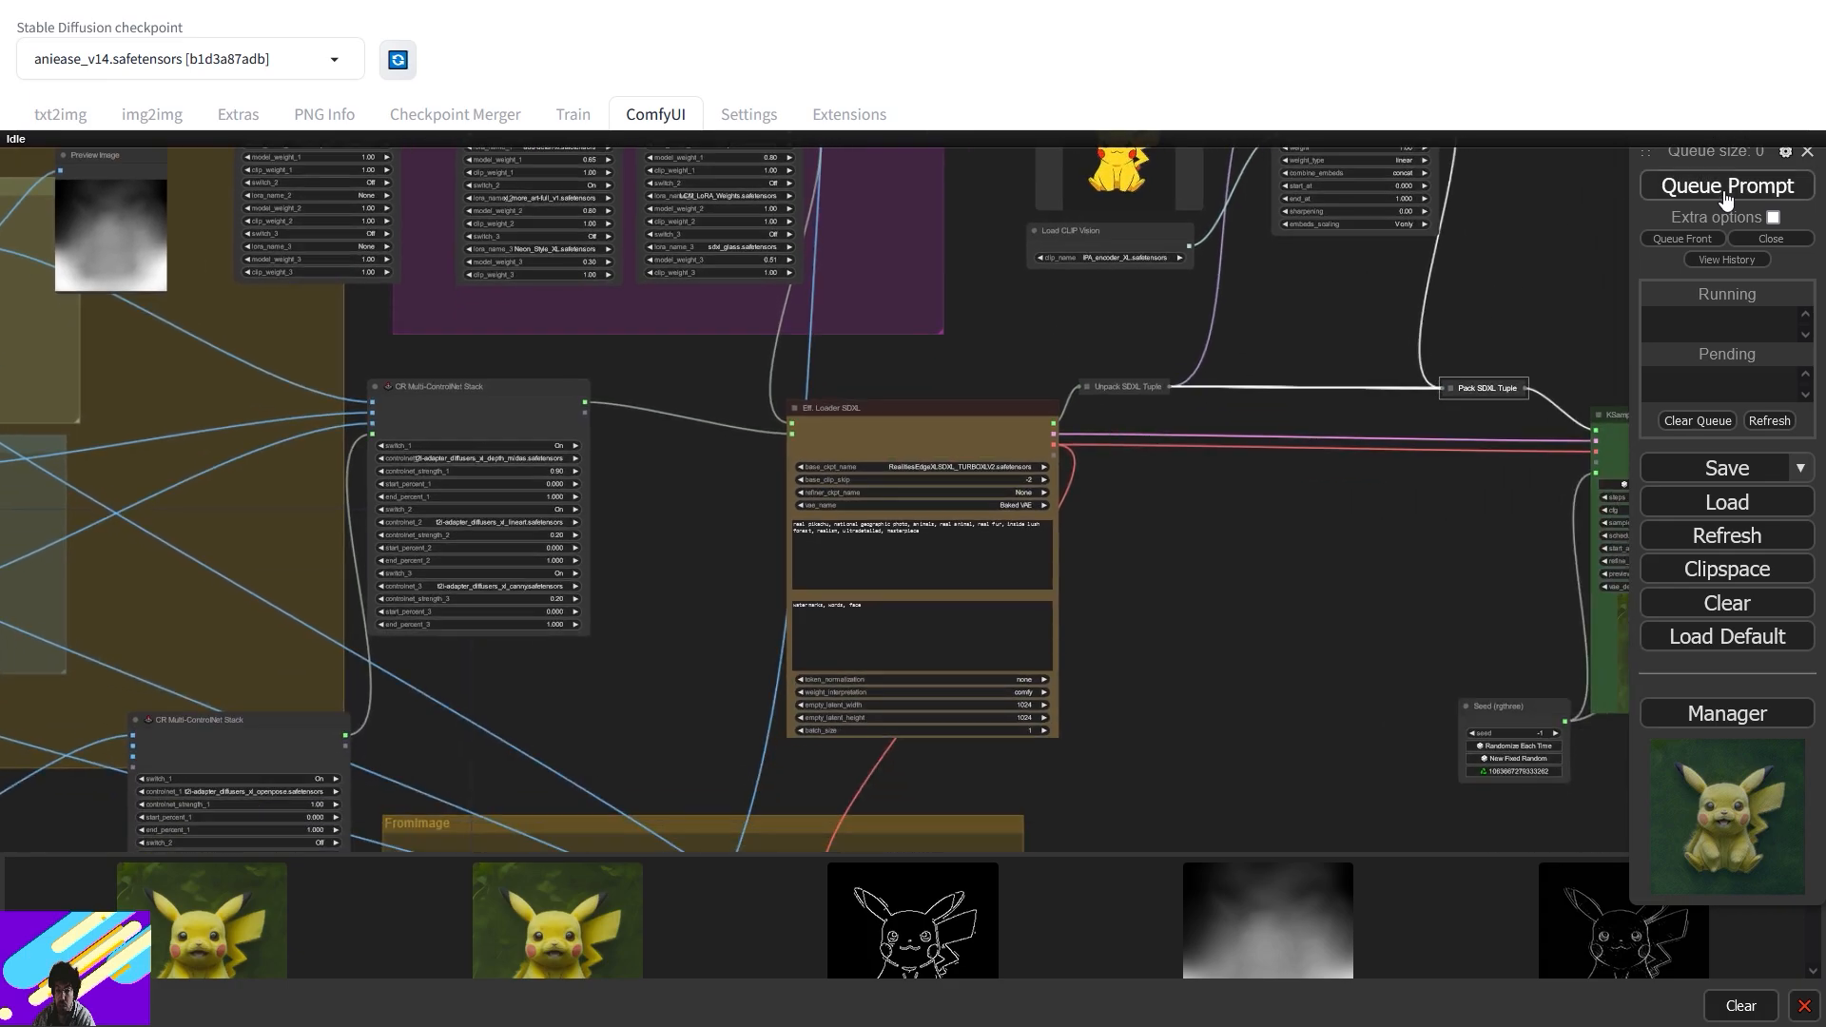
left_click_drag(1305, 521, 905, 453)
left_click_drag(815, 562, 1790, 360)
left_click_drag(1111, 515, 1121, 426)
scroll(1121, 426, "down", 3)
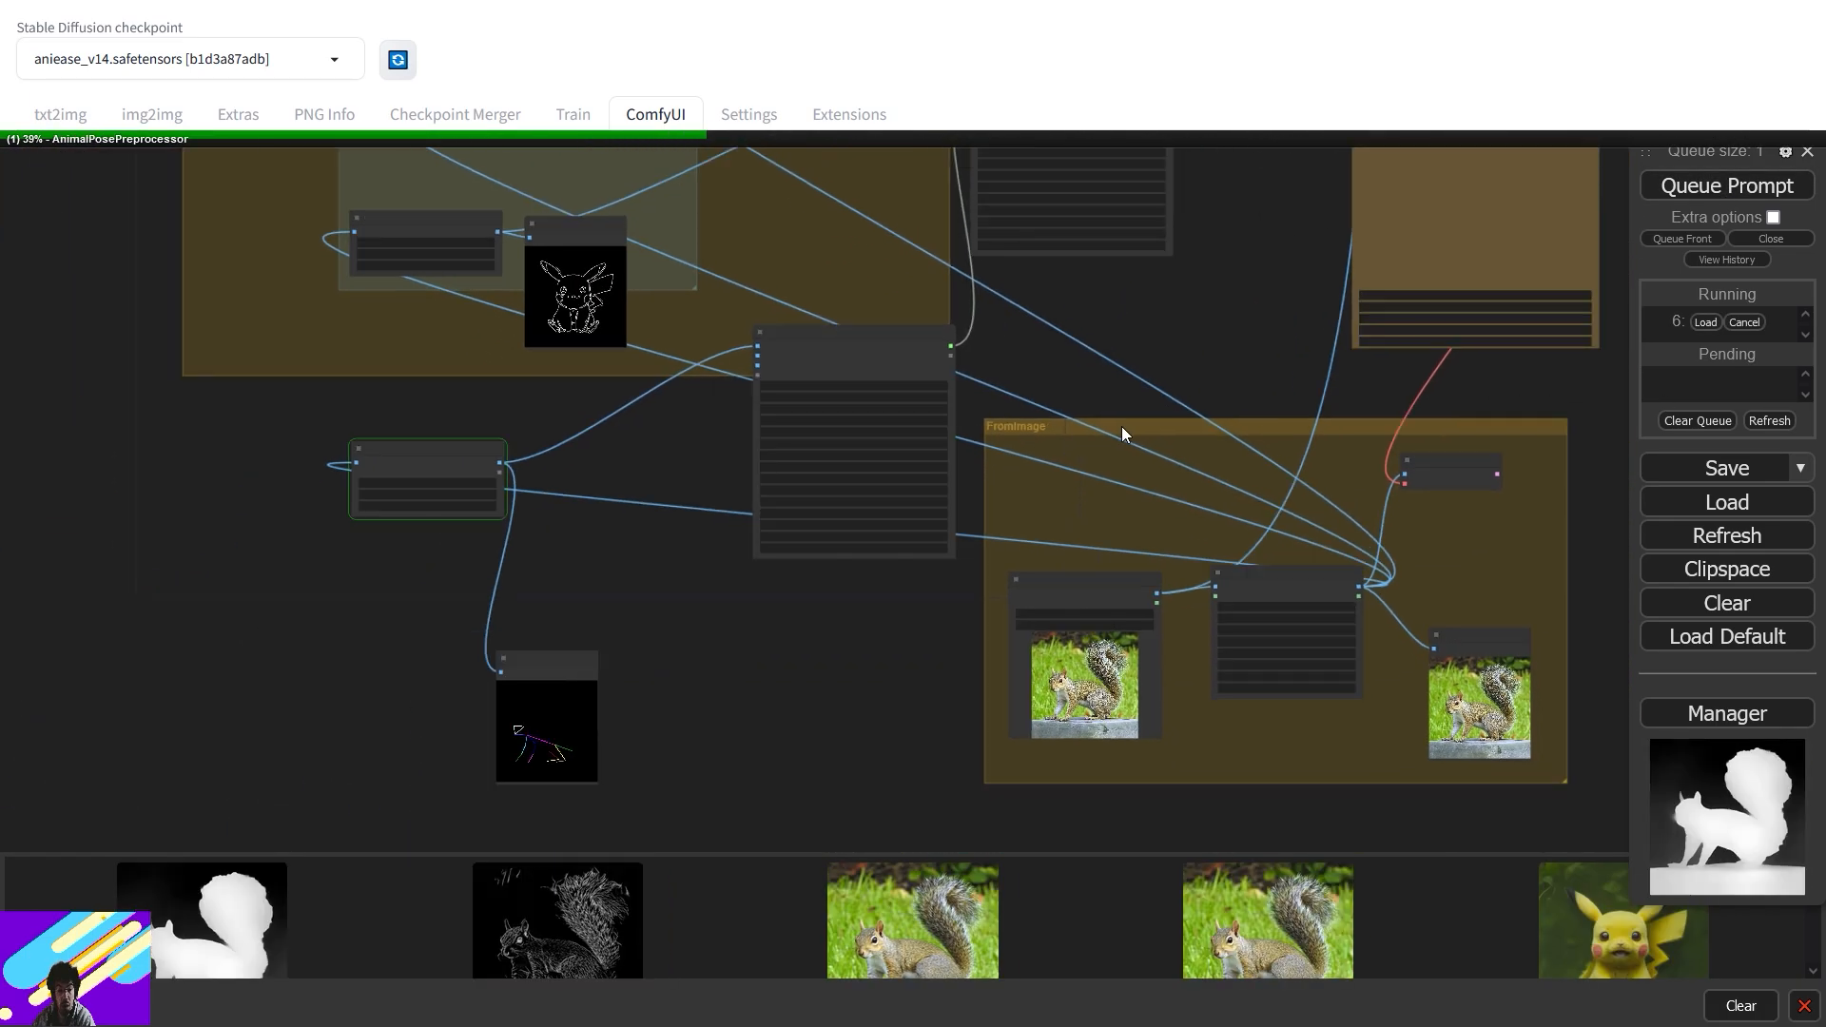
scroll(1151, 544, "up", 2)
left_click_drag(833, 295, 770, 472)
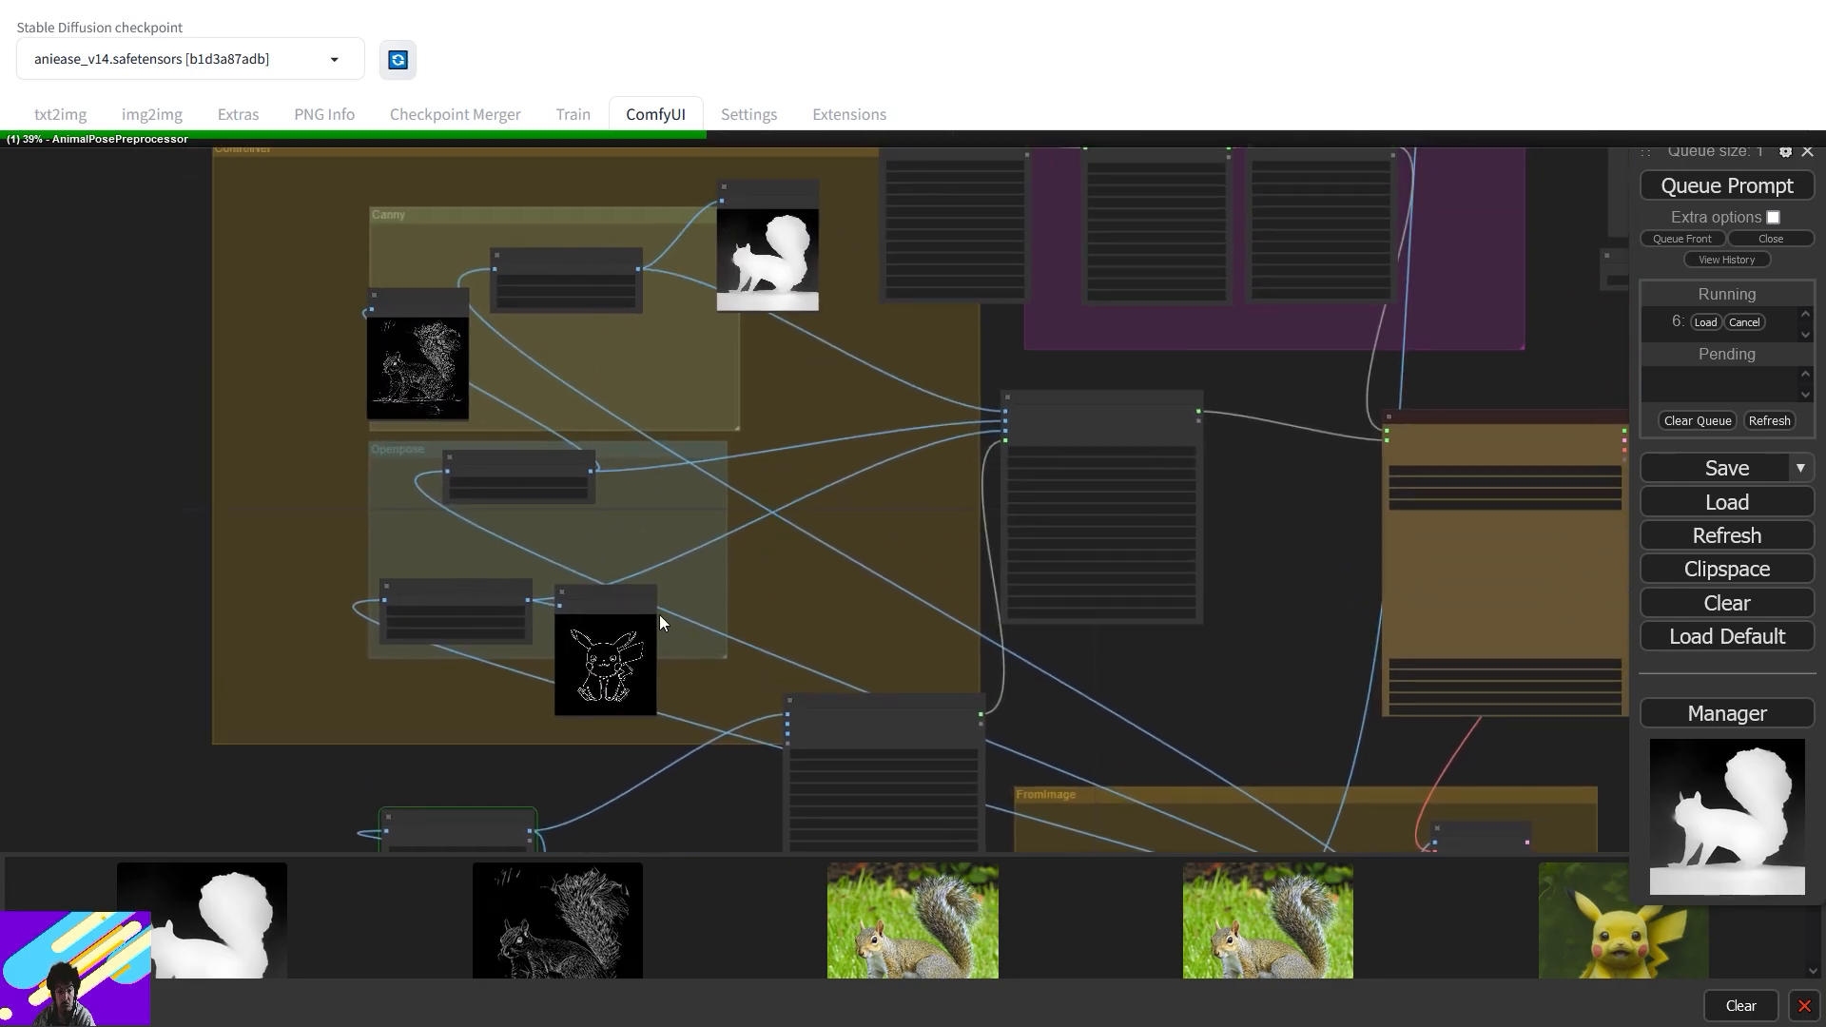
left_click_drag(889, 699, 880, 479)
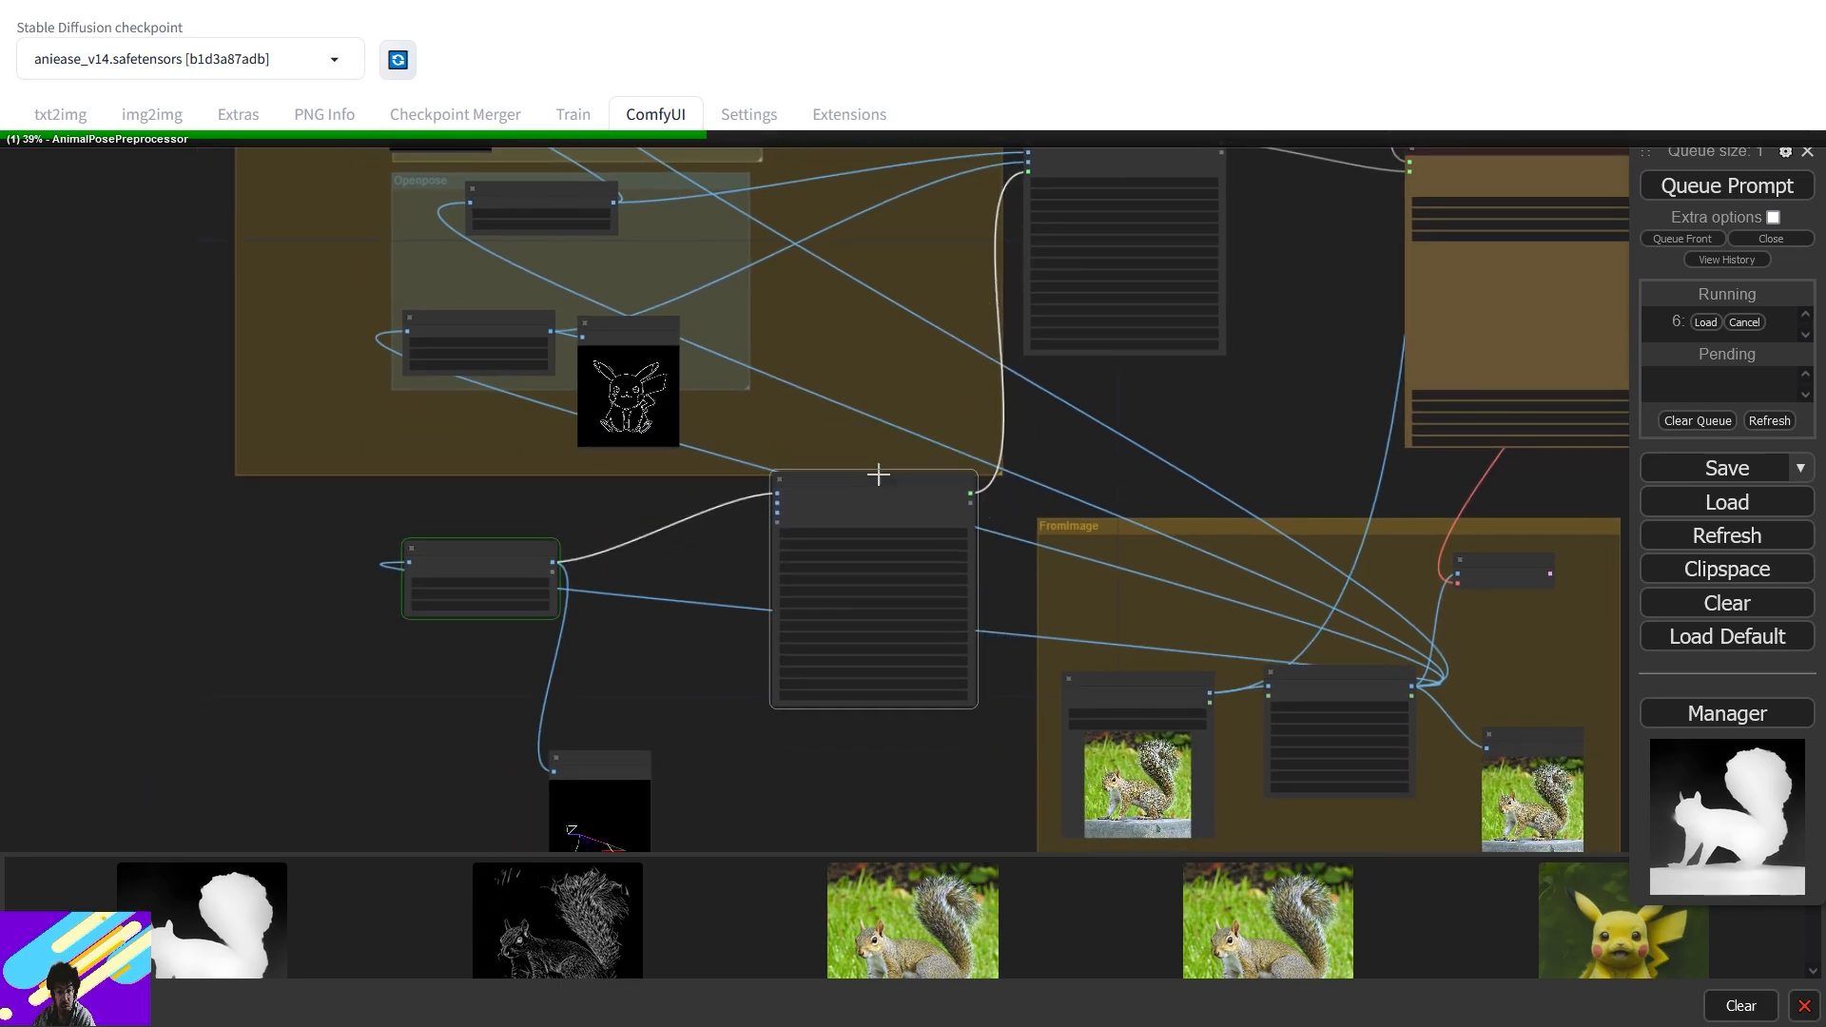
left_click_drag(699, 740, 740, 603)
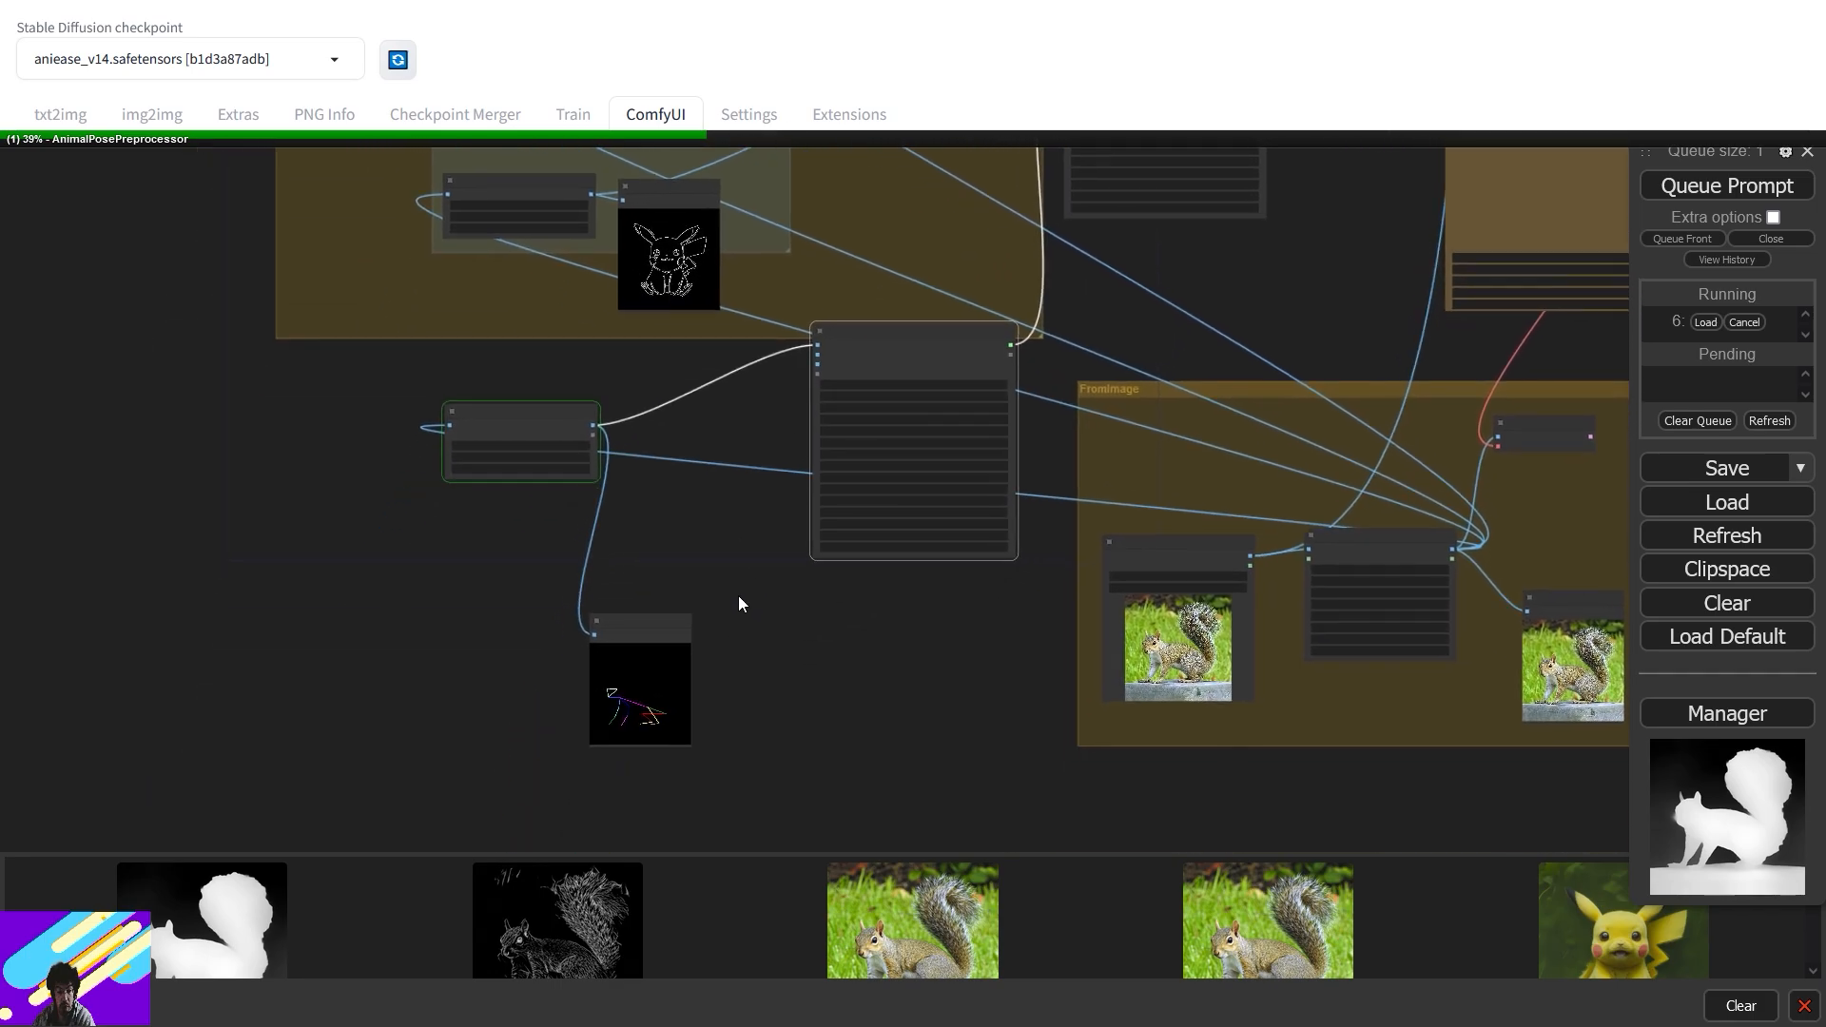
left_click_drag(742, 511, 663, 877)
- Move the edge preview node and the Pikachu edge preview node to clearer spots
left_click_drag(393, 296, 732, 372)
left_click_drag(575, 604, 689, 609)
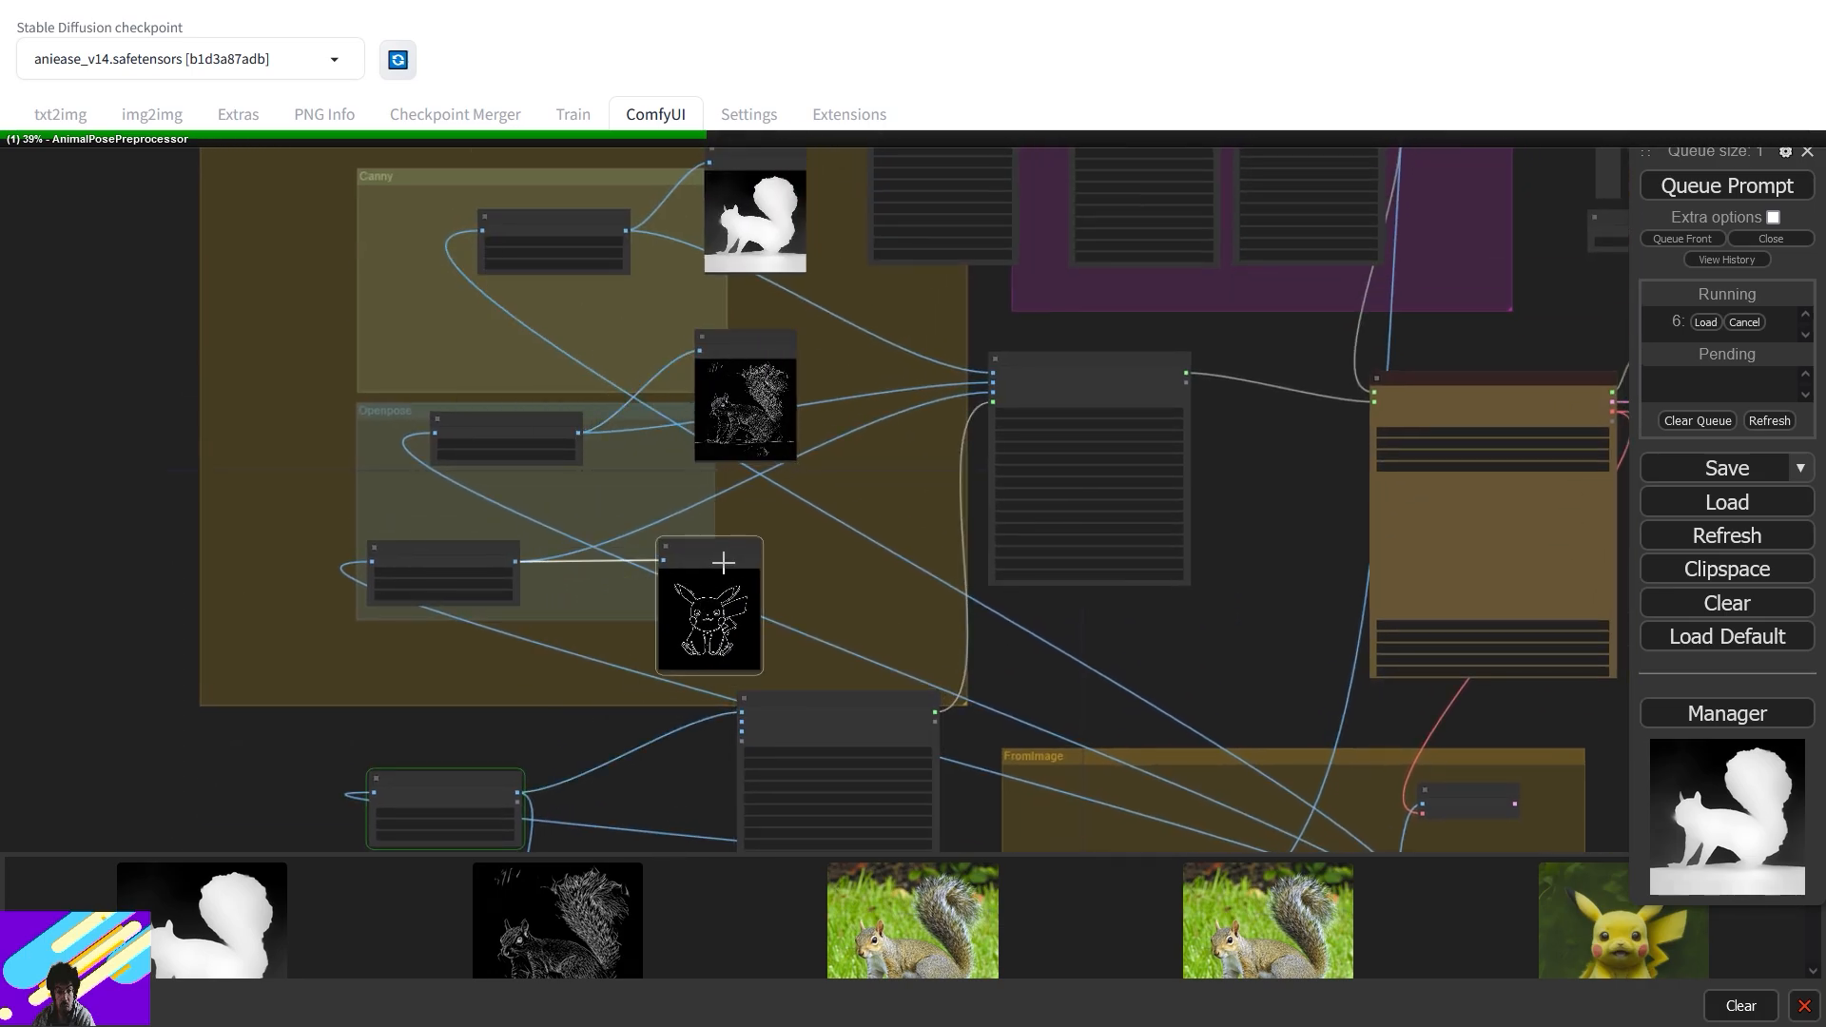
scroll(737, 614, "up", 5)
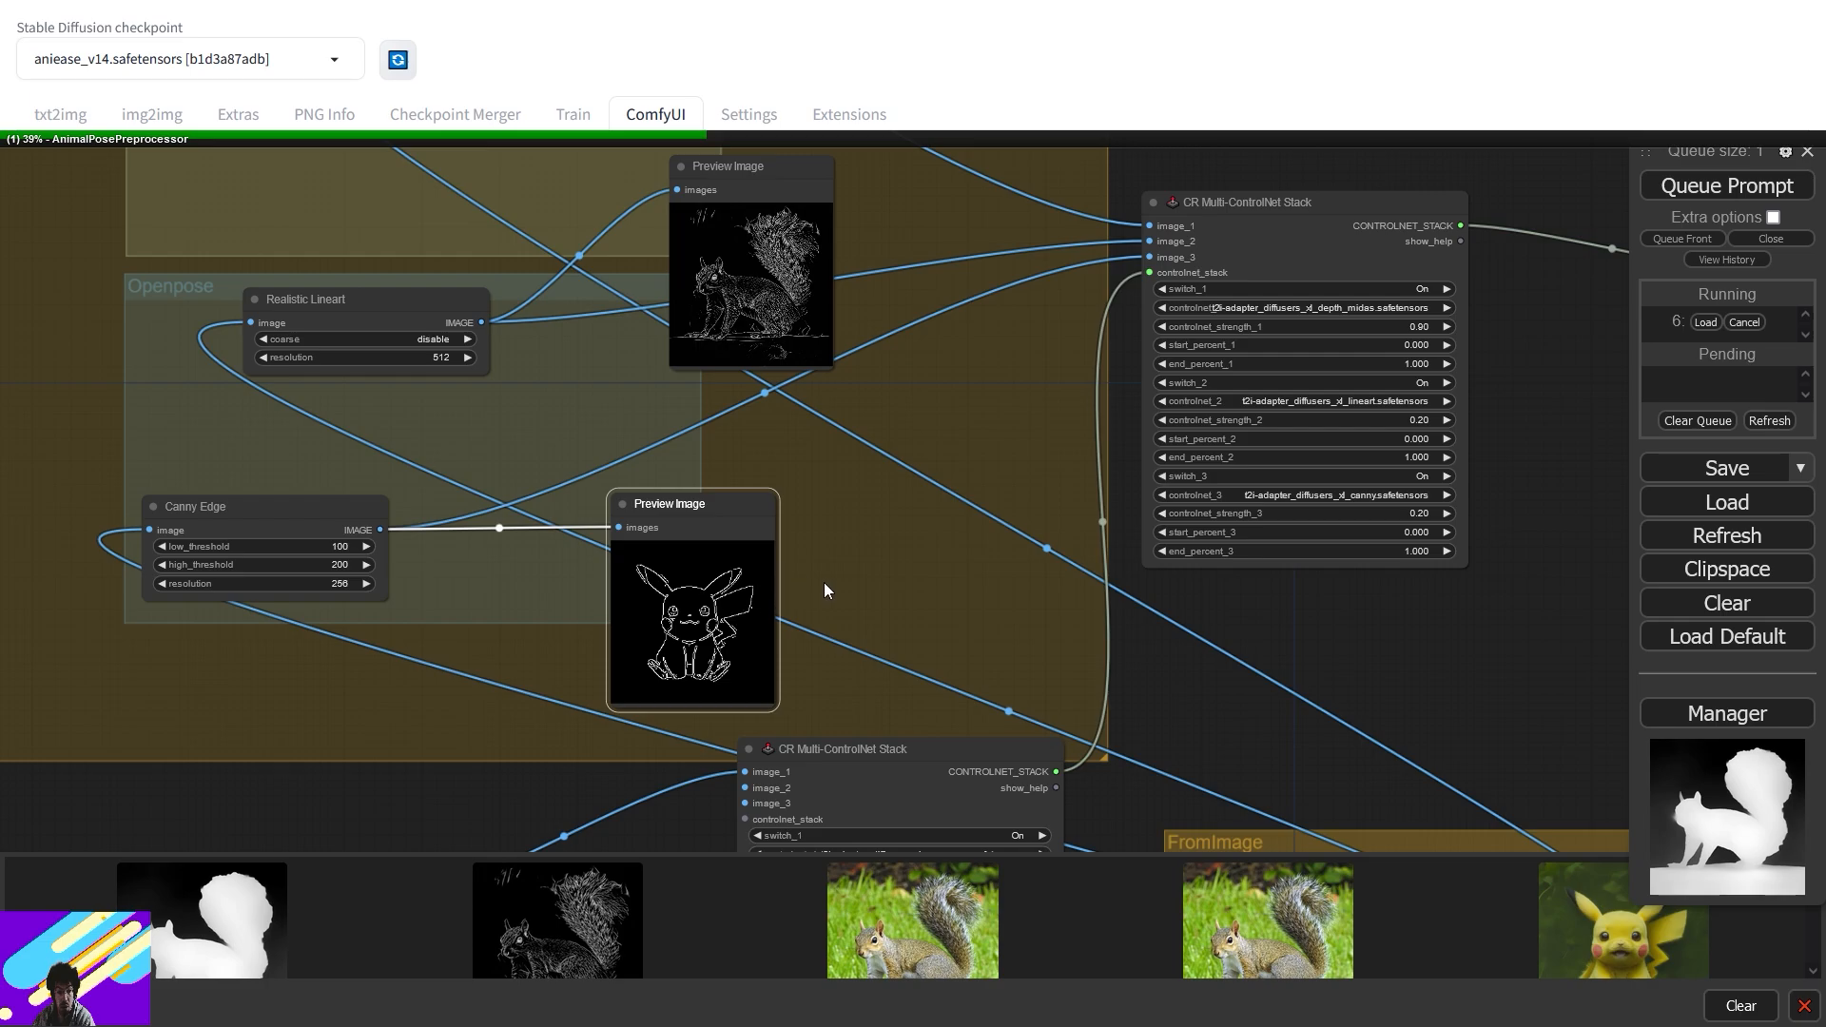
scroll(1126, 544, "down", 5)
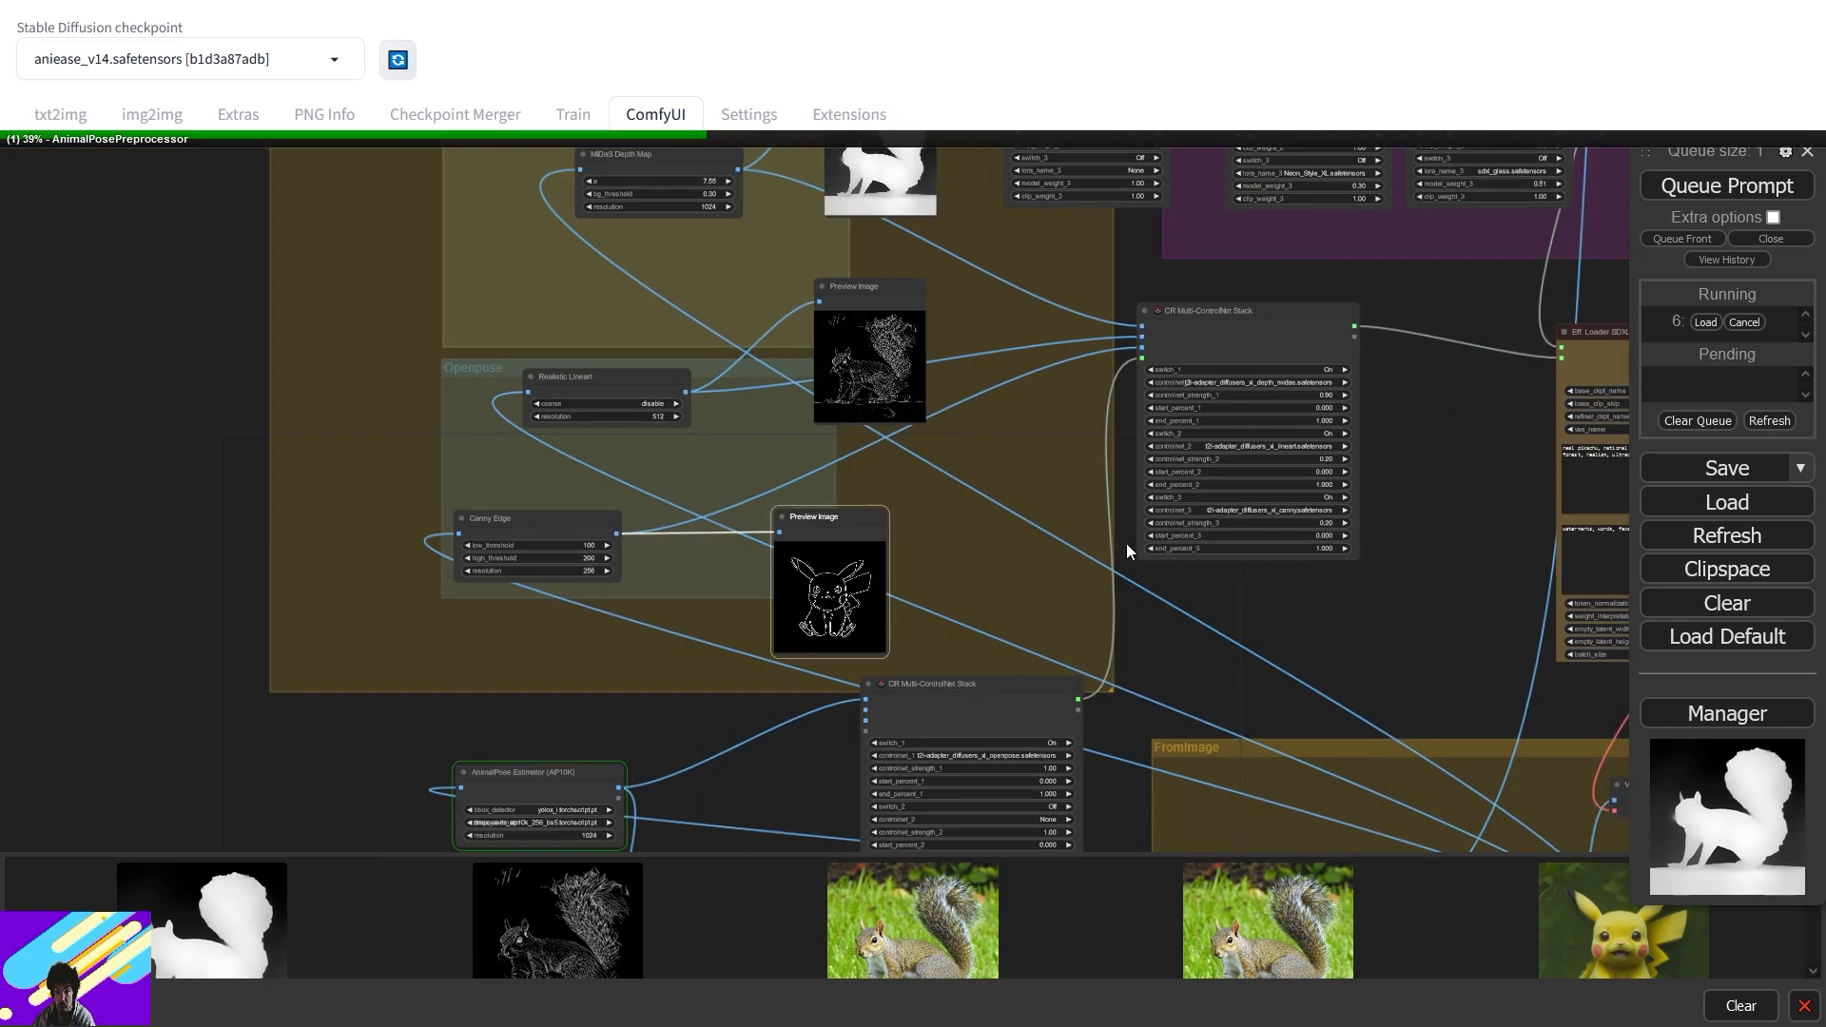
left_click_drag(1172, 603, 1151, 477)
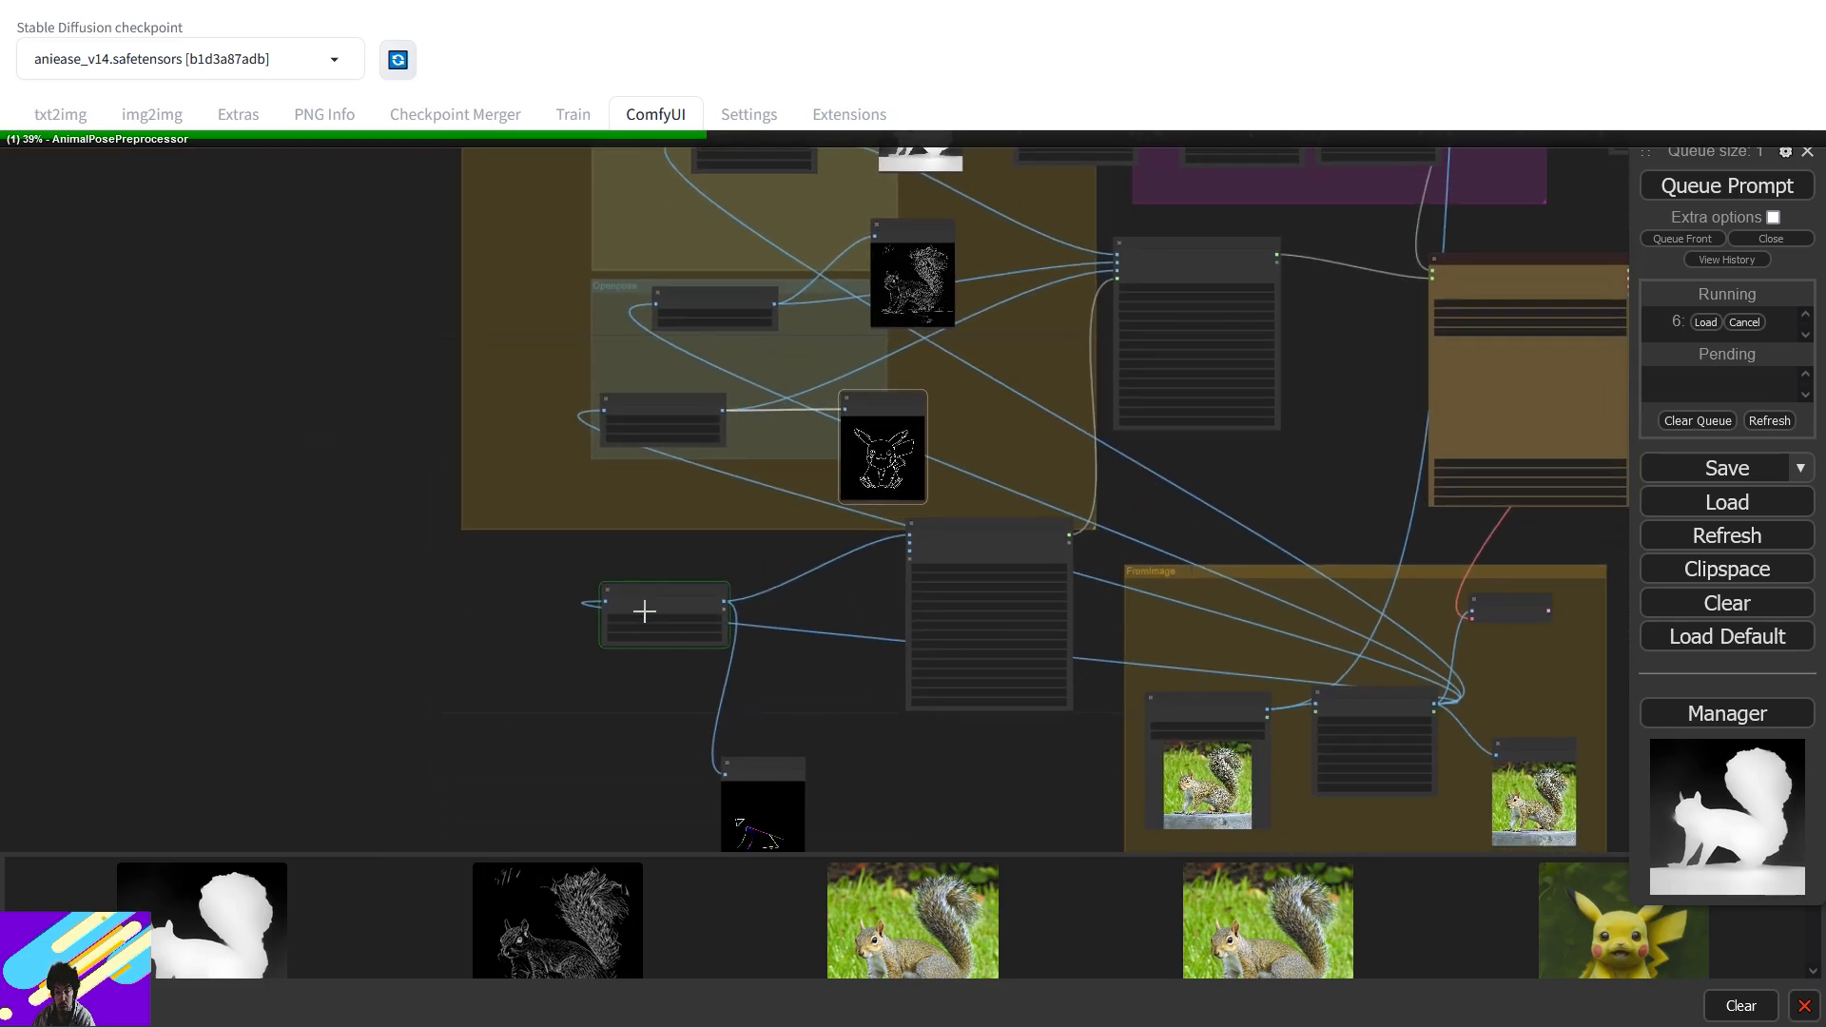
left_click_drag(827, 718, 807, 607)
scroll(808, 607, "up", 2)
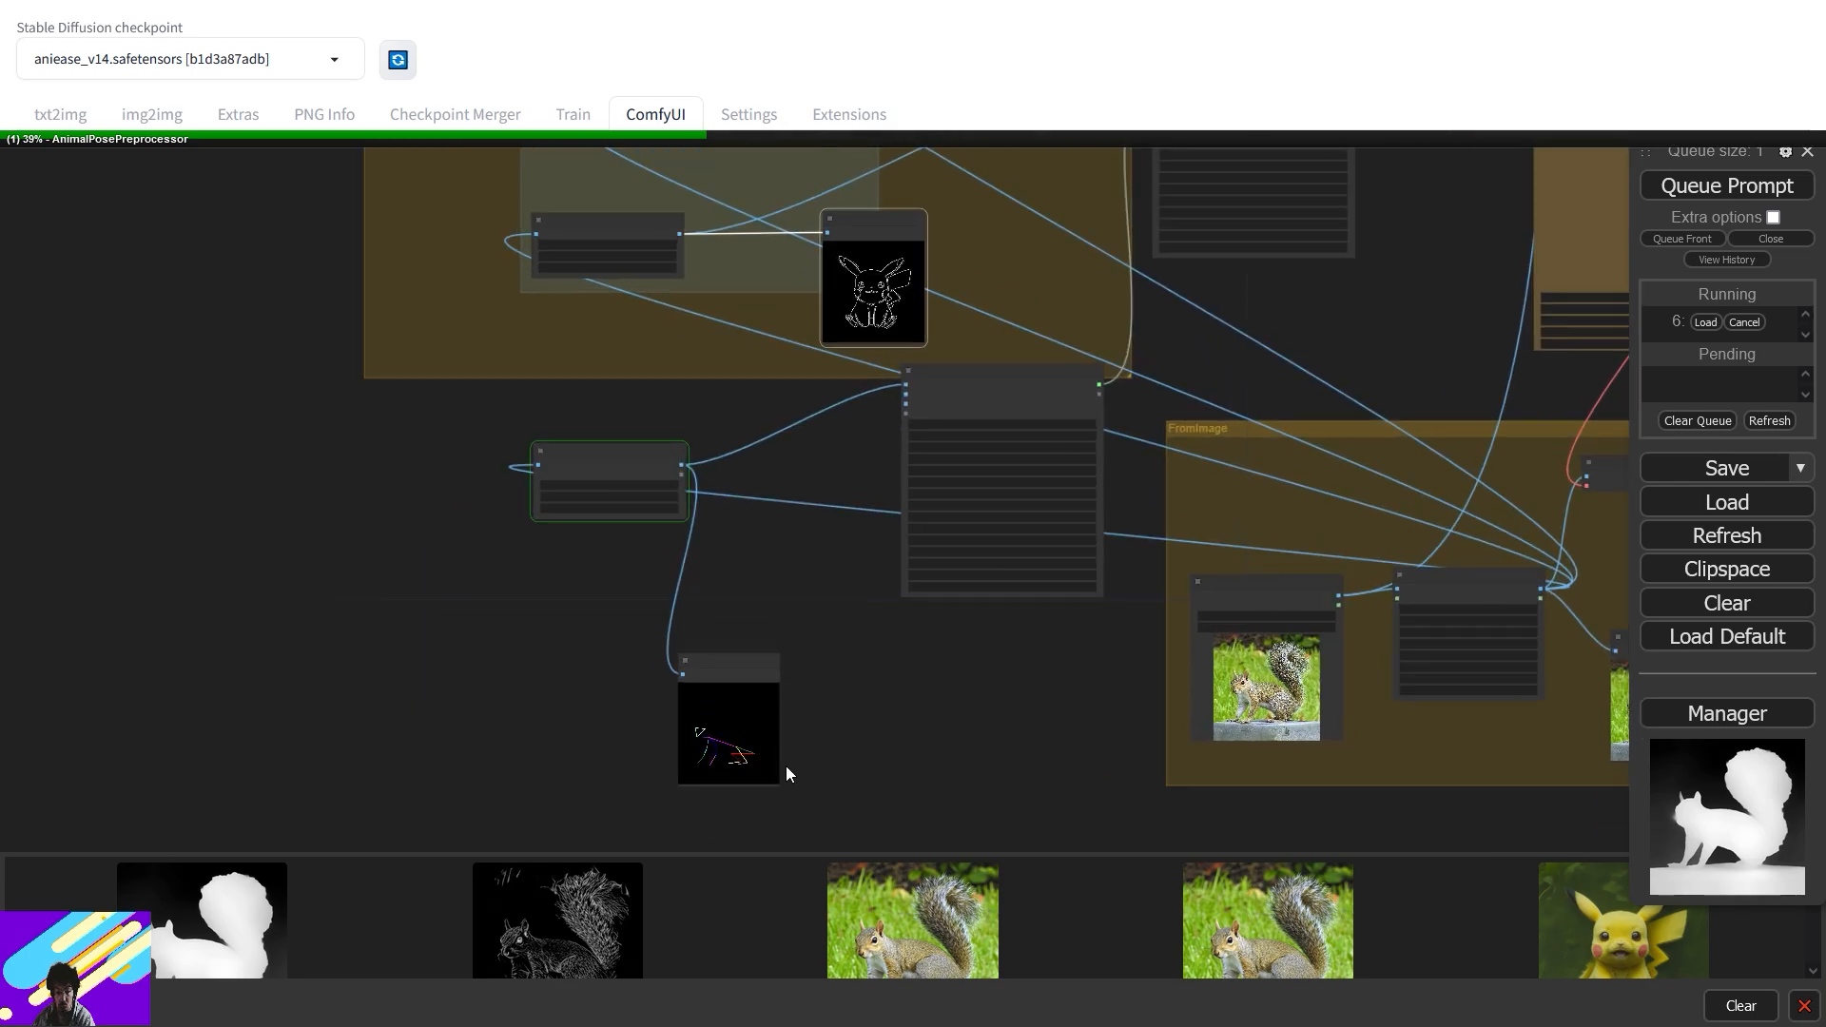
scroll(807, 570, "up", 4)
left_click_drag(843, 464, 712, 821)
- Pan to the sampler and LoRA nodes and shift the Seed node slightly left
scroll(793, 515, "up", 6)
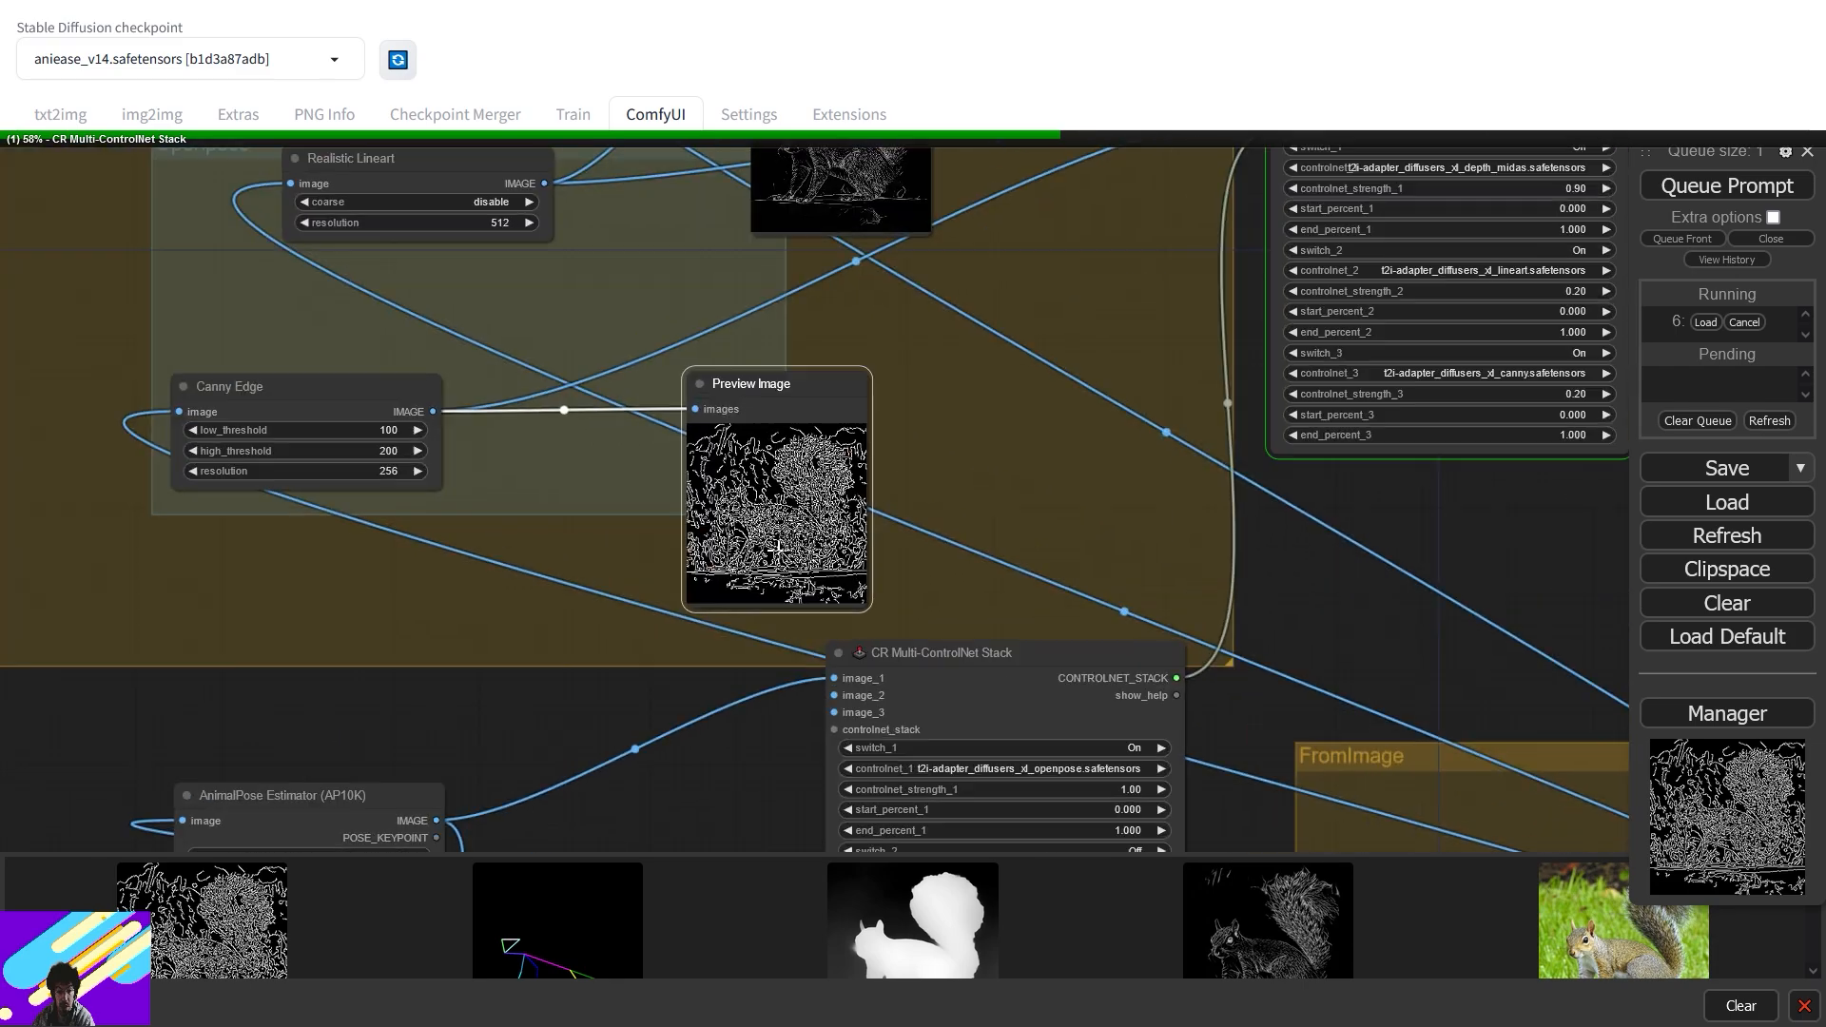
scroll(1069, 464, "down", 5)
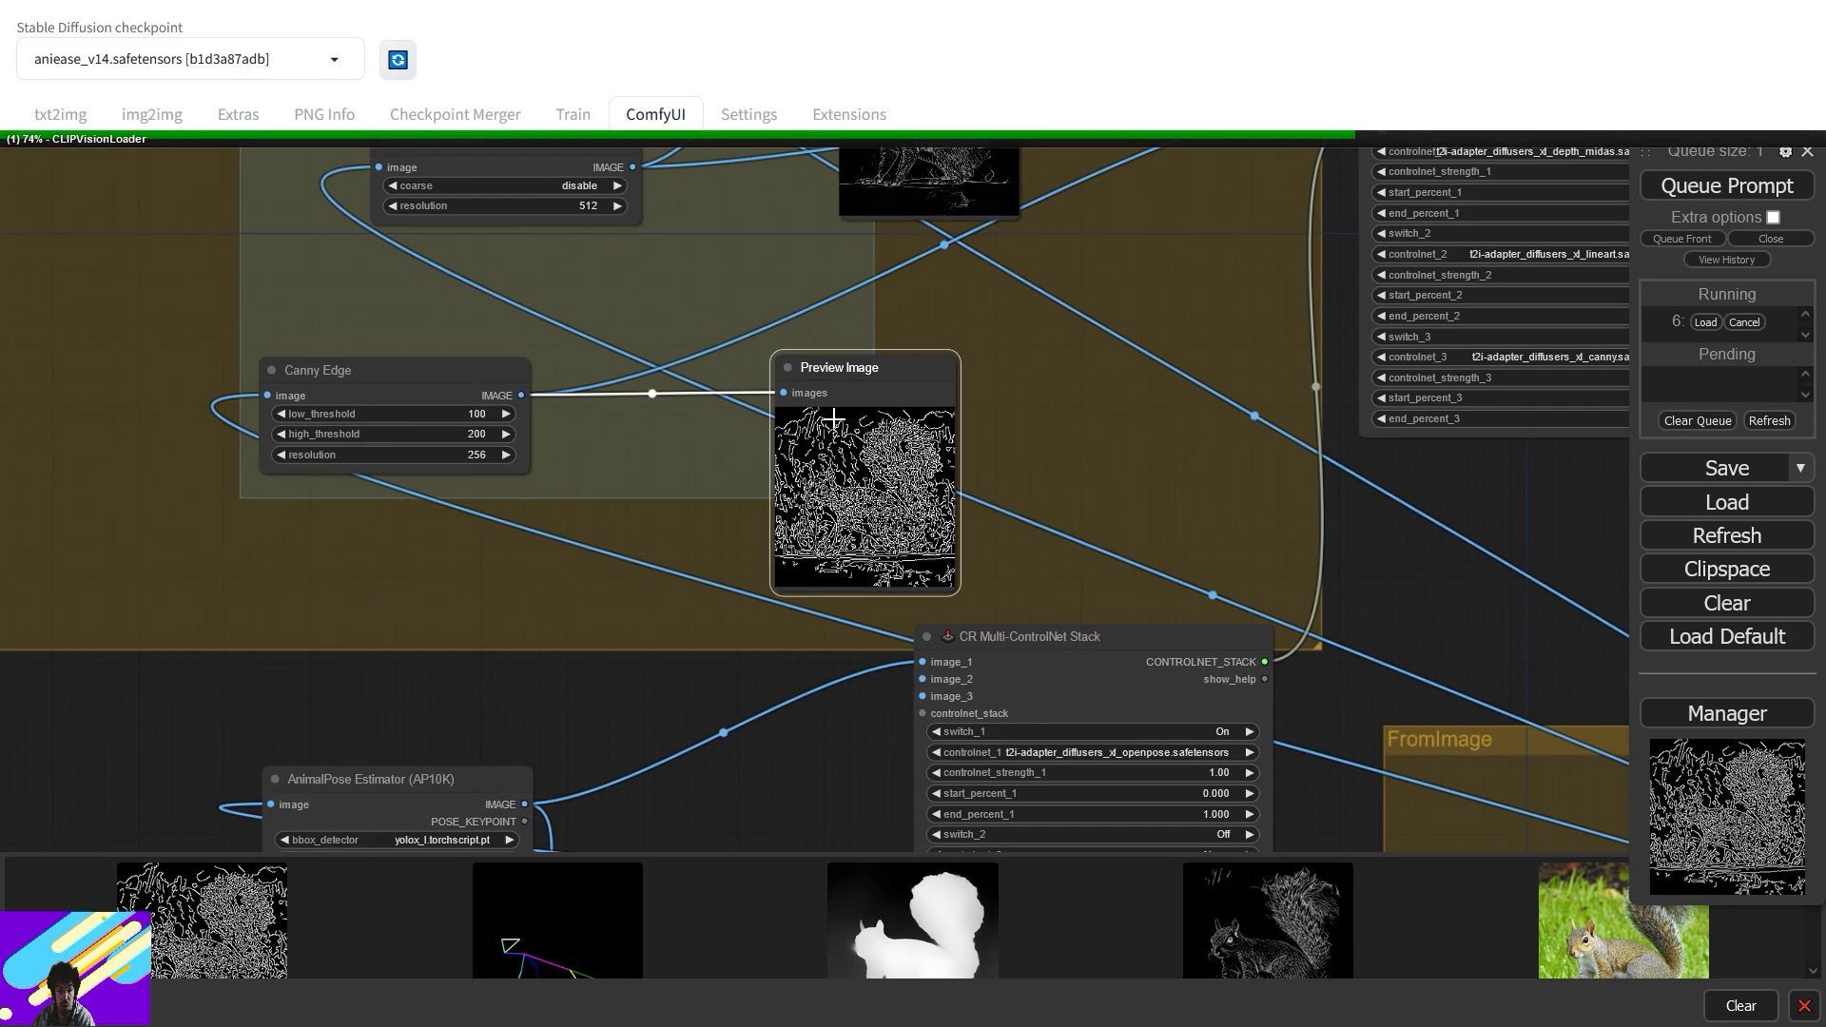
scroll(840, 421, "down", 3)
scroll(839, 423, "down", 2)
left_click_drag(778, 472, 20, 516)
left_click_drag(1091, 487, 700, 550)
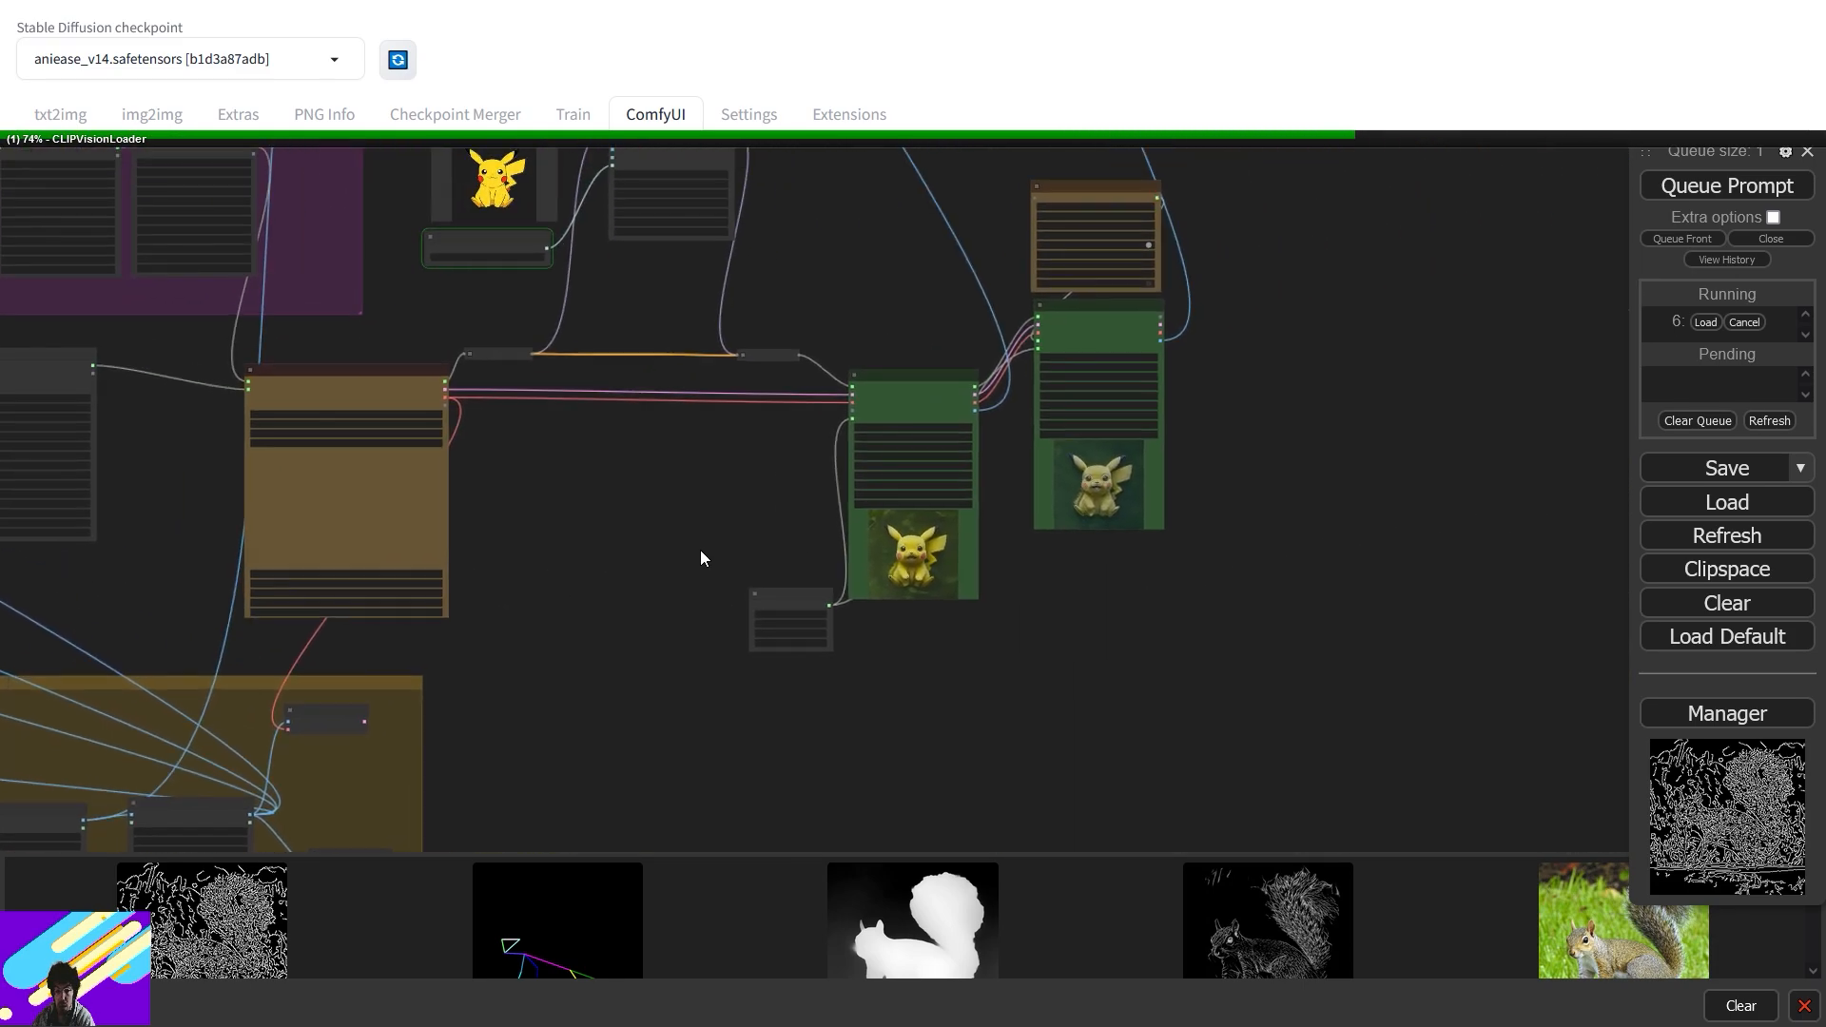
left_click_drag(422, 233, 585, 409)
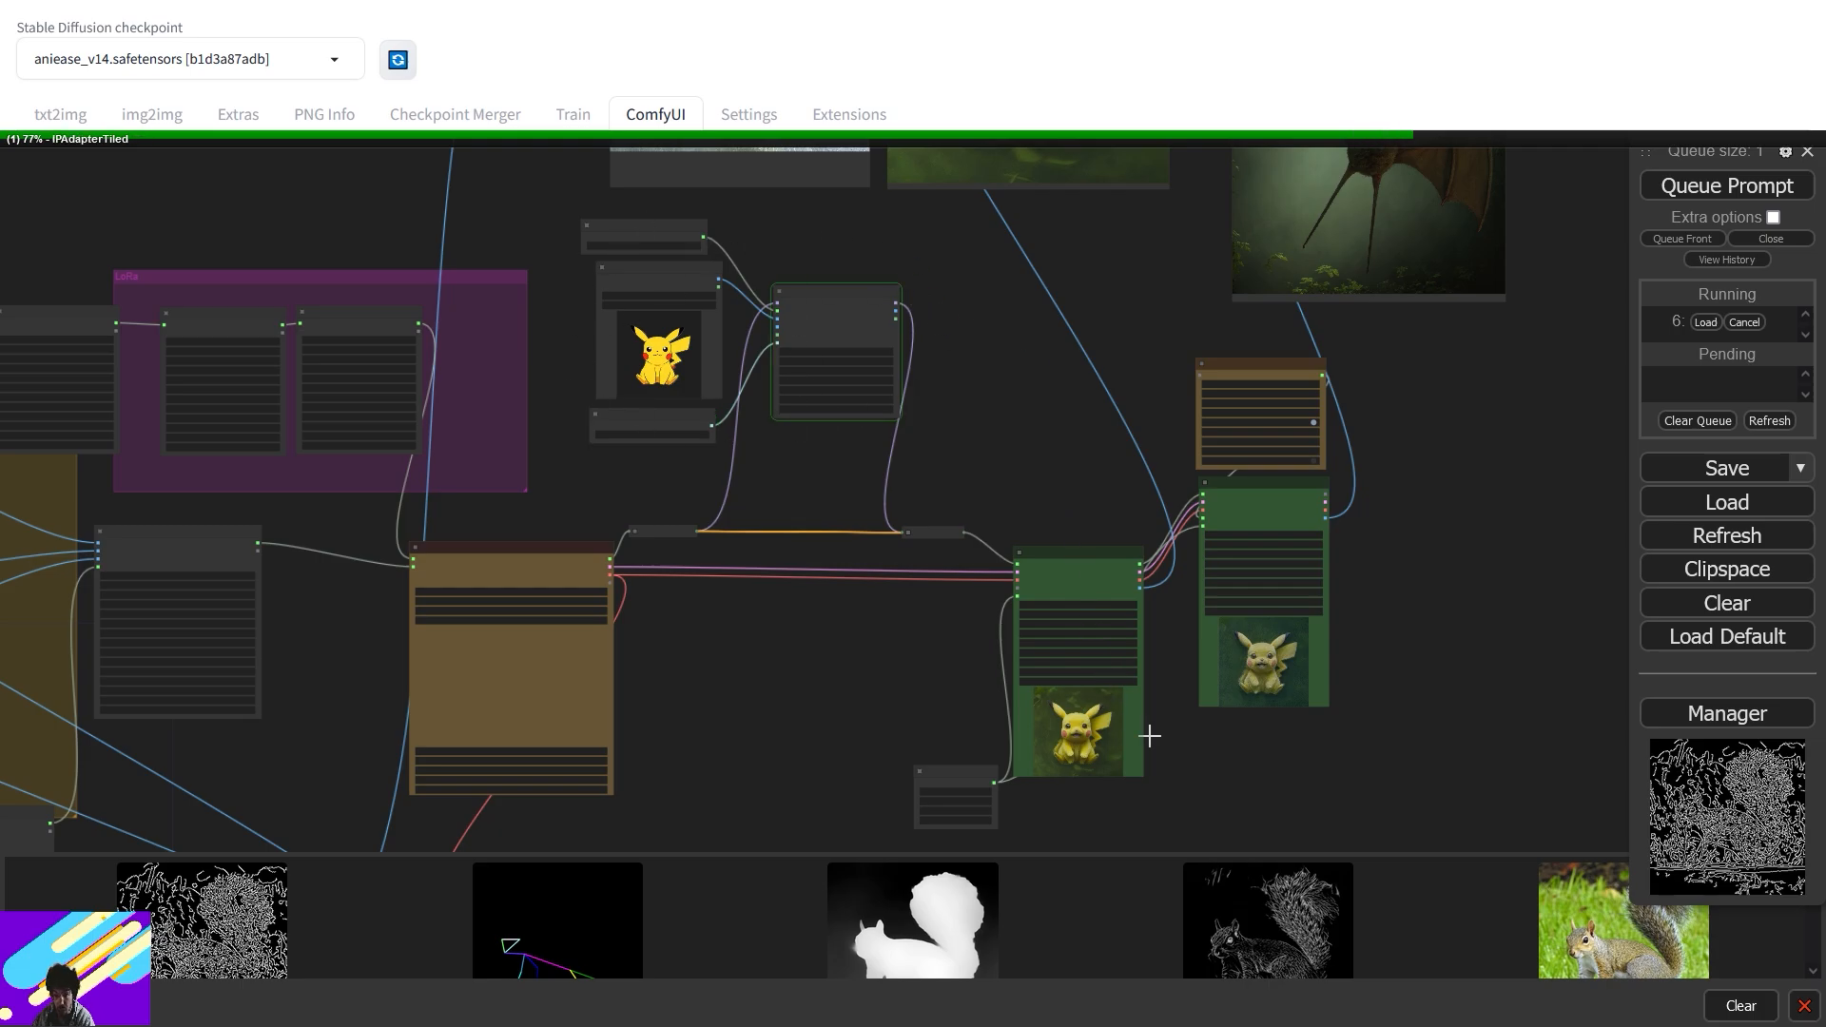
left_click_drag(965, 773, 921, 767)
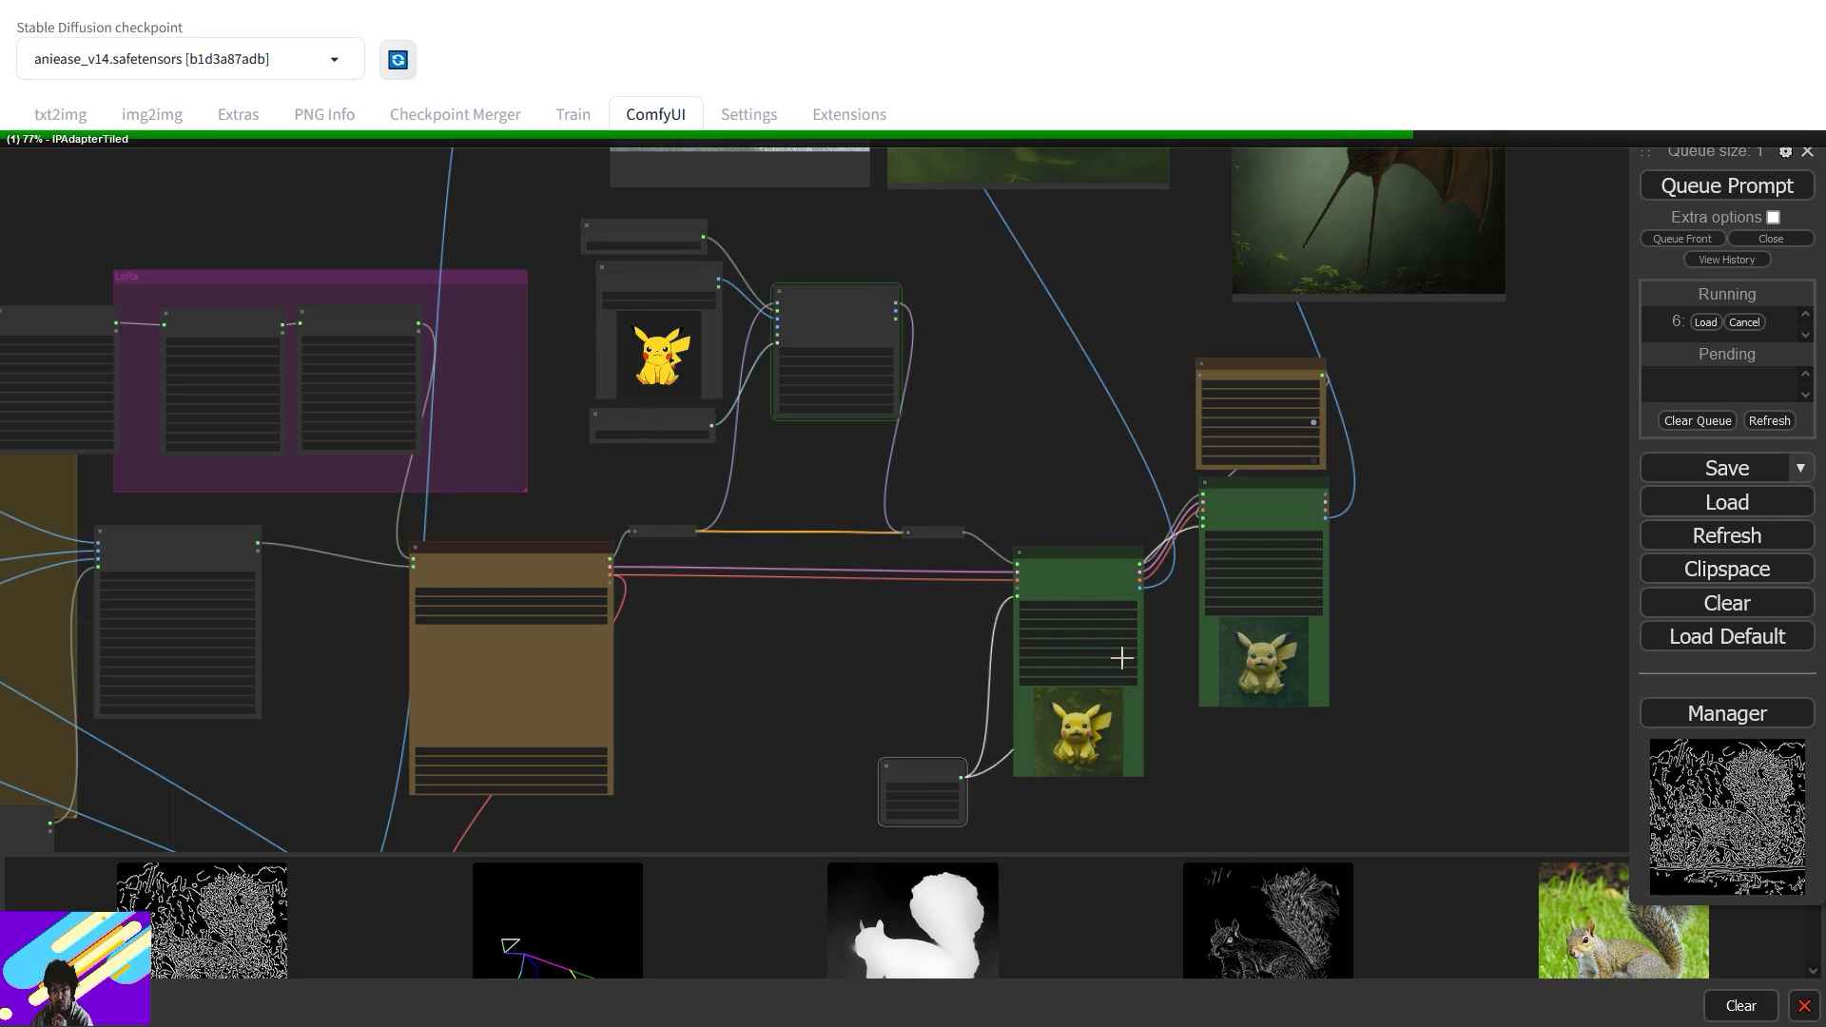
scroll(1206, 715, "up", 9)
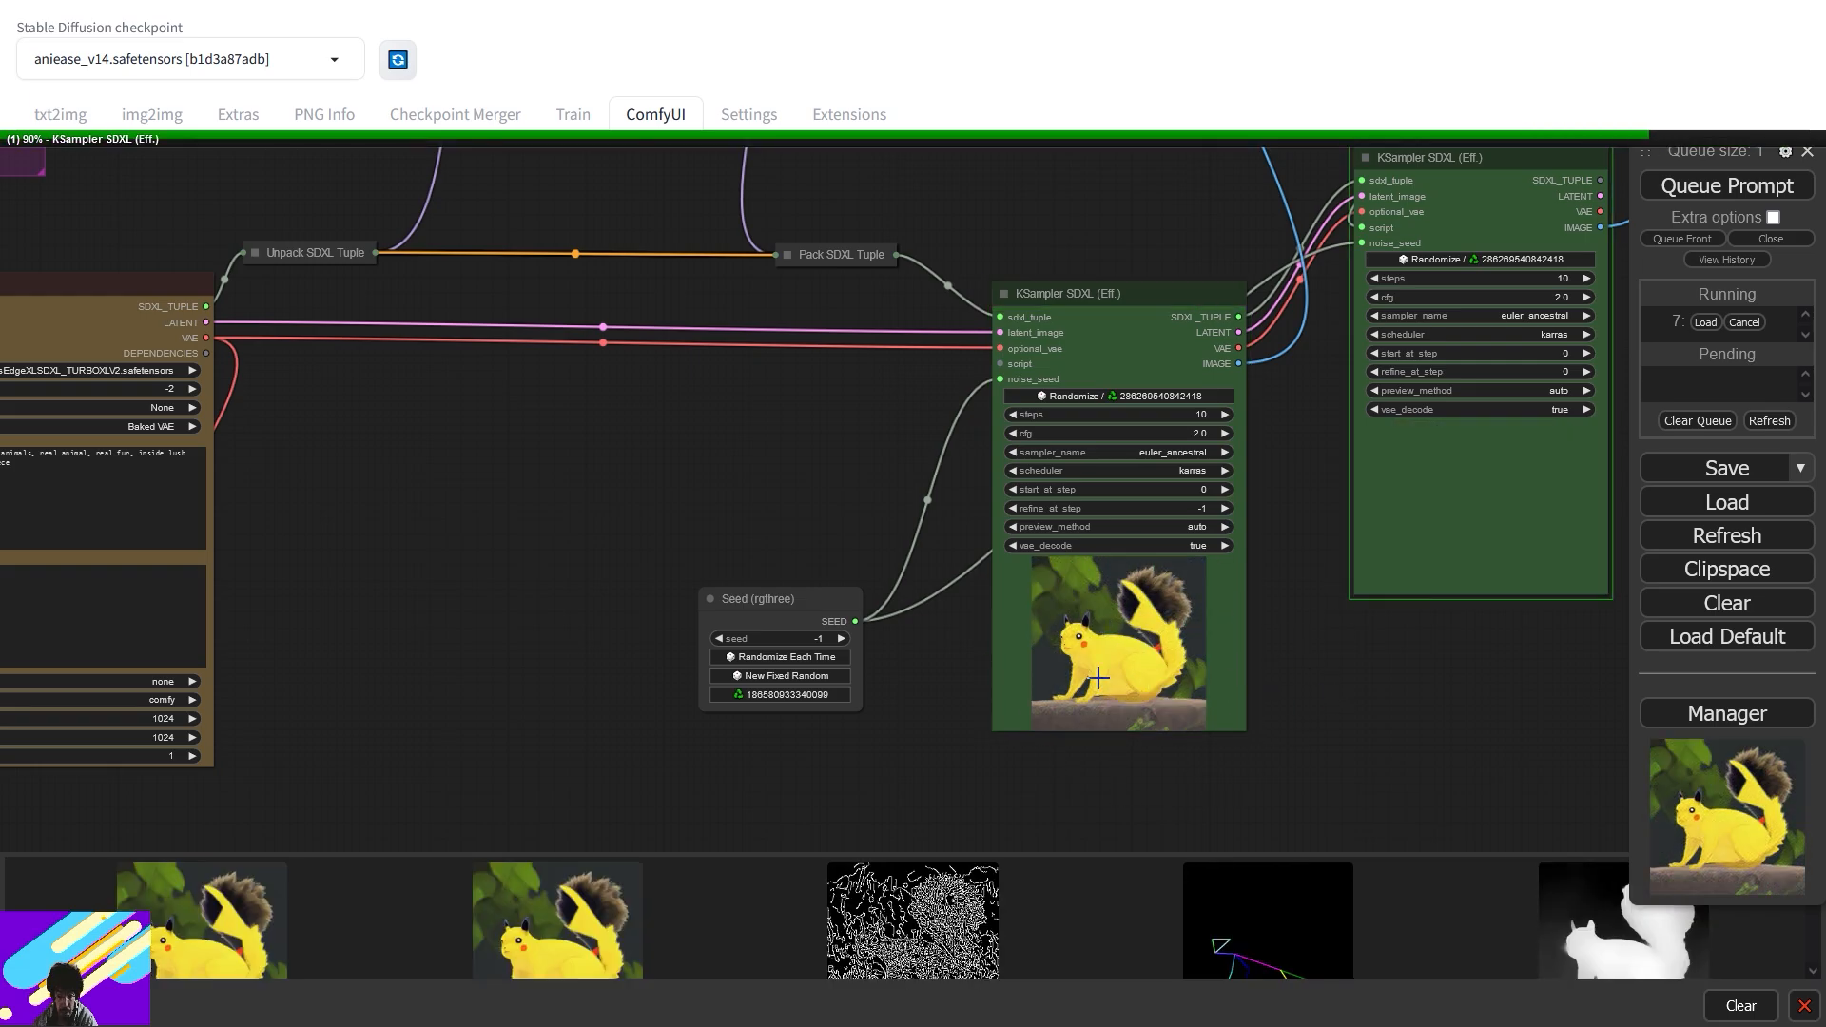
- Move the Pikachu Load Image node beside the squirrel and yellow result previews, enlarged
scroll(1094, 647, "up", 4)
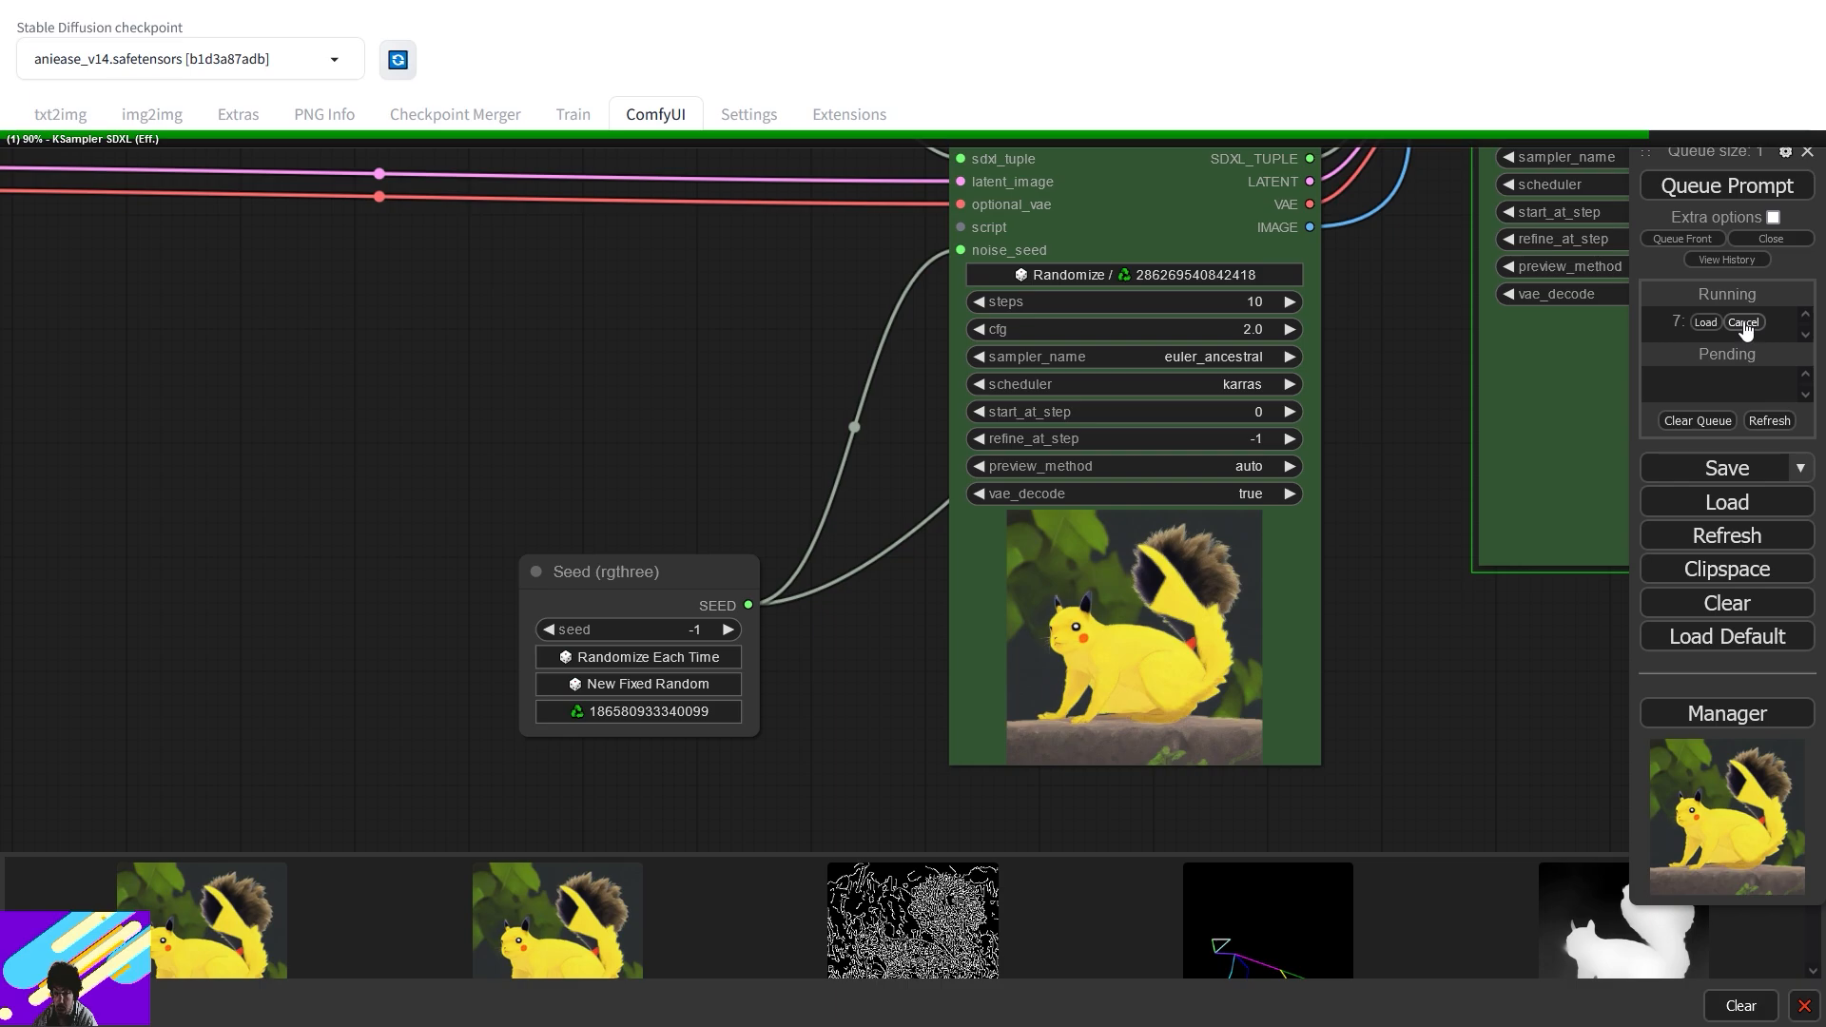
left_click_drag(898, 190, 965, 818)
left_click_drag(1046, 175, 1134, 810)
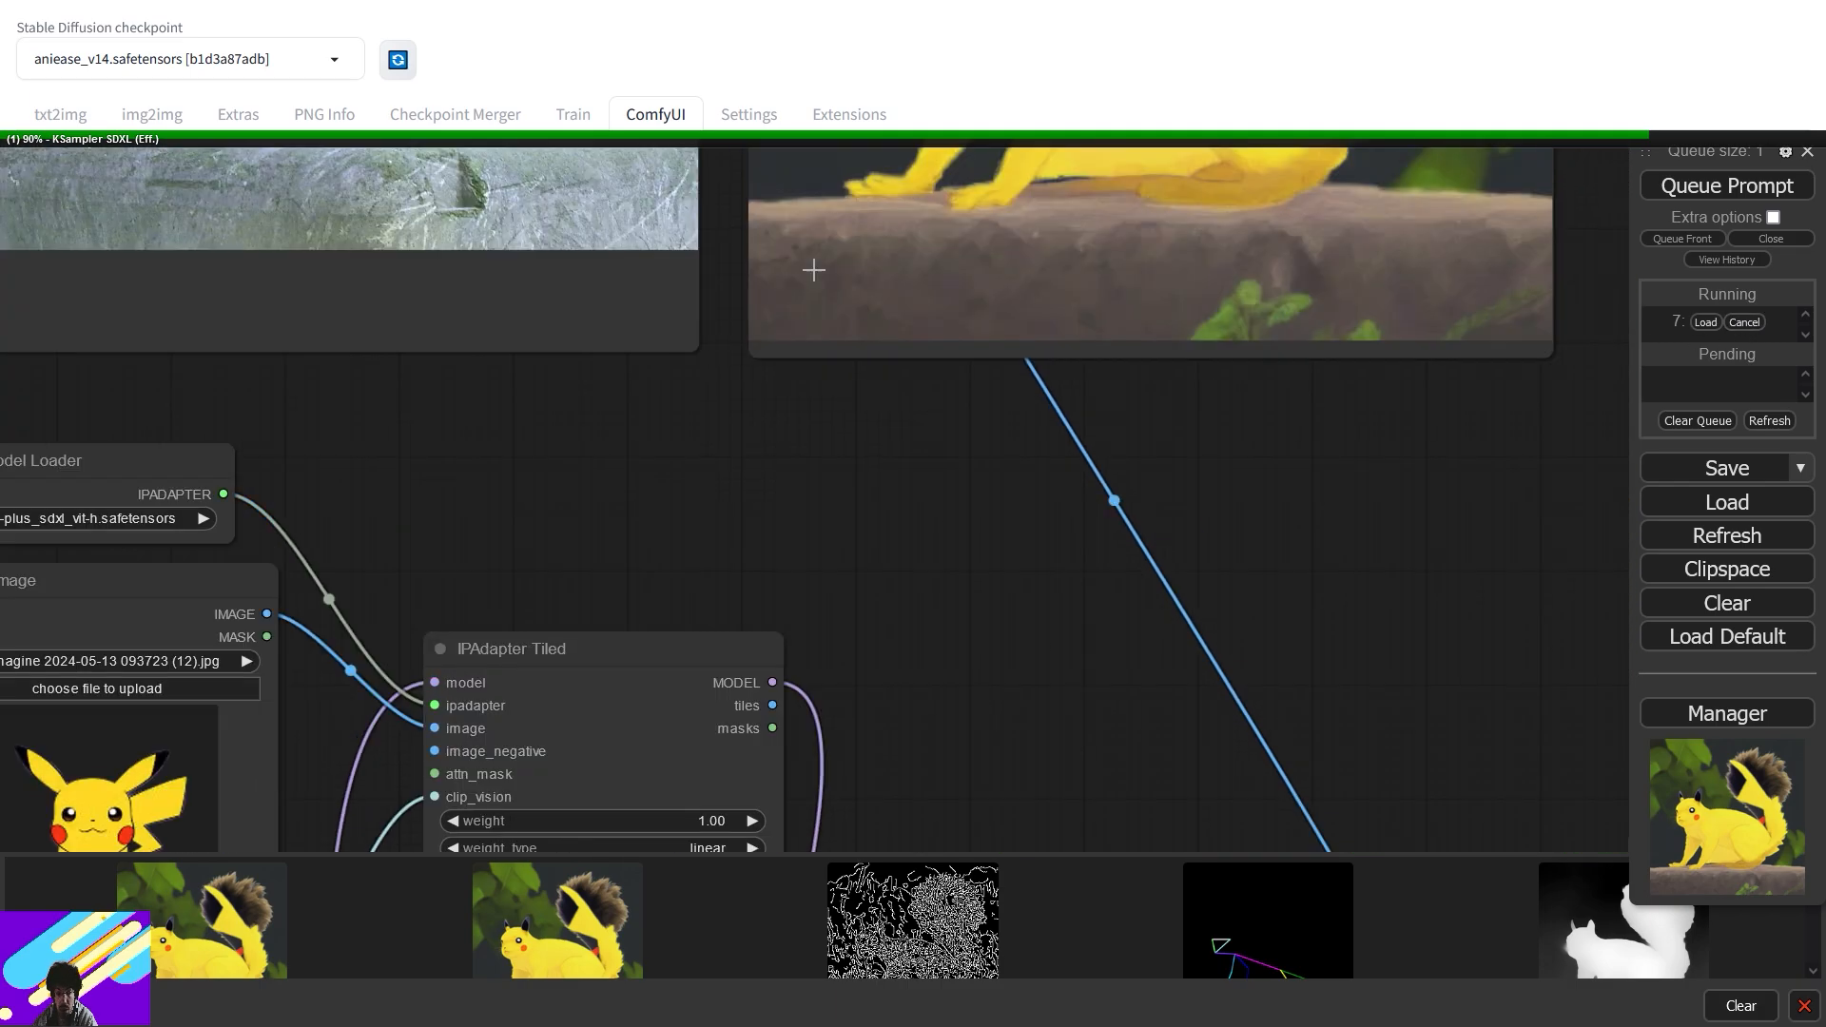
left_click_drag(742, 283, 776, 685)
scroll(728, 453, "down", 3)
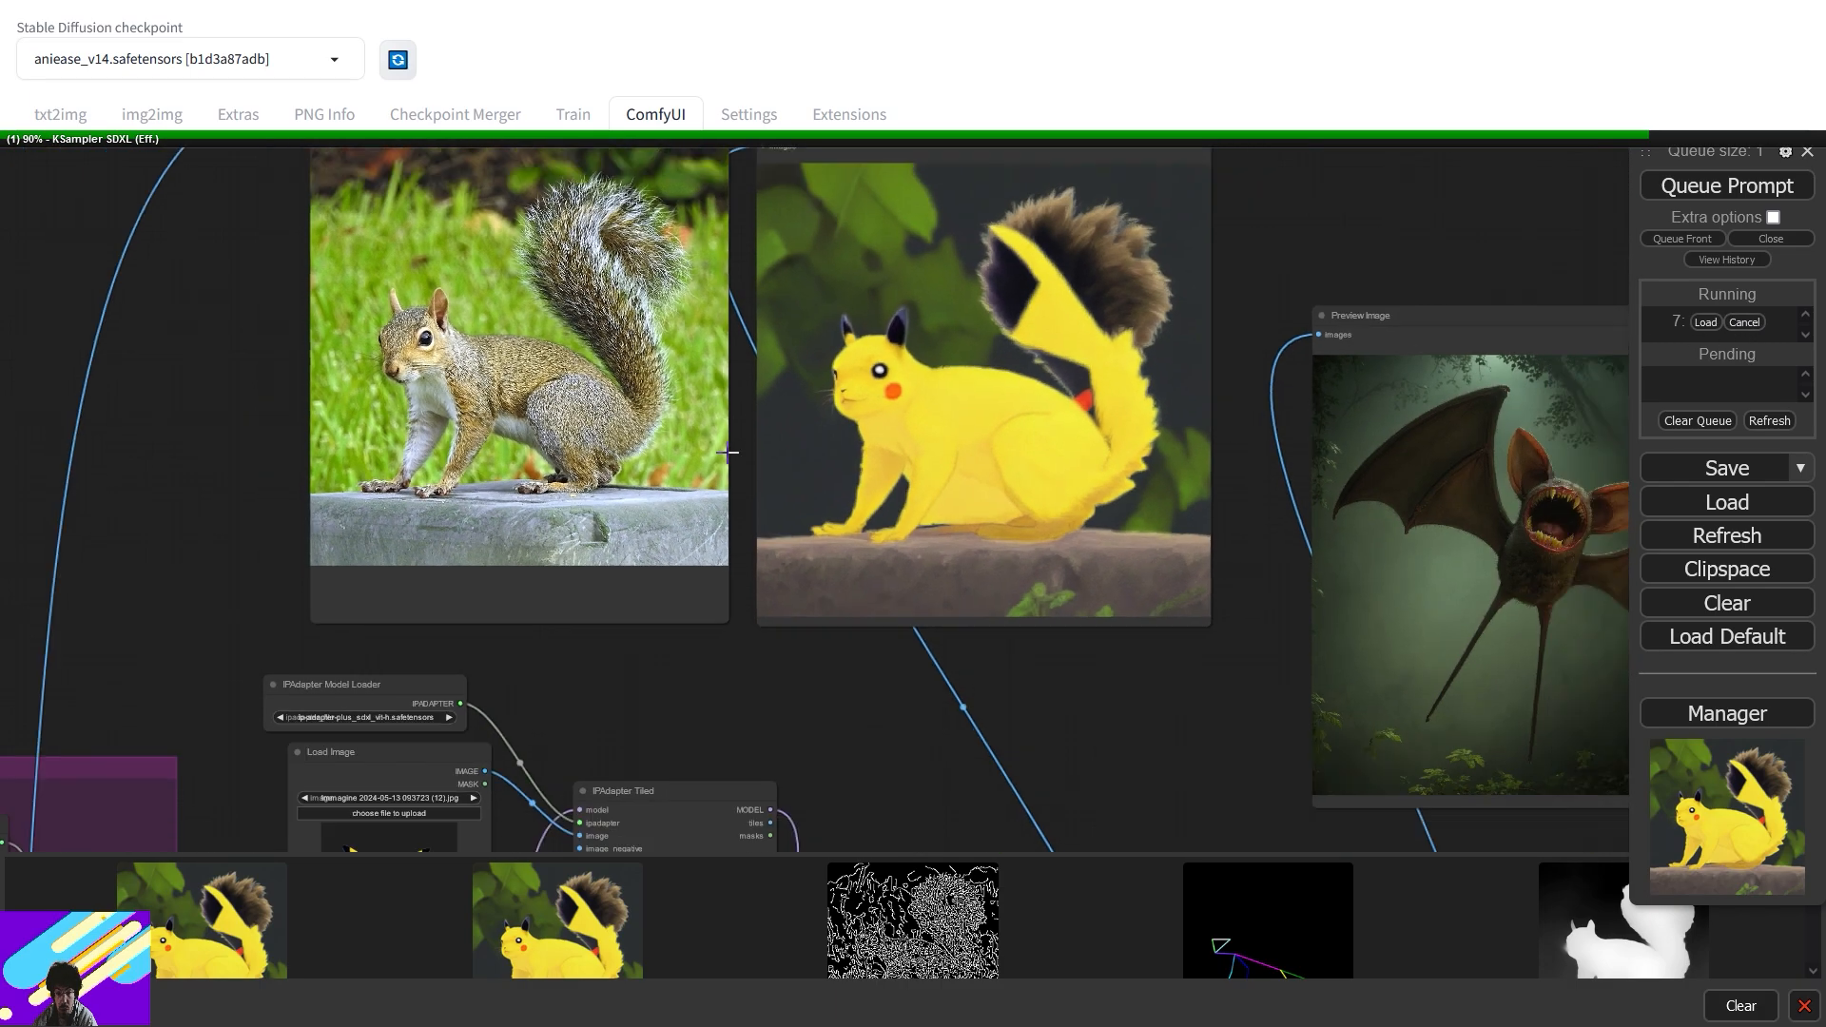
left_click_drag(668, 619, 1200, 501)
left_click_drag(899, 640, 665, 195)
left_click_drag(907, 257, 822, 526)
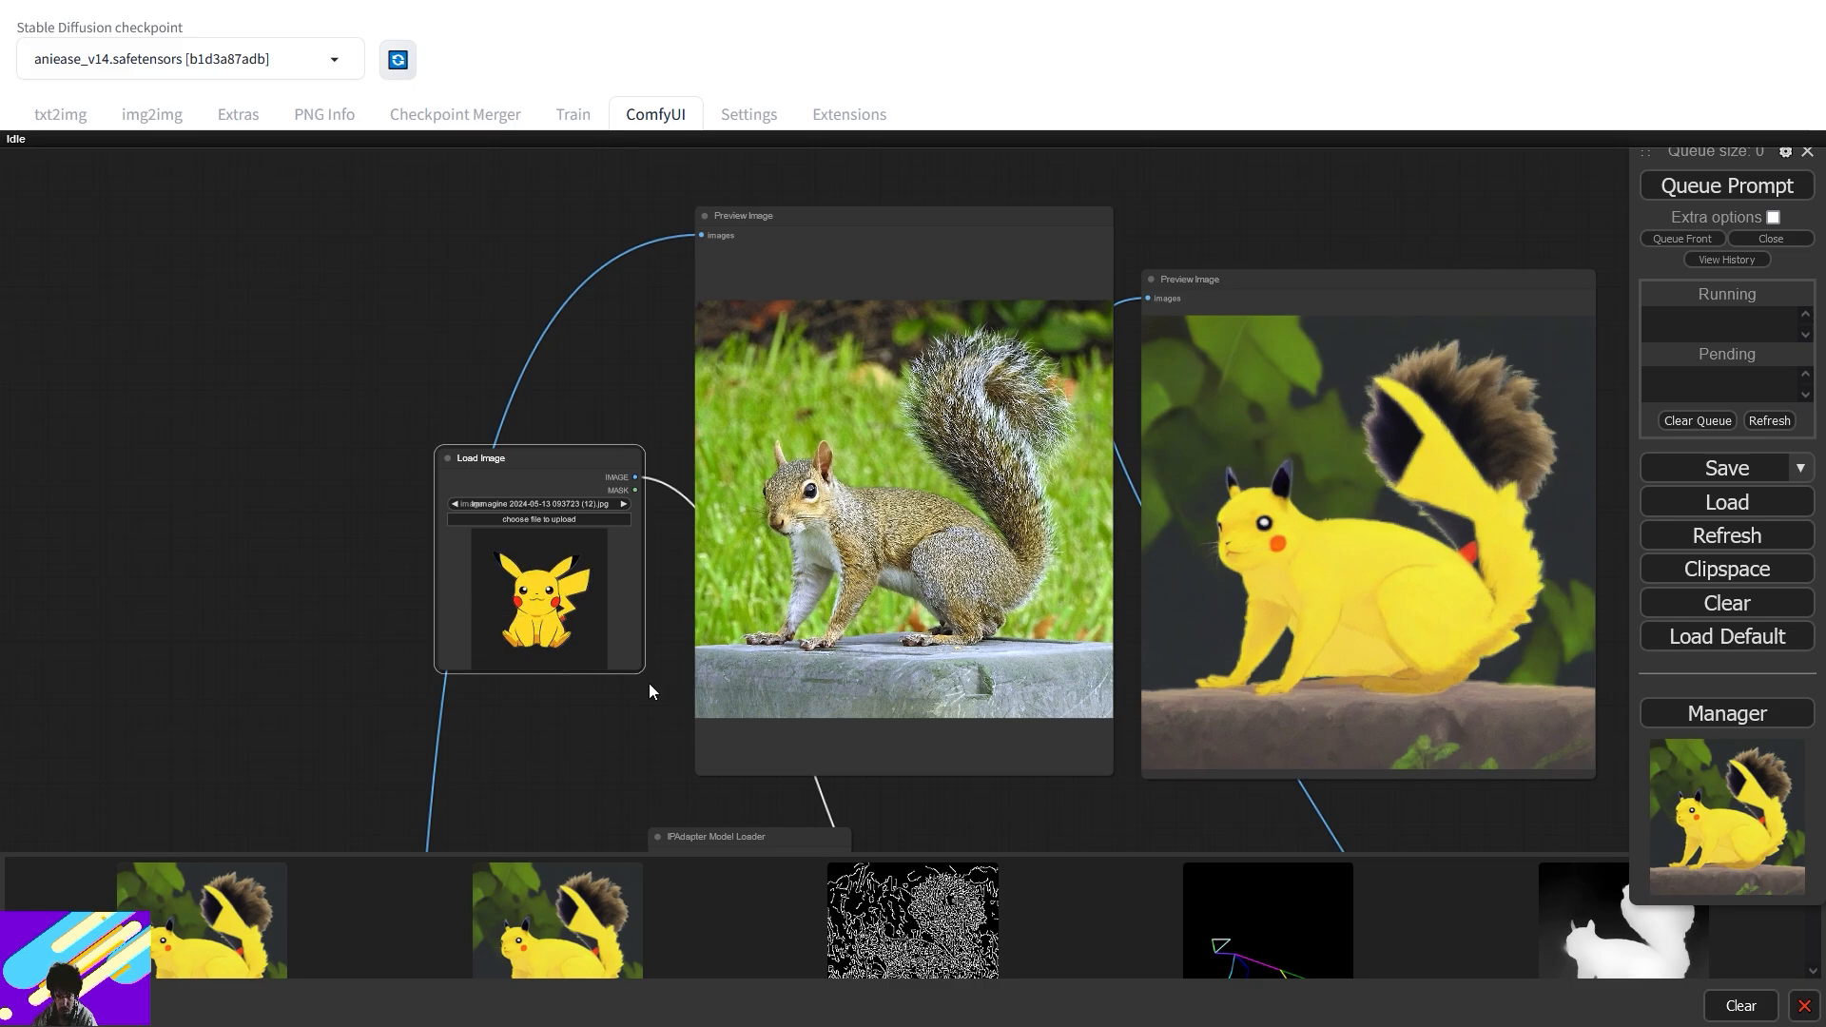
left_click_drag(637, 669, 685, 756)
left_click_drag(593, 452, 523, 397)
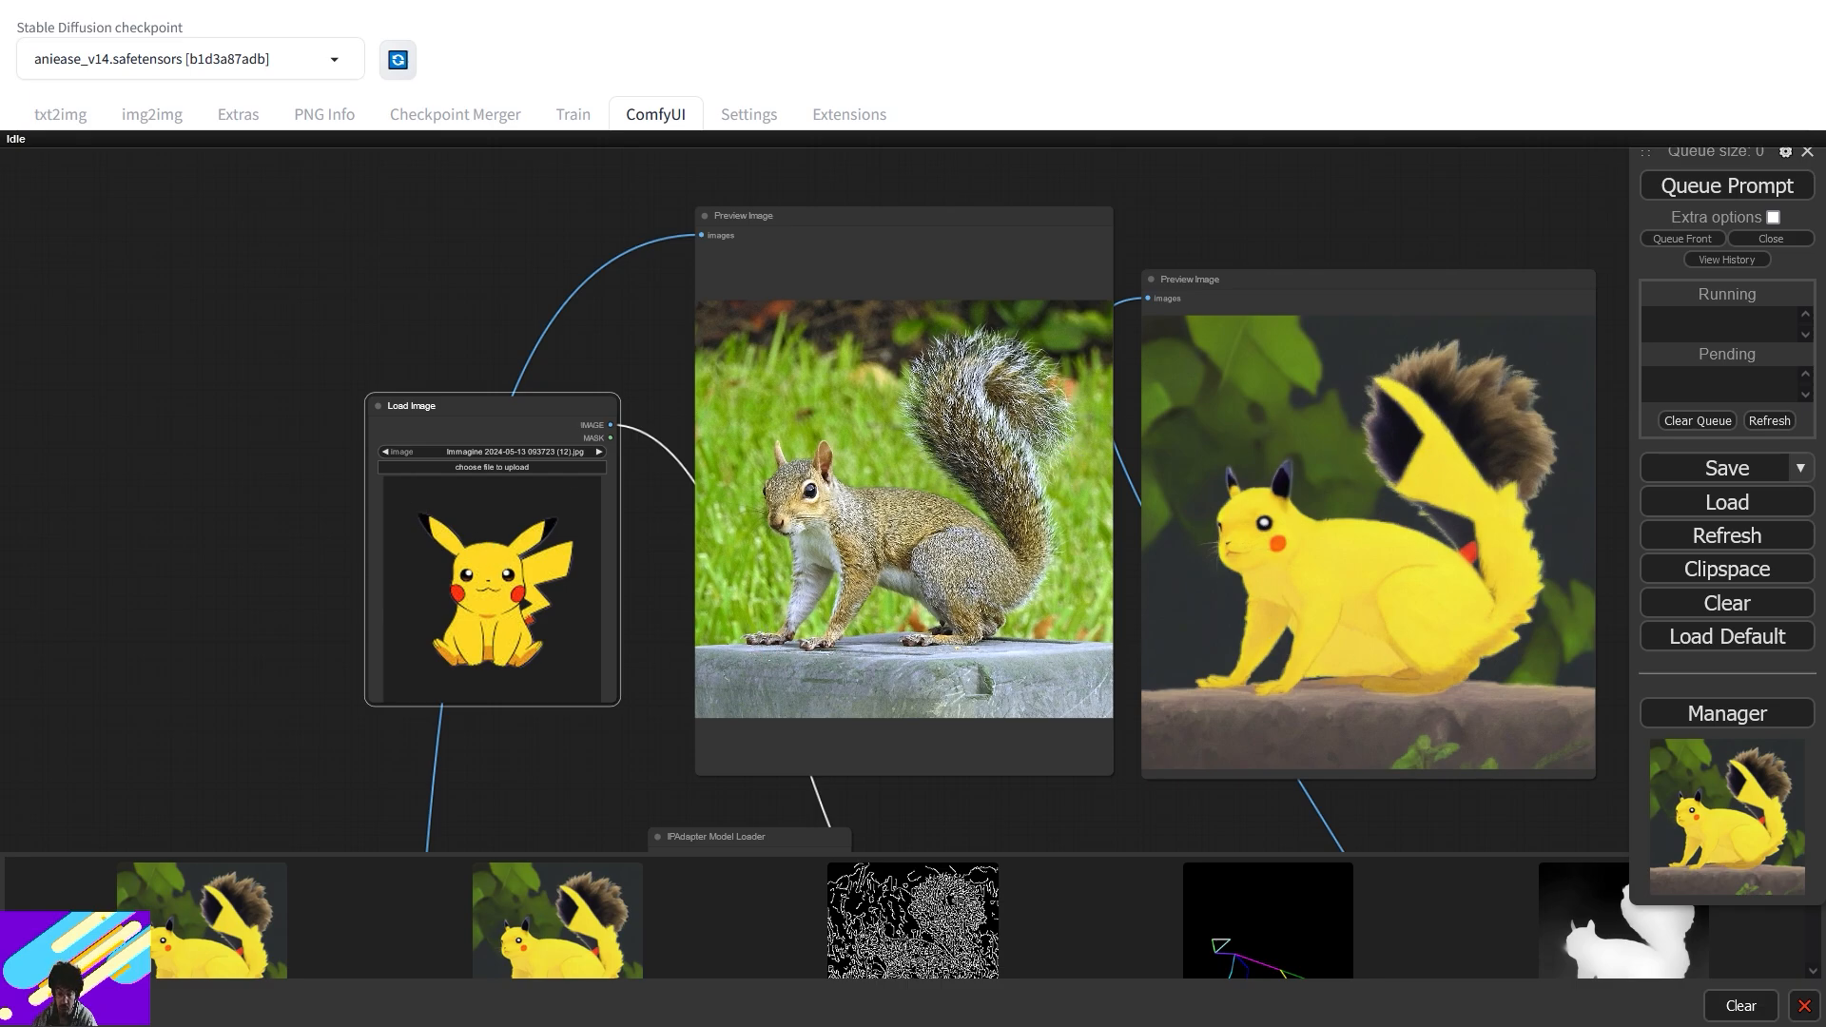
left_click(473, 468)
double_click(1017, 396)
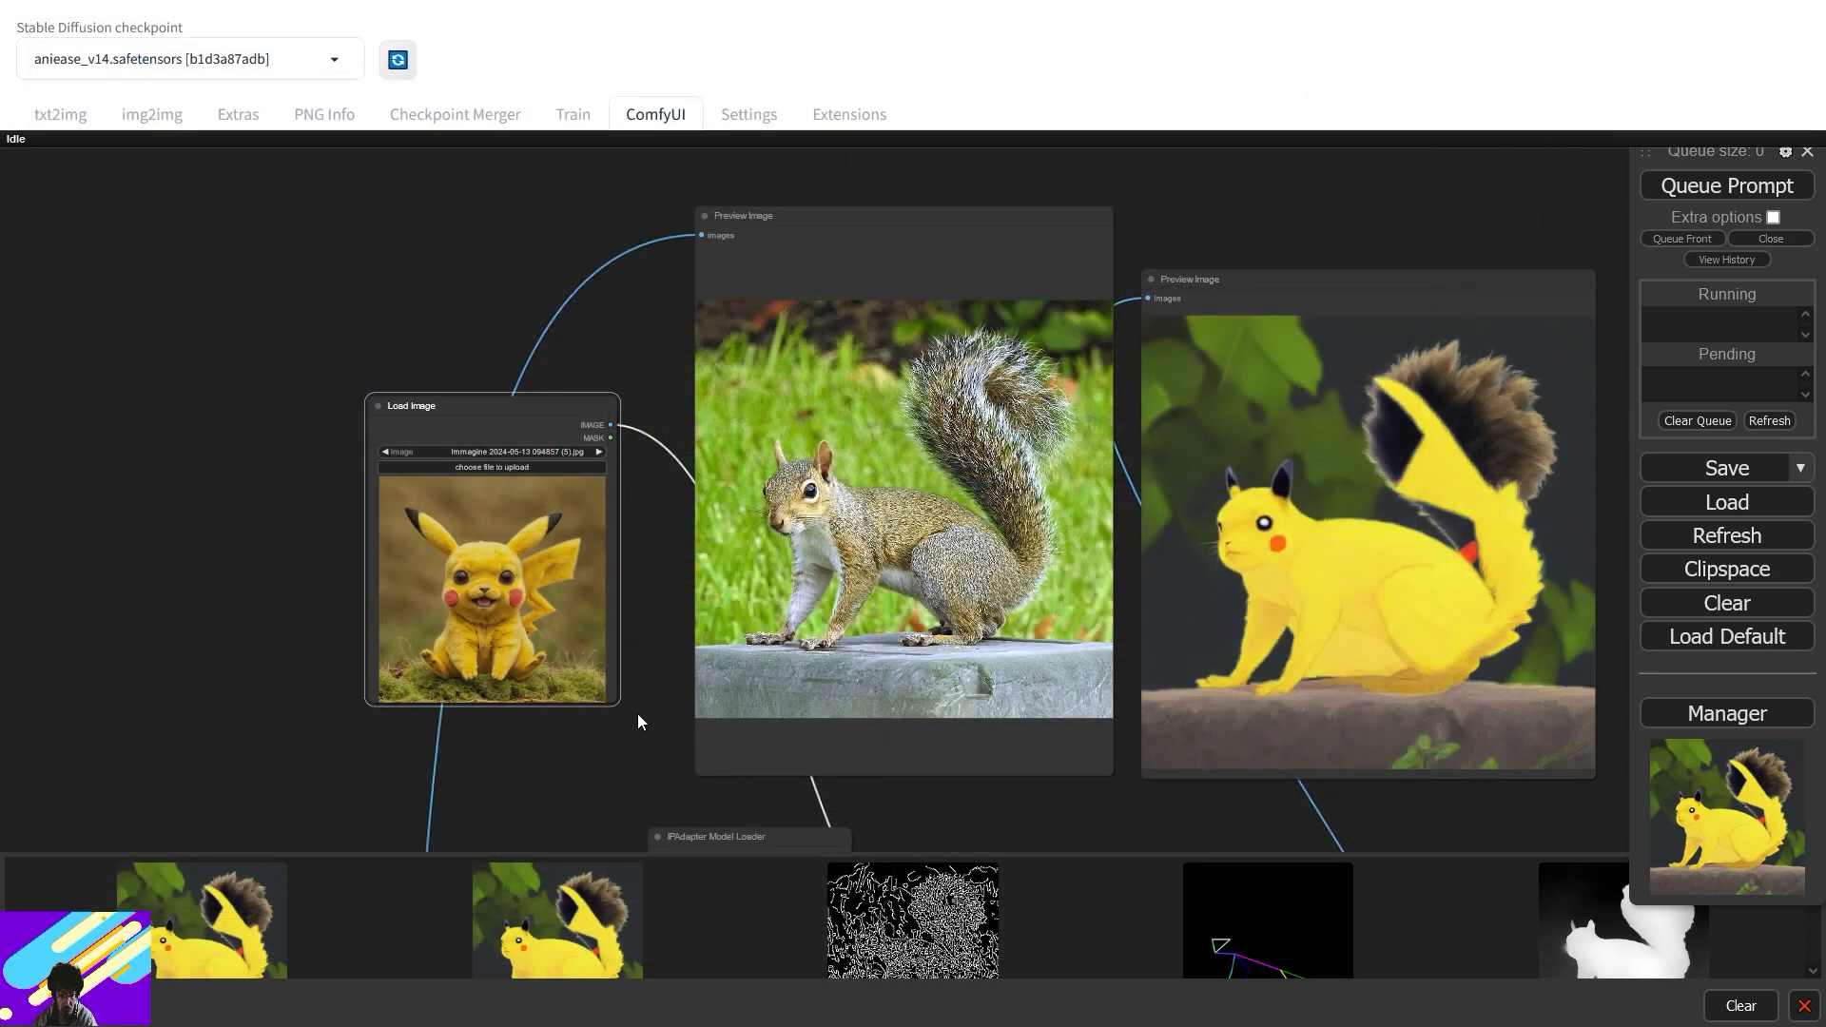
left_click_drag(616, 703, 752, 830)
left_click_drag(605, 438, 461, 351)
scroll(691, 632, "down", 2)
scroll(691, 632, "down", 2)
left_click_drag(827, 746, 859, 451)
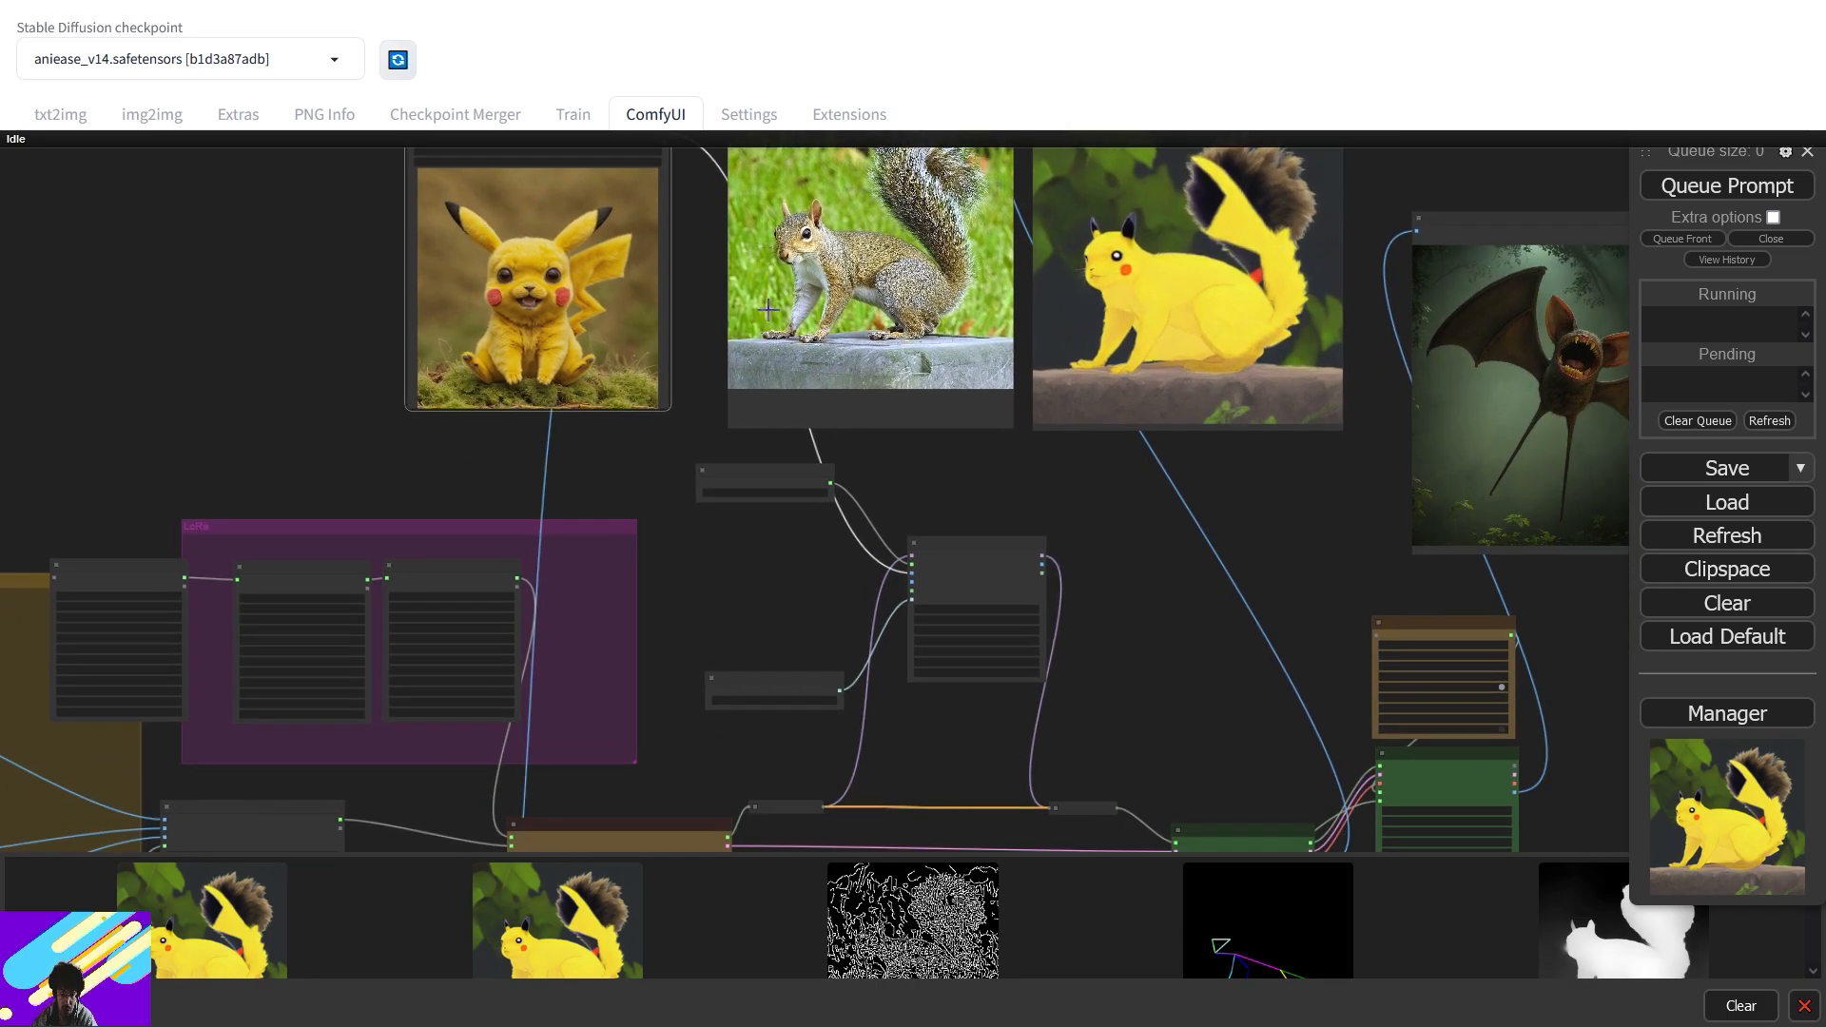
left_click(1724, 186)
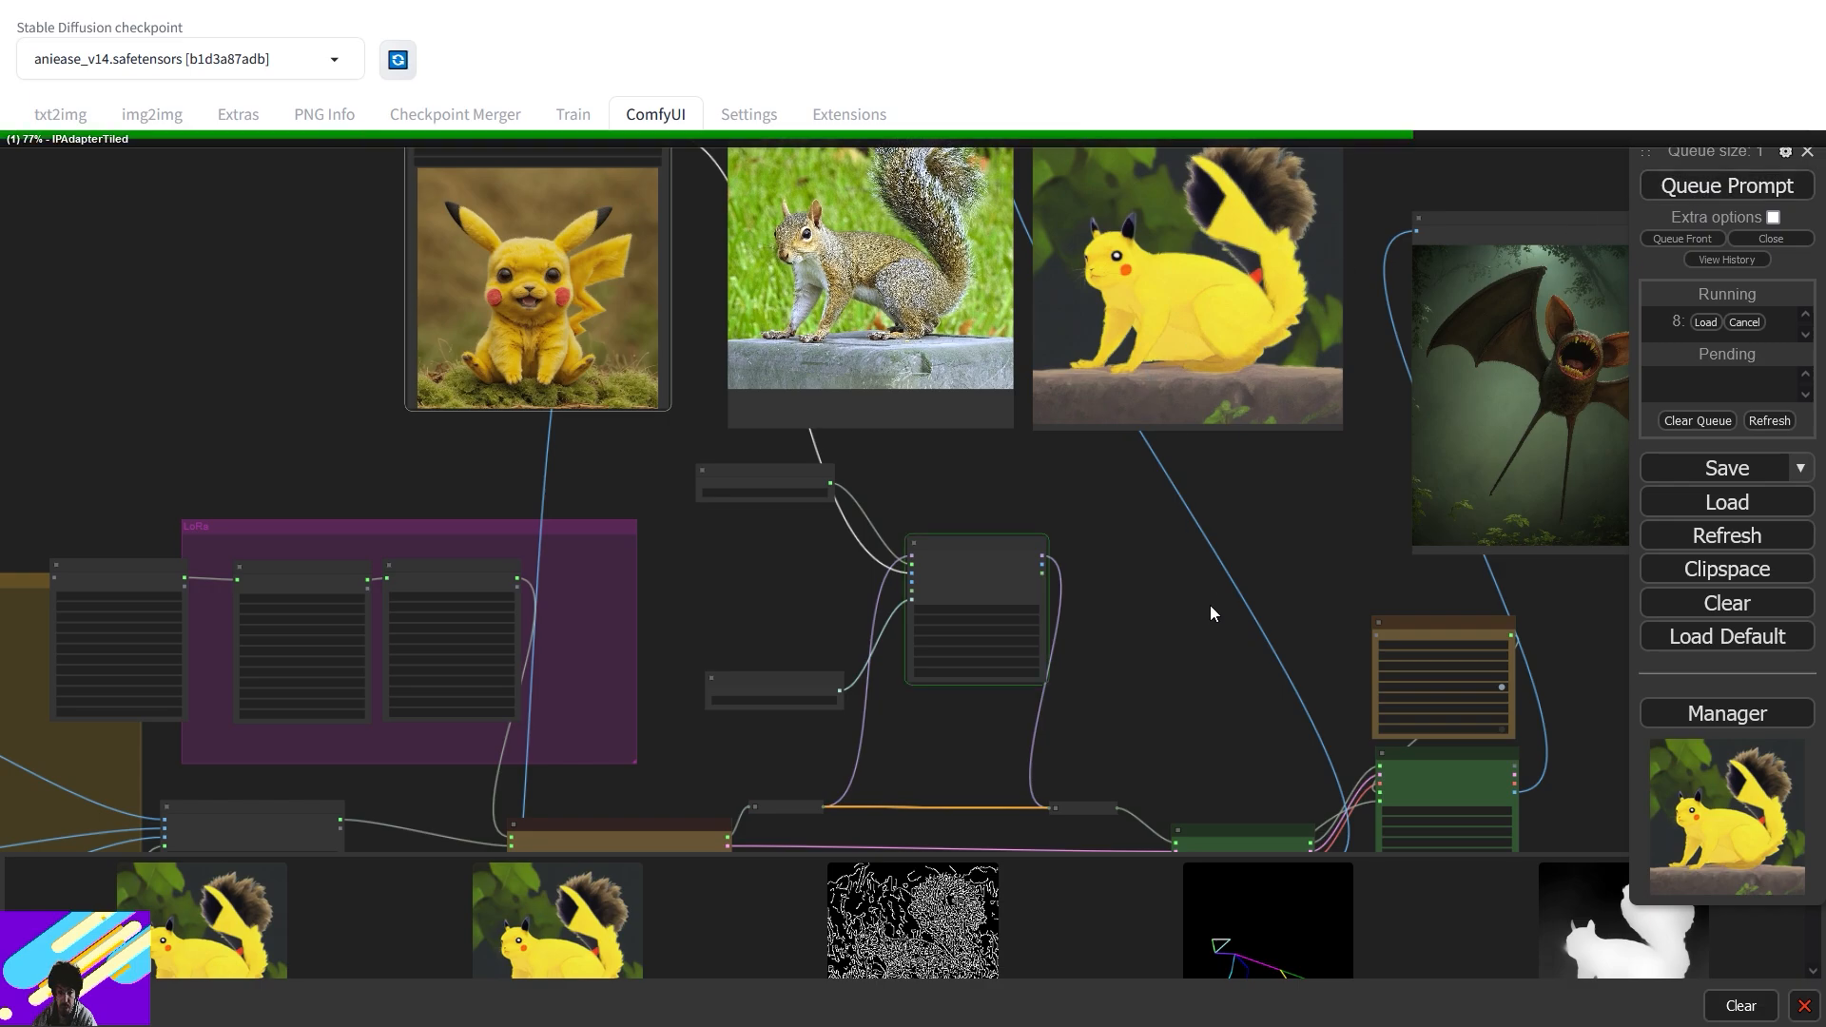
left_click_drag(1224, 695, 1047, 456)
scroll(1050, 492, "up", 1)
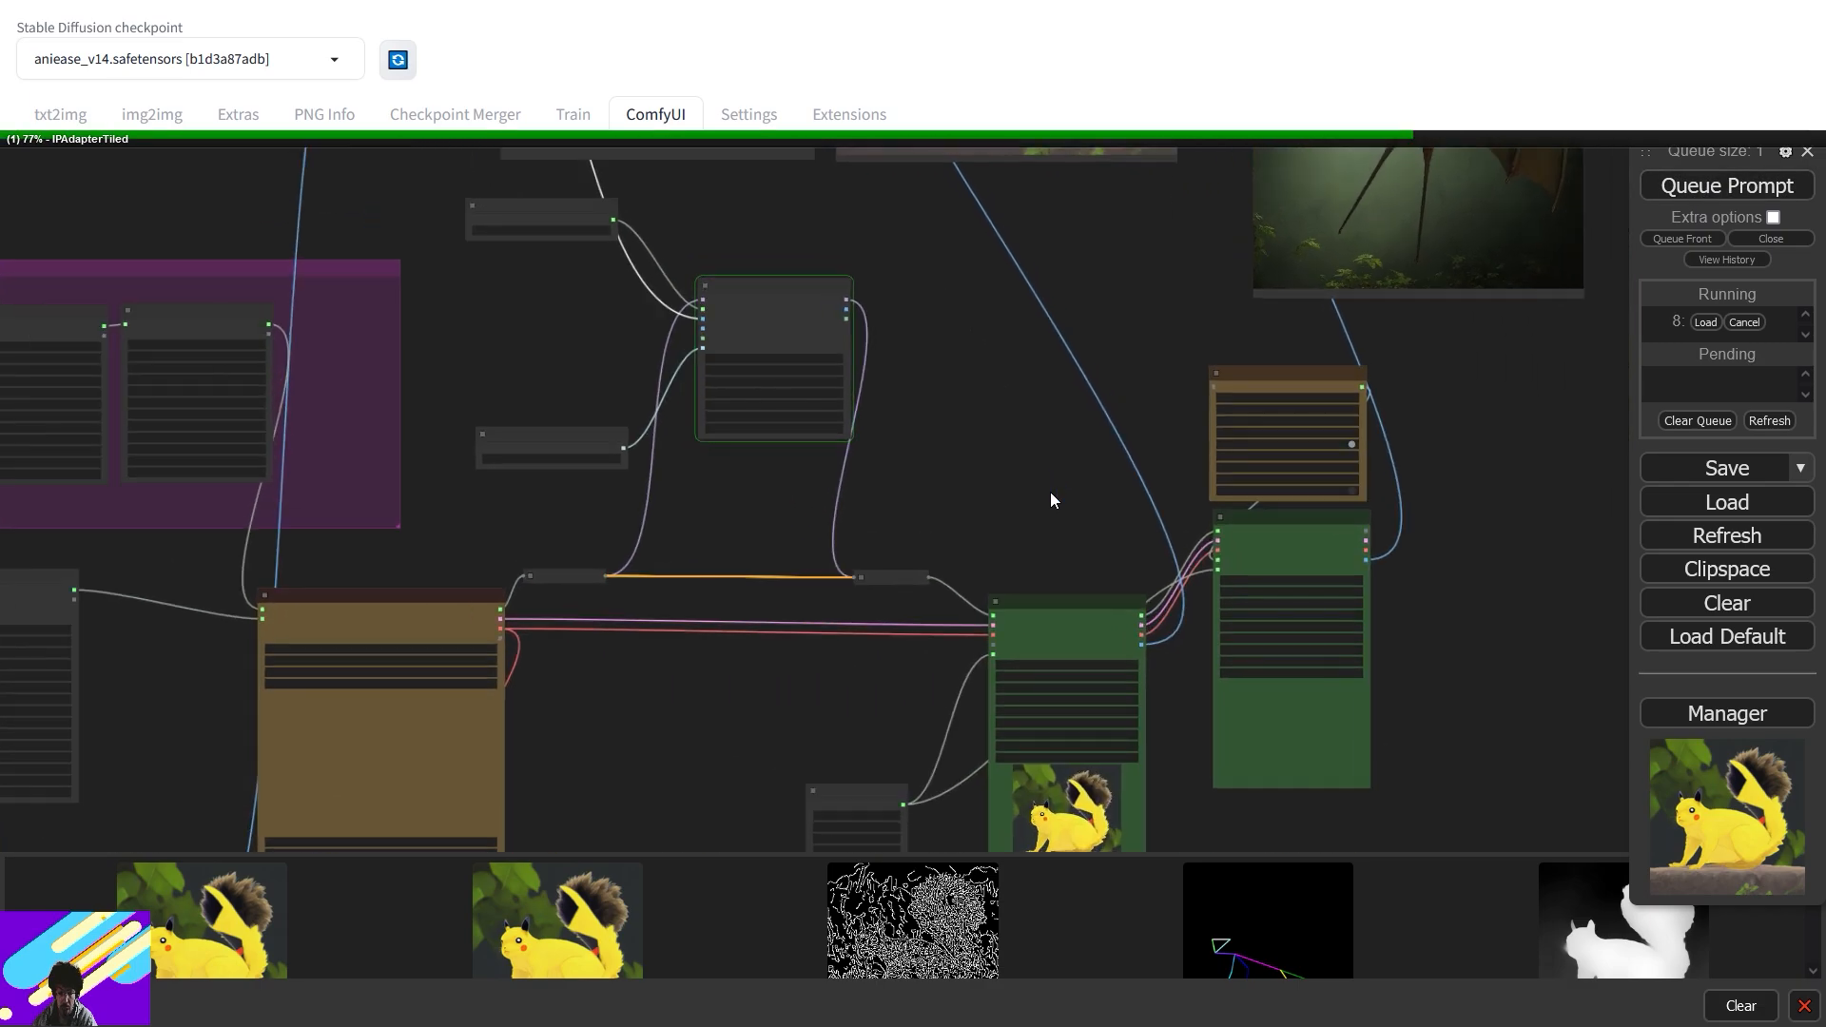
left_click_drag(1081, 586, 1105, 335)
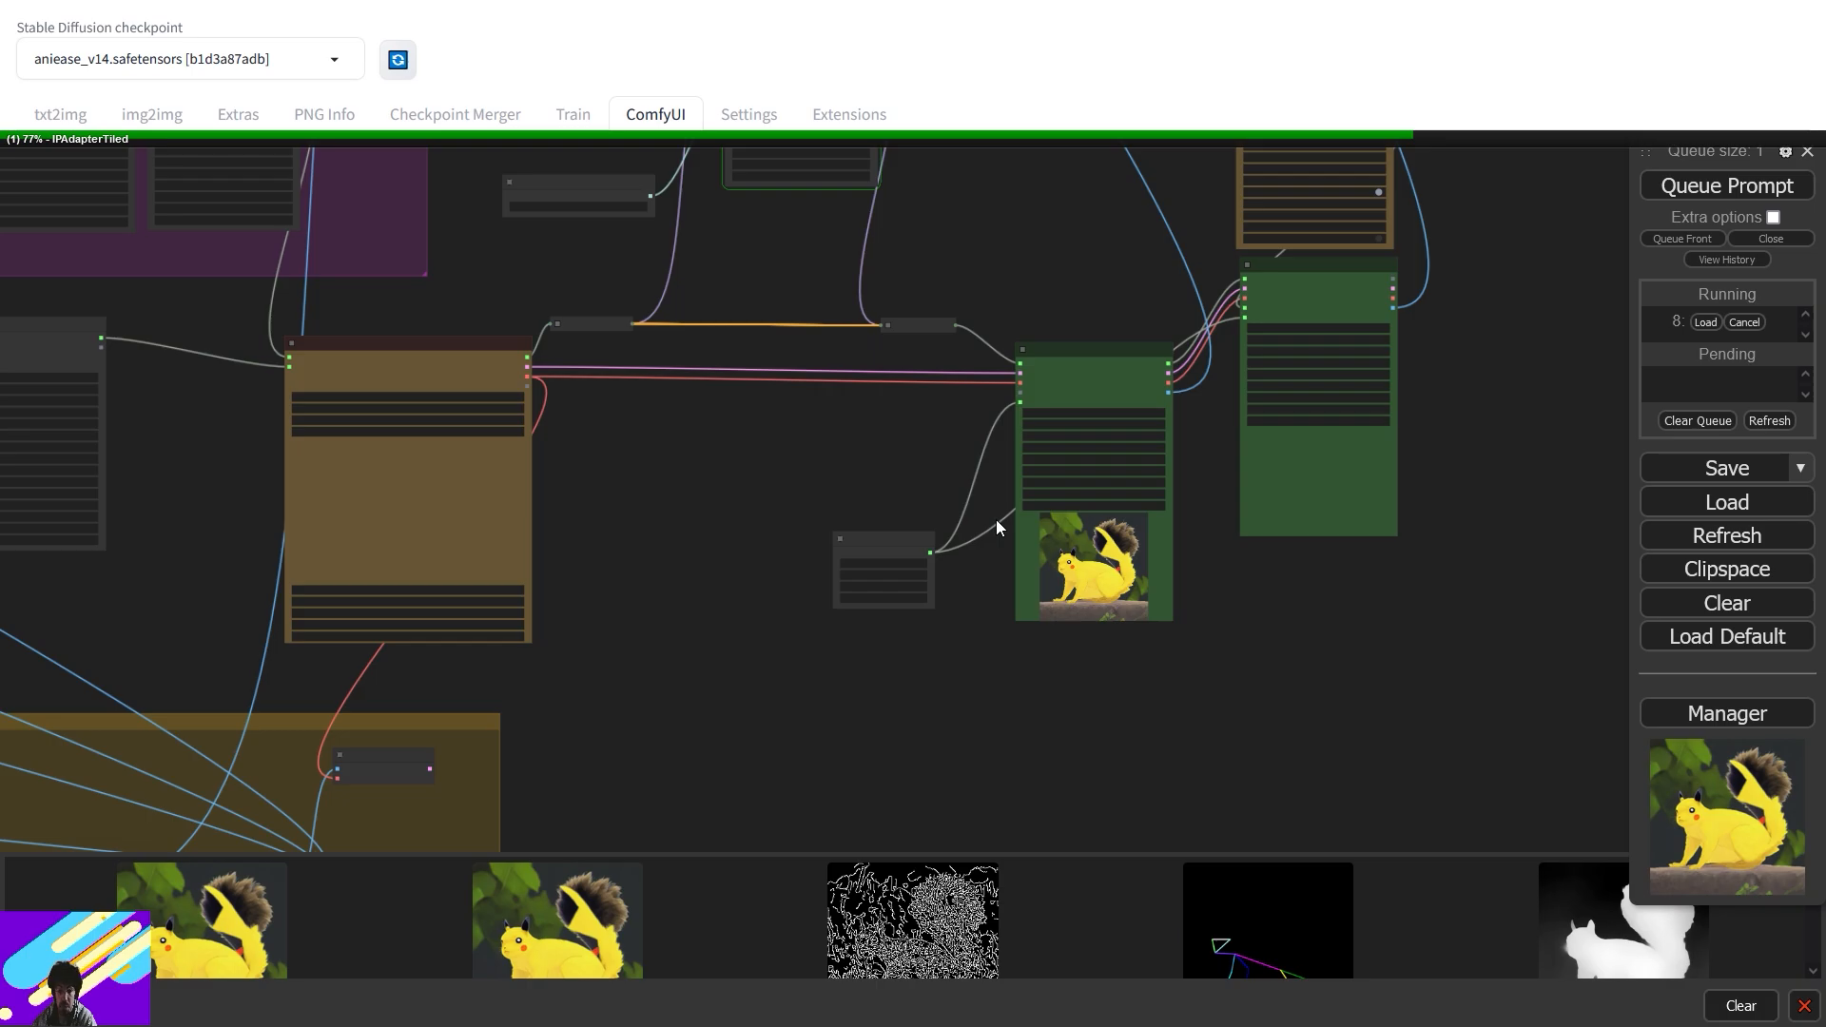
scroll(1069, 283, "up", 1)
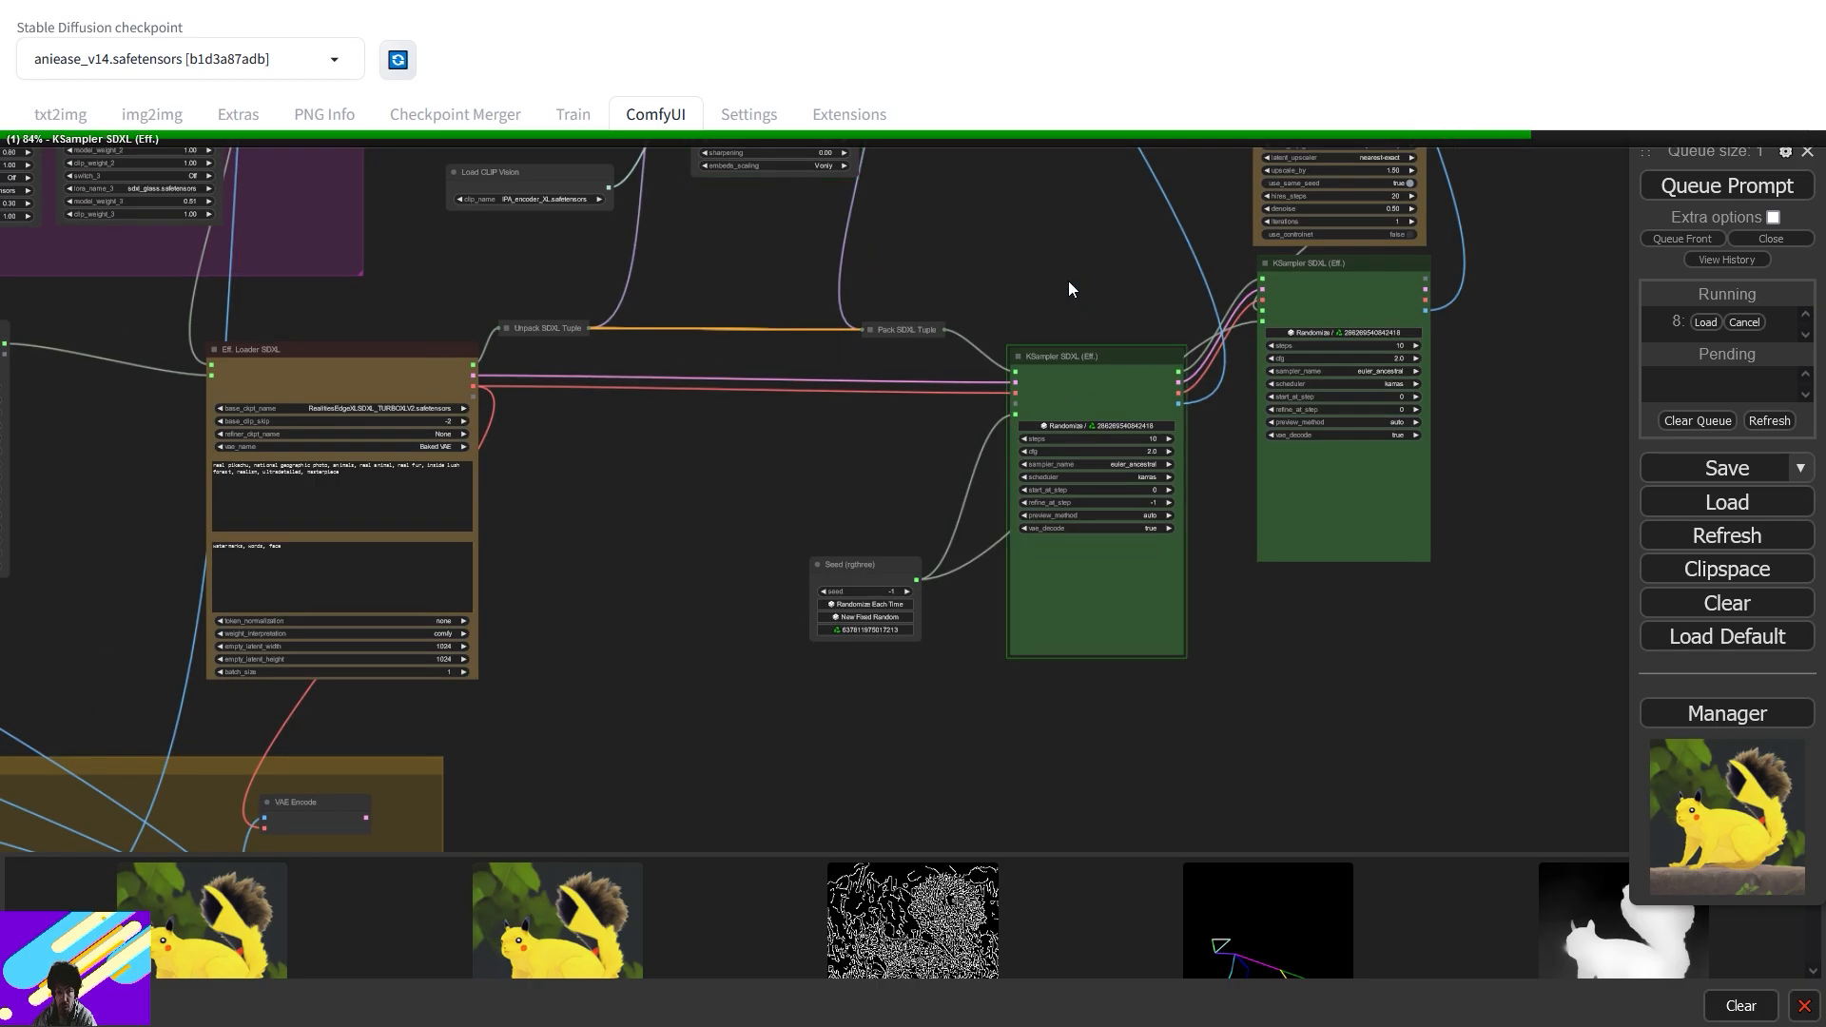
left_click_drag(1069, 282, 1210, 790)
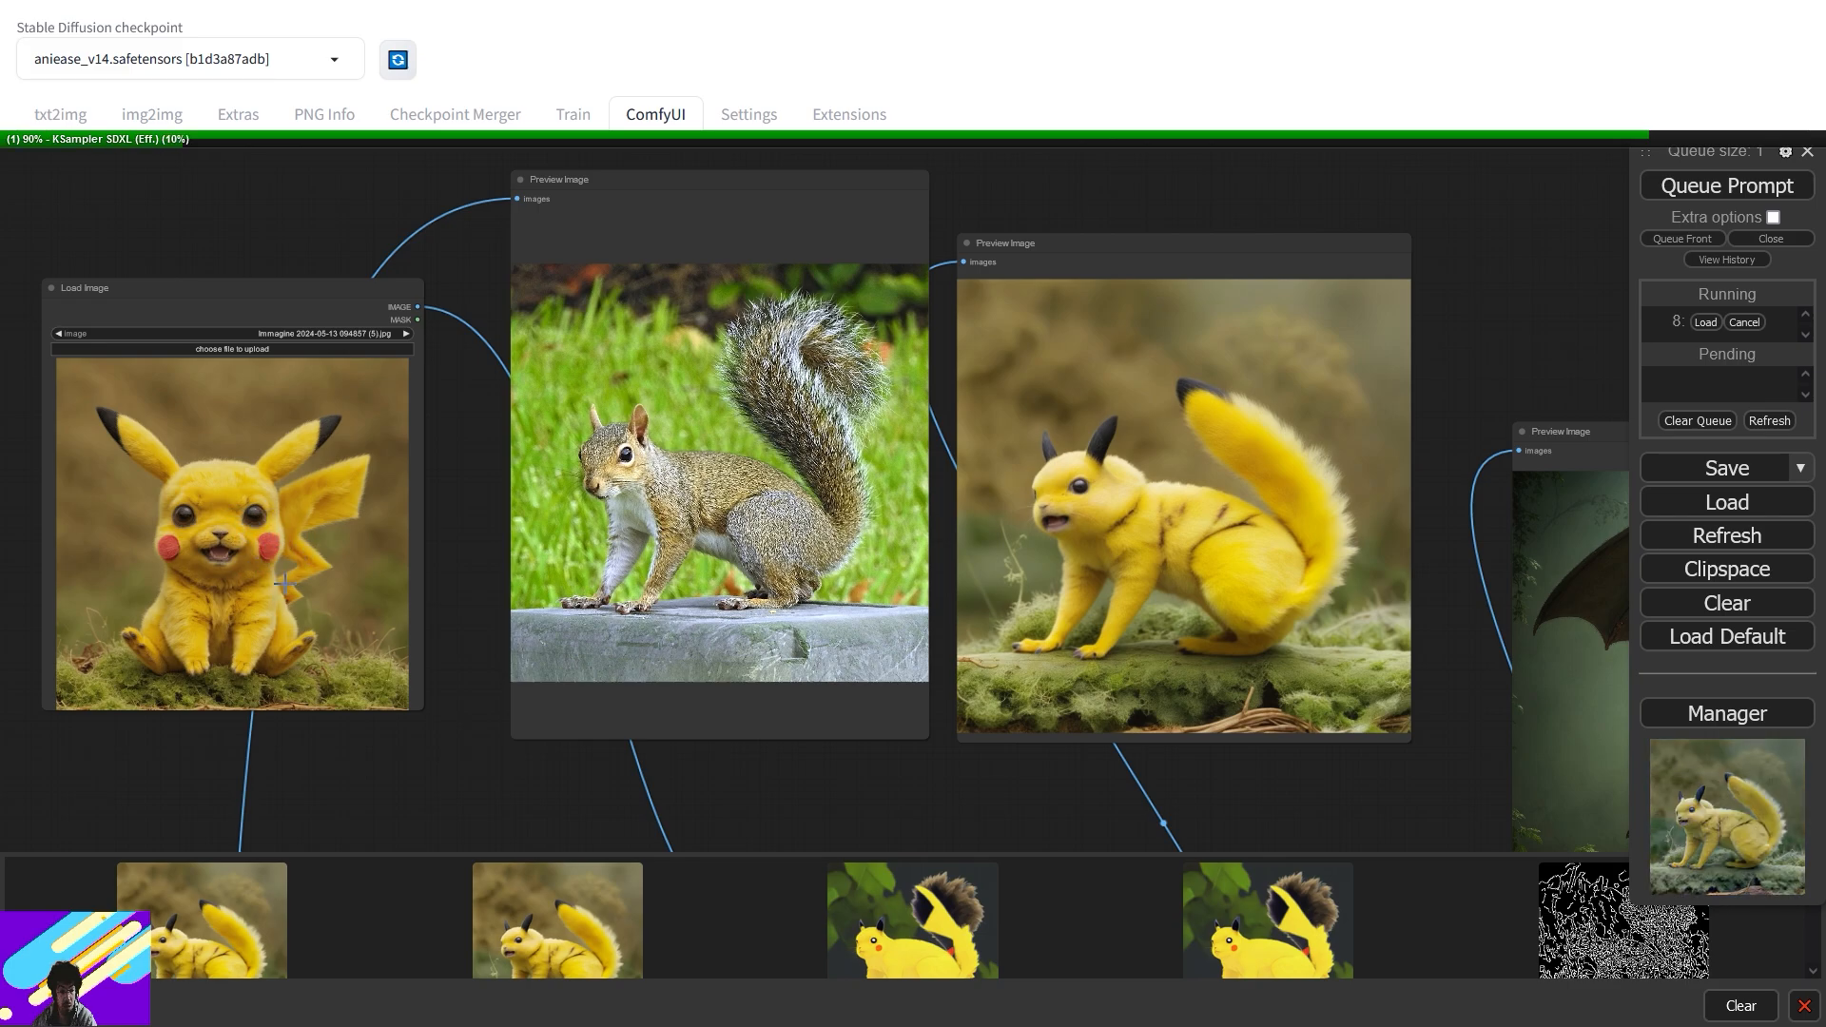
- Set controlnet_strength_2 and controlnet_strength_3 in the CR Multi-ControlNet Stack to 0.1
left_click_drag(461, 776, 1079, 318)
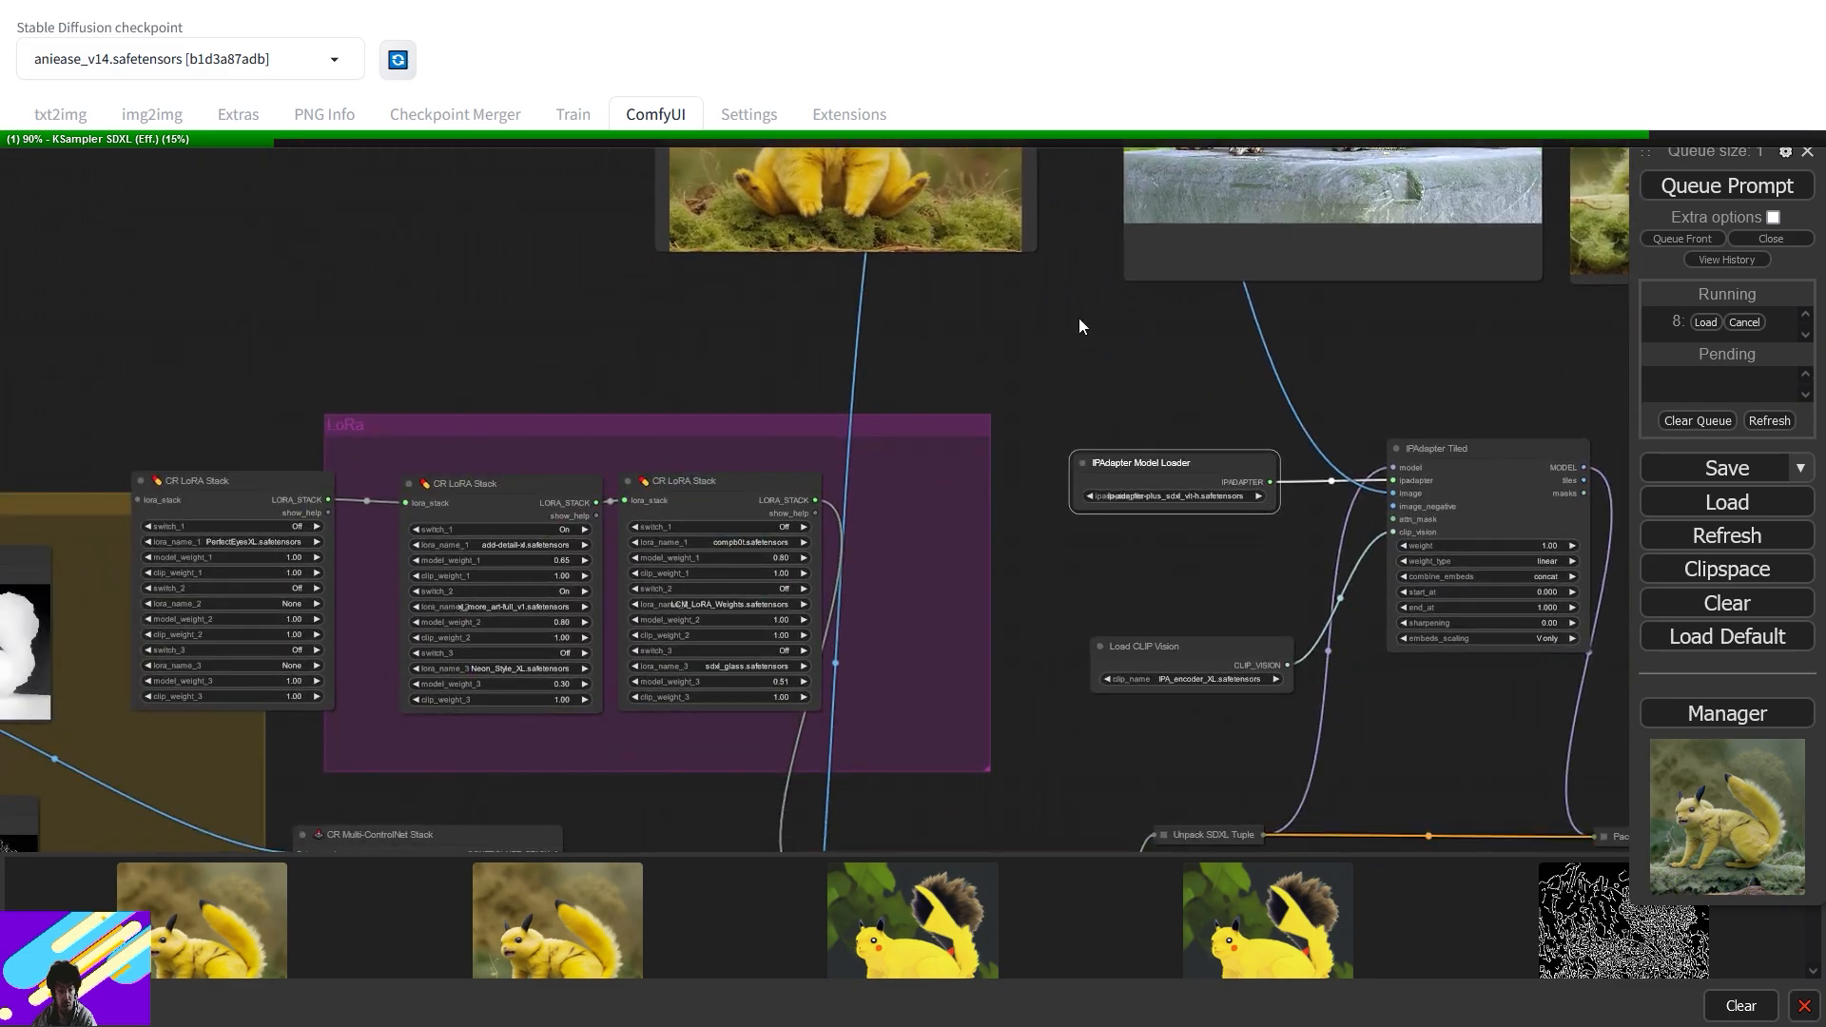
left_click_drag(1119, 553, 1457, 189)
scroll(923, 532, "up", 6)
scroll(922, 582, "down", 1)
left_click_drag(922, 582, 1061, 489)
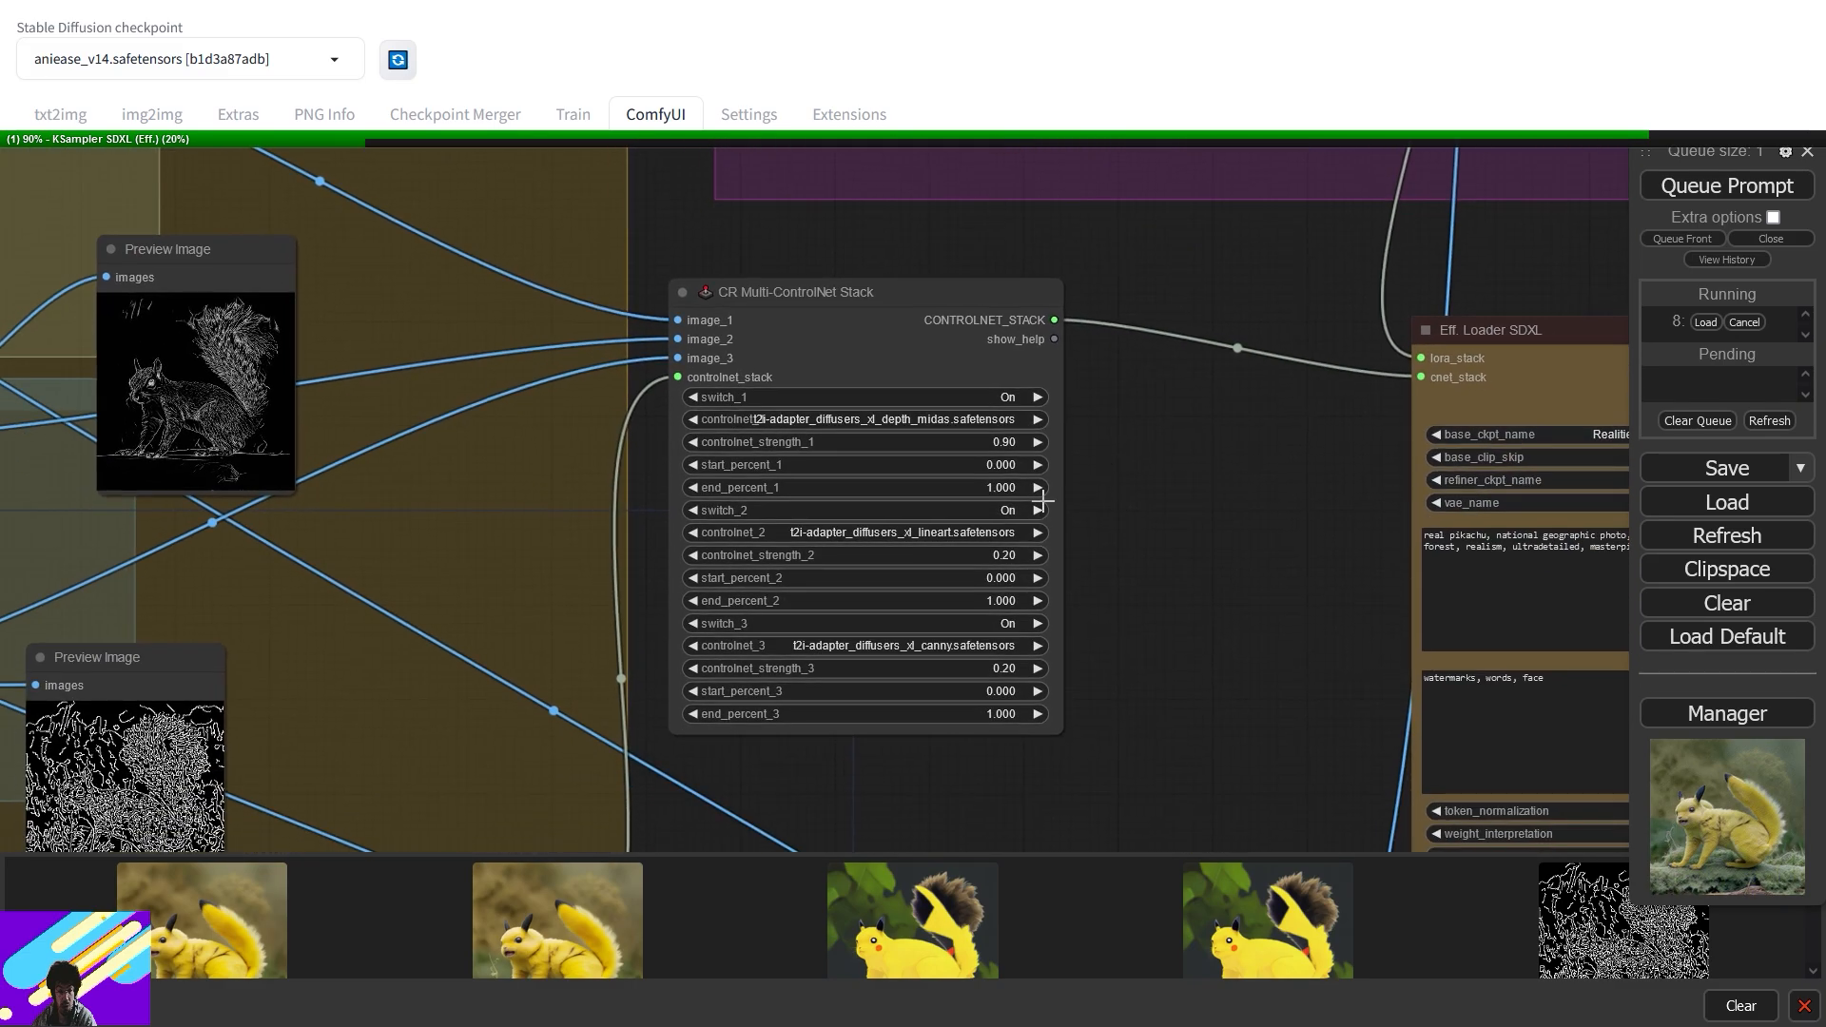
left_click(1000, 556)
type("0.1")
key("Return")
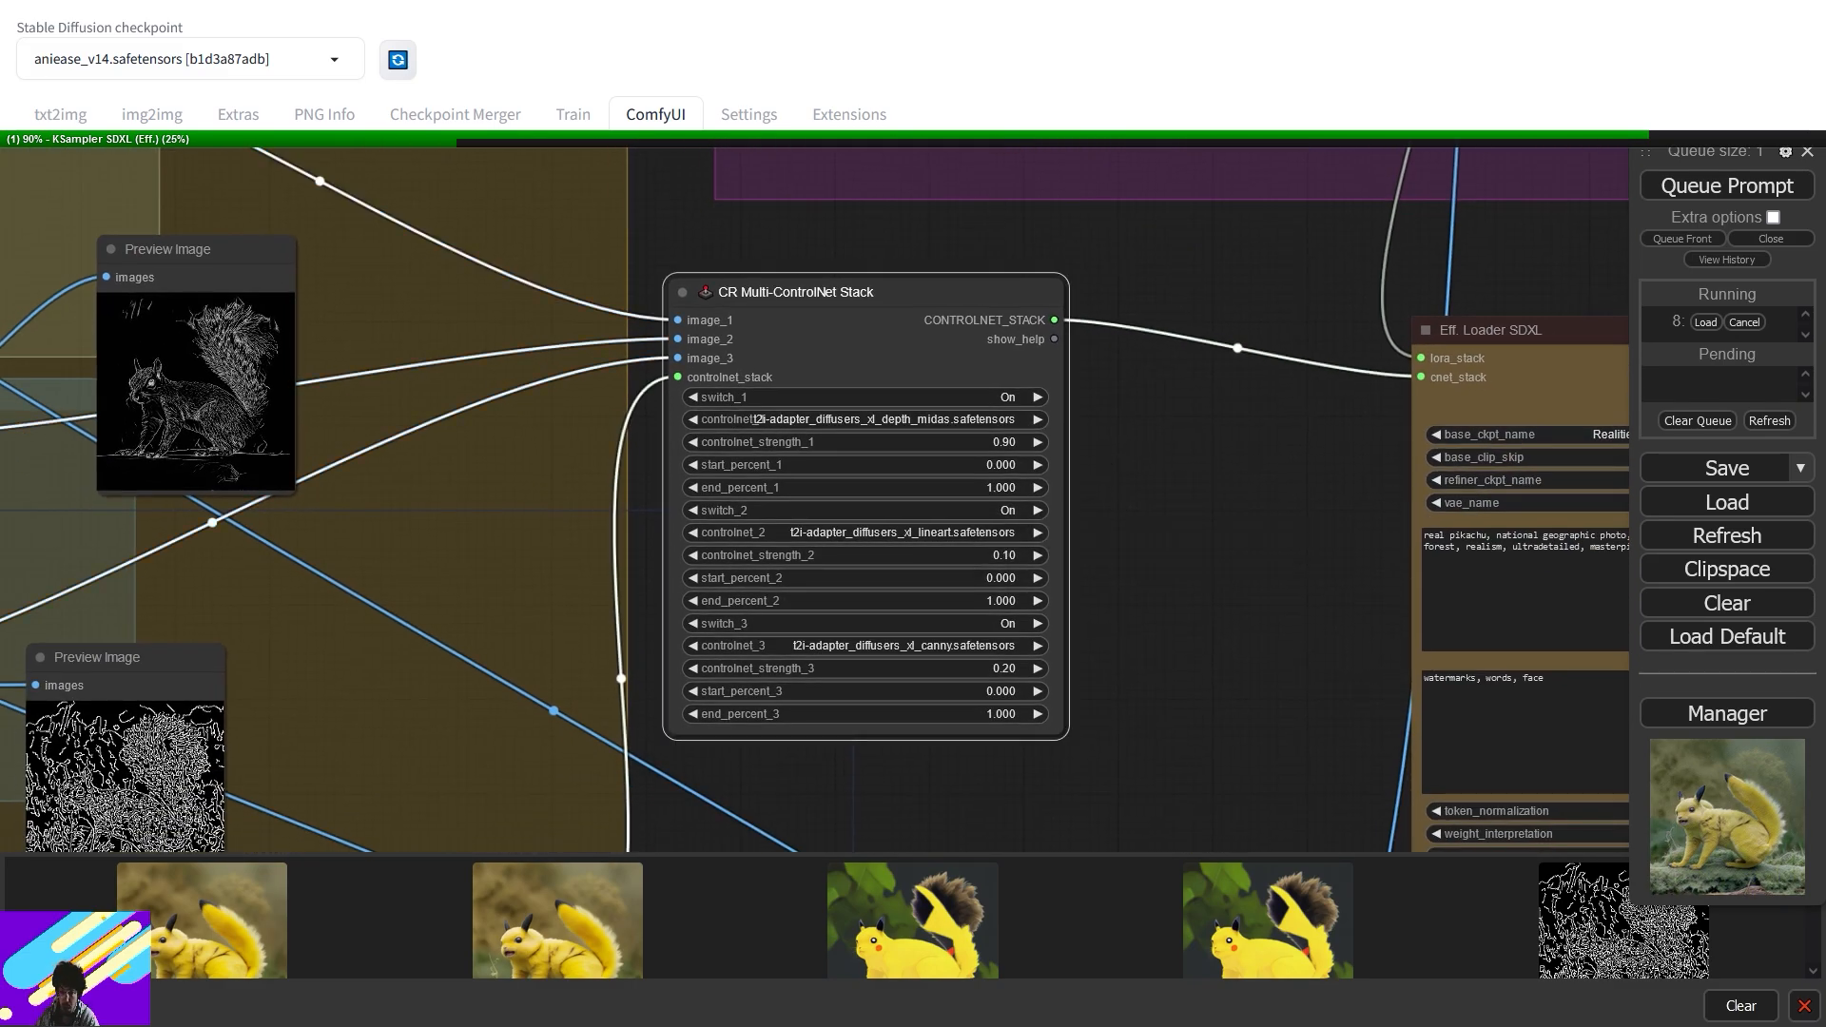
left_click(1004, 669)
type("0.1")
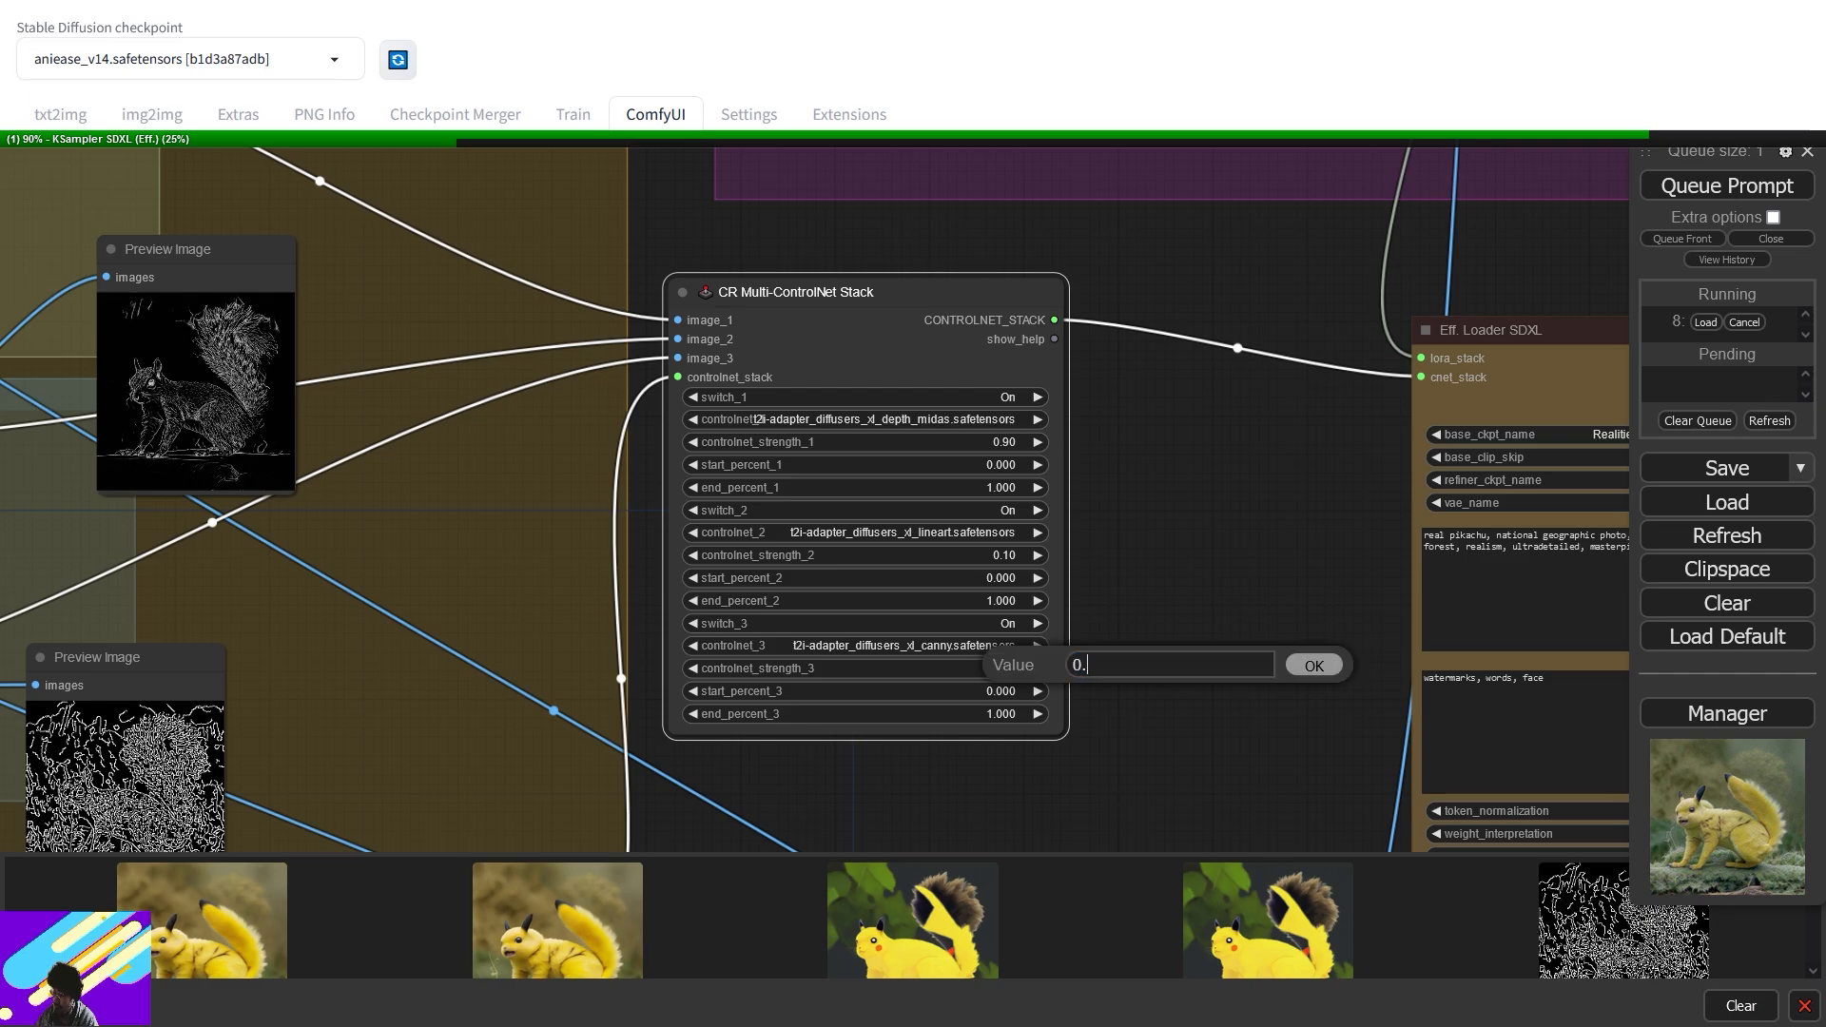
key("Return")
- Switch the IPAdapter Model Loader to ip-adapter_sdxl_vit-h and queue another run
left_click_drag(1286, 263, 542, 713)
left_click_drag(1145, 358, 829, 546)
left_click(923, 449)
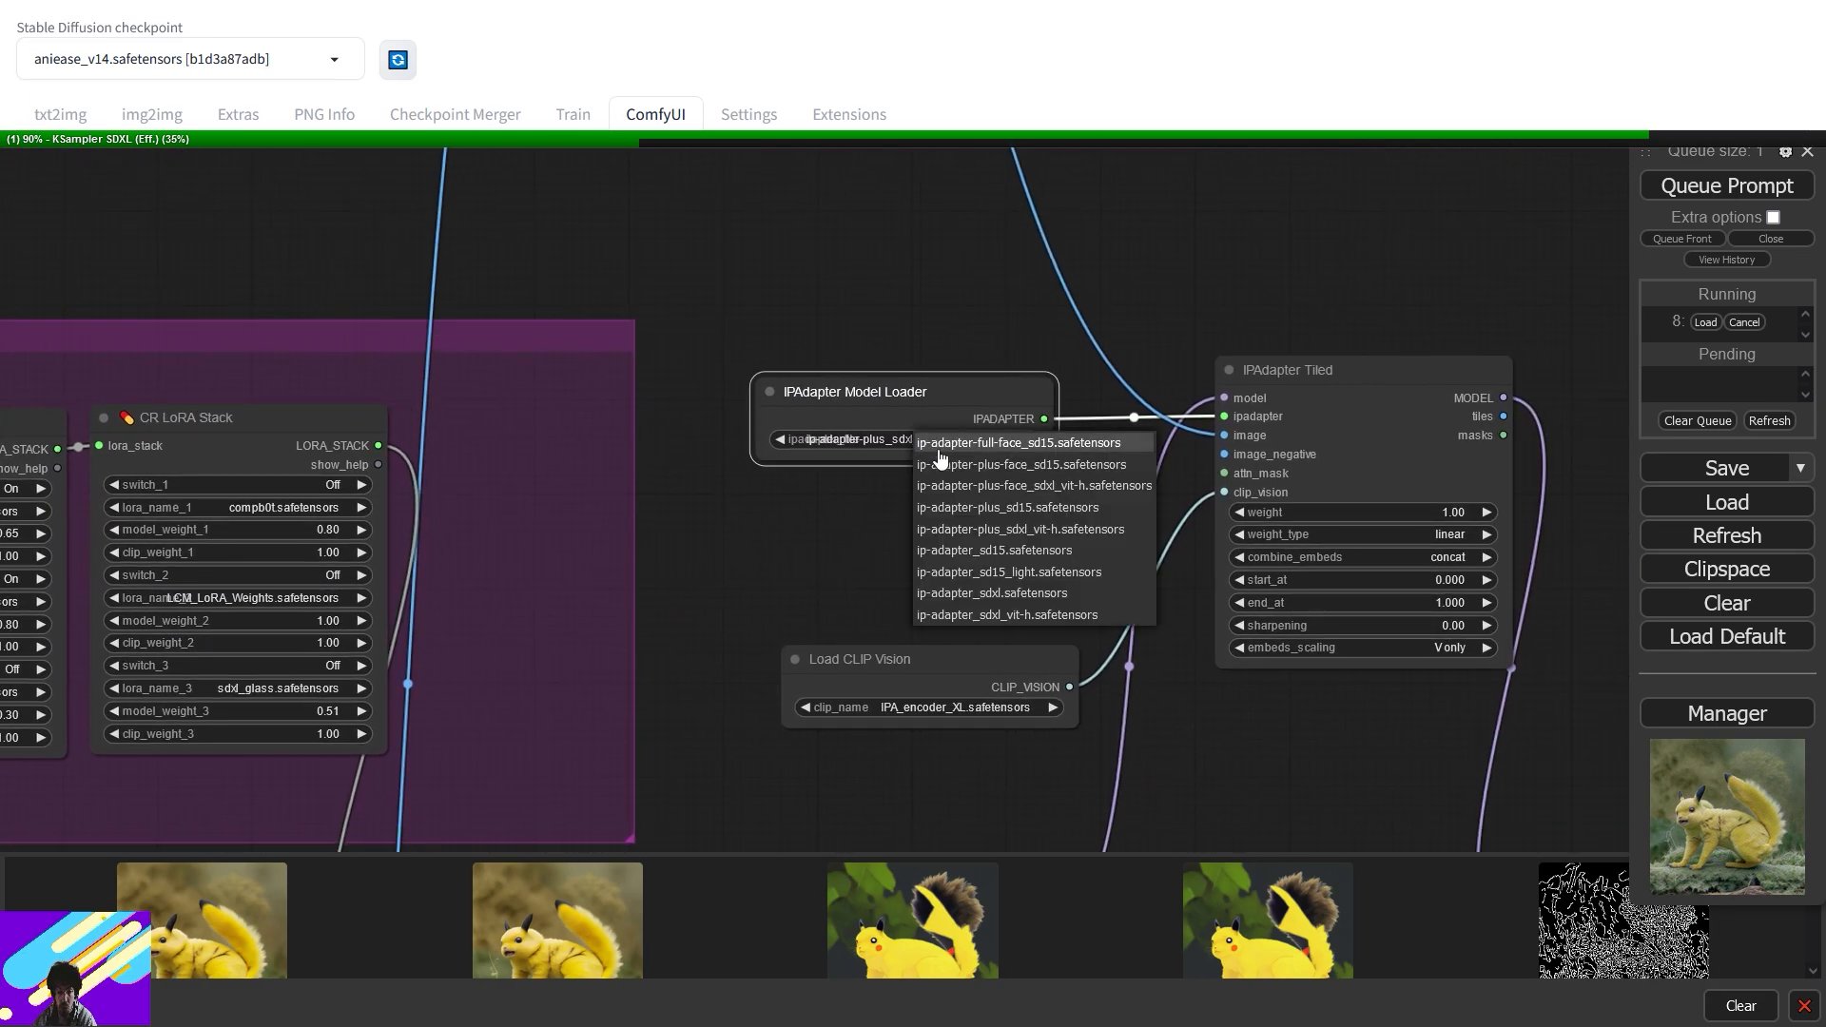
left_click(1095, 616)
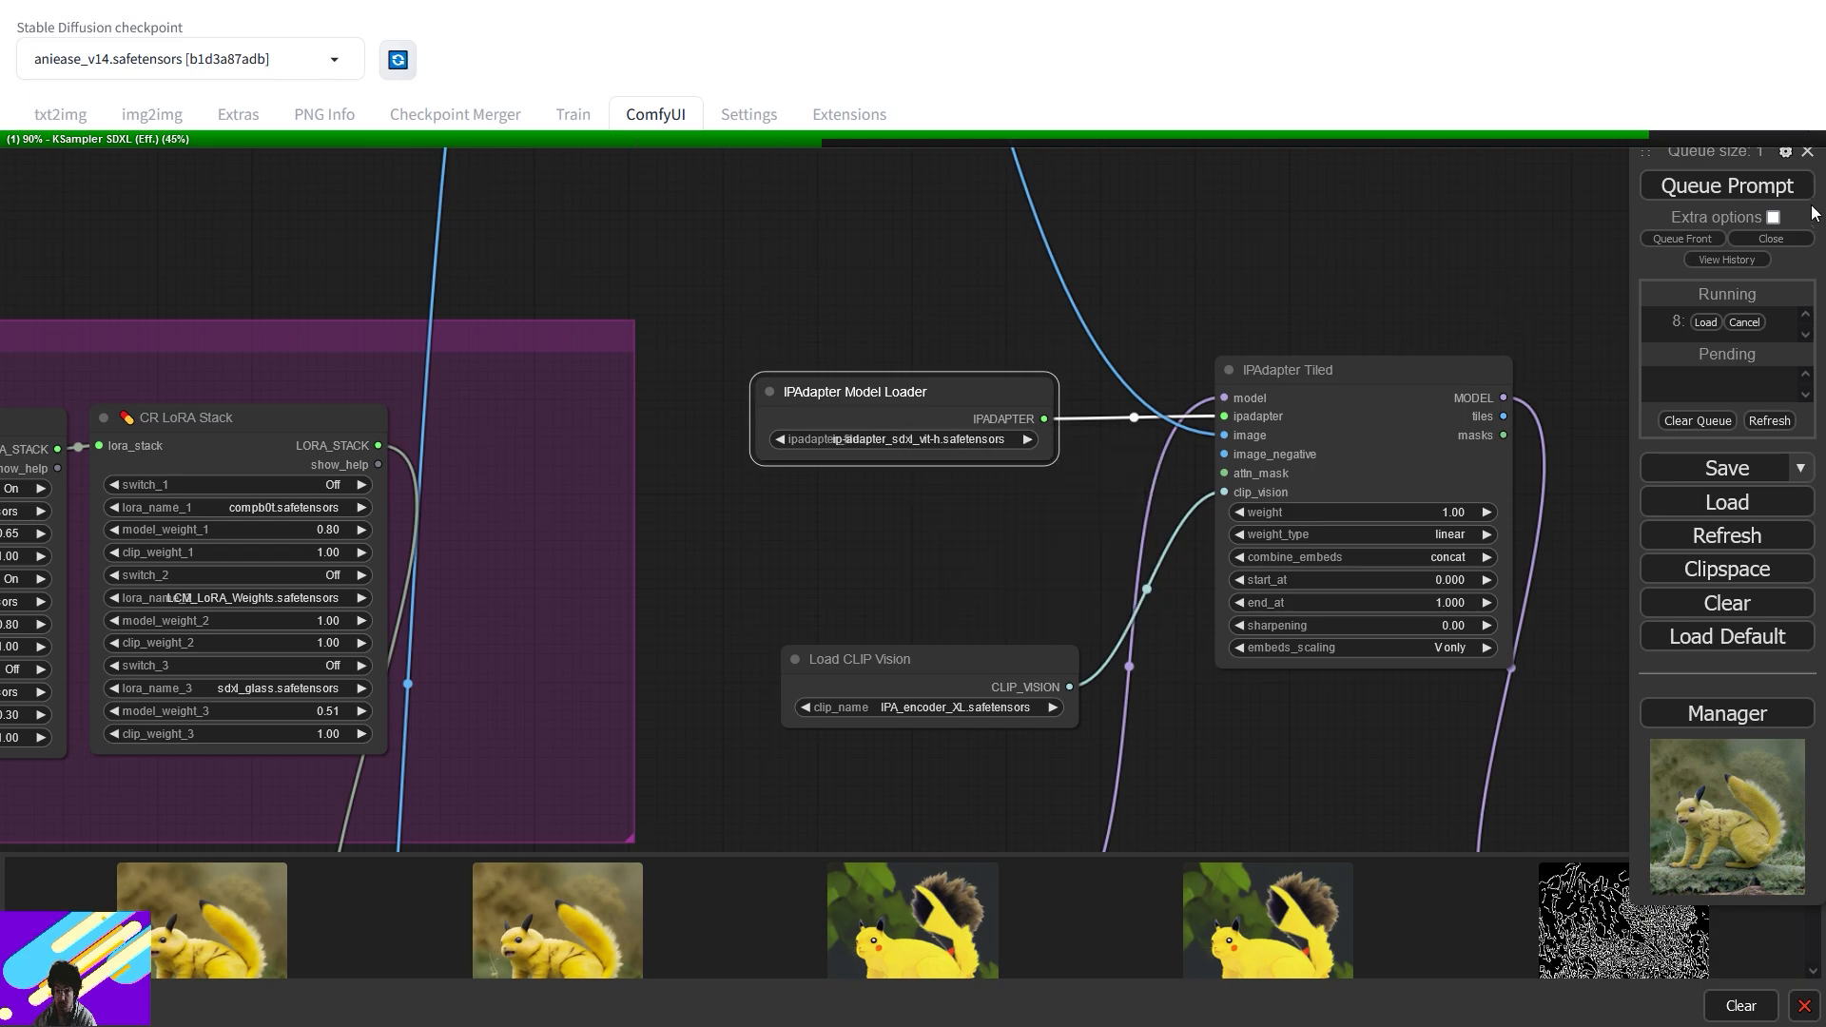
left_click(1755, 189)
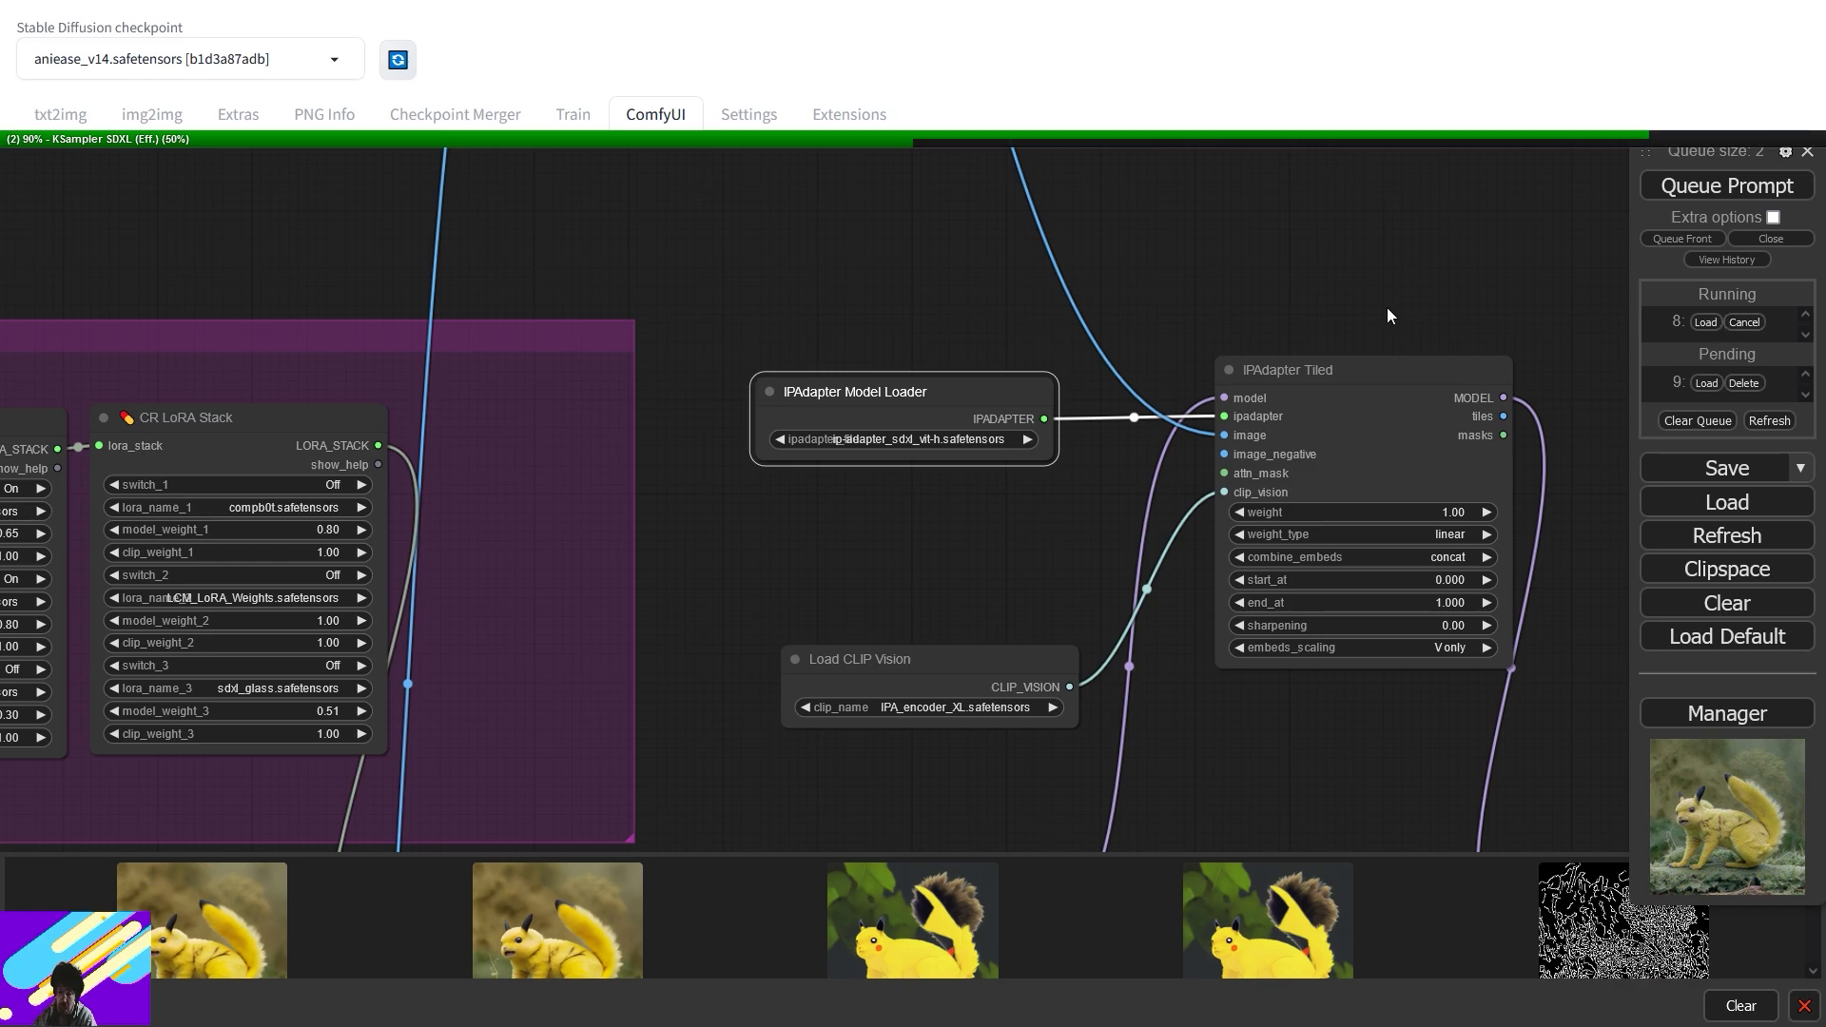
- Nudge the IPAdapter Tiled node, then pan to the Preview Image nodes showing the new result
scroll(1387, 306, "down", 7)
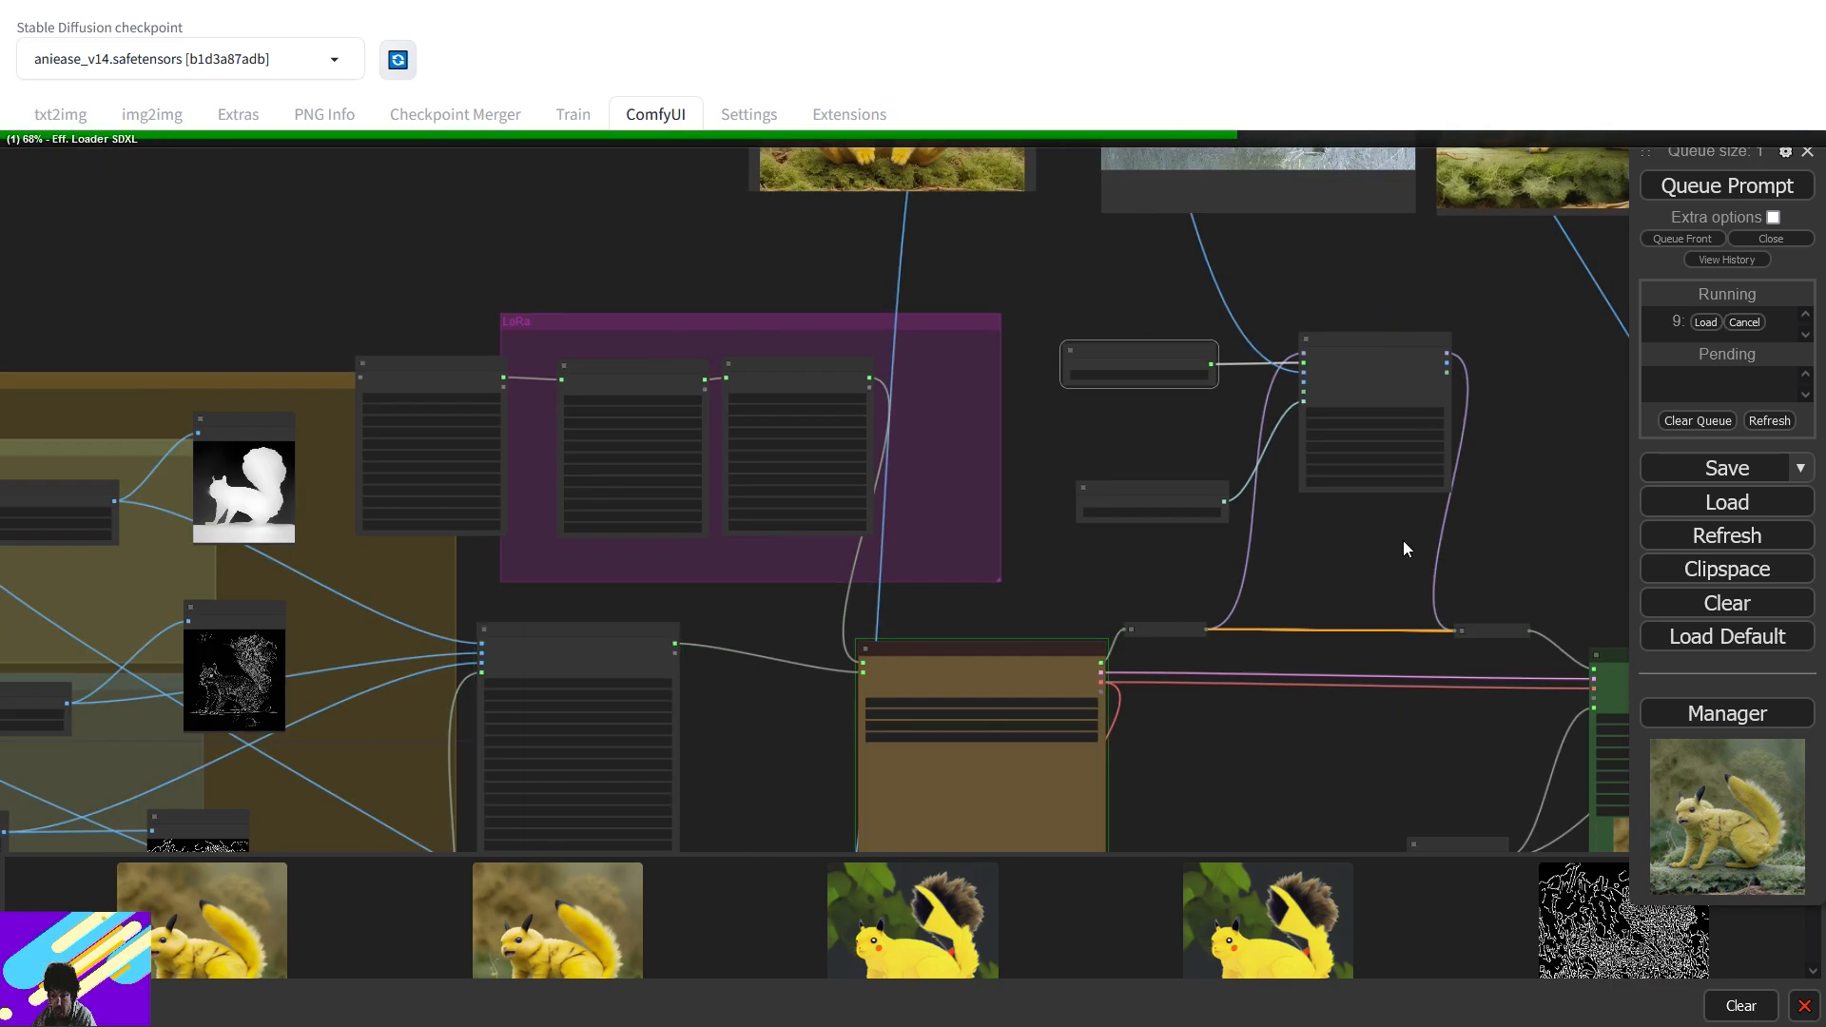
left_click_drag(1473, 547, 830, 495)
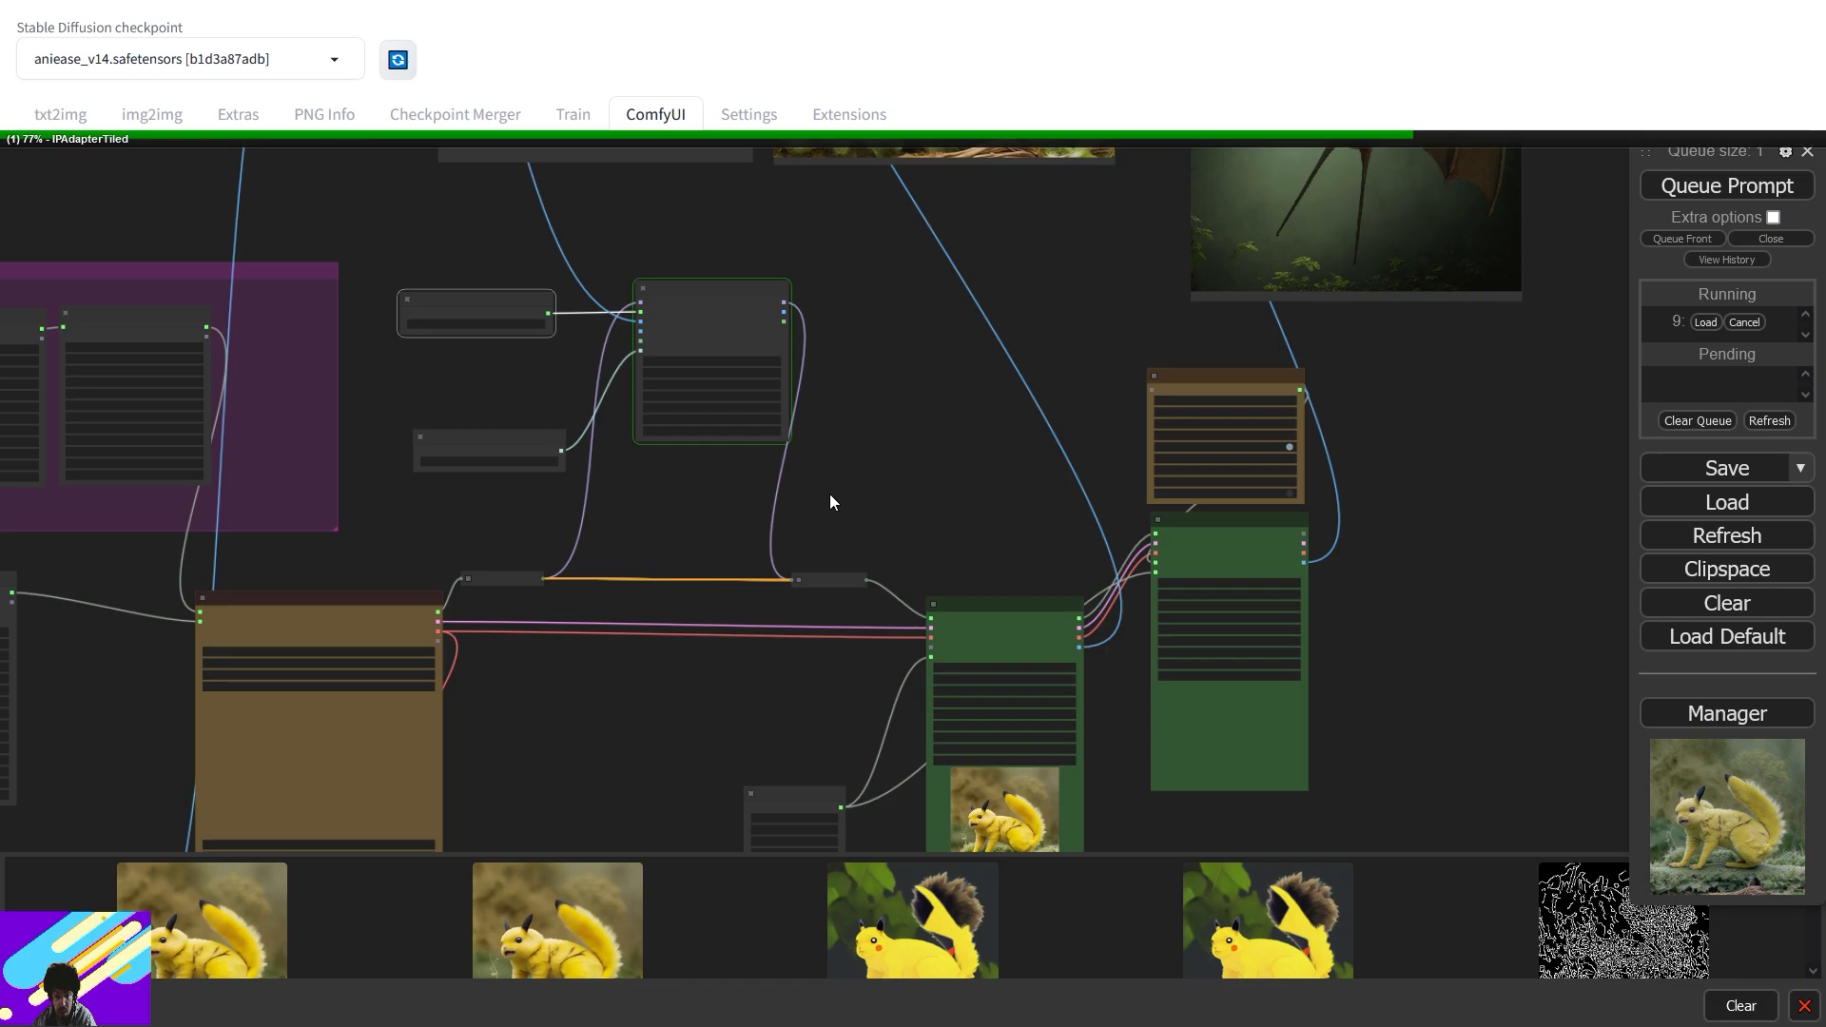
left_click_drag(717, 297, 695, 357)
left_click_drag(1031, 535, 1069, 358)
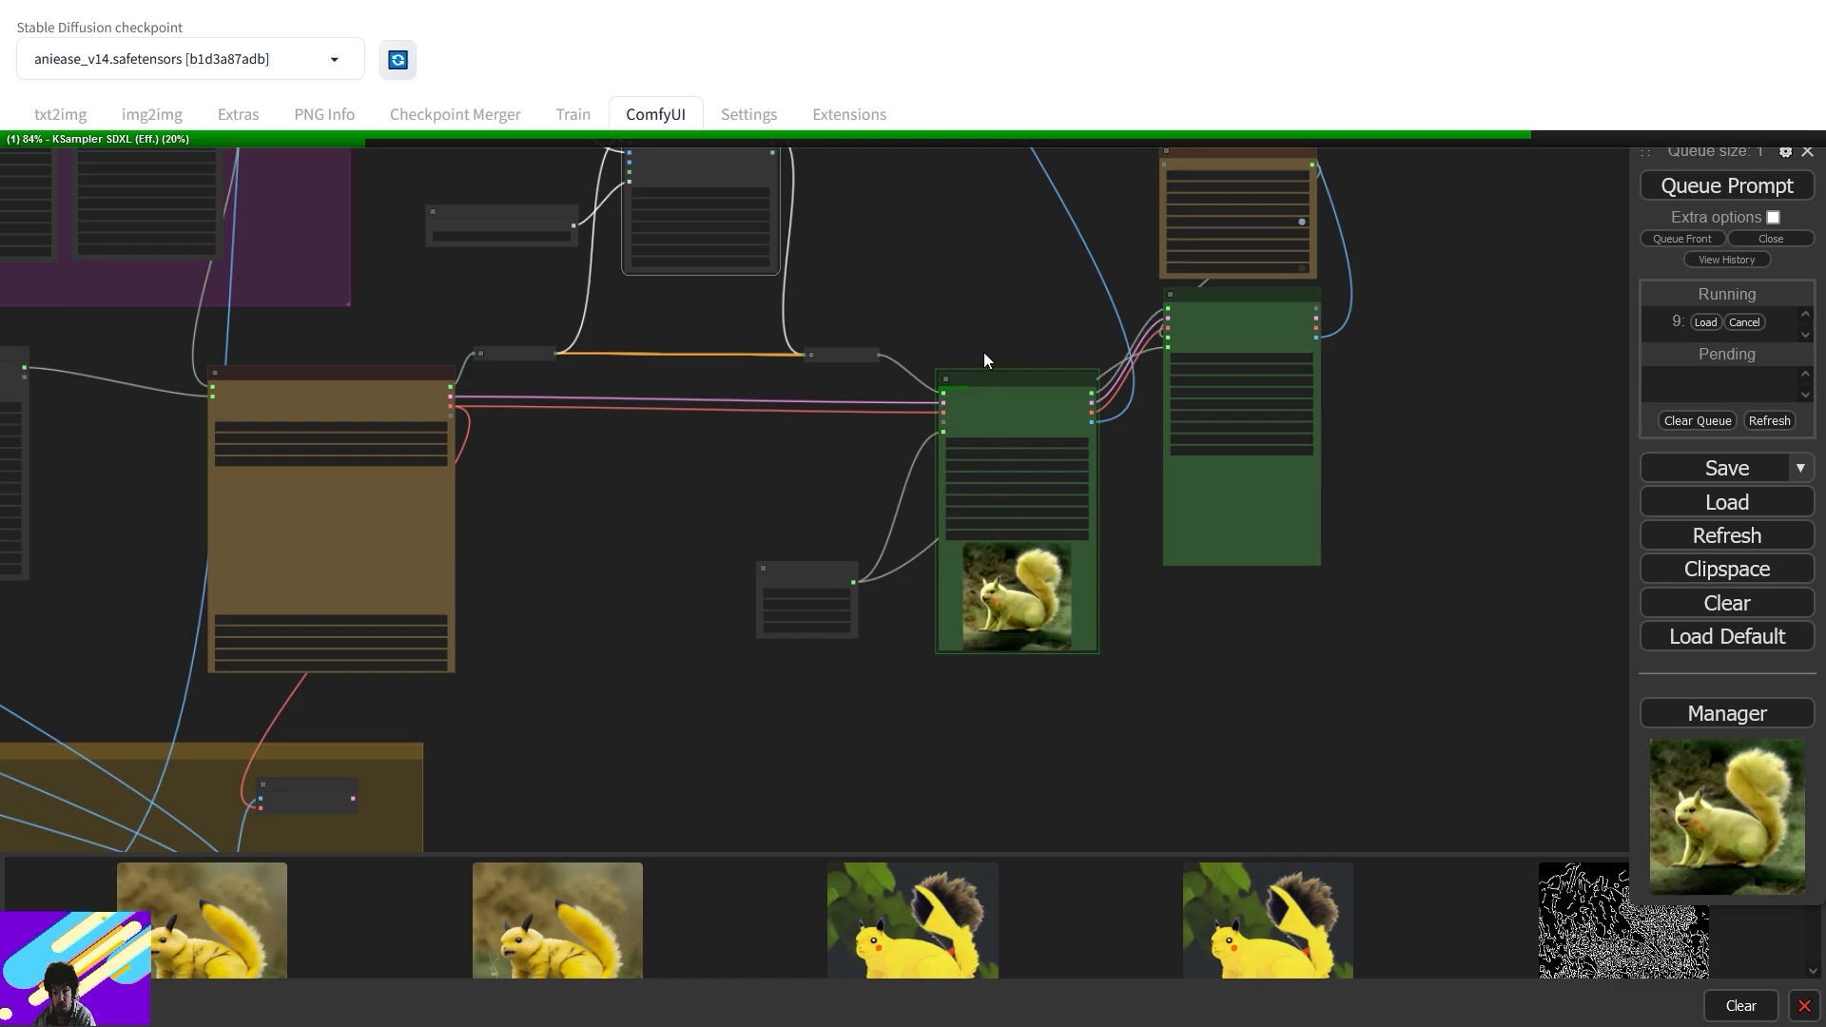
scroll(1039, 522, "up", 5)
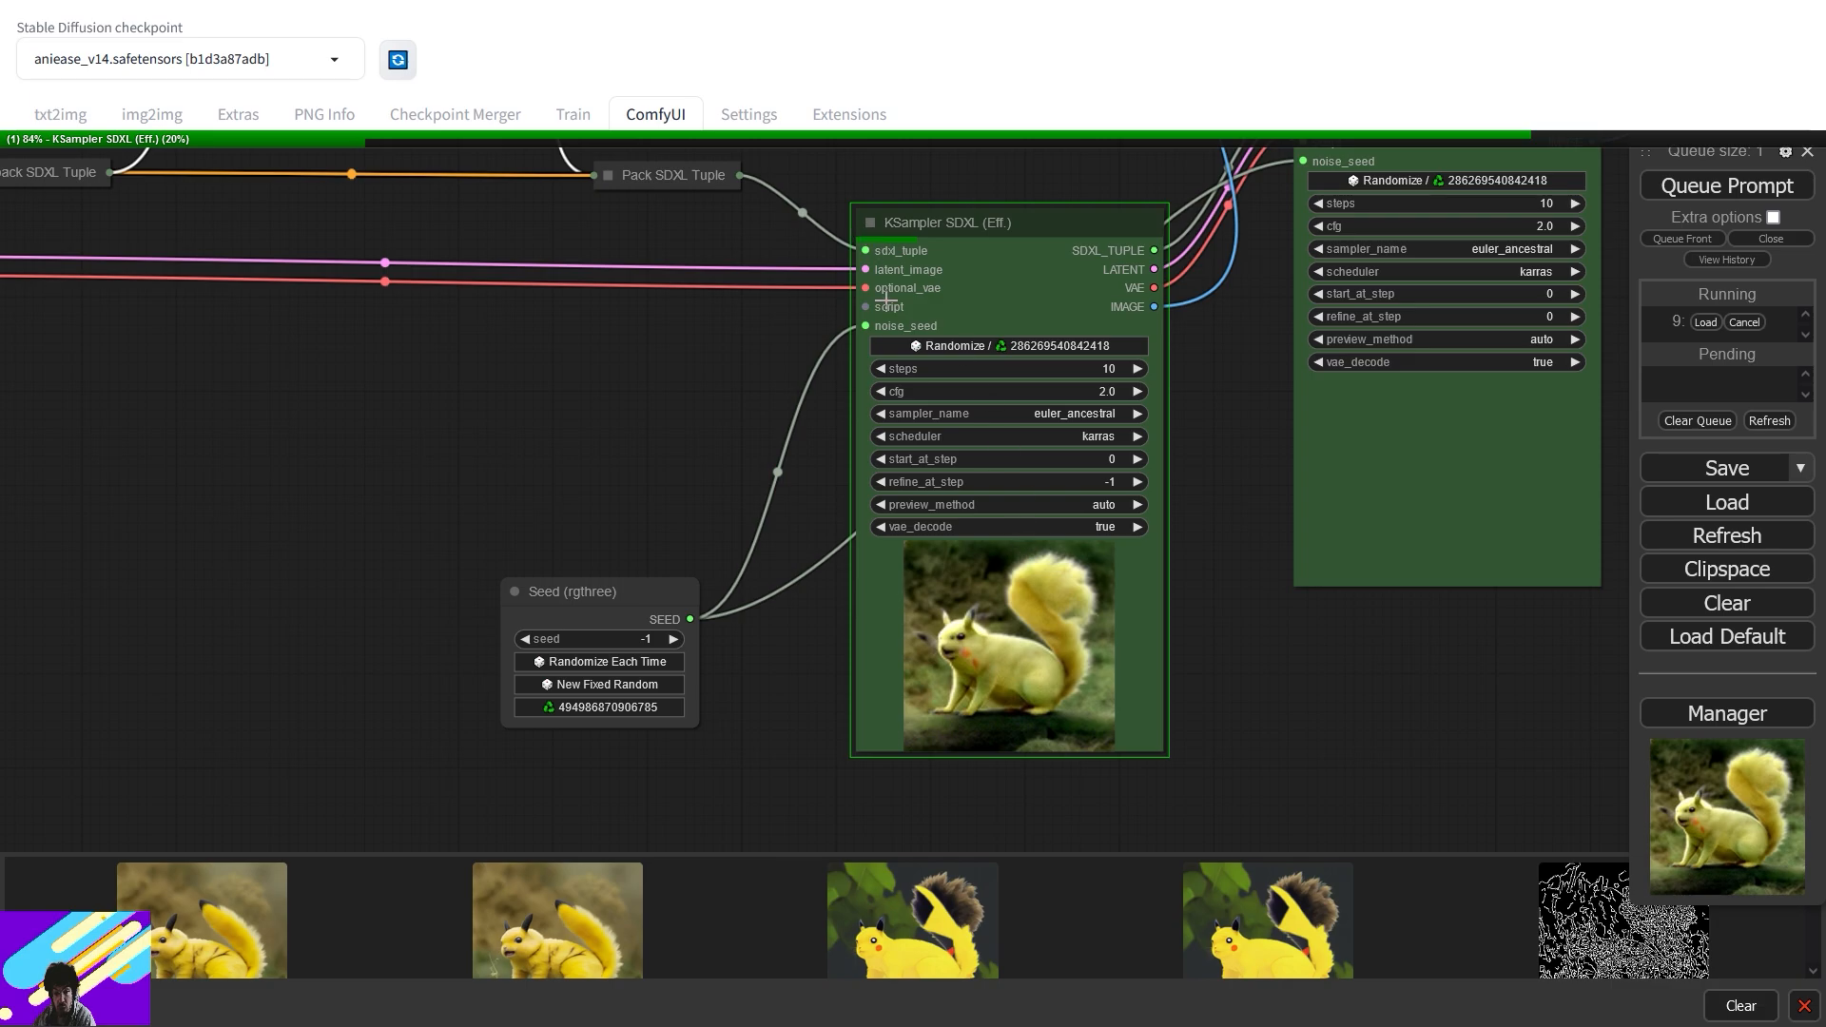
left_click_drag(946, 167, 1093, 714)
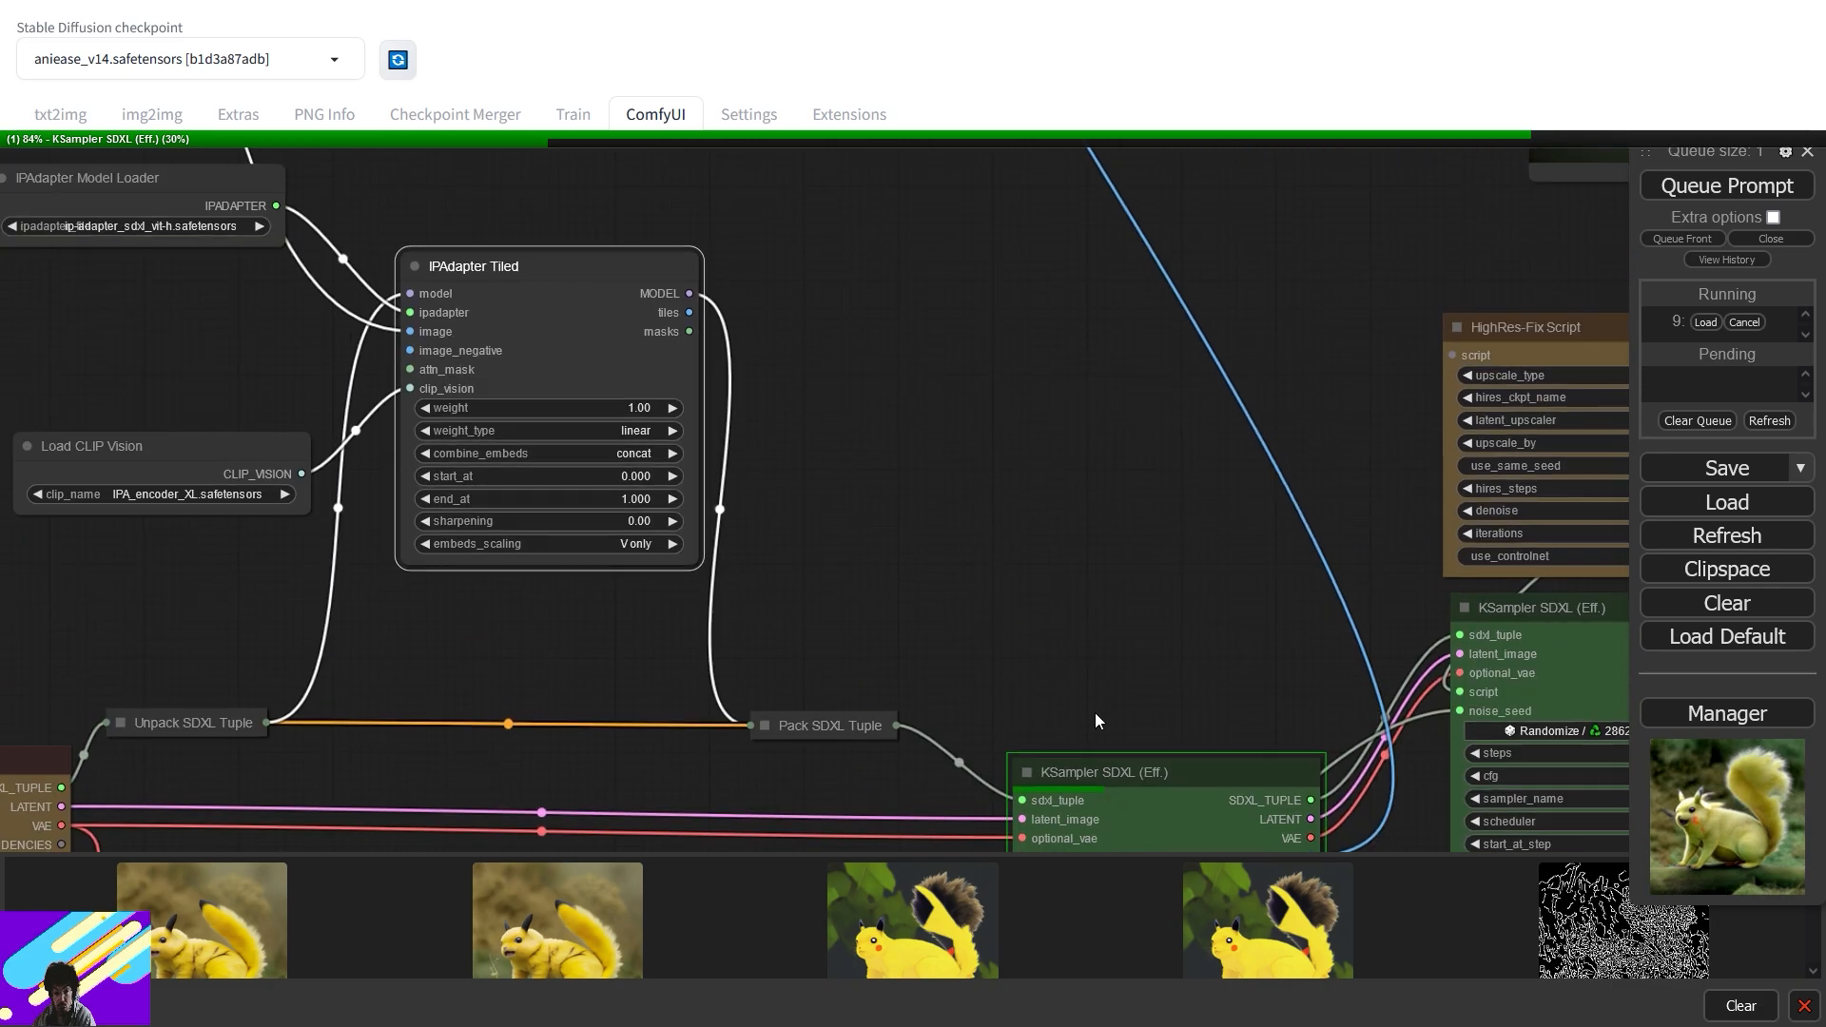
left_click_drag(930, 361, 1102, 819)
scroll(647, 592, "down", 3)
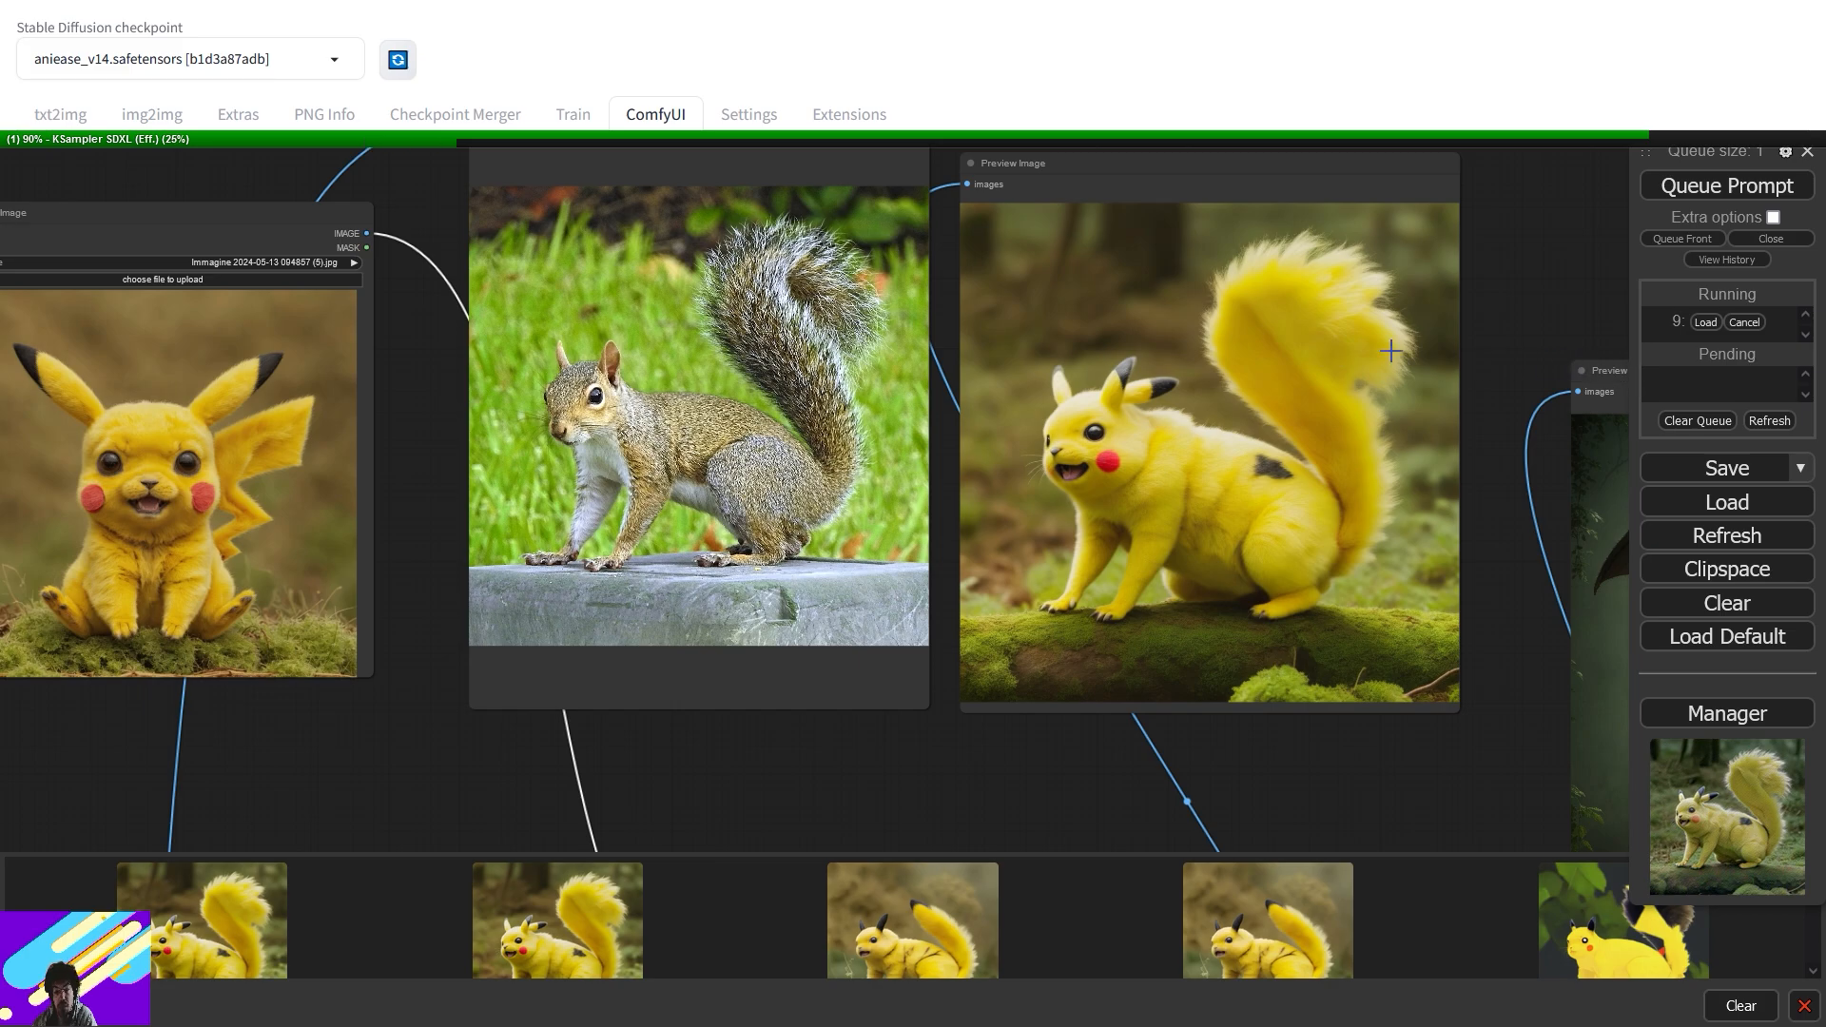
- Cancel the ComfyUI job and place the squirrel photo into the Pikachu image in Photoshop
left_click(1744, 322)
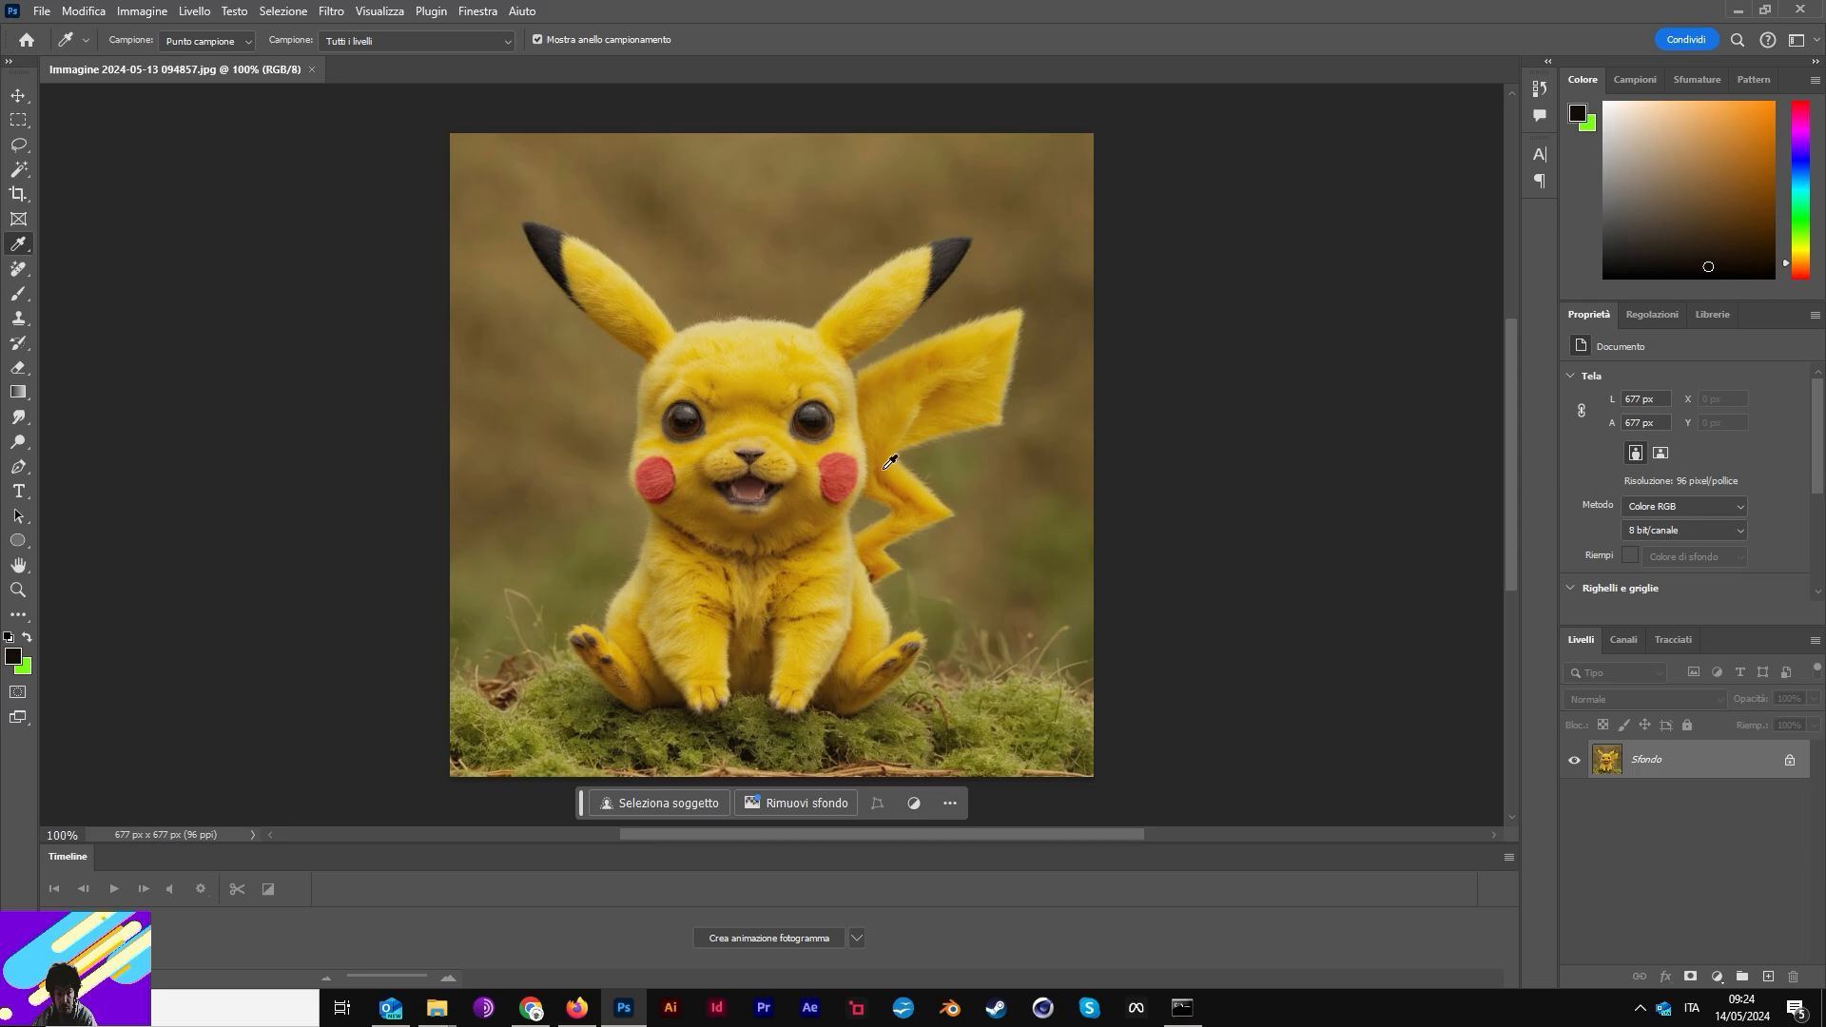
left_click_drag(1825, 525, 980, 525)
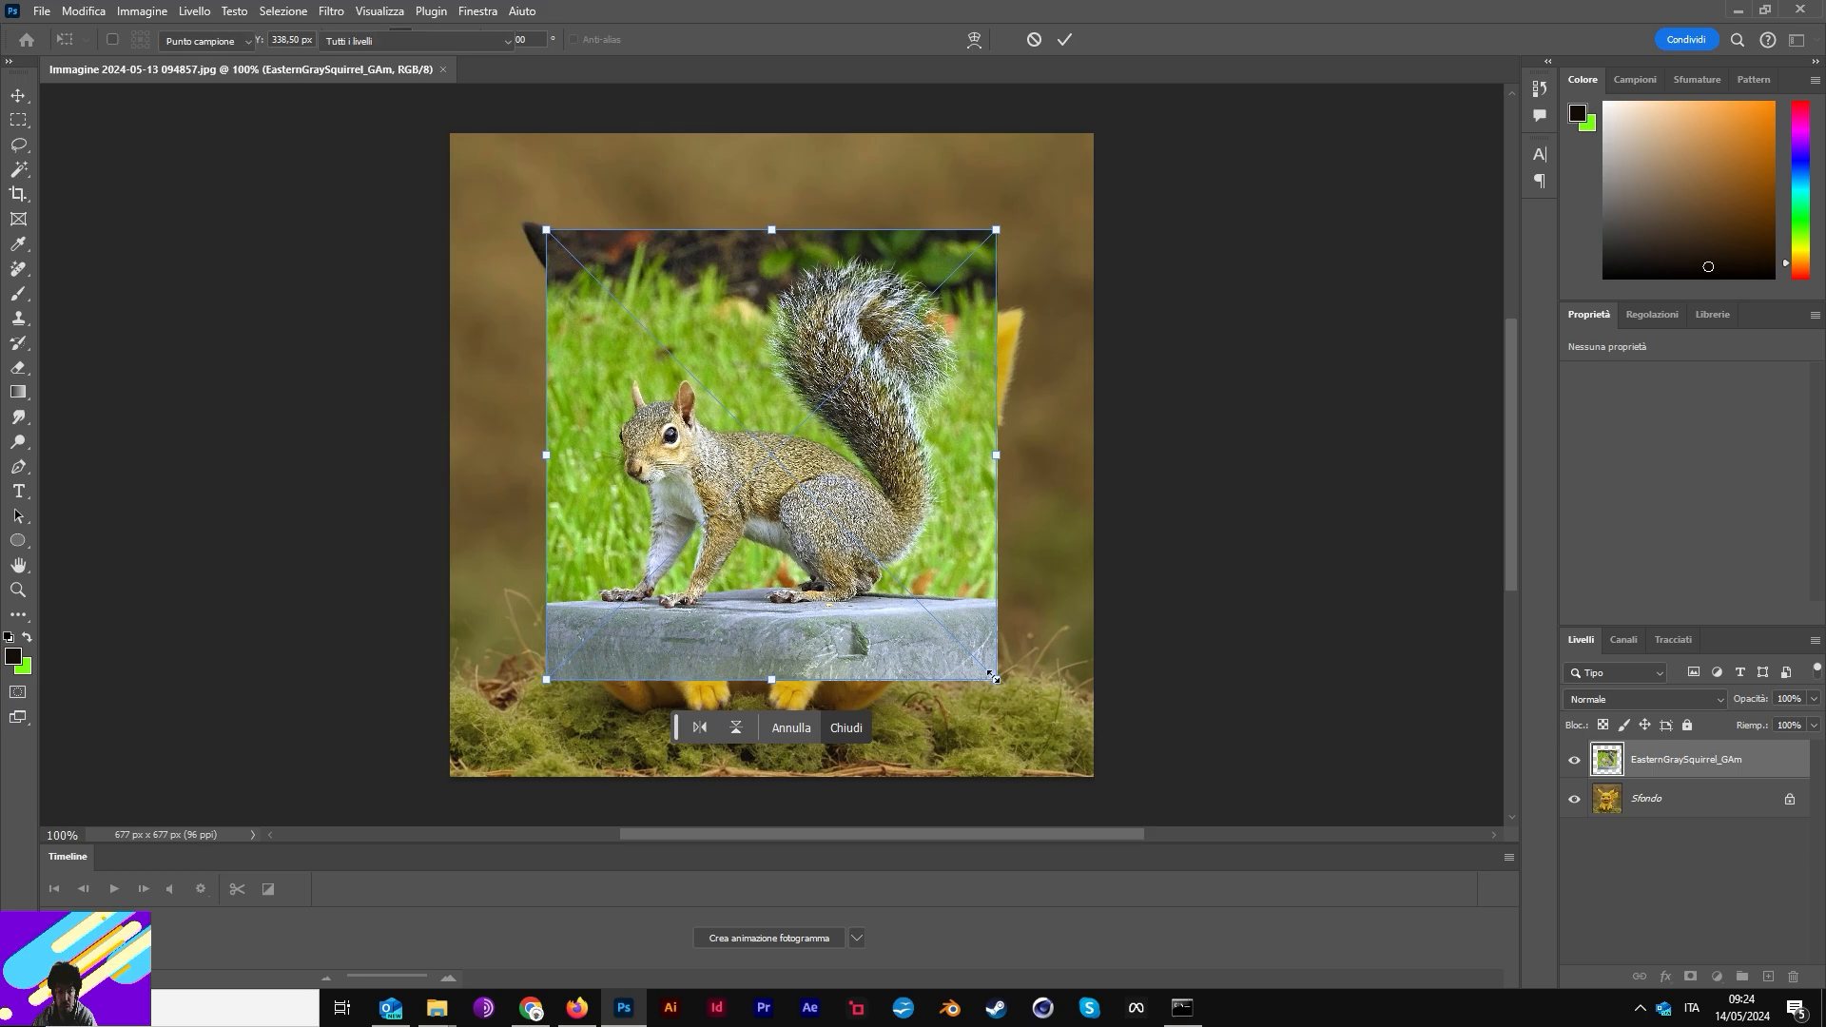
left_click(1085, 751)
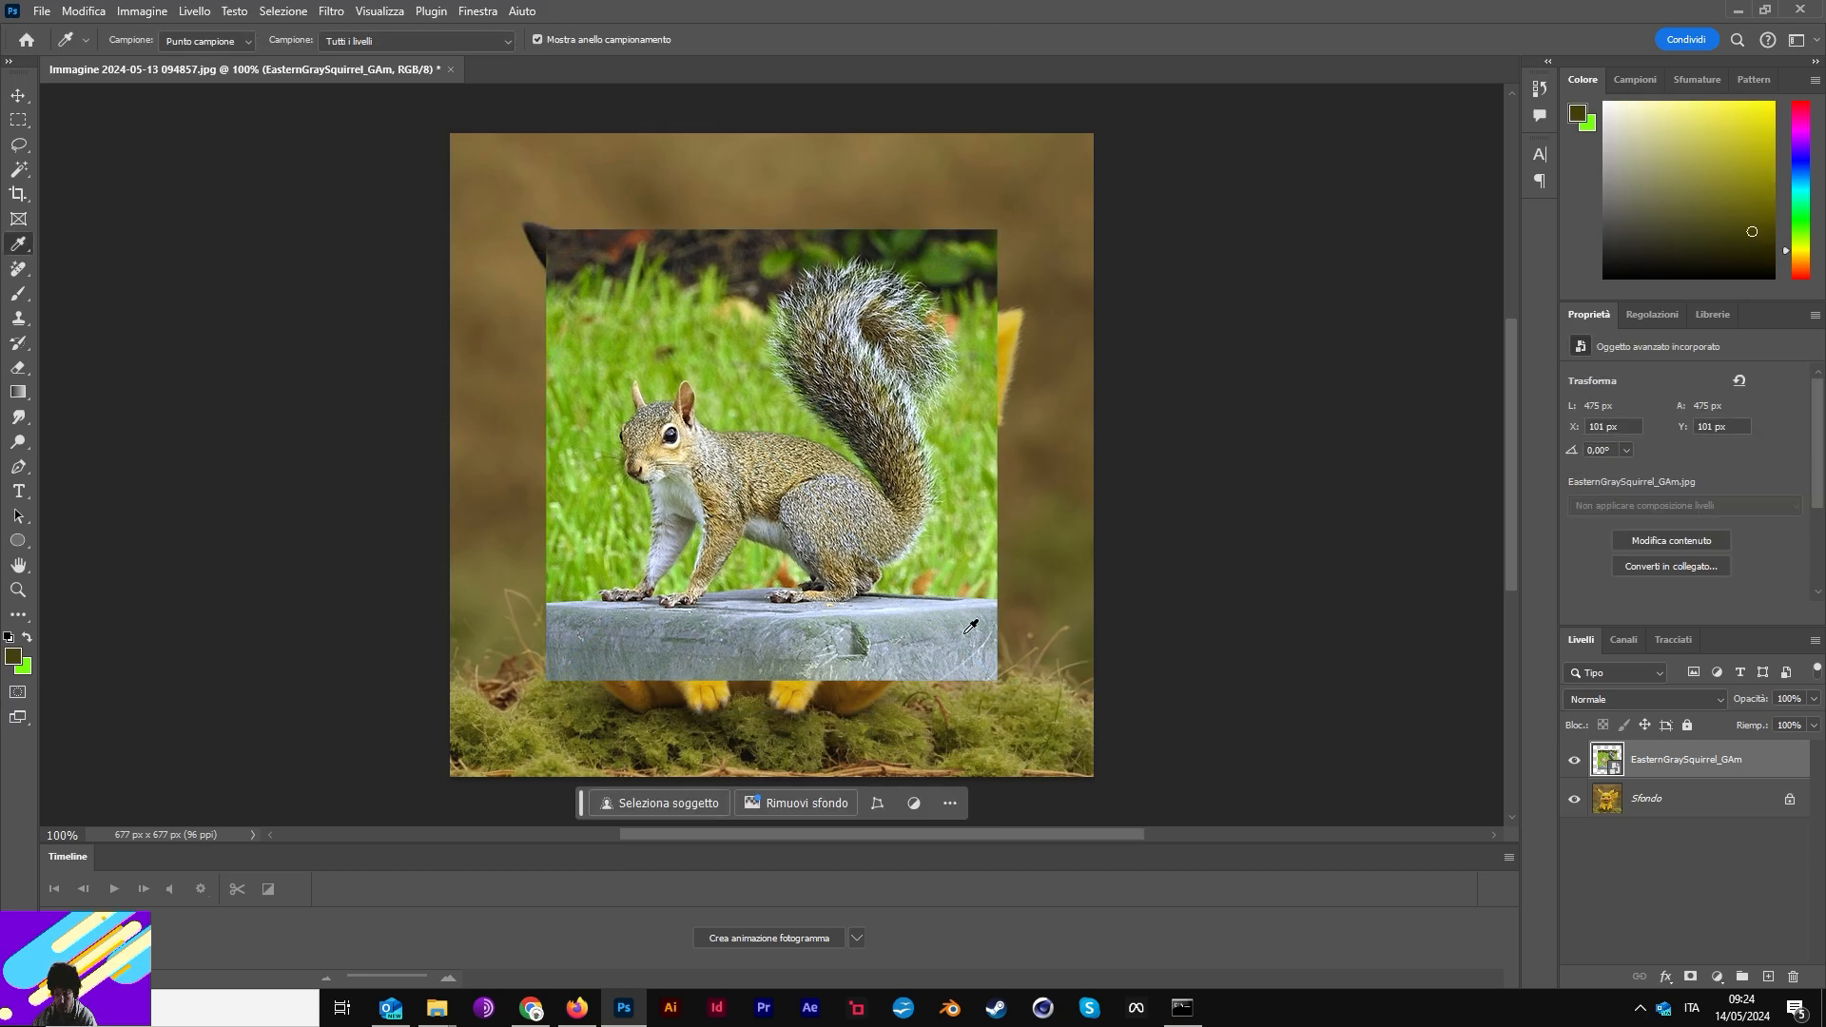
- Scale the placed squirrel layer to about 145% so it covers the canvas
key("ctrl+t")
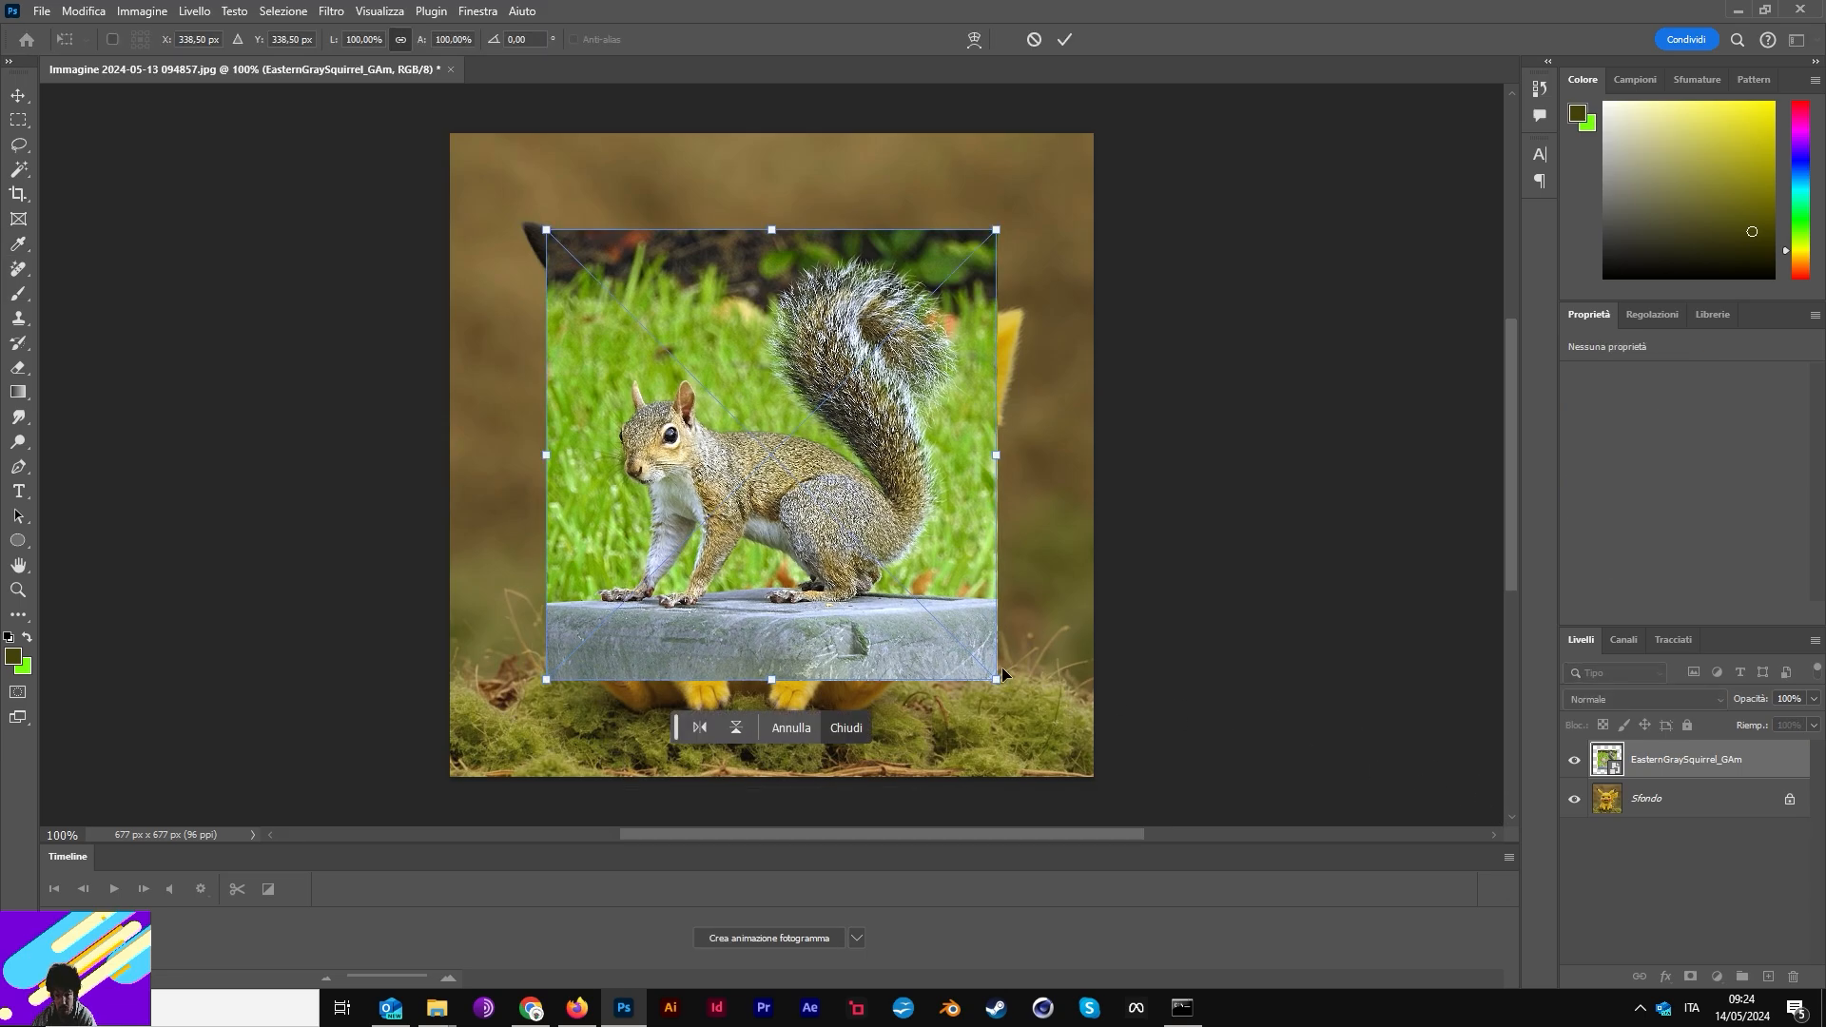
left_click_drag(997, 680, 1100, 782)
left_click_drag(546, 229, 447, 130)
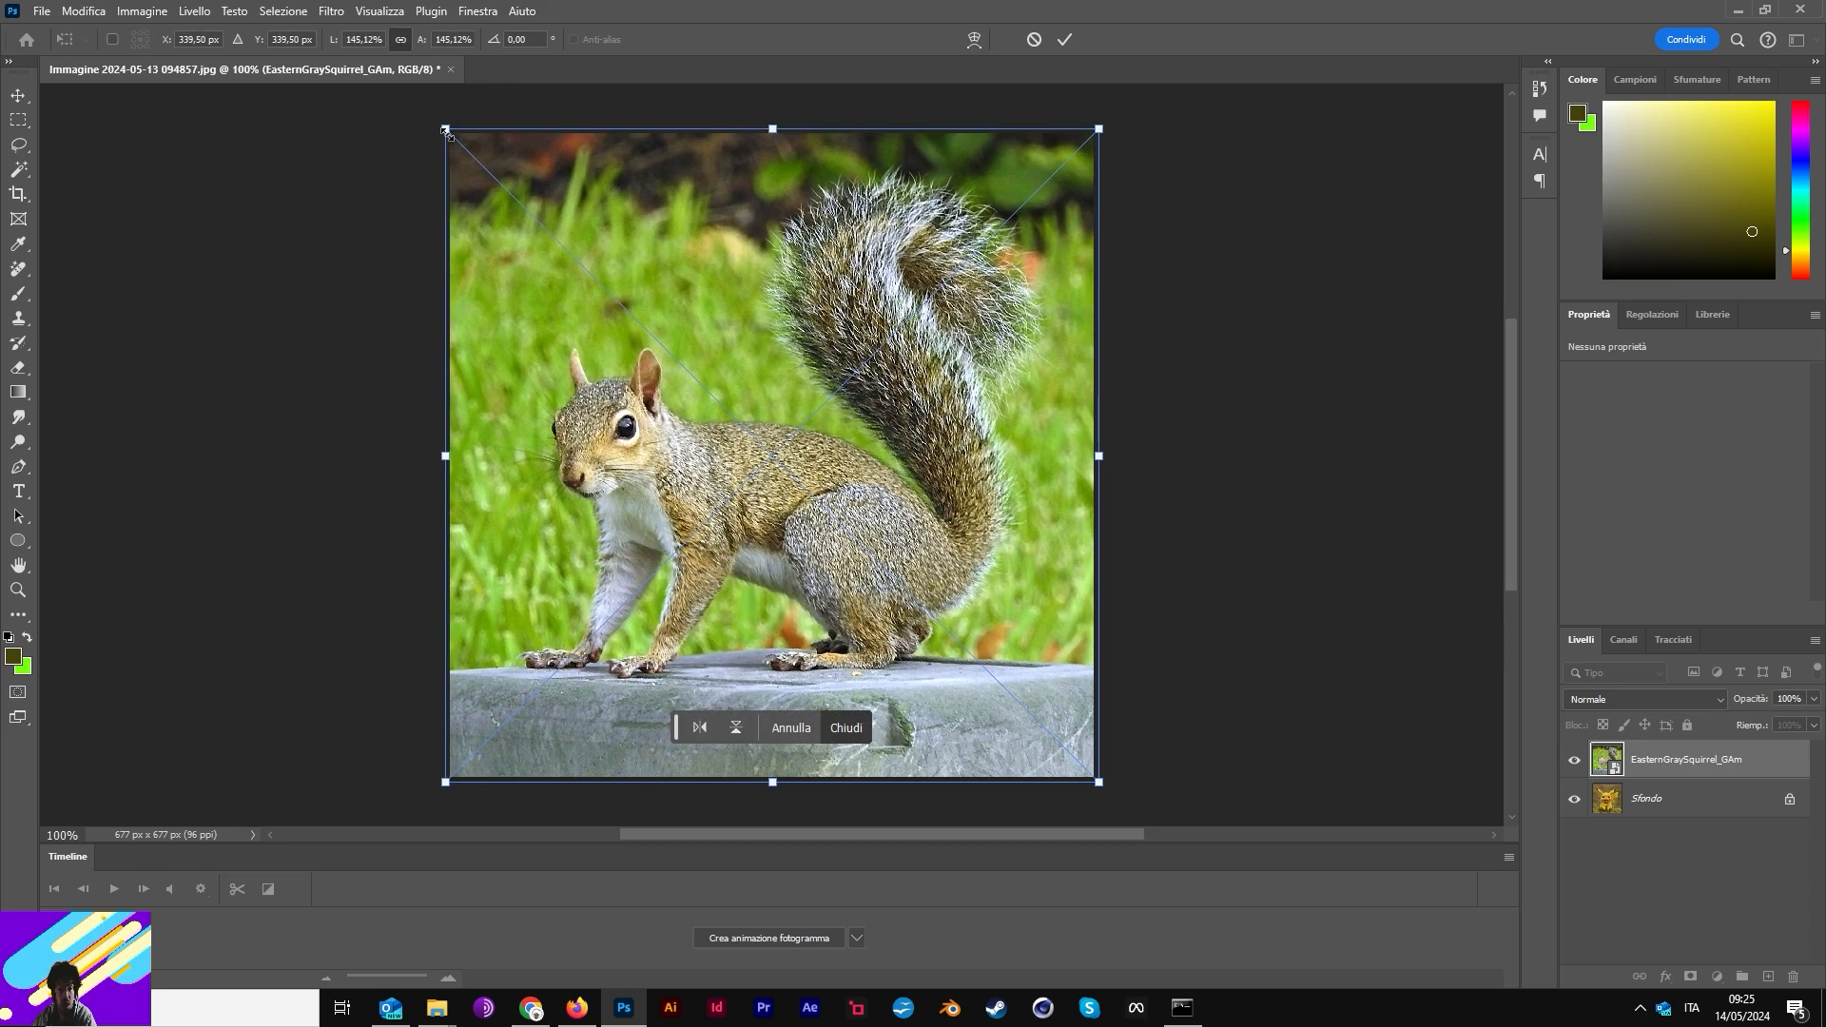
key("Return")
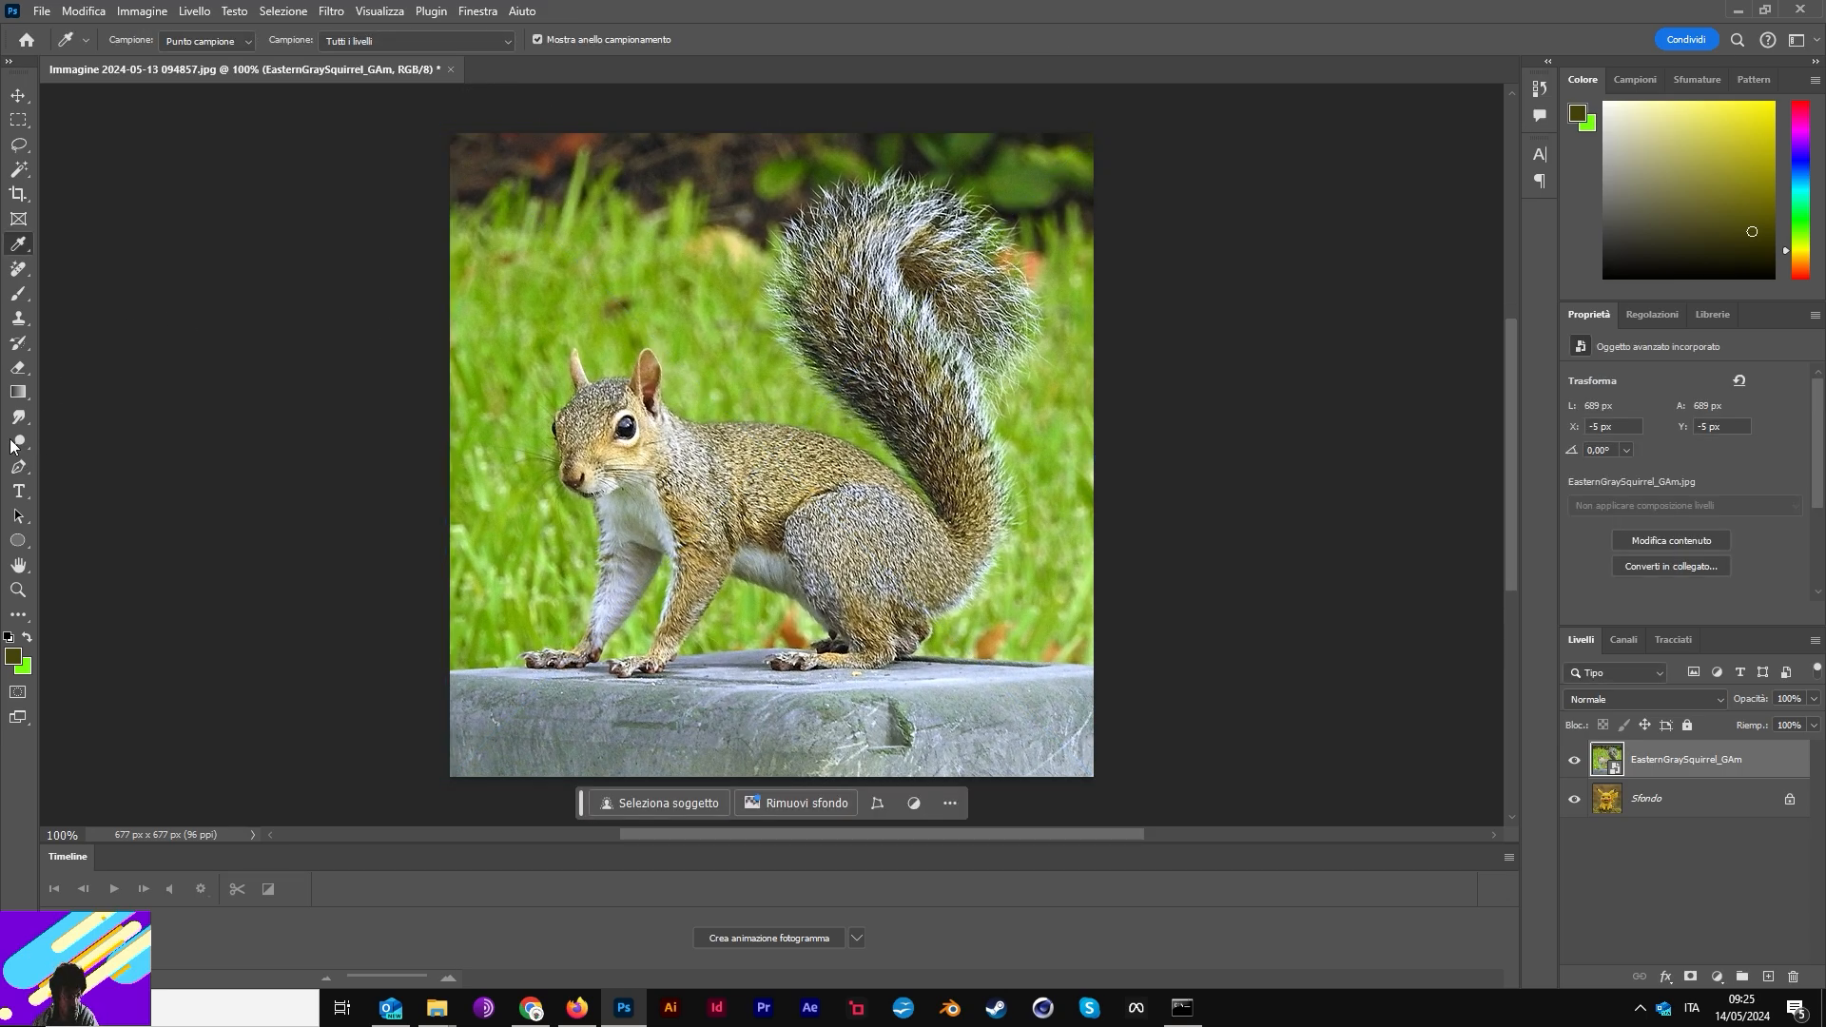
- Start a Pen-tool path on the squirrel's tail, undoing a misplaced point
left_click(18, 466)
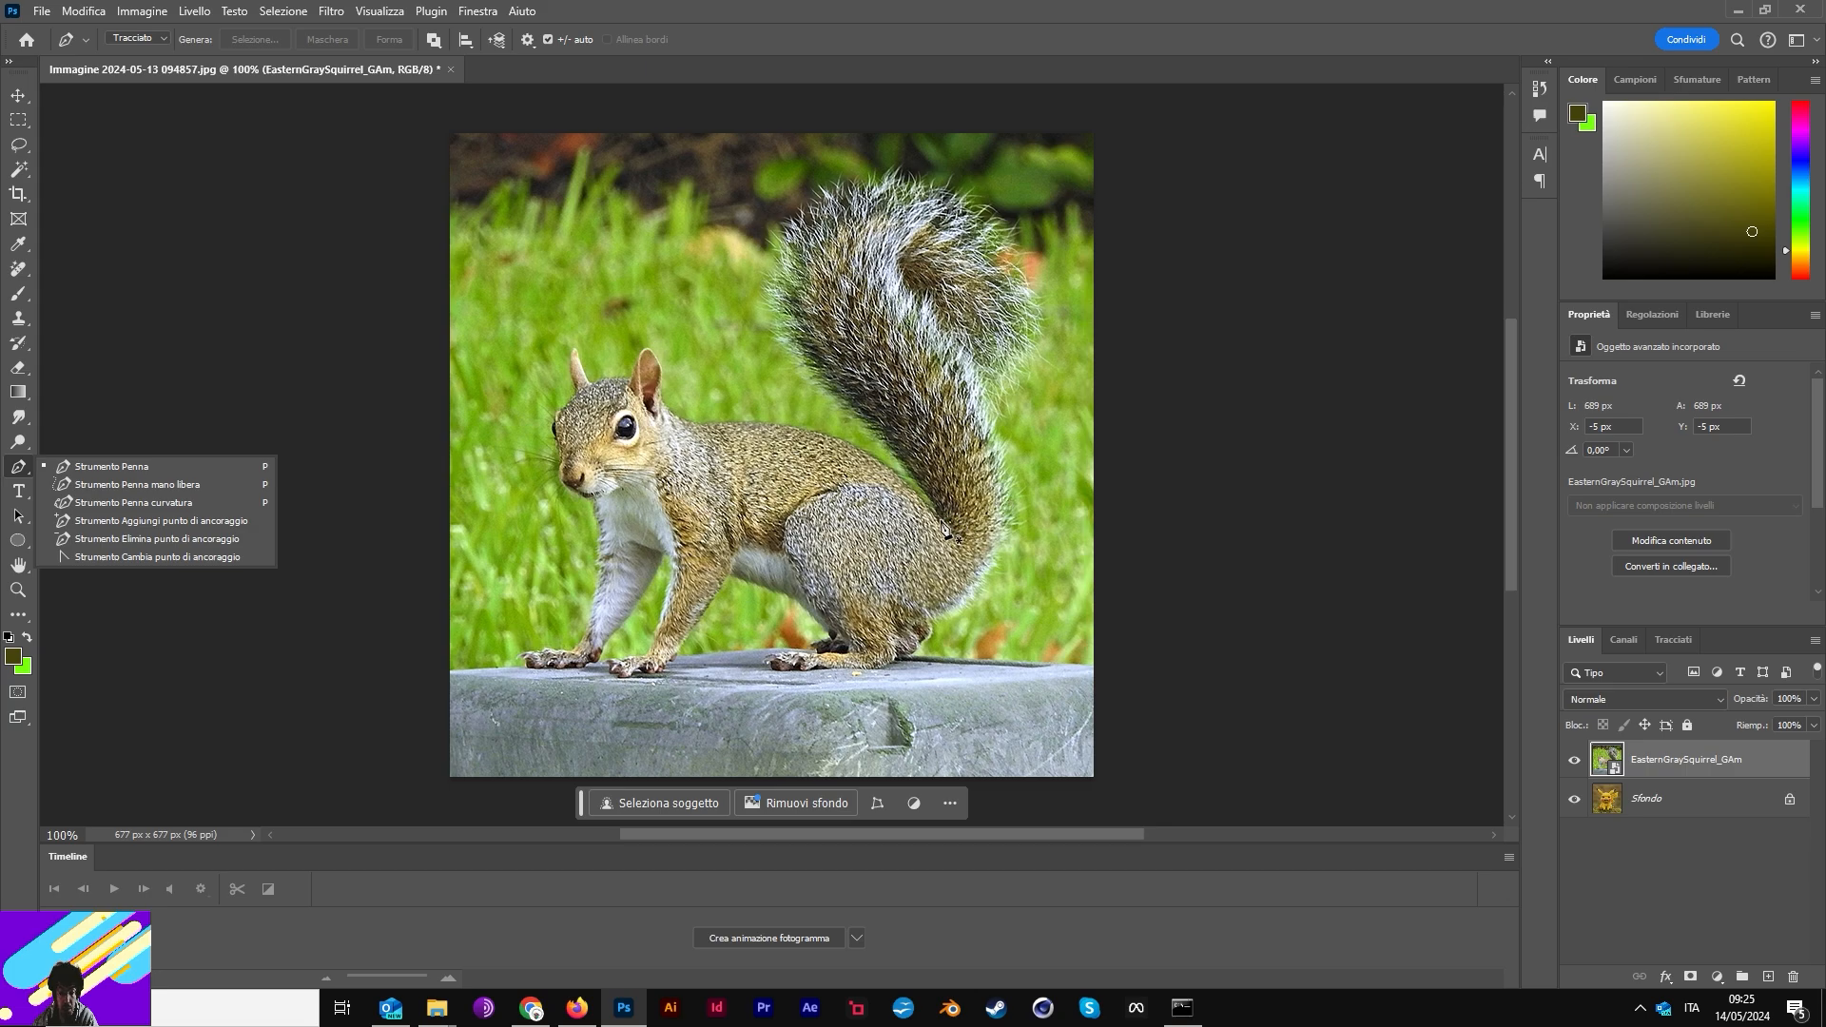
left_click(940, 519)
left_click(919, 418)
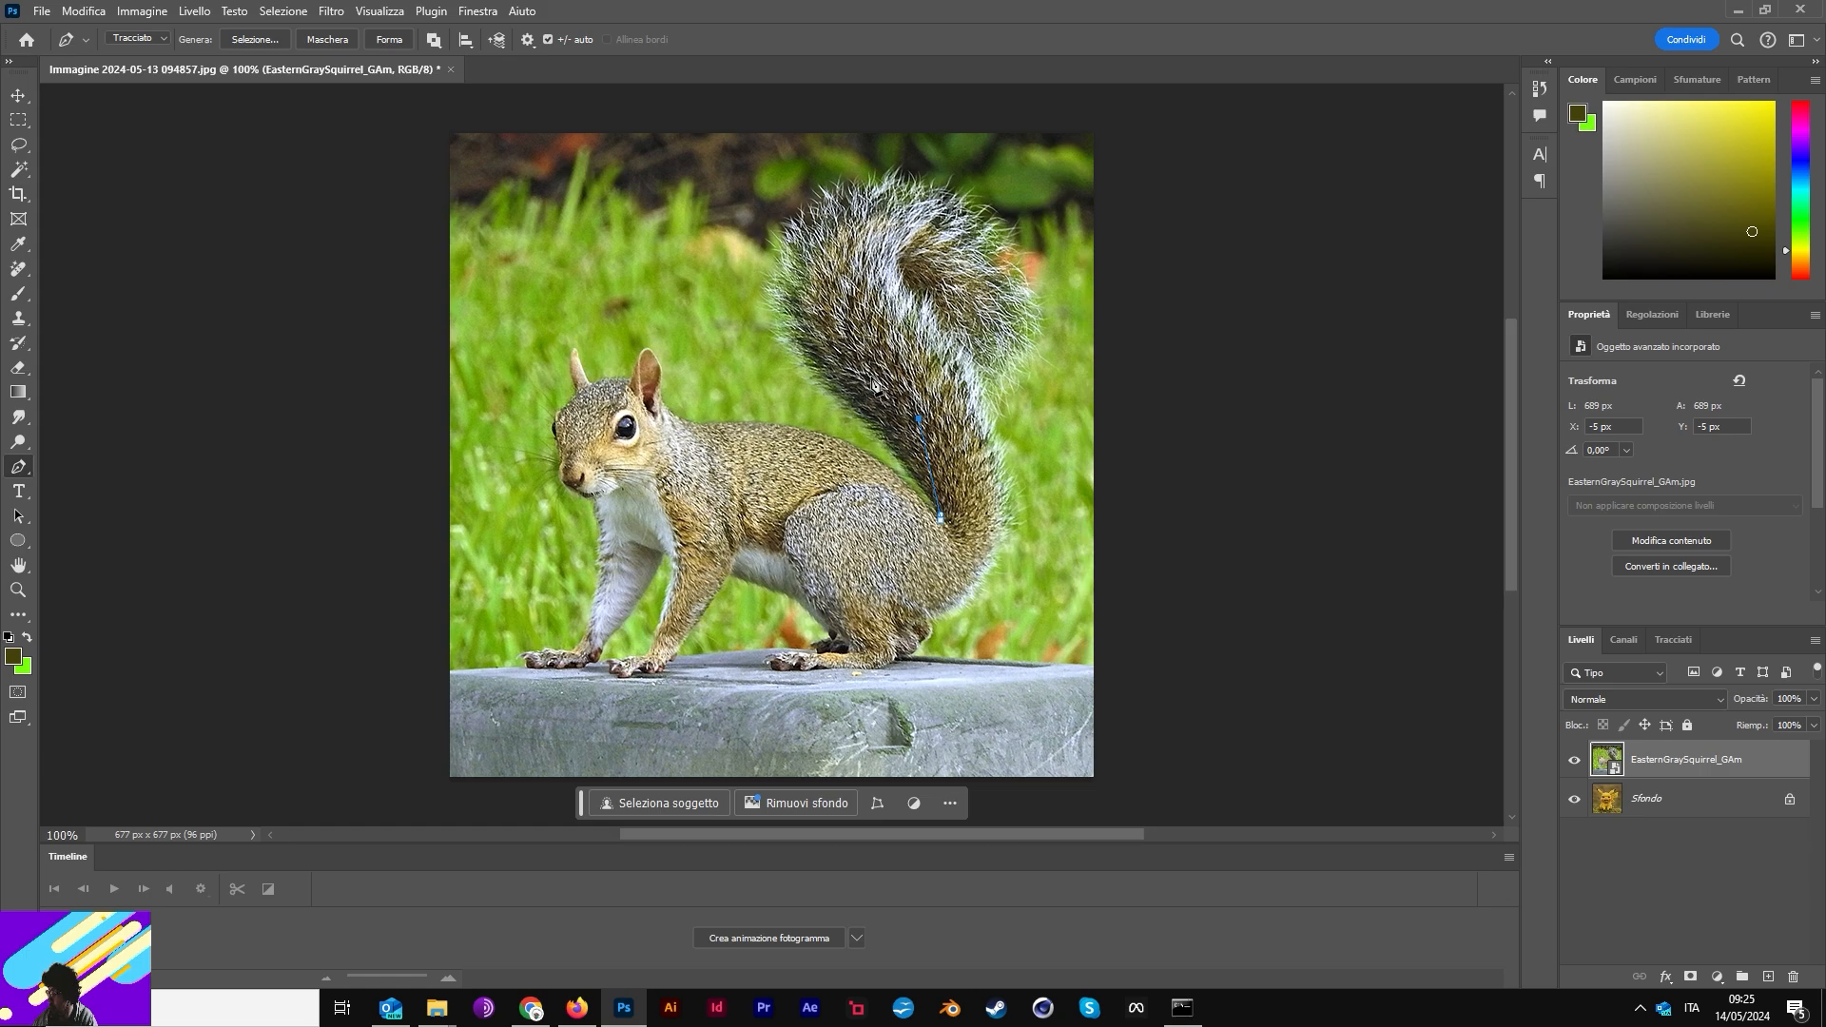
key("ctrl+z")
key("ctrl+z")
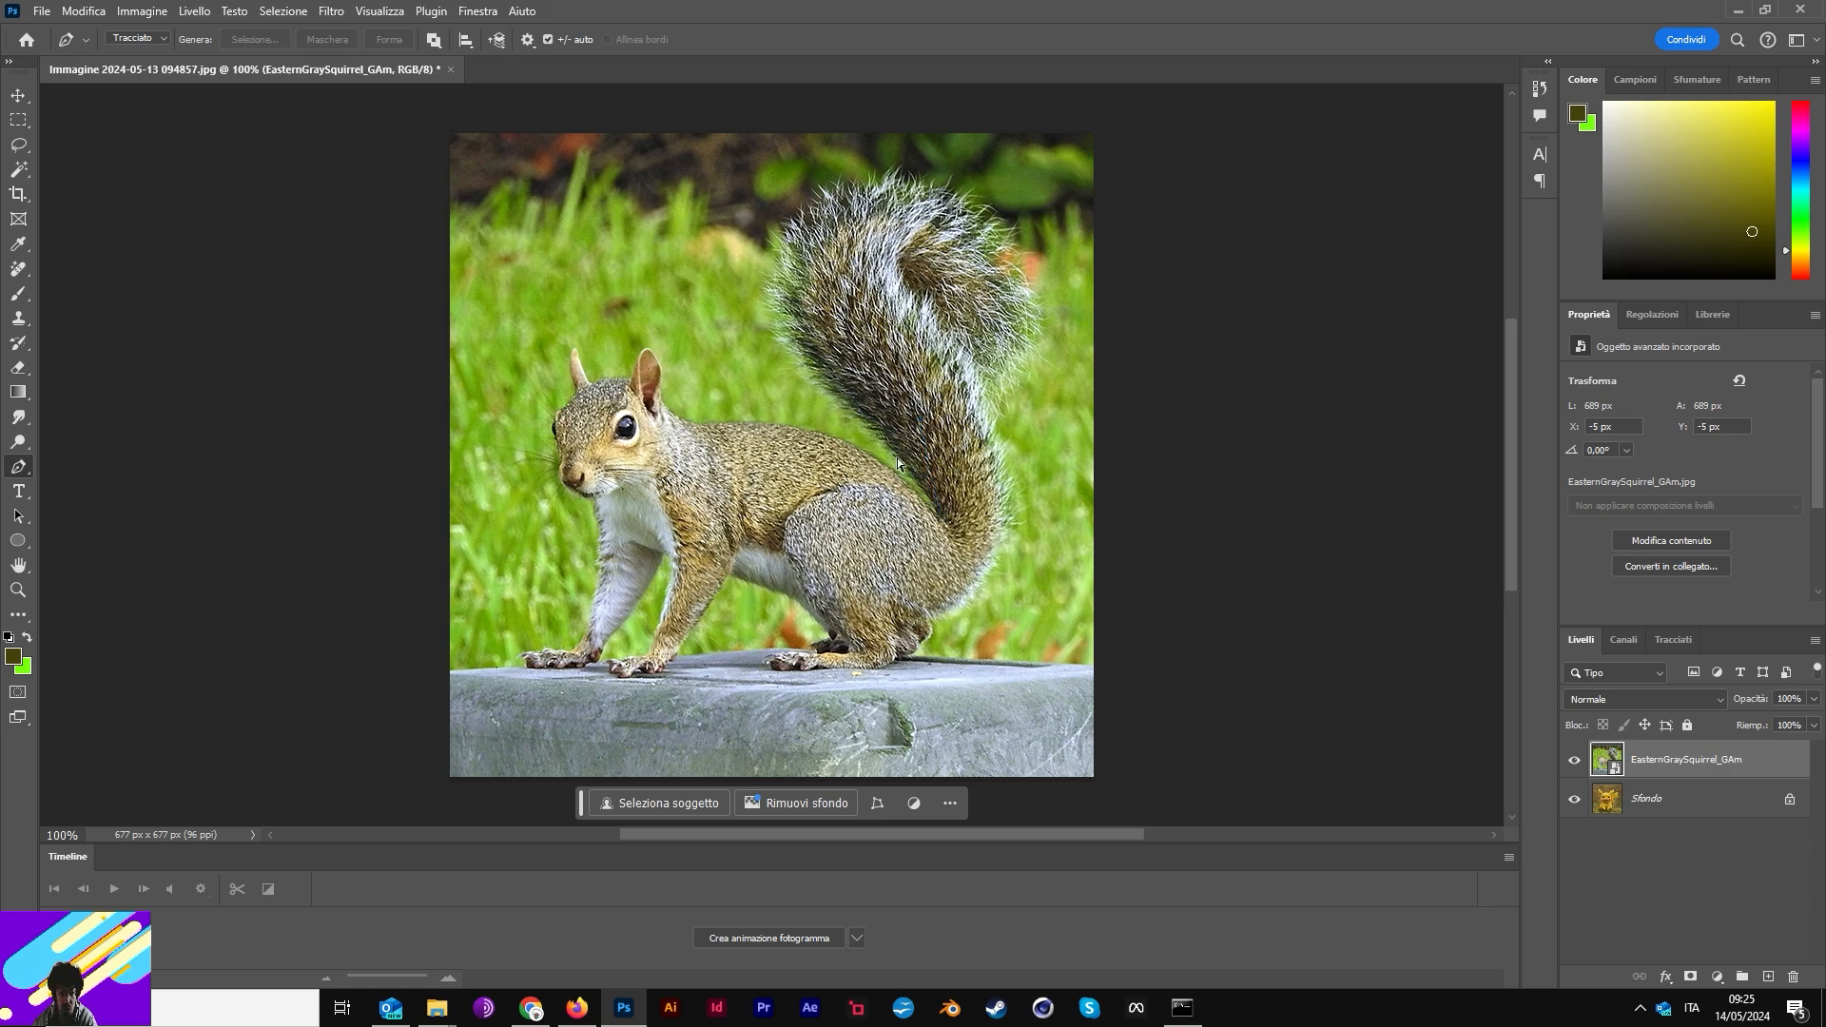
- Trace a closed outline around the squirrel's tail with the Pen tool
left_click(945, 521)
left_click(873, 439)
left_click(919, 364)
left_click(776, 331)
left_click(896, 153)
left_click(1077, 239)
left_click(925, 312)
left_click(1051, 337)
left_click(932, 427)
left_click(1008, 510)
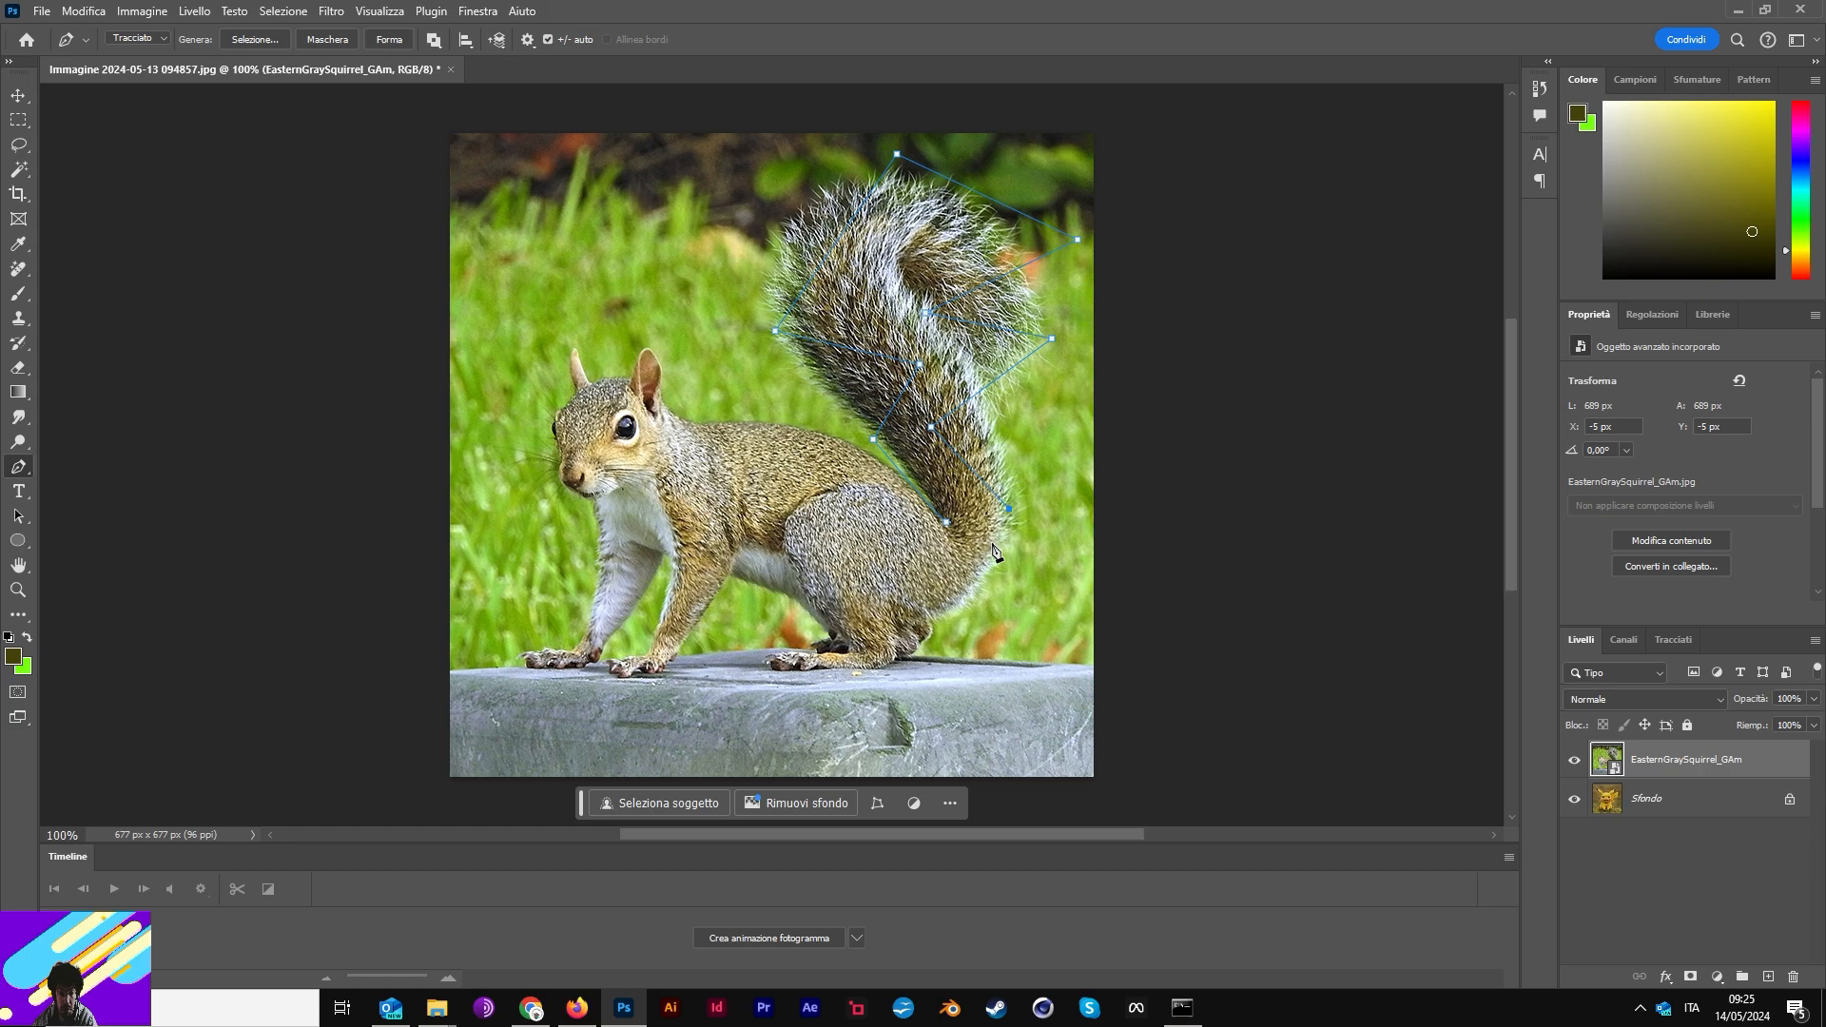
left_click(974, 574)
left_click(947, 522)
- Convert the tail outline into a selection and rasterize the squirrel layer
left_click(273, 41)
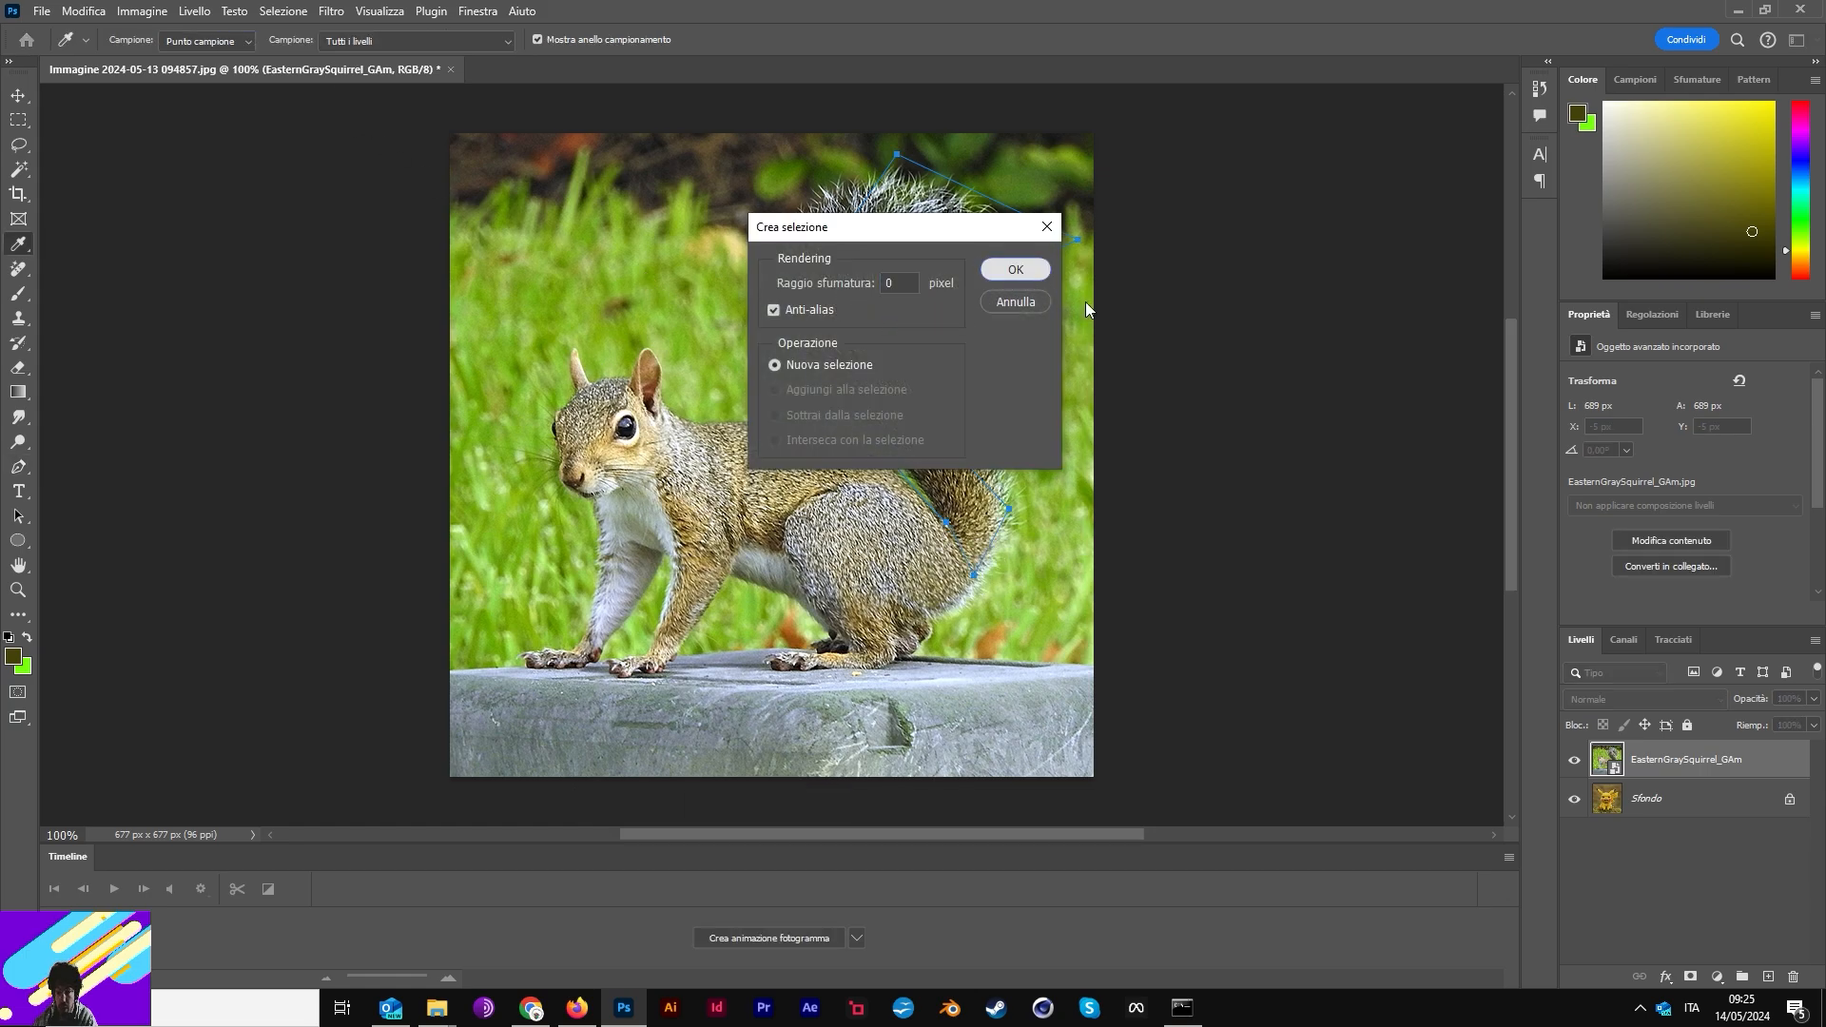
left_click(1019, 266)
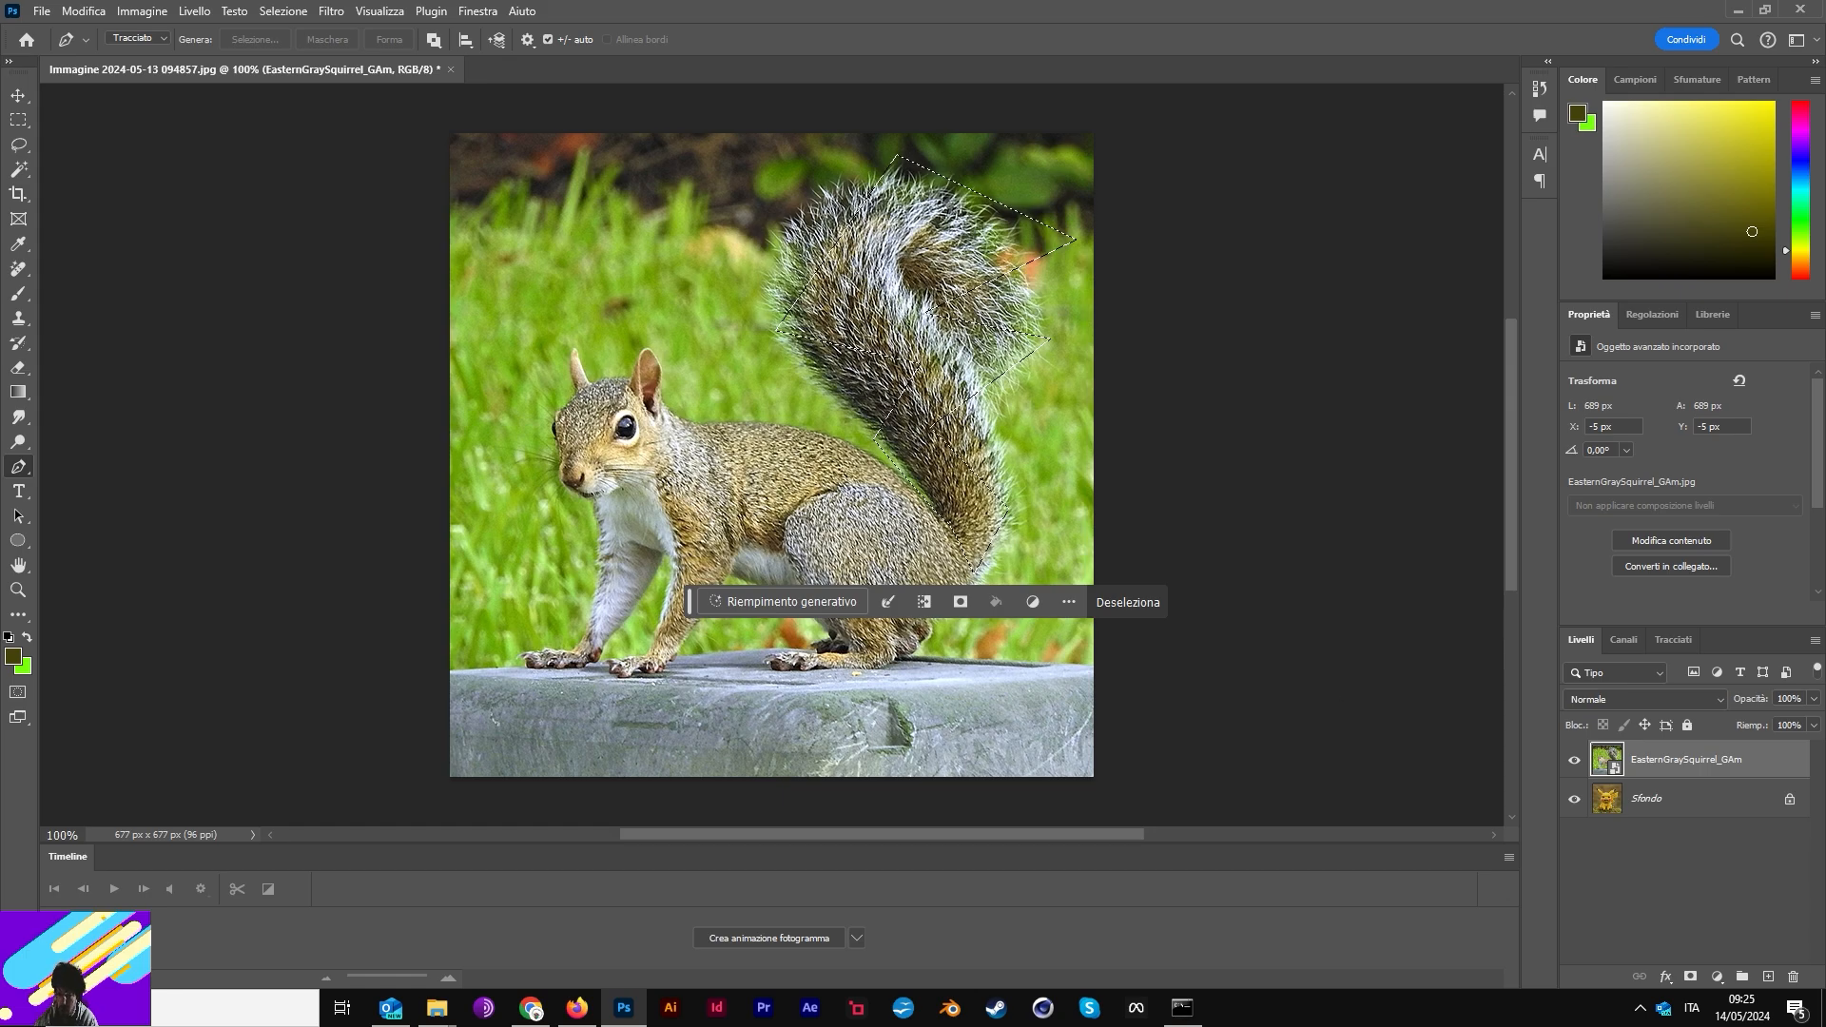
right_click(1648, 761)
left_click(1651, 684)
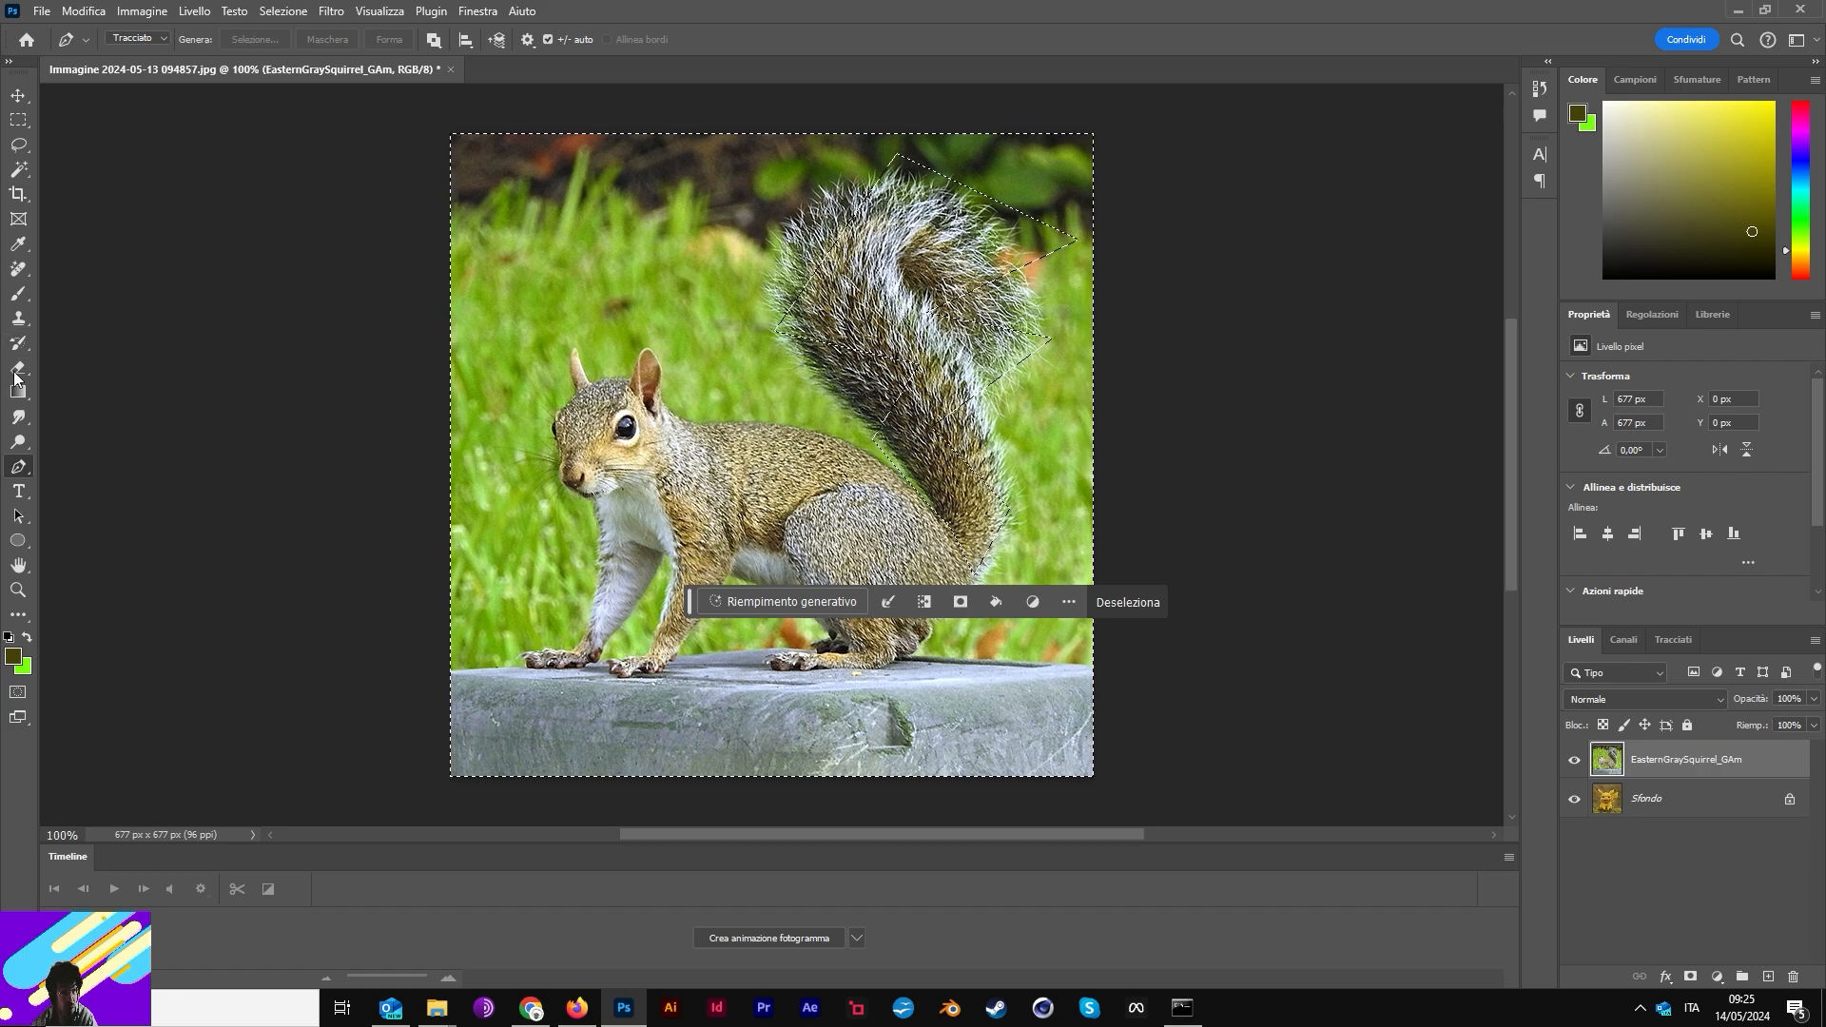
left_click(27, 322)
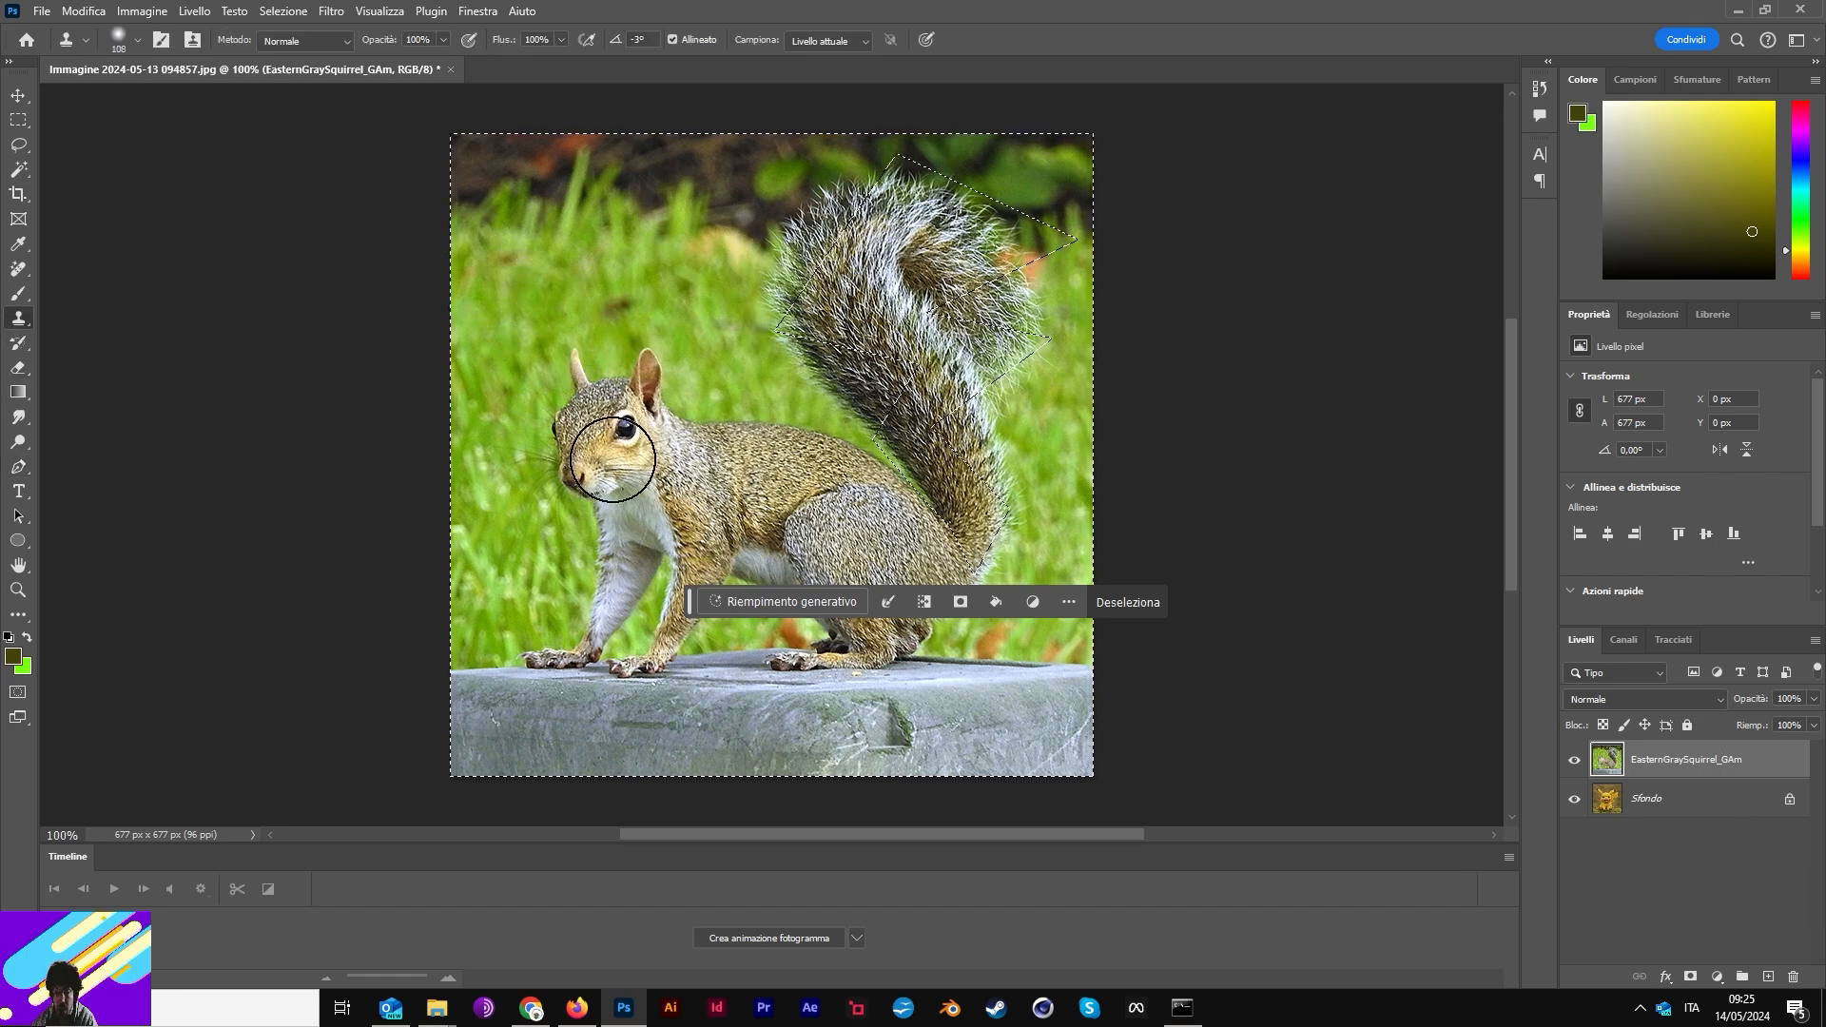
- Clone grass over the stray fur beside the tail, then deselect
left_click(717, 268, "alt")
left_click_drag(775, 260, 827, 208)
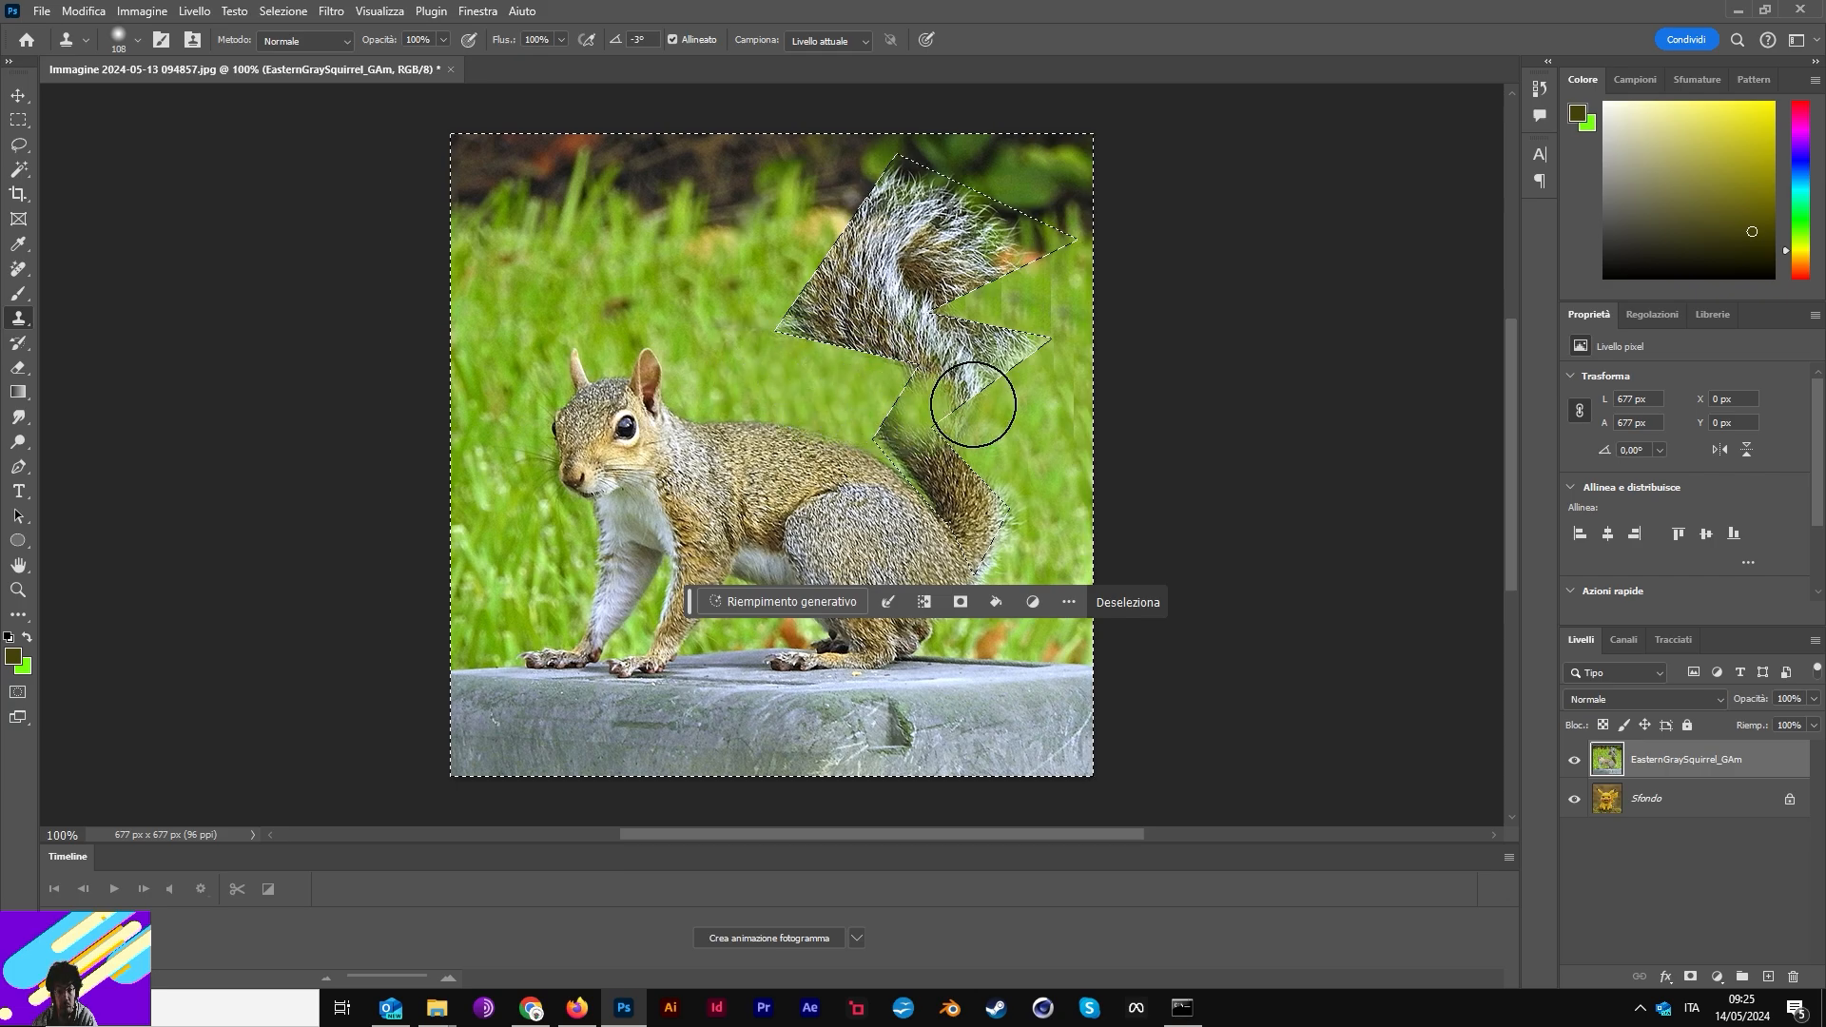
left_click_drag(1033, 551, 1015, 577)
left_click(1076, 522, "alt")
left_click_drag(1030, 474, 1039, 441)
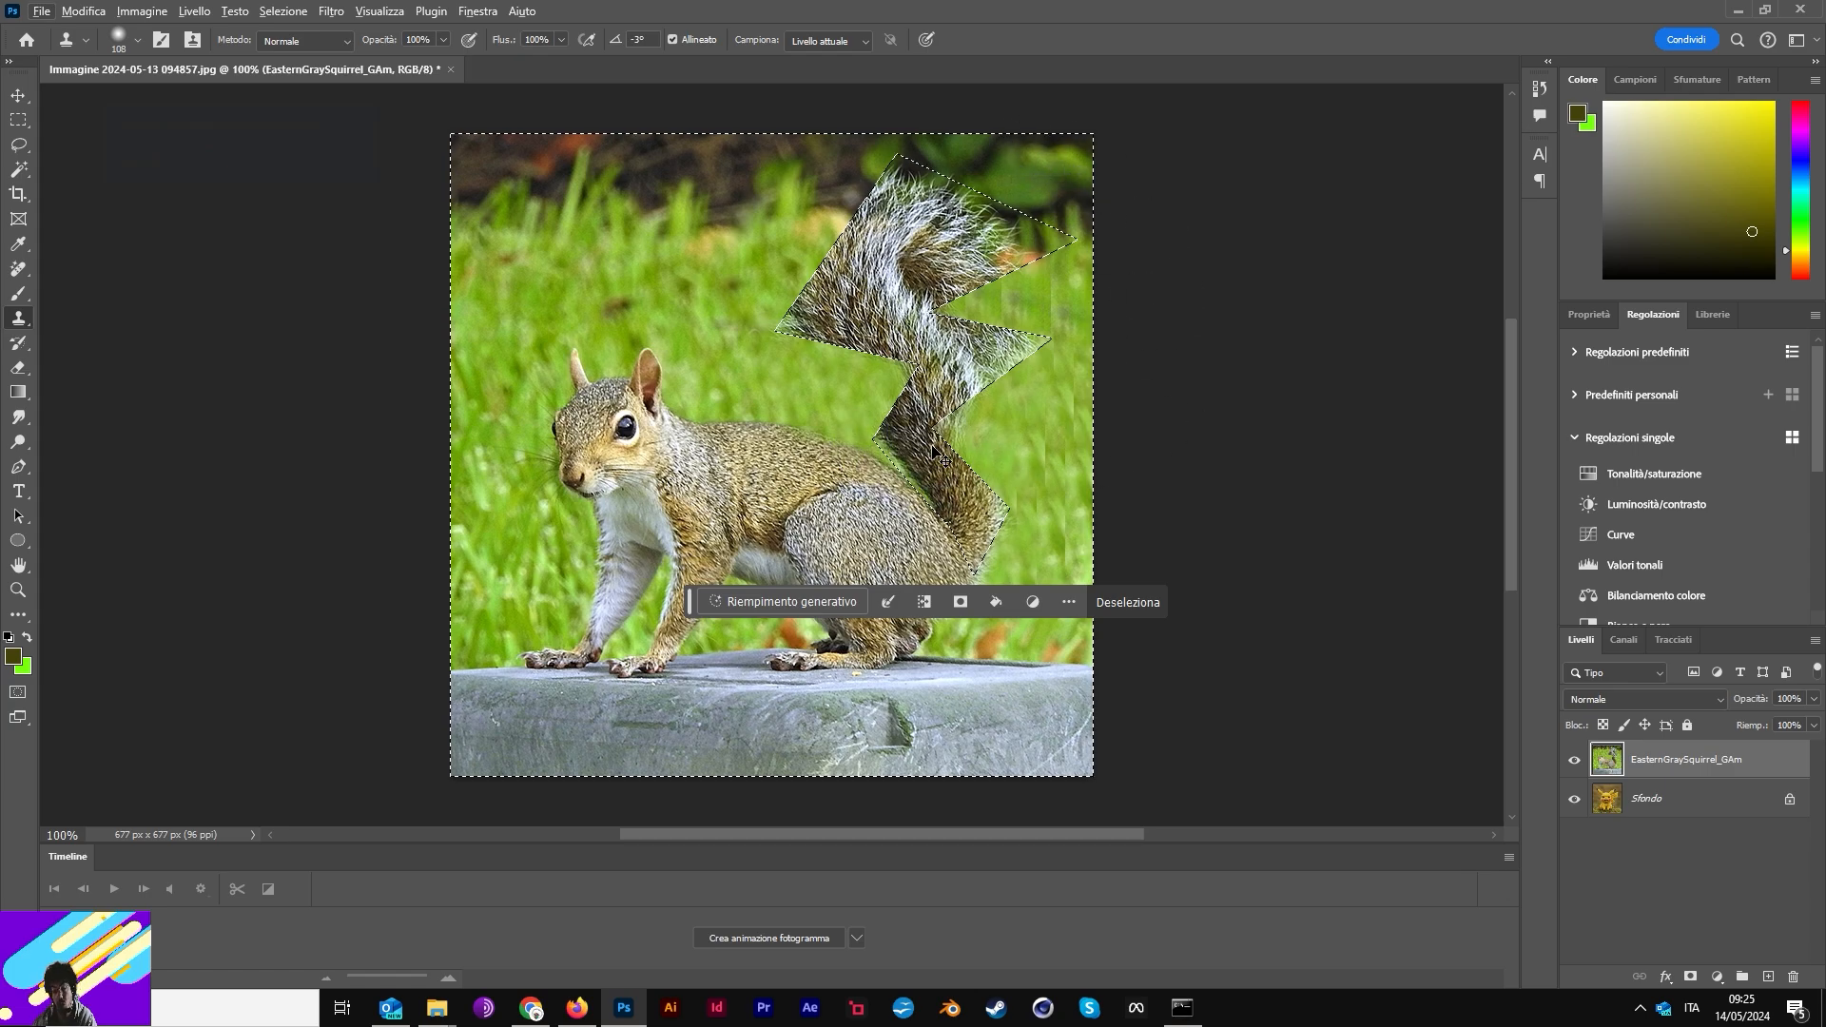
key("ctrl+d")
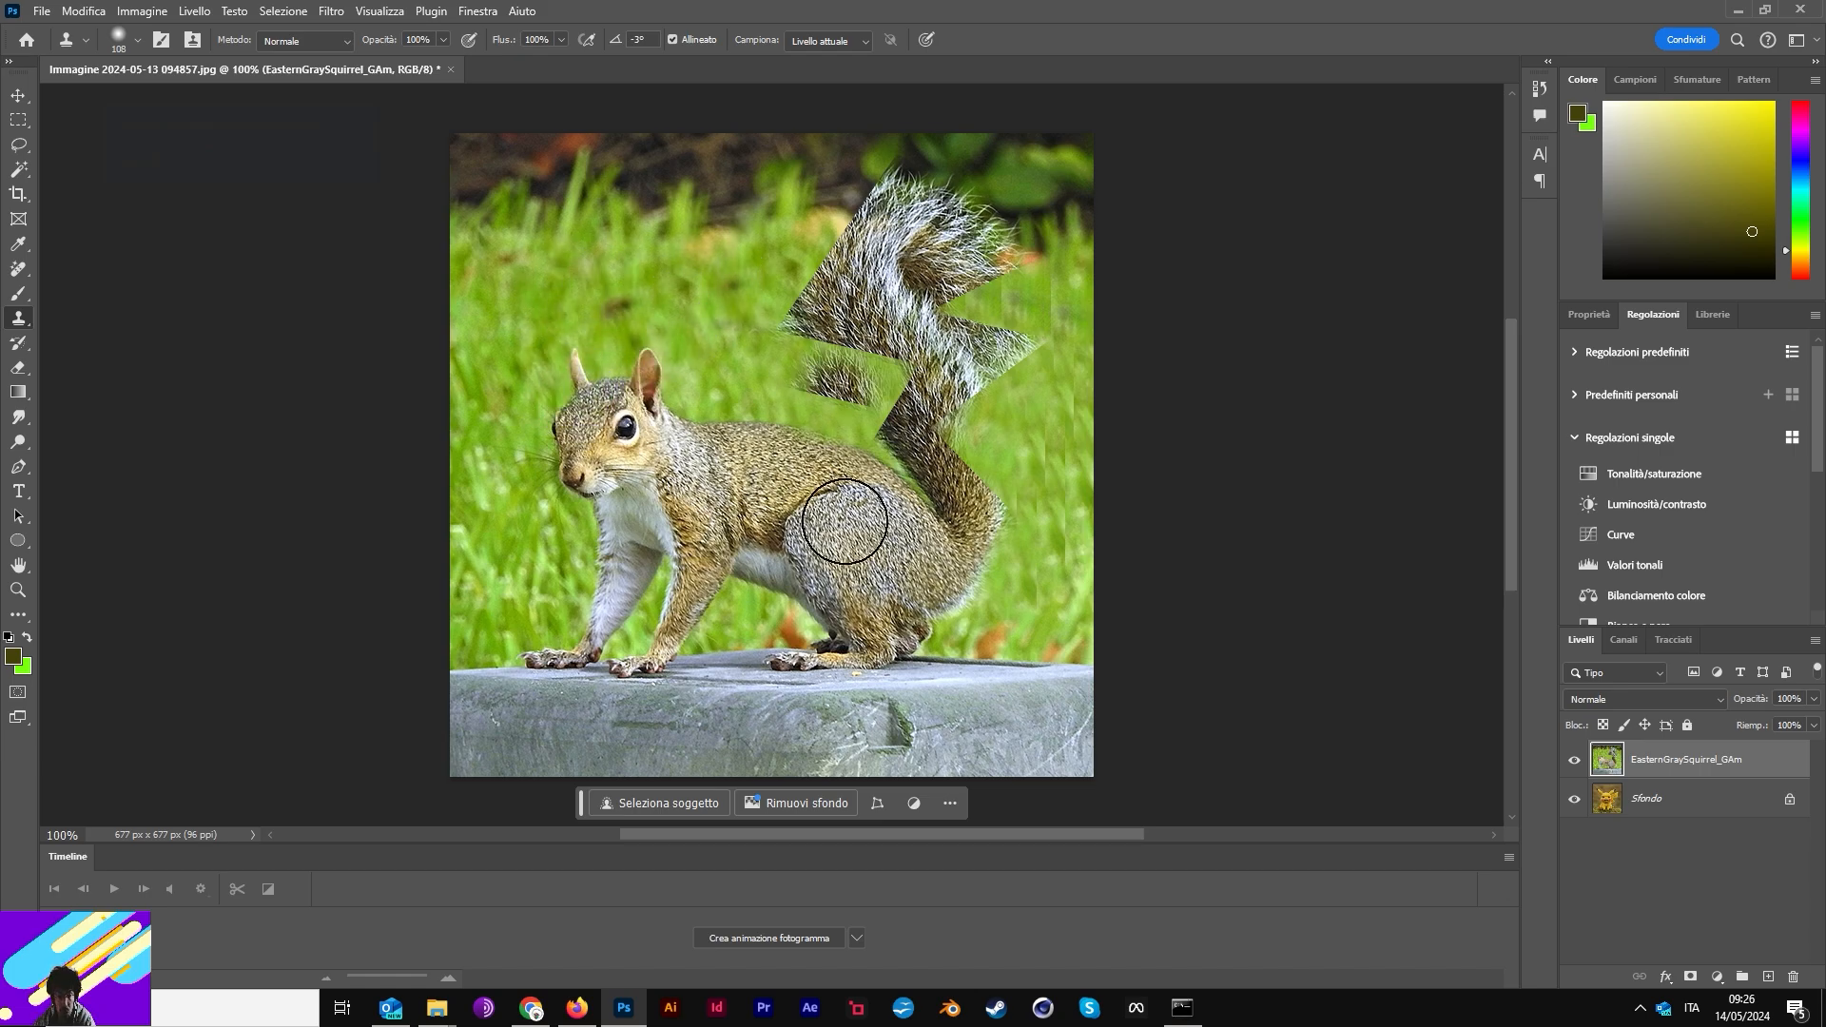
- Undo an unwanted tail-extension stroke and a stray dab near the hind foot
left_click_drag(776, 343, 788, 313)
key("ctrl+z")
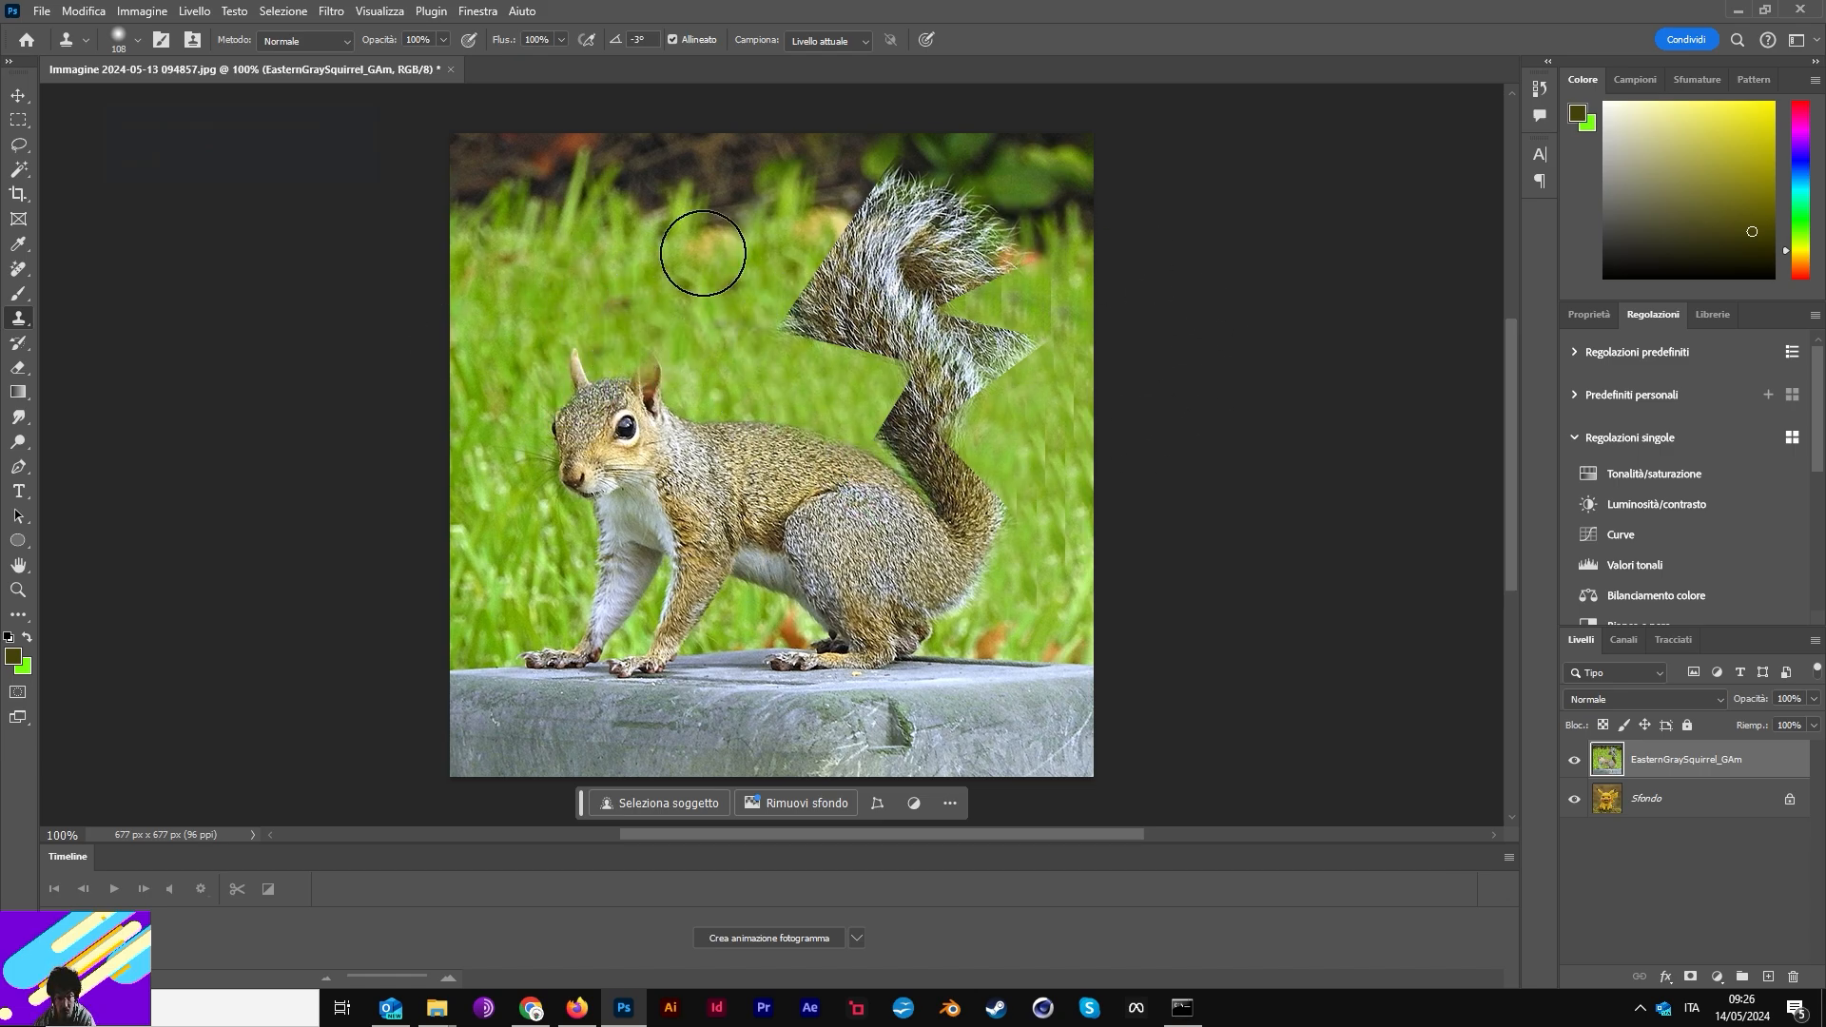
left_click(762, 638)
key("ctrl+z")
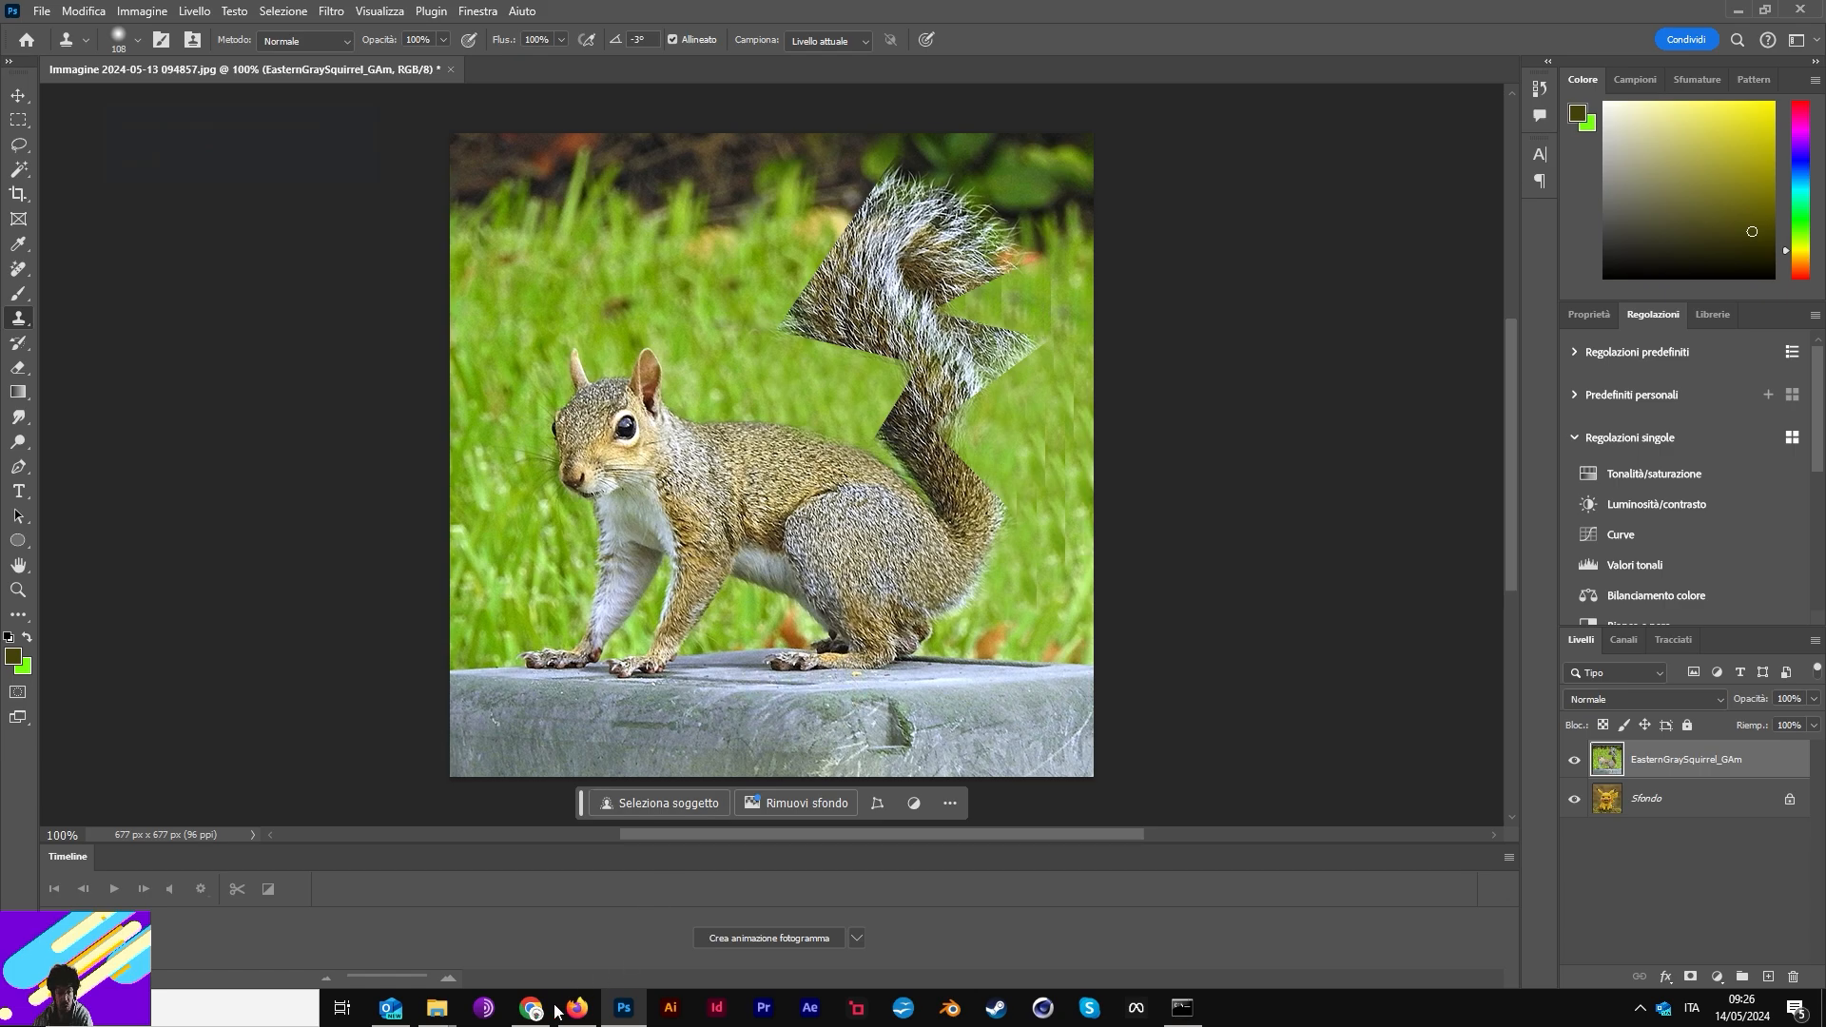
- Load EasternGraySquirrel_GAm copia (3).jpg into the FromImage Load Image node
mouse_move(588, 1018)
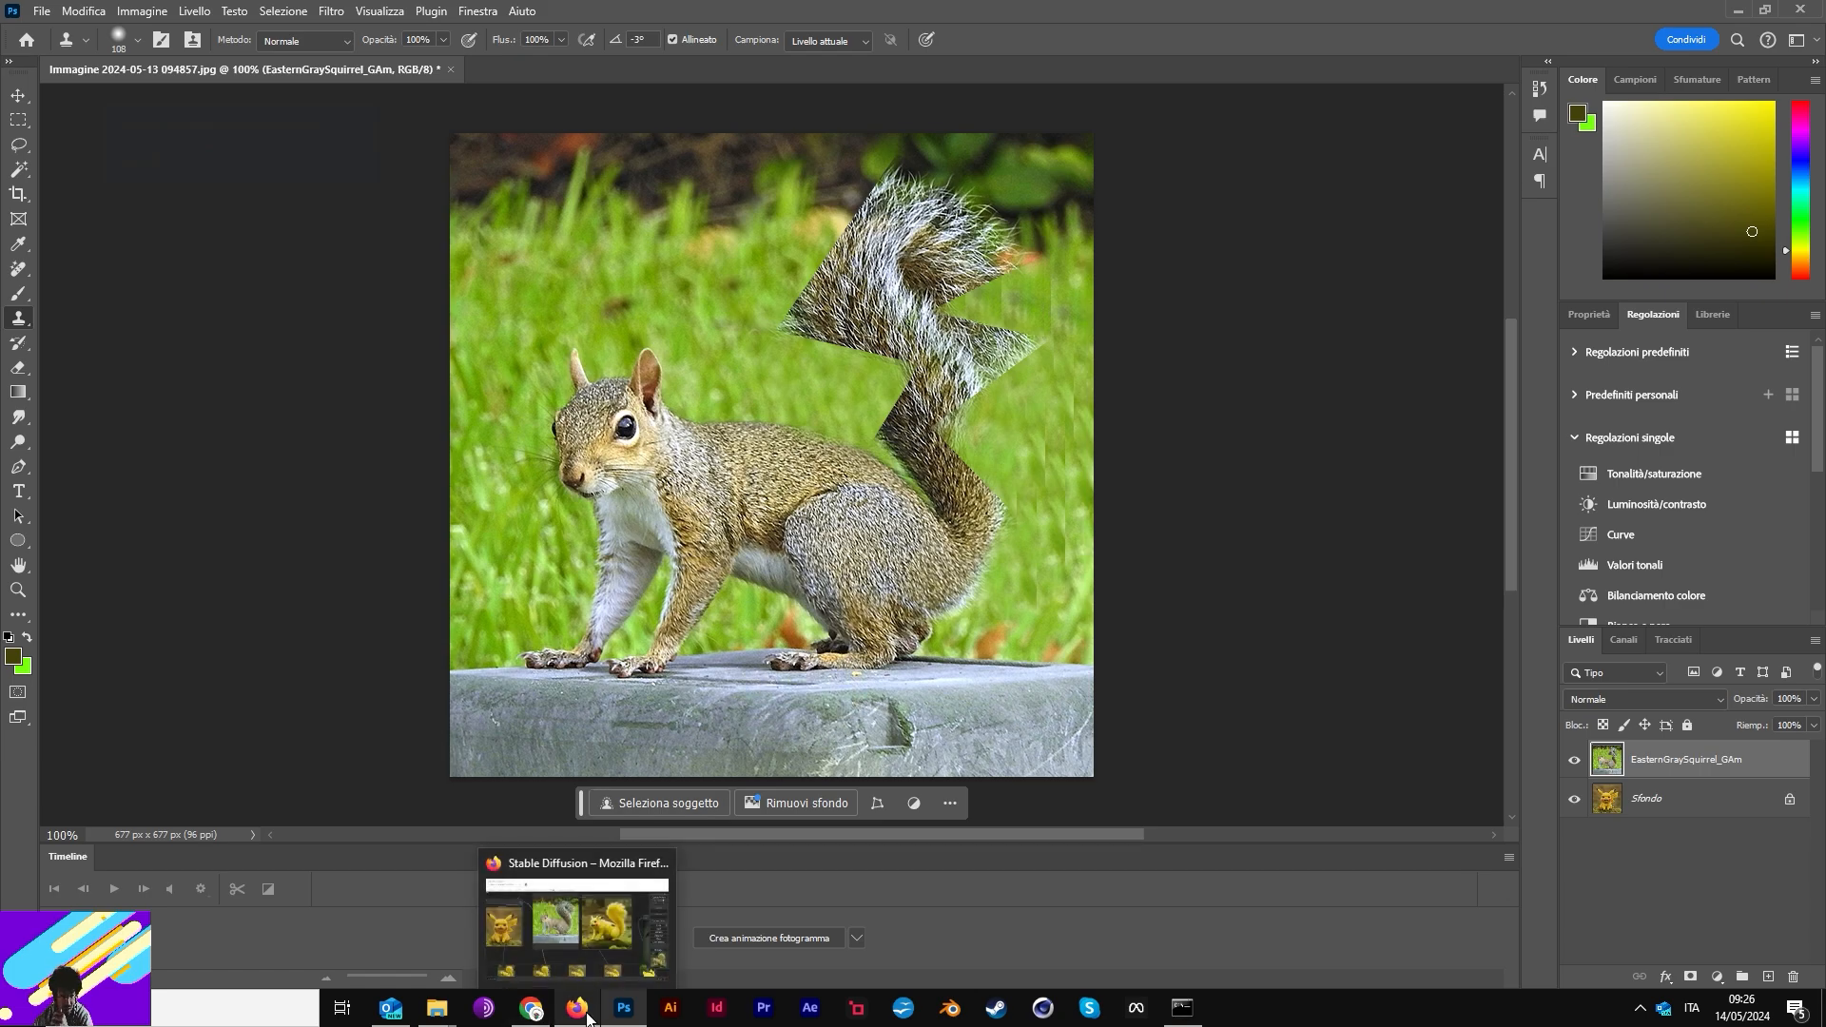
left_click(571, 1016)
scroll(1095, 778, "down", 8)
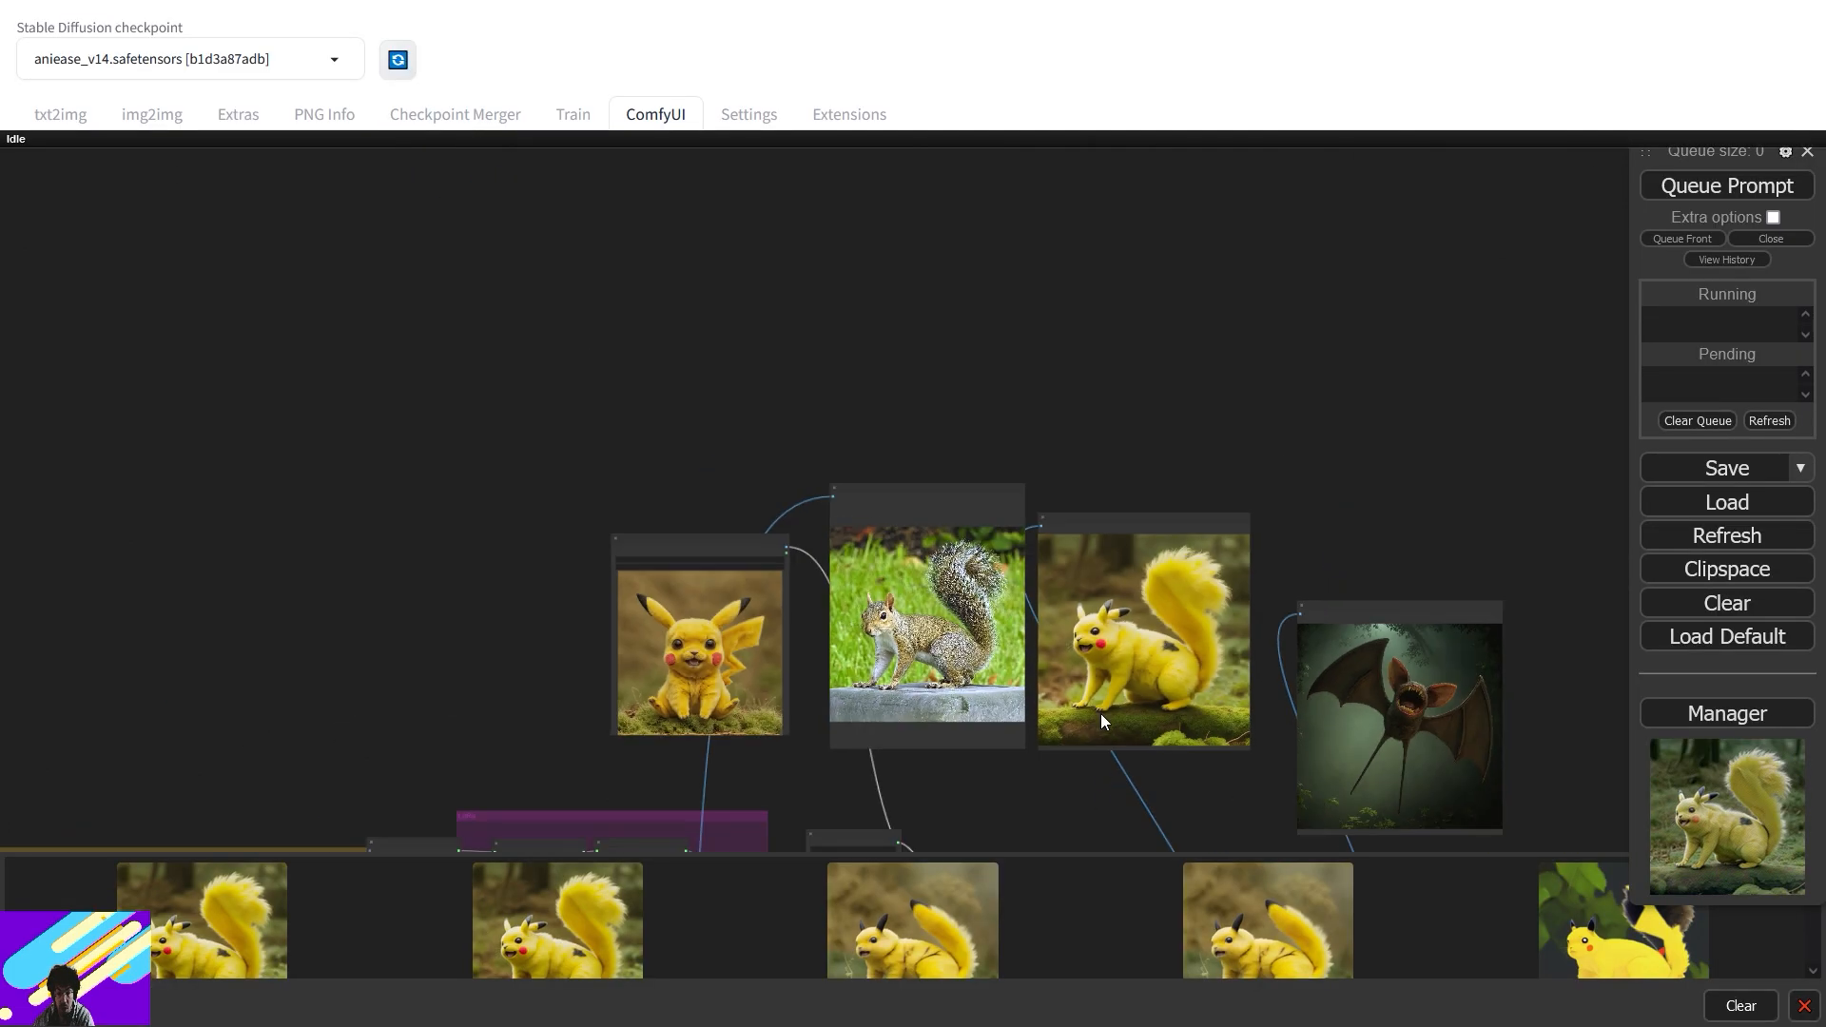
scroll(1095, 462, "up", 5)
left_click_drag(937, 690, 1324, 306)
scroll(876, 617, "up", 4)
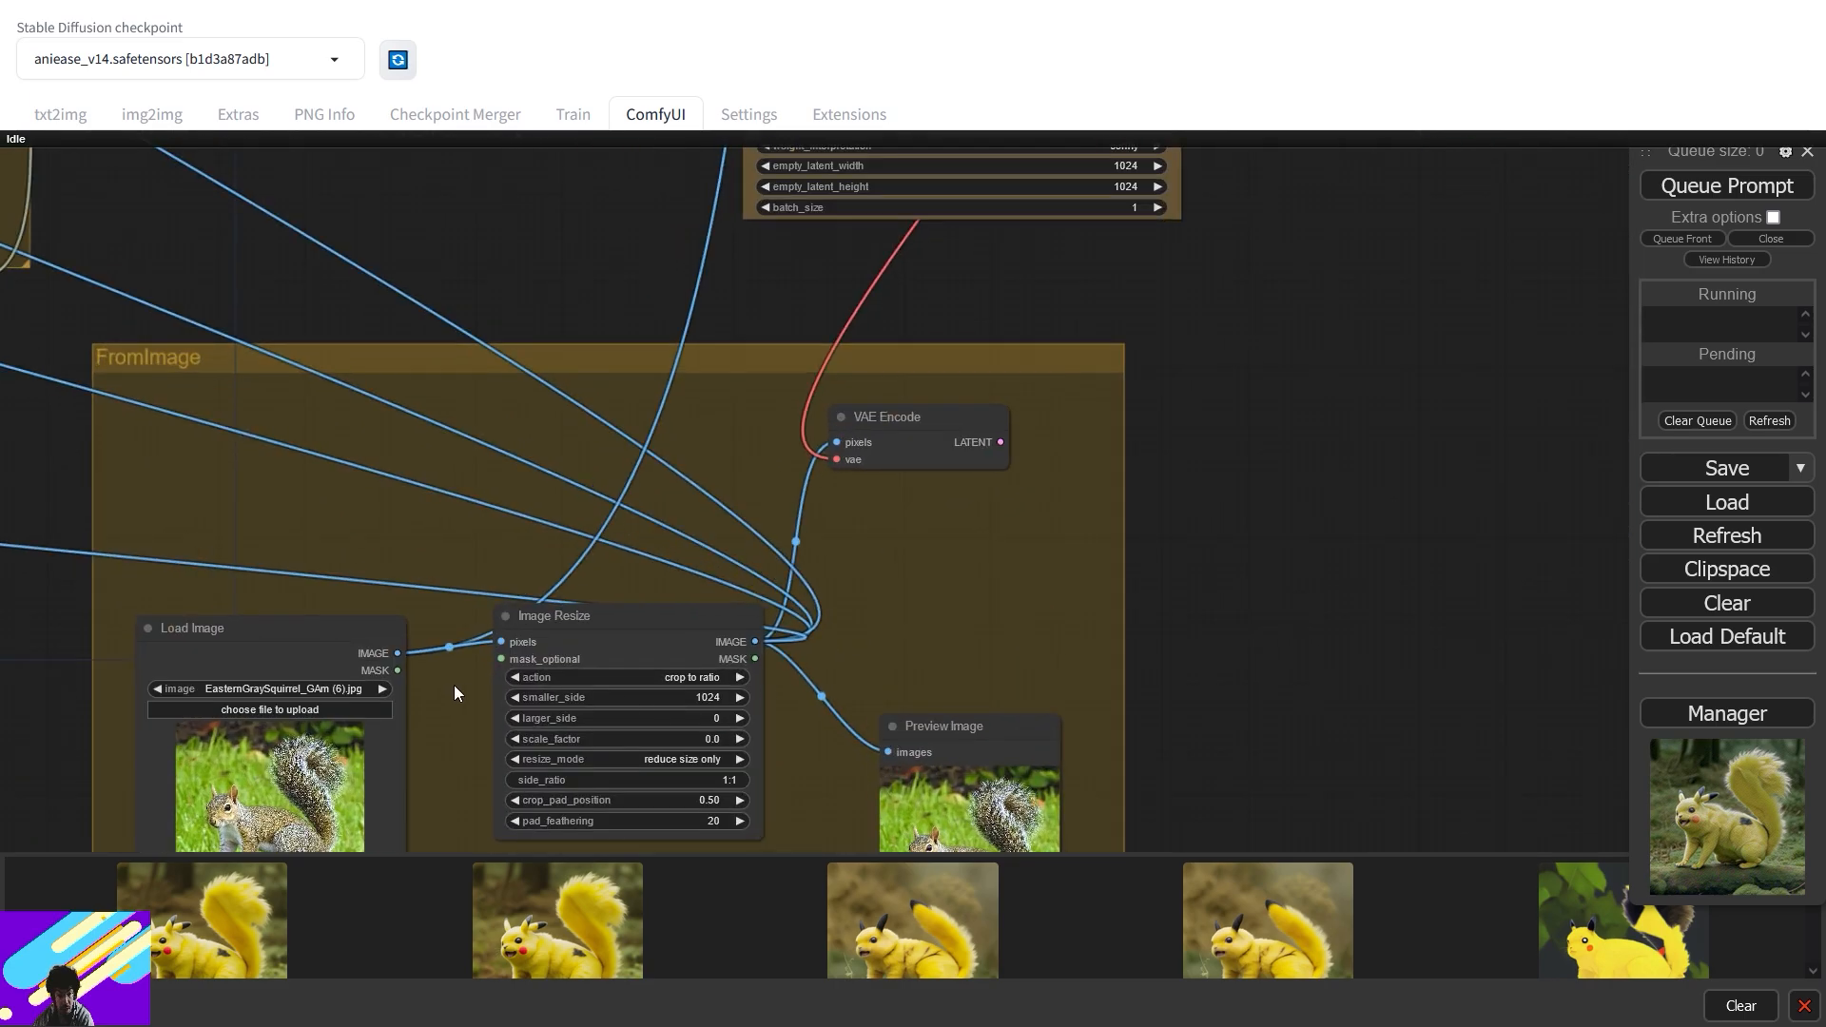
left_click_drag(451, 684, 813, 547)
left_click(622, 571)
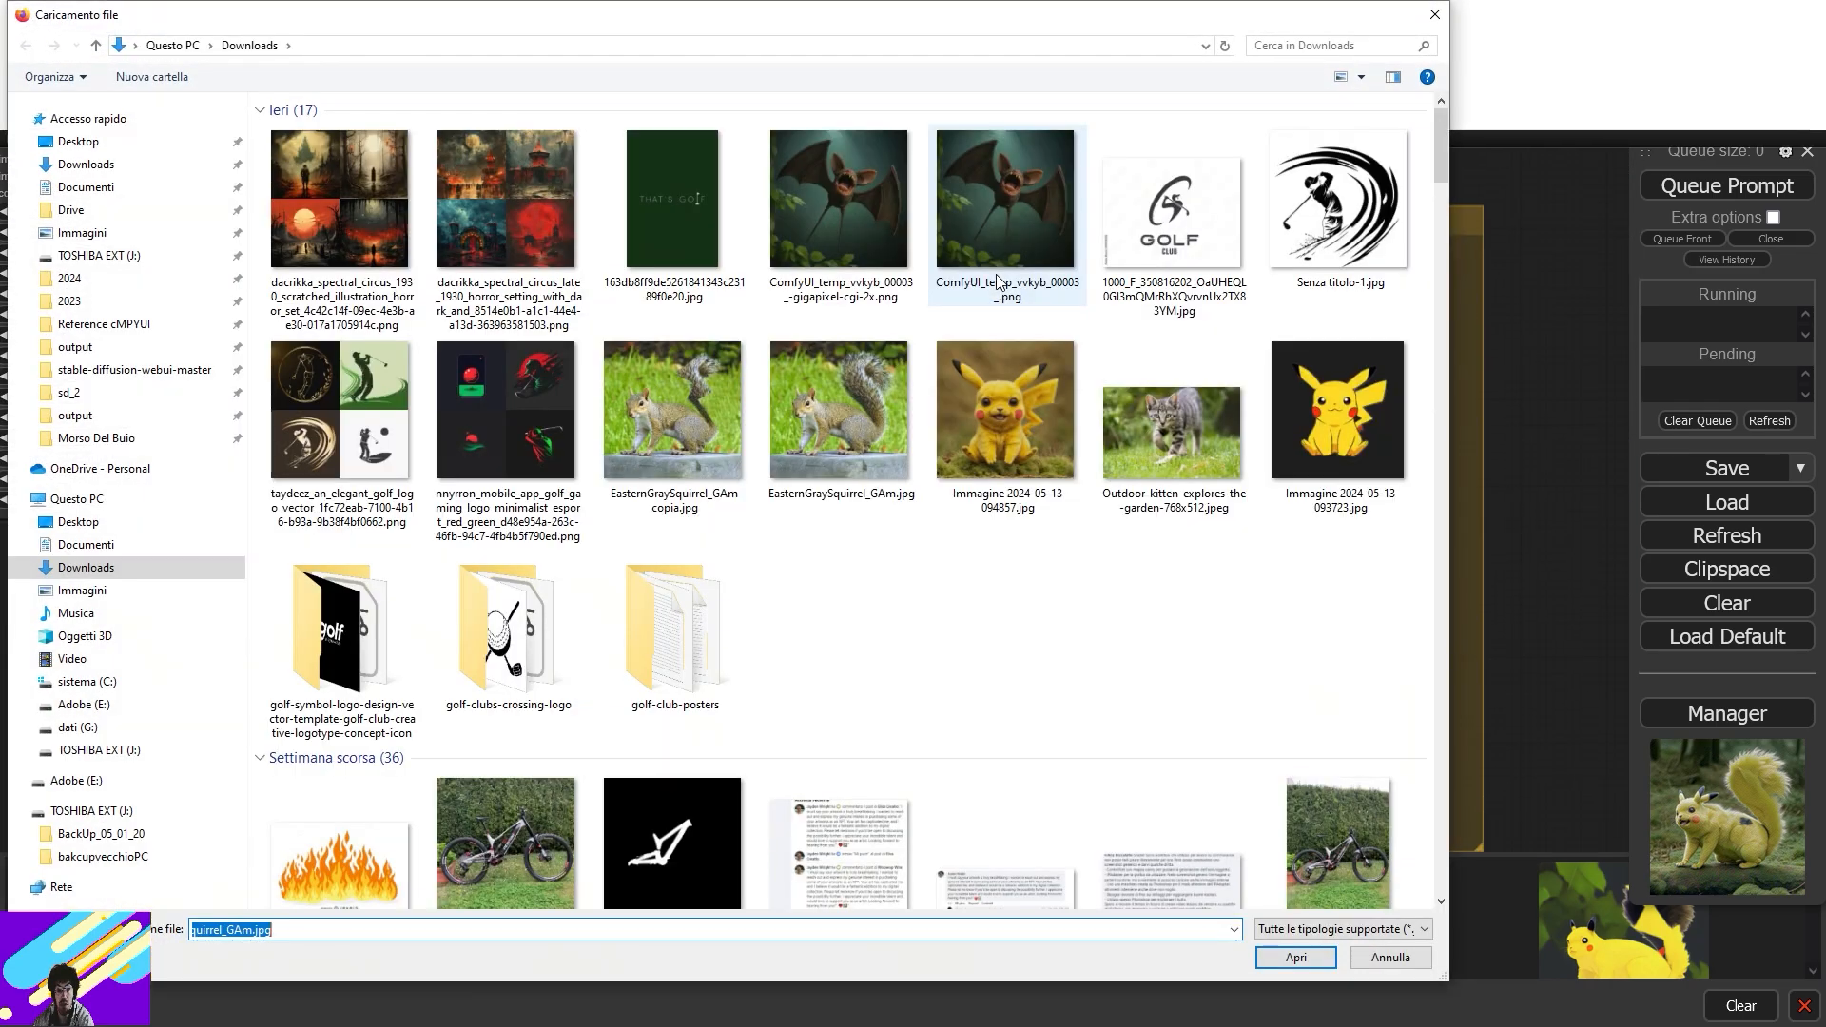
double_click(666, 404)
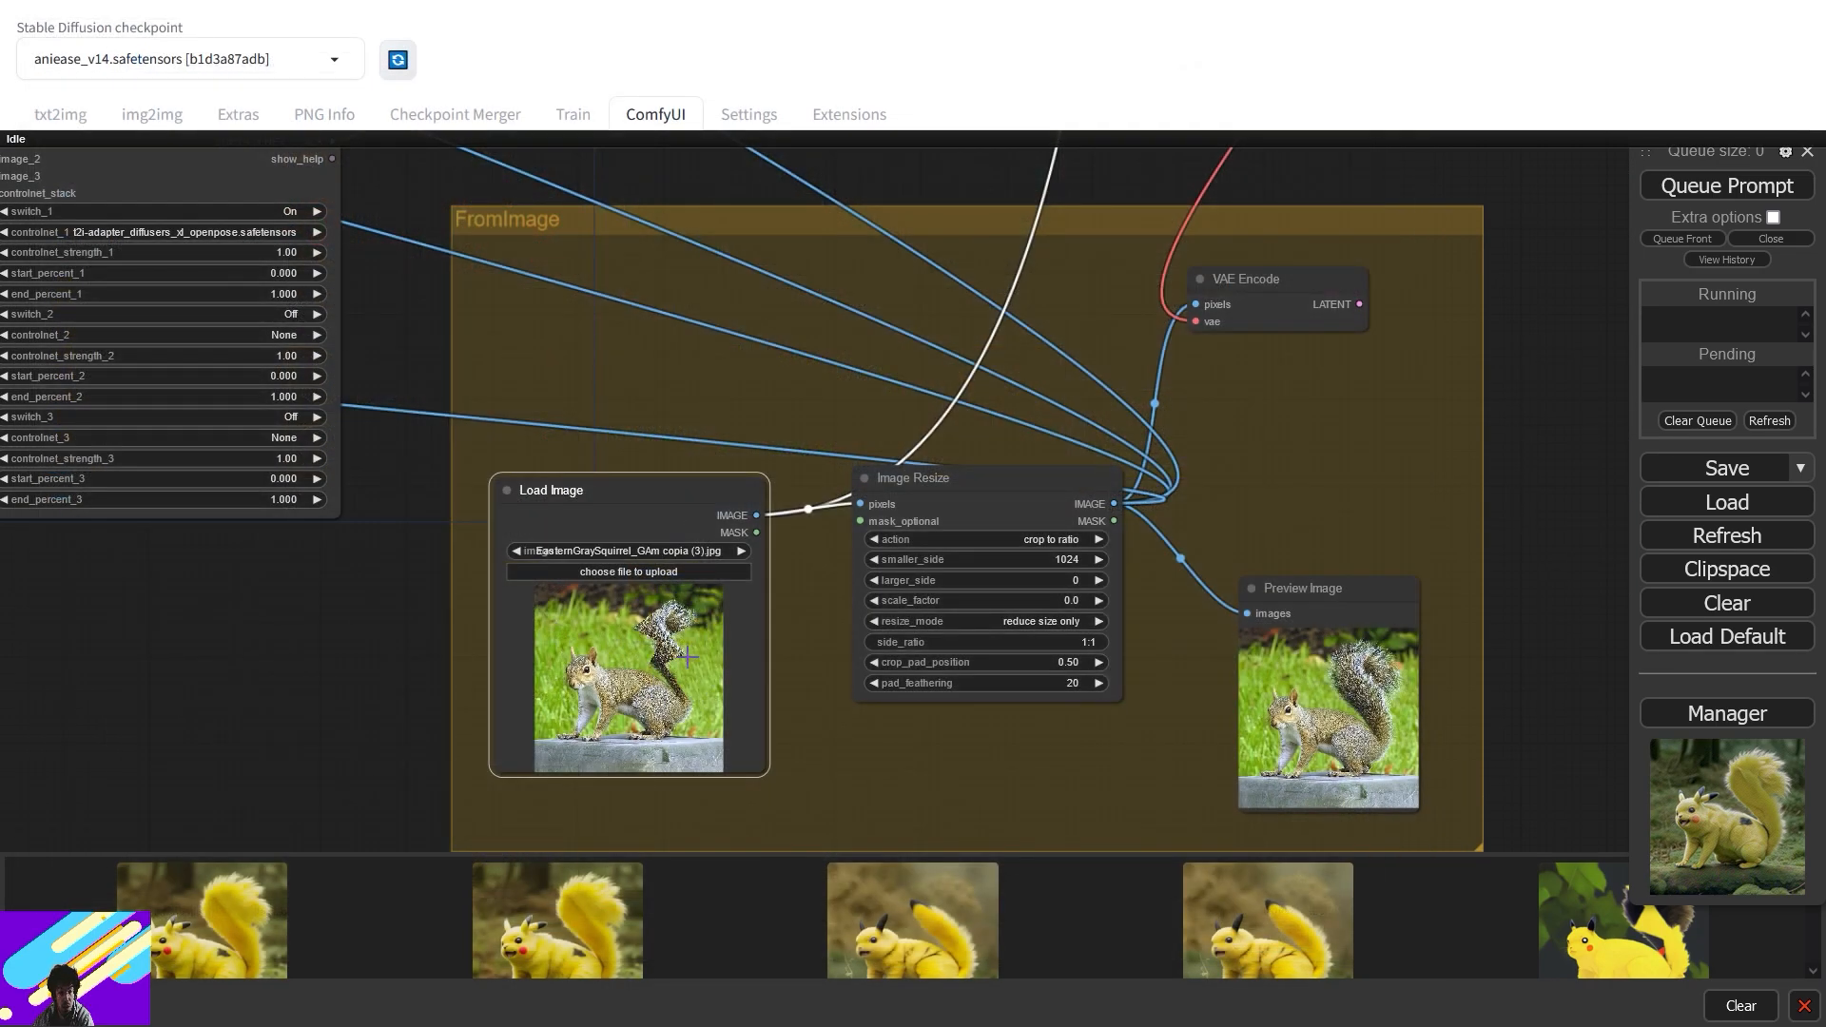
- Queue a generation using the edited zigzag-tail squirrel image
scroll(632, 666, "up", 8)
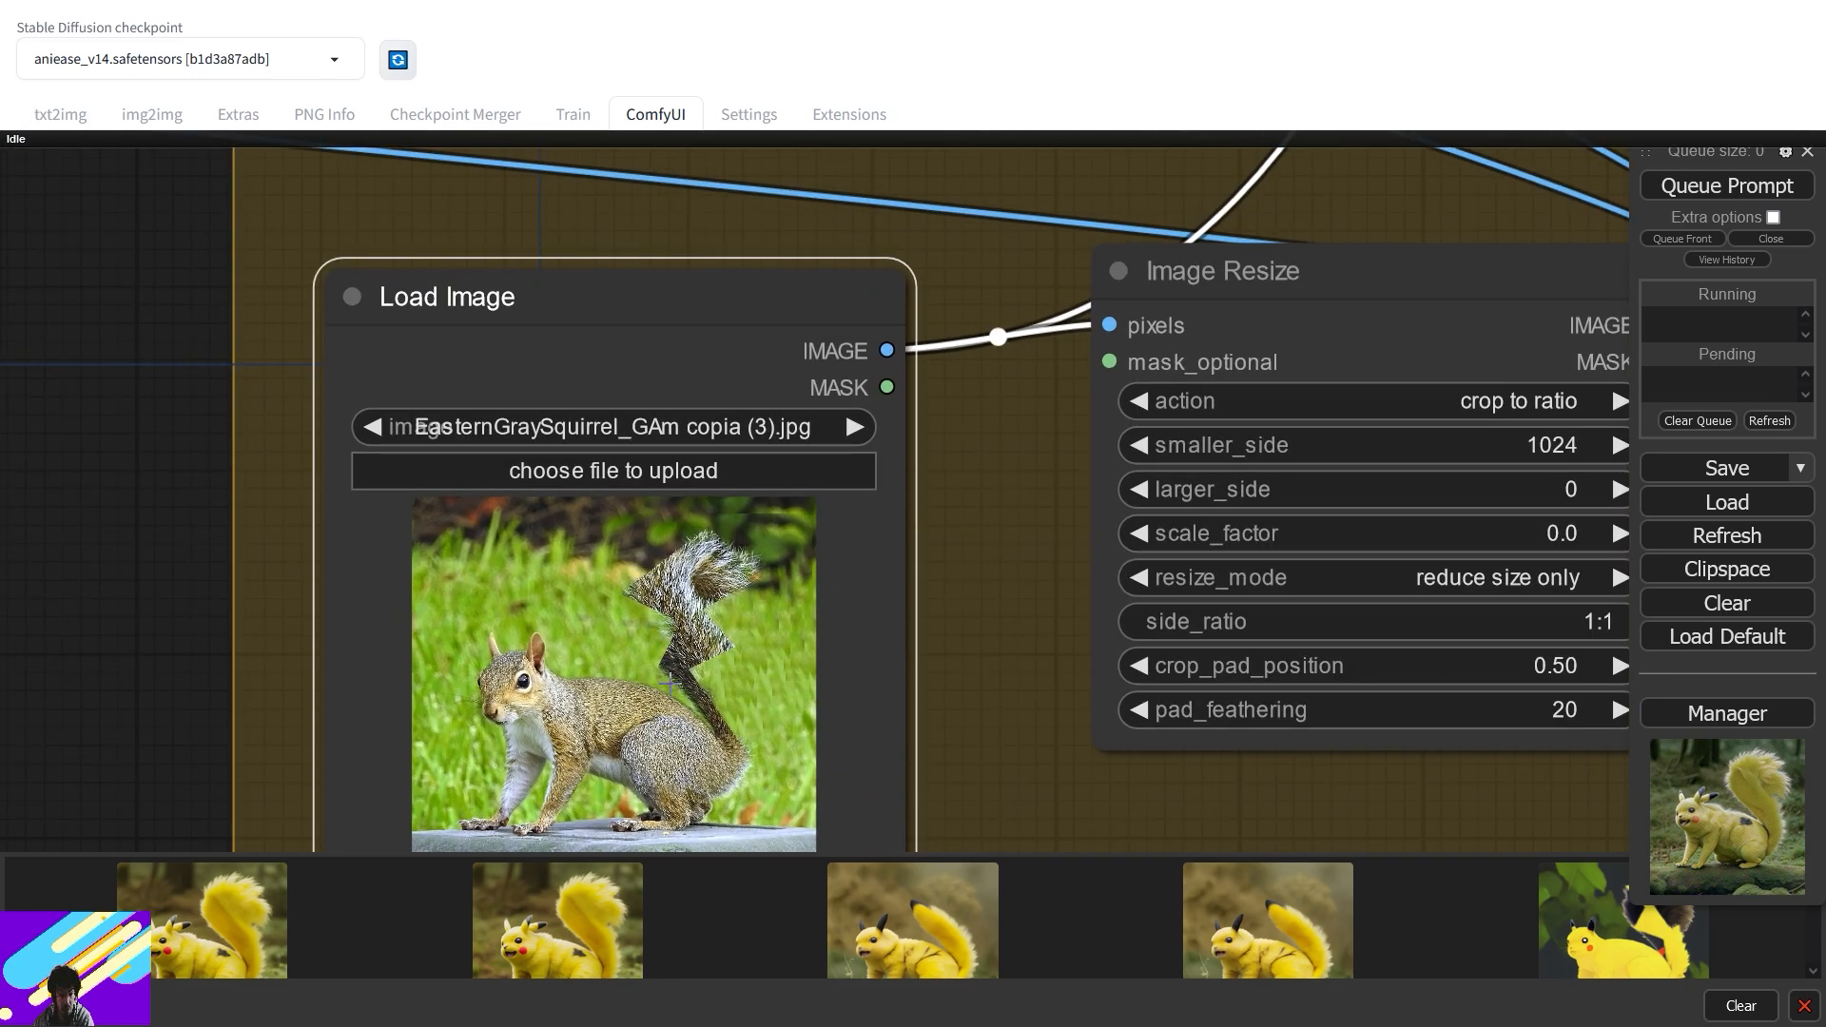
scroll(729, 608, "down", 9)
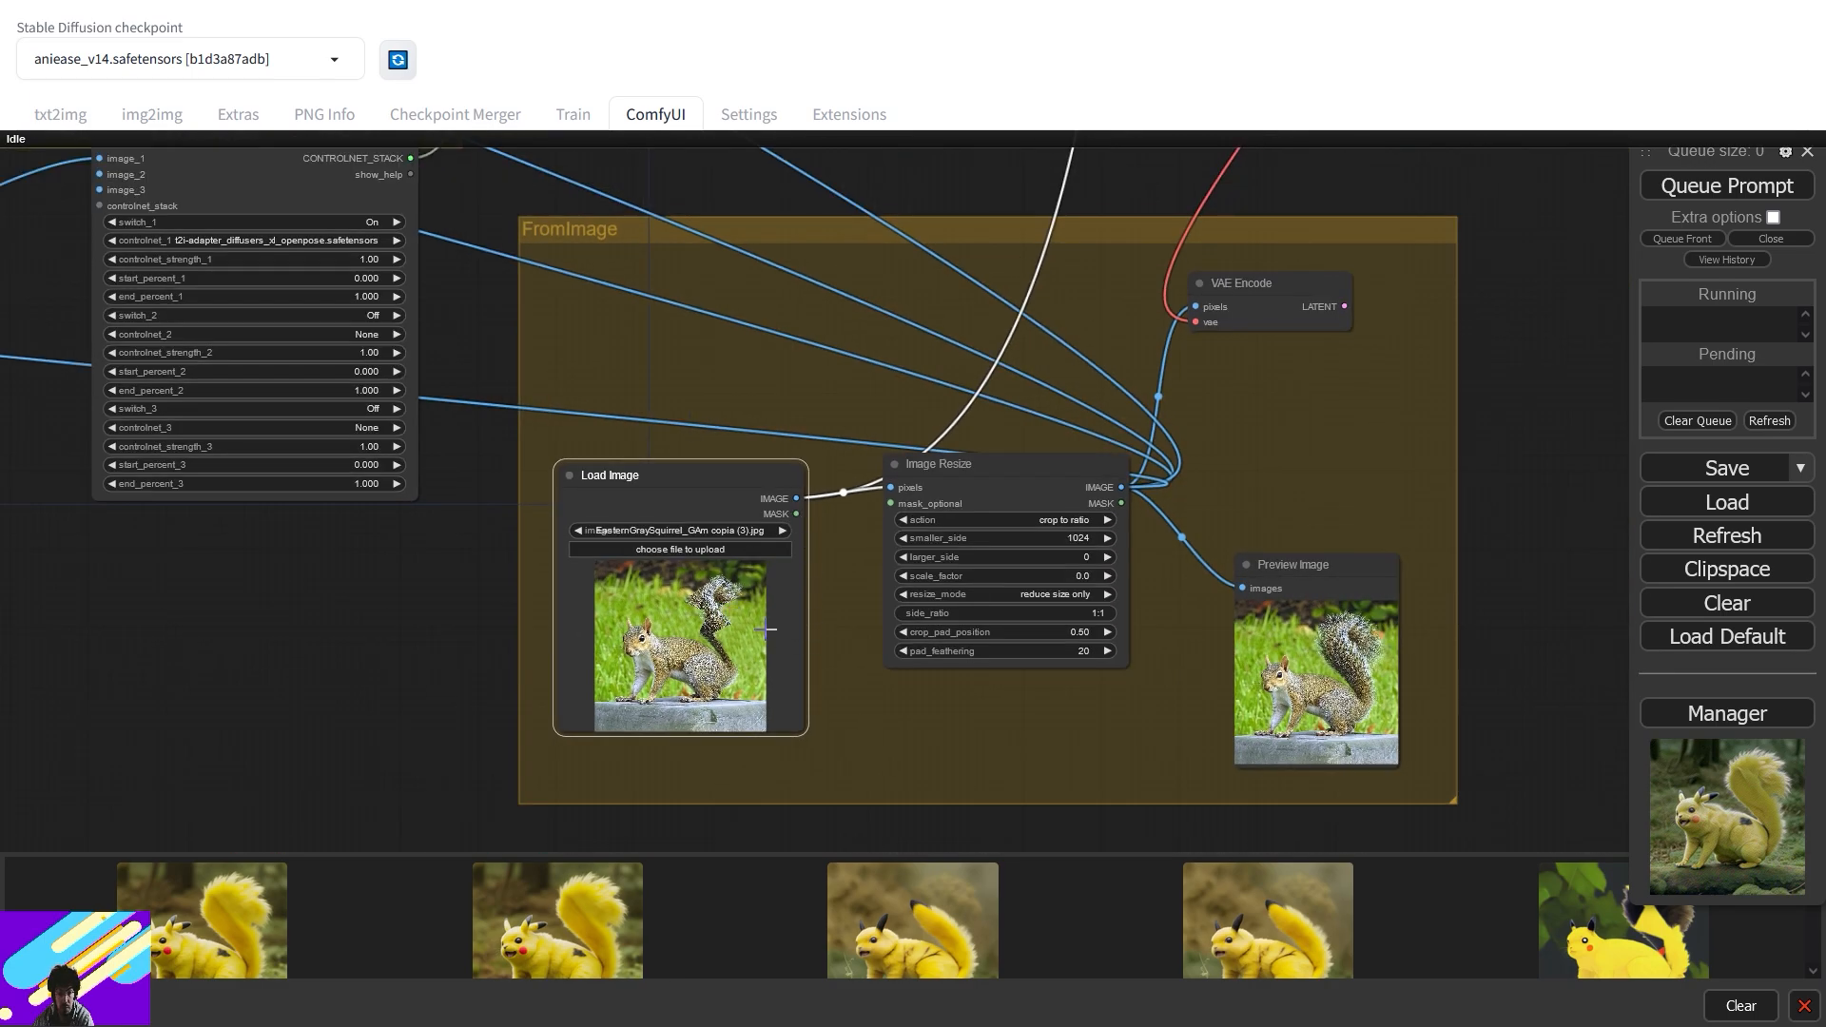
scroll(778, 632, "up", 15)
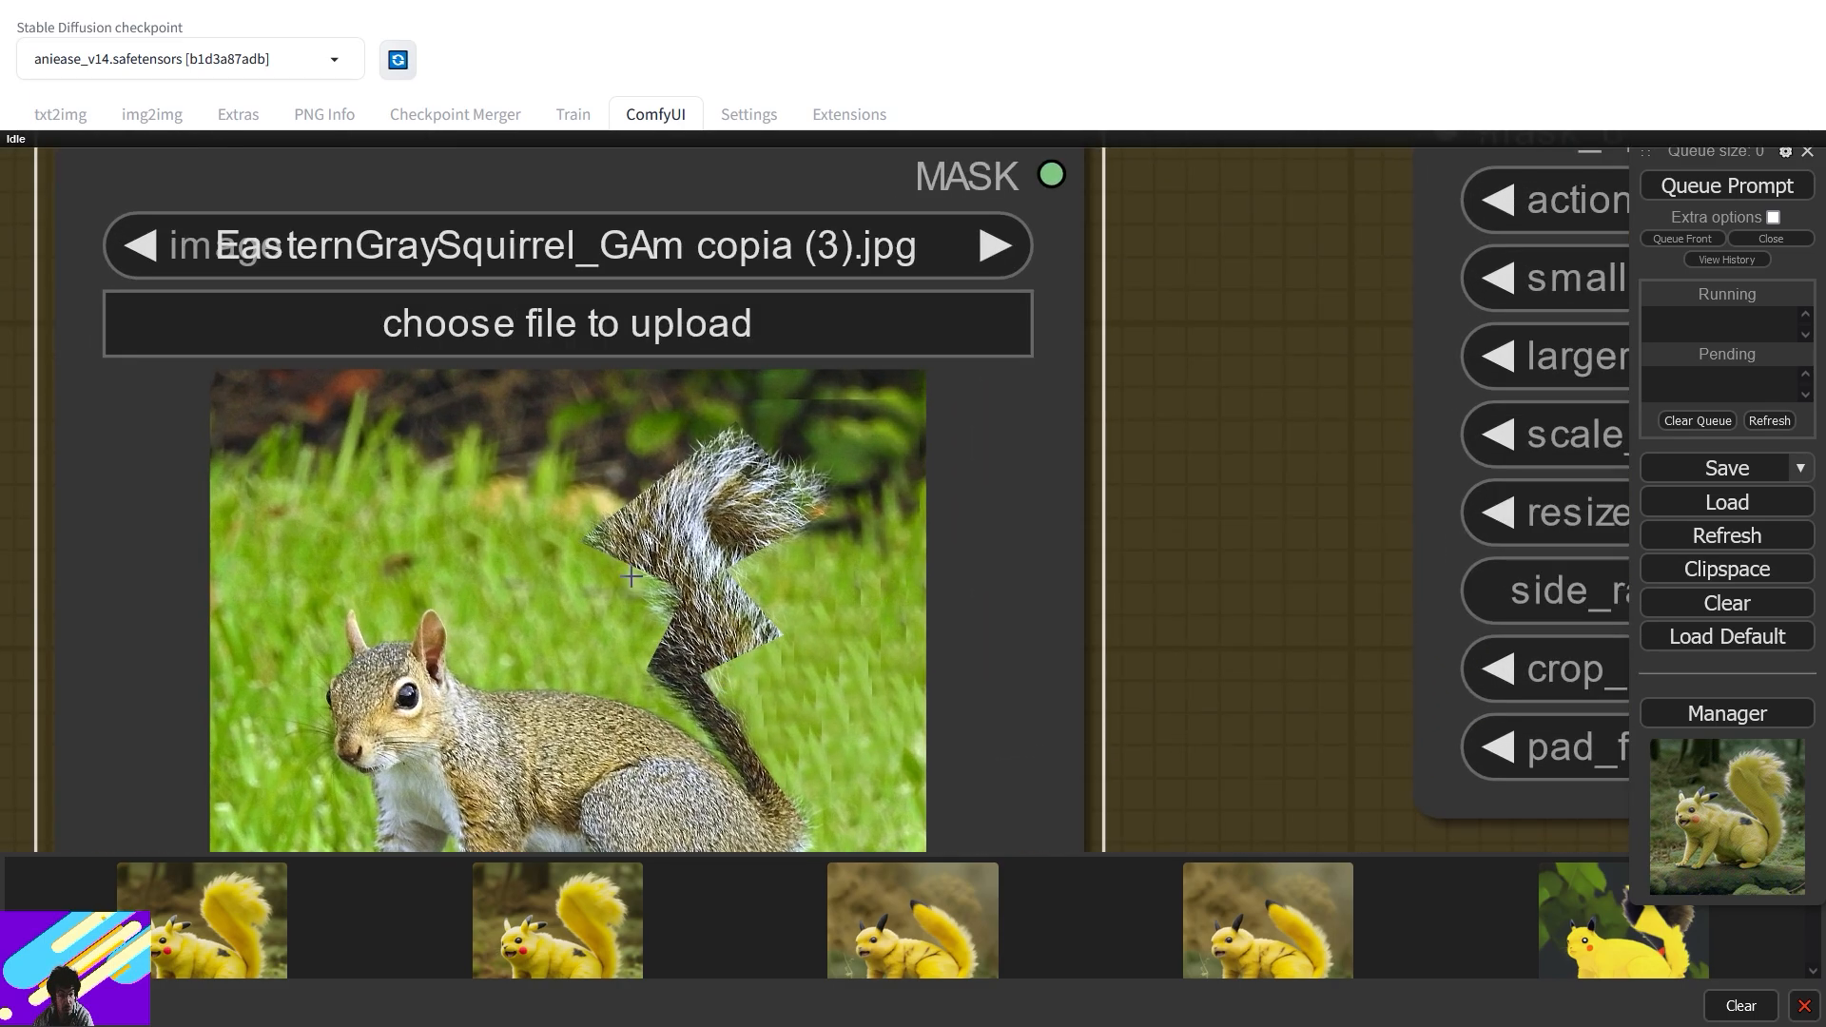
scroll(627, 588, "down", 11)
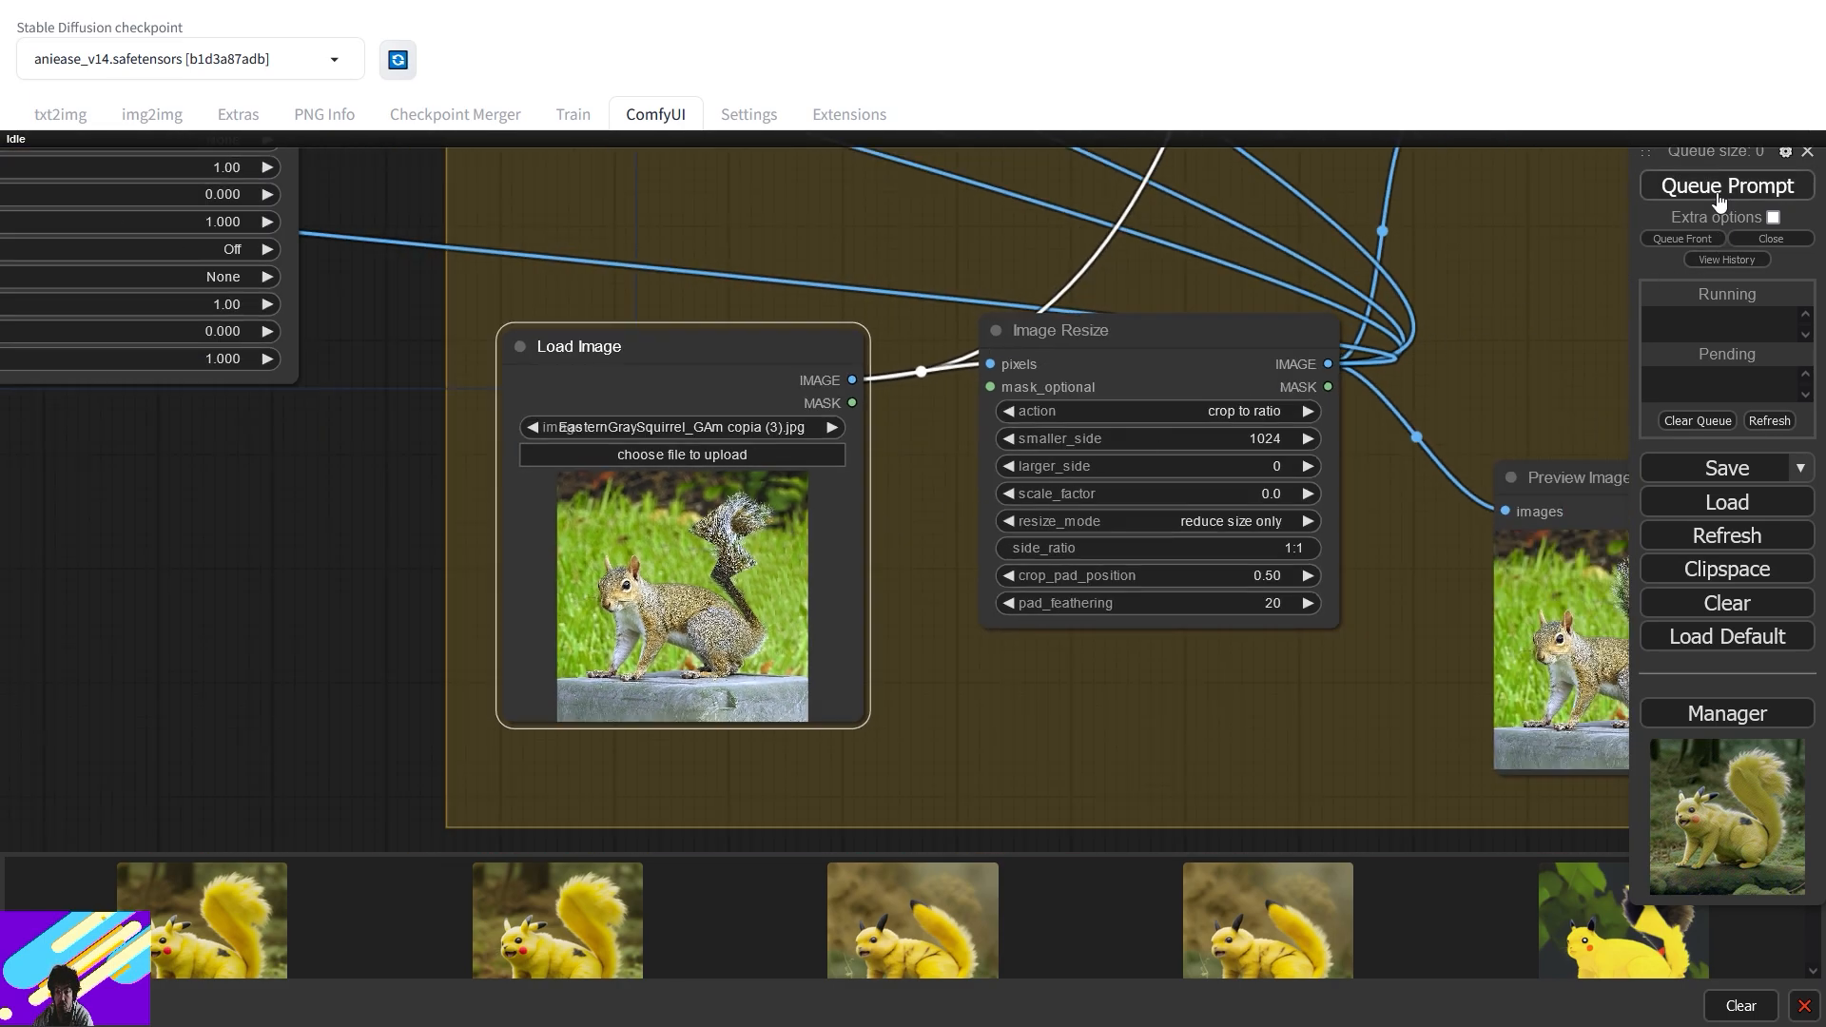
left_click(1720, 187)
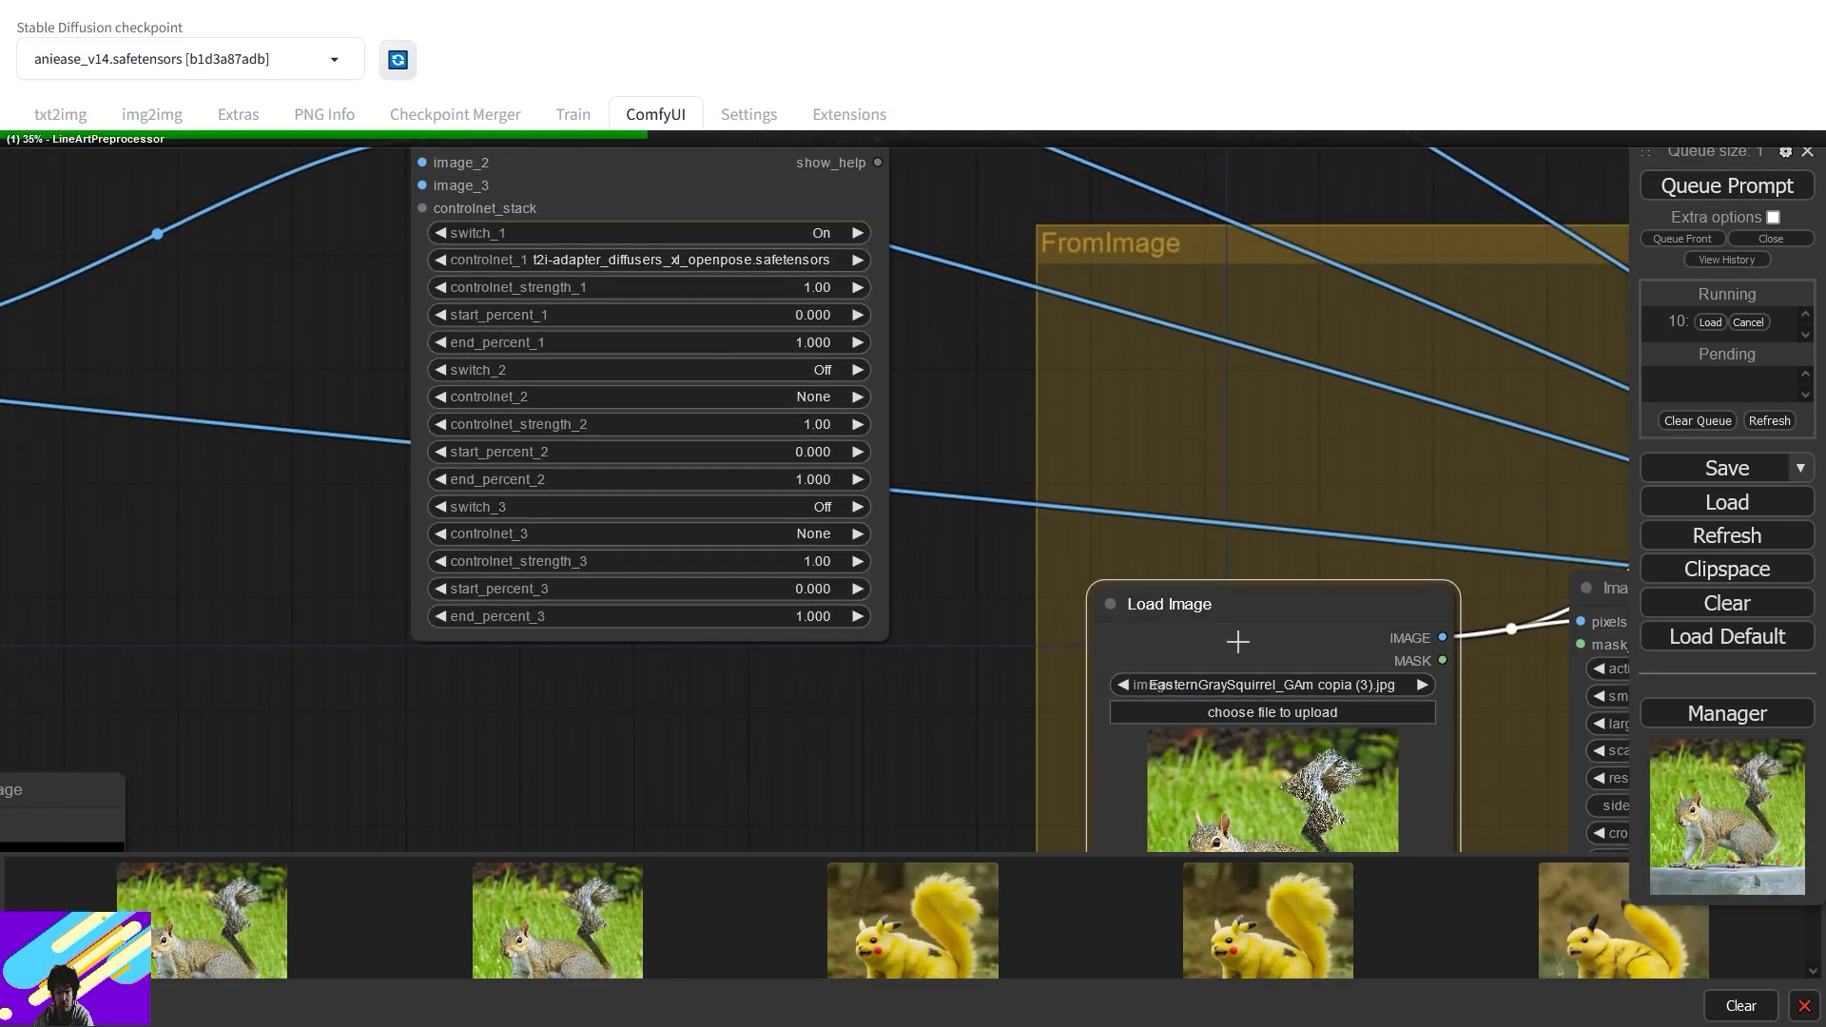
- Pan the workflow while sampling runs, then move the result preview to inspect the lightning-tail output
scroll(1256, 792, "down", 2)
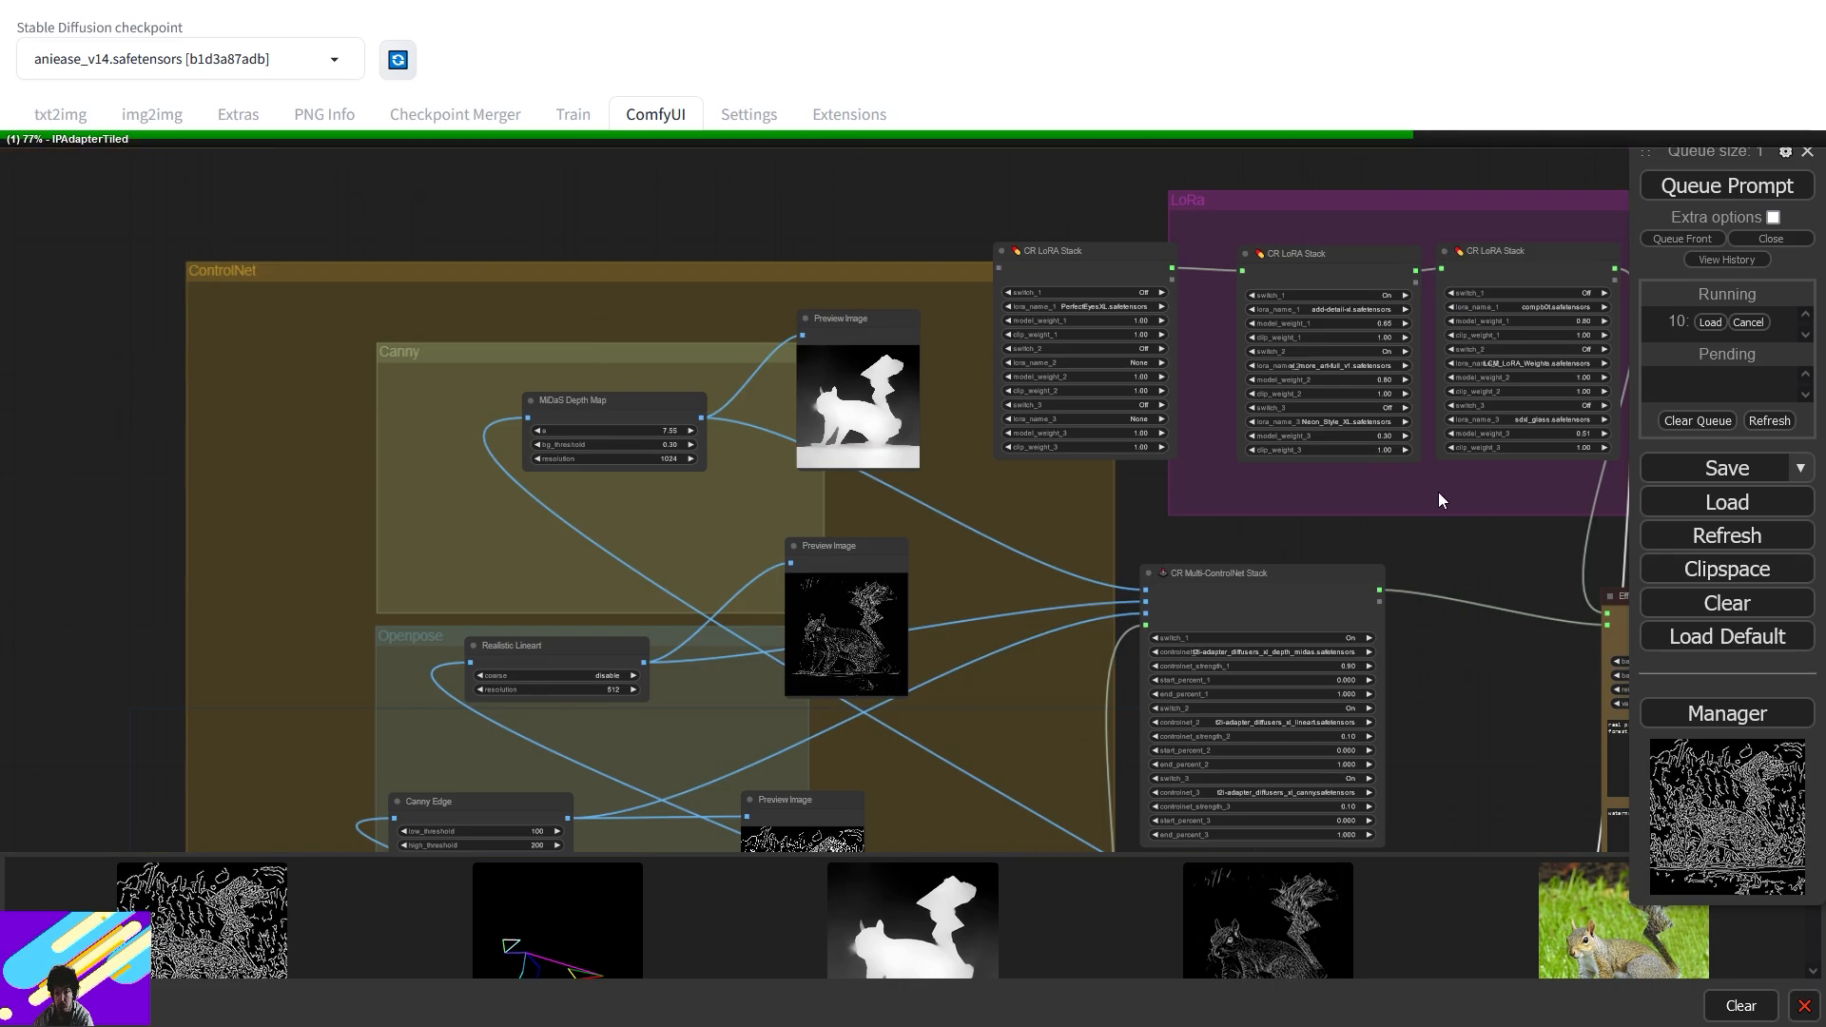
left_click_drag(1438, 493, 515, 403)
left_click_drag(1139, 445, 762, 388)
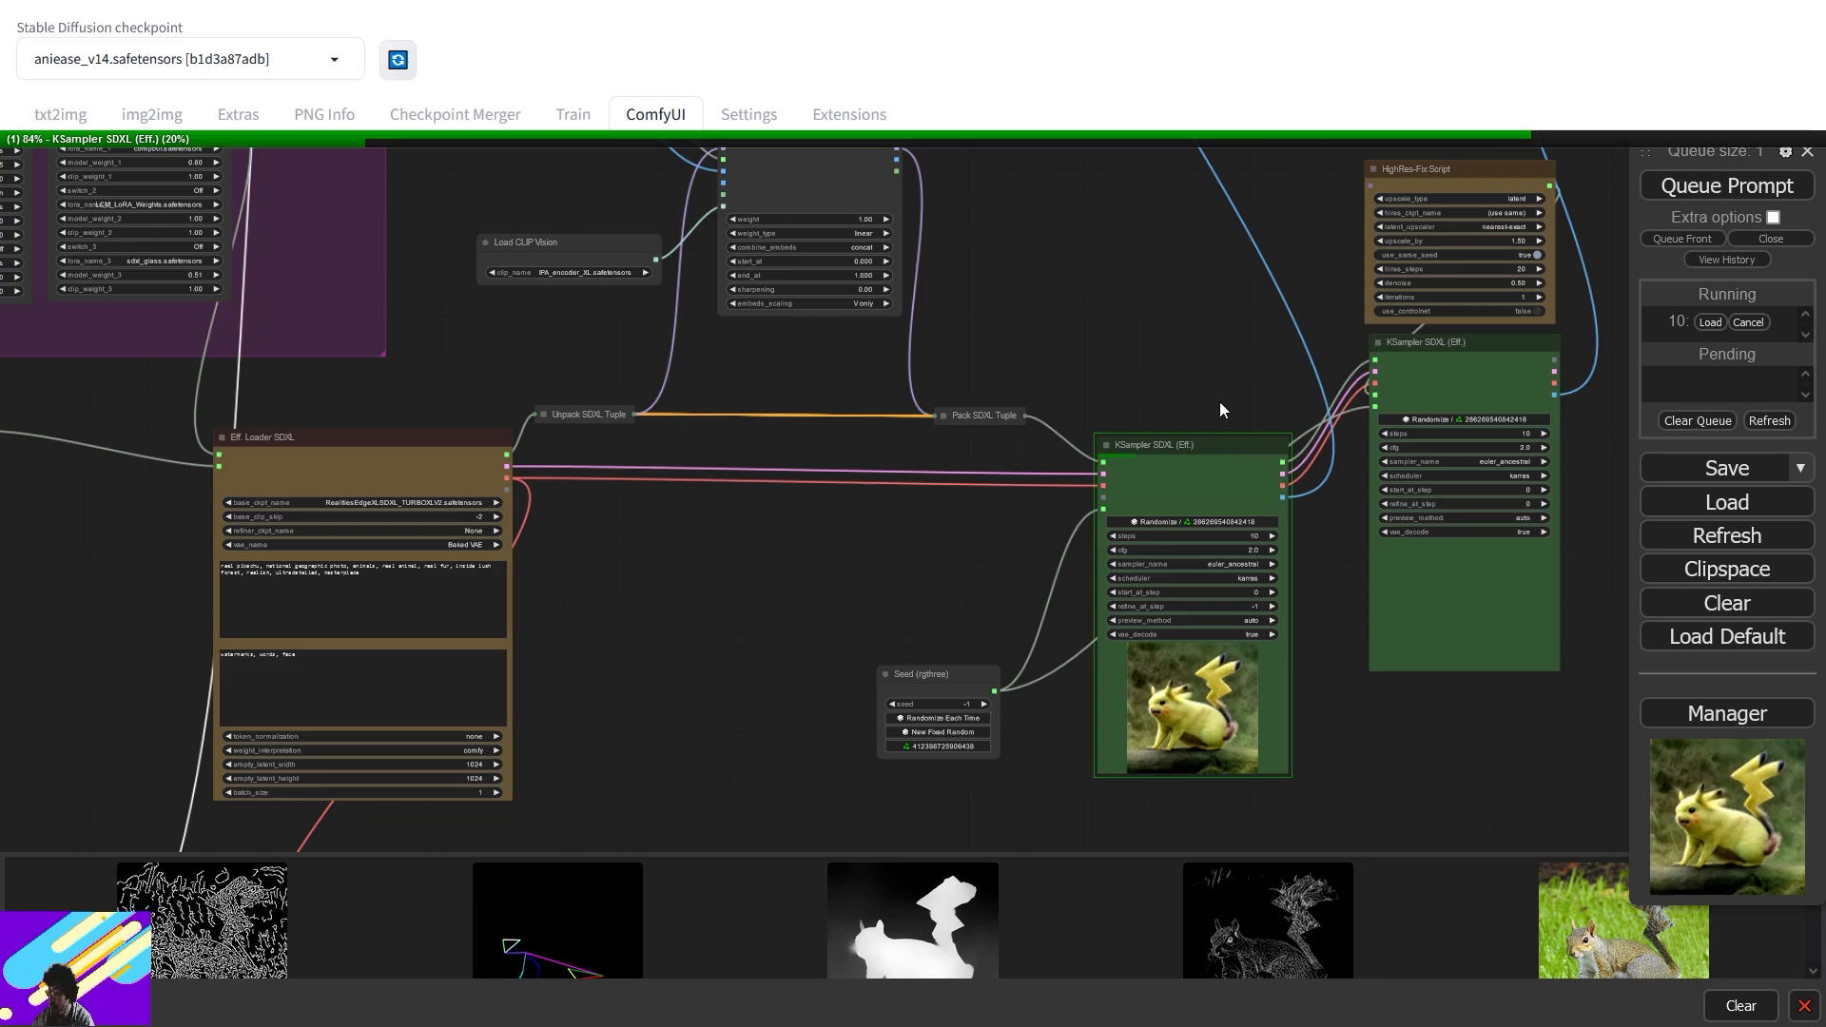
left_click_drag(703, 757, 1038, 323)
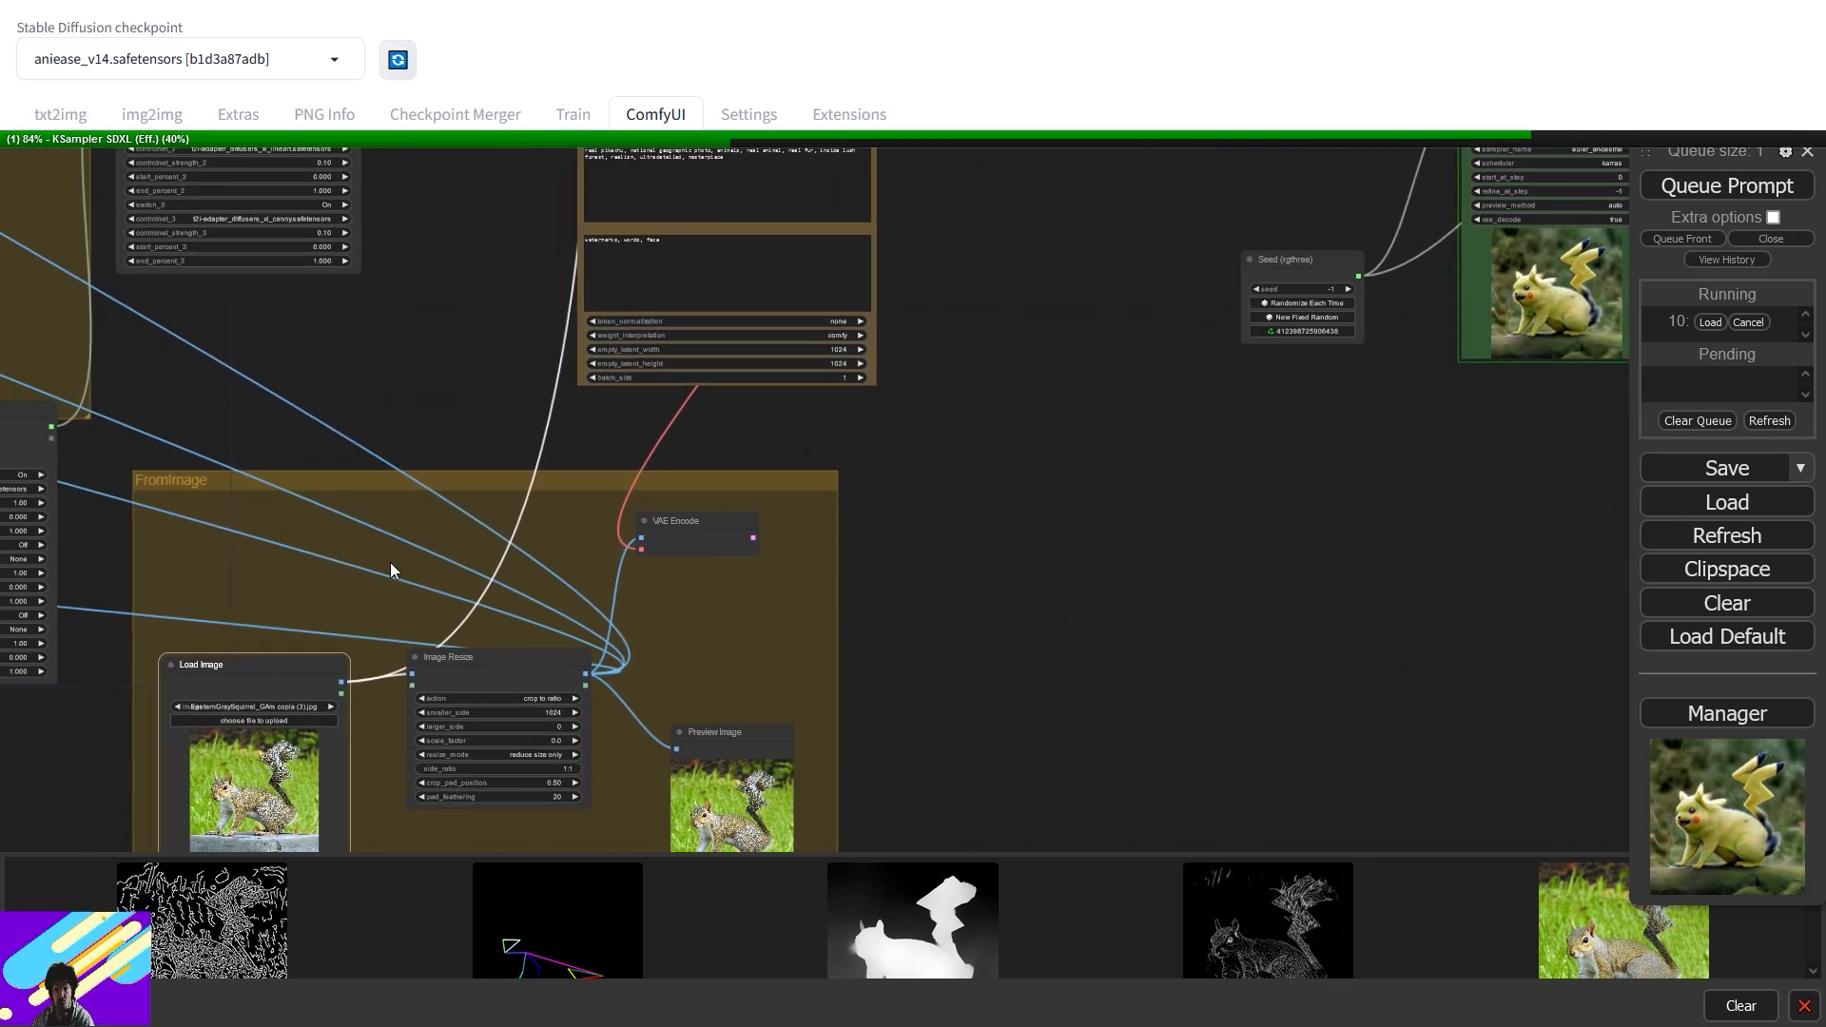
left_click_drag(1056, 270, 894, 782)
left_click_drag(1270, 289, 917, 643)
left_click_drag(828, 755, 1055, 215)
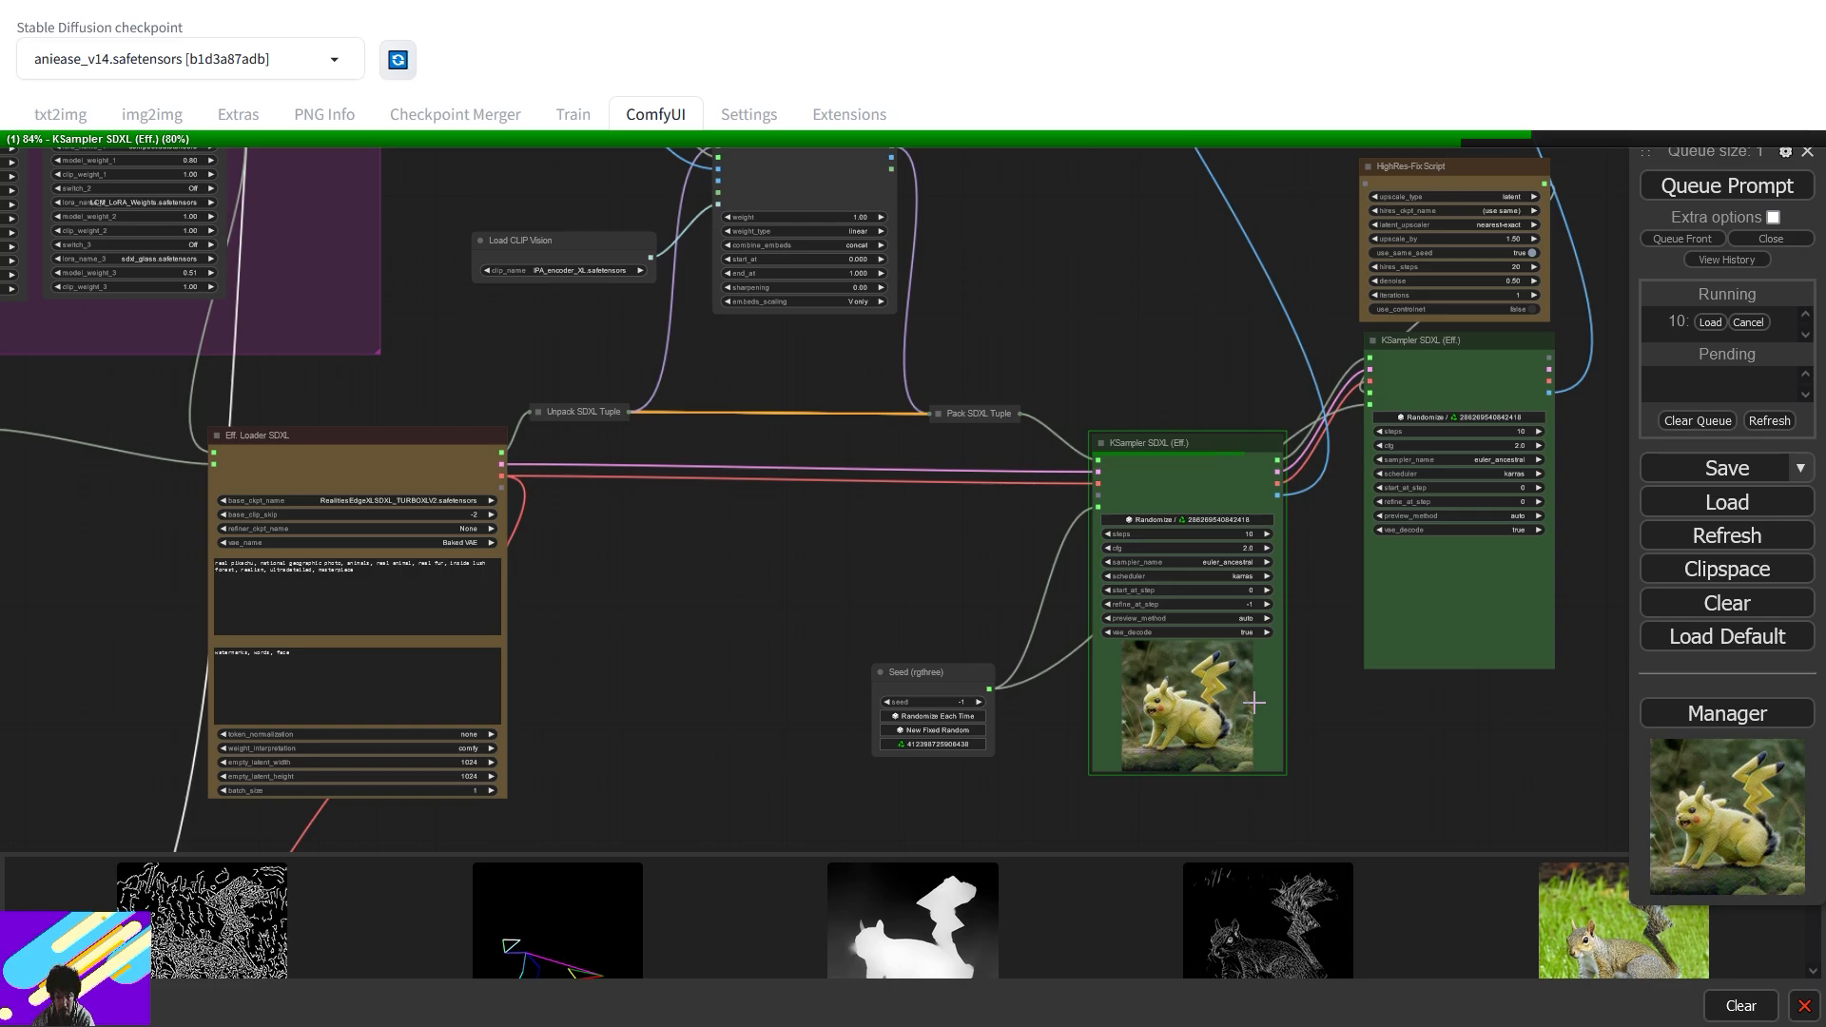
left_click_drag(1149, 213, 1269, 829)
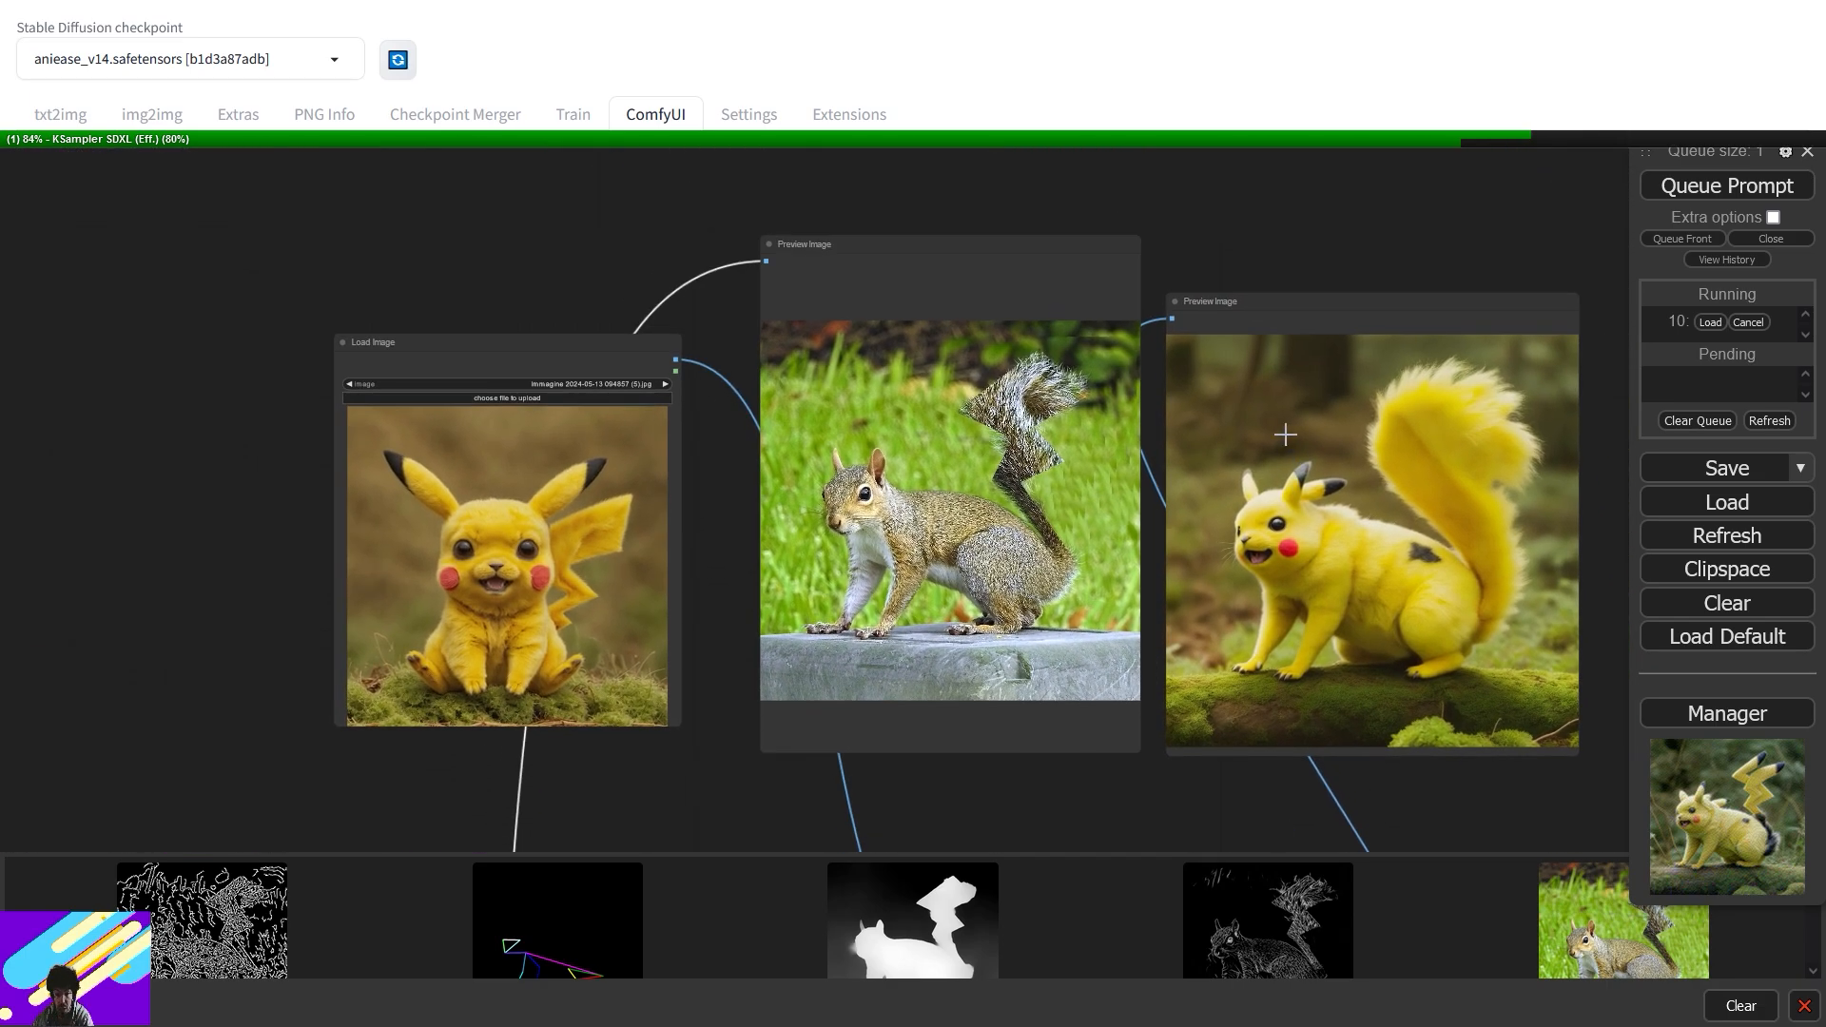
left_click_drag(1366, 298, 1419, 242)
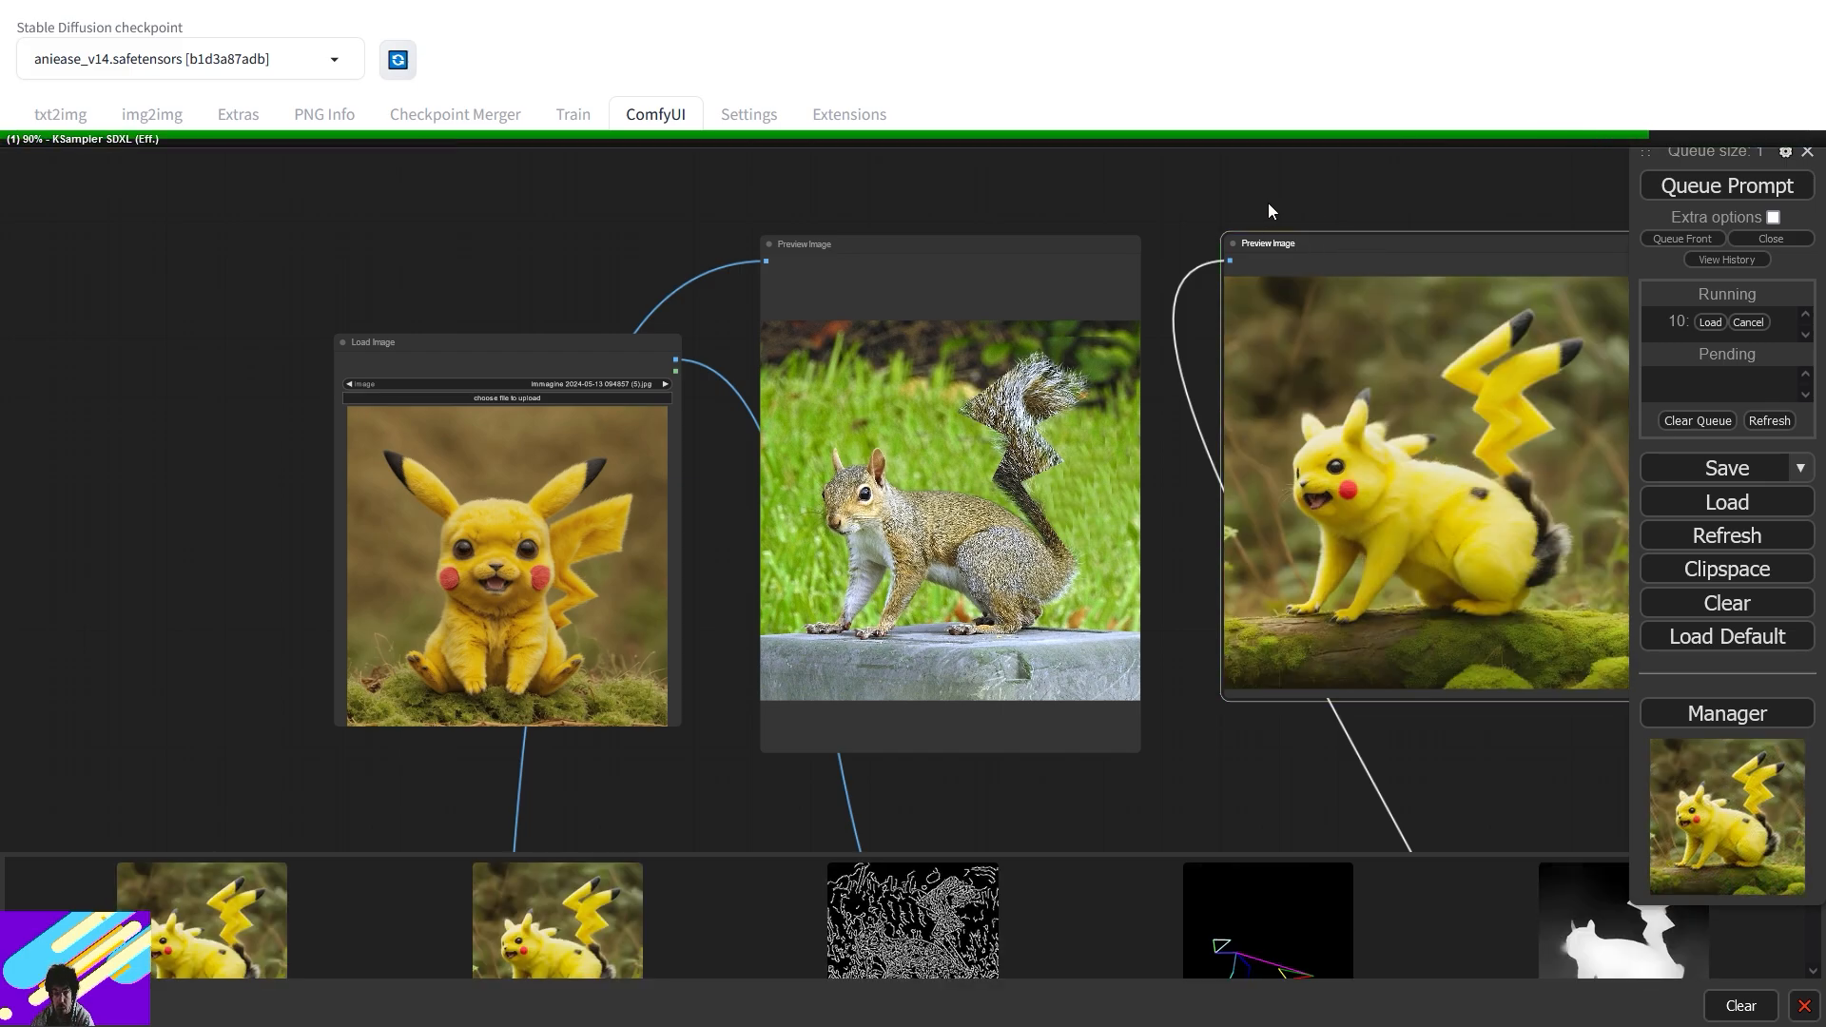
left_click_drag(1316, 192, 937, 213)
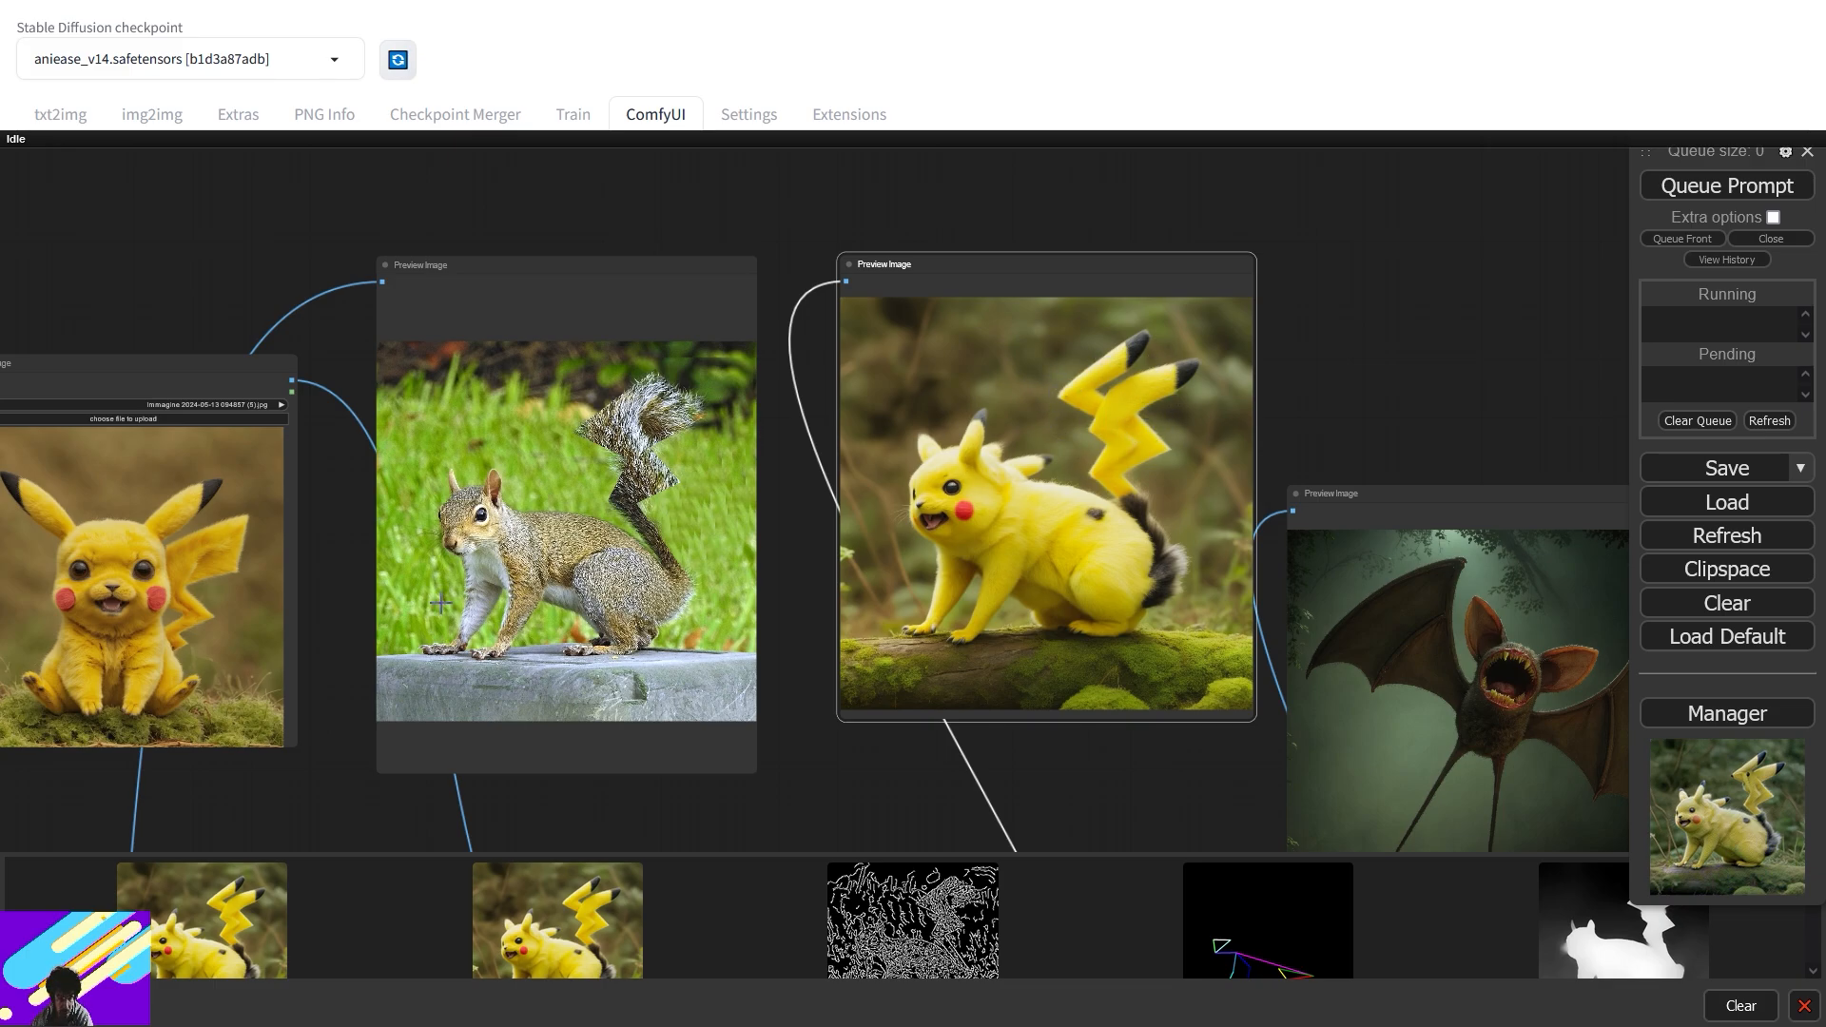
left_click_drag(336, 603, 1174, 489)
scroll(836, 582, "down", 7)
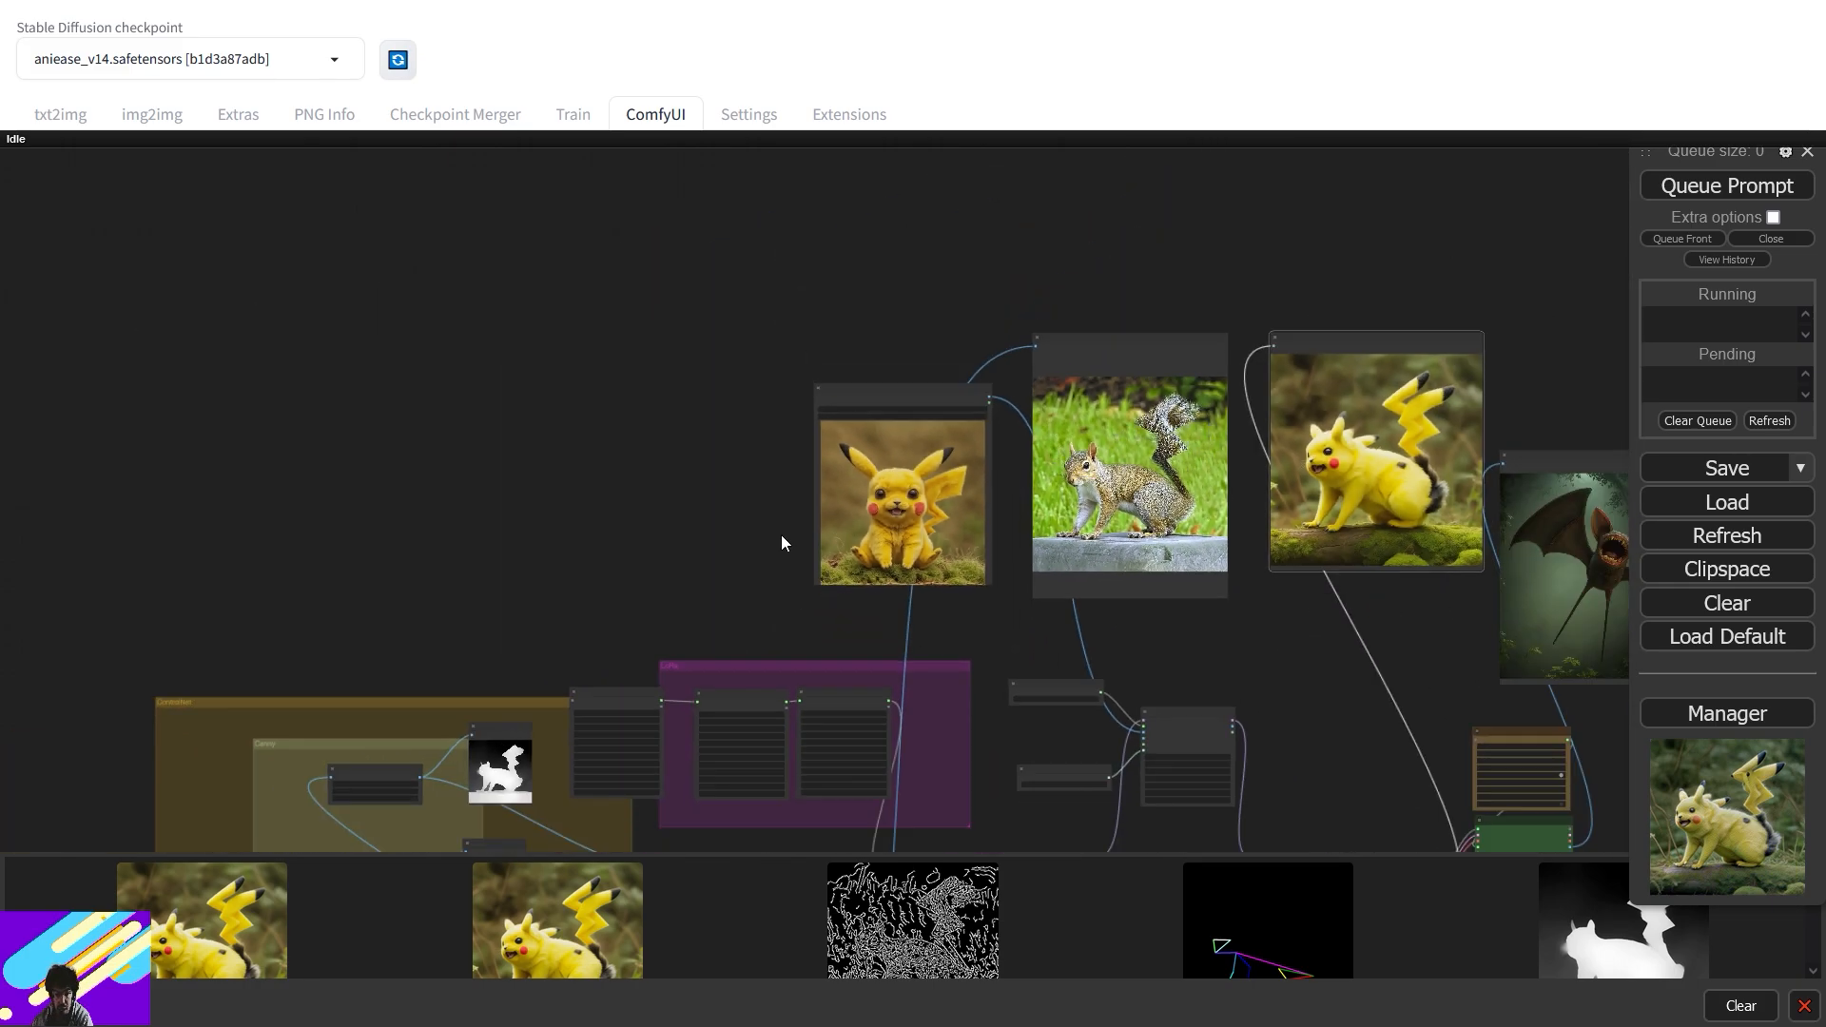
- Set the MiDaS depth map resolution to 512 and its a value to 6.5
left_click_drag(782, 545, 1044, 242)
scroll(810, 544, "up", 8)
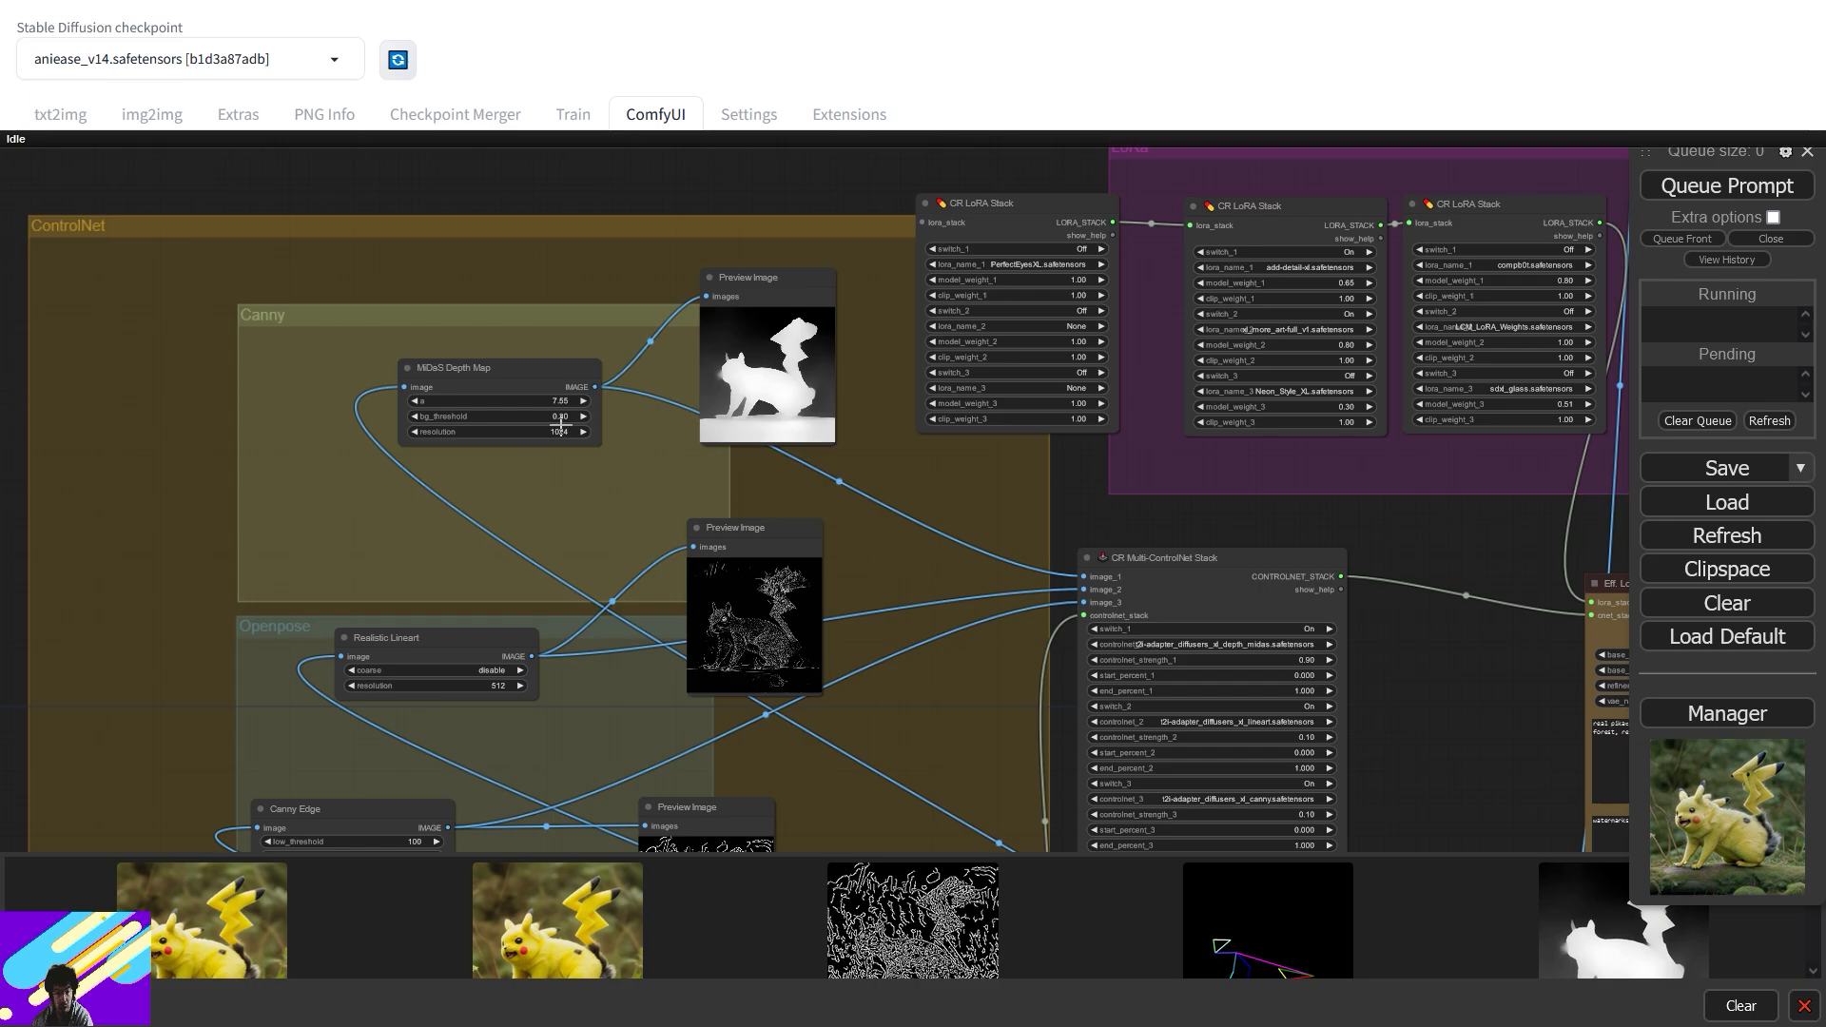
left_click(557, 432)
type("5")
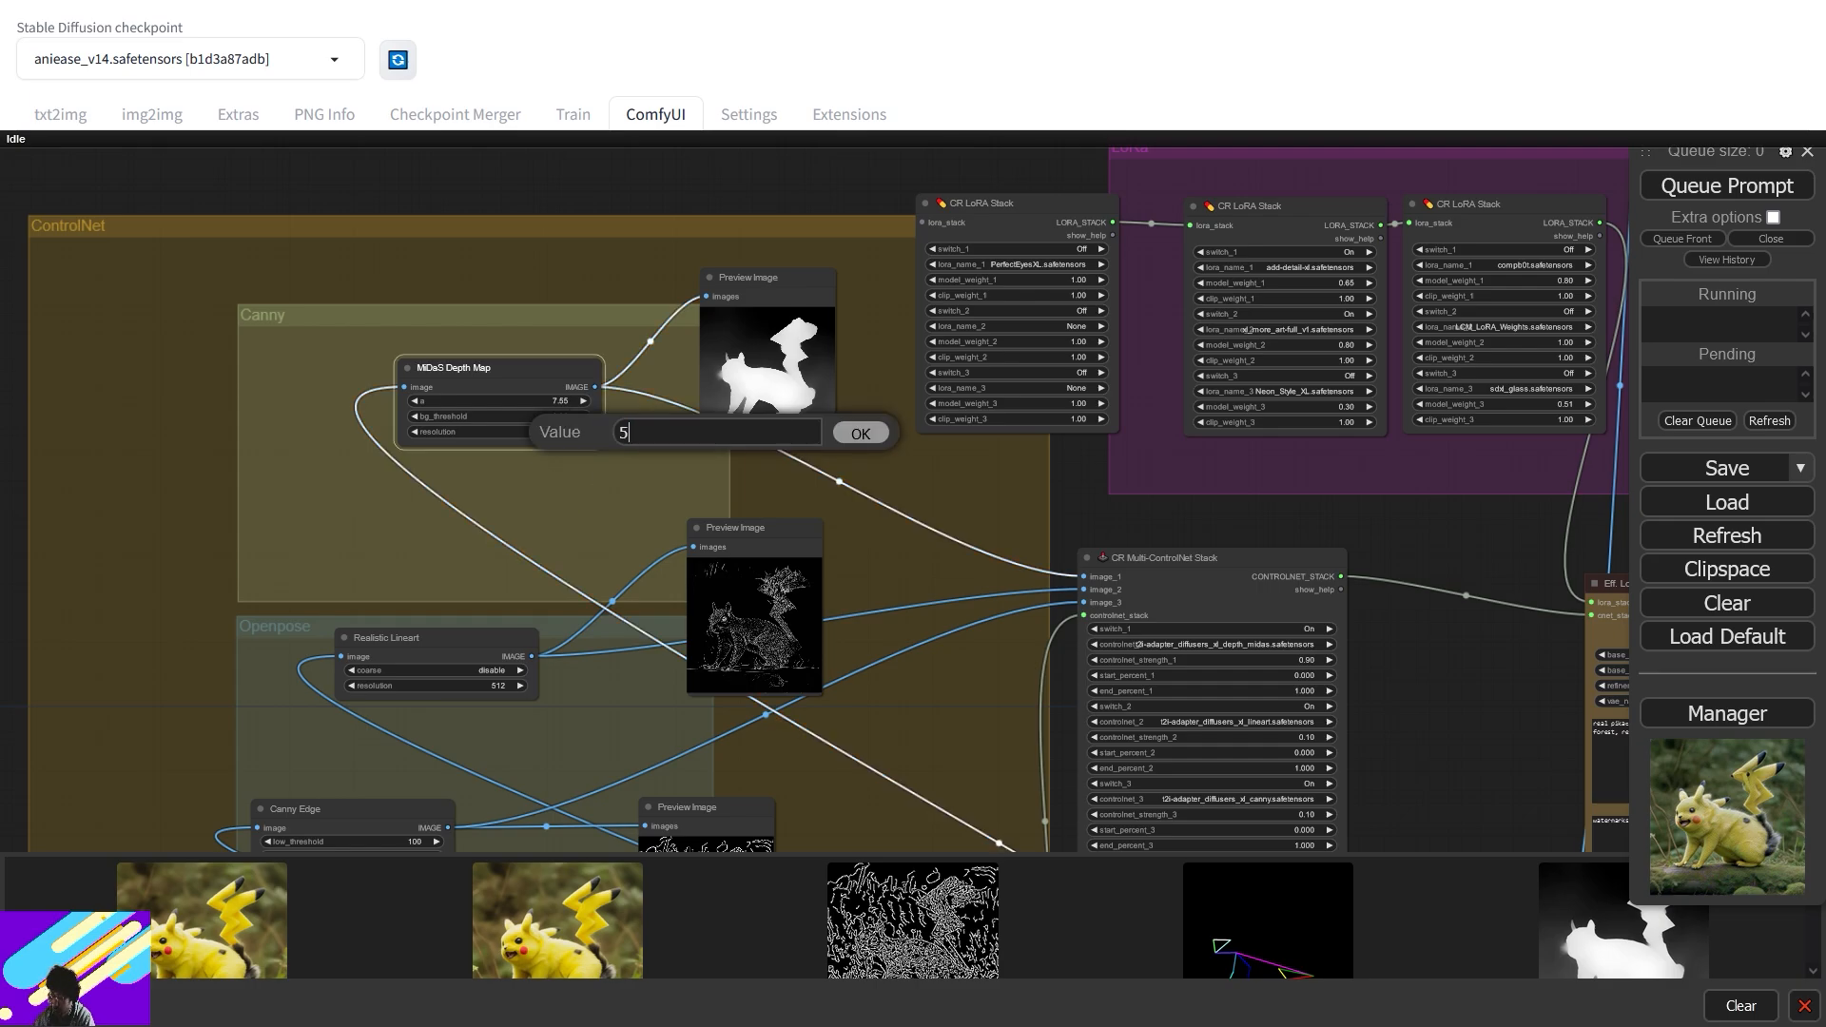
type("12")
key("Return")
left_click(547, 401)
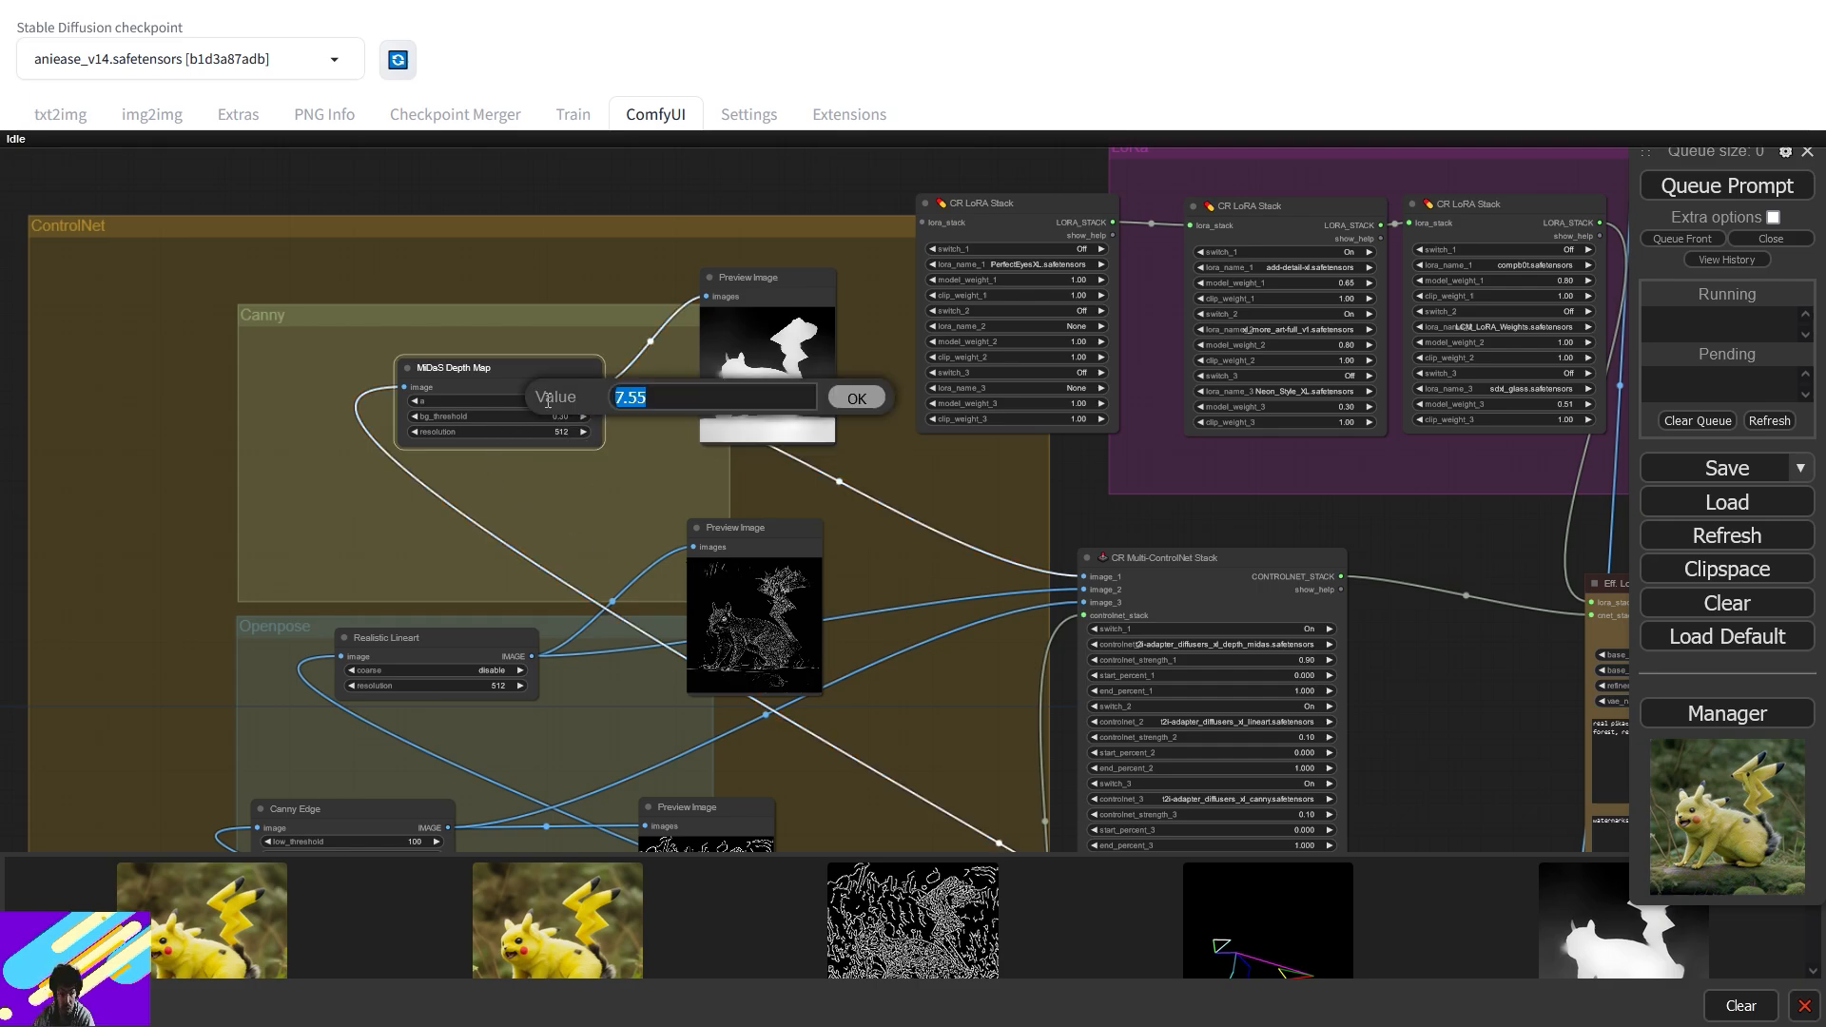
type("6.5")
key("Return")
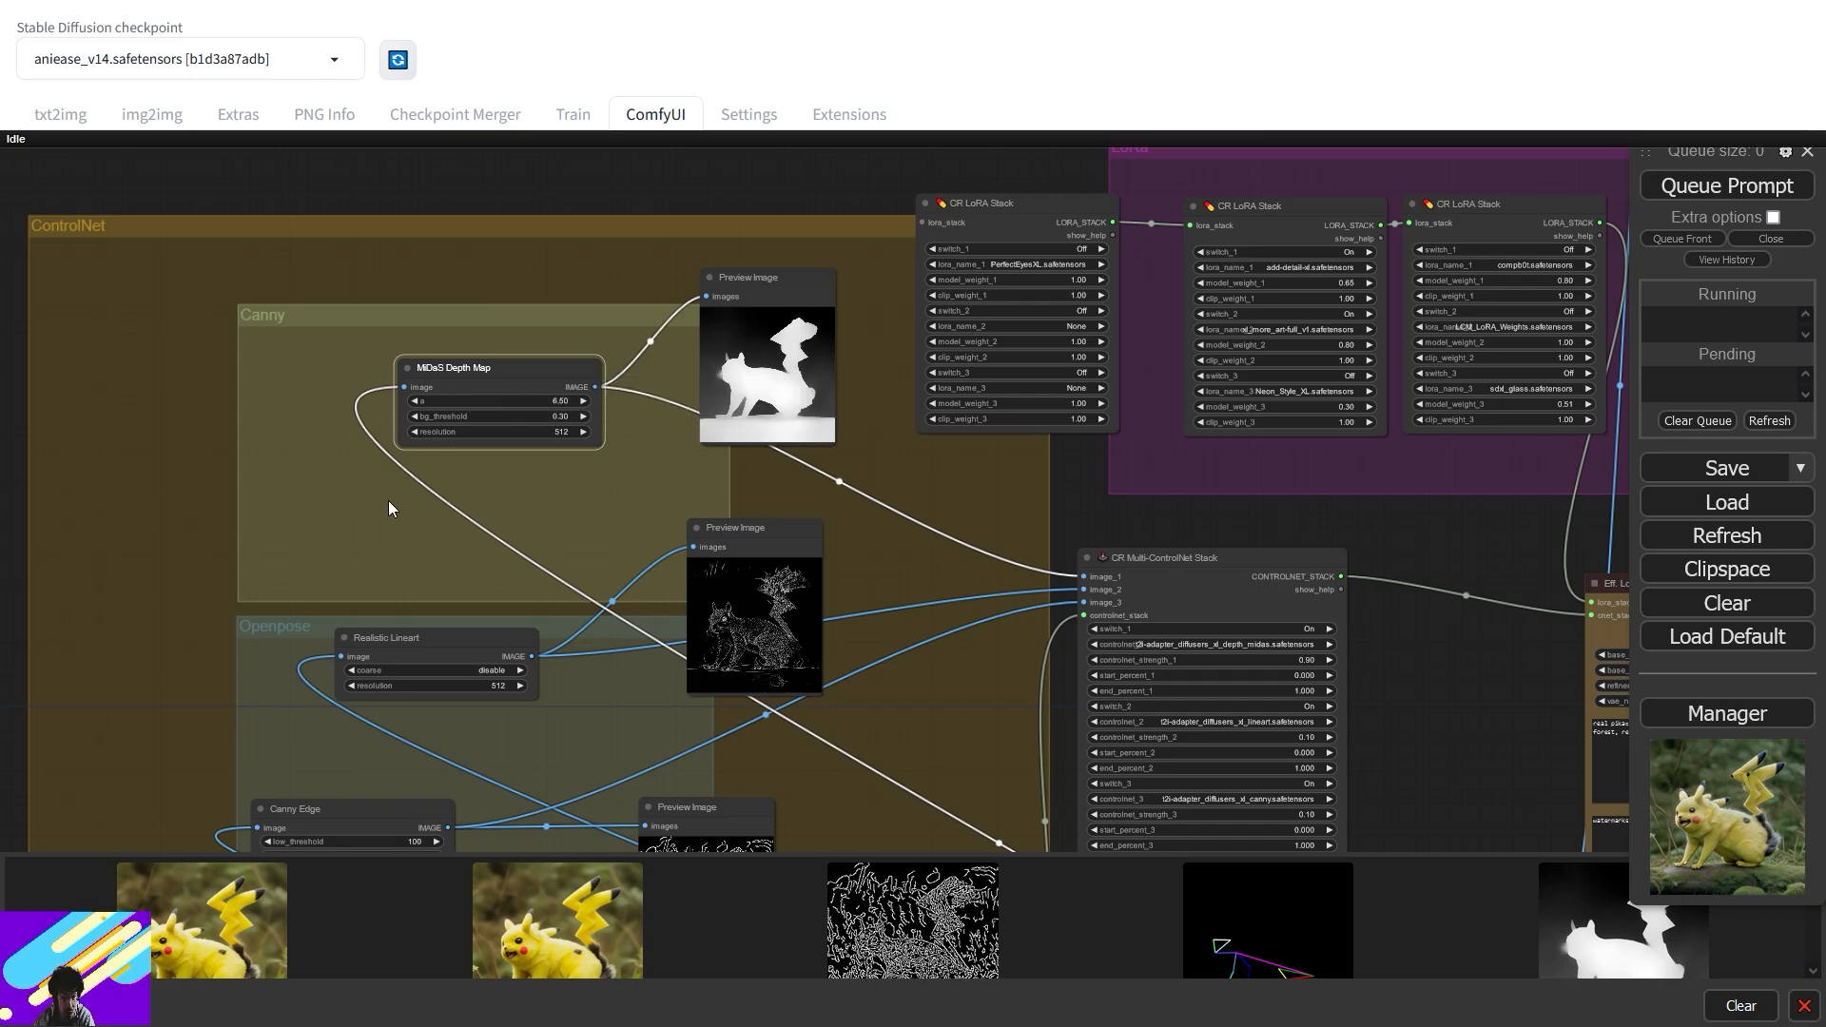
- Set the Realistic Lineart preprocessor resolution to 1024
scroll(489, 533, "up", 2)
left_click_drag(489, 533, 682, 320)
left_click(608, 540)
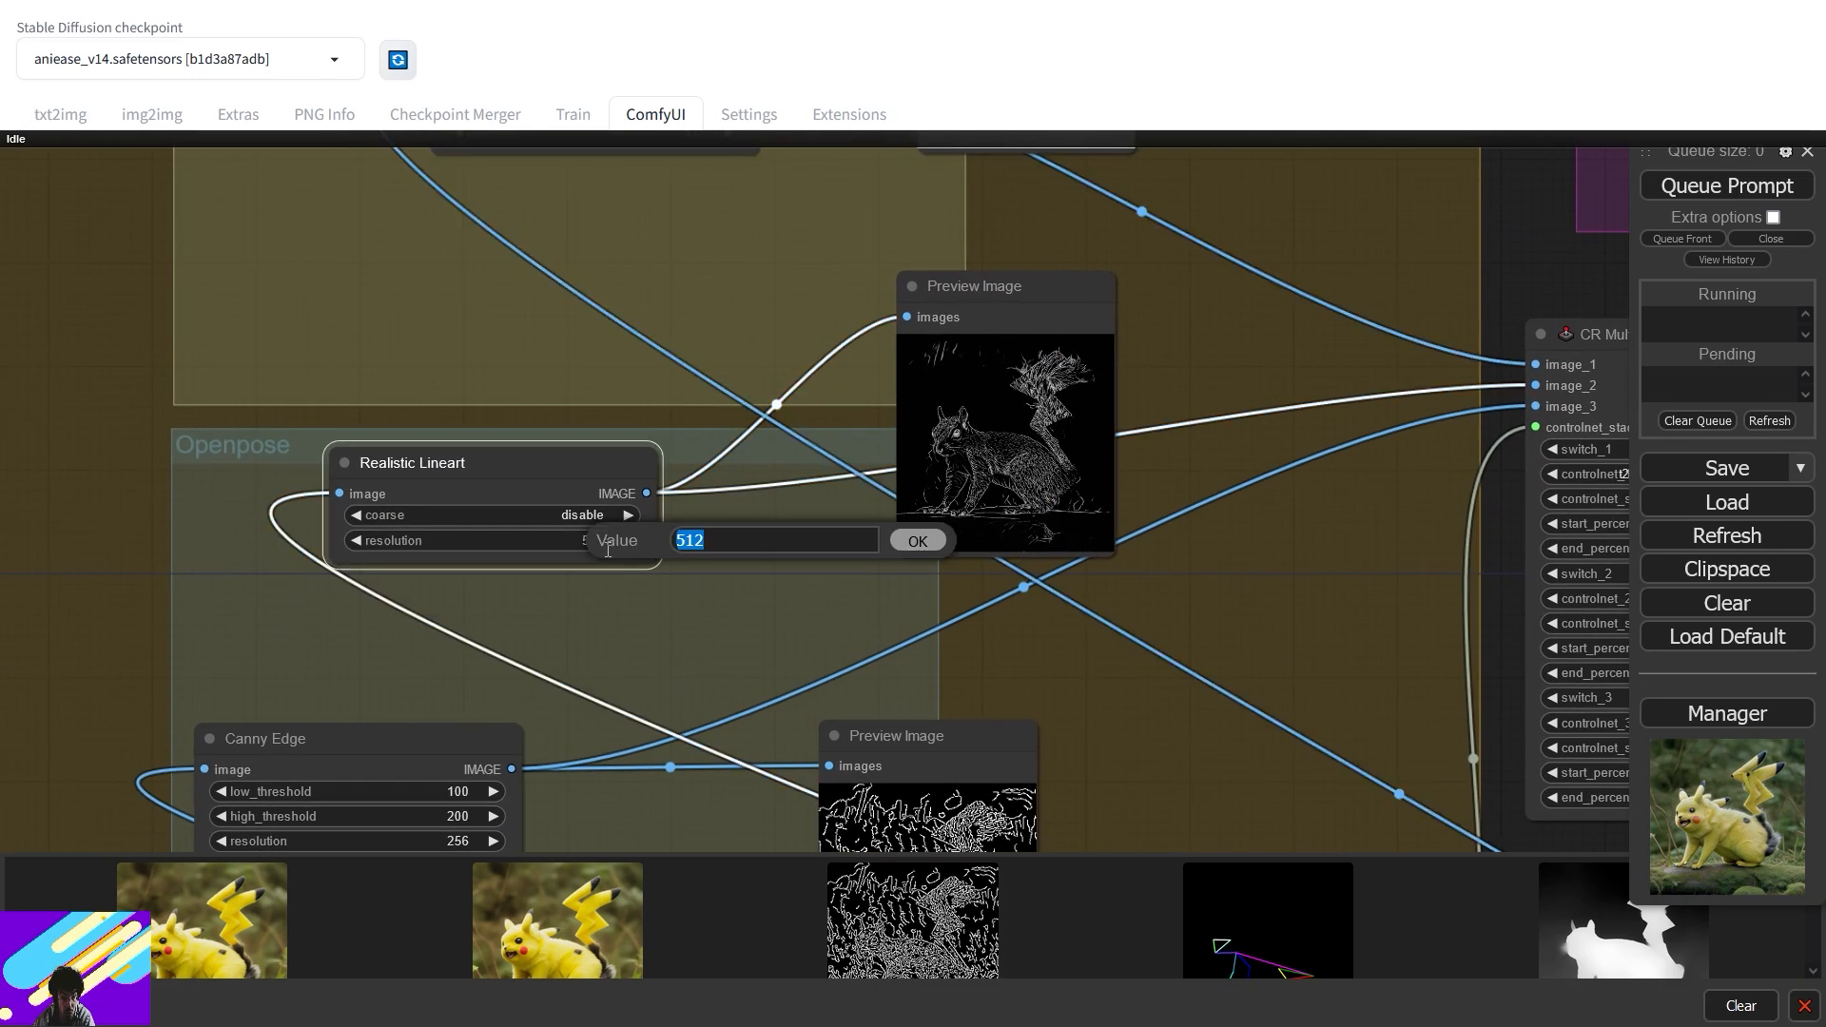
type("1024")
key("Return")
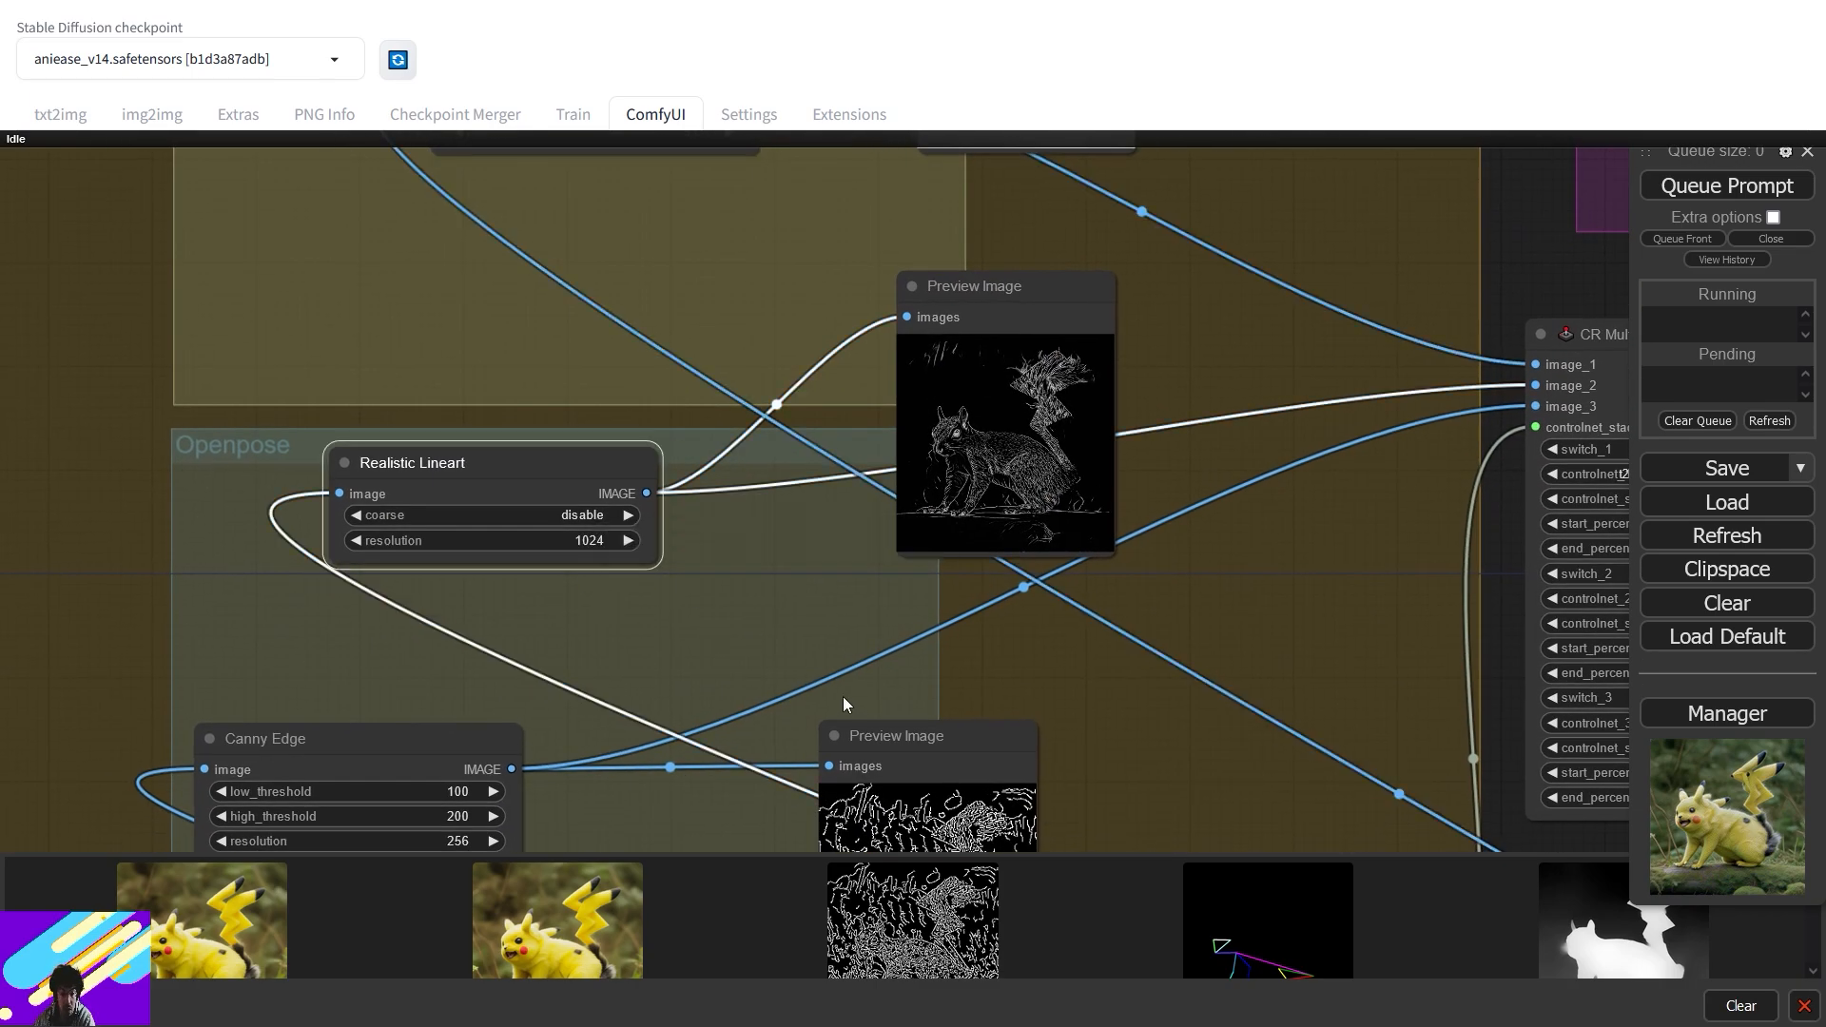
- On the Canny Edge node, enter resolution 256, low_threshold 50 and high_threshold 100
left_click_drag(843, 704, 933, 295)
left_click(547, 431)
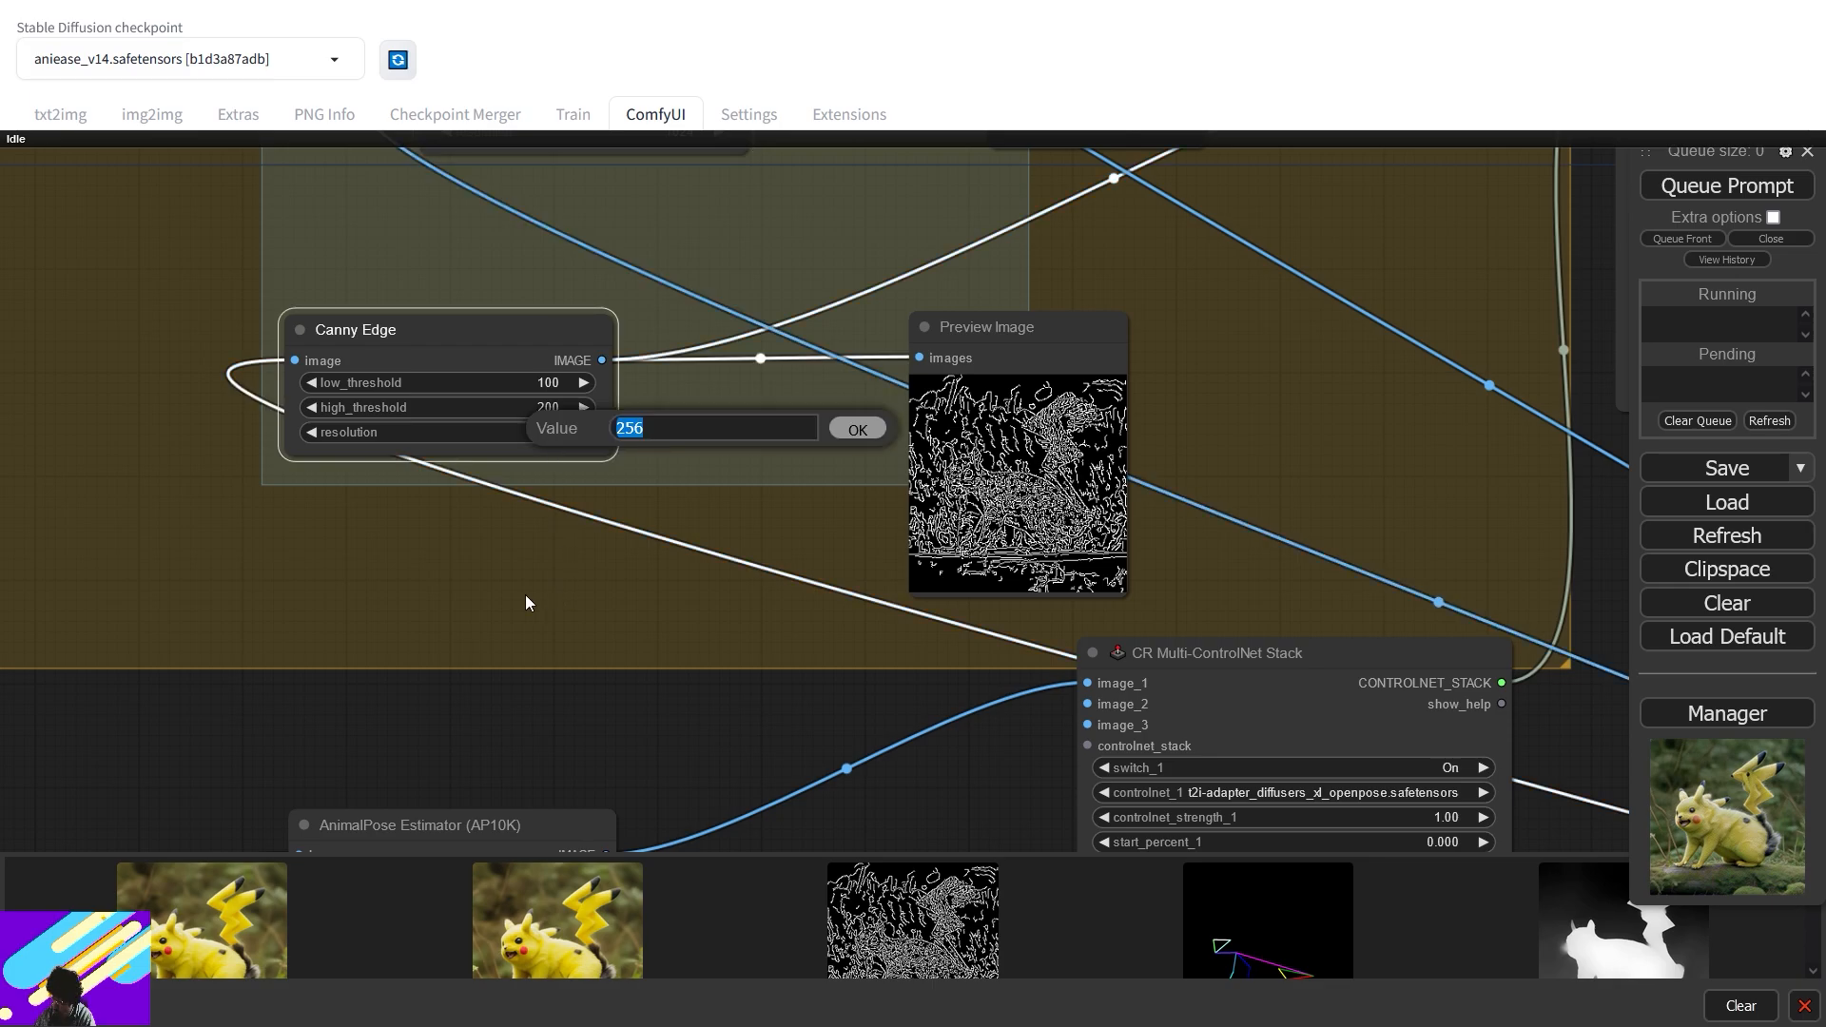
type("256")
key("Return")
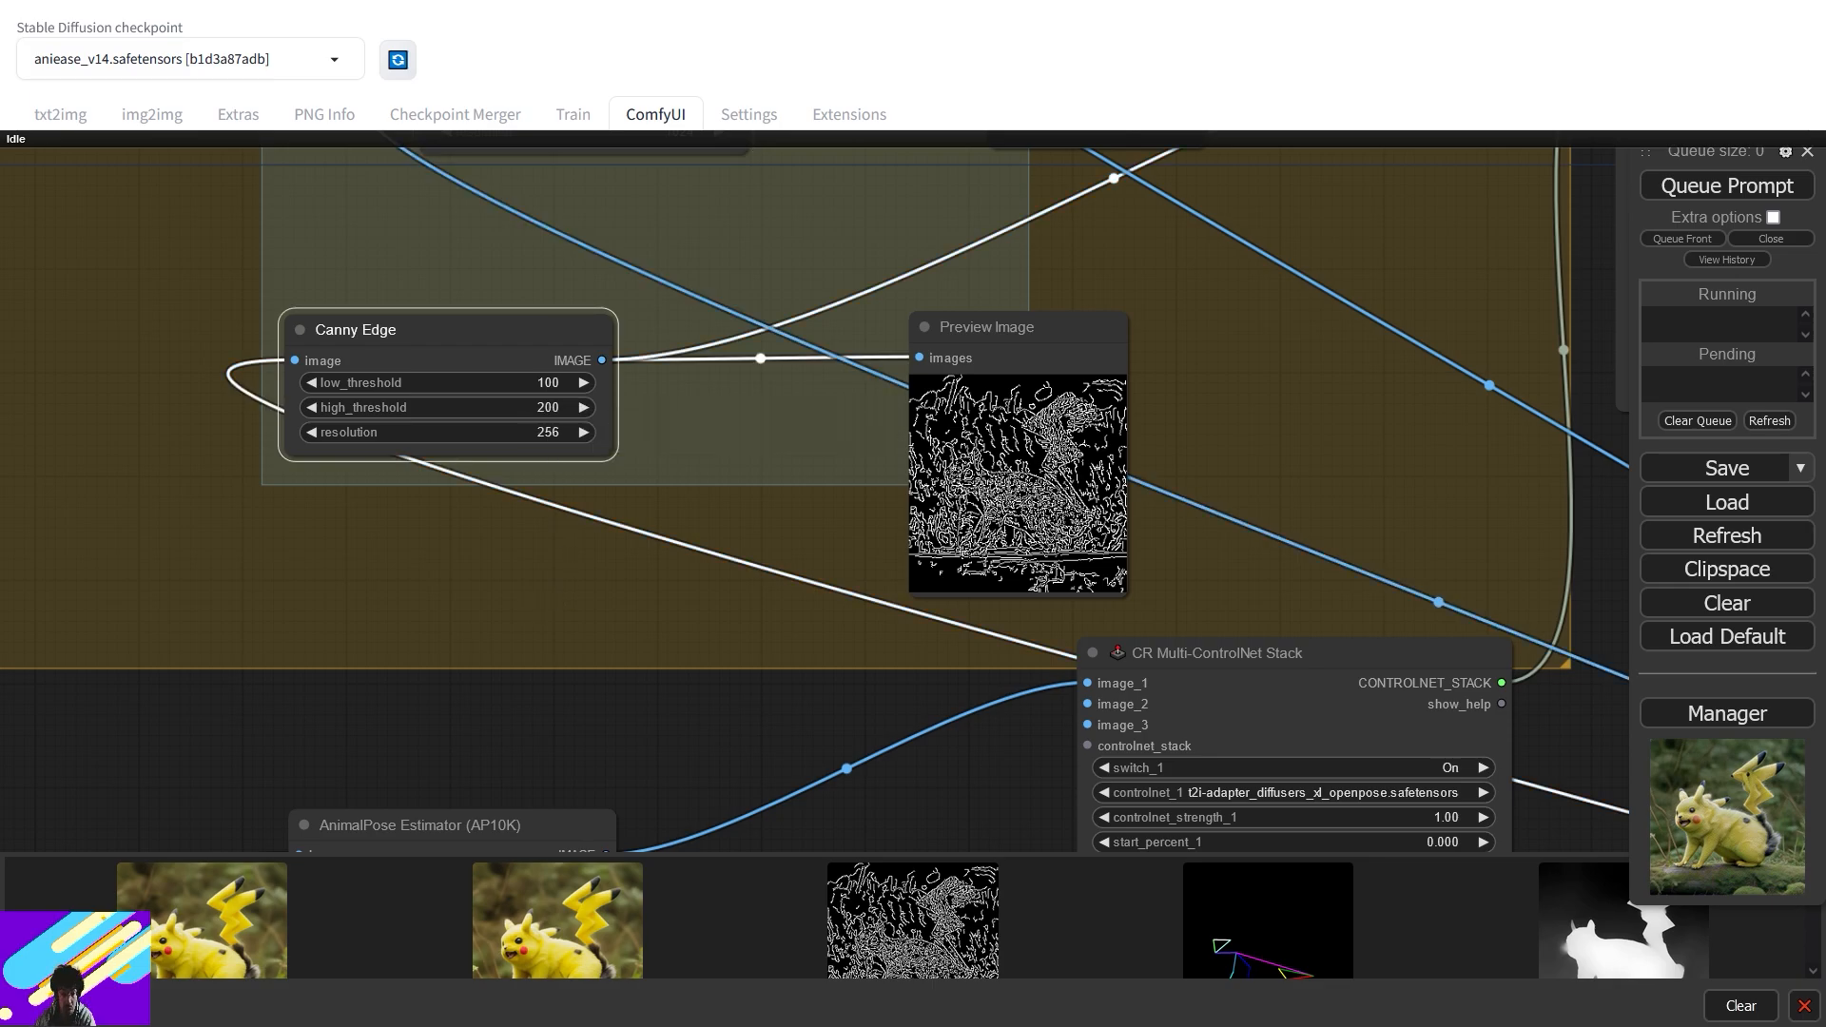
left_click(554, 383)
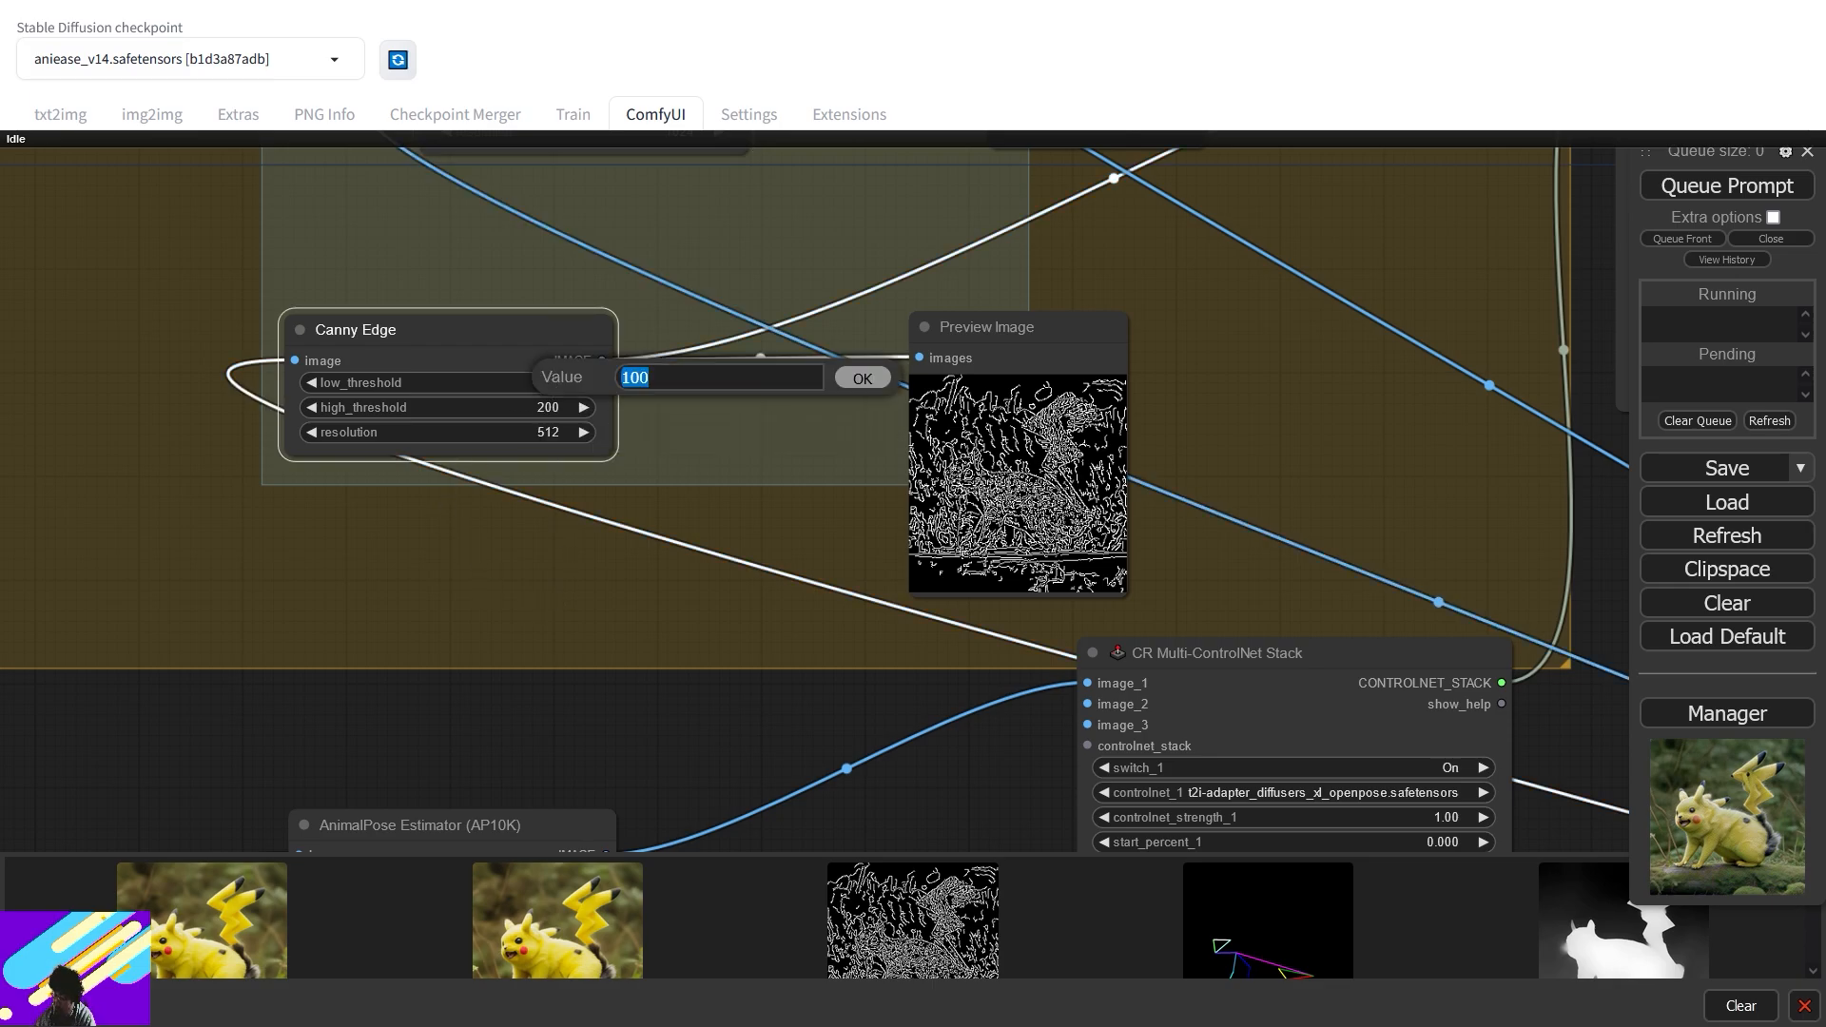
type("10")
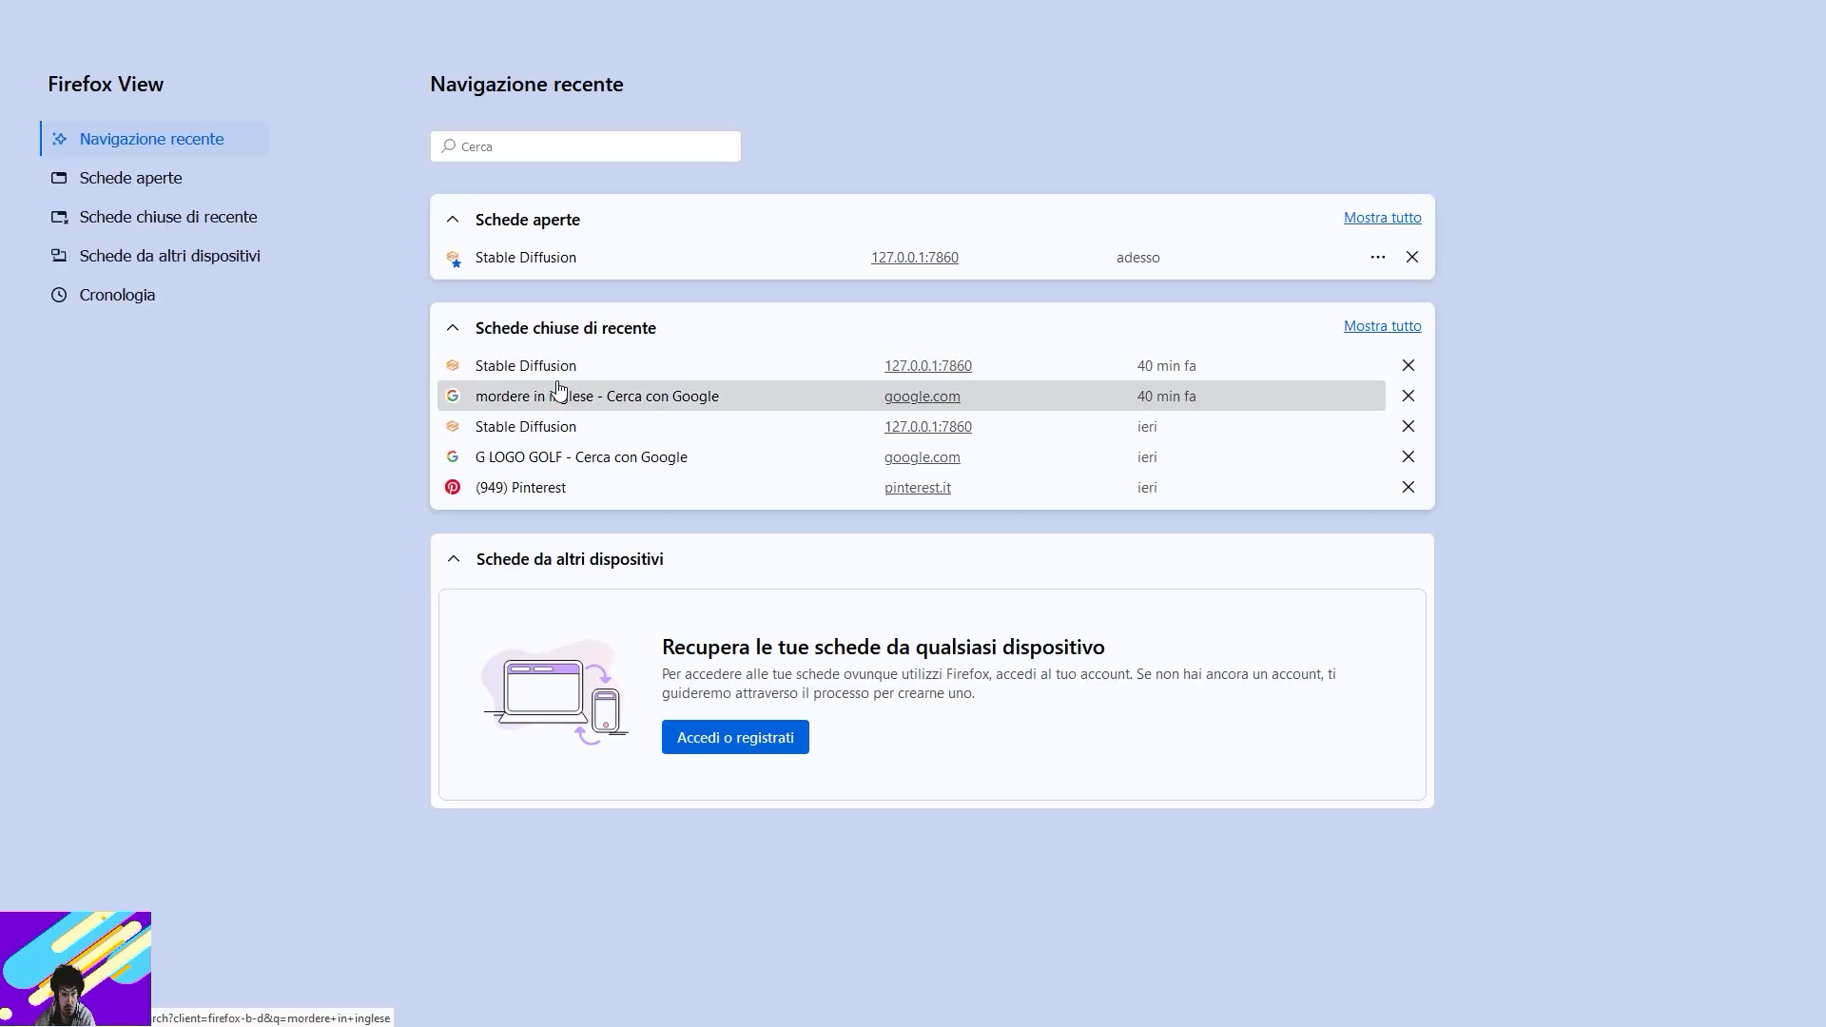
left_click(546, 272)
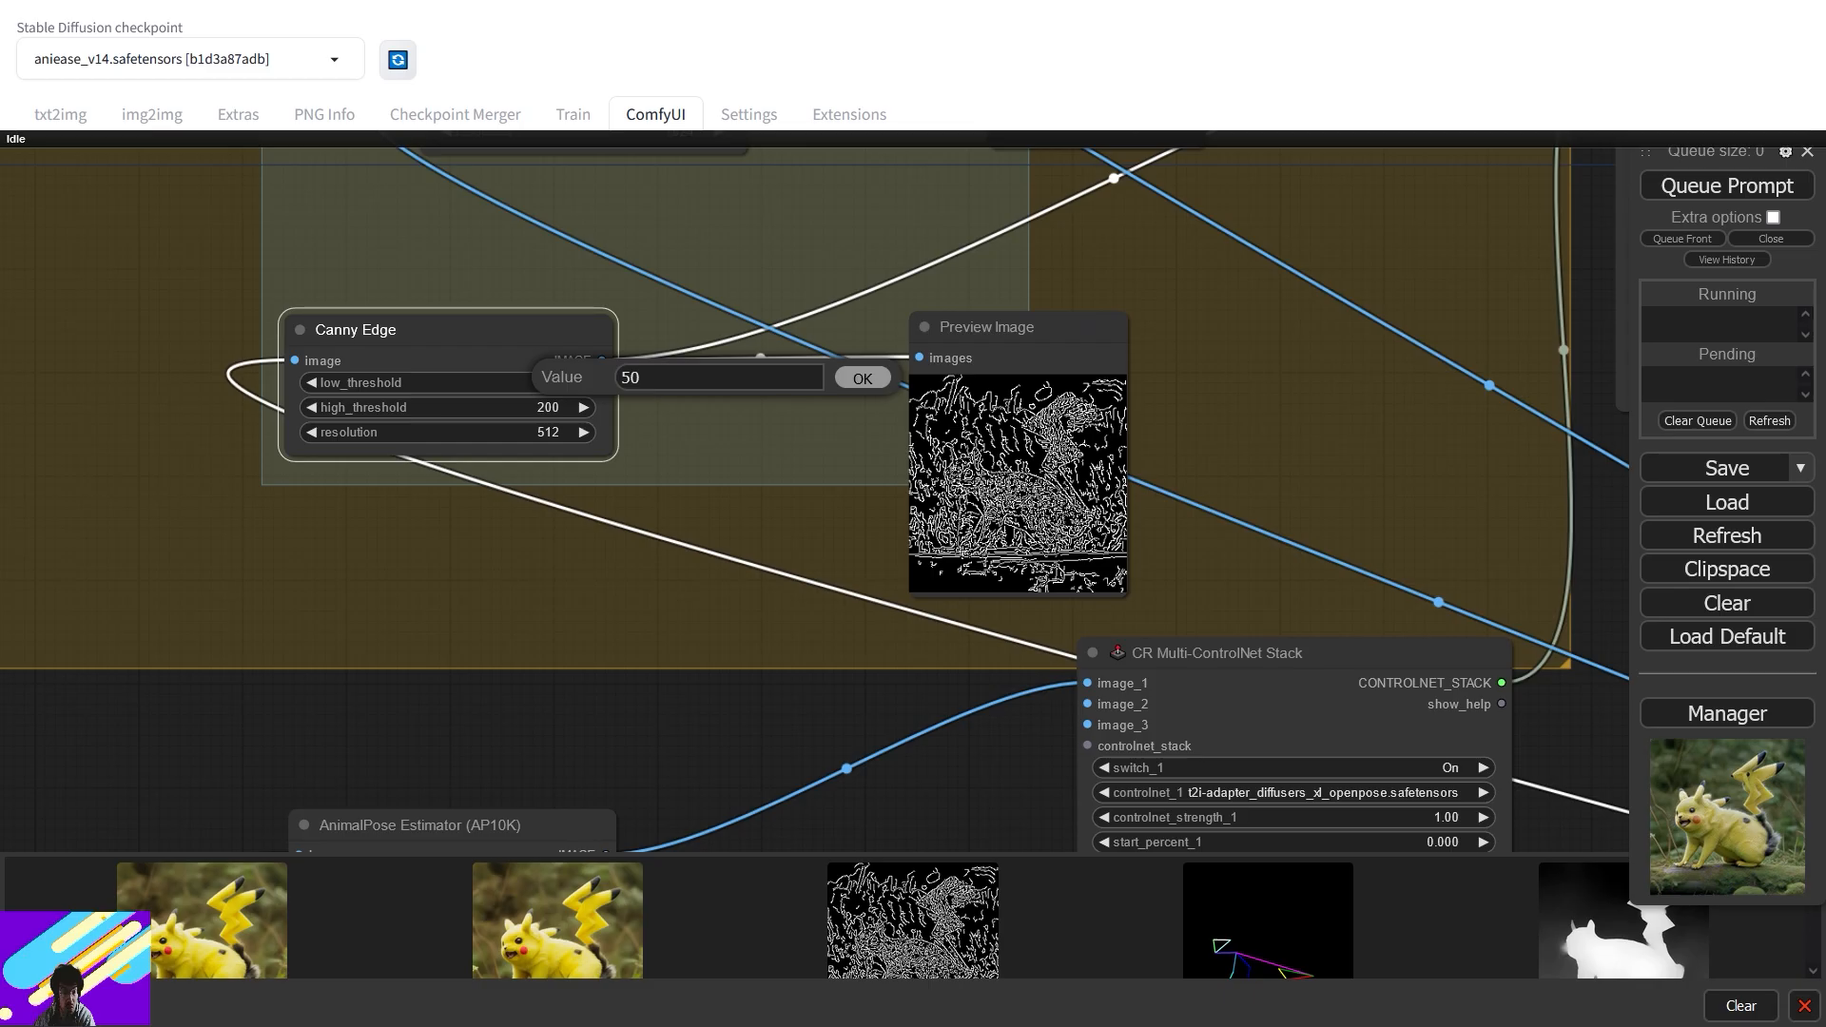
left_click(862, 379)
left_click(542, 409)
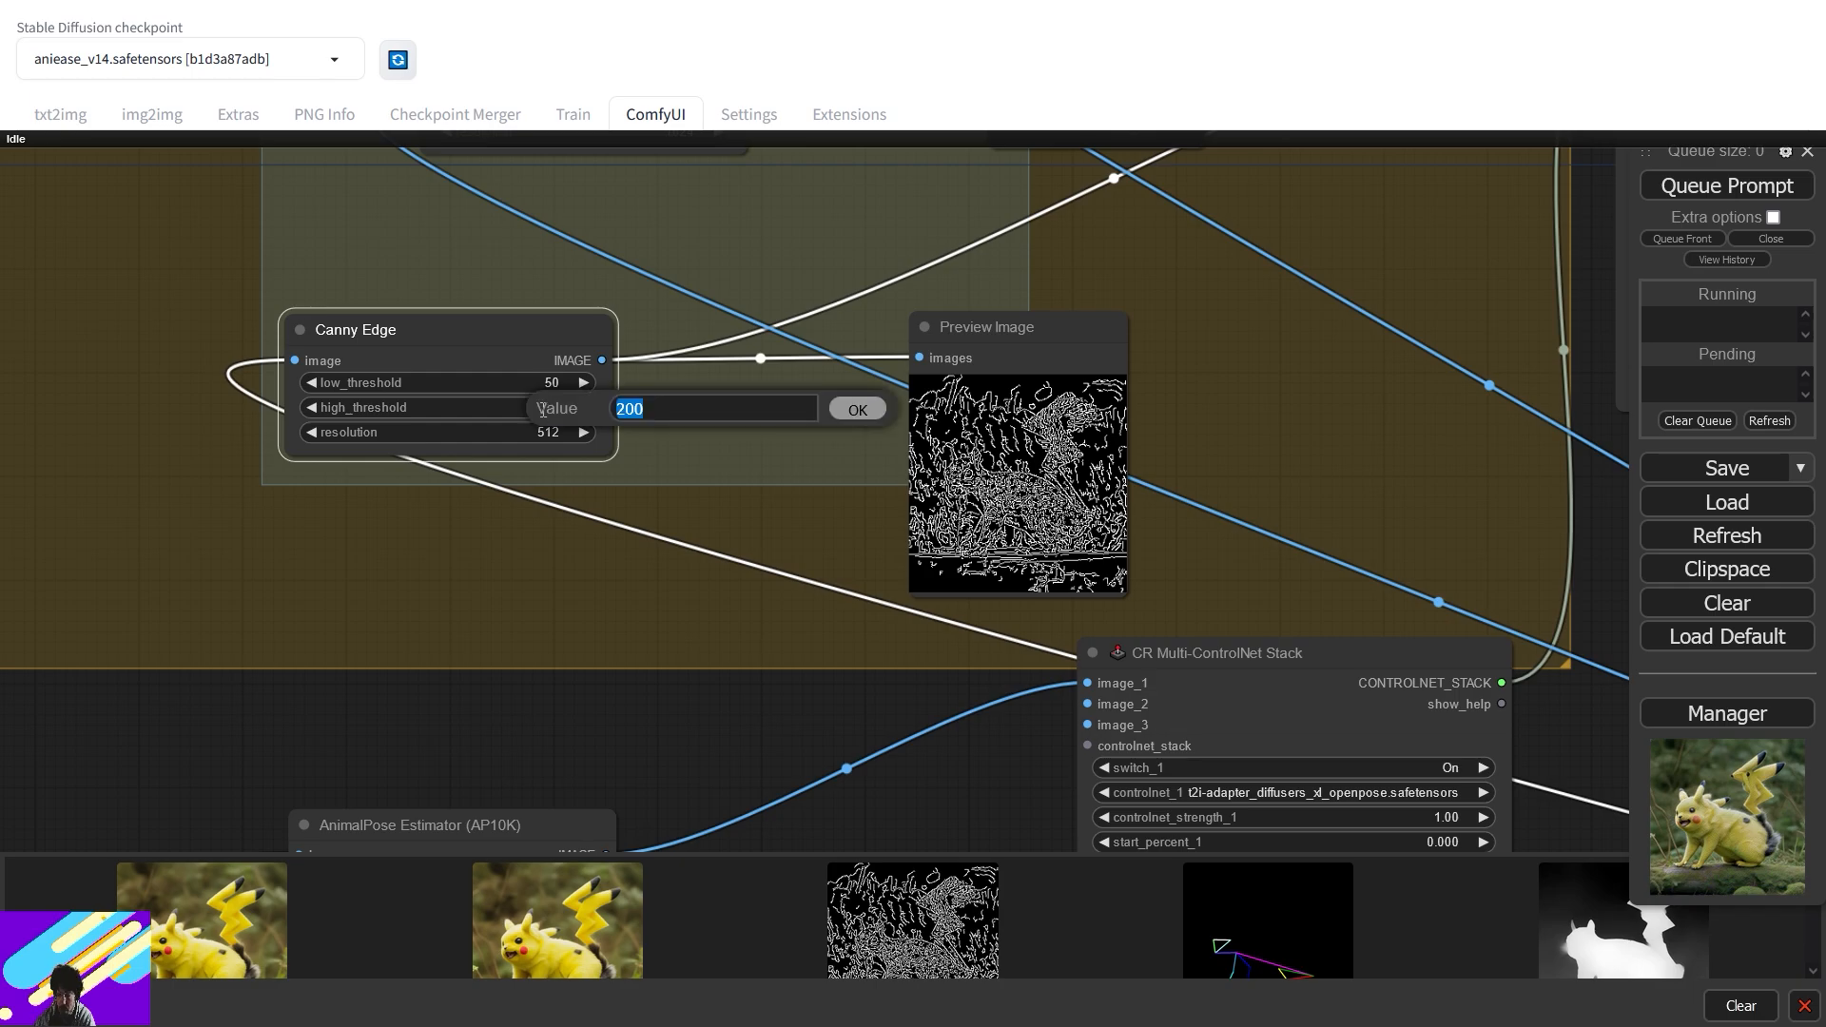
type("1.0")
type("0")
left_click(858, 409)
- Pan across the graph past the Canny Edge and ControlNet stack to the Eff. Loader SDXL node
left_click_drag(742, 620, 835, 290)
left_click_drag(1026, 355, 374, 358)
scroll(991, 253, "down", 4)
left_click_drag(1119, 253, 1057, 721)
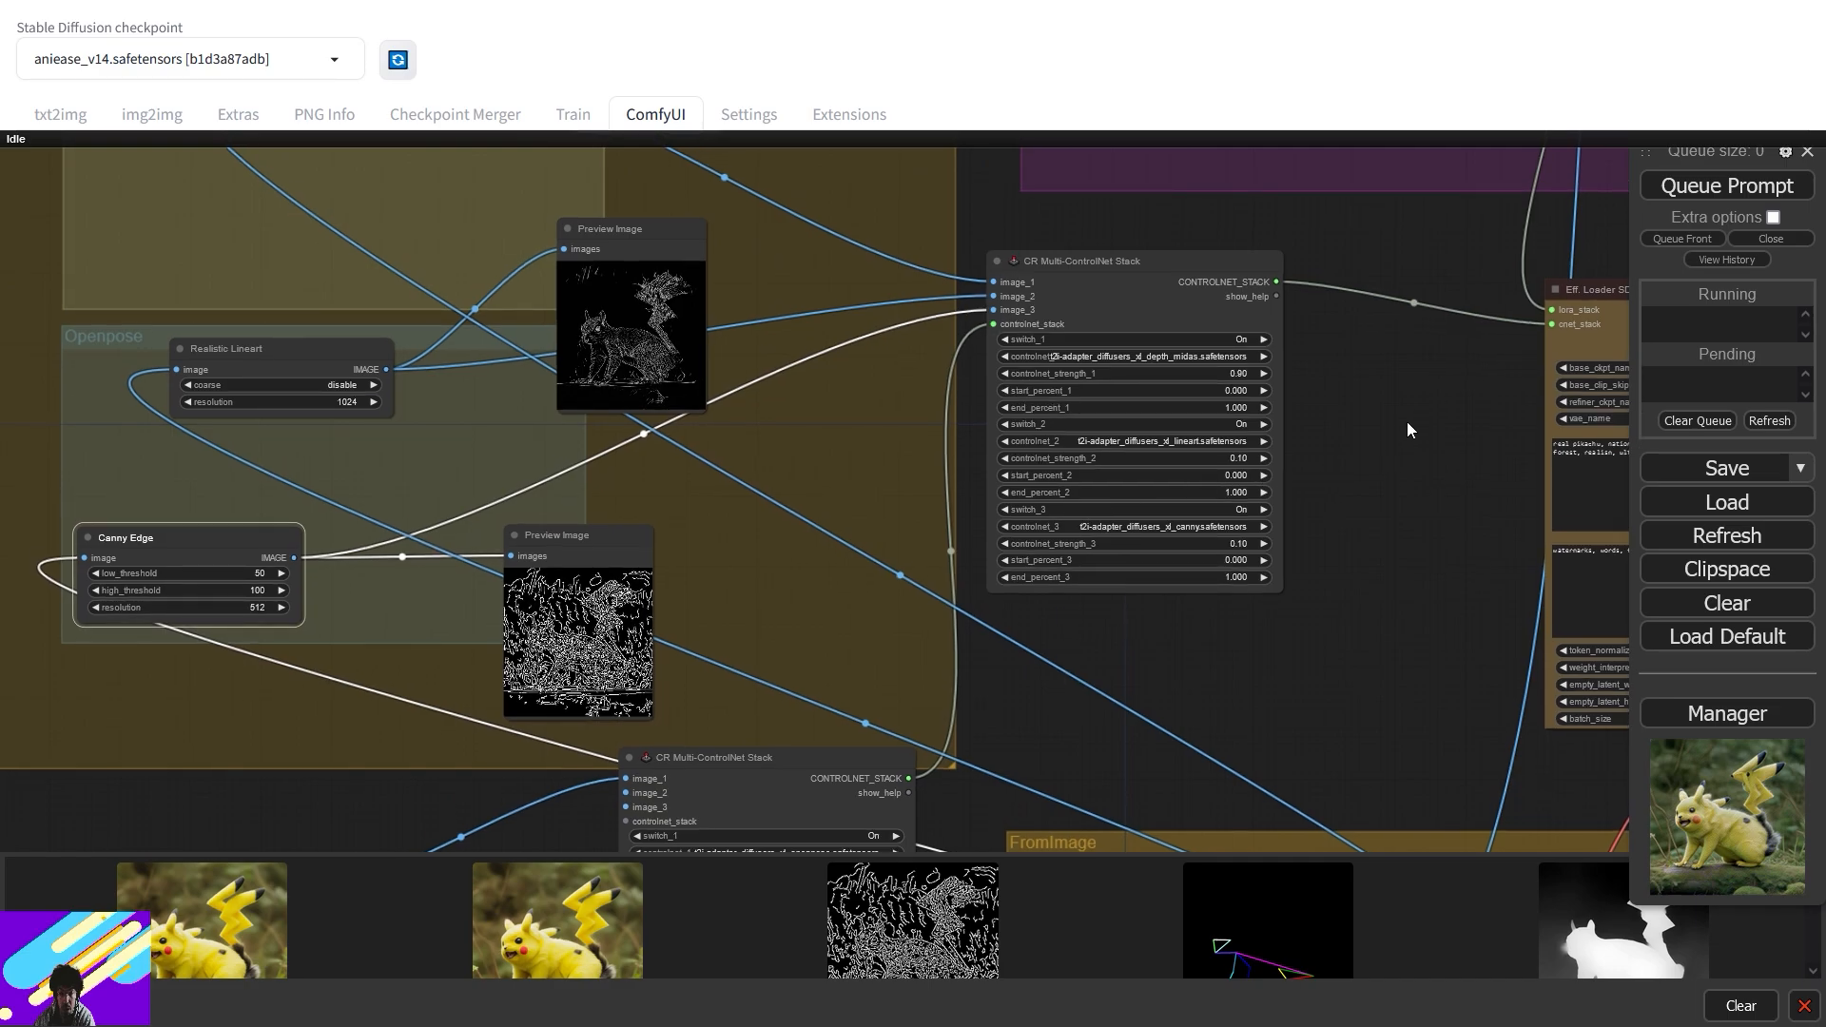
left_click_drag(1410, 428, 601, 459)
- Queue the updated workflow and check the Canny, lineart and depth preprocessor previews
left_click(1737, 195)
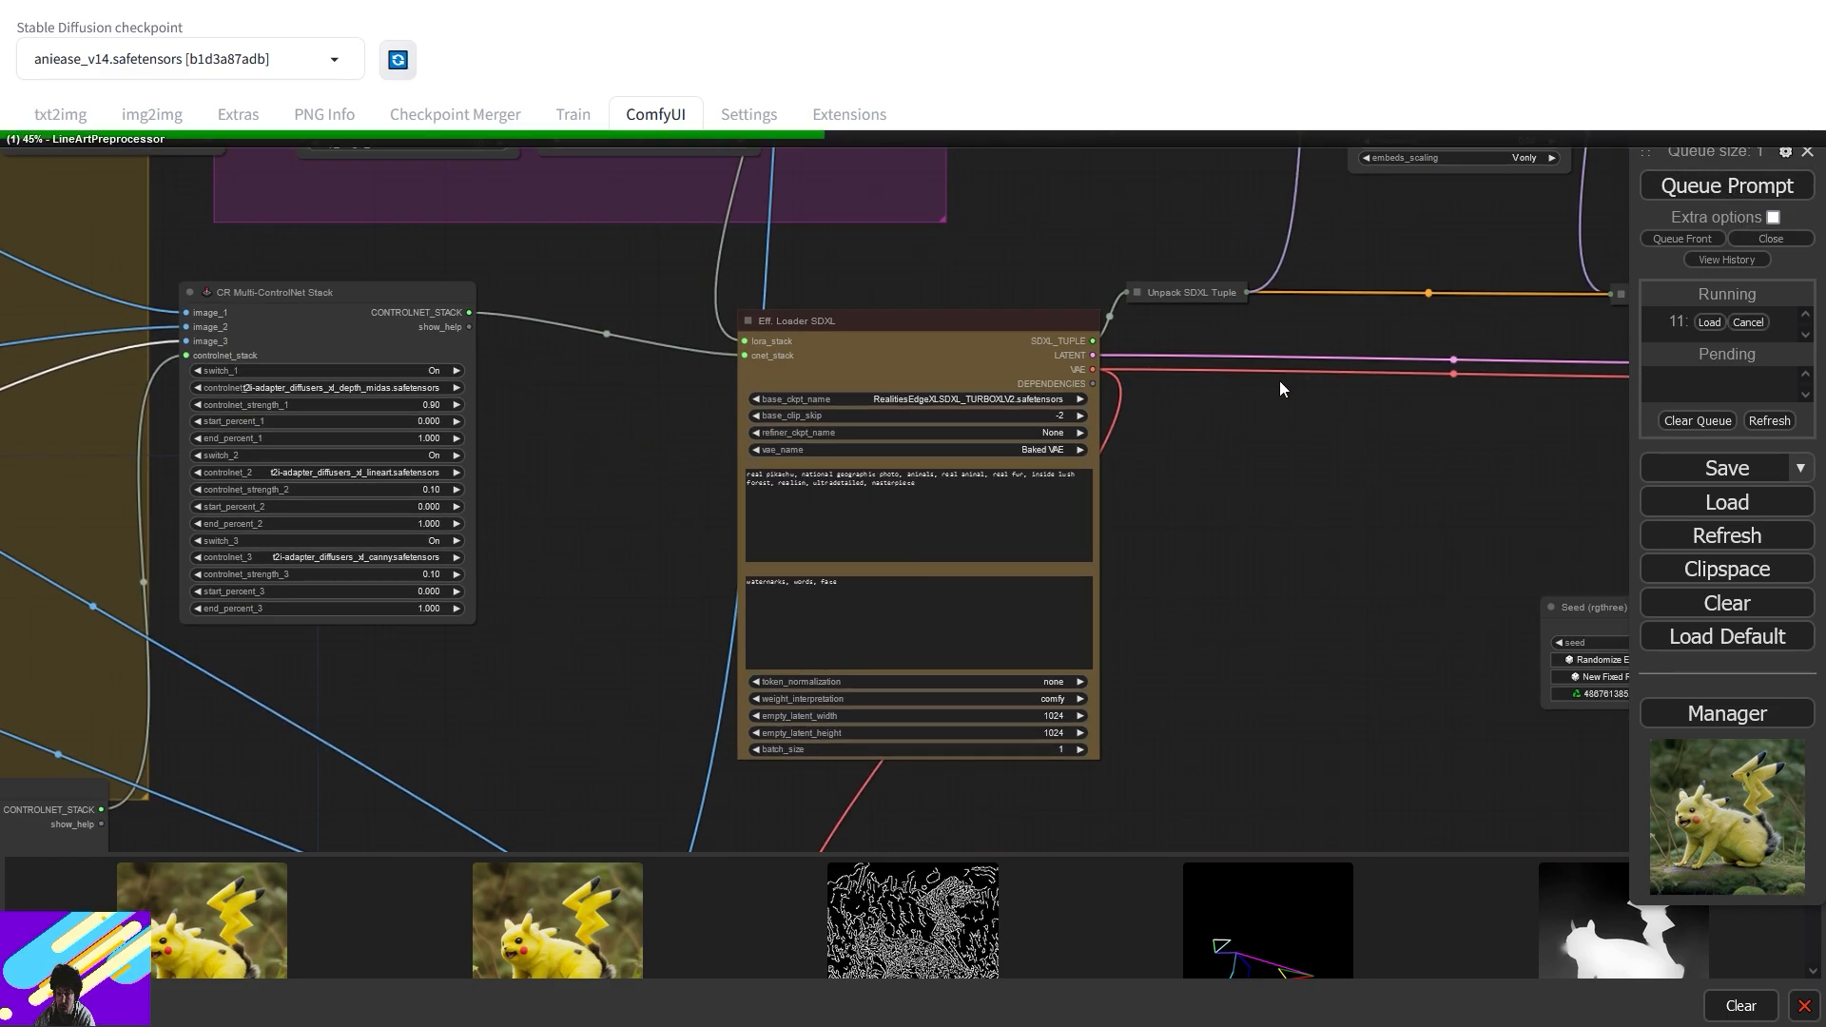
scroll(1235, 424, "down", 2)
left_click_drag(750, 450, 1427, 374)
scroll(699, 506, "up", 8)
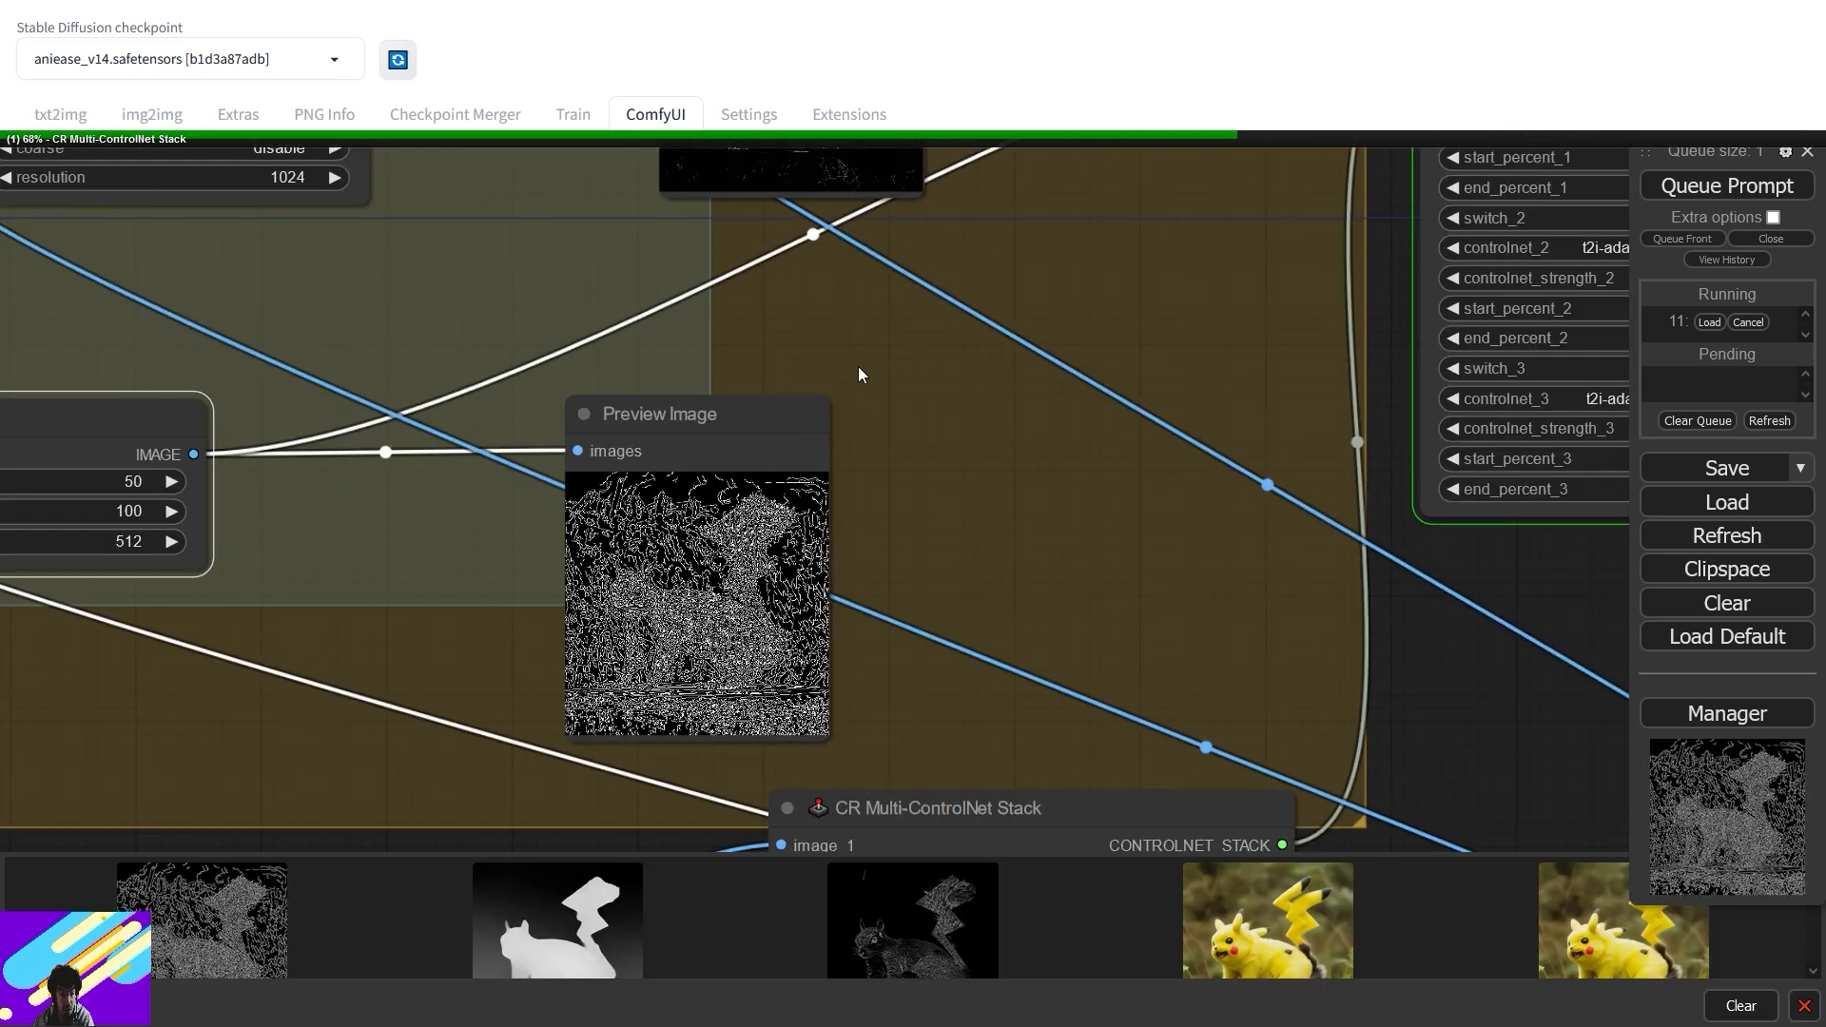
left_click_drag(872, 303, 873, 575)
left_click_drag(983, 326, 962, 621)
left_click_drag(1025, 420, 1005, 565)
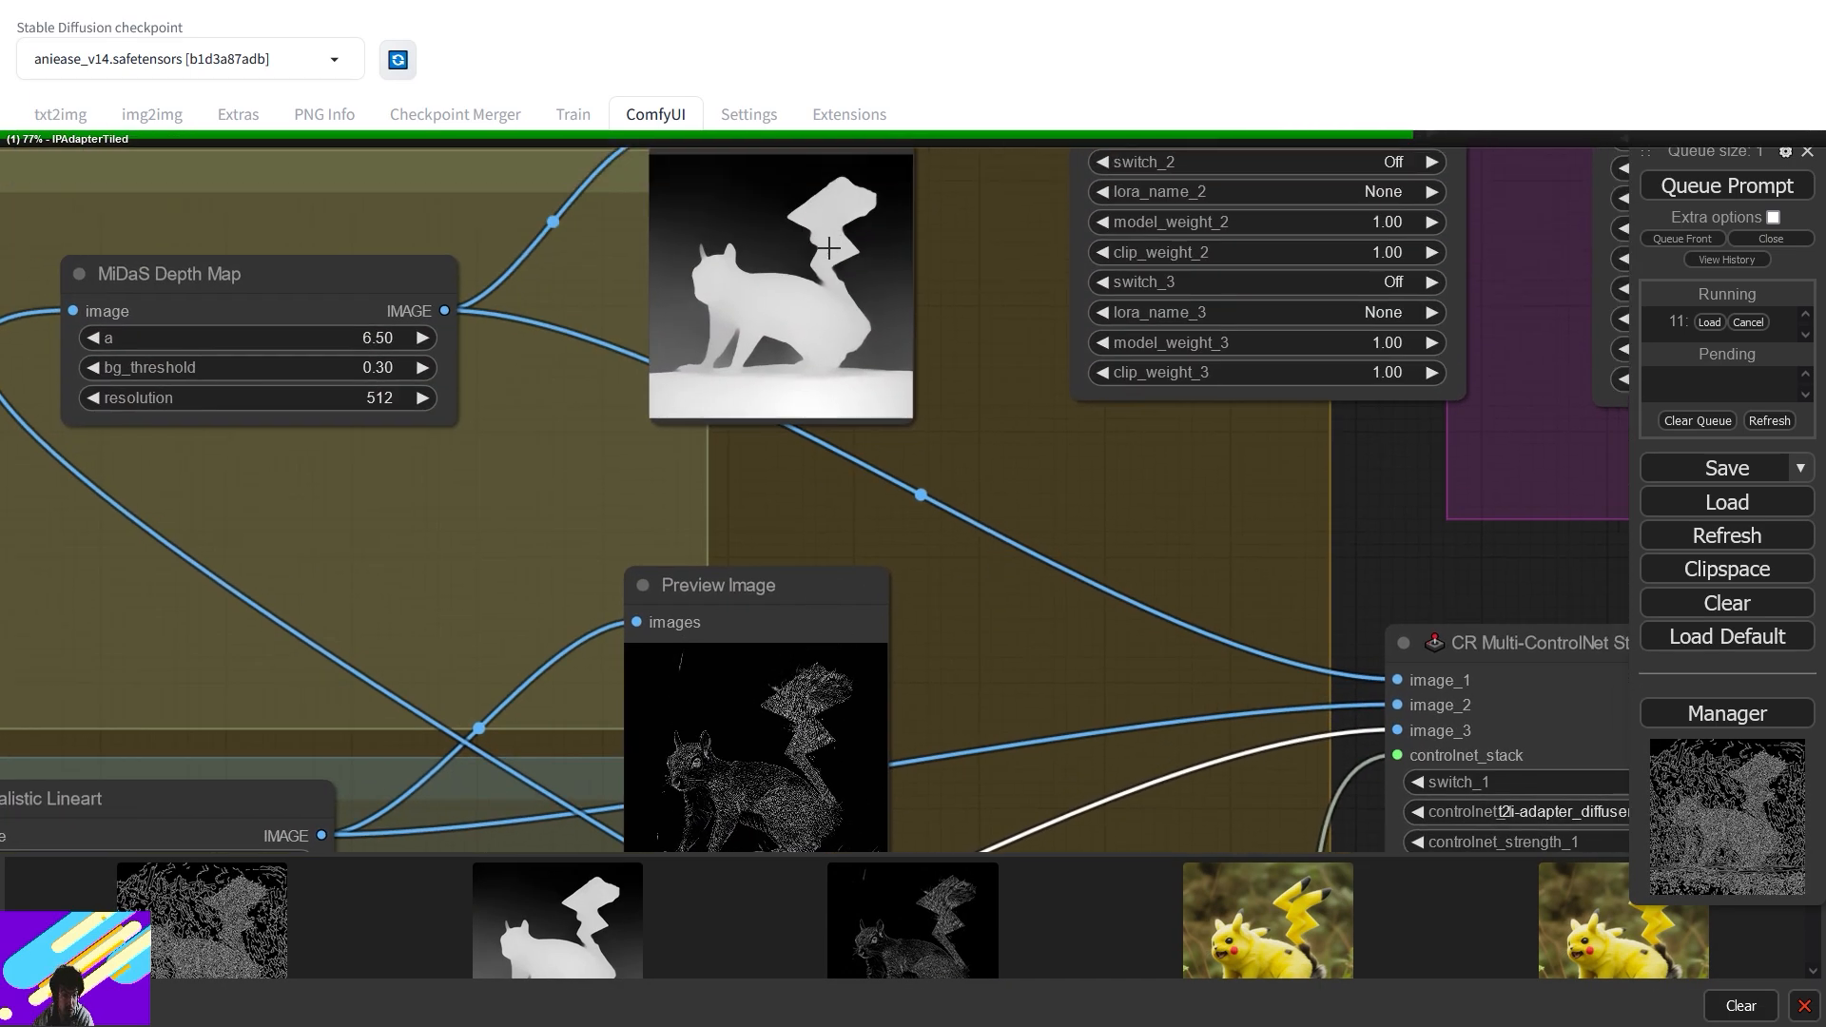
- Watch the KSampler node render the yellow Pikachu-like squirrel with a zigzag tail
scroll(835, 248, "up", 4)
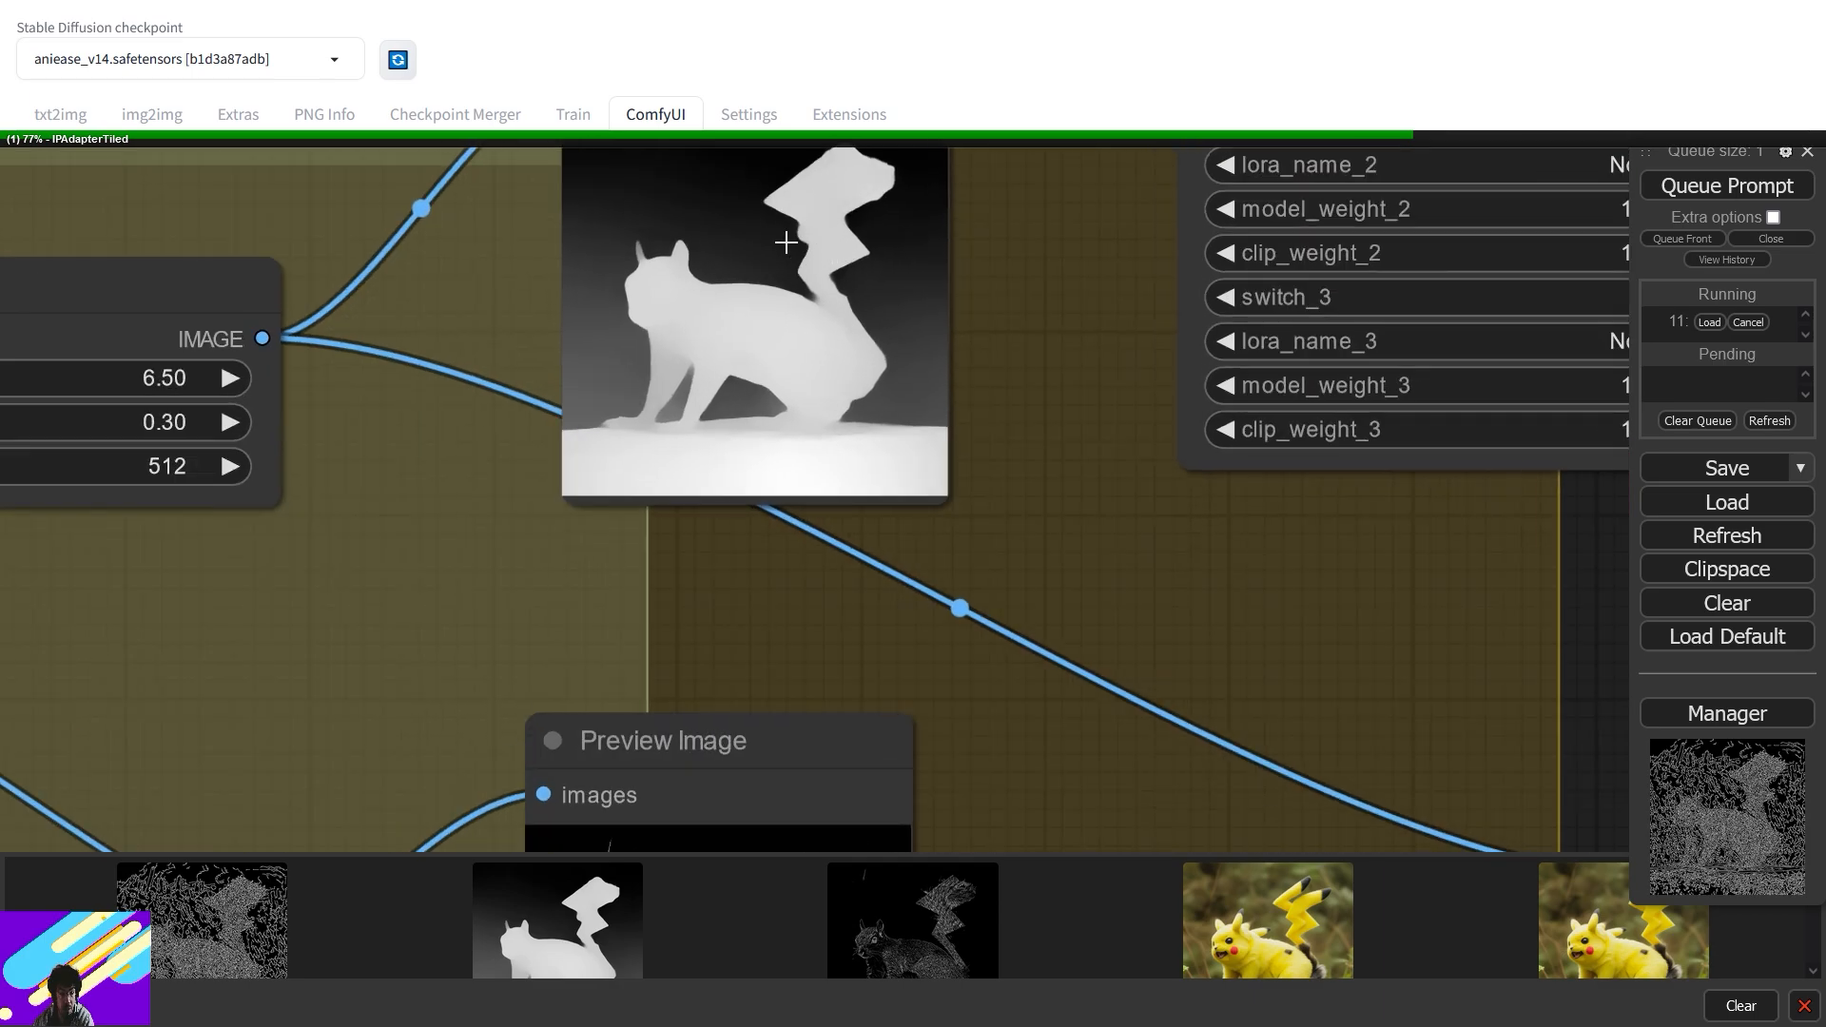
left_click_drag(1436, 563, 610, 558)
left_click_drag(1371, 558, 527, 565)
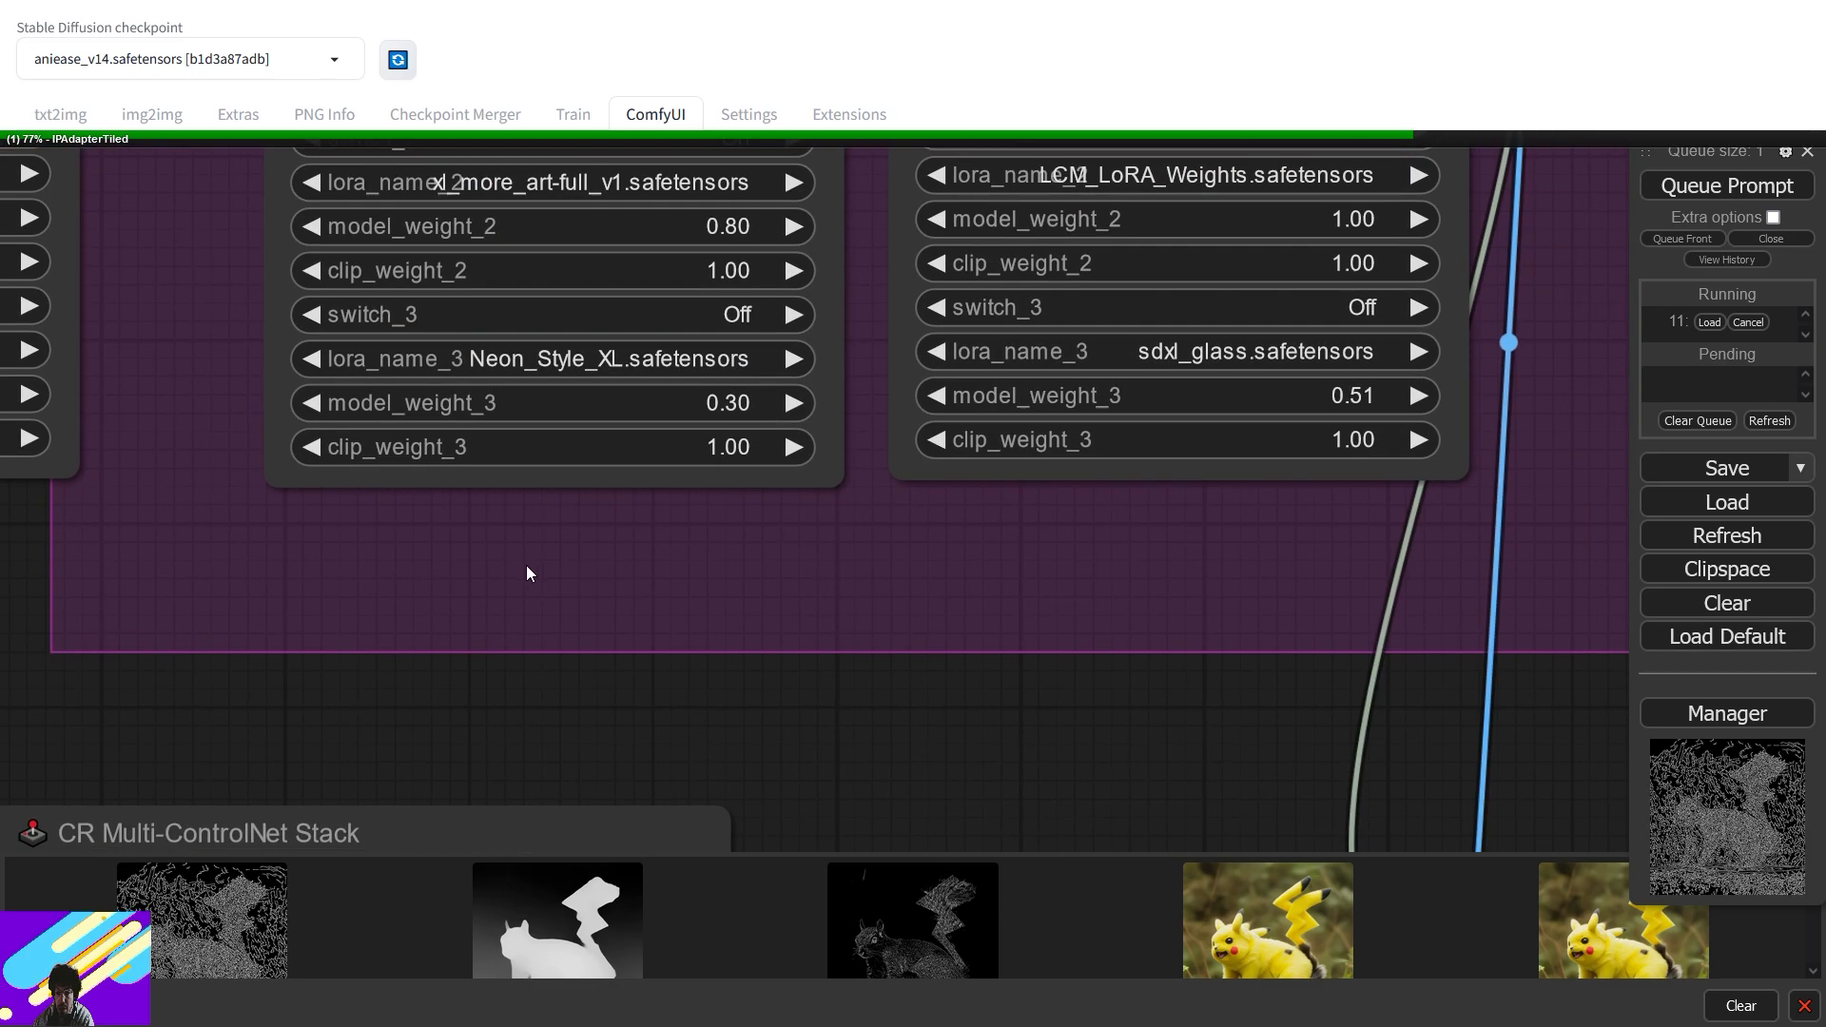
left_click_drag(1616, 494, 467, 498)
left_click_drag(1616, 616, 575, 434)
scroll(660, 450, "down", 8)
scroll(660, 451, "down", 6)
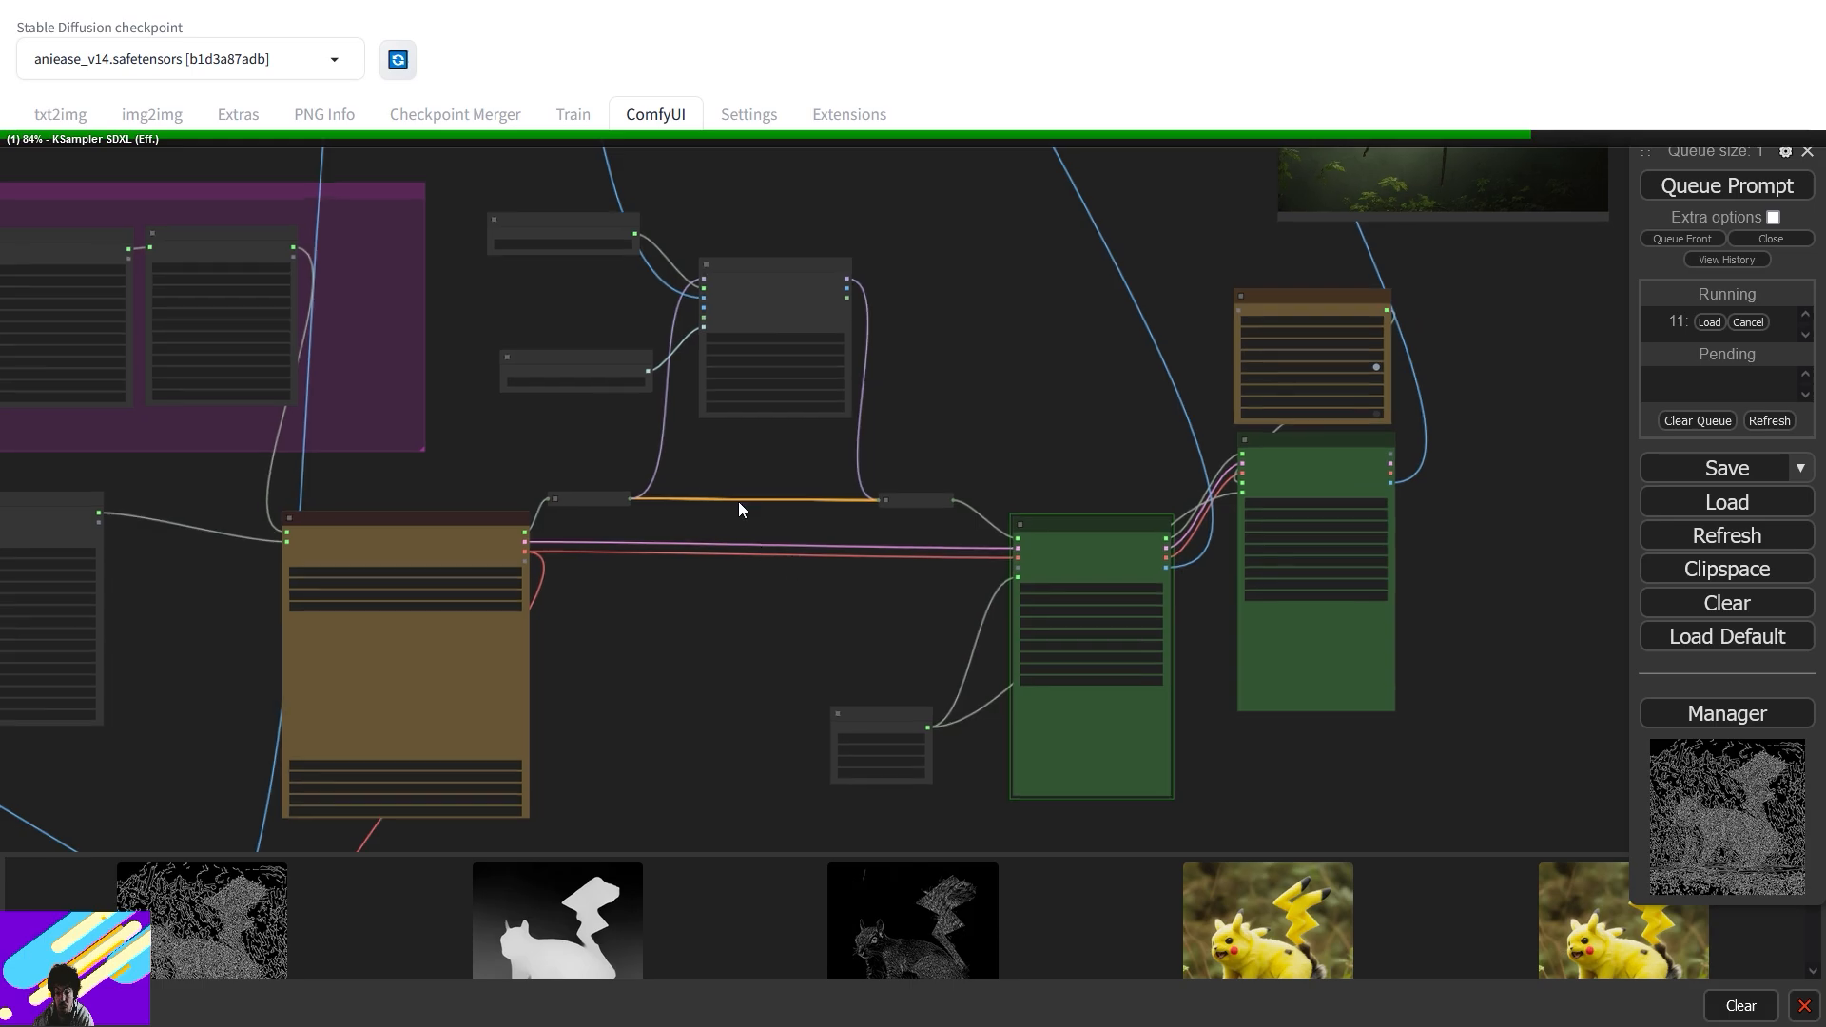
left_click_drag(739, 500, 746, 368)
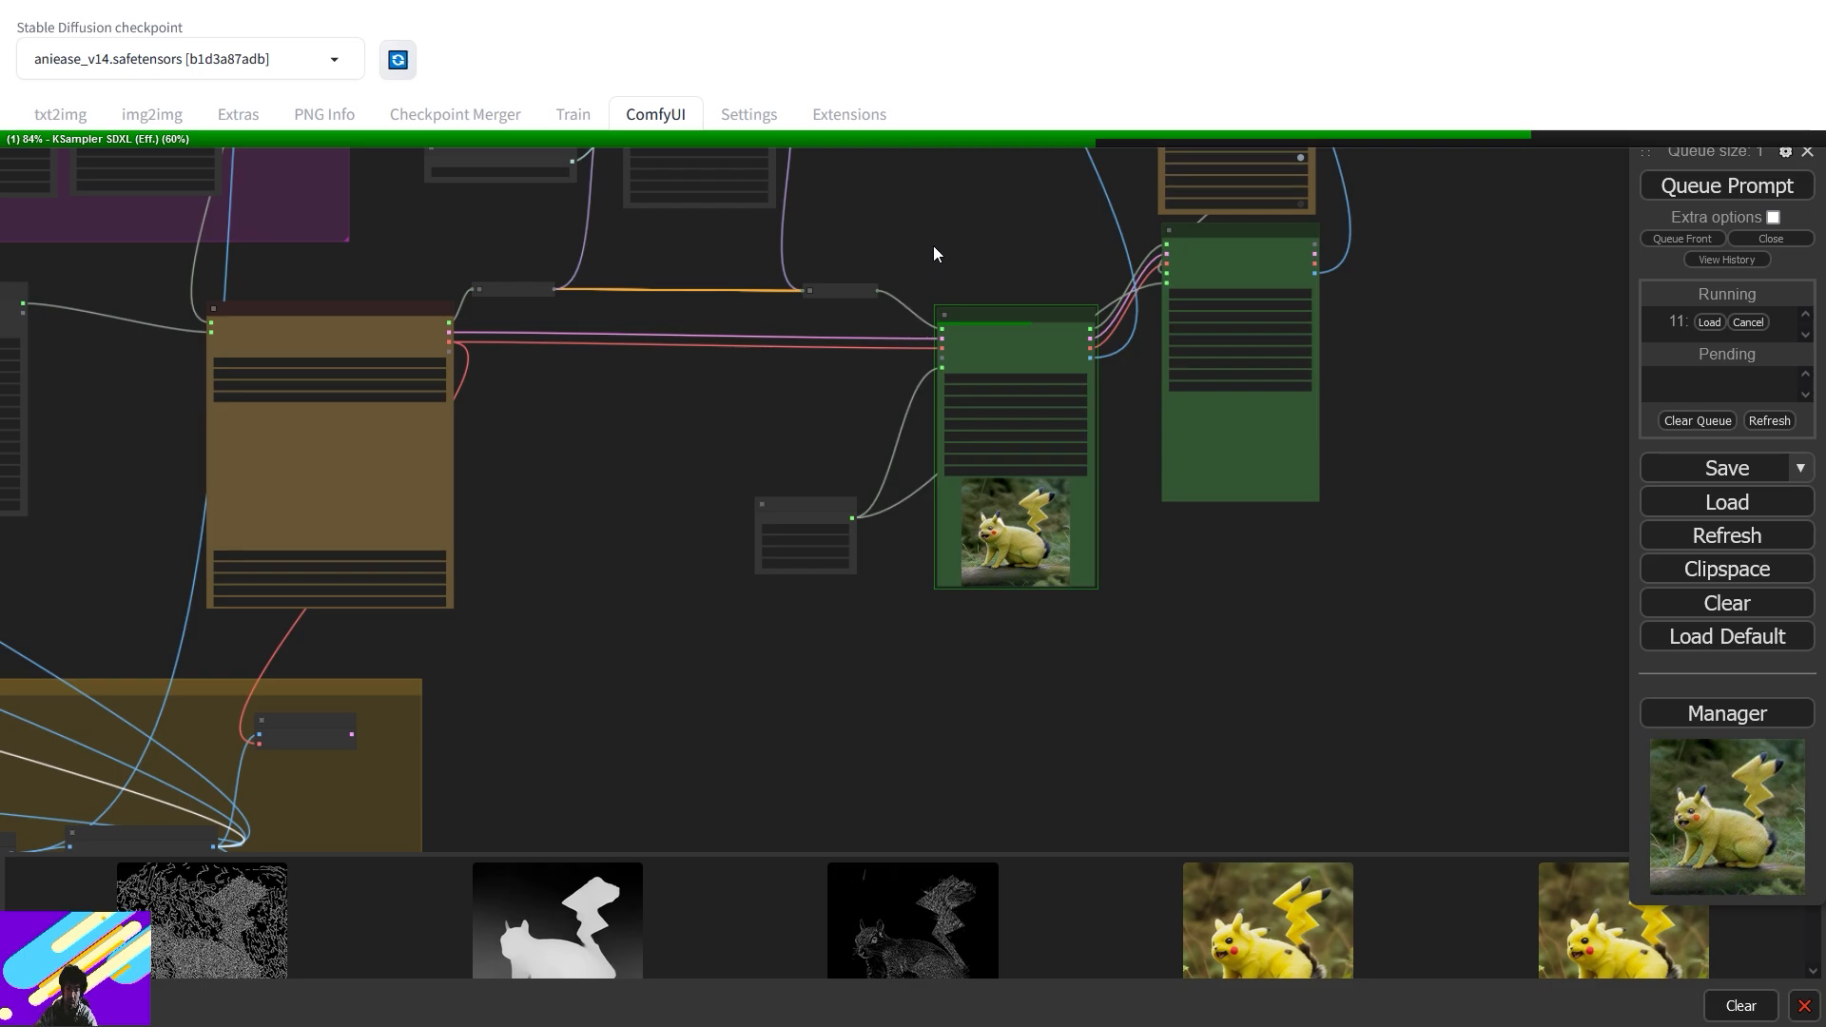
scroll(1065, 561, "up", 6)
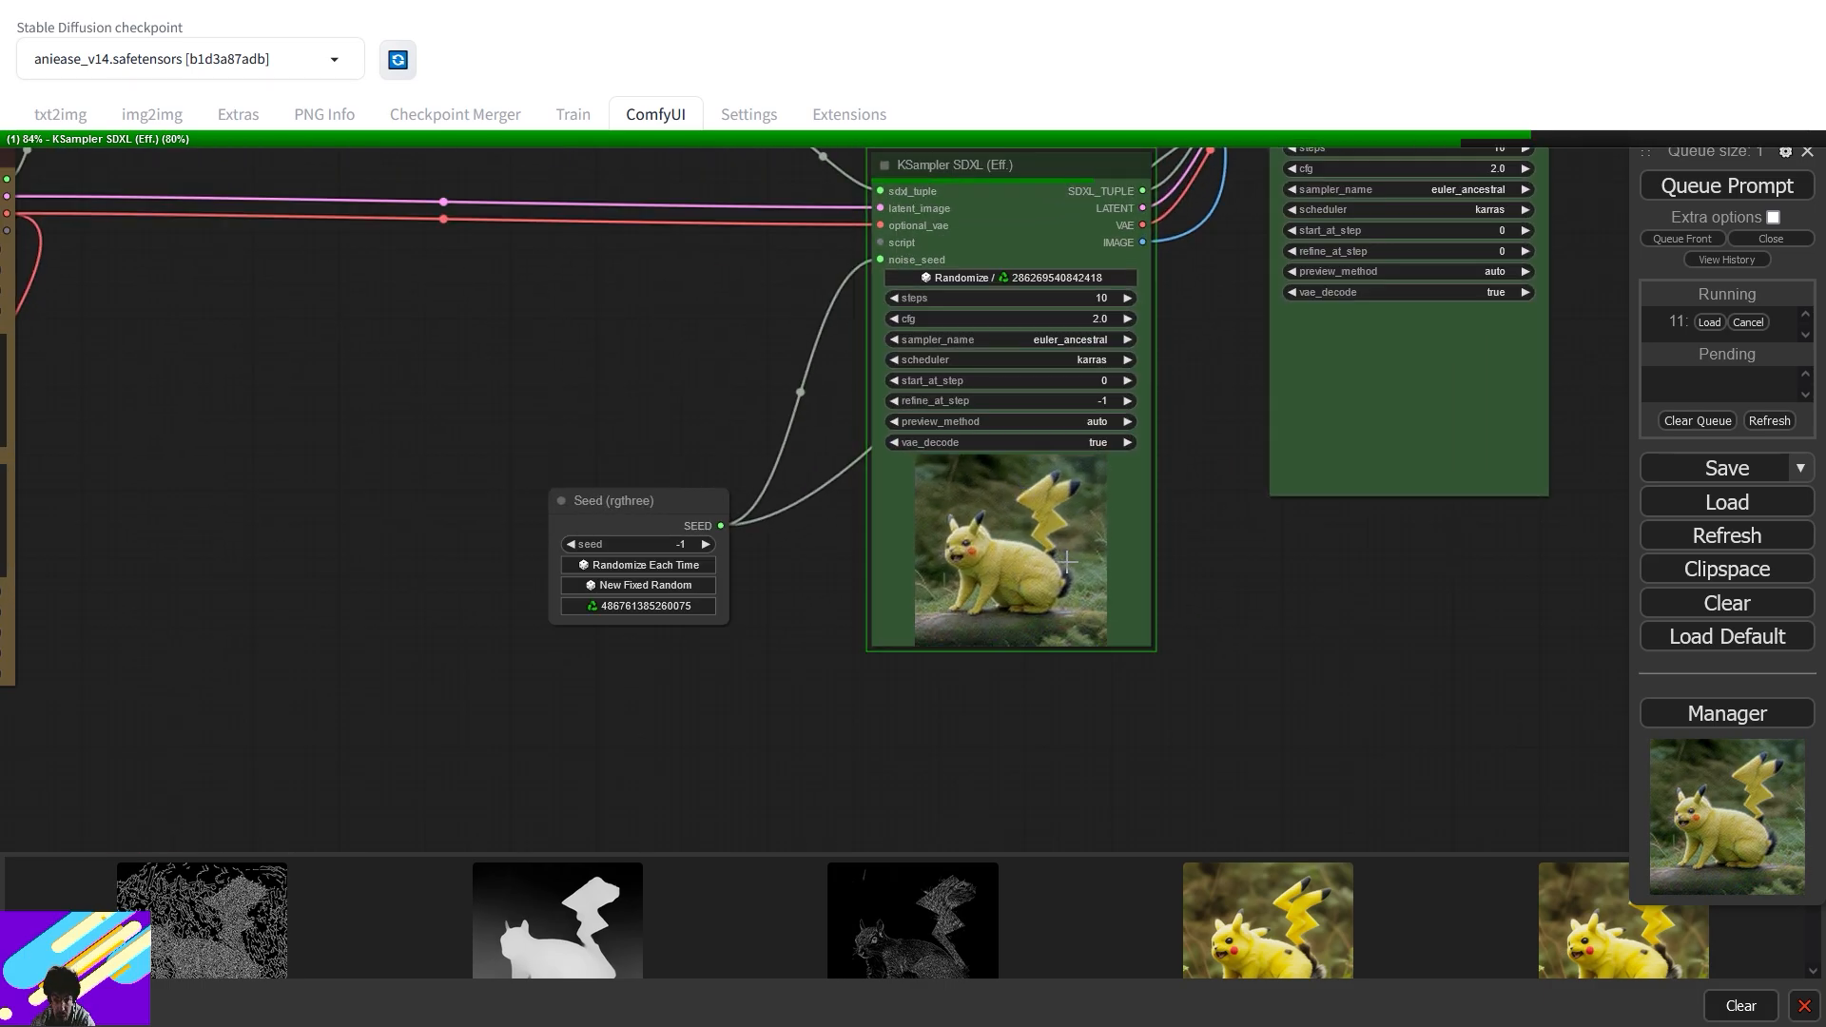
scroll(1065, 561, "up", 3)
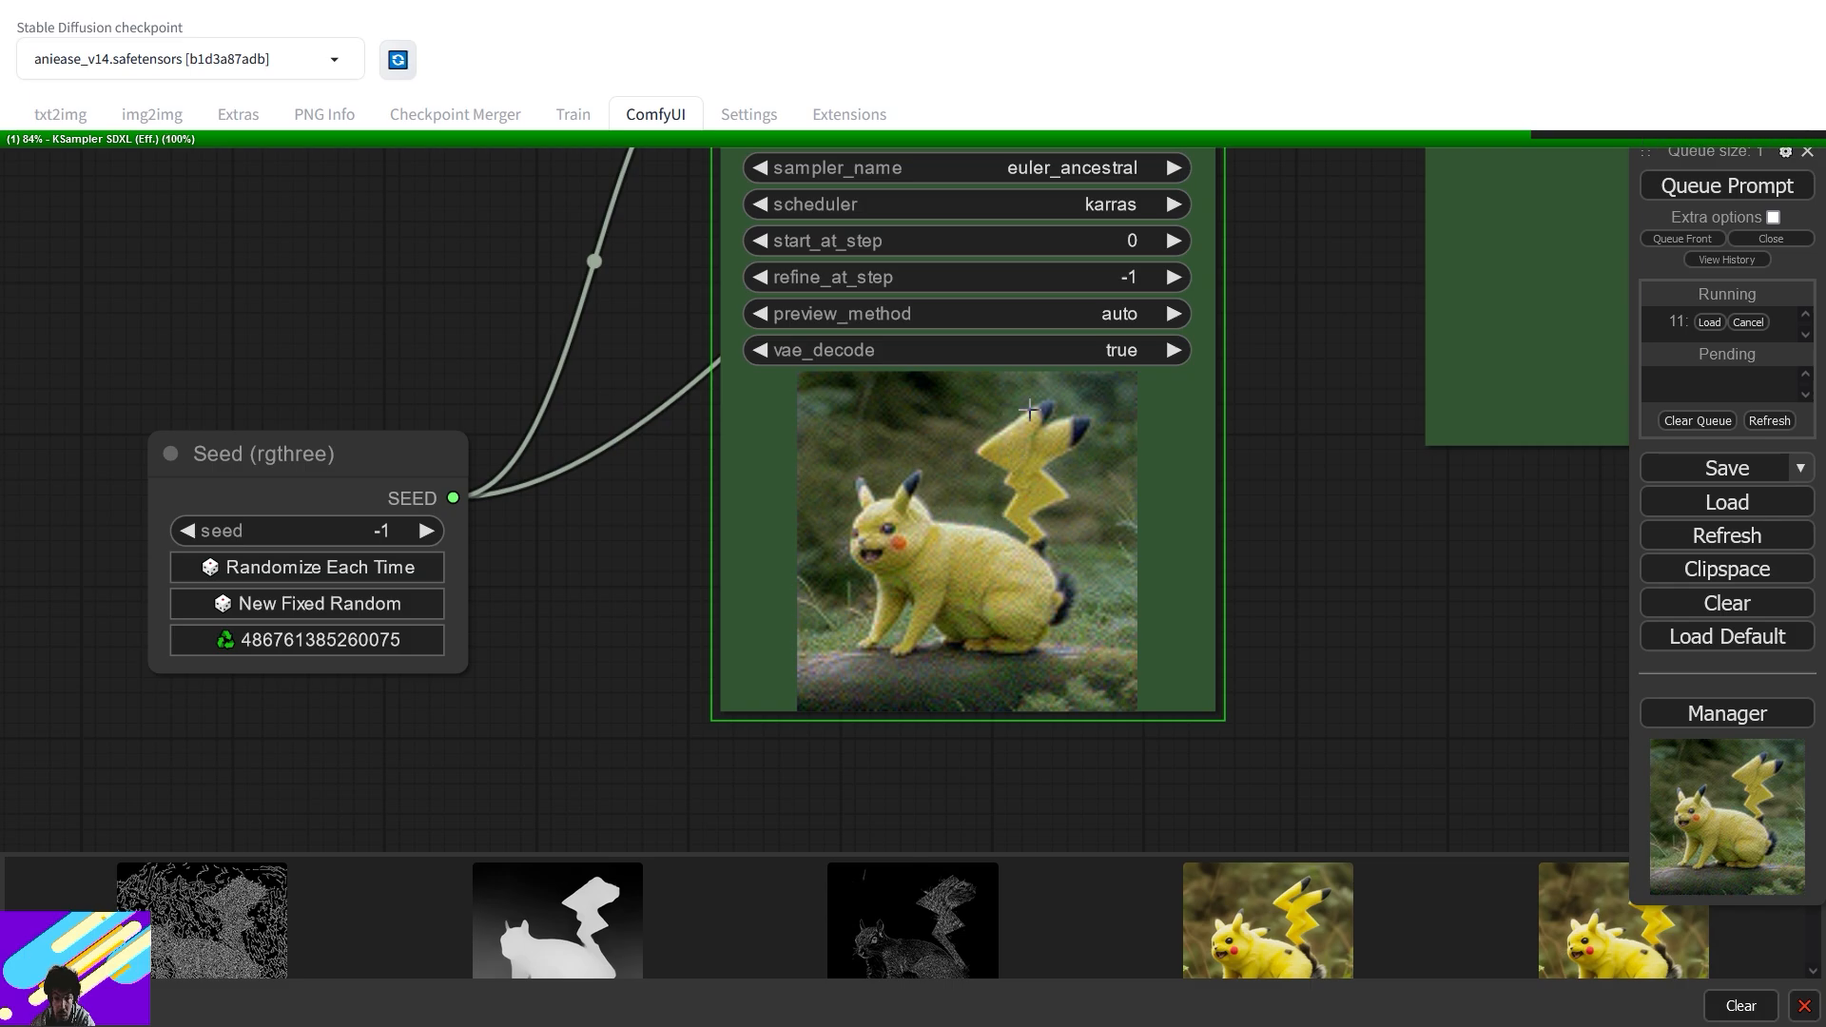
scroll(1194, 460, "down", 6)
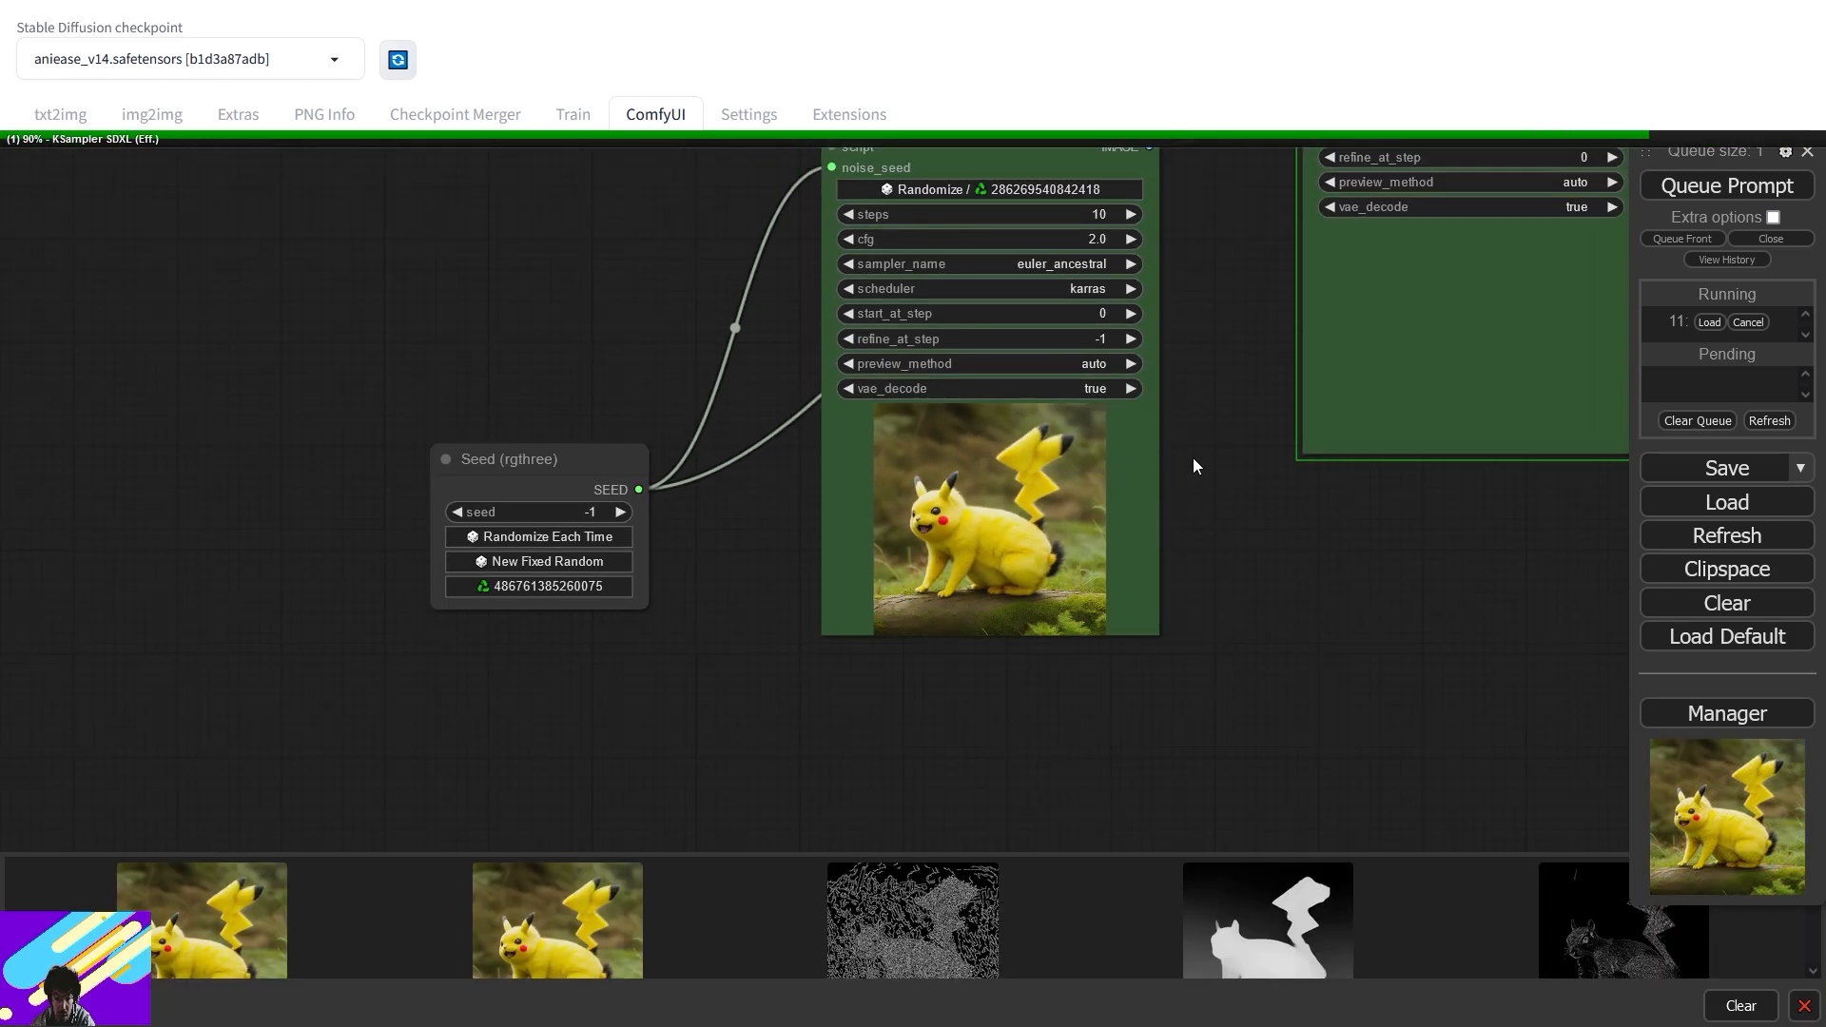
scroll(1198, 314, "down", 3)
scroll(1179, 342, "up", 10)
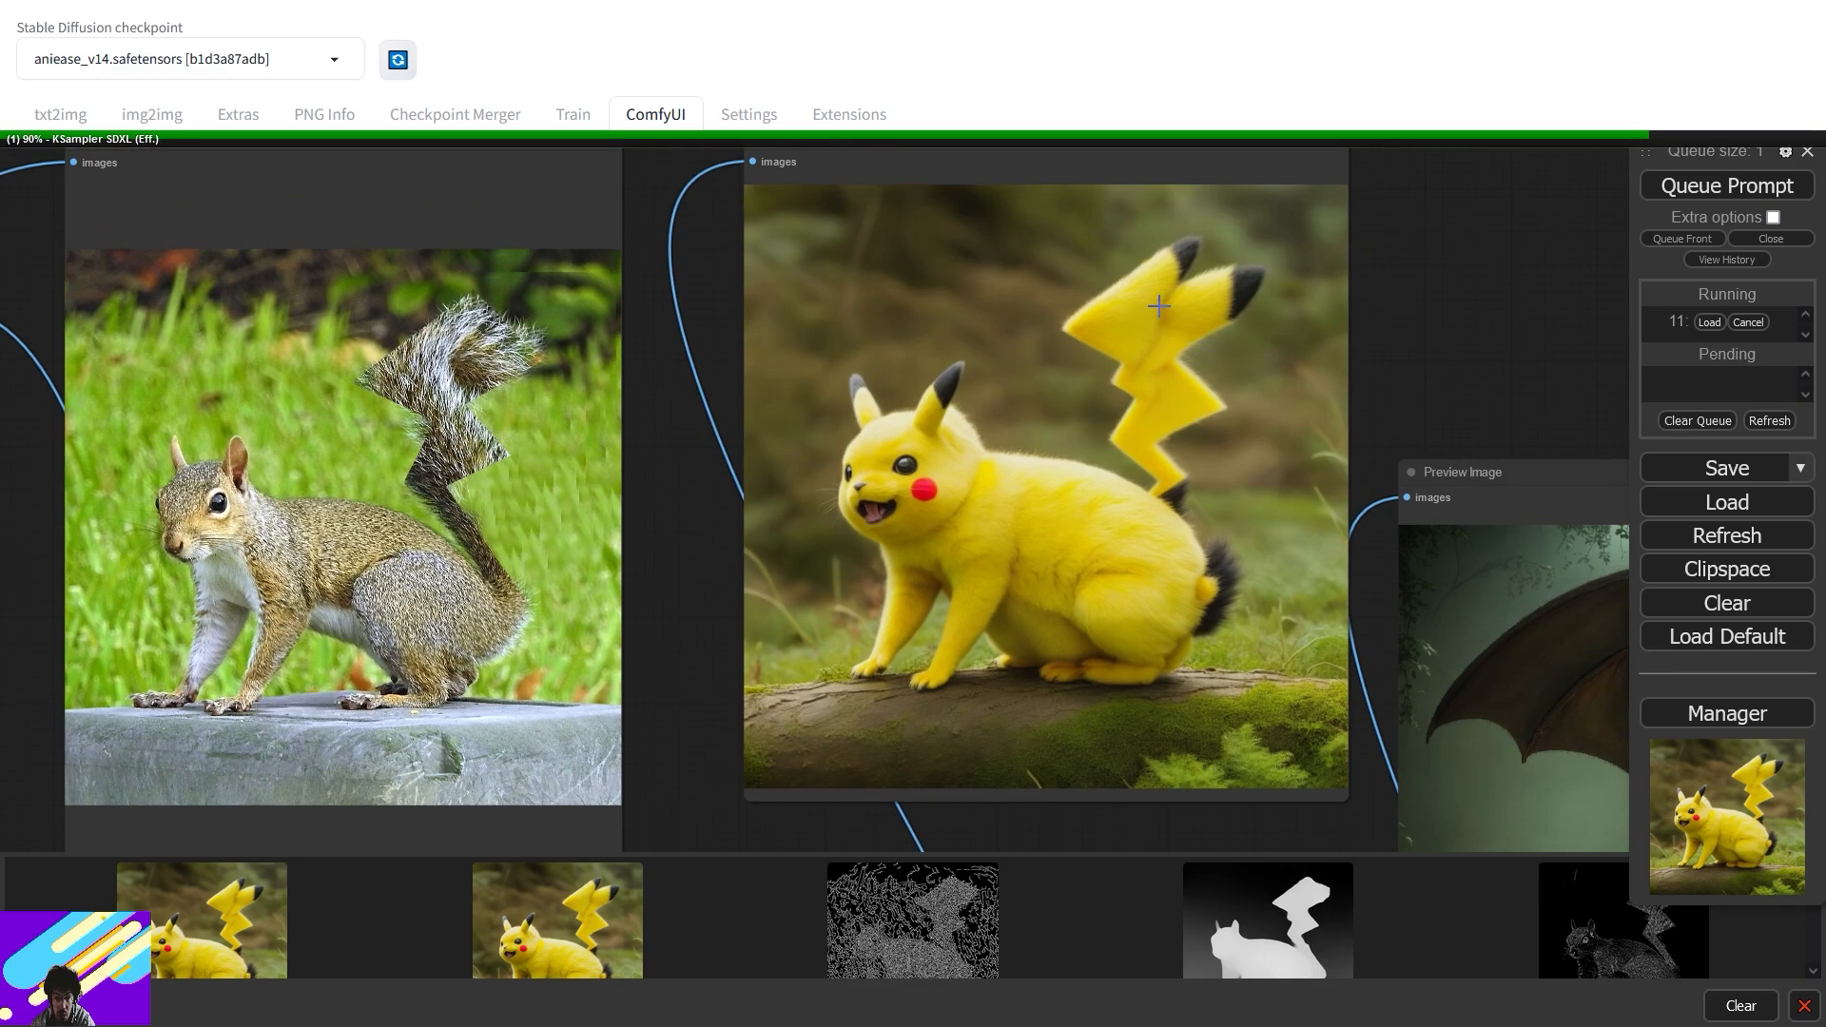
- Cancel running job 11 mid-way through the second sampling pass, leaving the queue empty
scroll(1159, 305, "down", 3)
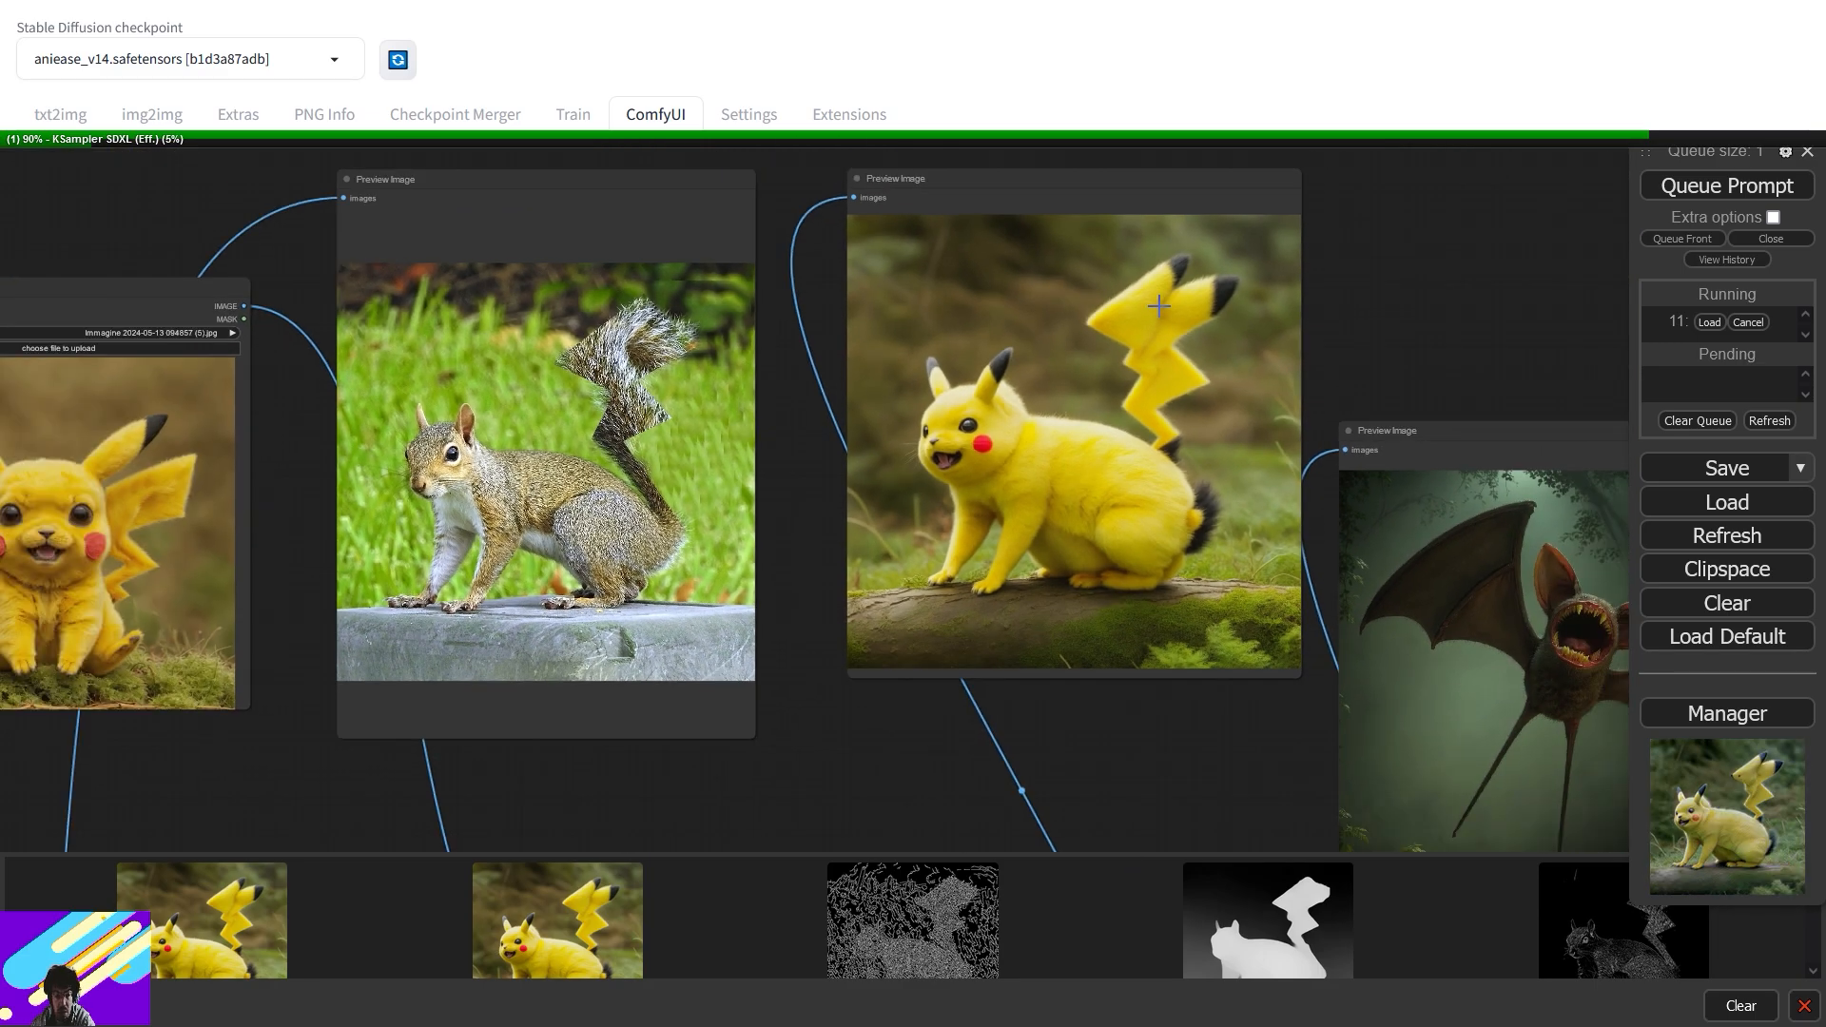
scroll(1217, 444, "down", 4)
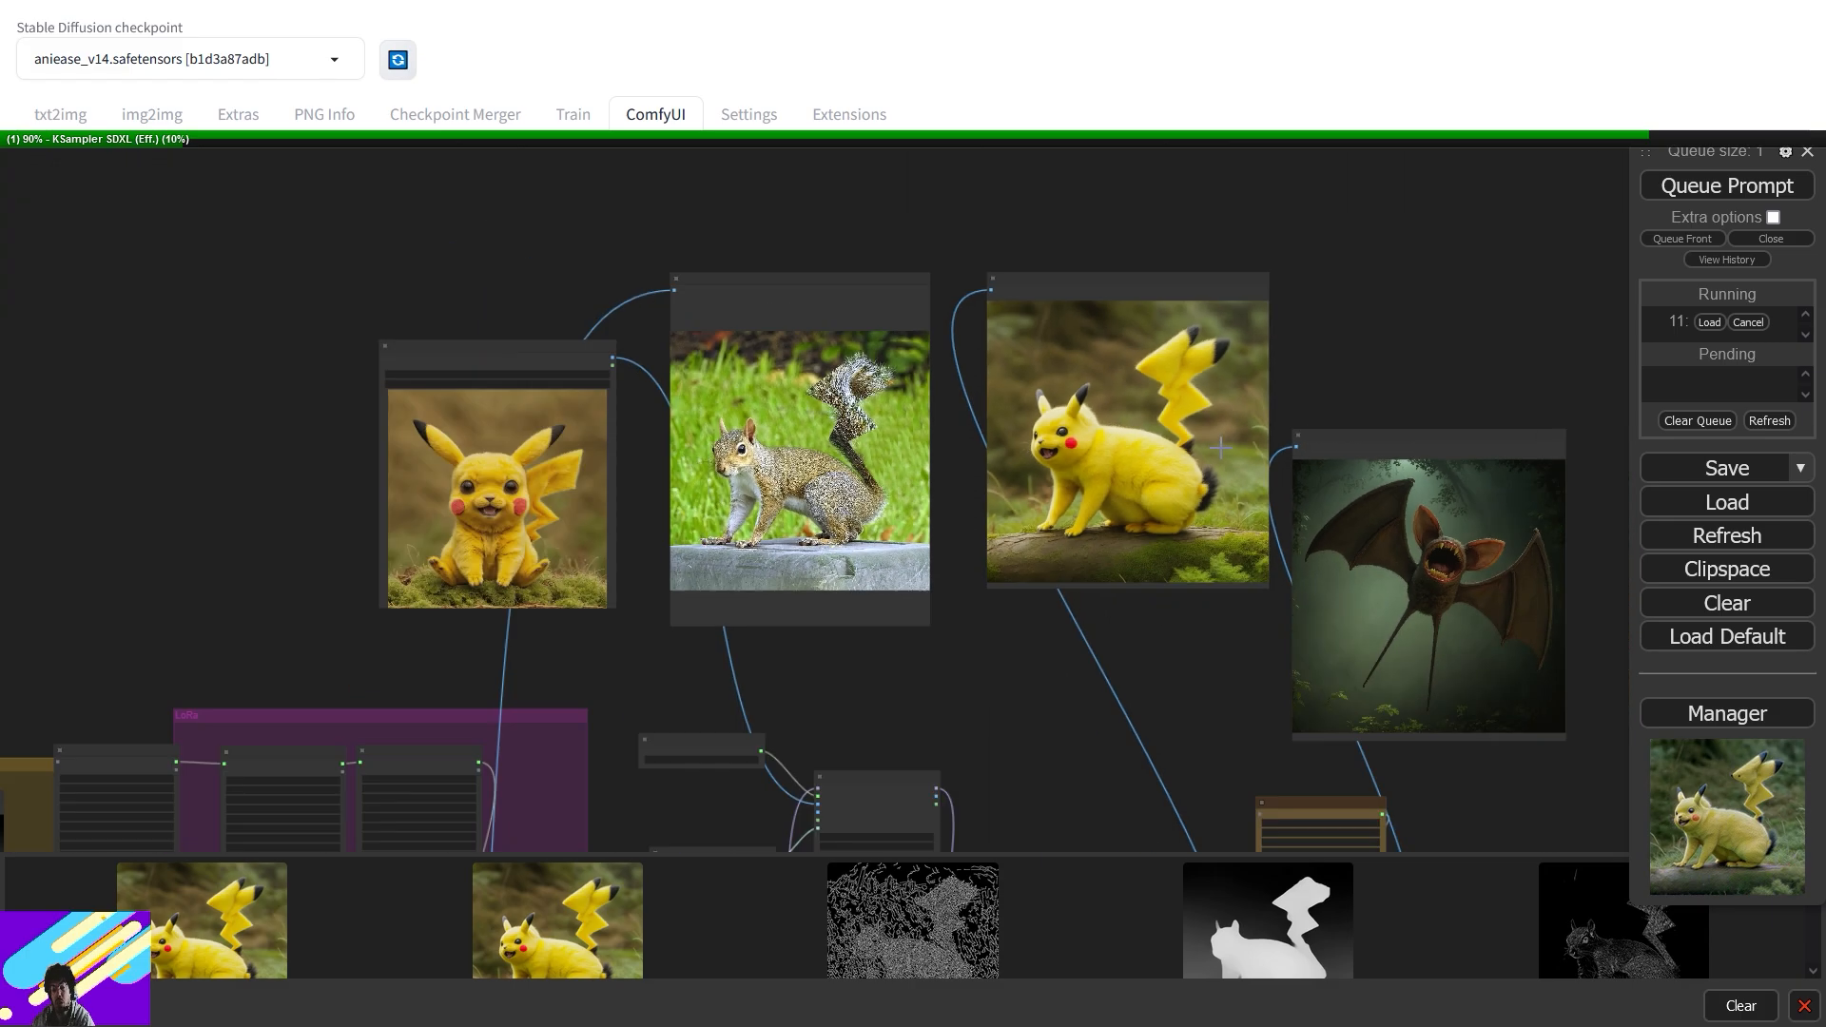
left_click_drag(1184, 701, 1219, 247)
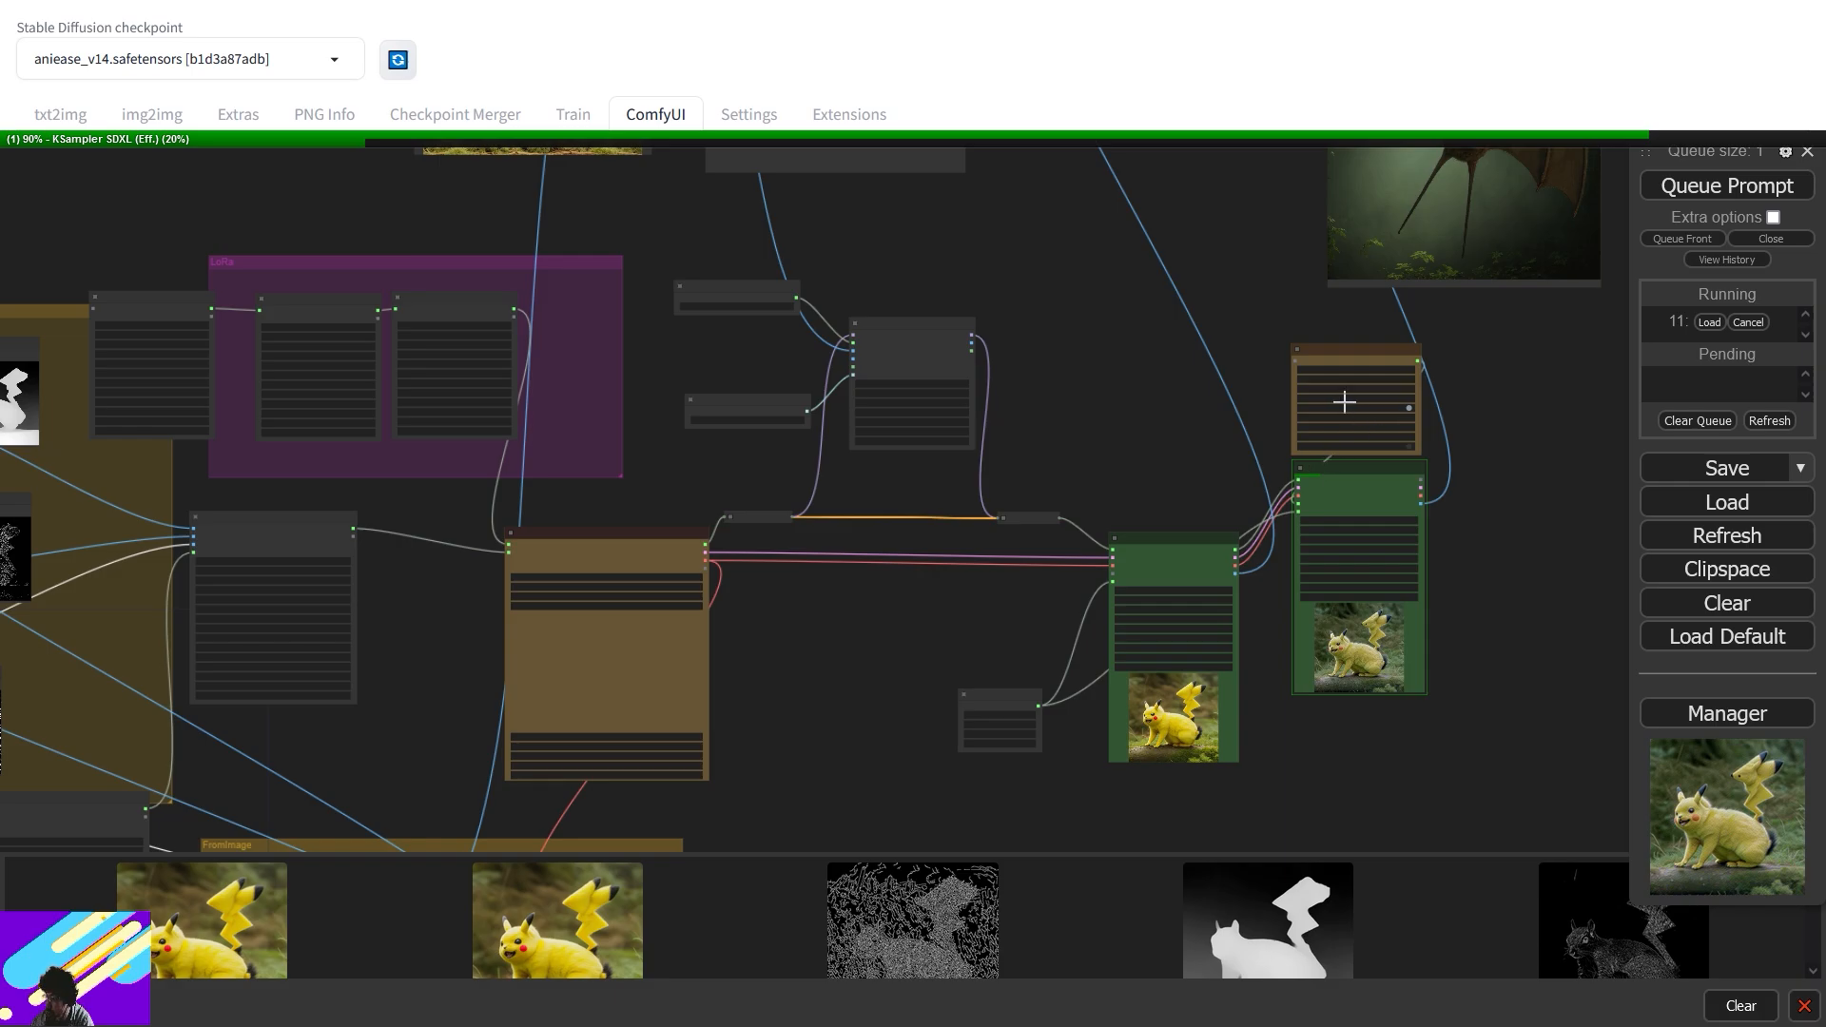
left_click_drag(1375, 758, 1162, 689)
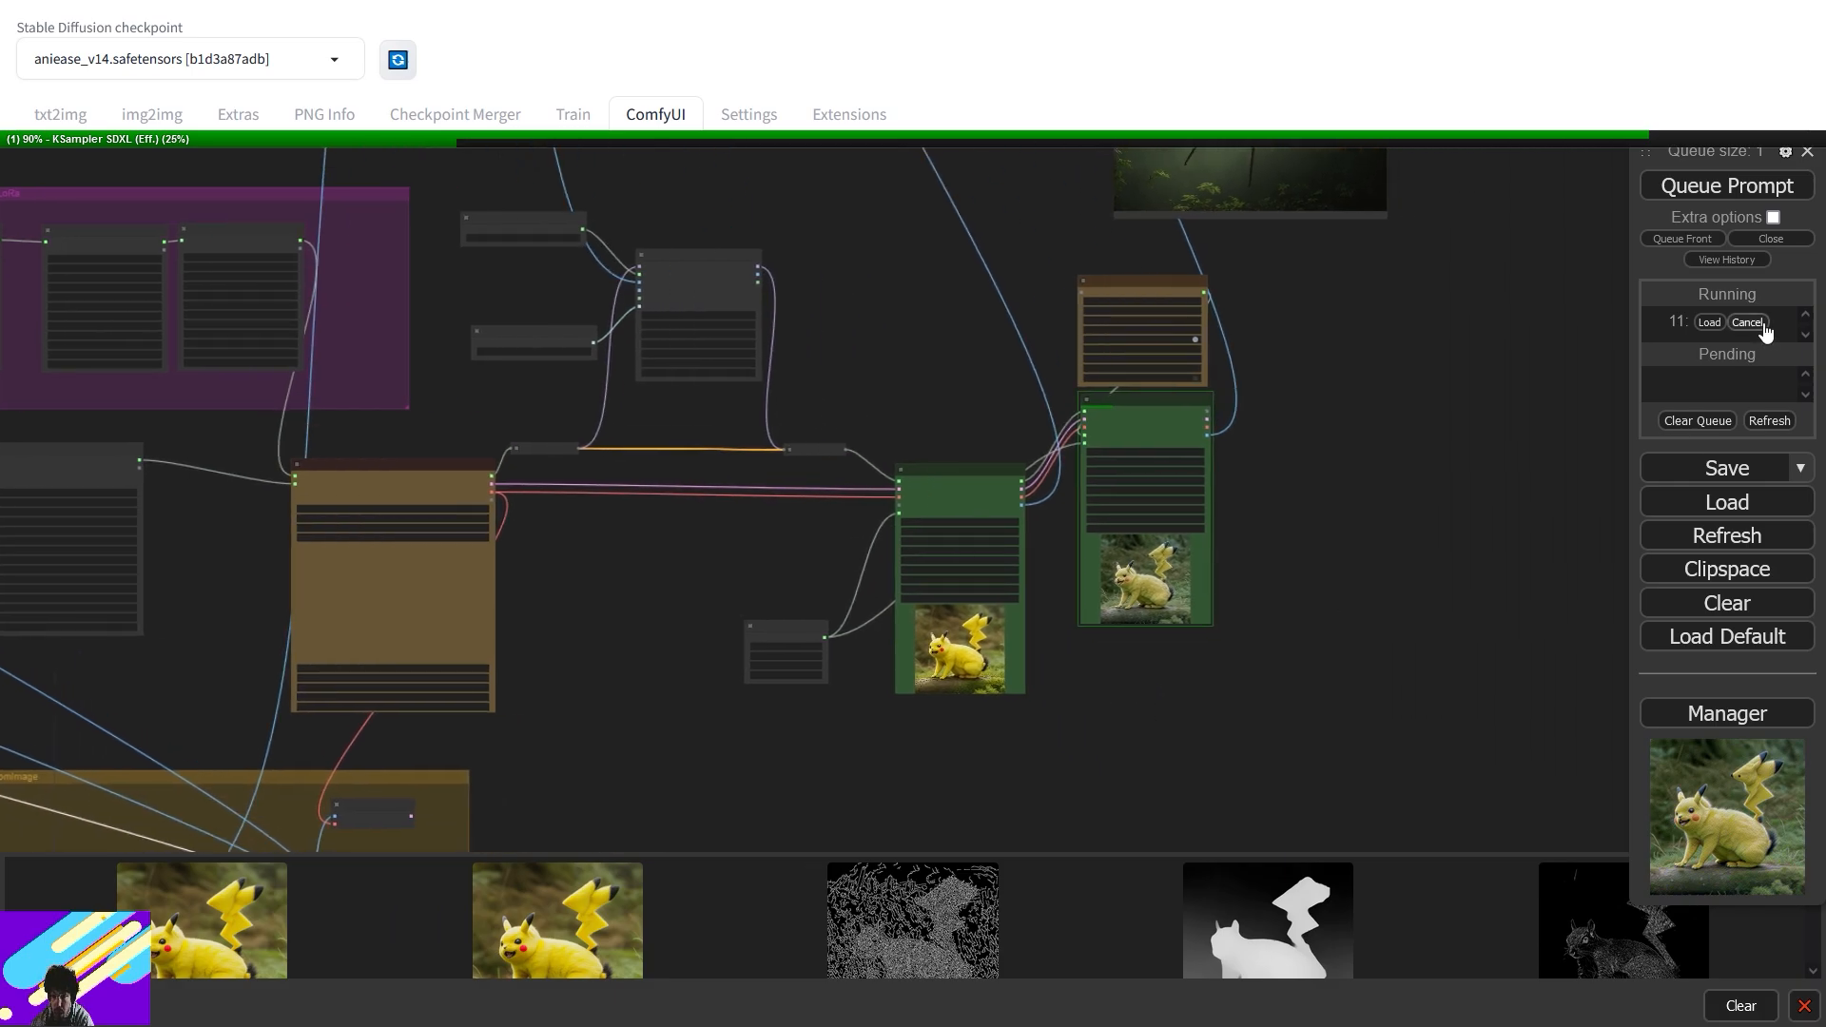
left_click(1748, 323)
left_click_drag(1484, 277, 1292, 653)
left_click_drag(434, 674, 1225, 217)
left_click_drag(1248, 585, 1199, 278)
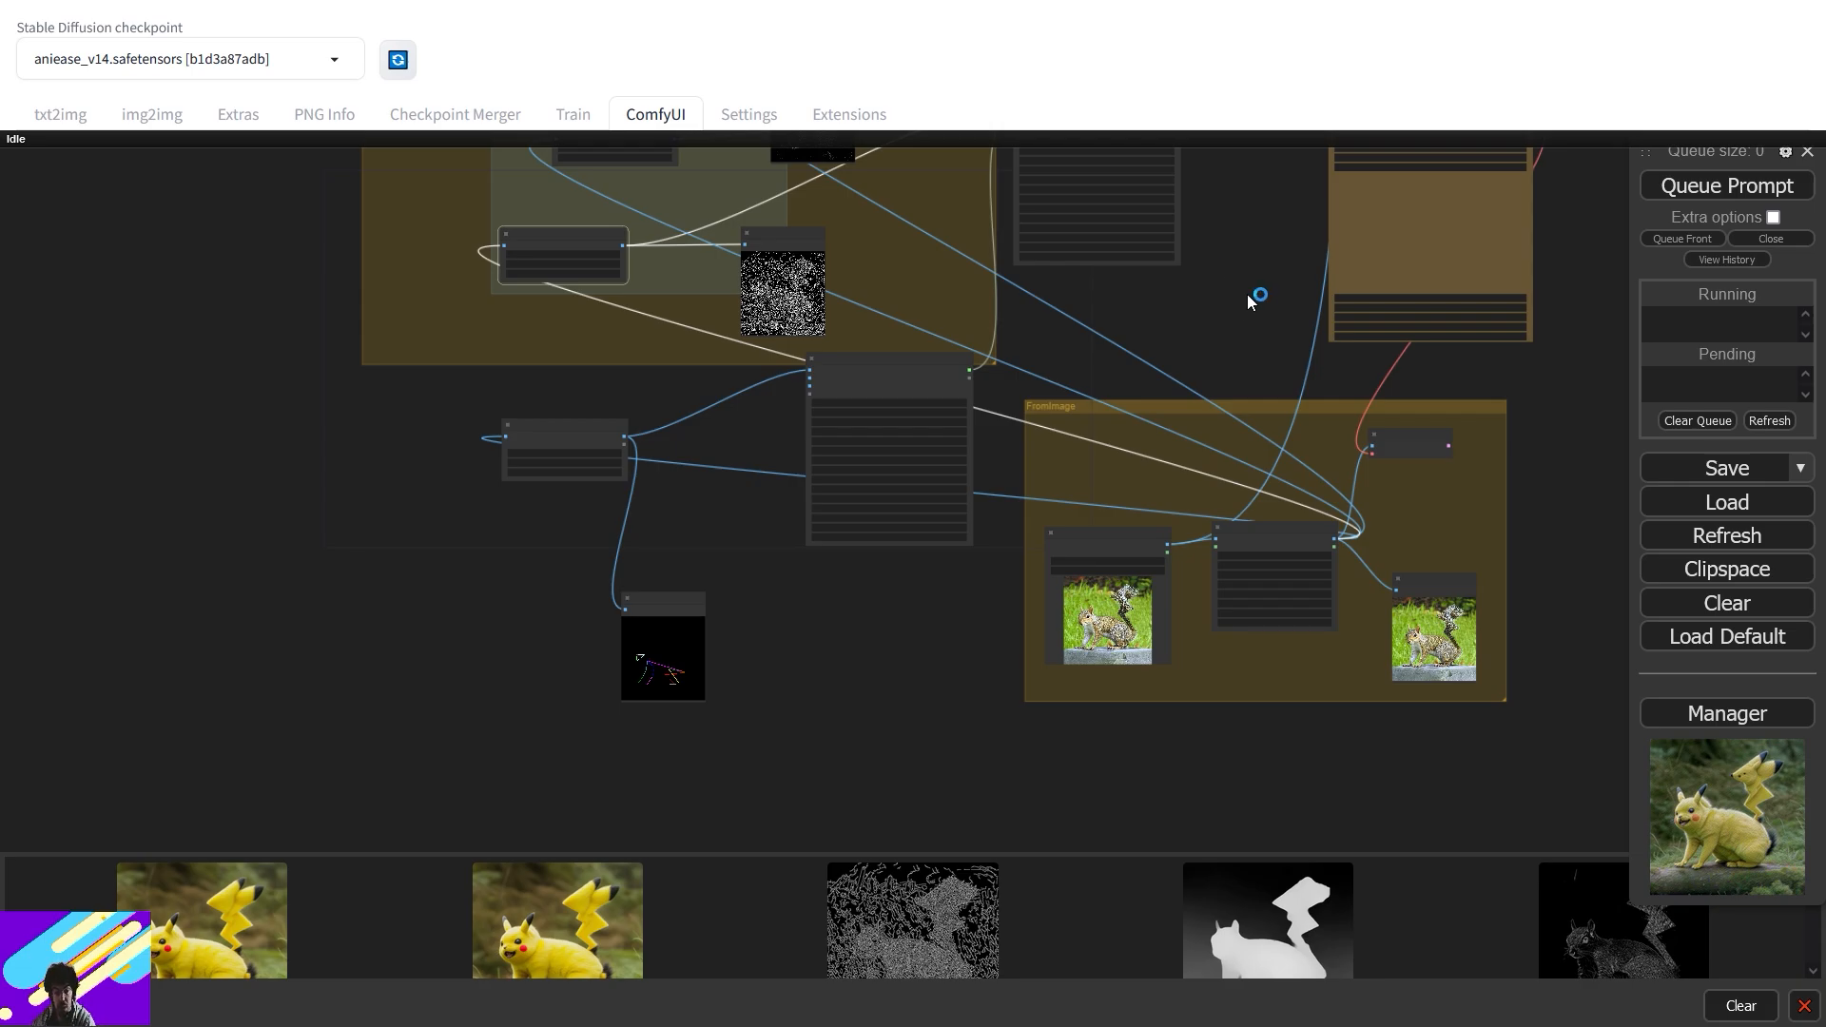
- Reposition the depth, lineart and edge Preview Image nodes within the ControlNet group
left_click_drag(1238, 239, 1014, 599)
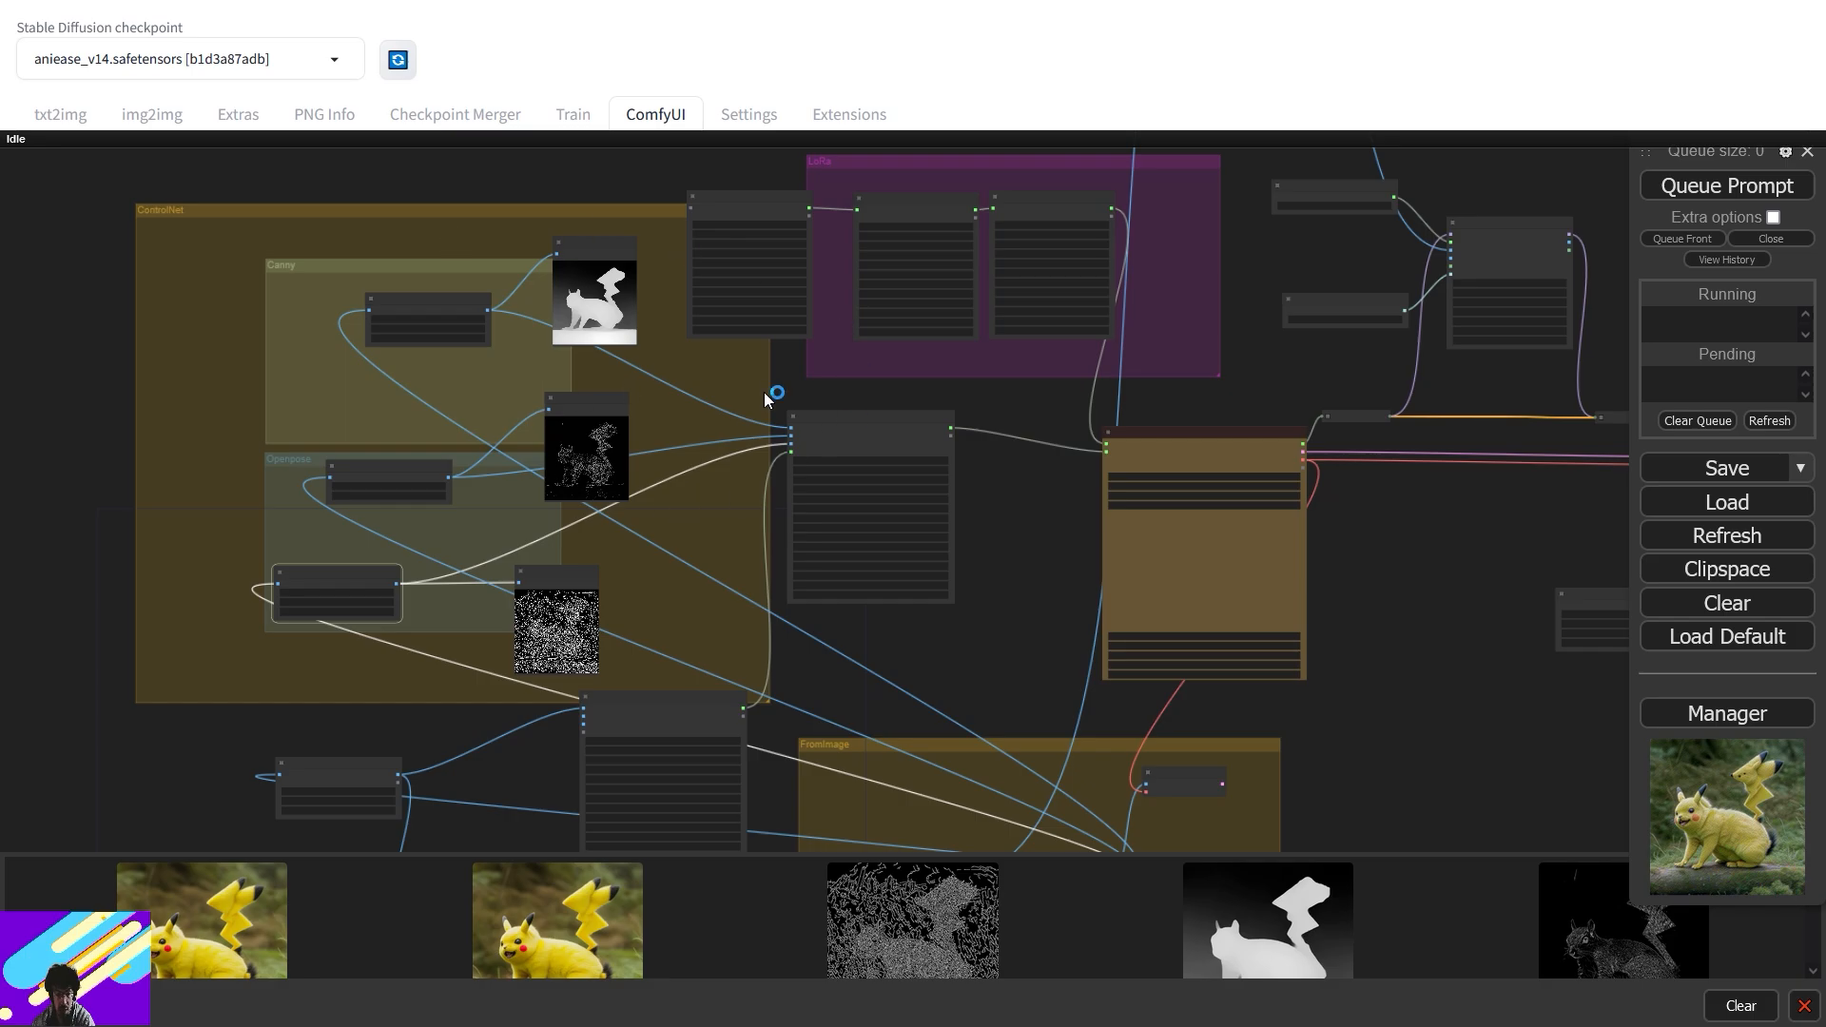
left_click_drag(613, 246, 568, 233)
left_click(589, 402)
left_click_drag(588, 403, 535, 412)
left_click_drag(575, 575, 482, 559)
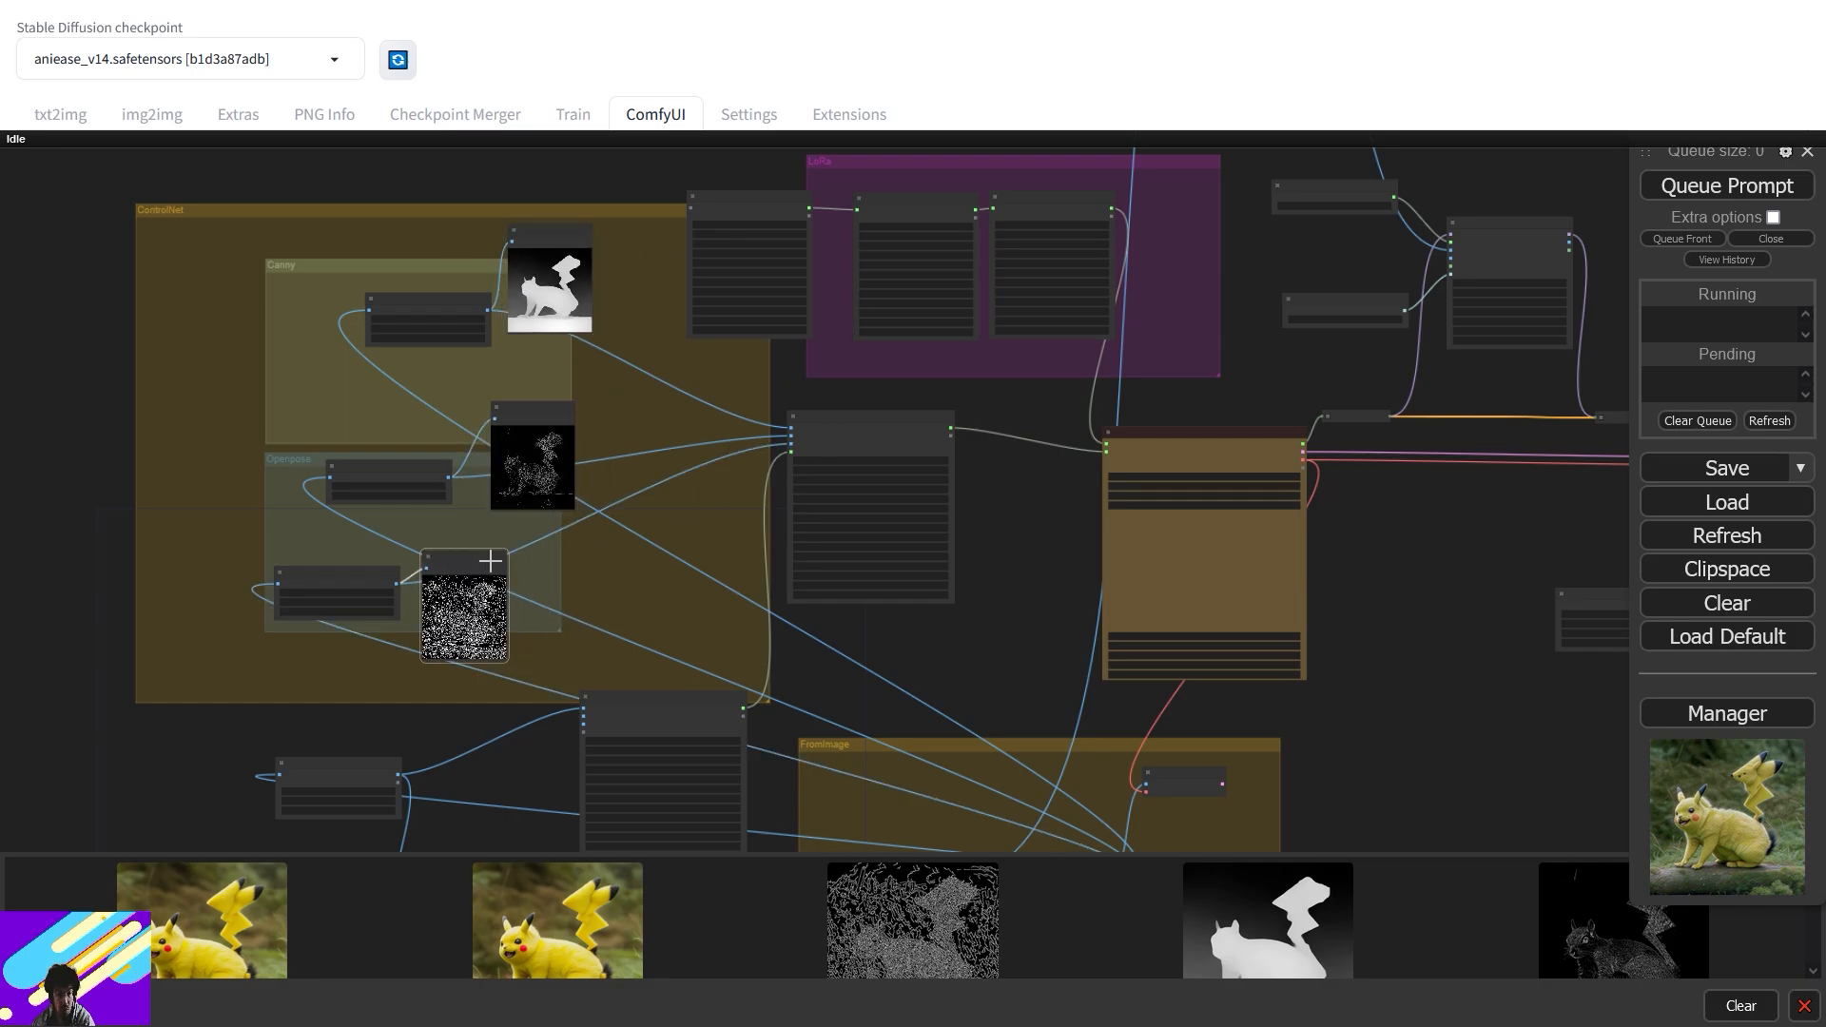
- Pan and zoom through the loader, IPAdapter, sampler and output previews back to the preprocessor groups
left_click_drag(991, 479, 615, 432)
scroll(652, 422, "up", 8)
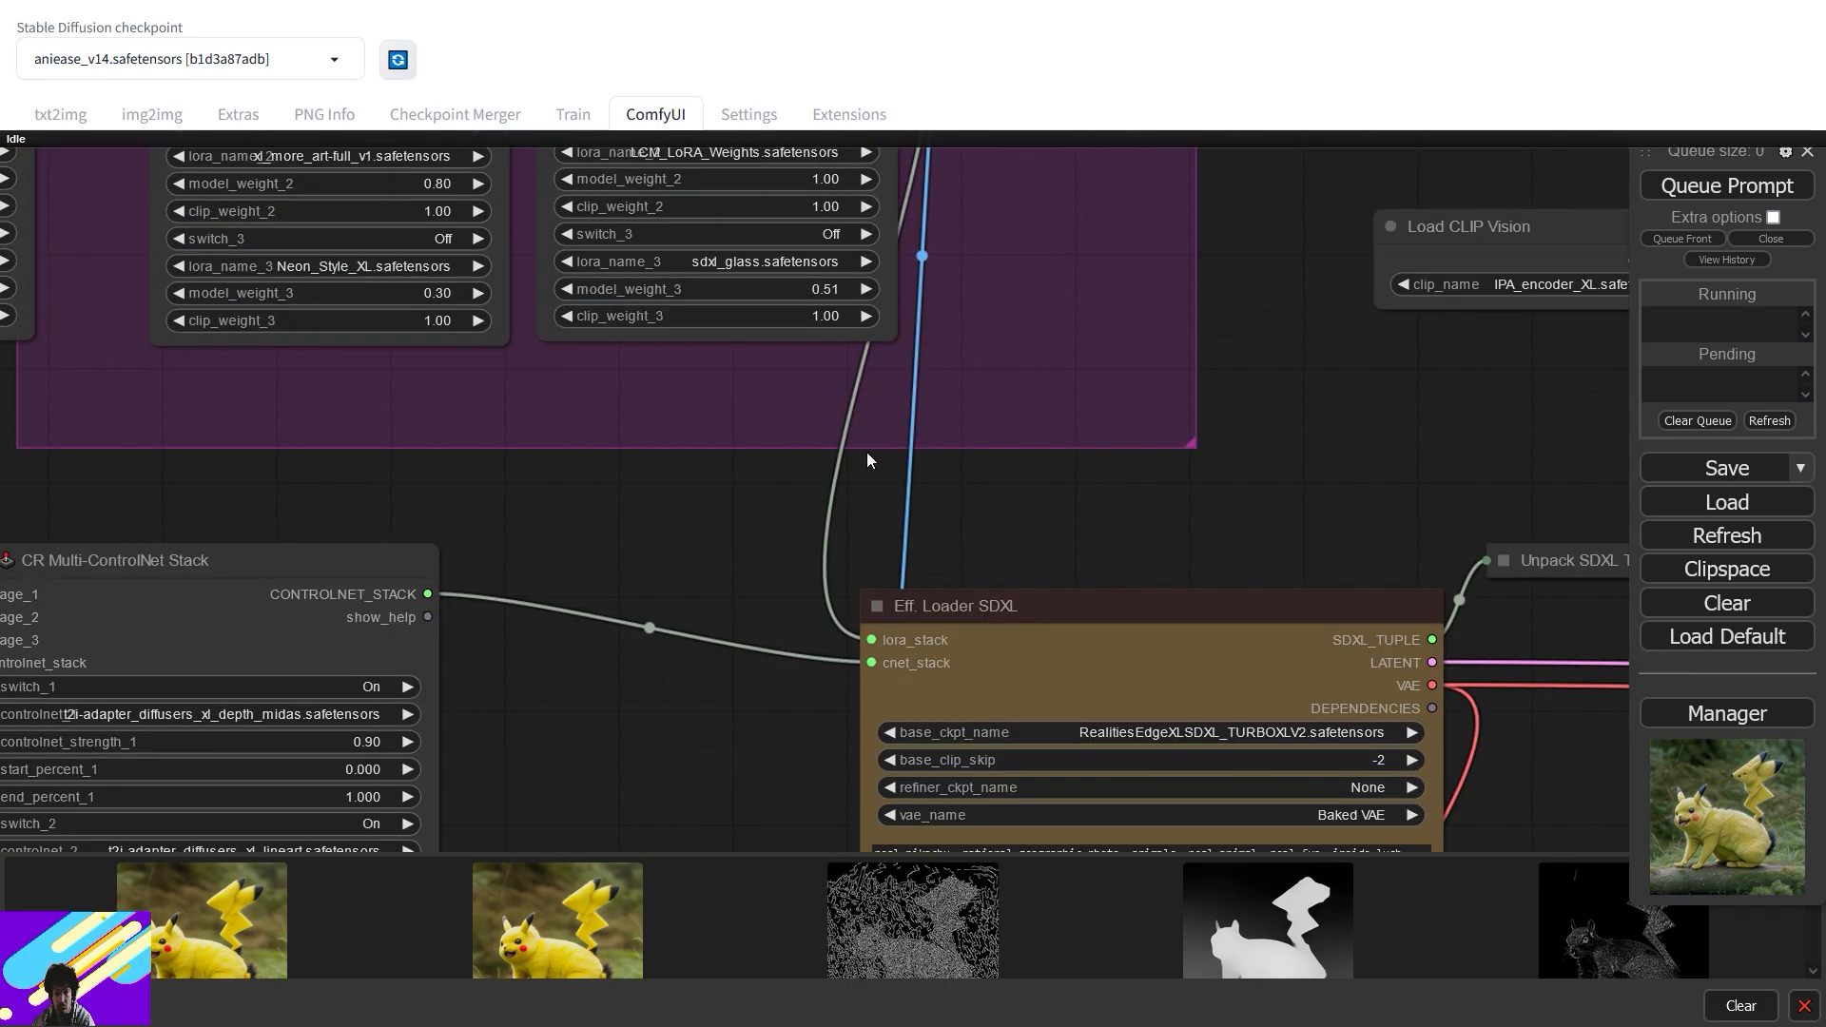
scroll(862, 452, "down", 2)
scroll(867, 454, "down", 1)
left_click_drag(1367, 448, 681, 577)
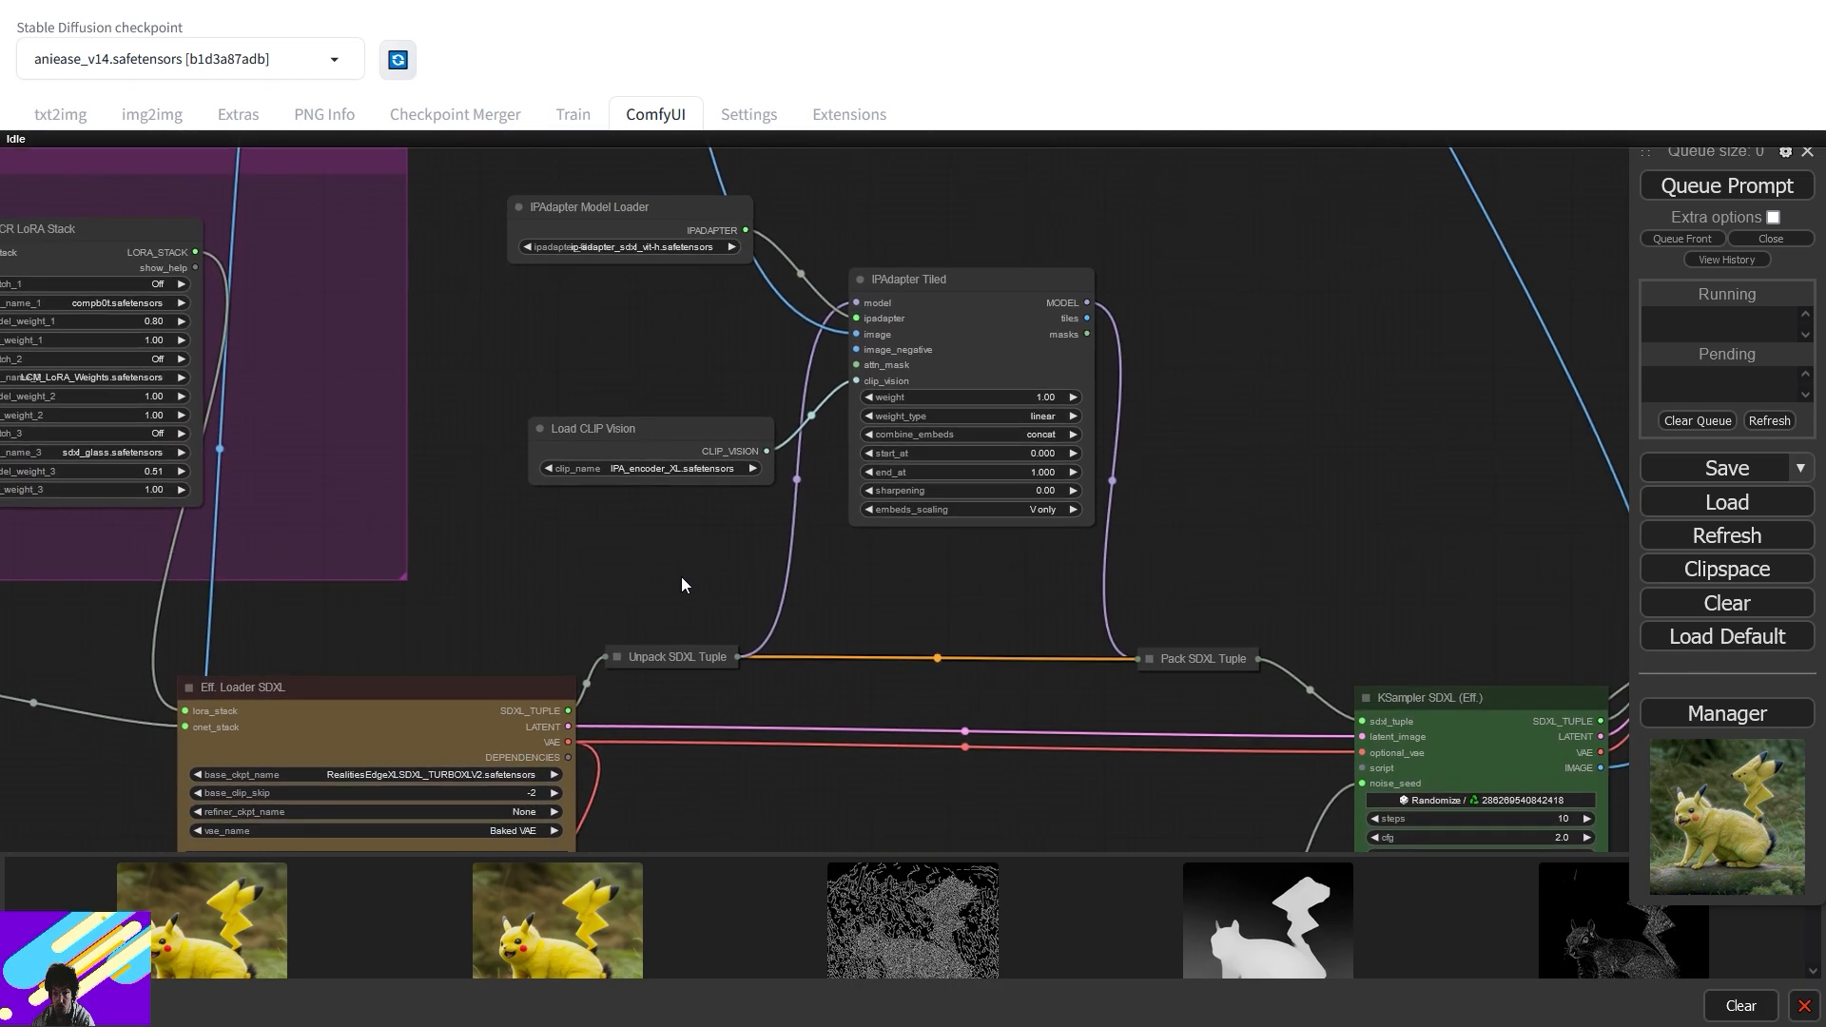
left_click_drag(974, 288, 977, 628)
scroll(978, 609, "down", 2)
scroll(980, 607, "up", 1)
scroll(979, 607, "down", 3)
left_click_drag(1287, 571, 856, 705)
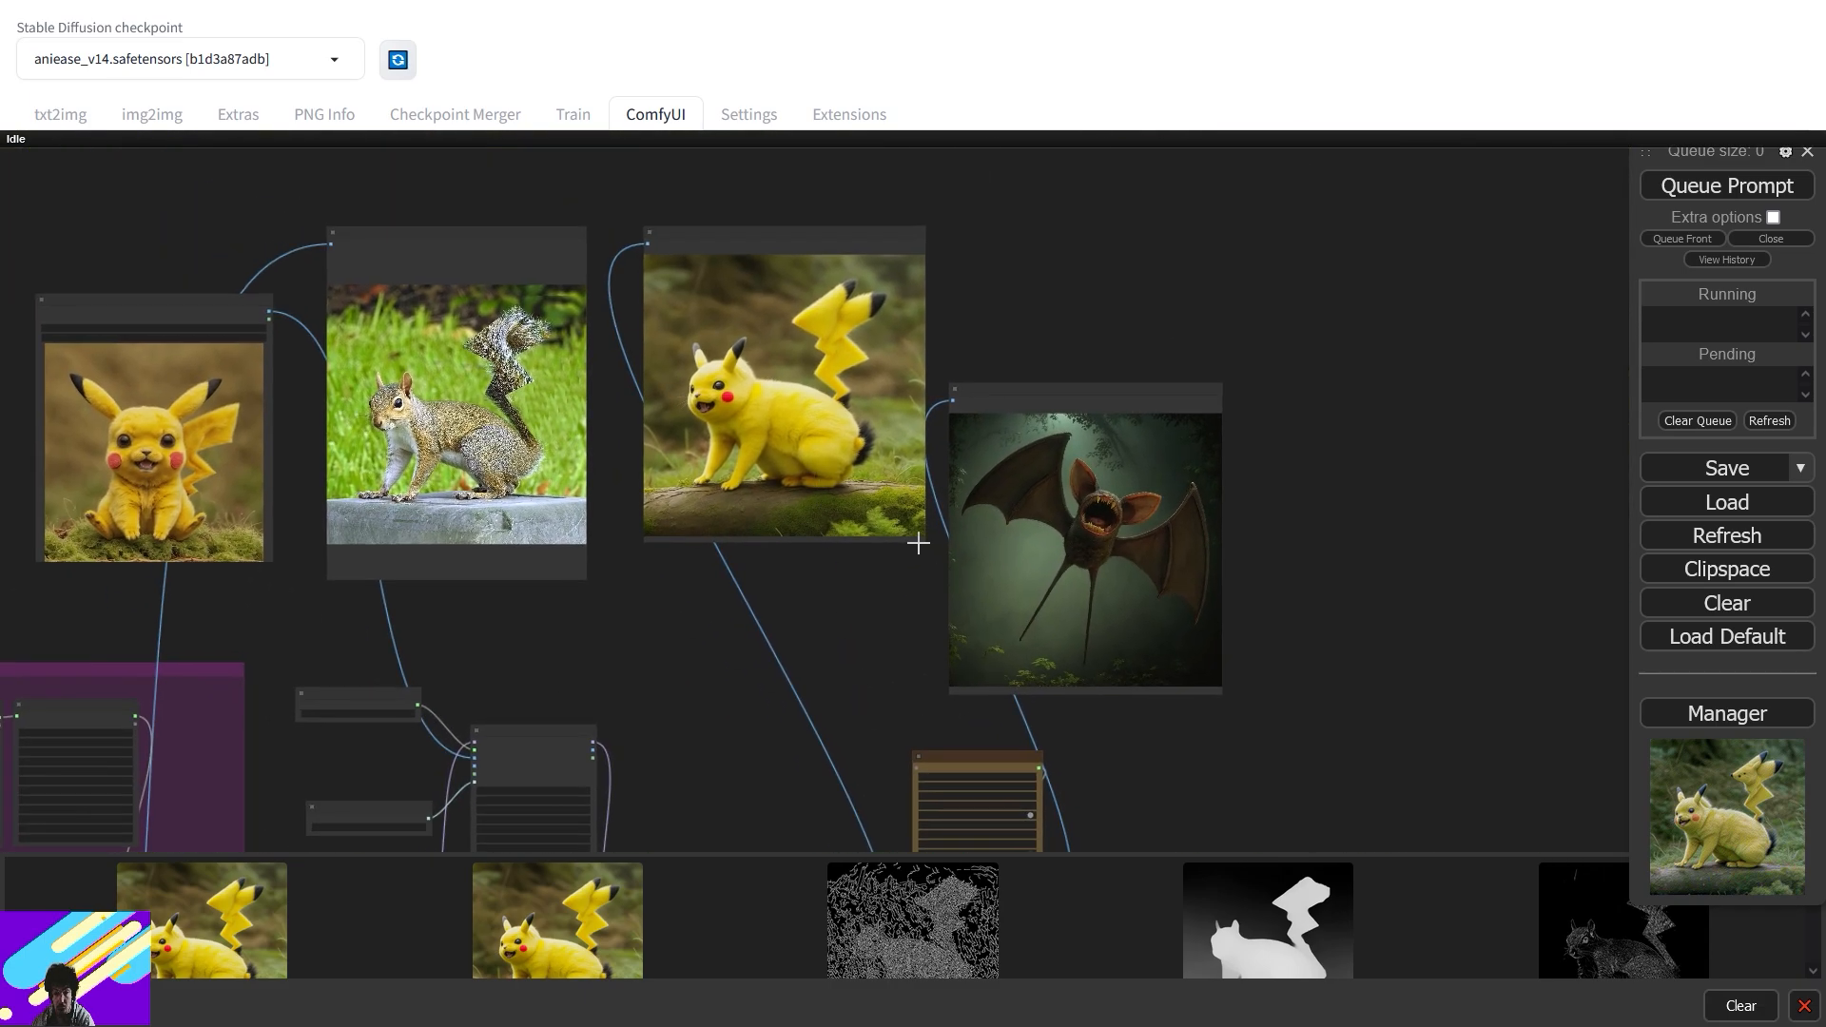
left_click_drag(714, 656, 1127, 442)
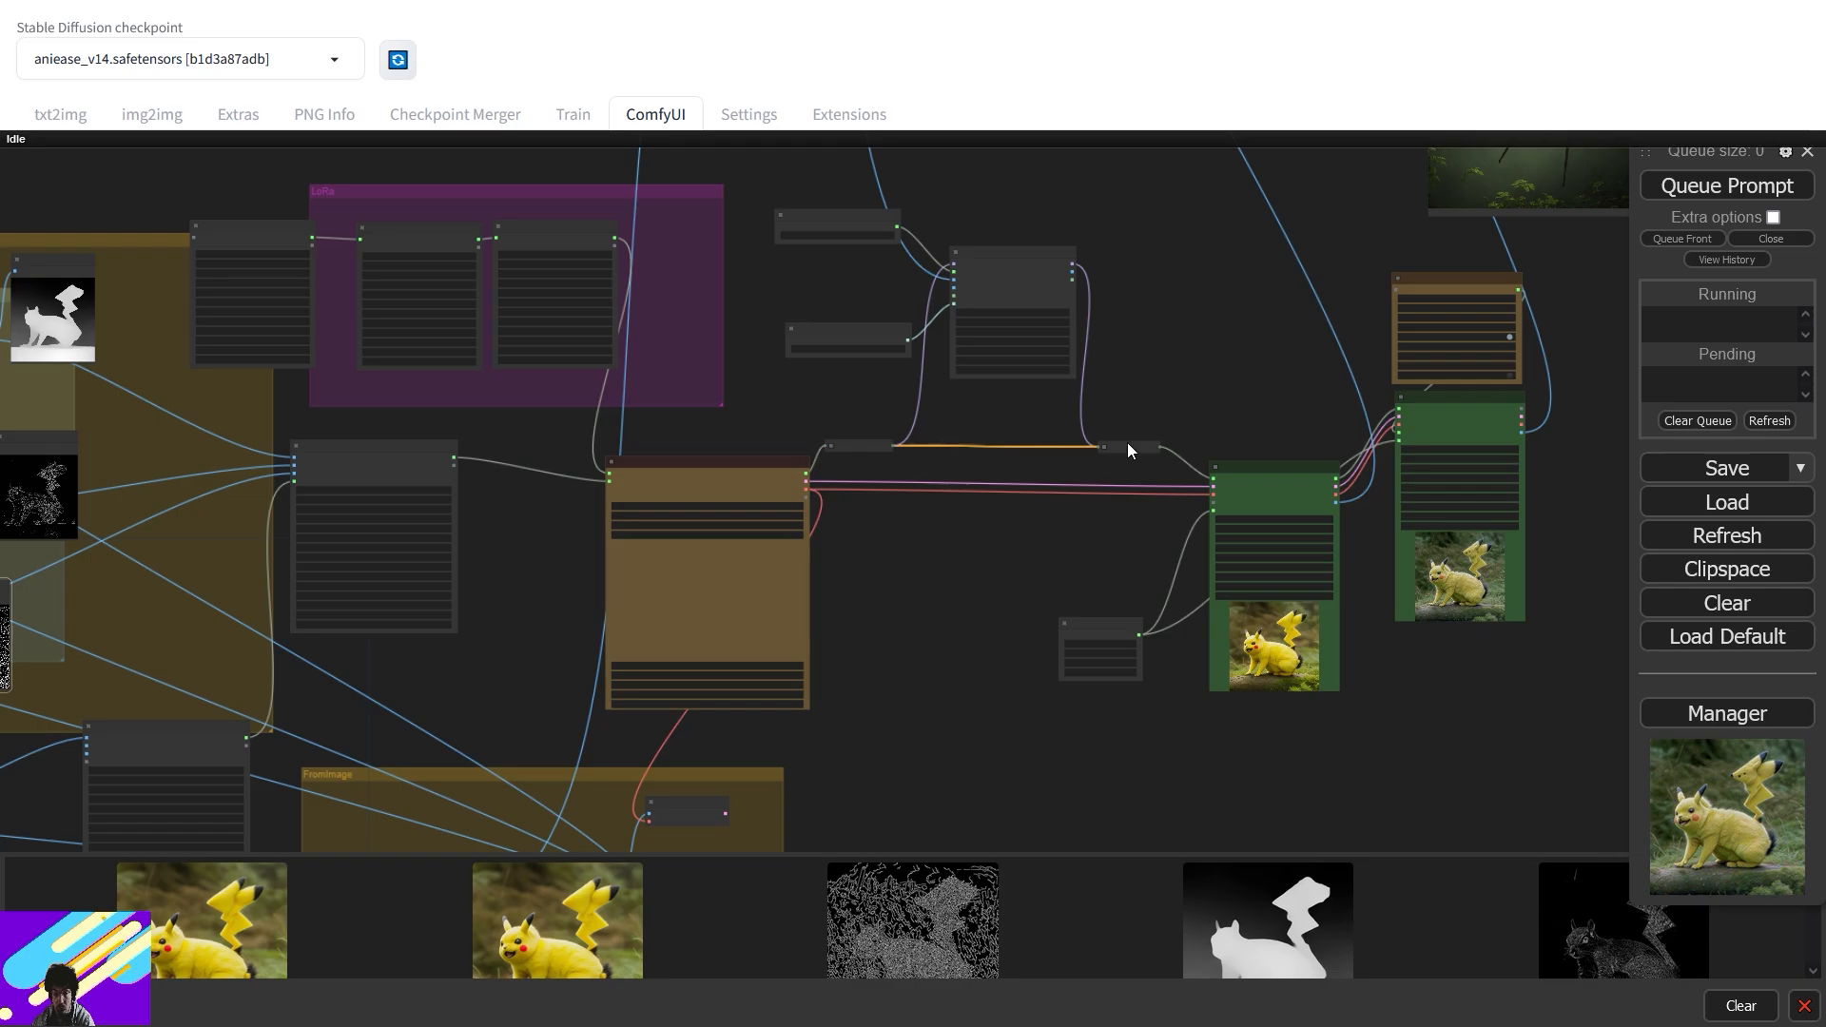
scroll(991, 452, "up", 6)
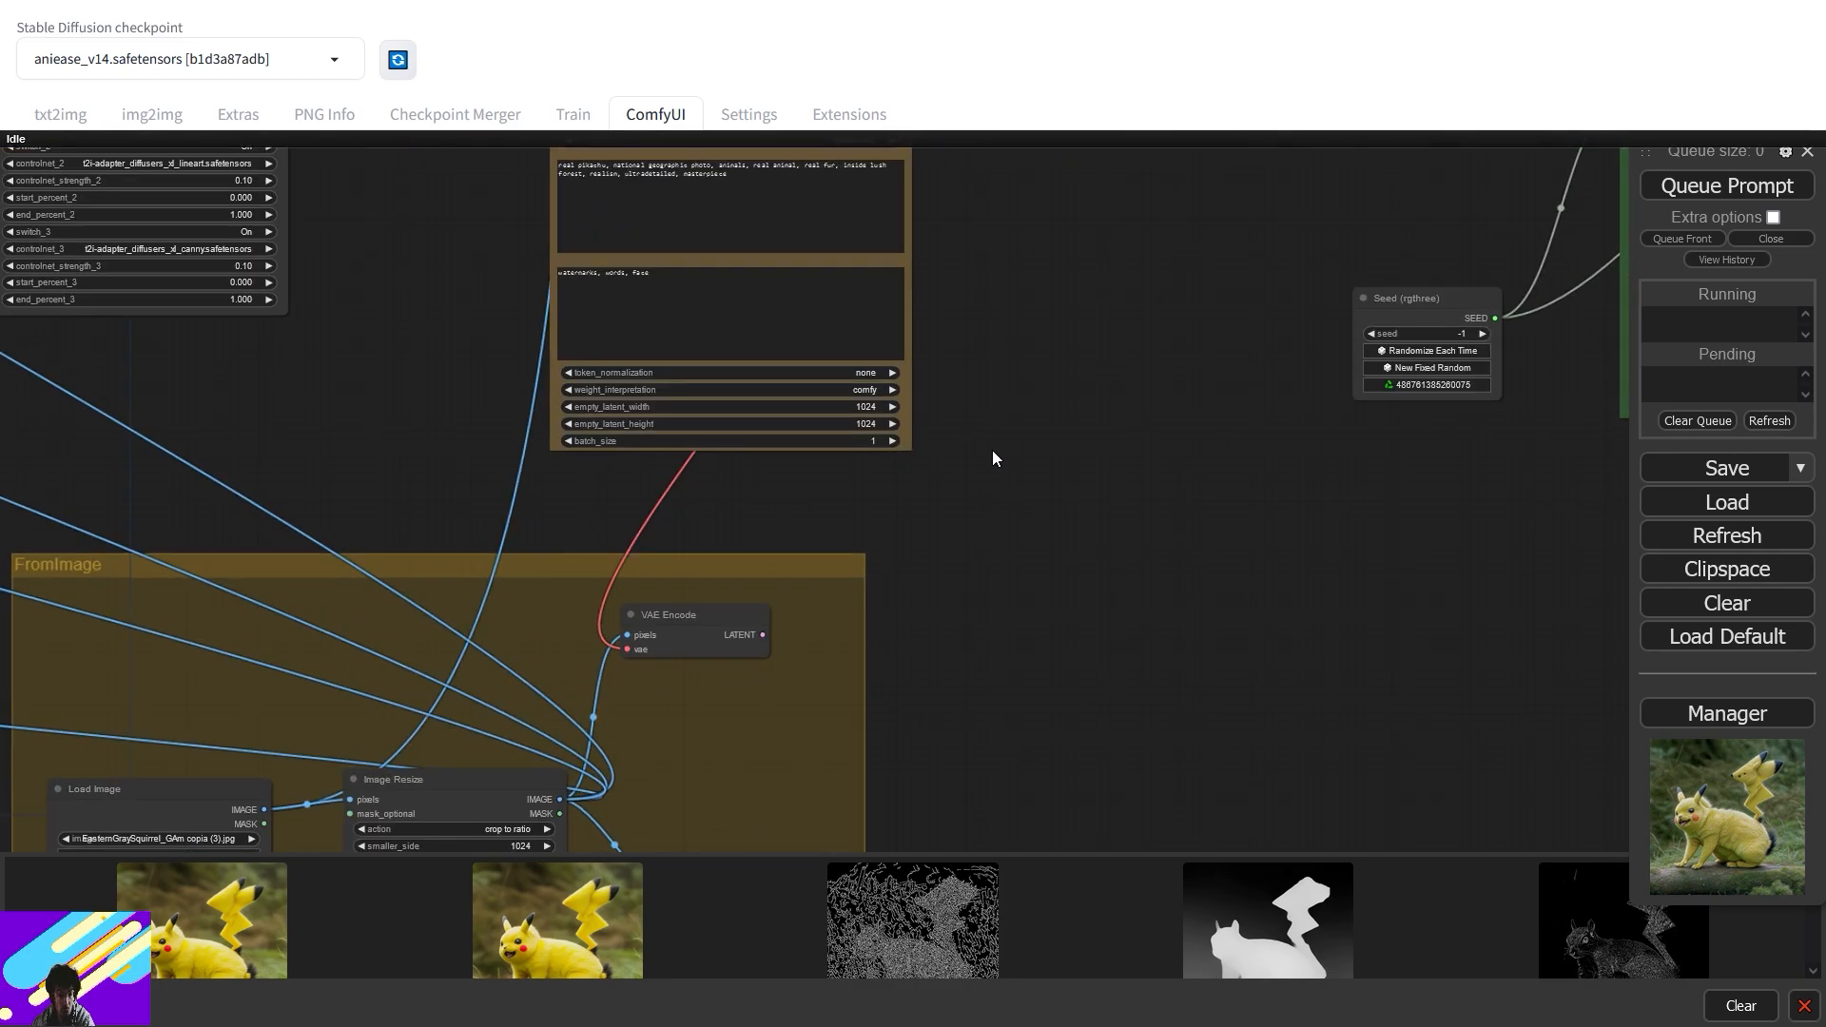
left_click_drag(1020, 311, 1274, 630)
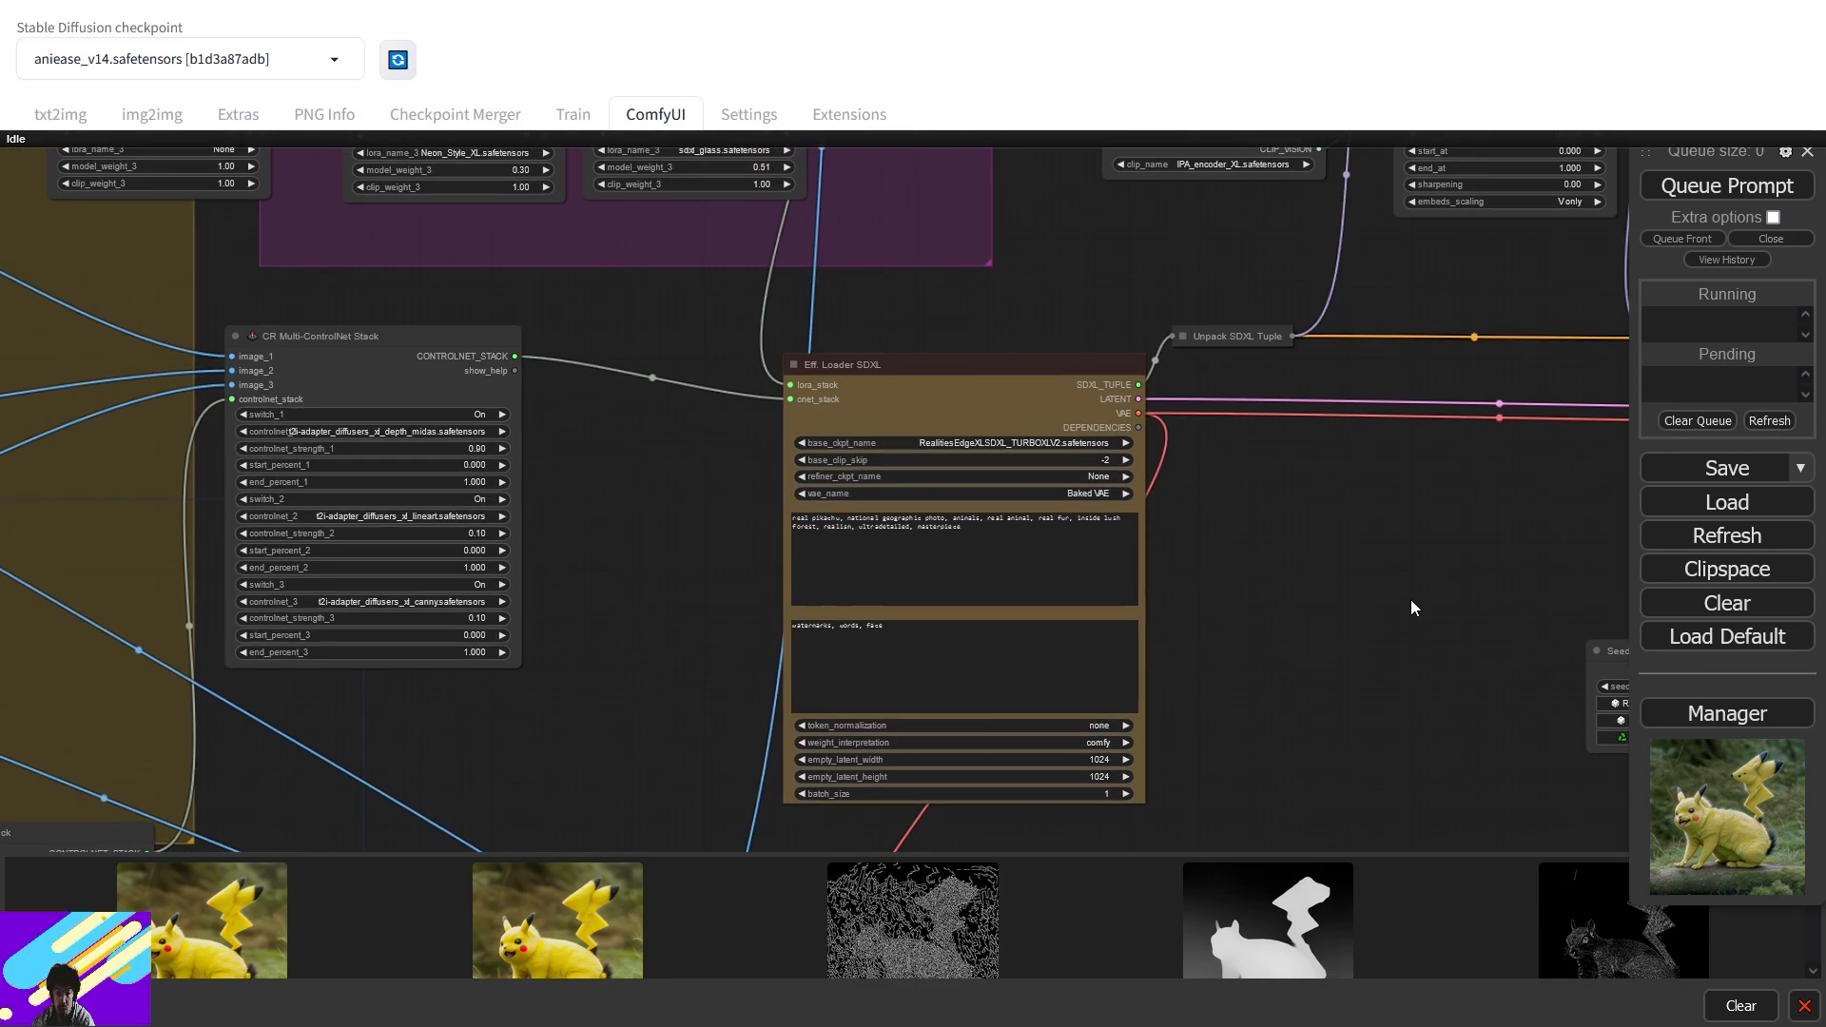
scroll(768, 581, "down", 6)
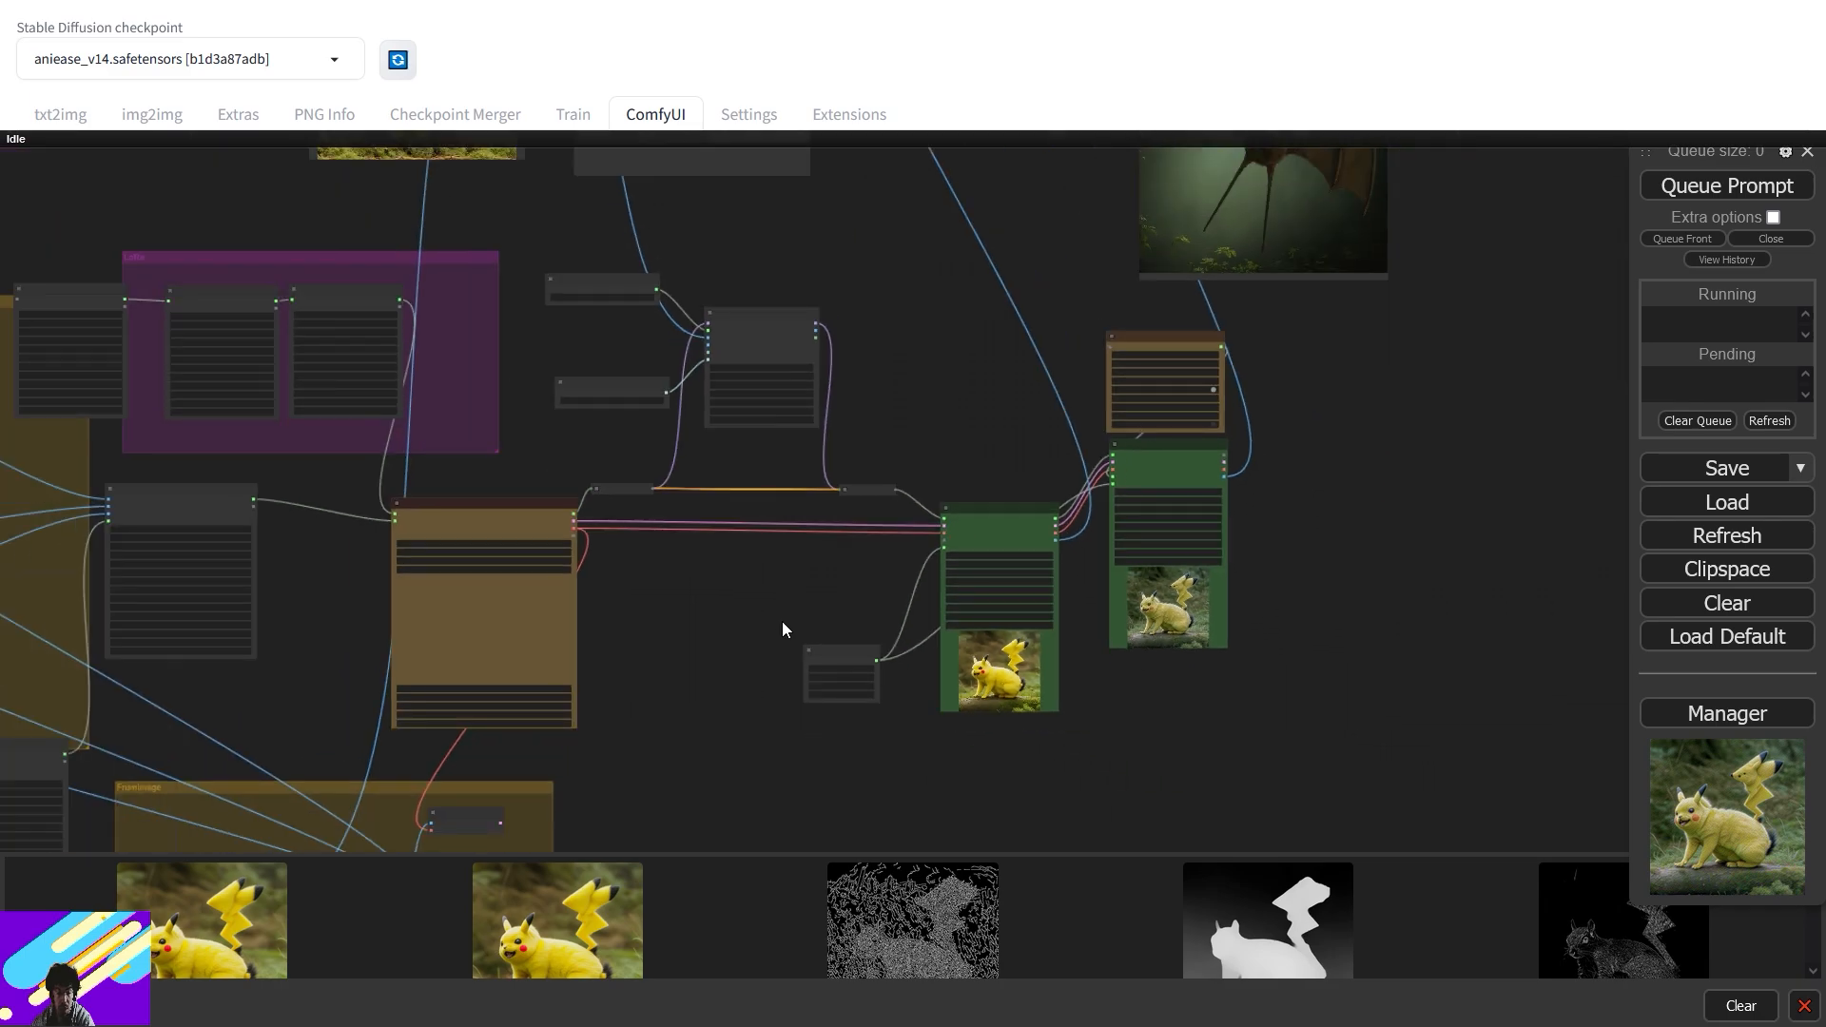
left_click_drag(782, 628, 1608, 475)
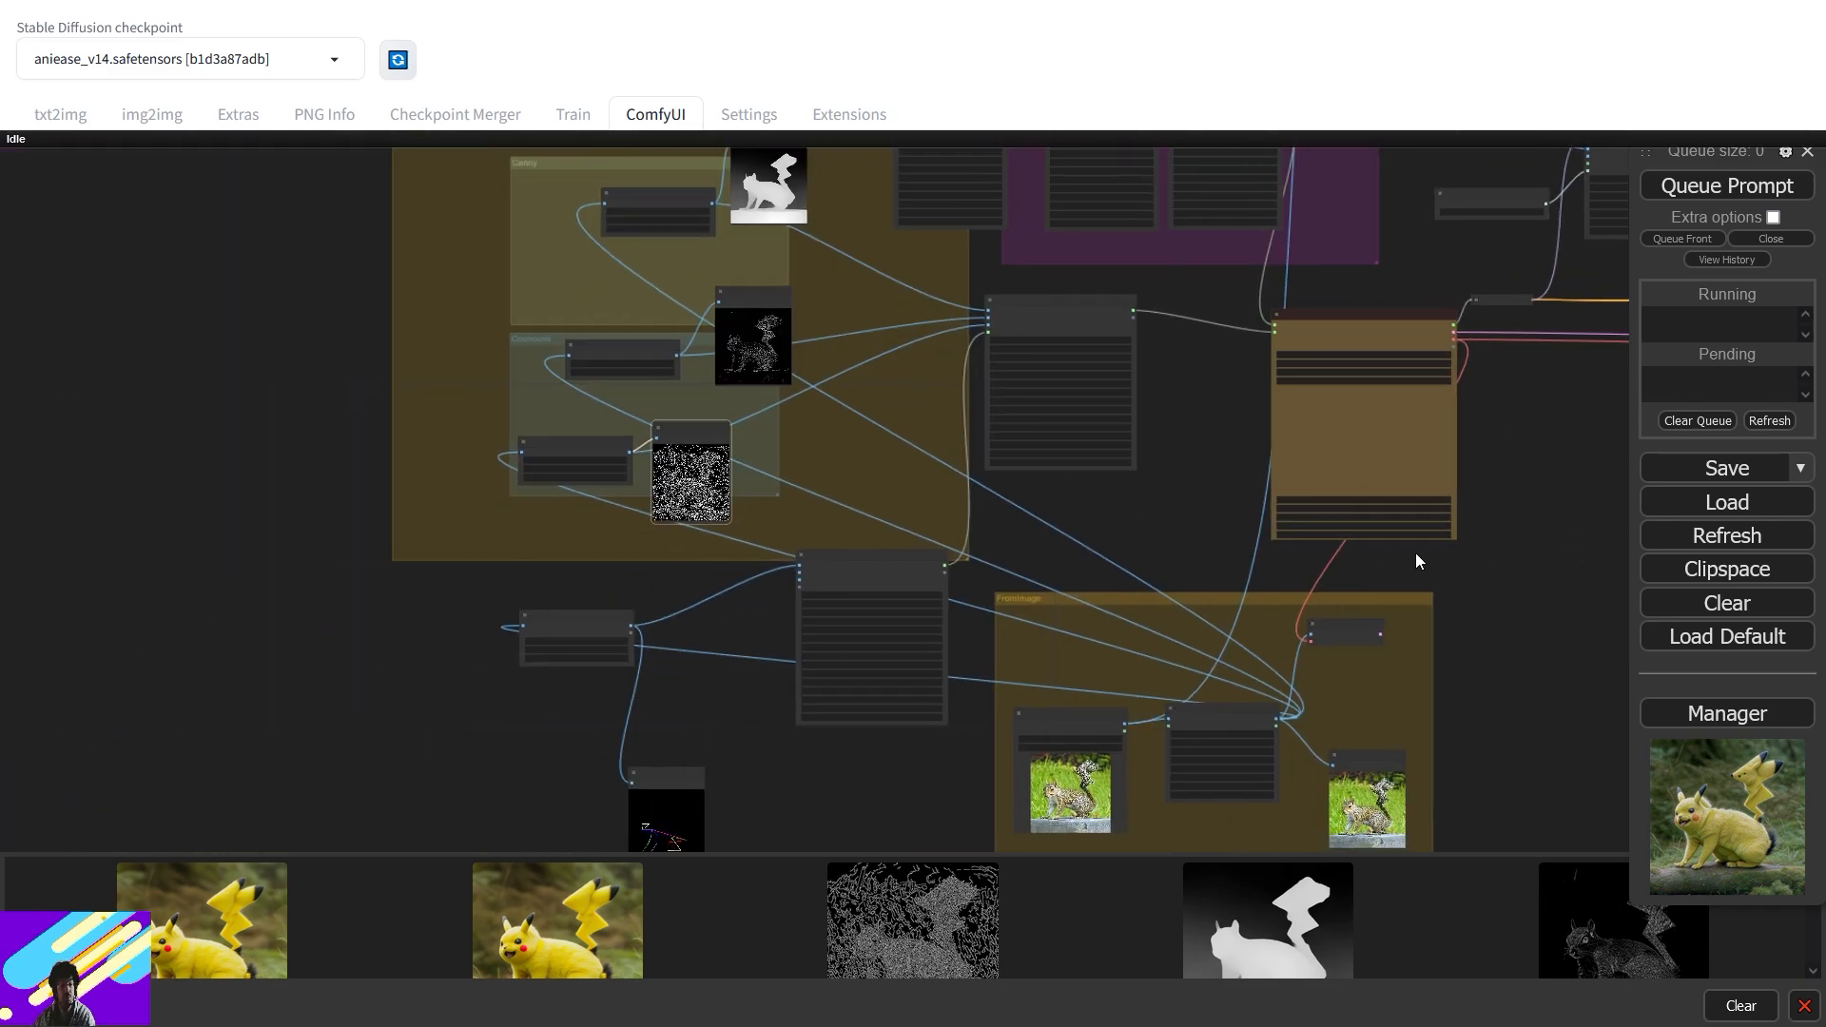